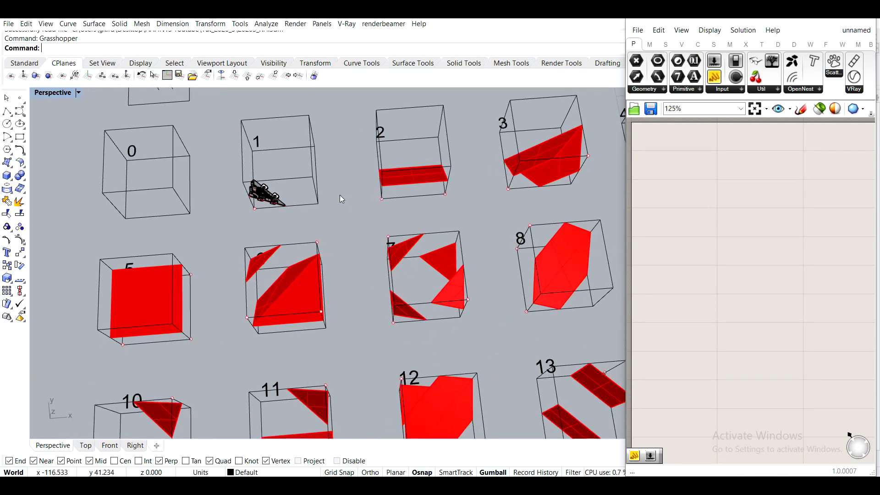
# Examine the finished triangular connector panel in cube 1 and compare it with the plain red surface in cube 2
pyautogui.scroll(4, 265, 200)
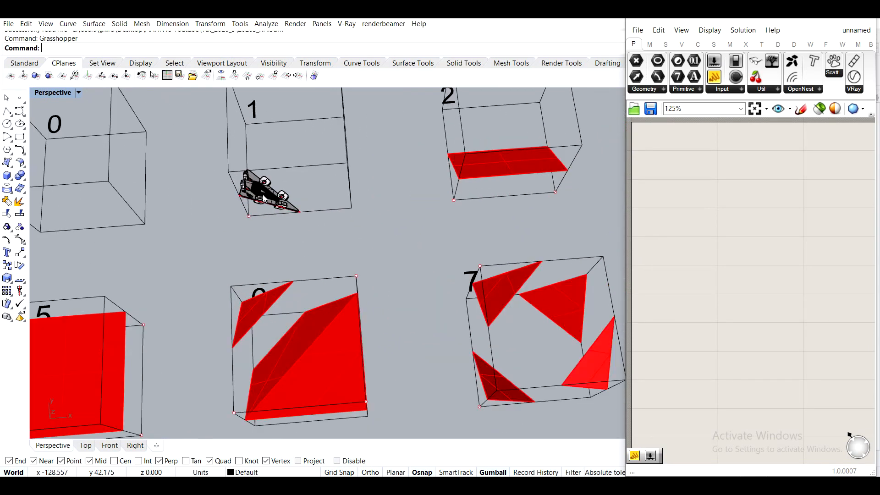
pyautogui.scroll(8, 264, 198)
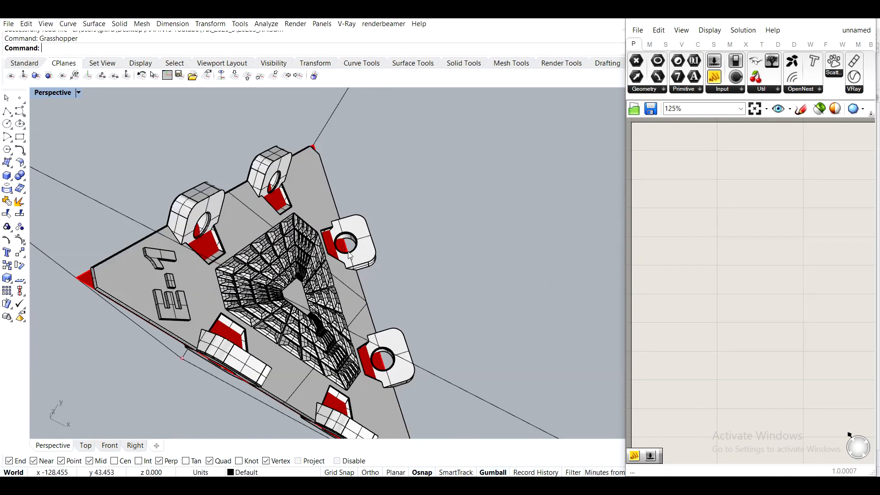
pyautogui.scroll(-4, 326, 245)
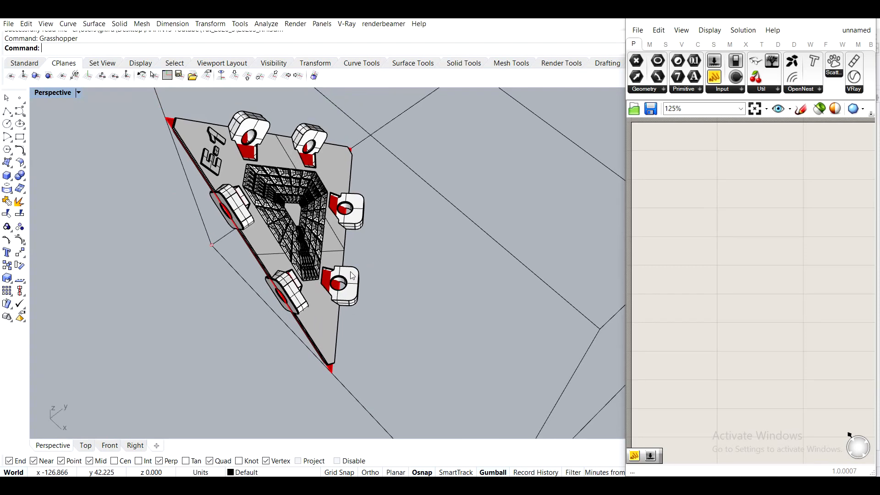
pyautogui.moveTo(369, 221); pyautogui.dragTo(306, 188, button='right')
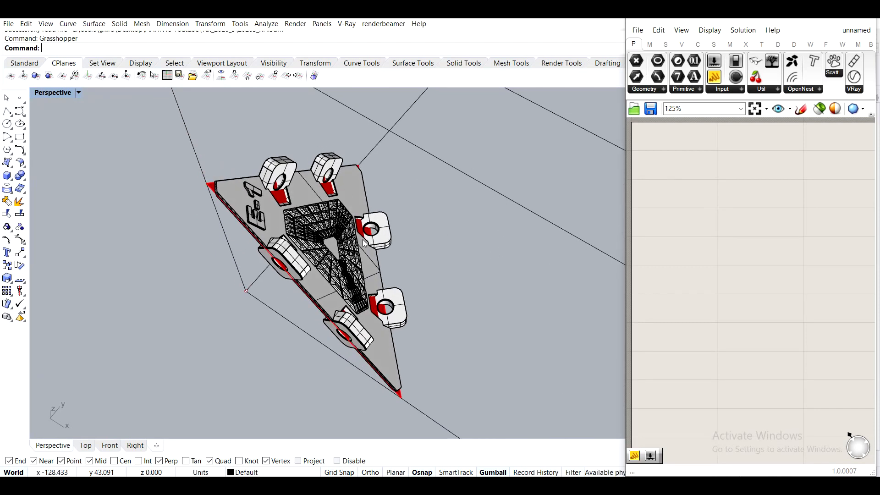
pyautogui.scroll(3, 329, 248)
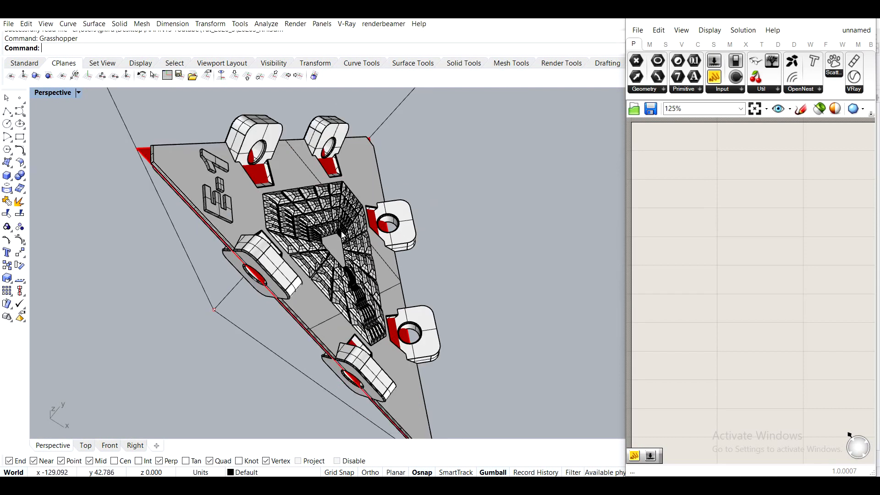
pyautogui.scroll(-8, 352, 245)
pyautogui.keyDown('shift'); pyautogui.moveTo(422, 294); pyautogui.dragTo(276, 235, button='right'); pyautogui.keyUp('shift')
pyautogui.scroll(-5, 276, 236)
pyautogui.keyDown('shift'); pyautogui.moveTo(452, 323); pyautogui.dragTo(373, 240, button='right'); pyautogui.keyUp('shift')
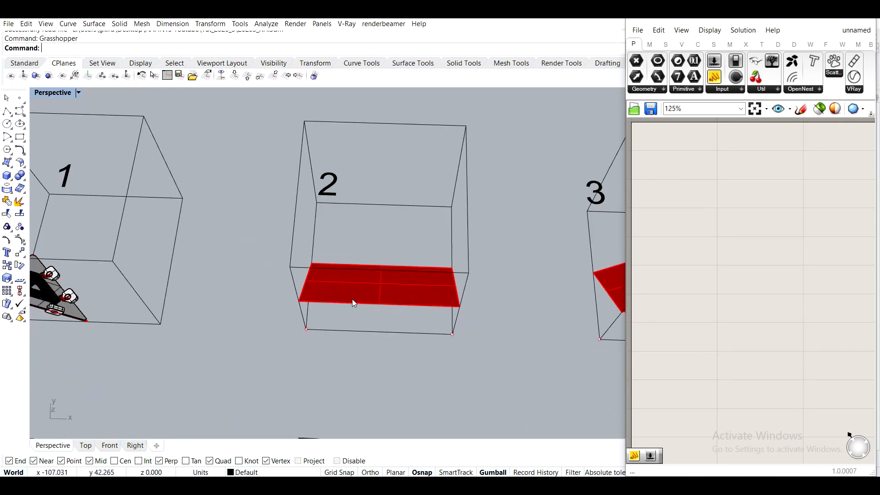
# Model a solid box over cube 2 by snapping its base corners and height to the cube's wireframe corners
pyautogui.scroll(2, 353, 288)
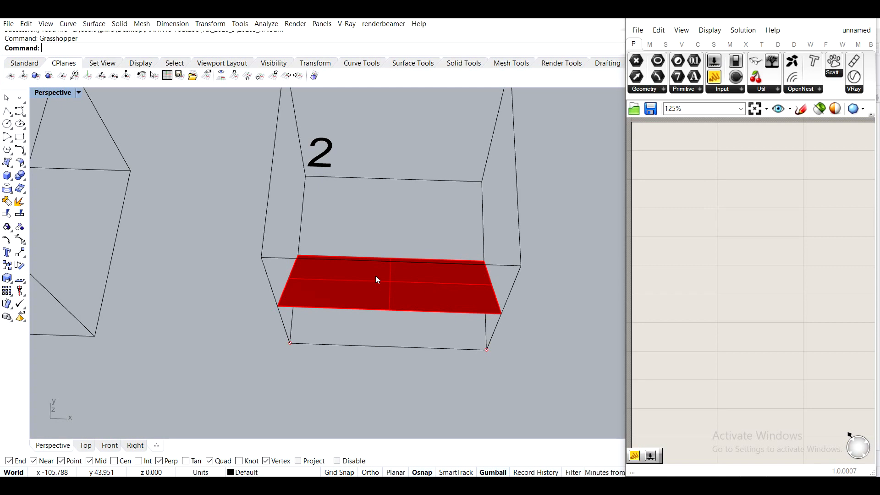
pyautogui.scroll(-3, 353, 213)
pyautogui.moveTo(419, 225); pyautogui.dragTo(386, 246, button='right')
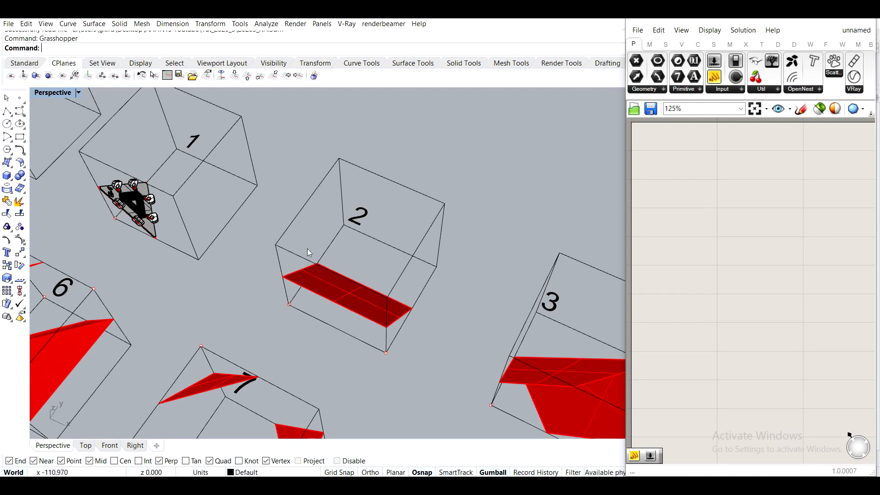
pyautogui.moveTo(355, 271); pyautogui.dragTo(374, 237, button='right')
pyautogui.moveTo(341, 204); pyautogui.dragTo(385, 243, button='right')
pyautogui.click(7, 177)
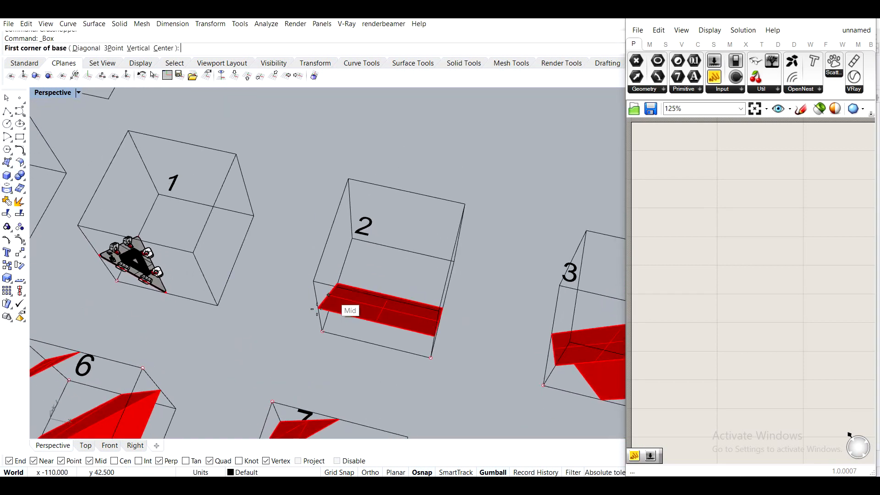
pyautogui.click(323, 331)
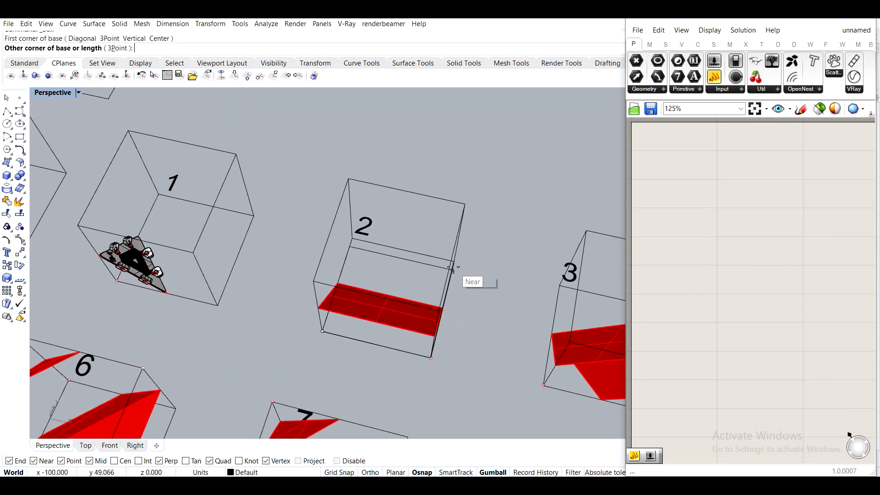
pyautogui.click(454, 262)
pyautogui.click(465, 204)
# Move the new box off cube 2 into the empty space behind the row of numbered cubes
pyautogui.click(417, 257)
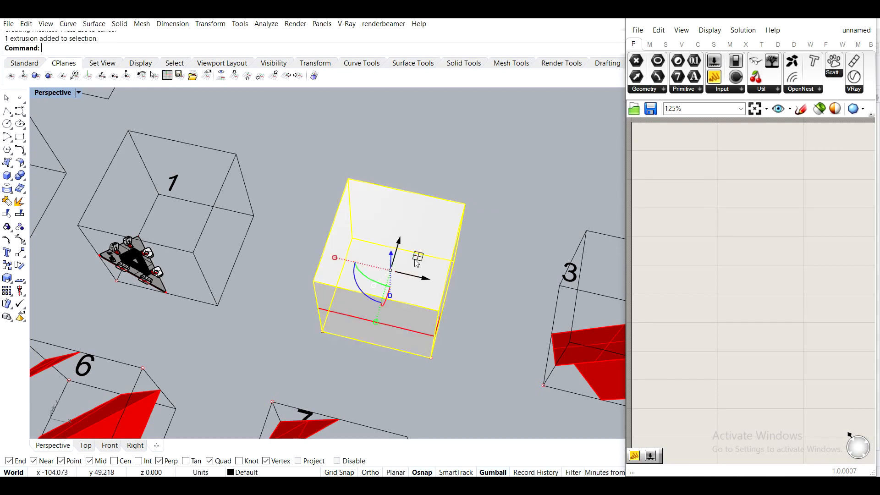
pyautogui.scroll(-2, 408, 254)
pyautogui.keyDown('shift'); pyautogui.moveTo(405, 251); pyautogui.dragTo(347, 298, button='right'); pyautogui.keyUp('shift')
pyautogui.moveTo(326, 295); pyautogui.dragTo(392, 165)
pyautogui.click(410, 234)
# Replace the moved solid box with its Silhouette curves, locking the curves as a wireframe reference
pyautogui.scroll(4, 411, 235)
pyautogui.moveTo(367, 254); pyautogui.dragTo(334, 233, button='right')
pyautogui.click(375, 197)
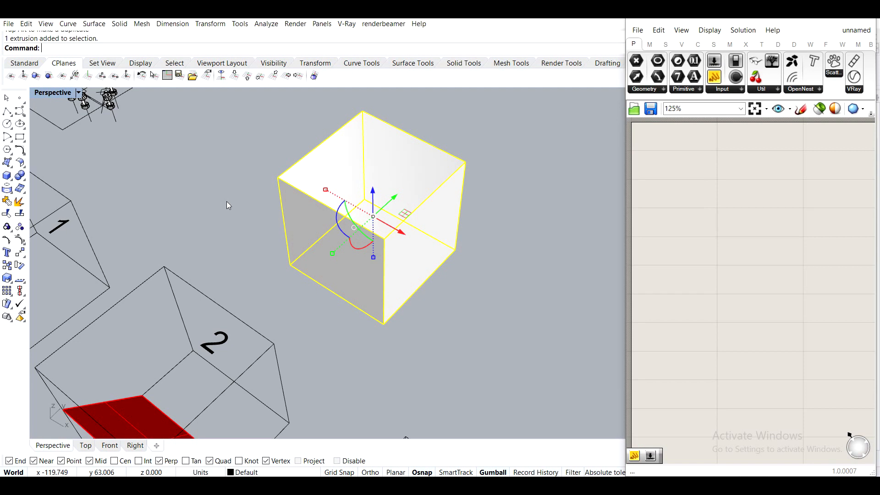
pyautogui.write('Silhouette')
pyautogui.press('Return')
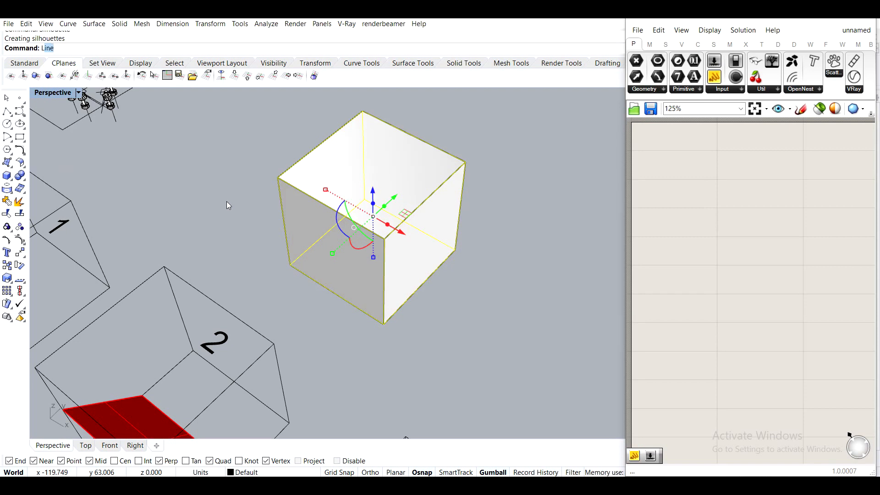
pyautogui.press('Return')
pyautogui.click(348, 177)
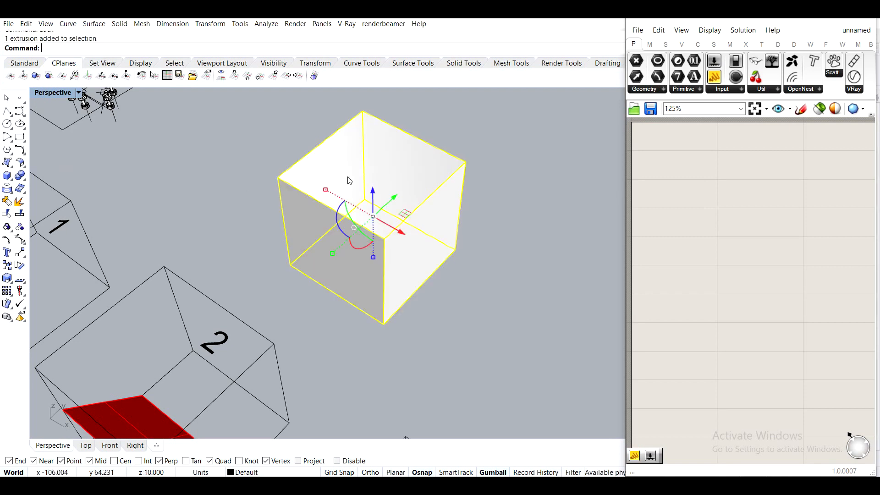
pyautogui.press('Delete')
# Build a four-corner surface across the locked wireframe cube, snapping to its edges to match the surface in cube 2
pyautogui.moveTo(428, 239); pyautogui.dragTo(406, 295, button='right')
pyautogui.scroll(-3, 381, 251)
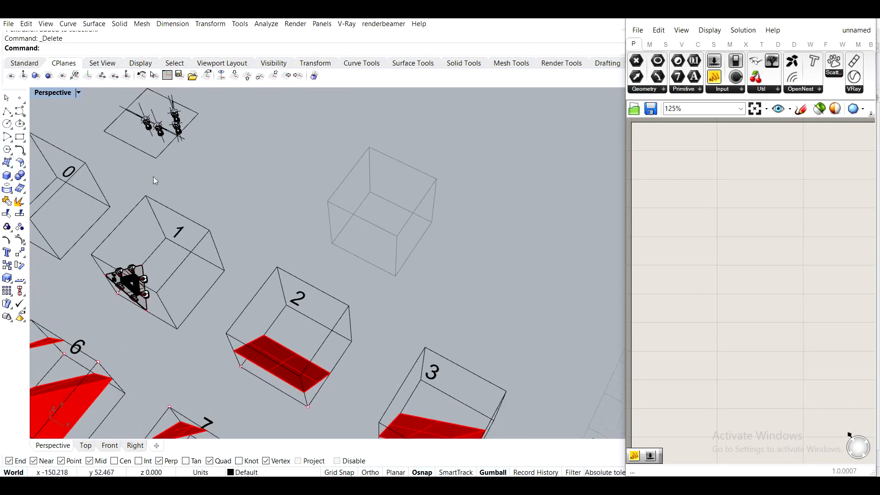
pyautogui.click(8, 162)
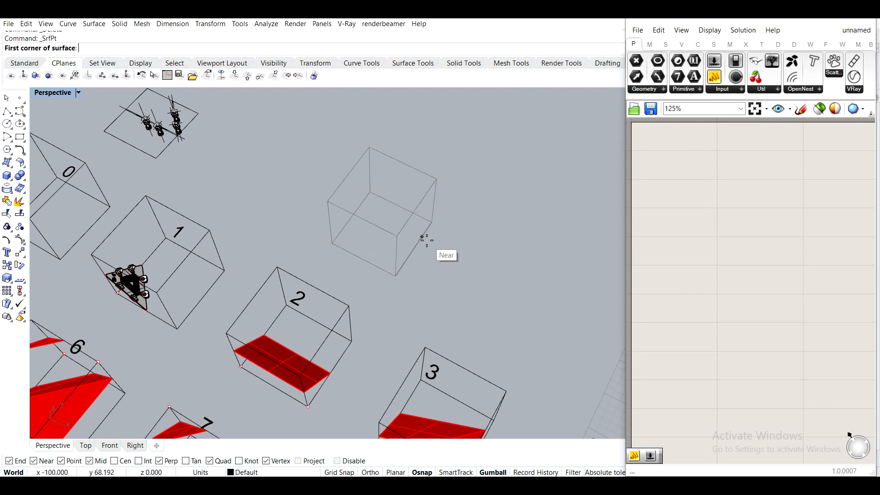
pyautogui.click(329, 222)
pyautogui.scroll(2, 329, 226)
pyautogui.click(357, 213)
pyautogui.click(375, 216)
pyautogui.click(431, 256)
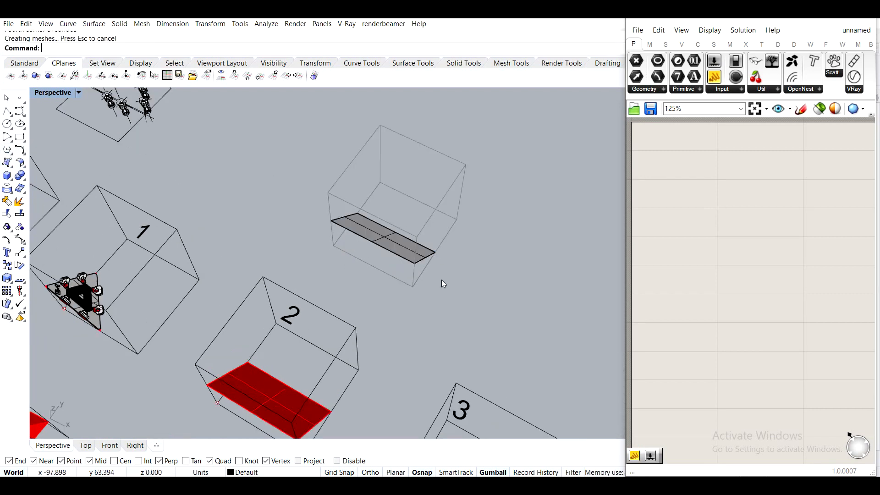
# Select the closed connector profile curve that runs through two bolts across the square connection guide
pyautogui.moveTo(442, 281); pyautogui.dragTo(284, 287, button='right')
pyautogui.moveTo(256, 321); pyautogui.dragTo(195, 331, button='right')
pyautogui.scroll(3, 195, 331)
pyautogui.scroll(-7, 335, 240)
pyautogui.moveTo(335, 237); pyautogui.dragTo(338, 279, button='right')
pyautogui.scroll(2, 395, 238)
pyautogui.scroll(6, 244, 205)
pyautogui.scroll(5, 301, 219)
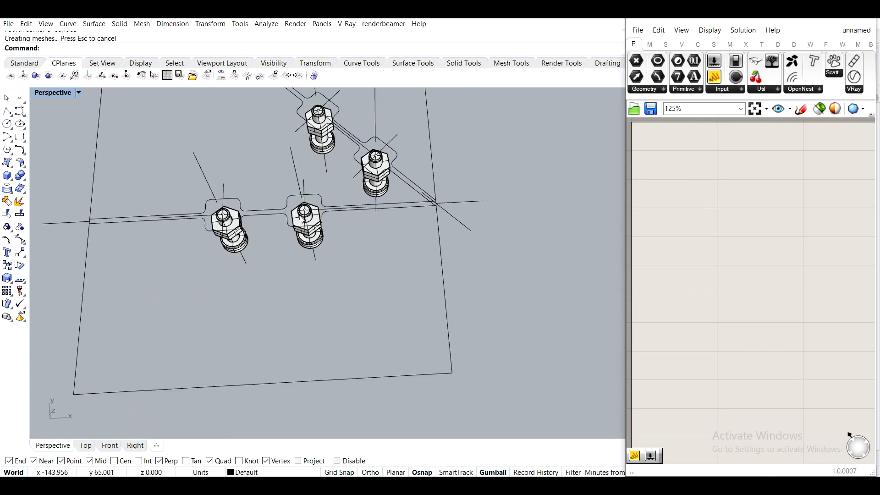
pyautogui.scroll(-6, 243, 188)
pyautogui.keyDown('shift'); pyautogui.moveTo(295, 198); pyautogui.dragTo(337, 212, button='right'); pyautogui.keyUp('shift')
pyautogui.scroll(10, 336, 212)
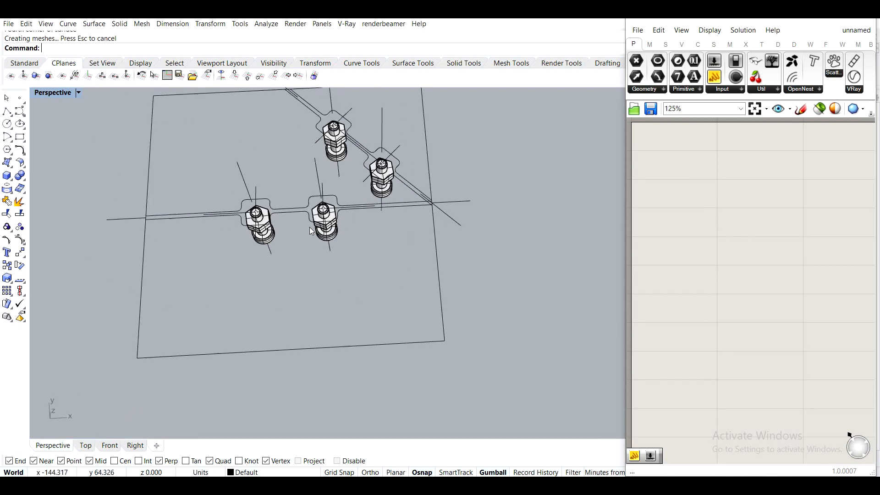
pyautogui.click(333, 186)
pyautogui.scroll(5, 305, 212)
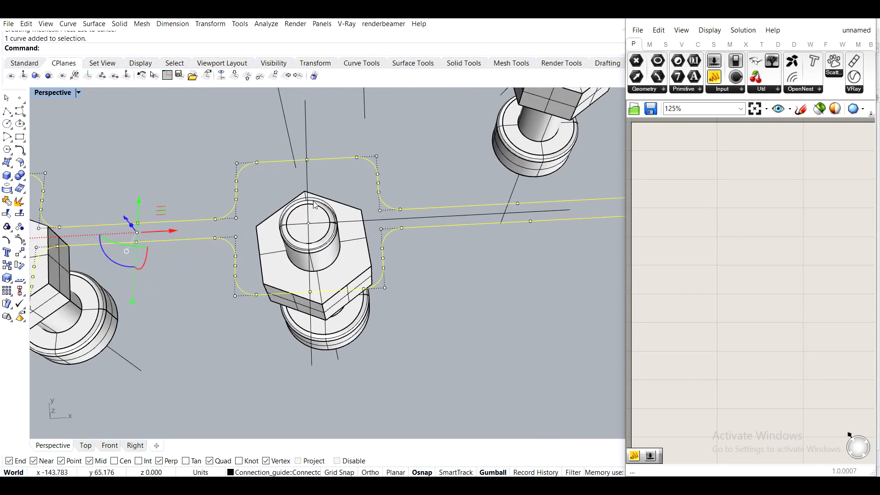
# Add the centre points of both bolts on the profile to the selection
pyautogui.scroll(3, 301, 216)
pyautogui.click(311, 226)
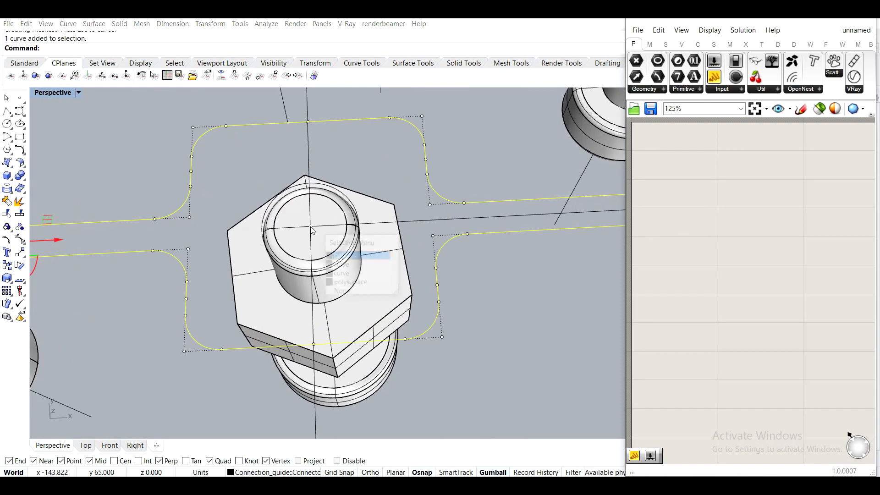
pyautogui.click(362, 255)
pyautogui.scroll(-3, 363, 257)
pyautogui.keyDown('shift'); pyautogui.moveTo(305, 272); pyautogui.dragTo(400, 257, button='right'); pyautogui.keyUp('shift')
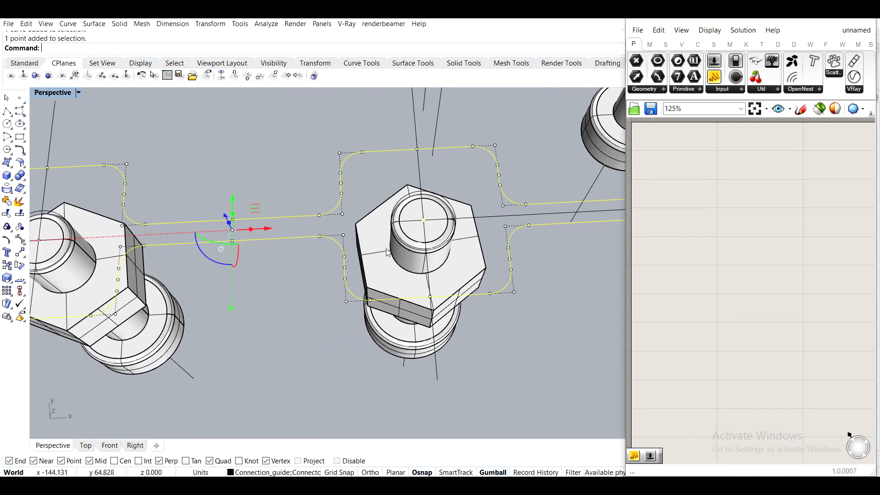
pyautogui.scroll(-6, 394, 250)
pyautogui.scroll(10, 187, 244)
pyautogui.scroll(2, 273, 246)
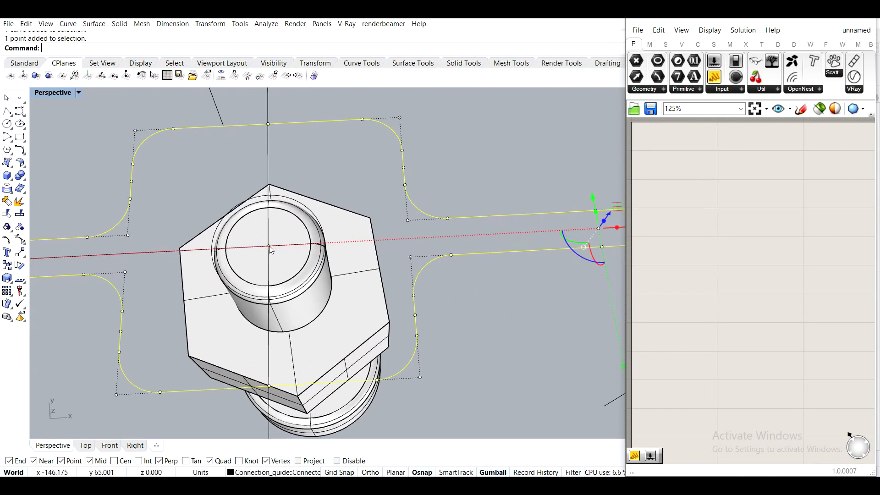
pyautogui.click(270, 247)
pyautogui.click(319, 276)
# Add the square frame to the selection and copy the set into the free space beside the locked wireframe cube
pyautogui.scroll(-6, 318, 274)
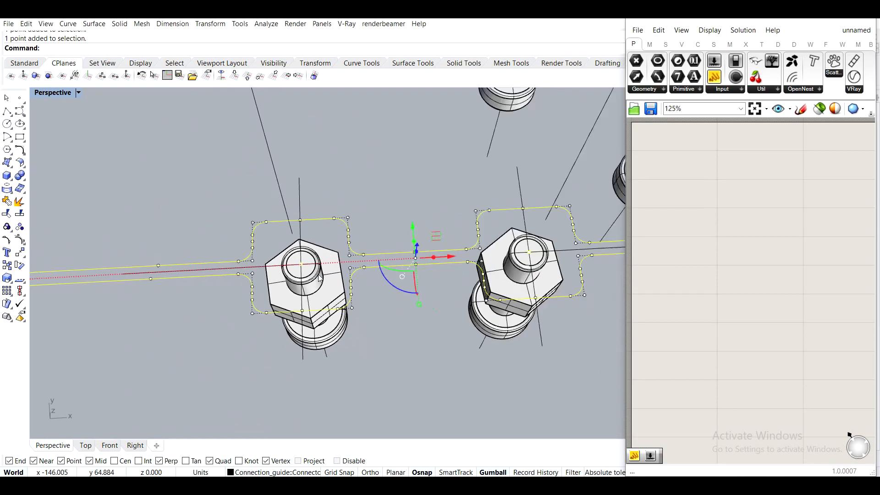
pyautogui.scroll(-8, 363, 299)
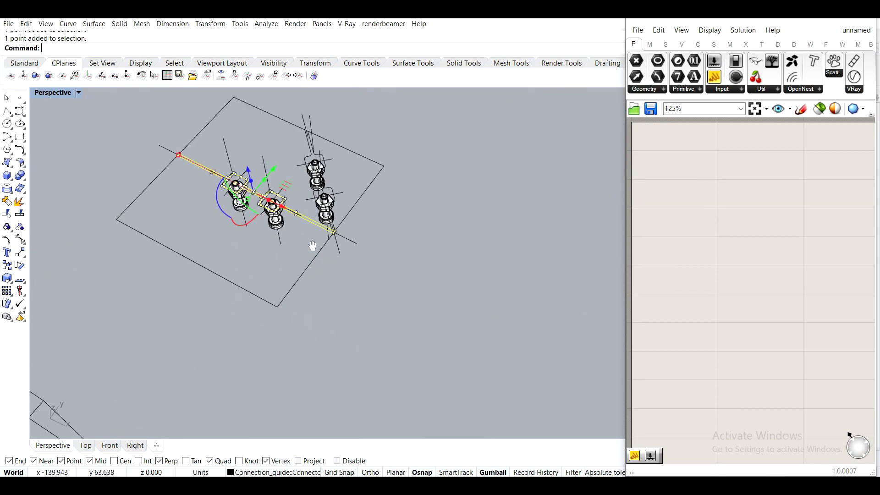
pyautogui.click(284, 257)
pyautogui.scroll(-5, 256, 246)
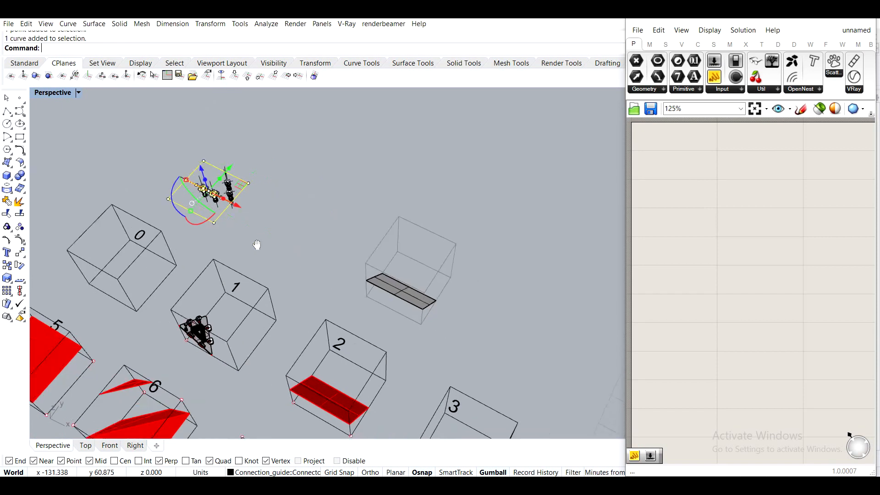
pyautogui.scroll(3, 235, 197)
pyautogui.keyDown('alt'); pyautogui.moveTo(212, 200); pyautogui.dragTo(370, 291); pyautogui.keyUp('alt')
pyautogui.click(394, 340)
pyautogui.moveTo(395, 339); pyautogui.dragTo(323, 263, button='right')
pyautogui.scroll(2, 323, 259)
pyautogui.scroll(3, 343, 265)
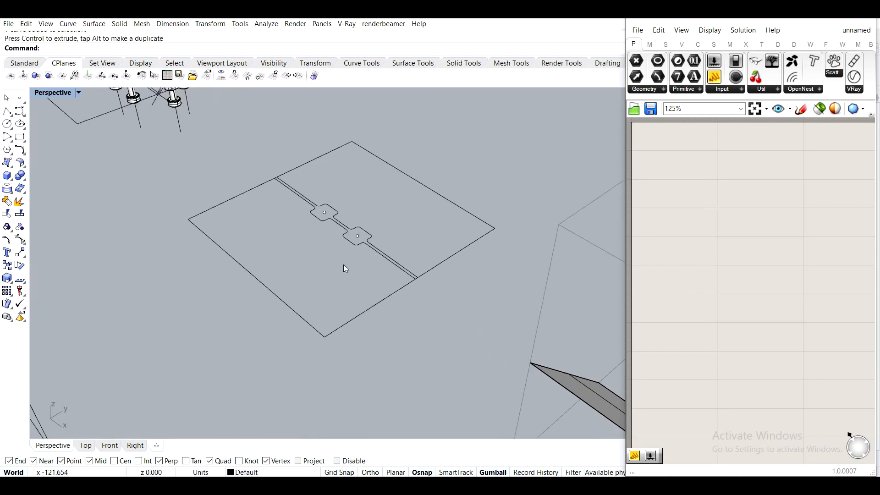
# Copy the connector profile and its two points from the square's corner to the matching base corner of the locked cube
pyautogui.moveTo(260, 189); pyautogui.dragTo(259, 188)
pyautogui.scroll(-5, 326, 226)
pyautogui.keyDown('shift'); pyautogui.moveTo(435, 313); pyautogui.dragTo(375, 235, button='right'); pyautogui.keyUp('shift')
pyautogui.scroll(-4, 398, 281)
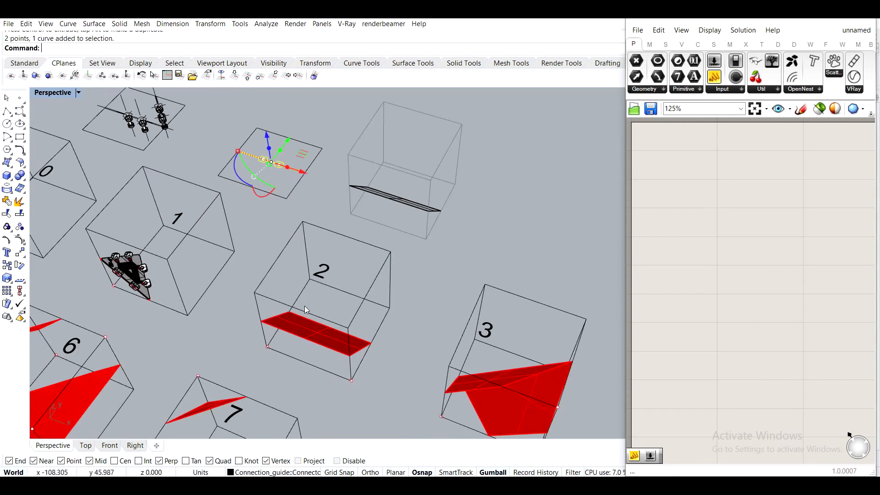
pyautogui.scroll(2, 299, 264)
pyautogui.scroll(-3, 303, 257)
pyautogui.scroll(5, 316, 246)
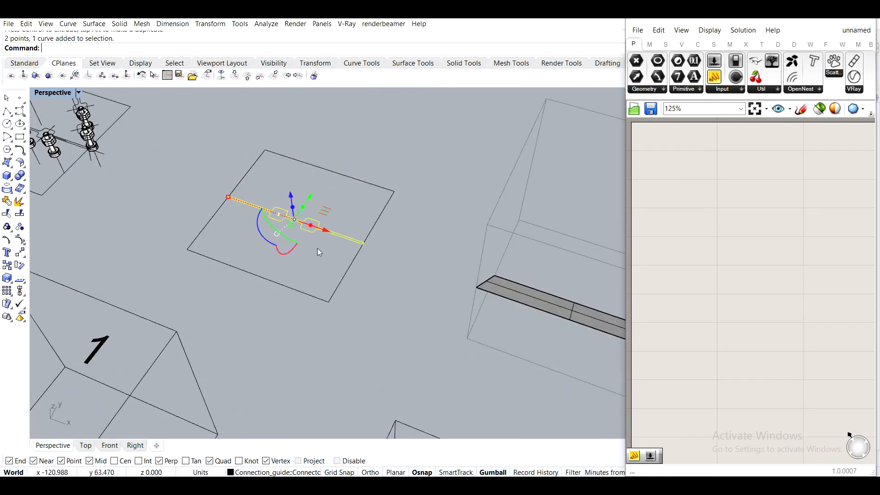
pyautogui.write('py')
pyautogui.press('Return')
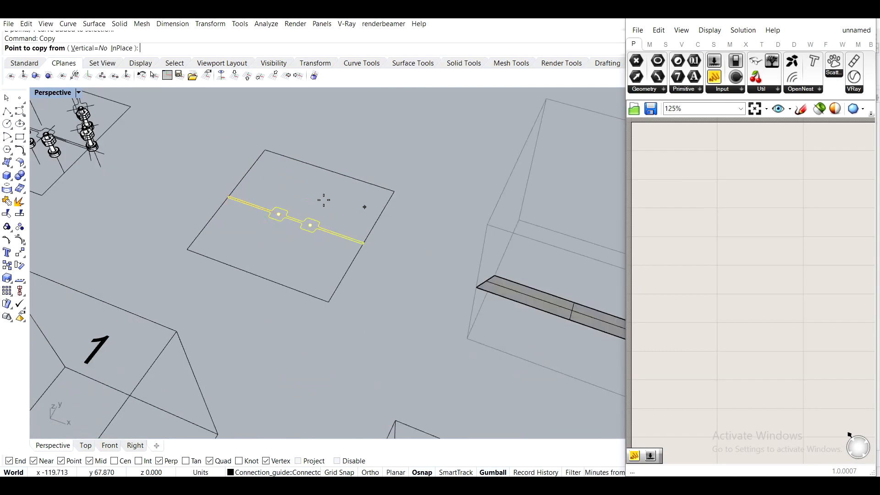
pyautogui.click(328, 301)
pyautogui.scroll(-3, 443, 309)
pyautogui.scroll(3, 470, 333)
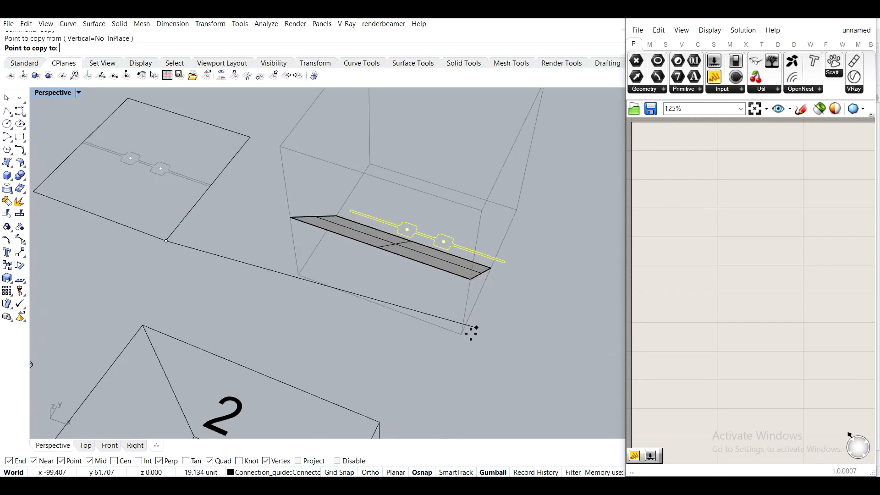
pyautogui.click(462, 334)
pyautogui.press('Escape')
# Rotate the copied square guide, with its profile and two points, upright about its X axis
pyautogui.moveTo(434, 196); pyautogui.dragTo(379, 258, button='right')
pyautogui.scroll(3, 318, 235)
pyautogui.scroll(-5, 447, 241)
pyautogui.moveTo(447, 240); pyautogui.dragTo(483, 222, button='right')
pyautogui.scroll(4, 475, 185)
pyautogui.moveTo(326, 242)
pyautogui.keyDown('shift'); pyautogui.mouseDown(button='right')
pyautogui.moveTo(350, 261)
pyautogui.moveTo(417, 265)
pyautogui.moveTo(335, 242)
pyautogui.mouseUp(button='right'); pyautogui.keyUp('shift')
pyautogui.moveTo(186, 145); pyautogui.dragTo(188, 145)
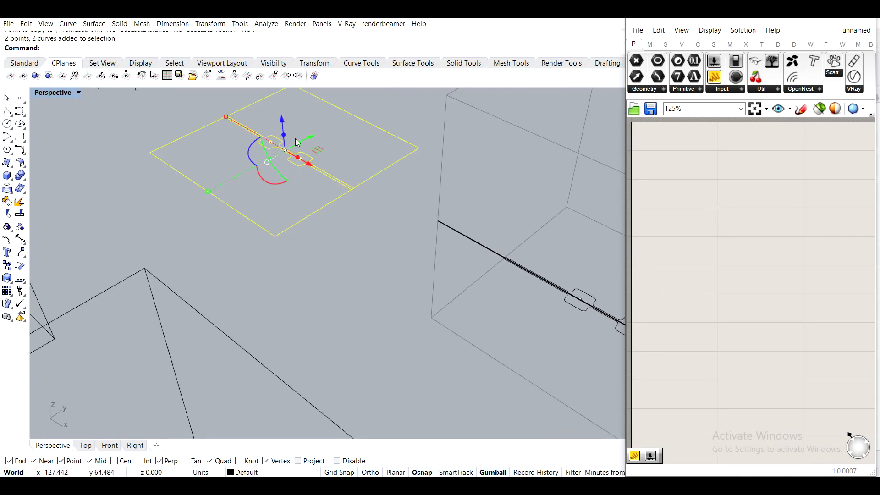
pyautogui.scroll(-4, 475, 251)
pyautogui.moveTo(475, 251); pyautogui.dragTo(411, 240, button='right')
pyautogui.moveTo(479, 289); pyautogui.dragTo(475, 270, button='right')
pyautogui.moveTo(340, 203); pyautogui.dragTo(364, 222, button='right')
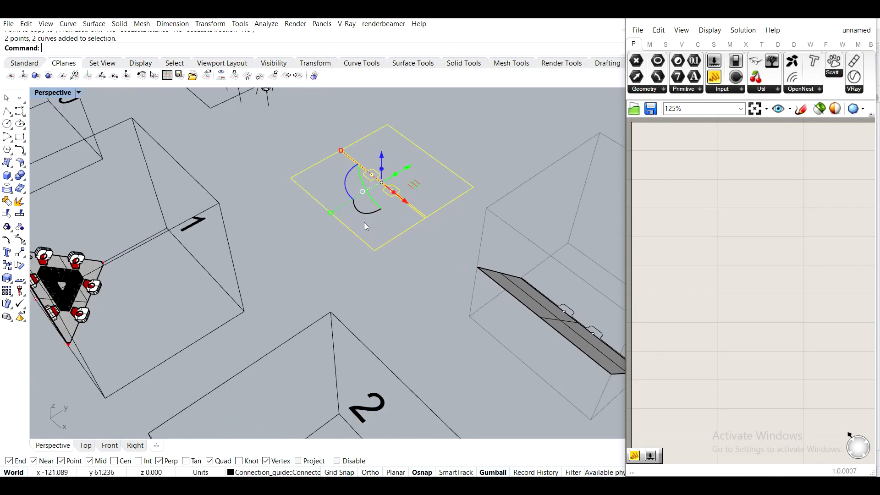
pyautogui.moveTo(367, 216); pyautogui.dragTo(403, 249)
pyautogui.moveTo(402, 244); pyautogui.dragTo(419, 268, button='right')
pyautogui.click(419, 267)
pyautogui.scroll(5, 393, 214)
# Remove the upright square from the selection and move the profile and two points from its lower corner to the locked cube's matching base corner
pyautogui.moveTo(401, 213); pyautogui.dragTo(266, 125)
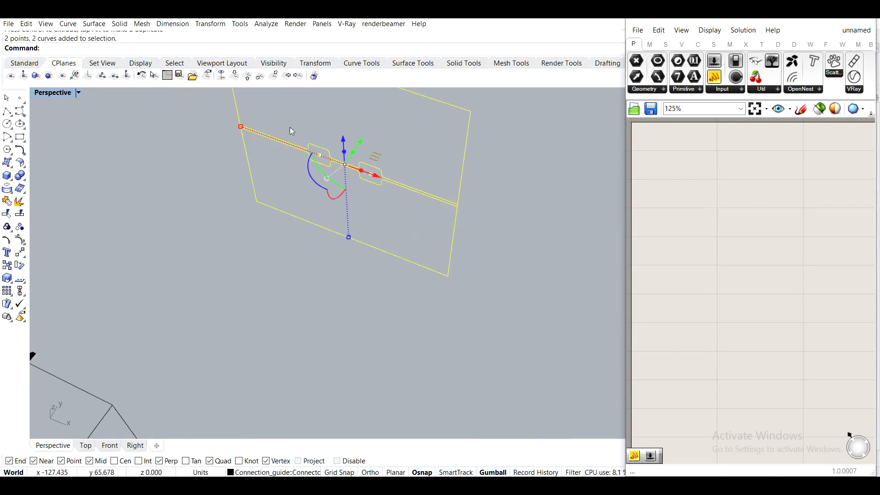
pyautogui.keyDown('ctrl'); pyautogui.click(452, 251); pyautogui.keyUp('ctrl')
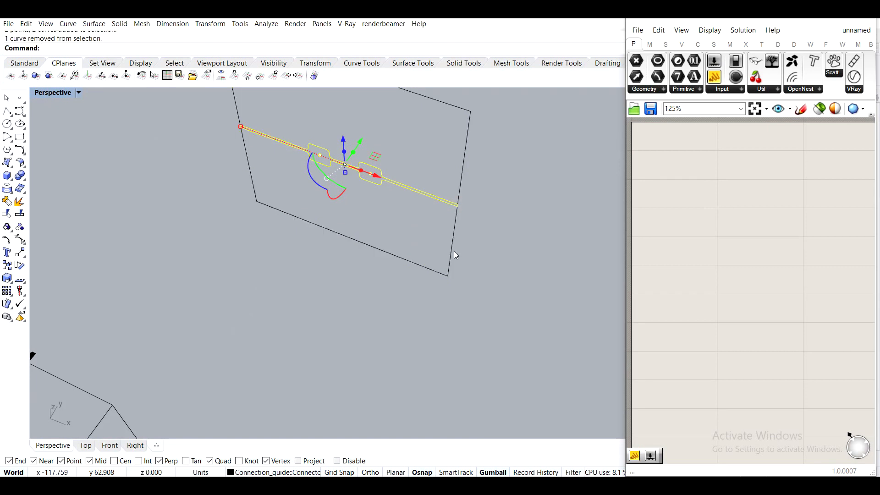
pyautogui.scroll(-8, 329, 255)
pyautogui.write('m')
pyautogui.press('Return')
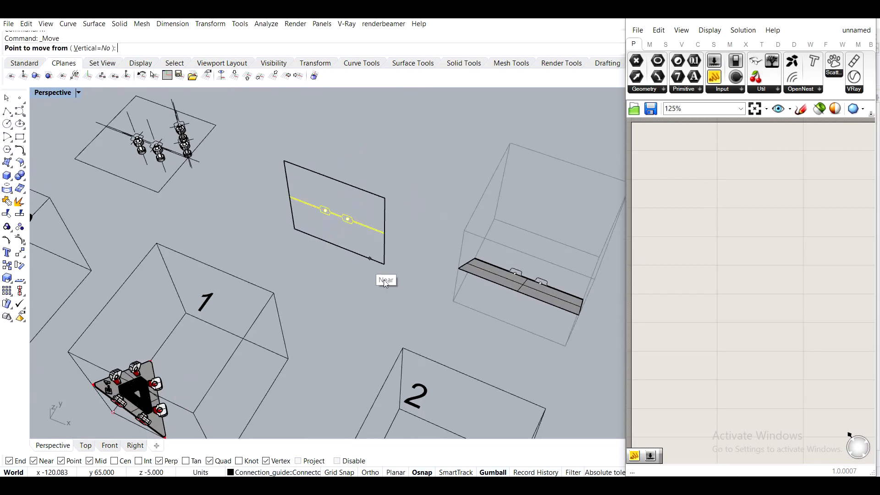
pyautogui.click(384, 264)
pyautogui.click(564, 351)
# Delete the leftover upright square frame beside the locked cube
pyautogui.click(377, 288)
pyautogui.click(308, 182)
pyautogui.press('Delete')
# Select the angled connector profile on the original flat guide square together with the centre points of its two bolts
pyautogui.moveTo(463, 238); pyautogui.dragTo(406, 292, button='right')
pyautogui.scroll(3, 400, 298)
pyautogui.scroll(-4, 399, 223)
pyautogui.scroll(-6, 392, 266)
pyautogui.scroll(8, 274, 228)
pyautogui.scroll(5, 333, 226)
pyautogui.click(336, 238)
pyautogui.scroll(4, 387, 300)
pyautogui.scroll(2, 387, 301)
pyautogui.click(407, 306)
pyautogui.click(408, 306)
pyautogui.scroll(-2, 407, 304)
pyautogui.keyDown('shift'); pyautogui.moveTo(217, 115); pyautogui.dragTo(243, 141, button='right'); pyautogui.keyUp('shift')
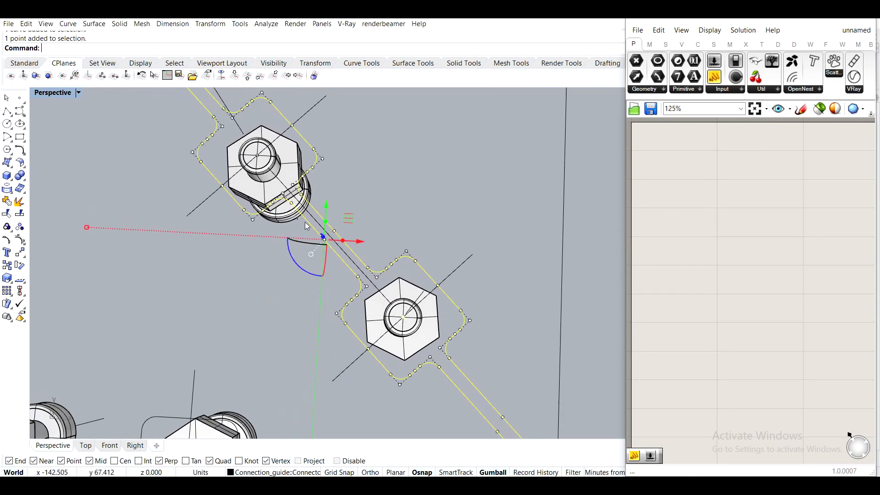
pyautogui.scroll(1, 244, 140)
pyautogui.click(263, 162)
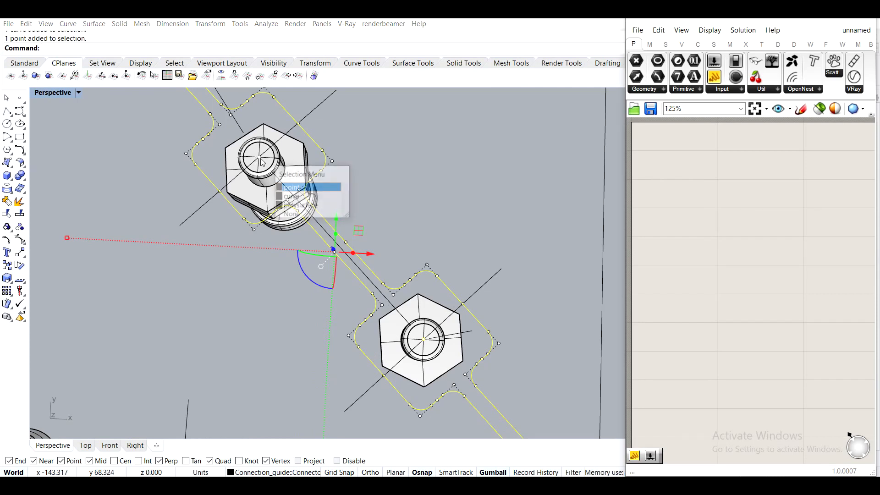
pyautogui.click(294, 188)
# Add the flat guide's square frame to the selection and copy the set along X into the free space before the locked cube
pyautogui.scroll(-3, 293, 190)
pyautogui.scroll(-3, 357, 235)
pyautogui.moveTo(356, 235); pyautogui.dragTo(344, 205, button='right')
pyautogui.click(343, 204)
pyautogui.scroll(-4, 381, 220)
pyautogui.scroll(4, 286, 233)
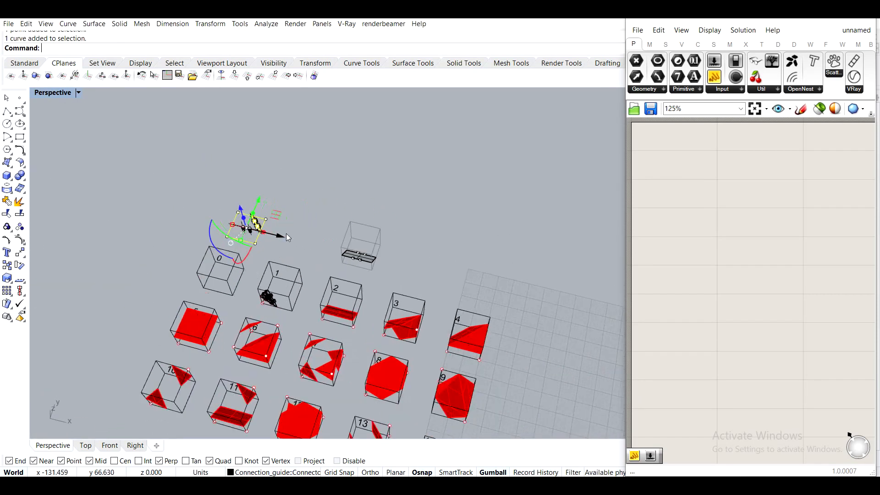
pyautogui.scroll(2, 214, 248)
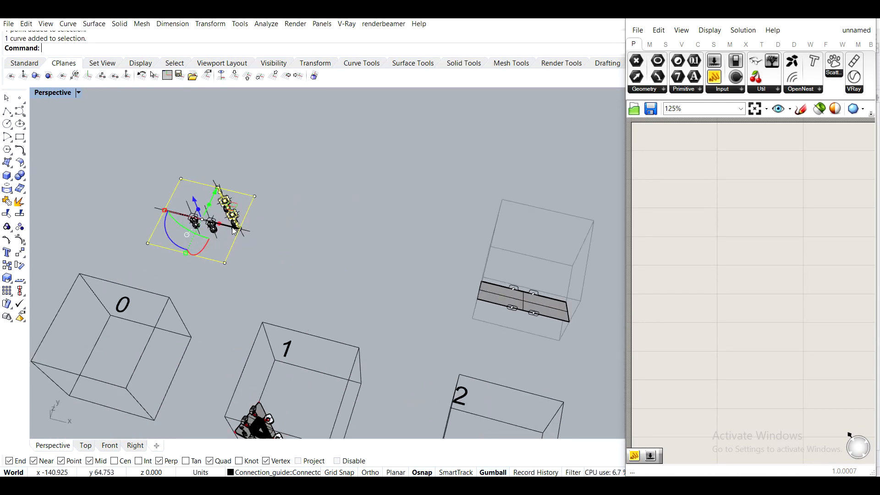
pyautogui.moveTo(232, 234); pyautogui.dragTo(389, 256)
# Rotate the copied square guide with its angled profile and points upright, and turn it about the vertical axis to parallel the cube's side face
pyautogui.moveTo(460, 300); pyautogui.dragTo(468, 340, button='right')
pyautogui.keyDown('shift'); pyautogui.moveTo(499, 371); pyautogui.dragTo(446, 309, button='right'); pyautogui.keyUp('shift')
pyautogui.moveTo(353, 270); pyautogui.dragTo(315, 232, button='right')
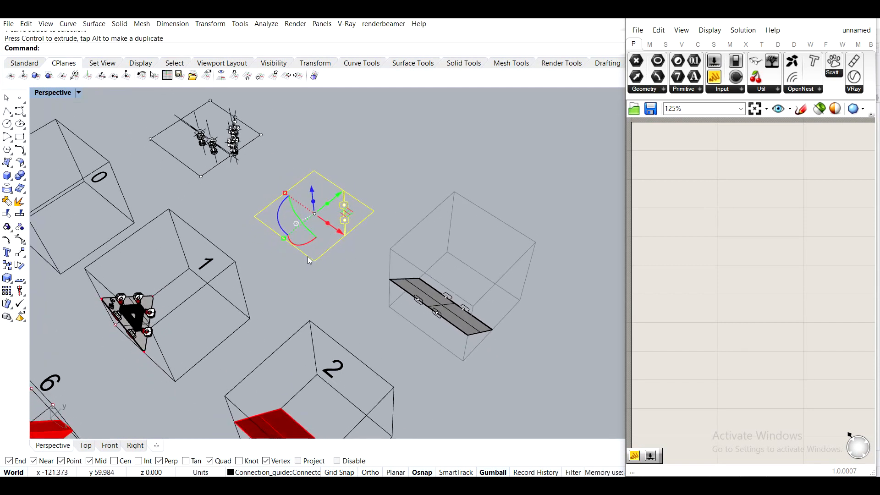
pyautogui.moveTo(304, 246); pyautogui.dragTo(275, 205)
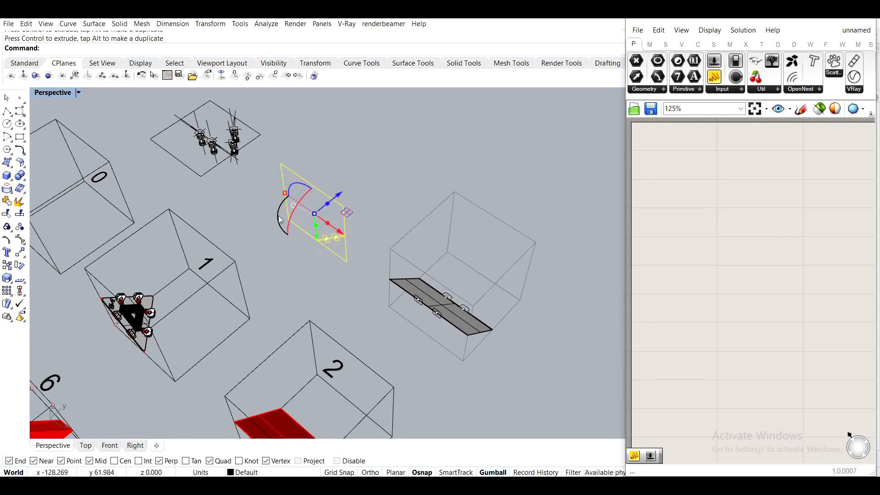
pyautogui.moveTo(276, 210); pyautogui.dragTo(350, 174)
# Move the turned square guide from its lower corner onto the matching base corner of the locked cube
pyautogui.write('m')
pyautogui.press('Return')
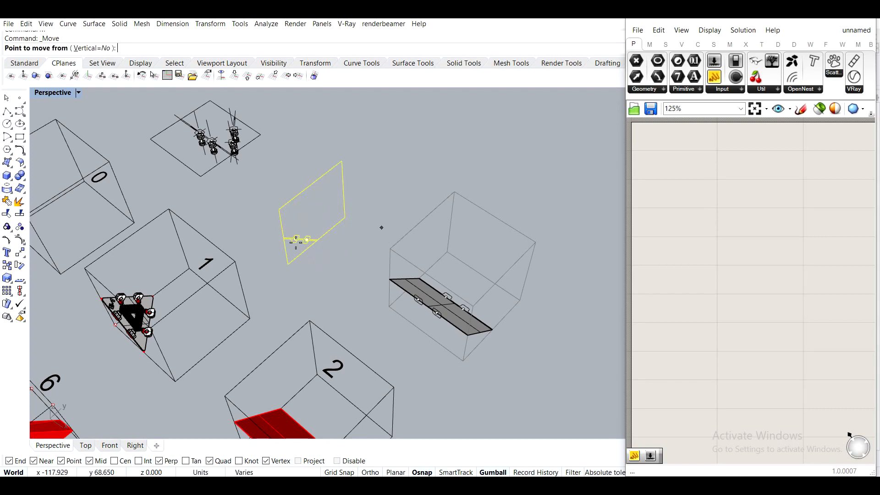
pyautogui.click(284, 268)
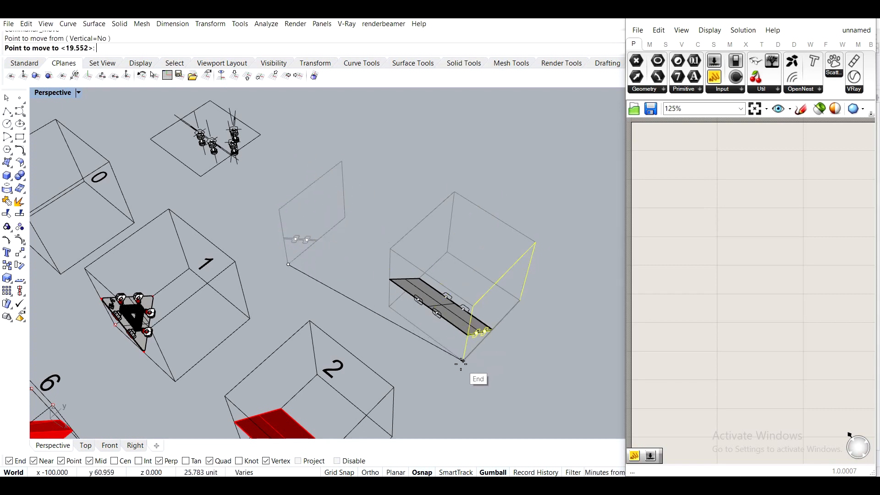
pyautogui.click(464, 361)
# Copy the placed square guide with its profile and points from the base corner to the opposite side of the locked cube
pyautogui.scroll(3, 489, 358)
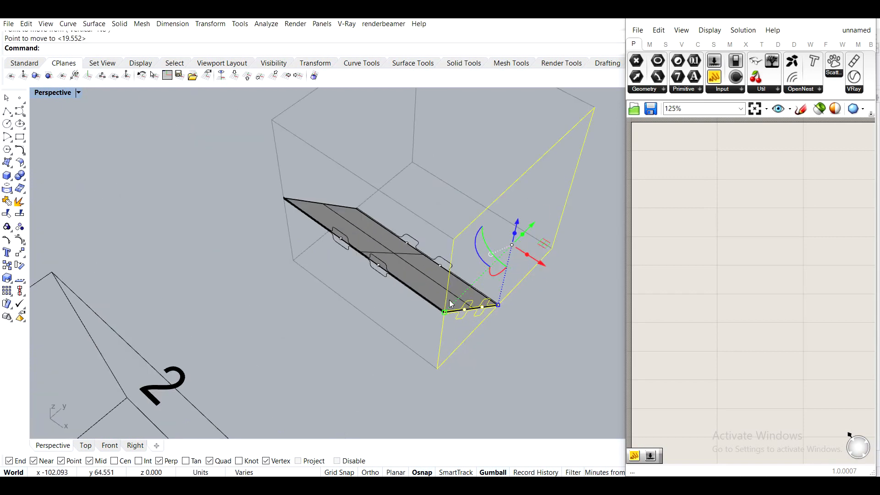
pyautogui.write('opy')
pyautogui.press('Return')
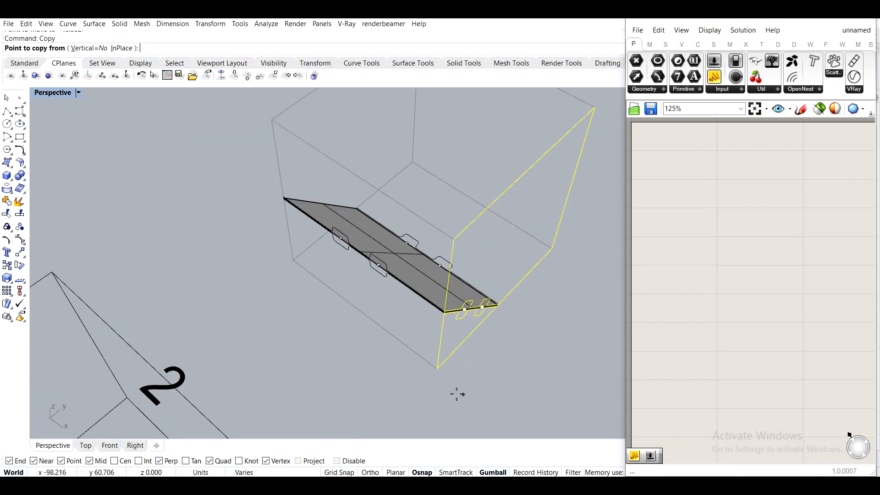
pyautogui.click(437, 368)
pyautogui.click(293, 260)
pyautogui.press('Return')
# Delete the two square frames on the opposite side faces of the locked cube
pyautogui.click(509, 179)
pyautogui.press('Delete')
pyautogui.click(291, 100)
pyautogui.press('Delete')
# Delete the inclined reference surface inside the locked cube, keeping the four connector profiles and their points
pyautogui.scroll(-2, 386, 186)
pyautogui.moveTo(386, 186); pyautogui.dragTo(328, 211, button='right')
pyautogui.scroll(3, 375, 196)
pyautogui.click(328, 212)
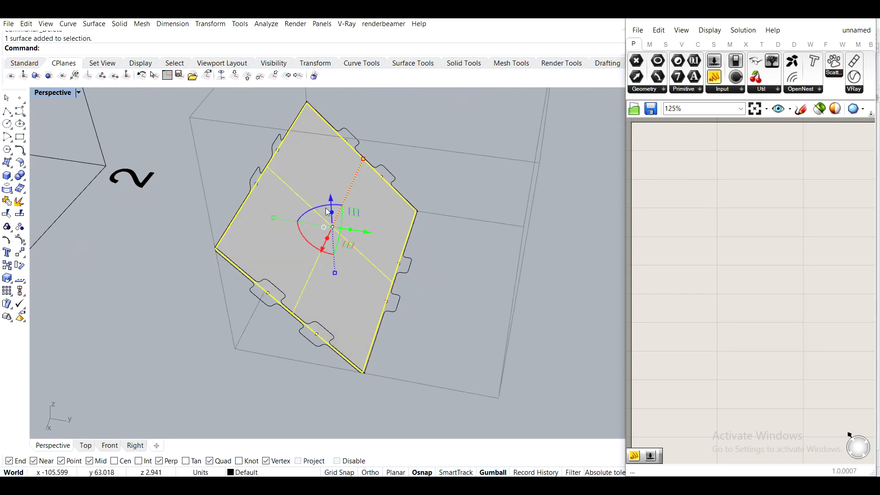
pyautogui.press('Delete')
pyautogui.moveTo(371, 222); pyautogui.dragTo(338, 261, button='right')
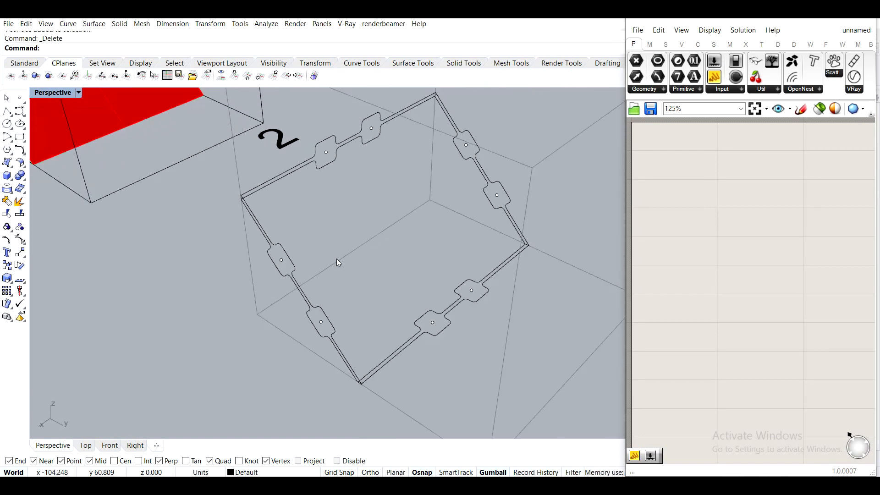
pyautogui.moveTo(420, 289); pyautogui.dragTo(411, 207, button='right')
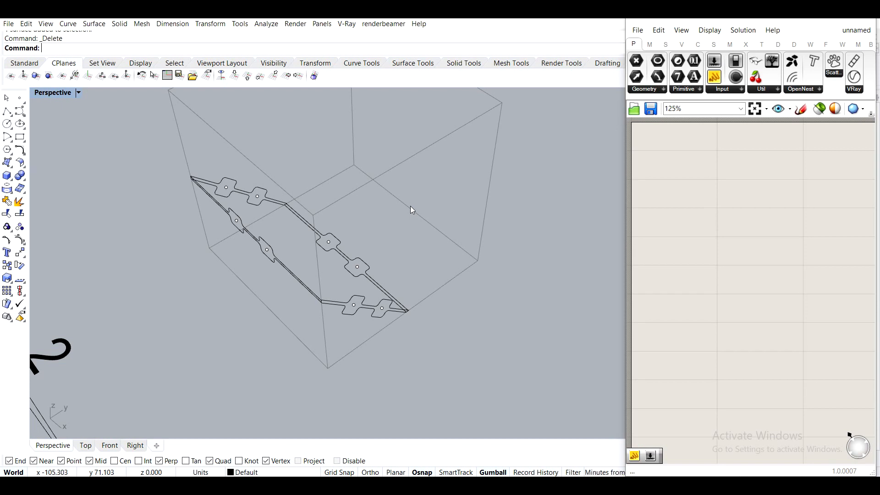
pyautogui.moveTo(438, 210); pyautogui.dragTo(367, 250, button='right')
pyautogui.scroll(-4, 417, 209)
pyautogui.scroll(-5, 372, 239)
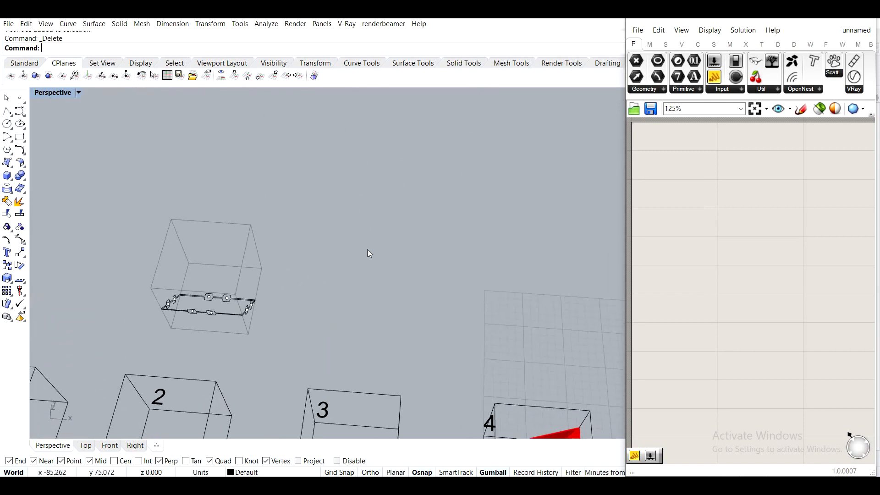
pyautogui.click(7, 175)
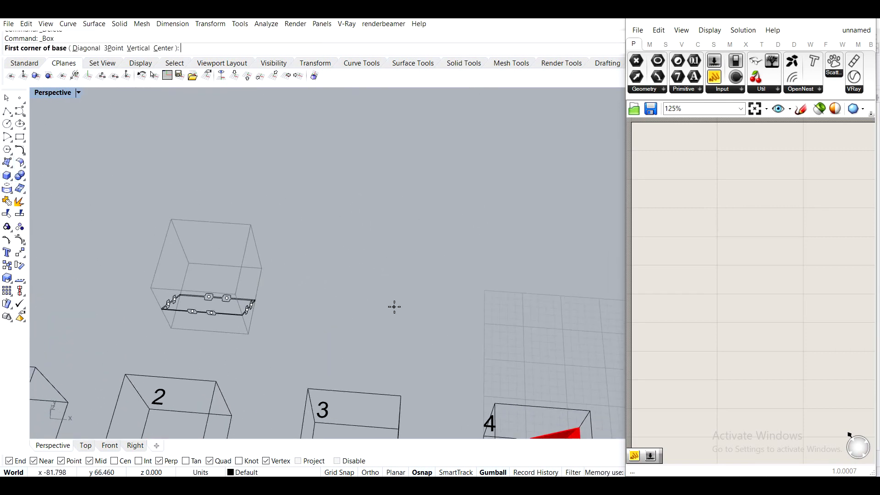
pyautogui.click(375, 312)
pyautogui.write('1010')
pyautogui.press('Return')
pyautogui.press('Escape')
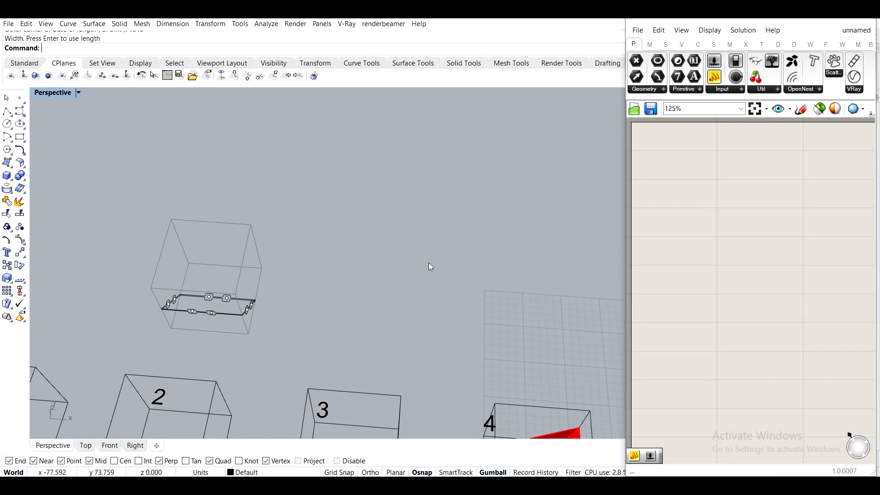
# Create a 10 × 10 × 10 box in the free space beyond the locked cube
pyautogui.press('Return')
pyautogui.click(402, 291)
pyautogui.write('10')
pyautogui.press('Return')
pyautogui.write('10')
pyautogui.press('Return')
pyautogui.press('Return')
pyautogui.scroll(5, 459, 275)
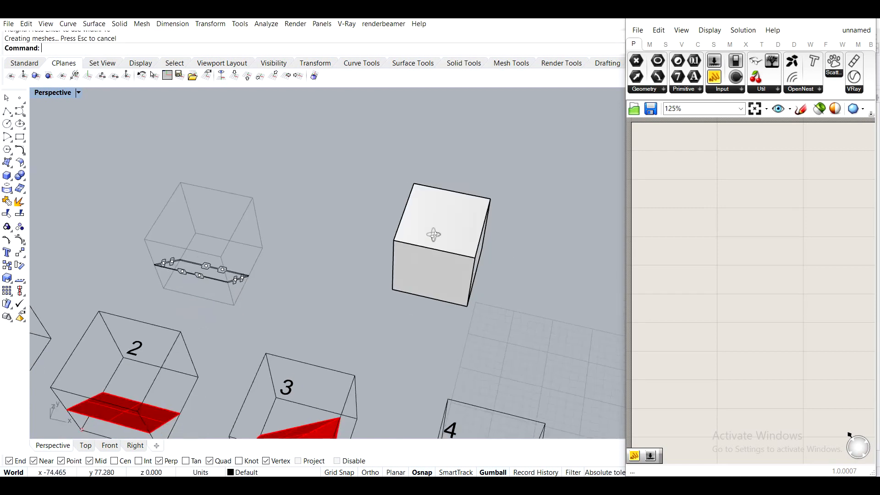
# Copy the new cube vertically downward below the original
pyautogui.keyDown('shift'); pyautogui.moveTo(487, 286); pyautogui.dragTo(418, 256, button='right'); pyautogui.keyUp('shift')
pyautogui.click(336, 252)
pyautogui.moveTo(336, 252); pyautogui.dragTo(357, 249, button='right')
pyautogui.keyDown('shift'); pyautogui.moveTo(369, 197); pyautogui.dragTo(338, 184, button='right'); pyautogui.keyUp('shift')
pyautogui.keyDown('alt'); pyautogui.moveTo(330, 164); pyautogui.dragTo(332, 252); pyautogui.keyUp('alt')
pyautogui.scroll(2, 295, 322)
# Scale the lower copy down in width and depth into a narrow upright block, and lower it slightly
pyautogui.moveTo(262, 292); pyautogui.dragTo(327, 282)
pyautogui.moveTo(346, 247); pyautogui.dragTo(347, 270)
pyautogui.moveTo(348, 271); pyautogui.dragTo(469, 271, button='right')
pyautogui.moveTo(306, 304); pyautogui.dragTo(335, 300)
pyautogui.moveTo(477, 283); pyautogui.dragTo(408, 299, button='right')
pyautogui.scroll(-4, 406, 321)
# Copy the narrow block up above the cube, shift it to one side along X, and duplicate it on the other side
pyautogui.keyDown('alt'); pyautogui.moveTo(357, 296); pyautogui.dragTo(378, 125); pyautogui.keyUp('alt')
pyautogui.moveTo(394, 130); pyautogui.dragTo(482, 153, button='right')
pyautogui.moveTo(400, 159); pyautogui.dragTo(487, 168)
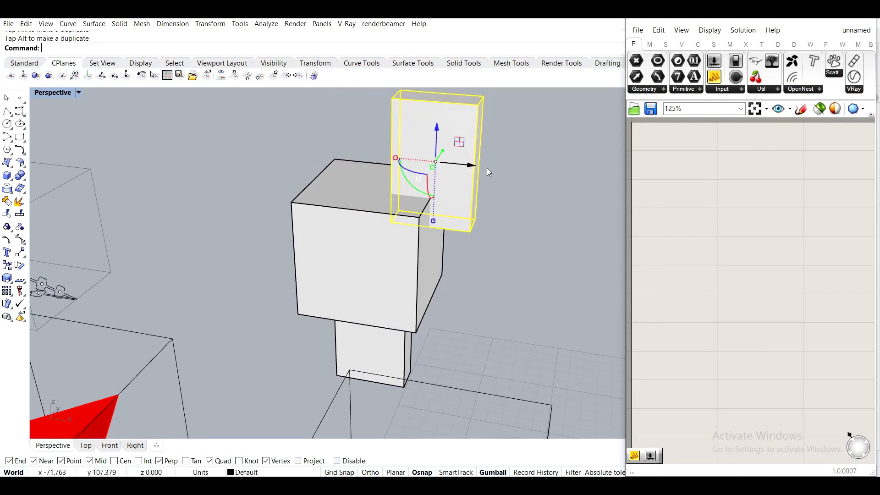
pyautogui.moveTo(487, 168); pyautogui.dragTo(497, 180, button='right')
pyautogui.keyDown('alt'); pyautogui.moveTo(483, 172); pyautogui.dragTo(331, 173); pyautogui.keyUp('alt')
pyautogui.moveTo(530, 291); pyautogui.dragTo(433, 229, button='right')
pyautogui.moveTo(450, 139); pyautogui.dragTo(367, 202, button='right')
# Hide the central cube, leaving the two upper blocks and the lower block
pyautogui.click(332, 329)
pyautogui.moveTo(448, 326); pyautogui.dragTo(418, 310, button='right')
pyautogui.scroll(3, 378, 329)
pyautogui.moveTo(362, 265); pyautogui.dragTo(439, 304, button='right')
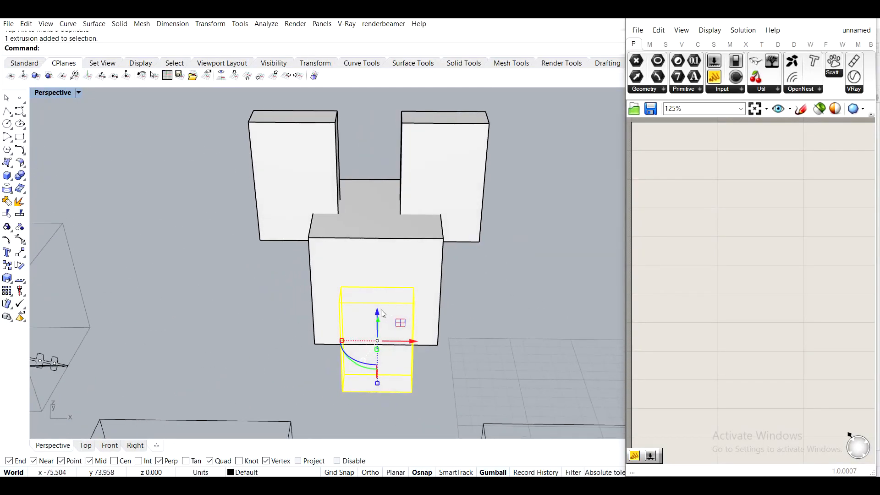
pyautogui.hotkey('ctrl', 'h')
pyautogui.moveTo(344, 246); pyautogui.dragTo(346, 328, button='right')
pyautogui.scroll(-4, 348, 284)
# Try to lower one of the two upper blocks vertically, and undo that move
pyautogui.click(293, 266)
pyautogui.click(399, 262)
pyautogui.click(294, 256)
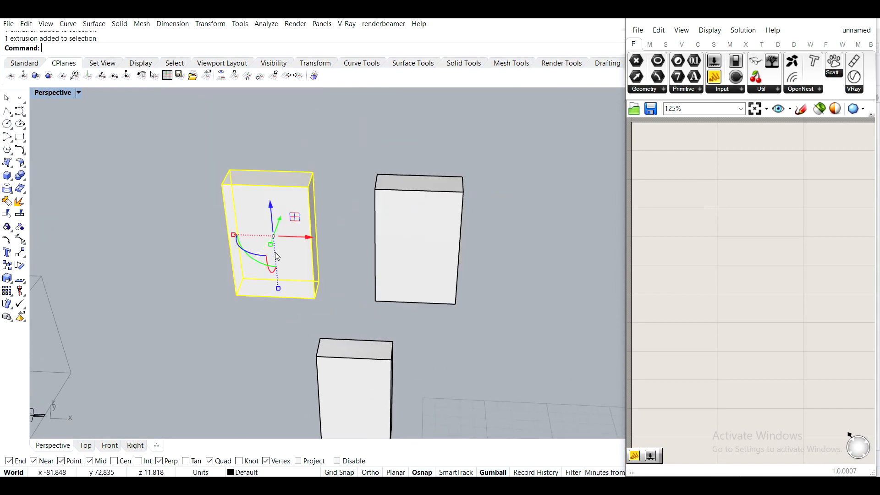
pyautogui.click(399, 252)
pyautogui.moveTo(429, 238); pyautogui.dragTo(542, 243, button='right')
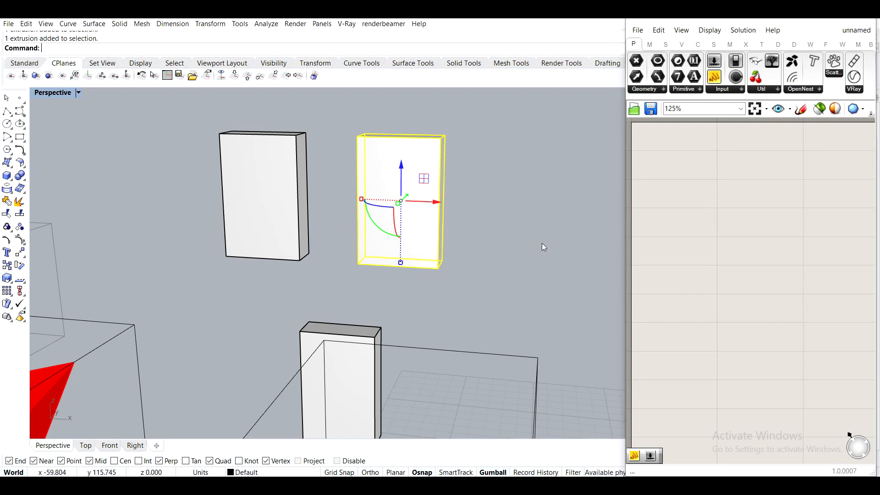
pyautogui.moveTo(401, 179); pyautogui.dragTo(401, 262)
pyautogui.hotkey('ctrl', 'z')
# Draw a box on the lower block's top face, extending up to the underside of the two upper blocks
pyautogui.moveTo(373, 230); pyautogui.dragTo(415, 257, button='right')
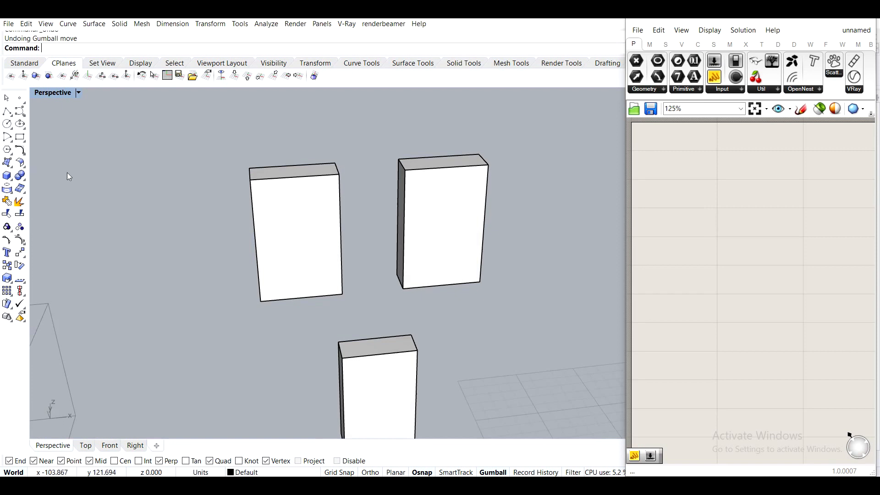
pyautogui.click(7, 176)
pyautogui.click(342, 358)
pyautogui.click(411, 334)
pyautogui.click(422, 285)
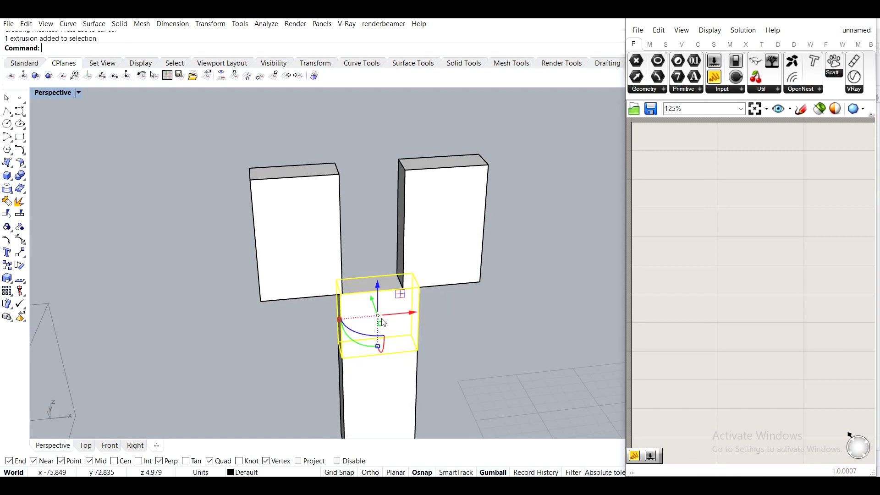
# Widen the connecting box along X so it extends beneath both upper blocks
pyautogui.click(513, 354)
pyautogui.moveTo(513, 354); pyautogui.dragTo(468, 323, button='right')
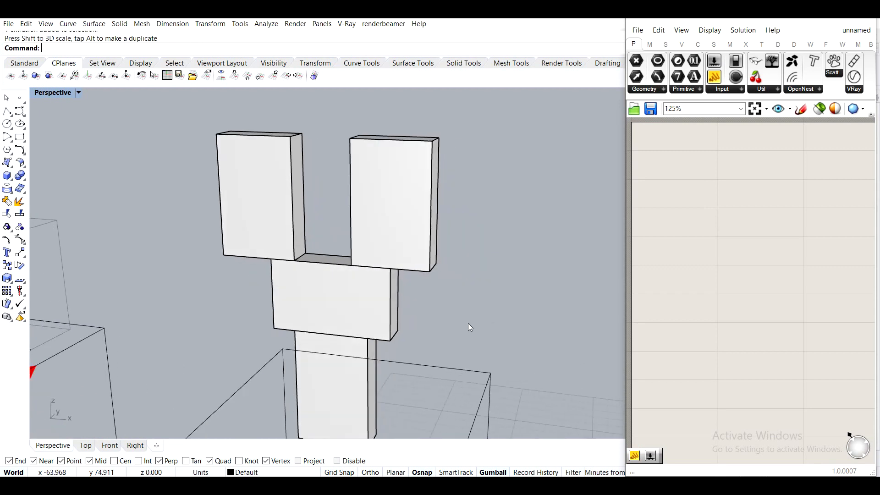
pyautogui.click(274, 307)
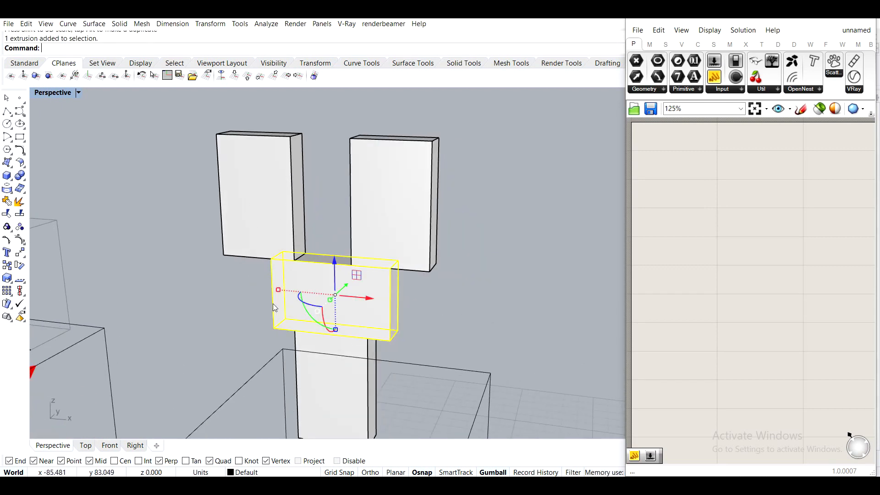
pyautogui.moveTo(371, 304); pyautogui.dragTo(243, 288)
pyautogui.click(442, 291)
pyautogui.moveTo(443, 291); pyautogui.dragTo(500, 282, button='right')
# Draw two diagonal lines from the lower block's top corners to the outer upper corners of the connecting box
pyautogui.scroll(2, 368, 223)
pyautogui.moveTo(368, 223); pyautogui.dragTo(351, 229, button='right')
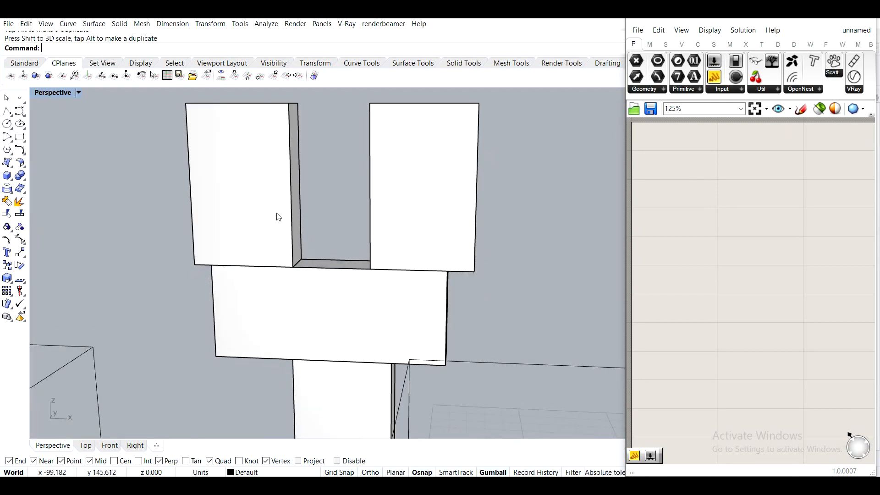
pyautogui.moveTo(398, 308); pyautogui.dragTo(338, 262, button='right')
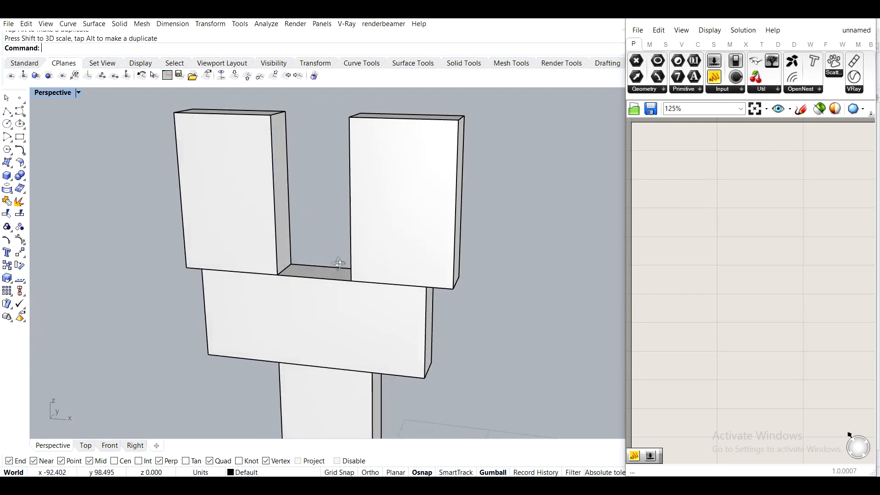
pyautogui.click(8, 113)
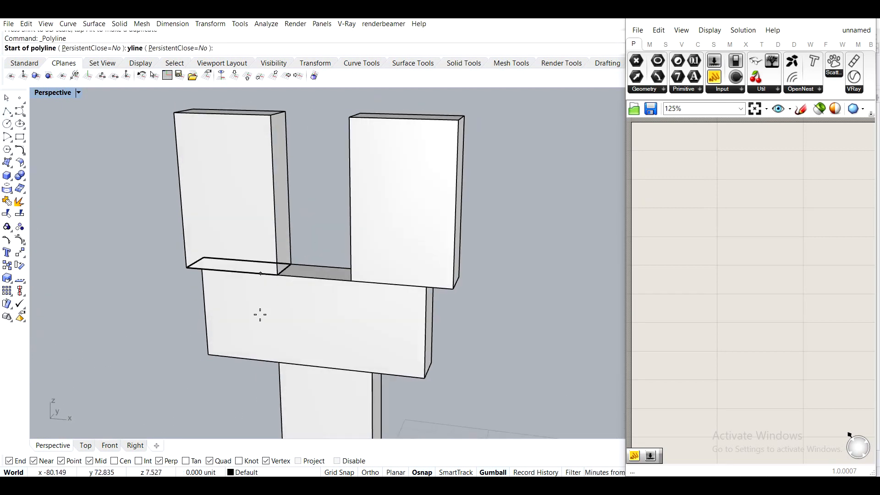
pyautogui.click(279, 363)
pyautogui.click(203, 270)
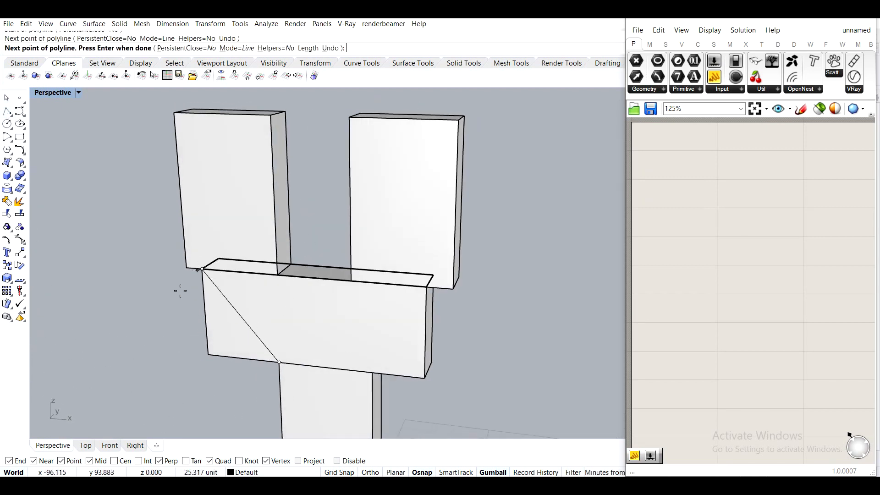
pyautogui.press('Return')
pyautogui.press('Return')
pyautogui.click(373, 372)
pyautogui.click(426, 288)
pyautogui.press('Return')
# Draw a V-shaped polyline between the inner lower corners of the two upper blocks, dipping into the connecting box
pyautogui.press('Return')
pyautogui.click(351, 281)
pyautogui.click(329, 323)
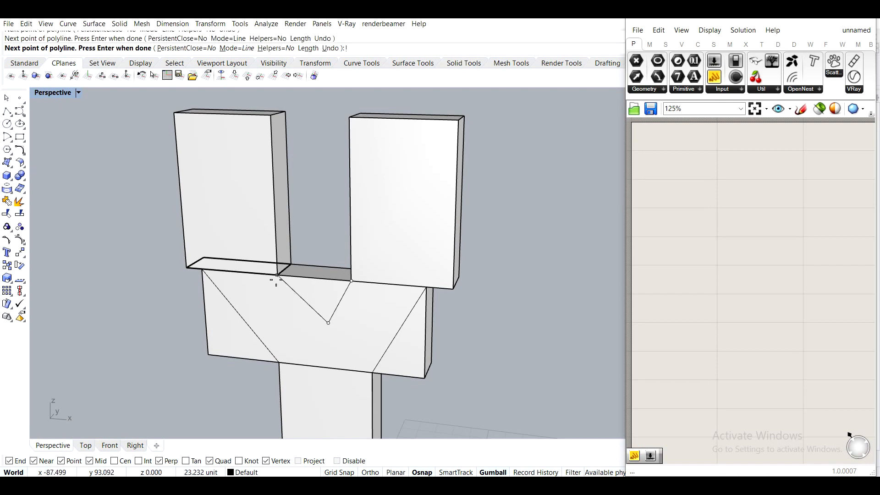
pyautogui.click(277, 276)
pyautogui.press('Escape')
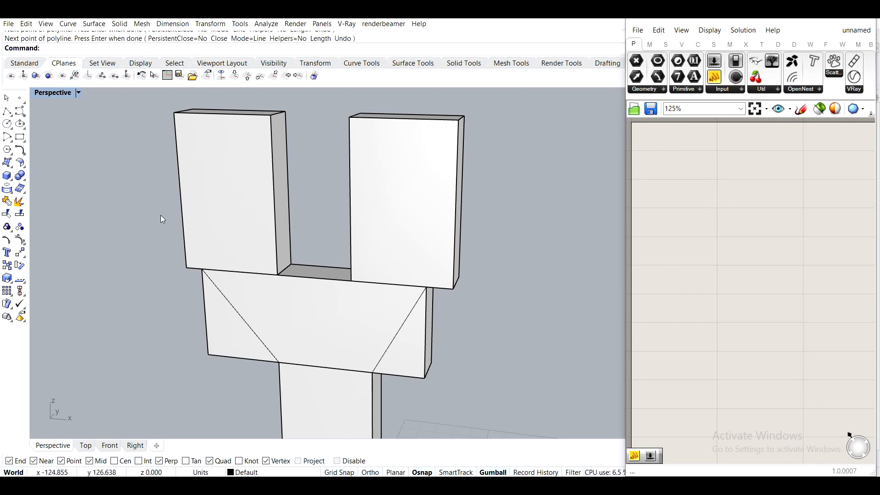
# Delete the connecting box together with its two diagonal lines
pyautogui.moveTo(459, 334); pyautogui.dragTo(179, 329)
pyautogui.scroll(-1, 179, 329)
pyautogui.press('Delete')
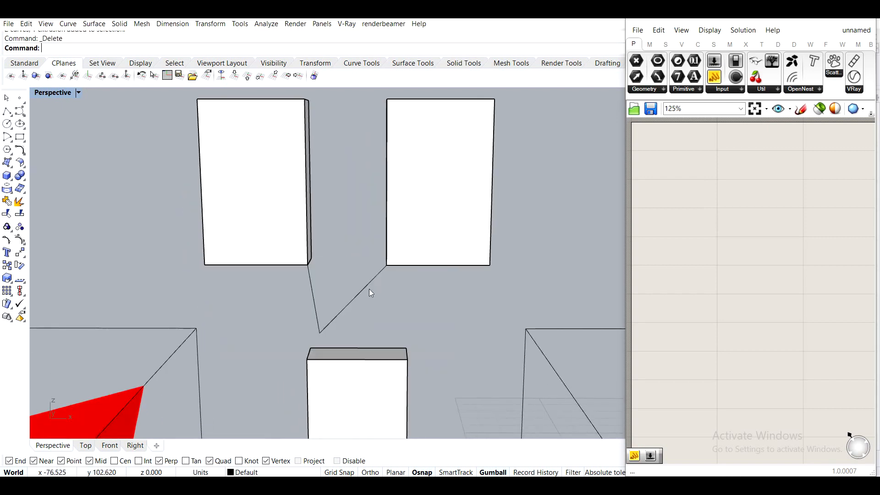
# Examine the two upper blocks and the lower block from several angles to see how they could be joined
pyautogui.scroll(-2, 275, 293)
pyautogui.moveTo(364, 276); pyautogui.dragTo(324, 296, button='right')
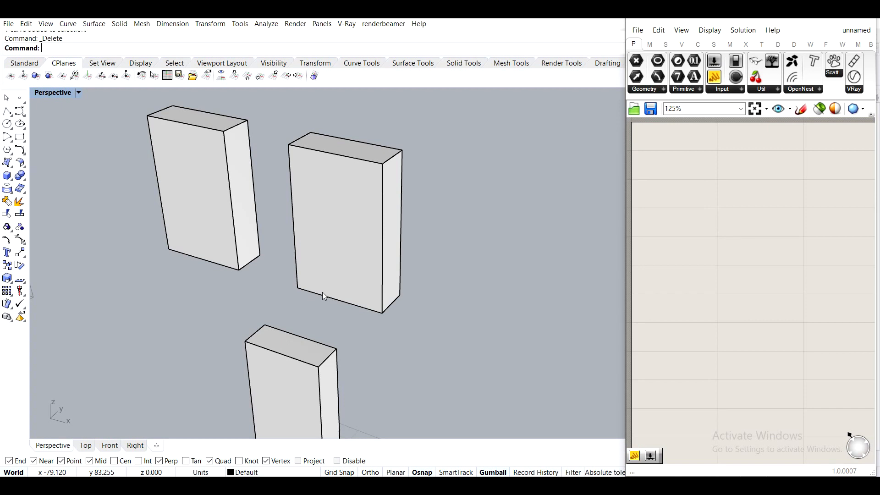
pyautogui.click(323, 293)
pyautogui.click(172, 324)
pyautogui.moveTo(295, 373); pyautogui.dragTo(290, 342, button='right')
pyautogui.click(291, 342)
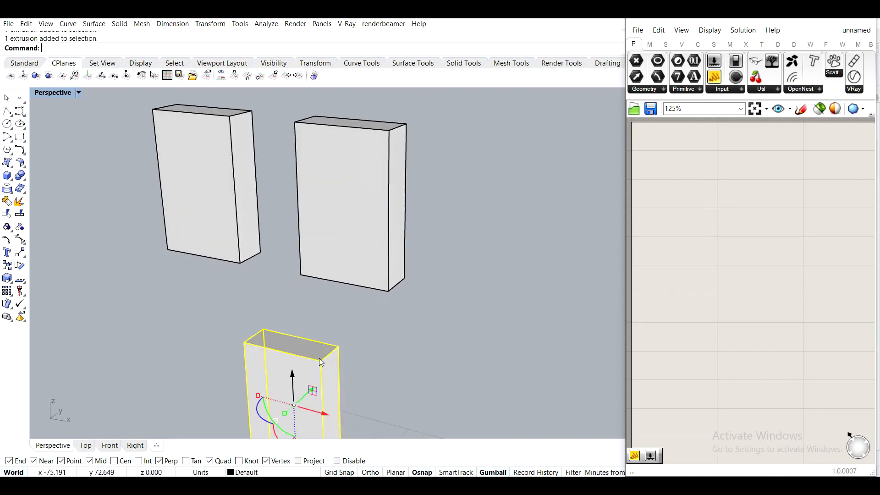
pyautogui.click(218, 216)
pyautogui.click(311, 243)
pyautogui.click(256, 269)
pyautogui.scroll(-4, 303, 335)
pyautogui.moveTo(302, 309); pyautogui.dragTo(306, 284, button='right')
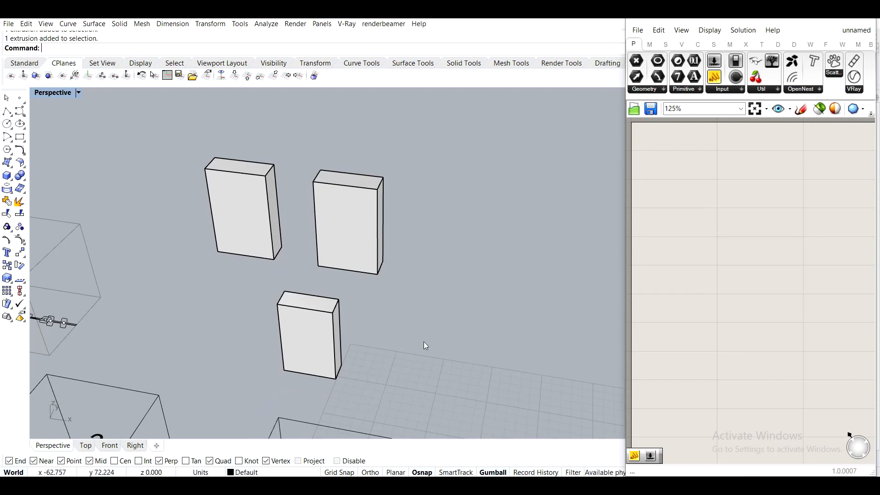
# Show only the large connecting box from among the hidden objects using ShowSelected
pyautogui.moveTo(424, 342); pyautogui.dragTo(418, 338, button='right')
pyautogui.write('showSelected')
pyautogui.press('Return')
pyautogui.click(350, 259)
pyautogui.press('Return')
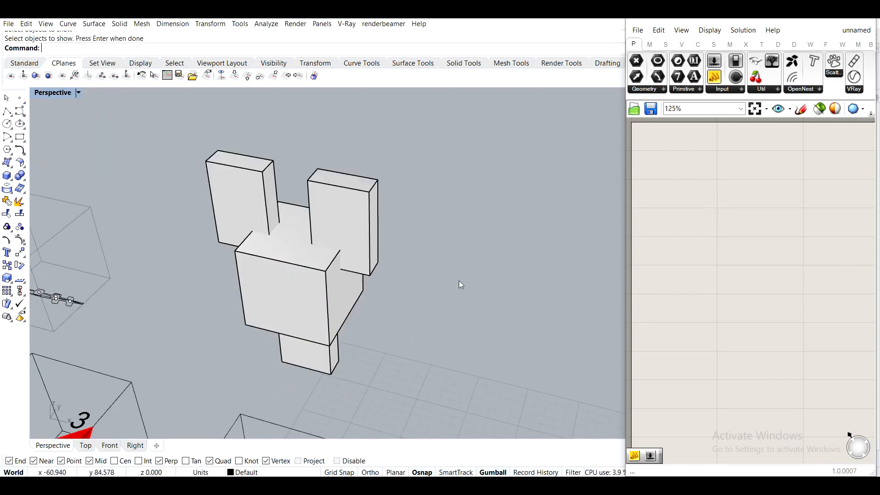
# Try to isolate the connecting box together with the three blocks using Isolate
pyautogui.moveTo(459, 280); pyautogui.dragTo(439, 249, button='right')
pyautogui.scroll(4, 358, 257)
pyautogui.moveTo(358, 257)
pyautogui.mouseDown(button='right')
pyautogui.moveTo(300, 263)
pyautogui.moveTo(363, 249)
pyautogui.mouseUp(button='right')
pyautogui.scroll(-4, 390, 273)
pyautogui.moveTo(404, 277); pyautogui.dragTo(337, 316, button='right')
pyautogui.moveTo(481, 365); pyautogui.dragTo(270, 144)
pyautogui.write('isolate')
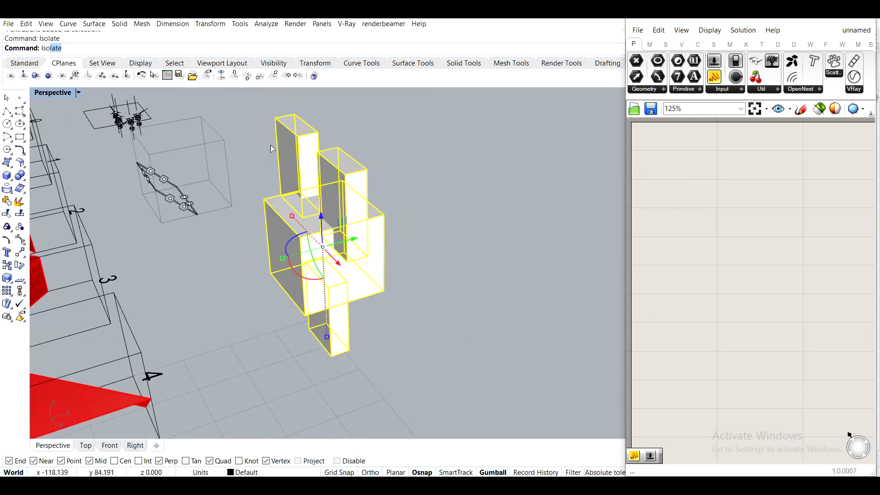
pyautogui.press('Return')
pyautogui.moveTo(307, 183); pyautogui.dragTo(450, 213, button='right')
pyautogui.scroll(2, 362, 217)
pyautogui.moveTo(362, 216); pyautogui.dragTo(388, 261, button='right')
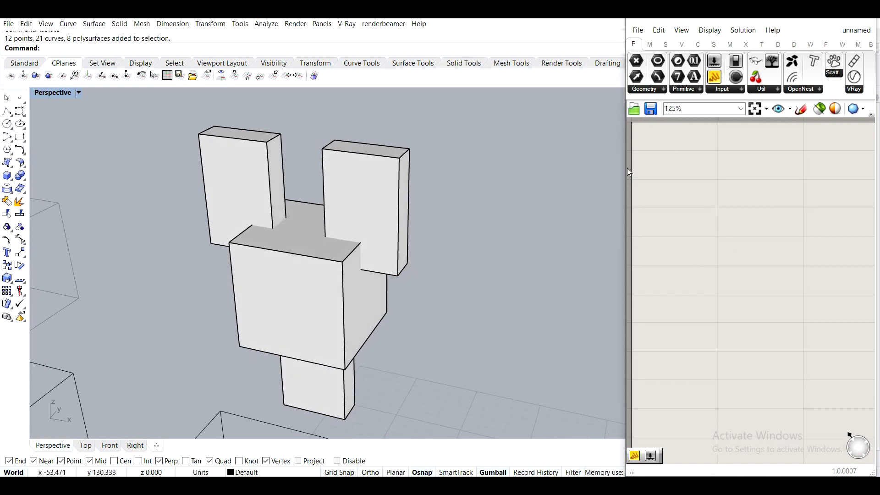
# Widen the Grasshopper window and show the Millipede plugin's components
pyautogui.moveTo(622, 168); pyautogui.dragTo(421, 169)
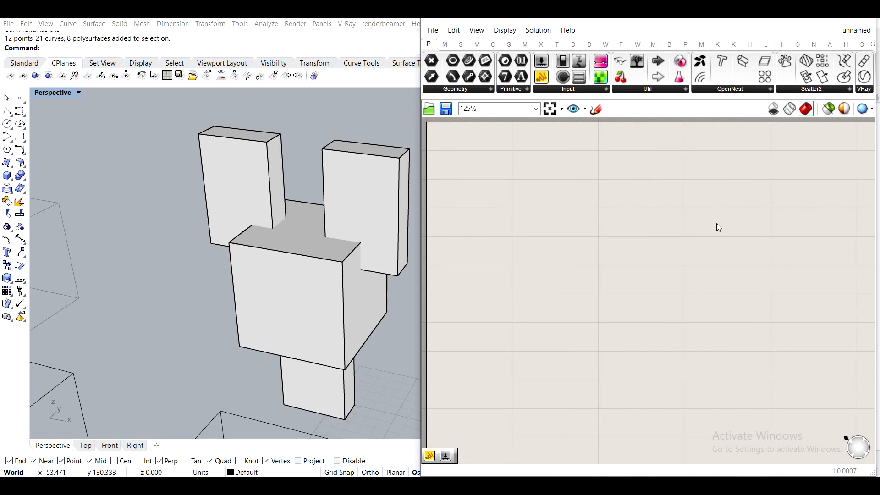
pyautogui.click(701, 44)
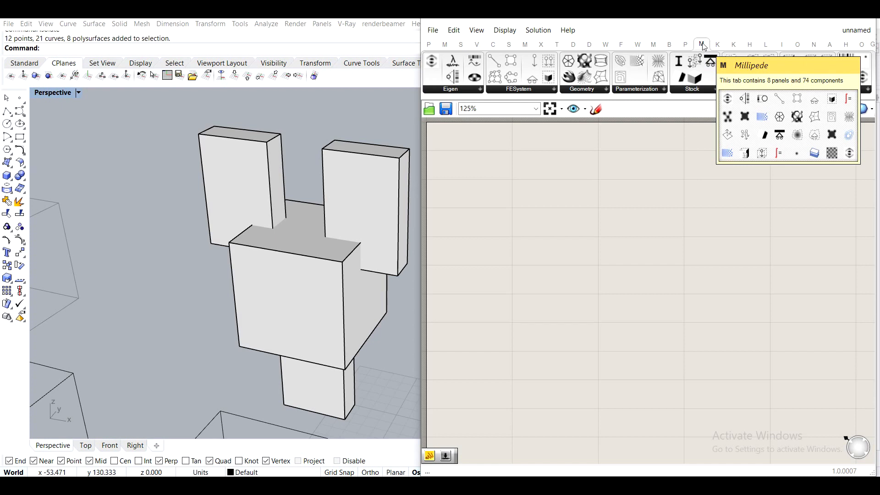
# Inspect how the two upper blocks and the lower block overlap the connecting box
pyautogui.click(362, 174)
pyautogui.click(279, 160)
pyautogui.click(334, 412)
pyautogui.moveTo(403, 398); pyautogui.dragTo(328, 356, button='right')
pyautogui.scroll(5, 328, 341)
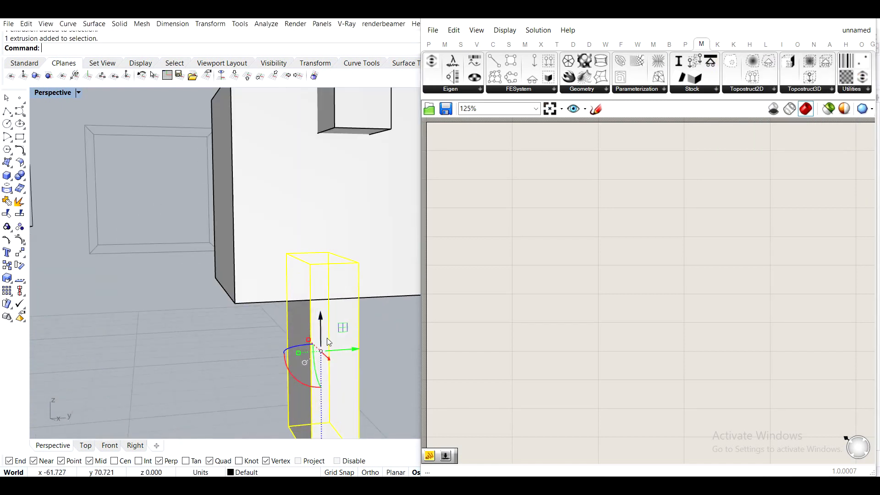
pyautogui.scroll(-4, 316, 271)
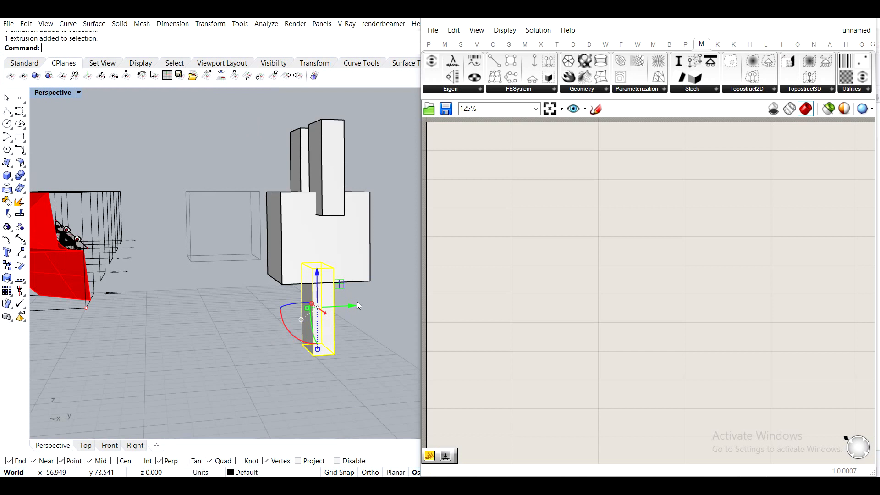
pyautogui.moveTo(356, 301); pyautogui.dragTo(679, 205, button='right')
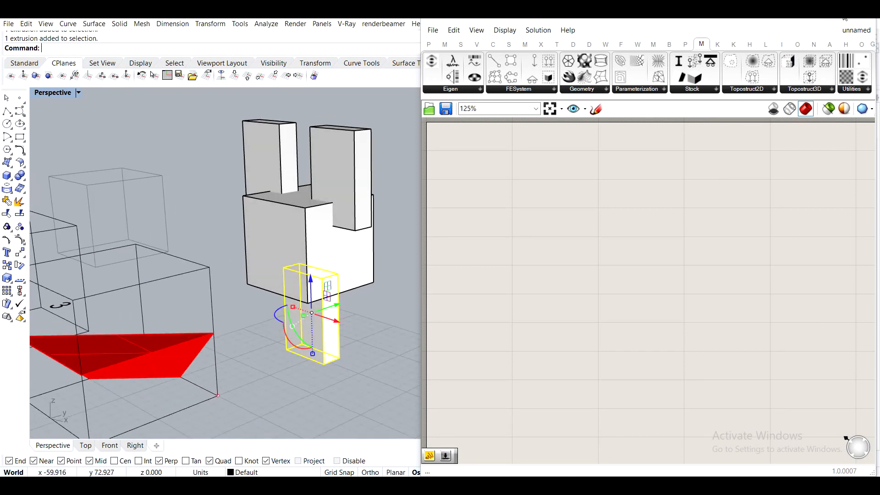
# Switch to the browser and review the tOpos page on food4Rhino, covering its NVIDIA requirements, workflow diagram and downloads
pyautogui.click(839, 16)
pyautogui.click(835, 42)
pyautogui.click(827, 46)
pyautogui.moveTo(770, 16); pyautogui.dragTo(879, 68)
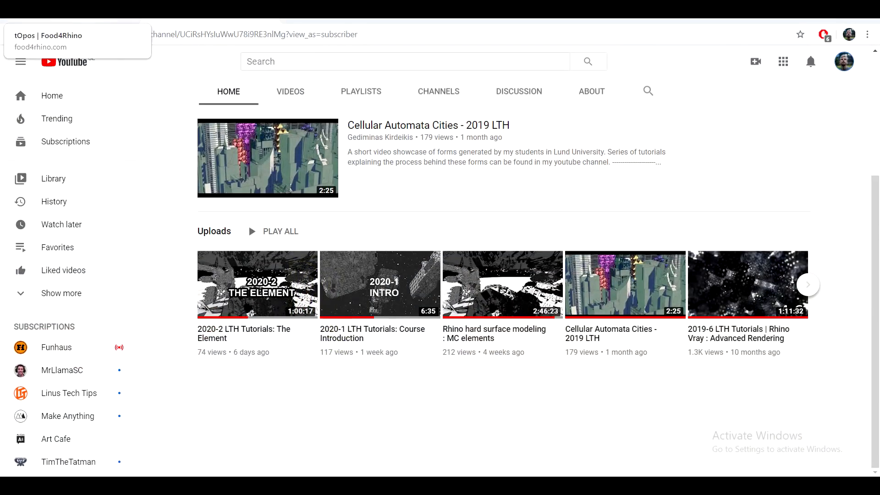
pyautogui.click(106, 19)
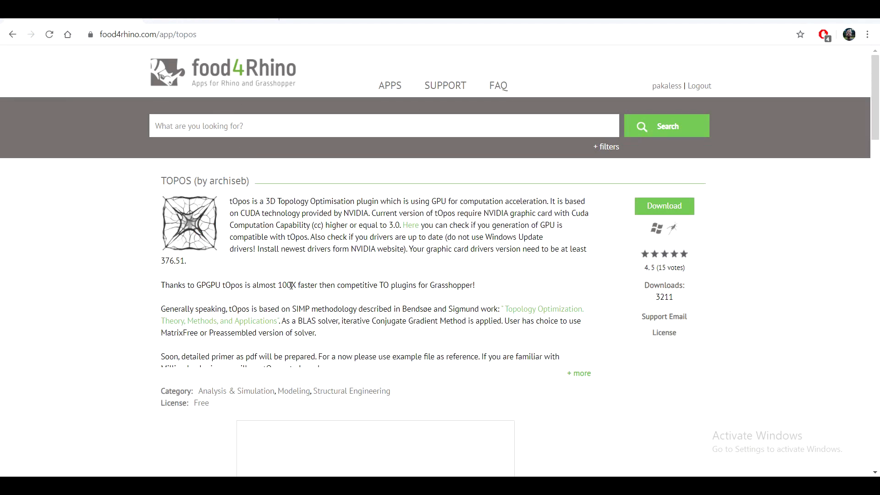
pyautogui.moveTo(302, 214); pyautogui.dragTo(486, 272)
pyautogui.scroll(-13, 520, 273)
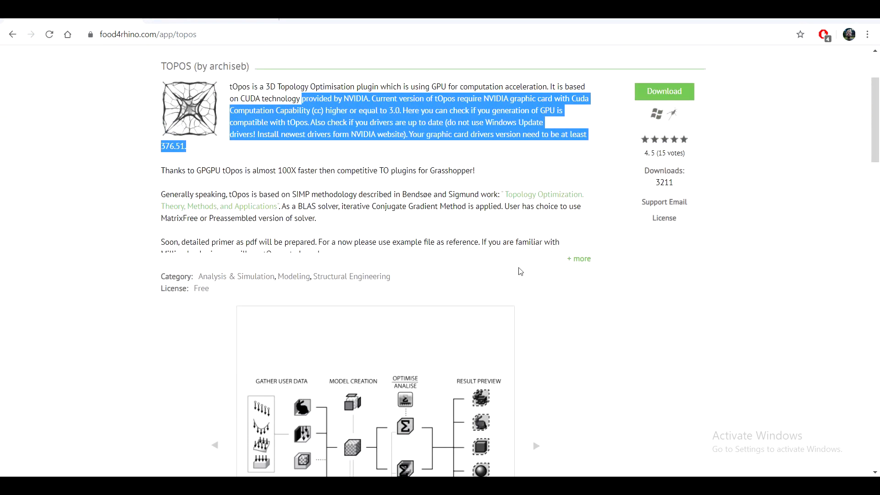
pyautogui.scroll(9, 608, 200)
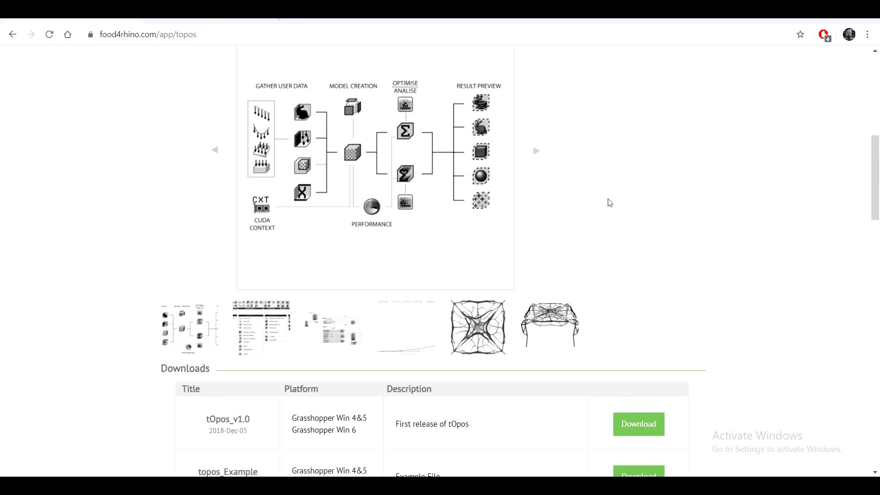
pyautogui.scroll(-4, 706, 211)
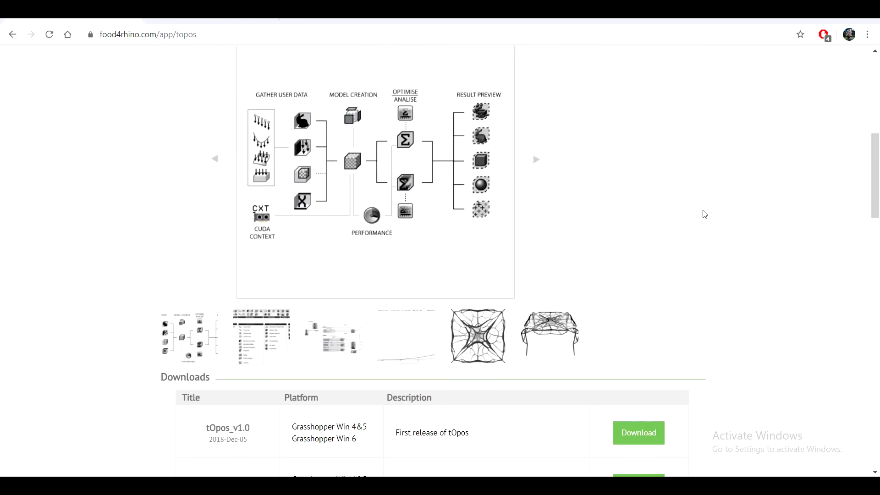
pyautogui.moveTo(477, 435); pyautogui.dragTo(412, 434)
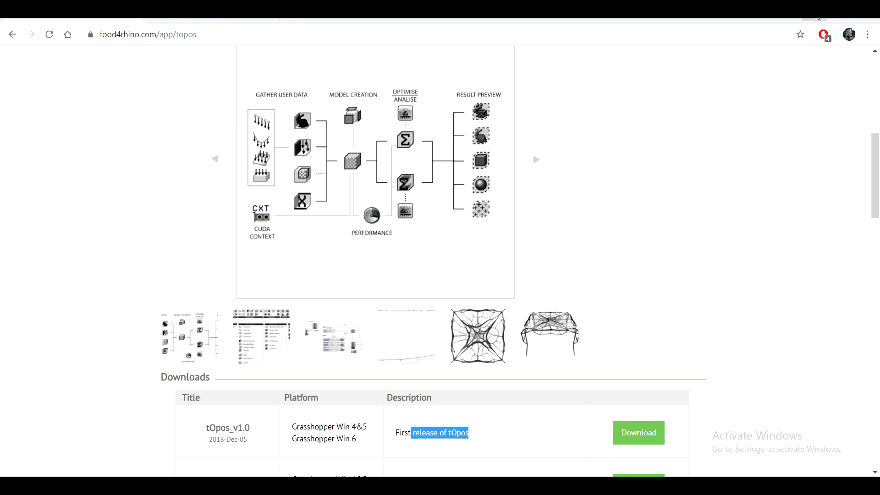
# Return to Rhino and Grasshopper and place the tOpos Optimus solver component on the canvas
pyautogui.click(815, 12)
pyautogui.click(384, 308)
pyautogui.moveTo(384, 305); pyautogui.dragTo(275, 242, button='right')
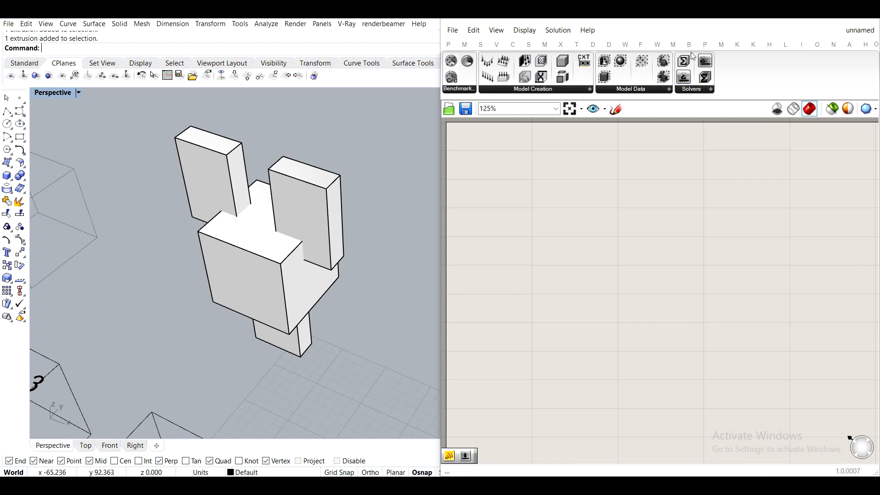
pyautogui.click(698, 90)
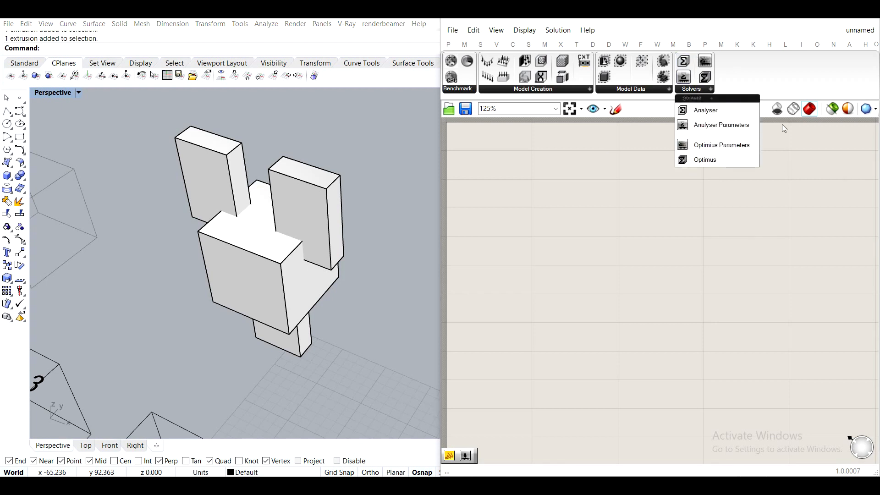
pyautogui.click(691, 160)
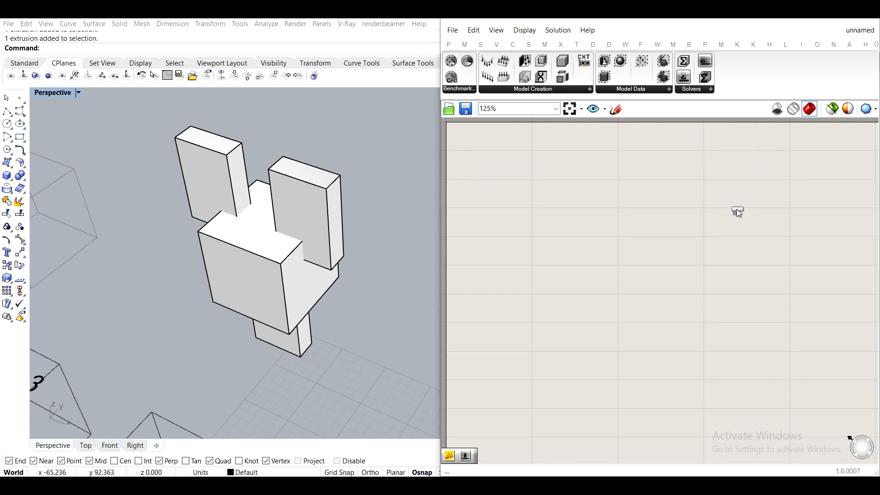
pyautogui.click(775, 294)
pyautogui.moveTo(775, 293); pyautogui.dragTo(778, 275)
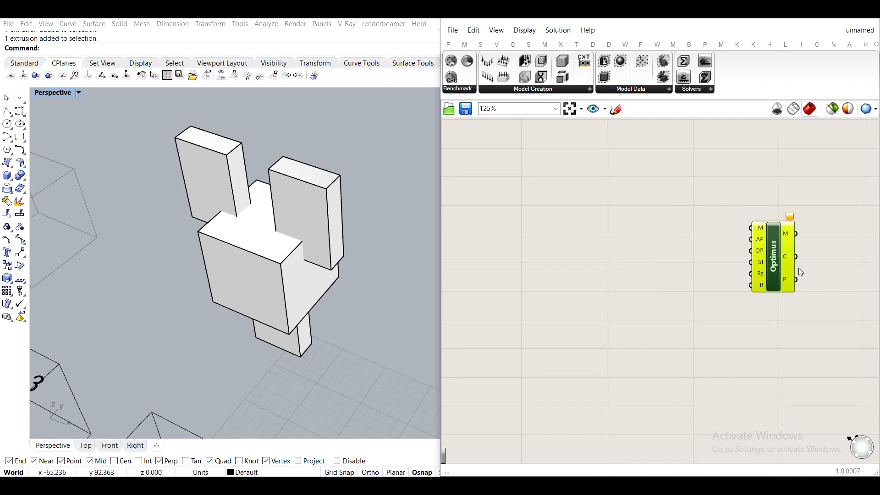
pyautogui.scroll(2, 757, 262)
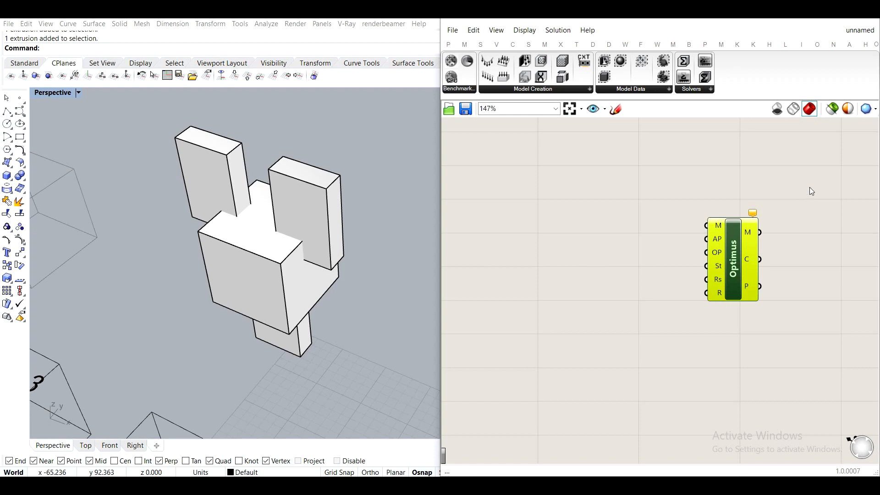
# Check the Optimus component's warnings to identify which required inputs lack data
pyautogui.click(754, 214)
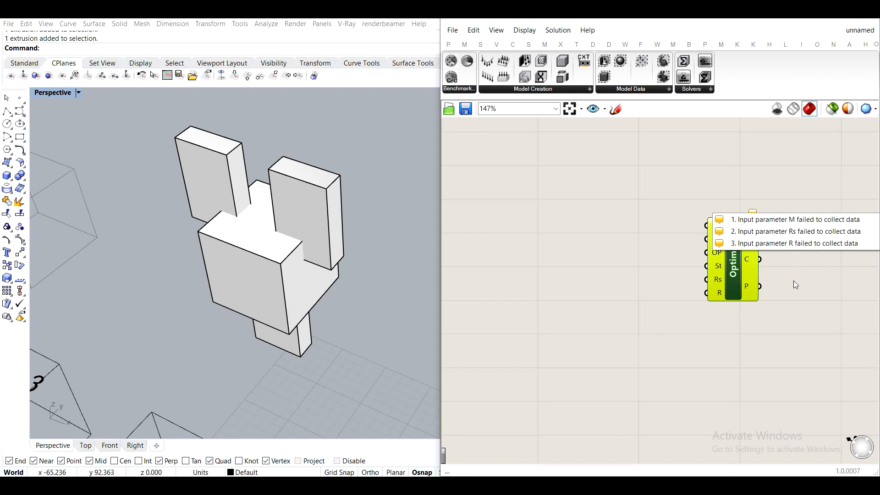
pyautogui.click(741, 167)
pyautogui.moveTo(723, 220); pyautogui.dragTo(696, 201, button='right')
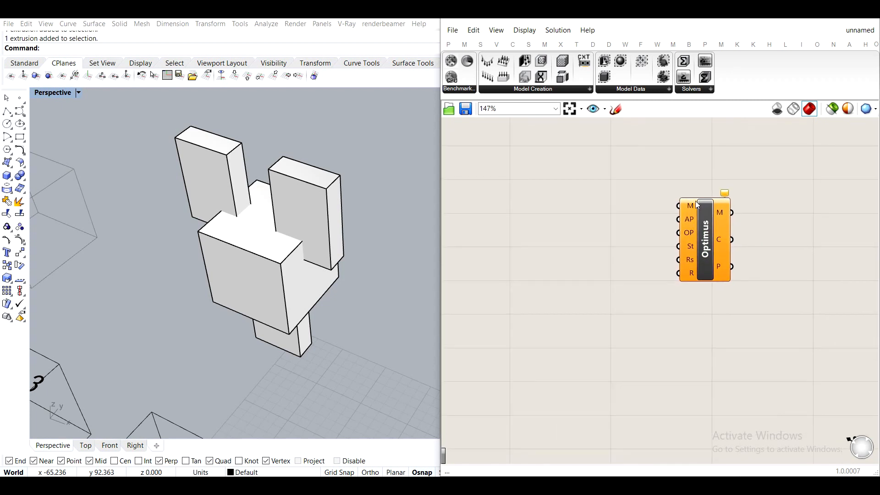
pyautogui.moveTo(724, 225); pyautogui.dragTo(749, 233)
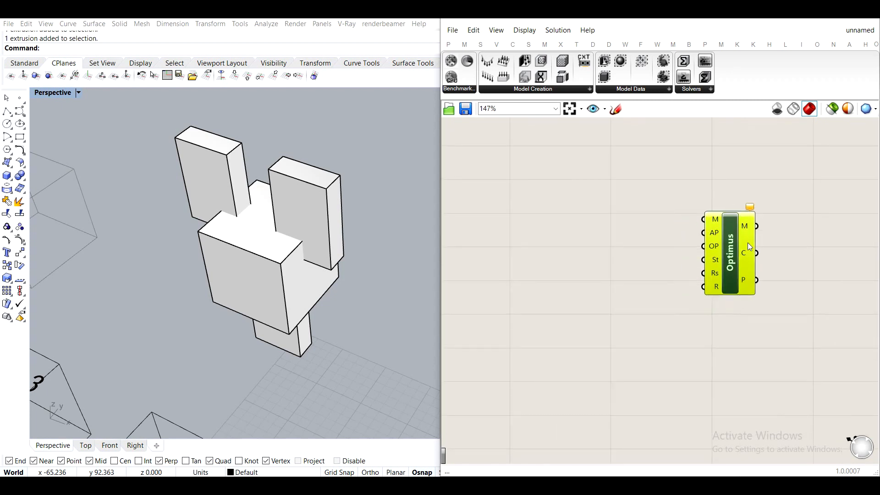
pyautogui.click(751, 202)
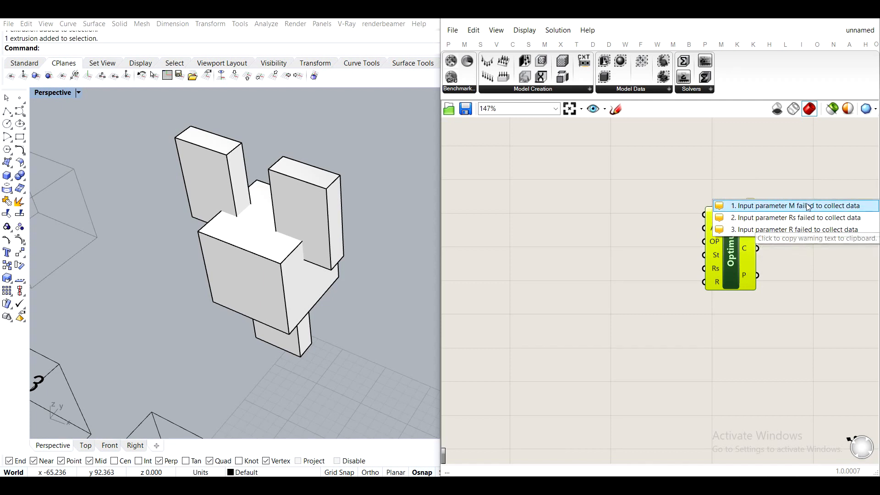
pyautogui.click(675, 329)
# Add a Boolean Toggle and connect it to the Run (R) input of Optimus
pyautogui.scroll(2, 724, 279)
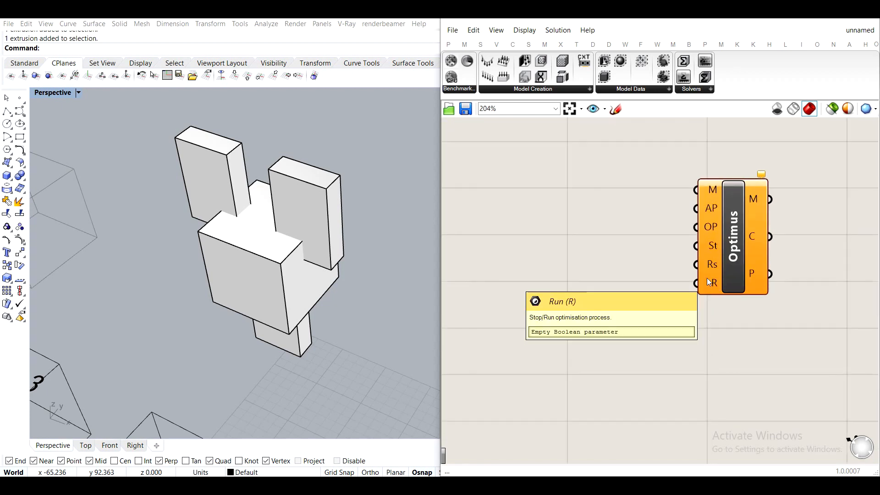
pyautogui.doubleClick(592, 343)
pyautogui.write('toggle')
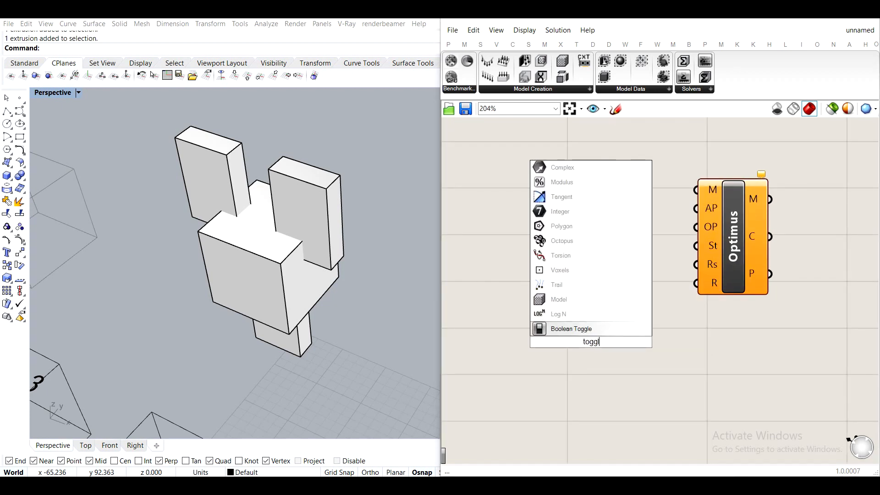
pyautogui.press('Return')
pyautogui.moveTo(641, 344); pyautogui.dragTo(696, 283)
pyautogui.moveTo(591, 340); pyautogui.dragTo(623, 334)
pyautogui.click(608, 264)
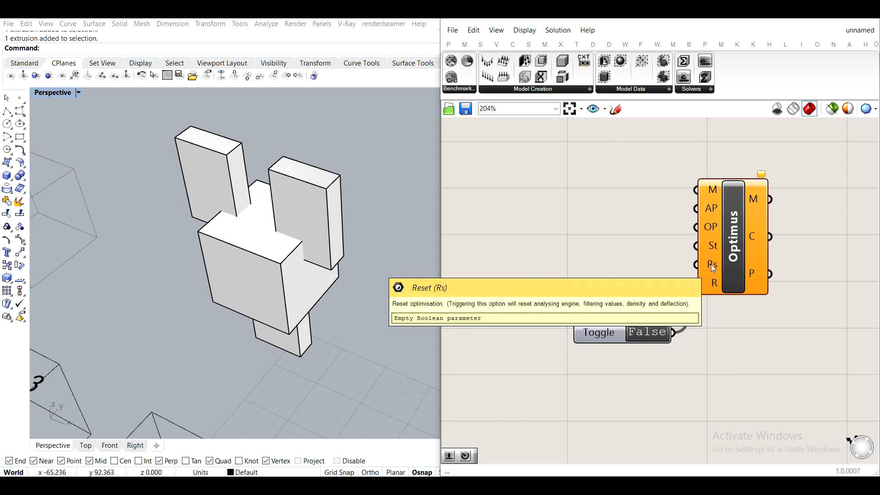
# Add a Button above the toggle and connect it to the Reset (Rs) input of Optimus
pyautogui.doubleClick(575, 271)
pyautogui.write('b')
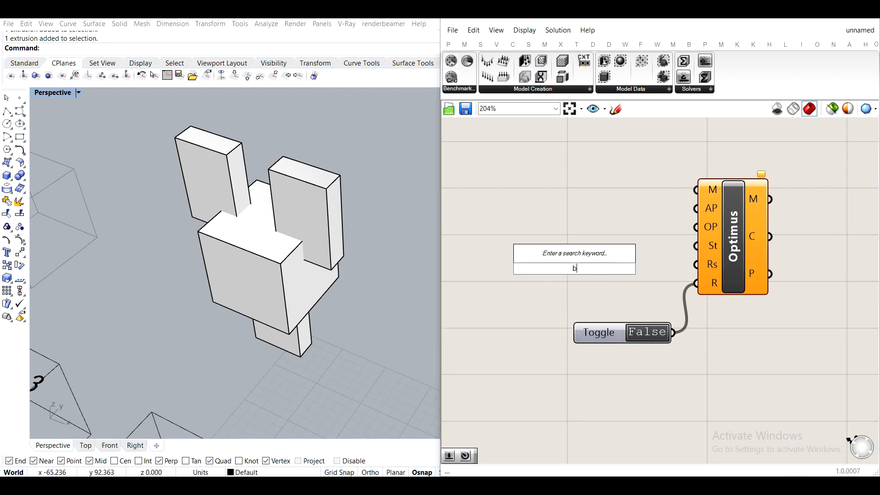
pyautogui.write('utton')
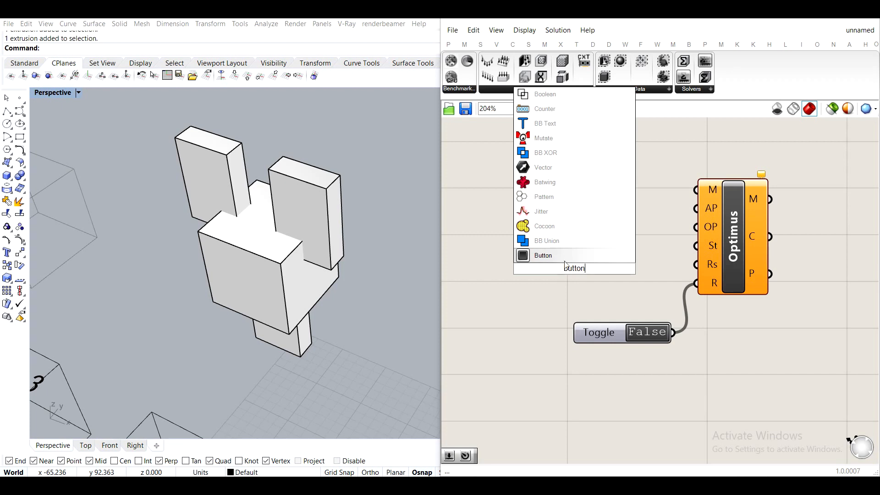
pyautogui.press('Return')
pyautogui.moveTo(564, 275); pyautogui.dragTo(609, 305)
pyautogui.click(614, 205)
# Place the tOpos Model component on the canvas ahead of Optimus
pyautogui.moveTo(753, 176)
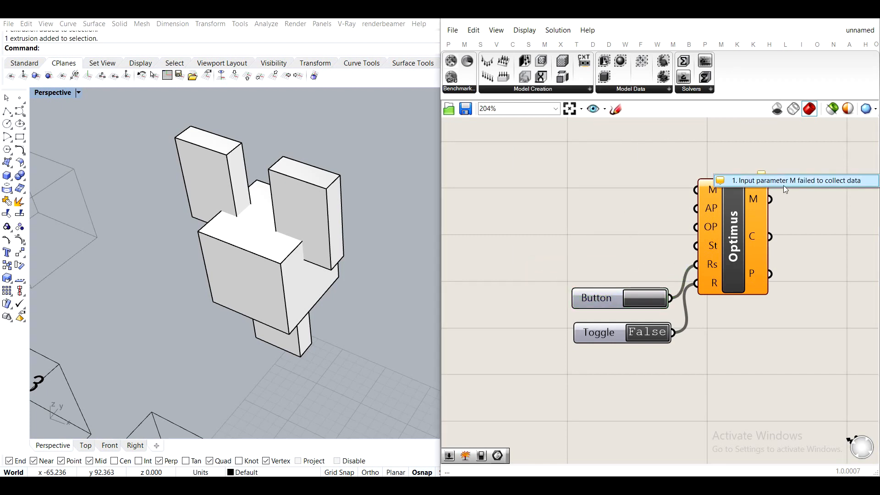
pyautogui.moveTo(710, 195)
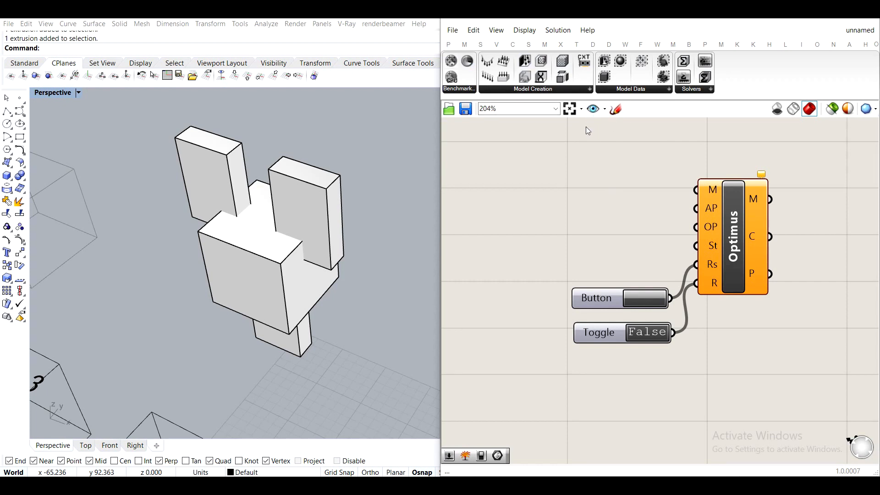
pyautogui.click(541, 91)
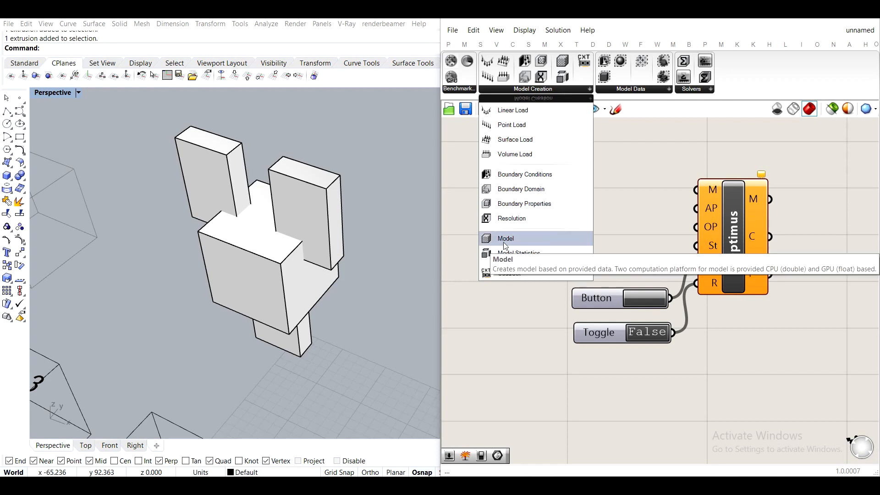
pyautogui.moveTo(506, 242); pyautogui.dragTo(585, 173)
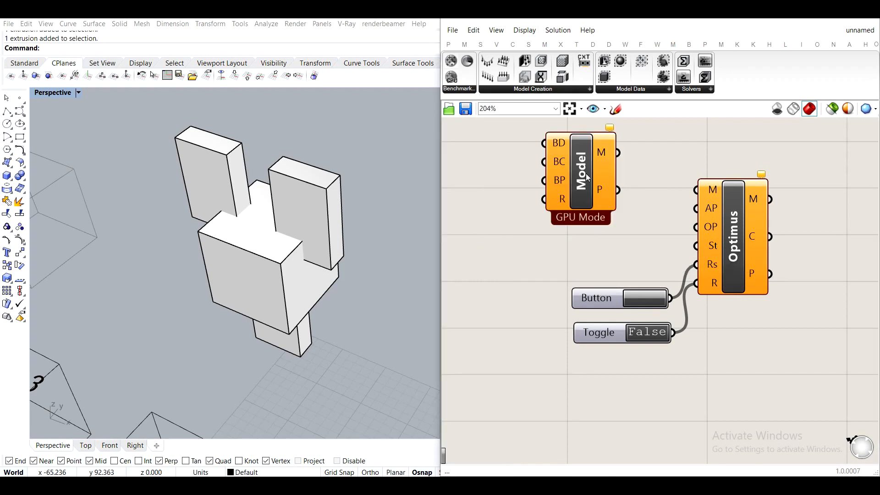
# Connect the Model component's M output to the Model (M) input of Optimus and reposition the Model component above it
pyautogui.moveTo(617, 142); pyautogui.dragTo(696, 190)
pyautogui.moveTo(573, 167); pyautogui.dragTo(566, 141)
pyautogui.moveTo(631, 165); pyautogui.dragTo(626, 214, button='right')
pyautogui.scroll(-1, 605, 238)
pyautogui.moveTo(557, 204); pyautogui.dragTo(577, 188)
pyautogui.click(618, 250)
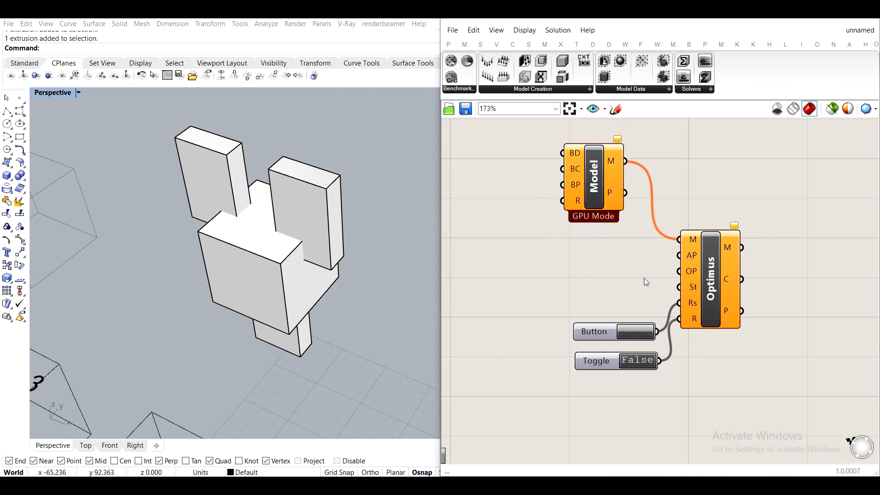
pyautogui.scroll(1, 644, 277)
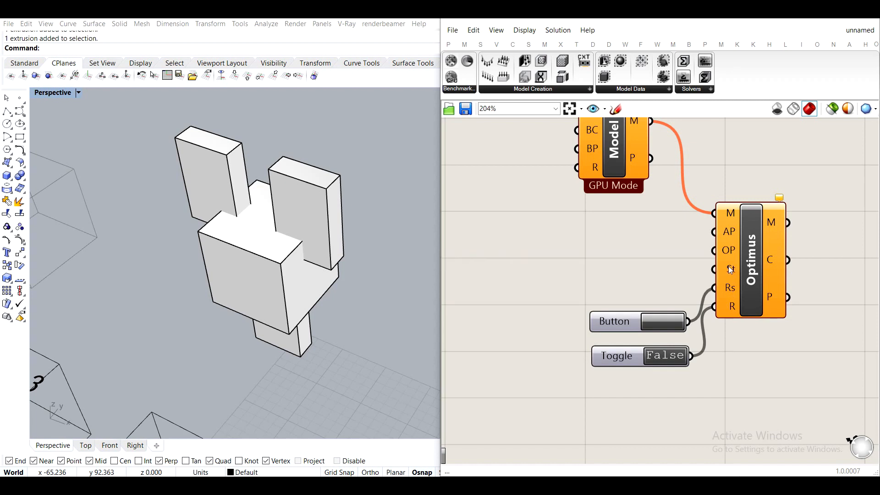
# Stack the Button and Toggle closely together beside the Rs and R inputs of Optimus
pyautogui.moveTo(730, 270)
pyautogui.moveTo(617, 320); pyautogui.dragTo(622, 292)
pyautogui.moveTo(628, 357); pyautogui.dragTo(628, 318)
pyautogui.click(657, 249)
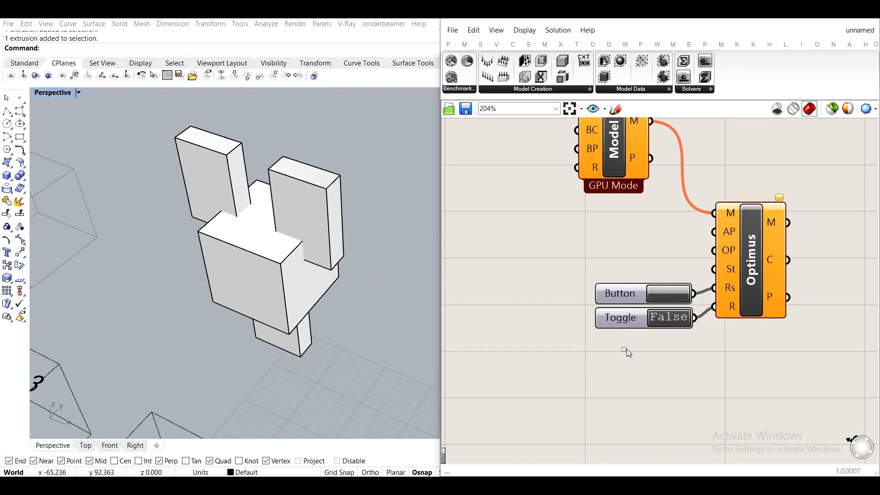
pyautogui.moveTo(626, 348); pyautogui.dragTo(614, 268)
pyautogui.moveTo(629, 289); pyautogui.dragTo(623, 309)
pyautogui.click(639, 260)
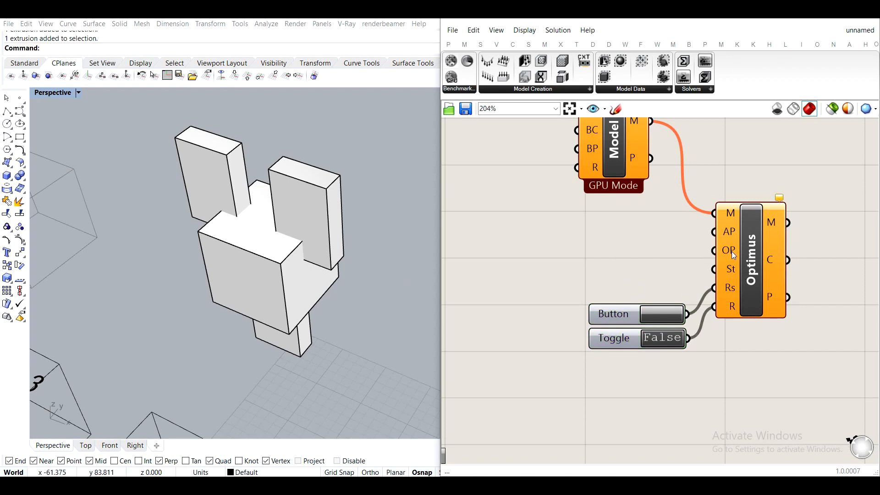
# Add the Optimius Parameters component and connect it to the Optimus Parameters (OP) input of Optimus
pyautogui.moveTo(734, 256)
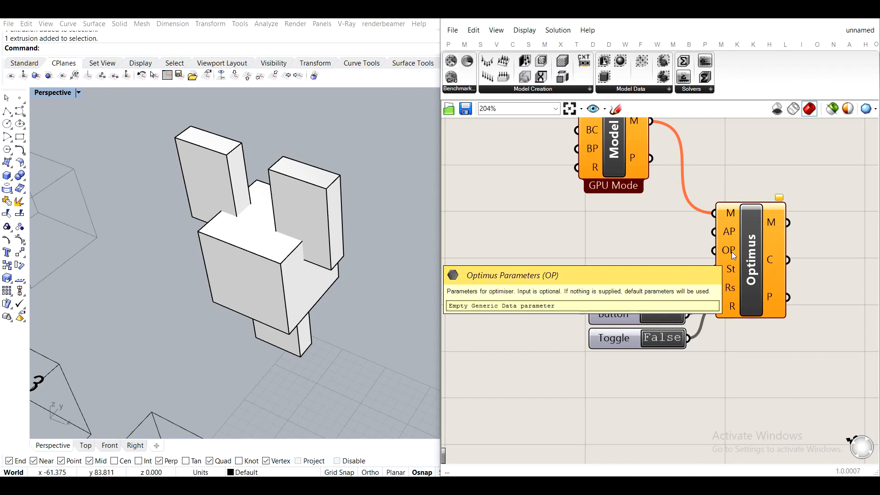
pyautogui.moveTo(729, 226)
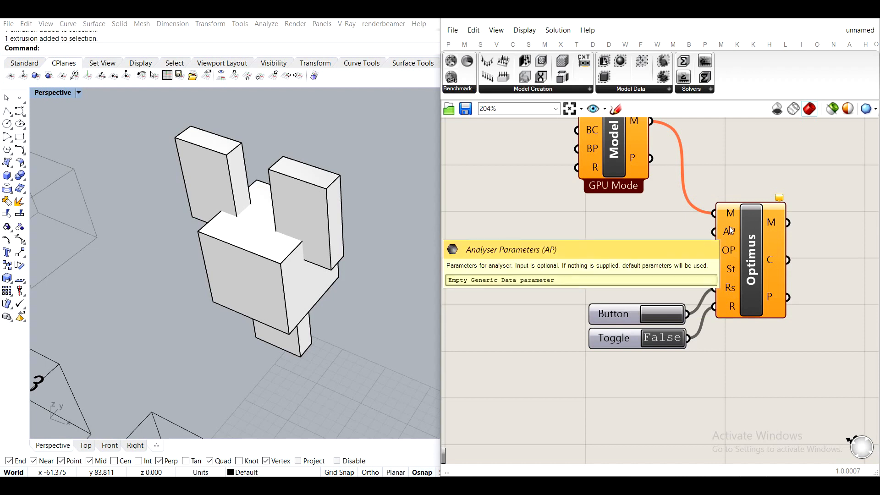
pyautogui.click(688, 90)
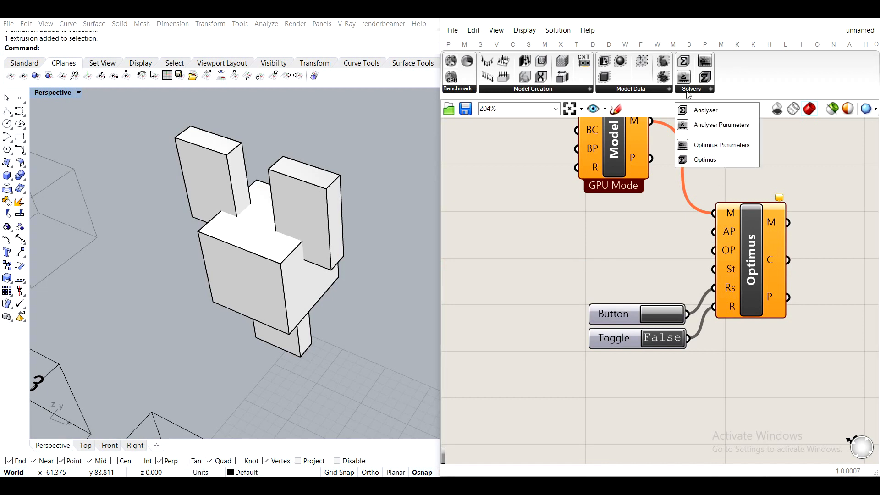
pyautogui.moveTo(708, 145); pyautogui.dragTo(576, 260)
pyautogui.moveTo(577, 280); pyautogui.dragTo(714, 250)
pyautogui.moveTo(549, 268); pyautogui.dragTo(536, 244)
pyautogui.moveTo(557, 247); pyautogui.dragTo(670, 238, button='right')
pyautogui.click(603, 191)
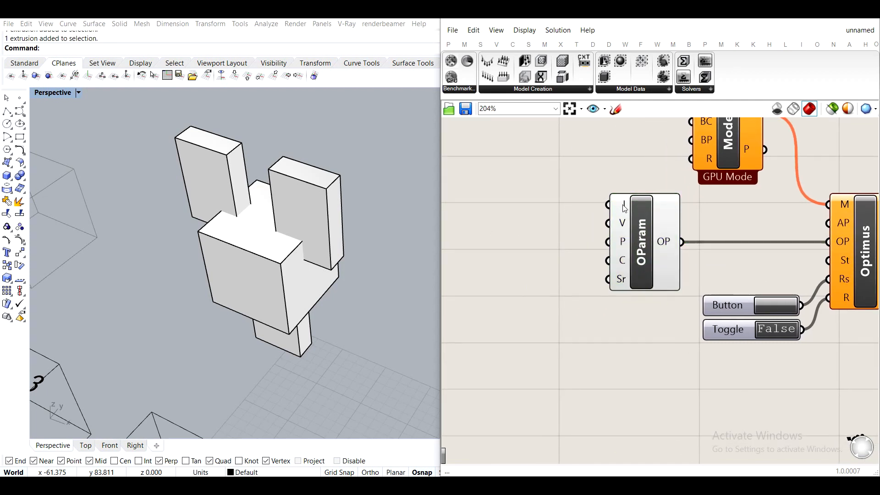
# Read the input descriptions of the OParam component and shift the component slightly lower on the canvas
pyautogui.moveTo(625, 208)
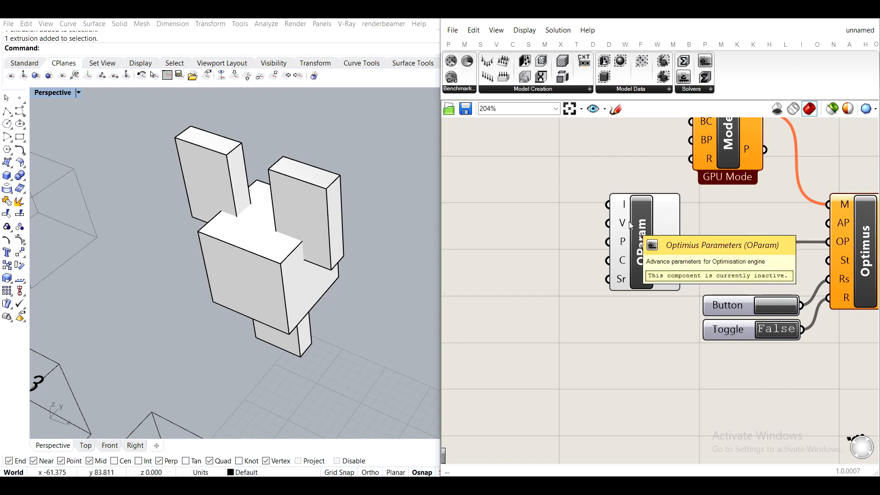
pyautogui.moveTo(625, 248)
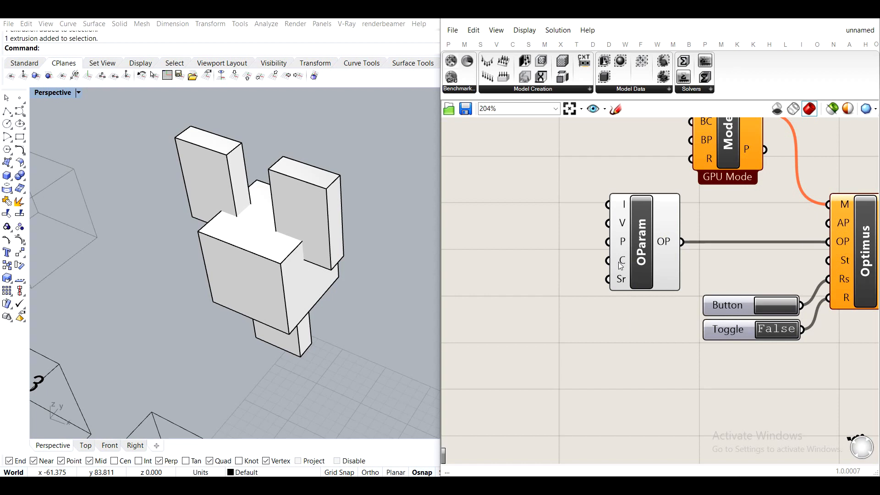
pyautogui.moveTo(622, 285)
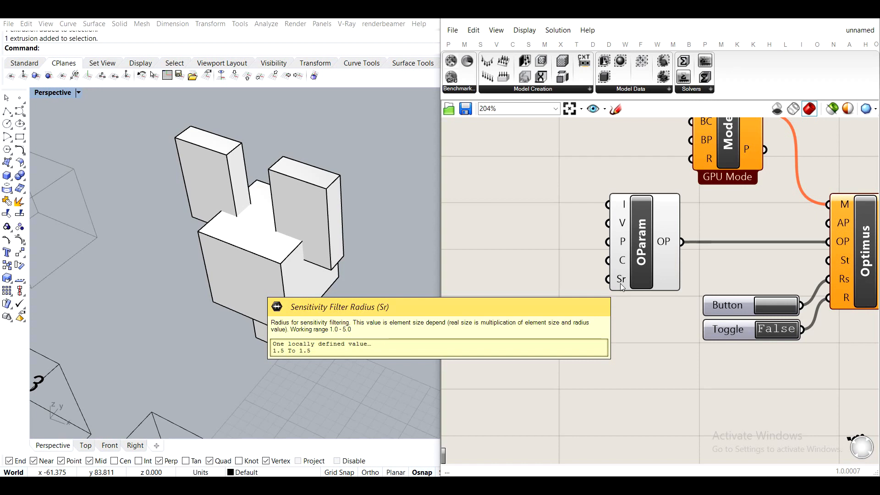
pyautogui.moveTo(563, 234); pyautogui.dragTo(609, 273, button='right')
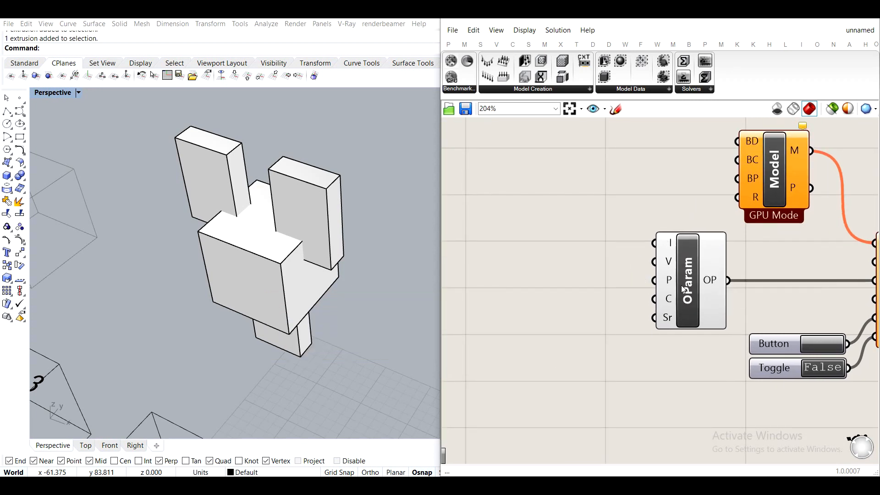
pyautogui.moveTo(682, 288); pyautogui.dragTo(611, 289, button='right')
pyautogui.moveTo(611, 282); pyautogui.dragTo(628, 296)
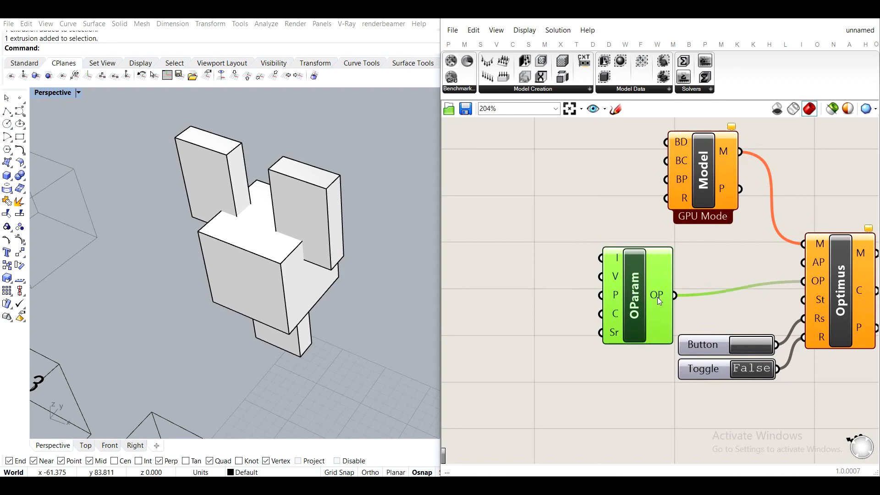
pyautogui.moveTo(619, 259)
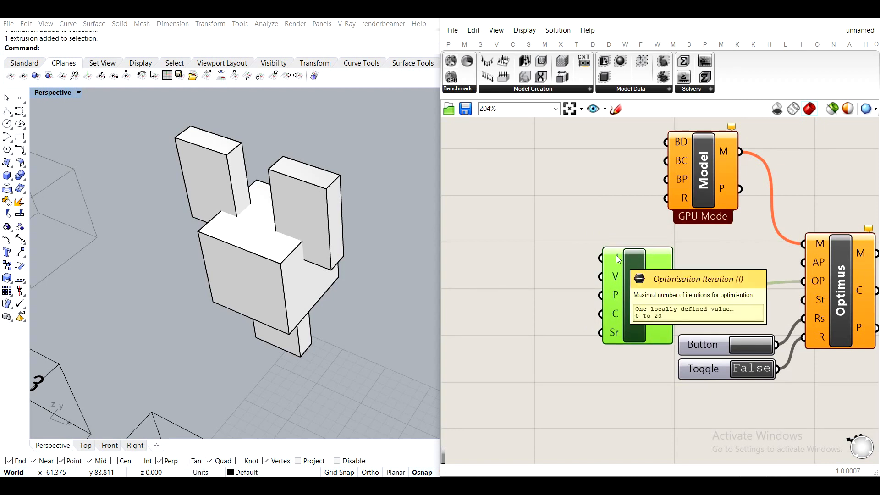
pyautogui.moveTo(512, 282); pyautogui.dragTo(582, 275, button='right')
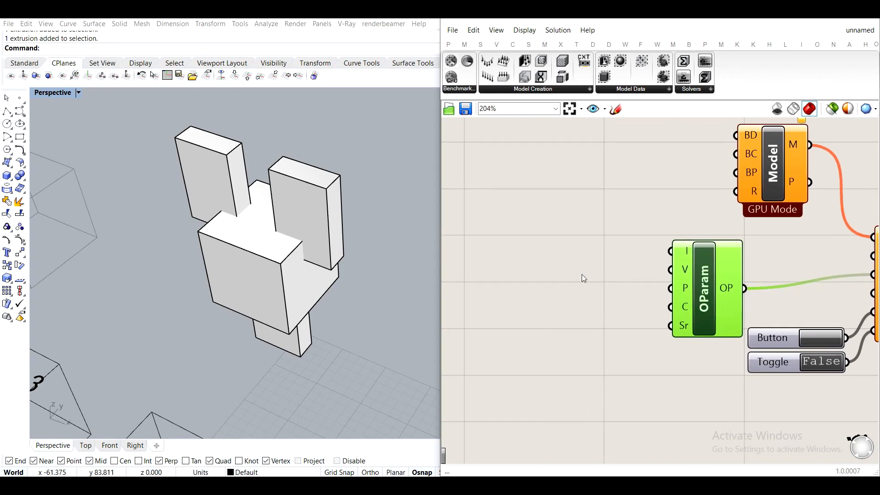
pyautogui.doubleClick(568, 270)
pyautogui.write('10')
pyautogui.press('Return')
pyautogui.click(568, 270)
pyautogui.press('Delete')
# Add a number slider with the value 11 and connect it to the Optimisation Iteration (I) input of OParam
pyautogui.doubleClick(568, 270)
pyautogui.write('11')
pyautogui.press('Return')
pyautogui.moveTo(646, 268); pyautogui.dragTo(669, 250)
pyautogui.moveTo(596, 268); pyautogui.dragTo(536, 250)
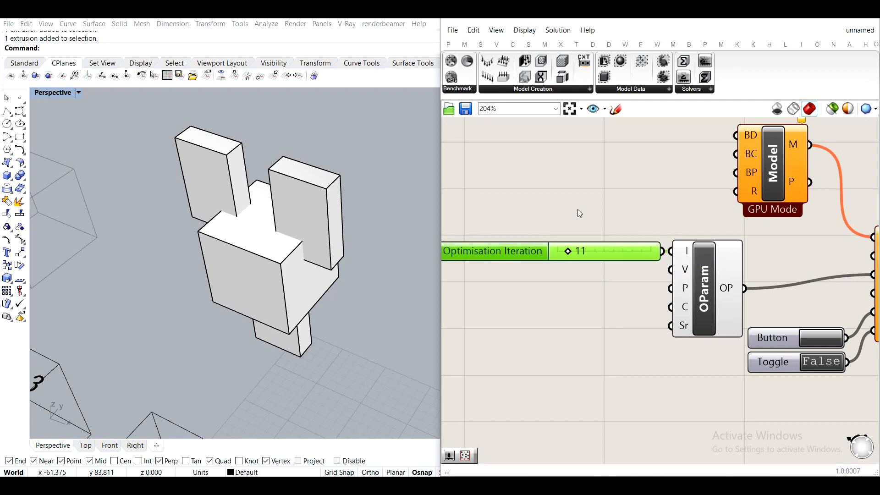
# Move the OParam component and its iteration slider up together to line up with the OP input of Optimus
pyautogui.click(578, 214)
pyautogui.scroll(-2, 692, 213)
pyautogui.scroll(2, 756, 256)
pyautogui.moveTo(774, 296); pyautogui.dragTo(547, 215)
pyautogui.moveTo(678, 269)
pyautogui.mouseDown()
pyautogui.moveTo(671, 252)
pyautogui.moveTo(680, 258)
pyautogui.mouseUp()
pyautogui.click(653, 174)
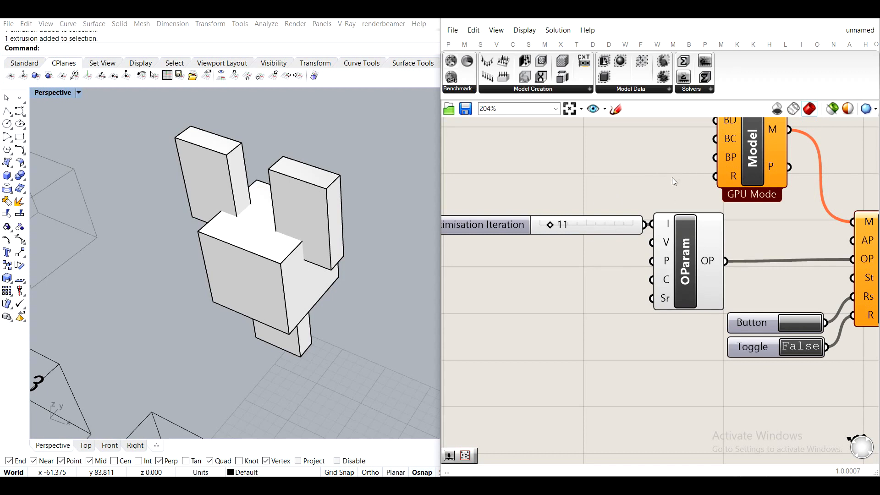
# Move the Model component higher and further from Optimus to clear space above OParam
pyautogui.moveTo(673, 177); pyautogui.dragTo(694, 244, button='right')
pyautogui.moveTo(785, 227); pyautogui.dragTo(728, 190)
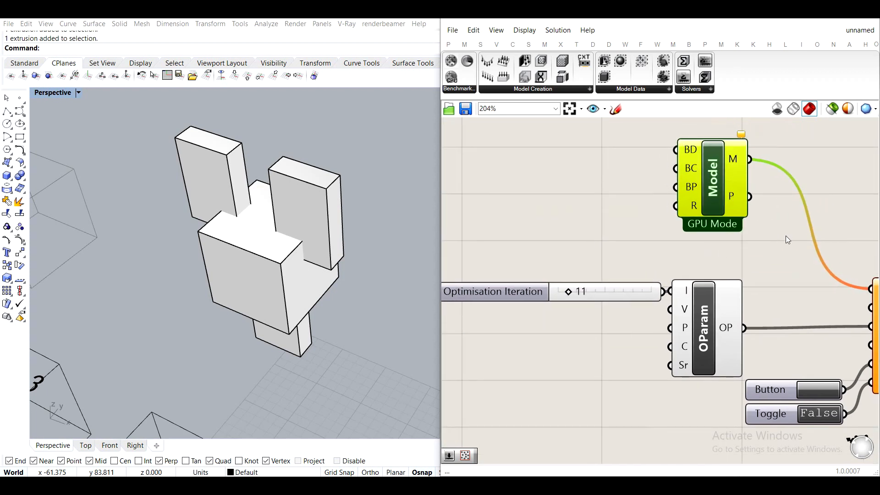
pyautogui.moveTo(783, 236); pyautogui.dragTo(748, 293, button='right')
pyautogui.moveTo(802, 251)
pyautogui.moveTo(646, 235); pyautogui.dragTo(633, 174)
pyautogui.click(678, 178)
# Add the Analyser Parameters component above OParam and connect it to the AP input of Optimus
pyautogui.click(699, 89)
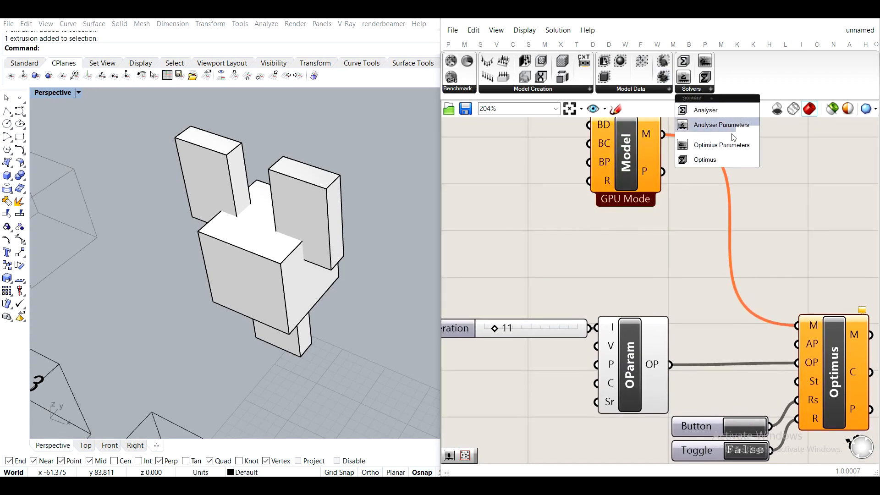
pyautogui.moveTo(706, 109); pyautogui.dragTo(736, 297)
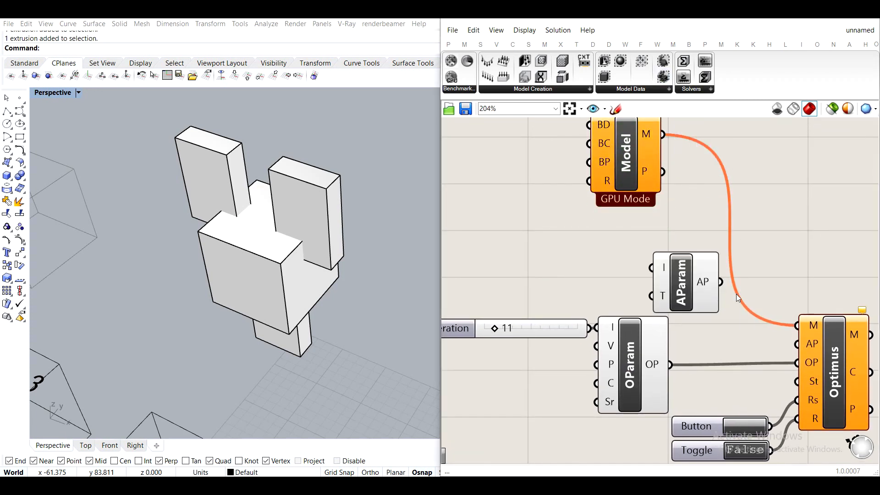
pyautogui.moveTo(680, 298); pyautogui.dragTo(798, 344)
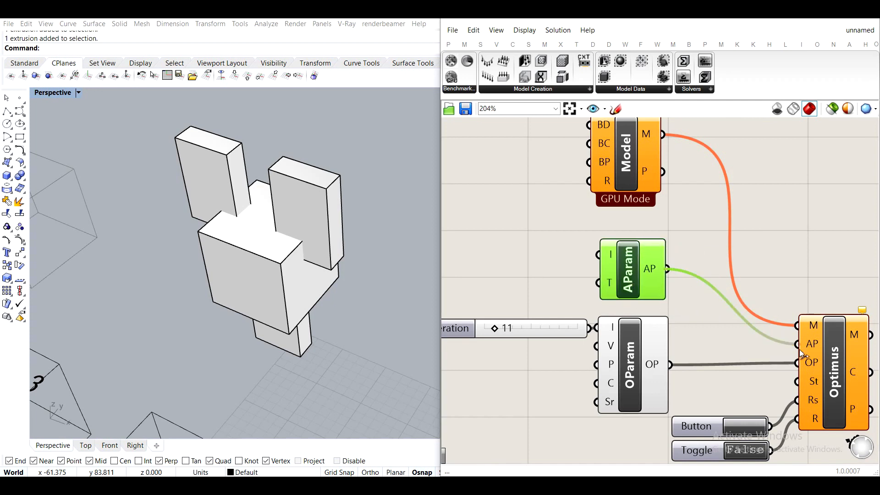
pyautogui.click(676, 239)
# Add a compact panel containing 2000 and connect it to the Iterations (I) input of AParam
pyautogui.moveTo(623, 291); pyautogui.dragTo(679, 290, button='right')
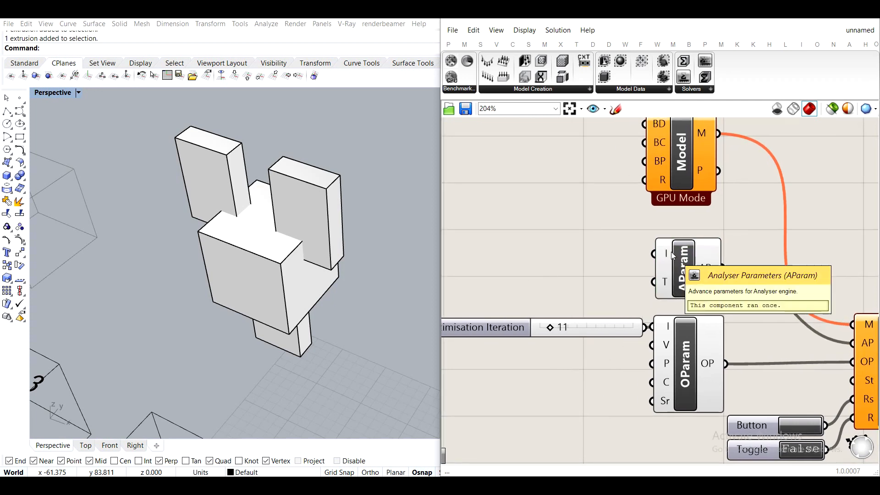
pyautogui.moveTo(670, 255)
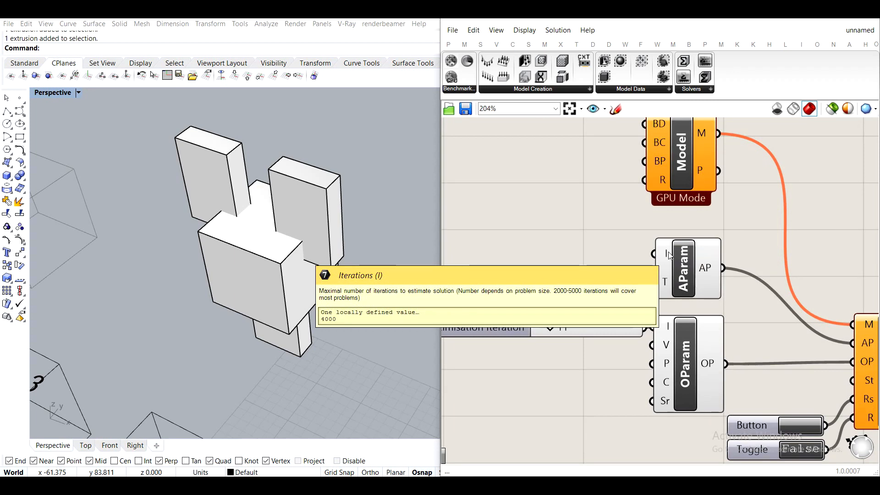
pyautogui.doubleClick(575, 248)
pyautogui.write('panel')
pyautogui.press('Return')
pyautogui.moveTo(577, 249); pyautogui.dragTo(596, 265)
pyautogui.doubleClick(596, 265)
pyautogui.write('20')
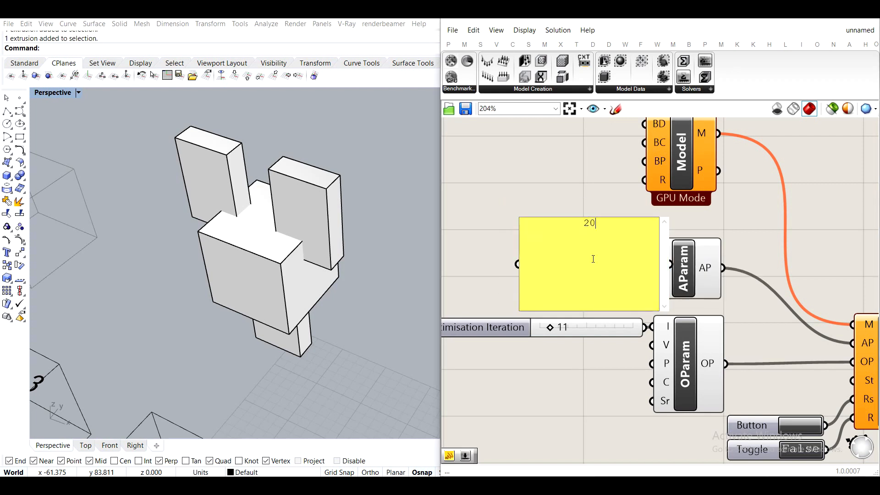
pyautogui.click(579, 190)
pyautogui.moveTo(522, 220); pyautogui.dragTo(653, 253)
pyautogui.moveTo(589, 238); pyautogui.dragTo(616, 252)
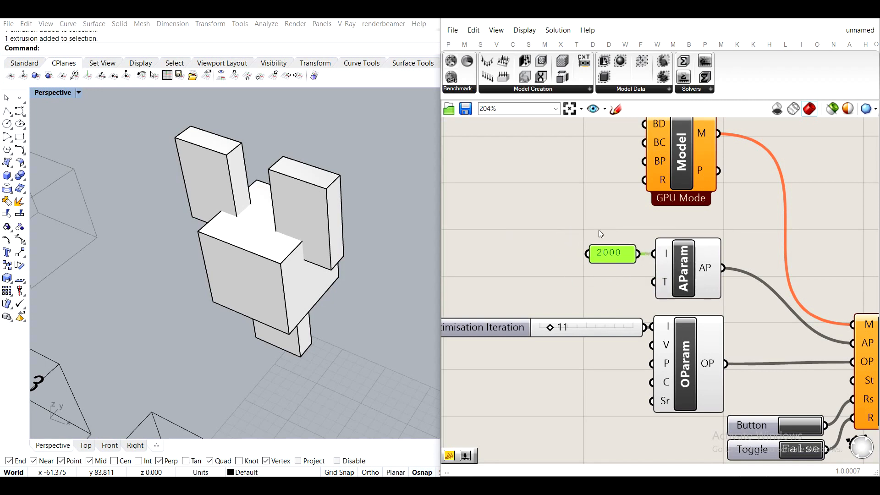
pyautogui.scroll(-2, 664, 253)
pyautogui.moveTo(707, 269); pyautogui.dragTo(668, 274, button='right')
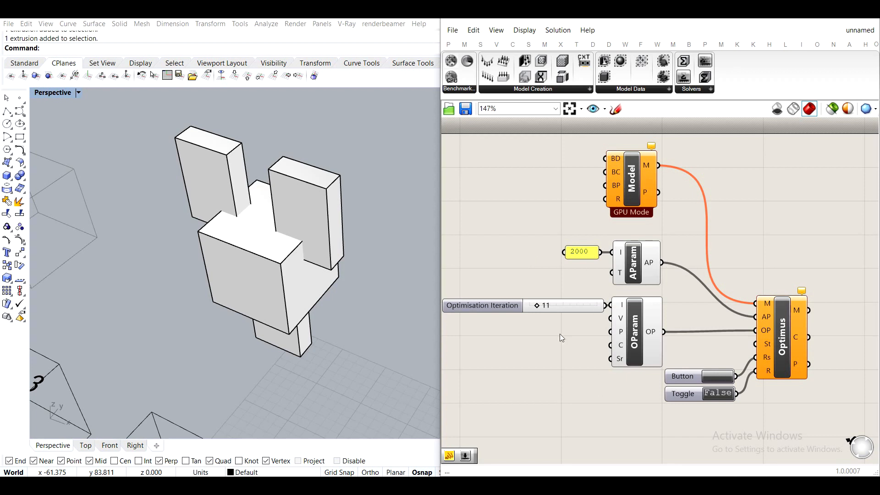
pyautogui.moveTo(643, 406); pyautogui.dragTo(522, 290)
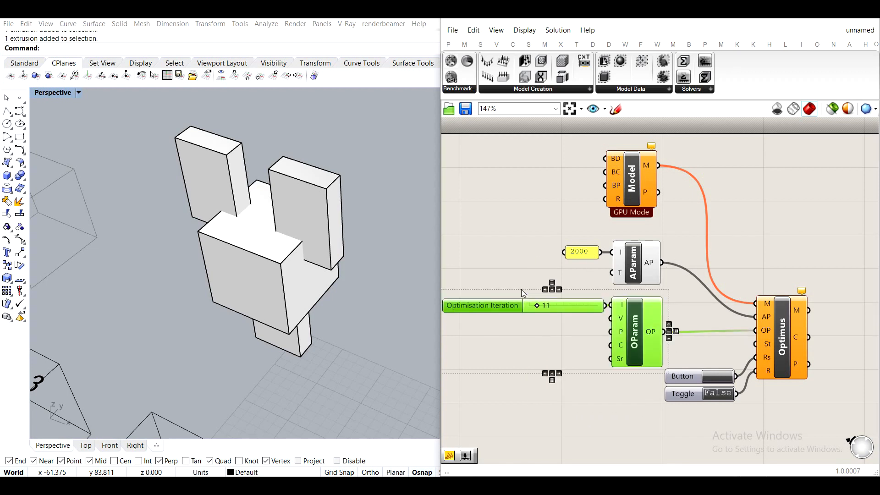
pyautogui.click(521, 290)
pyautogui.moveTo(661, 235); pyautogui.dragTo(546, 281)
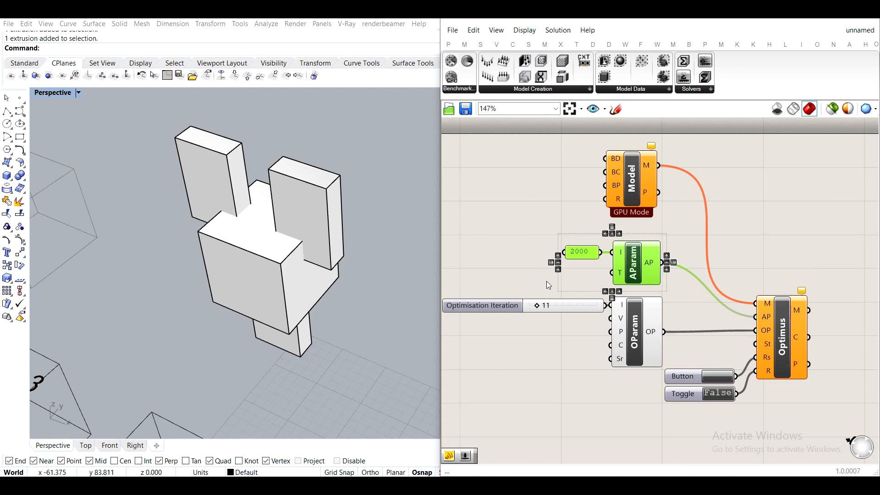
pyautogui.click(521, 256)
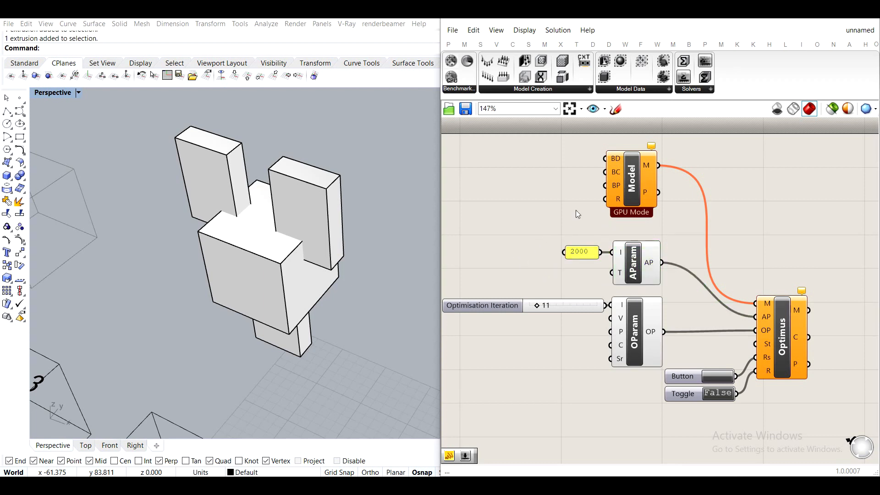
# Move the Model component slightly down, closer to the AParam component
pyautogui.scroll(-3, 578, 206)
pyautogui.moveTo(747, 371); pyautogui.dragTo(544, 187)
pyautogui.moveTo(611, 192); pyautogui.dragTo(716, 240)
pyautogui.click(733, 266)
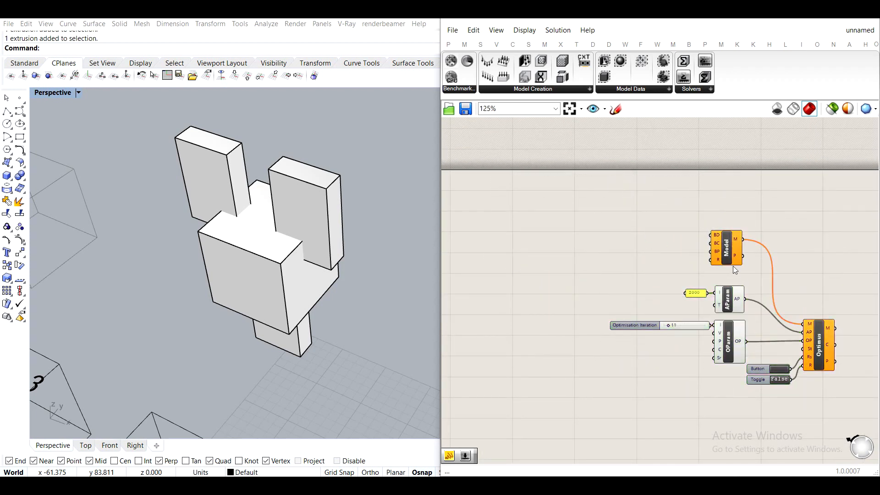
pyautogui.scroll(3, 733, 265)
pyautogui.moveTo(676, 197); pyautogui.dragTo(676, 206)
pyautogui.scroll(4, 660, 242)
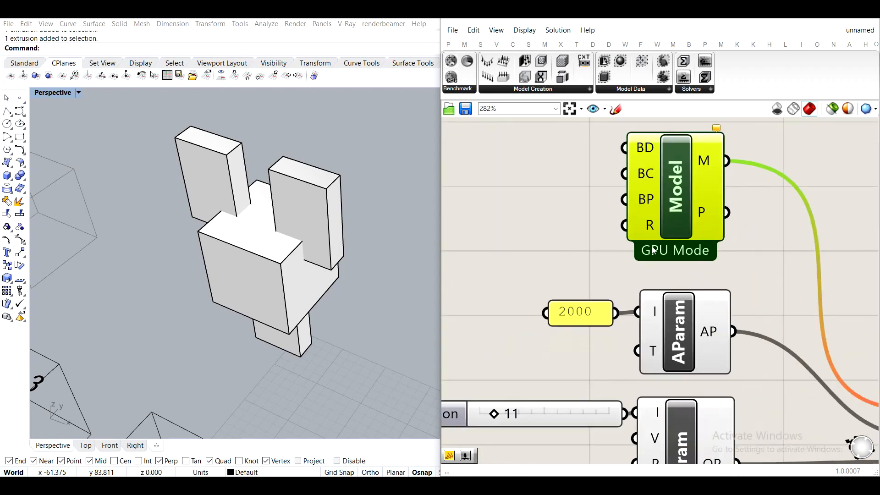
pyautogui.scroll(-3, 659, 243)
pyautogui.scroll(-3, 683, 202)
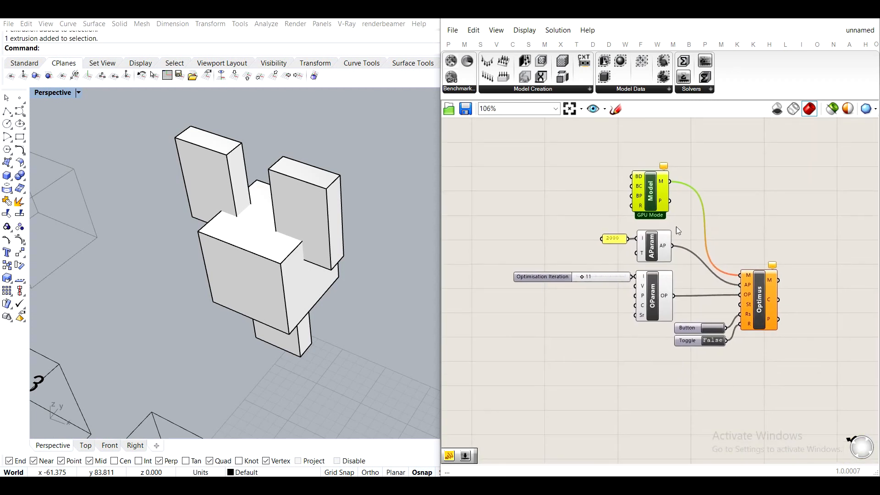
# Switch the Model component to CPU Mode and nudge it slightly higher above AParam
pyautogui.scroll(2, 676, 226)
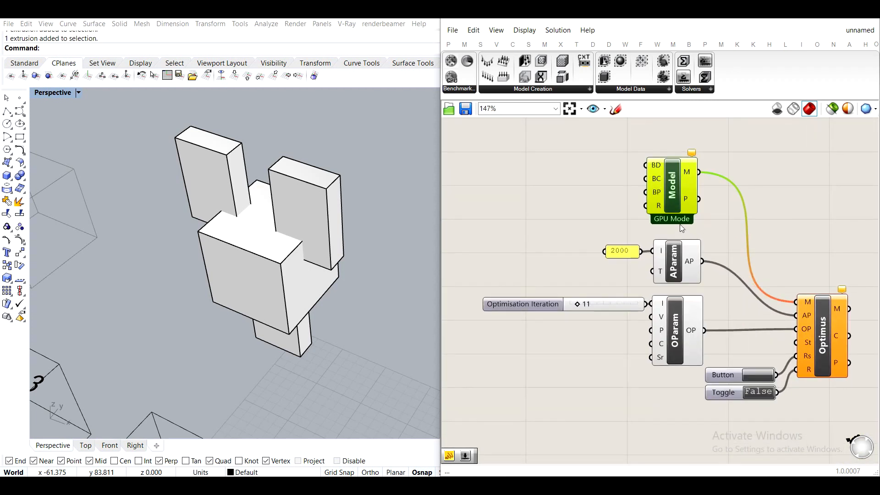
pyautogui.scroll(2, 669, 227)
pyautogui.rightClick(673, 190)
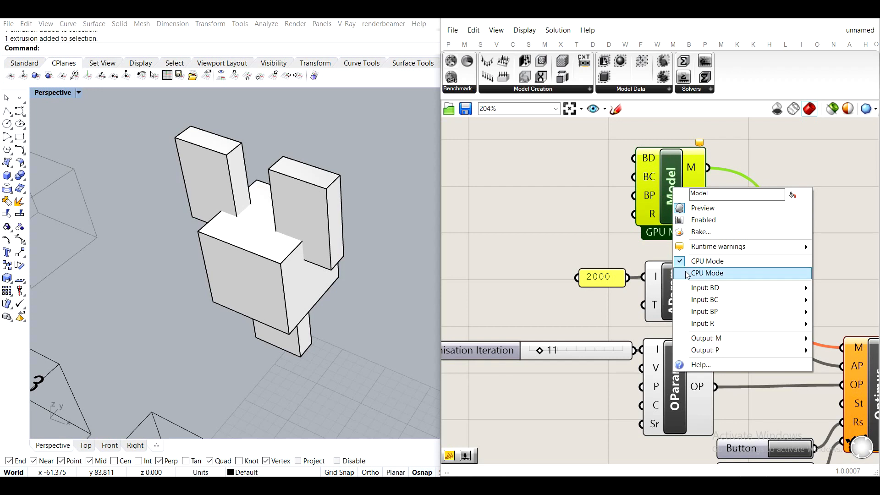
pyautogui.click(709, 274)
pyautogui.moveTo(673, 195); pyautogui.dragTo(679, 187)
pyautogui.click(583, 188)
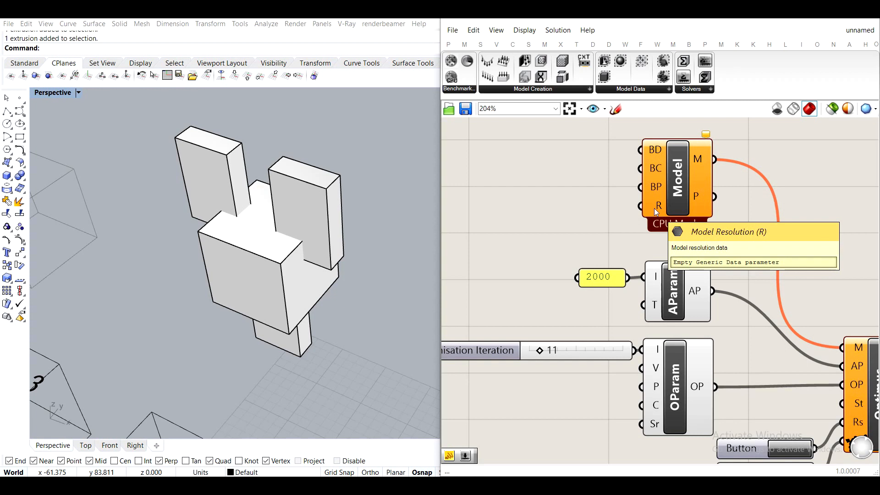
# Add a Boundary Domain component above and to the left of Model and connect its output to the BD input of Model
pyautogui.moveTo(574, 216); pyautogui.dragTo(630, 249, button='right')
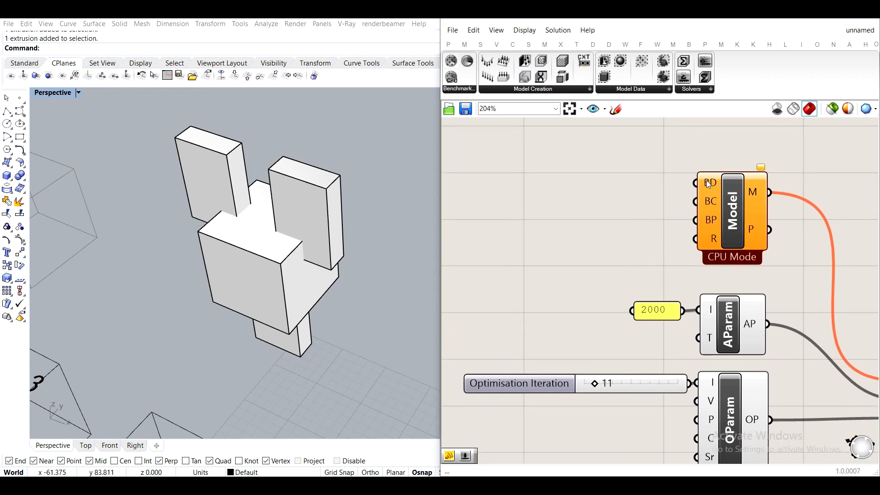
pyautogui.moveTo(576, 197); pyautogui.dragTo(607, 229, button='right')
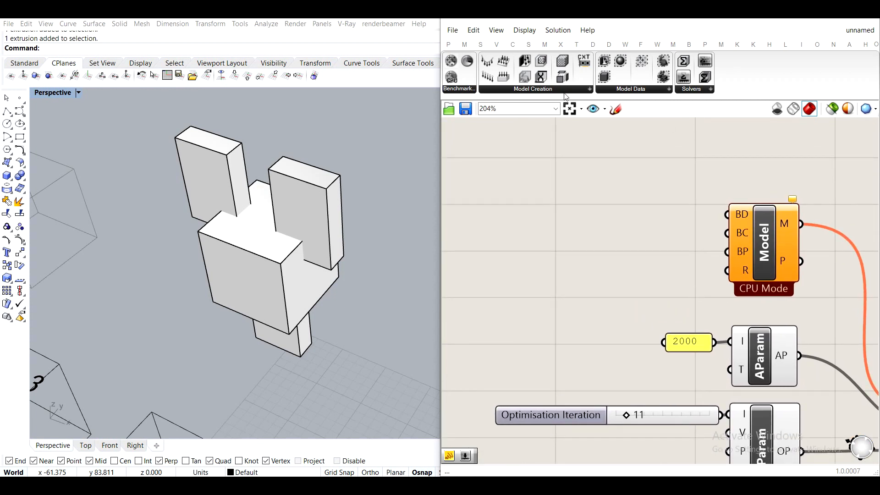
pyautogui.click(544, 92)
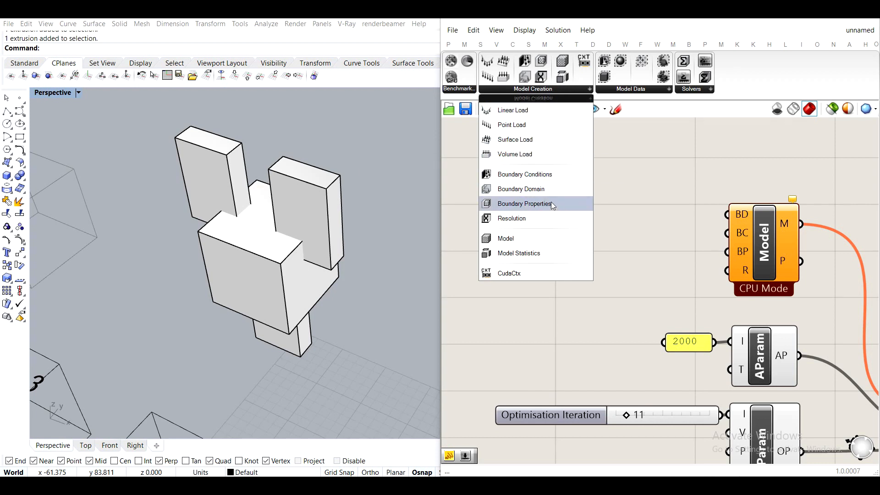
pyautogui.click(510, 193)
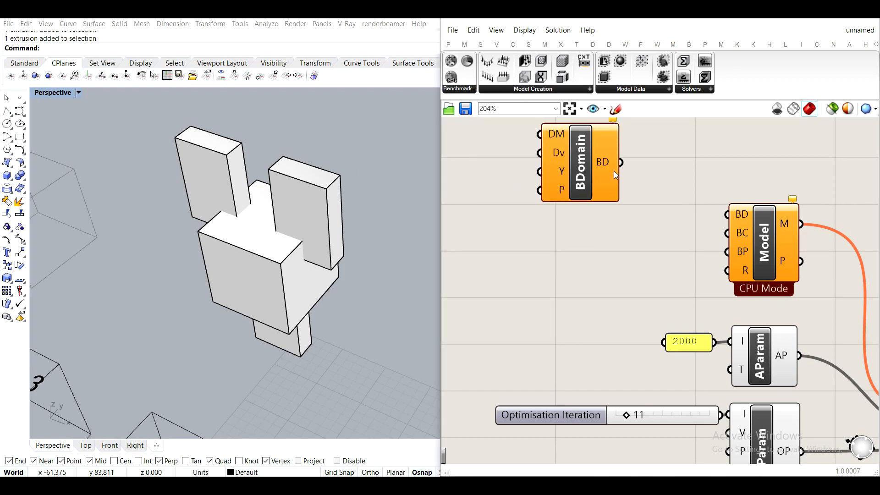
pyautogui.click(602, 189)
pyautogui.moveTo(639, 185); pyautogui.dragTo(725, 214)
pyautogui.moveTo(596, 202); pyautogui.dragTo(610, 185)
pyautogui.moveTo(602, 209); pyautogui.dragTo(623, 252, button='right')
pyautogui.click(624, 254)
pyautogui.moveTo(605, 188)
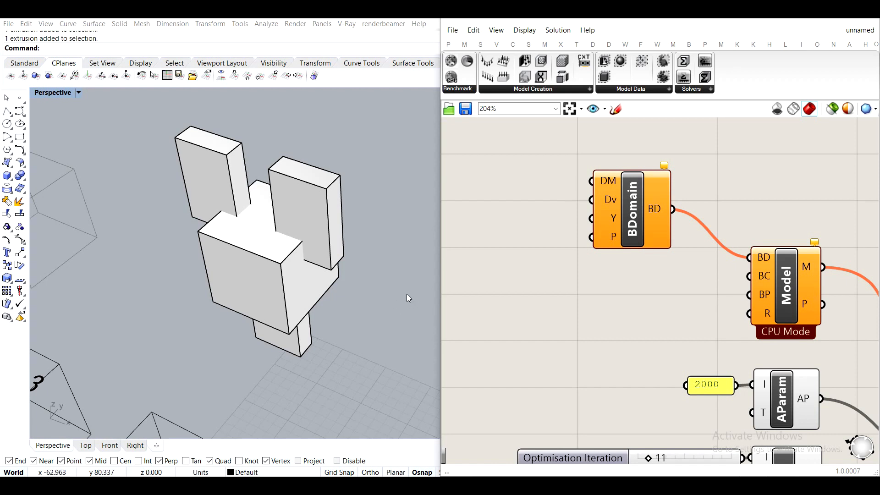
# Add a Brep parameter to the left of BDomain and set it to reference the central box selected in Rhino
pyautogui.click(237, 296)
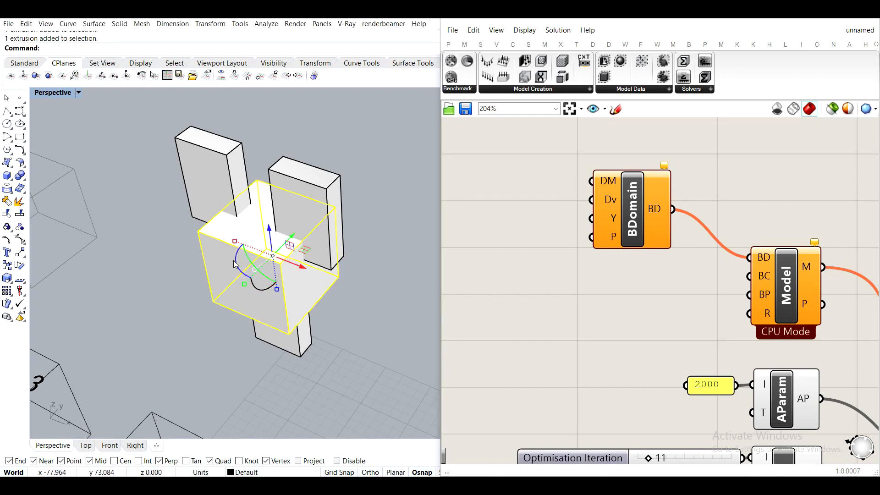
pyautogui.scroll(4, 233, 264)
pyautogui.moveTo(254, 314); pyautogui.dragTo(276, 333, button='right')
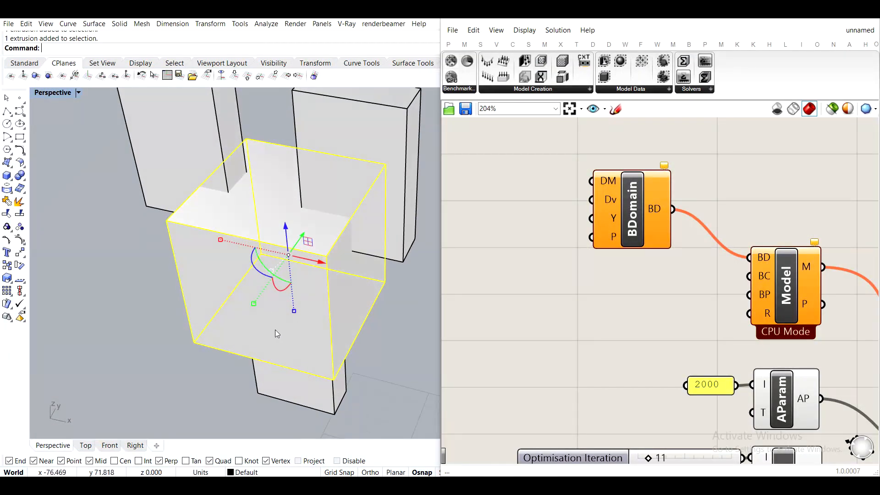
pyautogui.moveTo(306, 272); pyautogui.dragTo(325, 244, button='right')
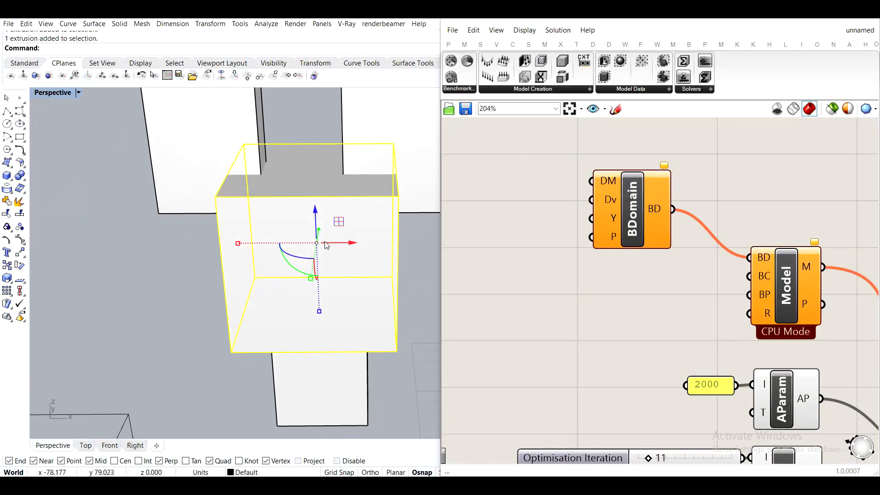
pyautogui.moveTo(332, 217); pyautogui.dragTo(218, 270, button='right')
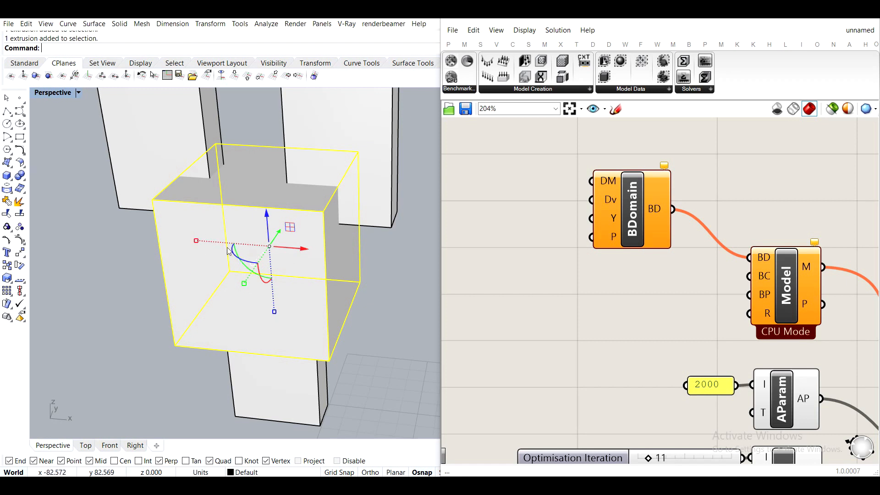
pyautogui.moveTo(606, 185); pyautogui.dragTo(694, 204, button='right')
pyautogui.moveTo(694, 205)
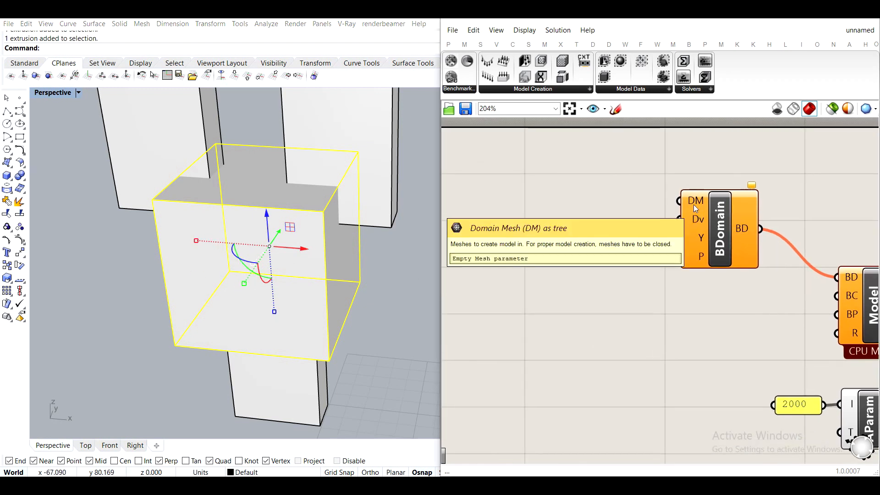
pyautogui.doubleClick(587, 194)
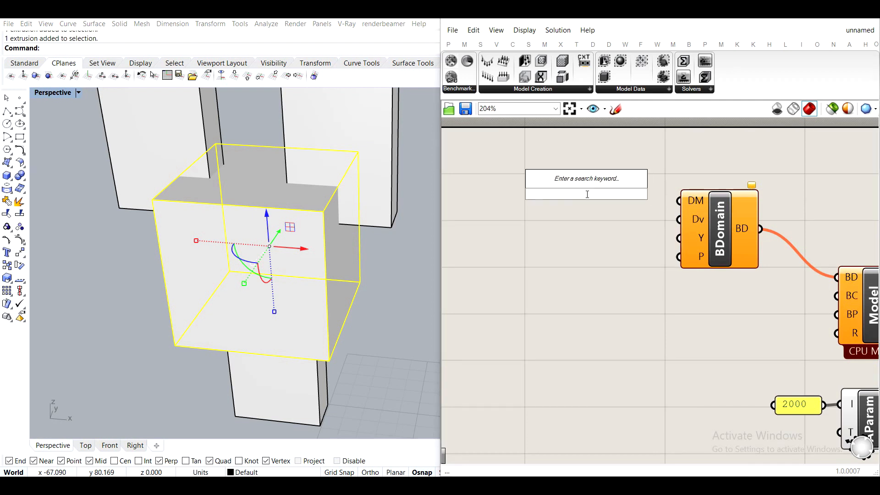
pyautogui.write('brep')
pyautogui.press('Return')
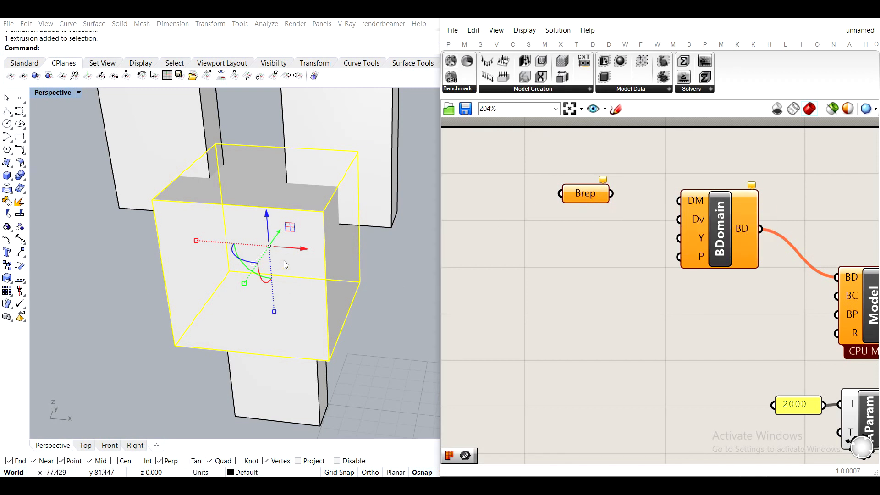
pyautogui.rightClick(581, 193)
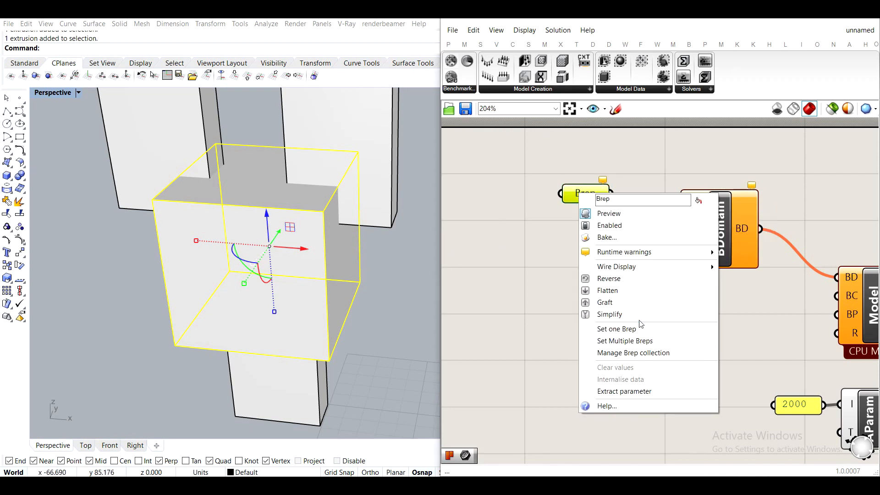
pyautogui.click(641, 328)
# Connect the Brep parameter to the Domain Mesh (DM) input of BDomain and move it closer, level with that input
pyautogui.click(577, 213)
pyautogui.moveTo(602, 199); pyautogui.dragTo(679, 200)
pyautogui.moveTo(568, 207); pyautogui.dragTo(612, 203)
pyautogui.click(615, 169)
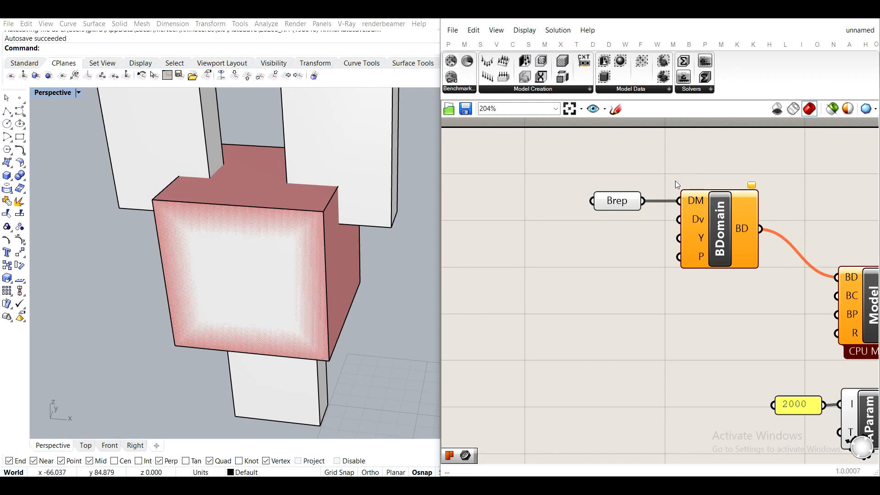
# Hide the original central box in Rhino with the Hide command
pyautogui.click(255, 288)
pyautogui.write('hide')
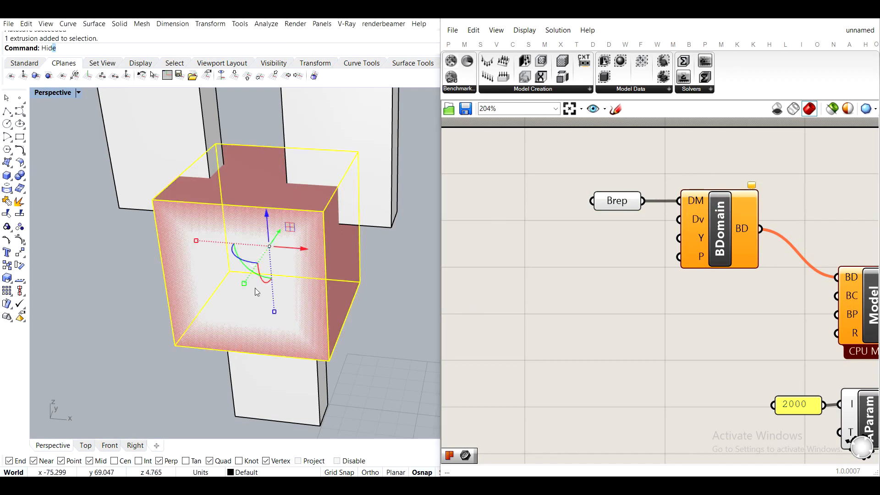
pyautogui.press('Return')
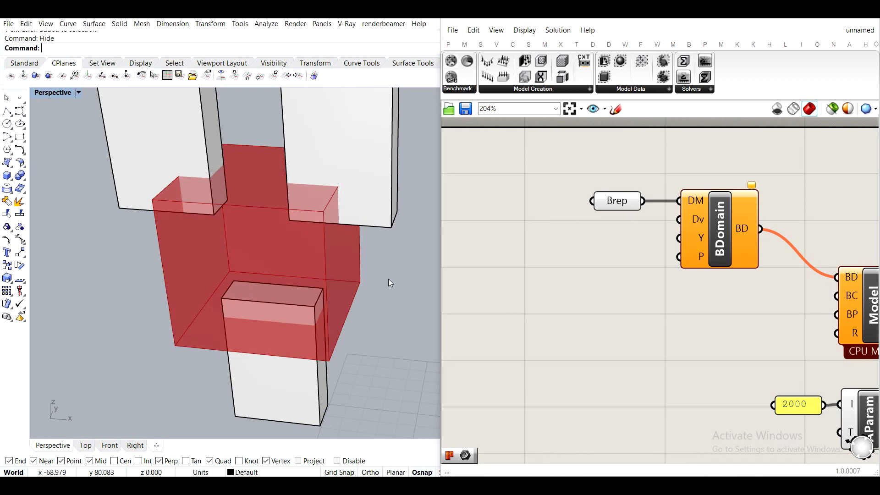
# Switch to the Chrome browser and search Google for "aluminum" on an empty page
pyautogui.moveTo(702, 216)
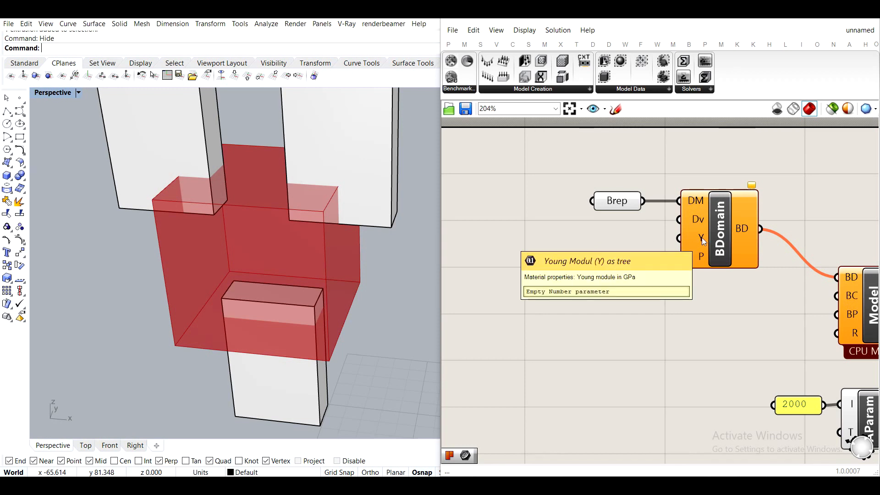
pyautogui.click(752, 187)
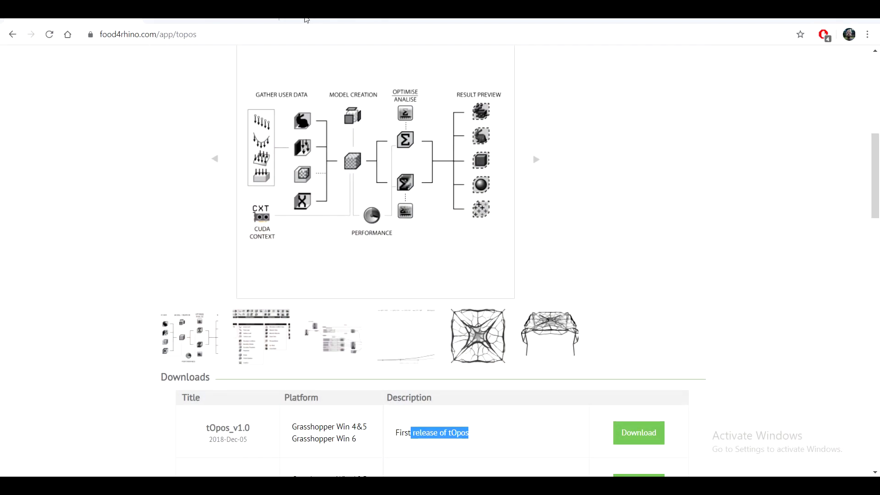
pyautogui.click(294, 21)
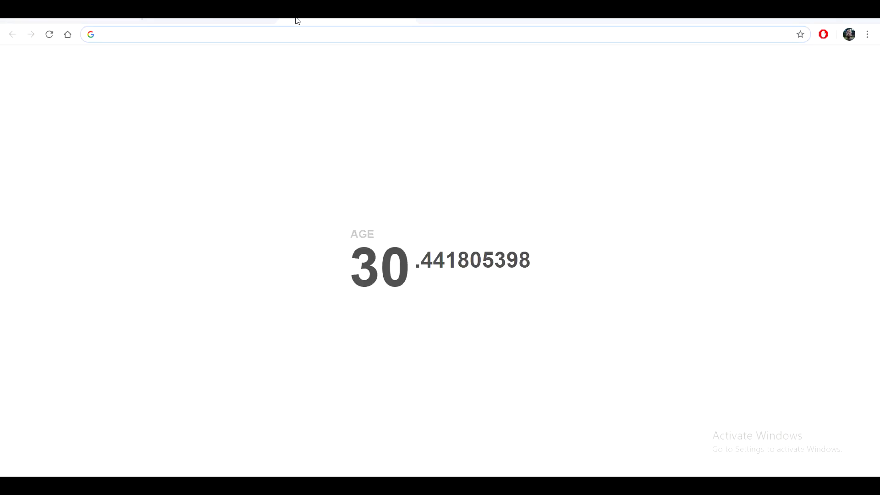
pyautogui.write('alumin')
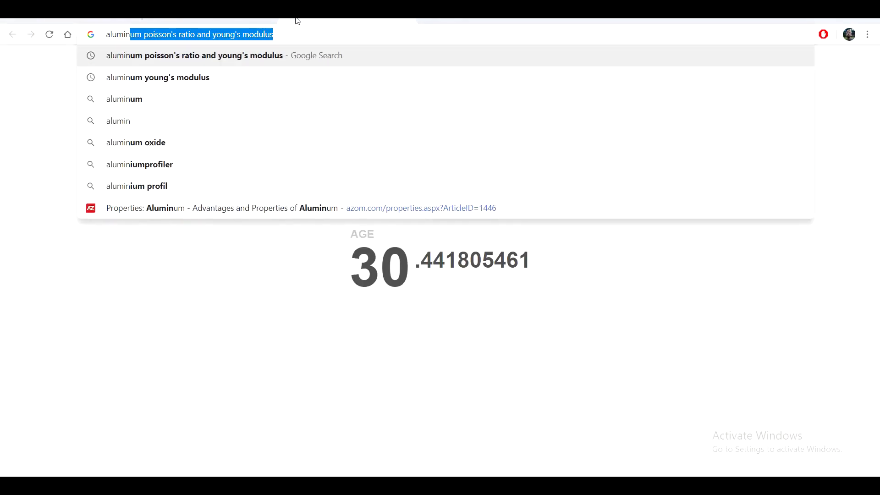
pyautogui.write('um')
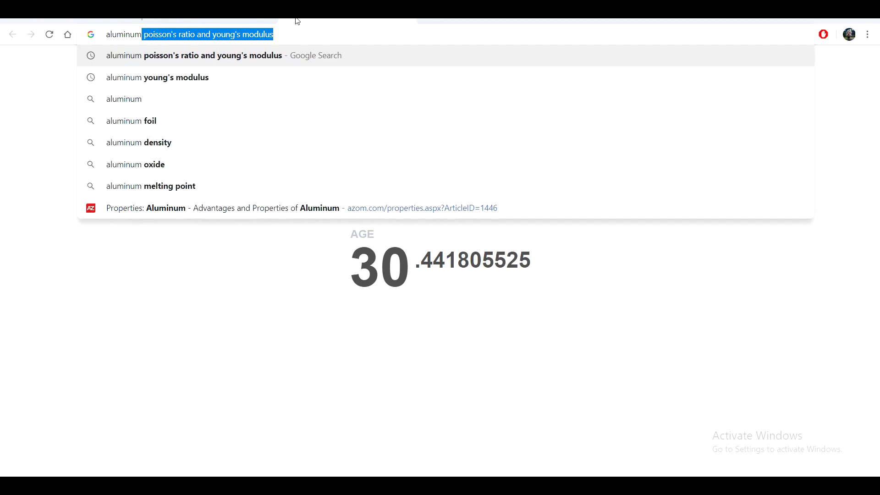
pyautogui.press('Delete')
pyautogui.press('Return')
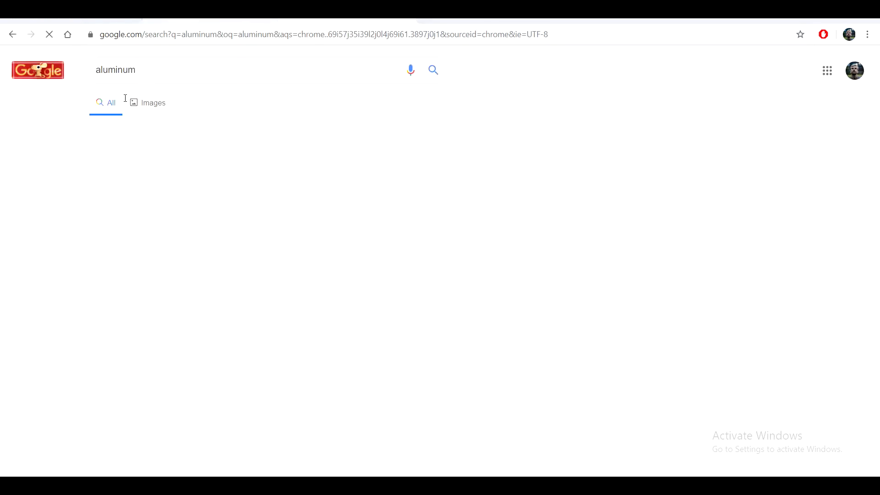
# Refine the search to "aluminum young's modulus" and check the metric modulus of elasticity in the results
pyautogui.click(170, 76)
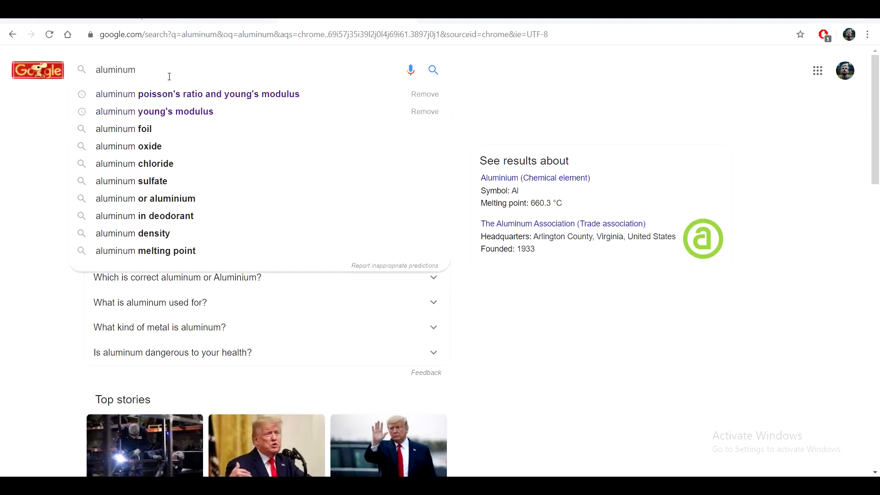
pyautogui.write('youn')
pyautogui.press('Down')
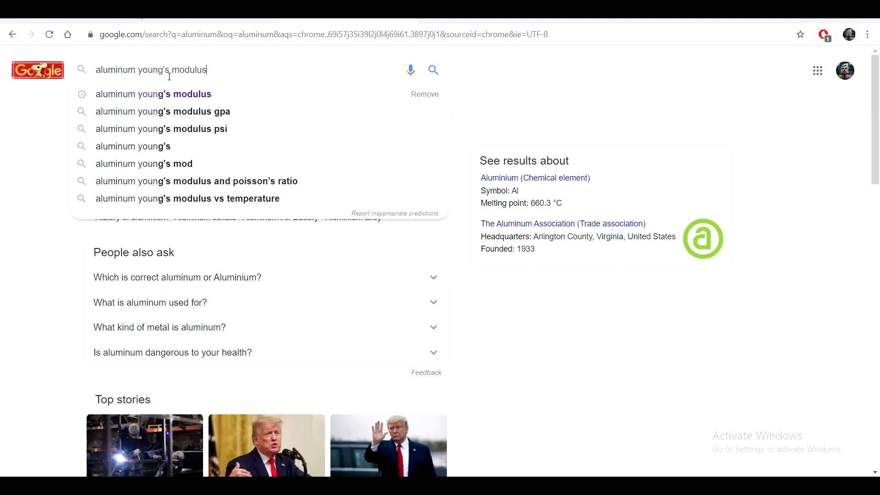
pyautogui.press('Return')
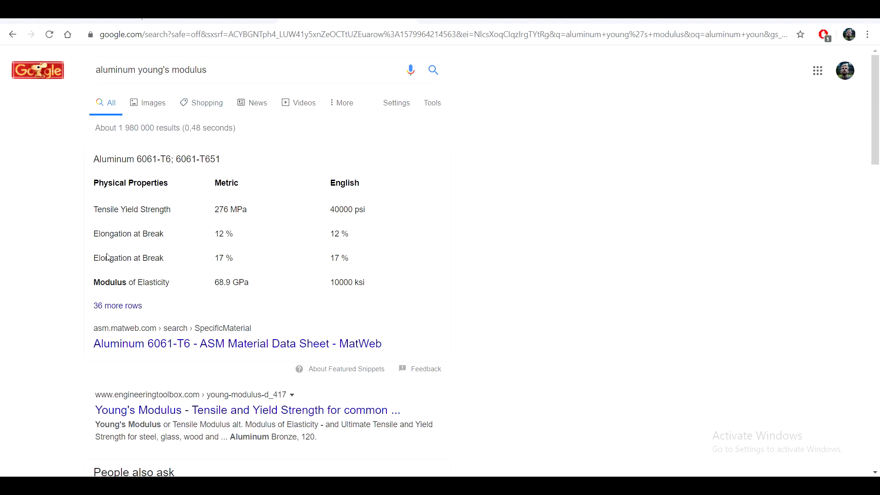
pyautogui.moveTo(209, 287); pyautogui.dragTo(266, 294)
pyautogui.click(232, 282)
pyautogui.scroll(-3, 152, 319)
pyautogui.scroll(3, 164, 317)
# Search for "aluminum properties young's modulus" and open the AZoM page on the advantages and properties of aluminum
pyautogui.click(138, 72)
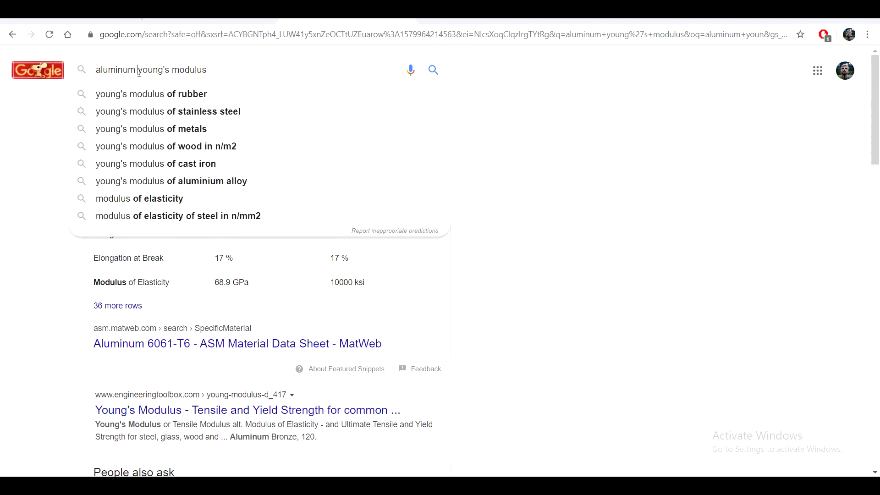
pyautogui.write('properties')
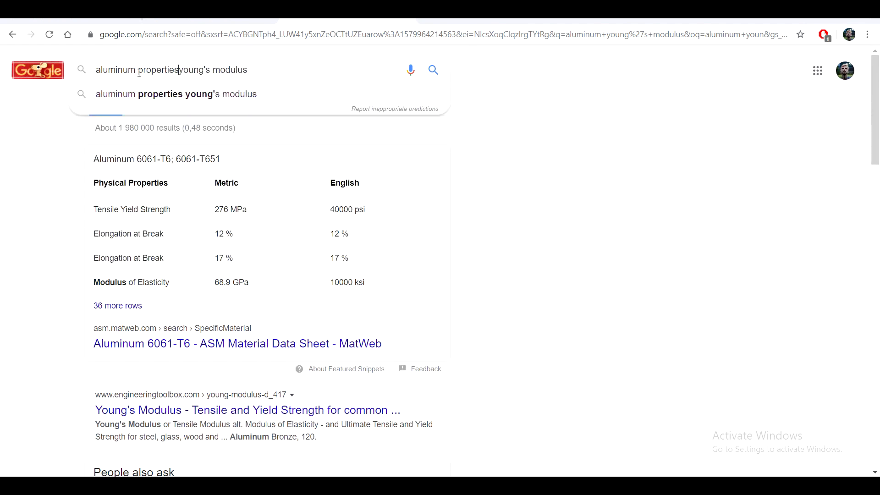
pyautogui.press('Return')
pyautogui.scroll(-1, 204, 264)
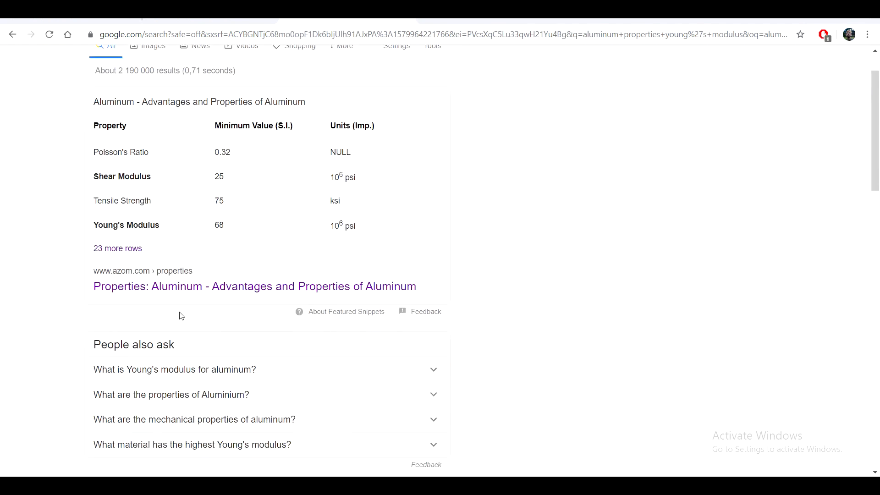
pyautogui.click(174, 291)
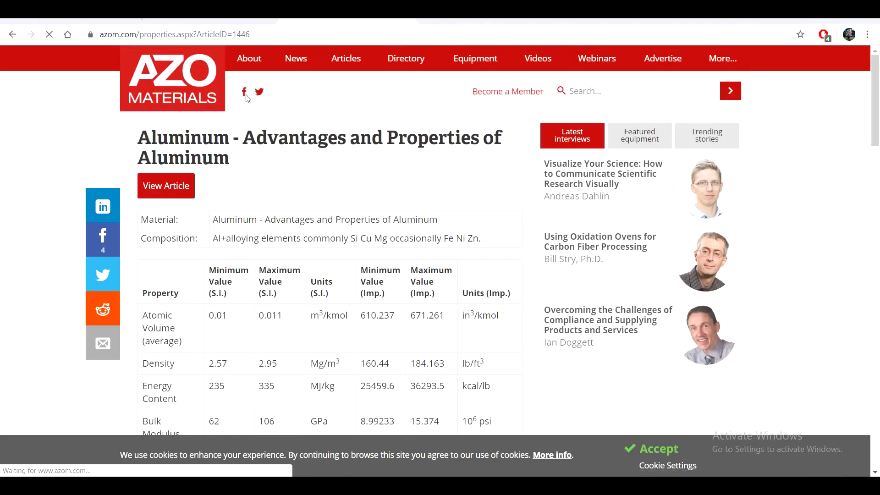
# Examine the minimum and maximum S.I. values for Young's Modulus in the aluminum properties table
pyautogui.scroll(-2, 267, 292)
pyautogui.scroll(-9, 335, 307)
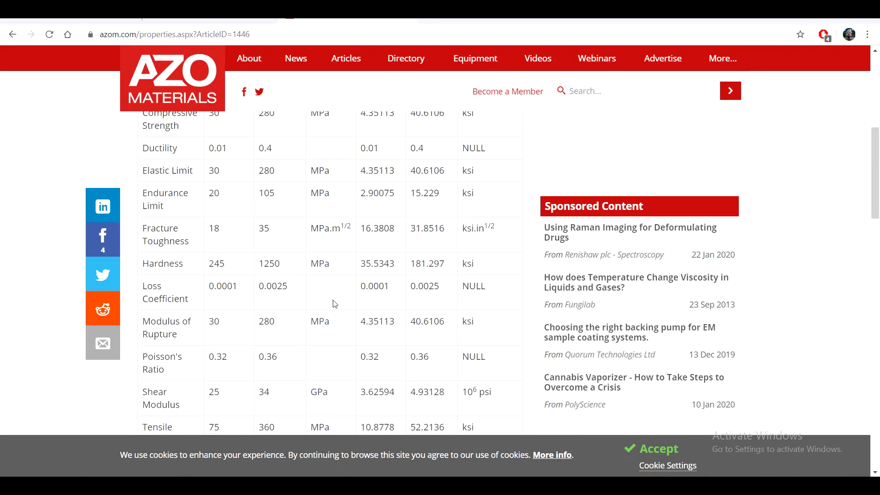
pyautogui.scroll(-2, 334, 324)
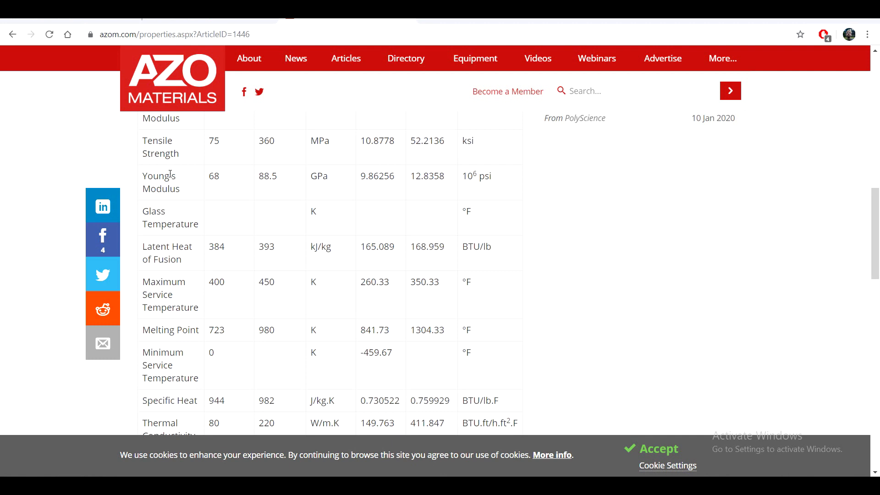
pyautogui.doubleClick(212, 176)
pyautogui.scroll(13, 269, 205)
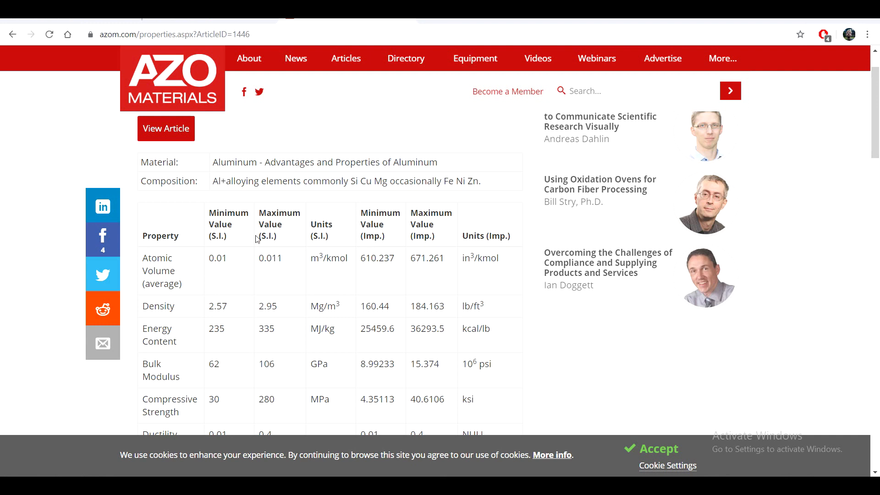
pyautogui.doubleClick(214, 237)
pyautogui.scroll(-11, 279, 287)
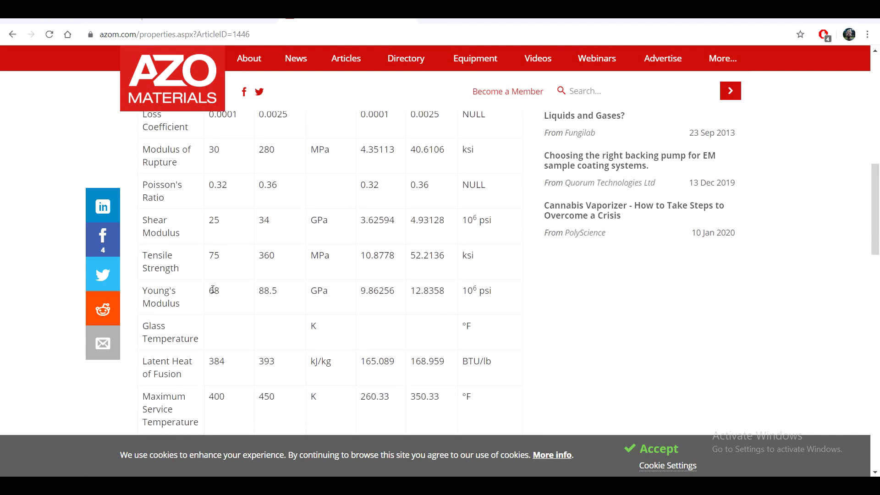
pyautogui.doubleClick(268, 290)
pyautogui.doubleClick(216, 291)
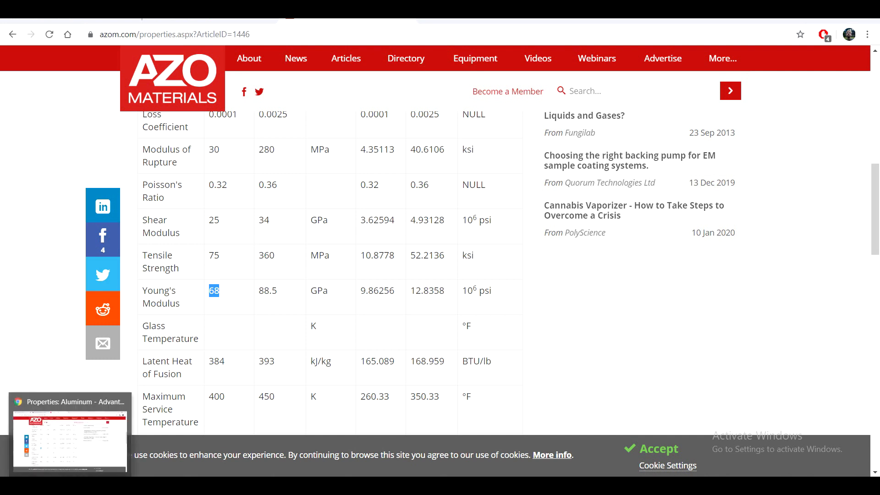
# Switch back to Grasshopper, add a compact panel containing 75 and connect it to the Young Modul (Y) input of BDomain
pyautogui.click(592, 485)
pyautogui.doubleClick(576, 273)
pyautogui.write('panel')
pyautogui.press('Return')
pyautogui.doubleClick(574, 274)
pyautogui.write('75')
pyautogui.click(523, 193)
pyautogui.moveTo(500, 224); pyautogui.dragTo(681, 238)
pyautogui.moveTo(630, 304); pyautogui.dragTo(632, 237)
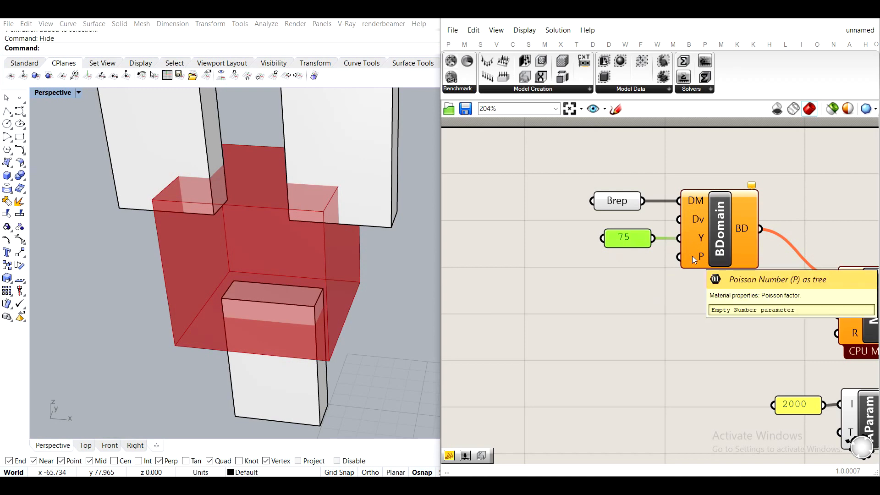
# Switch to the AZoM page, search it for "poisso" and check the minimum and maximum S.I. values of Poisson's Ratio
pyautogui.click(568, 298)
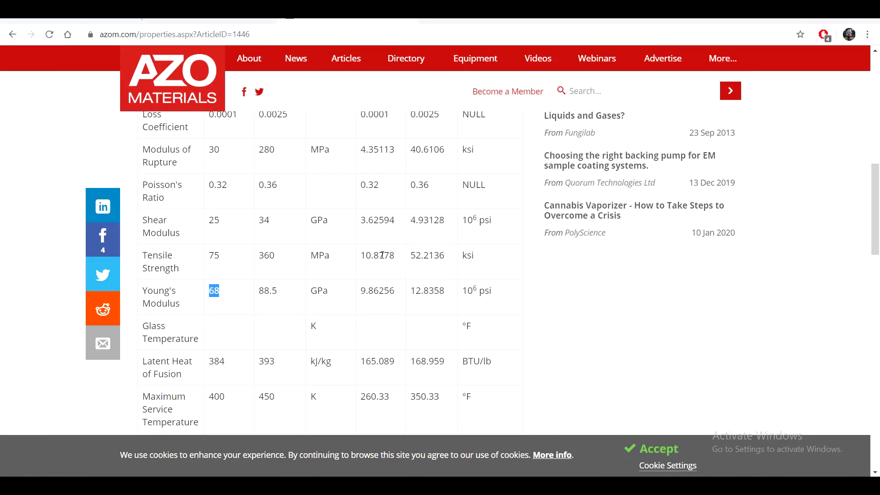
pyautogui.write('poiso')
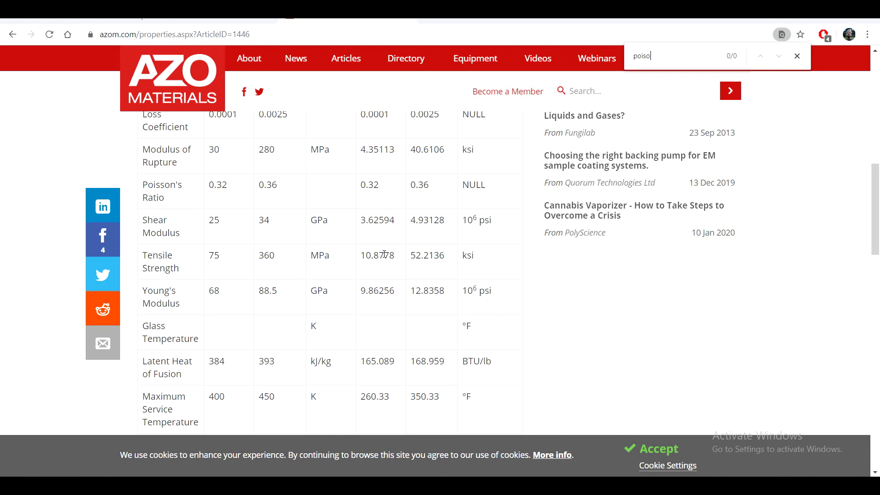
pyautogui.press('BackSpace')
pyautogui.write('so')
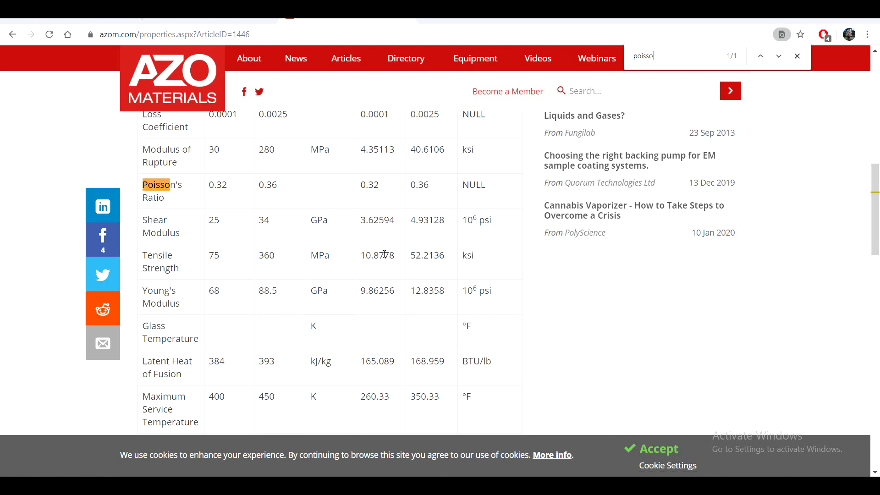
pyautogui.doubleClick(212, 185)
pyautogui.doubleClick(266, 184)
# Switch back to Grasshopper and add a compact panel containing .34 below BDomain's existing inputs
pyautogui.hotkey('alt', 'Tab')
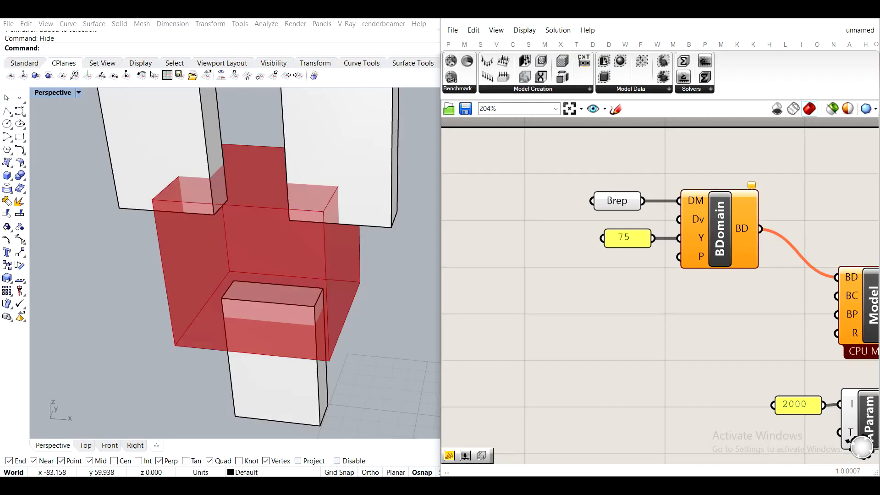
pyautogui.doubleClick(590, 309)
pyautogui.write('//')
pyautogui.press('Return')
pyautogui.doubleClick(591, 309)
pyautogui.write('.34')
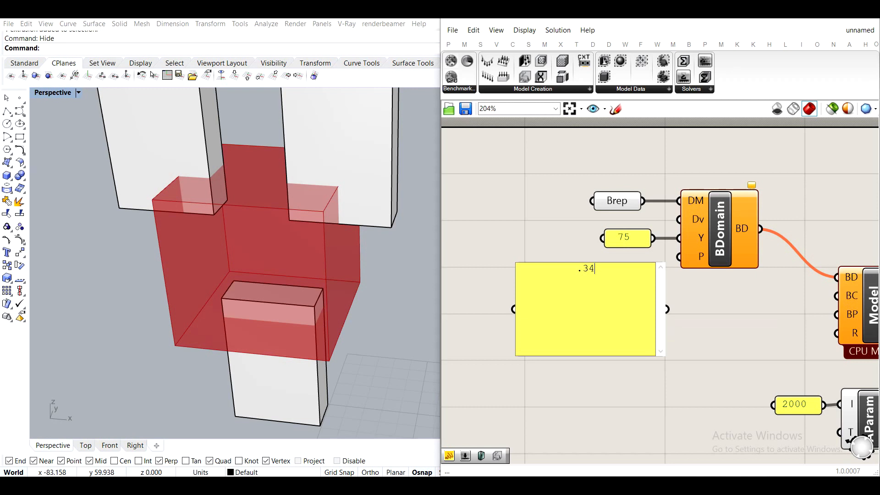
pyautogui.click(599, 214)
pyautogui.moveTo(517, 264); pyautogui.dragTo(641, 347)
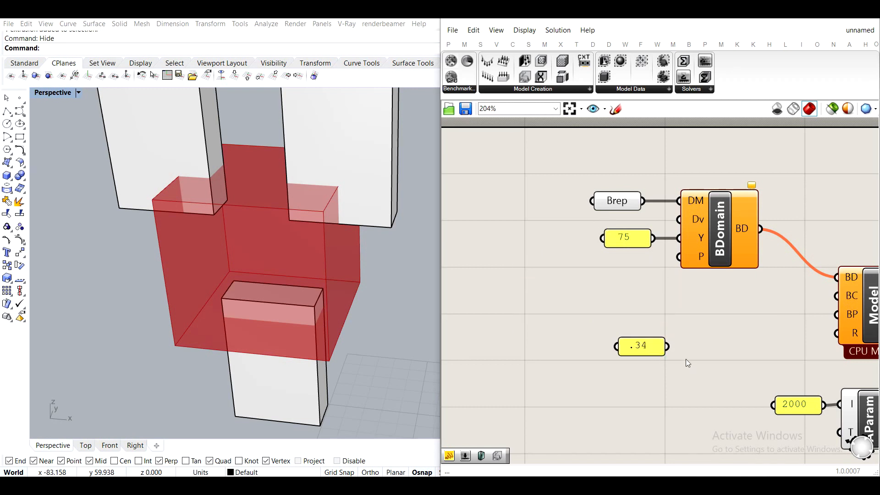
# Connect the .34 panel to BDomain's Poisson Number (P) input and line up both panels and the Brep beside the component
pyautogui.moveTo(686, 283); pyautogui.dragTo(679, 257)
pyautogui.moveTo(639, 354); pyautogui.dragTo(624, 266)
pyautogui.moveTo(660, 299); pyautogui.dragTo(643, 239)
pyautogui.click(593, 250)
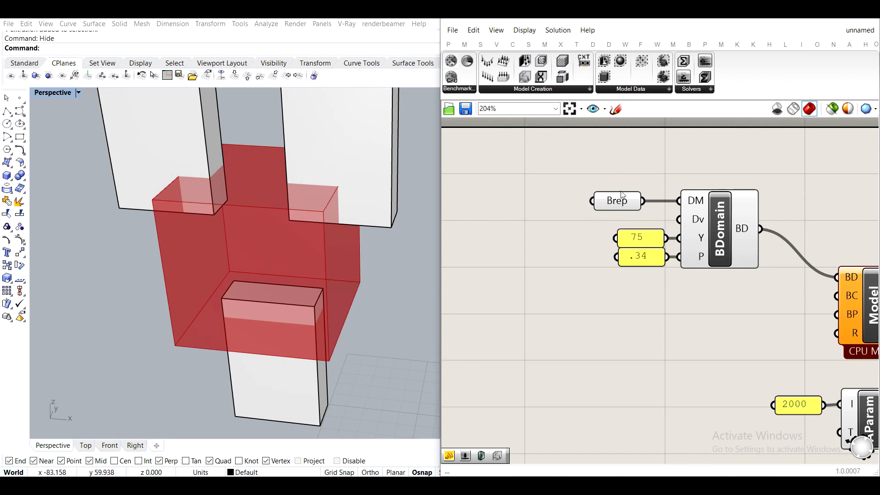
pyautogui.moveTo(621, 192); pyautogui.dragTo(640, 193)
pyautogui.click(641, 148)
# Move BDomain together with its Brep and panels slightly upward to make room beside the Model component
pyautogui.moveTo(703, 201)
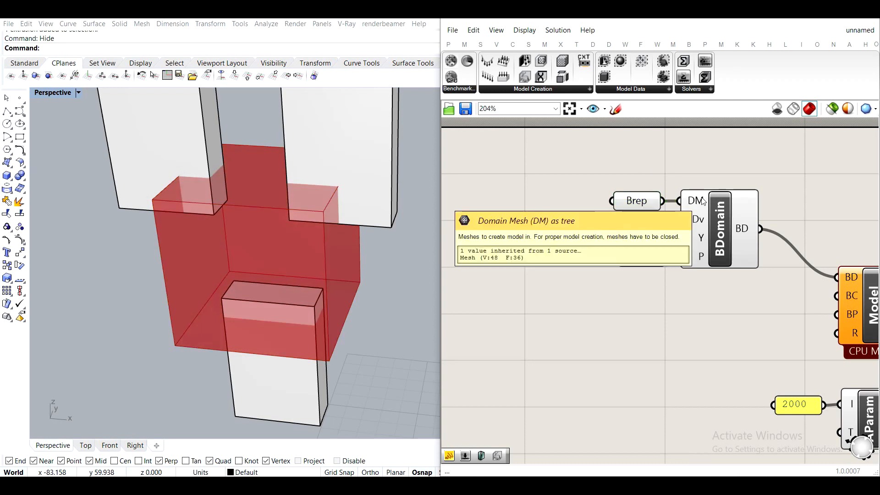
pyautogui.moveTo(717, 267); pyautogui.dragTo(650, 247, button='right')
pyautogui.moveTo(688, 301); pyautogui.dragTo(532, 163)
pyautogui.moveTo(652, 202); pyautogui.dragTo(659, 160)
pyautogui.click(661, 237)
# Add a Boundary Conditions component below BDomain and connect its output to the BC input of Model
pyautogui.moveTo(785, 272)
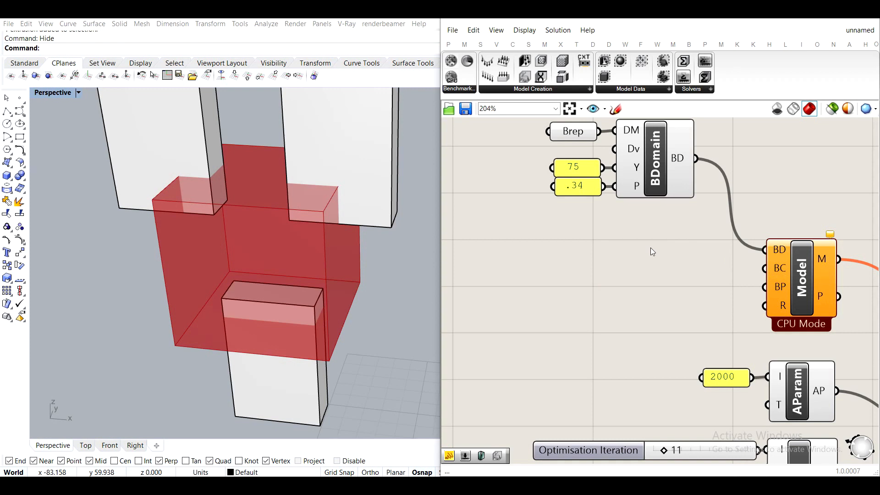
pyautogui.click(541, 89)
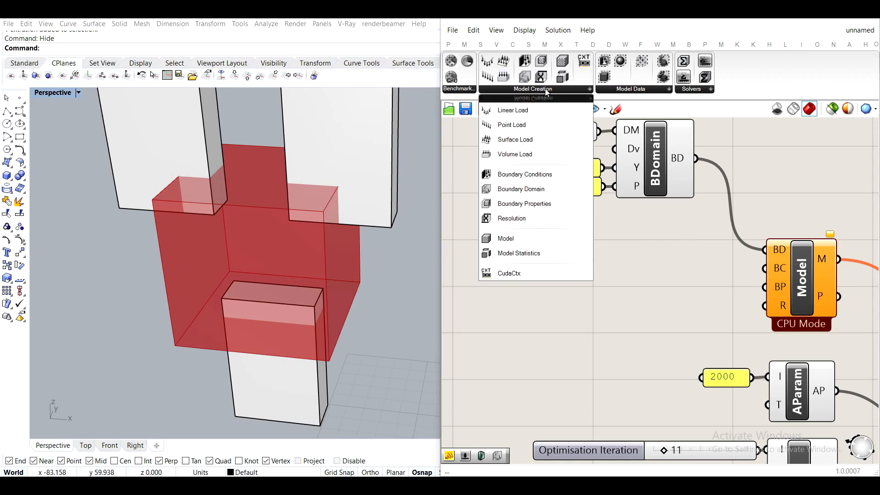
pyautogui.click(524, 175)
pyautogui.click(613, 264)
pyautogui.moveTo(613, 263); pyautogui.dragTo(773, 272)
pyautogui.moveTo(653, 275); pyautogui.dragTo(649, 275)
pyautogui.click(605, 262)
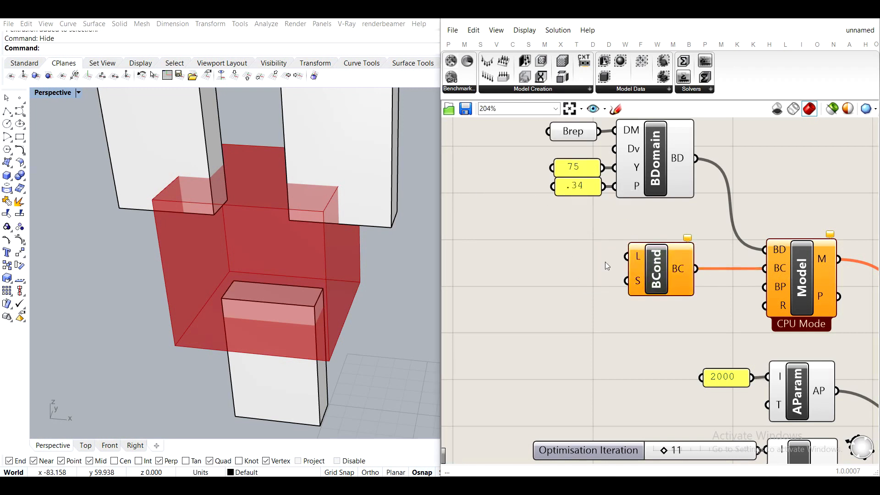
# Examine BCond's Load and Support inputs and, in Rhino, the lower and upper blocks that meet the boundary domain
pyautogui.moveTo(641, 257)
pyautogui.moveTo(641, 285)
pyautogui.moveTo(417, 306); pyautogui.dragTo(389, 309, button='right')
pyautogui.click(241, 298)
pyautogui.moveTo(241, 298); pyautogui.dragTo(243, 354, button='right')
pyautogui.moveTo(243, 362); pyautogui.dragTo(293, 383)
pyautogui.moveTo(337, 335); pyautogui.dragTo(293, 309, button='right')
pyautogui.moveTo(292, 295); pyautogui.dragTo(254, 307)
pyautogui.moveTo(242, 356); pyautogui.dragTo(319, 263)
pyautogui.click(298, 359)
pyautogui.moveTo(284, 363); pyautogui.dragTo(324, 361, button='right')
pyautogui.scroll(-4, 318, 293)
pyautogui.click(318, 207)
pyautogui.click(206, 182)
pyautogui.click(377, 210)
pyautogui.moveTo(386, 274); pyautogui.dragTo(281, 288, button='right')
pyautogui.scroll(6, 279, 288)
# Select the two lower blocks in Rhino and add a Brep parameter to the canvas near BCond
pyautogui.click(271, 258)
pyautogui.keyDown('shift'); pyautogui.click(268, 337); pyautogui.keyUp('shift')
pyautogui.moveTo(372, 296); pyautogui.dragTo(369, 288, button='right')
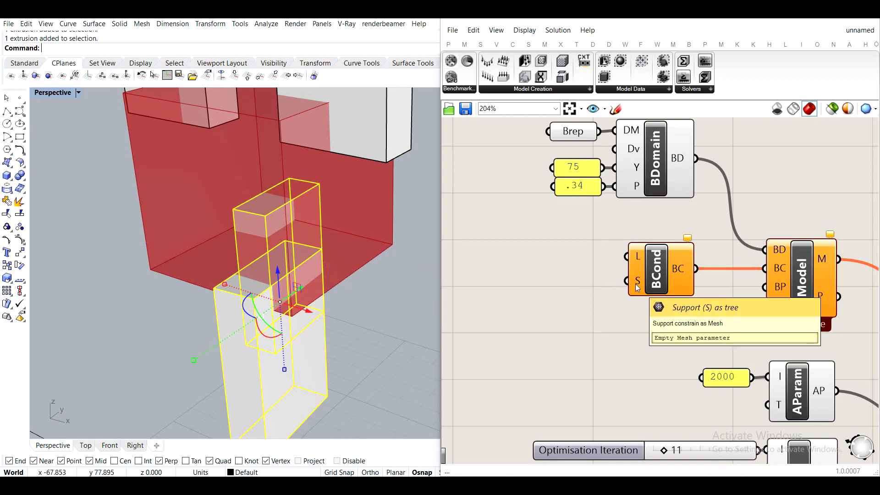
pyautogui.doubleClick(531, 303)
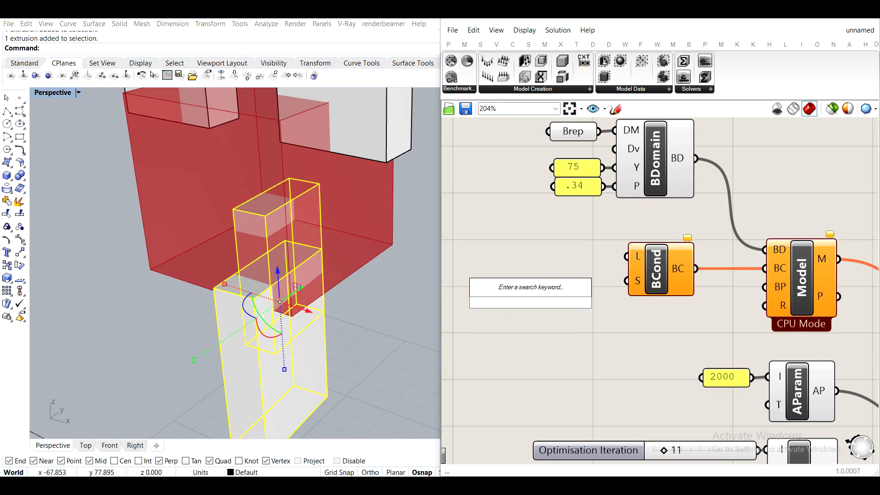
pyautogui.write('mesh')
pyautogui.click(534, 320)
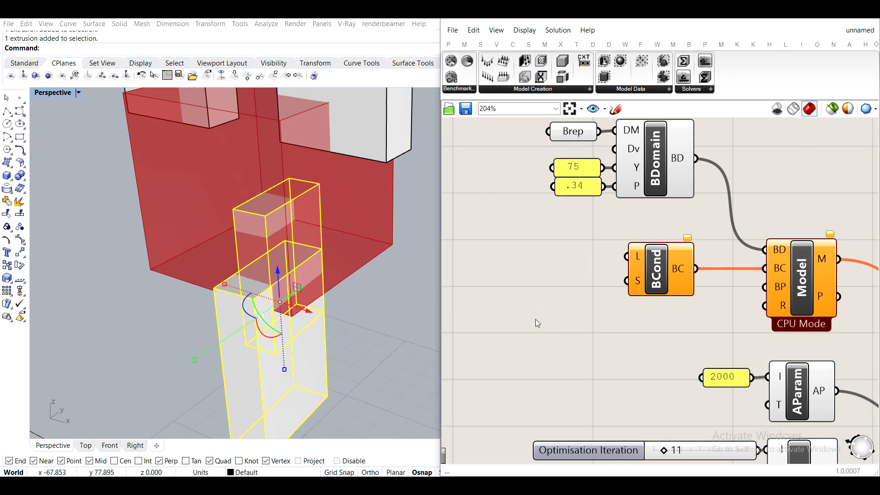
pyautogui.doubleClick(535, 320)
pyautogui.write('brep')
pyautogui.press('Return')
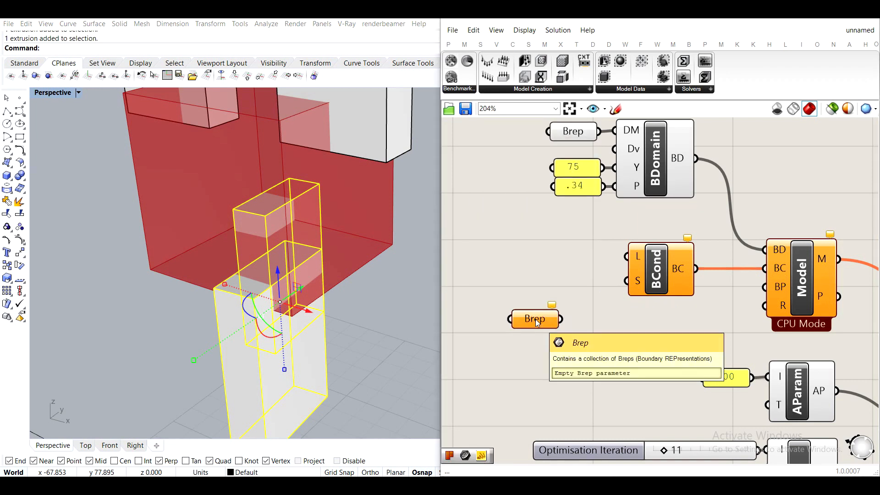
# Reference the two lower blocks in the new Brep as multiple Breps, connect it to BCond's Support (S) input and align it
pyautogui.rightClick(529, 319)
pyautogui.click(582, 404)
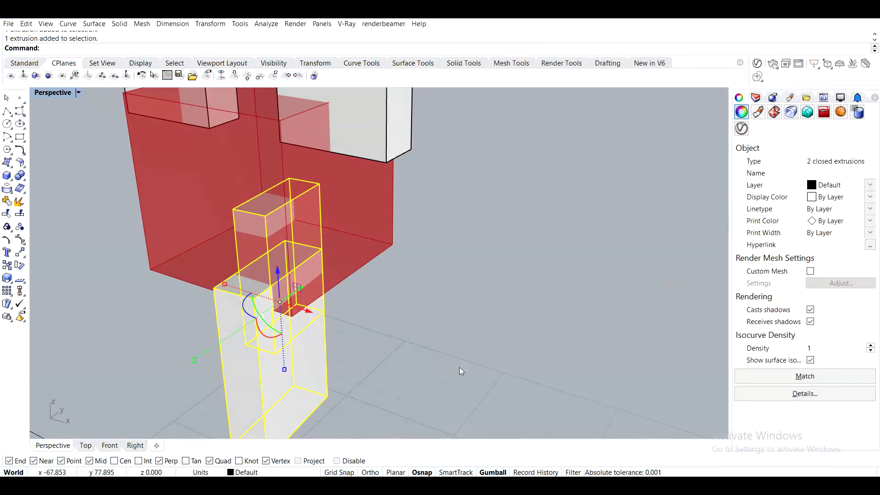
pyautogui.moveTo(561, 320); pyautogui.dragTo(627, 281)
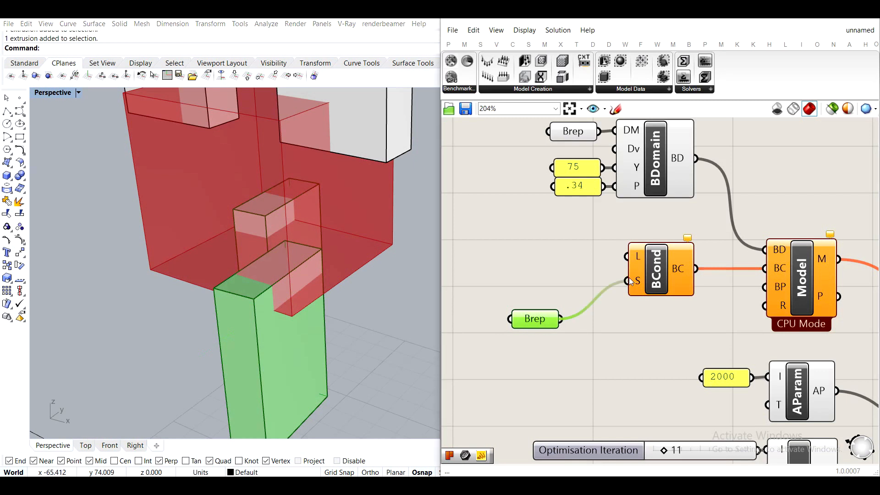
pyautogui.moveTo(533, 320); pyautogui.dragTo(547, 281)
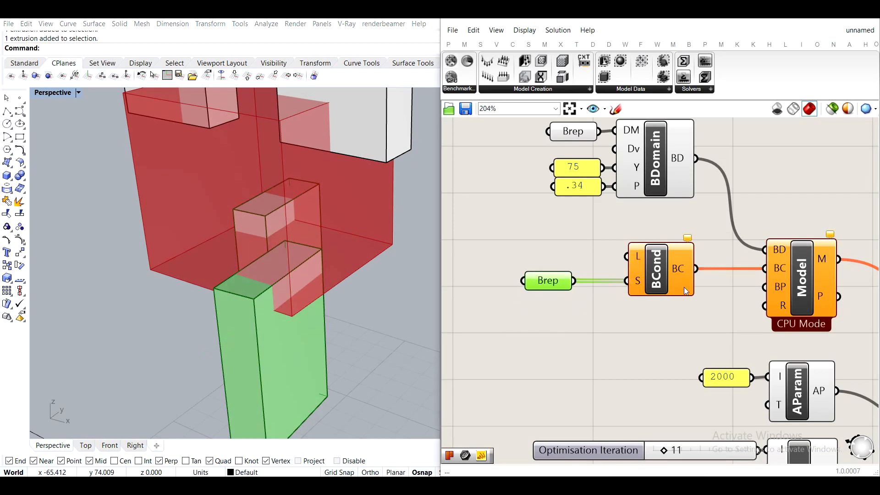
pyautogui.moveTo(530, 276); pyautogui.dragTo(564, 263, button='right')
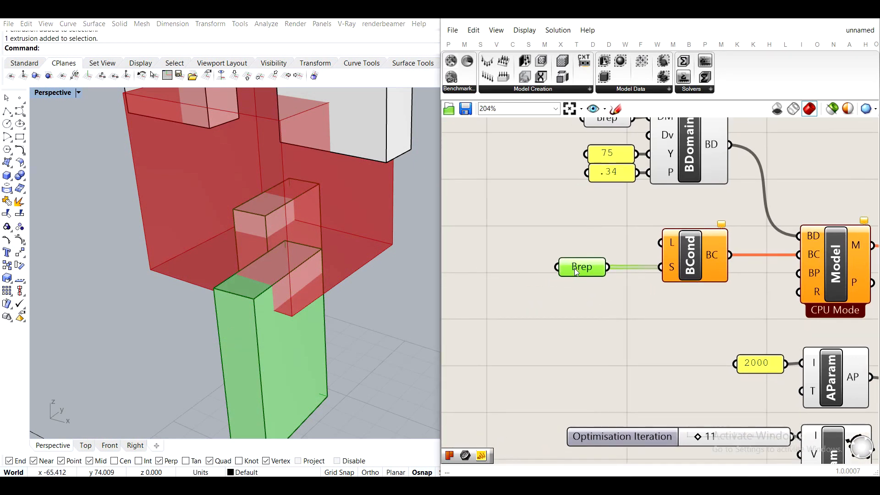
pyautogui.moveTo(575, 269); pyautogui.dragTo(588, 269)
pyautogui.click(606, 303)
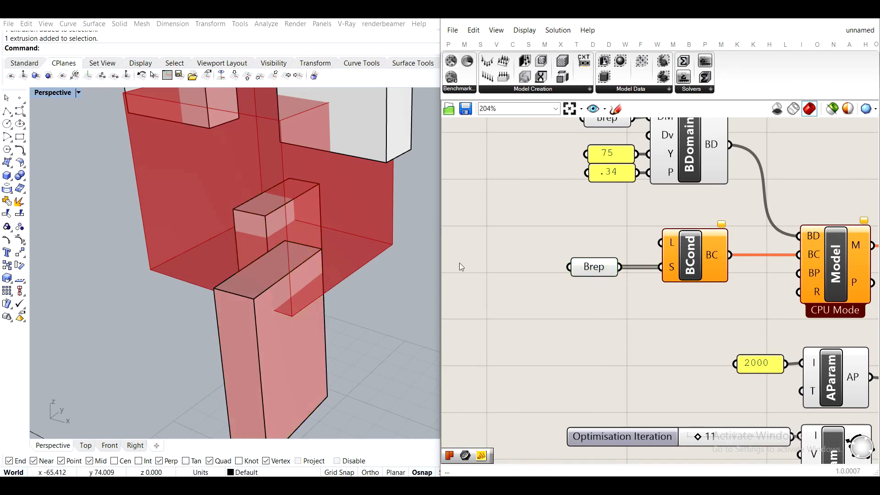
# Hide the two lower support blocks in Rhino
pyautogui.click(284, 213)
pyautogui.write('hide')
pyautogui.press('Return')
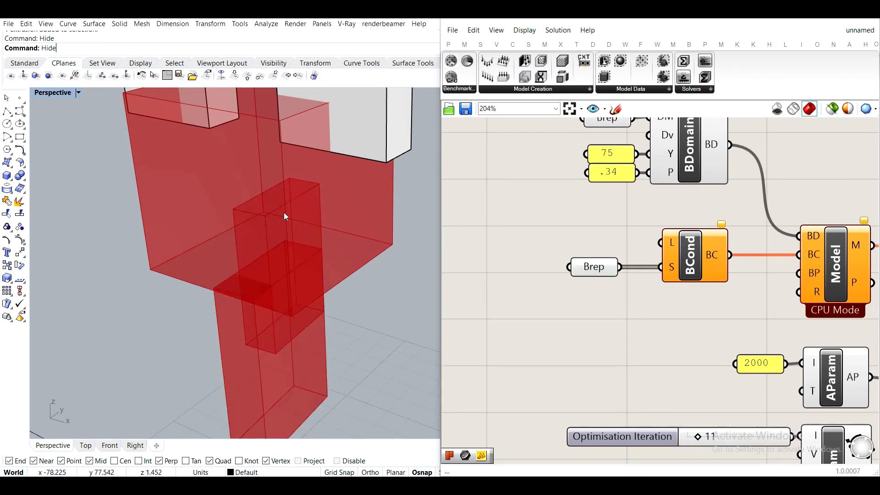
# Select the two upper blocks in Rhino and reference them as multiple Breps in a new Brep parameter
pyautogui.moveTo(285, 213); pyautogui.dragTo(337, 310, button='right')
pyautogui.click(313, 239)
pyautogui.keyDown('shift'); pyautogui.click(196, 179); pyautogui.keyUp('shift')
pyautogui.doubleClick(500, 212)
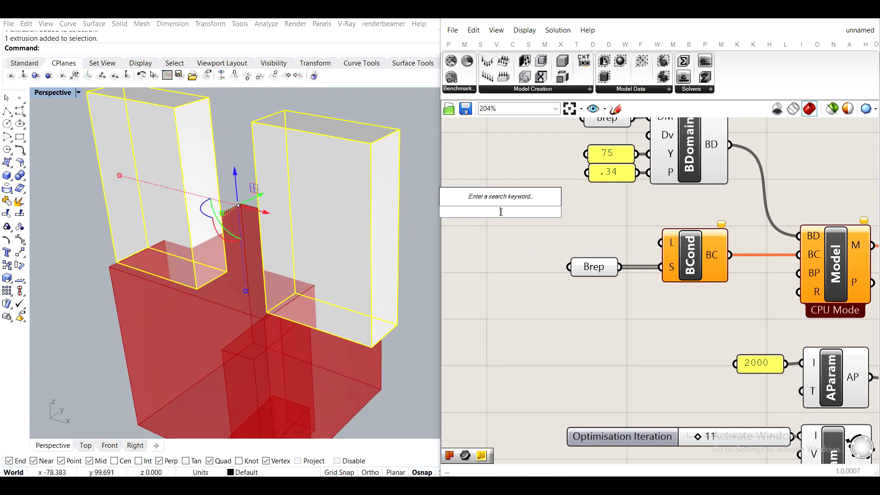
pyautogui.write('brep')
pyautogui.press('Return')
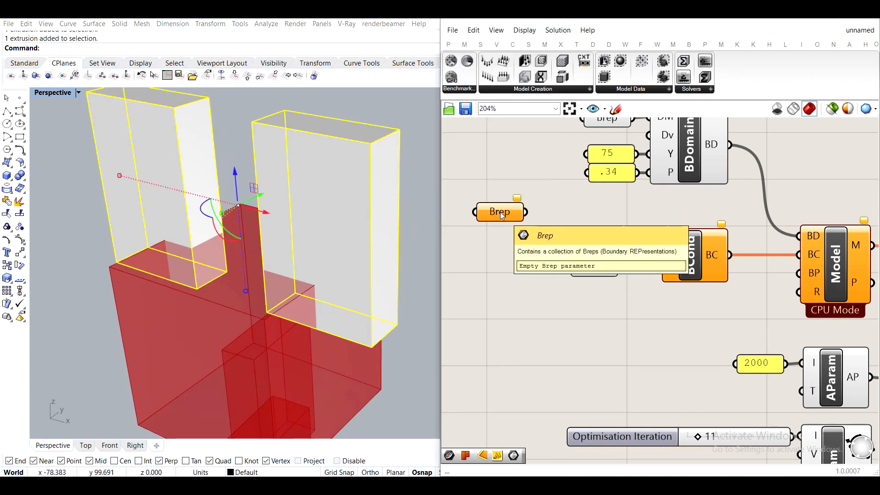
pyautogui.rightClick(502, 216)
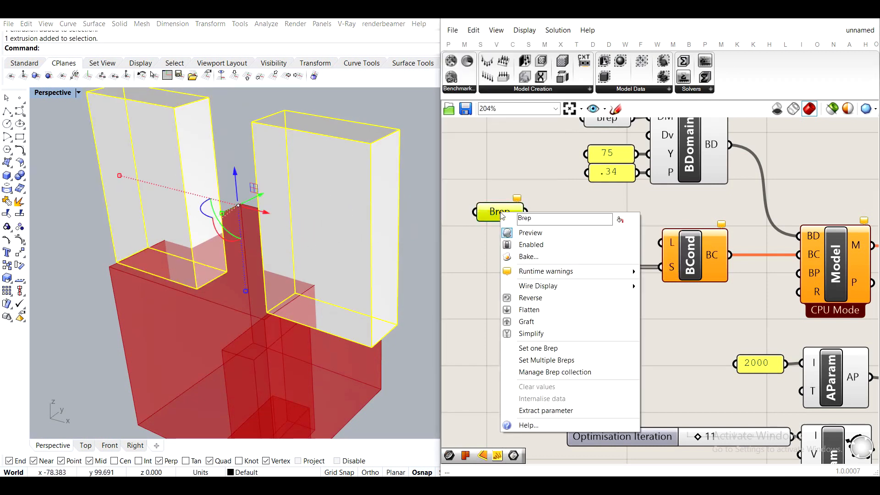
pyautogui.click(546, 360)
# Hide the two upper blocks in Rhino
pyautogui.click(370, 205)
pyautogui.keyDown('shift'); pyautogui.click(152, 148); pyautogui.keyUp('shift')
pyautogui.write('Hide')
pyautogui.press('Return')
# Move the two Brep parameters apart to clear space in front of BCond's Load (L) input
pyautogui.moveTo(507, 223); pyautogui.dragTo(672, 243)
pyautogui.hotkey('ctrl', 'z')
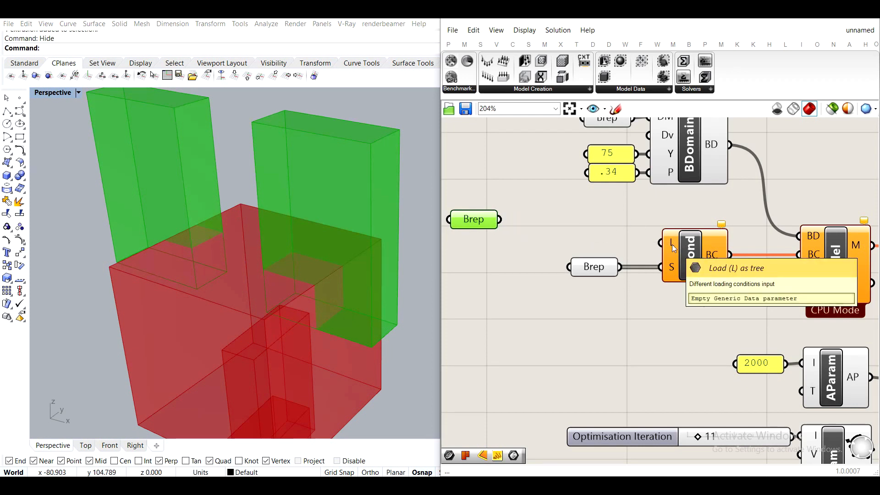
pyautogui.moveTo(601, 269); pyautogui.dragTo(581, 303)
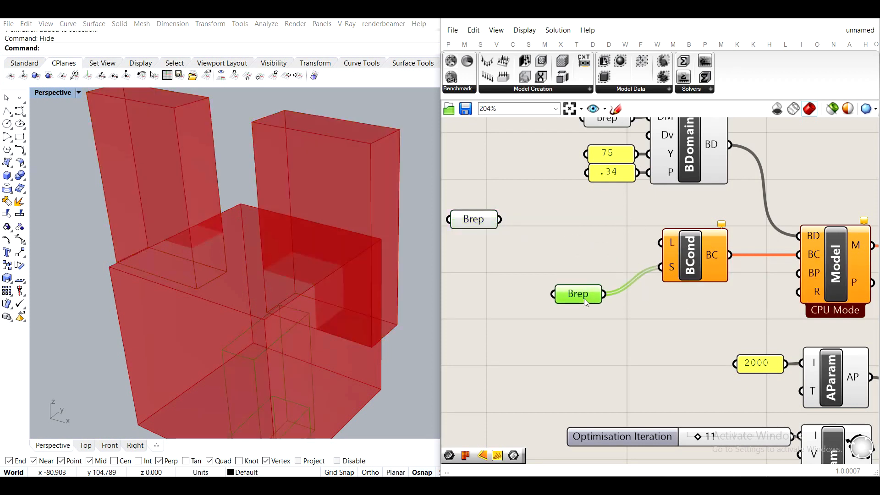
pyautogui.click(561, 226)
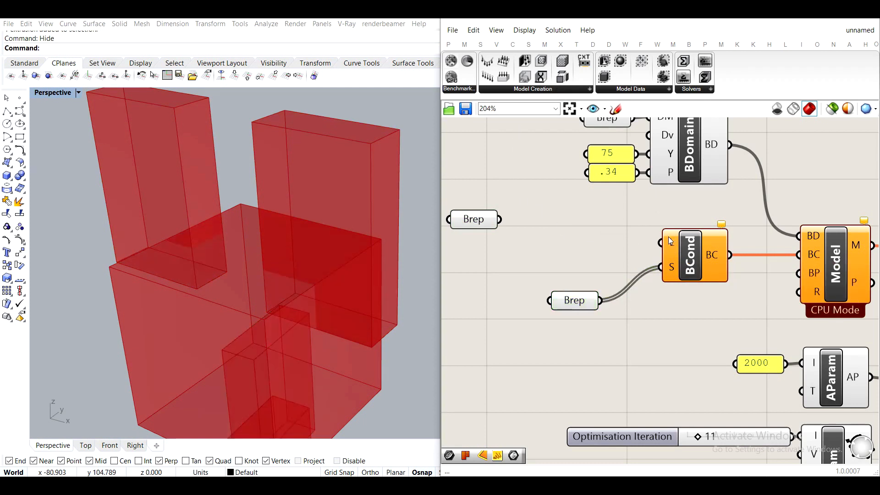
# Add a Volume Load component and connect its VL output to the Load (L) input of BCond
pyautogui.click(523, 89)
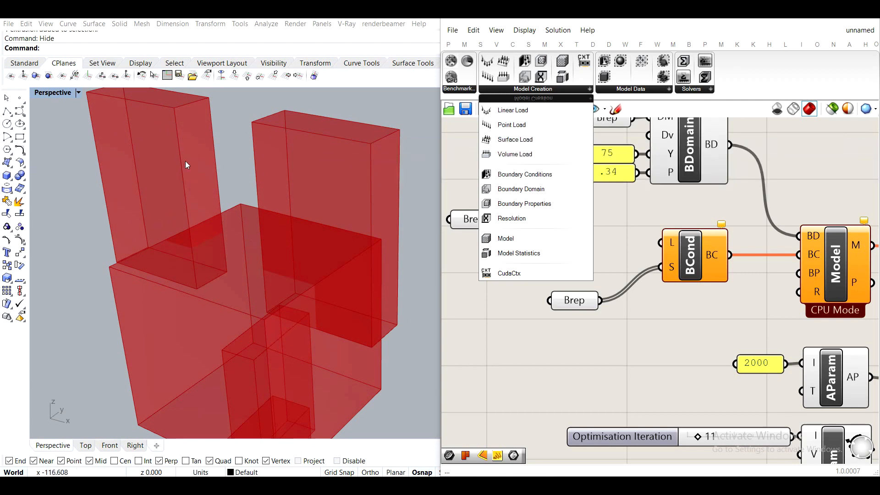
pyautogui.scroll(5, 381, 293)
pyautogui.scroll(2, 241, 199)
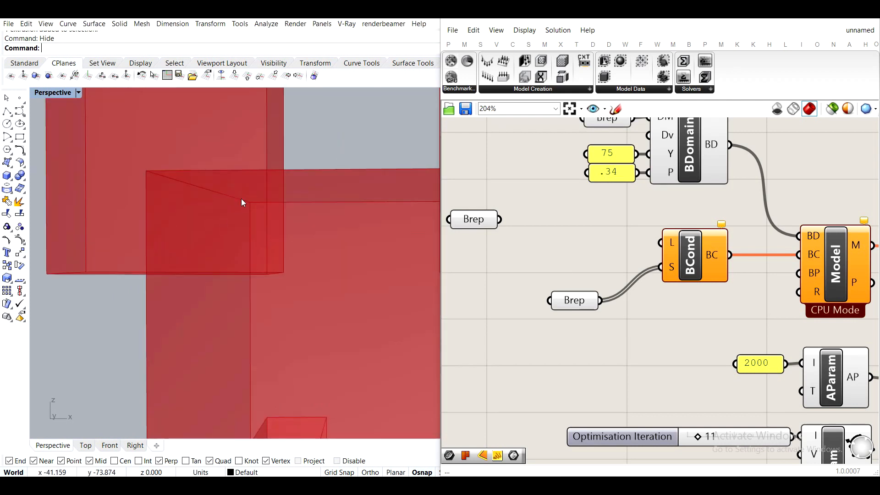
pyautogui.scroll(-4, 266, 208)
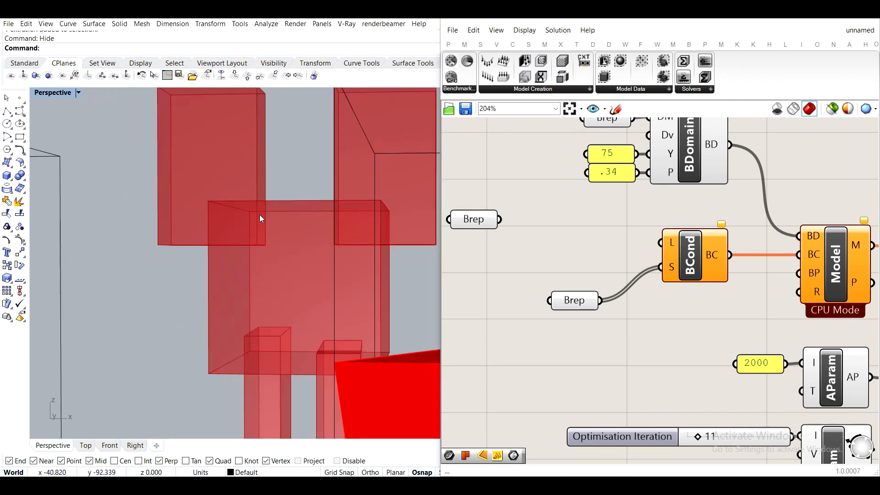
pyautogui.moveTo(246, 245); pyautogui.dragTo(329, 250, button='right')
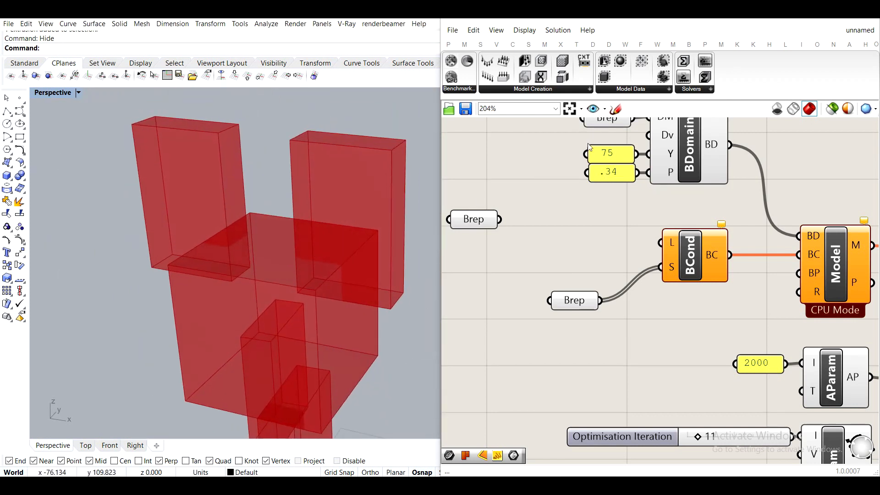
pyautogui.click(518, 89)
pyautogui.click(535, 155)
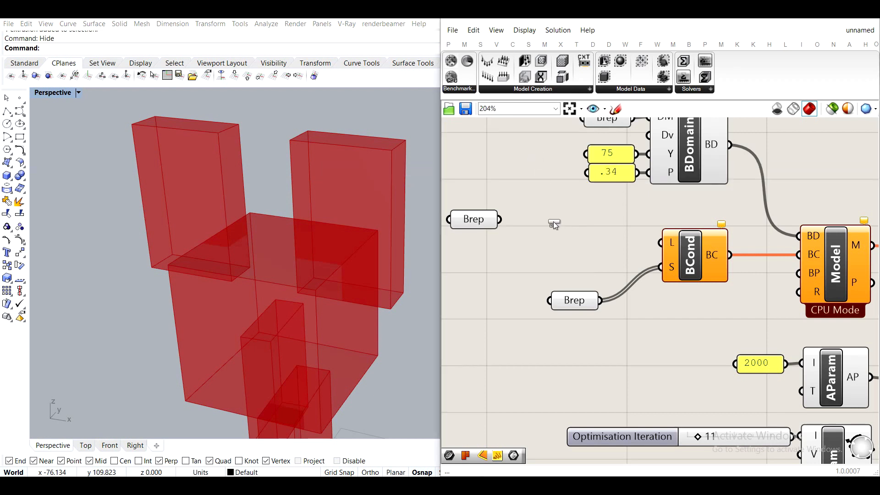
pyautogui.click(568, 237)
pyautogui.moveTo(606, 237); pyautogui.dragTo(660, 243)
pyautogui.moveTo(569, 238); pyautogui.dragTo(592, 244)
pyautogui.click(601, 210)
pyautogui.scroll(1, 550, 232)
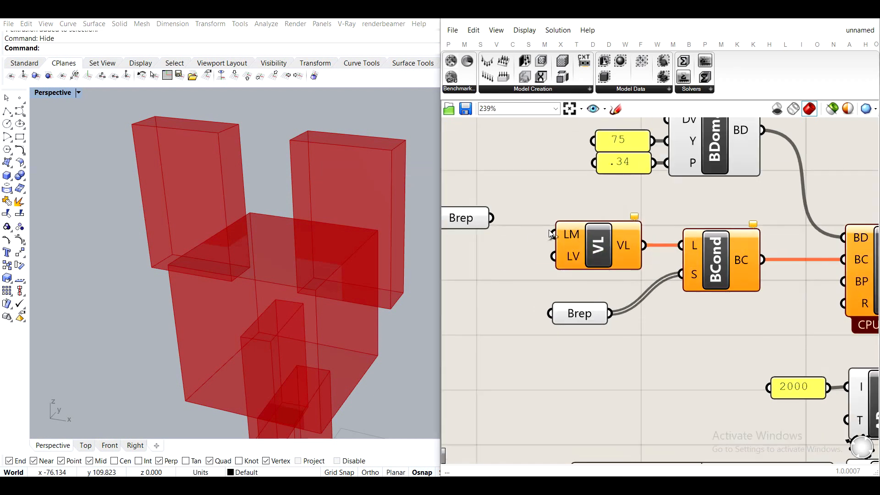
# Connect the upper blocks' Brep parameter to the Volume Load's Load Mesh (LM) input and move it closer to the component
pyautogui.moveTo(580, 237)
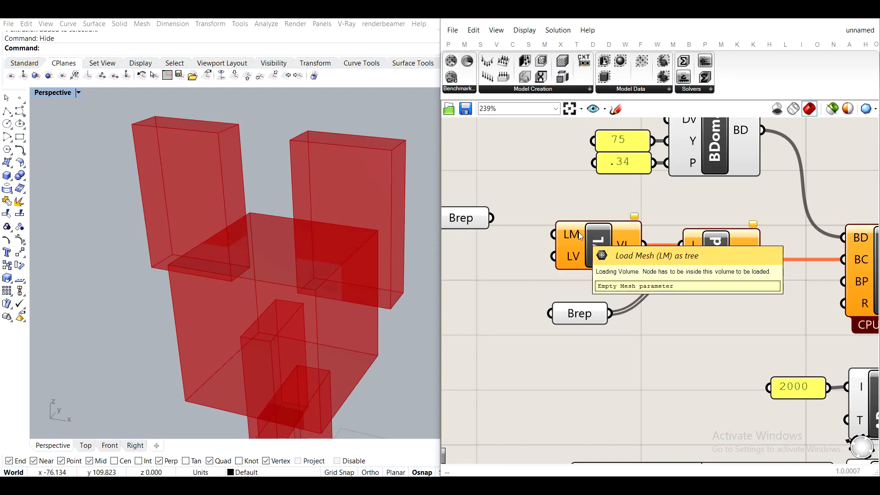
pyautogui.moveTo(580, 236); pyautogui.dragTo(639, 221, button='right')
pyautogui.moveTo(630, 243)
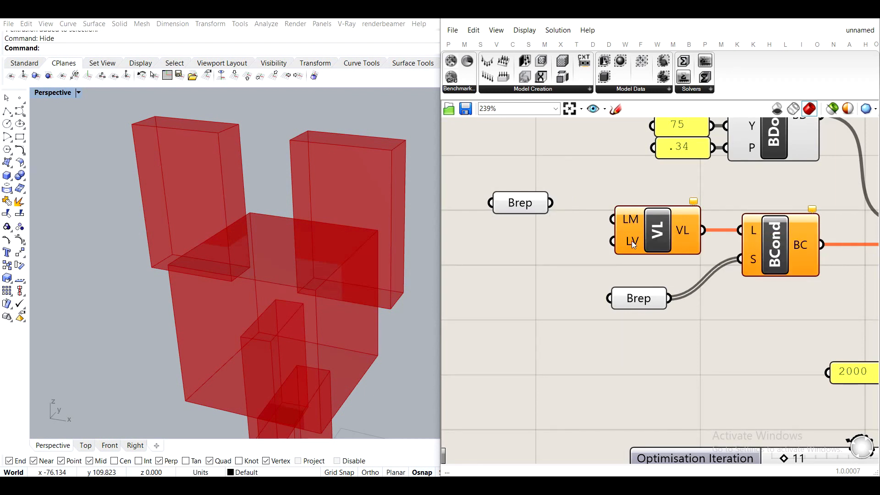
pyautogui.moveTo(551, 203); pyautogui.dragTo(615, 219)
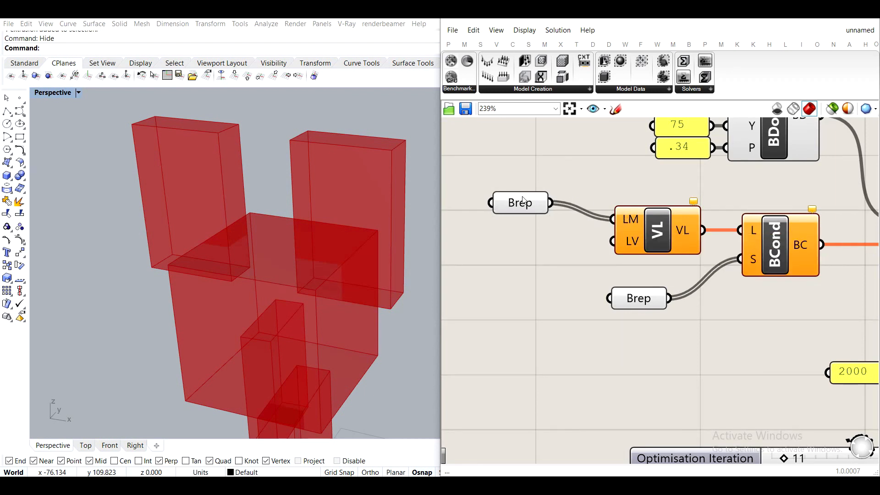
pyautogui.moveTo(525, 200); pyautogui.dragTo(539, 194)
pyautogui.click(563, 250)
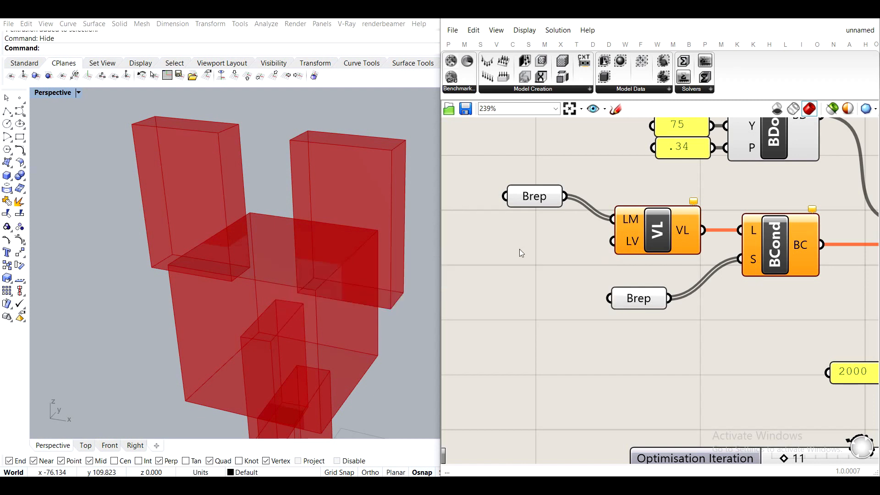
# Add a Unit Z component and place it in front of the Volume Load component with space between them
pyautogui.scroll(-4, 319, 180)
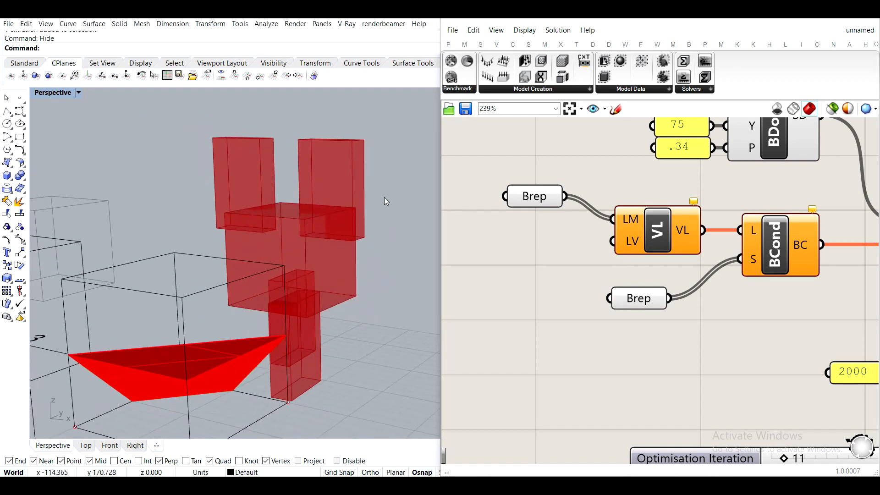
pyautogui.doubleClick(509, 254)
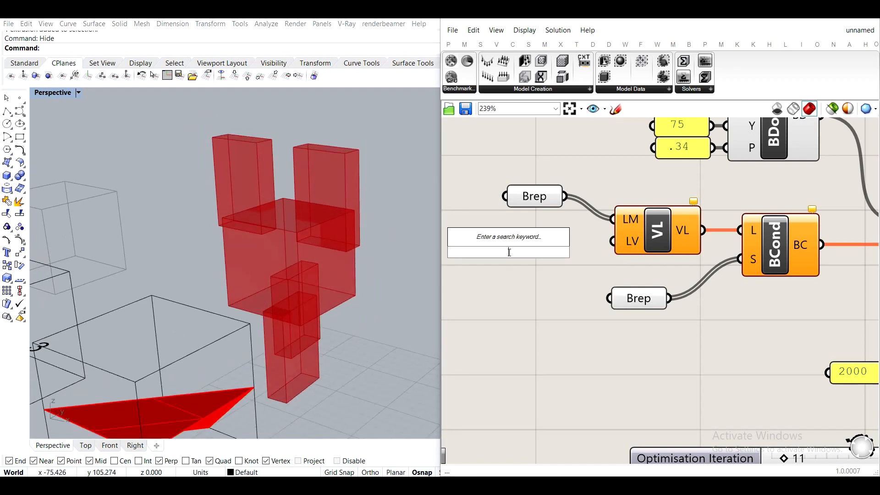
pyautogui.write('z')
pyautogui.press('Return')
pyautogui.moveTo(508, 252); pyautogui.dragTo(633, 246, button='right')
pyautogui.moveTo(633, 245); pyautogui.dragTo(530, 243)
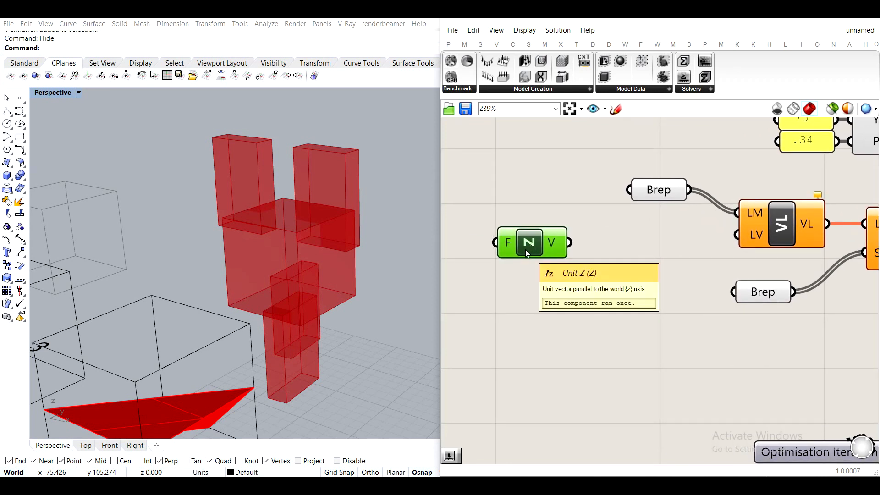
pyautogui.doubleClick(526, 284)
pyautogui.write('z')
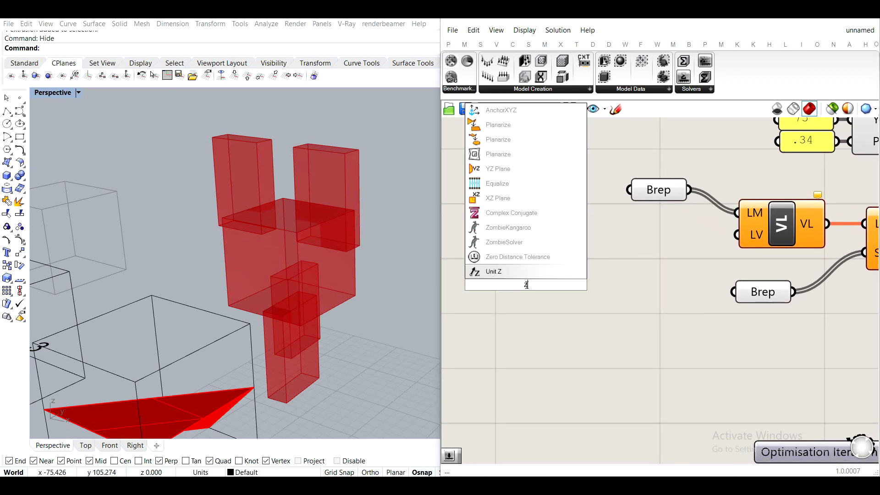
pyautogui.click(555, 297)
pyautogui.moveTo(531, 242); pyautogui.dragTo(512, 249)
pyautogui.click(600, 258)
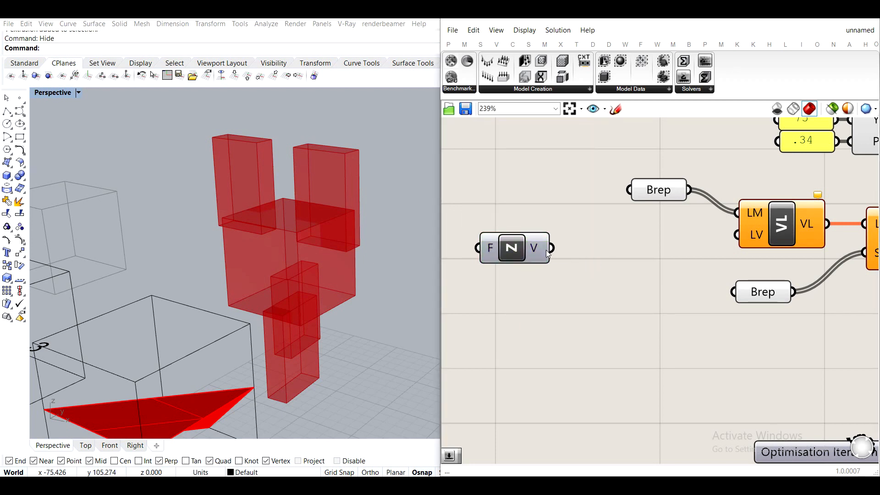
# Add a Negative component after Unit Z and connect Unit Z's V output to its x input
pyautogui.doubleClick(591, 265)
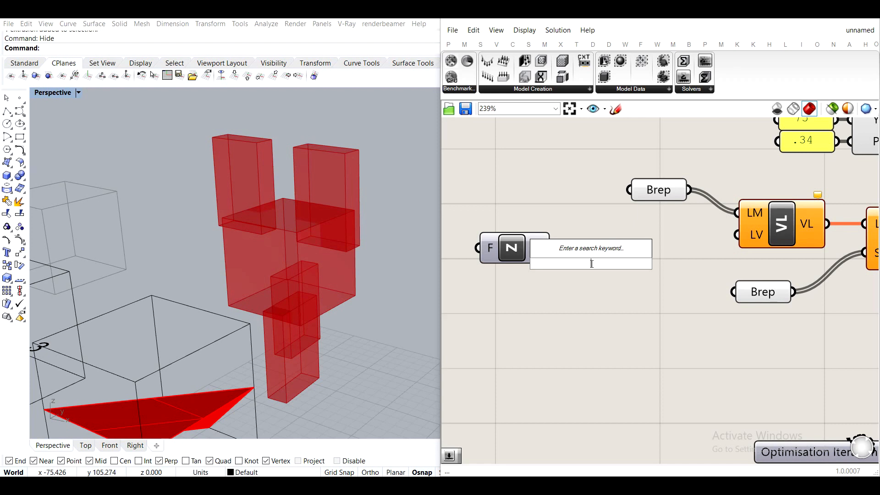
pyautogui.write('neg')
pyautogui.click(585, 251)
pyautogui.moveTo(552, 248); pyautogui.dragTo(602, 254)
pyautogui.click(686, 248)
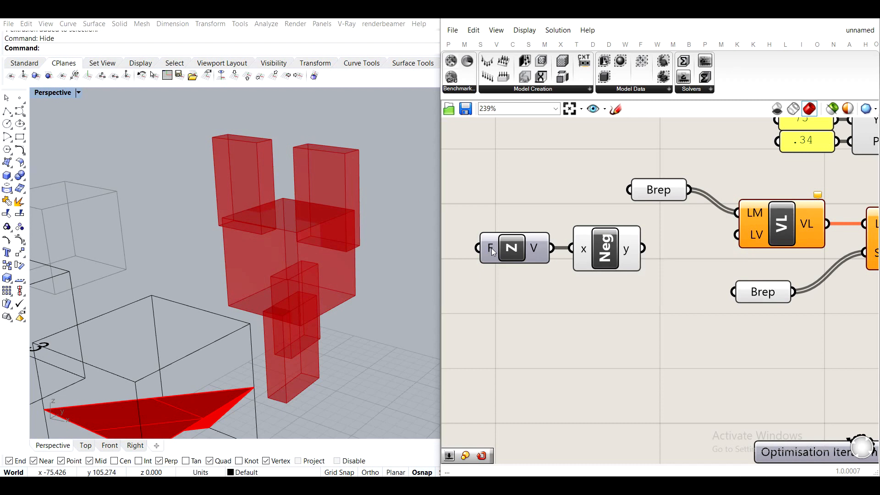
# Connect the Negative component's y output to the Volume Load's LV input and move Unit Z and Negative closer to it
pyautogui.moveTo(660, 196)
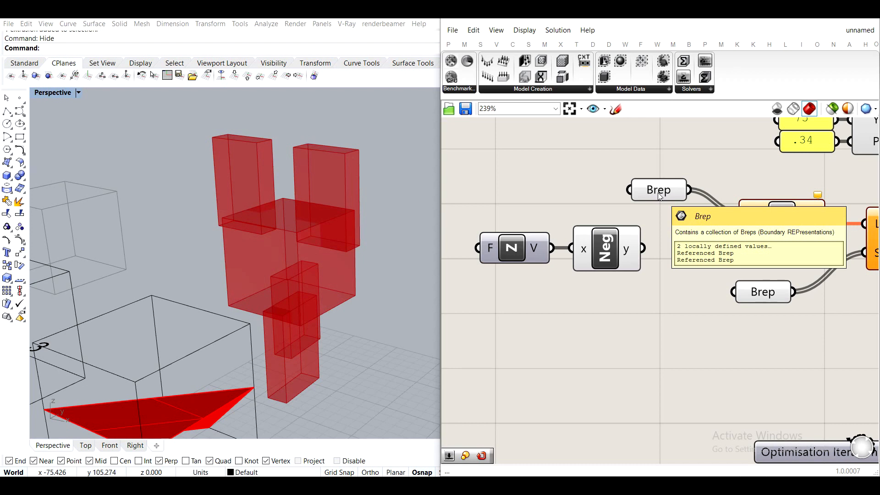
pyautogui.moveTo(647, 311); pyautogui.dragTo(542, 225)
pyautogui.click(718, 184)
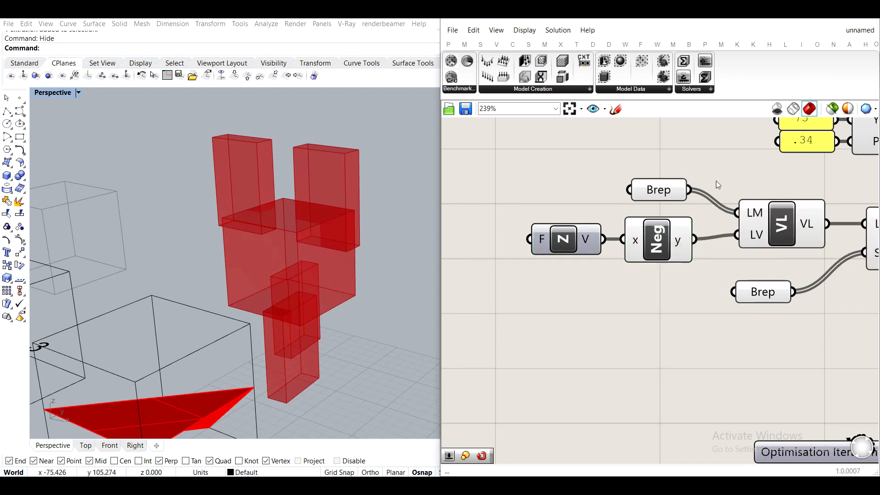
# Examine which Rhino blocks the load component group and the support Brep parameter refer to
pyautogui.scroll(-2, 750, 202)
pyautogui.moveTo(865, 268); pyautogui.dragTo(665, 269, button='right')
pyautogui.scroll(-2, 665, 270)
pyautogui.scroll(2, 730, 258)
pyautogui.moveTo(524, 257); pyautogui.dragTo(631, 267, button='right')
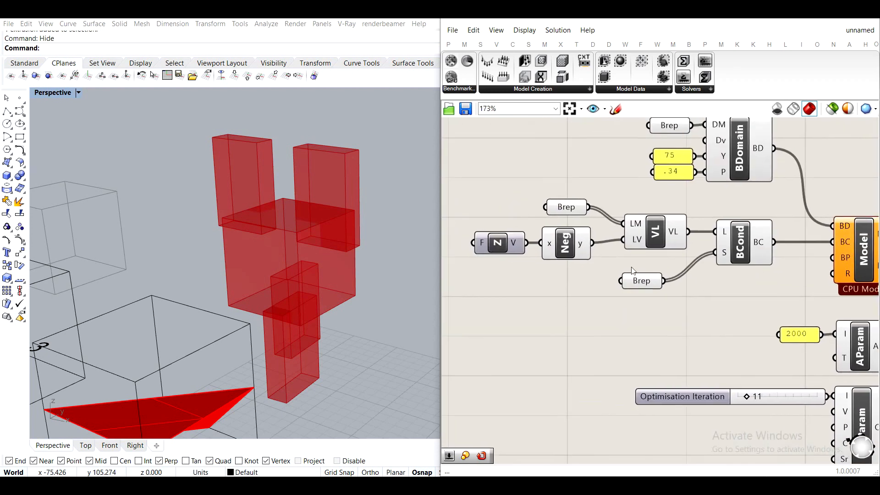
pyautogui.scroll(2, 566, 198)
pyautogui.moveTo(692, 282); pyautogui.dragTo(462, 184)
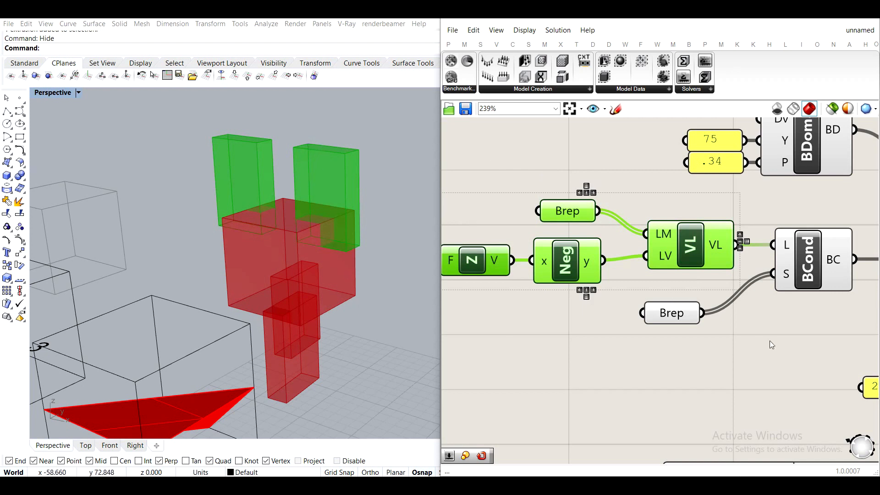
pyautogui.moveTo(663, 335); pyautogui.dragTo(606, 299, button='right')
pyautogui.click(607, 285)
pyautogui.moveTo(376, 316); pyautogui.dragTo(331, 279, button='right')
pyautogui.scroll(3, 331, 279)
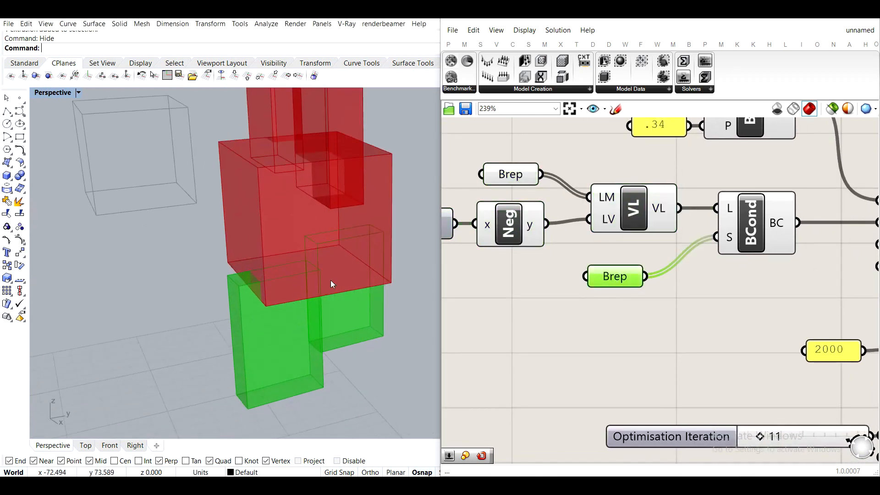
pyautogui.scroll(2, 331, 280)
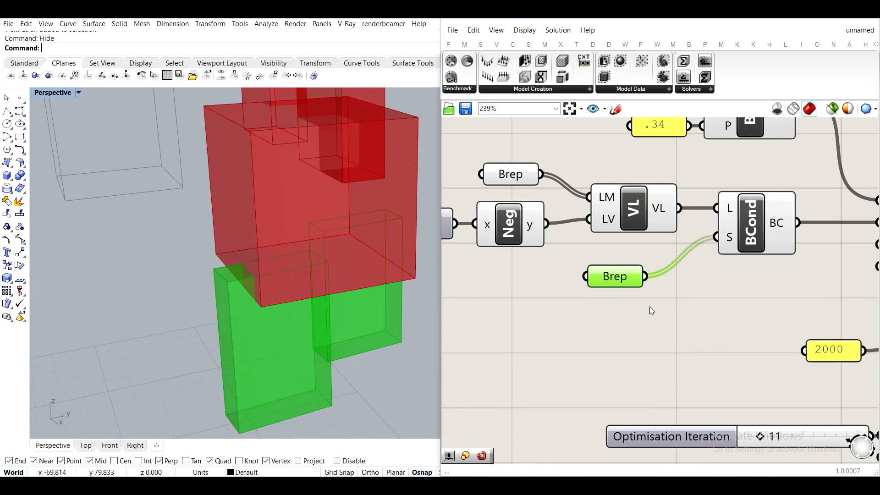
pyautogui.scroll(-4, 705, 310)
pyautogui.click(705, 310)
# Read the Model component's warning and check the description of its Model Resolution (R) input
pyautogui.scroll(5, 259, 212)
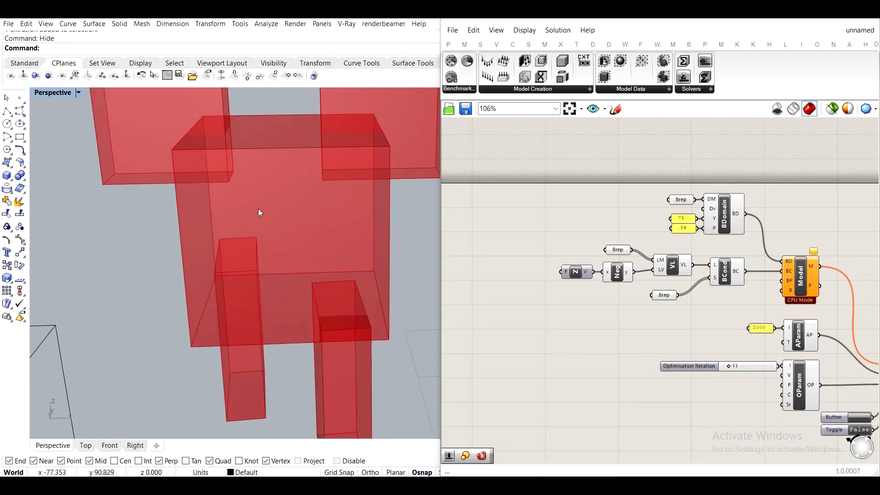
pyautogui.moveTo(367, 174); pyautogui.dragTo(316, 211, button='right')
pyautogui.scroll(3, 698, 254)
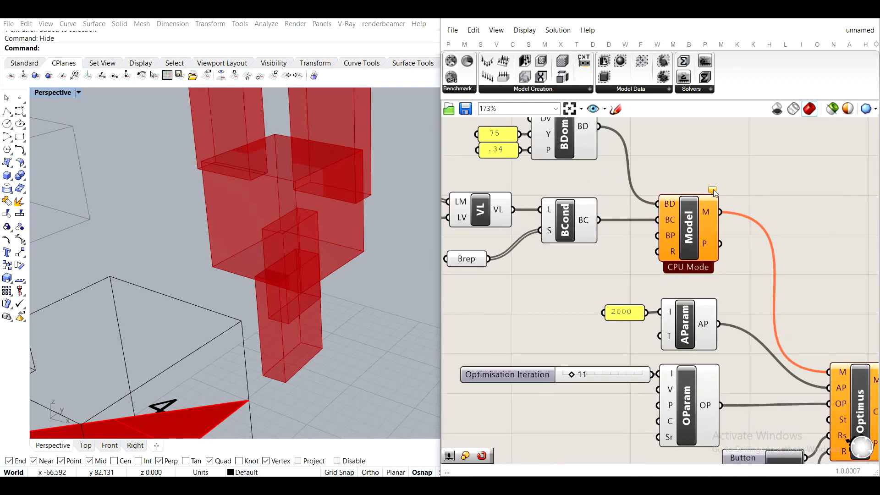
pyautogui.click(713, 194)
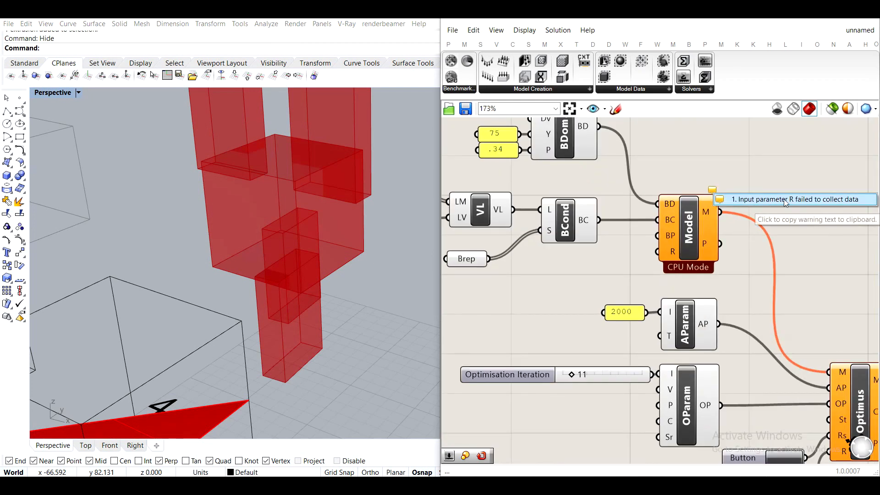
pyautogui.scroll(2, 714, 207)
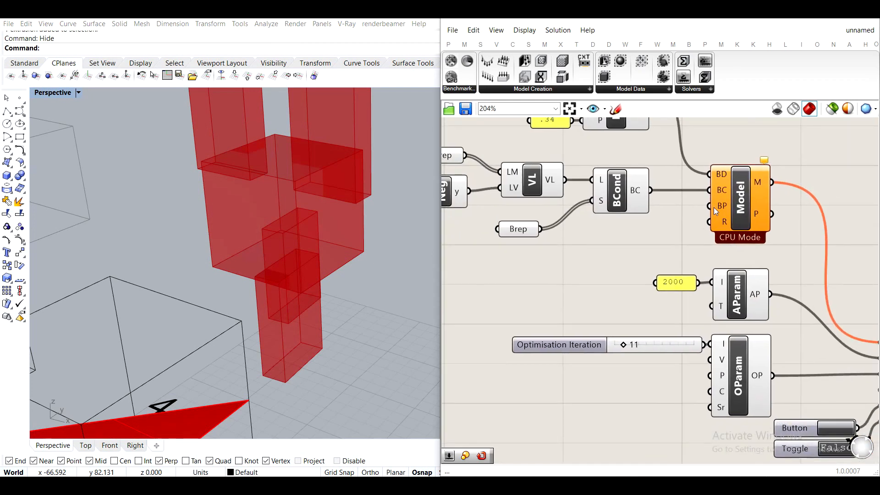
pyautogui.moveTo(726, 207)
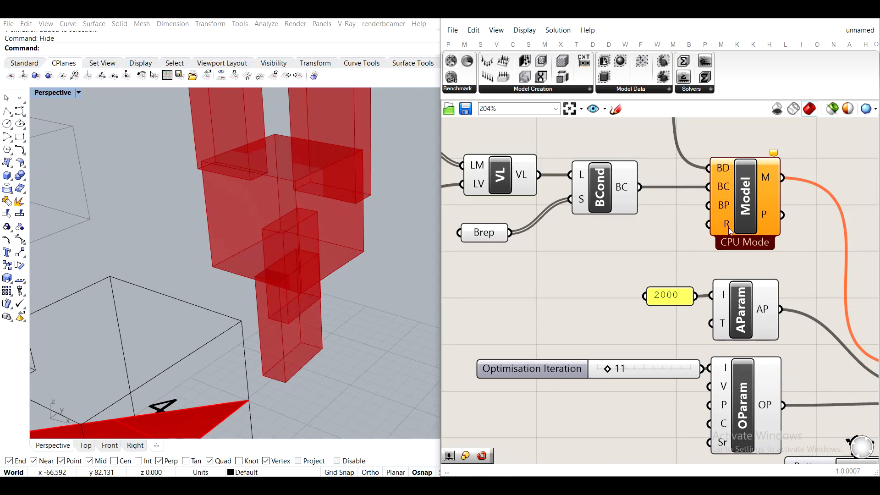
pyautogui.moveTo(726, 231)
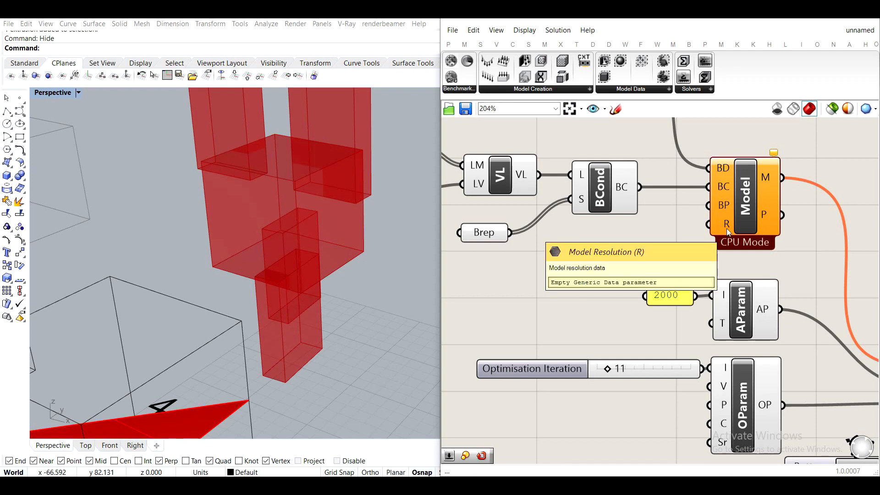
# Add a Resolution component, connect its Res output to Model's R input, and arrange it below the support Brep parameter
pyautogui.click(541, 90)
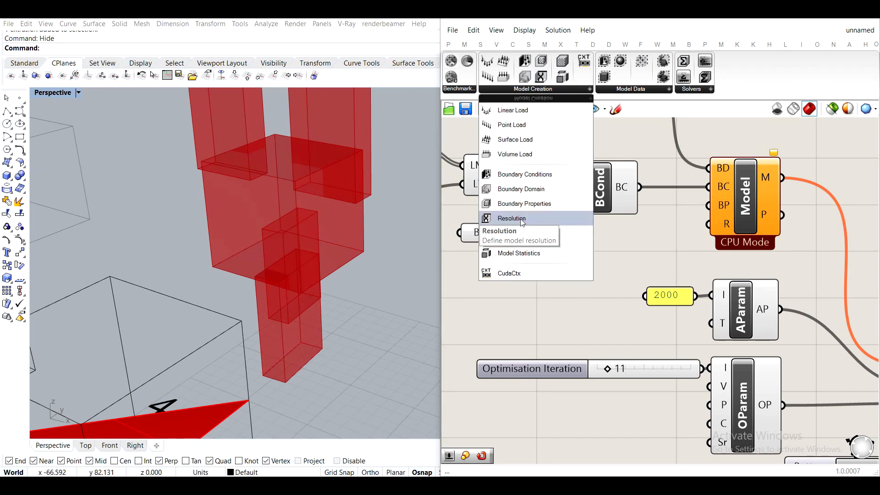
pyautogui.moveTo(522, 223); pyautogui.dragTo(715, 228)
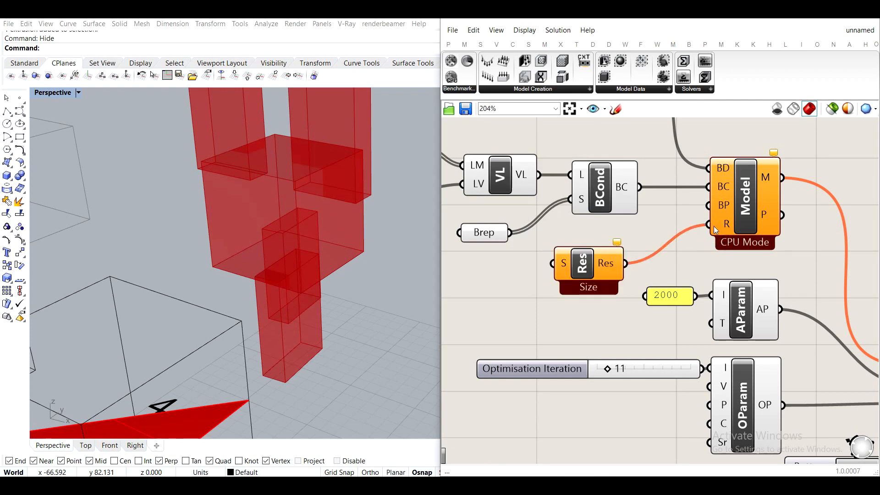
pyautogui.moveTo(485, 236); pyautogui.dragTo(516, 215)
pyautogui.moveTo(610, 269); pyautogui.dragTo(633, 251)
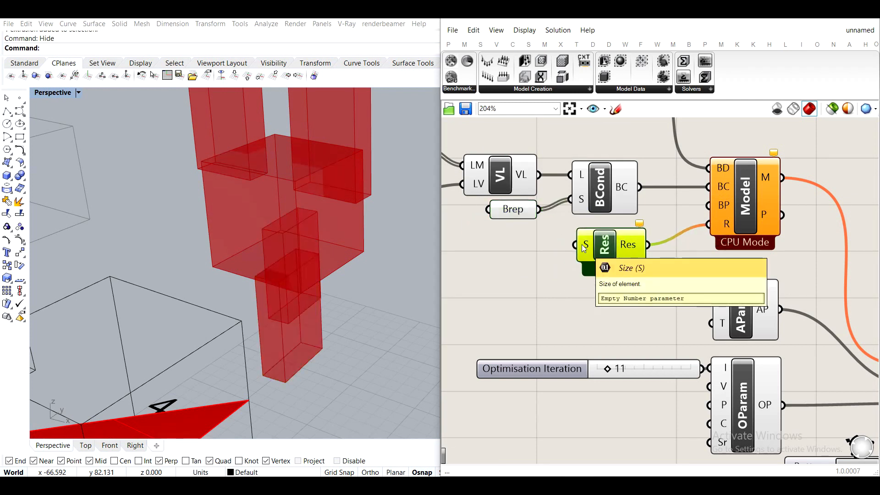
# Add a panel with the value 1 and connect it to the Resolution component's Size (S) input
pyautogui.moveTo(295, 241); pyautogui.dragTo(230, 315, button='right')
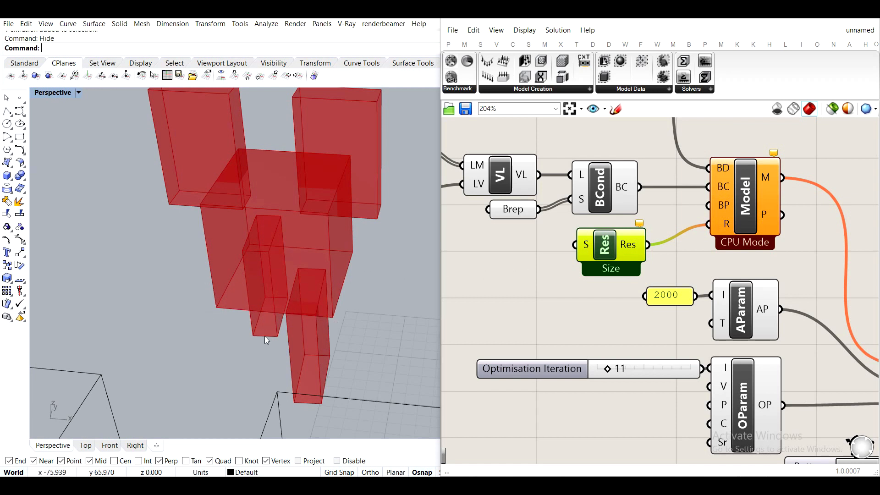
pyautogui.moveTo(506, 261); pyautogui.dragTo(554, 248, button='right')
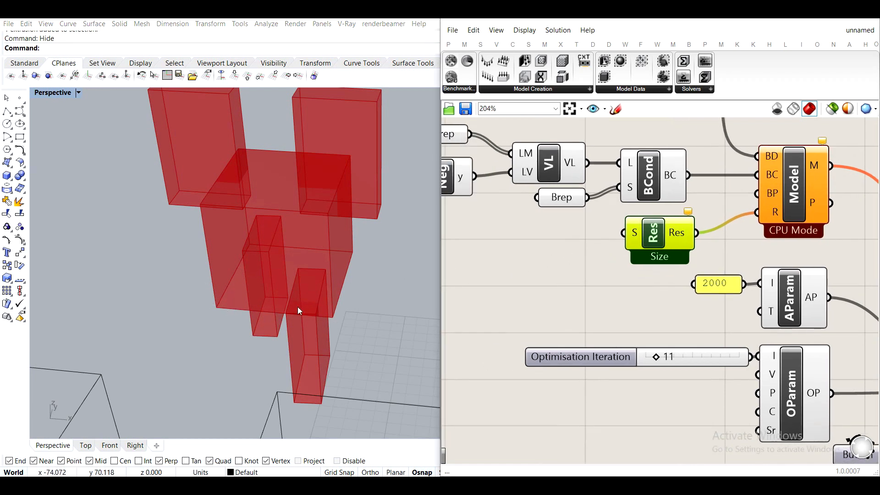
pyautogui.moveTo(298, 307); pyautogui.dragTo(195, 266, button='right')
pyautogui.scroll(5, 282, 276)
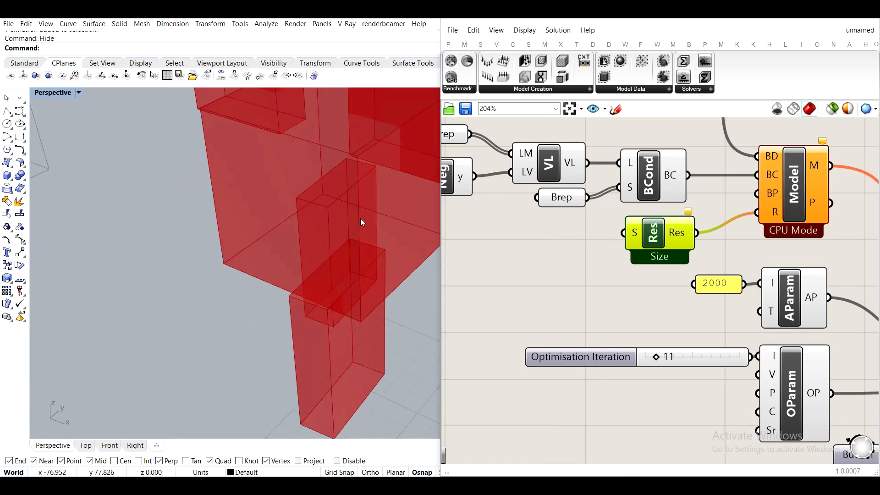
pyautogui.scroll(-3, 361, 218)
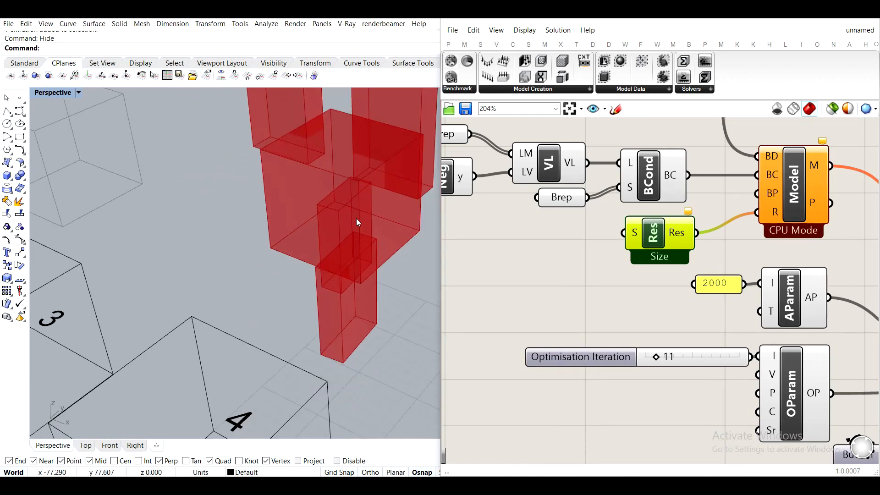
pyautogui.scroll(4, 326, 253)
pyautogui.doubleClick(552, 266)
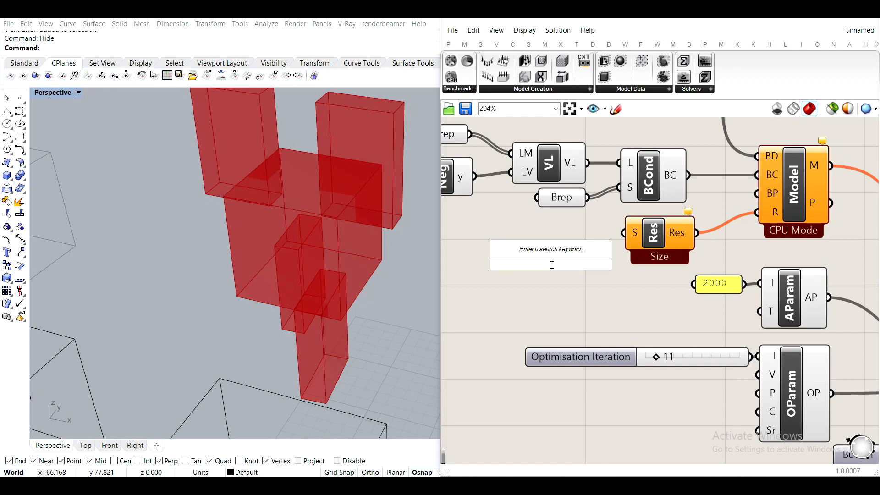
pyautogui.write('//1')
pyautogui.press('Return')
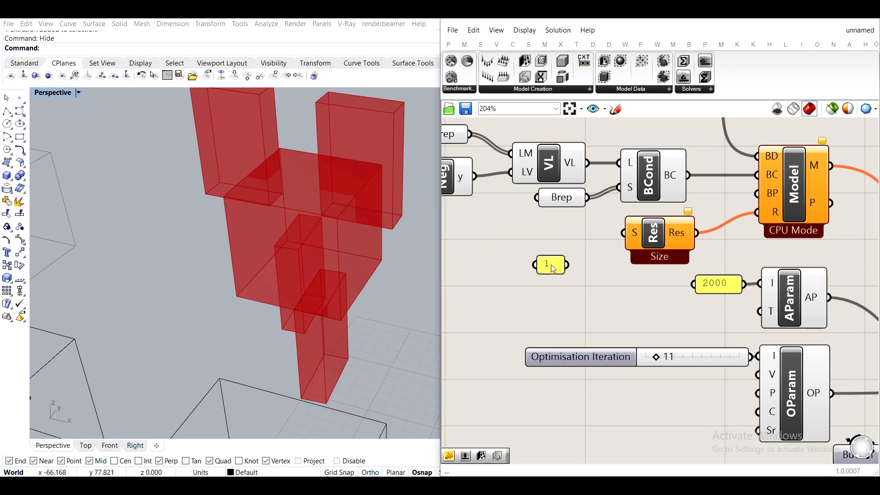
pyautogui.scroll(3, 578, 262)
pyautogui.moveTo(555, 266); pyautogui.dragTo(632, 234)
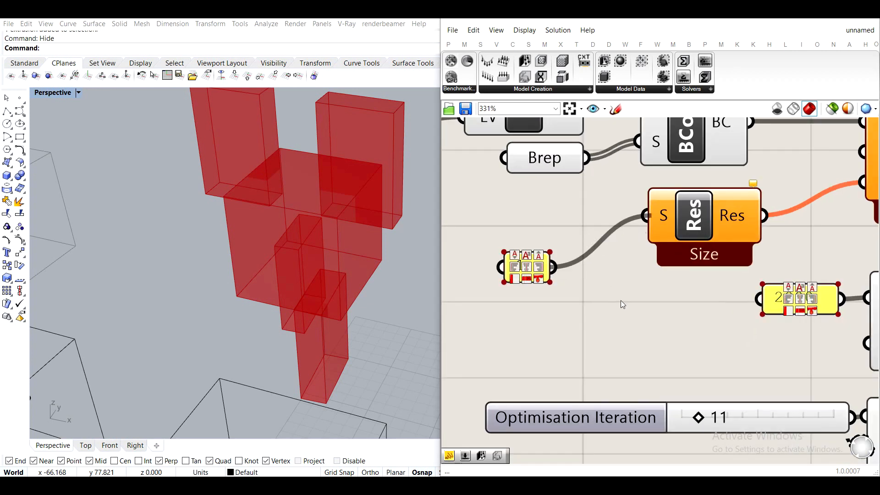
# Check the load arrows on the blocks in Rhino and move the size panel right beside the Resolution component
pyautogui.scroll(-2, 621, 300)
pyautogui.scroll(3, 365, 279)
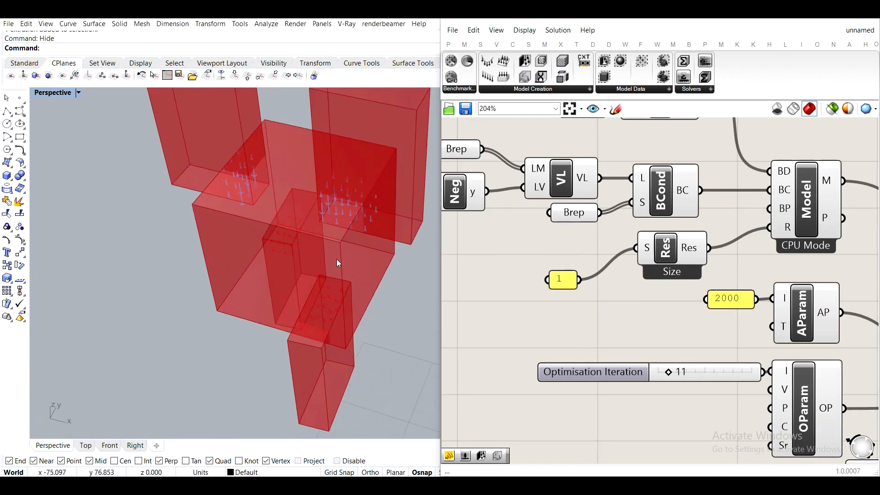
pyautogui.scroll(1, 555, 264)
pyautogui.moveTo(571, 290); pyautogui.dragTo(623, 240)
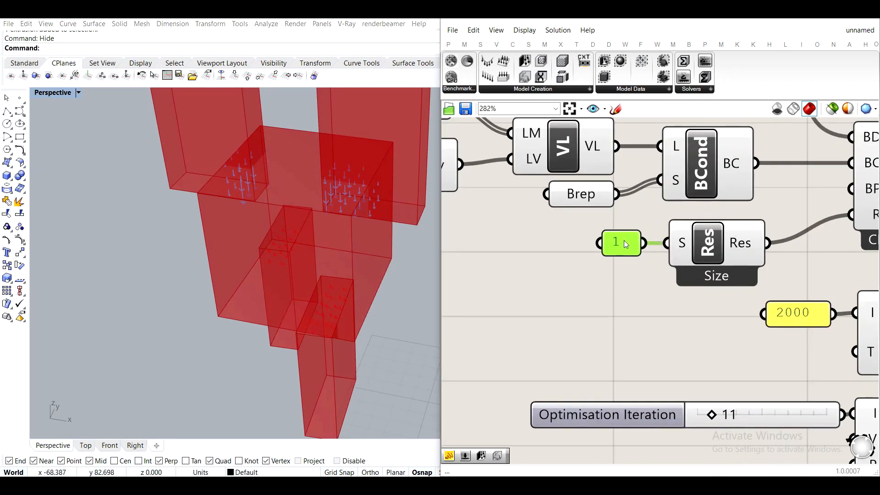
# Examine in Rhino how the load and support blocks and the load arrows overlap the central domain block
pyautogui.click(607, 304)
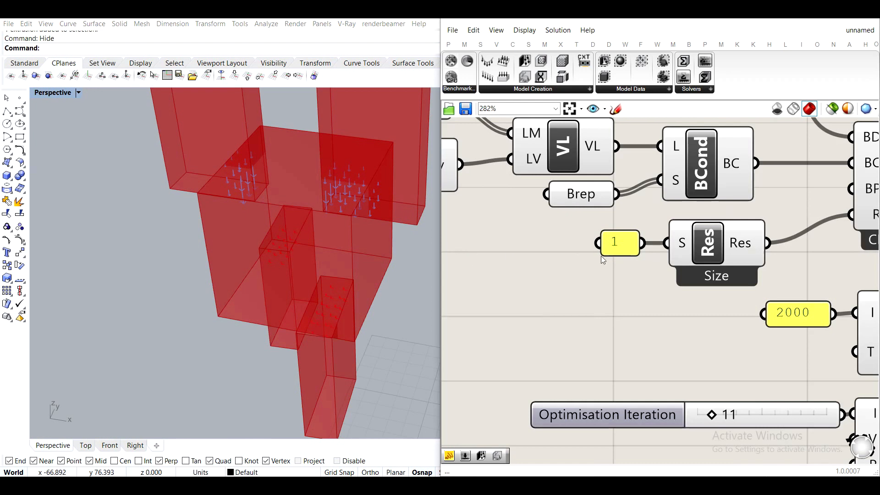
pyautogui.scroll(-4, 367, 301)
pyautogui.scroll(2, 355, 265)
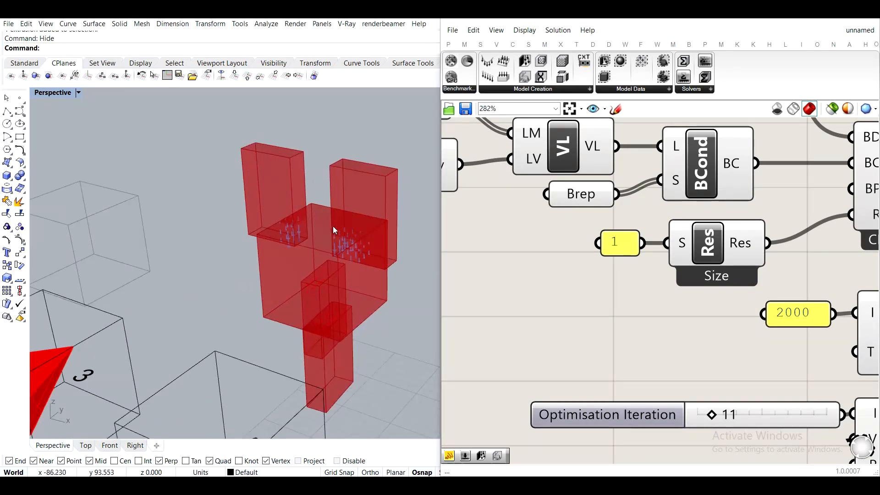
pyautogui.scroll(4, 333, 227)
pyautogui.moveTo(268, 227)
pyautogui.mouseDown(button='right')
pyautogui.moveTo(360, 252)
pyautogui.moveTo(303, 226)
pyautogui.moveTo(266, 220)
pyautogui.moveTo(261, 232)
pyautogui.mouseUp(button='right')
pyautogui.scroll(4, 287, 350)
pyautogui.keyDown('shift'); pyautogui.moveTo(304, 340); pyautogui.dragTo(298, 311, button='right'); pyautogui.keyUp('shift')
pyautogui.scroll(6, 269, 282)
pyautogui.scroll(-4, 269, 281)
pyautogui.moveTo(269, 281); pyautogui.dragTo(429, 273, button='right')
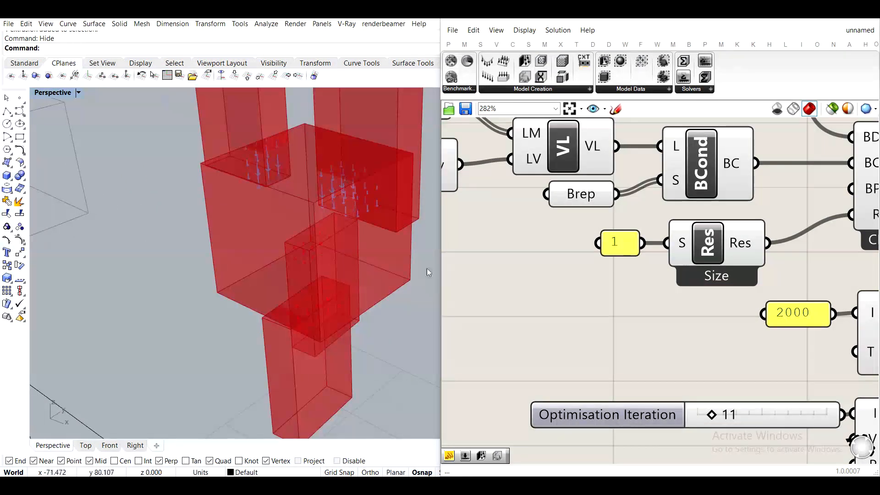
pyautogui.moveTo(569, 241); pyautogui.dragTo(661, 283, button='right')
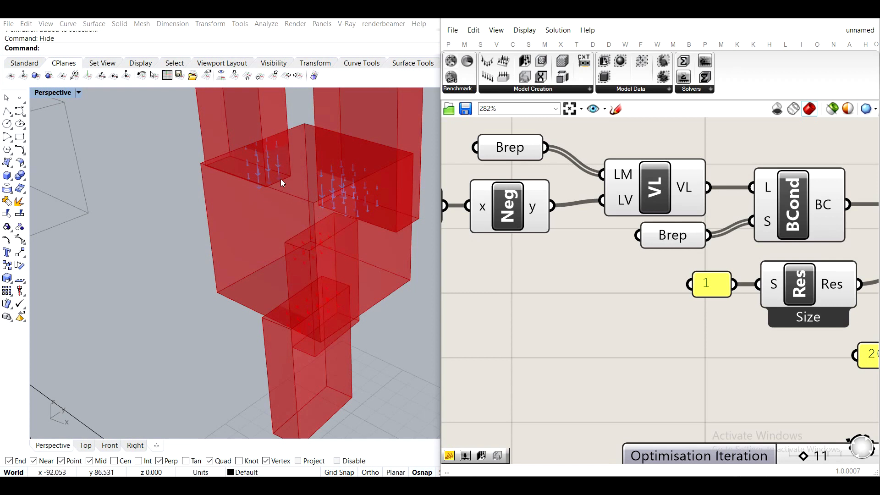
pyautogui.moveTo(310, 284); pyautogui.dragTo(350, 266, button='right')
pyautogui.scroll(-5, 300, 281)
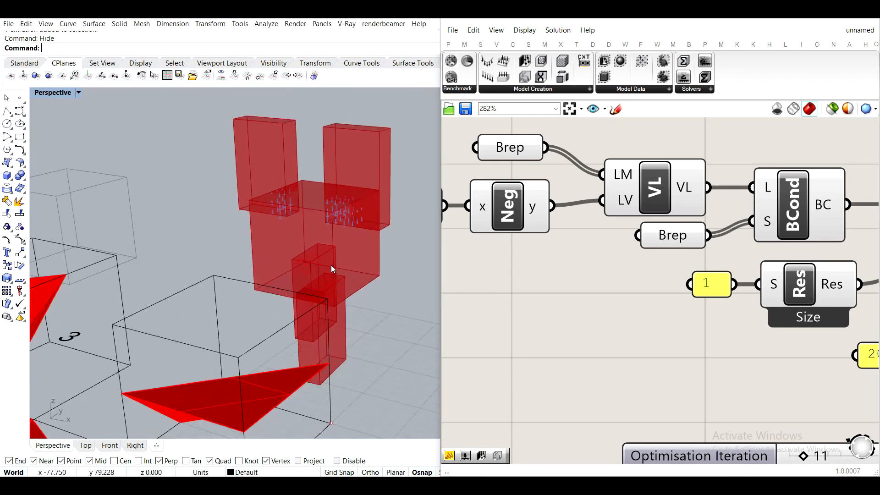
pyautogui.scroll(-5, 617, 264)
# Turn off the preview of all the model and parameter components upstream of Optimus
pyautogui.moveTo(729, 362); pyautogui.dragTo(671, 284, button='right')
pyautogui.moveTo(669, 390); pyautogui.dragTo(452, 147)
pyautogui.middleClick(513, 161)
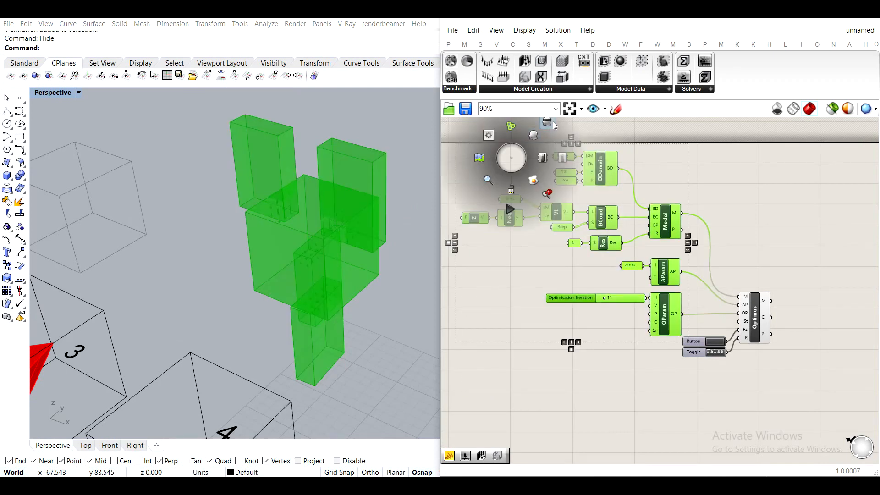
pyautogui.click(747, 183)
pyautogui.moveTo(672, 311); pyautogui.dragTo(607, 287, button='right')
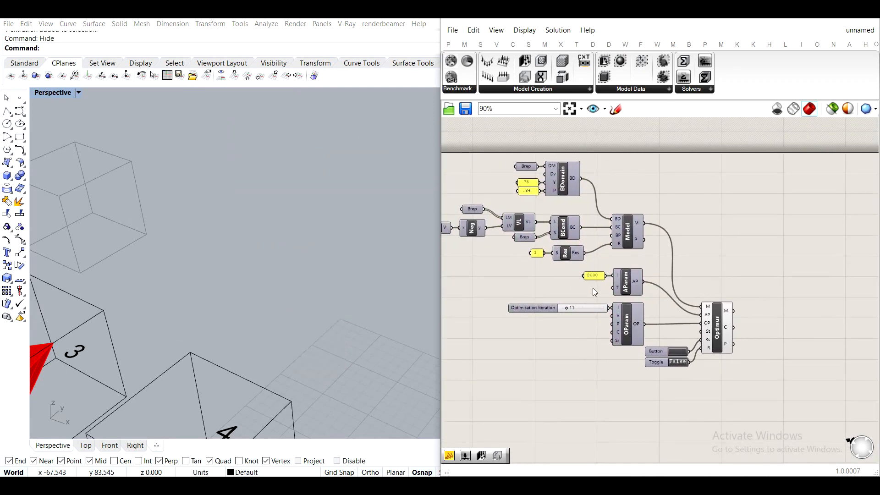
# Turn on the preview of the Brep parameter that feeds BDomain's DM input and view the block in Rhino
pyautogui.scroll(3, 514, 171)
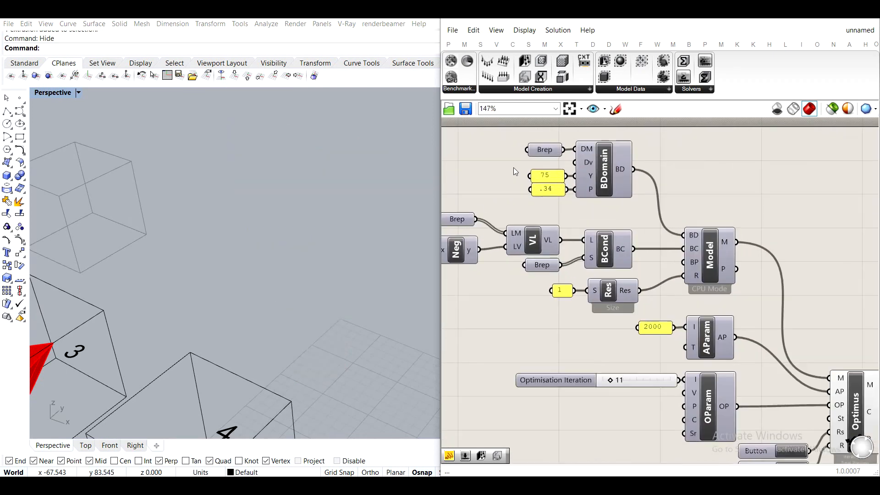
pyautogui.middleClick(543, 150)
pyautogui.click(544, 150)
pyautogui.click(710, 176)
pyautogui.moveTo(277, 298); pyautogui.dragTo(325, 300, button='right')
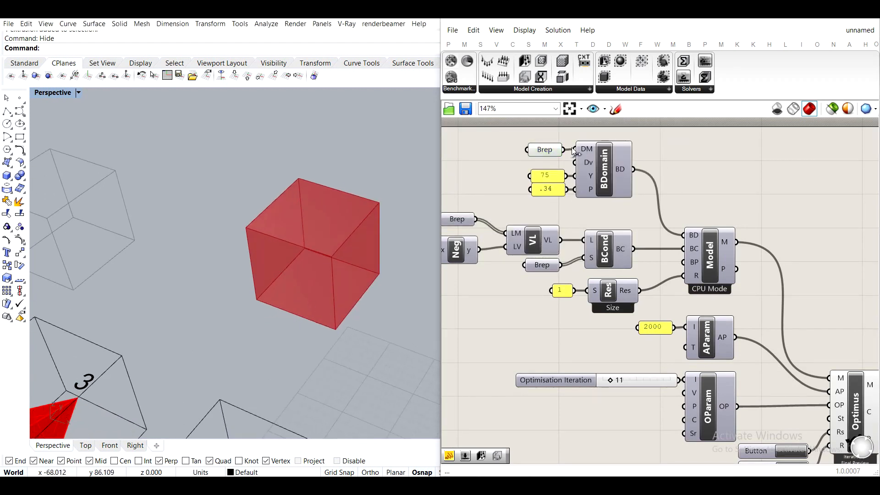
# Turn off the preview of the Brep parameter feeding BDomain's DM input
pyautogui.click(546, 150)
pyautogui.middleClick(548, 149)
pyautogui.moveTo(713, 145); pyautogui.dragTo(710, 200, button='right')
pyautogui.middleClick(696, 216)
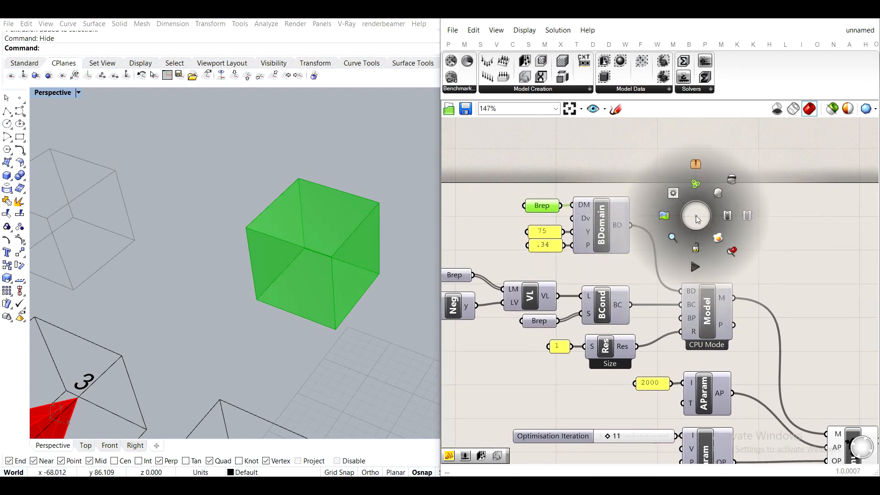
pyautogui.click(732, 179)
# Turn on the previews of the support Brep and the load Brep parameters and view the four blocks in Rhino
pyautogui.moveTo(544, 300); pyautogui.dragTo(591, 256, button='right')
pyautogui.middleClick(587, 277)
pyautogui.click(569, 213)
pyautogui.middleClick(496, 231)
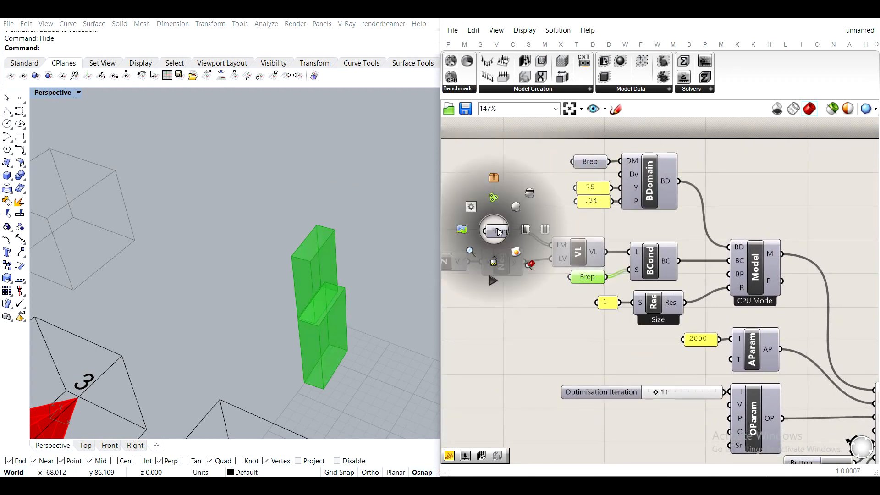
pyautogui.click(512, 213)
pyautogui.click(501, 230)
pyautogui.middleClick(501, 231)
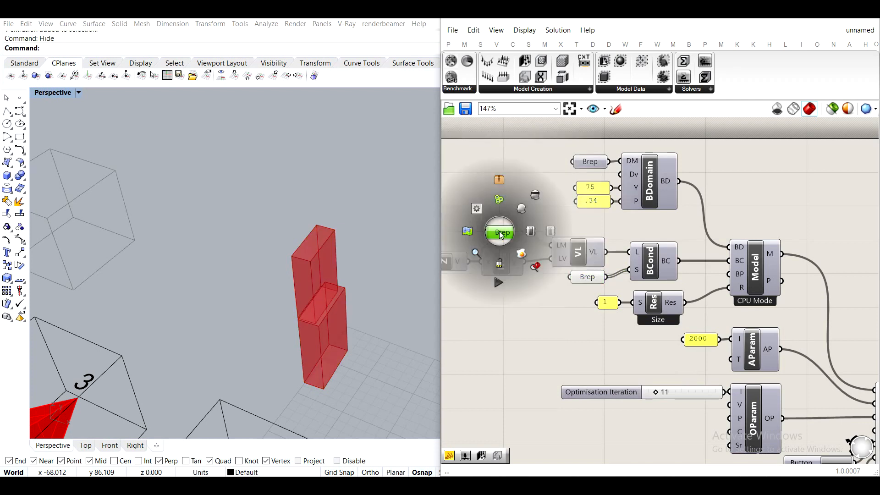
pyautogui.click(520, 211)
pyautogui.moveTo(275, 268); pyautogui.dragTo(343, 290, button='right')
pyautogui.scroll(4, 348, 298)
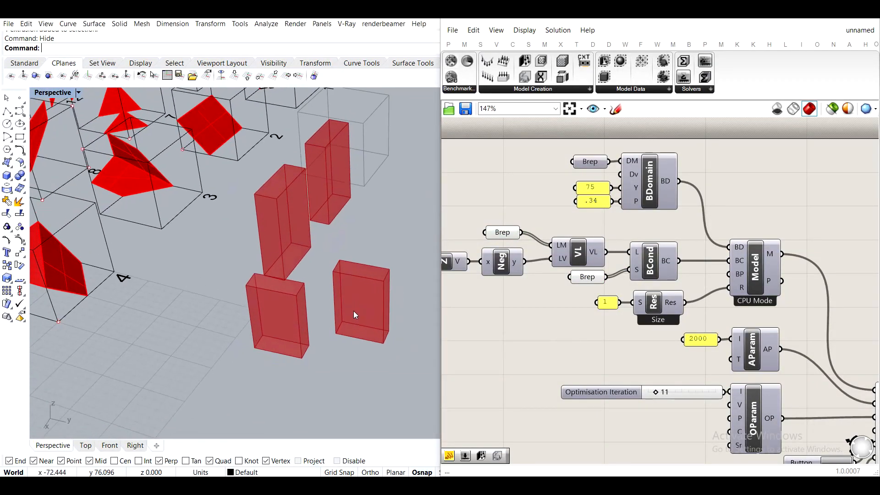
pyautogui.scroll(-3, 744, 321)
pyautogui.scroll(4, 687, 313)
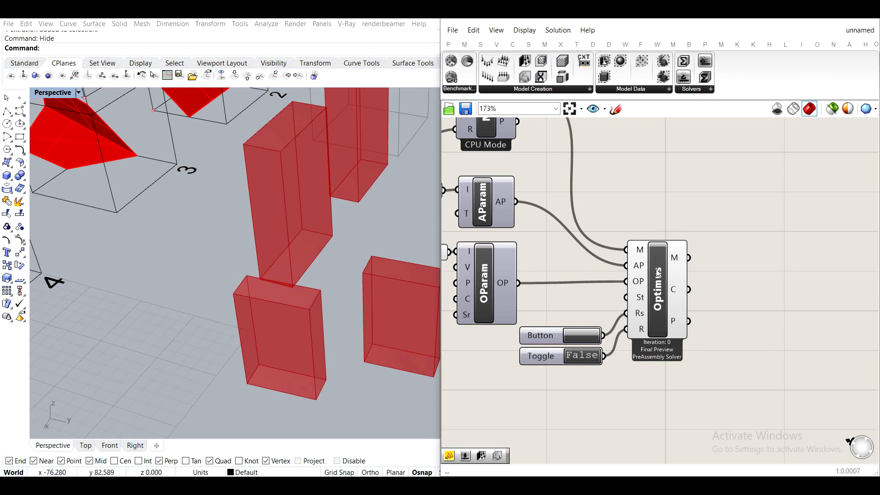
# Connect a panel to Optimus's Model (M) output to read its data and delete the panel again
pyautogui.moveTo(677, 262)
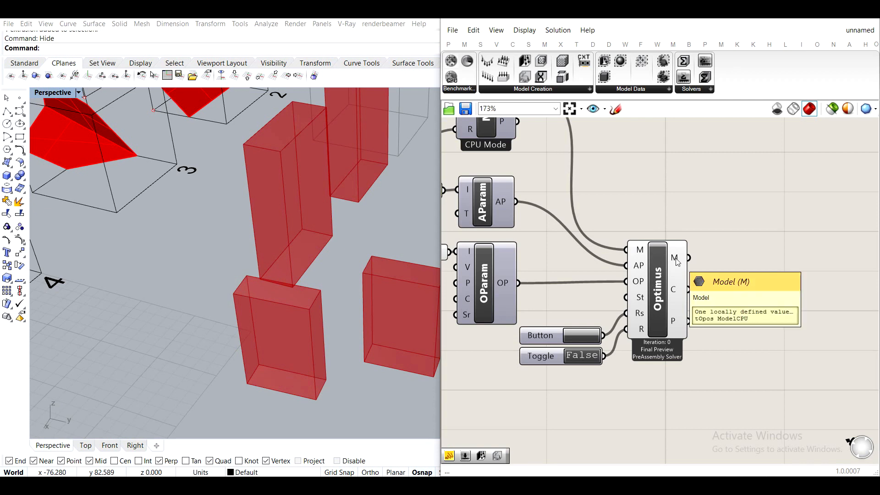
pyautogui.click(449, 44)
pyautogui.click(777, 254)
pyautogui.moveTo(689, 258); pyautogui.dragTo(712, 254)
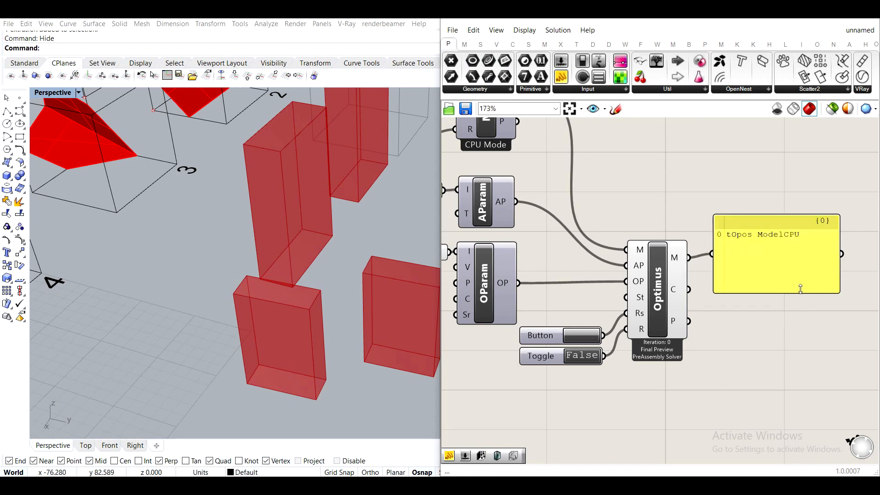
pyautogui.moveTo(799, 288); pyautogui.dragTo(722, 241, button='right')
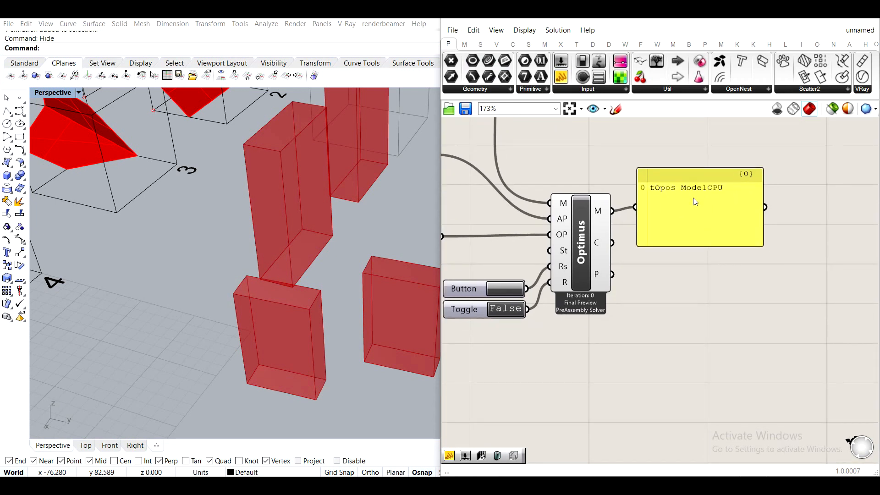
pyautogui.click(693, 198)
pyautogui.press('Delete')
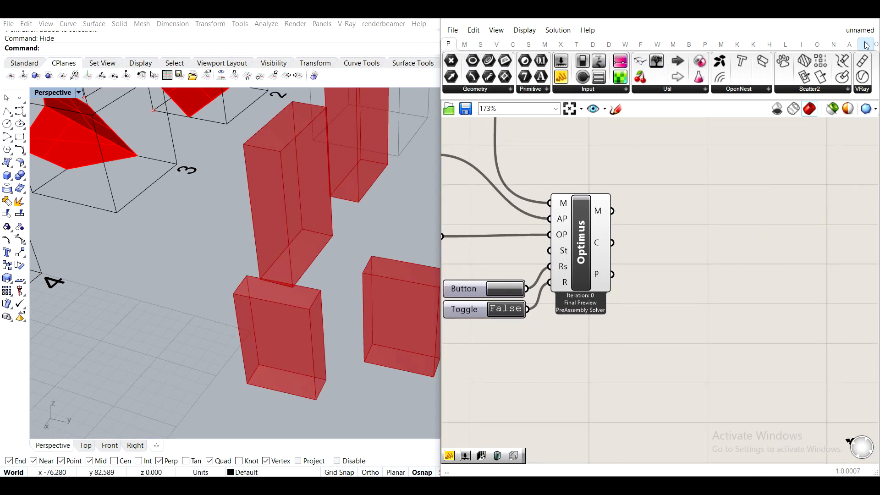
# Add an Iso Mesh component from tOpos and connect Optimus's M output to its M input
pyautogui.click(841, 14)
pyautogui.click(824, 41)
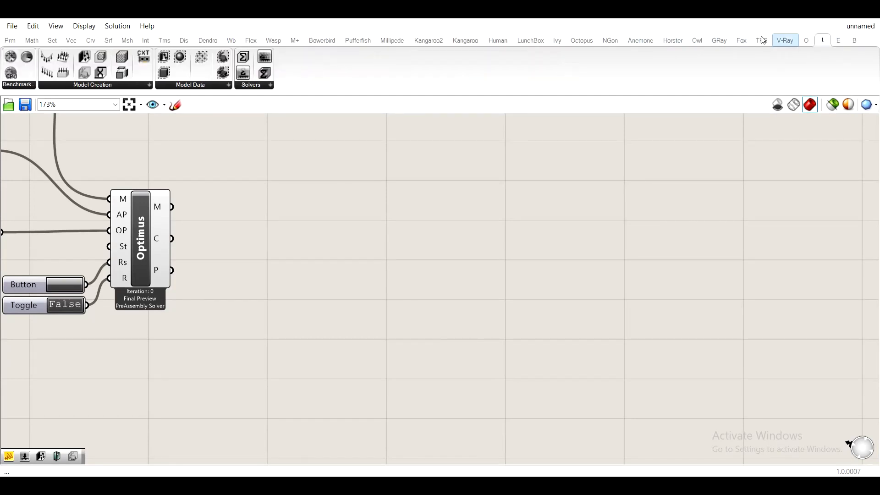
pyautogui.doubleClick(762, 12)
pyautogui.moveTo(606, 255); pyautogui.dragTo(684, 239, button='right')
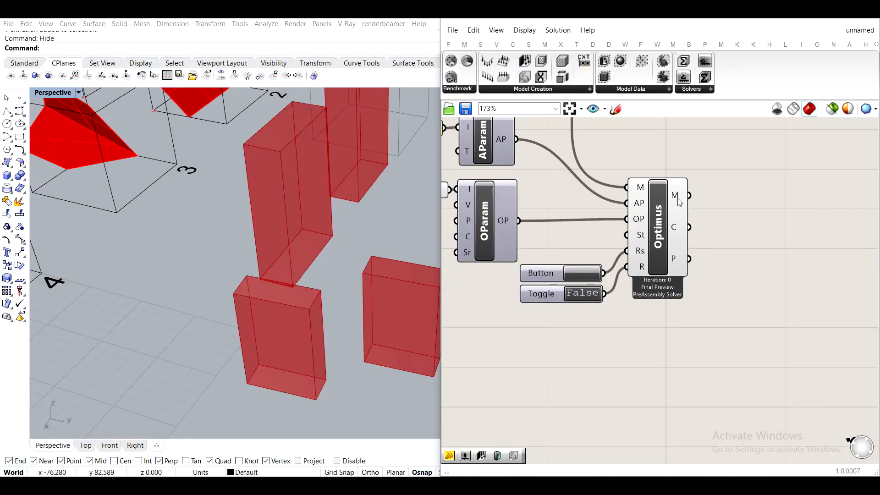
pyautogui.moveTo(800, 253); pyautogui.dragTo(781, 288, button='right')
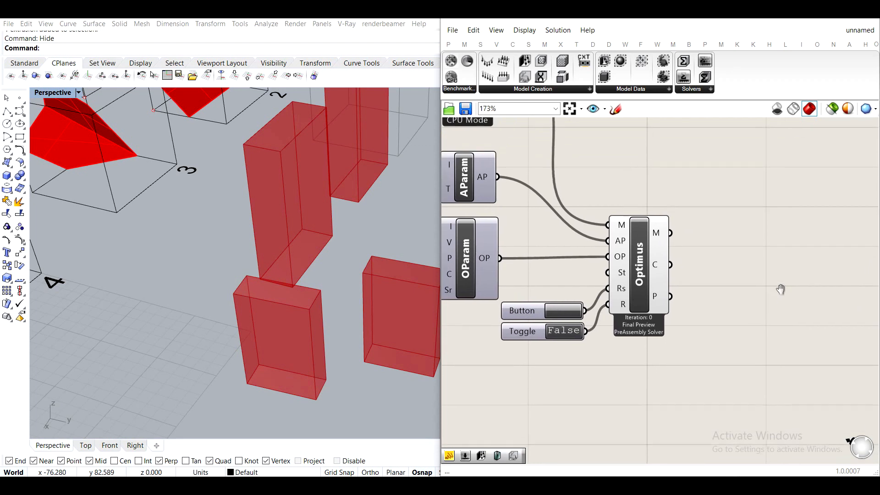
pyautogui.click(644, 90)
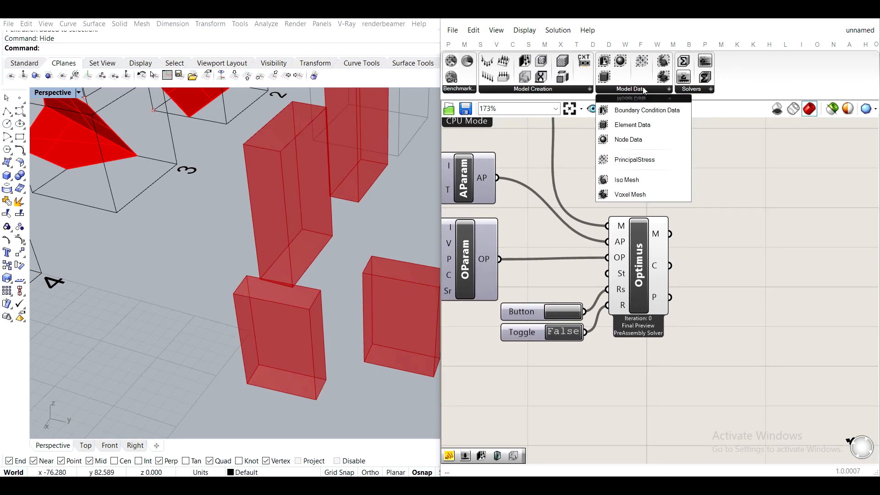
pyautogui.click(626, 180)
pyautogui.click(768, 226)
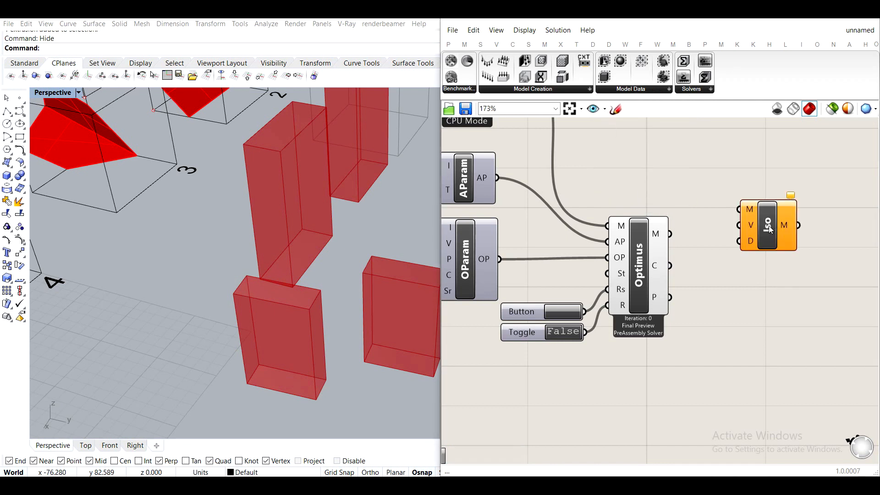
pyautogui.moveTo(772, 225); pyautogui.dragTo(781, 249)
pyautogui.moveTo(796, 302); pyautogui.dragTo(734, 261, button='right')
pyautogui.click(731, 258)
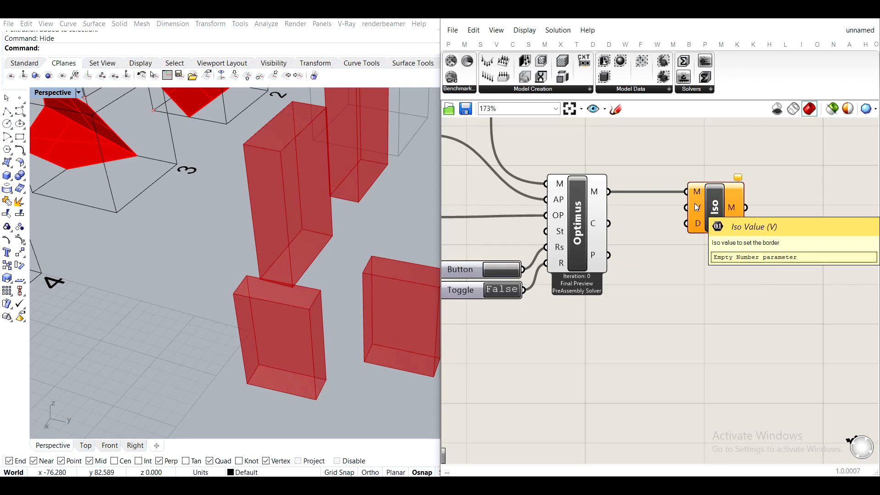
# Move the Iso component further from Optimus, add a 0.50 number slider and connect it to Iso's V input
pyautogui.moveTo(728, 207); pyautogui.dragTo(832, 209)
pyautogui.doubleClick(727, 265)
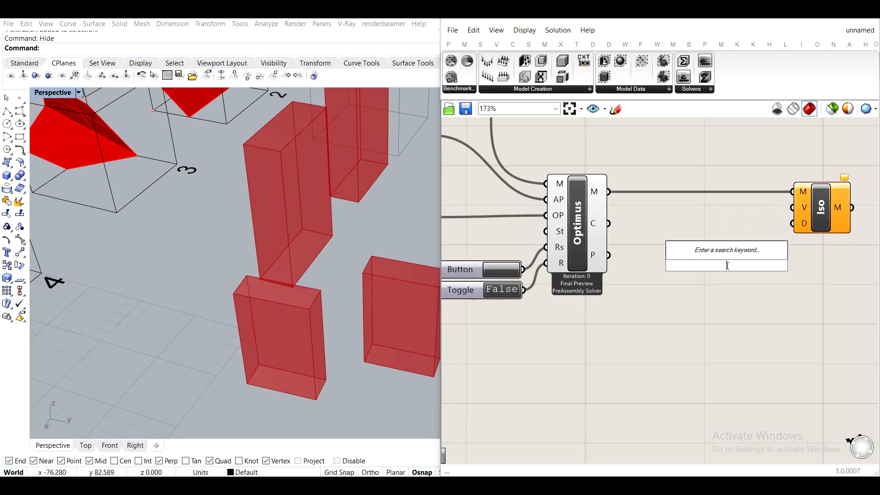
pyautogui.write('.5')
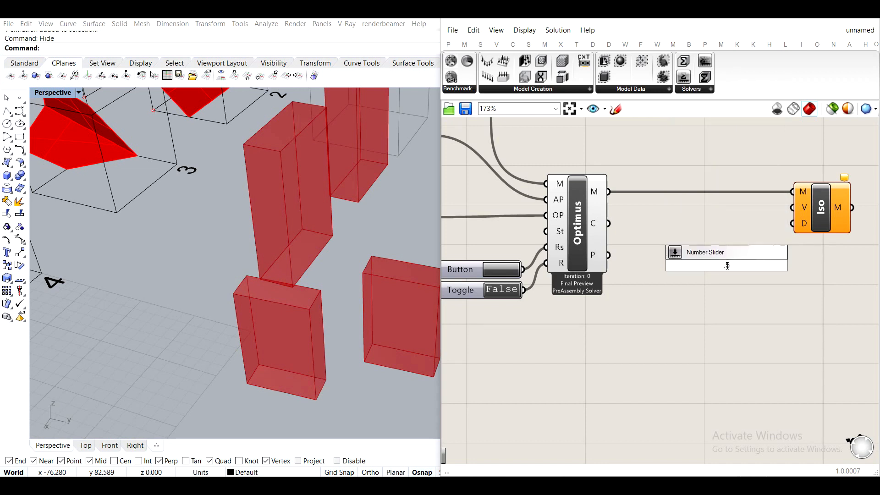
pyautogui.press('Return')
pyautogui.moveTo(792, 265); pyautogui.dragTo(793, 208)
pyautogui.moveTo(794, 275); pyautogui.dragTo(777, 275, button='right')
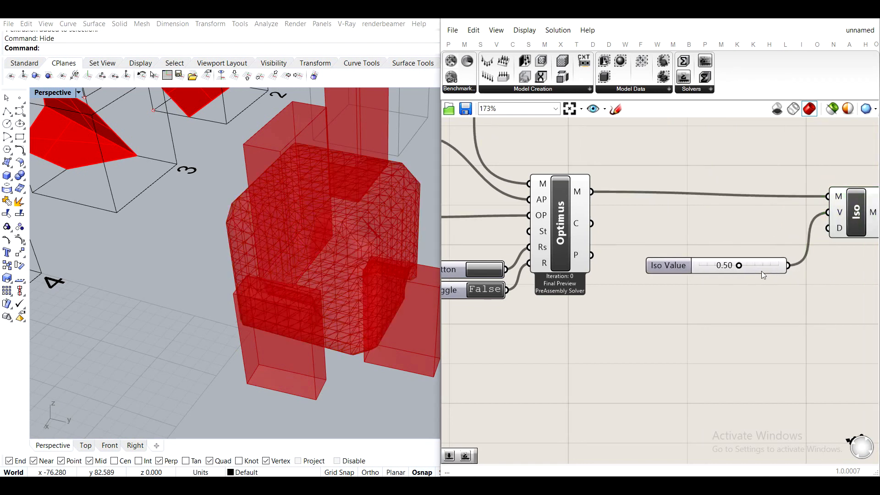
# Arrange the Iso Value slider directly beside the Iso component's V input
pyautogui.moveTo(763, 272); pyautogui.dragTo(786, 220)
pyautogui.click(797, 232)
pyautogui.moveTo(636, 248)
pyautogui.mouseDown(button='right')
pyautogui.moveTo(526, 237)
pyautogui.moveTo(641, 234)
pyautogui.mouseUp(button='right')
pyautogui.click(571, 201)
pyautogui.click(726, 261)
pyautogui.moveTo(758, 237); pyautogui.dragTo(637, 258, button='right')
# Add a Custom Preview component beside Iso and connect Iso's M output to its G input
pyautogui.moveTo(825, 260); pyautogui.dragTo(720, 257, button='right')
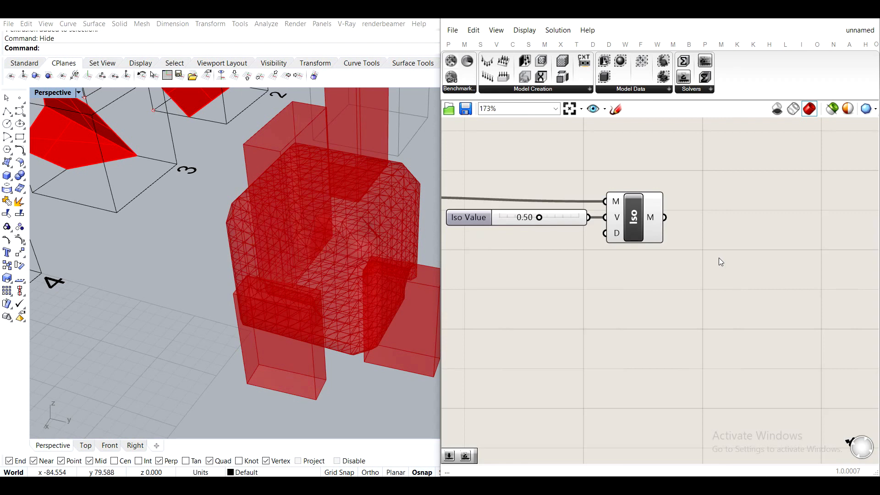
pyautogui.doubleClick(720, 258)
pyautogui.write('pr')
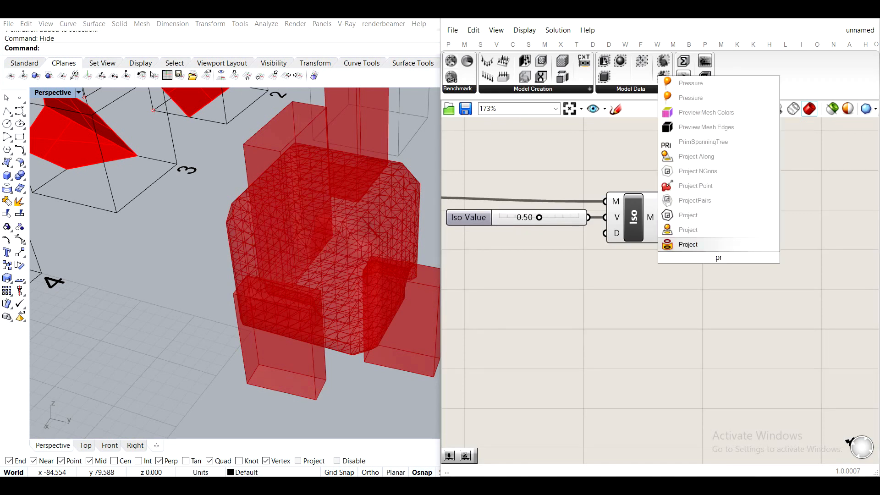
pyautogui.write('e')
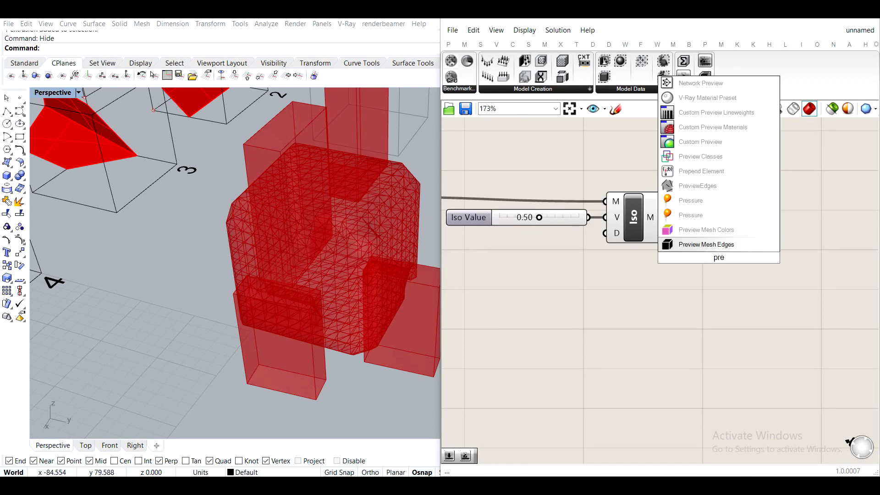
pyautogui.click(714, 143)
pyautogui.moveTo(664, 217); pyautogui.dragTo(745, 234)
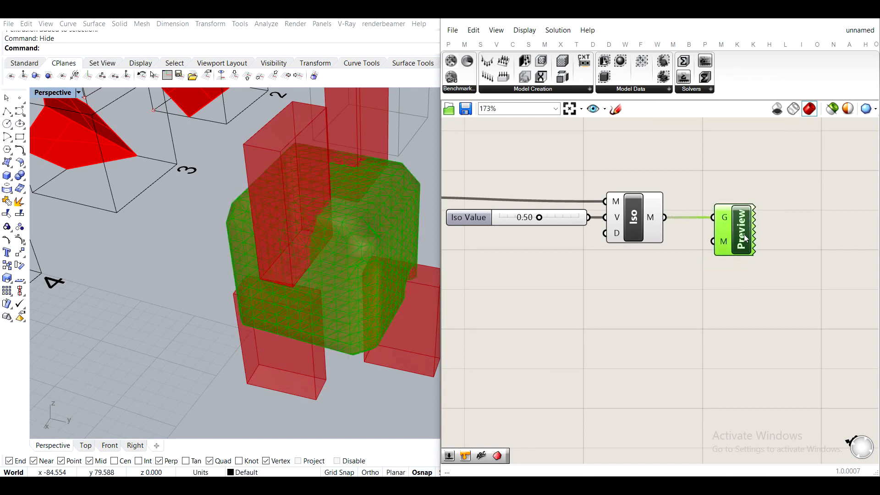
pyautogui.click(617, 327)
# Turn off the Iso component's own preview
pyautogui.moveTo(619, 331); pyautogui.dragTo(712, 317, button='right')
pyautogui.click(736, 204)
pyautogui.middleClick(736, 205)
pyautogui.click(772, 169)
pyautogui.click(798, 154)
# Set the Rhino Perspective viewport to Wireframe display mode and view the previewed mesh from another side
pyautogui.click(79, 93)
pyautogui.click(62, 120)
pyautogui.moveTo(305, 238); pyautogui.dragTo(281, 269, button='right')
pyautogui.scroll(-3, 757, 251)
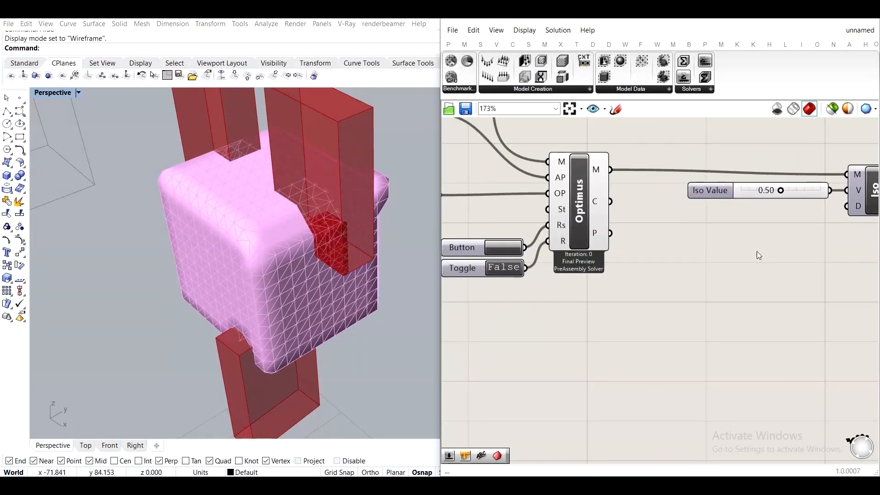
# Try an Iso Value of 0.87 on the slider feeding the Iso component
pyautogui.moveTo(774, 259); pyautogui.dragTo(688, 262, button='right')
pyautogui.moveTo(422, 255); pyautogui.dragTo(355, 165, button='right')
pyautogui.scroll(4, 687, 196)
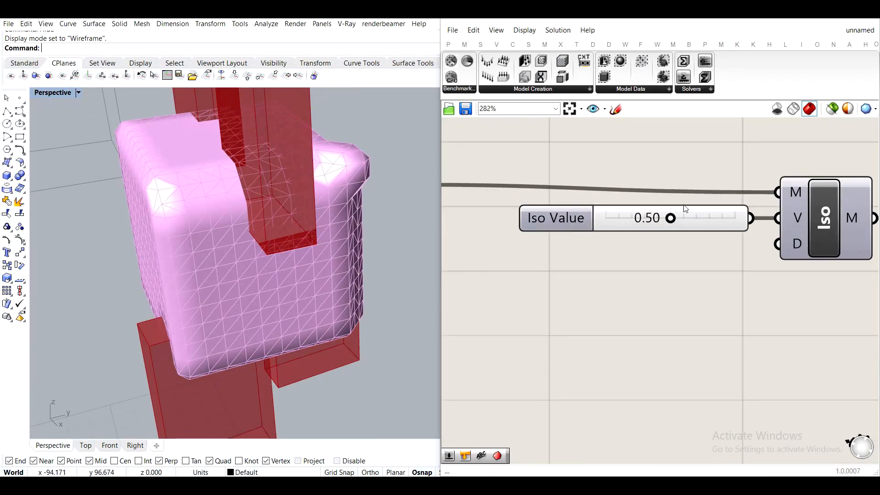
pyautogui.moveTo(672, 218); pyautogui.dragTo(713, 231)
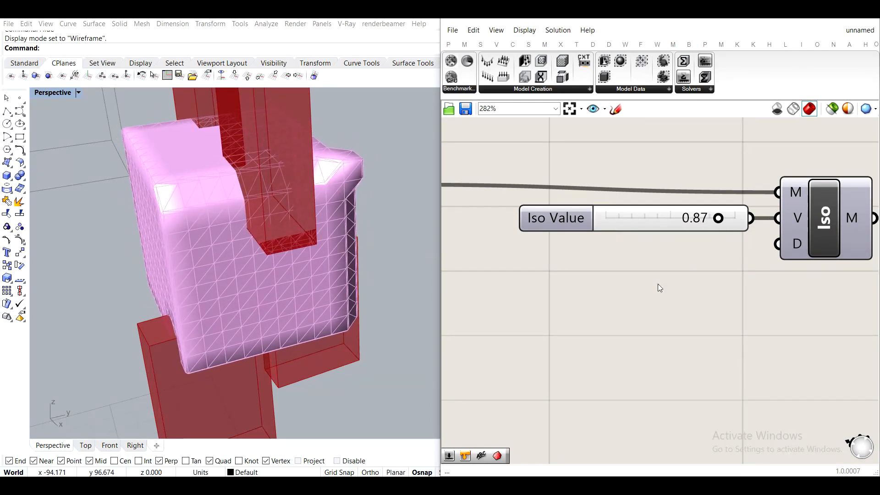
pyautogui.scroll(-2, 608, 276)
# Set the Iso Value slider feeding the Iso component to 0.50
pyautogui.moveTo(506, 306); pyautogui.dragTo(620, 273, button='right')
pyautogui.moveTo(810, 205); pyautogui.dragTo(756, 202)
pyautogui.doubleClick(742, 203)
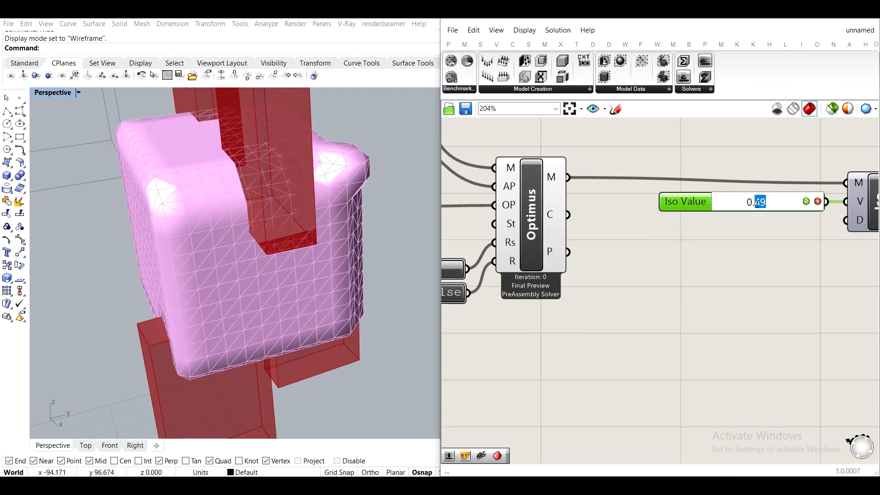
pyautogui.write('5')
pyautogui.press('Return')
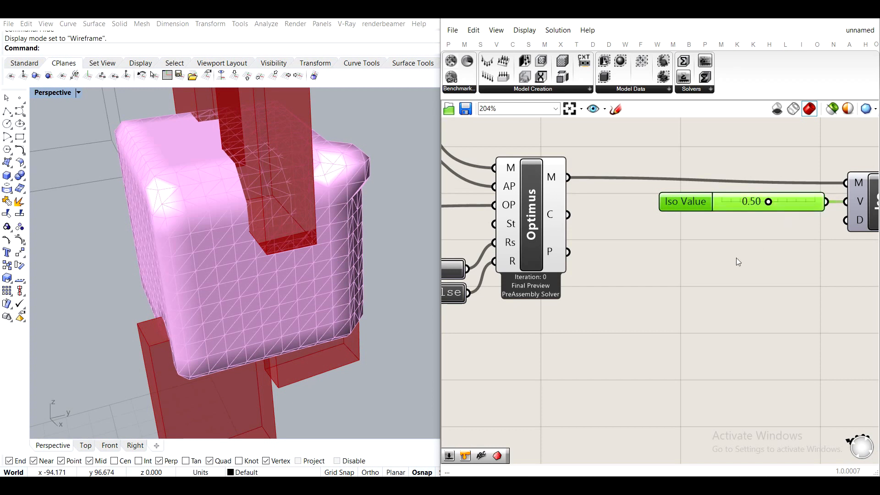
# Check OParam's Volume Fraction input and add a number slider with the value 0.1 beside it
pyautogui.scroll(-3, 650, 264)
pyautogui.moveTo(650, 264); pyautogui.dragTo(750, 231, button='right')
pyautogui.moveTo(612, 279); pyautogui.dragTo(584, 343, button='right')
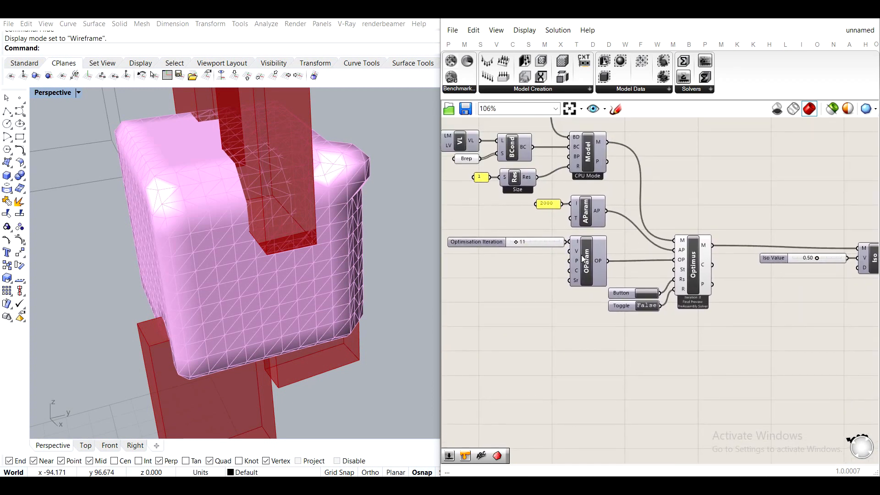
pyautogui.moveTo(697, 295); pyautogui.dragTo(654, 296, button='right')
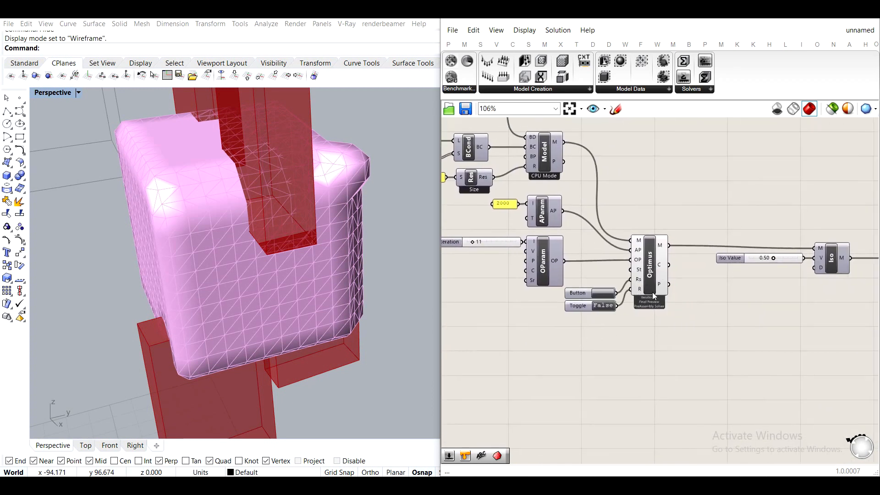
pyautogui.scroll(3, 633, 248)
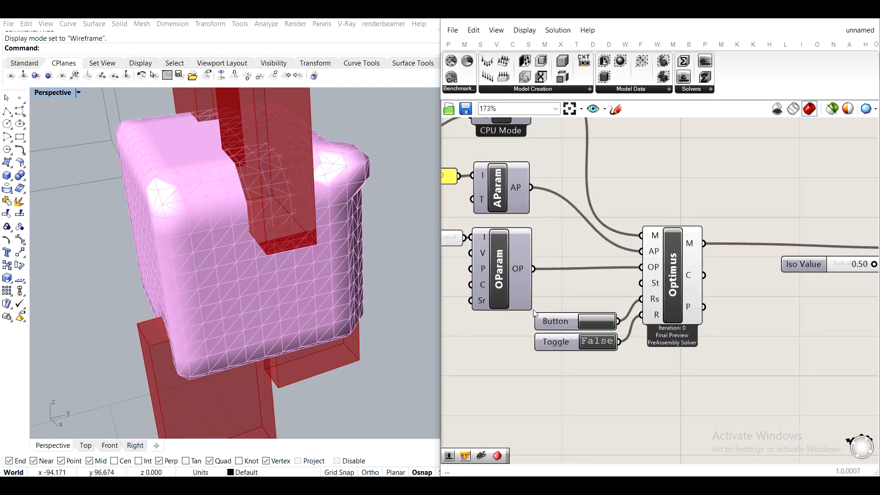
pyautogui.moveTo(568, 285); pyautogui.dragTo(681, 280, button='right')
pyautogui.scroll(2, 612, 254)
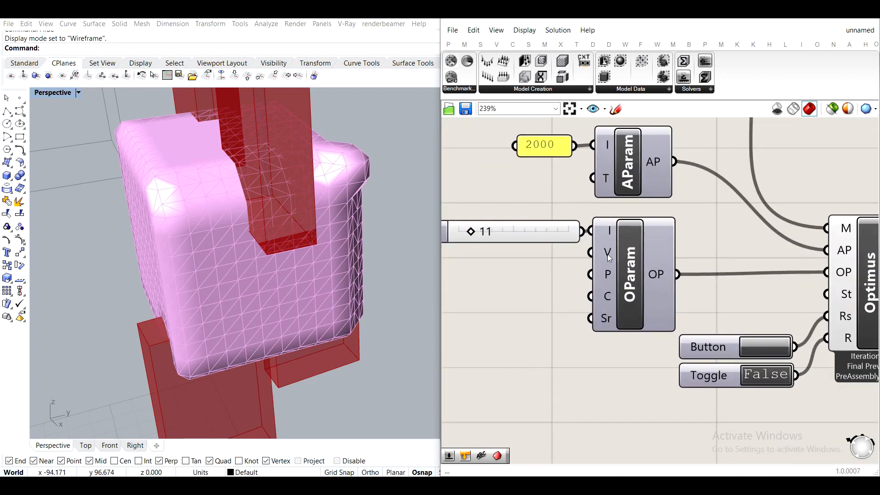
pyautogui.moveTo(604, 259)
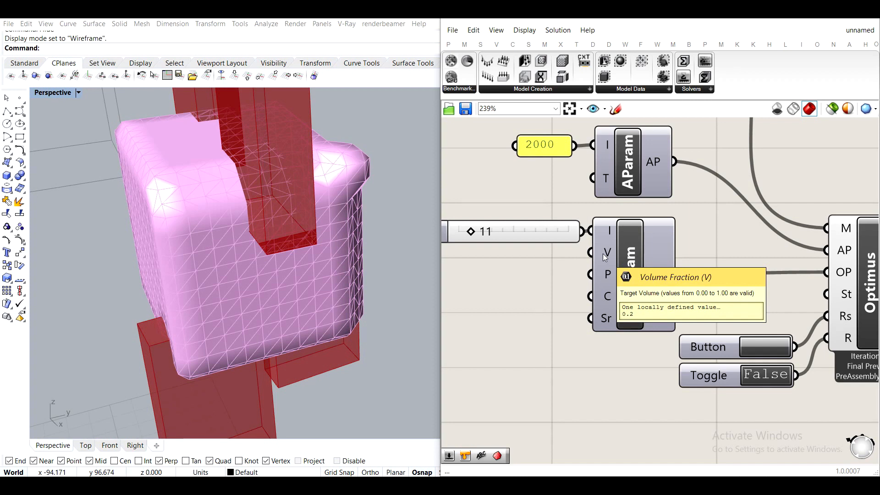
pyautogui.moveTo(450, 293); pyautogui.dragTo(544, 273, button='right')
pyautogui.doubleClick(543, 271)
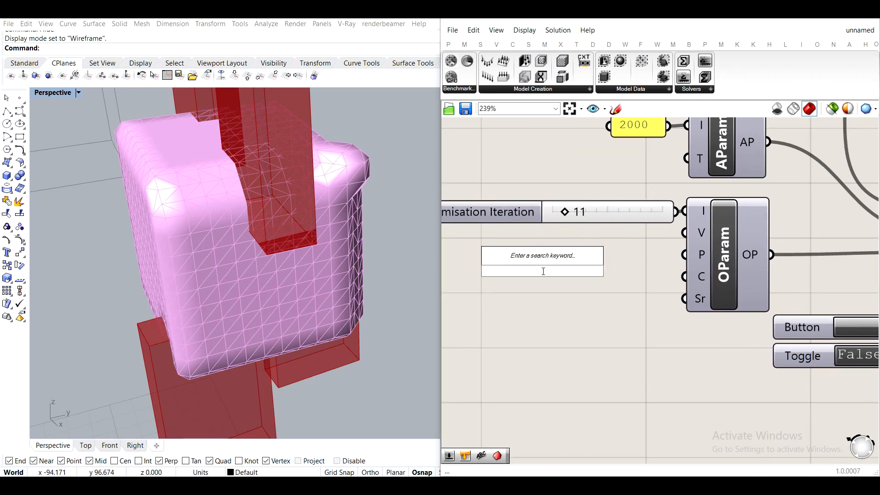
pyautogui.write('.1')
pyautogui.press('Return')
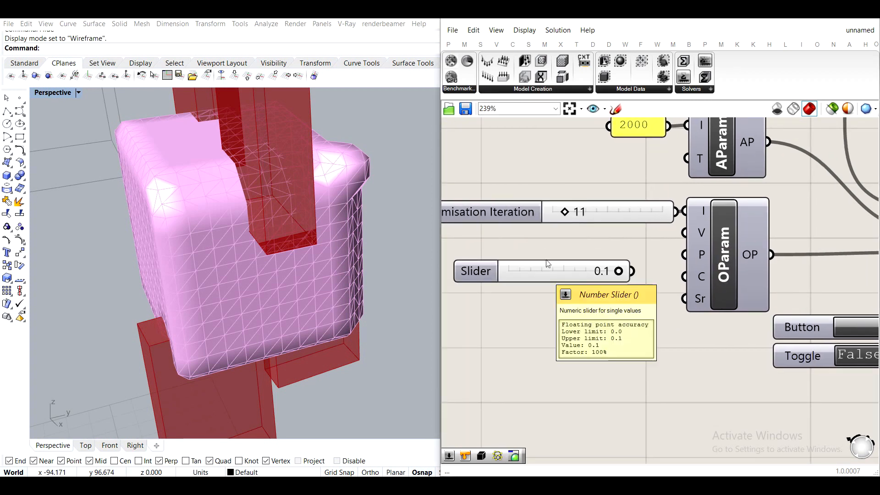
# Connect the 0.1 slider to OParam's V input and place it directly beneath the Optimisation Iteration slider
pyautogui.moveTo(633, 271); pyautogui.dragTo(685, 233)
pyautogui.moveTo(576, 269); pyautogui.dragTo(553, 232)
pyautogui.click(565, 282)
pyautogui.scroll(-3, 567, 281)
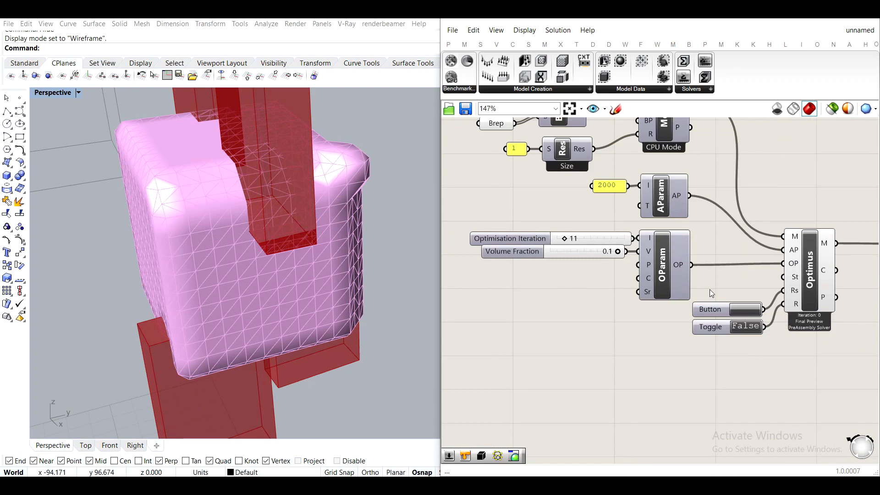
# Switch the Optimus solver from Final Preview to Live Preview
pyautogui.moveTo(710, 290); pyautogui.dragTo(611, 252, button='right')
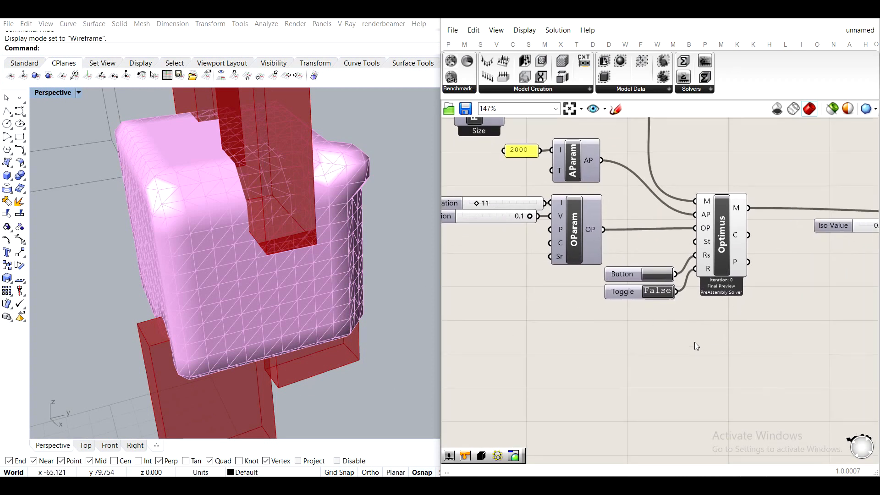
pyautogui.moveTo(774, 351); pyautogui.dragTo(672, 360, button='right')
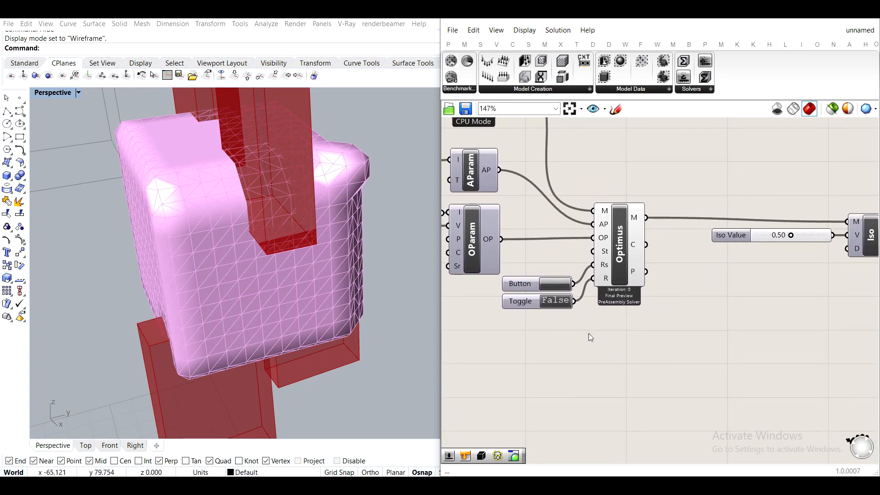
pyautogui.scroll(1, 619, 248)
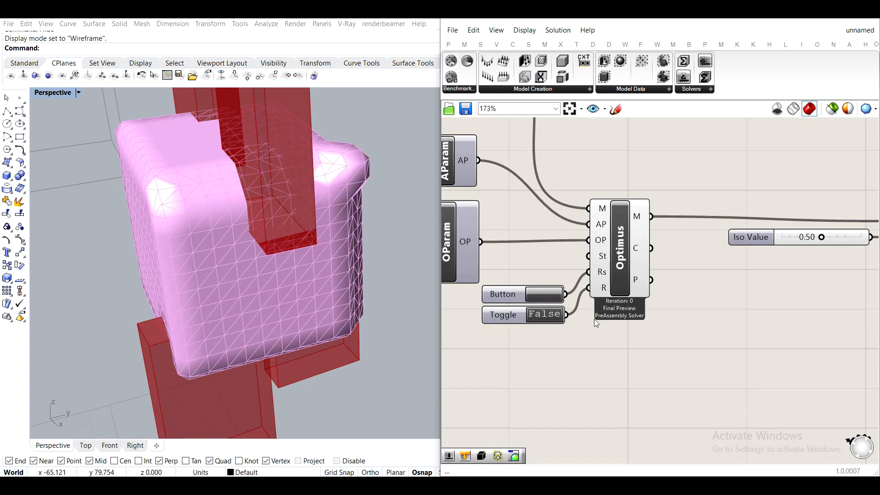
pyautogui.click(626, 241)
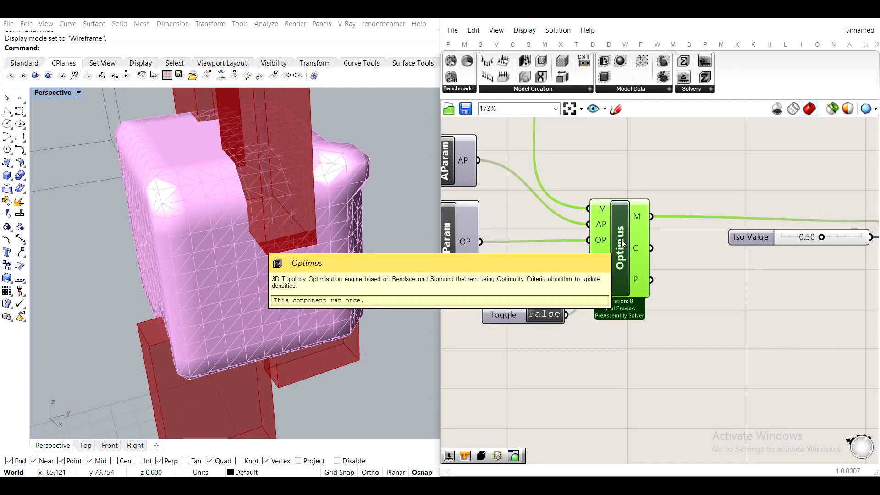
pyautogui.scroll(3, 615, 245)
pyautogui.rightClick(615, 245)
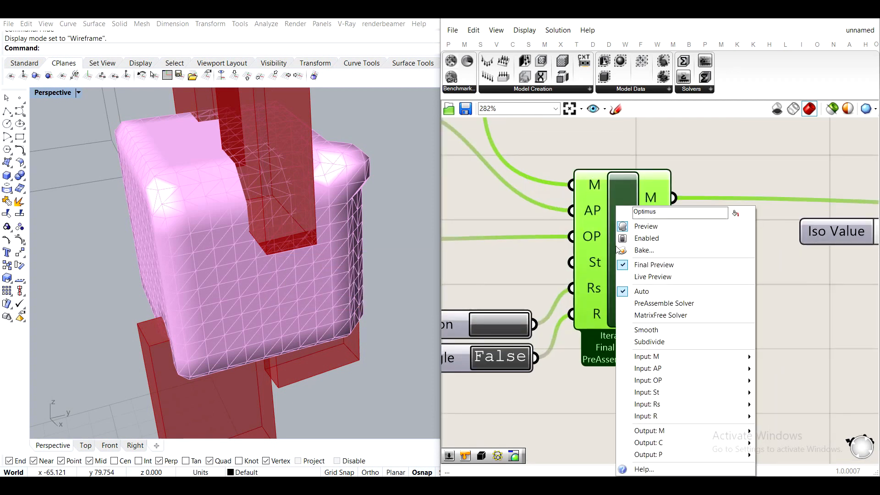
pyautogui.click(663, 284)
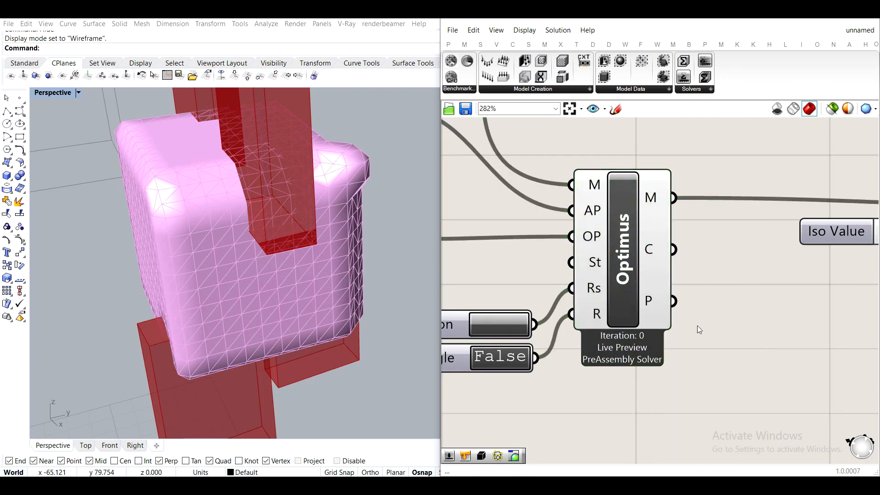
# Bring the mesh and blocks into view, reset the Optimus solver and run it by switching its toggle to True, then back to False
pyautogui.moveTo(204, 194); pyautogui.dragTo(255, 193, button='right')
pyautogui.scroll(-5, 254, 193)
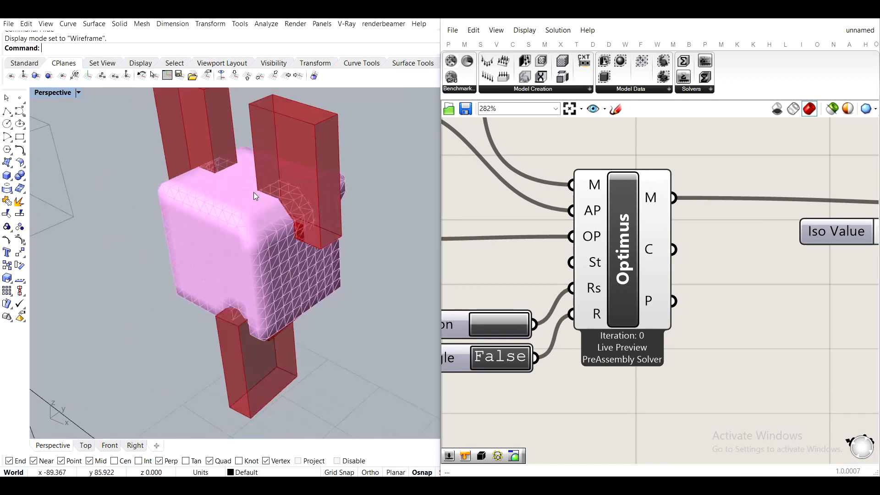
pyautogui.scroll(3, 211, 215)
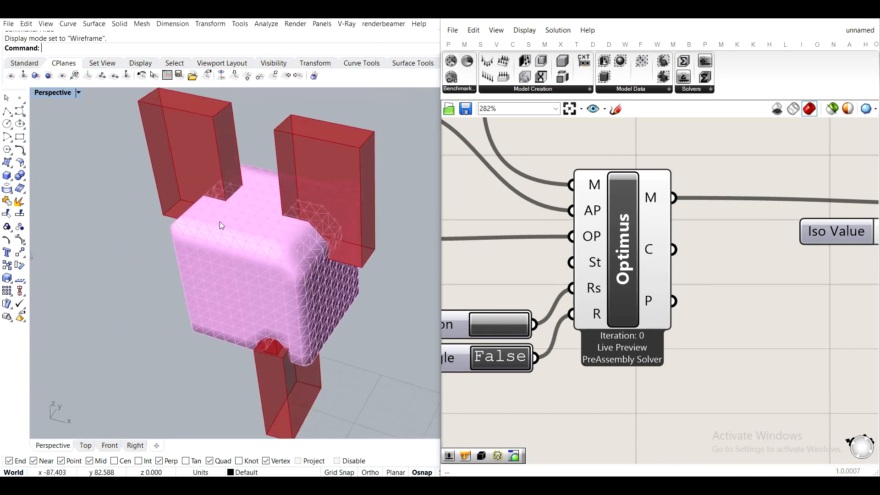
pyautogui.moveTo(220, 225); pyautogui.dragTo(246, 232, button='right')
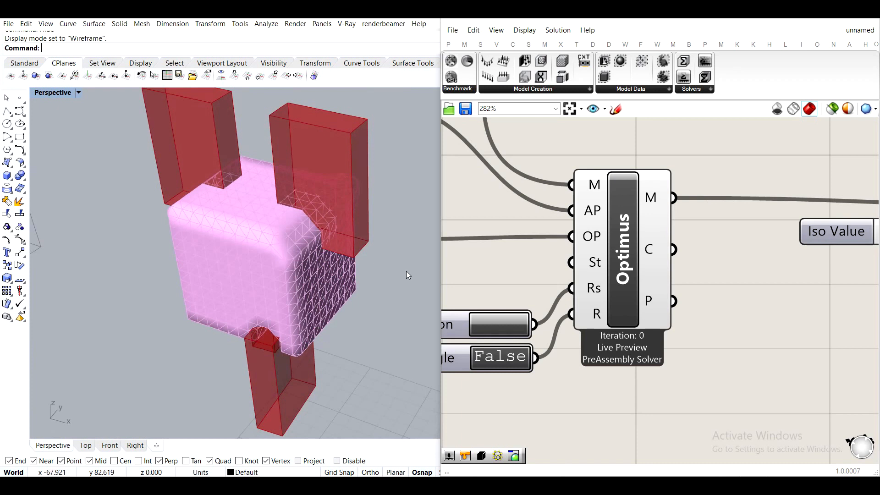
pyautogui.moveTo(447, 345); pyautogui.dragTo(564, 306, button='right')
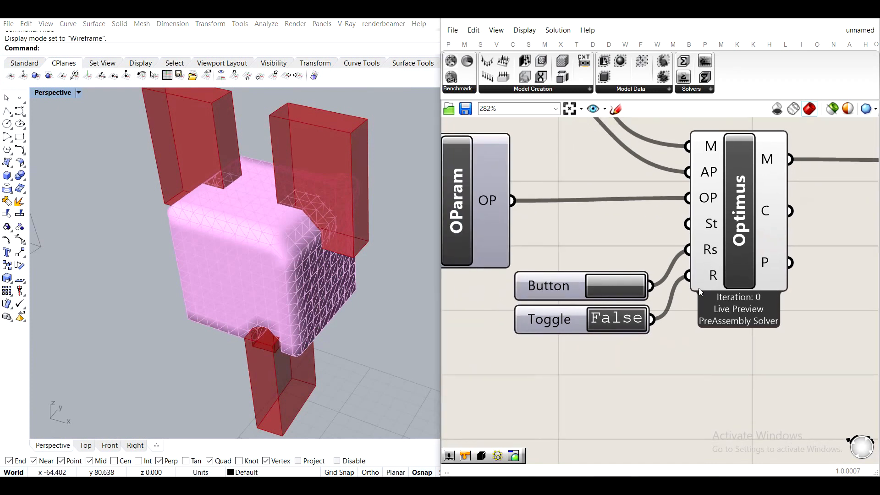
pyautogui.scroll(-3, 688, 323)
pyautogui.scroll(4, 614, 324)
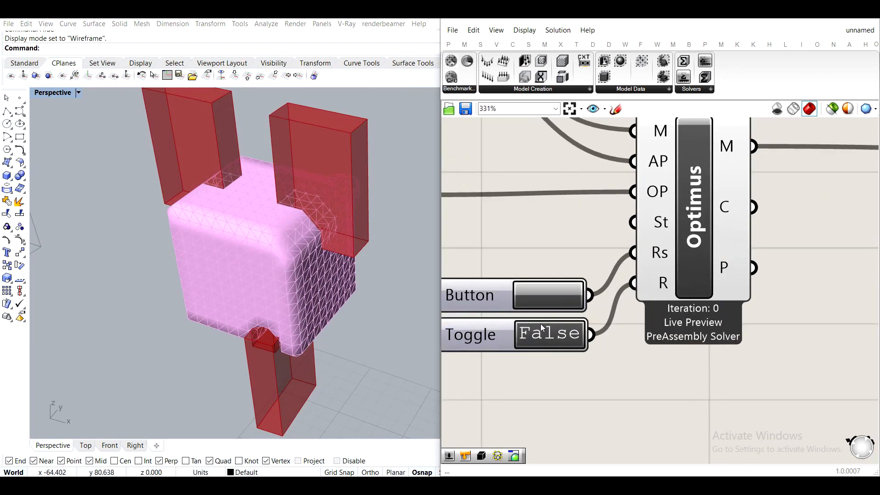
pyautogui.click(550, 300)
pyautogui.doubleClick(563, 334)
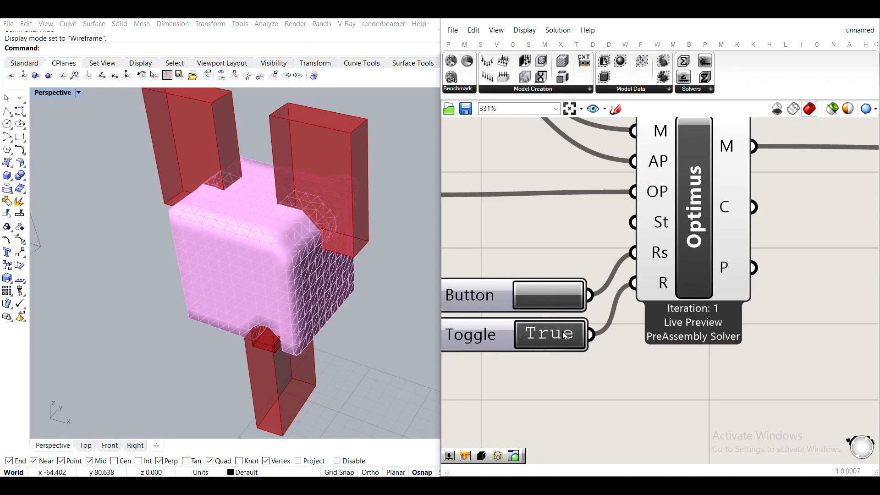
pyautogui.doubleClick(564, 334)
# Examine the optimised mesh between the red blocks from several sides and compare it with the OParam settings
pyautogui.moveTo(385, 315); pyautogui.dragTo(325, 285, button='right')
pyautogui.scroll(4, 234, 241)
pyautogui.moveTo(252, 257); pyautogui.dragTo(275, 220, button='right')
pyautogui.scroll(-5, 576, 272)
pyautogui.moveTo(529, 269); pyautogui.dragTo(712, 320, button='right')
pyautogui.moveTo(289, 250); pyautogui.dragTo(309, 256, button='right')
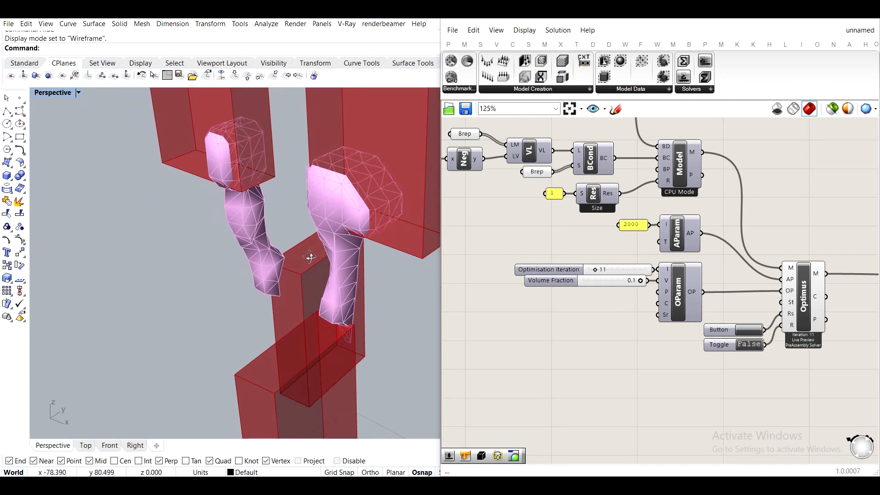
pyautogui.scroll(2, 594, 293)
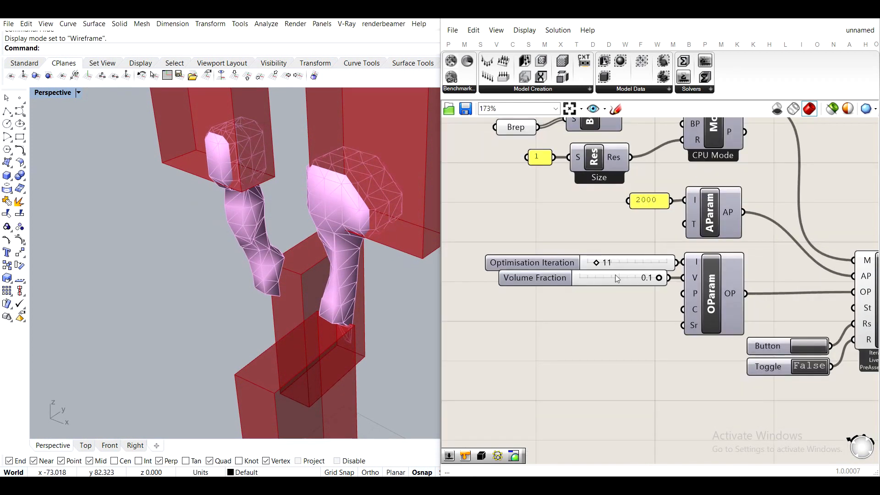
pyautogui.scroll(1, 510, 178)
pyautogui.click(683, 289)
pyautogui.click(683, 290)
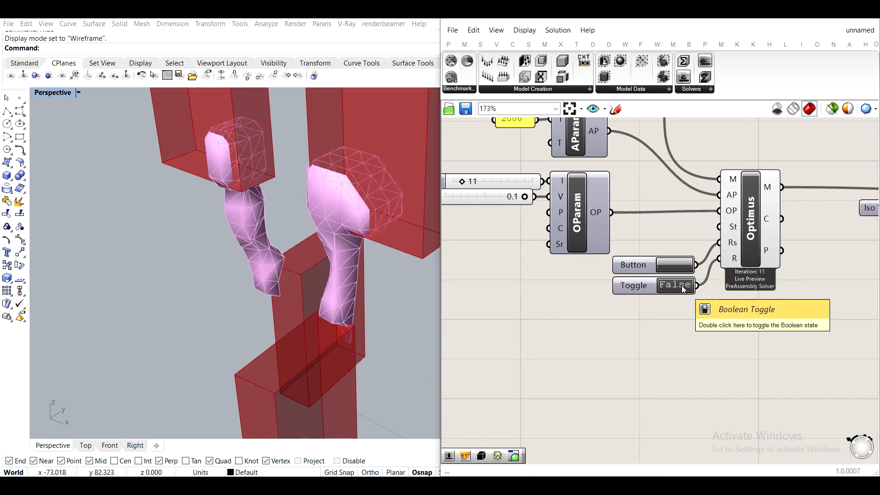
# Try an Iso Value of 0.11 on the optimised mesh and view it from another angle
pyautogui.moveTo(683, 290); pyautogui.dragTo(399, 306, button='right')
pyautogui.moveTo(364, 210); pyautogui.dragTo(439, 226, button='right')
pyautogui.moveTo(657, 226); pyautogui.dragTo(622, 238)
pyautogui.moveTo(339, 252)
pyautogui.mouseDown(button='right')
pyautogui.moveTo(452, 257)
pyautogui.moveTo(323, 248)
pyautogui.mouseUp(button='right')
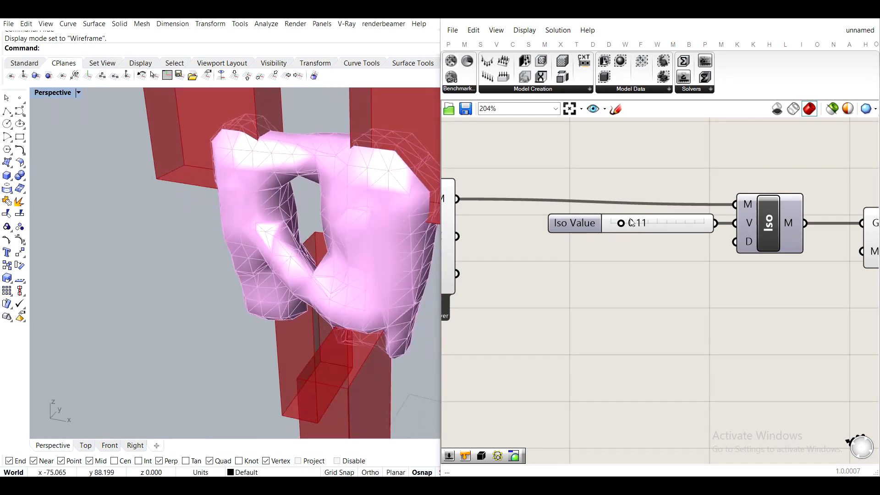
# Raise the Iso Value to 0.51, then lower it slightly to thicken the mesh
pyautogui.scroll(1, 632, 224)
pyautogui.moveTo(622, 224); pyautogui.dragTo(664, 235)
pyautogui.moveTo(320, 238)
pyautogui.mouseDown(button='right')
pyautogui.moveTo(299, 259)
pyautogui.moveTo(273, 263)
pyautogui.moveTo(325, 229)
pyautogui.mouseUp(button='right')
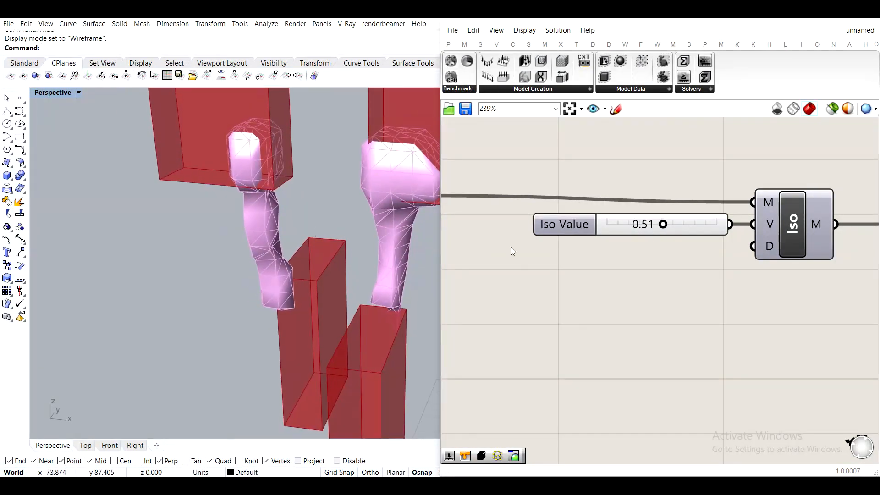
pyautogui.moveTo(659, 230); pyautogui.dragTo(643, 231)
# Set the Optimisation Iteration slider feeding OParam to 30
pyautogui.scroll(-4, 624, 286)
pyautogui.moveTo(527, 275); pyautogui.dragTo(844, 280, button='right')
pyautogui.scroll(5, 573, 247)
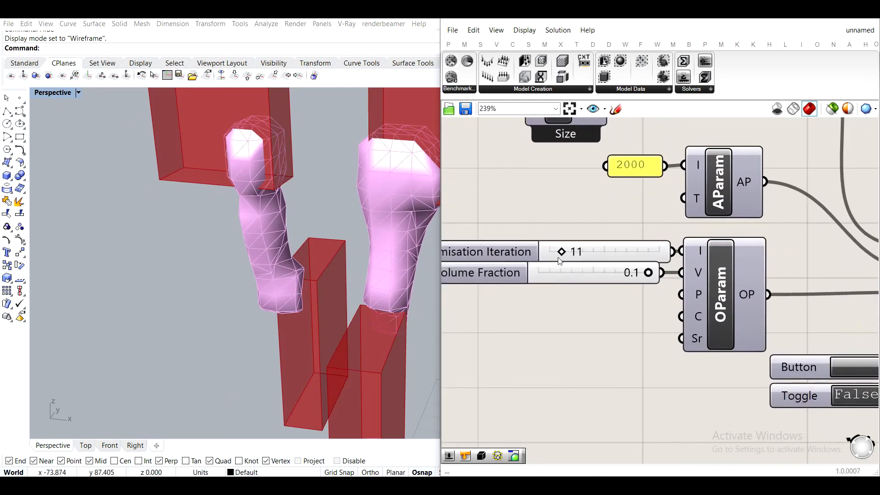
pyautogui.doubleClick(612, 253)
pyautogui.write('30')
pyautogui.press('Return')
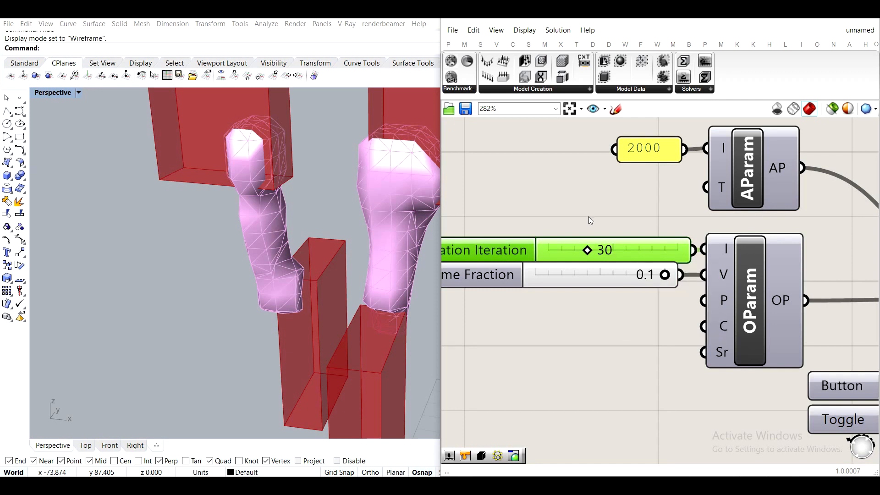
# Reset the Optimus solver and rerun it by switching its run toggle to True
pyautogui.scroll(-4, 588, 216)
pyautogui.click(694, 295)
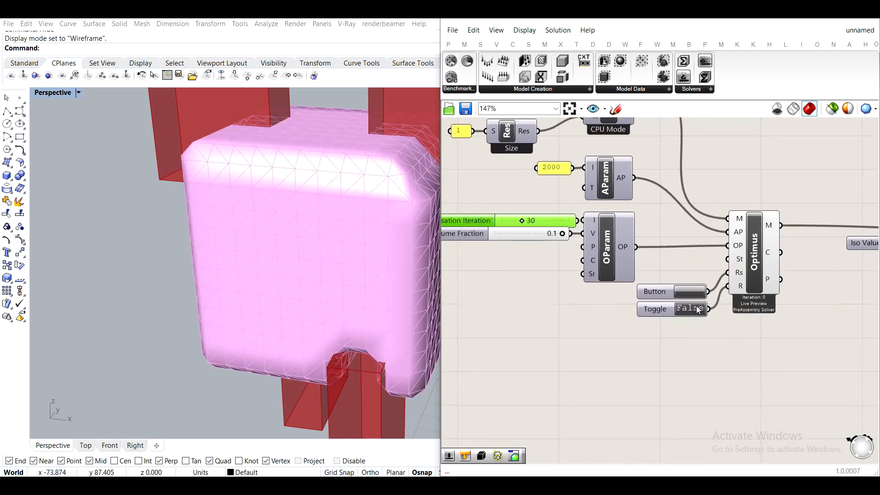
pyautogui.doubleClick(698, 310)
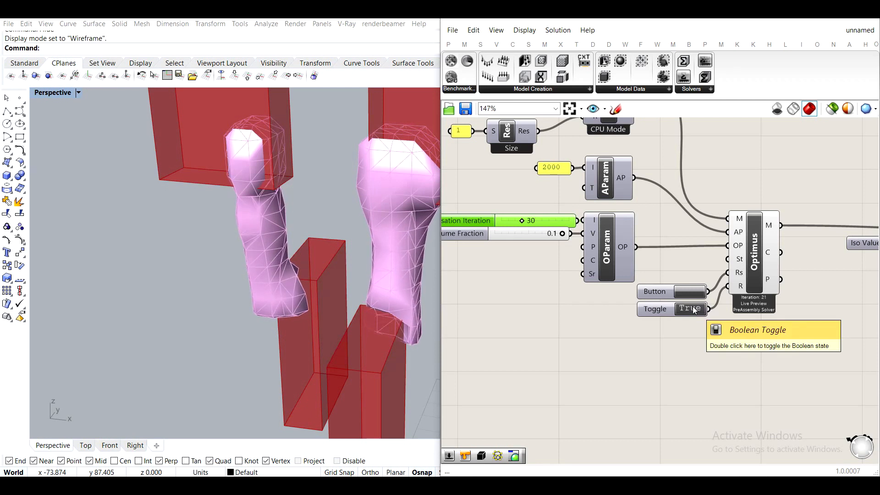
# Examine the rerun optimisation mesh from several sides and review the component chain around OParam
pyautogui.moveTo(355, 244); pyautogui.dragTo(369, 257, button='right')
pyautogui.scroll(-5, 613, 258)
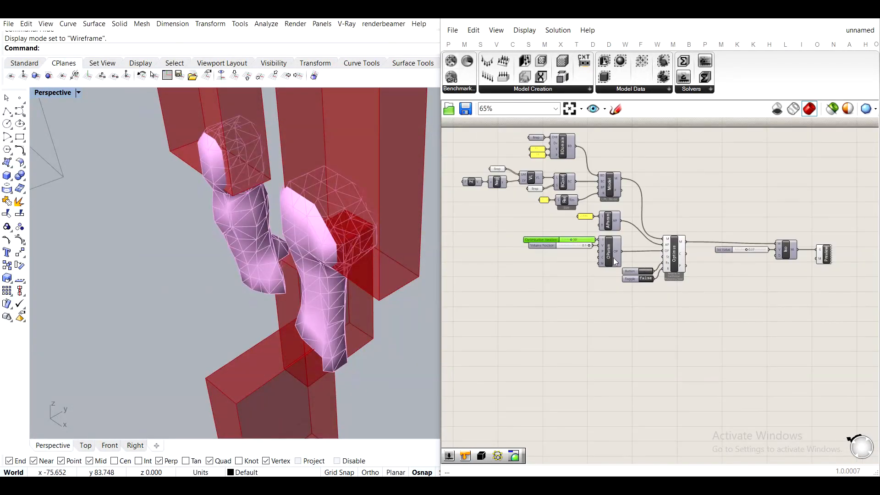
pyautogui.moveTo(370, 281); pyautogui.dragTo(336, 269, button='right')
pyautogui.moveTo(512, 187); pyautogui.dragTo(631, 195, button='right')
pyautogui.scroll(3, 642, 196)
pyautogui.moveTo(676, 250); pyautogui.dragTo(644, 242, button='right')
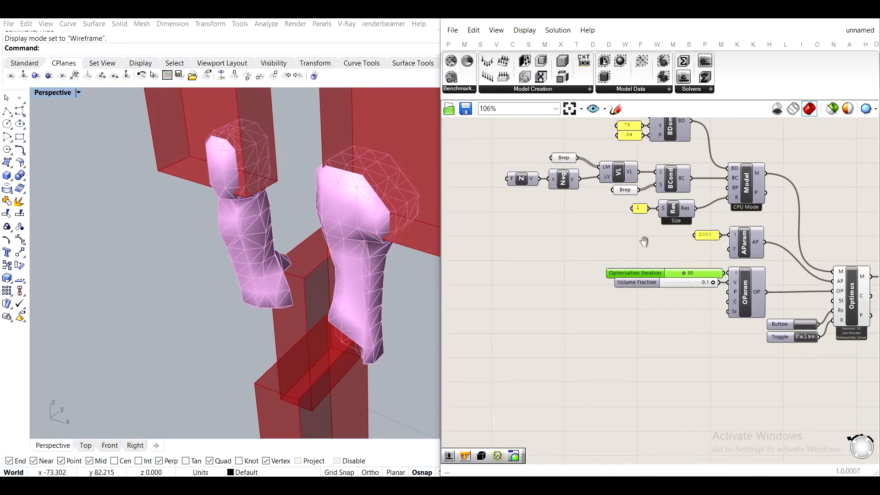
pyautogui.scroll(3, 559, 172)
pyautogui.moveTo(674, 308); pyautogui.dragTo(661, 254, button='right')
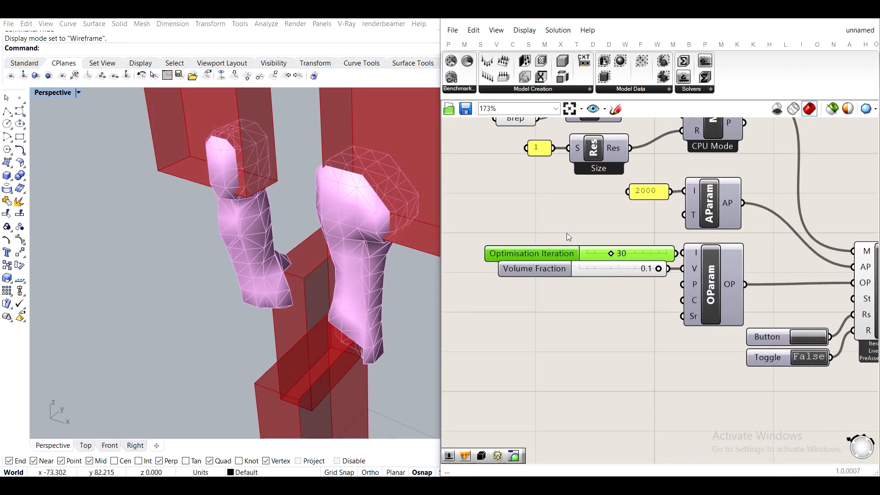
# Examine the numbered cube diagrams beside the optimised mesh in the Rhino Perspective viewport
pyautogui.moveTo(269, 235)
pyautogui.mouseDown(button='right')
pyautogui.moveTo(216, 230)
pyautogui.moveTo(283, 231)
pyautogui.mouseUp(button='right')
pyautogui.scroll(-7, 324, 165)
pyautogui.moveTo(325, 165); pyautogui.dragTo(358, 176, button='right')
pyautogui.moveTo(394, 211); pyautogui.dragTo(360, 202, button='right')
pyautogui.scroll(-5, 233, 242)
pyautogui.scroll(3, 95, 239)
pyautogui.scroll(3, 105, 298)
pyautogui.scroll(-2, 174, 260)
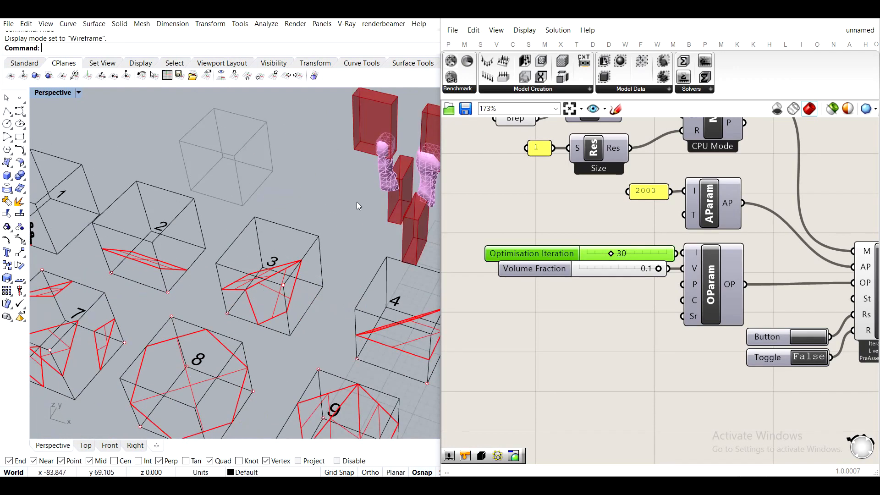
# Add a number slider set to 0.3 and connect it to OParam's V input in place of the 0.1 slider
pyautogui.scroll(5, 326, 197)
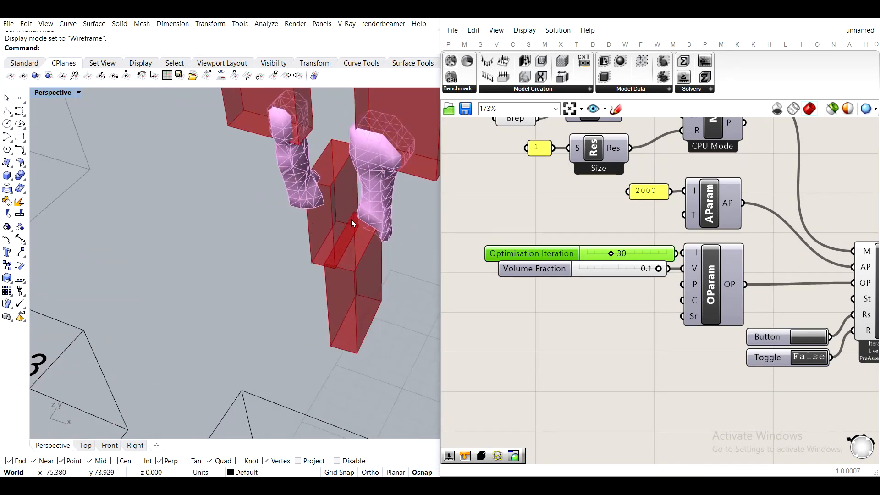
pyautogui.scroll(-3, 364, 189)
pyautogui.scroll(5, 377, 174)
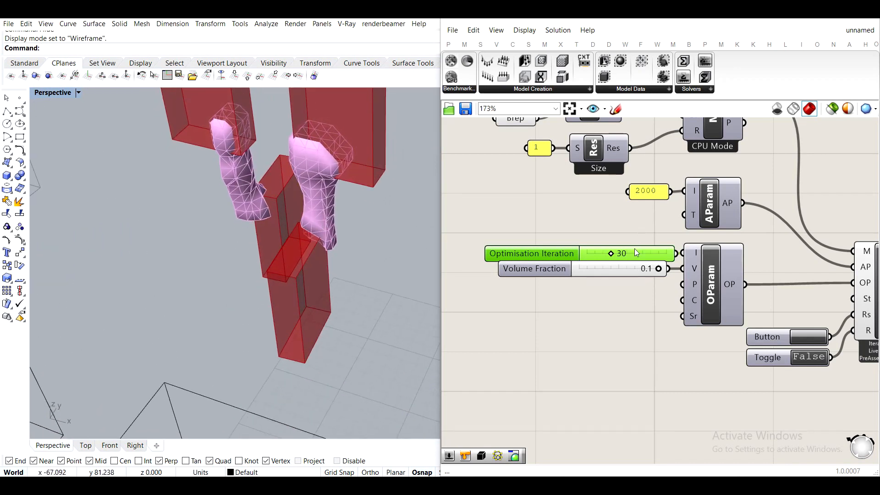
pyautogui.scroll(2, 642, 279)
pyautogui.doubleClick(562, 309)
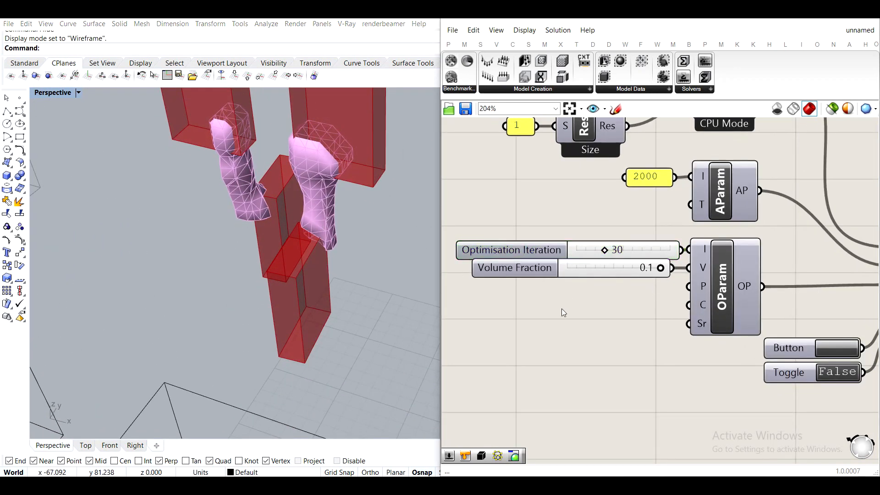
pyautogui.press('Escape')
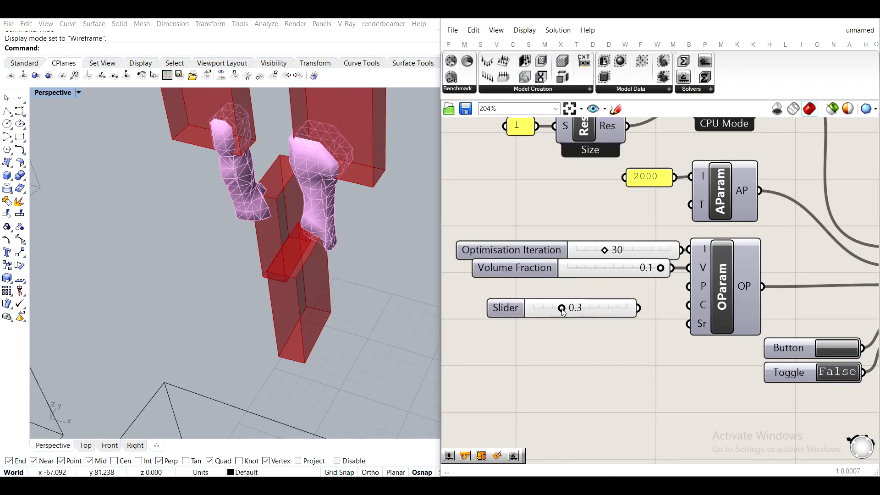
pyautogui.moveTo(676, 277); pyautogui.dragTo(688, 268)
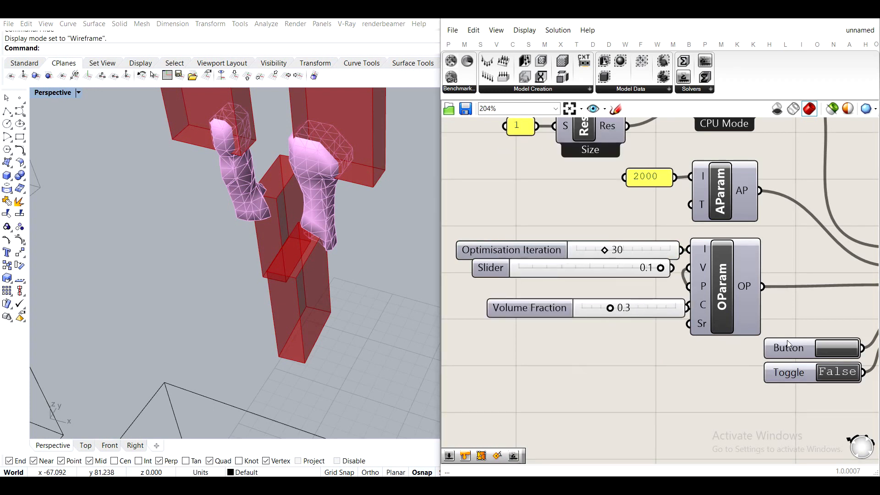
# Reset the Optimus solver and rerun it at the 0.3 volume fraction by switching its run toggle to True
pyautogui.moveTo(656, 321); pyautogui.dragTo(543, 283, button='right')
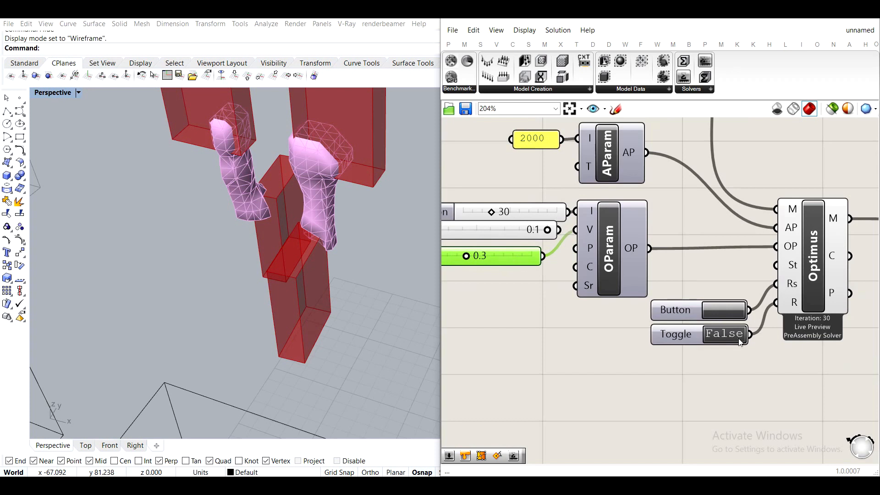
pyautogui.click(729, 308)
pyautogui.doubleClick(734, 337)
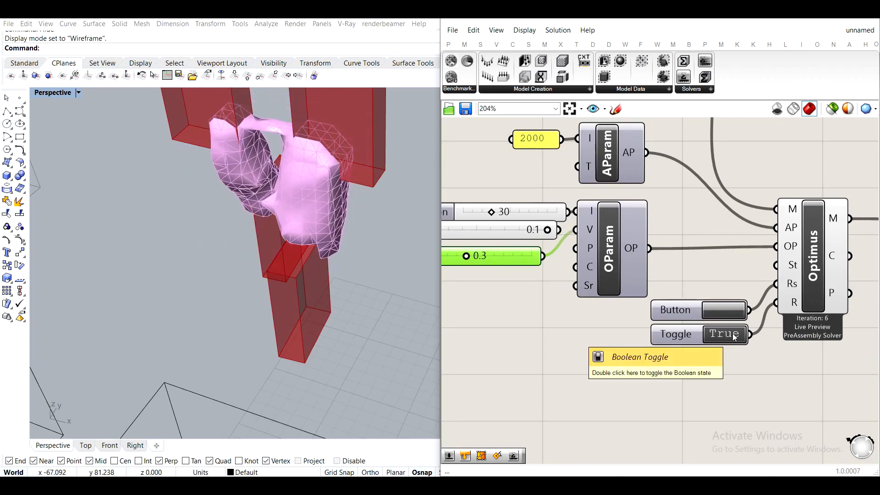
# Examine the thicker optimised mesh up close and from different sides in the Rhino Perspective viewport
pyautogui.moveTo(416, 254); pyautogui.dragTo(420, 252, button='right')
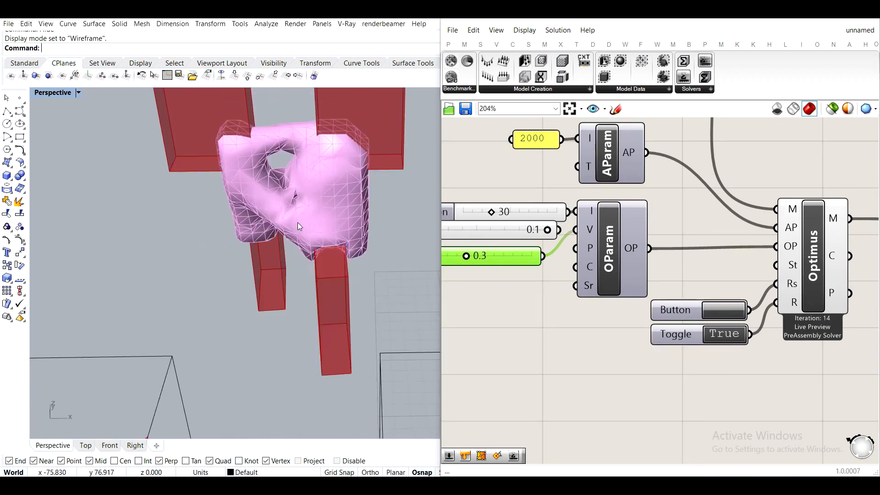
pyautogui.scroll(3, 298, 221)
pyautogui.scroll(5, 293, 185)
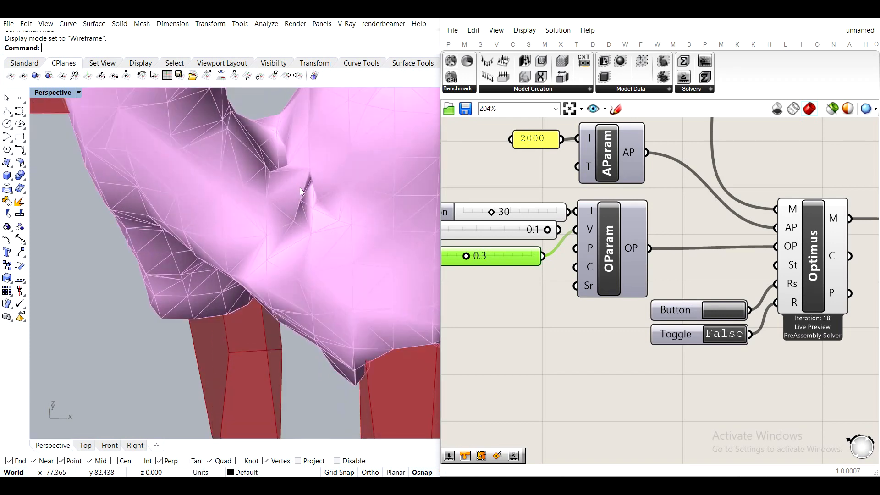
pyautogui.scroll(-8, 318, 217)
pyautogui.moveTo(318, 214); pyautogui.dragTo(293, 195, button='right')
pyautogui.scroll(8, 301, 176)
pyautogui.scroll(-4, 685, 255)
# Set the Iso Value slider feeding the Iso component to 0.63
pyautogui.moveTo(862, 262); pyautogui.dragTo(701, 254, button='right')
pyautogui.scroll(1, 718, 254)
pyautogui.scroll(3, 692, 247)
pyautogui.moveTo(633, 234); pyautogui.dragTo(658, 233)
# Examine how the lower end of the optimised mesh meets the red support blocks from several angles
pyautogui.moveTo(274, 231); pyautogui.dragTo(299, 244, button='right')
pyautogui.scroll(5, 307, 243)
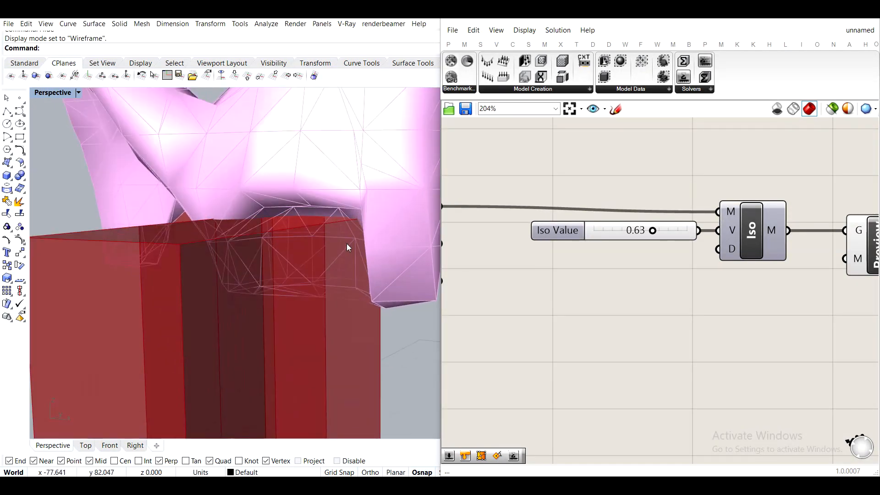
pyautogui.scroll(1, 313, 197)
pyautogui.scroll(-3, 314, 200)
pyautogui.scroll(1, 317, 204)
pyautogui.scroll(-1, 317, 204)
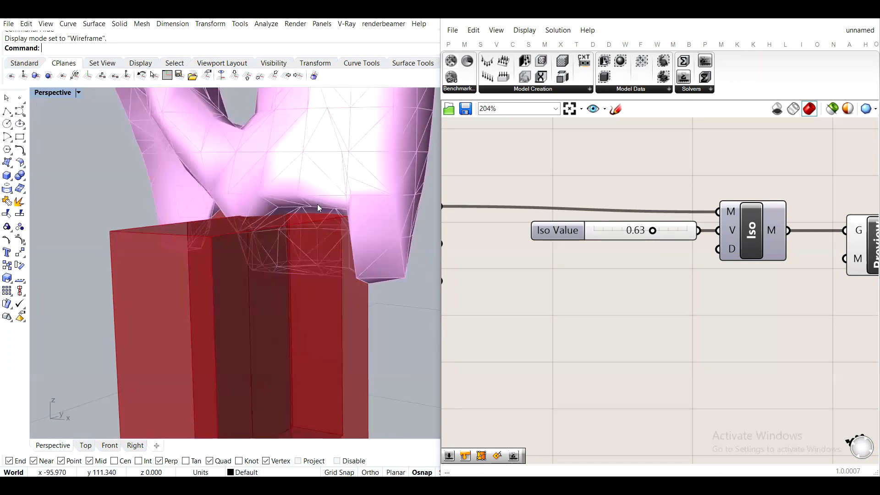
pyautogui.moveTo(307, 219); pyautogui.dragTo(284, 282, button='right')
pyautogui.moveTo(409, 311); pyautogui.dragTo(341, 287, button='right')
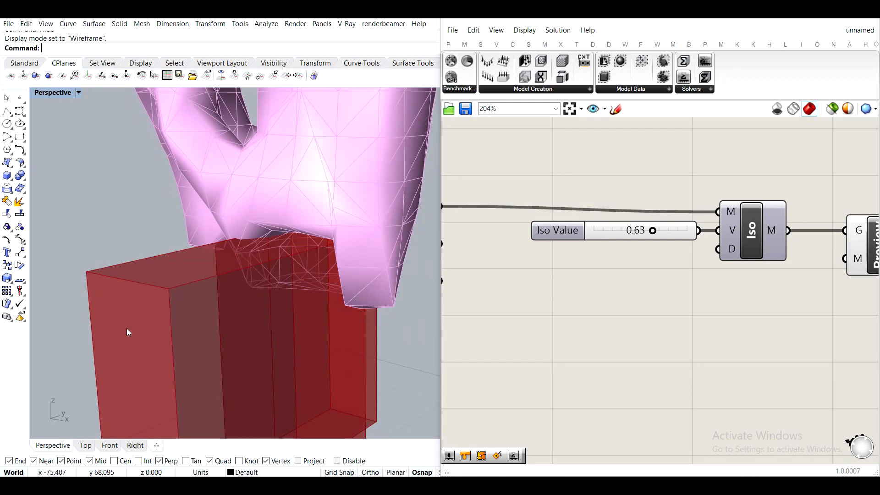
pyautogui.scroll(2, 261, 248)
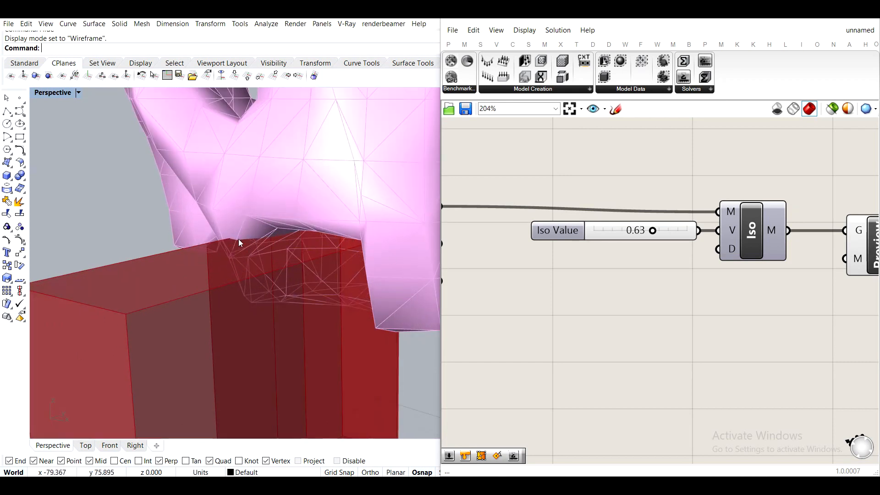
pyautogui.scroll(-3, 371, 237)
pyautogui.moveTo(347, 271)
pyautogui.mouseDown(button='right')
pyautogui.moveTo(384, 282)
pyautogui.moveTo(336, 275)
pyautogui.mouseUp(button='right')
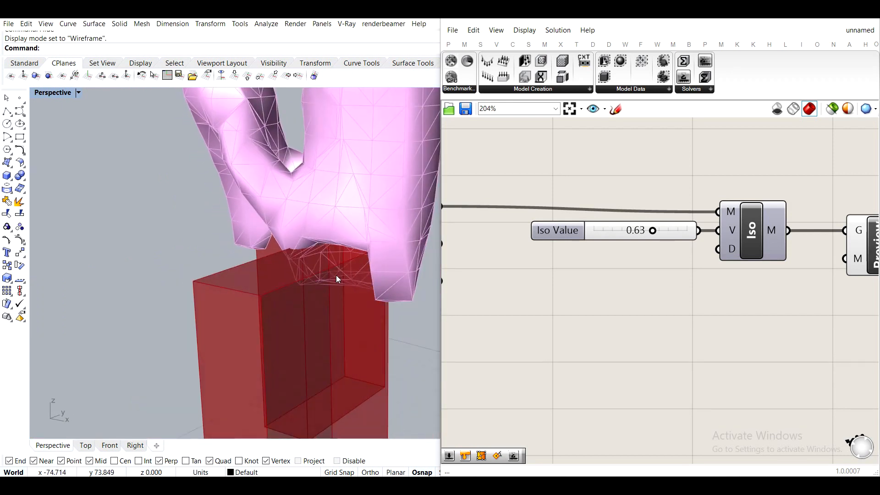
pyautogui.scroll(-5, 560, 259)
pyautogui.scroll(3, 641, 246)
# Hide the preview of the support Brep feeding BCond's S input and inspect the mesh's underside in Rhino
pyautogui.click(608, 254)
pyautogui.click(669, 292)
pyautogui.middleClick(669, 292)
pyautogui.click(705, 255)
pyautogui.moveTo(366, 251); pyautogui.dragTo(241, 226, button='right')
pyautogui.moveTo(311, 212); pyautogui.dragTo(320, 261, button='right')
pyautogui.scroll(-6, 309, 211)
pyautogui.scroll(7, 296, 249)
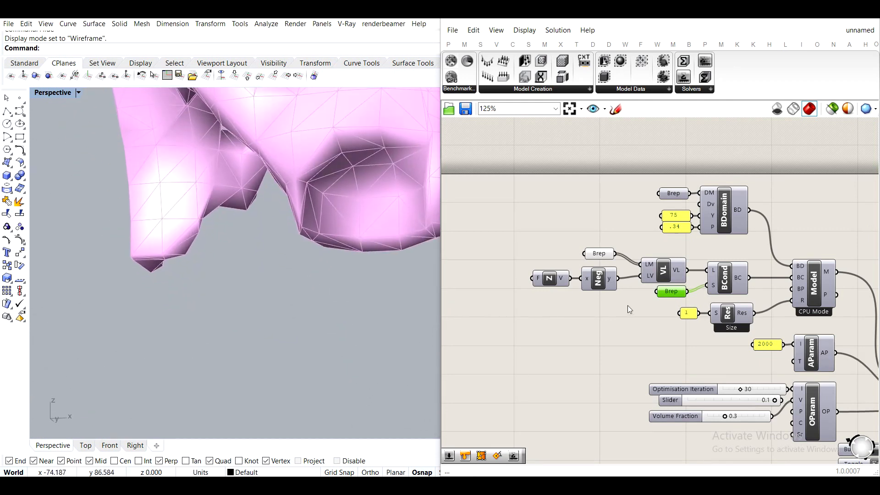
# Restore the preview of the support Brep feeding BCond and check the blocks against the mesh
pyautogui.middleClick(671, 297)
pyautogui.click(695, 277)
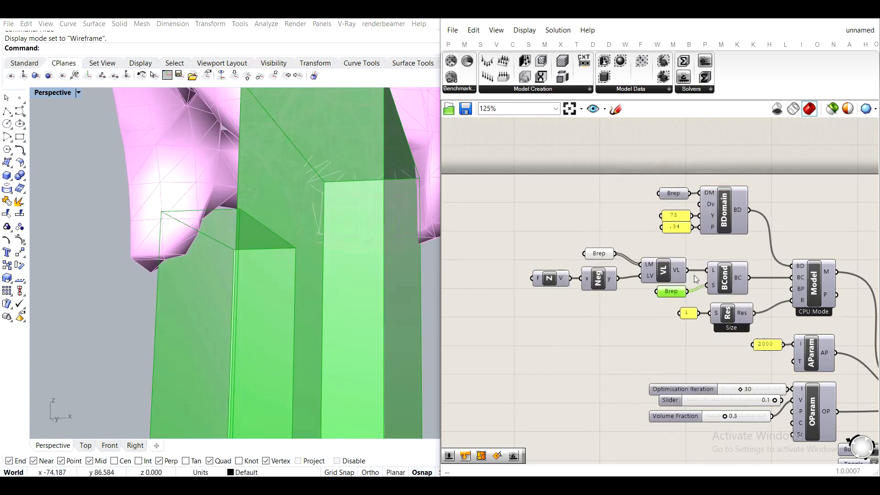
pyautogui.moveTo(321, 275); pyautogui.dragTo(341, 293, button='right')
pyautogui.click(625, 350)
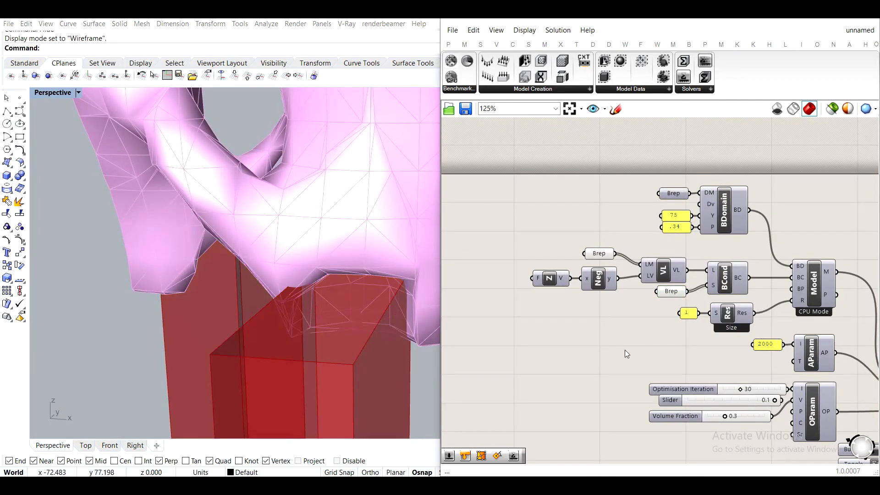
# Move the AParam, OParam, slider and solver components together away from Model to clear canvas space below it
pyautogui.scroll(-2, 692, 370)
pyautogui.moveTo(697, 371); pyautogui.dragTo(585, 275, button='right')
pyautogui.moveTo(786, 360); pyautogui.dragTo(731, 314, button='right')
pyautogui.scroll(-2, 732, 314)
pyautogui.moveTo(841, 334); pyautogui.dragTo(530, 223)
pyautogui.moveTo(842, 331); pyautogui.dragTo(527, 212)
pyautogui.moveTo(601, 229); pyautogui.dragTo(679, 281)
pyautogui.click(614, 247)
pyautogui.scroll(5, 526, 207)
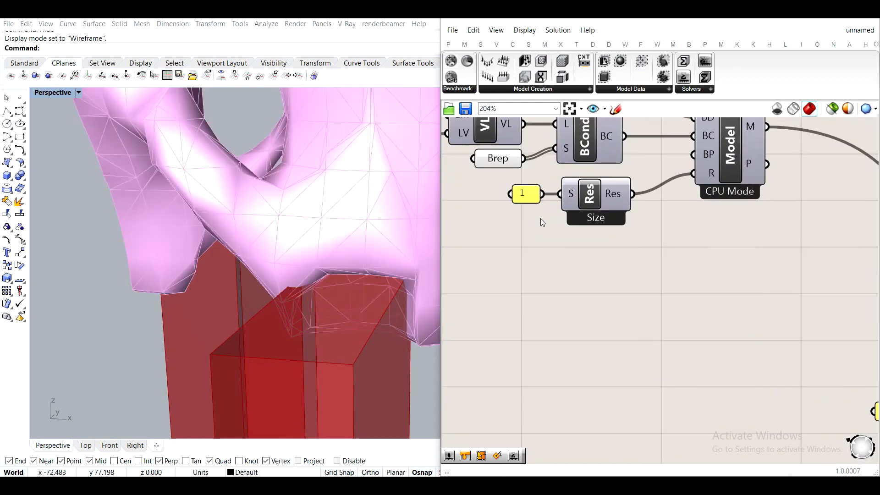
# Check Model's BP input and move the Res component with its size panel farther below BCond to free space
pyautogui.moveTo(718, 201)
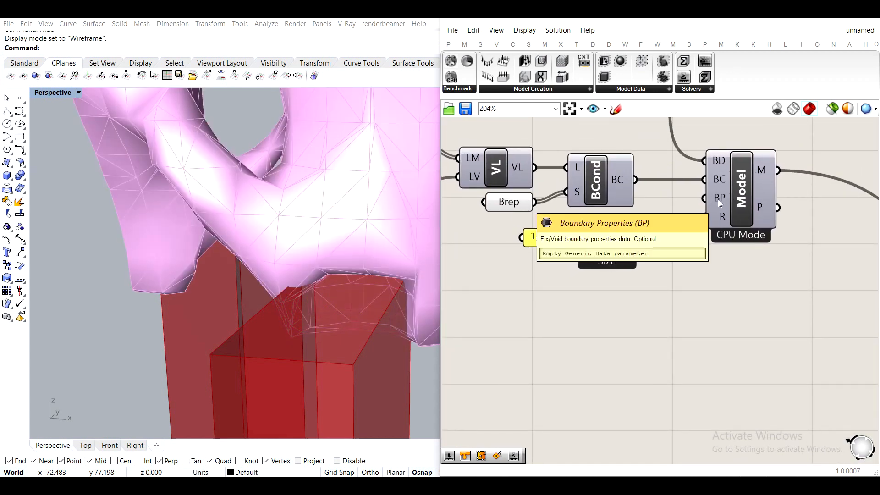
pyautogui.moveTo(656, 315); pyautogui.dragTo(457, 208)
pyautogui.moveTo(626, 246); pyautogui.dragTo(641, 362)
pyautogui.click(577, 244)
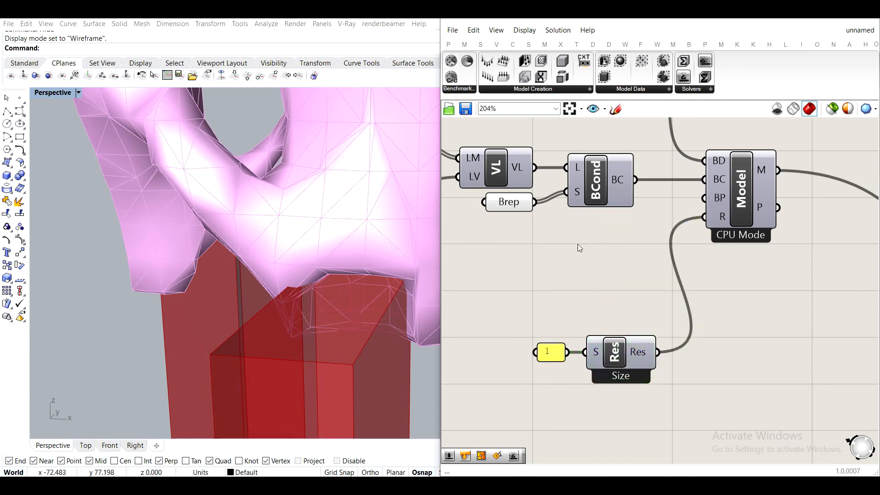
# Open the list of tOpos Model Creation components
pyautogui.moveTo(578, 244); pyautogui.dragTo(625, 261, button='right')
pyautogui.click(510, 90)
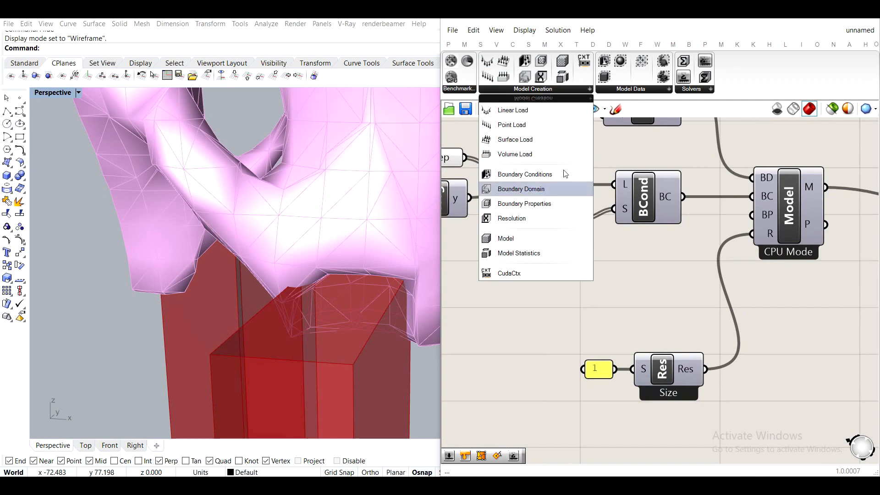
# Add a Boundary Properties component below BCond and connect its BP output to the Model's BP input
pyautogui.click(568, 201)
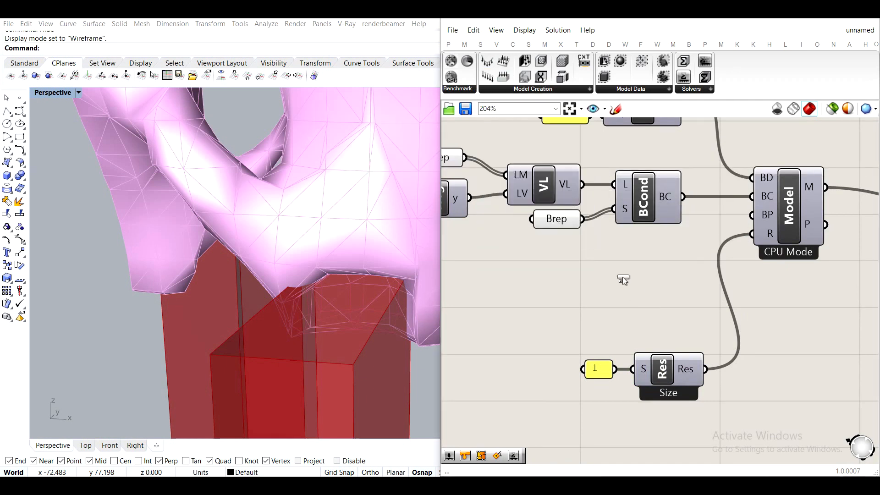
pyautogui.click(623, 277)
pyautogui.moveTo(650, 294); pyautogui.dragTo(660, 305)
pyautogui.moveTo(666, 255)
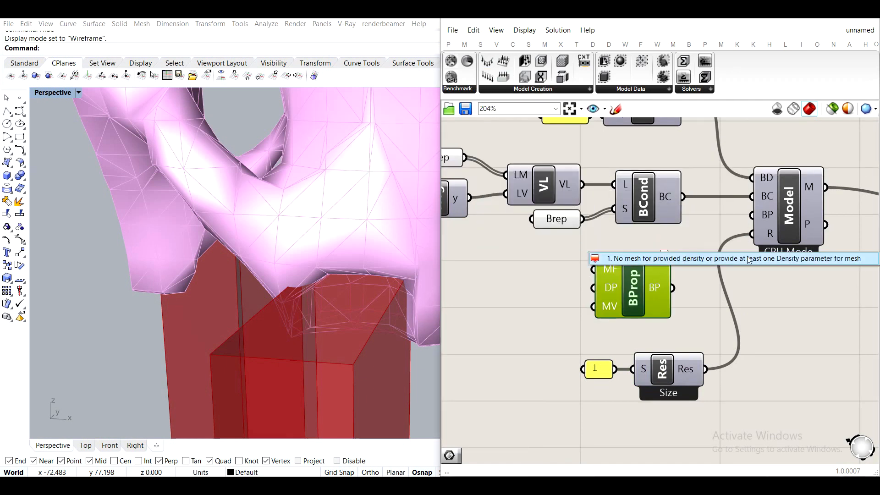
pyautogui.click(761, 268)
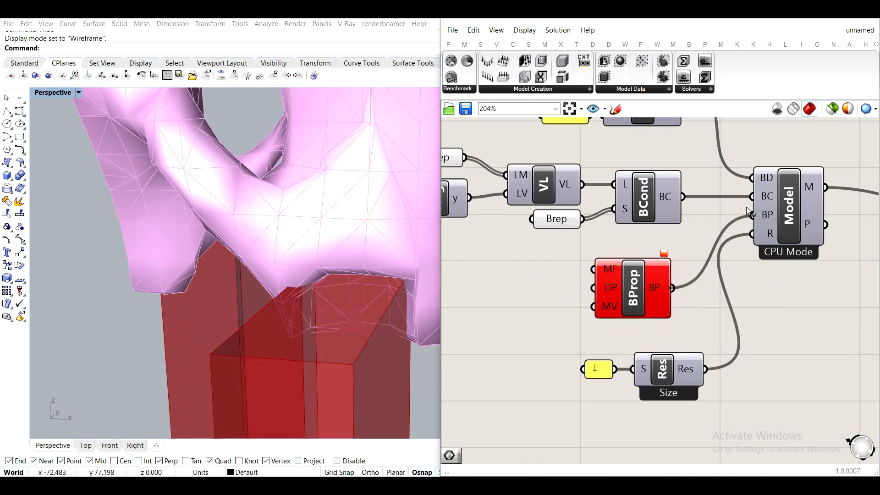
pyautogui.moveTo(621, 295)
pyautogui.mouseDown()
pyautogui.moveTo(633, 271)
pyautogui.moveTo(633, 292)
pyautogui.mouseUp()
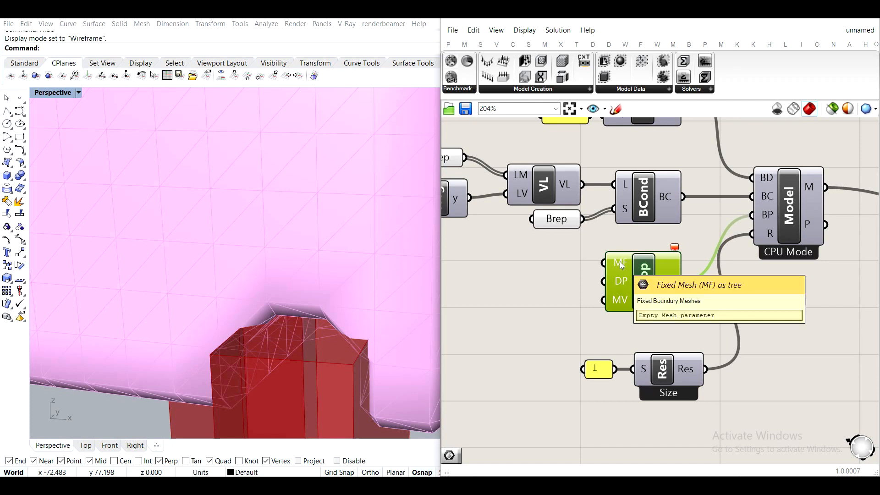
# Connect both the load and support Brep parameters to BProp's MF input, and realign the Breps and VL component
pyautogui.moveTo(553, 268); pyautogui.dragTo(604, 280, button='right')
pyautogui.scroll(-3, 659, 278)
pyautogui.click(612, 221)
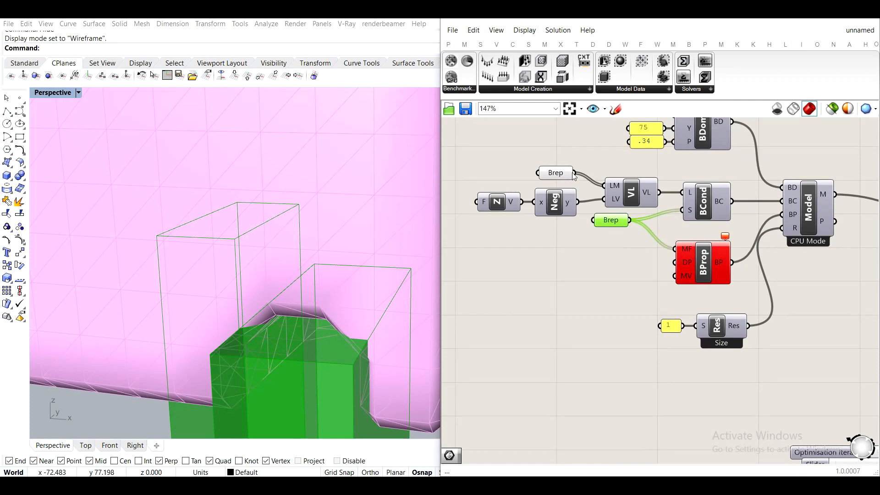
pyautogui.keyDown('shift'); pyautogui.moveTo(574, 173); pyautogui.dragTo(677, 249); pyautogui.keyUp('shift')
pyautogui.moveTo(614, 221); pyautogui.dragTo(564, 231)
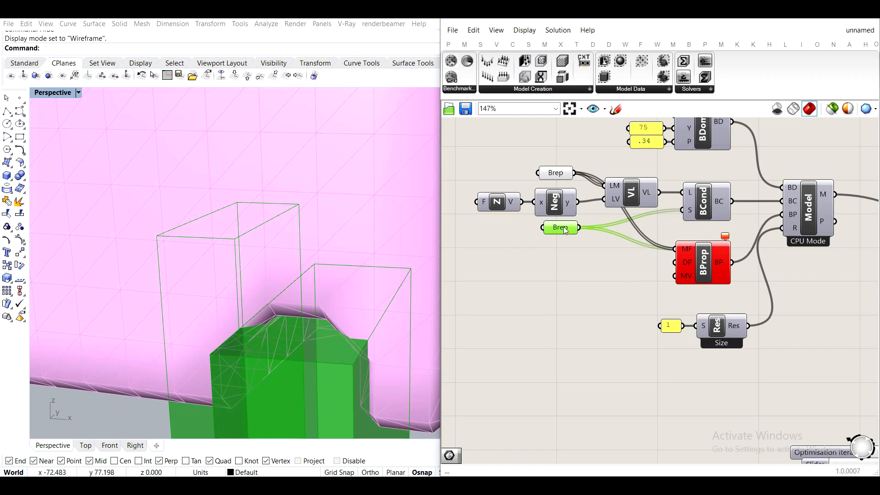
pyautogui.click(563, 136)
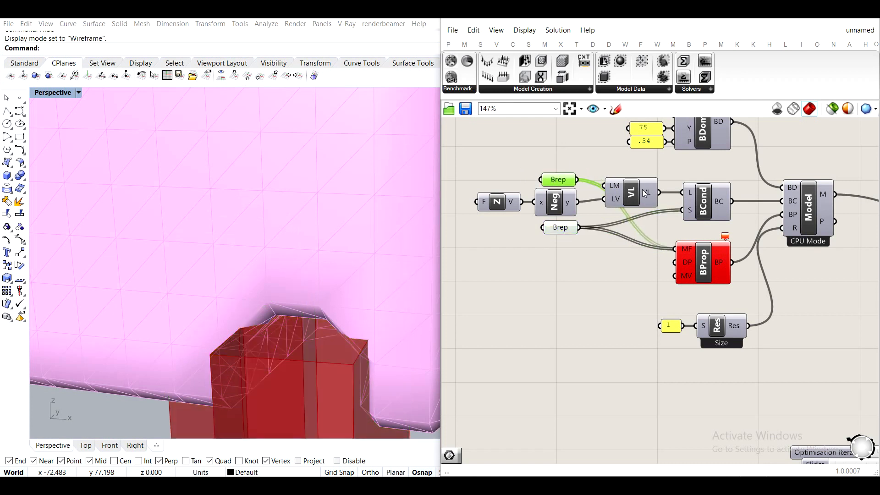
pyautogui.moveTo(645, 194); pyautogui.dragTo(654, 186)
pyautogui.click(684, 164)
pyautogui.scroll(-2, 736, 221)
pyautogui.moveTo(703, 249); pyautogui.dragTo(631, 245, button='right')
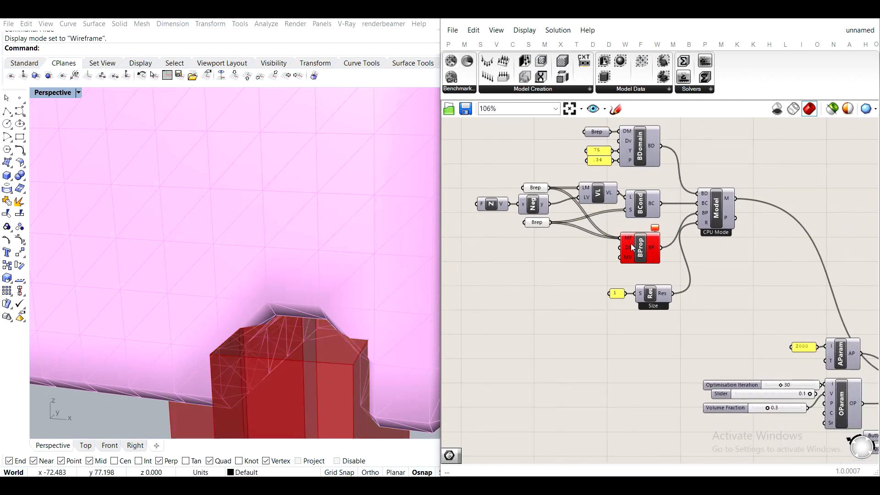
# Read the BProp component's error and place an empty panel beside it for the density parameter
pyautogui.scroll(3, 631, 245)
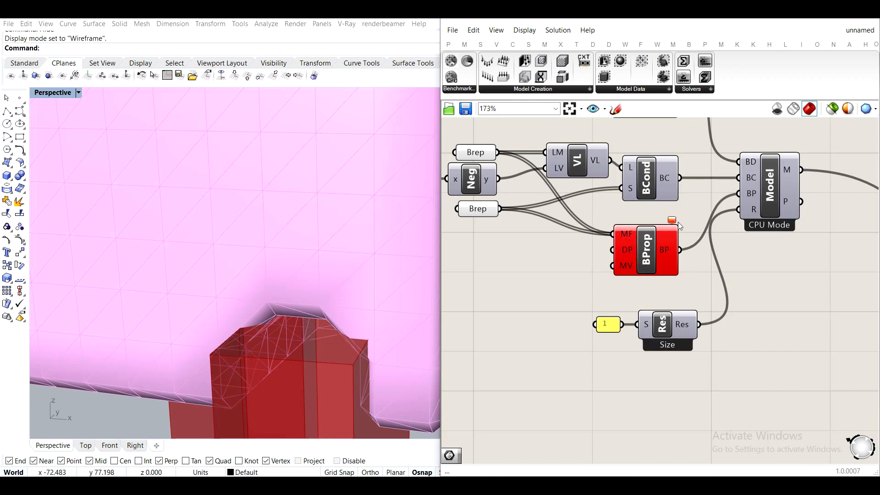
pyautogui.moveTo(674, 222)
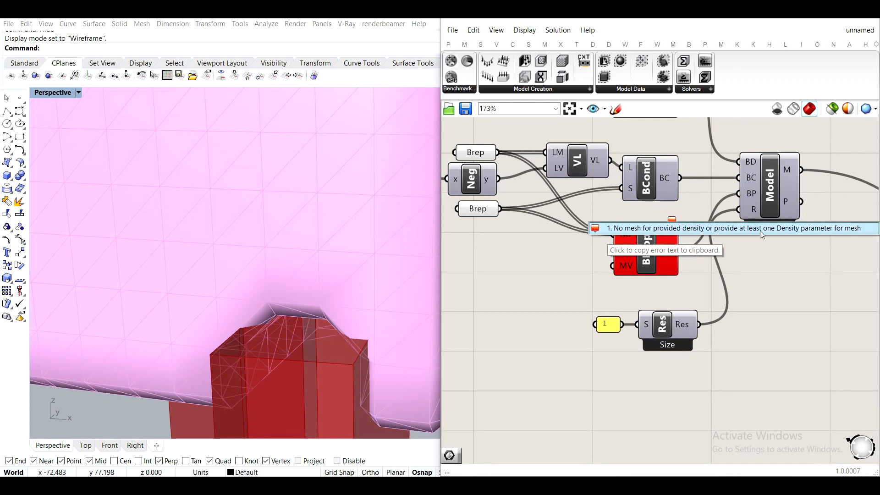
pyautogui.scroll(2, 614, 241)
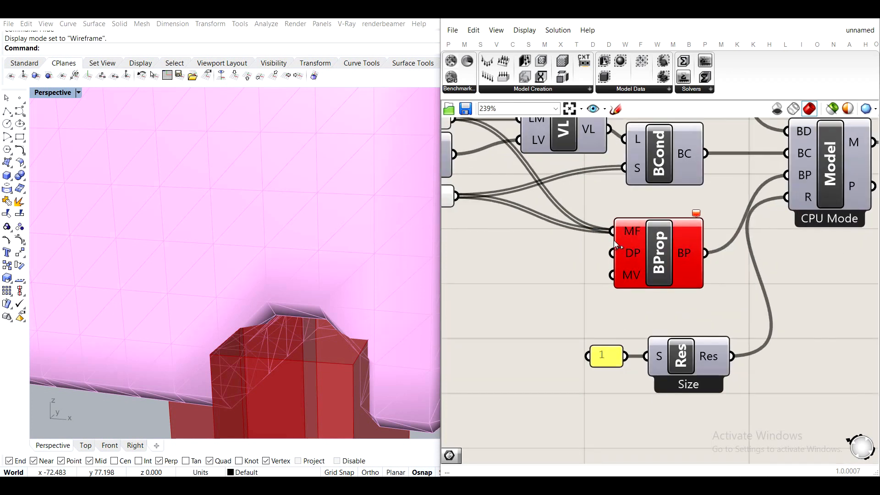
pyautogui.moveTo(566, 248); pyautogui.dragTo(687, 248, button='right')
pyautogui.doubleClick(590, 248)
pyautogui.write('//')
pyautogui.press('Return')
pyautogui.moveTo(604, 248); pyautogui.dragTo(623, 334, button='right')
pyautogui.moveTo(618, 348); pyautogui.dragTo(611, 393)
# Check BDomain's Density Value description, enter 1 in the new panel and connect it to BProp's DP input
pyautogui.moveTo(697, 288); pyautogui.dragTo(616, 351, button='right')
pyautogui.moveTo(722, 239); pyautogui.dragTo(677, 321, button='right')
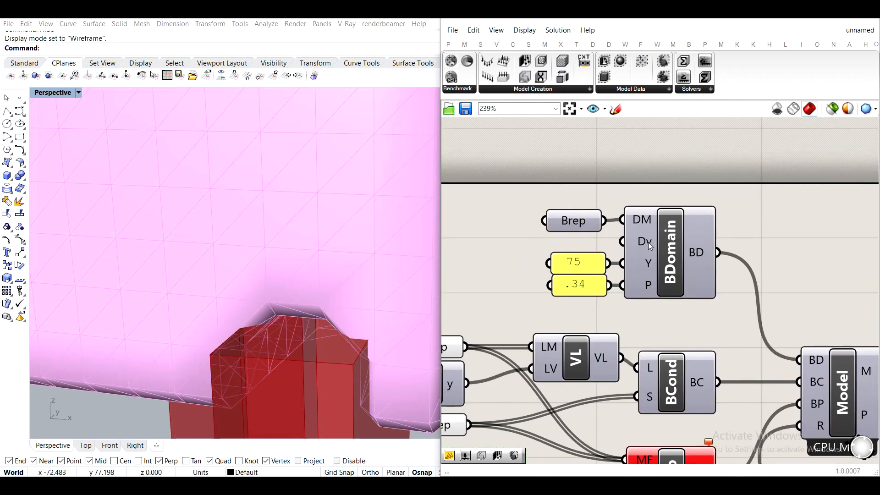
pyautogui.moveTo(641, 238)
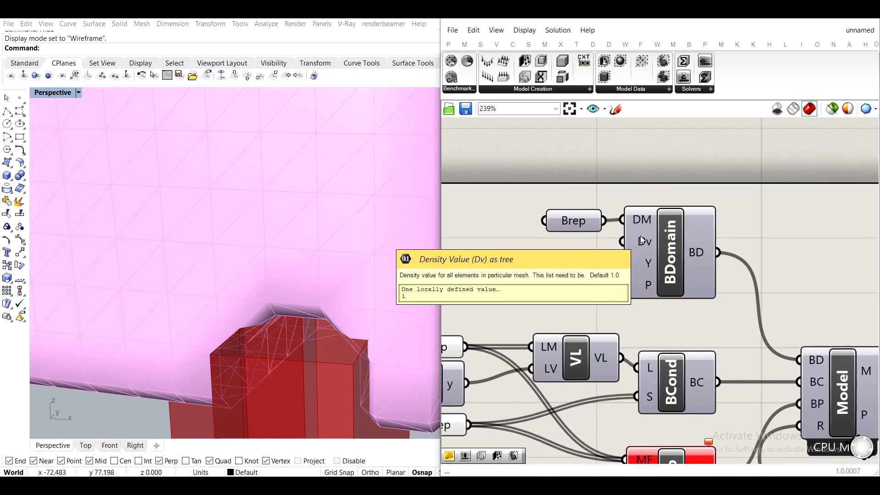
pyautogui.scroll(-3, 641, 240)
pyautogui.moveTo(546, 417); pyautogui.dragTo(552, 300, button='right')
pyautogui.scroll(1, 551, 300)
pyautogui.doubleClick(551, 290)
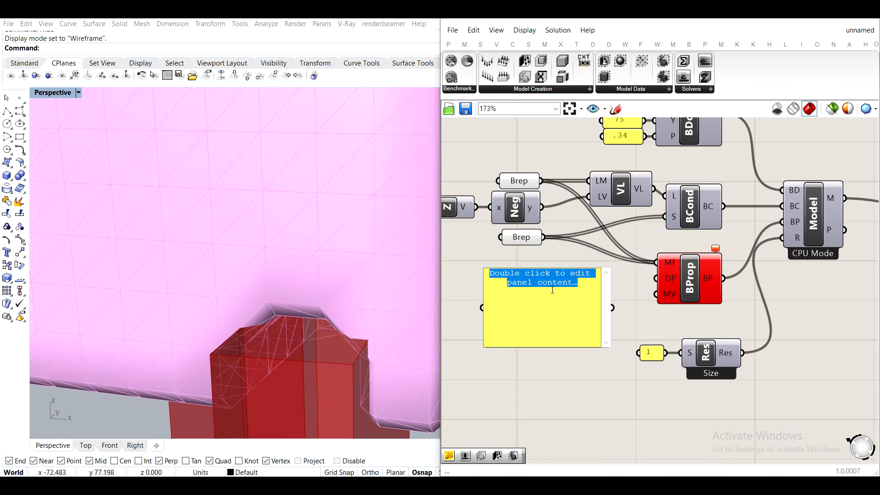
pyautogui.moveTo(488, 273); pyautogui.dragTo(572, 332)
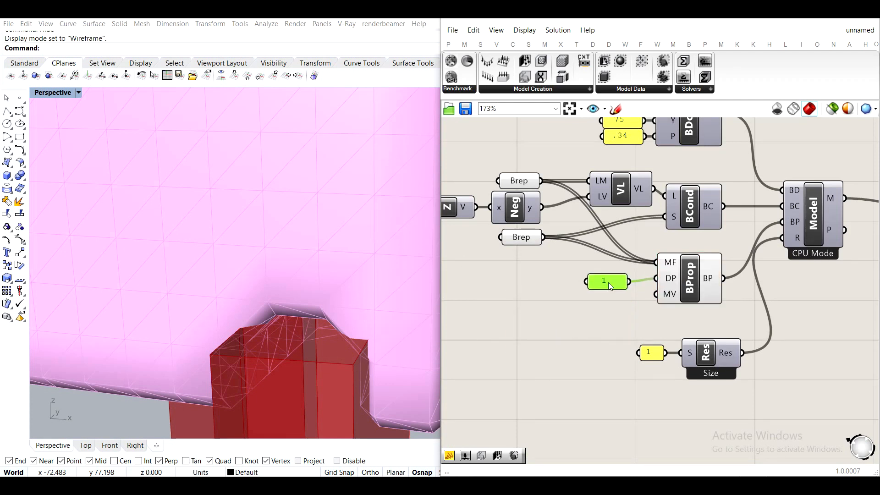
# Turn off the geometry preview of the BProp component
pyautogui.click(691, 288)
pyautogui.middleClick(691, 288)
pyautogui.click(717, 266)
# Run the Optimus solver with its toggle set to True and inspect the mesh around the support blocks
pyautogui.scroll(-3, 800, 318)
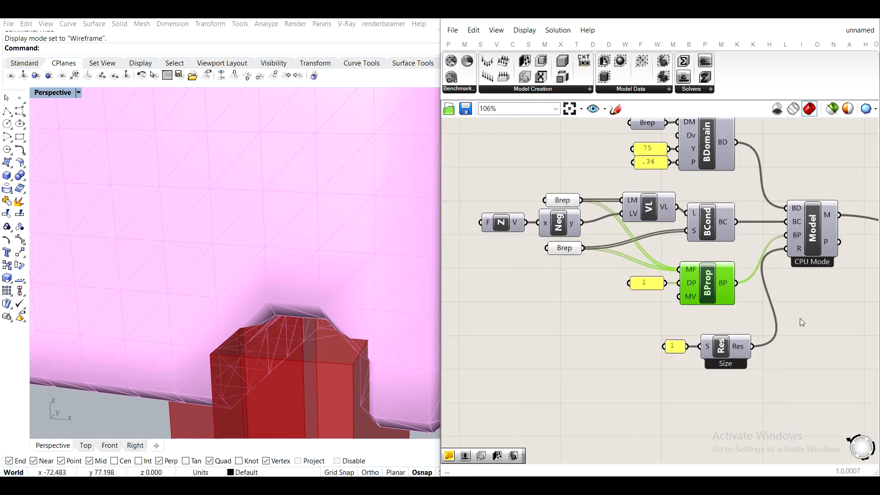
pyautogui.moveTo(805, 340); pyautogui.dragTo(604, 274, button='right')
pyautogui.scroll(2, 679, 298)
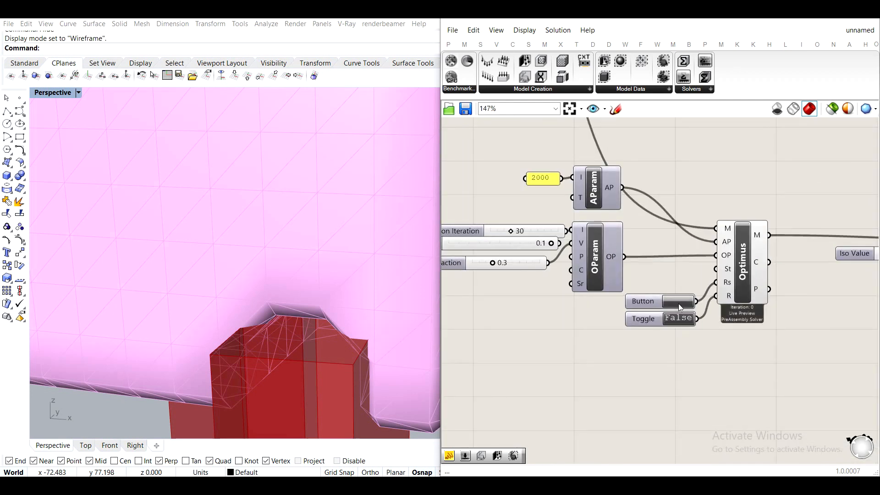
pyautogui.doubleClick(679, 318)
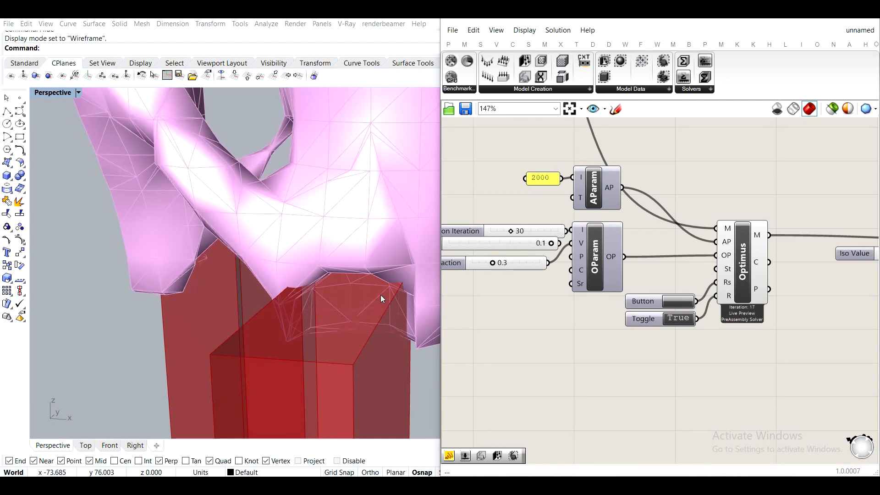
pyautogui.moveTo(352, 270)
pyautogui.mouseDown(button='right')
pyautogui.moveTo(336, 267)
pyautogui.moveTo(347, 280)
pyautogui.mouseUp(button='right')
pyautogui.scroll(-5, 595, 295)
# Set the density panel feeding BProp's DP input to 0
pyautogui.moveTo(562, 293); pyautogui.dragTo(700, 331, button='right')
pyautogui.scroll(7, 601, 214)
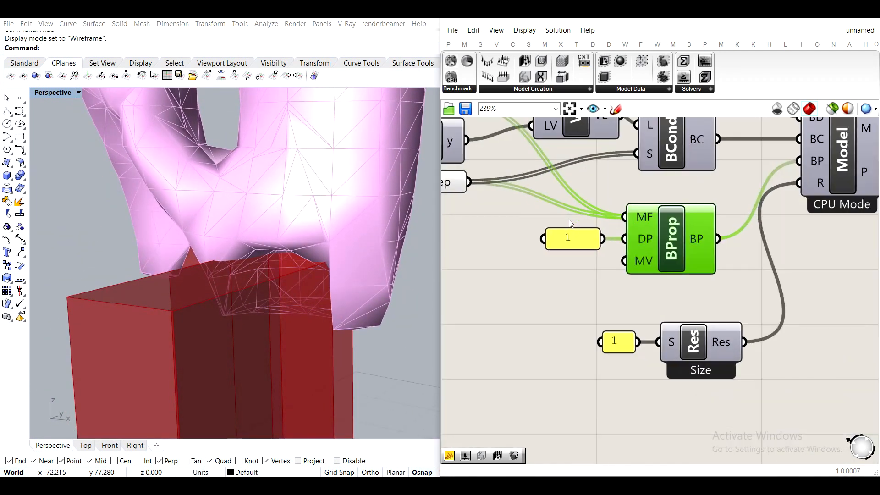
pyautogui.scroll(2, 570, 223)
pyautogui.scroll(-2, 542, 299)
pyautogui.doubleClick(561, 261)
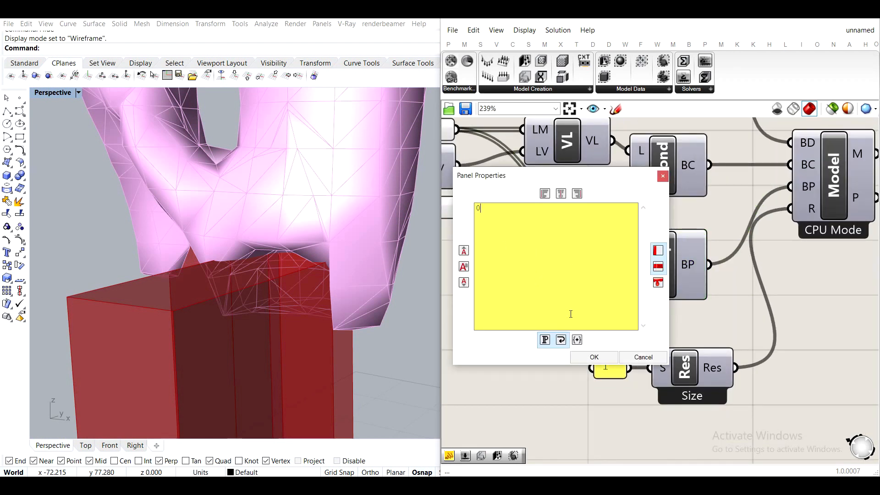
pyautogui.write('0')
pyautogui.click(600, 362)
pyautogui.click(568, 310)
# Rerun Optimus with density 0 by setting its toggle to True, and stop it by returning the toggle to False
pyautogui.scroll(-3, 568, 309)
pyautogui.moveTo(825, 406); pyautogui.dragTo(653, 326, button='right')
pyautogui.scroll(3, 653, 327)
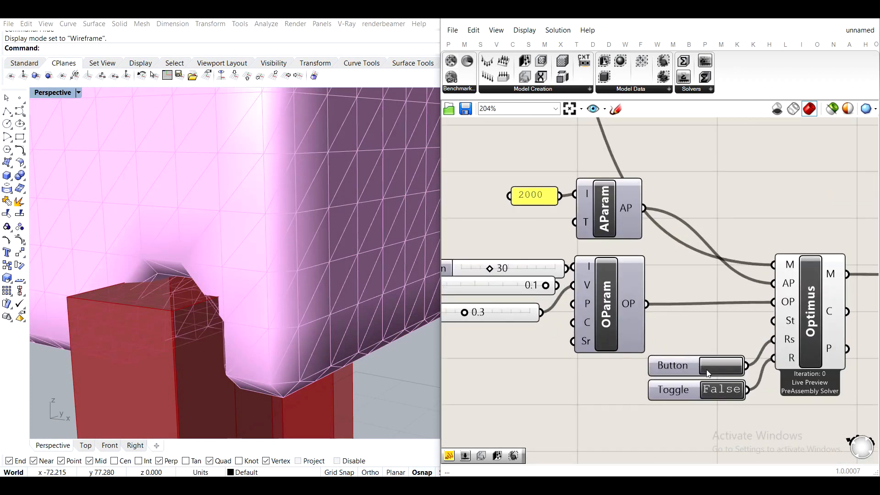
pyautogui.doubleClick(727, 390)
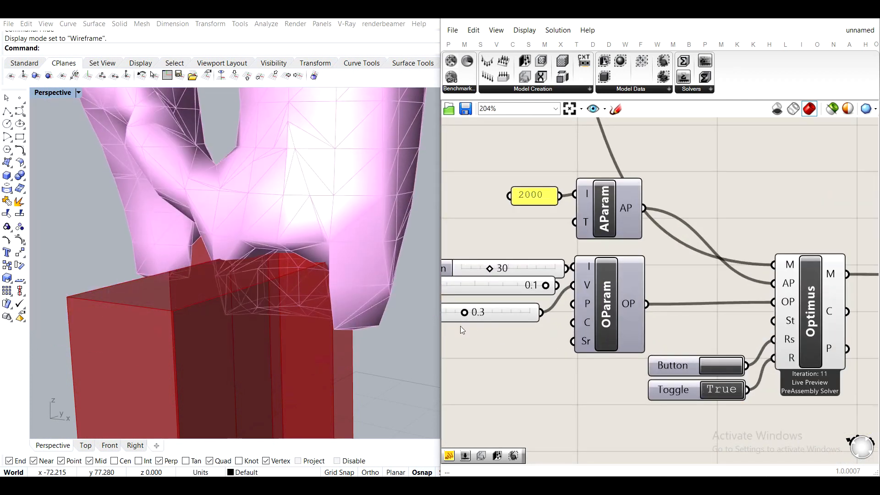
pyautogui.doubleClick(681, 389)
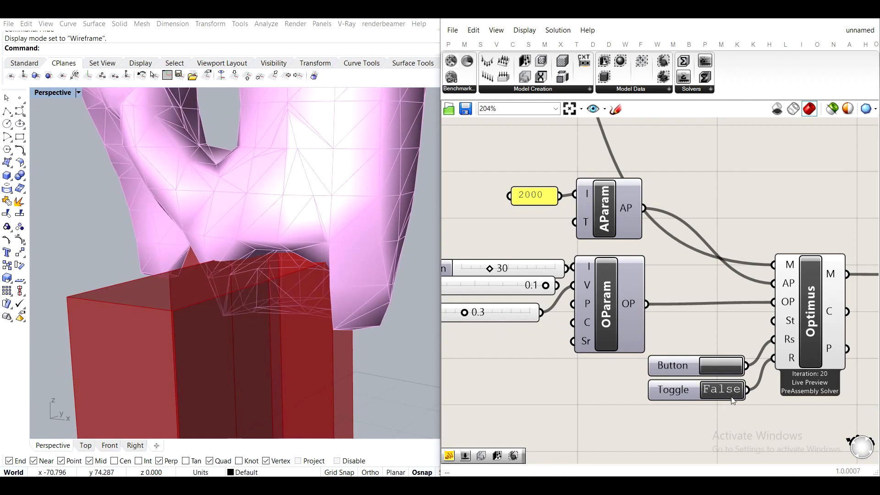
# Set the density panel feeding BProp's DP input to 10
pyautogui.scroll(-5, 727, 392)
pyautogui.scroll(8, 661, 345)
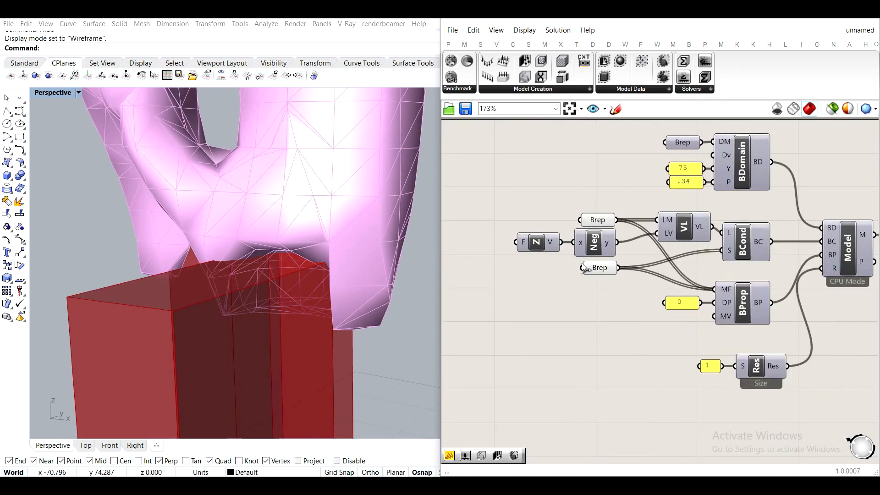
pyautogui.scroll(-2, 588, 313)
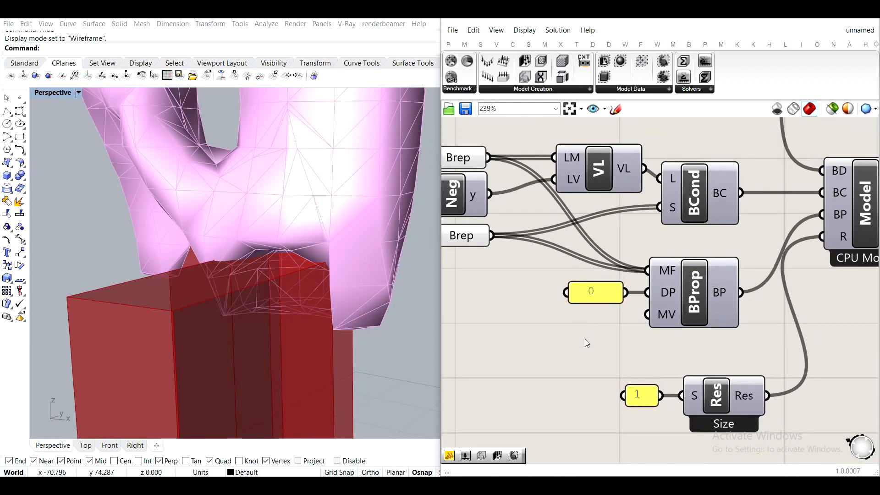
pyautogui.doubleClick(594, 297)
pyautogui.write('10')
pyautogui.click(626, 382)
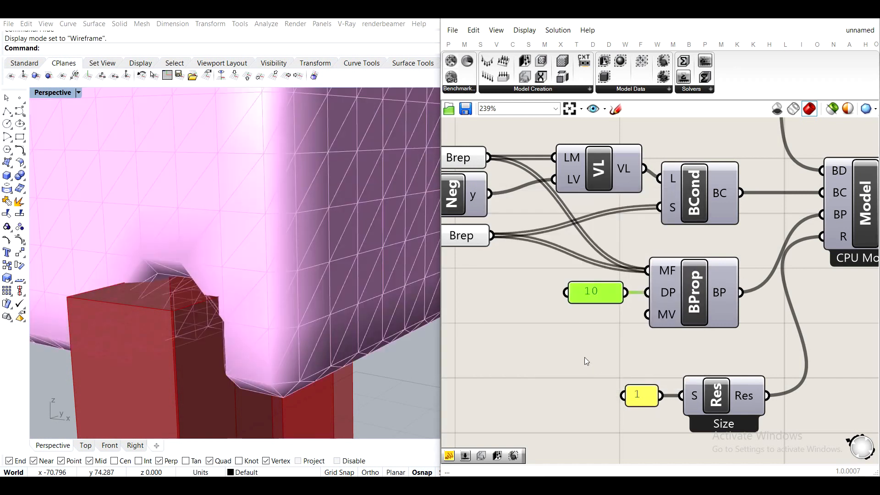
# Start the Optimus solver with density 10 by switching its run toggle to True
pyautogui.scroll(-4, 585, 361)
pyautogui.scroll(4, 673, 357)
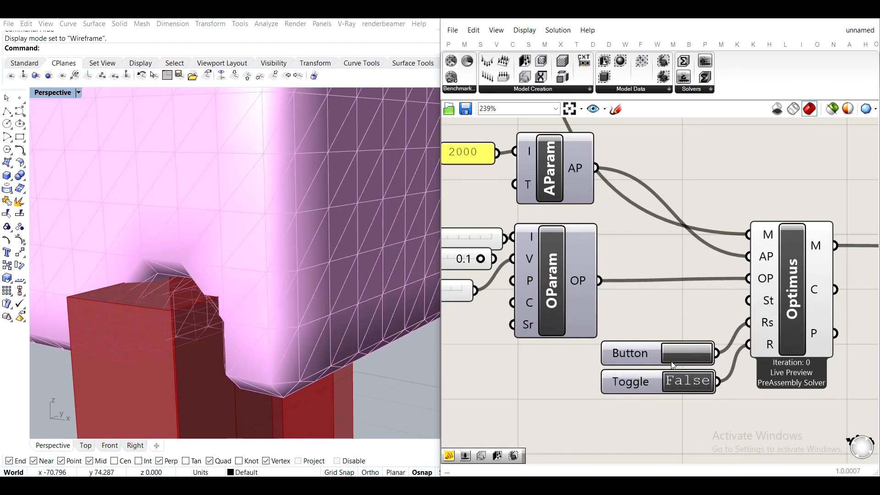
pyautogui.doubleClick(684, 384)
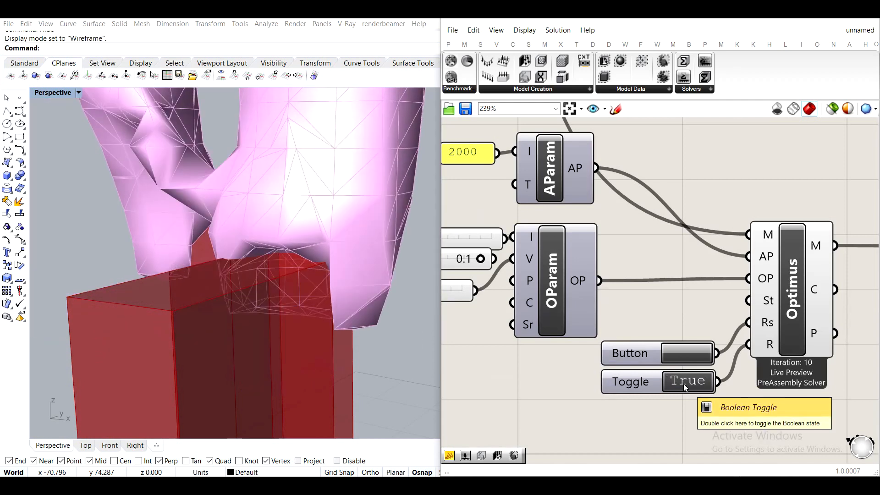
# Examine the optimised mesh where it meets the upper load blocks and the lower support blocks
pyautogui.moveTo(323, 342); pyautogui.dragTo(325, 365, button='right')
pyautogui.scroll(-9, 326, 365)
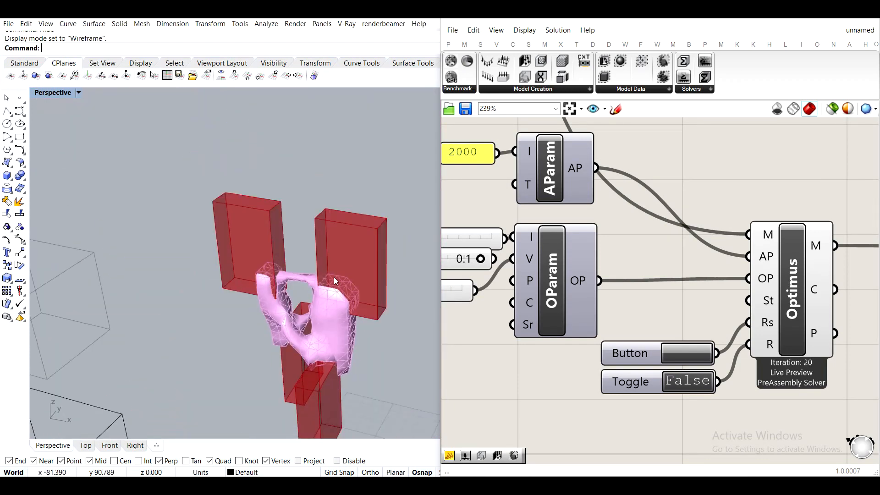
pyautogui.scroll(10, 334, 276)
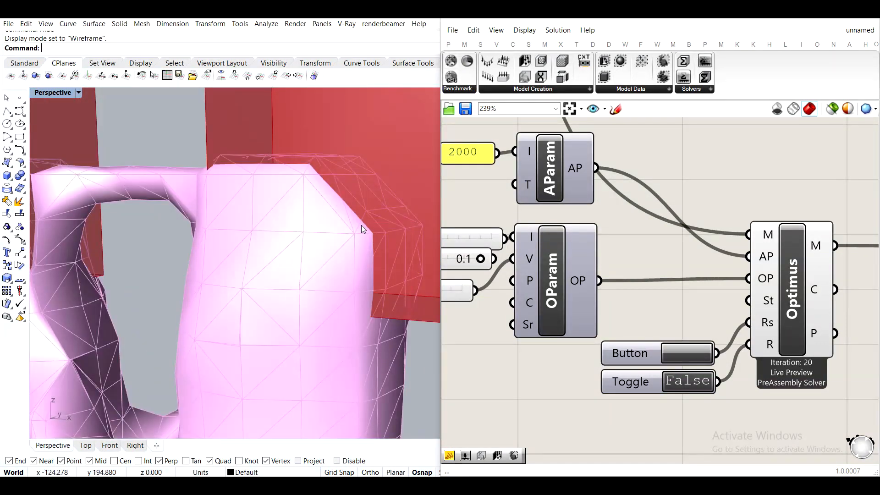
pyautogui.scroll(-6, 362, 228)
pyautogui.scroll(3, 329, 286)
pyautogui.moveTo(330, 287); pyautogui.dragTo(312, 312, button='right')
pyautogui.scroll(3, 307, 385)
pyautogui.scroll(-4, 578, 271)
# Flatten the MF input of the BProp component
pyautogui.moveTo(578, 271); pyautogui.dragTo(748, 296, button='right')
pyautogui.moveTo(524, 263); pyautogui.dragTo(545, 370, button='right')
pyautogui.scroll(5, 599, 271)
pyautogui.rightClick(655, 306)
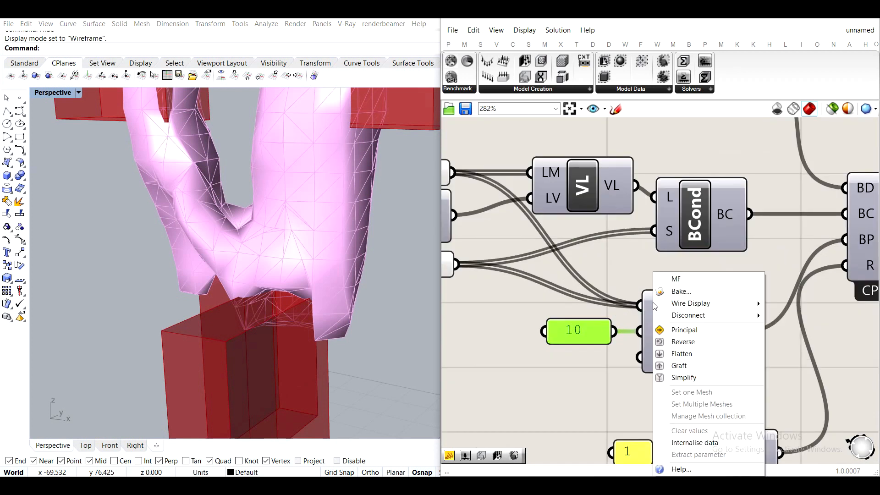
pyautogui.click(692, 354)
pyautogui.scroll(-2, 695, 359)
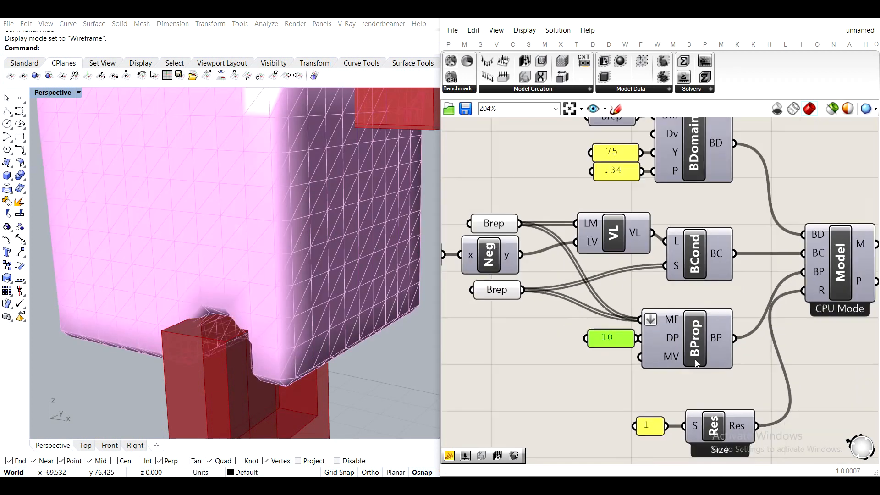
# Rerun Optimus with the flattened fixed meshes by setting its toggle to True, and stop it with False
pyautogui.moveTo(734, 390); pyautogui.dragTo(522, 237, button='right')
pyautogui.moveTo(721, 327); pyautogui.dragTo(554, 253, button='right')
pyautogui.moveTo(691, 412); pyautogui.dragTo(543, 261, button='right')
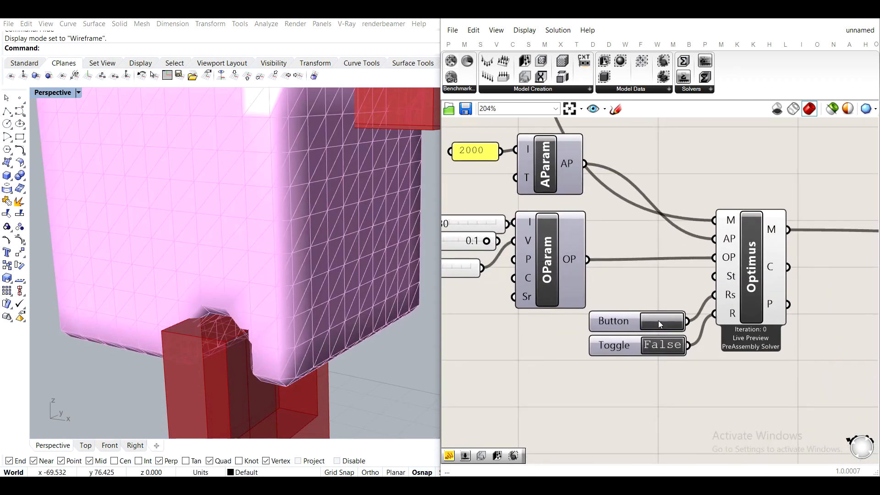
pyautogui.doubleClick(670, 353)
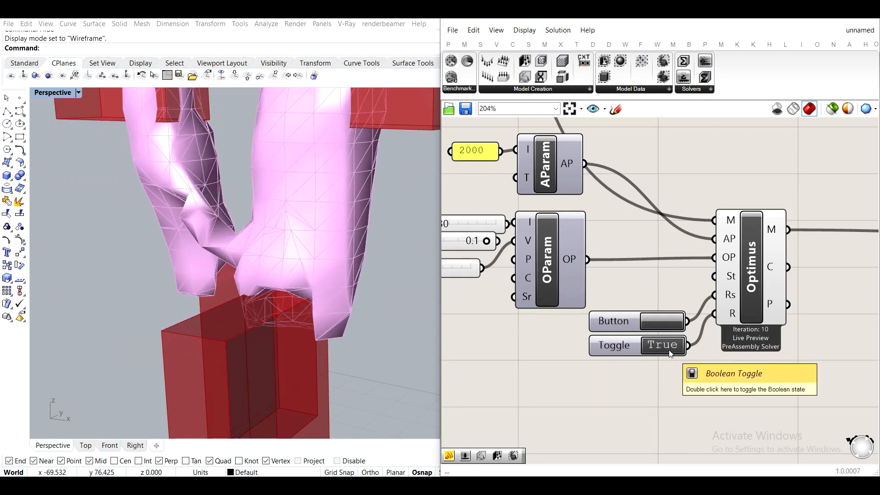
pyautogui.doubleClick(670, 353)
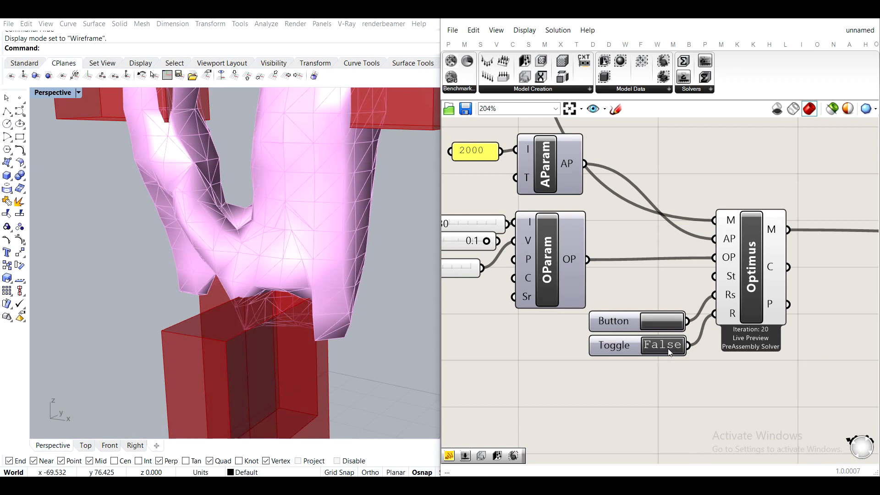
# Delete the unconnected 0.1 slider beside the OParam component and place the Volume Fraction slider under Optimisation Iteration
pyautogui.scroll(-3, 688, 365)
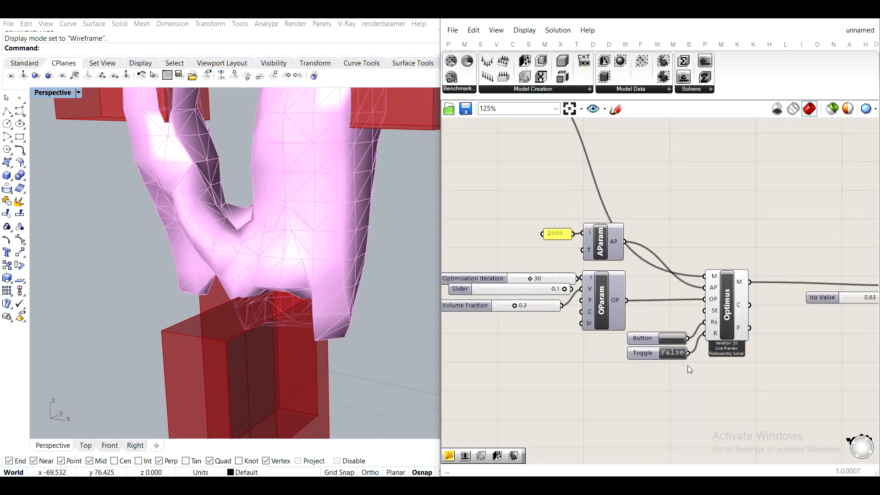
pyautogui.scroll(3, 687, 365)
pyautogui.click(595, 351)
pyautogui.moveTo(594, 351); pyautogui.dragTo(769, 357, button='right')
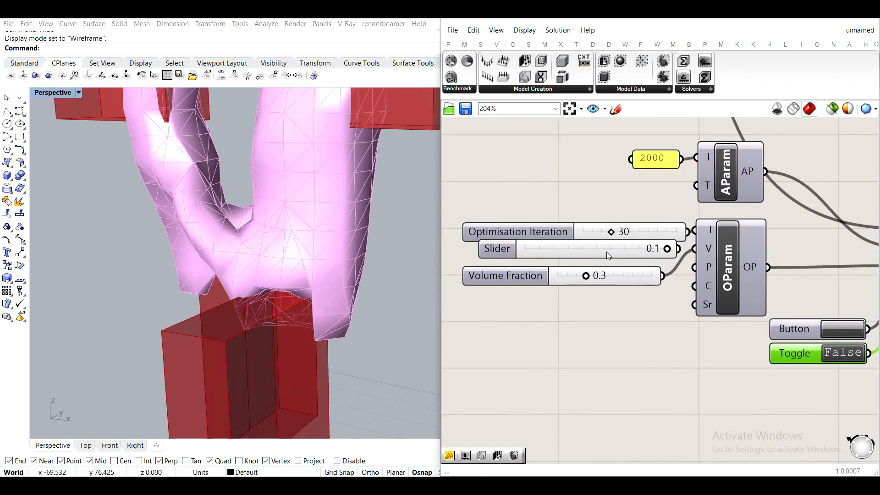
pyautogui.click(606, 252)
pyautogui.press('Delete')
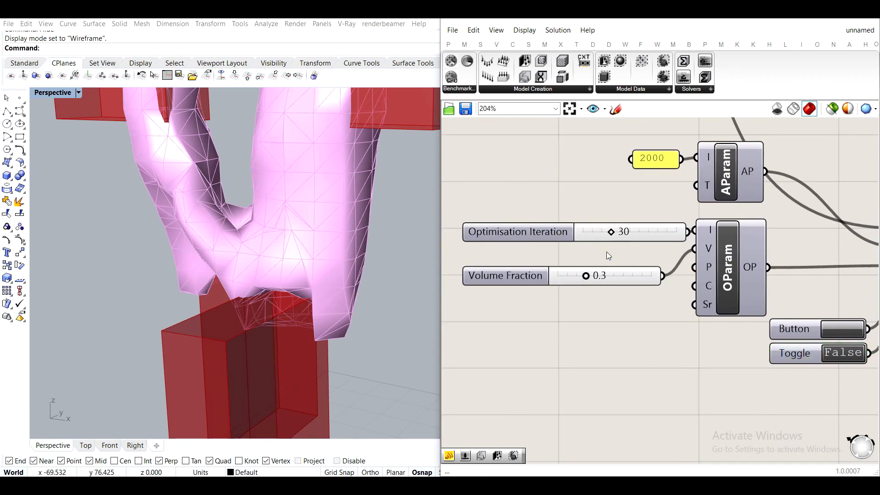
pyautogui.click(506, 288)
# Move the parameter, Optimus, Iso and Preview components together closer to the Model component
pyautogui.scroll(-5, 531, 249)
pyautogui.moveTo(831, 375); pyautogui.dragTo(573, 249)
pyautogui.moveTo(679, 307); pyautogui.dragTo(712, 225)
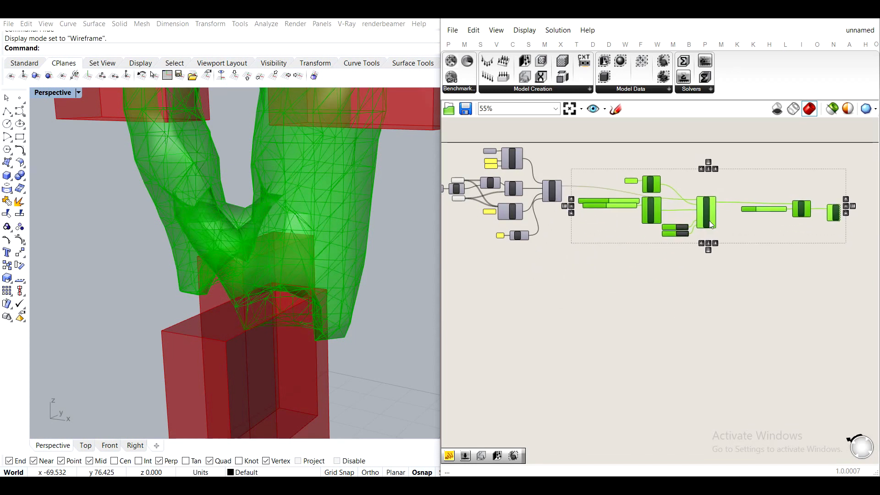
pyautogui.click(654, 146)
# Examine the boundary property and resolution components that feed the Model component
pyautogui.scroll(2, 620, 171)
pyautogui.moveTo(546, 247); pyautogui.dragTo(650, 223, button='right')
pyautogui.scroll(4, 532, 250)
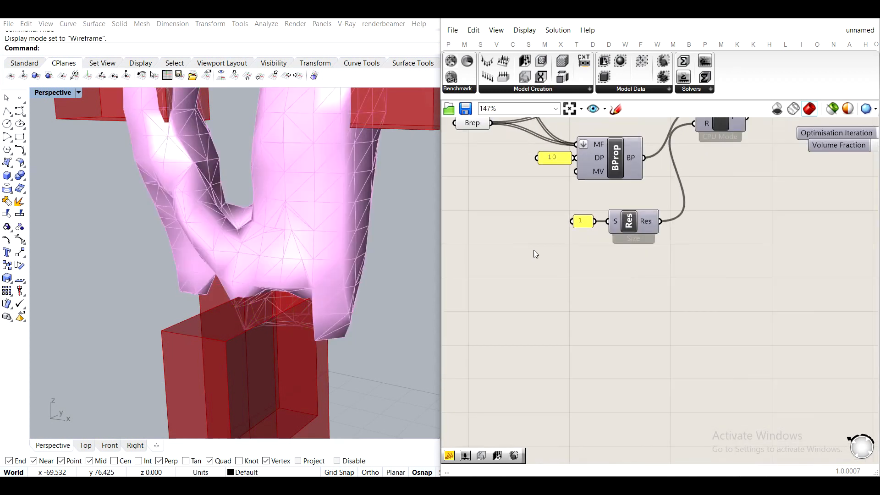
pyautogui.moveTo(571, 197); pyautogui.dragTo(625, 287, button='right')
pyautogui.scroll(2, 640, 247)
pyautogui.click(688, 260)
pyautogui.moveTo(711, 302); pyautogui.dragTo(556, 231)
pyautogui.scroll(2, 605, 248)
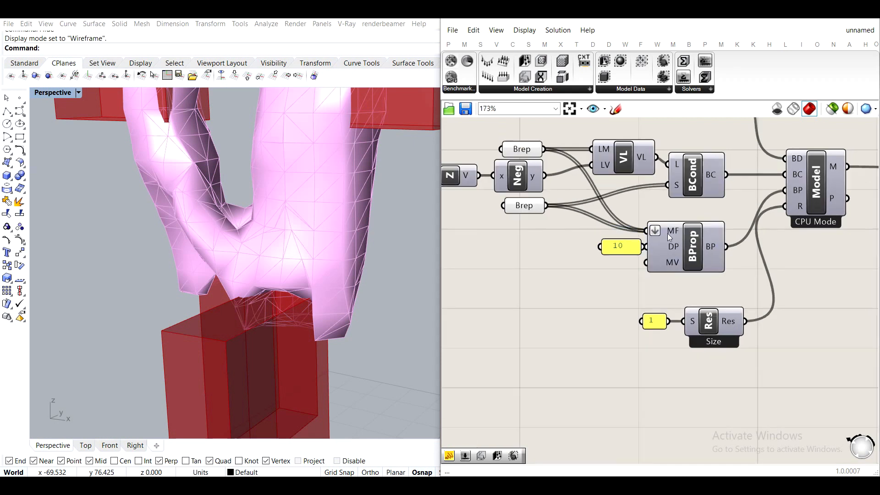
pyautogui.scroll(-6, 641, 245)
pyautogui.moveTo(804, 269); pyautogui.dragTo(670, 249, button='right')
pyautogui.scroll(7, 513, 295)
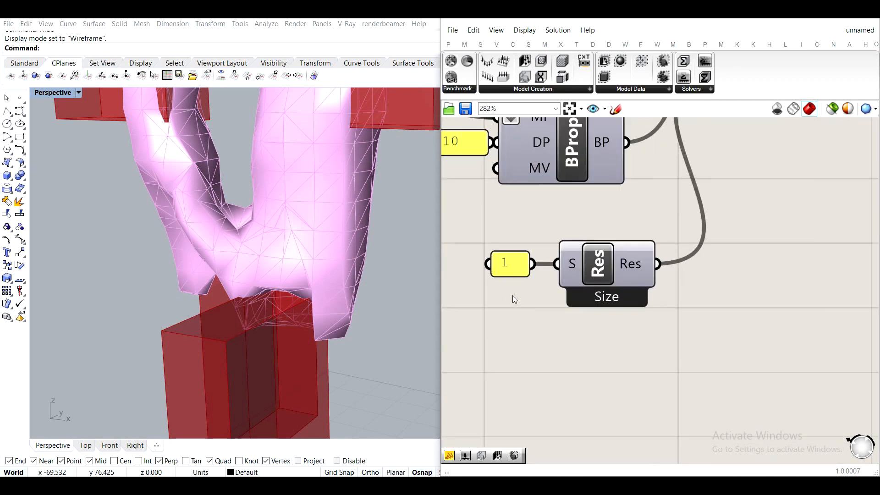
# Set the voxel size feeding the Res component to .5
pyautogui.scroll(-3, 516, 298)
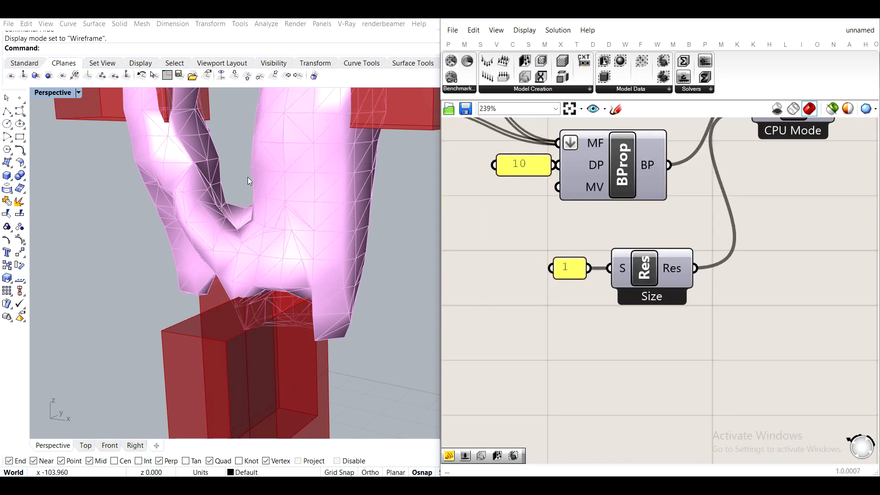
pyautogui.scroll(-8, 263, 205)
pyautogui.scroll(5, 266, 166)
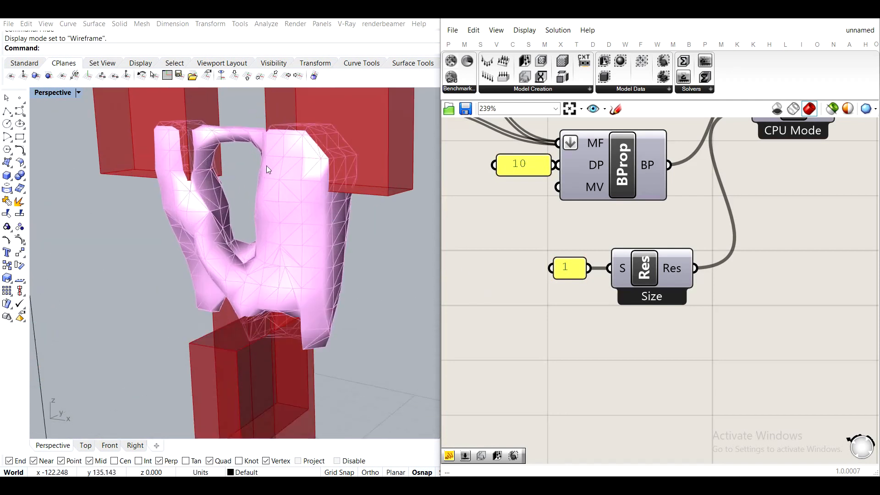
pyautogui.moveTo(263, 224); pyautogui.dragTo(265, 251, button='right')
pyautogui.scroll(2, 567, 282)
pyautogui.scroll(-1, 567, 282)
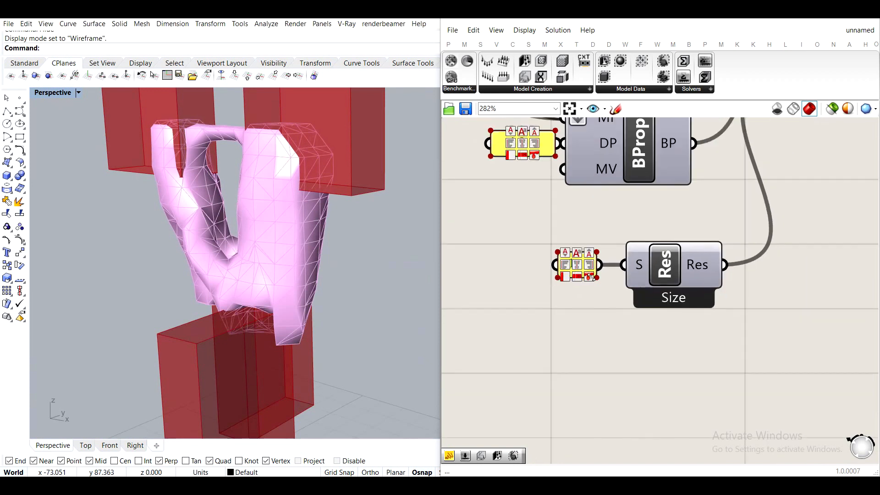
pyautogui.doubleClick(584, 269)
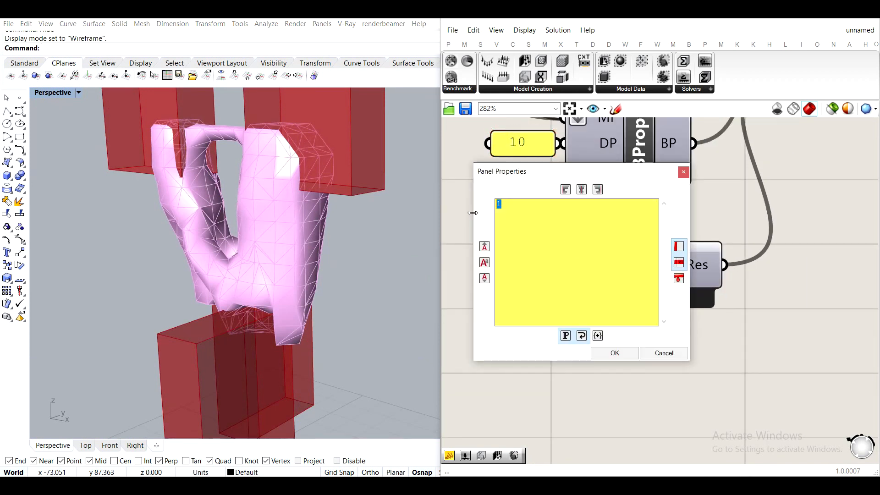
pyautogui.write('.1')
pyautogui.click(608, 354)
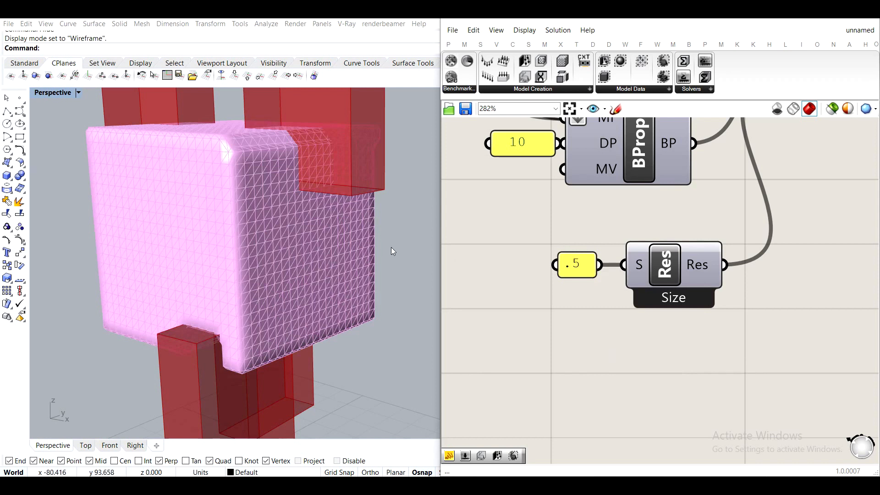
# Run Optimus at the finer resolution by setting its toggle to True, and stop it with False
pyautogui.scroll(-3, 493, 274)
pyautogui.moveTo(674, 267); pyautogui.dragTo(553, 254, button='right')
pyautogui.moveTo(743, 230); pyautogui.dragTo(599, 262, button='right')
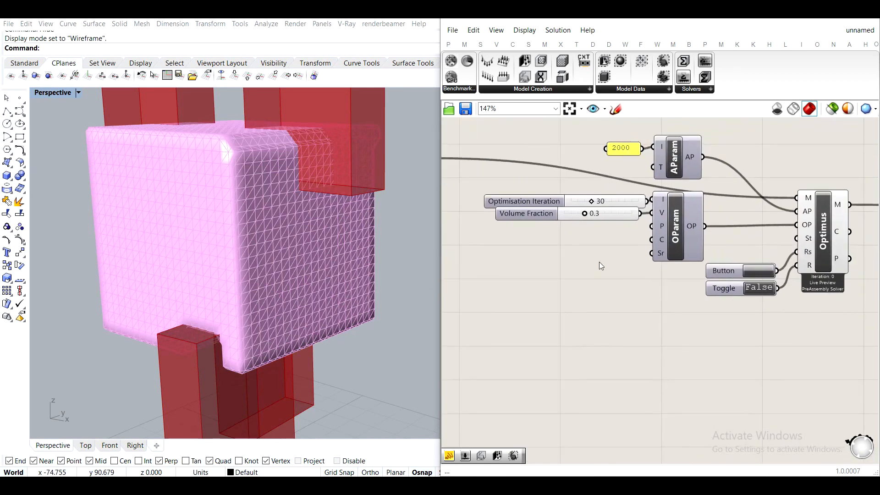
pyautogui.moveTo(722, 268); pyautogui.dragTo(615, 269, button='right')
pyautogui.scroll(1, 626, 271)
pyautogui.click(657, 271)
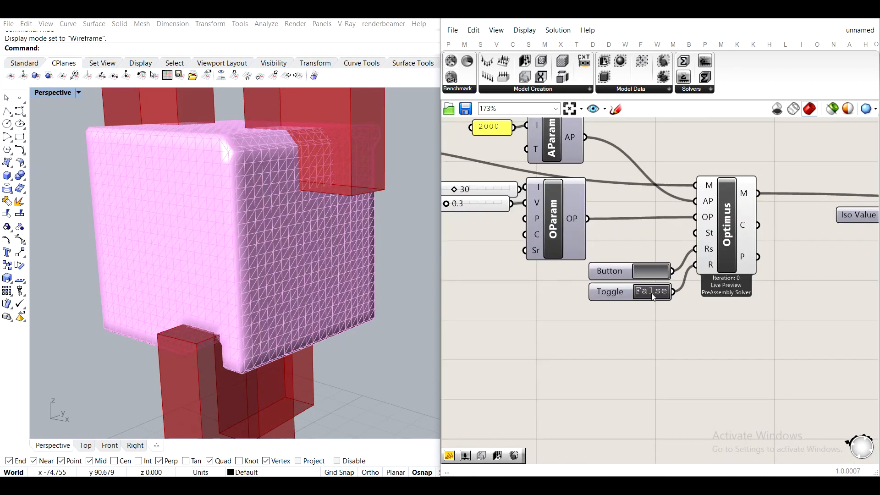
pyautogui.doubleClick(651, 293)
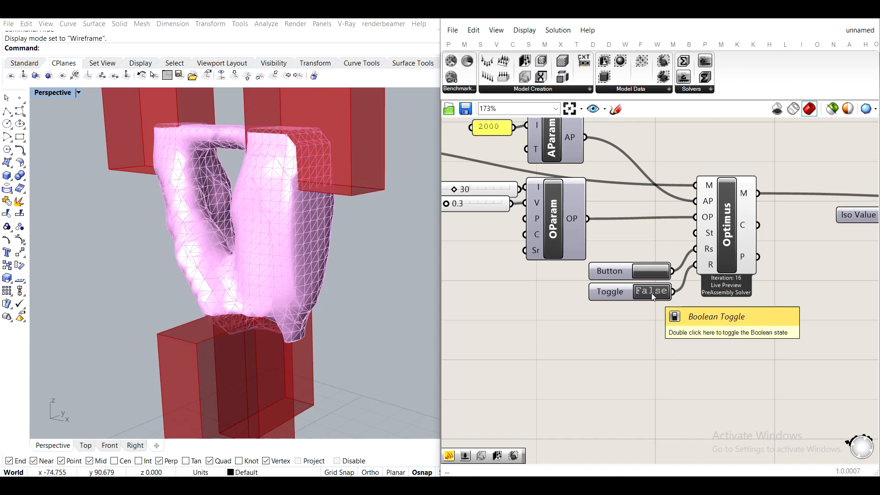
# Examine the finer optimised mesh around the load and support blocks
pyautogui.moveTo(772, 257); pyautogui.dragTo(675, 283, button='right')
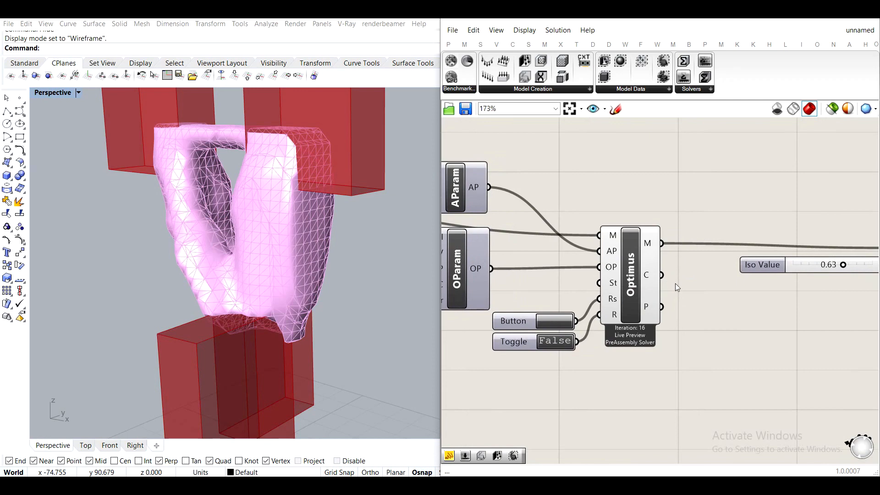
pyautogui.scroll(3, 336, 277)
pyautogui.moveTo(336, 277); pyautogui.dragTo(255, 329, button='right')
pyautogui.scroll(-3, 710, 289)
pyautogui.scroll(3, 728, 317)
pyautogui.click(517, 250)
pyautogui.middleClick(516, 250)
# Set the Iso Value slider to 0.75
pyautogui.moveTo(741, 230); pyautogui.dragTo(649, 279, button='right')
pyautogui.scroll(3, 596, 250)
pyautogui.scroll(1, 597, 250)
pyautogui.moveTo(251, 298); pyautogui.dragTo(298, 265, button='right')
pyautogui.scroll(2, 298, 266)
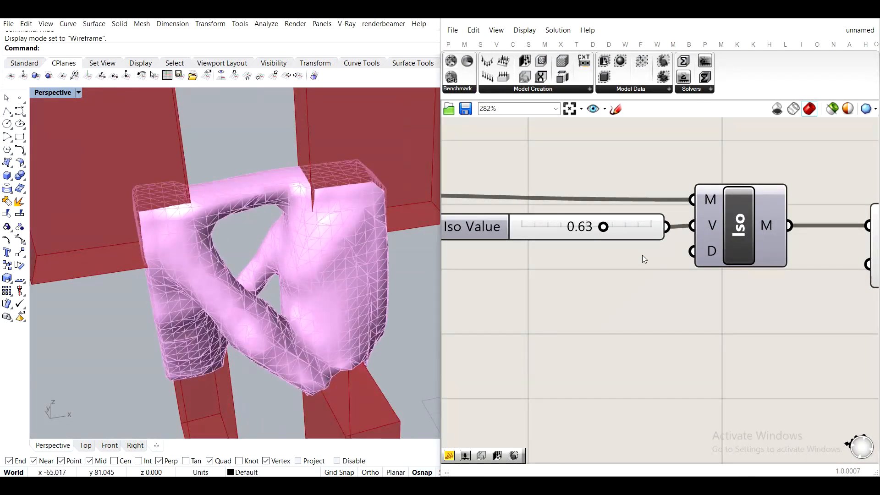
pyautogui.moveTo(606, 232)
pyautogui.mouseDown()
pyautogui.moveTo(568, 233)
pyautogui.moveTo(637, 236)
pyautogui.moveTo(620, 236)
pyautogui.mouseUp()
pyautogui.moveTo(317, 323); pyautogui.dragTo(294, 320, button='right')
pyautogui.scroll(-2, 628, 336)
# Insert a Smooth Mesh component between the Iso mesh output and the Preview component's geometry input
pyautogui.moveTo(670, 301); pyautogui.dragTo(519, 256, button='right')
pyautogui.moveTo(663, 229); pyautogui.dragTo(841, 237)
pyautogui.doubleClick(668, 286)
pyautogui.write('smoot')
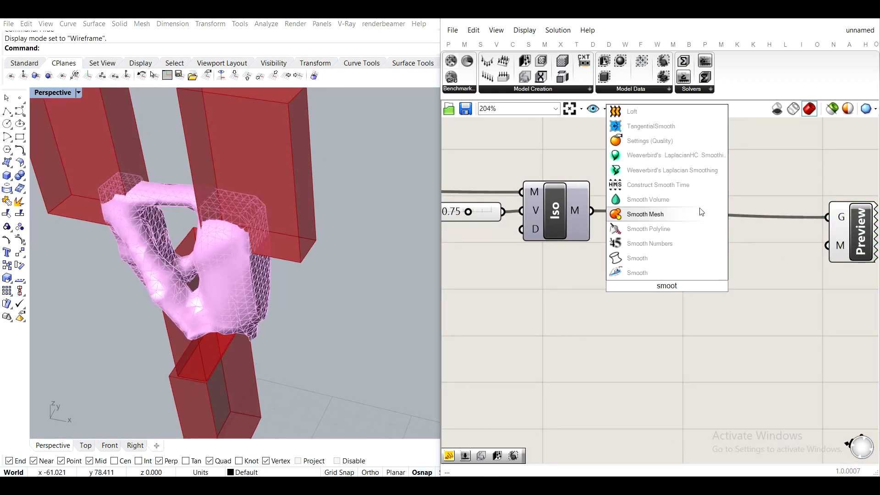
pyautogui.click(702, 212)
pyautogui.moveTo(592, 211); pyautogui.dragTo(635, 229)
pyautogui.click(636, 289)
pyautogui.moveTo(705, 266); pyautogui.dragTo(828, 217)
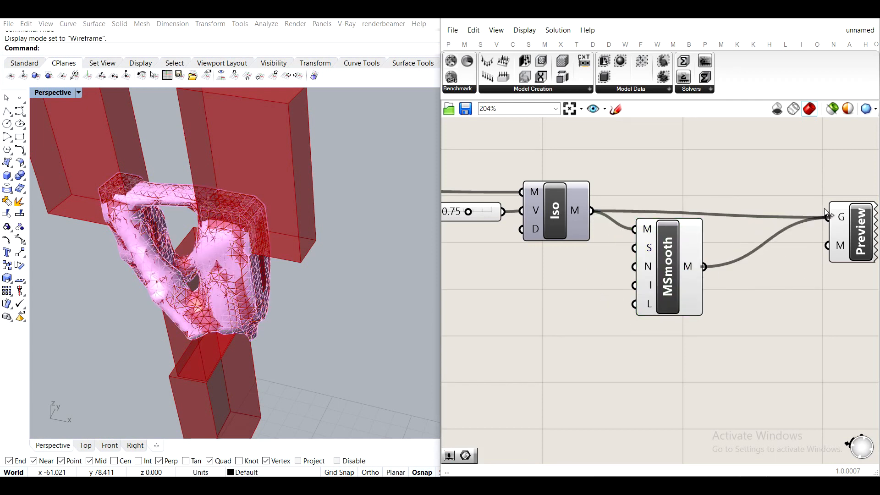
# Turn off the viewport preview of the MSmooth component
pyautogui.click(671, 255)
pyautogui.middleClick(671, 255)
pyautogui.click(711, 222)
pyautogui.click(709, 222)
# Add a number slider of 10 and connect it to the iterations input of MSmooth
pyautogui.moveTo(708, 222); pyautogui.dragTo(758, 183, button='right')
pyautogui.doubleClick(580, 268)
pyautogui.write('10')
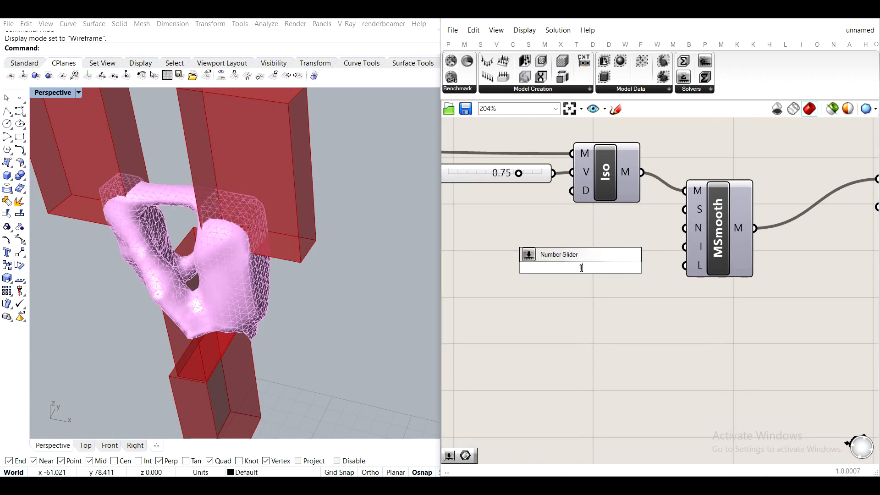
pyautogui.press('Return')
pyautogui.scroll(1, 670, 265)
pyautogui.scroll(1, 670, 265)
pyautogui.moveTo(658, 267); pyautogui.dragTo(693, 239)
pyautogui.moveTo(577, 268); pyautogui.dragTo(558, 240)
# Set the Iso Value slider to 0.50 to thicken the smoothed mesh
pyautogui.moveTo(224, 266)
pyautogui.mouseDown(button='right')
pyautogui.moveTo(244, 247)
pyautogui.moveTo(295, 246)
pyautogui.moveTo(338, 226)
pyautogui.moveTo(361, 252)
pyautogui.moveTo(295, 237)
pyautogui.moveTo(233, 265)
pyautogui.mouseUp(button='right')
pyautogui.scroll(7, 180, 254)
pyautogui.scroll(-7, 183, 244)
pyautogui.keyDown('shift'); pyautogui.moveTo(172, 263); pyautogui.dragTo(287, 228, button='right'); pyautogui.keyUp('shift')
pyautogui.moveTo(495, 160); pyautogui.dragTo(601, 230, button='right')
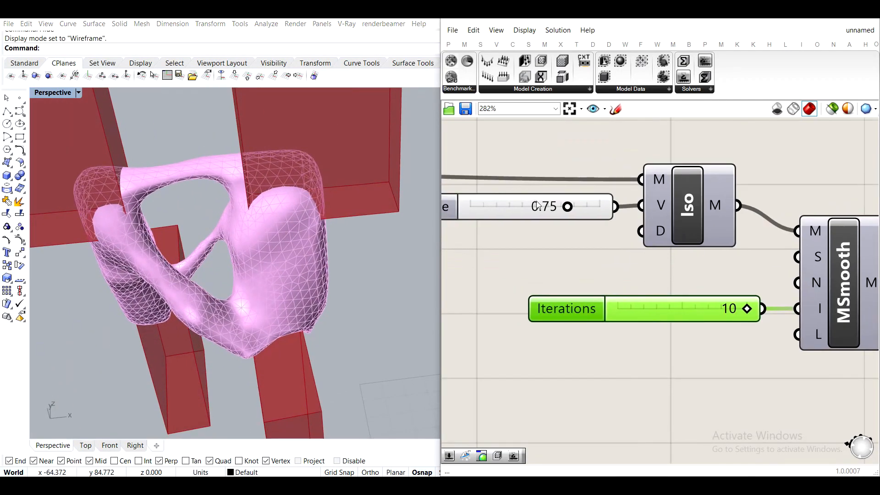
pyautogui.scroll(1, 527, 202)
pyautogui.doubleClick(510, 214)
pyautogui.write('.5')
pyautogui.press('Return')
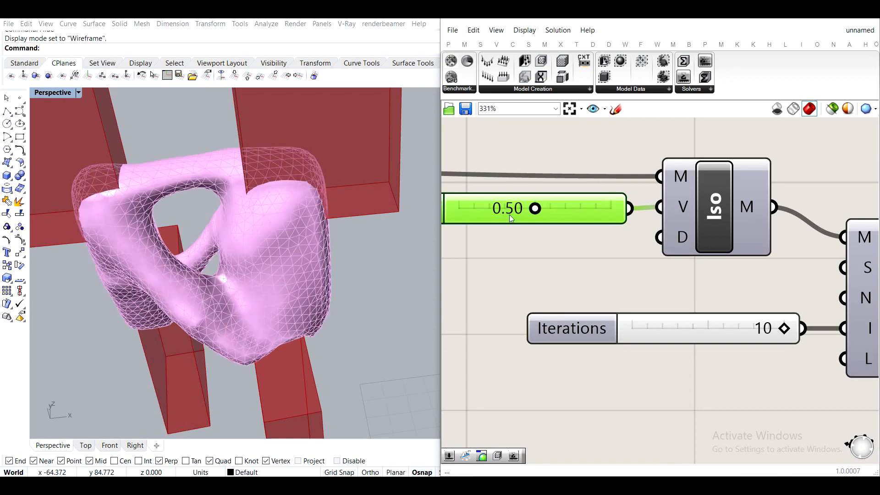
pyautogui.moveTo(605, 270); pyautogui.dragTo(594, 243, button='right')
pyautogui.moveTo(249, 262); pyautogui.dragTo(293, 206, button='right')
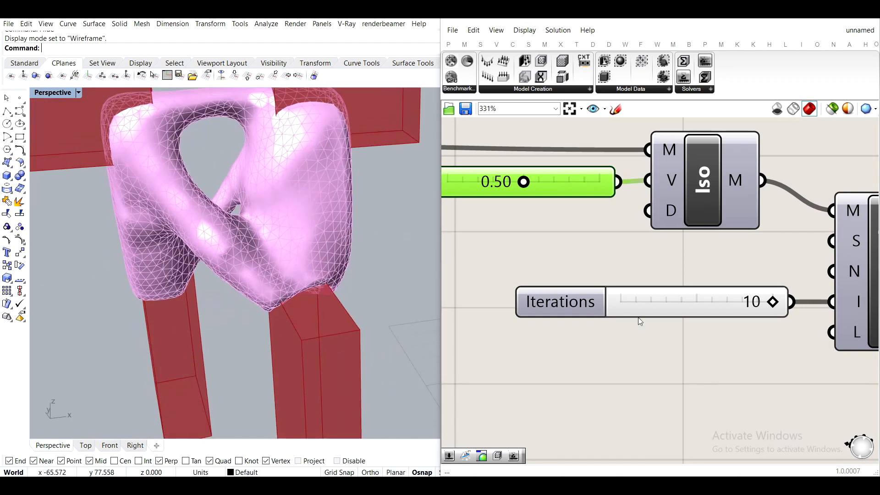
# Replace the slider feeding the MSmooth iterations with a new number slider of 15, deleting the 10 slider
pyautogui.doubleClick(659, 362)
pyautogui.write('15')
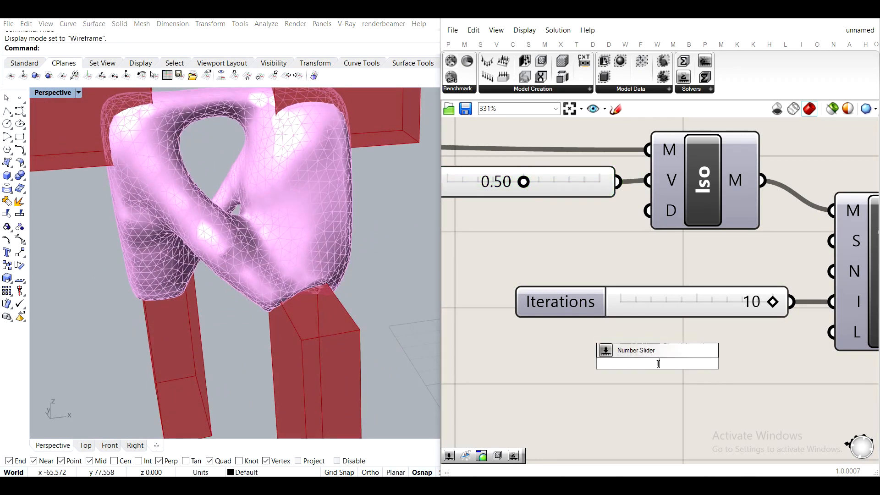
pyautogui.press('Return')
pyautogui.moveTo(783, 363); pyautogui.dragTo(831, 303)
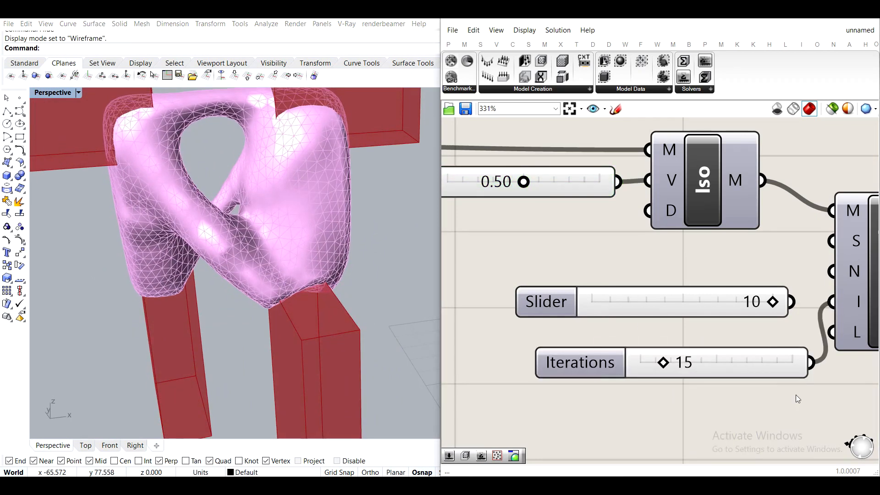
pyautogui.moveTo(743, 362); pyautogui.dragTo(719, 332)
pyautogui.click(725, 304)
pyautogui.press('Delete')
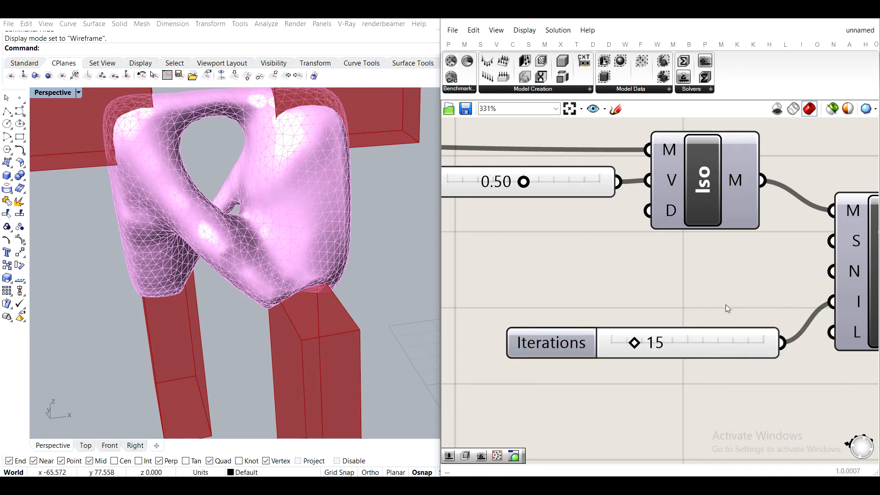
# Examine the smoothed mesh's triangulation and surface quality up close
pyautogui.scroll(-2, 725, 304)
pyautogui.moveTo(422, 275); pyautogui.dragTo(228, 180, button='right')
pyautogui.scroll(5, 227, 179)
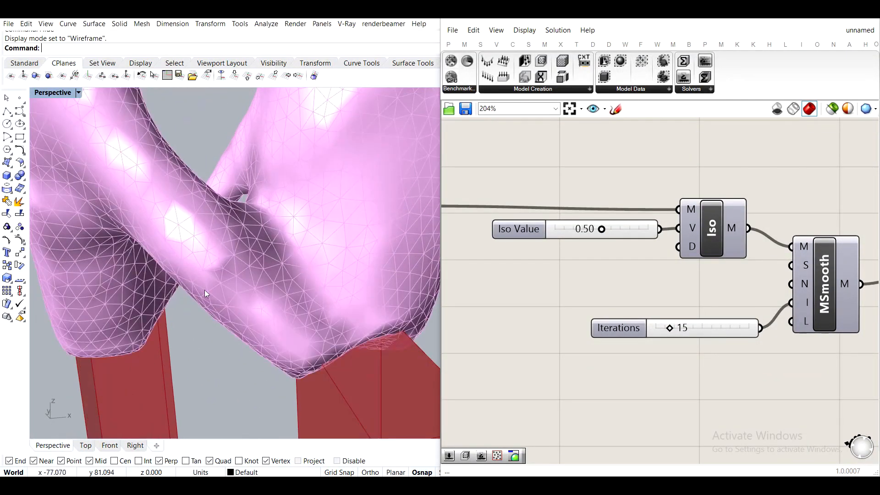
pyautogui.scroll(4, 213, 263)
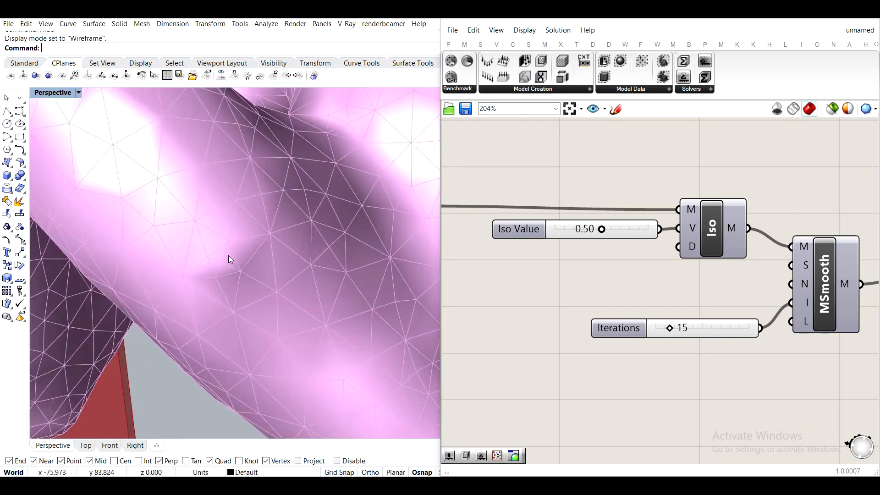
pyautogui.scroll(-4, 230, 257)
pyautogui.scroll(-2, 264, 257)
pyautogui.scroll(-3, 639, 261)
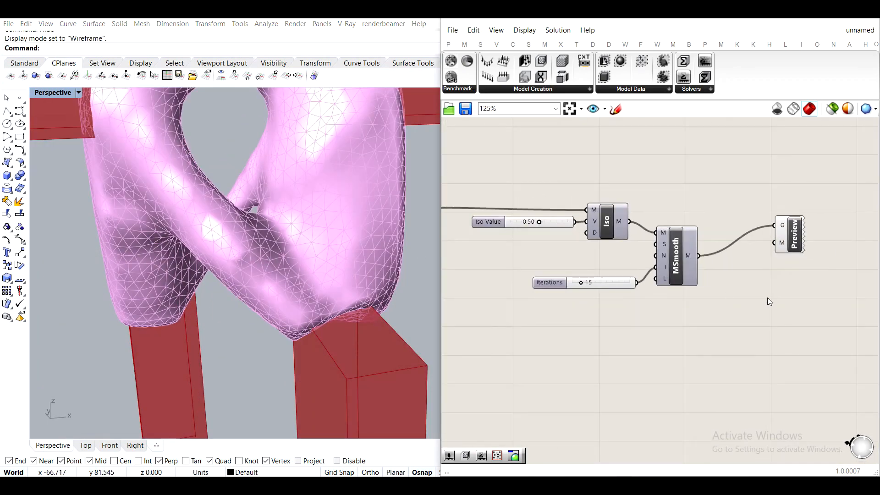
# Turn on the Profiler canvas widget to show component computation times
pyautogui.moveTo(835, 379); pyautogui.dragTo(697, 252)
pyautogui.click(524, 30)
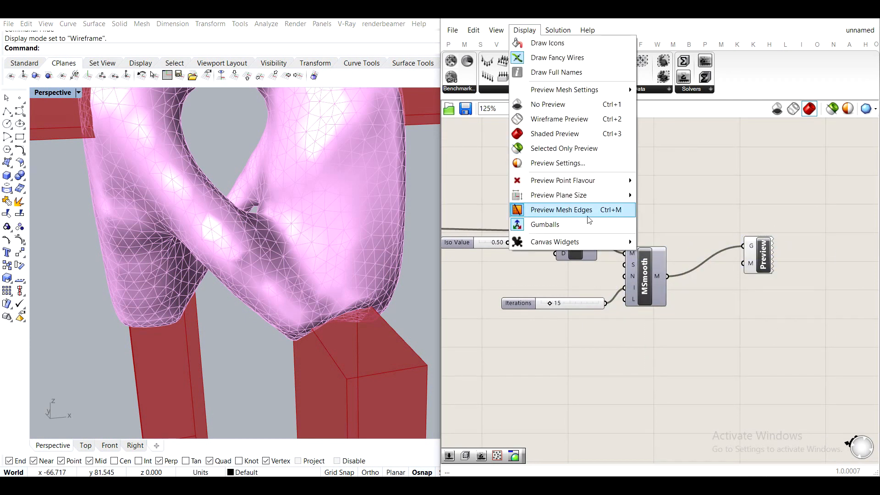
pyautogui.moveTo(589, 240)
pyautogui.click(675, 286)
pyautogui.scroll(2, 640, 346)
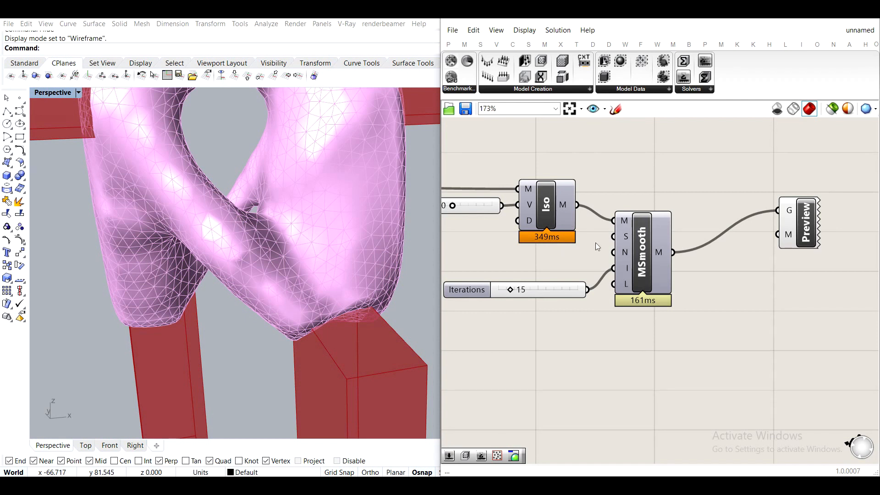
# Move MSmooth, its Iterations slider and Preview further from the Iso component to make room between them
pyautogui.moveTo(862, 332); pyautogui.dragTo(621, 185)
pyautogui.keyDown('shift'); pyautogui.click(555, 288); pyautogui.keyUp('shift')
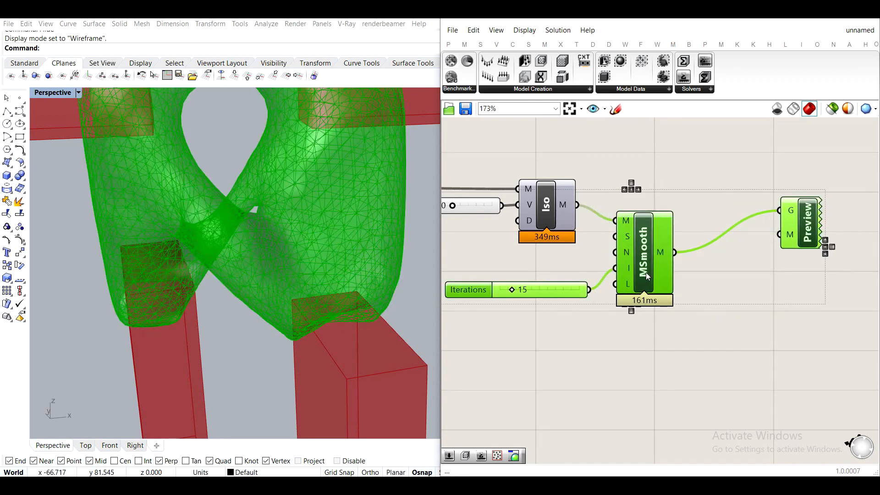
pyautogui.moveTo(619, 217); pyautogui.dragTo(753, 226)
pyautogui.click(750, 324)
# Insert a Data Dam between the Iso mesh output and MSmooth's mesh input, and release the data through it
pyautogui.scroll(3, 749, 318)
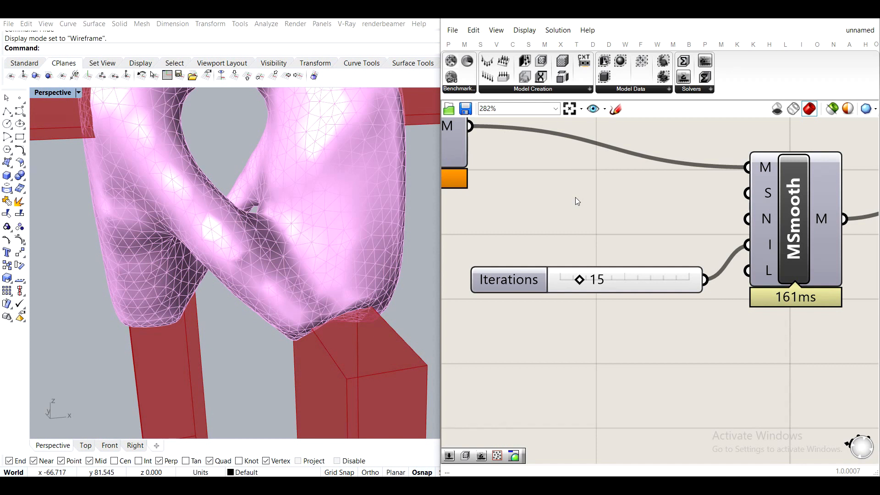
pyautogui.scroll(-3, 596, 195)
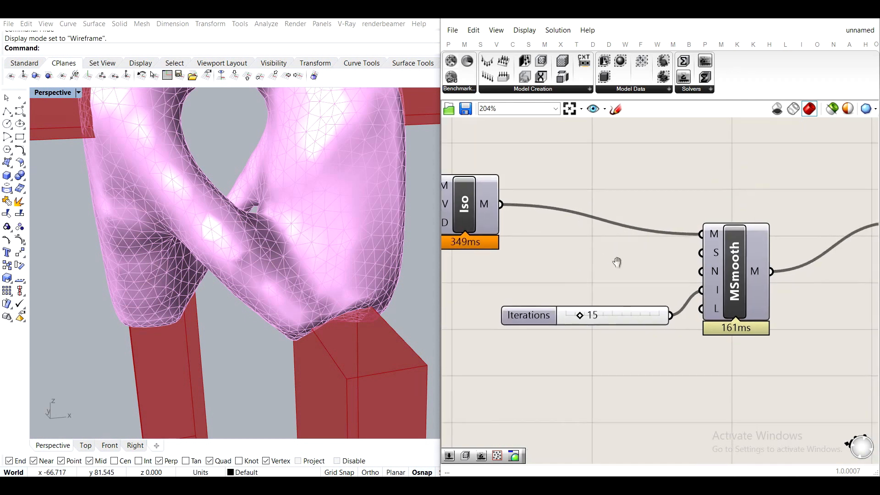
pyautogui.doubleClick(650, 189)
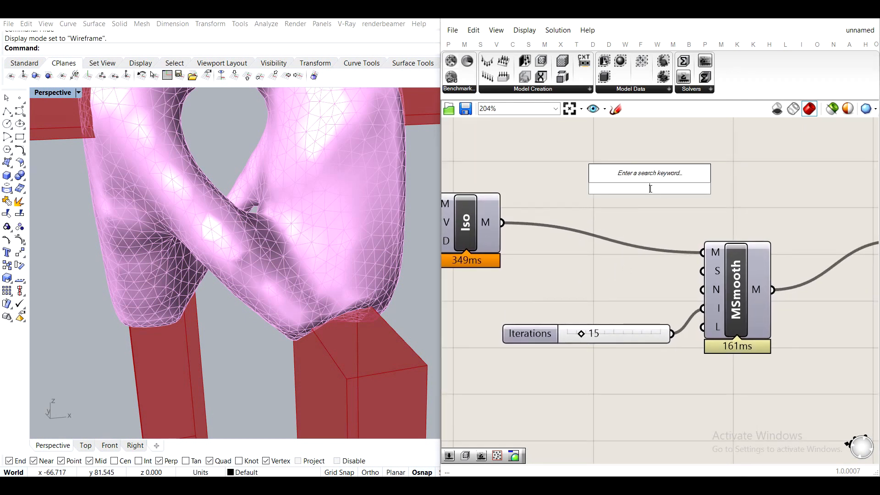
pyautogui.write('data')
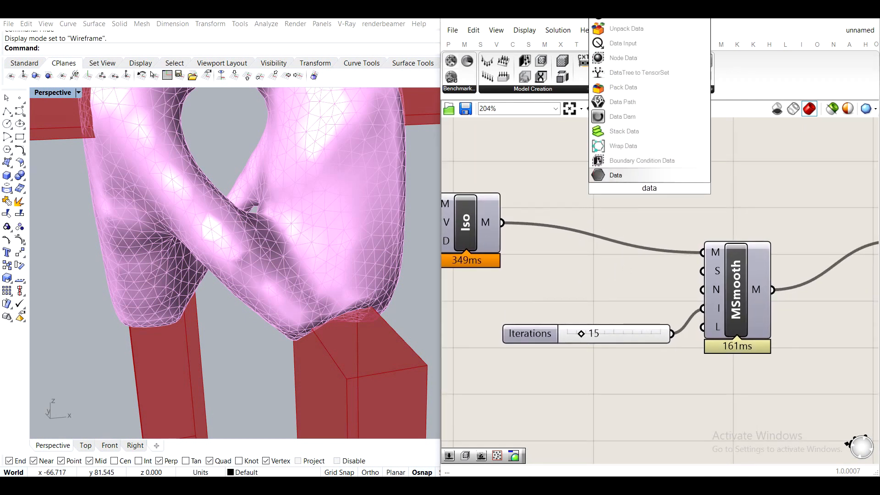
pyautogui.click(622, 116)
pyautogui.moveTo(504, 223); pyautogui.dragTo(613, 189)
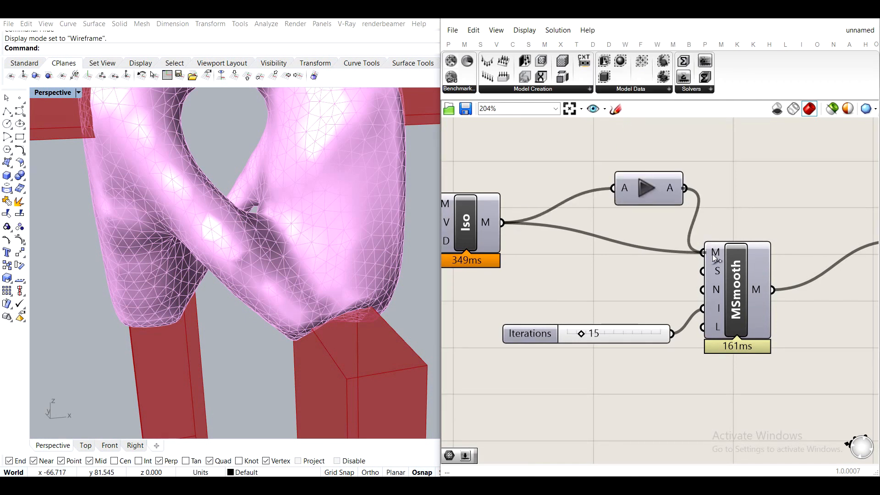
pyautogui.moveTo(715, 259); pyautogui.dragTo(714, 259)
pyautogui.moveTo(661, 190); pyautogui.dragTo(600, 224)
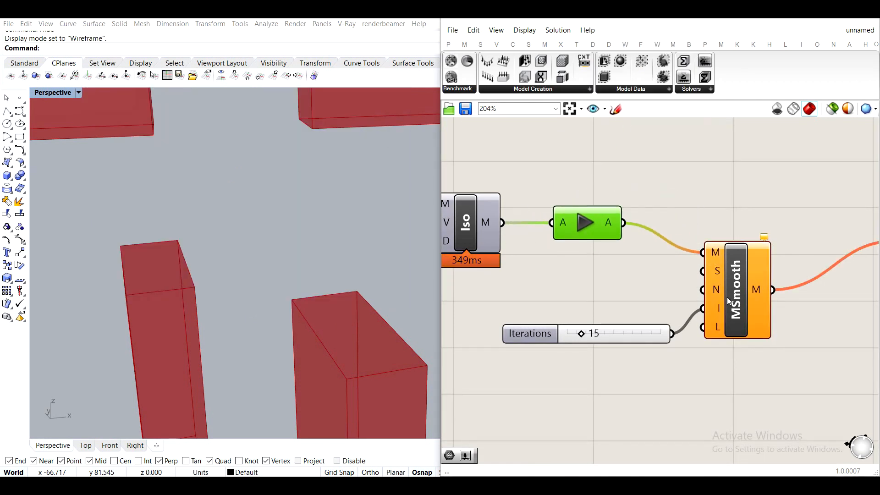
pyautogui.scroll(-3, 649, 177)
pyautogui.click(610, 206)
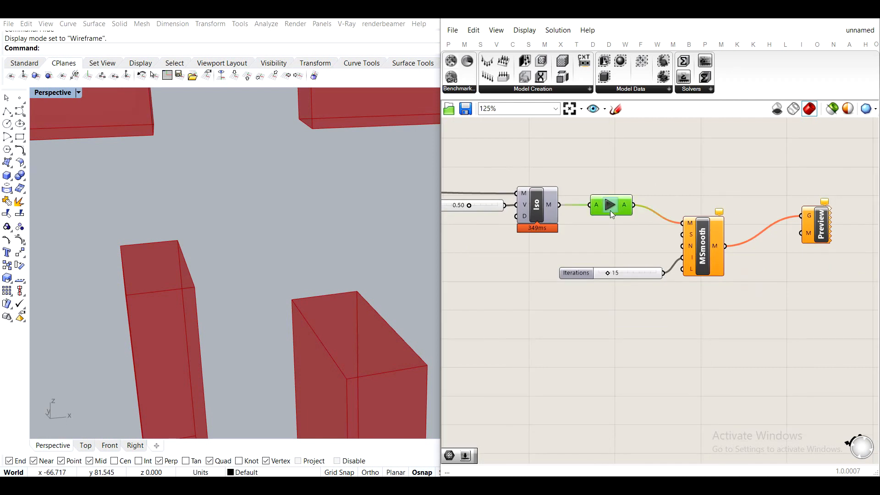
# Turn off the Preview component's display and show the raw Iso mesh instead
pyautogui.click(822, 225)
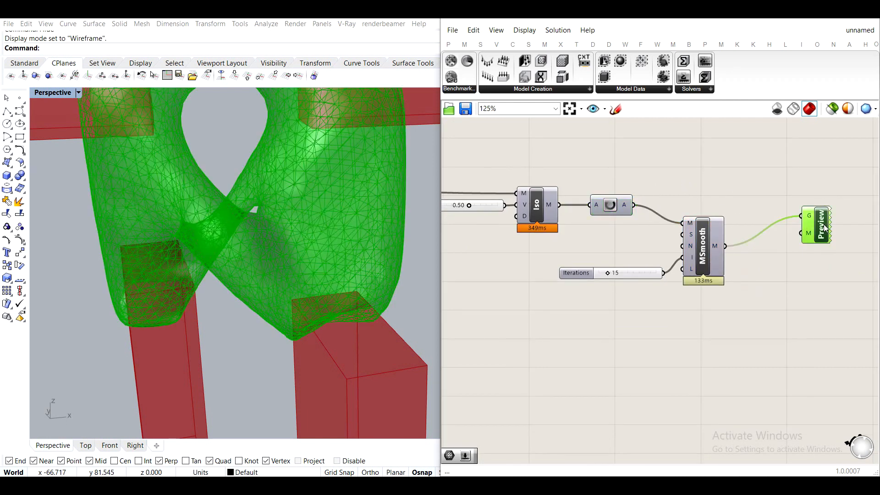
pyautogui.middleClick(821, 224)
pyautogui.click(860, 190)
pyautogui.click(545, 197)
pyautogui.middleClick(545, 197)
pyautogui.click(570, 169)
pyautogui.middleClick(538, 202)
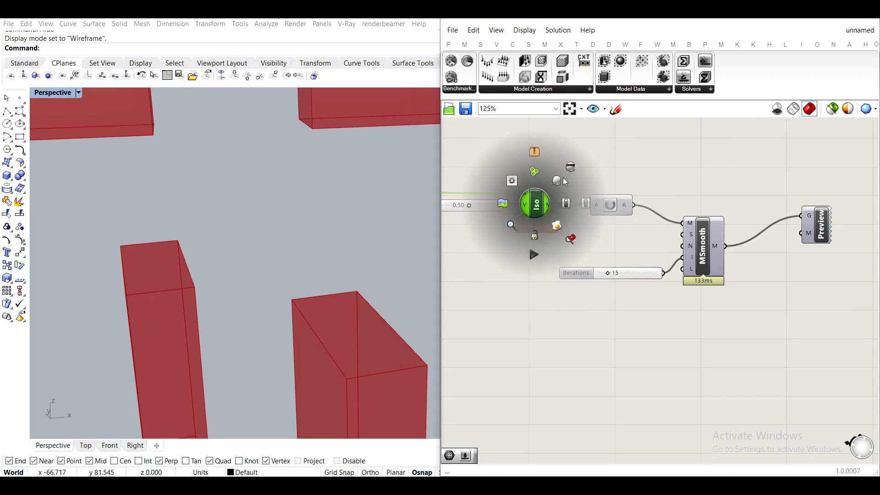
pyautogui.click(563, 178)
pyautogui.click(620, 158)
# Select the entire component definition and reposition it on the canvas as one group
pyautogui.moveTo(275, 156); pyautogui.dragTo(287, 231, button='right')
pyautogui.scroll(-6, 302, 198)
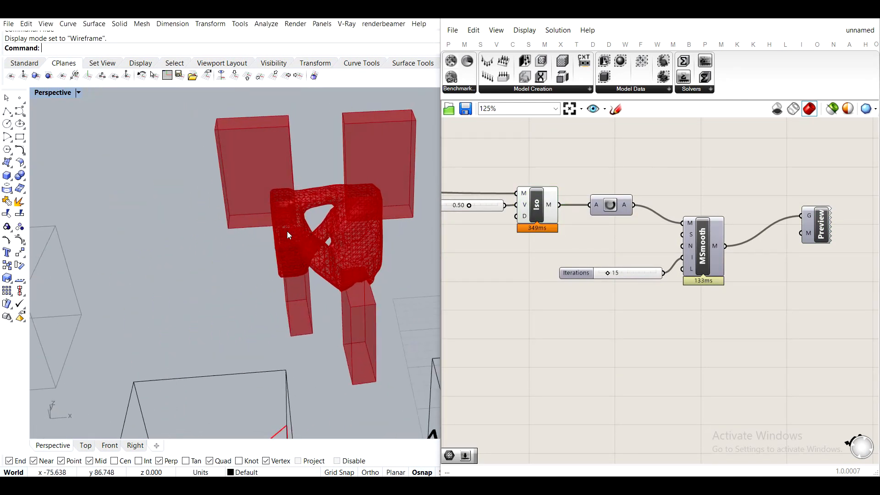
pyautogui.scroll(-5, 608, 209)
pyautogui.scroll(-4, 601, 216)
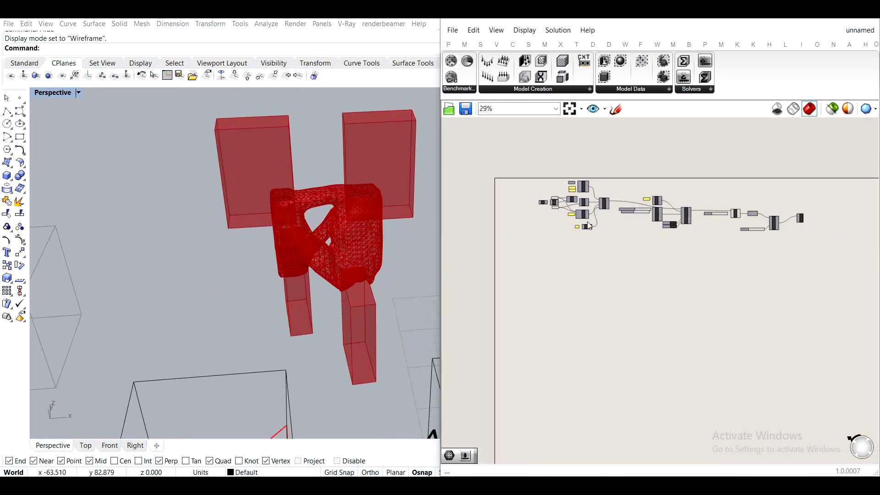
pyautogui.hotkey('ctrl', 'a')
pyautogui.moveTo(589, 188); pyautogui.dragTo(551, 211)
pyautogui.click(543, 216)
pyautogui.moveTo(808, 287); pyautogui.dragTo(501, 188)
pyautogui.moveTo(549, 210); pyautogui.dragTo(562, 199)
pyautogui.click(525, 192)
# Show all hidden objects and delete the old domain box together with the four load and support boxes
pyautogui.moveTo(301, 160); pyautogui.dragTo(326, 204, button='right')
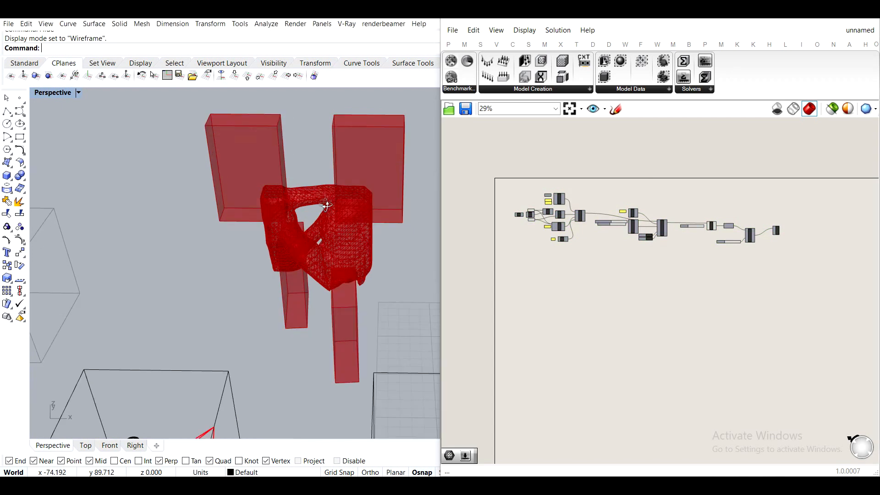
pyautogui.write('Show')
pyautogui.press('Return')
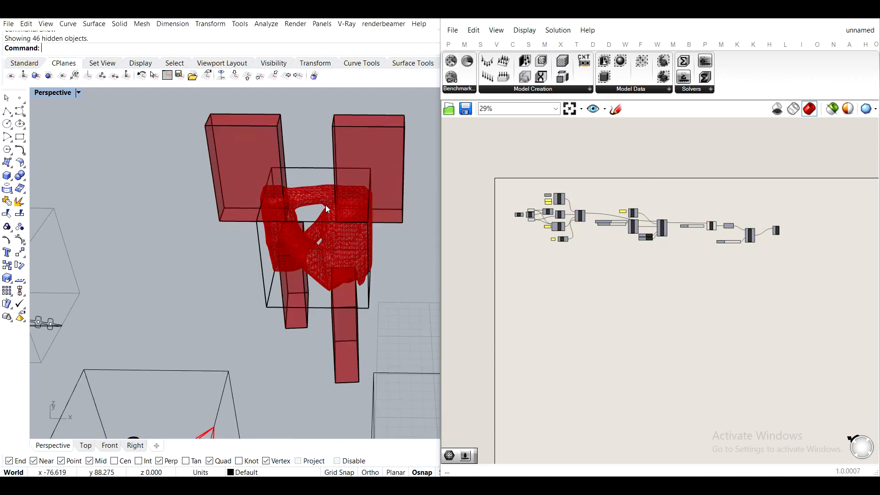
pyautogui.moveTo(427, 314); pyautogui.dragTo(186, 131)
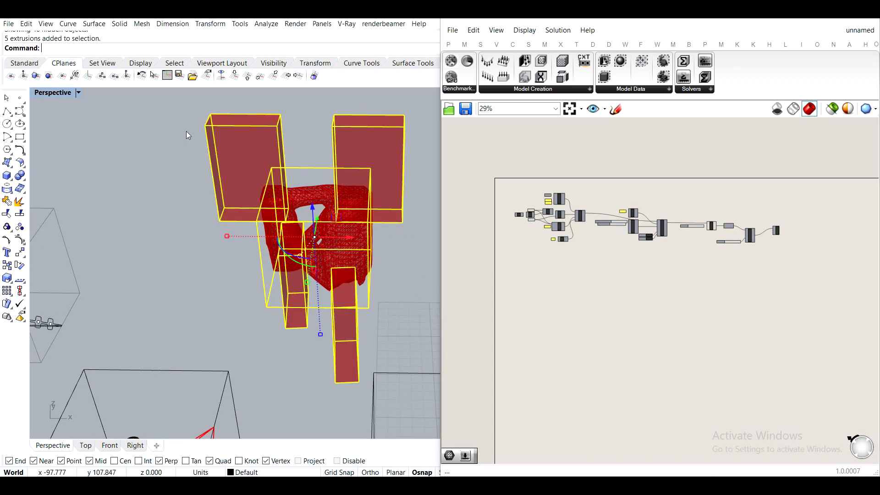
pyautogui.press('Delete')
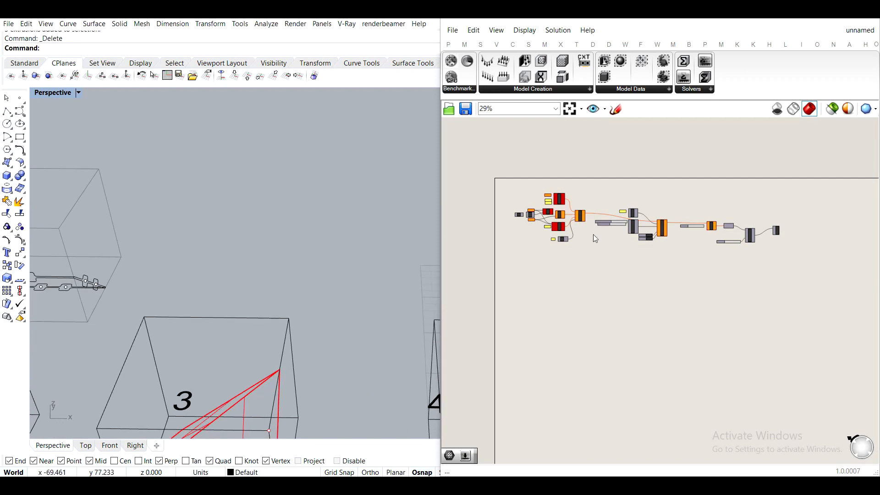
# Collapse the Grasshopper window so the Rhino viewport shows the next connector frame's outline curves
pyautogui.scroll(4, 555, 203)
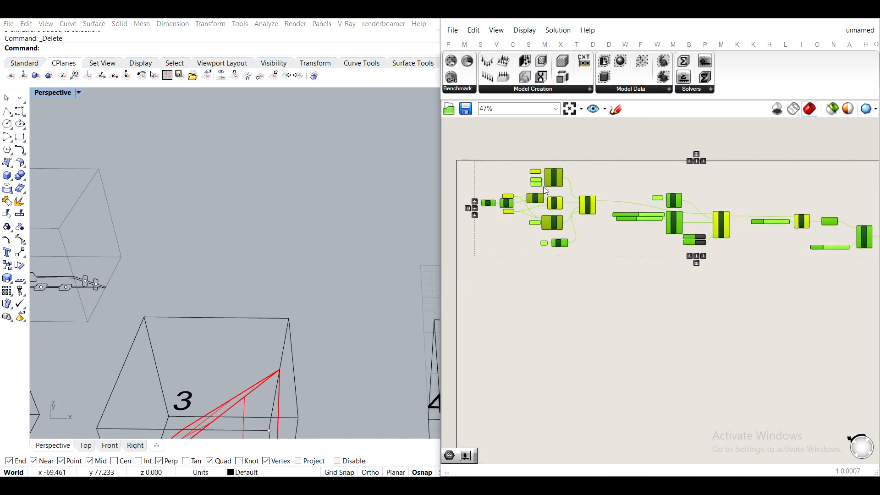
pyautogui.keyDown('shift'); pyautogui.moveTo(183, 259); pyautogui.dragTo(235, 214, button='right'); pyautogui.keyUp('shift')
pyautogui.keyDown('shift'); pyautogui.moveTo(119, 225); pyautogui.dragTo(221, 211, button='right'); pyautogui.keyUp('shift')
pyautogui.scroll(5, 300, 307)
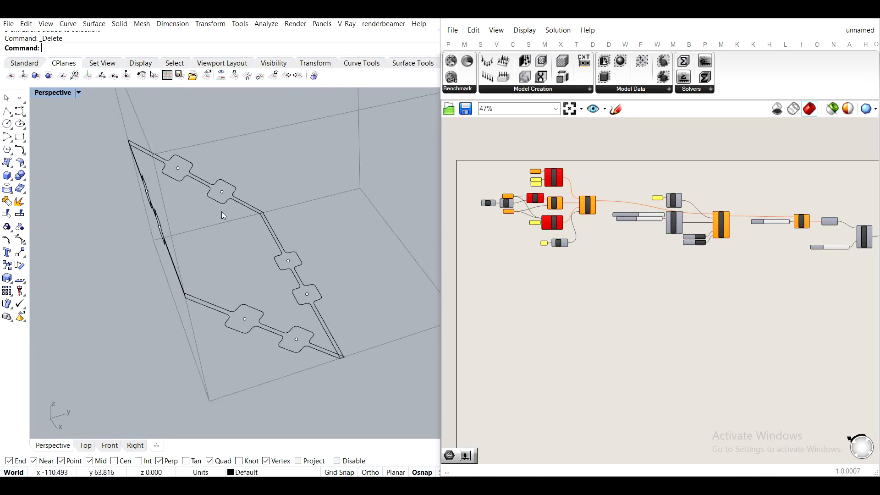
pyautogui.moveTo(797, 19); pyautogui.dragTo(803, 19)
pyautogui.click(817, 15)
pyautogui.moveTo(390, 220); pyautogui.dragTo(263, 266, button='right')
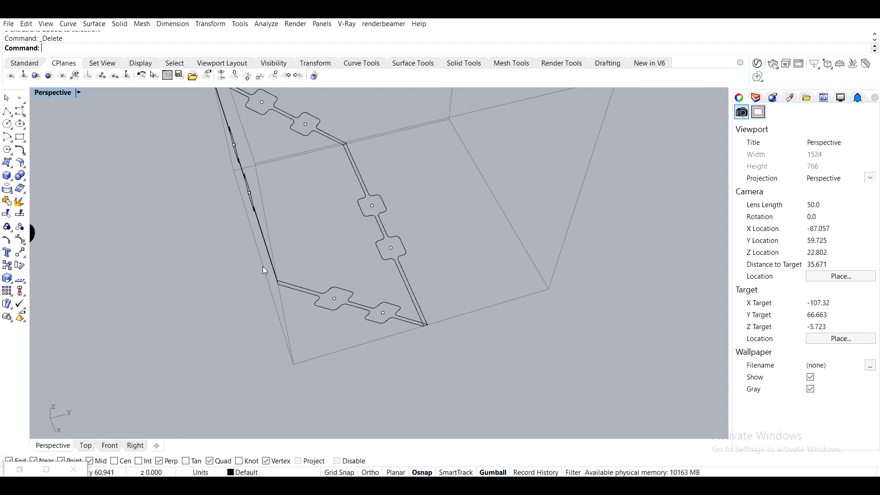
pyautogui.click(7, 176)
pyautogui.press('Escape')
# Create a solid bounding box around the connector frame's curves and points with BoundingBox
pyautogui.moveTo(260, 344); pyautogui.dragTo(252, 269, button='right')
pyautogui.scroll(-2, 247, 243)
pyautogui.keyDown('shift'); pyautogui.moveTo(246, 234); pyautogui.dragTo(280, 326, button='right'); pyautogui.keyUp('shift')
pyautogui.moveTo(197, 132); pyautogui.dragTo(436, 381)
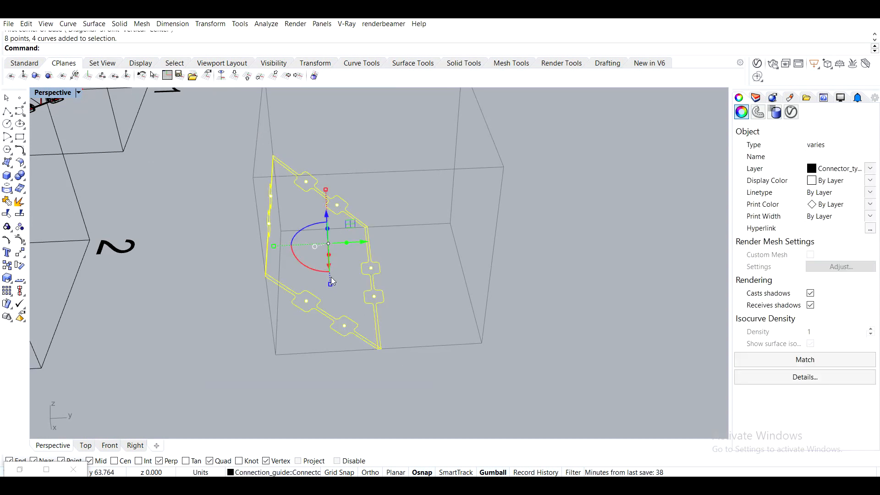
pyautogui.write('Bou')
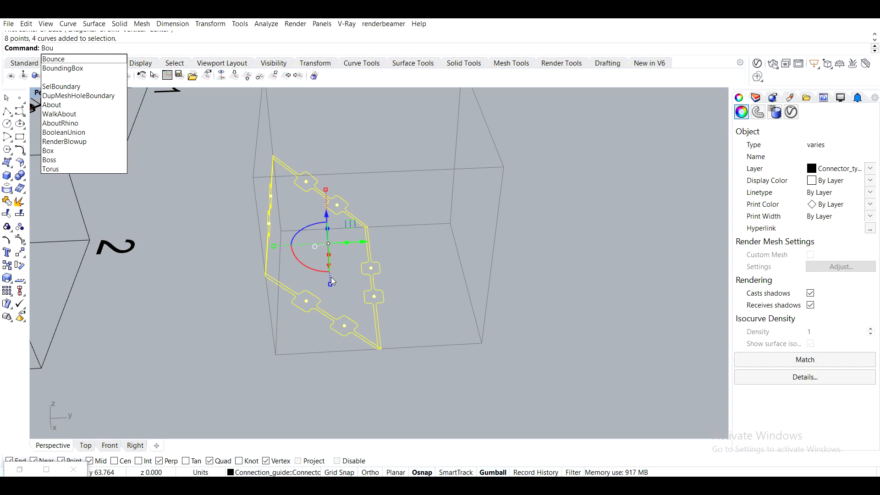
pyautogui.write('nd')
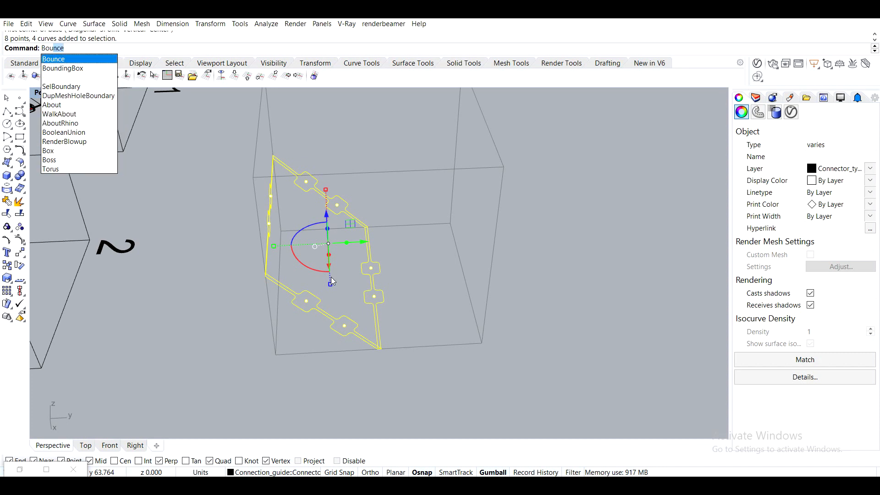
pyautogui.press('Return')
pyautogui.press('Return')
pyautogui.press('Escape')
pyautogui.moveTo(331, 277); pyautogui.dragTo(422, 238, button='right')
pyautogui.click(443, 250)
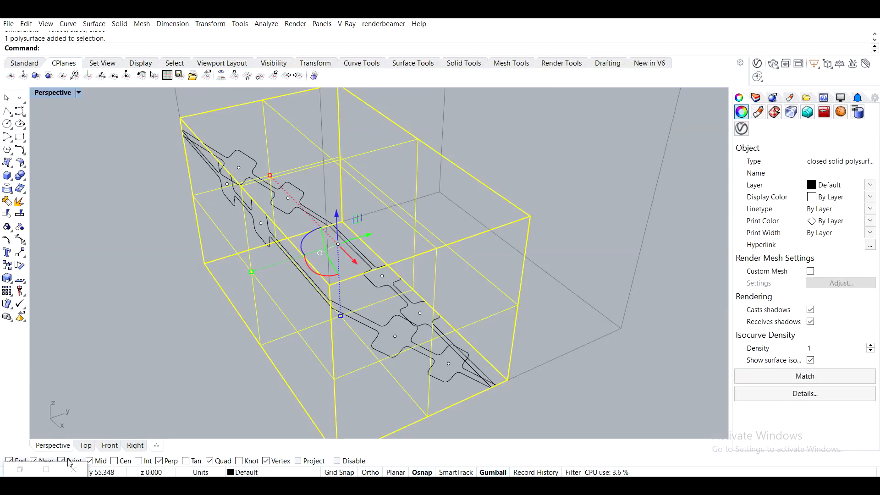
# Restore the Grasshopper window and set the bounding box as the Brep feeding BDomain's DM input
pyautogui.click(19, 470)
pyautogui.scroll(6, 525, 183)
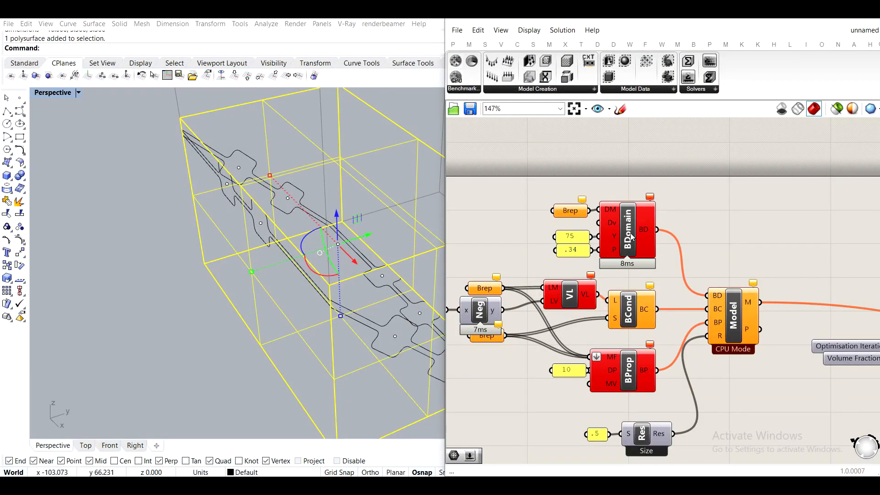
pyautogui.scroll(2, 632, 236)
pyautogui.rightClick(562, 203)
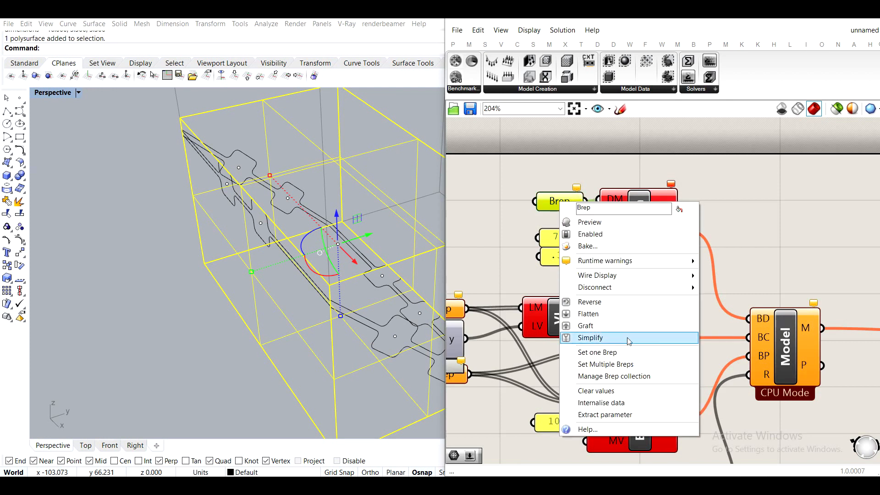
pyautogui.click(622, 354)
pyautogui.keyDown('shift'); pyautogui.moveTo(403, 211); pyautogui.dragTo(332, 197, button='right'); pyautogui.keyUp('shift')
pyautogui.click(386, 138)
# Turn off the domain Brep parameter's preview and hide the bounding box in the Rhino viewport
pyautogui.scroll(-4, 388, 140)
pyautogui.middleClick(555, 209)
pyautogui.click(576, 182)
pyautogui.click(524, 184)
pyautogui.middleClick(562, 201)
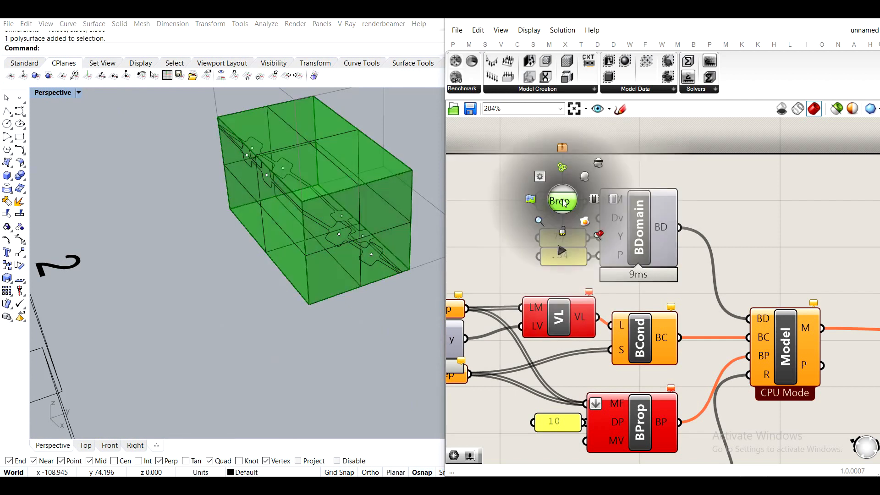
pyautogui.click(576, 182)
pyautogui.click(406, 176)
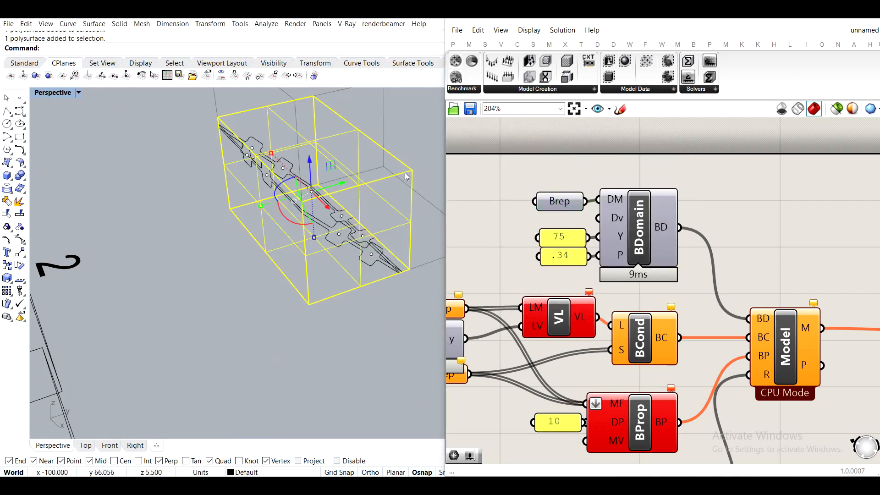
pyautogui.write('Hide')
pyautogui.press('Return')
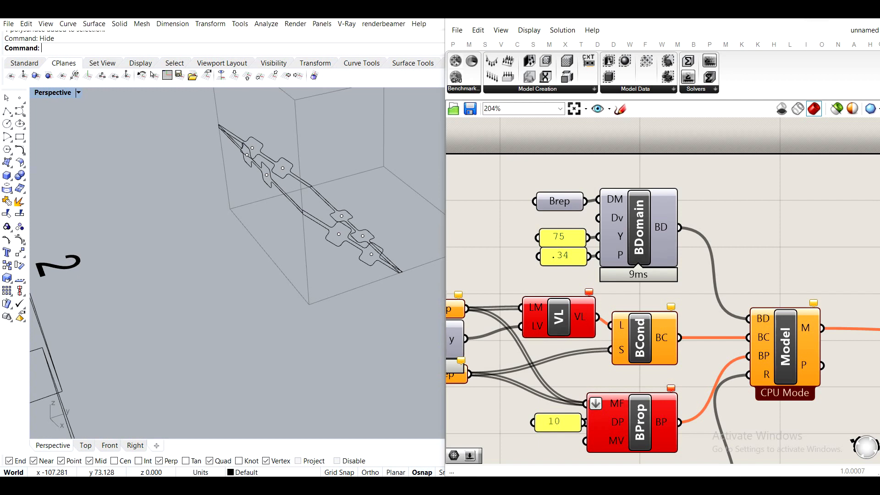
# Collapse Grasshopper and draw a box spanning the two connector pads on one edge of the frame
pyautogui.scroll(-1, 608, 220)
pyautogui.moveTo(604, 297); pyautogui.dragTo(712, 269, button='right')
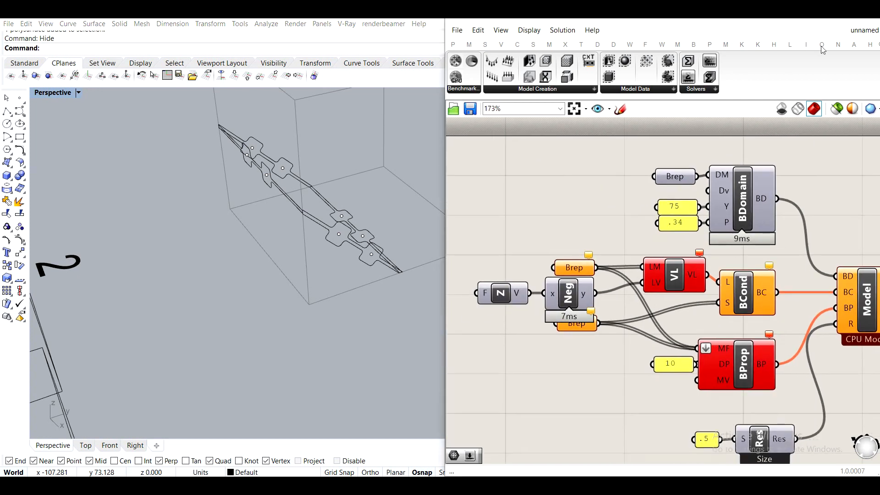
pyautogui.click(812, 22)
pyautogui.moveTo(545, 144); pyautogui.dragTo(322, 256, button='right')
pyautogui.scroll(4, 340, 239)
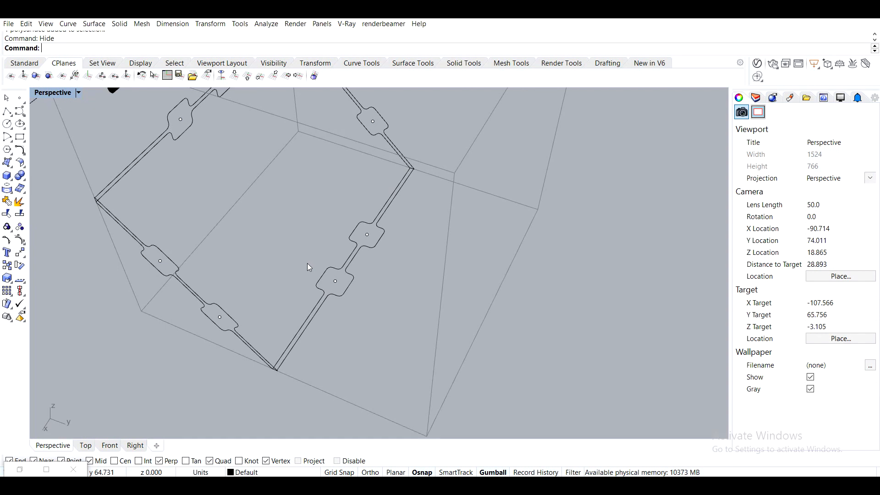
pyautogui.click(9, 175)
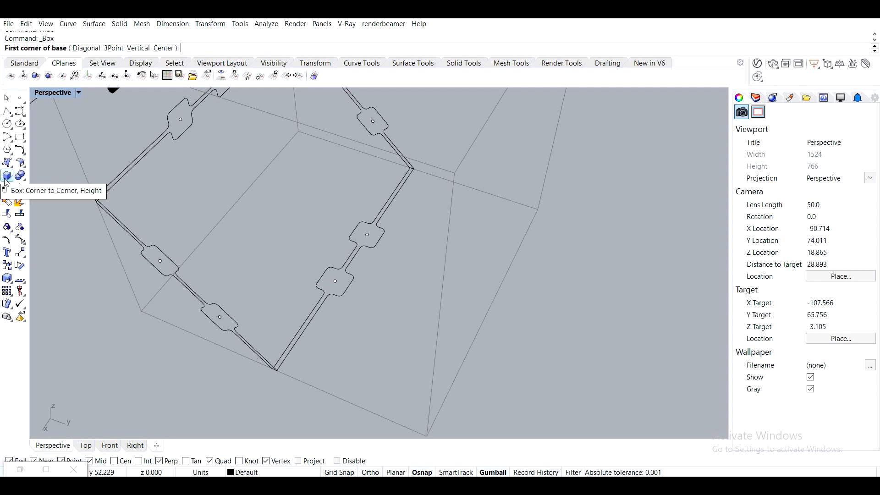
pyautogui.scroll(8, 321, 280)
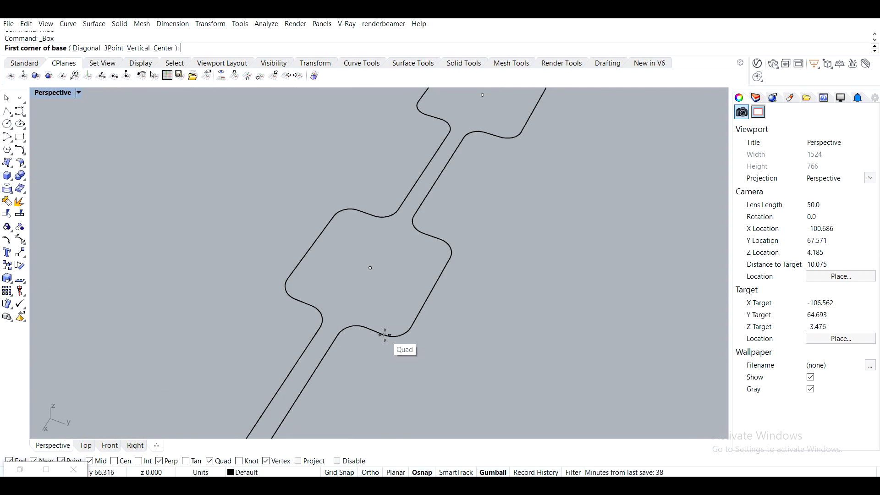
pyautogui.click(384, 335)
pyautogui.scroll(-3, 407, 246)
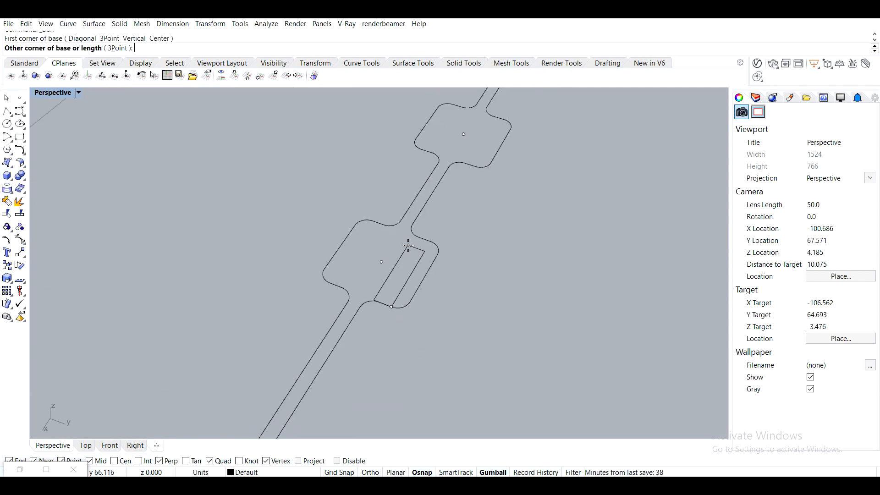
pyautogui.click(452, 106)
pyautogui.scroll(-10, 459, 151)
pyautogui.click(427, 114)
# Complete the box over the two connector pads and set its height to 1 unit with Scale1D from its bottom corner
pyautogui.moveTo(489, 176); pyautogui.dragTo(408, 168, button='right')
pyautogui.scroll(4, 420, 177)
pyautogui.moveTo(468, 200); pyautogui.dragTo(412, 214, button='right')
pyautogui.click(452, 150)
pyautogui.scroll(5, 434, 214)
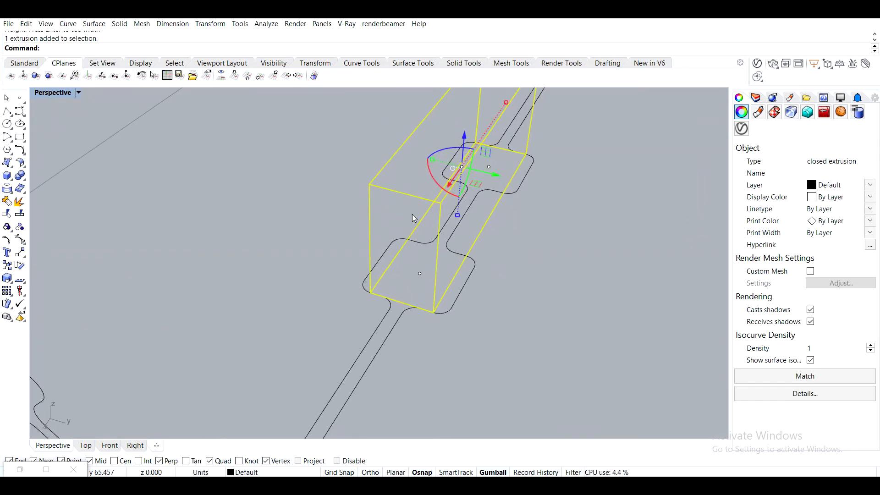
pyautogui.write('1D')
pyautogui.press('Return')
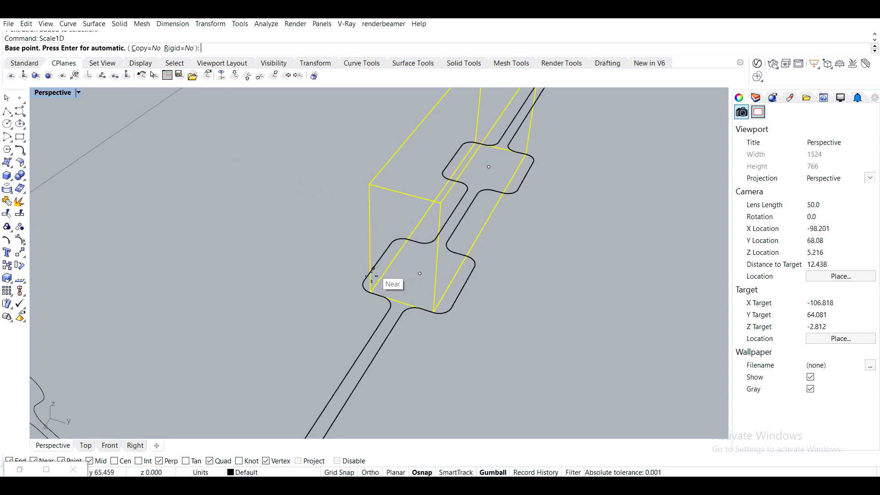
pyautogui.click(370, 292)
pyautogui.click(369, 183)
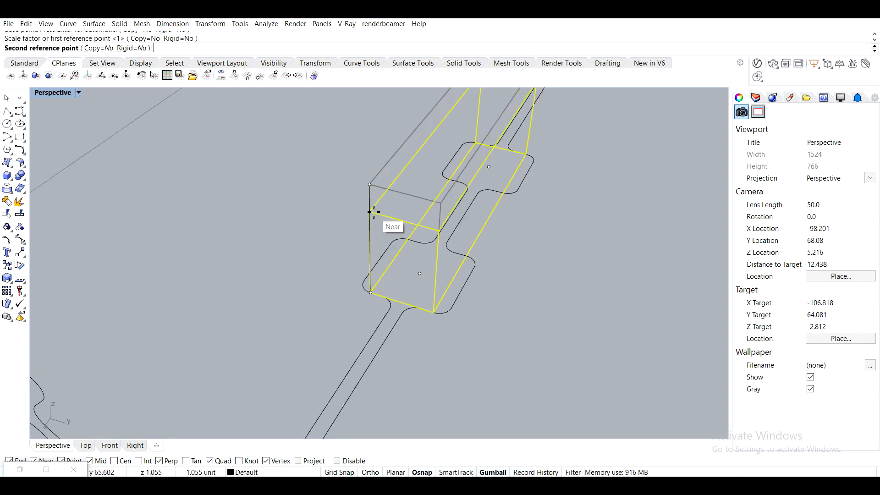
pyautogui.write('1')
pyautogui.scroll(-5, 370, 212)
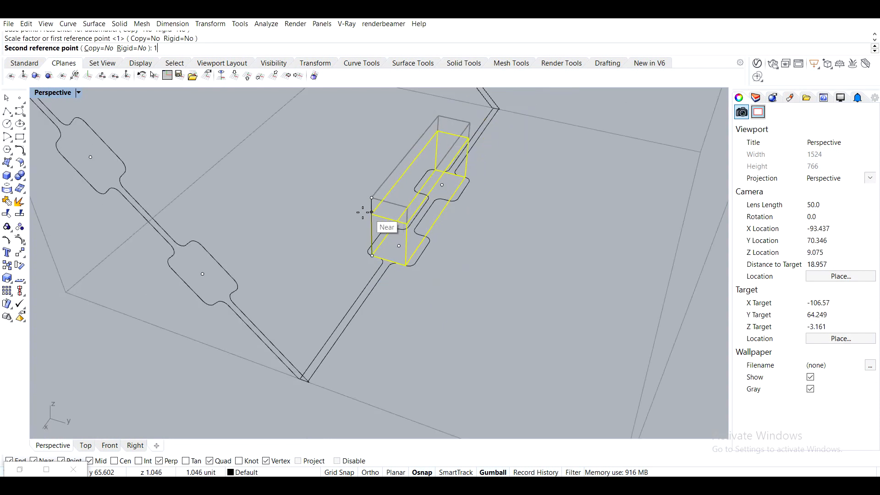
pyautogui.press('Return')
# Scale the box in one direction from the midpoint of its short base edge so its width matches the connector pads
pyautogui.moveTo(356, 211); pyautogui.dragTo(458, 233, button='right')
pyautogui.scroll(6, 385, 270)
pyautogui.rightClick(385, 272)
pyautogui.scroll(6, 380, 272)
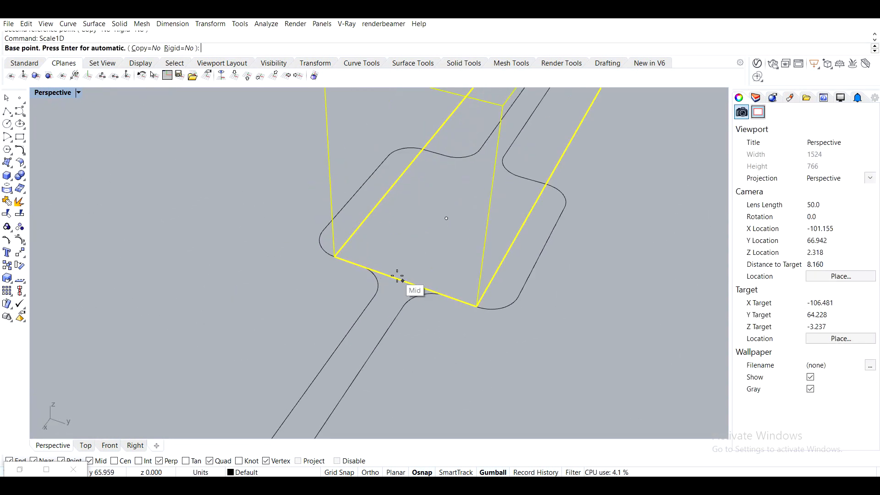
pyautogui.click(399, 282)
pyautogui.click(335, 257)
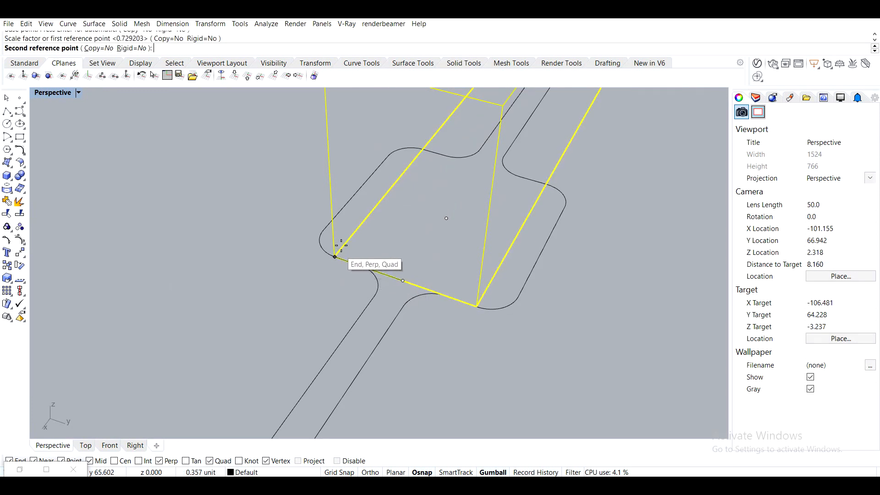
pyautogui.click(340, 208)
pyautogui.press('Escape')
pyautogui.scroll(-5, 297, 265)
pyautogui.scroll(3, 274, 273)
pyautogui.moveTo(351, 251); pyautogui.dragTo(321, 220, button='right')
pyautogui.scroll(3, 365, 282)
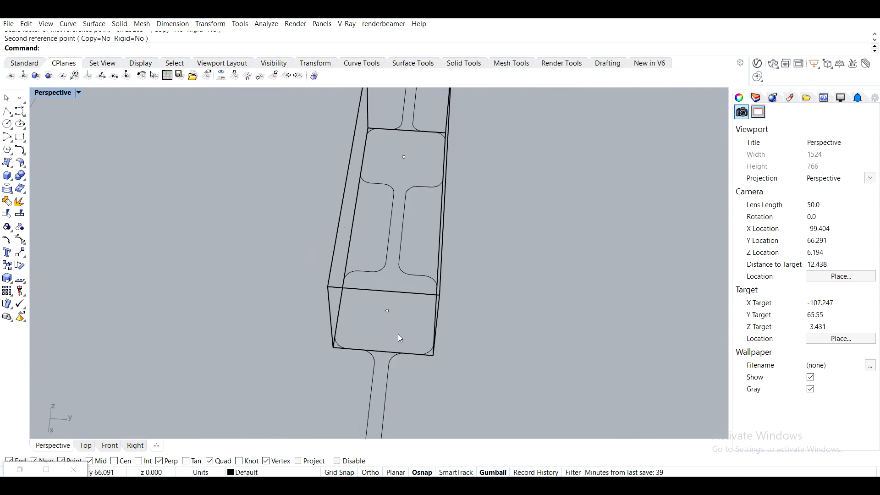
# Copy the box from its base corner onto the two connector pads on the opposite edge of the frame
pyautogui.moveTo(425, 210); pyautogui.dragTo(468, 205, button='right')
pyautogui.scroll(-8, 468, 205)
pyautogui.scroll(4, 458, 238)
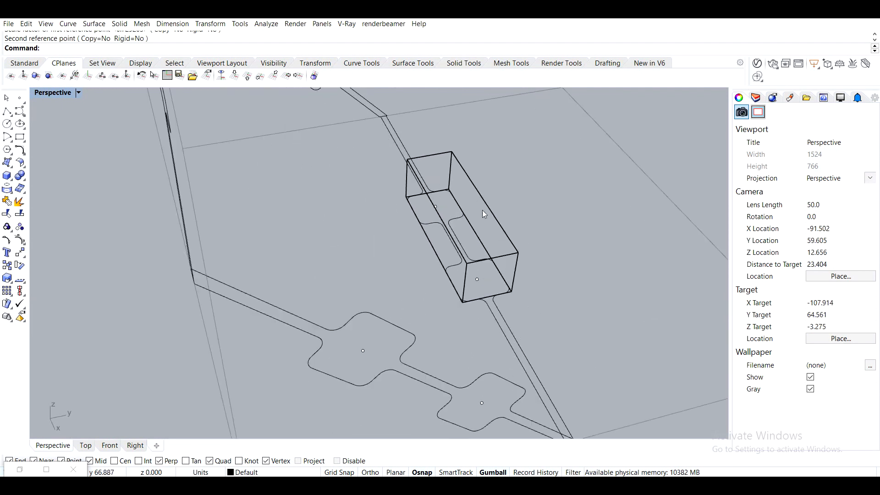
pyautogui.click(494, 207)
pyautogui.write('copy')
pyautogui.press('Return')
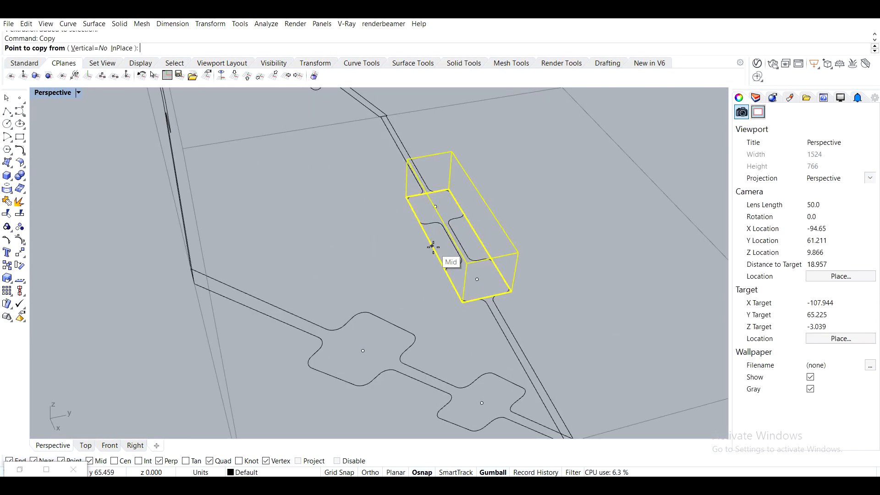
pyautogui.moveTo(432, 248); pyautogui.dragTo(496, 239, button='right')
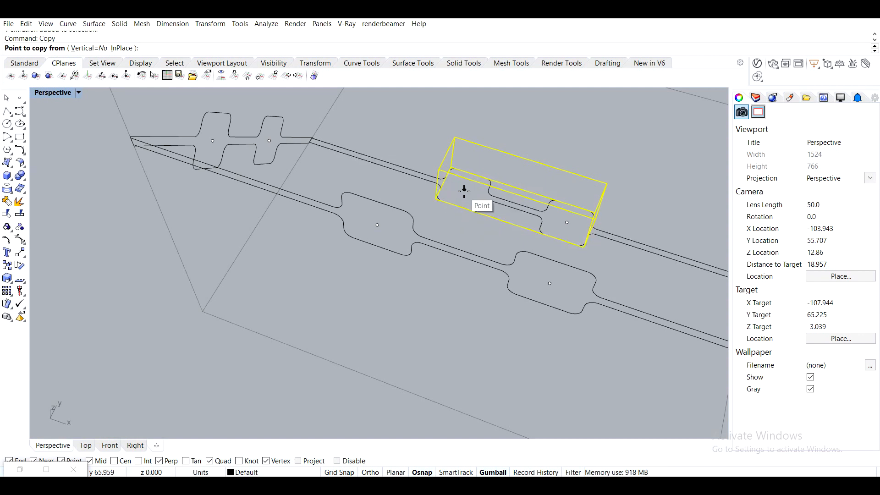
pyautogui.click(441, 200)
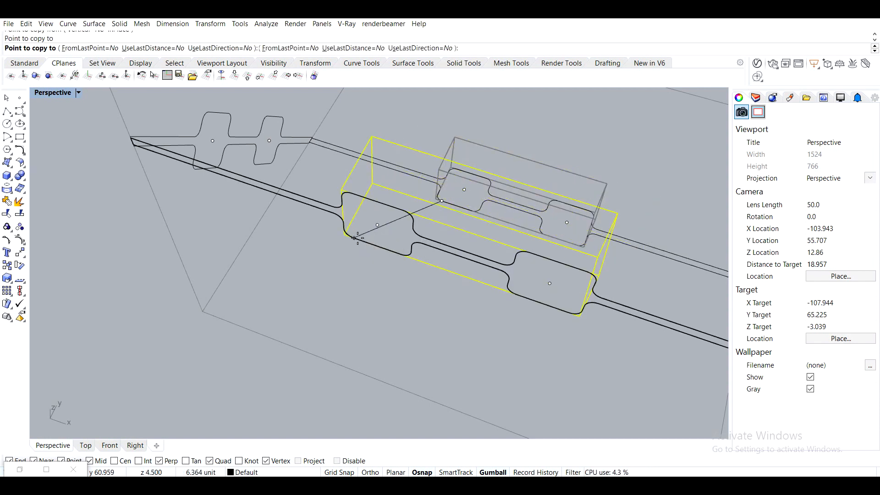
pyautogui.click(493, 254)
pyautogui.press('Return')
# Draw a 3Point box across the two connector pads on one of the remaining frame edges, with a height of -1
pyautogui.moveTo(500, 250); pyautogui.dragTo(234, 277, button='right')
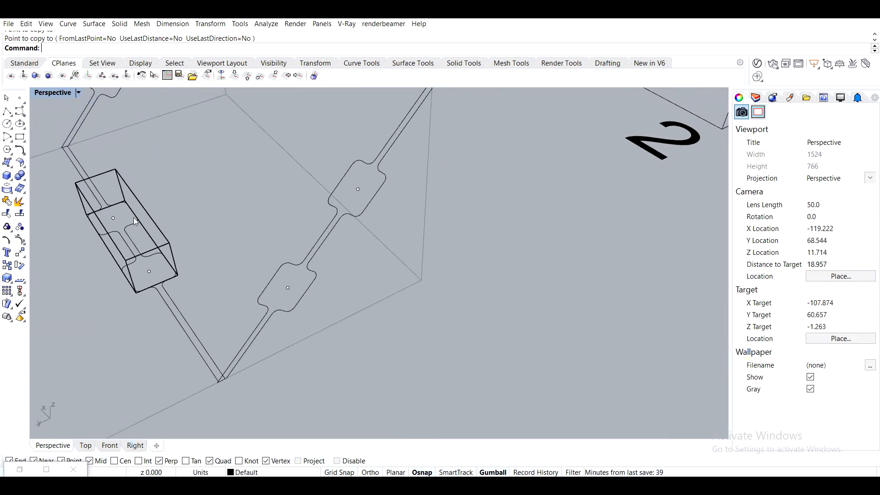
pyautogui.click(7, 177)
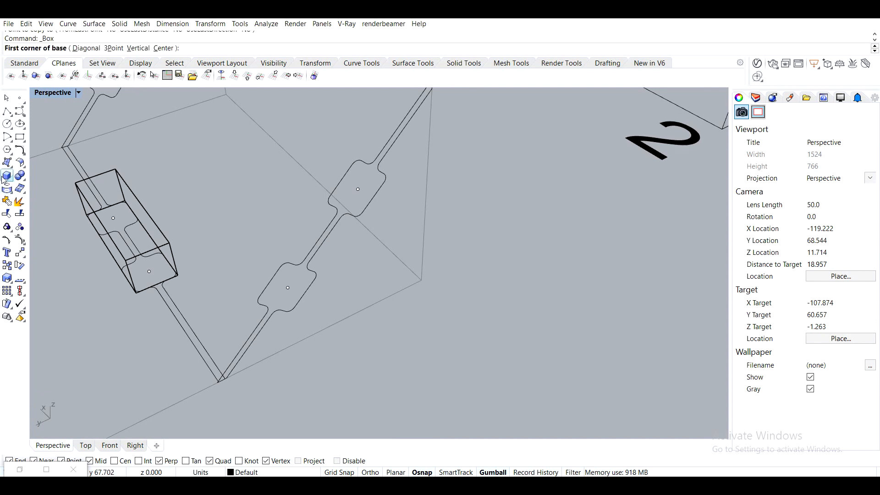
pyautogui.click(114, 48)
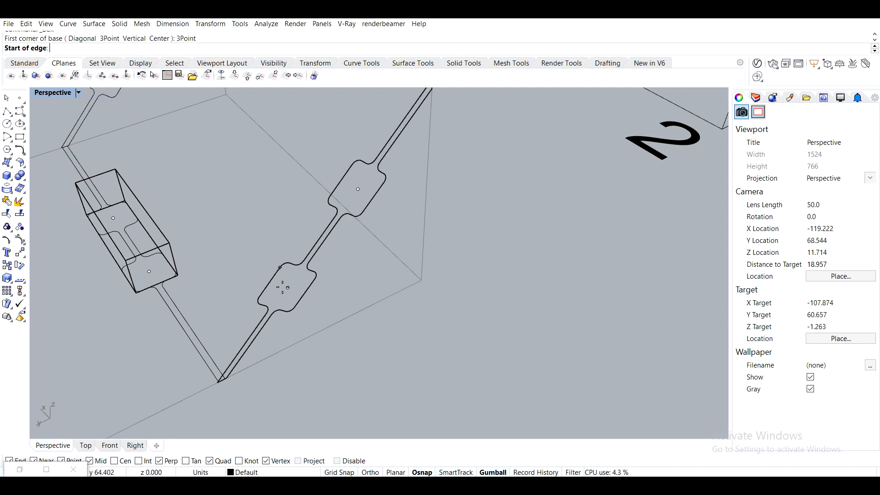
pyautogui.click(295, 307)
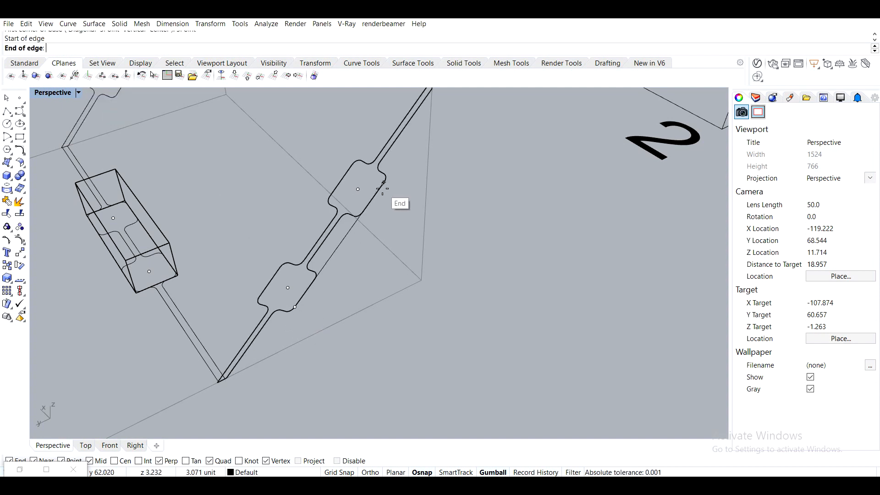
pyautogui.click(384, 182)
pyautogui.click(352, 164)
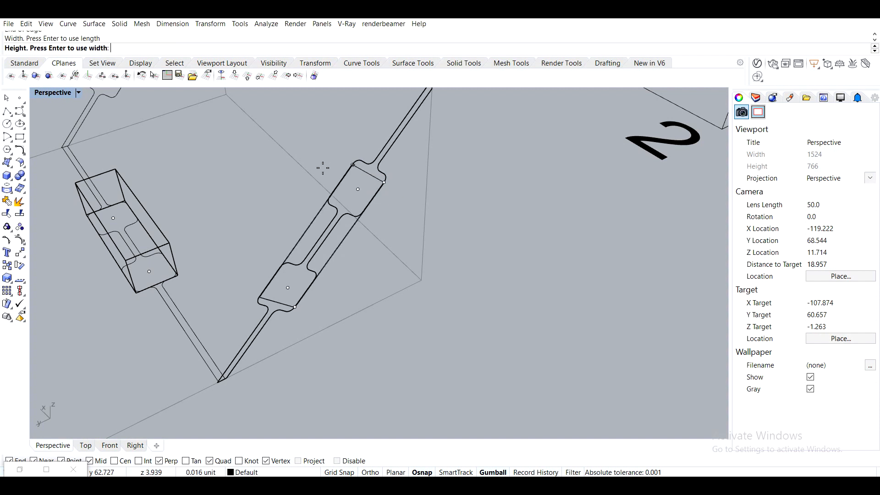
pyautogui.write('1')
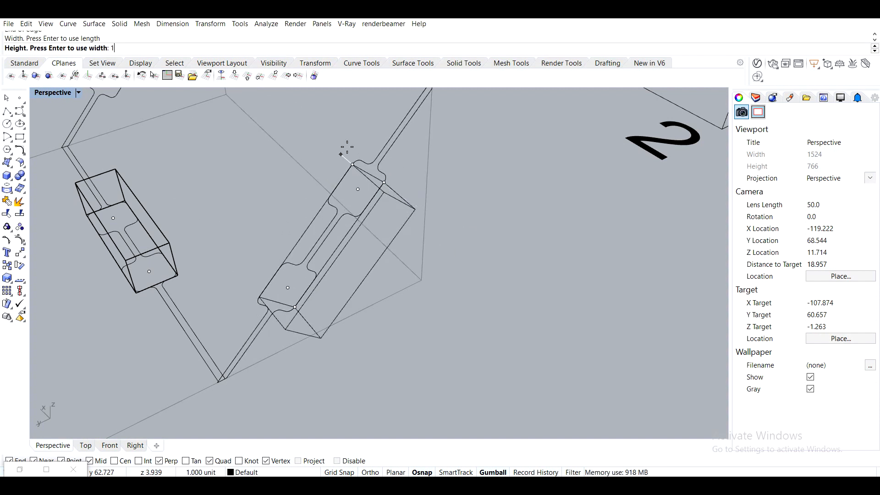
pyautogui.press('BackSpace')
pyautogui.write('-1')
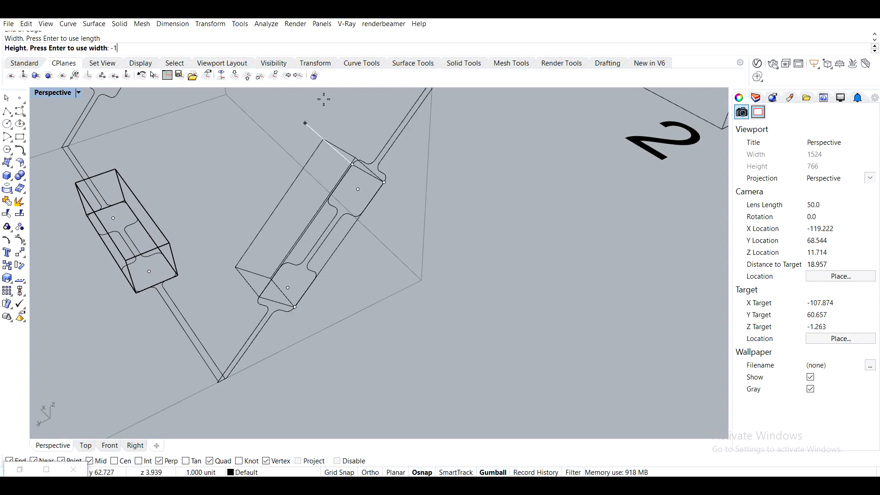
pyautogui.press('Return')
# Scale the new box lengthwise with Scale1D from the midpoint of its long base edge to reach the pads' outer ends
pyautogui.moveTo(312, 106); pyautogui.dragTo(272, 139, button='right')
pyautogui.click(270, 139)
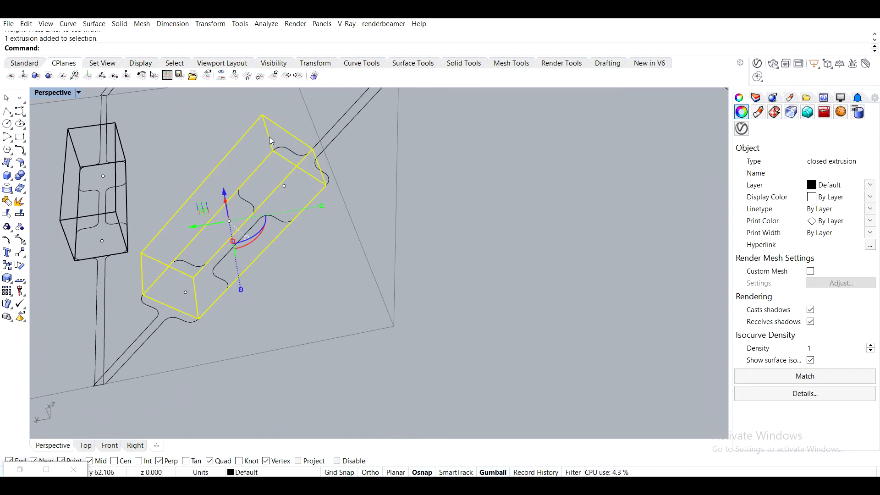
pyautogui.write('Scale1D')
pyautogui.press('Return')
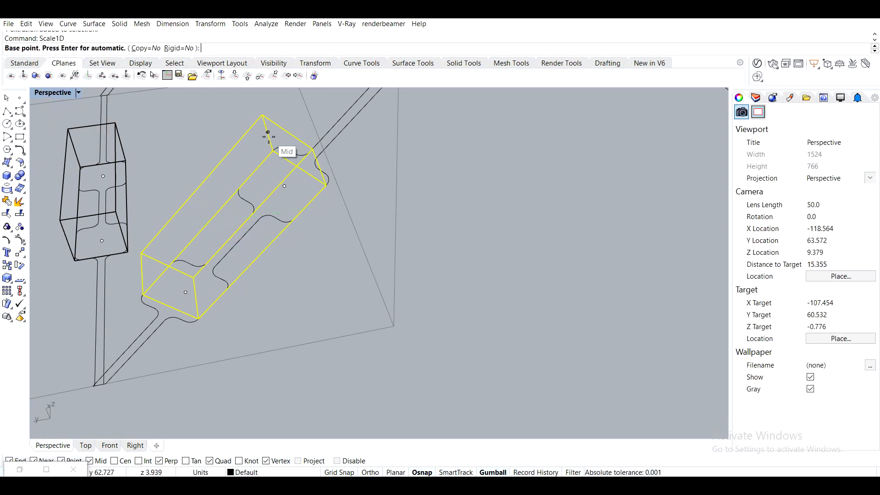
pyautogui.click(259, 261)
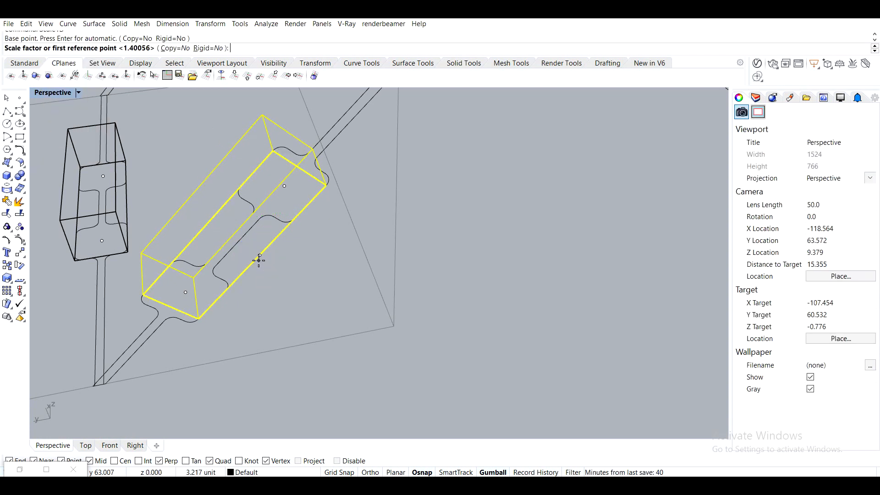
pyautogui.scroll(5, 337, 196)
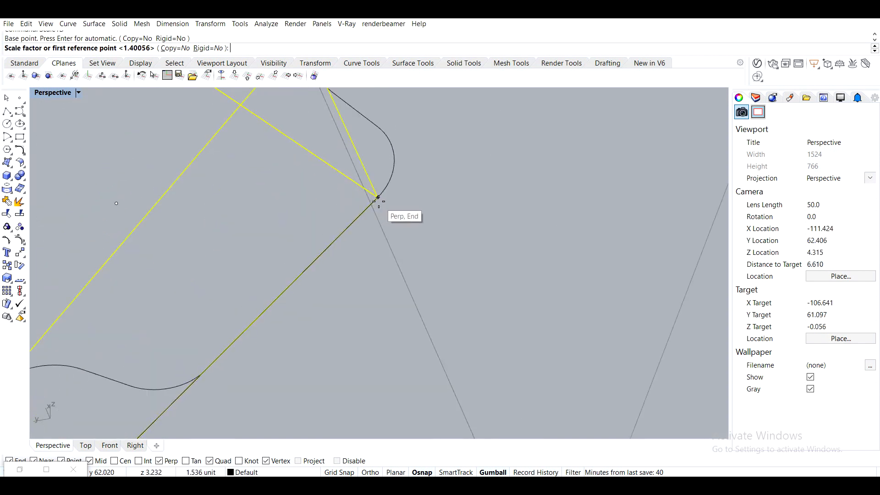
pyautogui.click(375, 196)
pyautogui.scroll(-3, 369, 192)
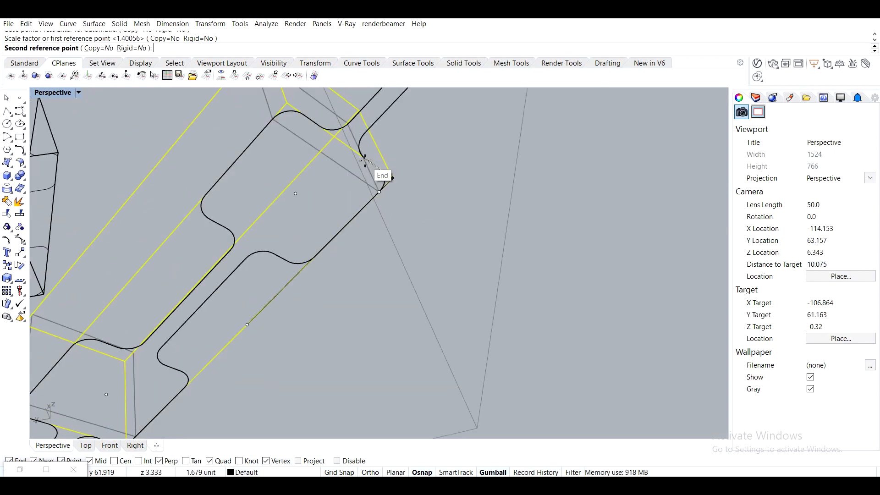
pyautogui.click(367, 159)
pyautogui.scroll(-3, 367, 160)
pyautogui.click(437, 181)
pyautogui.moveTo(437, 181); pyautogui.dragTo(400, 221, button='right')
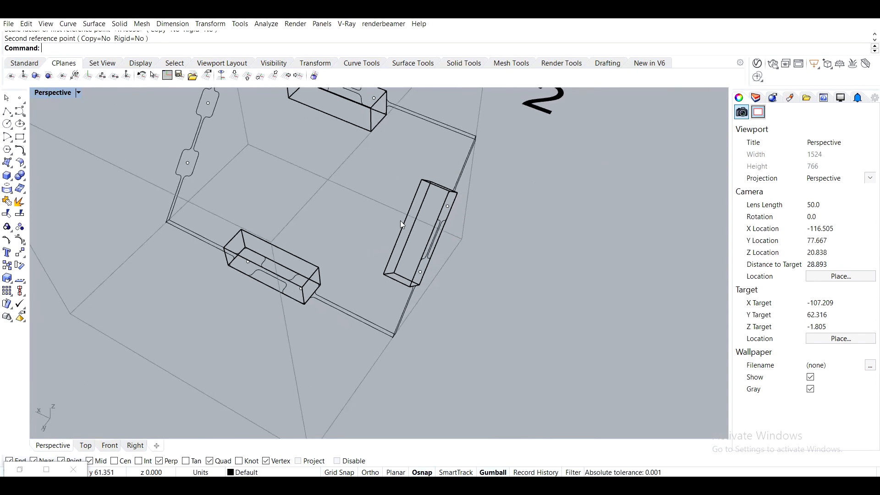
# Copy the lengthened box to the opposite frame edge, using two corners of the bounding box as the reference distance
pyautogui.click(406, 223)
pyautogui.press('Return')
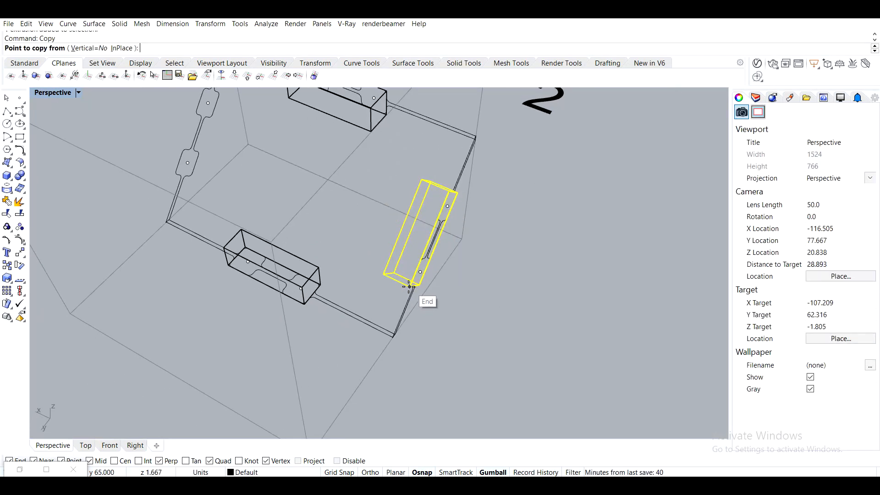
pyautogui.moveTo(412, 294)
pyautogui.mouseDown(button='right')
pyautogui.moveTo(498, 249)
pyautogui.moveTo(404, 304)
pyautogui.mouseUp(button='right')
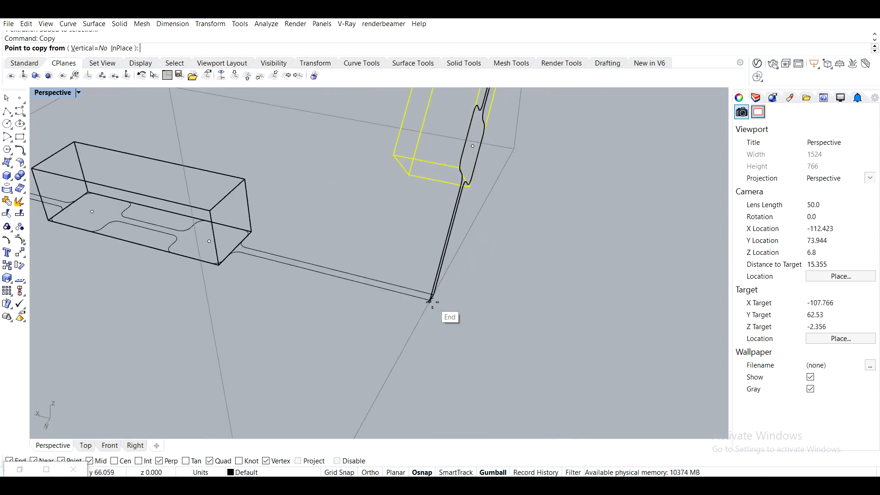
pyautogui.scroll(-6, 436, 314)
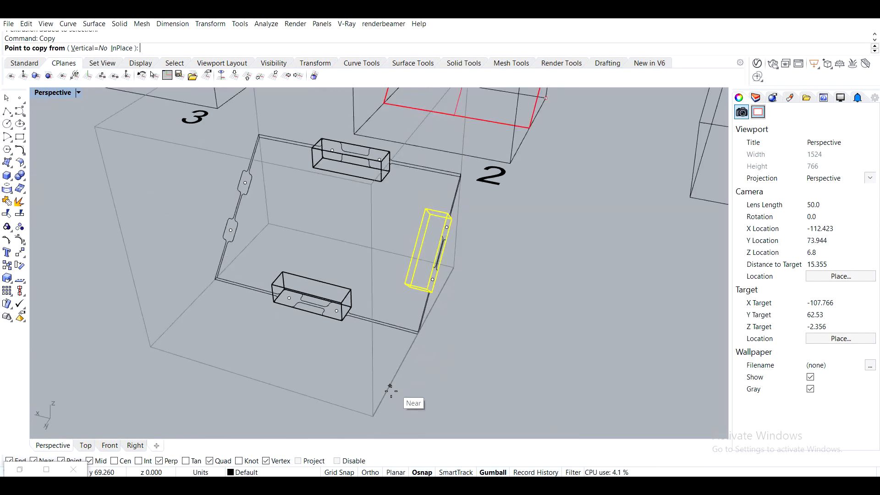
pyautogui.click(373, 416)
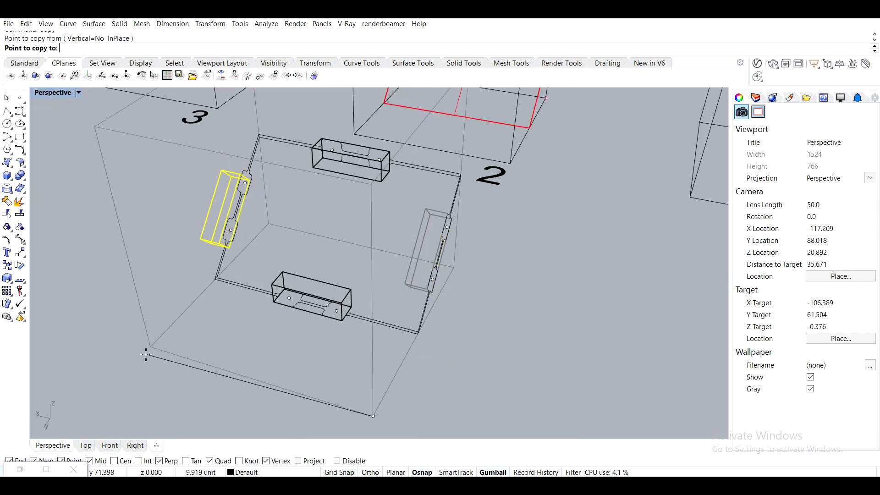
pyautogui.click(151, 351)
pyautogui.press('Return')
pyautogui.scroll(3, 225, 236)
pyautogui.click(248, 256)
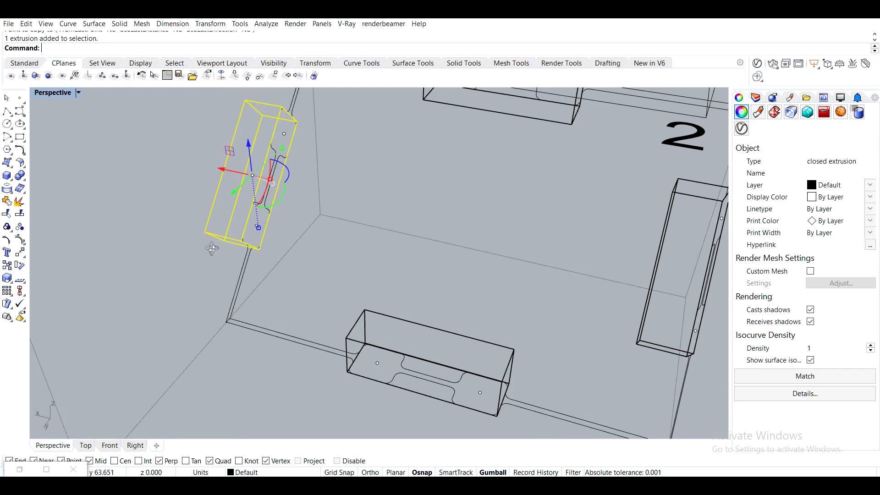
pyautogui.scroll(3, 227, 270)
pyautogui.press('Return')
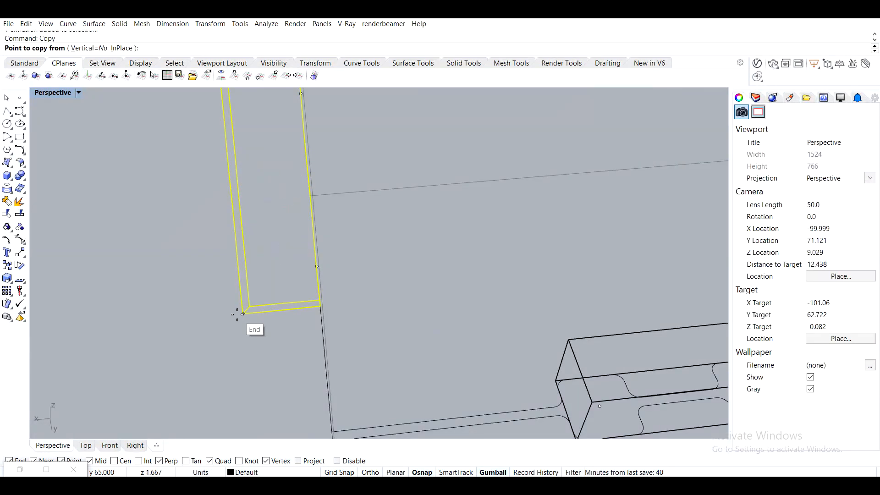
pyautogui.press('Escape')
pyautogui.write('`m')
pyautogui.press('Return')
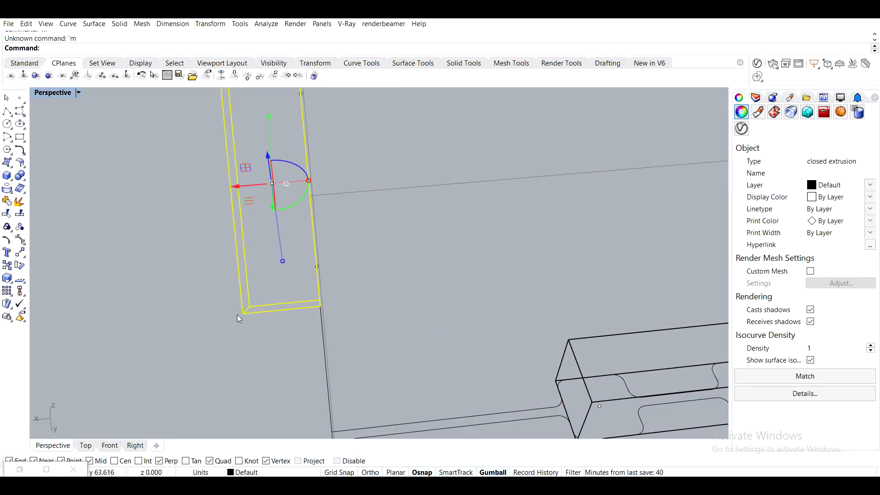
pyautogui.press('Escape')
# Move the copied box 1 unit toward the inside of the frame, snapping its outer corner to the pad side
pyautogui.write('m')
pyautogui.press('Return')
pyautogui.click(249, 313)
pyautogui.press('Return')
pyautogui.click(243, 314)
pyautogui.moveTo(305, 320); pyautogui.dragTo(257, 289, button='right')
pyautogui.scroll(2, 240, 210)
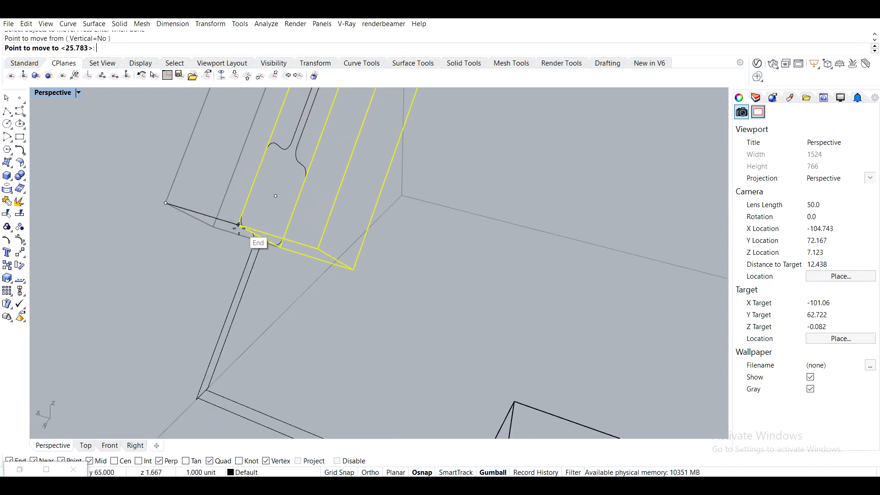
pyautogui.click(240, 228)
pyautogui.scroll(-4, 215, 222)
pyautogui.scroll(-4, 215, 222)
pyautogui.moveTo(287, 247); pyautogui.dragTo(233, 290, button='right')
pyautogui.scroll(-2, 320, 255)
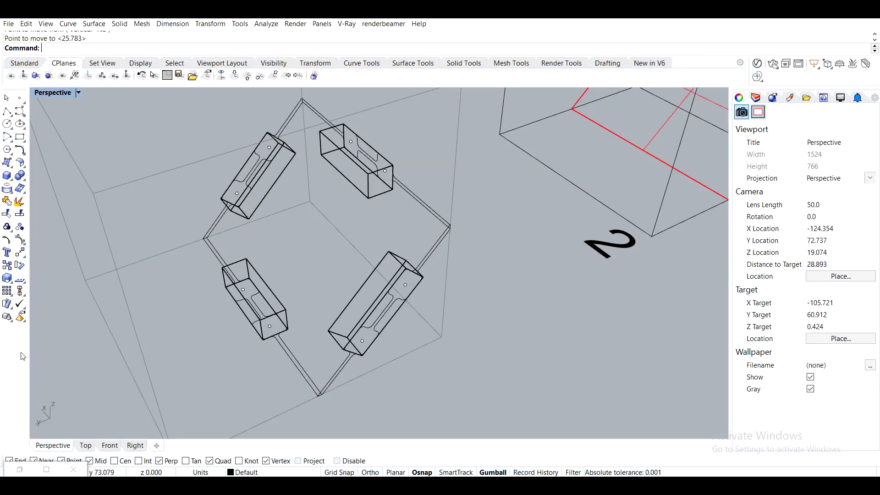
# In Grasshopper, set the support Brep parameter to the single box on the frame's lower edge
pyautogui.click(19, 469)
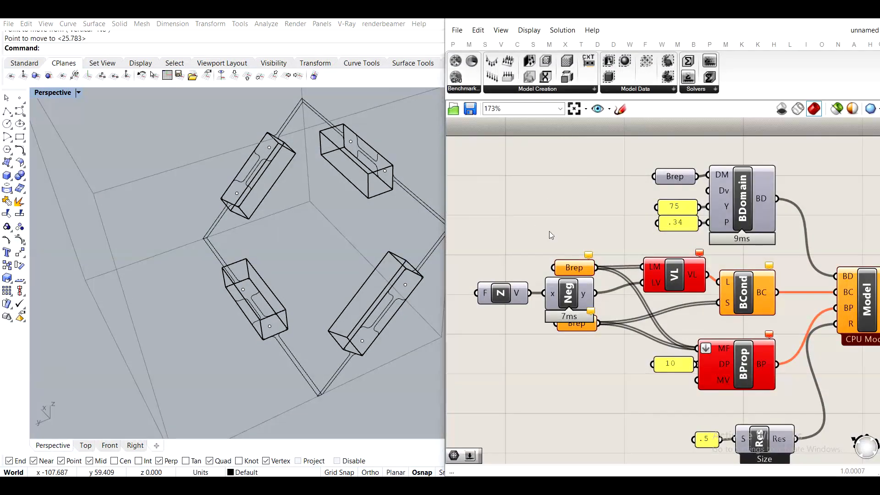
pyautogui.scroll(-3, 550, 229)
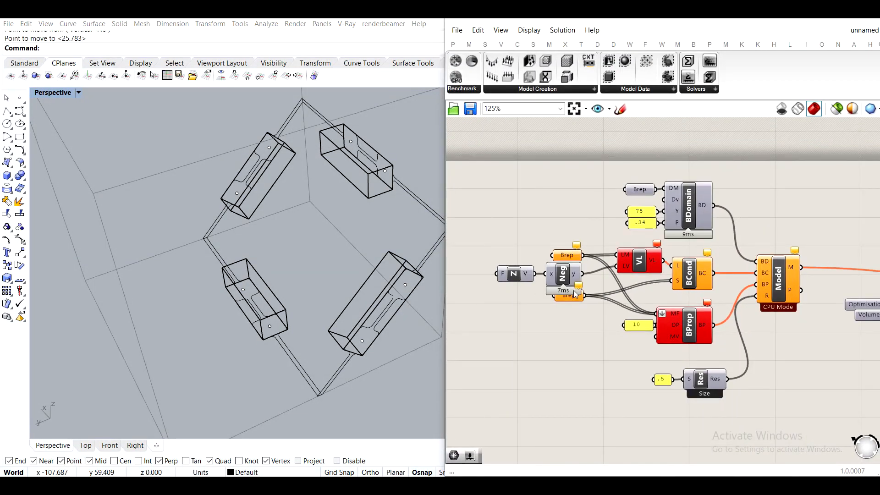
pyautogui.moveTo(342, 199); pyautogui.dragTo(294, 273, button='right')
pyautogui.scroll(2, 271, 311)
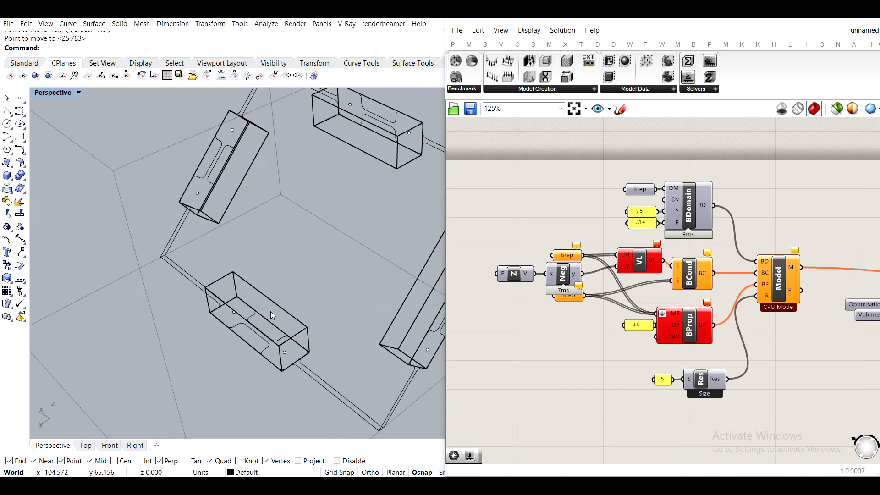
pyautogui.click(280, 308)
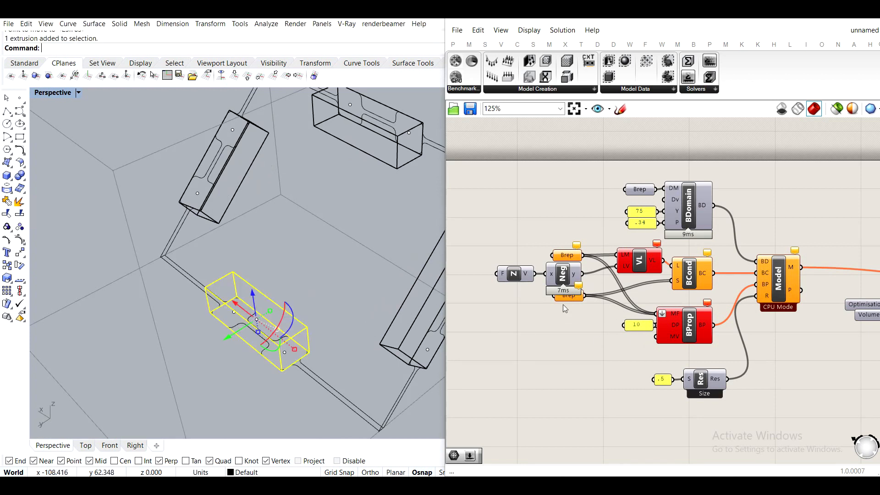
pyautogui.scroll(3, 563, 305)
pyautogui.moveTo(573, 290); pyautogui.dragTo(578, 310)
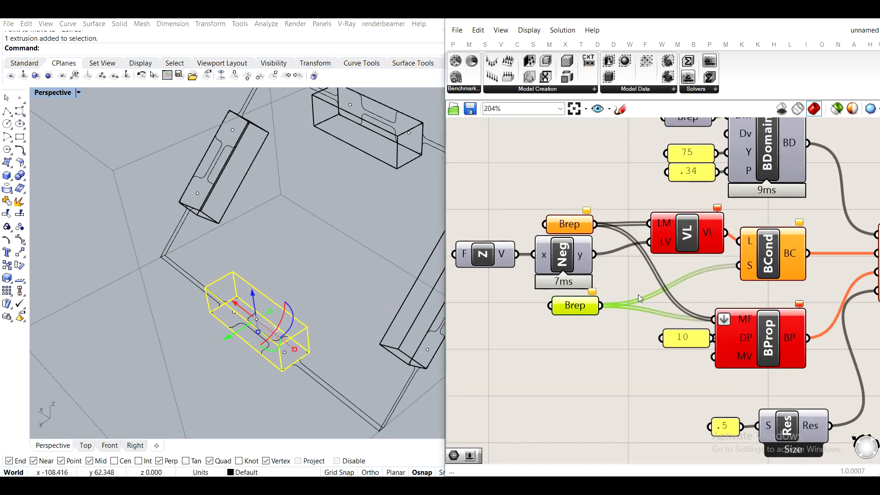
pyautogui.rightClick(576, 306)
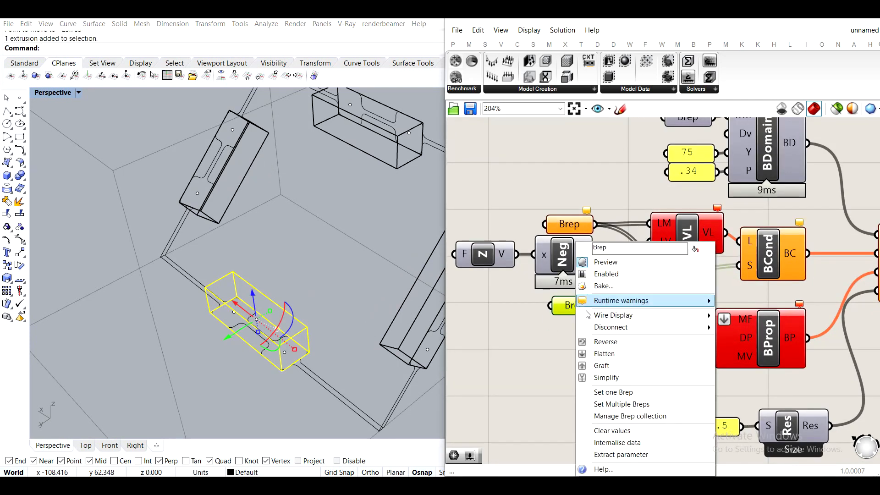
pyautogui.click(643, 392)
# Reference the other three connector boxes together as multiple Breps in the load Brep parameter
pyautogui.scroll(-5, 344, 262)
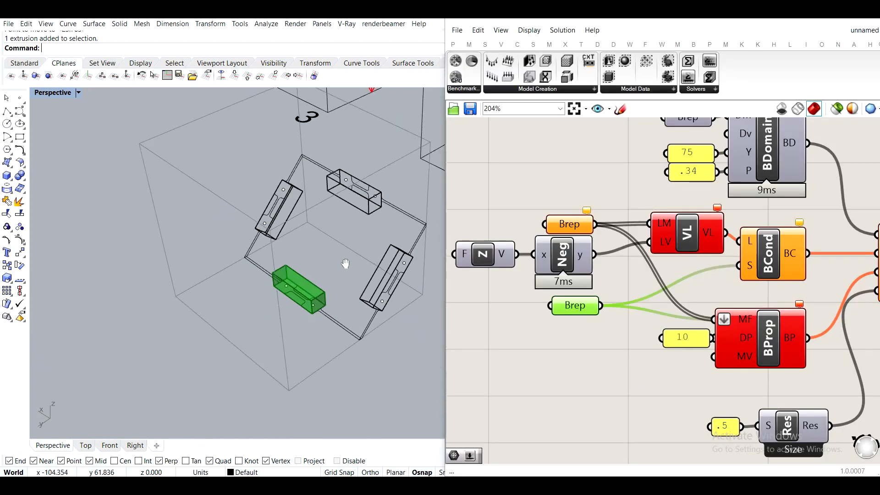
pyautogui.moveTo(315, 272); pyautogui.dragTo(328, 198, button='right')
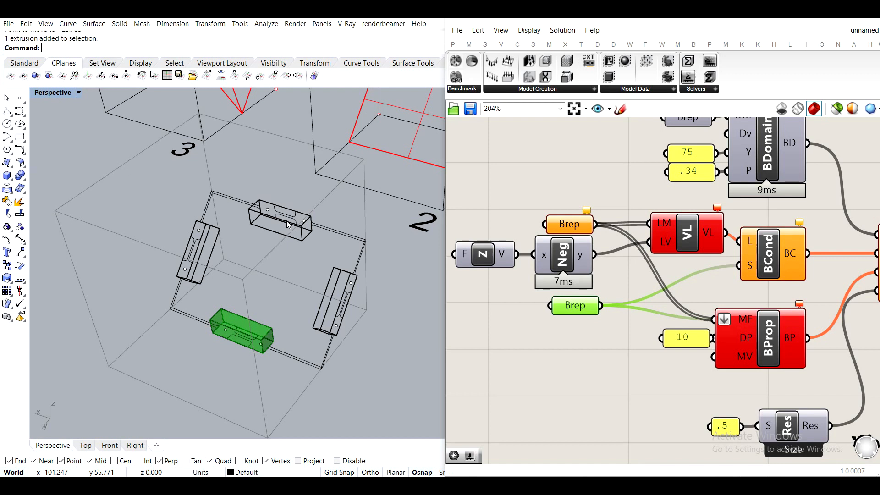
pyautogui.click(217, 253)
pyautogui.keyDown('shift'); pyautogui.click(293, 236); pyautogui.keyUp('shift')
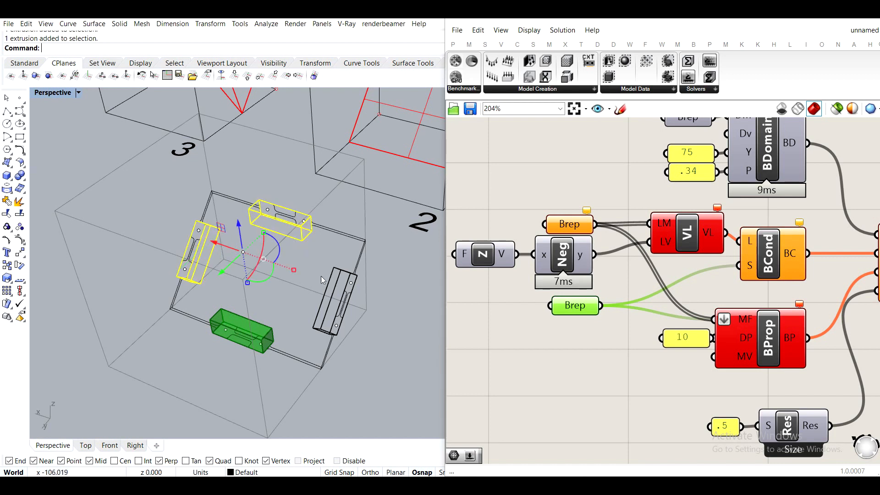
pyautogui.keyDown('shift'); pyautogui.click(327, 290); pyautogui.keyUp('shift')
pyautogui.click(571, 233)
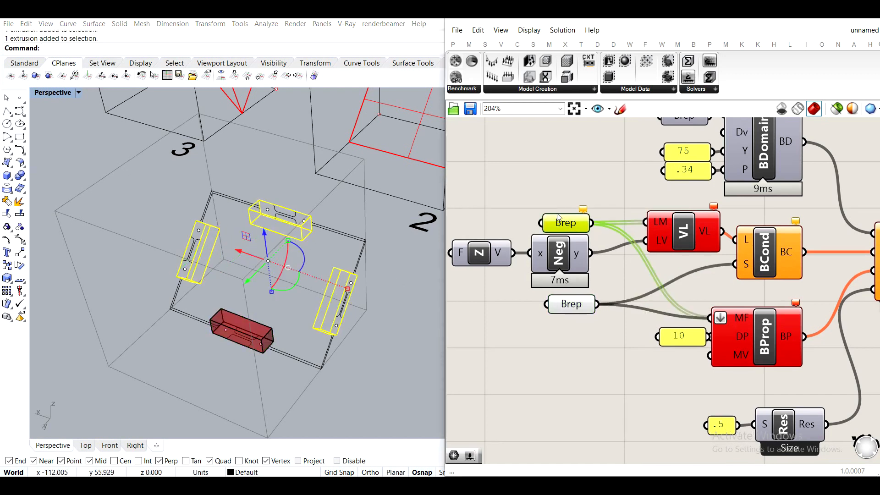
pyautogui.rightClick(556, 225)
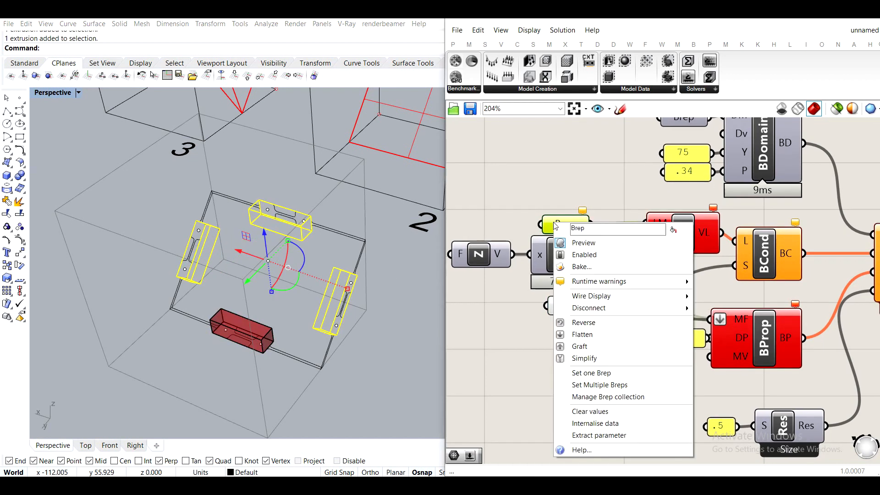
pyautogui.click(607, 389)
pyautogui.moveTo(386, 319); pyautogui.dragTo(388, 357, button='right')
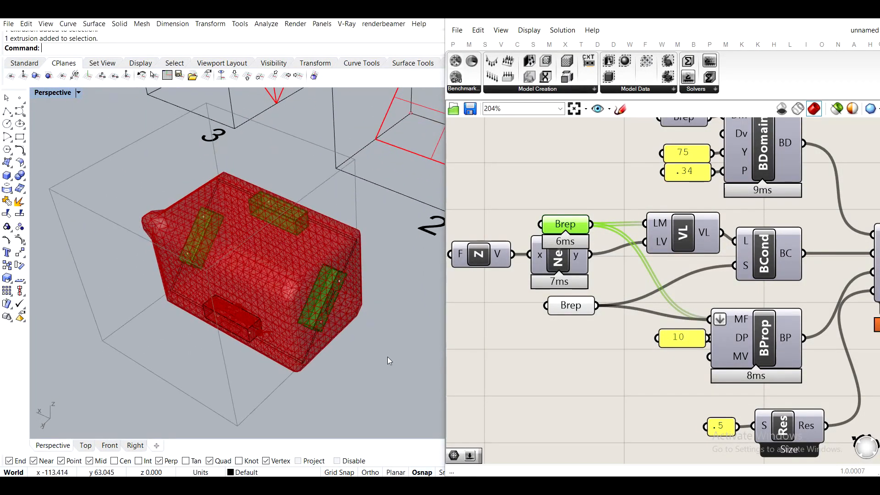
# Run the Optimus solver for about 18 iterations by switching its run toggle to True and back to False
pyautogui.click(575, 339)
pyautogui.scroll(-5, 611, 384)
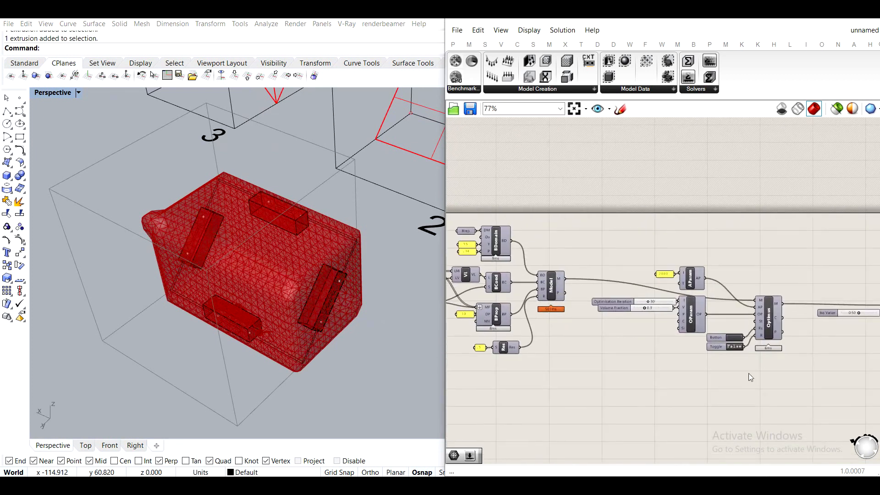
pyautogui.moveTo(877, 411); pyautogui.dragTo(748, 377, button='right')
pyautogui.moveTo(787, 305); pyautogui.dragTo(722, 288, button='right')
pyautogui.scroll(2, 722, 281)
pyautogui.scroll(2, 694, 258)
pyautogui.click(694, 257)
pyautogui.click(607, 296)
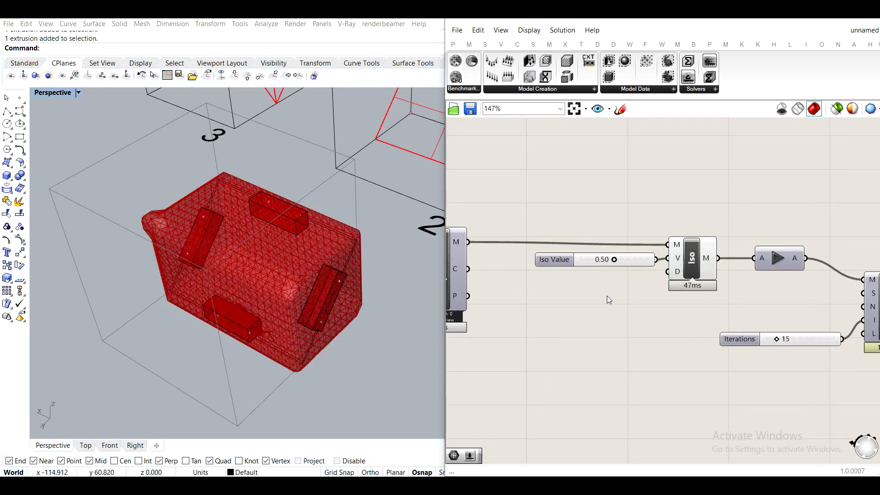
pyautogui.scroll(-2, 607, 296)
pyautogui.moveTo(454, 283); pyautogui.dragTo(580, 274, button='right')
pyautogui.scroll(4, 560, 274)
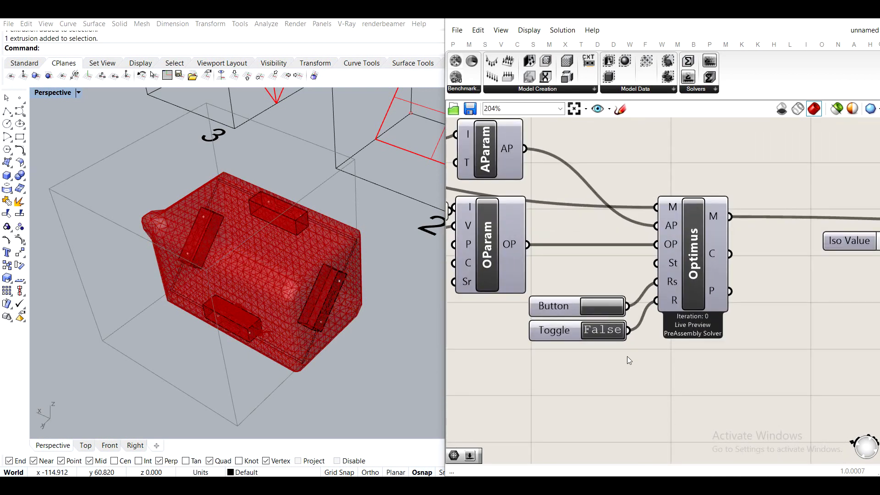
pyautogui.doubleClick(597, 329)
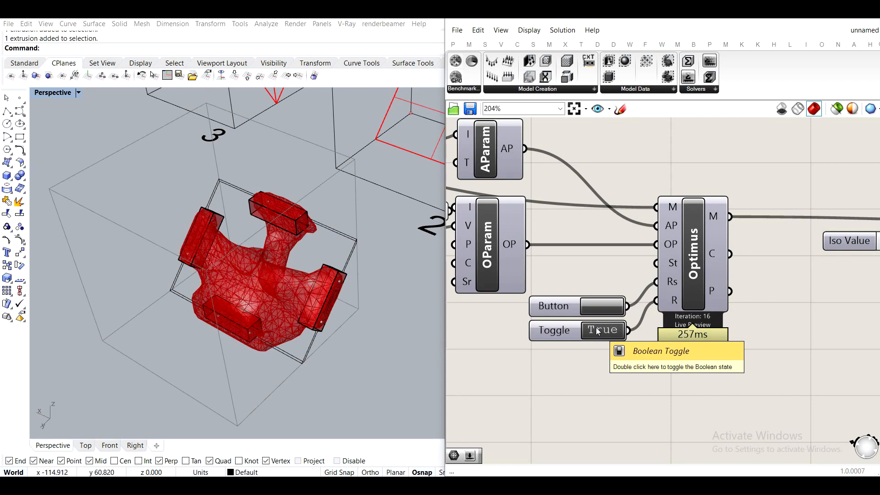
pyautogui.doubleClick(596, 329)
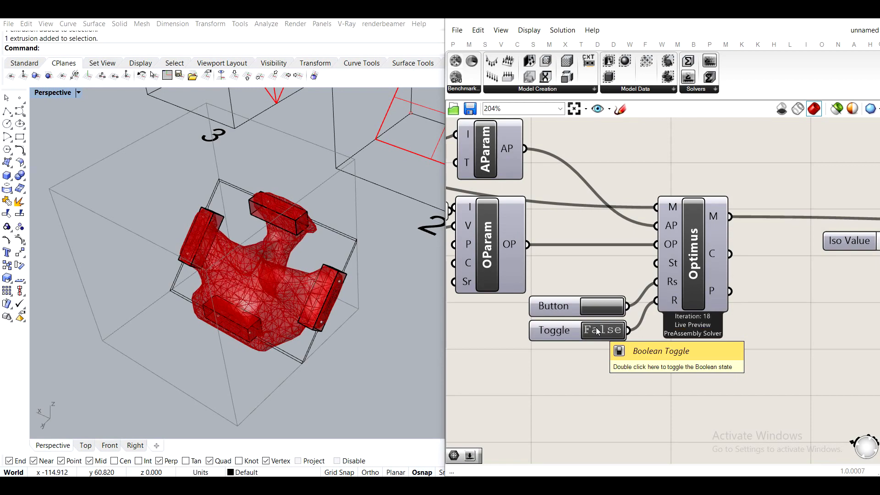
# Turn on the preview of the Model component to display its load vectors over the optimised mesh
pyautogui.moveTo(270, 289)
pyautogui.mouseDown(button='right')
pyautogui.moveTo(285, 301)
pyautogui.moveTo(304, 287)
pyautogui.moveTo(275, 265)
pyautogui.moveTo(280, 290)
pyautogui.moveTo(261, 334)
pyautogui.moveTo(275, 274)
pyautogui.moveTo(222, 316)
pyautogui.moveTo(241, 270)
pyautogui.moveTo(324, 255)
pyautogui.moveTo(293, 275)
pyautogui.moveTo(220, 246)
pyautogui.moveTo(227, 225)
pyautogui.moveTo(271, 277)
pyautogui.mouseUp(button='right')
pyautogui.scroll(5, 274, 264)
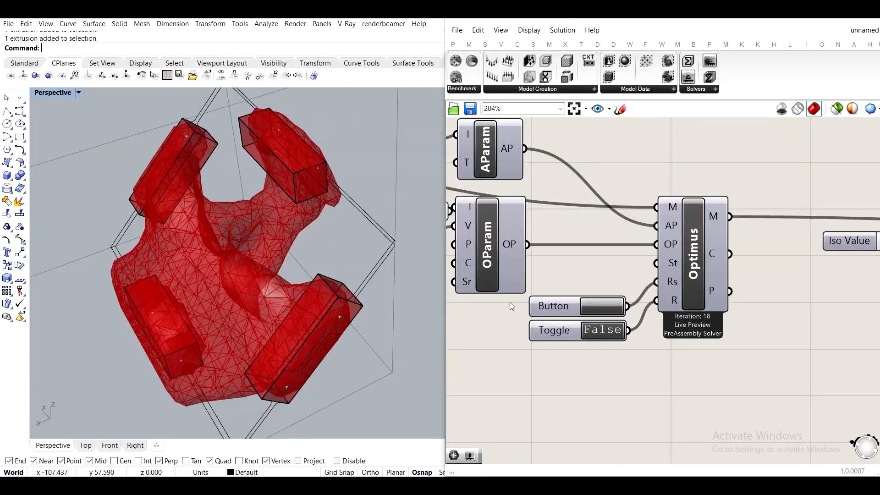
pyautogui.scroll(-2, 615, 380)
pyautogui.moveTo(491, 305); pyautogui.dragTo(728, 319, button='right')
pyautogui.scroll(-3, 728, 318)
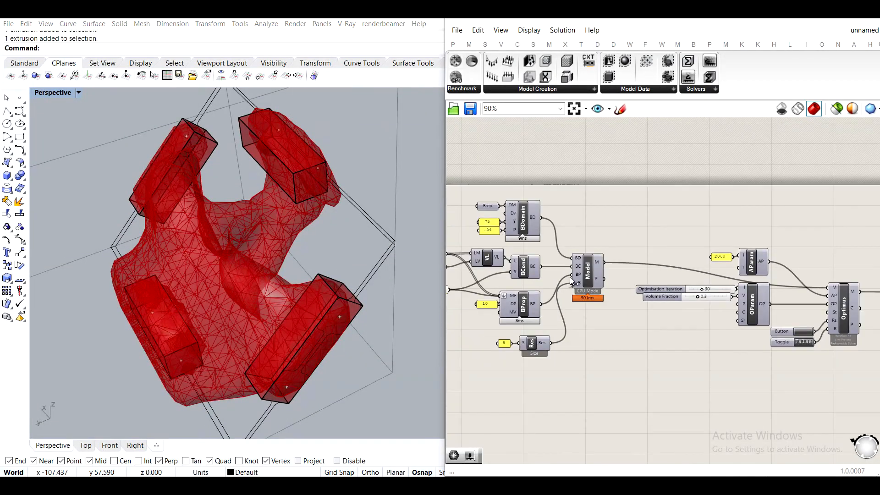
pyautogui.scroll(3, 580, 271)
pyautogui.click(591, 273)
pyautogui.middleClick(591, 273)
pyautogui.click(576, 264)
pyautogui.click(692, 200)
# Examine the load vectors on the connector boxes and how the optimised mesh covers each box
pyautogui.moveTo(362, 229); pyautogui.dragTo(301, 281, button='right')
pyautogui.scroll(2, 301, 284)
pyautogui.scroll(-8, 304, 309)
pyautogui.moveTo(264, 310); pyautogui.dragTo(342, 259, button='right')
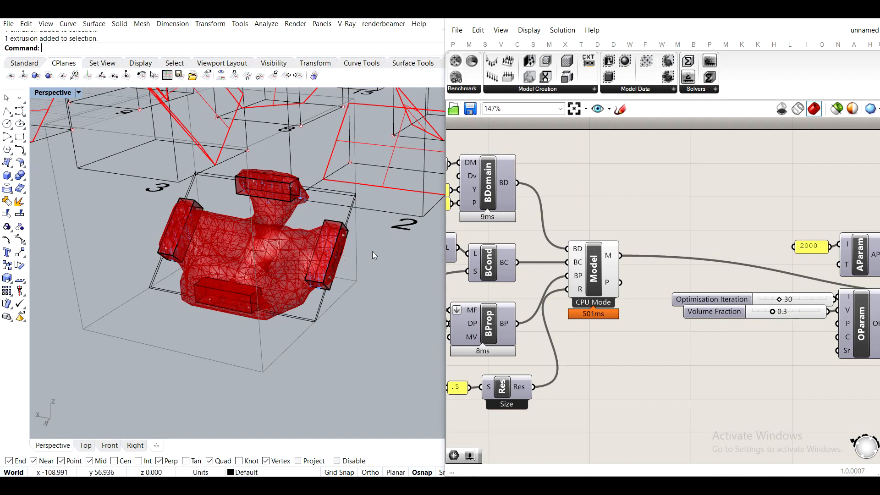
pyautogui.scroll(6, 281, 193)
pyautogui.click(298, 158)
pyautogui.keyDown('shift'); pyautogui.moveTo(298, 158); pyautogui.dragTo(324, 238, button='right'); pyautogui.keyUp('shift')
pyautogui.scroll(4, 345, 264)
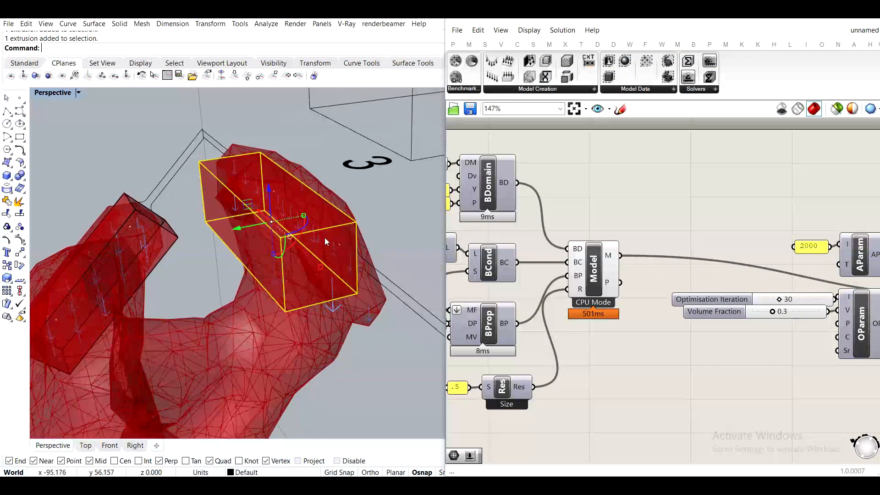
pyautogui.moveTo(287, 159)
pyautogui.mouseDown(button='right')
pyautogui.moveTo(320, 233)
pyautogui.moveTo(296, 153)
pyautogui.mouseUp(button='right')
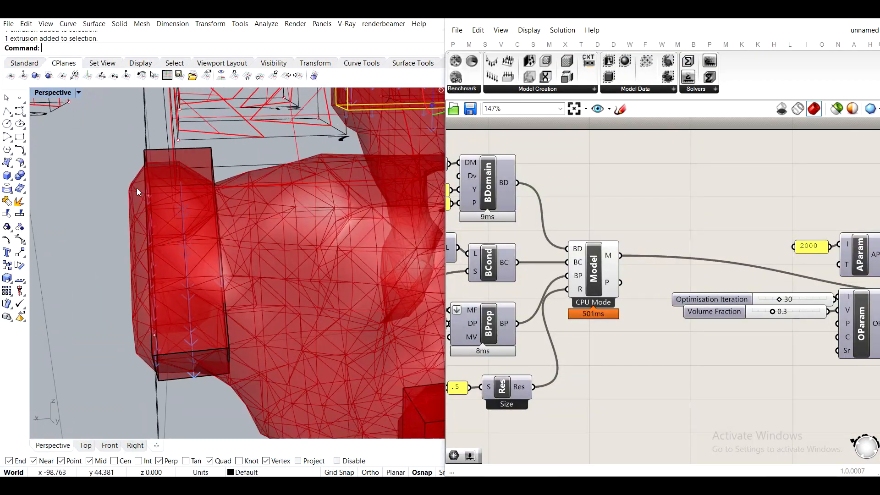
pyautogui.click(146, 190)
pyautogui.click(201, 228)
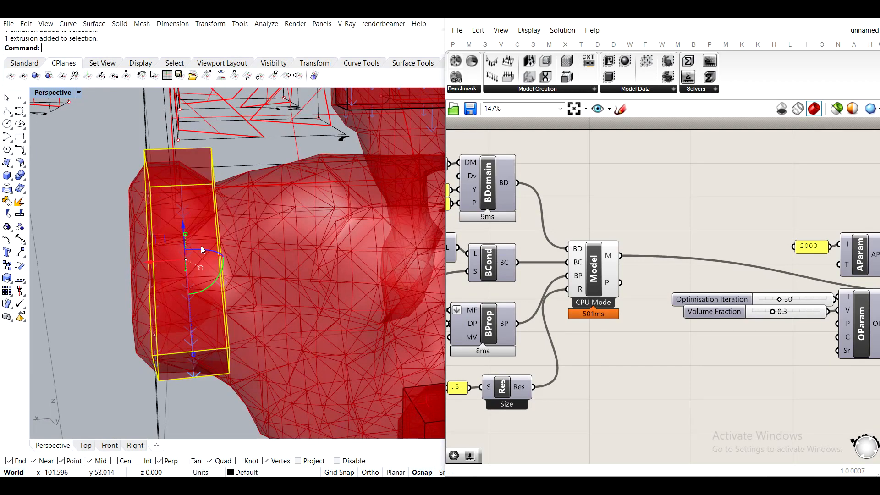
pyautogui.scroll(-5, 233, 253)
pyautogui.scroll(6, 289, 240)
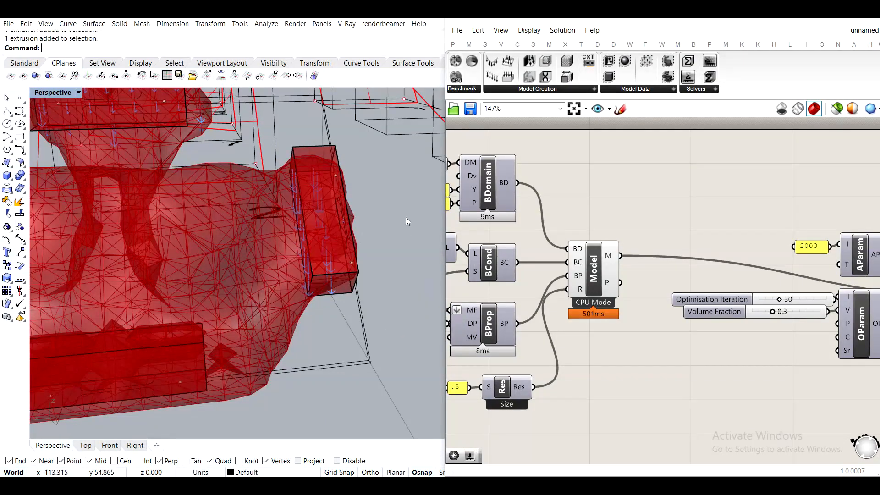
pyautogui.scroll(-3, 656, 256)
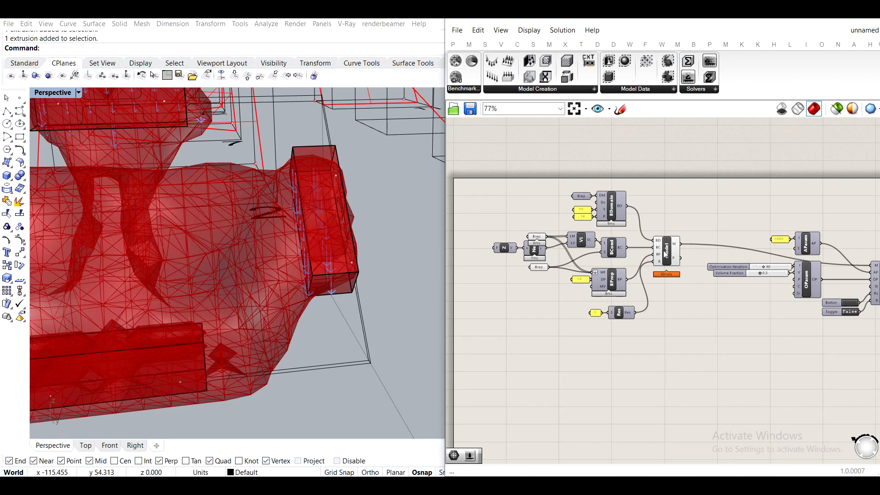
# Turn off the preview of the Model component
pyautogui.middleClick(666, 254)
pyautogui.scroll(-3, 716, 224)
pyautogui.scroll(5, 576, 238)
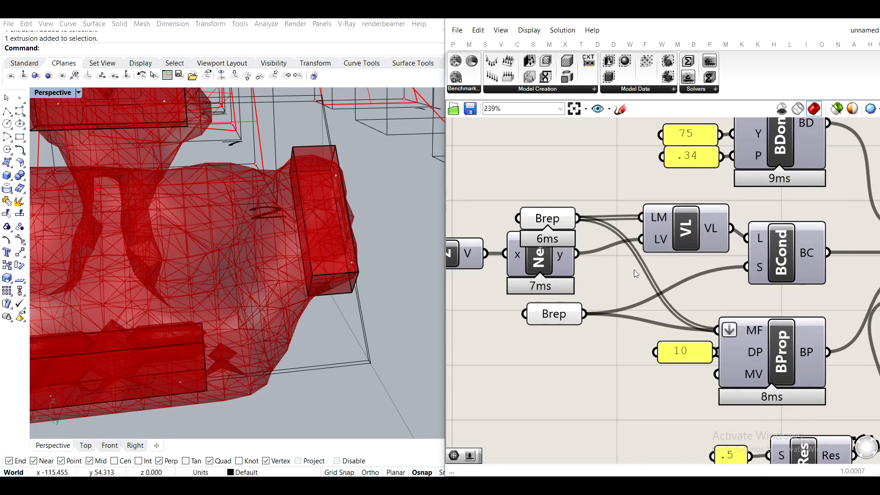
# Delete the load Brep parameter that references the three connector boxes together
pyautogui.moveTo(579, 263); pyautogui.dragTo(682, 272, button='right')
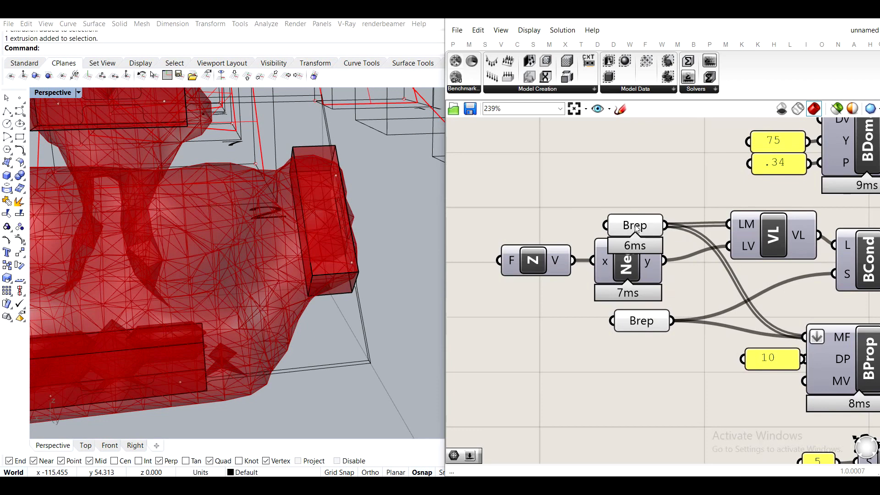
pyautogui.moveTo(637, 227); pyautogui.dragTo(568, 176)
pyautogui.scroll(-2, 651, 232)
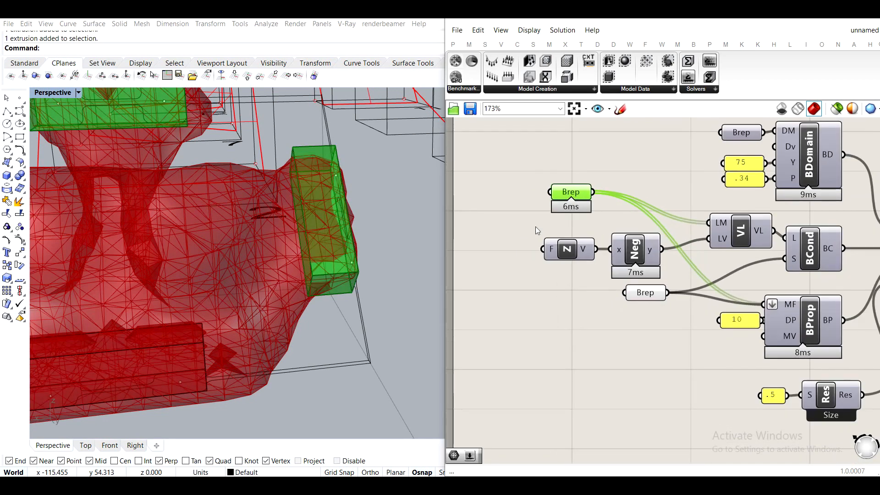
pyautogui.scroll(-5, 244, 233)
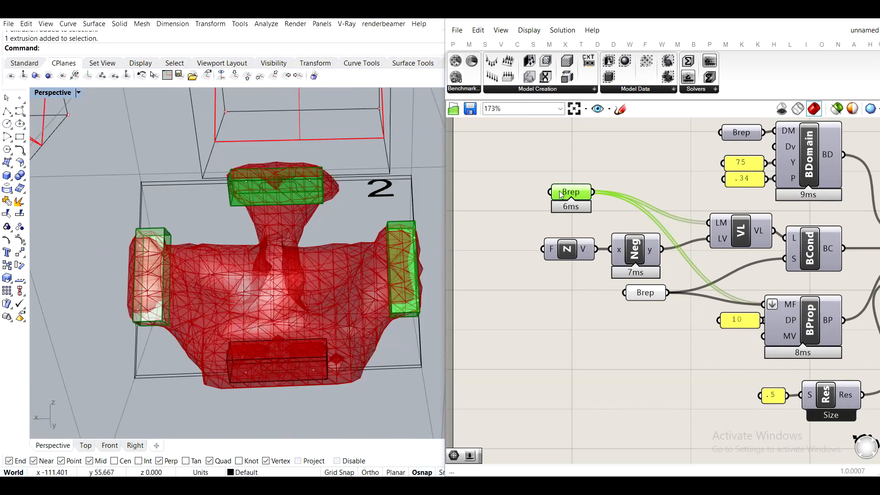
pyautogui.press('Delete')
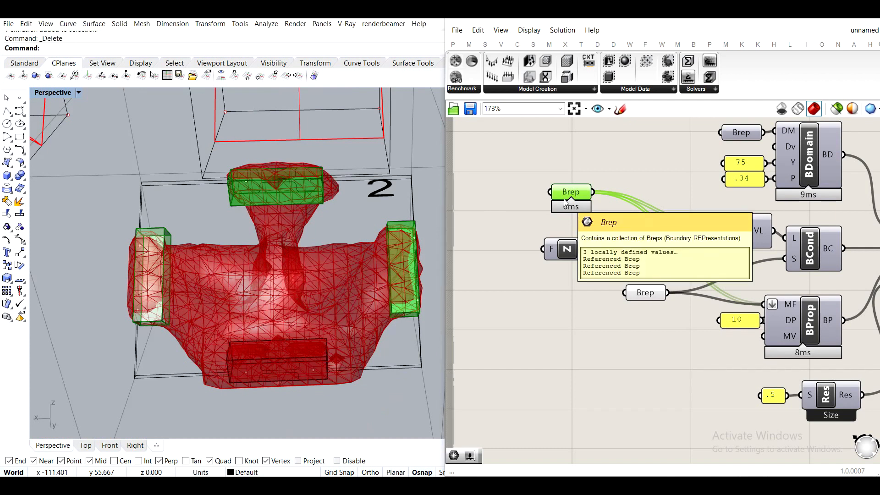
pyautogui.moveTo(612, 186); pyautogui.dragTo(623, 221, button='right')
pyautogui.click(598, 199)
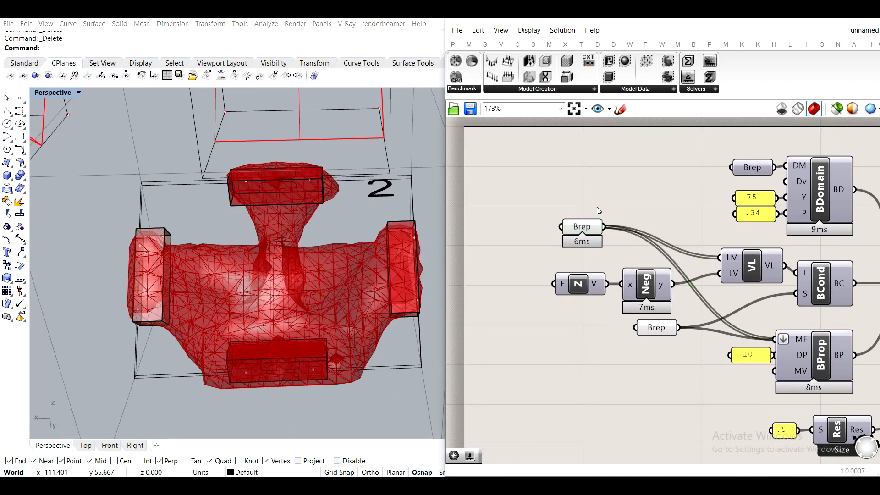
pyautogui.moveTo(574, 225); pyautogui.dragTo(574, 228)
pyautogui.press('Delete')
# Add a new Brep parameter and duplicate it to make a stack of three empty Brep parameters
pyautogui.doubleClick(532, 219)
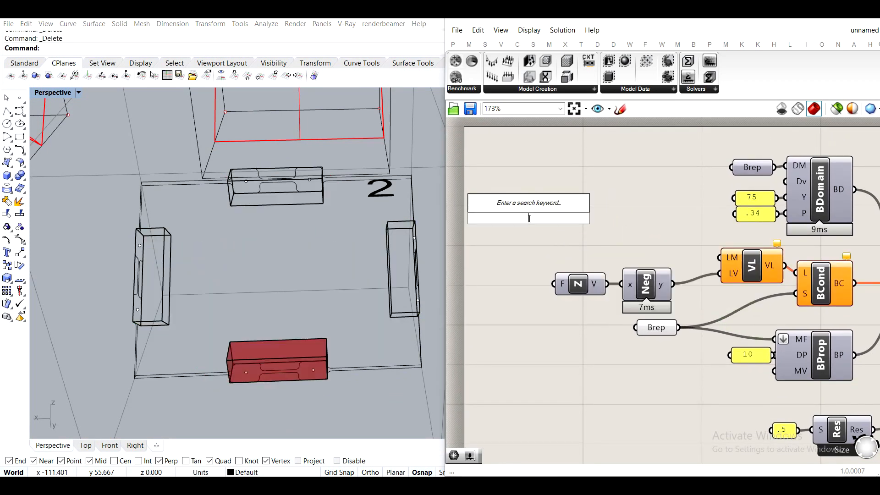
pyautogui.write('bep')
pyautogui.press('Return')
pyautogui.moveTo(529, 219)
pyautogui.mouseDown()
pyautogui.moveTo(515, 194)
pyautogui.moveTo(522, 217)
pyautogui.mouseUp()
pyautogui.hotkey('ctrl', 'c')
pyautogui.hotkey('ctrl', 'v')
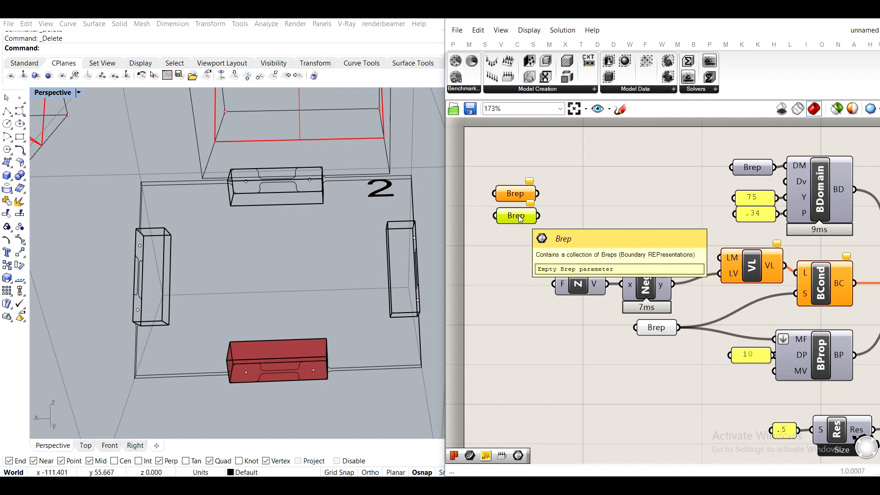
pyautogui.hotkey('ctrl', 'c')
pyautogui.hotkey('ctrl', 'v')
pyautogui.moveTo(518, 229); pyautogui.dragTo(511, 247)
# Reference the box on the frame's upper edge in the first new Brep parameter
pyautogui.rightClick(515, 192)
pyautogui.click(579, 325)
pyautogui.click(312, 204)
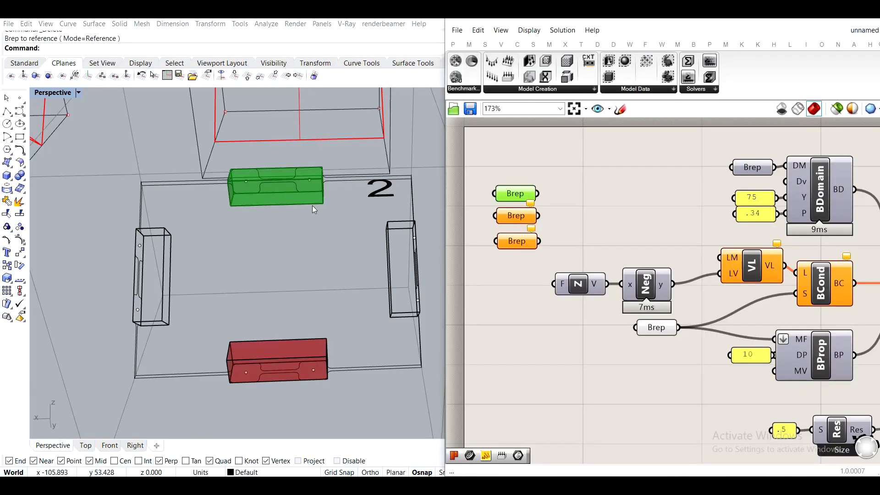
# Reference the box on the frame's left side in the second Brep parameter and the right-side box in the third
pyautogui.click(163, 255)
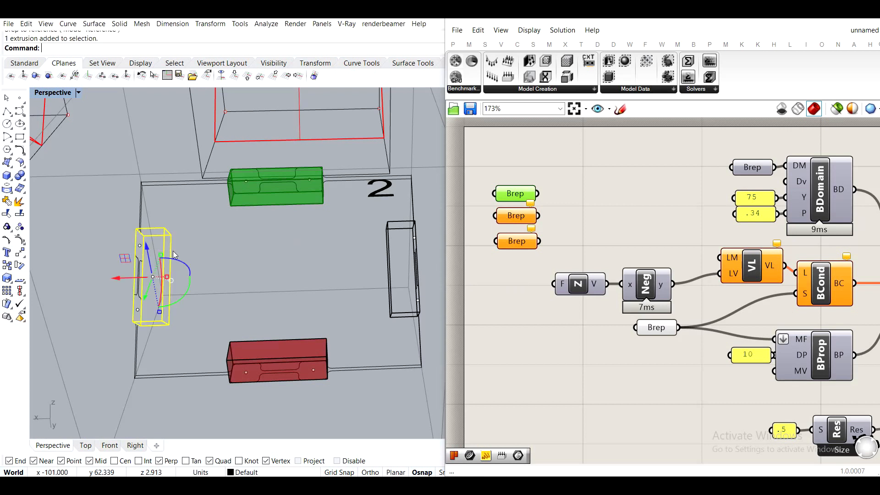
pyautogui.rightClick(515, 215)
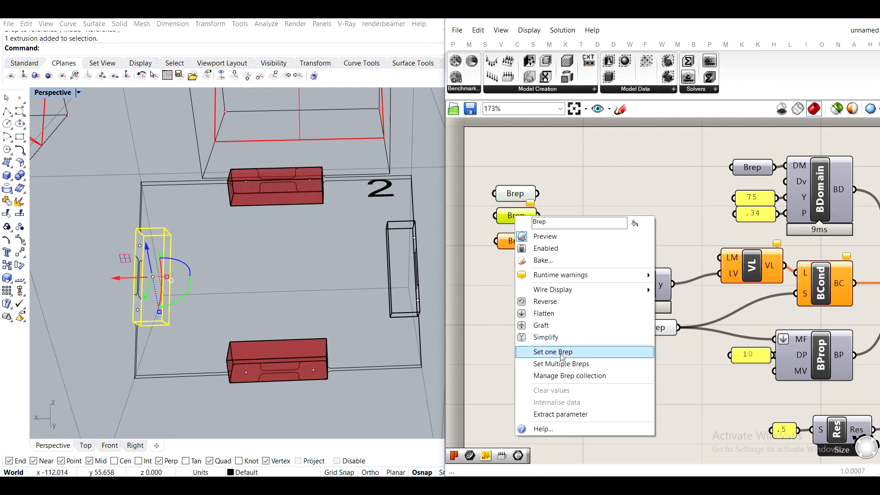
pyautogui.click(579, 348)
pyautogui.click(388, 248)
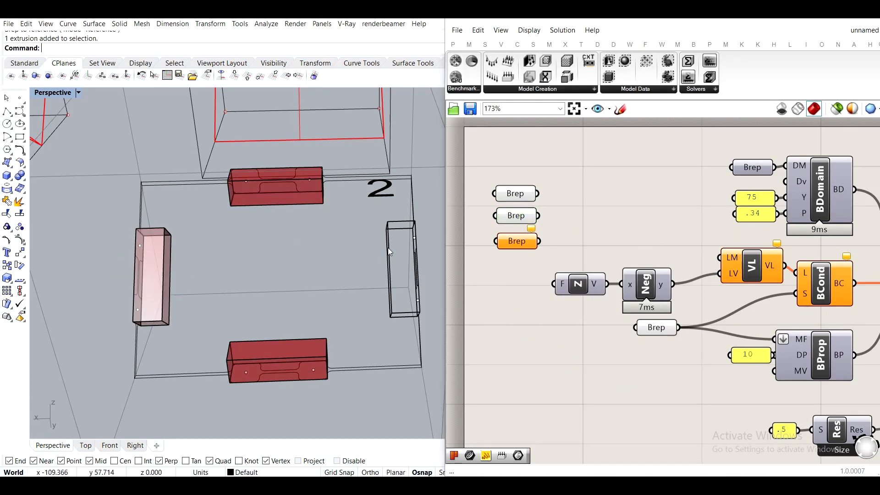
pyautogui.rightClick(517, 240)
pyautogui.click(579, 377)
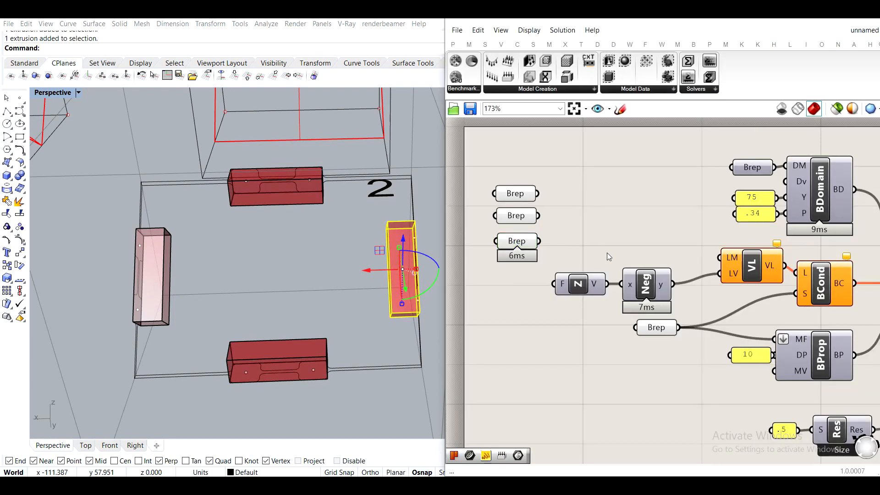
# Detach Negative from the VL component and move it, Unit Z and the three load Brep parameters to free up space
pyautogui.moveTo(532, 295); pyautogui.dragTo(505, 181)
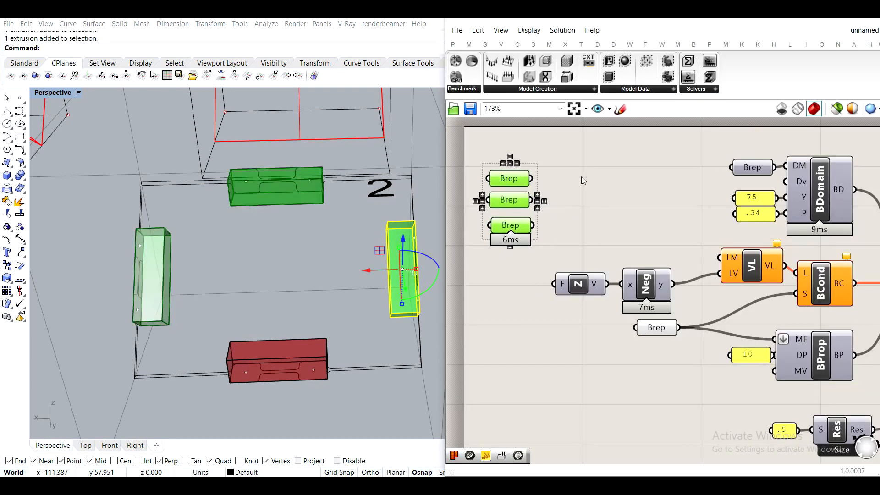
pyautogui.click(584, 181)
pyautogui.moveTo(686, 282); pyautogui.dragTo(528, 367)
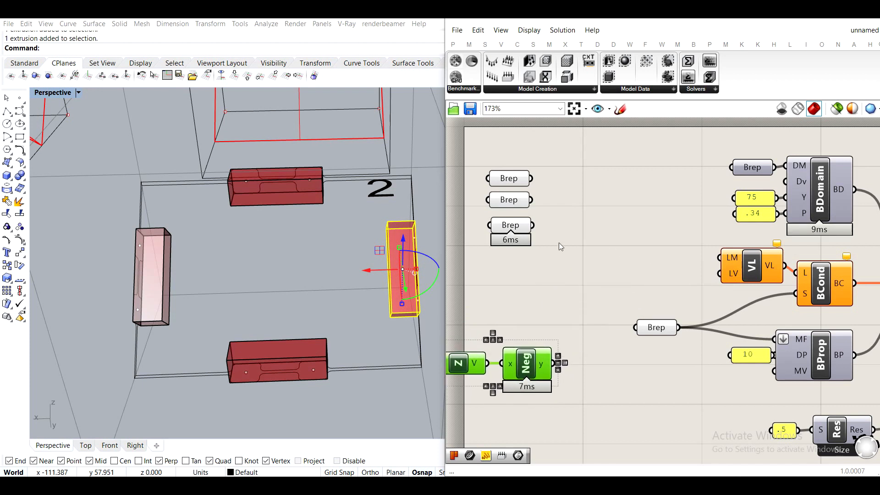
pyautogui.click(568, 242)
pyautogui.moveTo(583, 240); pyautogui.dragTo(622, 261, button='right')
pyautogui.moveTo(591, 298); pyautogui.dragTo(516, 193)
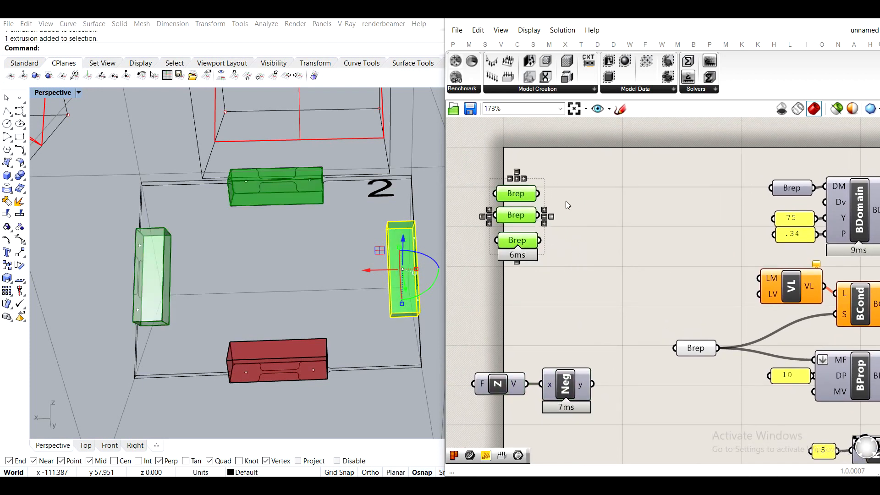
pyautogui.click(651, 200)
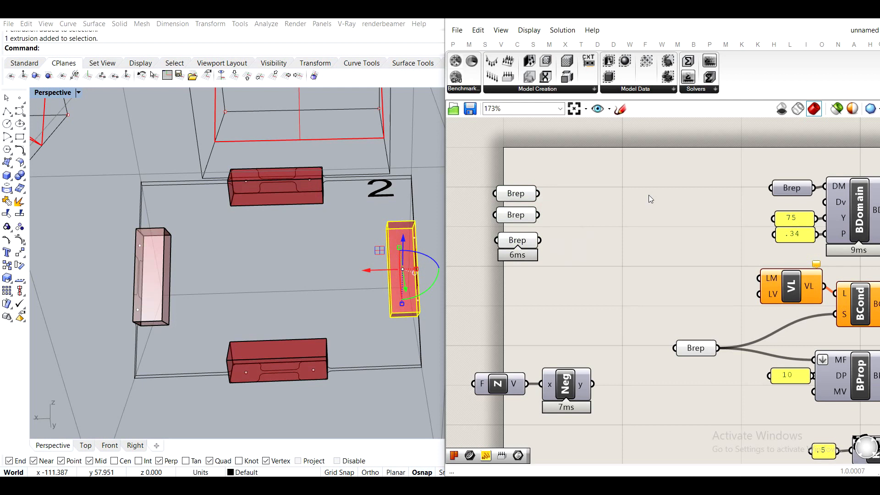
# Add an Entwine component beside the three load Brep parameters
pyautogui.doubleClick(648, 194)
pyautogui.write('en')
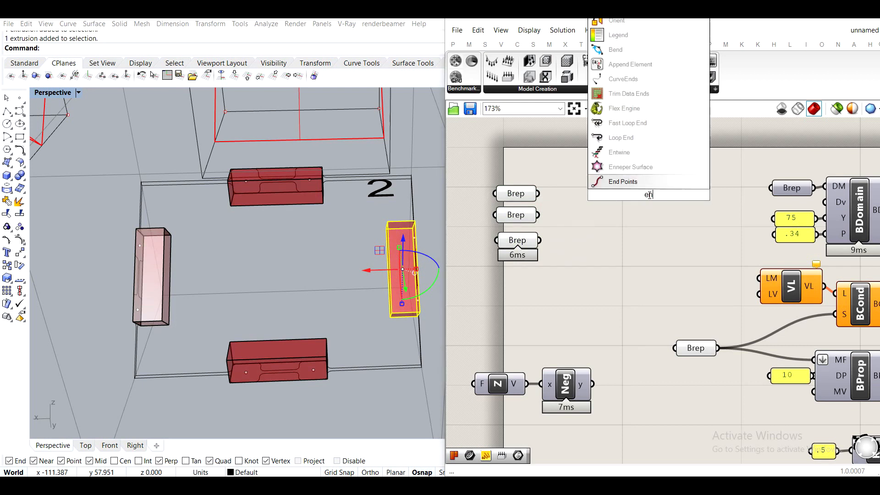
pyautogui.write('tr')
pyautogui.press('BackSpace')
pyautogui.press('BackSpace')
pyautogui.write('w')
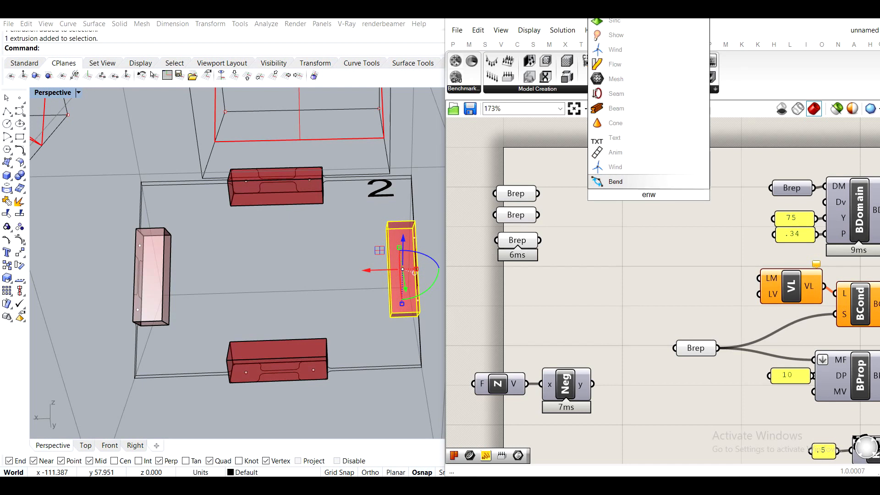
pyautogui.write('ine')
pyautogui.click(630, 181)
pyautogui.moveTo(646, 202); pyautogui.dragTo(599, 228)
# Connect the three load Breps to Entwine inputs {0;0}, {0;1} and {0;2}, and shift the group upwards
pyautogui.scroll(2, 550, 195)
pyautogui.moveTo(542, 219); pyautogui.dragTo(572, 224)
pyautogui.moveTo(541, 248); pyautogui.dragTo(614, 238)
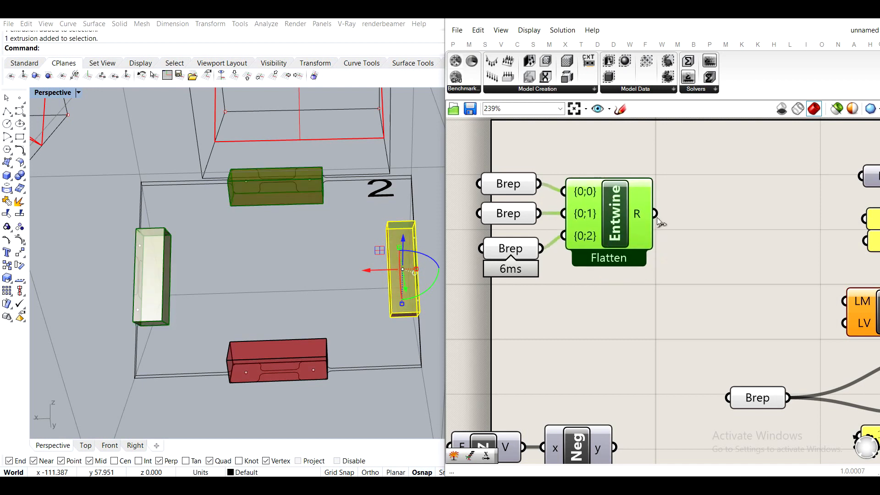
pyautogui.moveTo(640, 216)
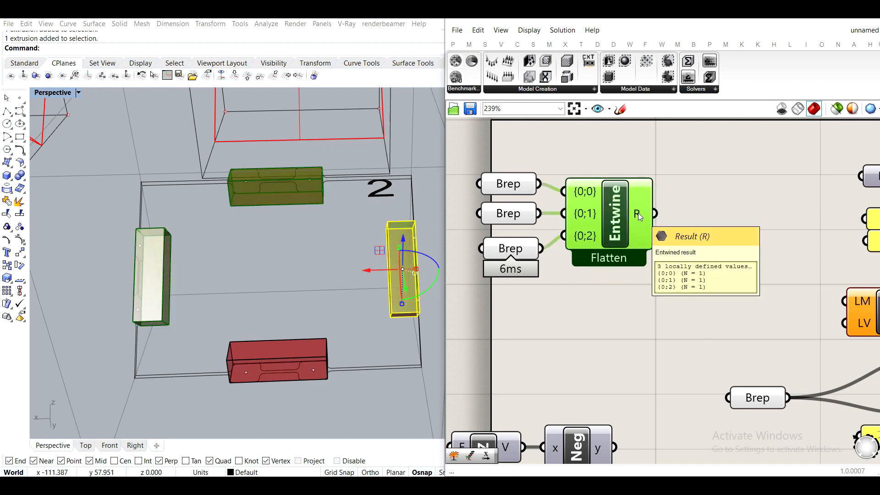
pyautogui.moveTo(663, 308); pyautogui.dragTo(469, 164)
pyautogui.moveTo(610, 191); pyautogui.dragTo(655, 144)
pyautogui.click(779, 221)
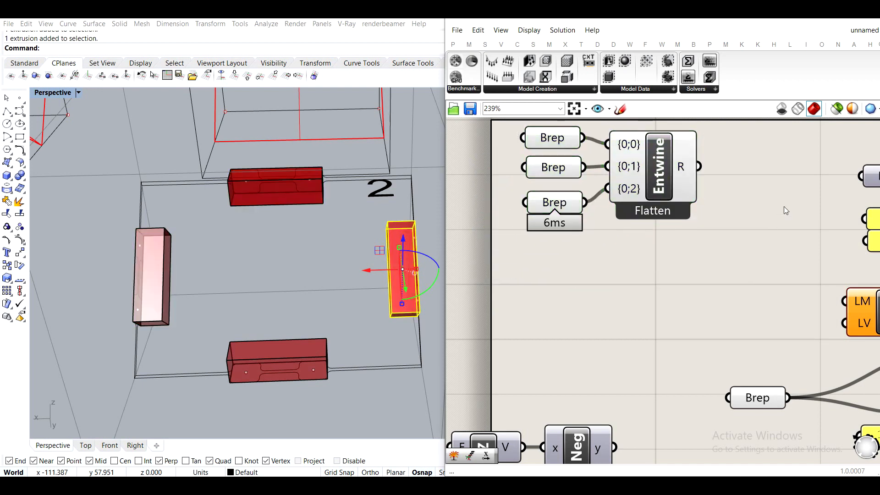
pyautogui.scroll(-1, 785, 211)
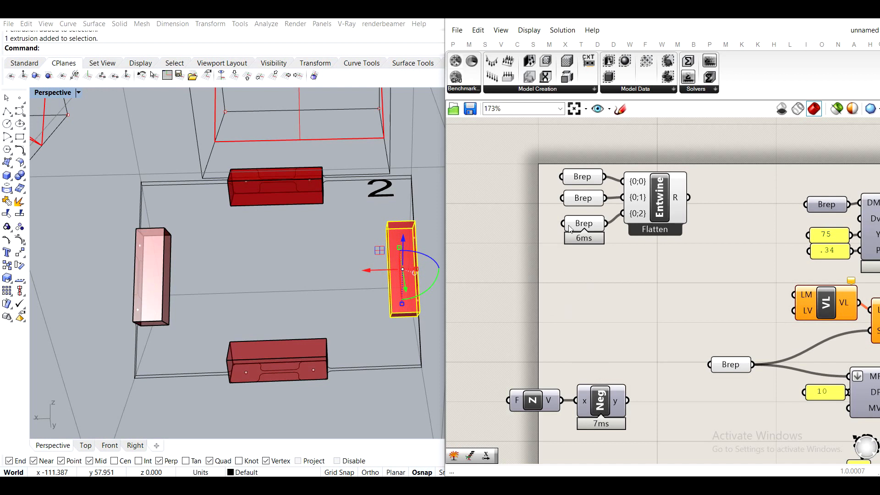
# Add a second Entwine component below the first one
pyautogui.click(574, 180)
pyautogui.click(608, 301)
pyautogui.click(579, 198)
pyautogui.click(600, 287)
pyautogui.doubleClick(633, 300)
pyautogui.write('entwine')
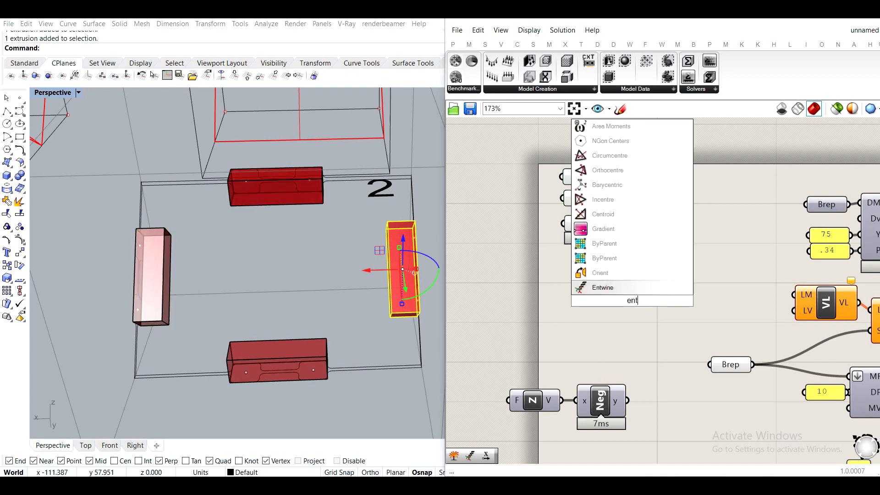
pyautogui.click(602, 287)
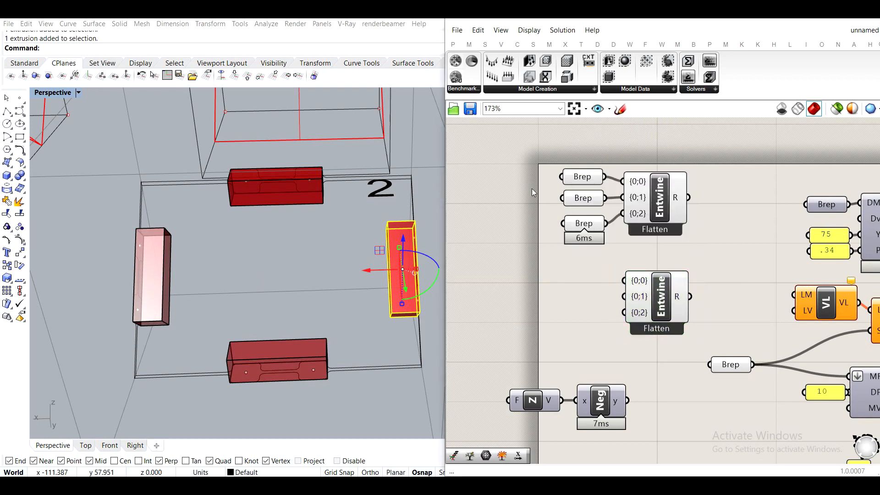
# Disconnect Unit Z from Negative and connect it directly to input {0;0} of the second Entwine for the upper box
pyautogui.click(321, 215)
pyautogui.click(580, 176)
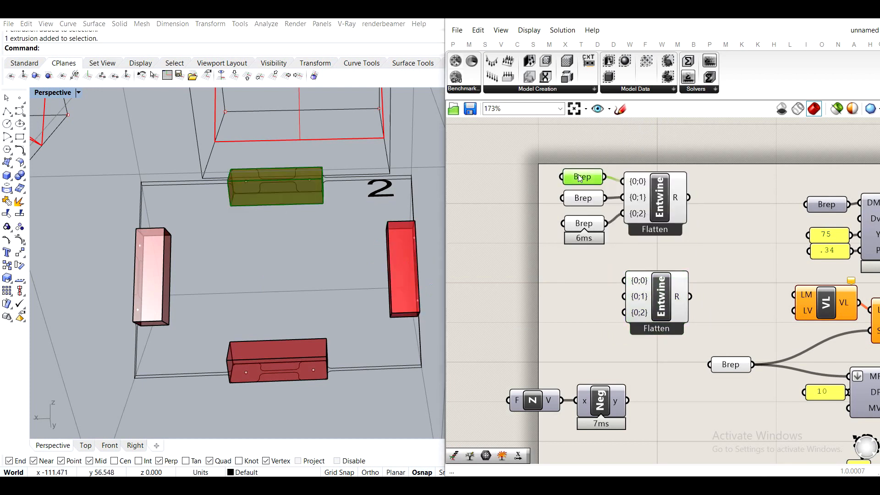
pyautogui.click(584, 224)
pyautogui.click(296, 202)
pyautogui.scroll(2, 238, 189)
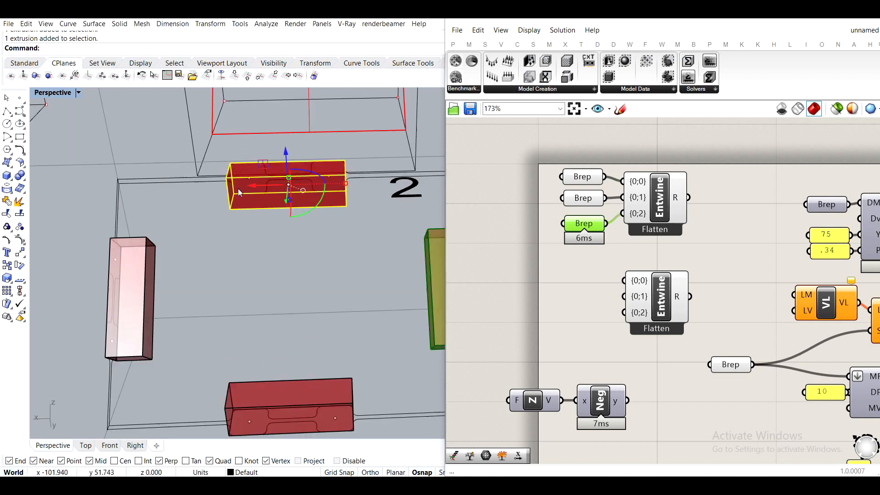
pyautogui.click(593, 326)
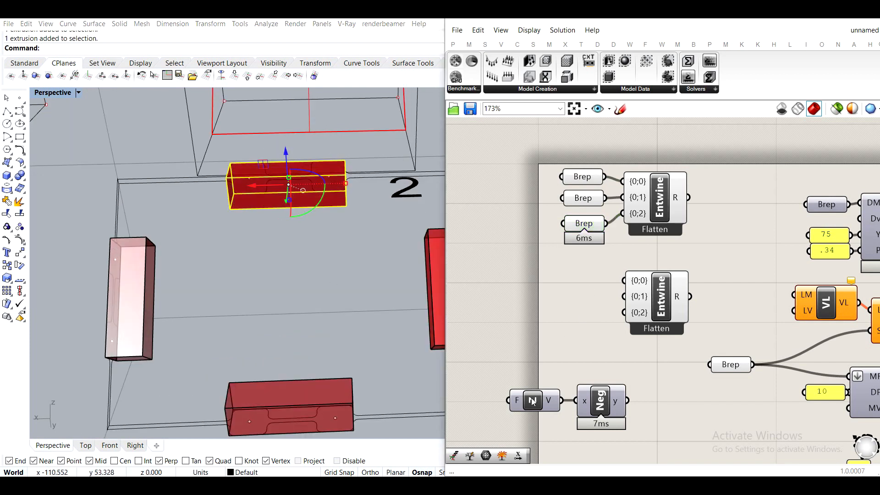
pyautogui.moveTo(535, 396); pyautogui.dragTo(507, 323)
pyautogui.keyDown('ctrl'); pyautogui.moveTo(577, 400); pyautogui.dragTo(533, 327); pyautogui.keyUp('ctrl')
pyautogui.moveTo(515, 330); pyautogui.dragTo(579, 286)
pyautogui.moveTo(597, 283); pyautogui.dragTo(625, 281)
pyautogui.moveTo(565, 286); pyautogui.dragTo(579, 280)
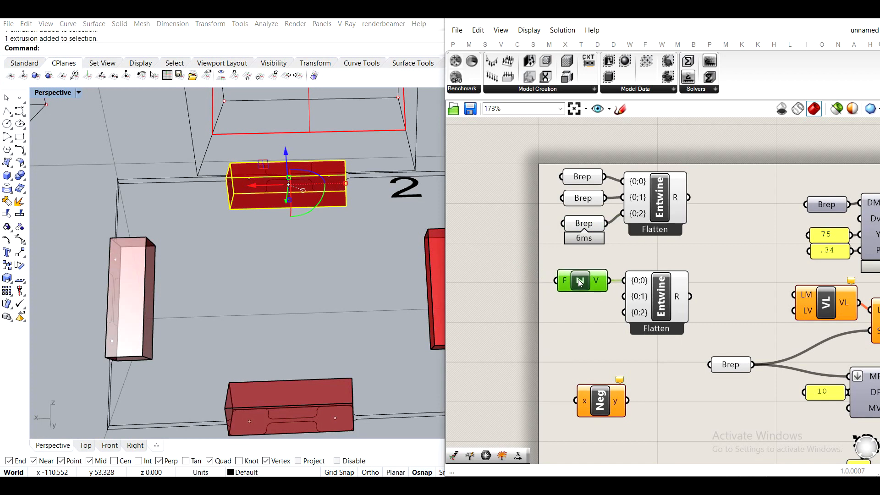
# Add a Unit X vector and connect it to input {0;1} of the second Entwine for the left-side box
pyautogui.click(584, 204)
pyautogui.click(329, 241)
pyautogui.keyDown('shift'); pyautogui.moveTo(160, 276); pyautogui.dragTo(236, 247, button='right'); pyautogui.keyUp('shift')
pyautogui.click(214, 255)
pyautogui.keyDown('shift'); pyautogui.moveTo(347, 226); pyautogui.dragTo(294, 195, button='right'); pyautogui.keyUp('shift')
pyautogui.click(507, 322)
pyautogui.click(230, 222)
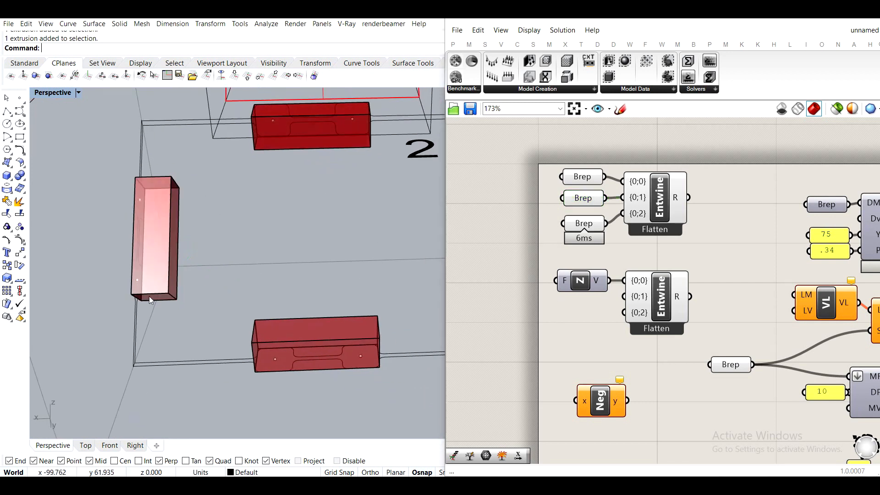
pyautogui.doubleClick(529, 326)
pyautogui.write('x')
pyautogui.press('Return')
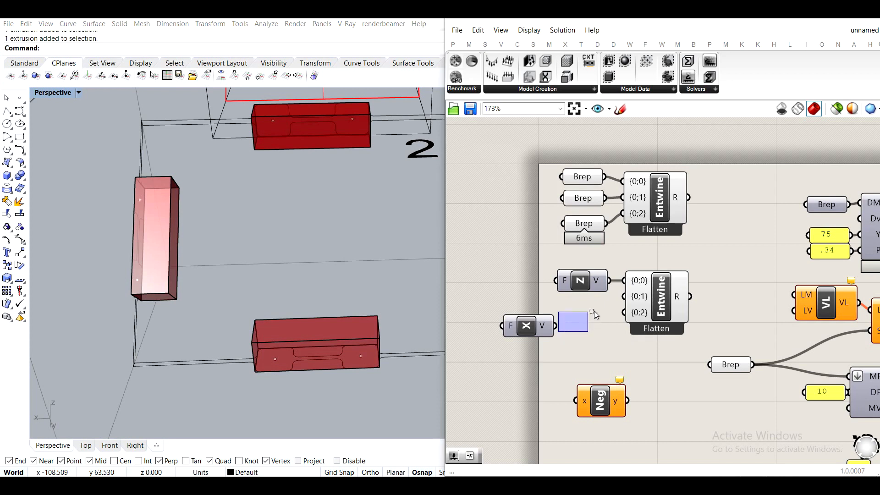
pyautogui.moveTo(556, 326); pyautogui.dragTo(545, 308)
pyautogui.click(634, 323)
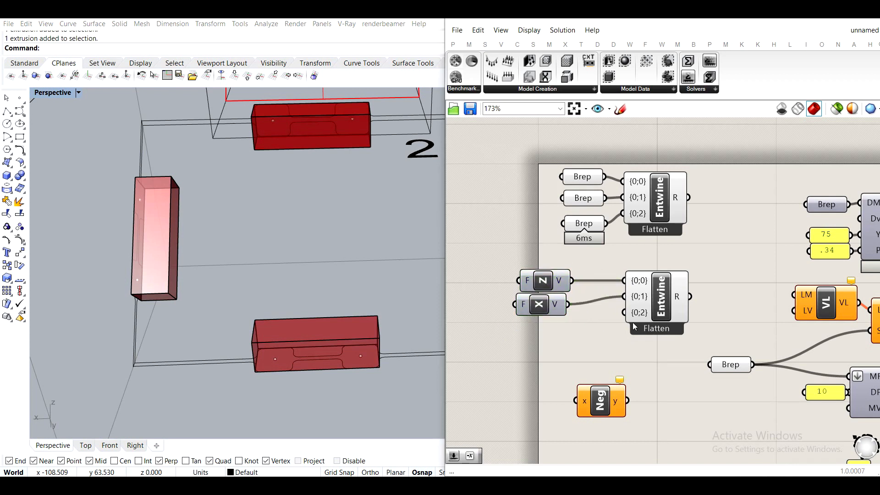
# Route Unit X through the Negative component into input {0;2} of the second Entwine for the right-side box
pyautogui.keyDown('shift'); pyautogui.moveTo(391, 265); pyautogui.dragTo(304, 259, button='right'); pyautogui.keyUp('shift')
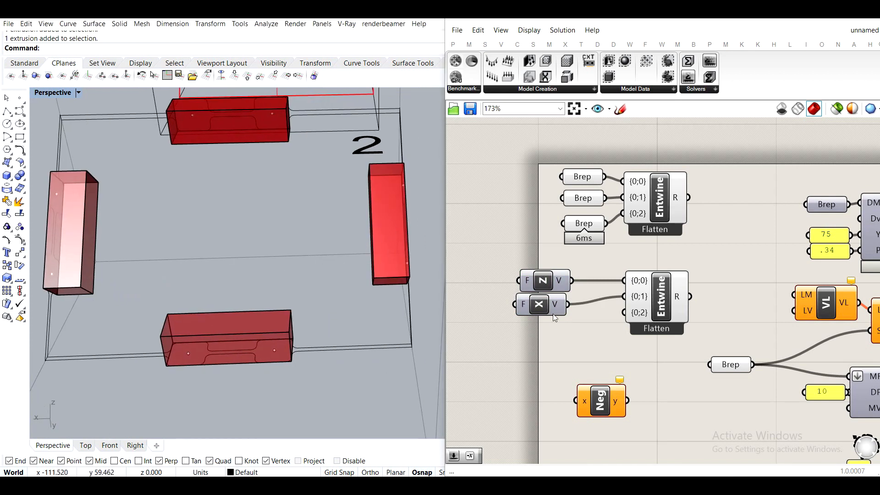
pyautogui.doubleClick(508, 360)
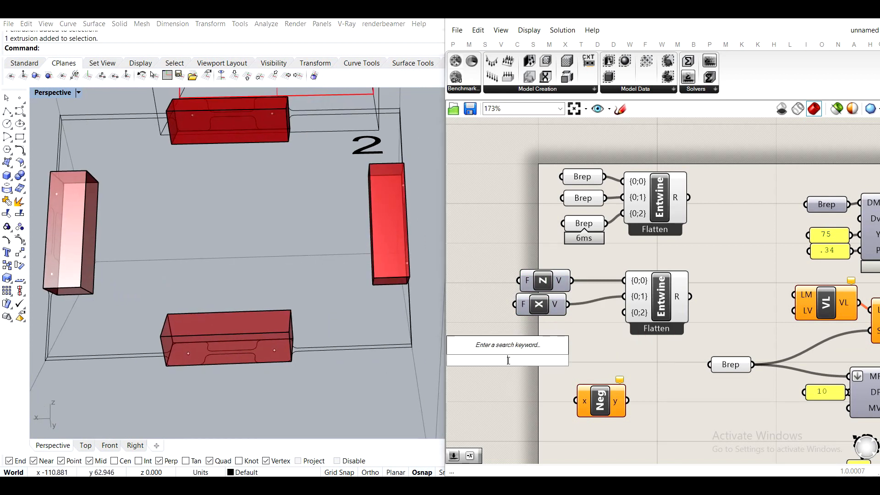
pyautogui.click(601, 402)
pyautogui.moveTo(602, 401); pyautogui.dragTo(522, 306)
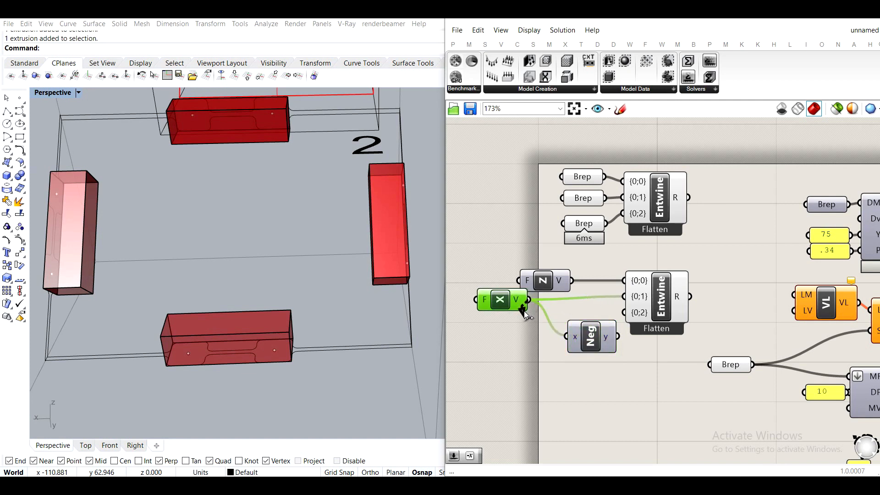
pyautogui.moveTo(595, 346); pyautogui.dragTo(624, 312)
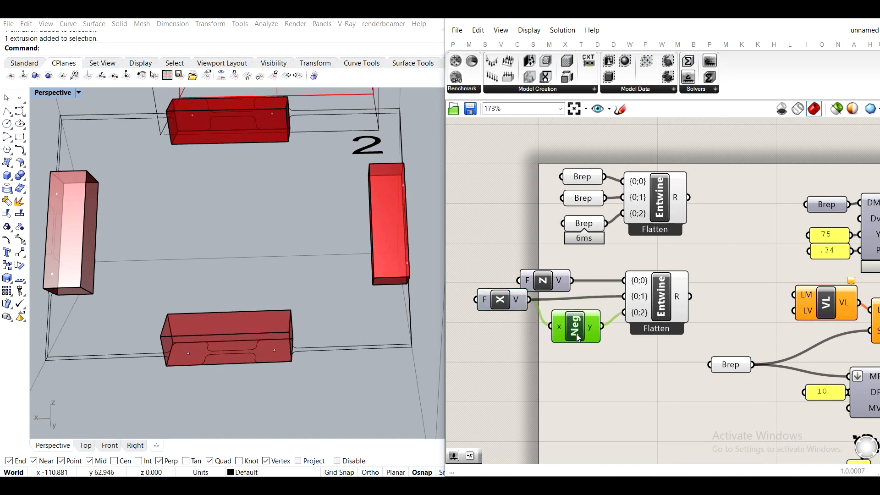
# Connect the entwined load Breps to the VL component's LM input and the entwined vectors to its LV input
pyautogui.moveTo(741, 287); pyautogui.dragTo(676, 309, button='right')
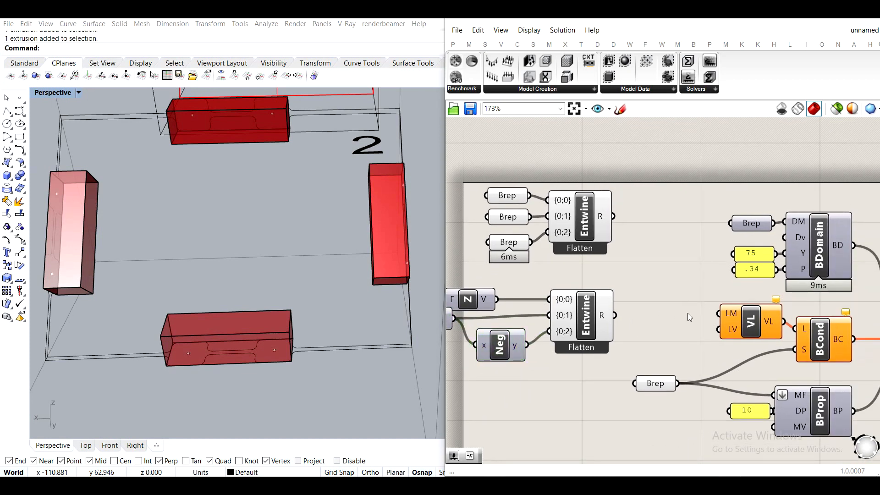
pyautogui.moveTo(615, 207); pyautogui.dragTo(718, 313)
pyautogui.moveTo(615, 315); pyautogui.dragTo(728, 317)
pyautogui.click(667, 244)
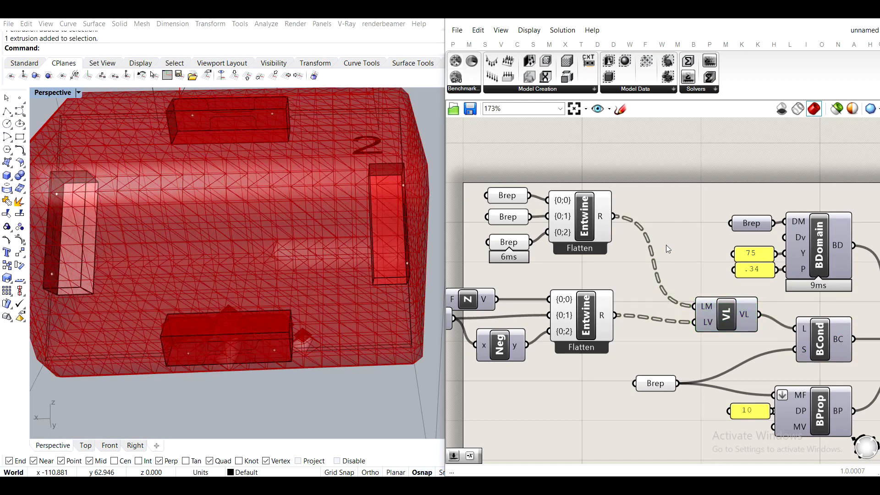
# Turn off the preview of the load Brep parameters, vector components and both Entwine components
pyautogui.scroll(-2, 667, 245)
pyautogui.moveTo(617, 365); pyautogui.dragTo(516, 188)
pyautogui.middleClick(561, 200)
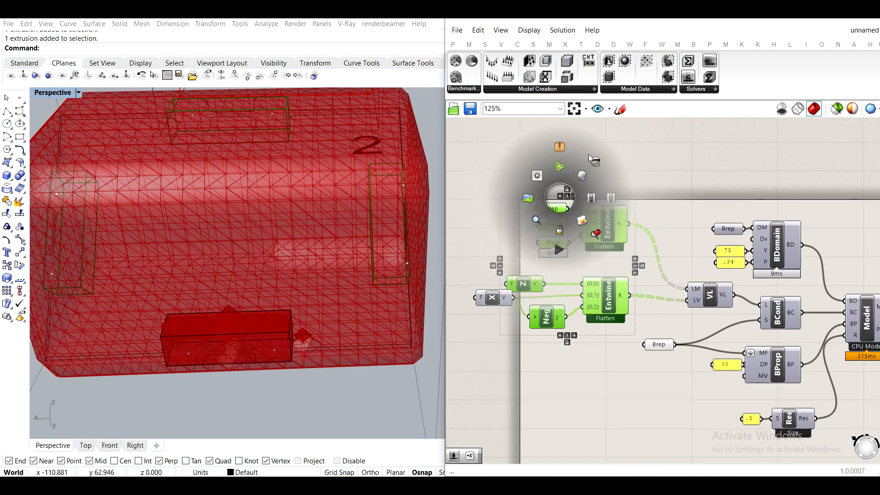
# Turn on the preview of the Model component
pyautogui.moveTo(861, 328); pyautogui.dragTo(722, 287, button='right')
pyautogui.click(725, 282)
pyautogui.middleClick(726, 282)
pyautogui.click(747, 257)
pyautogui.click(750, 225)
# Inspect the load vectors in the upper and side boxes and the support at the frame's lower edge
pyautogui.scroll(-5, 303, 230)
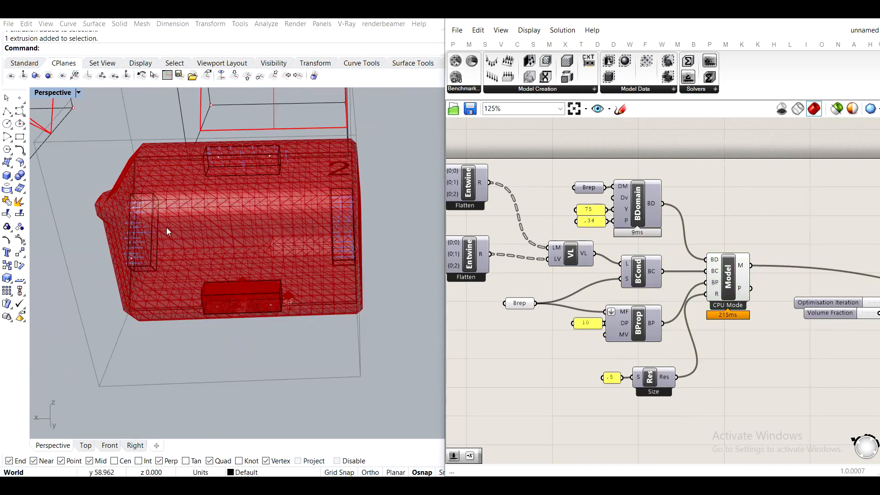
pyautogui.scroll(6, 134, 211)
pyautogui.scroll(-5, 134, 211)
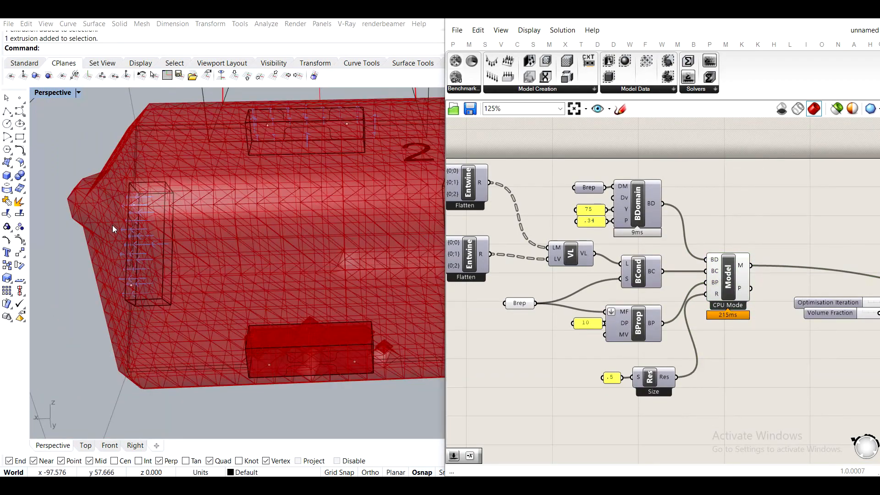
pyautogui.scroll(6, 112, 225)
pyautogui.keyDown('shift'); pyautogui.moveTo(356, 202); pyautogui.dragTo(238, 329, button='right'); pyautogui.keyUp('shift')
pyautogui.scroll(-6, 327, 234)
pyautogui.keyDown('shift'); pyautogui.moveTo(324, 279); pyautogui.dragTo(250, 252, button='right'); pyautogui.keyUp('shift')
pyautogui.scroll(5, 243, 248)
pyautogui.scroll(-6, 238, 254)
pyautogui.keyDown('shift'); pyautogui.moveTo(227, 300); pyautogui.dragTo(276, 290, button='right'); pyautogui.keyUp('shift')
pyautogui.scroll(7, 200, 345)
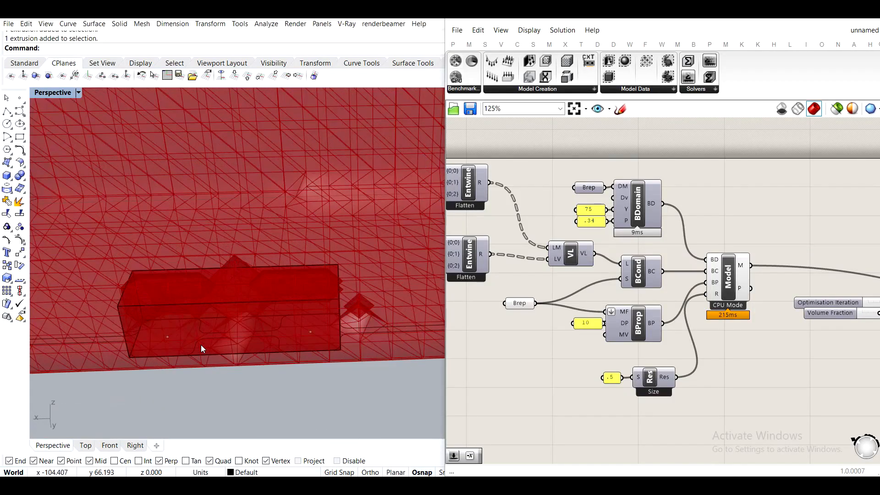
pyautogui.moveTo(201, 345); pyautogui.dragTo(233, 252, button='right')
pyautogui.scroll(-7, 232, 254)
# Move the panel feeding BProp's DP input away from the component and set its value to 1
pyautogui.moveTo(796, 250); pyautogui.dragTo(655, 247, button='right')
pyautogui.scroll(-1, 654, 247)
pyautogui.scroll(-3, 654, 247)
pyautogui.scroll(3, 635, 269)
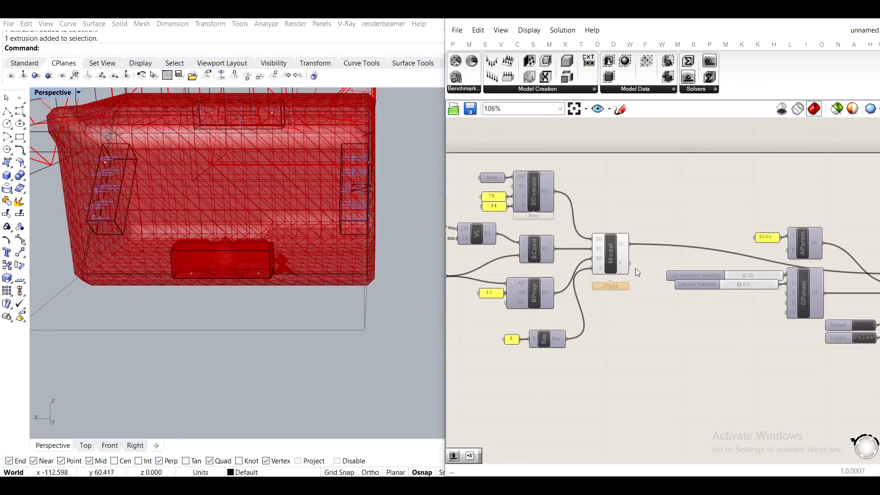
pyautogui.moveTo(481, 293); pyautogui.dragTo(609, 295, button='right')
pyautogui.scroll(3, 609, 296)
pyautogui.click(679, 283)
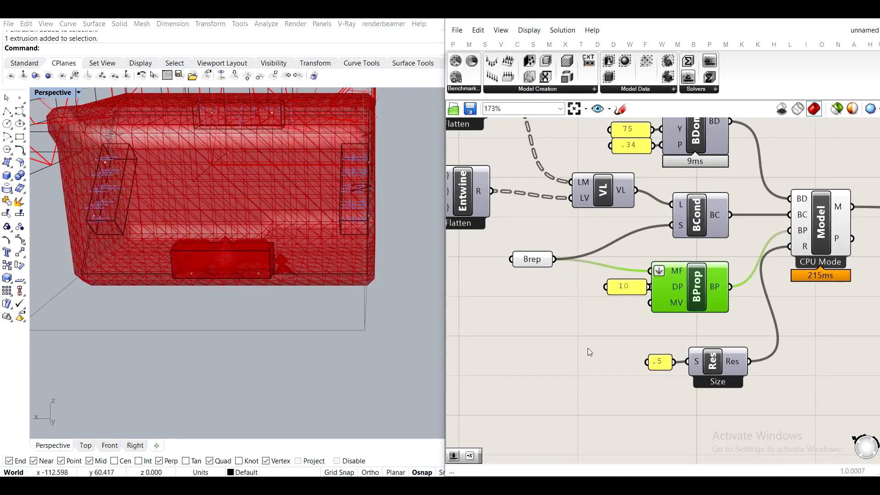
pyautogui.click(588, 351)
pyautogui.scroll(3, 662, 280)
pyautogui.moveTo(681, 268)
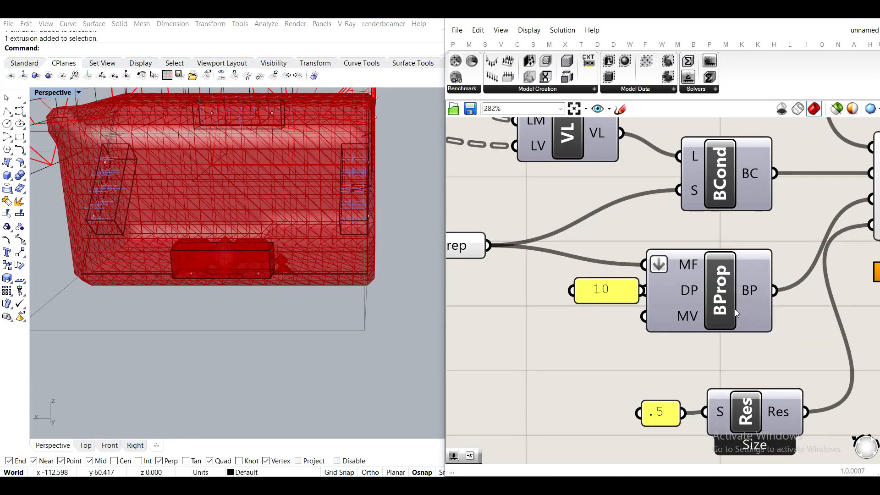
pyautogui.scroll(-4, 720, 296)
pyautogui.scroll(3, 636, 289)
pyautogui.moveTo(660, 300); pyautogui.dragTo(556, 300)
pyautogui.moveTo(266, 307); pyautogui.dragTo(256, 271, button='right')
pyautogui.scroll(8, 238, 282)
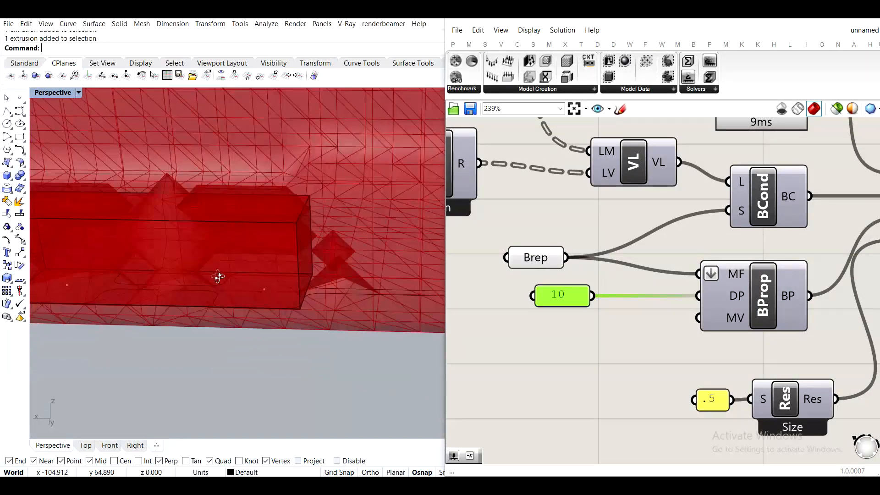
pyautogui.scroll(1, 543, 287)
pyautogui.doubleClick(560, 293)
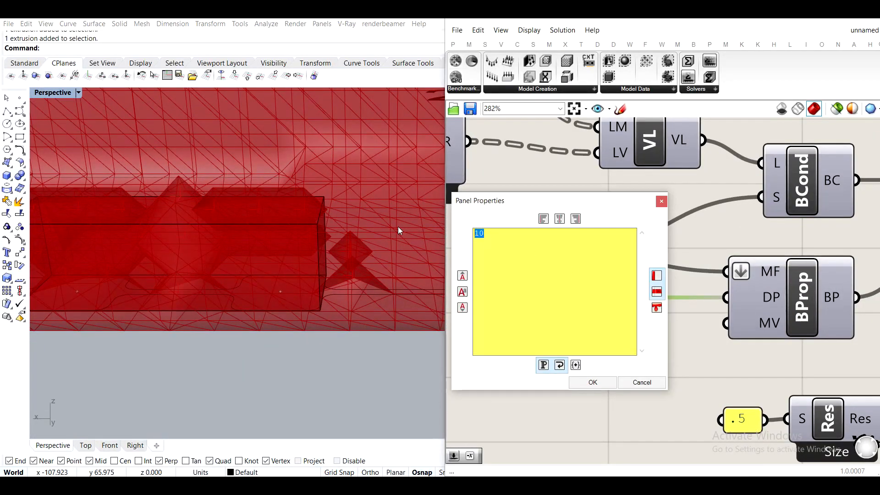
pyautogui.click(593, 385)
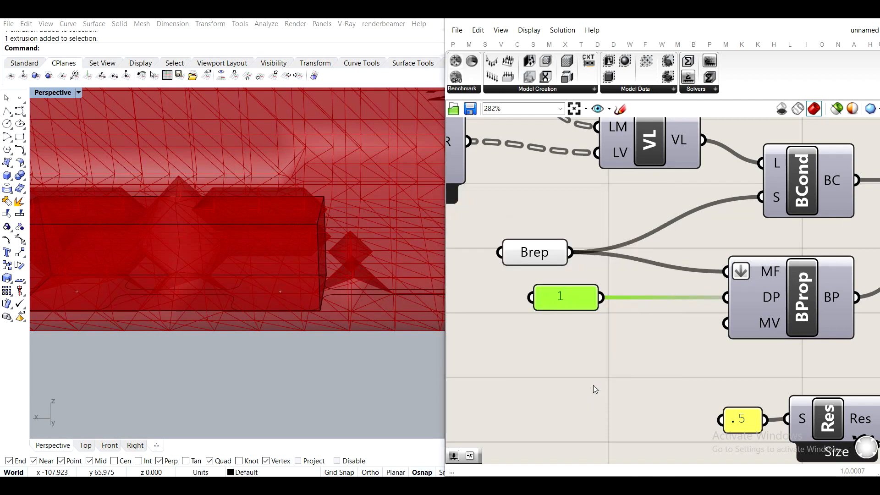
# Disconnect the BProp component's BP output from the Model component's BP input
pyautogui.moveTo(615, 337); pyautogui.dragTo(687, 322, button='right')
pyautogui.scroll(-3, 232, 282)
pyautogui.scroll(-4, 232, 282)
pyautogui.moveTo(233, 283); pyautogui.dragTo(273, 269, button='right')
pyautogui.moveTo(761, 271); pyautogui.dragTo(605, 266, button='right')
pyautogui.scroll(-5, 601, 264)
pyautogui.scroll(4, 739, 228)
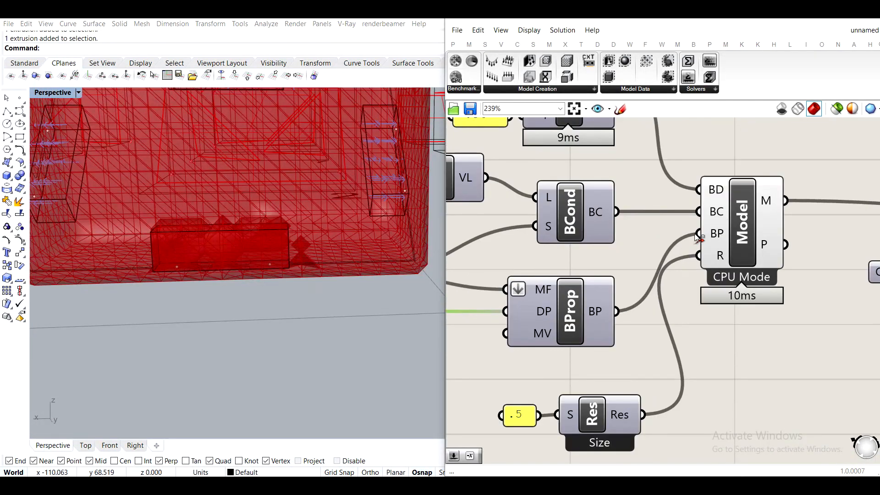
pyautogui.click(576, 318)
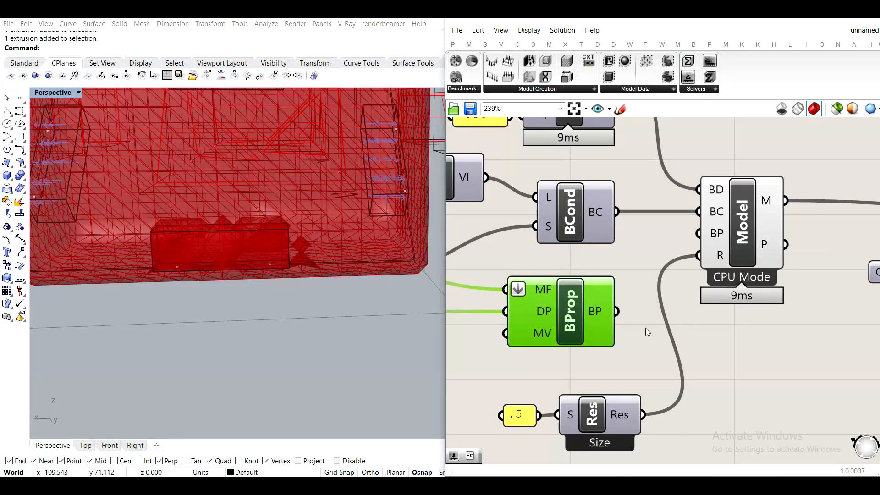
pyautogui.moveTo(774, 330); pyautogui.dragTo(633, 299, button='right')
pyautogui.moveTo(775, 300); pyautogui.dragTo(547, 313, button='right')
pyautogui.moveTo(763, 344); pyautogui.dragTo(607, 296, button='right')
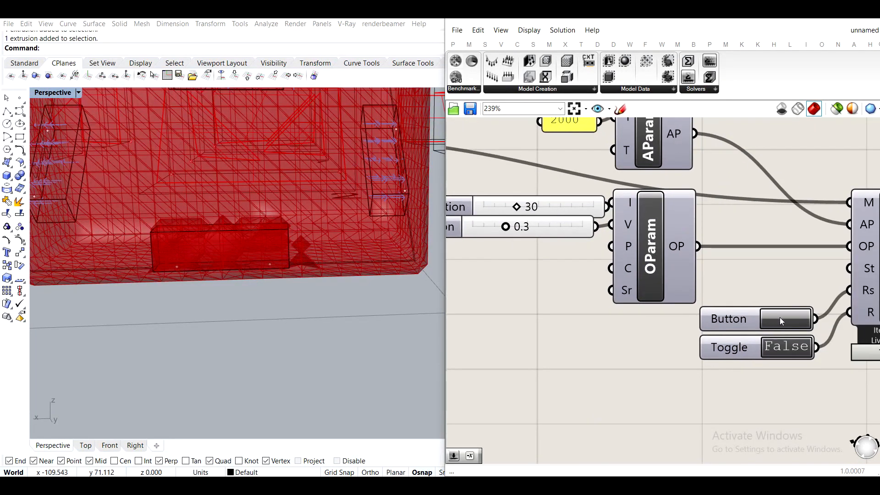
# Reconnect the BProp component's BP output to the Model component's BP input
pyautogui.scroll(-4, 550, 312)
pyautogui.moveTo(537, 315); pyautogui.dragTo(766, 303, button='right')
pyautogui.scroll(3, 526, 275)
pyautogui.moveTo(563, 260); pyautogui.dragTo(632, 194)
pyautogui.moveTo(524, 274); pyautogui.dragTo(723, 253, button='right')
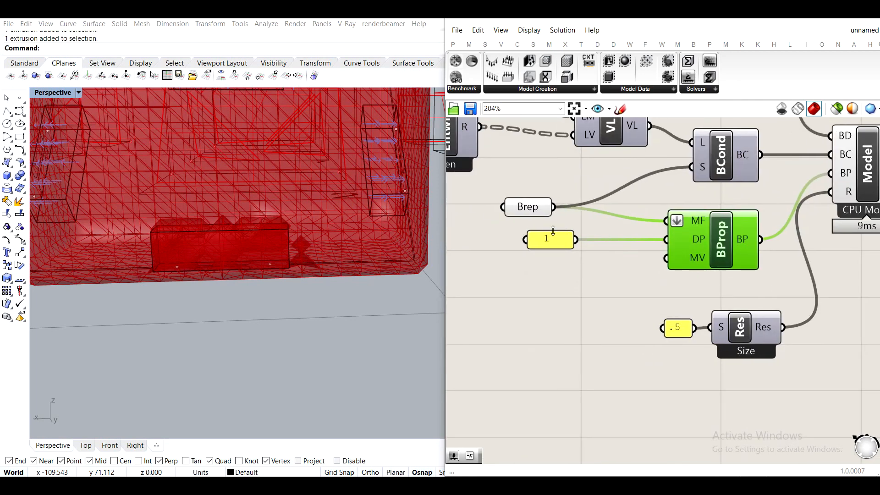
pyautogui.scroll(-5, 649, 268)
pyautogui.moveTo(756, 286); pyautogui.dragTo(651, 298, button='right')
pyautogui.click(729, 277)
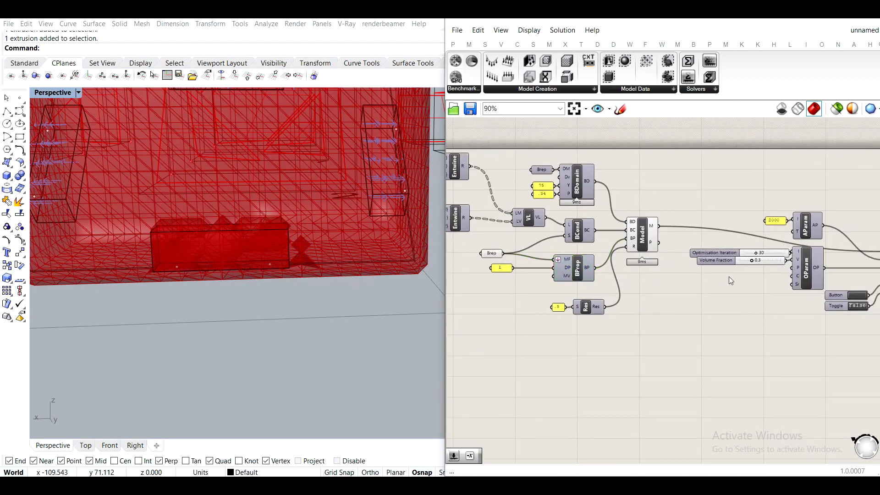
# Run the Optimus solver with its toggle set to True at volume fraction 0.3, and stop it partway
pyautogui.moveTo(249, 235); pyautogui.dragTo(294, 279, button='right')
pyautogui.scroll(3, 492, 255)
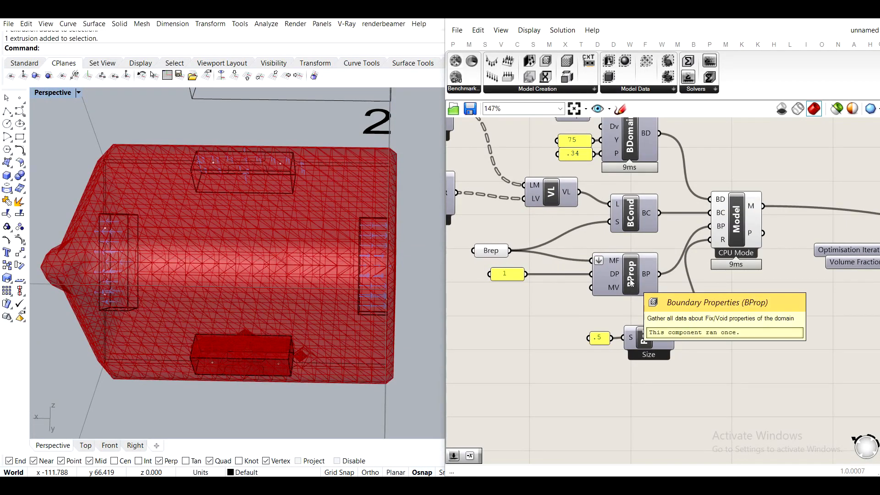
pyautogui.moveTo(278, 280); pyautogui.dragTo(309, 278, button='right')
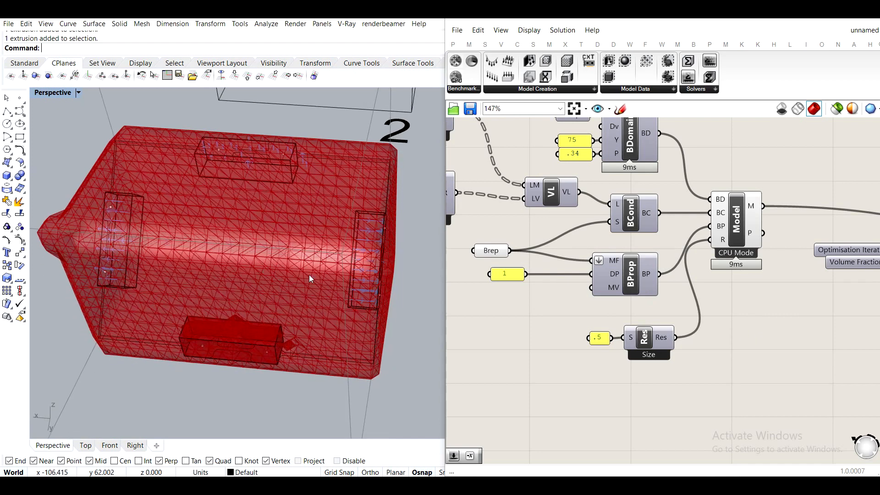
pyautogui.scroll(-4, 730, 285)
pyautogui.moveTo(778, 291); pyautogui.dragTo(566, 275, button='right')
pyautogui.moveTo(764, 278); pyautogui.dragTo(654, 268, button='right')
pyautogui.scroll(1, 768, 251)
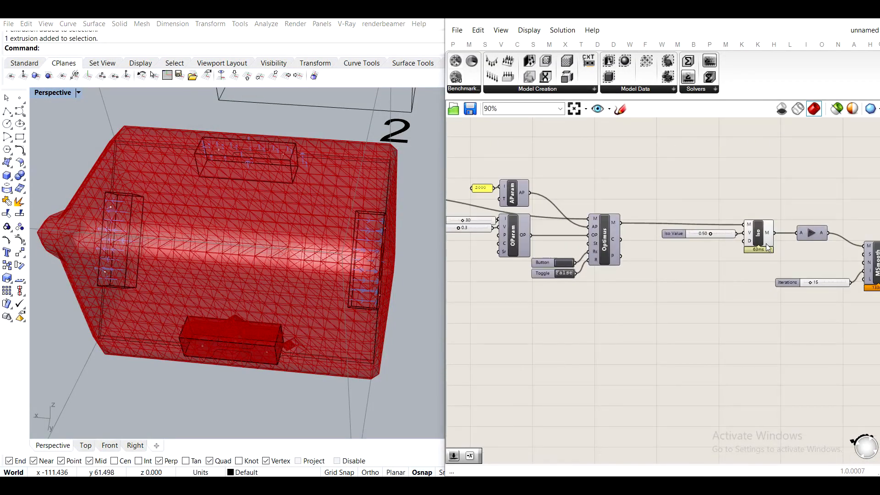
pyautogui.scroll(4, 575, 270)
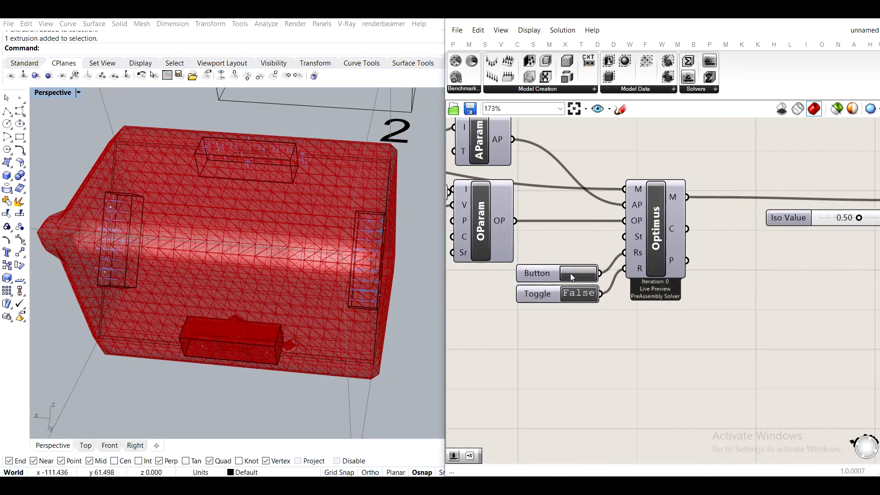
pyautogui.doubleClick(577, 300)
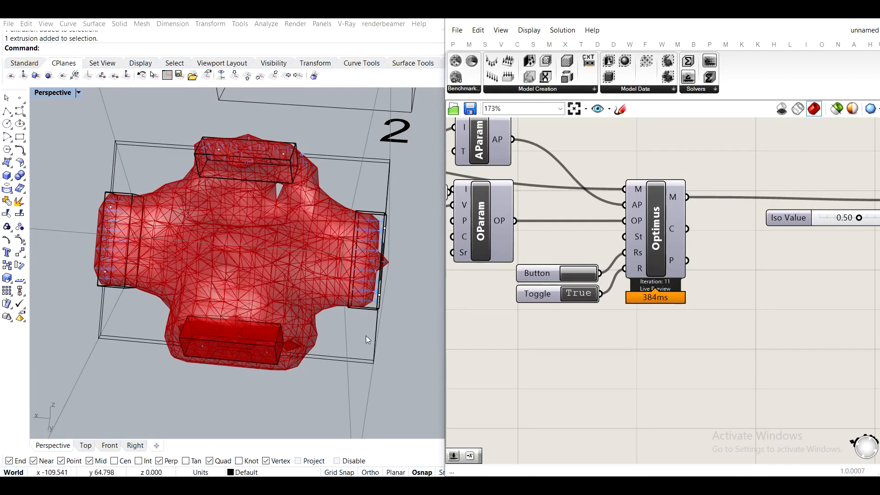
pyautogui.moveTo(343, 324); pyautogui.dragTo(456, 231, button='right')
pyautogui.scroll(-3, 615, 247)
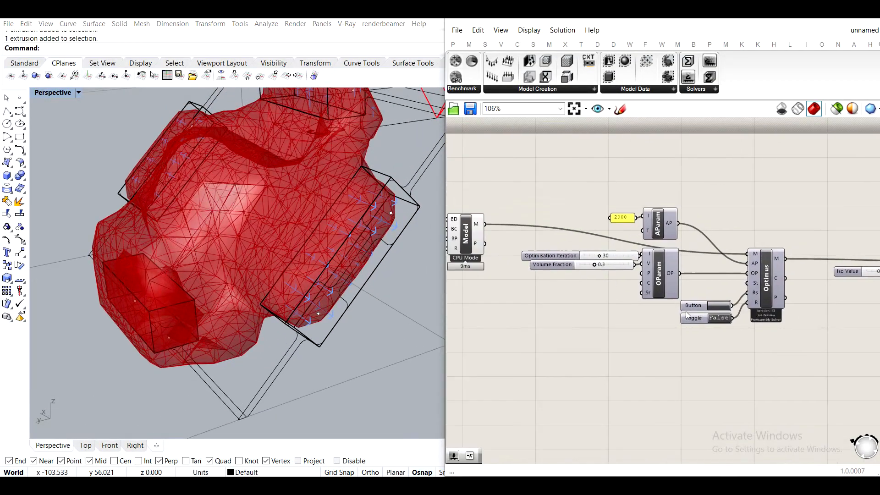
# Set the Volume Fraction feeding the OParam component to 0.1
pyautogui.moveTo(273, 310); pyautogui.dragTo(306, 316, button='right')
pyautogui.moveTo(775, 295)
pyautogui.mouseDown(button='right')
pyautogui.moveTo(575, 258)
pyautogui.moveTo(573, 294)
pyautogui.moveTo(770, 308)
pyautogui.mouseUp(button='right')
pyautogui.scroll(5, 718, 241)
pyautogui.scroll(-5, 679, 236)
pyautogui.scroll(6, 514, 251)
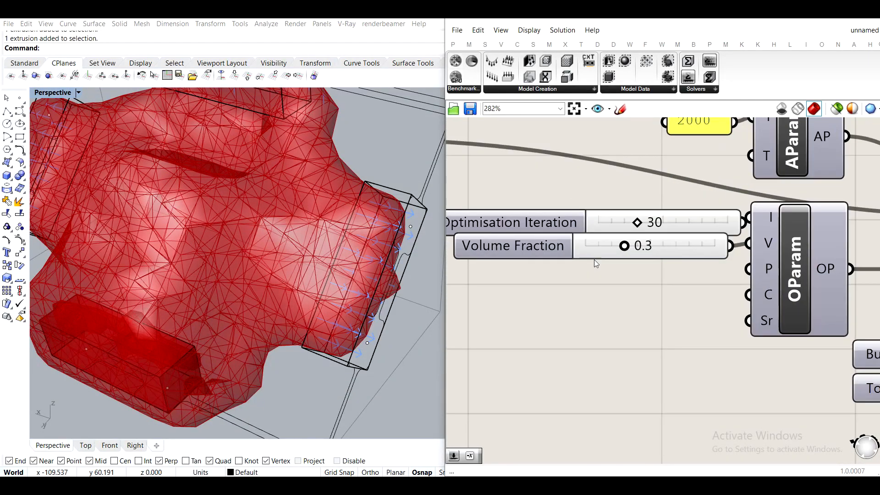
pyautogui.moveTo(627, 249); pyautogui.dragTo(604, 252)
# Run the Optimus solver from iteration 0 with its toggle set to True, and switch it back to False after iteration 30
pyautogui.scroll(-3, 648, 336)
pyautogui.moveTo(788, 348); pyautogui.dragTo(590, 289, button='right')
pyautogui.scroll(2, 589, 288)
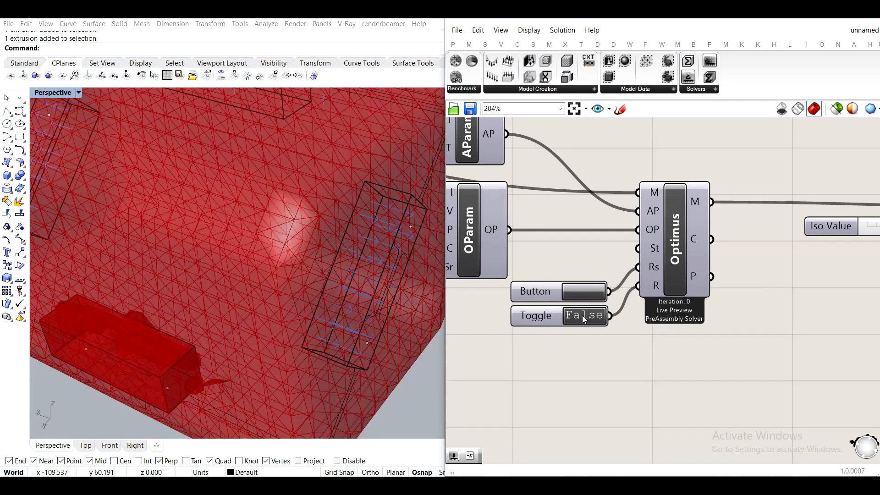
pyautogui.doubleClick(582, 316)
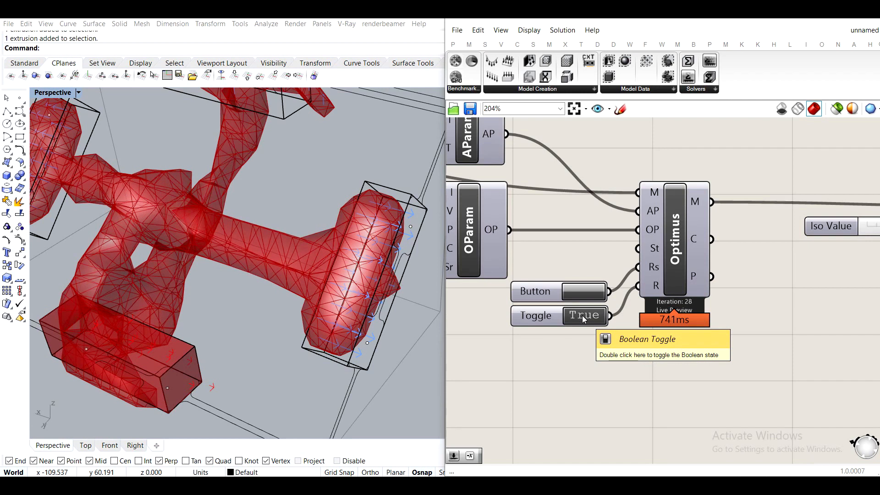
pyautogui.doubleClick(582, 316)
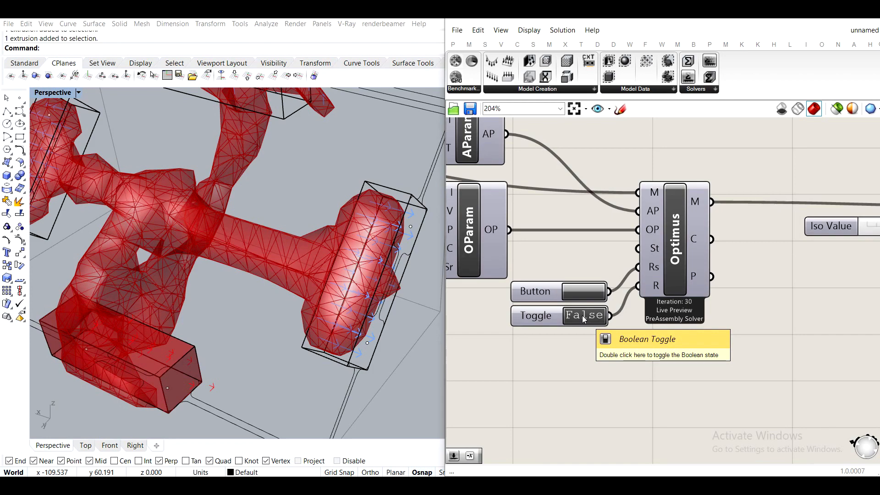
# Examine the optimised connector's branches where they meet the load boxes and the support, moving the Optimisation Iteration slider clear of OParam
pyautogui.moveTo(559, 245); pyautogui.dragTo(689, 288, button='right')
pyautogui.moveTo(209, 294); pyautogui.dragTo(229, 225, button='right')
pyautogui.scroll(-5, 216, 296)
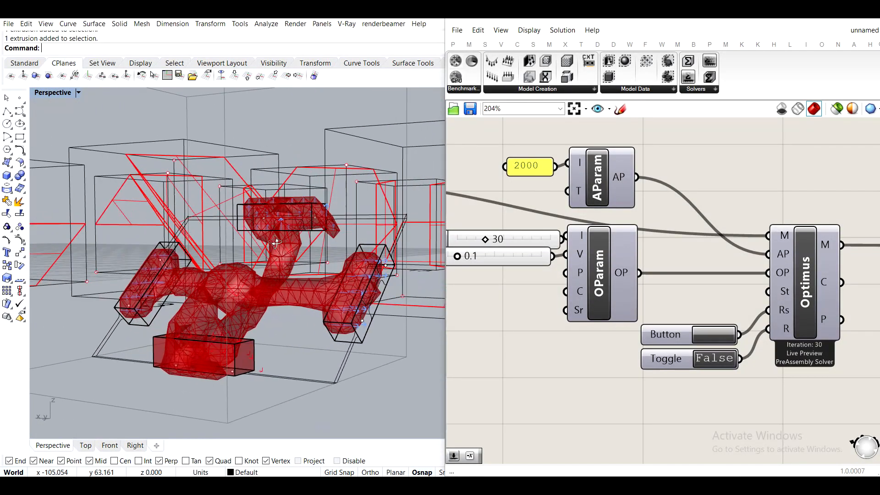
pyautogui.moveTo(523, 238); pyautogui.dragTo(512, 235)
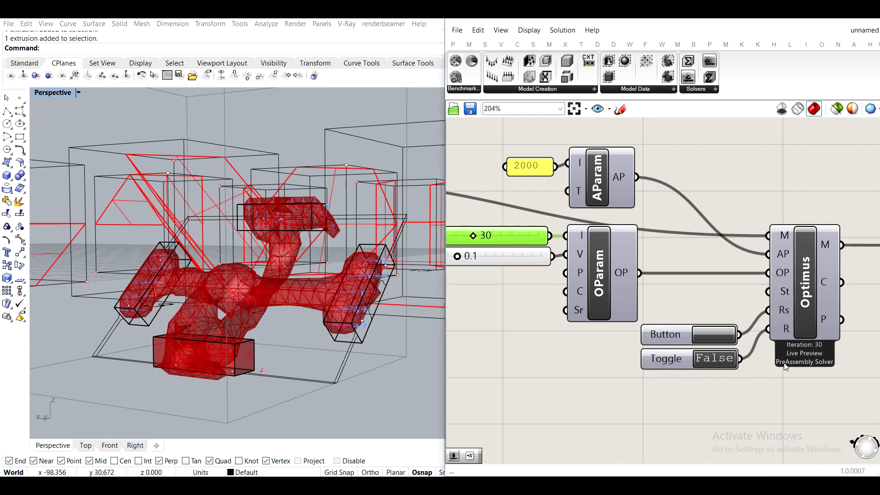
pyautogui.moveTo(341, 305); pyautogui.dragTo(359, 360, button='right')
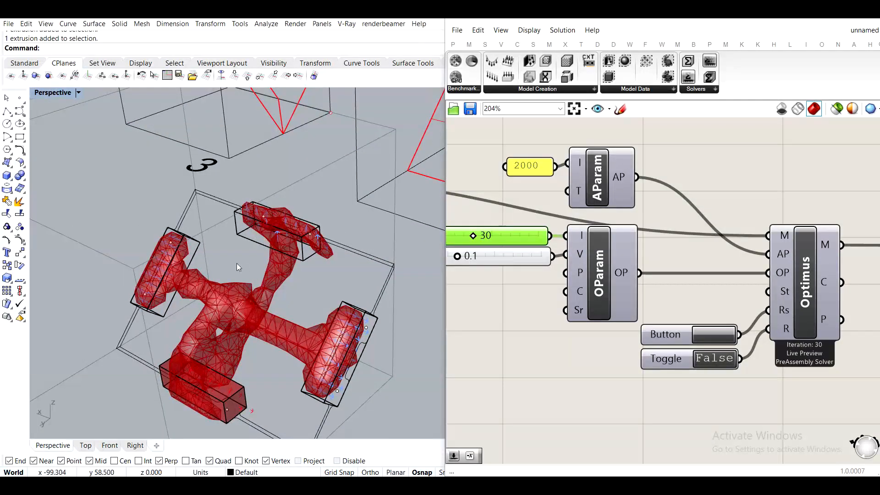
pyautogui.scroll(4, 240, 267)
pyautogui.moveTo(257, 311); pyautogui.dragTo(305, 325, button='right')
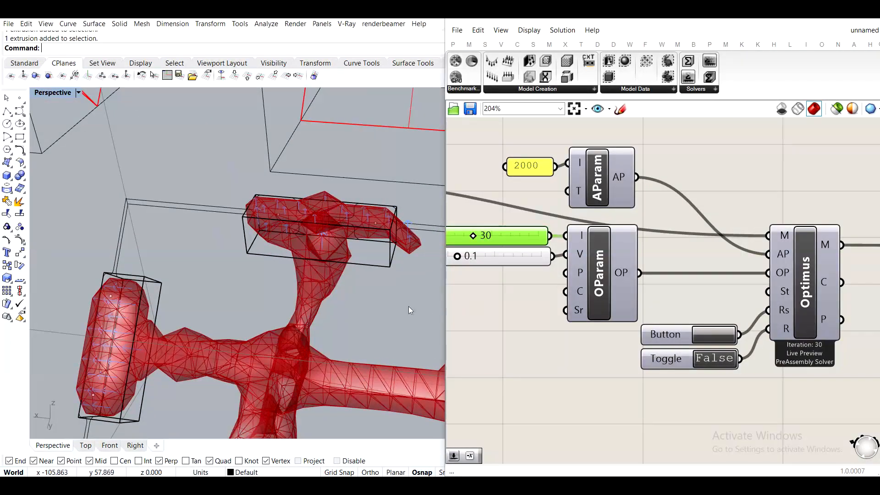
# Set the Iso component's Iso Value to 0.35 and check the thickened connector mesh
pyautogui.moveTo(695, 320); pyautogui.dragTo(570, 255, button='right')
pyautogui.scroll(-2, 641, 262)
pyautogui.moveTo(752, 271); pyautogui.dragTo(581, 284, button='right')
pyautogui.scroll(3, 616, 220)
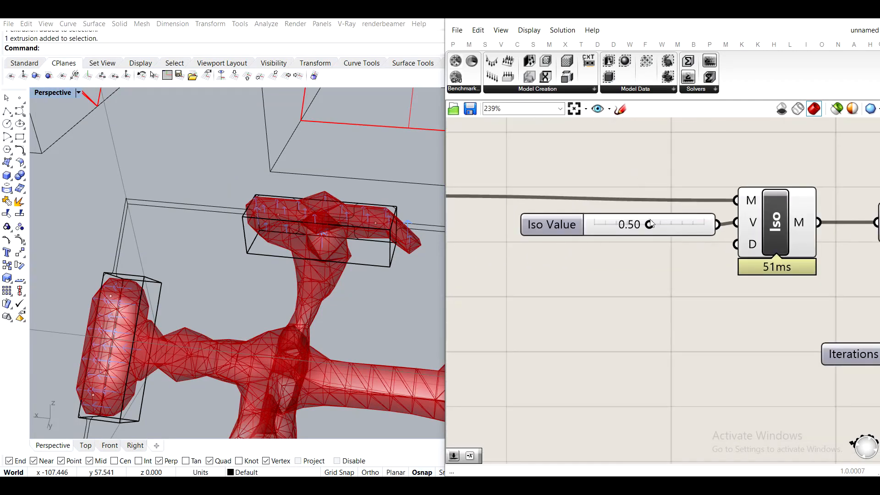
pyautogui.moveTo(652, 225); pyautogui.dragTo(635, 227)
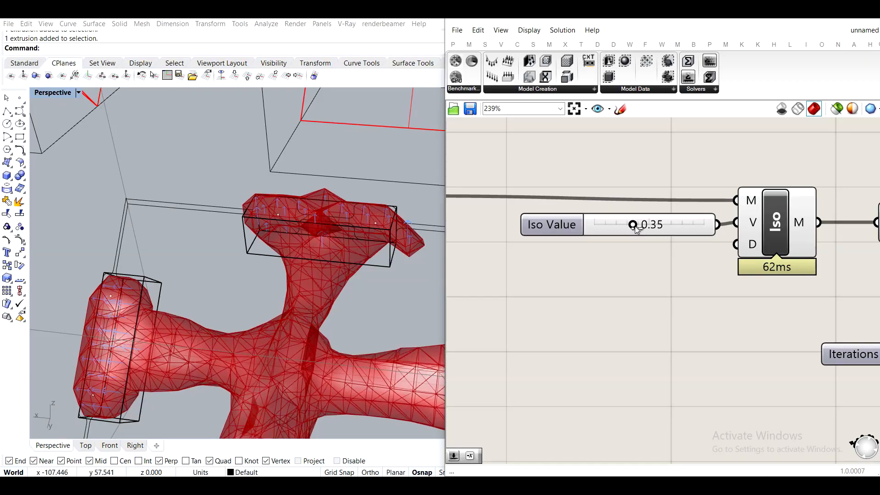
pyautogui.moveTo(317, 285); pyautogui.dragTo(292, 227, button='right')
pyautogui.scroll(1, 648, 225)
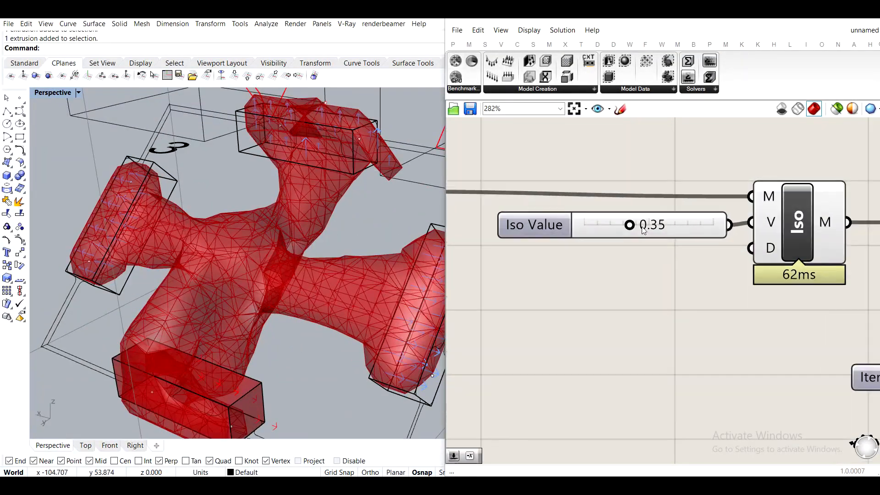
# Set the Iso Value to 0.49 and inspect the connector mesh around the upper load box
pyautogui.scroll(1, 644, 231)
pyautogui.moveTo(641, 231)
pyautogui.mouseDown()
pyautogui.moveTo(625, 234)
pyautogui.moveTo(649, 237)
pyautogui.mouseUp()
pyautogui.moveTo(343, 215); pyautogui.dragTo(343, 225, button='right')
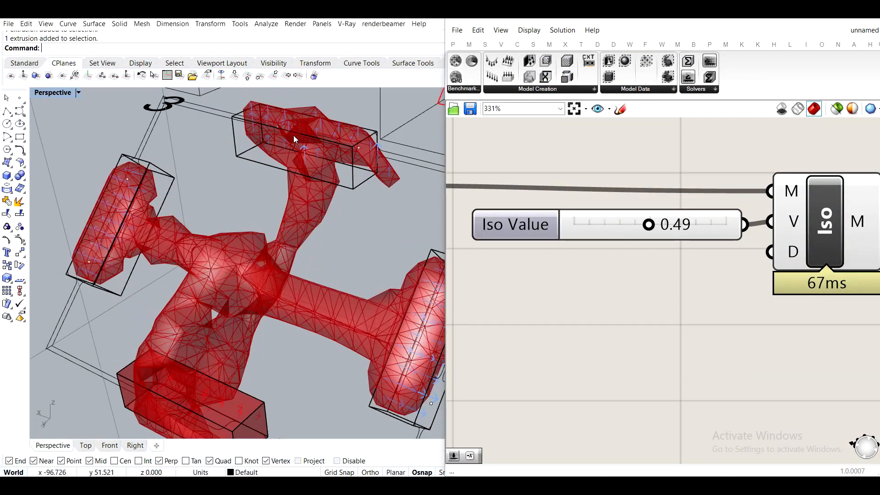
pyautogui.moveTo(320, 178); pyautogui.dragTo(342, 161, button='right')
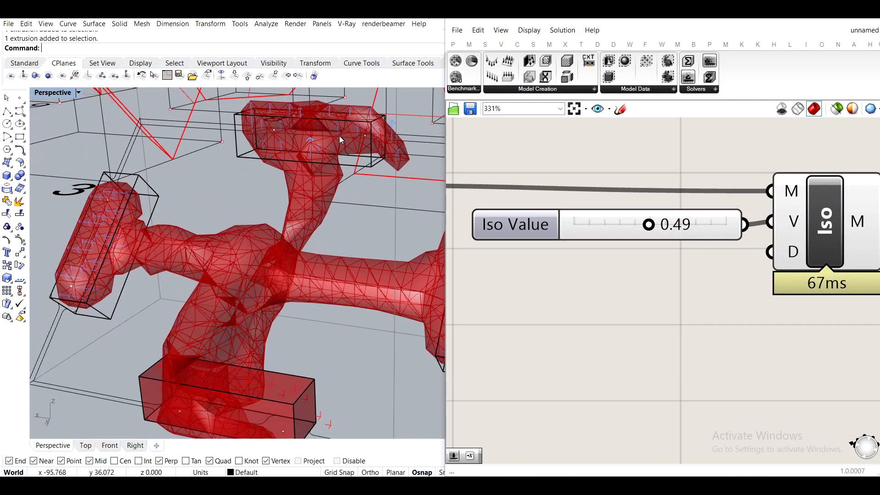
# Place the Z vector component directly above the X vector component and delete the Negative component feeding Entwine's {0;2} input
pyautogui.scroll(-8, 603, 222)
pyautogui.moveTo(596, 223); pyautogui.dragTo(862, 234, button='right')
pyautogui.scroll(-6, 596, 246)
pyautogui.scroll(7, 551, 218)
pyautogui.scroll(5, 662, 194)
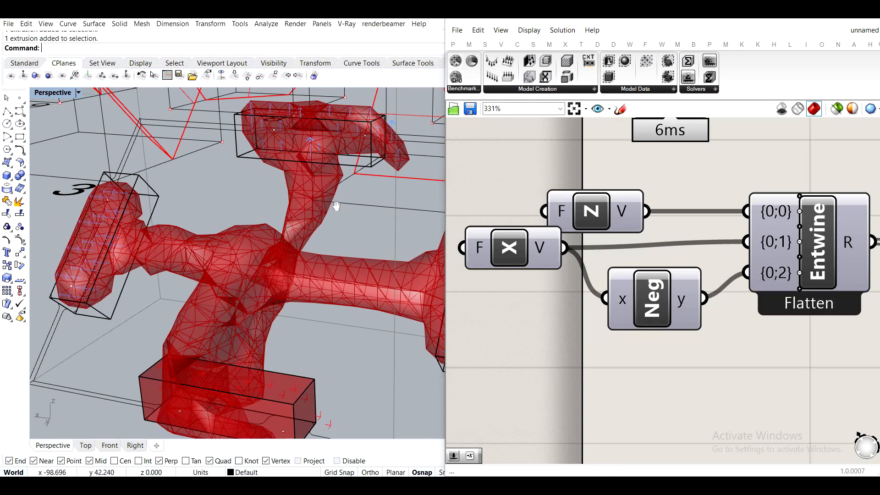
pyautogui.scroll(3, 306, 224)
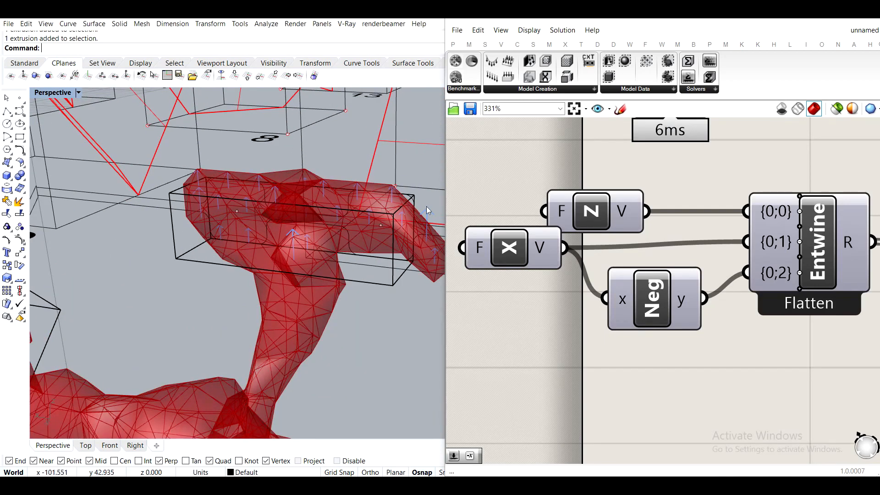
pyautogui.moveTo(594, 216); pyautogui.dragTo(493, 171)
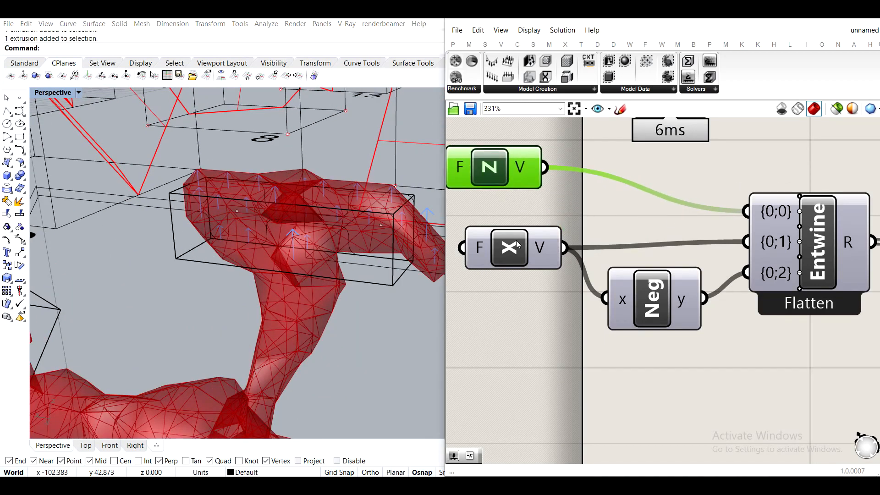
pyautogui.moveTo(534, 185); pyautogui.dragTo(534, 187)
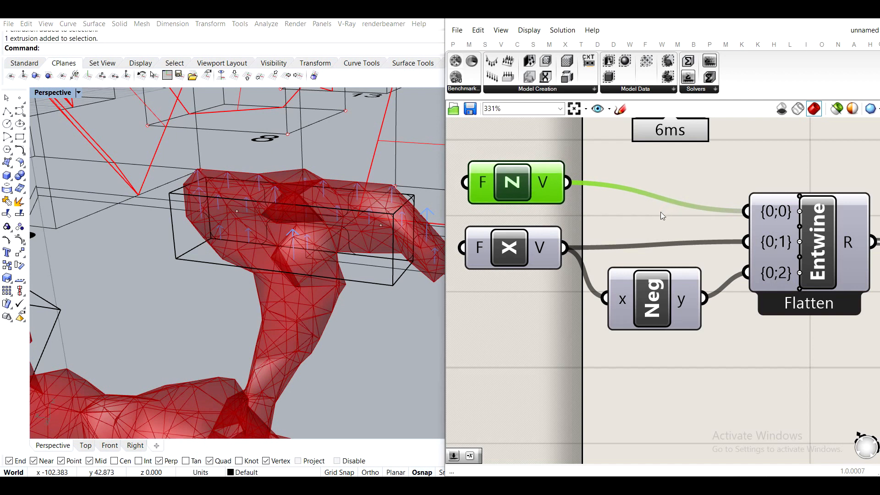
pyautogui.moveTo(663, 307); pyautogui.dragTo(642, 300)
pyautogui.press('Delete')
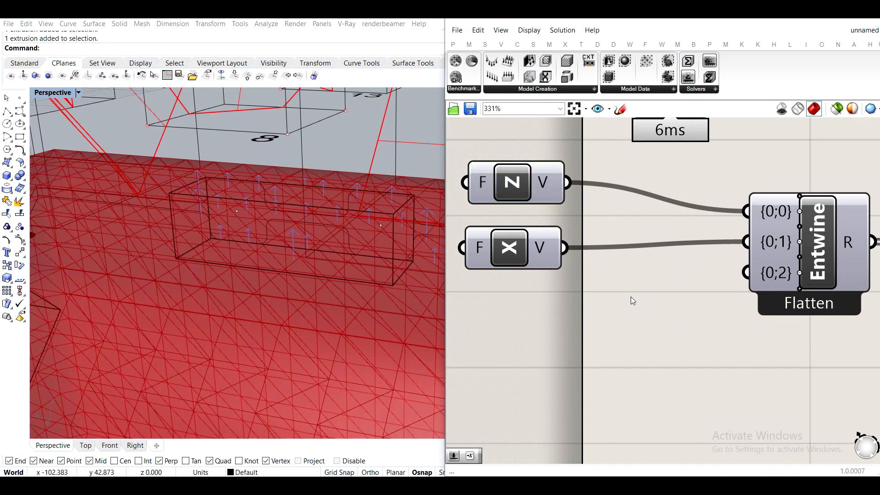
# Restore the deleted Negative component on Entwine's {0;2} input and wire a copy of it between the Z vector and input {0;0}
pyautogui.hotkey('ctrl', 'z')
pyautogui.hotkey('ctrl', 'c')
pyautogui.hotkey('ctrl', 'v')
pyautogui.moveTo(639, 293); pyautogui.dragTo(618, 190)
pyautogui.moveTo(683, 195); pyautogui.dragTo(756, 209)
pyautogui.moveTo(643, 201); pyautogui.dragTo(648, 196)
pyautogui.scroll(-5, 359, 230)
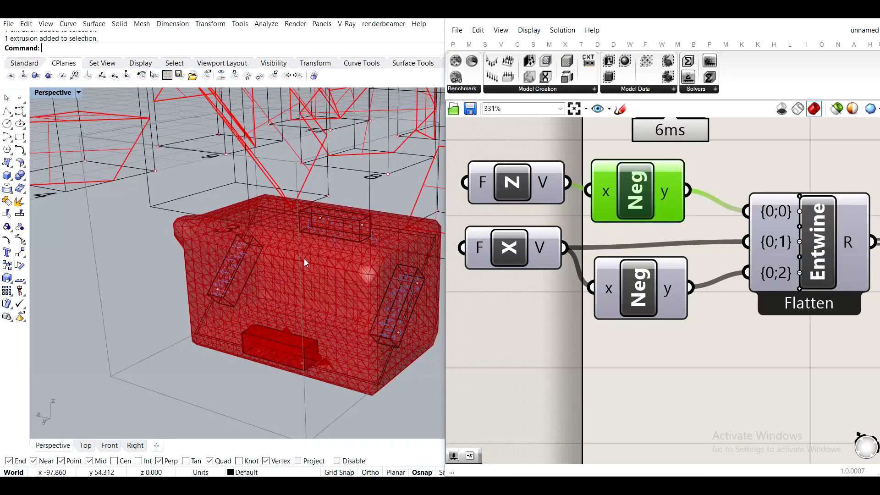
pyautogui.scroll(-3, 394, 311)
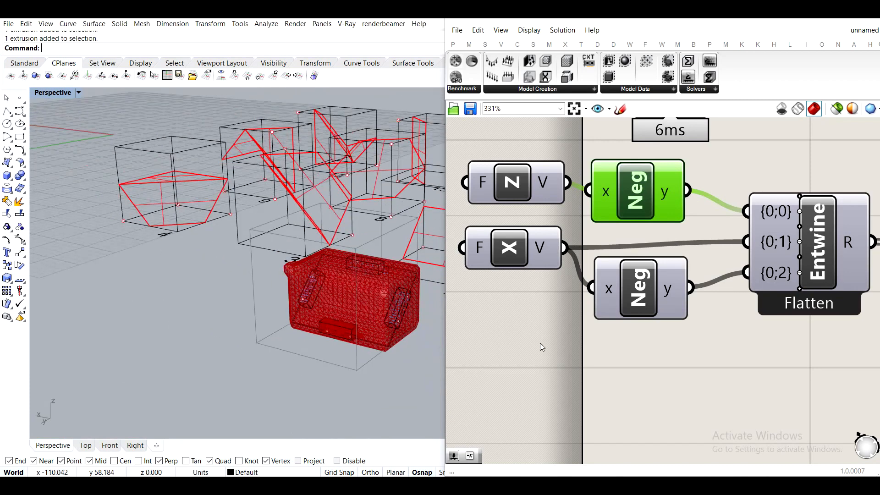
# Set the Optimisation Iteration slider feeding OParam to 40
pyautogui.scroll(-4, 631, 298)
pyautogui.moveTo(785, 337); pyautogui.dragTo(638, 247, button='right')
pyautogui.moveTo(800, 266); pyautogui.dragTo(633, 254, button='right')
pyautogui.moveTo(819, 265); pyautogui.dragTo(591, 255, button='right')
pyautogui.scroll(3, 669, 228)
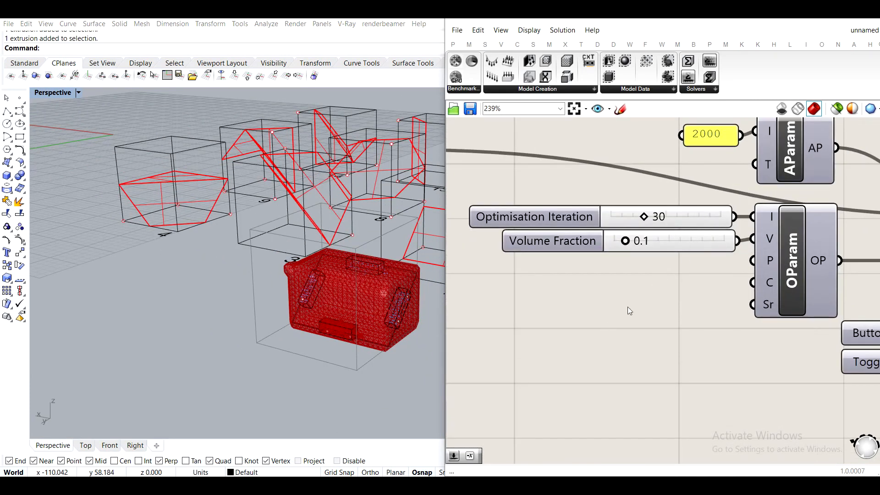
pyautogui.moveTo(659, 259); pyautogui.dragTo(550, 240, button='right')
pyautogui.scroll(2, 517, 226)
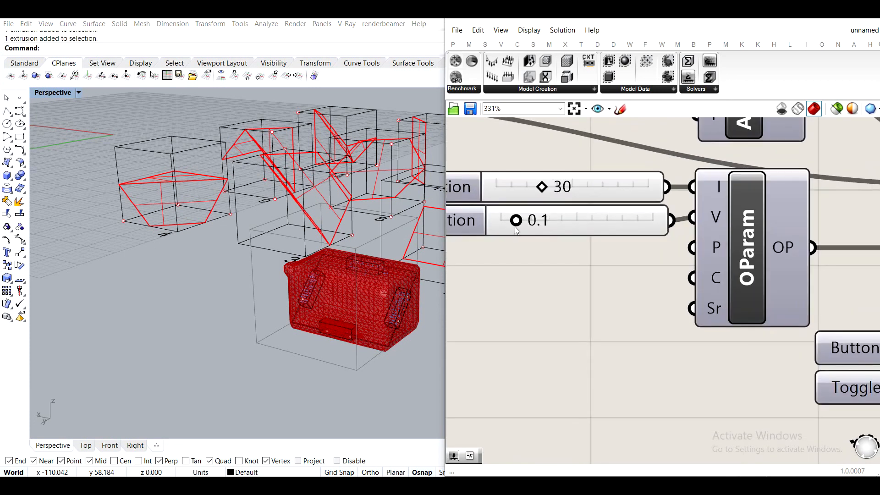
pyautogui.scroll(-2, 518, 226)
pyautogui.moveTo(320, 294); pyautogui.dragTo(337, 302, button='right')
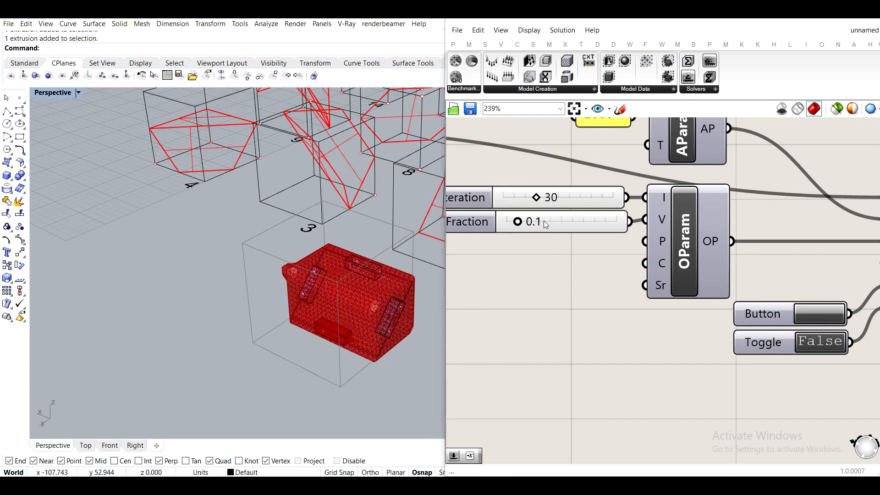
pyautogui.scroll(-3, 545, 225)
pyautogui.scroll(4, 548, 215)
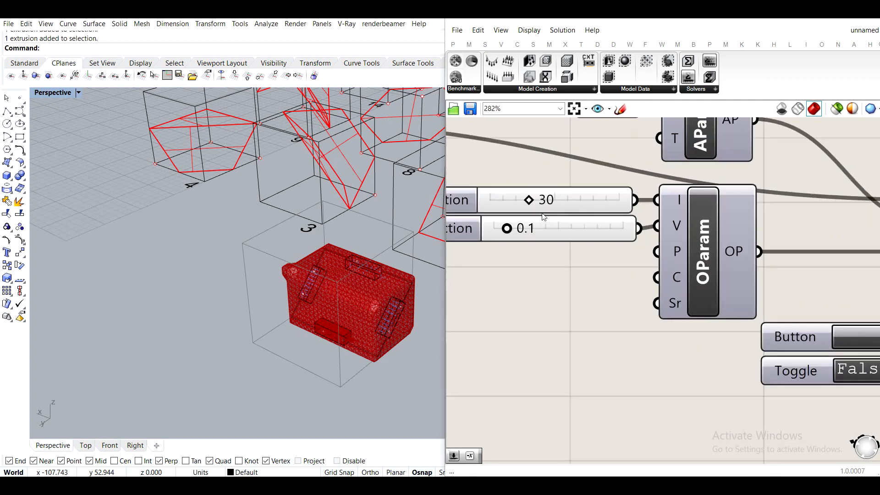
pyautogui.moveTo(546, 216); pyautogui.dragTo(713, 247, button='right')
pyautogui.moveTo(486, 225); pyautogui.dragTo(873, 233, button='right')
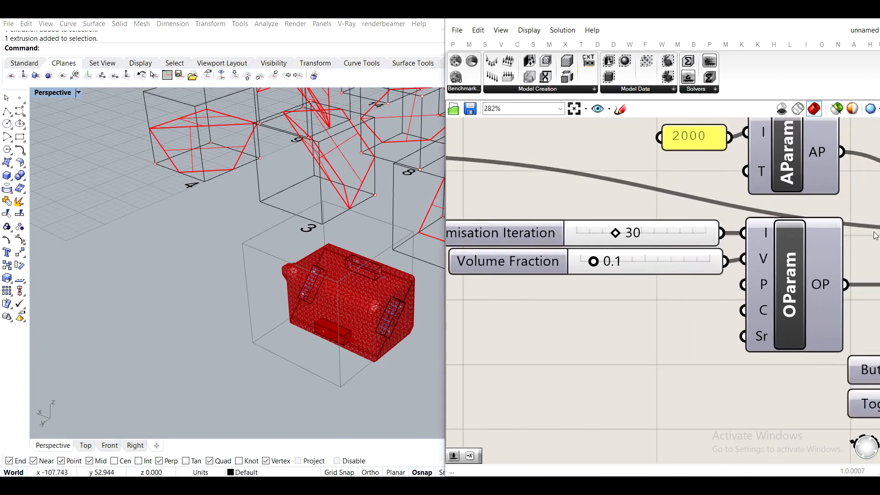
pyautogui.doubleClick(687, 237)
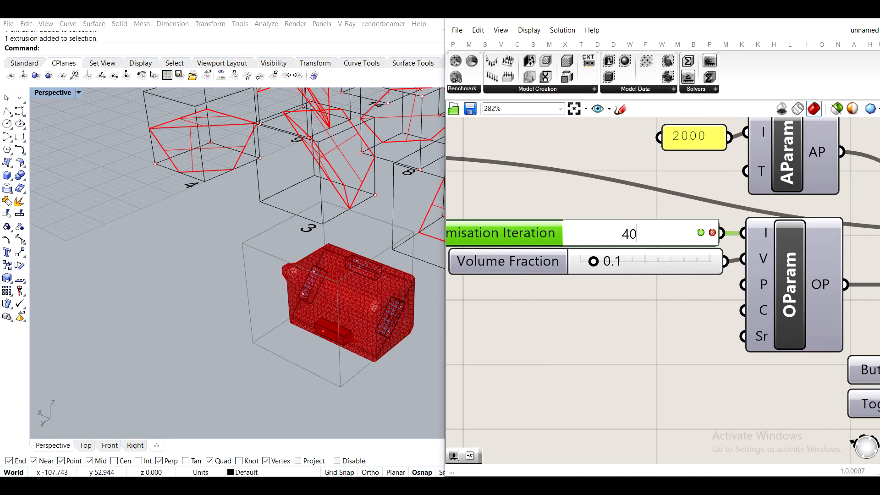
pyautogui.write('40')
pyautogui.click(700, 233)
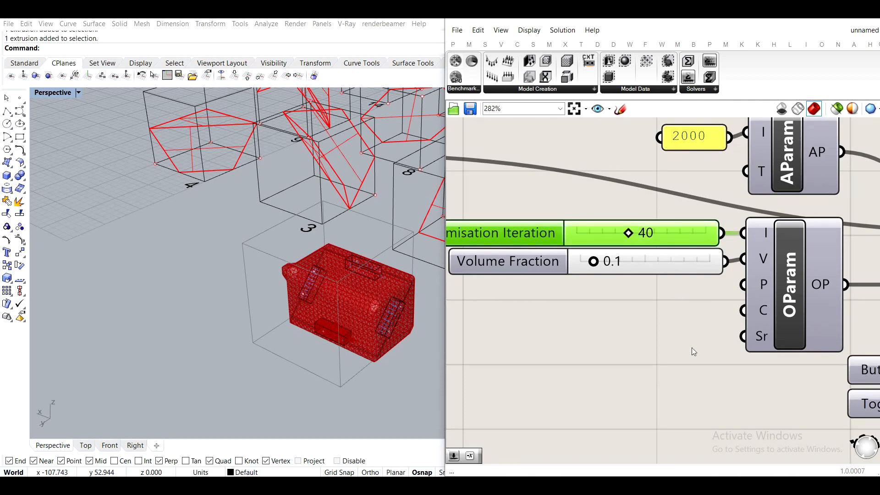
# Run the Optimus solver by setting its Boolean toggle to True, keeping the developing connector mesh in view
pyautogui.scroll(-5, 692, 350)
pyautogui.scroll(3, 613, 270)
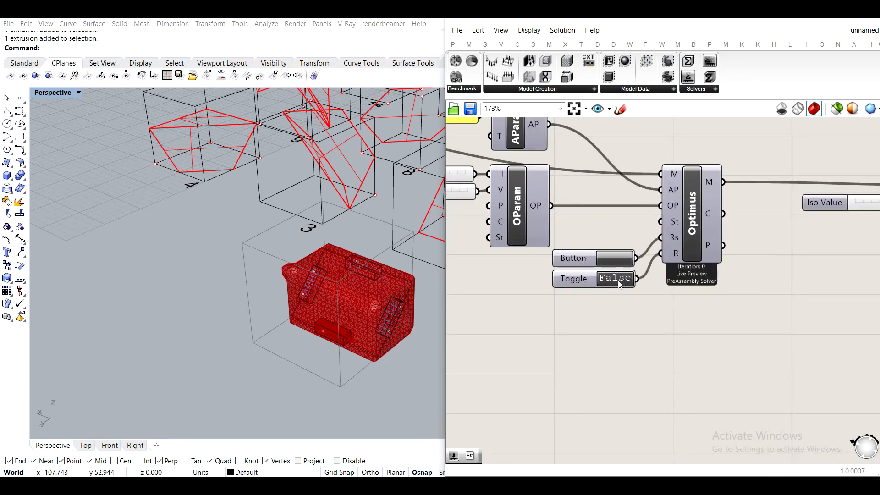
pyautogui.doubleClick(616, 278)
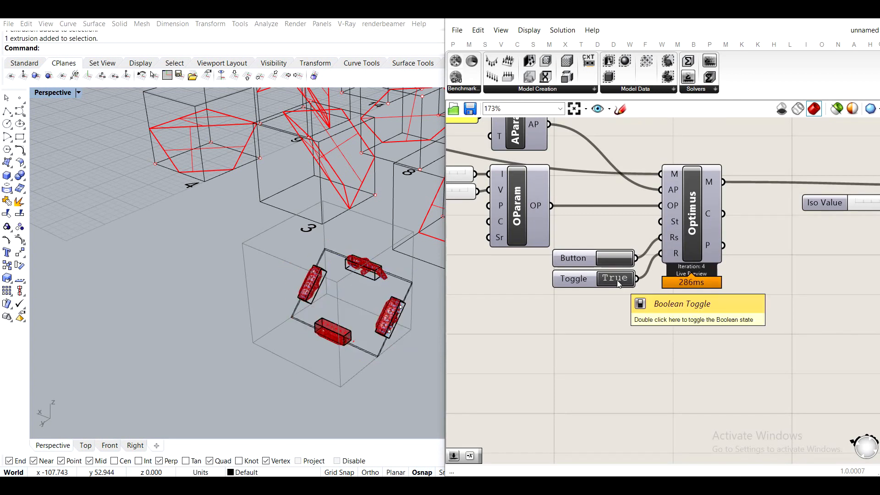
pyautogui.scroll(1, 369, 294)
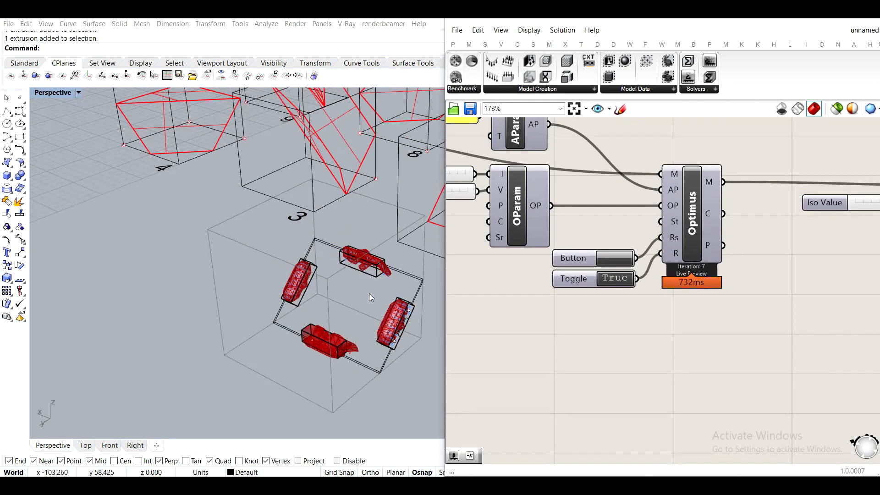
pyautogui.scroll(1, 369, 294)
pyautogui.scroll(1, 369, 294)
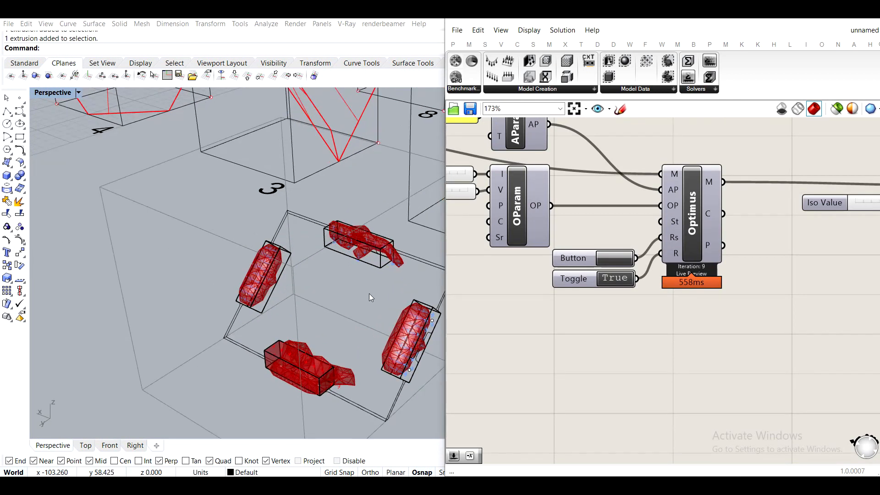
pyautogui.scroll(1, 369, 293)
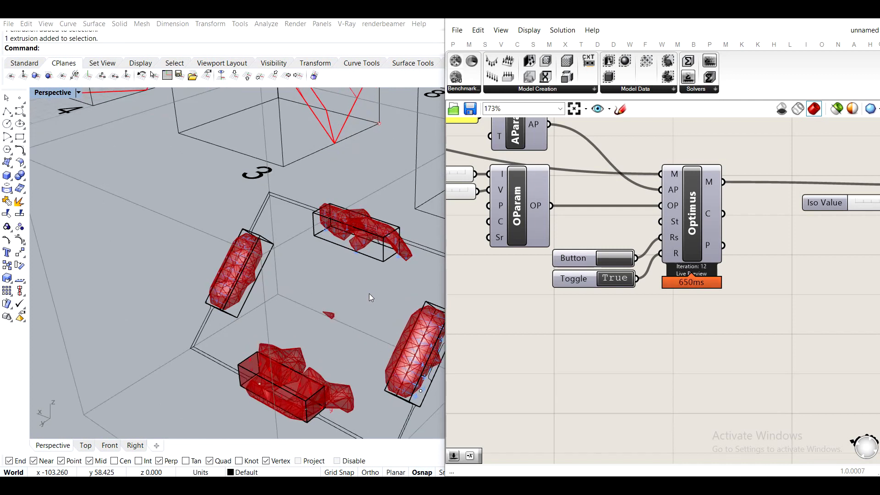
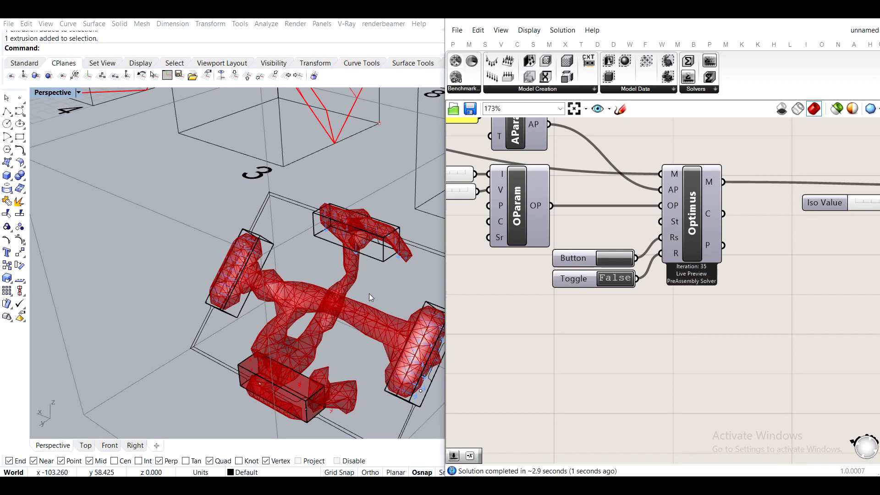
# Examine the optimised connector's branches, especially where they meet the upper load box and the lower support box
pyautogui.moveTo(370, 296); pyautogui.dragTo(386, 318, button='right')
pyautogui.scroll(5, 367, 339)
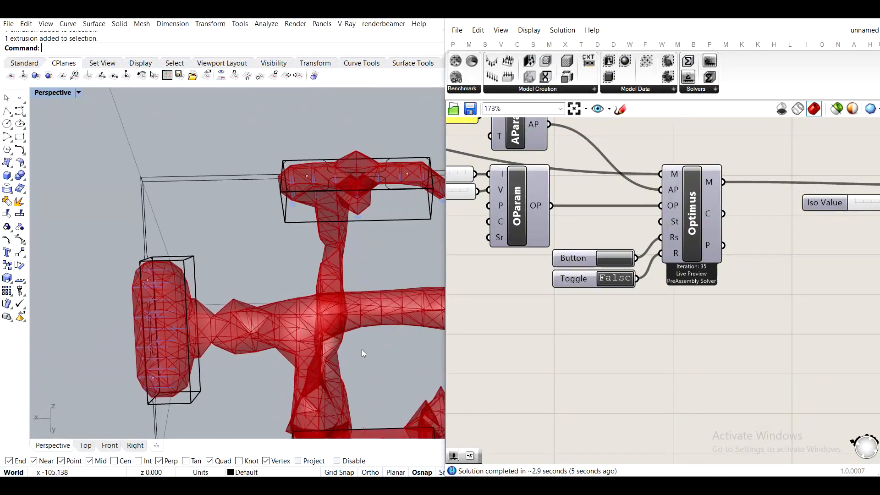
pyautogui.scroll(-5, 347, 340)
pyautogui.scroll(8, 344, 328)
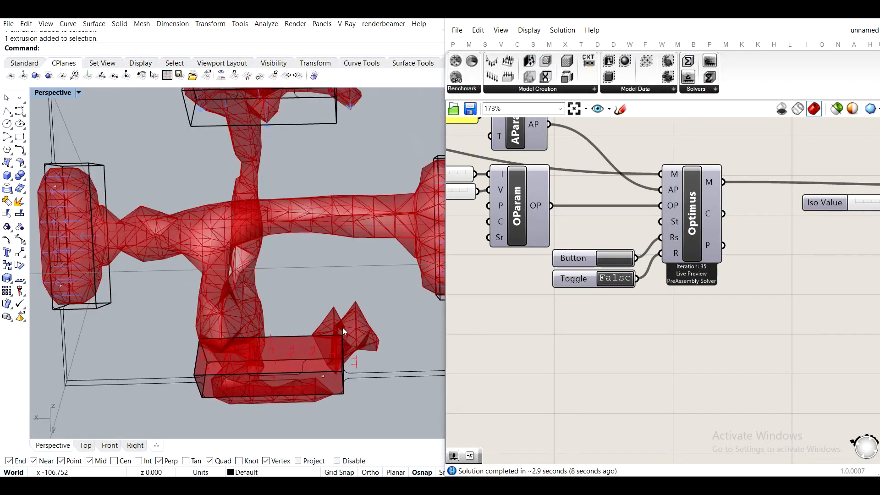
pyautogui.moveTo(328, 274); pyautogui.dragTo(318, 296, button='right')
pyautogui.scroll(-6, 288, 246)
pyautogui.scroll(5, 244, 263)
pyautogui.moveTo(243, 263); pyautogui.dragTo(223, 230, button='right')
# Set the Iso component's Iso Value to 0.38 and inspect the connector mesh around the support and load boxes
pyautogui.moveTo(848, 217); pyautogui.dragTo(589, 236, button='right')
pyautogui.scroll(5, 628, 228)
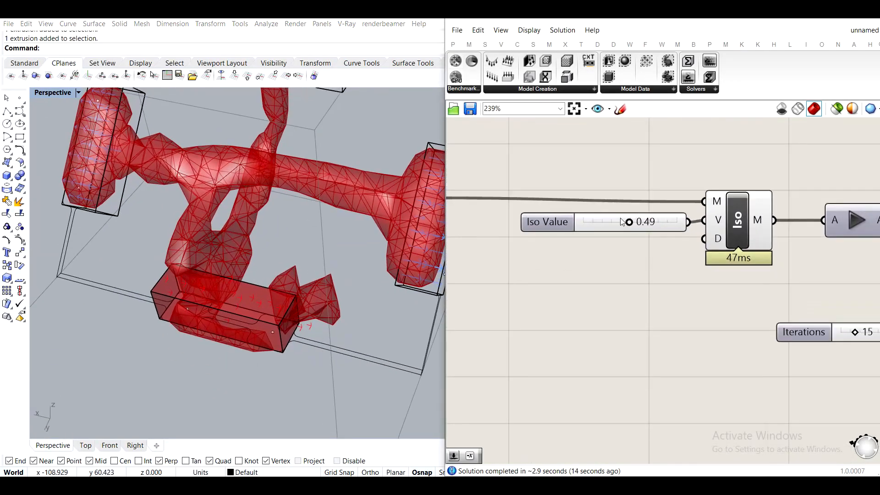
pyautogui.moveTo(631, 226); pyautogui.dragTo(615, 229)
pyautogui.moveTo(362, 245); pyautogui.dragTo(423, 319, button='right')
pyautogui.scroll(-5, 329, 281)
pyautogui.keyDown('shift'); pyautogui.moveTo(328, 281); pyautogui.dragTo(297, 205, button='right'); pyautogui.keyUp('shift')
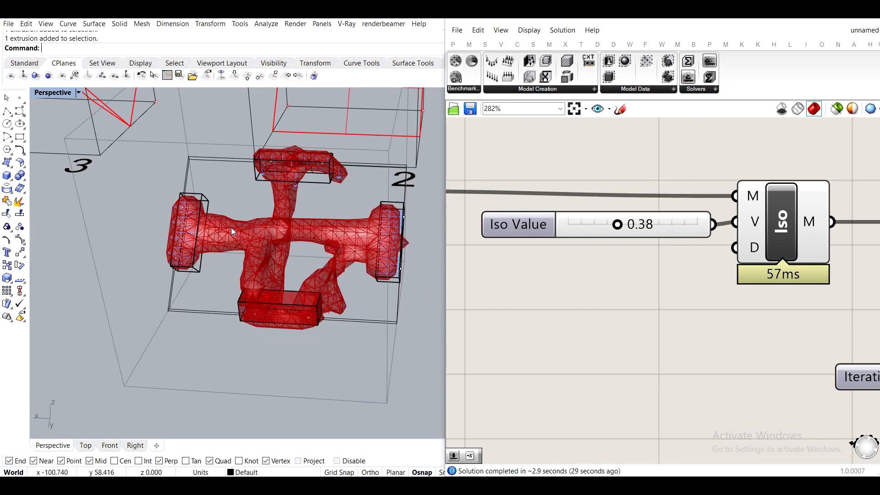
pyautogui.scroll(6, 290, 317)
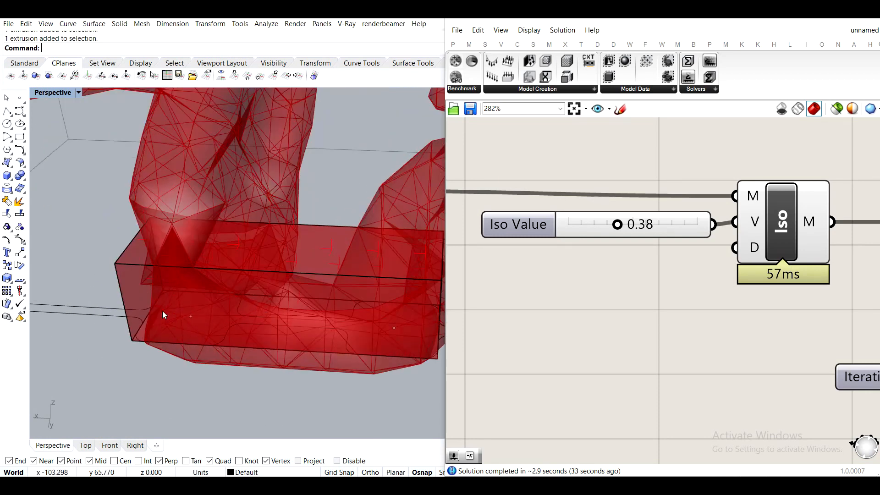
pyautogui.scroll(-6, 325, 282)
pyautogui.keyDown('shift'); pyautogui.moveTo(285, 167); pyautogui.dragTo(244, 241, button='right'); pyautogui.keyUp('shift')
pyautogui.scroll(5, 245, 241)
pyautogui.scroll(-5, 311, 238)
pyautogui.moveTo(297, 295); pyautogui.dragTo(299, 238, button='right')
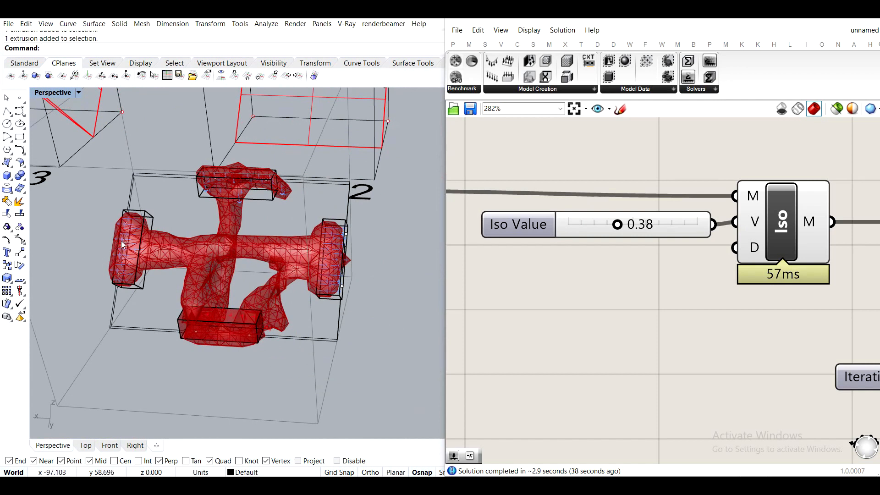
# Turn off the Iso component's preview and minimise the Grasshopper window to work in Rhino
pyautogui.scroll(-3, 641, 263)
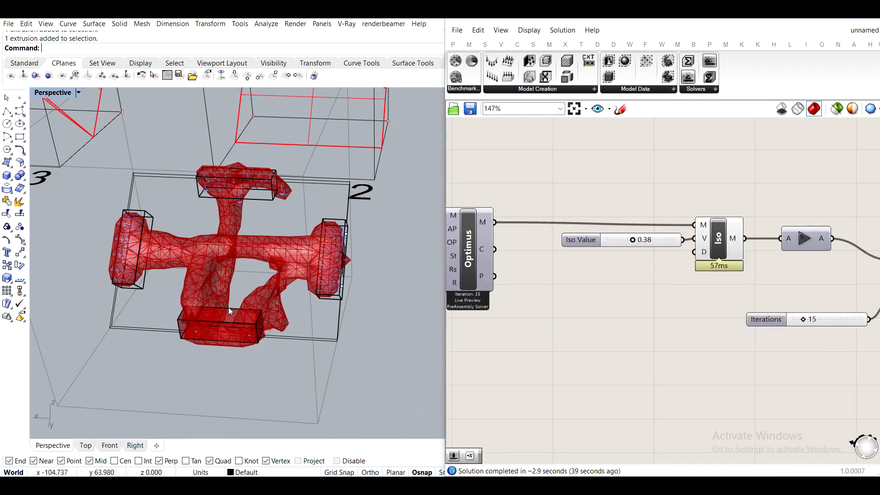
pyautogui.click(731, 238)
pyautogui.middleClick(731, 238)
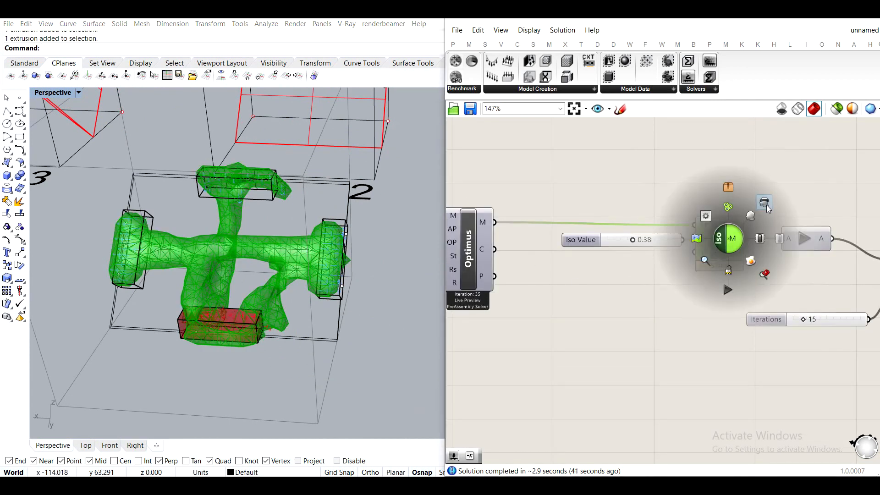
pyautogui.click(766, 205)
pyautogui.click(788, 157)
pyautogui.click(818, 20)
# Shorten the lower support box with Scale1D from its end corner so it covers only the first widened pad of the frame
pyautogui.keyDown('shift'); pyautogui.moveTo(179, 320); pyautogui.dragTo(340, 264, button='right'); pyautogui.keyUp('shift')
pyautogui.scroll(10, 375, 260)
pyautogui.click(391, 259)
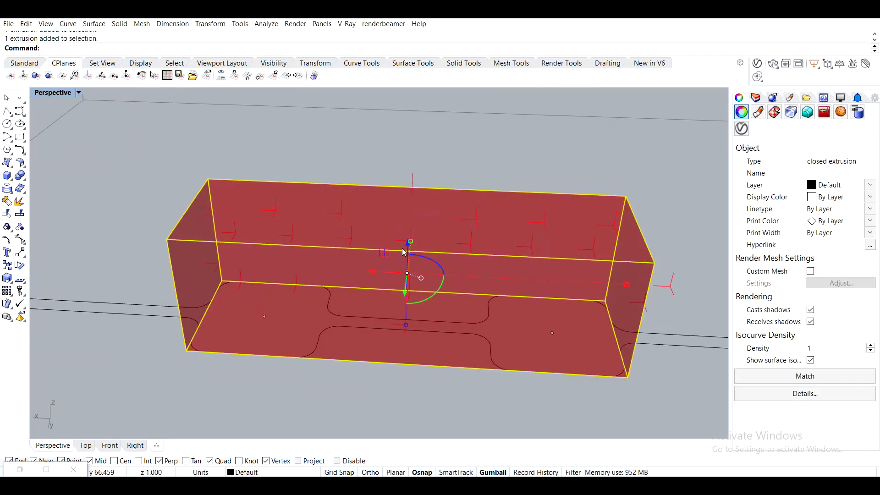
pyautogui.write('Sca')
pyautogui.press('Return')
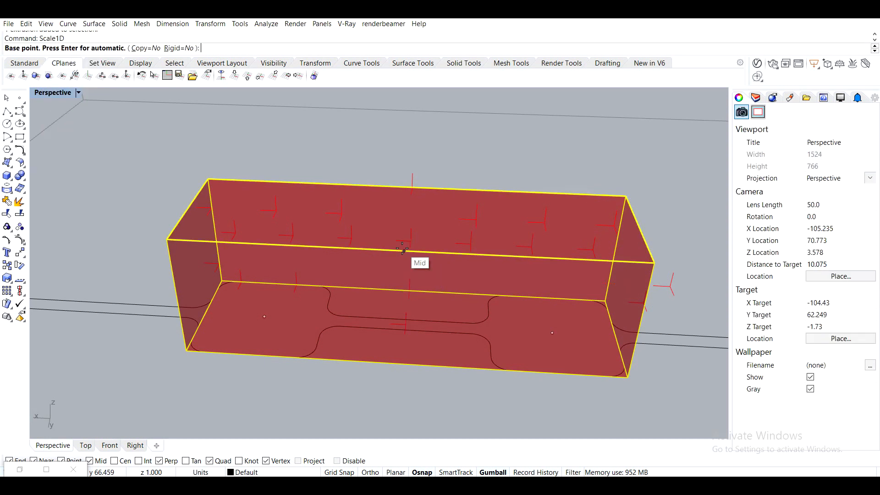
pyautogui.click(187, 355)
pyautogui.click(628, 378)
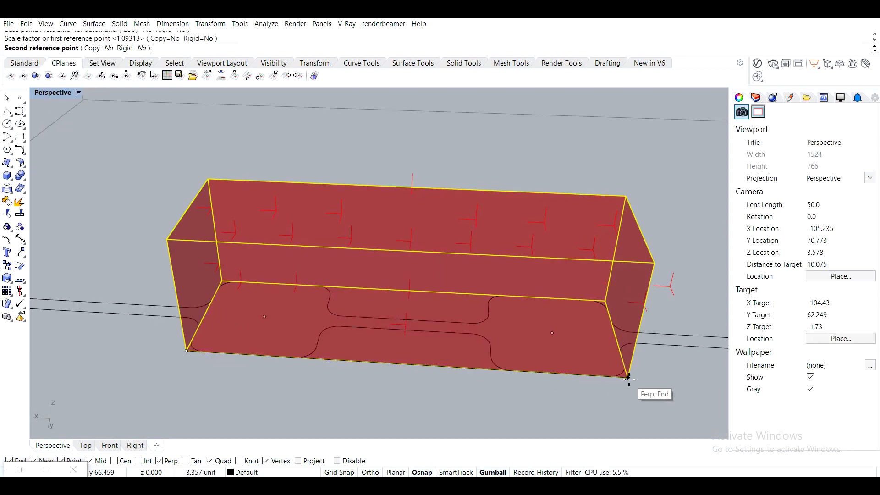
pyautogui.click(331, 354)
# Copy the shortened support box onto the second widened pad of the same frame edge
pyautogui.click(270, 246)
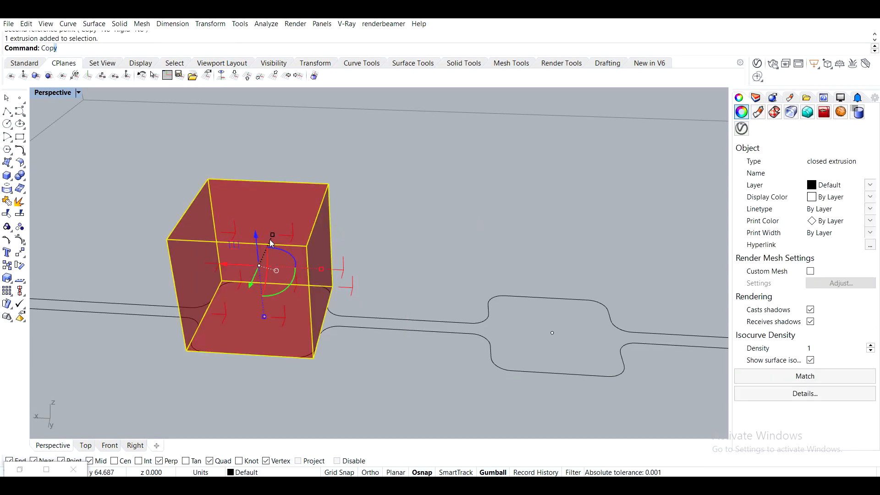
pyautogui.write('Copy')
pyautogui.press('Return')
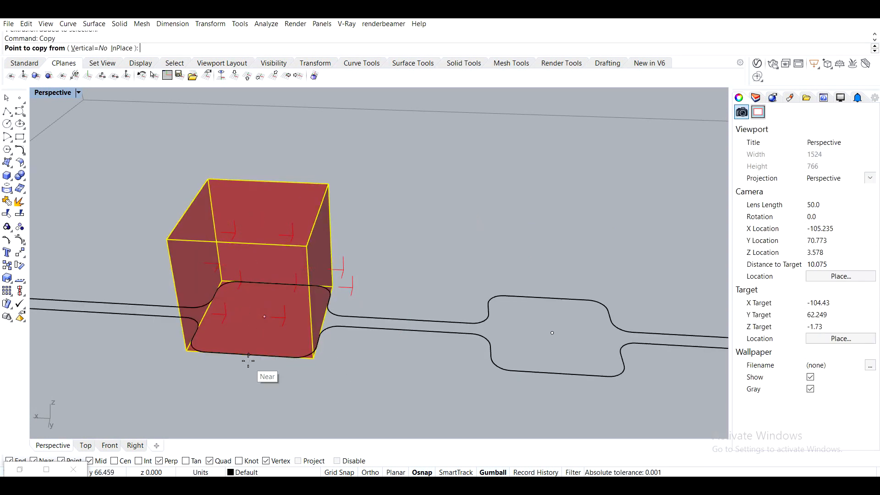
pyautogui.click(204, 352)
pyautogui.click(507, 371)
pyautogui.press('Return')
# Shorten the upper load box with Scale1D from its end corner so it covers only the frame's first upper pad
pyautogui.scroll(-2, 439, 318)
pyautogui.scroll(-2, 439, 315)
pyautogui.scroll(6, 330, 202)
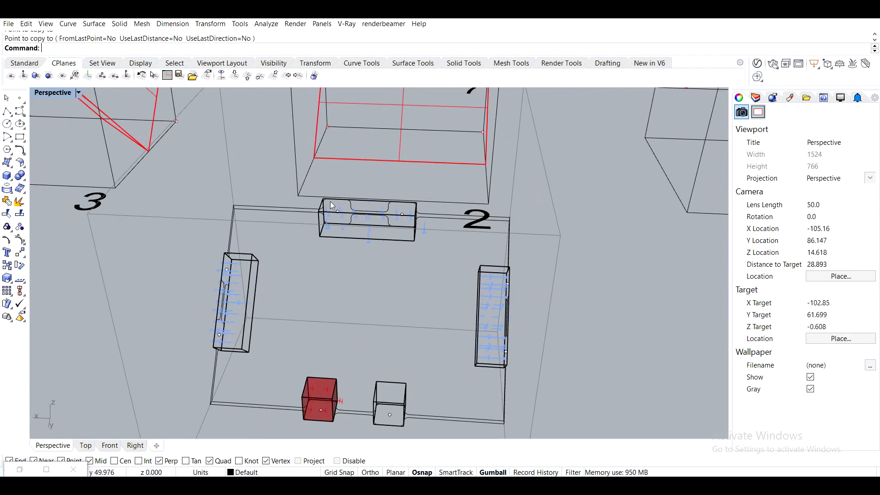
pyautogui.click(367, 256)
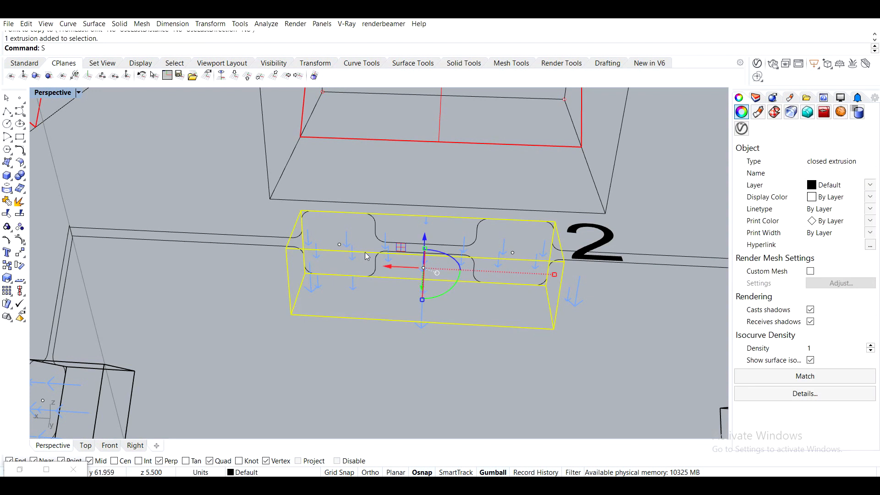
pyautogui.press('Return')
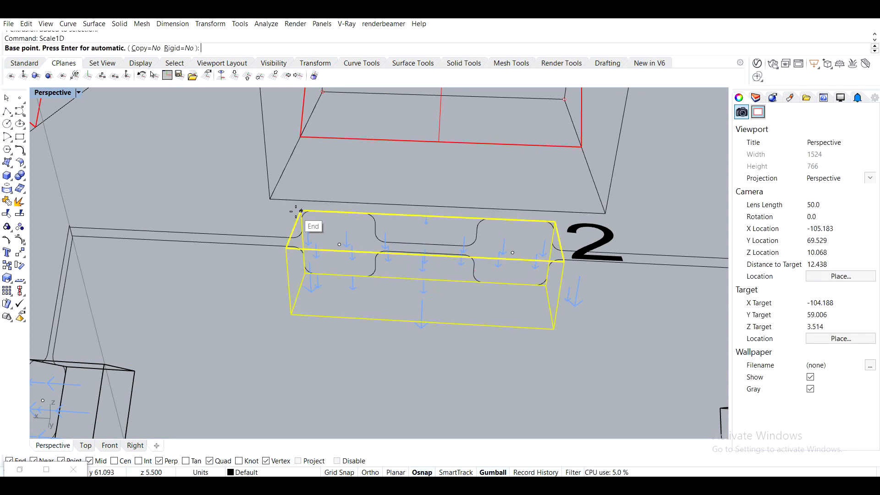
pyautogui.click(332, 212)
pyautogui.click(555, 222)
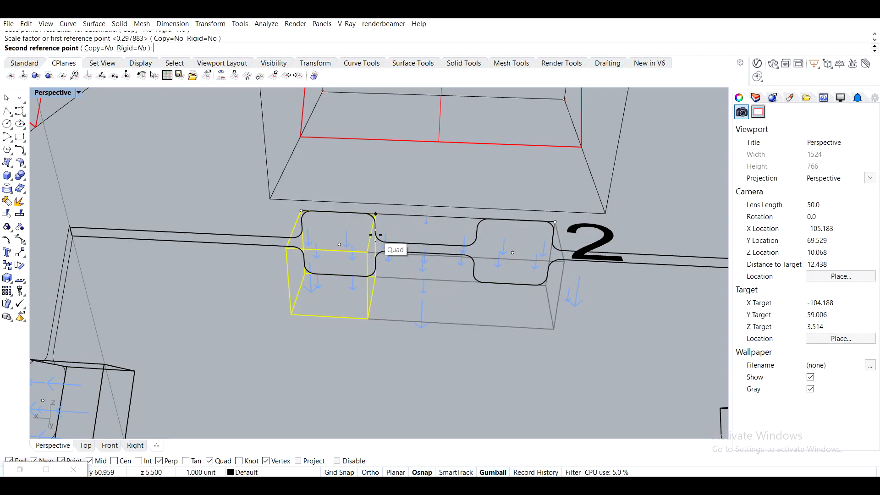
pyautogui.click(386, 220)
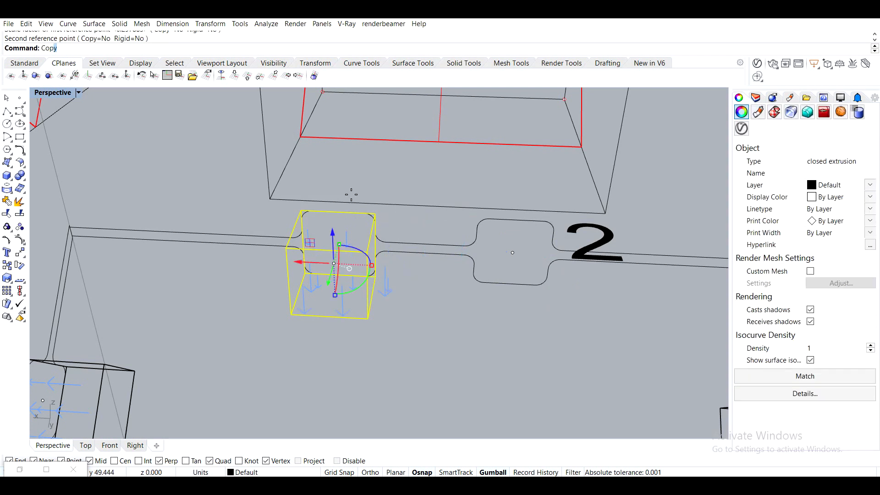
# Copy the shortened upper load box from its pad's centre point to the centre point of the neighbouring pad
pyautogui.write('Cop')
pyautogui.press('Return')
pyautogui.click(344, 242)
pyautogui.click(512, 252)
pyautogui.press('Return')
# Shorten the frame's left side load box with Scale1D from its lower end corner so it covers only the lower pad
pyautogui.scroll(-2, 411, 286)
pyautogui.scroll(-1, 412, 287)
pyautogui.moveTo(412, 287)
pyautogui.mouseDown(button='right')
pyautogui.moveTo(483, 323)
pyautogui.moveTo(420, 279)
pyautogui.moveTo(427, 289)
pyautogui.mouseUp(button='right')
pyautogui.scroll(3, 472, 294)
pyautogui.click(454, 323)
pyautogui.keyDown('shift'); pyautogui.moveTo(456, 326); pyautogui.dragTo(402, 243, button='right'); pyautogui.keyUp('shift')
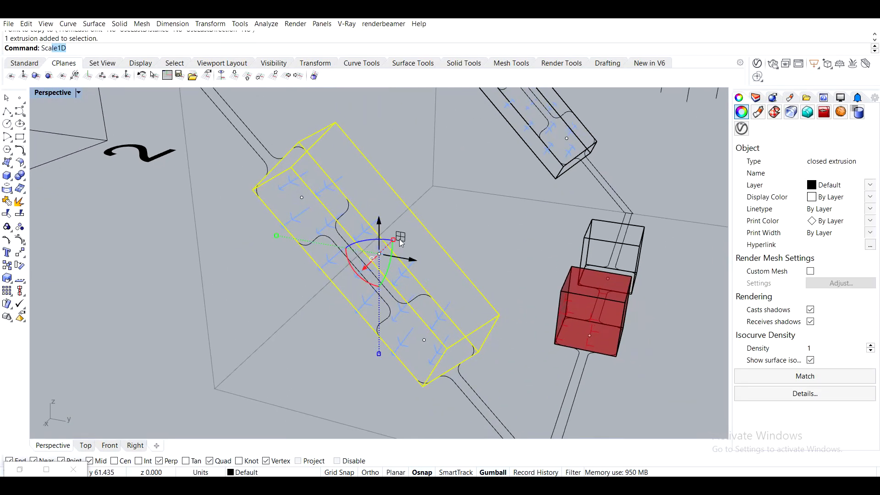
pyautogui.press('Return')
pyautogui.click(477, 353)
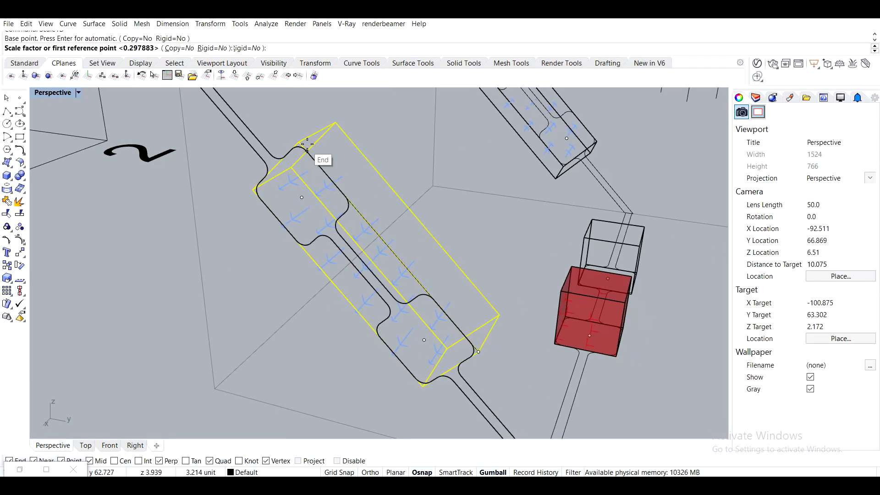
pyautogui.scroll(1, 313, 146)
pyautogui.scroll(5, 313, 146)
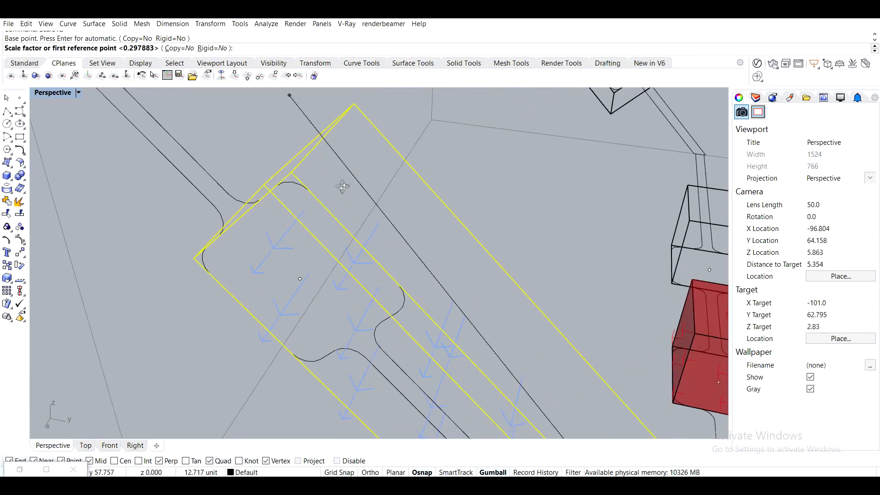
pyautogui.click(328, 141)
pyautogui.scroll(-4, 424, 187)
pyautogui.scroll(6, 586, 328)
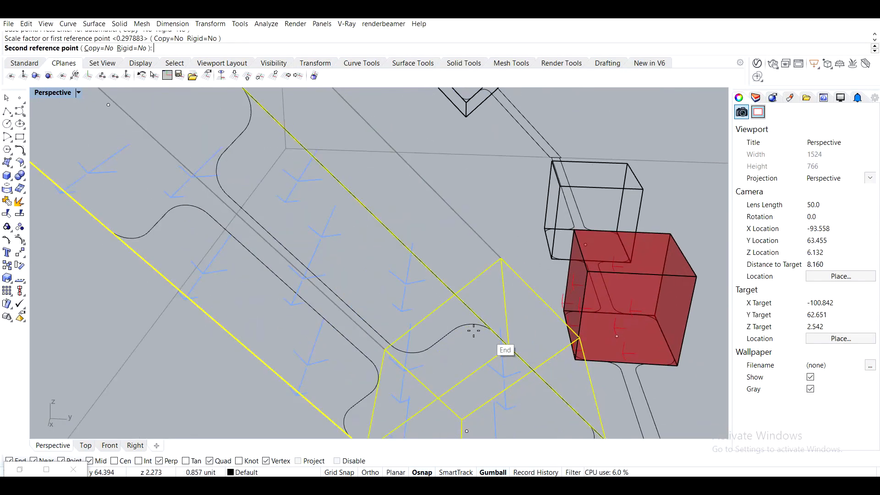
pyautogui.click(452, 326)
# Copy the shortened left load box from its pad's centre point to the other pad on the same side
pyautogui.scroll(-2, 358, 261)
pyautogui.write('copy')
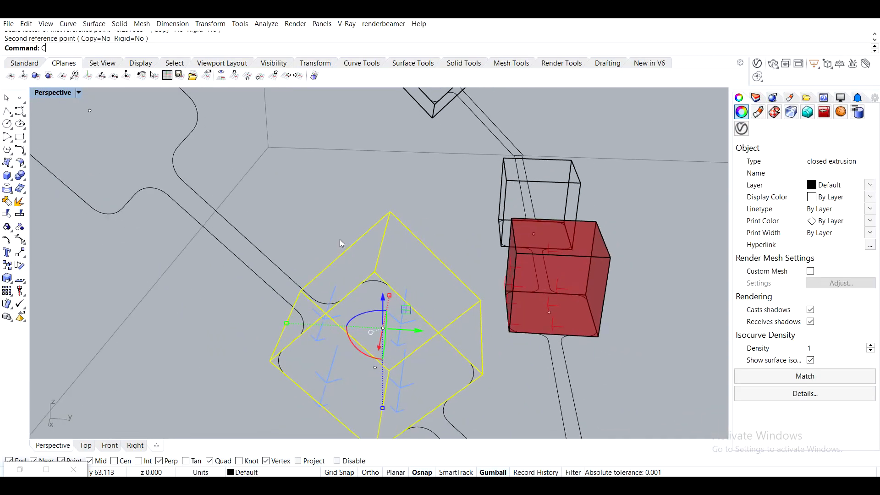
pyautogui.press('Return')
pyautogui.click(375, 367)
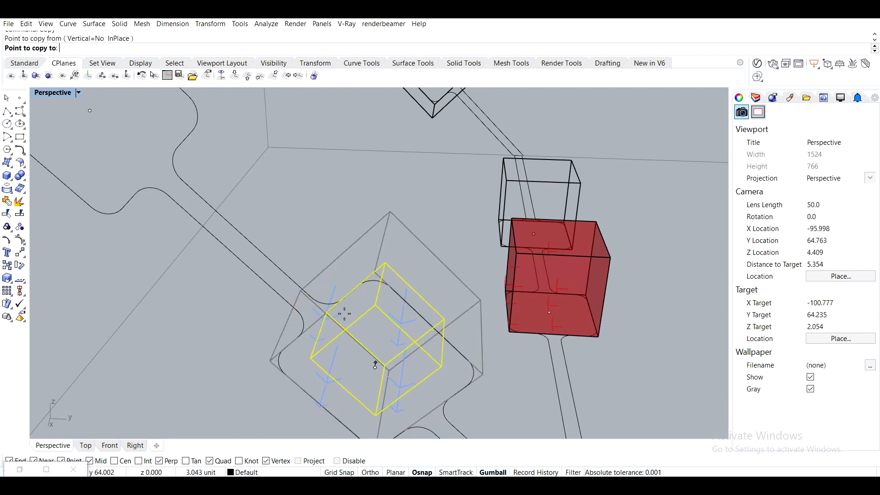
pyautogui.scroll(-3, 245, 239)
pyautogui.scroll(4, 126, 176)
pyautogui.click(149, 175)
pyautogui.scroll(-4, 266, 200)
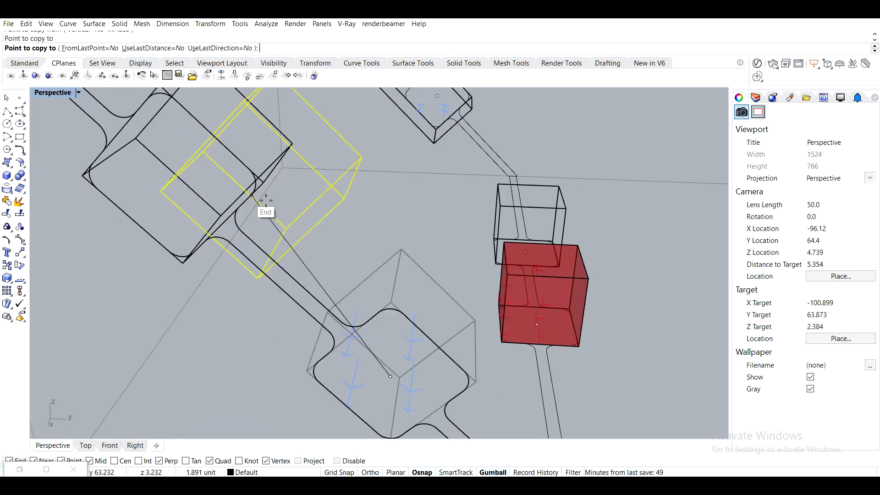
pyautogui.press('Escape')
# Shorten the opposite side's load box with Scale1D from its lower end corner so it covers only one pad
pyautogui.moveTo(390, 212); pyautogui.dragTo(289, 238, button='right')
pyautogui.scroll(-6, 289, 238)
pyautogui.moveTo(477, 243); pyautogui.dragTo(383, 263, button='right')
pyautogui.scroll(2, 321, 238)
pyautogui.moveTo(239, 184); pyautogui.dragTo(194, 202, button='right')
pyautogui.click(193, 202)
pyautogui.write('Scale1D')
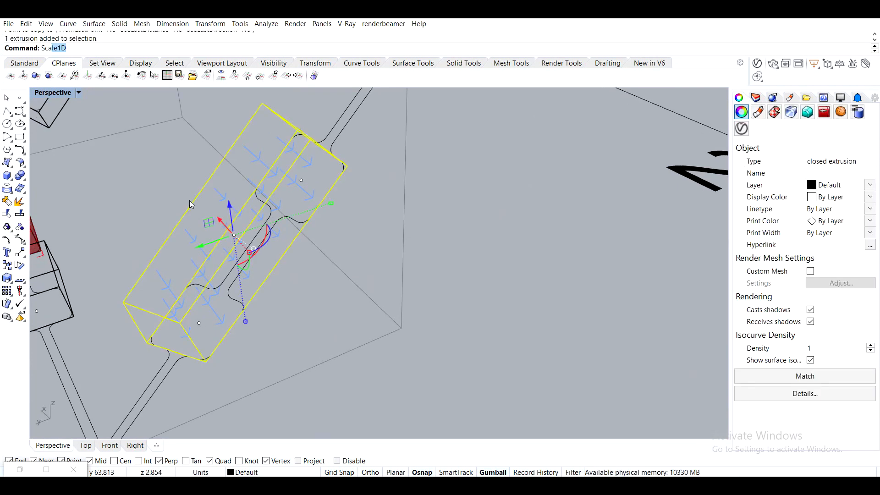
pyautogui.press('Return')
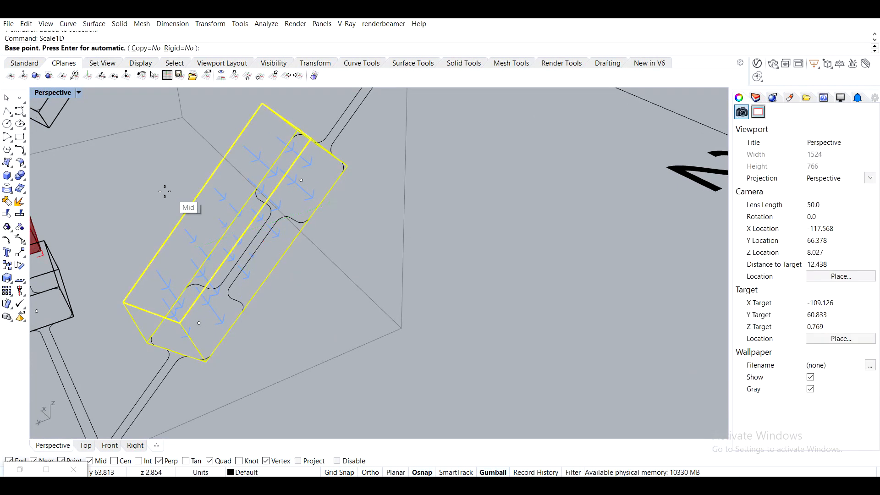
pyautogui.click(205, 361)
pyautogui.click(345, 166)
pyautogui.scroll(4, 202, 314)
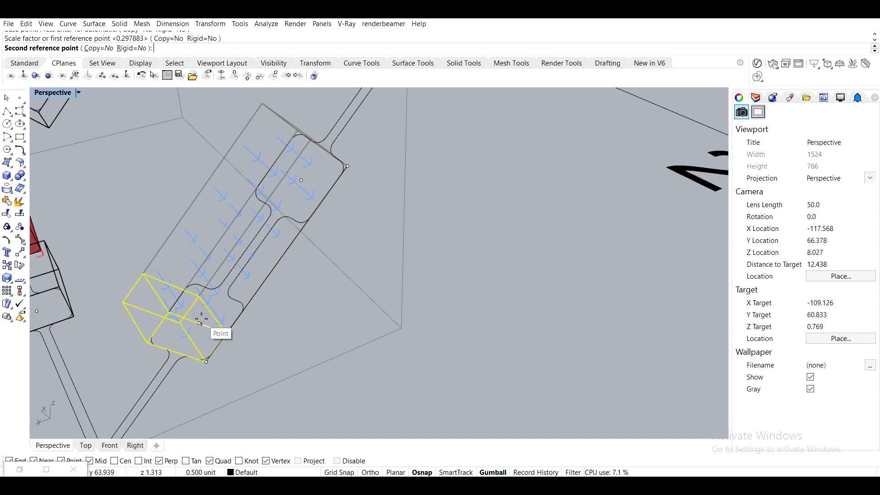
pyautogui.click(252, 288)
# Copy the shortened right load box from its pad's centre point to the centre point of the neighbouring pad
pyautogui.write('Copy')
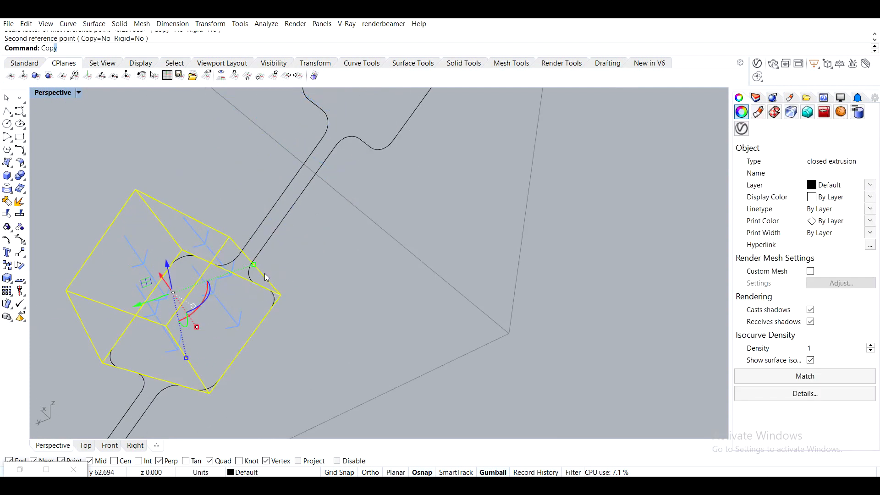
pyautogui.press('Return')
pyautogui.click(196, 327)
pyautogui.scroll(-2, 199, 323)
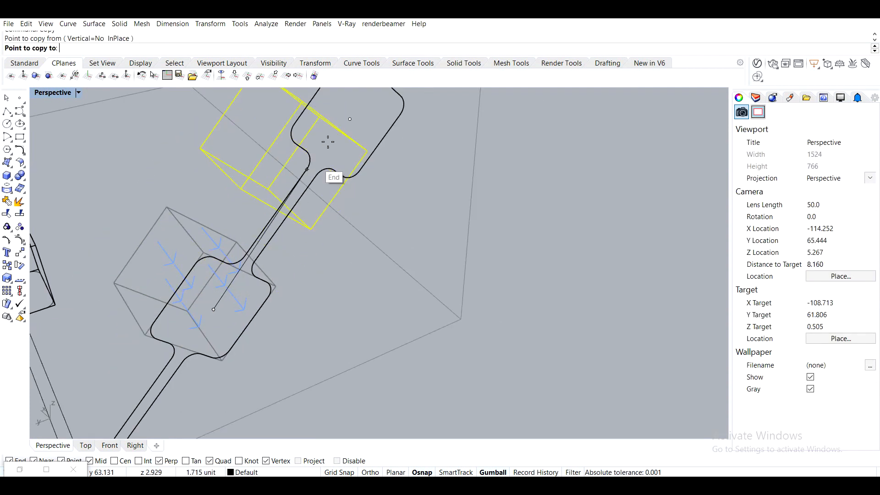
pyautogui.click(350, 118)
pyautogui.press('Escape')
# Switch to Grasshopper and set the two lower support boxes as multiple Breps in the support Brep parameter
pyautogui.scroll(-8, 323, 226)
pyautogui.moveTo(322, 247); pyautogui.dragTo(387, 252, button='right')
pyautogui.keyDown('shift'); pyautogui.moveTo(262, 255); pyautogui.dragTo(251, 294, button='right'); pyautogui.keyUp('shift')
pyautogui.click(20, 469)
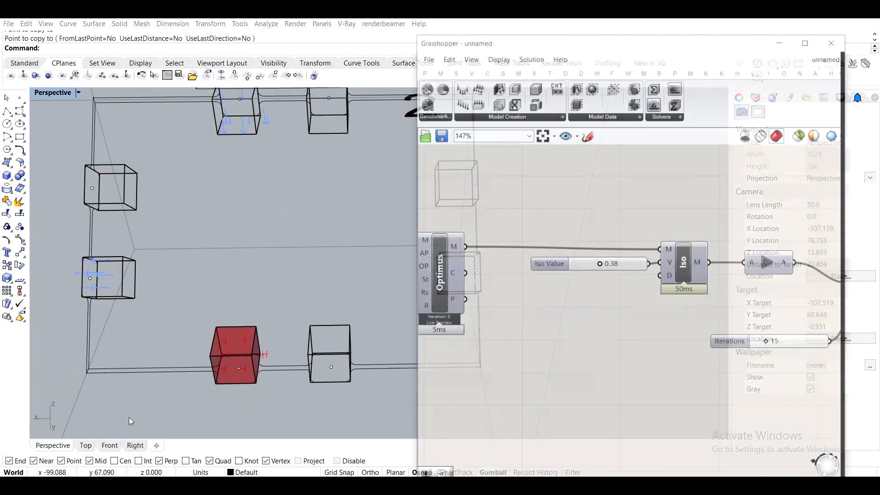
pyautogui.scroll(-5, 562, 340)
pyautogui.scroll(6, 626, 190)
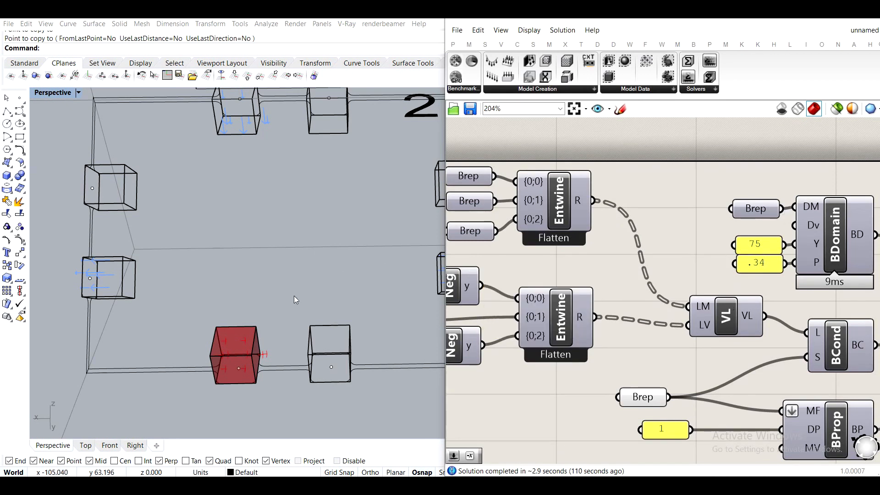
pyautogui.scroll(-3, 293, 296)
pyautogui.scroll(5, 308, 315)
pyautogui.click(192, 284)
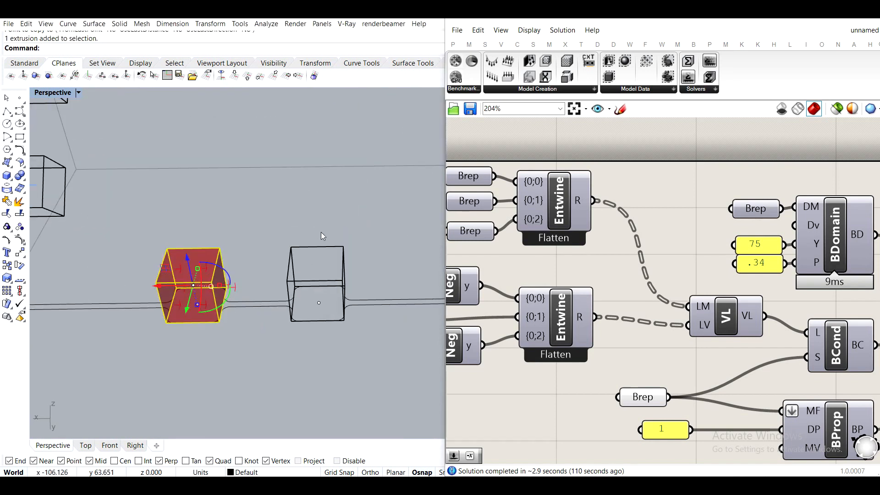
pyautogui.keyDown('shift'); pyautogui.click(326, 247); pyautogui.keyUp('shift')
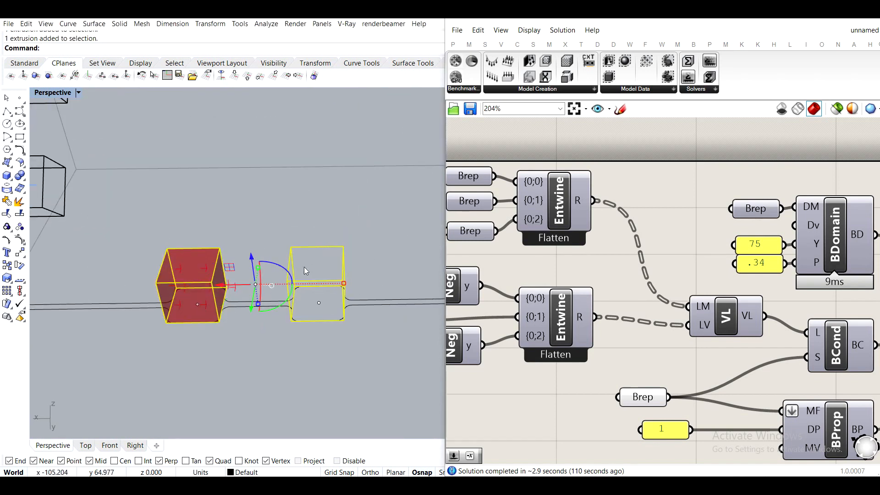
pyautogui.moveTo(701, 344); pyautogui.dragTo(640, 241, button='right')
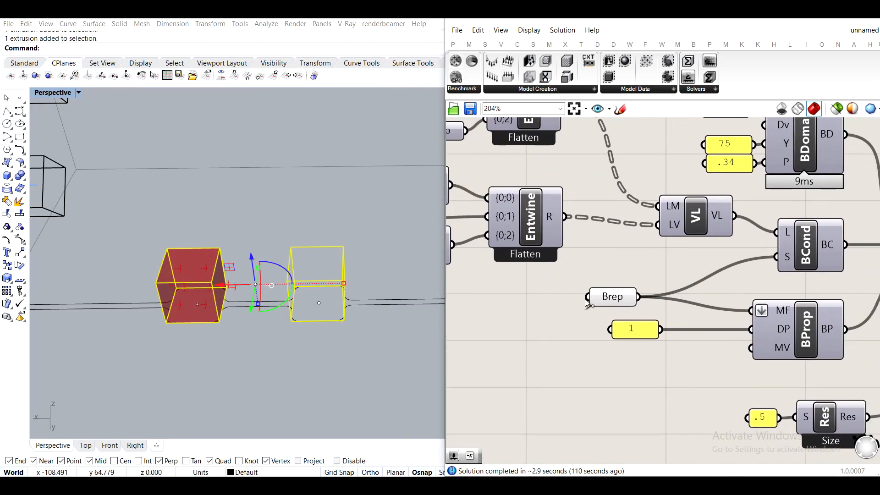
pyautogui.rightClick(608, 300)
pyautogui.click(651, 403)
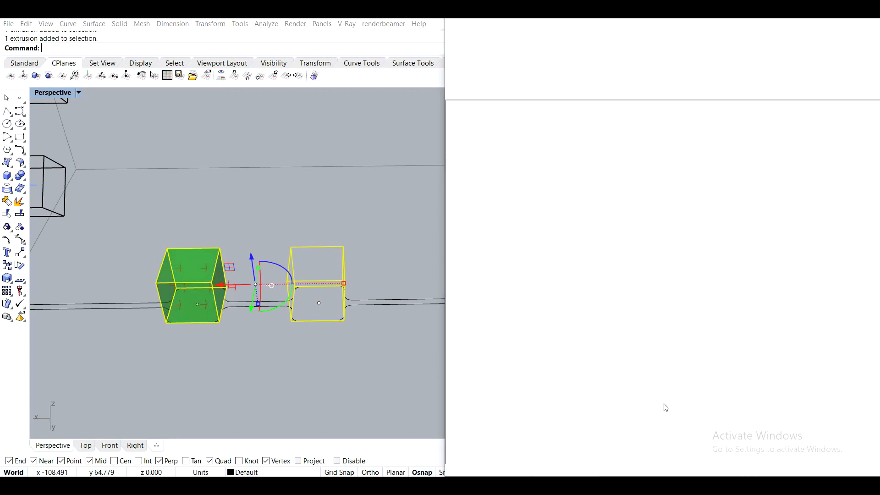
pyautogui.click(394, 370)
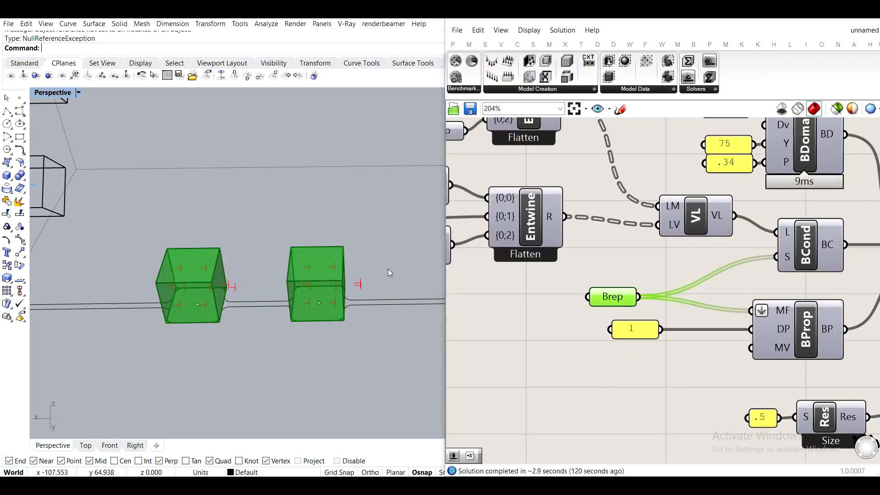
pyautogui.scroll(-7, 388, 268)
pyautogui.keyDown('shift'); pyautogui.moveTo(325, 229); pyautogui.dragTo(292, 272, button='right'); pyautogui.keyUp('shift')
pyautogui.click(182, 274)
pyautogui.keyDown('shift'); pyautogui.click(204, 220); pyautogui.keyUp('shift')
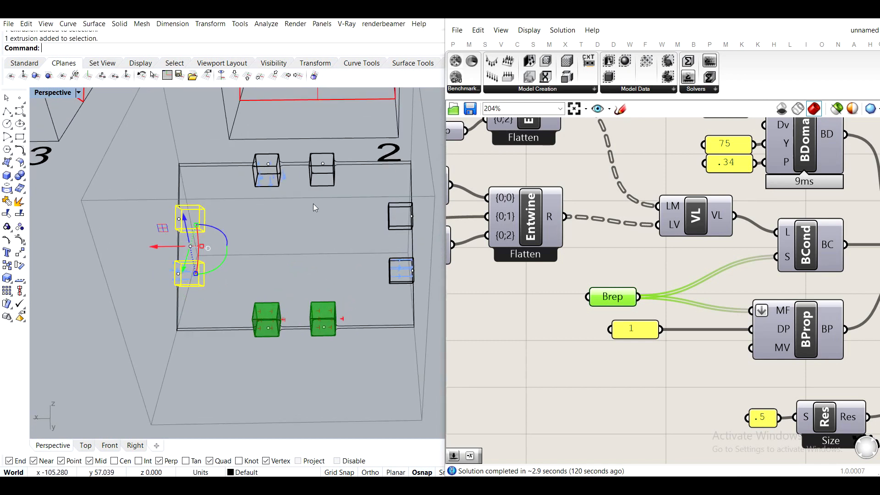
pyautogui.moveTo(587, 197); pyautogui.dragTo(749, 237, button='right')
pyautogui.click(384, 228)
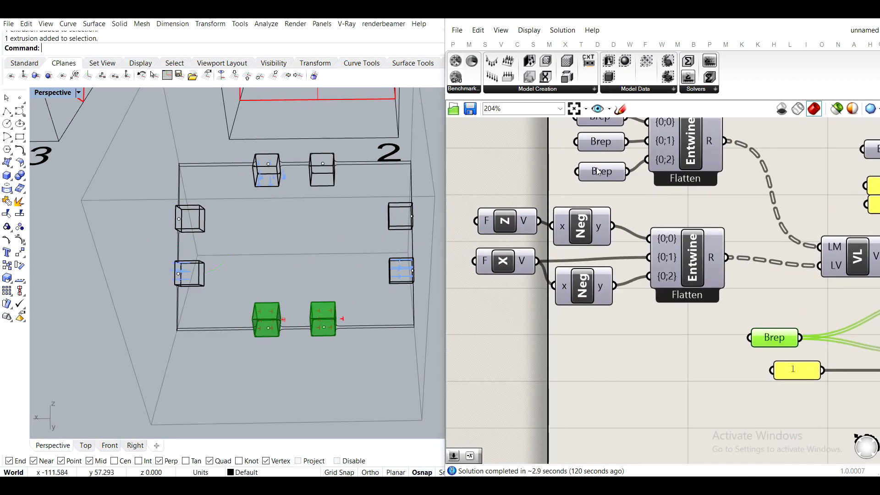
# Turn on the preview of the Brep parameter feeding the first input of the load Entwine
pyautogui.moveTo(598, 171); pyautogui.dragTo(623, 288, button='right')
pyautogui.click(625, 234)
pyautogui.middleClick(625, 234)
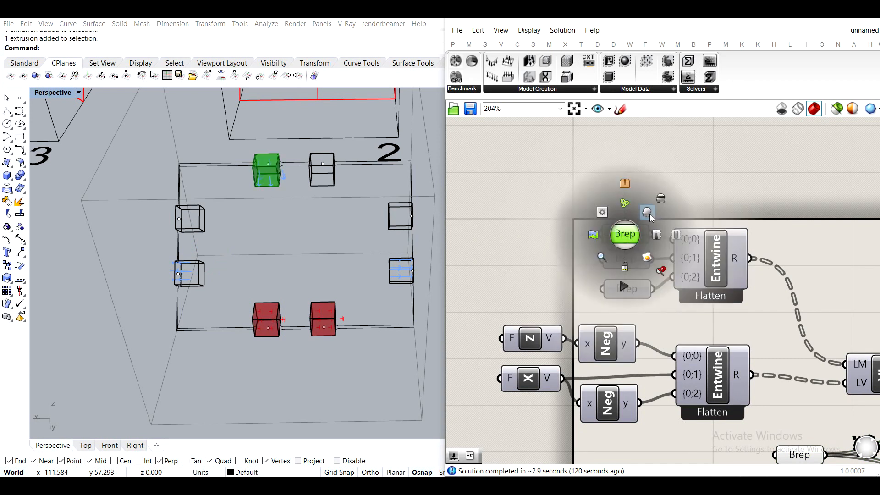
# Set the two upper load boxes as multiple Breps in the first load Brep parameter and move it clear of the others
pyautogui.scroll(5, 270, 179)
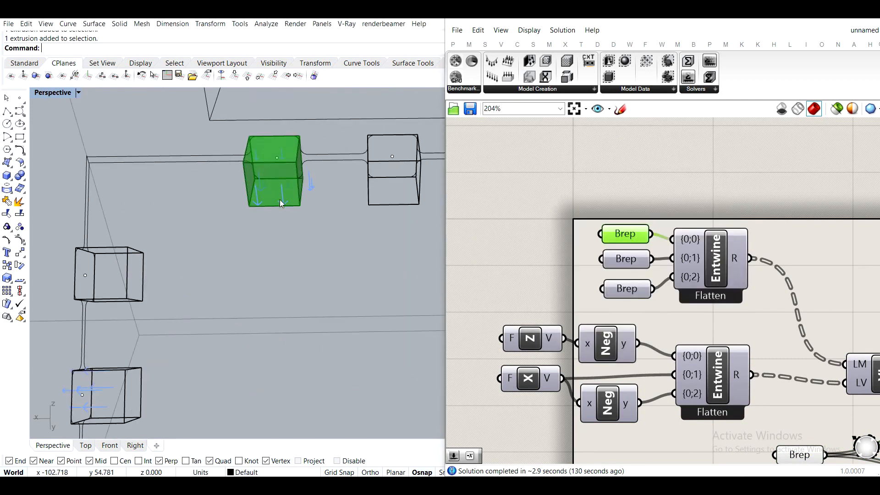
pyautogui.click(281, 203)
pyautogui.keyDown('shift'); pyautogui.click(418, 202); pyautogui.keyUp('shift')
pyautogui.rightClick(636, 238)
pyautogui.click(646, 380)
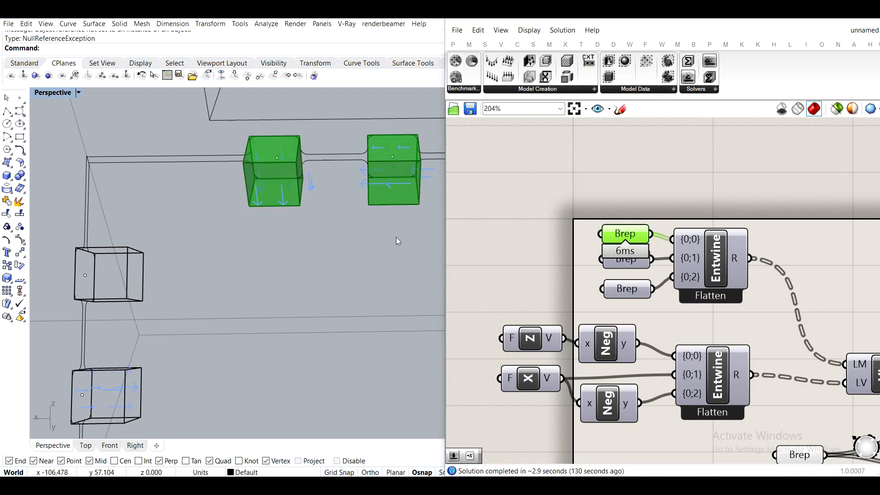
pyautogui.keyDown('shift'); pyautogui.moveTo(396, 238); pyautogui.dragTo(352, 197, button='right'); pyautogui.keyUp('shift')
pyautogui.moveTo(625, 234); pyautogui.dragTo(601, 187)
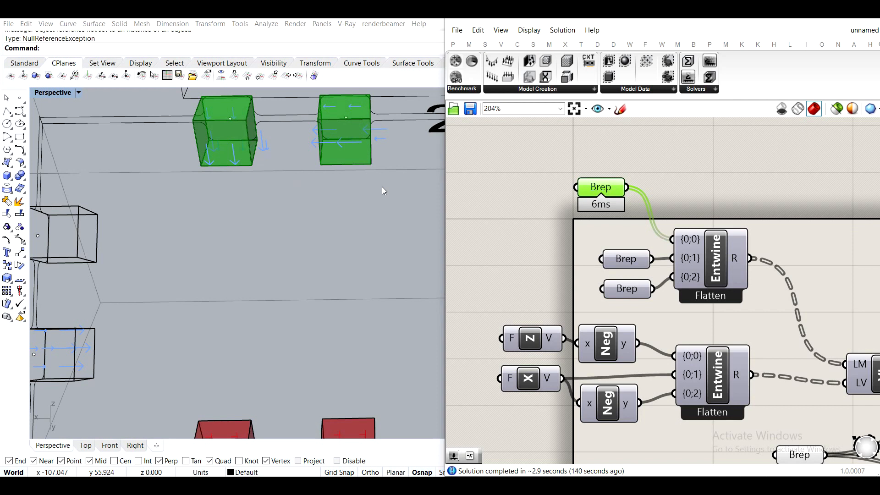
# Set the two left side load boxes as multiple Breps in the second load Brep parameter and move it aside
pyautogui.scroll(-5, 362, 246)
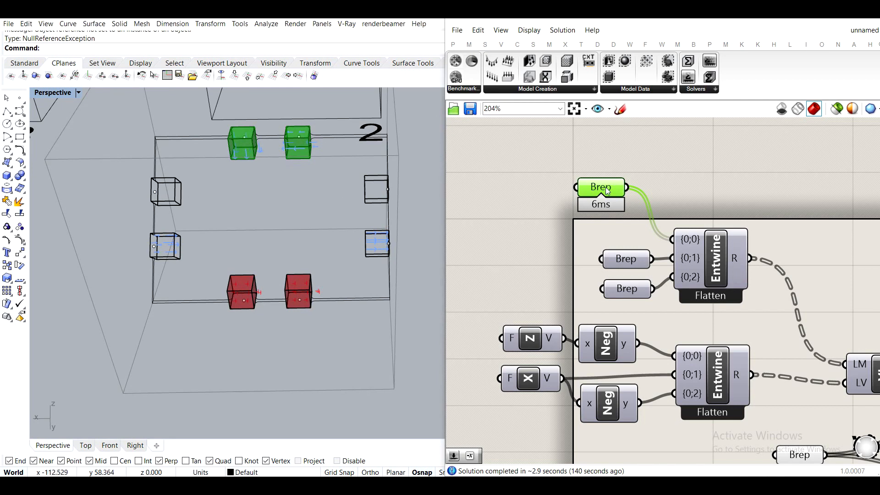
pyautogui.moveTo(201, 274); pyautogui.dragTo(143, 173)
pyautogui.click(626, 260)
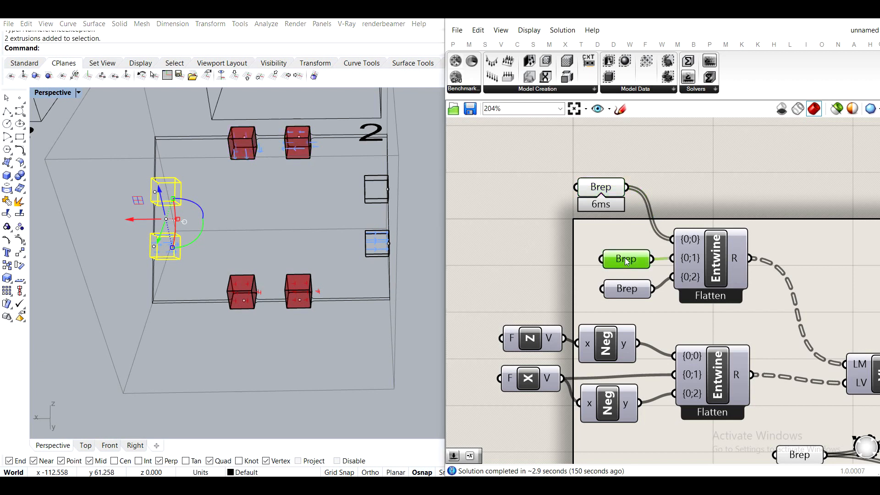
pyautogui.rightClick(627, 262)
pyautogui.click(642, 393)
pyautogui.moveTo(631, 260); pyautogui.dragTo(603, 241)
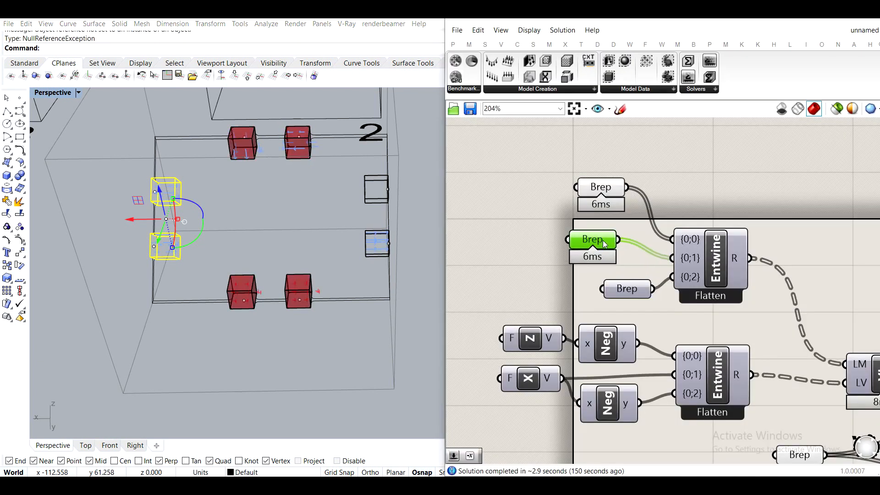
# Set the two right side load boxes as multiple Breps in the third load Brep parameter
pyautogui.click(312, 254)
pyautogui.moveTo(384, 277); pyautogui.dragTo(369, 184)
pyautogui.rightClick(636, 289)
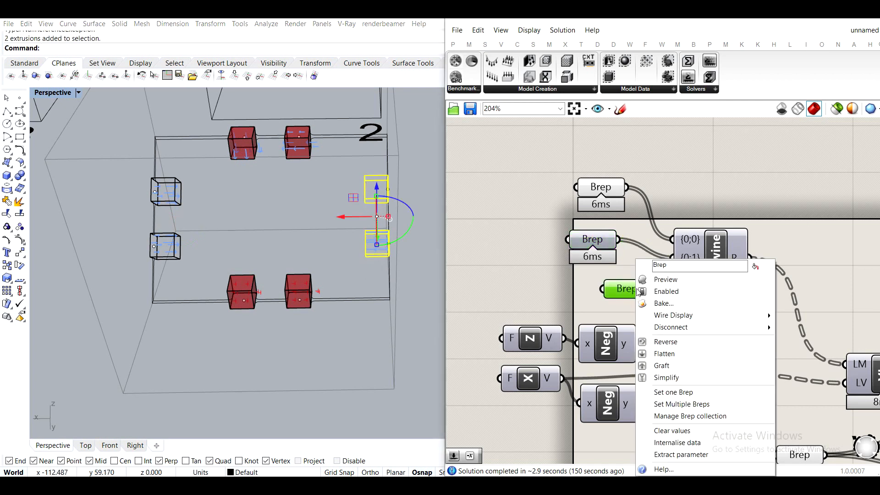
pyautogui.click(655, 404)
pyautogui.click(298, 210)
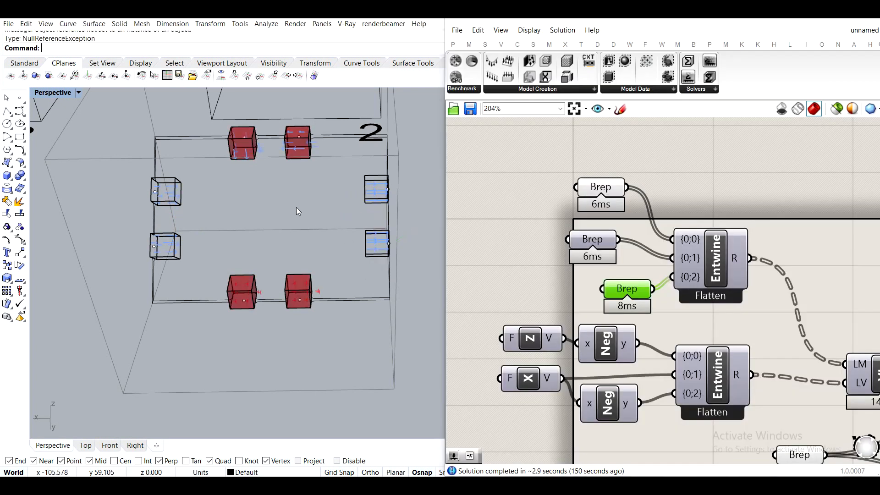
pyautogui.scroll(3, 388, 199)
pyautogui.scroll(-3, 389, 200)
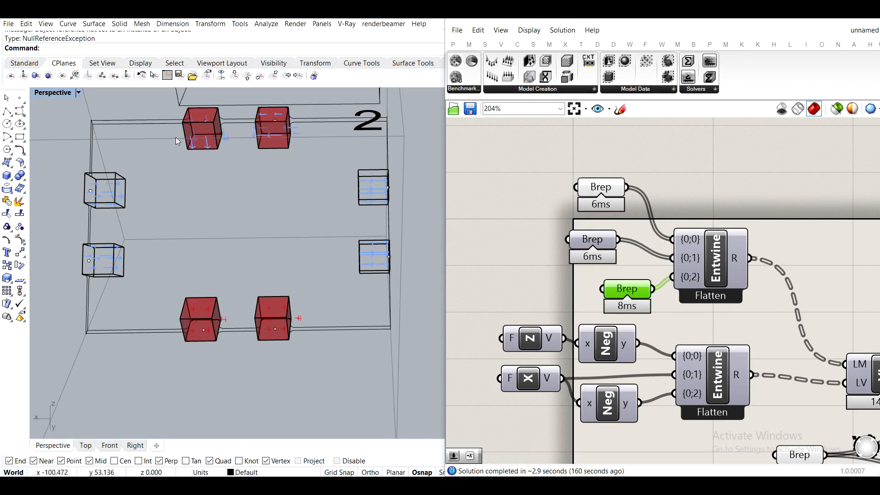
pyautogui.moveTo(228, 172); pyautogui.dragTo(236, 188, button='right')
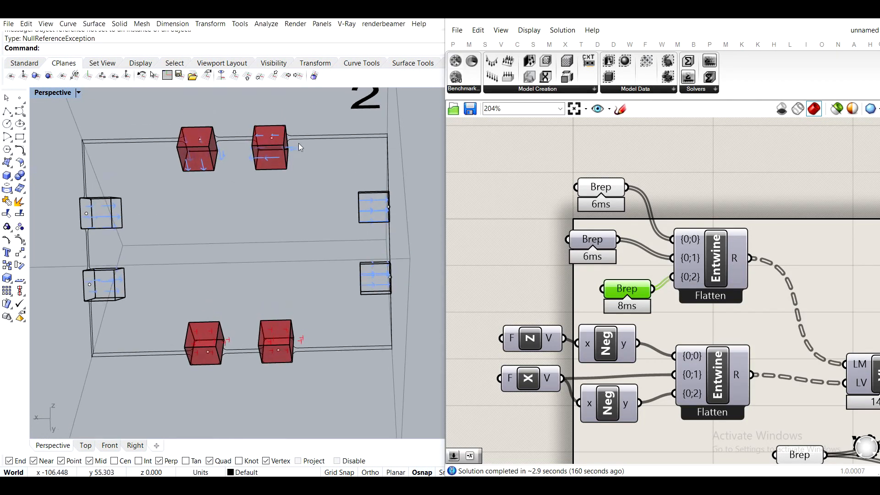
# Line up the three load Brep parameters beside the Entwine component and turn off the first one's preview
pyautogui.moveTo(695, 349); pyautogui.dragTo(705, 326, button='right')
pyautogui.moveTo(637, 265); pyautogui.dragTo(611, 253)
pyautogui.scroll(5, 196, 165)
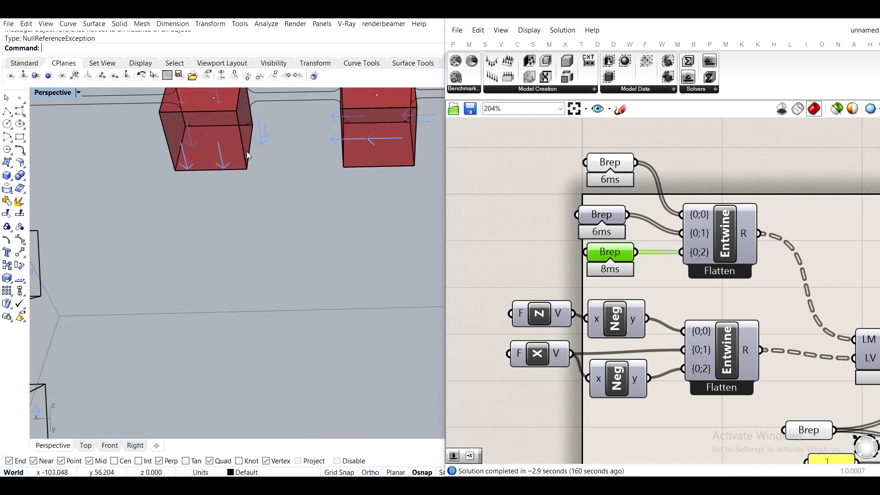
pyautogui.scroll(-5, 269, 158)
pyautogui.moveTo(608, 211); pyautogui.dragTo(619, 215)
pyautogui.moveTo(619, 168)
pyautogui.mouseDown()
pyautogui.moveTo(613, 188)
pyautogui.moveTo(619, 185)
pyautogui.mouseUp()
pyautogui.middleClick(620, 185)
pyautogui.click(655, 148)
pyautogui.click(711, 148)
# Inspect the branch structure of the load Brep Entwine's result output
pyautogui.moveTo(554, 309); pyautogui.dragTo(558, 259, button='right')
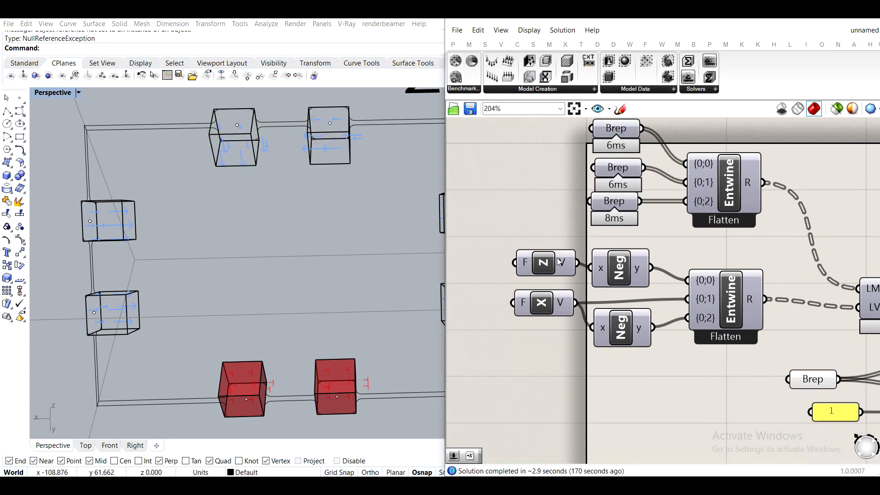
pyautogui.click(626, 132)
pyautogui.click(626, 164)
pyautogui.click(786, 208)
pyautogui.moveTo(752, 185)
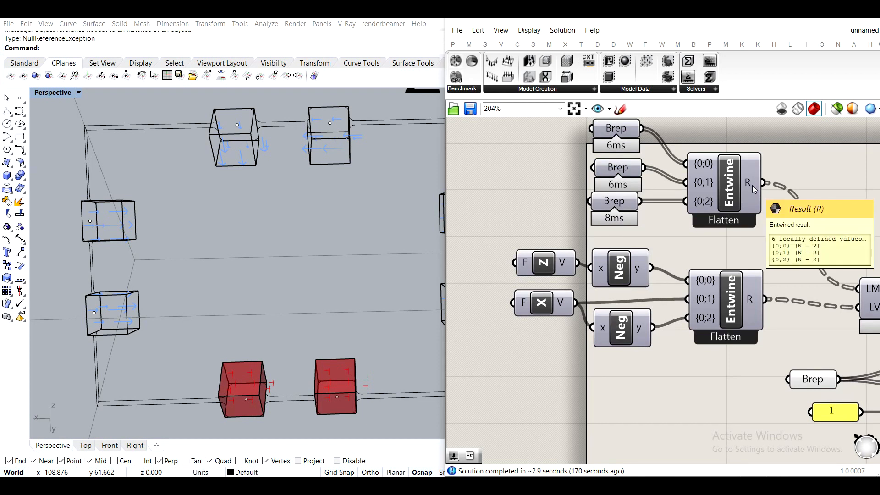
# Examine the branch structure of the vector Entwine's result and the Z, X and Negative components feeding it
pyautogui.click(531, 304)
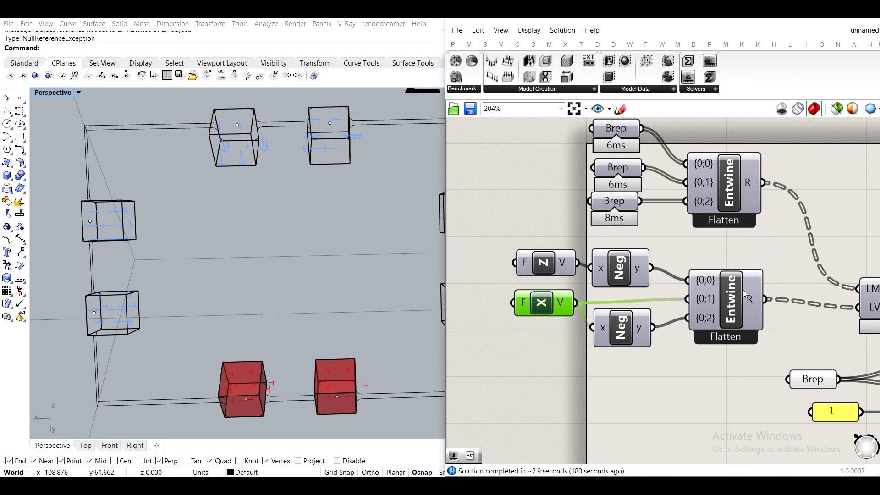
pyautogui.moveTo(749, 301)
pyautogui.moveTo(742, 373); pyautogui.dragTo(683, 390)
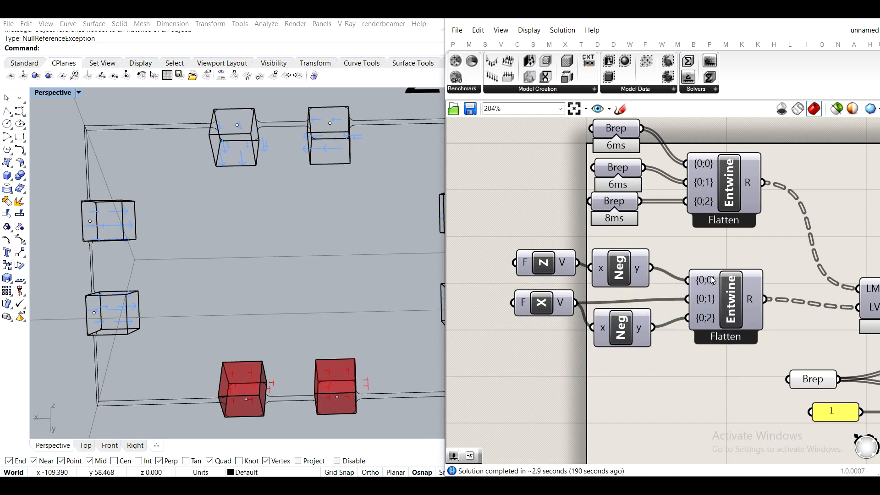
pyautogui.scroll(2, 550, 257)
pyautogui.moveTo(680, 398); pyautogui.dragTo(468, 257)
pyautogui.scroll(-3, 658, 349)
pyautogui.click(650, 363)
pyautogui.moveTo(623, 352); pyautogui.dragTo(513, 244)
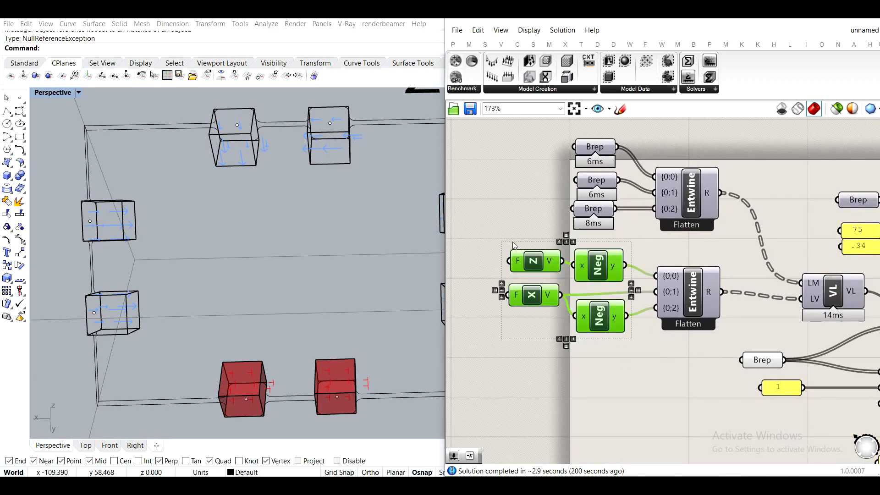
pyautogui.click(677, 363)
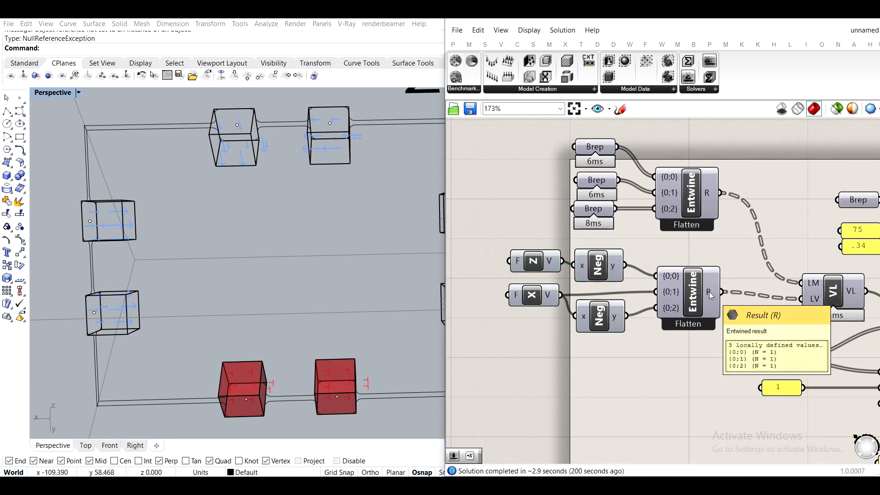
pyautogui.moveTo(694, 360); pyautogui.dragTo(477, 255)
pyautogui.click(705, 303)
pyautogui.moveTo(709, 353); pyautogui.dragTo(499, 259)
pyautogui.moveTo(691, 301); pyautogui.dragTo(585, 305)
pyautogui.moveTo(705, 257); pyautogui.dragTo(511, 153)
pyautogui.click(648, 244)
pyautogui.moveTo(648, 244); pyautogui.dragTo(668, 312, button='right')
pyautogui.moveTo(718, 304); pyautogui.dragTo(610, 214)
pyautogui.moveTo(729, 263); pyautogui.dragTo(583, 199)
pyautogui.click(691, 164)
# Add a List Length component below the load Brep Entwine and connect the Entwine's result to it
pyautogui.scroll(1, 648, 159)
pyautogui.moveTo(648, 158); pyautogui.dragTo(637, 214, button='right')
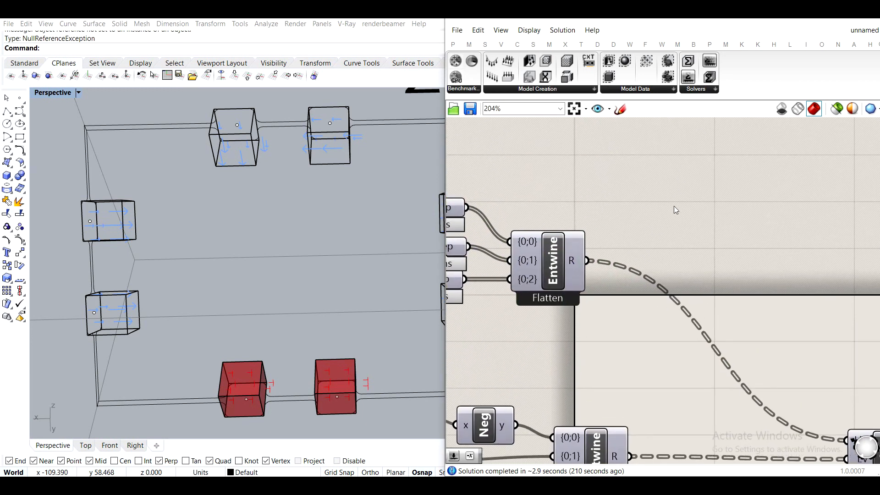
pyautogui.doubleClick(676, 210)
pyautogui.write('leng')
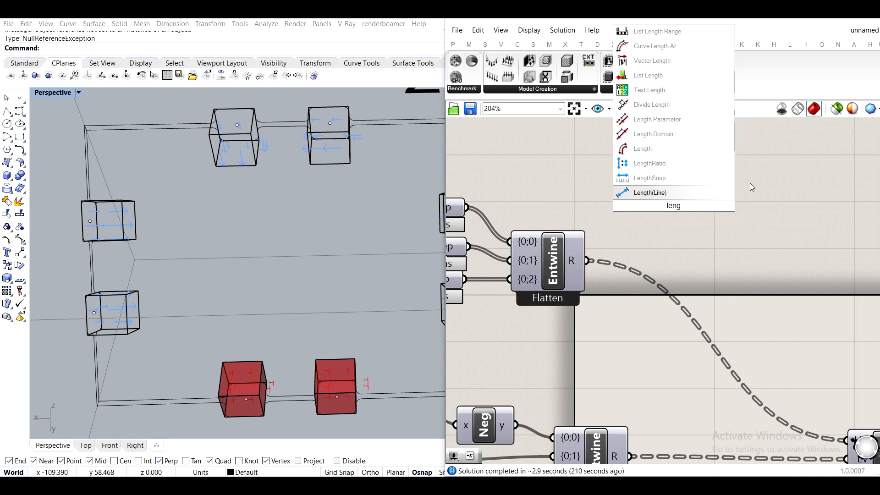
pyautogui.press('Return')
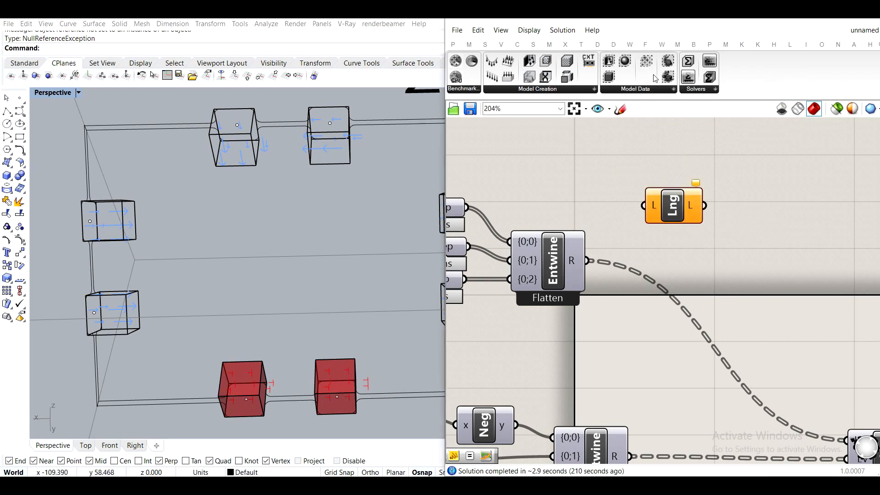
pyautogui.moveTo(571, 262); pyautogui.dragTo(657, 336)
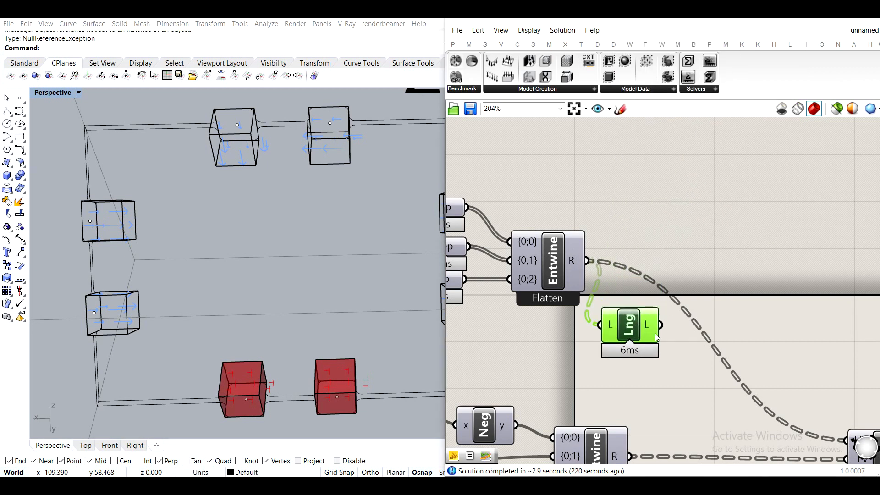
pyautogui.click(744, 240)
# Add a panel beside the List Length component, connect the length output to it, and enlarge and reposition it
pyautogui.moveTo(592, 264); pyautogui.dragTo(619, 257, button='right')
pyautogui.moveTo(756, 204); pyautogui.dragTo(698, 145, button='right')
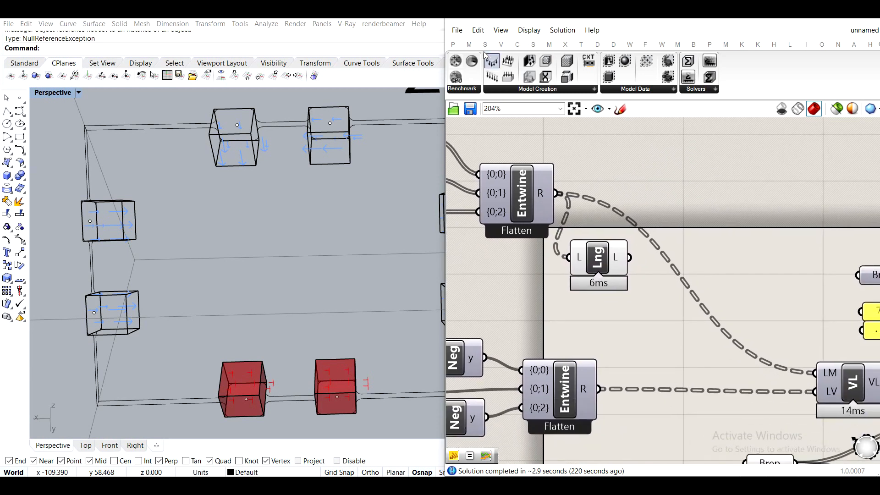
pyautogui.click(453, 44)
pyautogui.moveTo(566, 77); pyautogui.dragTo(698, 205)
pyautogui.moveTo(631, 258); pyautogui.dragTo(622, 201)
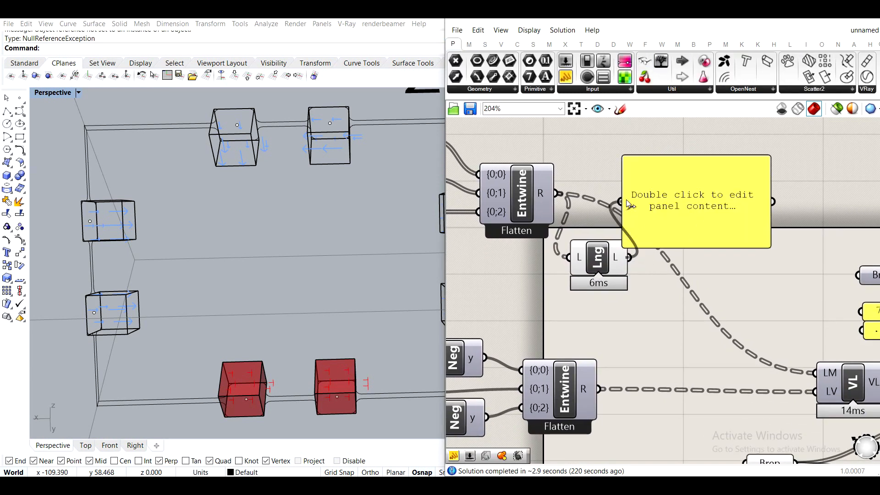
pyautogui.moveTo(682, 215); pyautogui.dragTo(708, 192)
pyautogui.moveTo(698, 224); pyautogui.dragTo(711, 281)
pyautogui.moveTo(718, 221); pyautogui.dragTo(751, 184)
# Add a Repeat Data component beside the vector Entwine and connect the Entwine's result to its data input
pyautogui.moveTo(644, 360); pyautogui.dragTo(648, 292, button='right')
pyautogui.doubleClick(650, 295)
pyautogui.write('repeat')
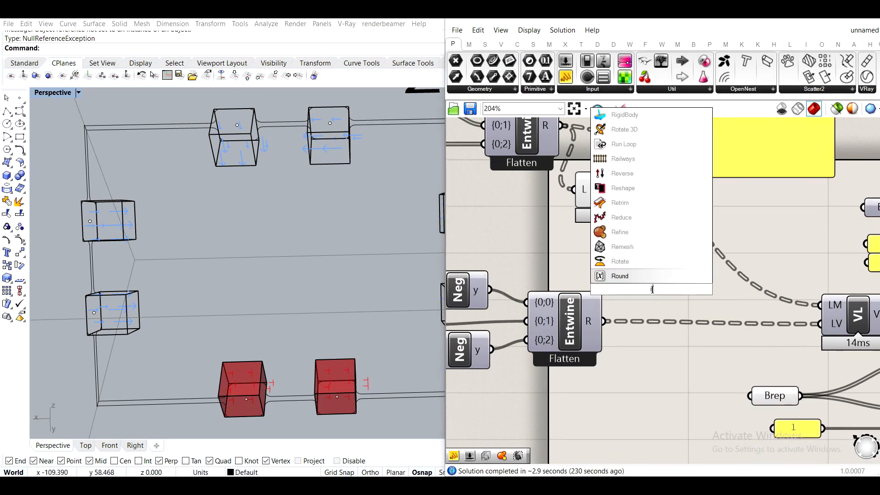
pyautogui.click(639, 276)
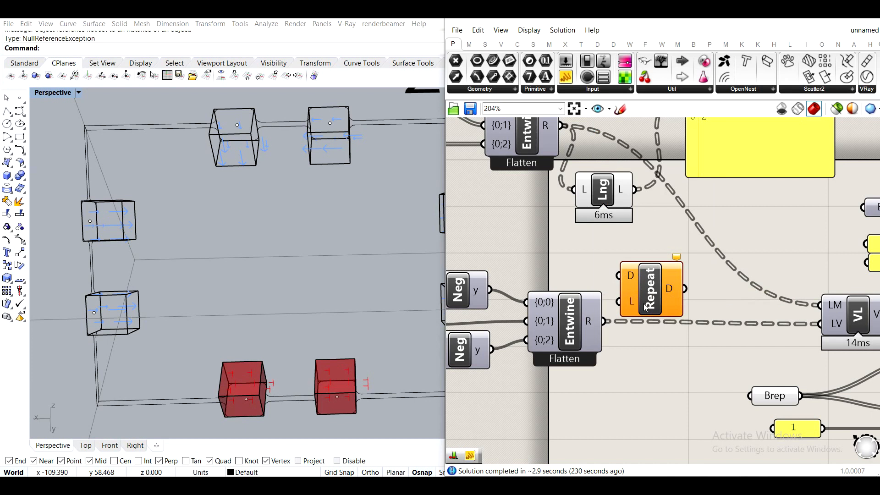
pyautogui.moveTo(648, 288); pyautogui.dragTo(690, 337)
pyautogui.moveTo(605, 321); pyautogui.dragTo(691, 295)
# Connect the List Length output to the Repeat Data length input and line the component up between Entwine and VL
pyautogui.moveTo(649, 267); pyautogui.dragTo(611, 323, button='right')
pyautogui.moveTo(649, 165); pyautogui.dragTo(649, 215, button='right')
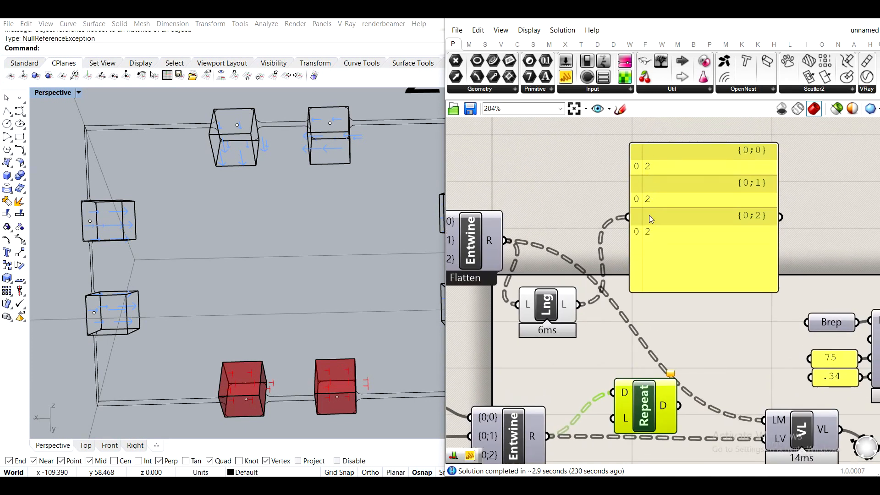
pyautogui.moveTo(583, 306); pyautogui.dragTo(586, 224, button='right')
pyautogui.moveTo(587, 223); pyautogui.dragTo(622, 333)
pyautogui.moveTo(660, 322); pyautogui.dragTo(645, 365)
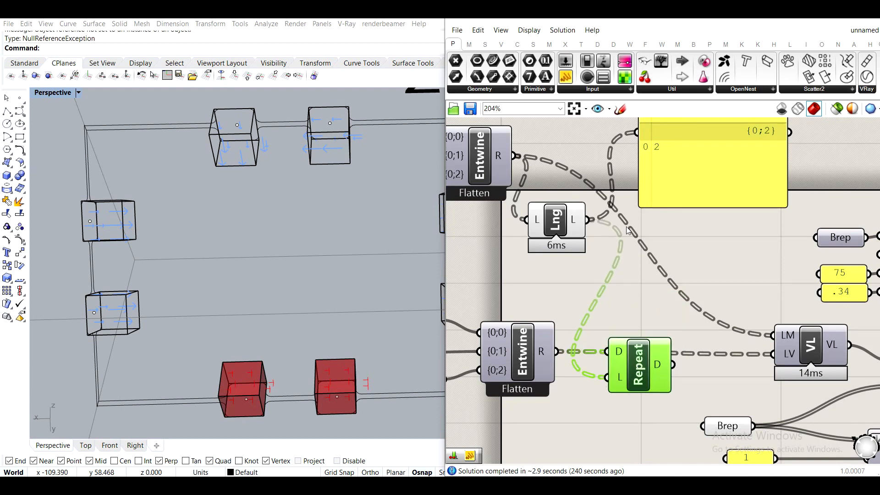
# Check the negated Z, X and negated X vectors against the three load Brep branches
pyautogui.moveTo(467, 296); pyautogui.dragTo(631, 269, button='right')
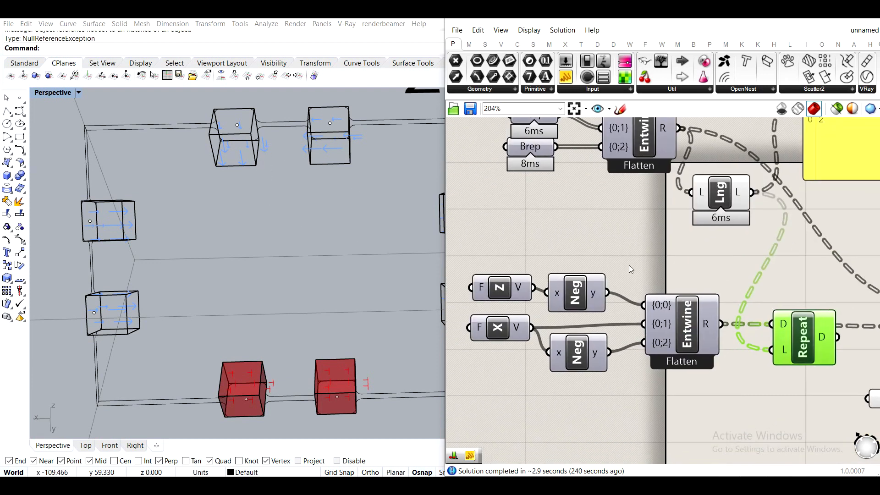
pyautogui.moveTo(496, 287); pyautogui.dragTo(498, 285)
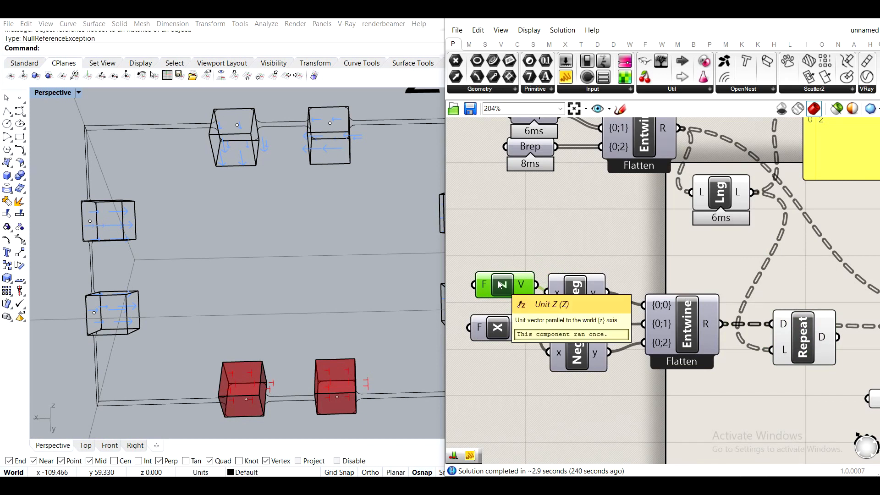
pyautogui.moveTo(579, 294); pyautogui.dragTo(590, 288)
pyautogui.scroll(-1, 612, 288)
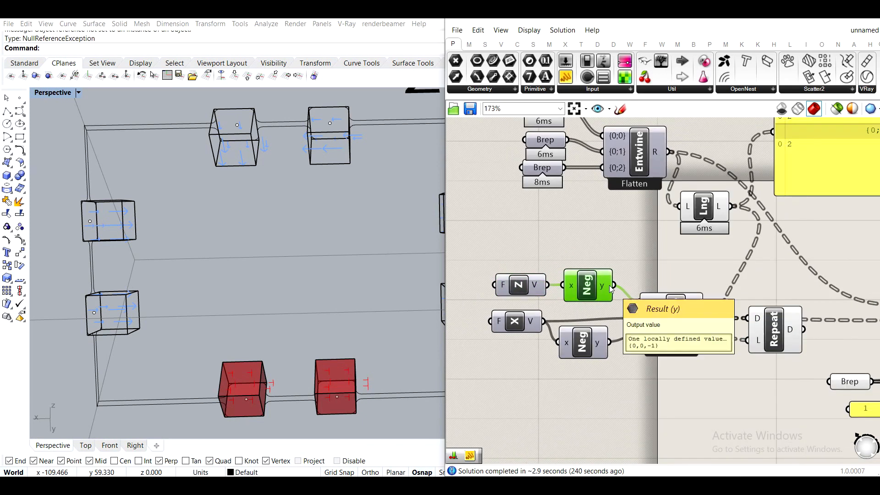
pyautogui.moveTo(652, 251); pyautogui.dragTo(562, 340, button='right')
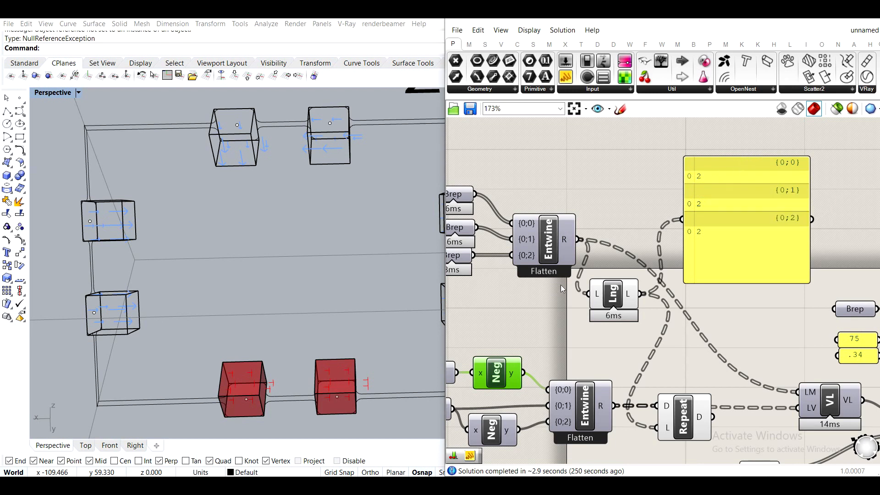
pyautogui.moveTo(553, 300); pyautogui.dragTo(633, 196, button='right')
pyautogui.click(524, 299)
pyautogui.moveTo(742, 168); pyautogui.dragTo(667, 268, button='right')
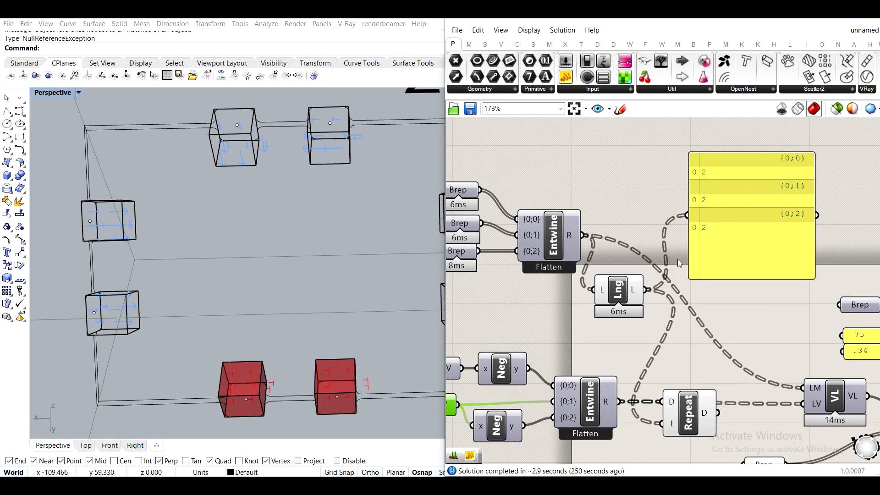
pyautogui.moveTo(510, 368); pyautogui.dragTo(582, 283, button='right')
pyautogui.click(562, 347)
# Show the Repeat Data output in the panel and connect it to the LV input of the VL component
pyautogui.moveTo(721, 210); pyautogui.dragTo(629, 164, button='right')
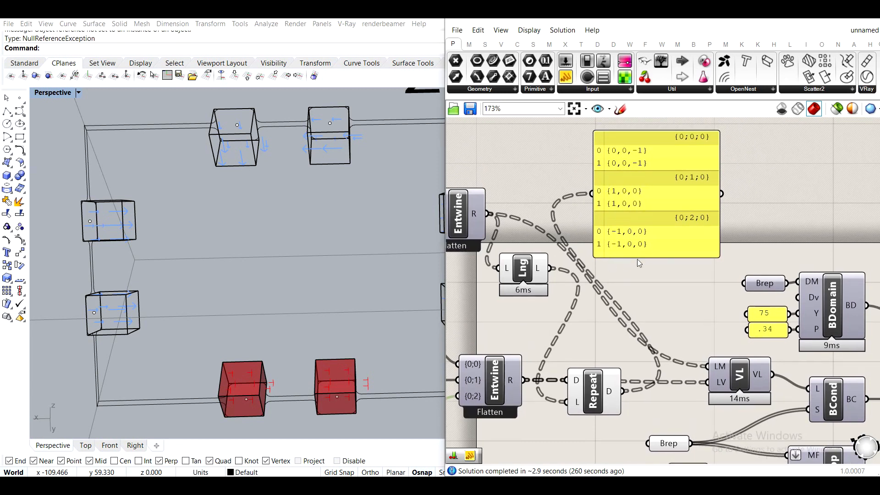
pyautogui.moveTo(636, 387); pyautogui.dragTo(626, 340, button='right')
pyautogui.moveTo(613, 345); pyautogui.dragTo(706, 339)
# Examine the load arrows on the upper and side load boxes in the Rhino perspective view
pyautogui.moveTo(353, 221); pyautogui.dragTo(362, 147, button='right')
pyautogui.scroll(2, 362, 147)
pyautogui.scroll(3, 312, 172)
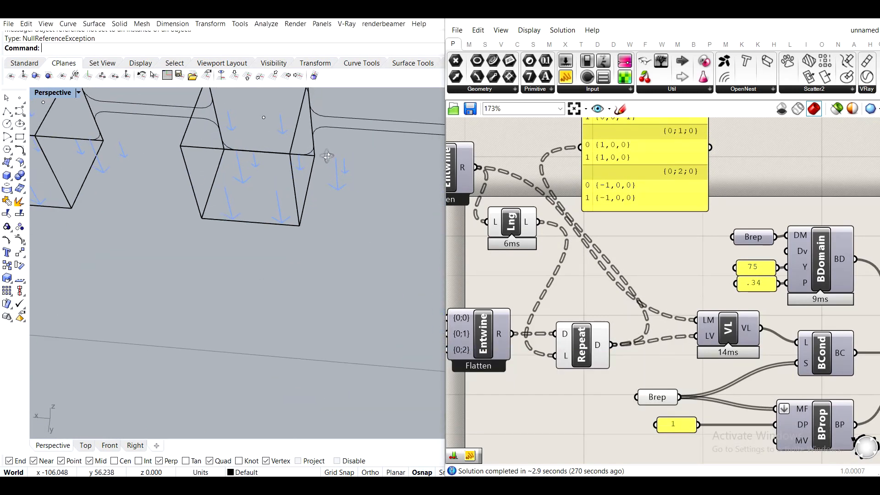
pyautogui.scroll(-3, 329, 179)
pyautogui.moveTo(324, 190); pyautogui.dragTo(282, 231, button='right')
pyautogui.scroll(-8, 321, 203)
pyautogui.scroll(4, 302, 175)
# Delete the panel that lists the repeated vectors and reposition the Repeat Data component
pyautogui.click(636, 198)
pyautogui.press('Delete')
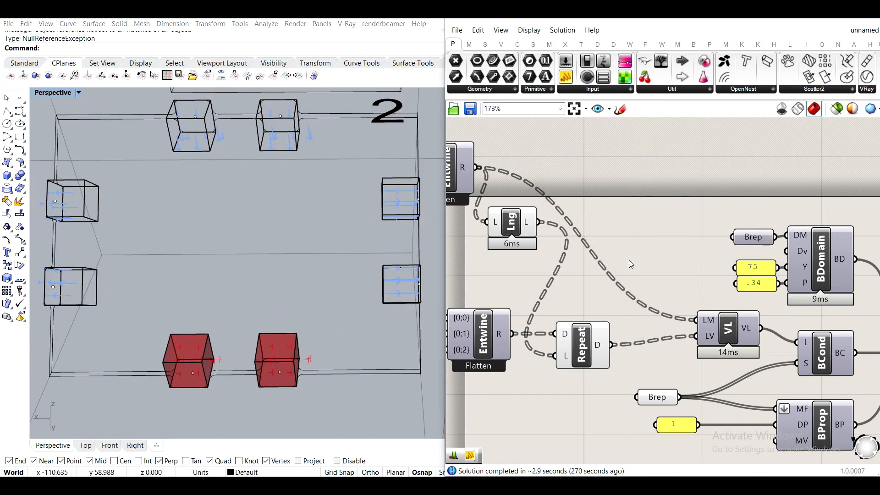
pyautogui.scroll(-2, 631, 268)
pyautogui.moveTo(595, 321); pyautogui.dragTo(607, 314)
pyautogui.moveTo(621, 351); pyautogui.dragTo(524, 207)
pyautogui.middleClick(524, 206)
pyautogui.click(678, 237)
# Start the Optimus topology optimisation by setting its run toggle to True
pyautogui.scroll(-4, 679, 237)
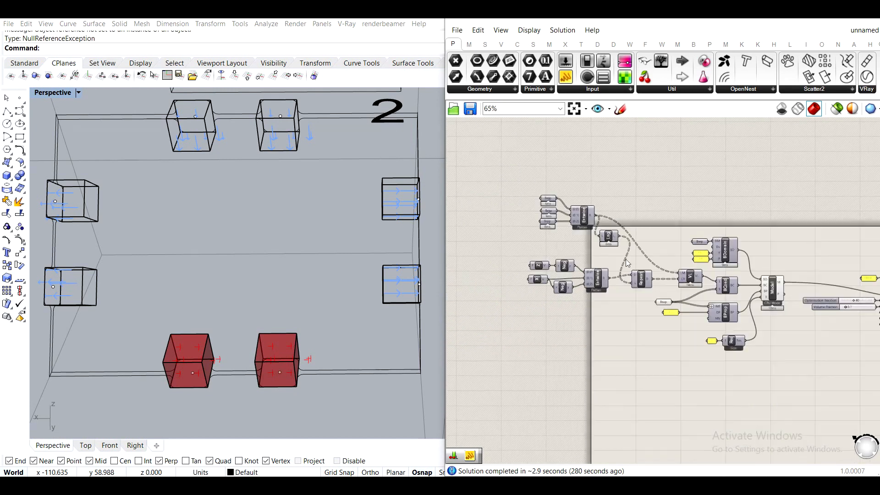
pyautogui.scroll(-5, 631, 272)
pyautogui.moveTo(866, 328); pyautogui.dragTo(475, 184)
pyautogui.scroll(4, 669, 251)
pyautogui.click(827, 351)
pyautogui.scroll(8, 609, 216)
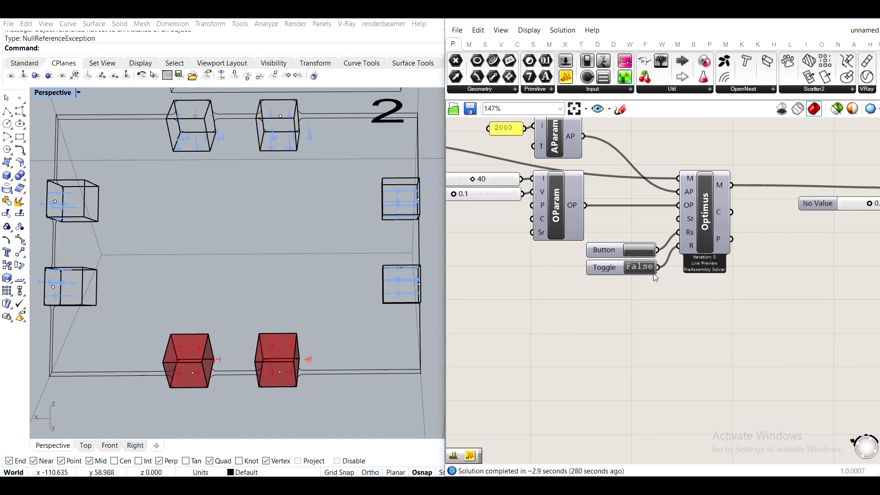
pyautogui.doubleClick(639, 267)
# Turn on the Iso component's mesh preview and stop the Optimus run with its toggle set to False
pyautogui.moveTo(792, 253); pyautogui.dragTo(617, 268, button='right')
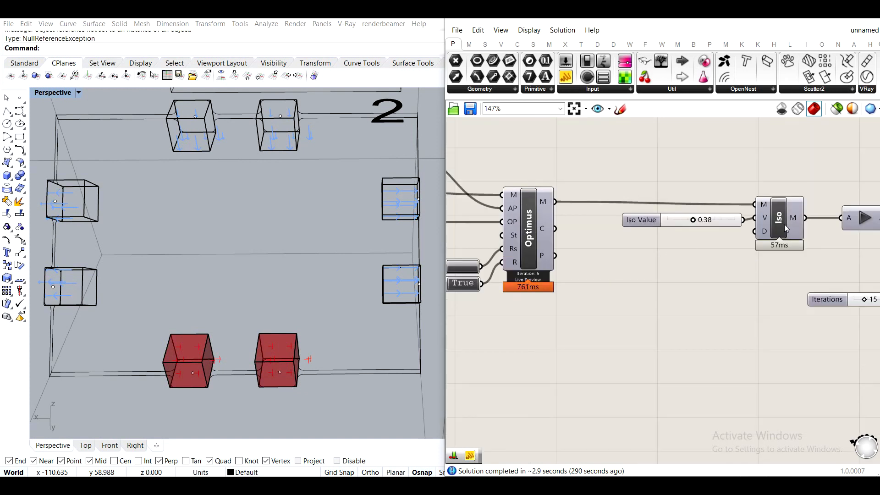
pyautogui.click(780, 225)
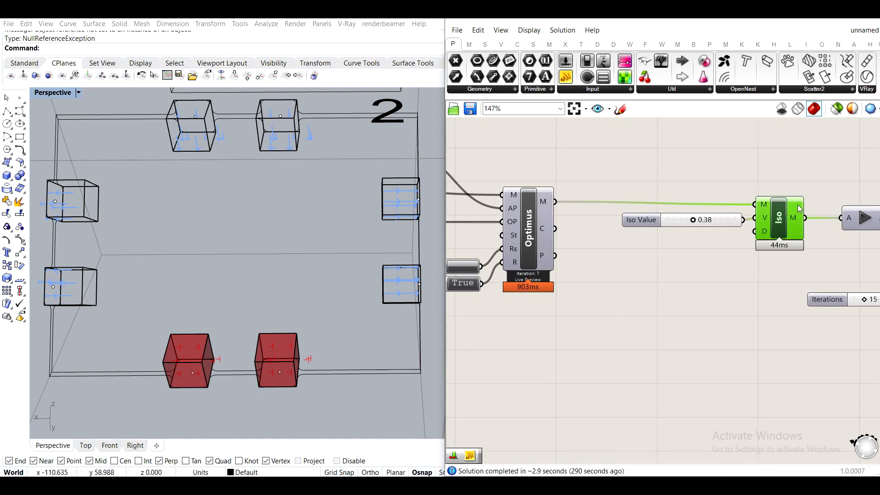
pyautogui.press('space')
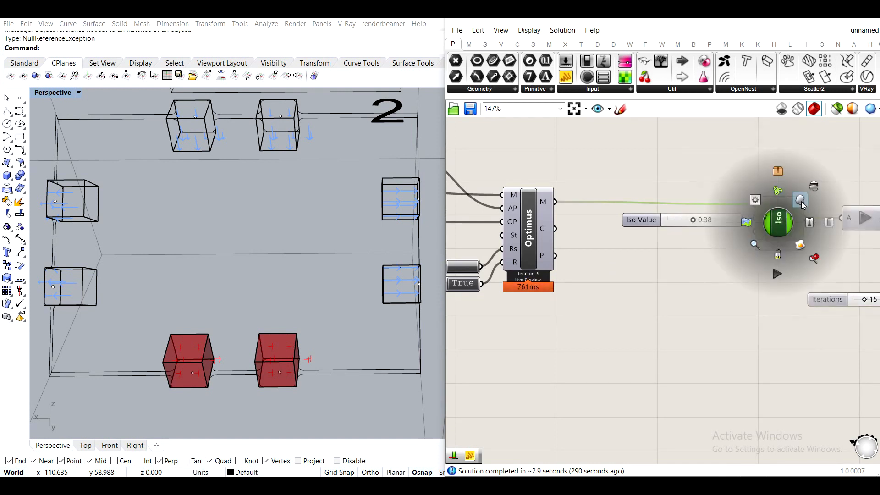
pyautogui.click(801, 202)
pyautogui.click(780, 158)
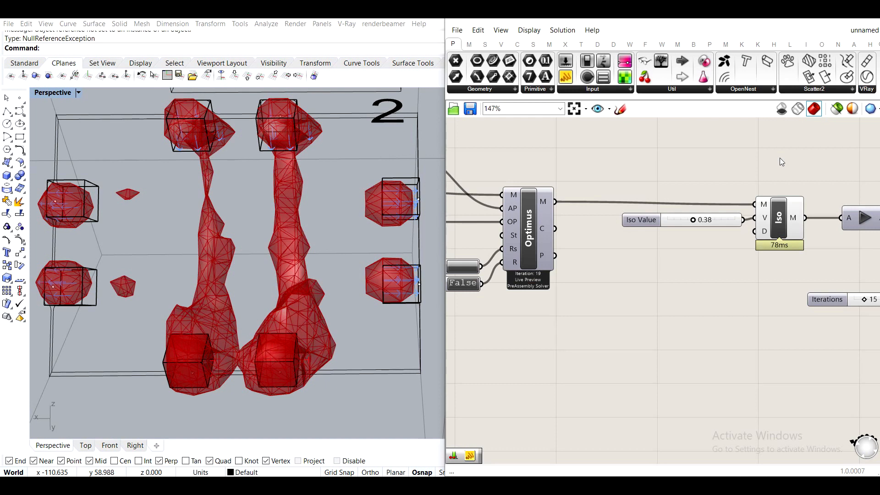
pyautogui.moveTo(634, 281); pyautogui.dragTo(822, 261, button='right')
pyautogui.moveTo(381, 264); pyautogui.dragTo(353, 233, button='right')
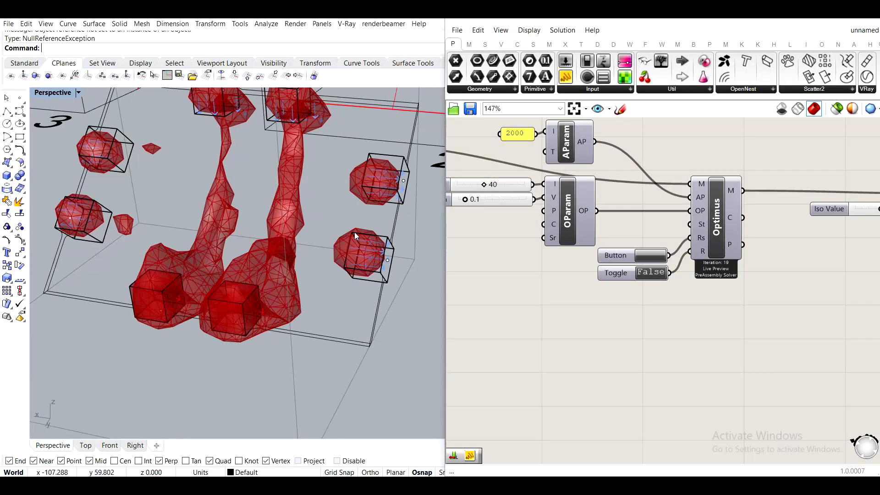
# Set the Iso Value feeding the Iso component to 0.25 and inspect the resulting mesh
pyautogui.scroll(-3, 694, 205)
pyautogui.moveTo(848, 205); pyautogui.dragTo(723, 206, button='right')
pyautogui.scroll(2, 723, 207)
pyautogui.scroll(3, 696, 216)
pyautogui.moveTo(599, 235); pyautogui.dragTo(575, 233)
pyautogui.moveTo(315, 245); pyautogui.dragTo(295, 259, button='right')
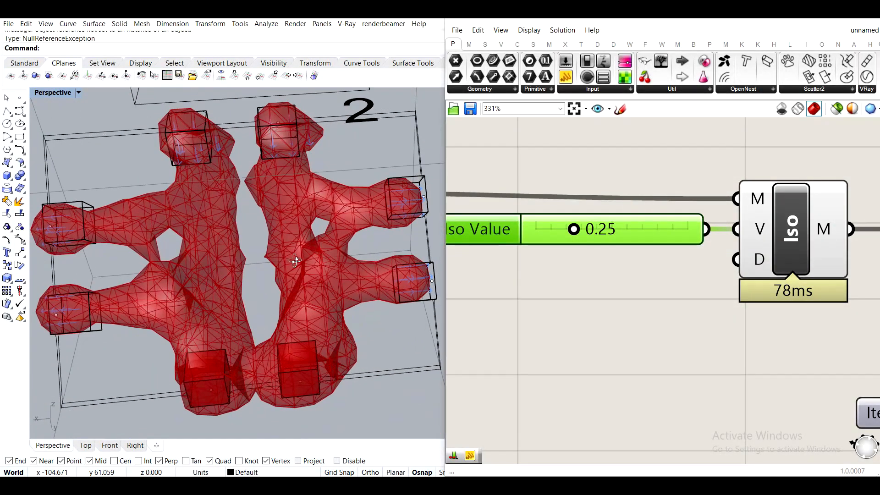
pyautogui.scroll(4, 236, 184)
pyautogui.scroll(-5, 257, 188)
pyautogui.moveTo(300, 222); pyautogui.dragTo(236, 226, button='right')
pyautogui.moveTo(544, 235); pyautogui.dragTo(601, 228, button='right')
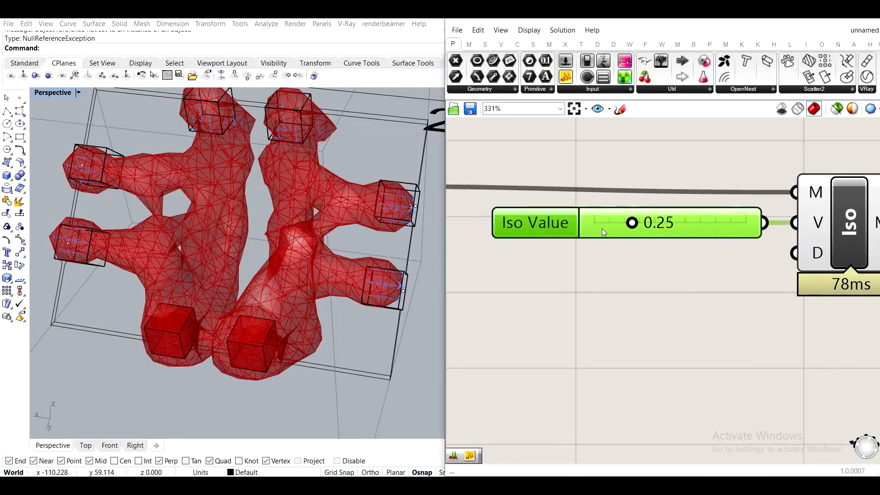
# Try an Iso Value of 0.34 for the mesh, and raise it to 0.50
pyautogui.moveTo(633, 226)
pyautogui.mouseDown()
pyautogui.moveTo(619, 226)
pyautogui.moveTo(646, 233)
pyautogui.mouseUp()
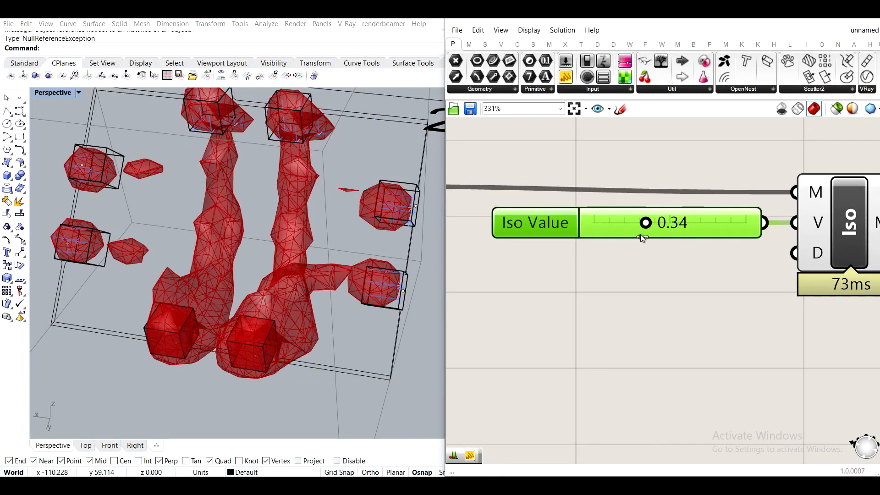
pyautogui.doubleClick(692, 223)
pyautogui.write('0.5')
pyautogui.press('Return')
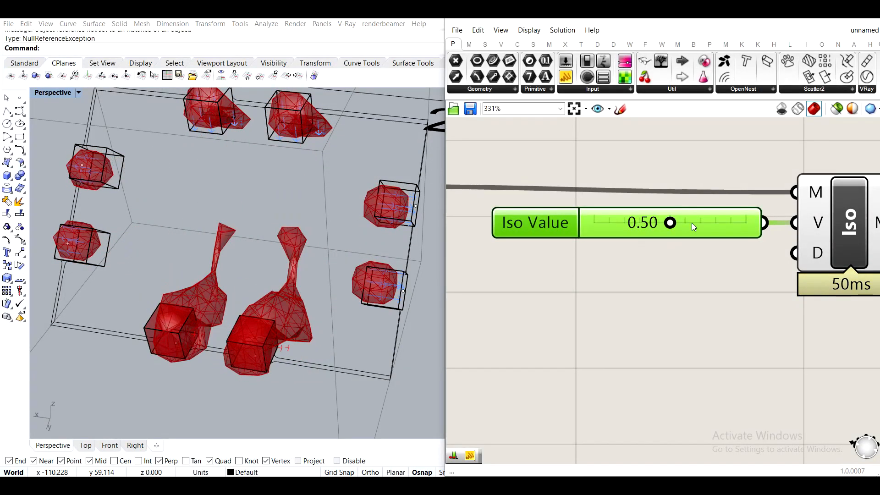
# Set the Volume Fraction input of the OParam component to 0.2
pyautogui.scroll(-4, 735, 233)
pyautogui.scroll(4, 555, 218)
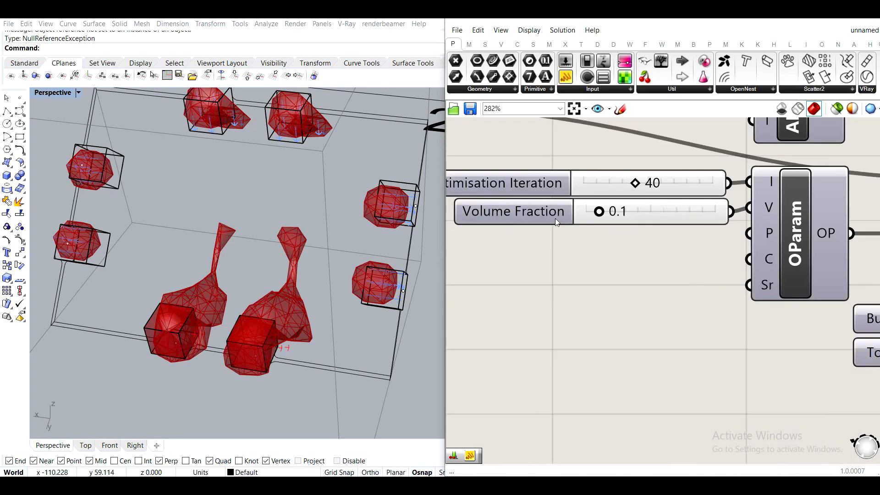
pyautogui.doubleClick(662, 249)
pyautogui.click(635, 289)
pyautogui.doubleClick(662, 253)
pyautogui.click(665, 253)
pyautogui.press('BackSpace')
pyautogui.write('2')
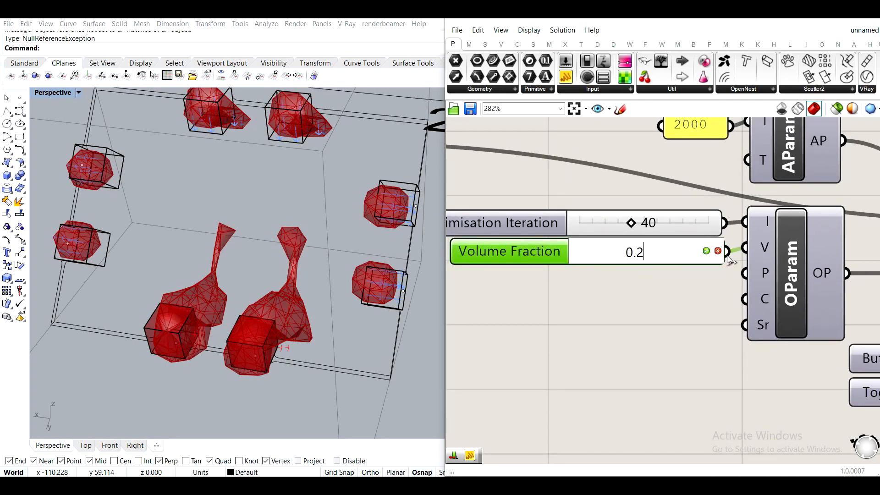
pyautogui.press('Return')
# Reset the Optimus solver, run the optimisation by switching its run toggle to True, and stop it by returning the toggle to False
pyautogui.scroll(-3, 620, 321)
pyautogui.moveTo(620, 321); pyautogui.dragTo(509, 261, button='right')
pyautogui.scroll(3, 636, 265)
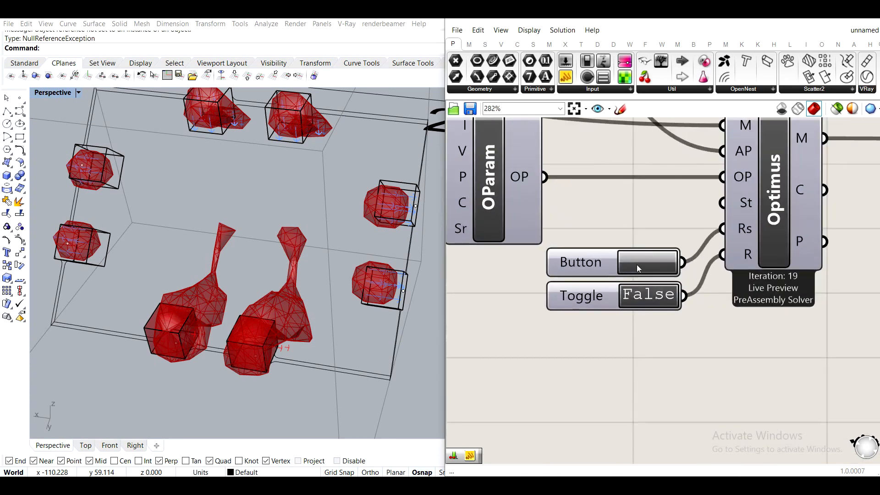
pyautogui.click(637, 265)
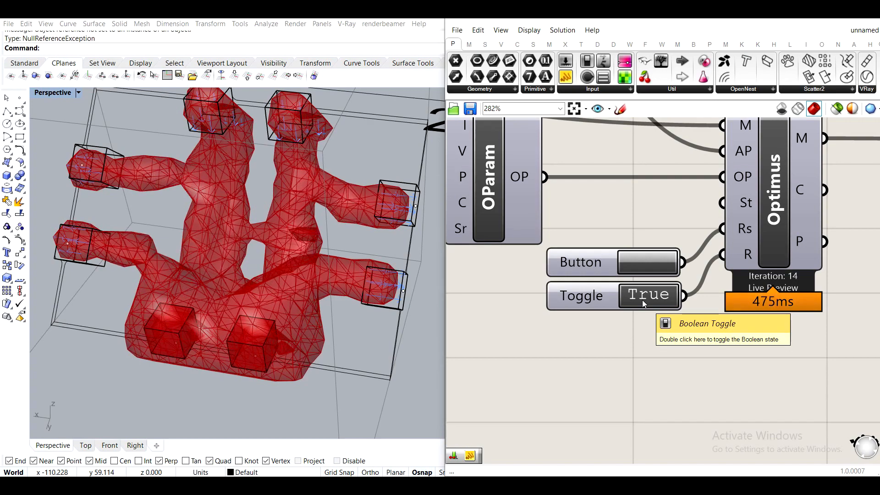
pyautogui.doubleClick(643, 299)
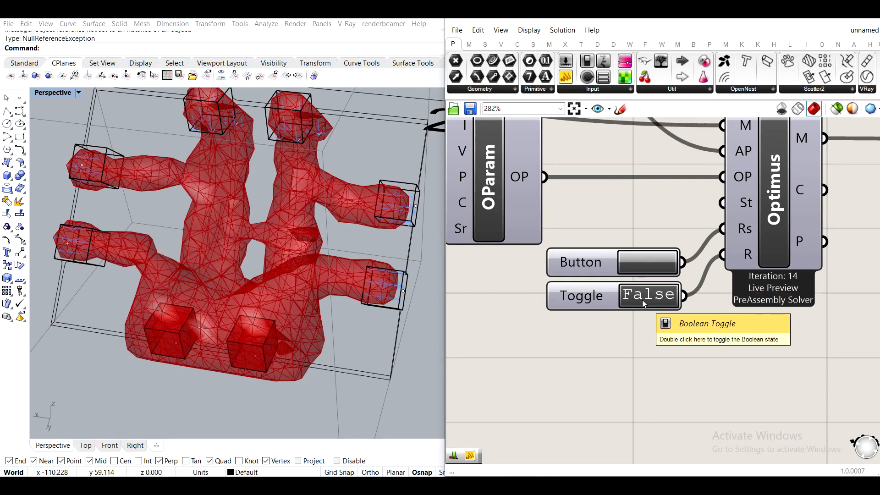
# Examine the optimised mesh from several angles, checking the branches between the load boxes and the two support boxes
pyautogui.moveTo(430, 303); pyautogui.dragTo(370, 223, button='right')
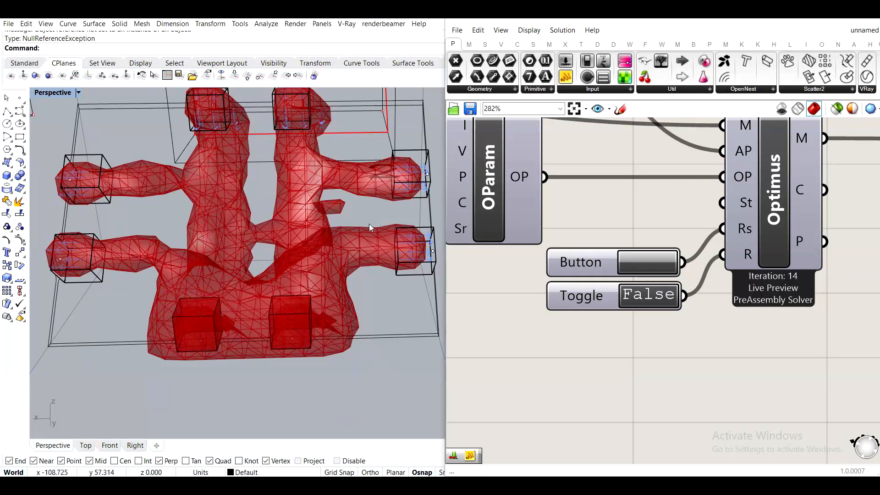
pyautogui.moveTo(282, 267); pyautogui.dragTo(321, 263, button='right')
pyautogui.scroll(-5, 640, 272)
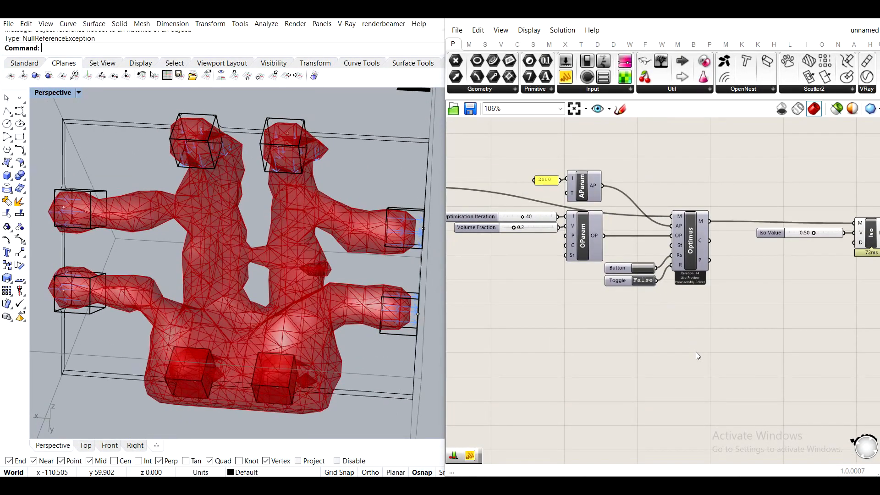
pyautogui.moveTo(314, 301); pyautogui.dragTo(324, 288, button='right')
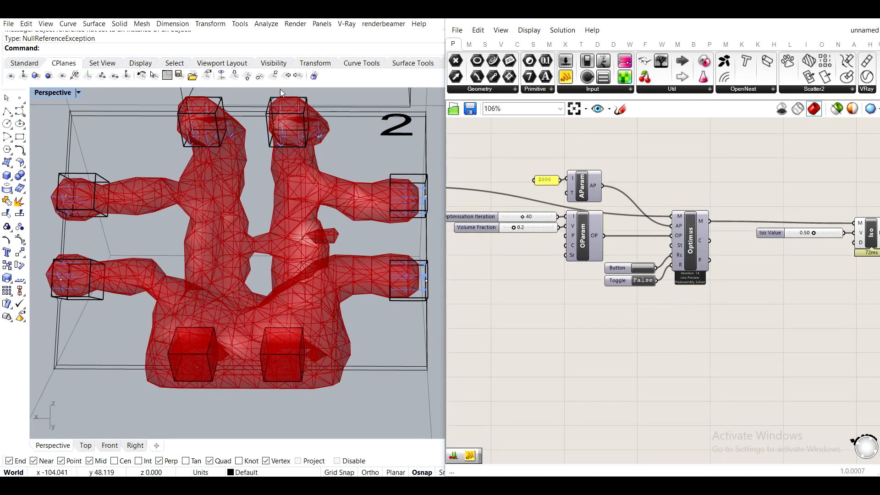
pyautogui.moveTo(250, 196); pyautogui.dragTo(278, 189, button='right')
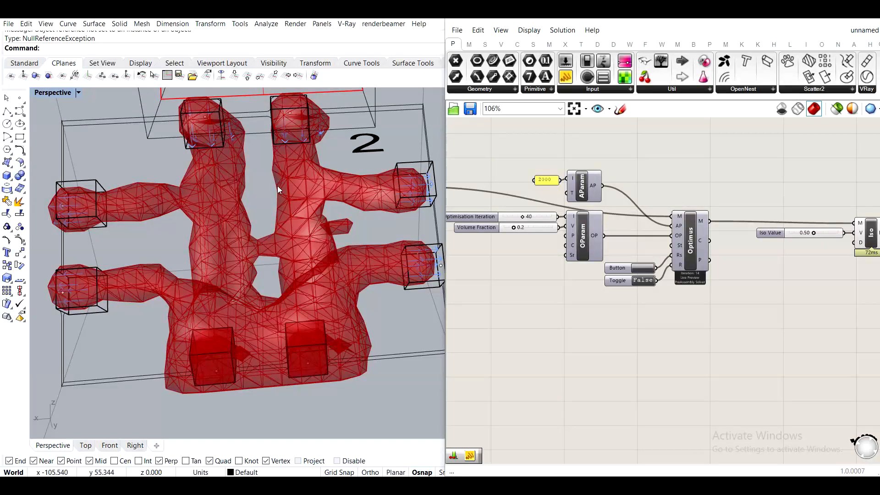
pyautogui.moveTo(403, 217); pyautogui.dragTo(352, 194, button='right')
pyautogui.scroll(8, 274, 162)
pyautogui.scroll(-5, 321, 170)
# Lower the Iso Value to 0.46 and inspect how the mesh fills between its branches
pyautogui.moveTo(772, 277); pyautogui.dragTo(558, 240, button='right')
pyautogui.scroll(4, 613, 189)
pyautogui.scroll(3, 593, 192)
pyautogui.moveTo(584, 213)
pyautogui.mouseDown()
pyautogui.moveTo(684, 229)
pyautogui.moveTo(578, 225)
pyautogui.mouseUp()
pyautogui.scroll(3, 236, 250)
pyautogui.moveTo(236, 250); pyautogui.dragTo(247, 287, button='right')
pyautogui.scroll(-6, 267, 230)
pyautogui.scroll(6, 258, 269)
pyautogui.scroll(-4, 304, 189)
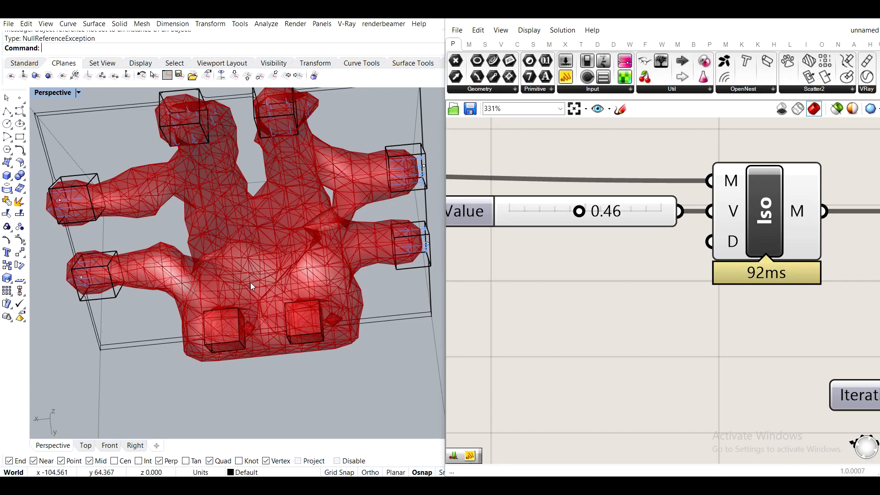
pyautogui.moveTo(252, 283); pyautogui.dragTo(285, 254, button='right')
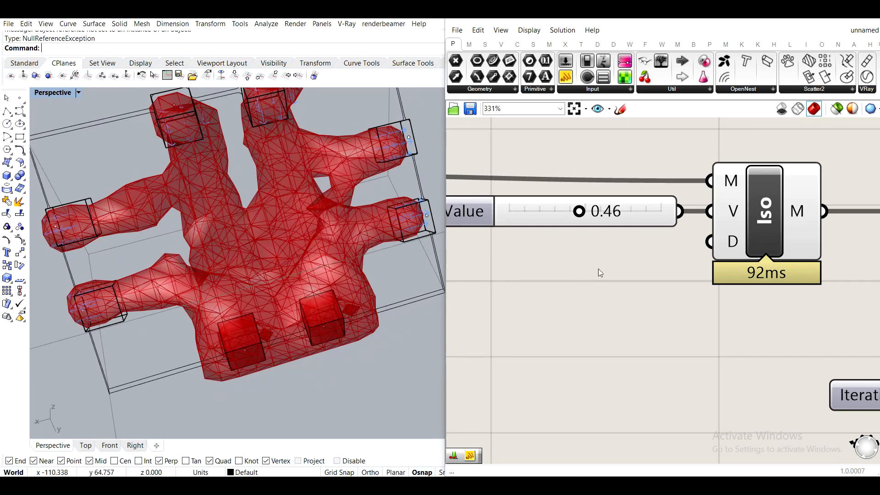
# Return the Iso Value to 0.50 and inspect the opening between the central branches
pyautogui.moveTo(578, 211)
pyautogui.mouseDown()
pyautogui.moveTo(564, 213)
pyautogui.moveTo(584, 217)
pyautogui.mouseUp()
pyautogui.scroll(-2, 584, 287)
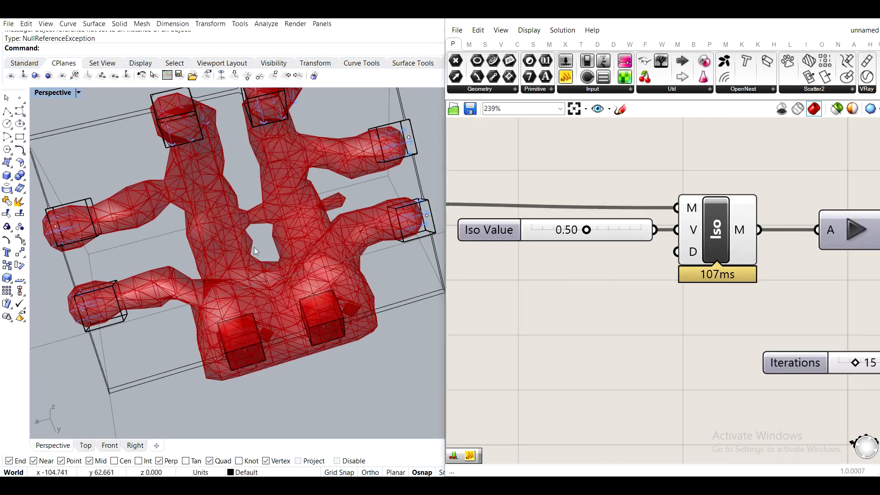
pyautogui.scroll(4, 263, 177)
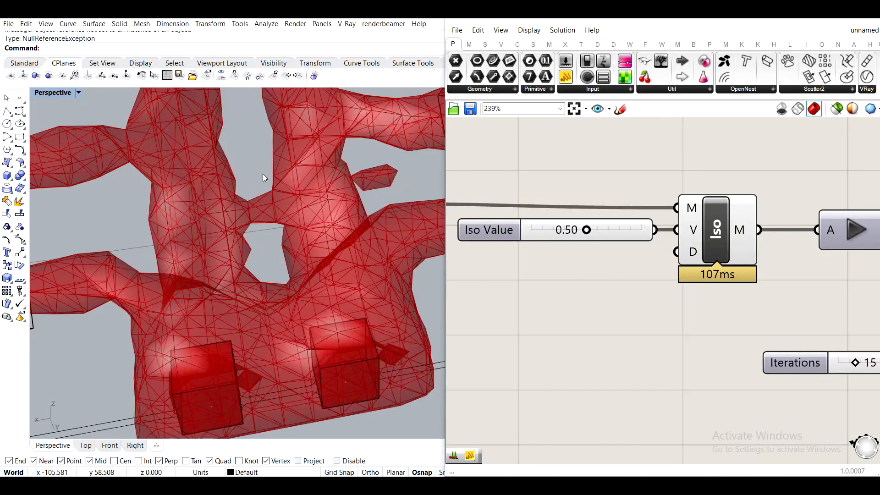
pyautogui.scroll(-6, 252, 237)
pyautogui.scroll(2, 317, 191)
pyautogui.keyDown('shift'); pyautogui.moveTo(318, 191); pyautogui.dragTo(308, 270, button='right'); pyautogui.keyUp('shift')
pyautogui.scroll(3, 331, 258)
pyautogui.scroll(-3, 290, 257)
pyautogui.scroll(2, 114, 219)
pyautogui.moveTo(160, 207); pyautogui.dragTo(160, 240, button='right')
pyautogui.moveTo(116, 214); pyautogui.dragTo(237, 228, button='right')
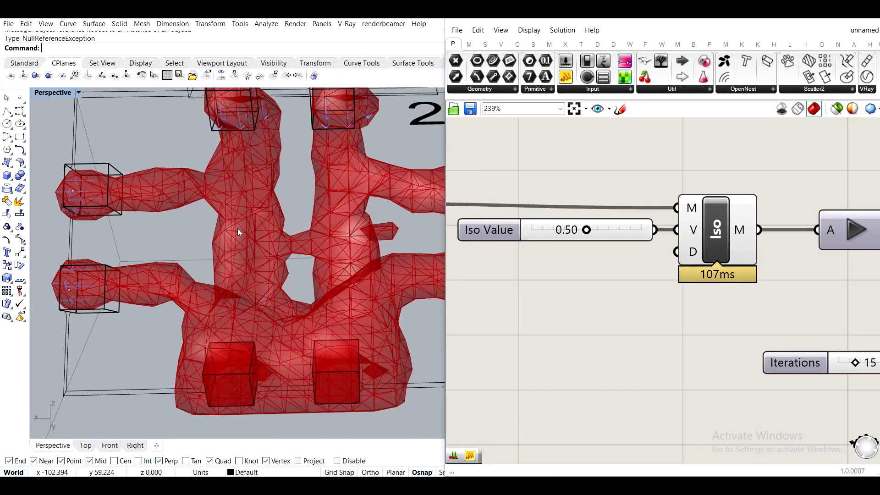
# Set the Iso Value to 0.42 and inspect the thicker mesh all around
pyautogui.moveTo(586, 229); pyautogui.dragTo(578, 233)
pyautogui.moveTo(257, 225); pyautogui.dragTo(219, 259, button='right')
pyautogui.scroll(-5, 200, 251)
pyautogui.scroll(5, 238, 262)
pyautogui.scroll(-4, 262, 290)
pyautogui.scroll(-2, 278, 283)
pyautogui.scroll(4, 277, 283)
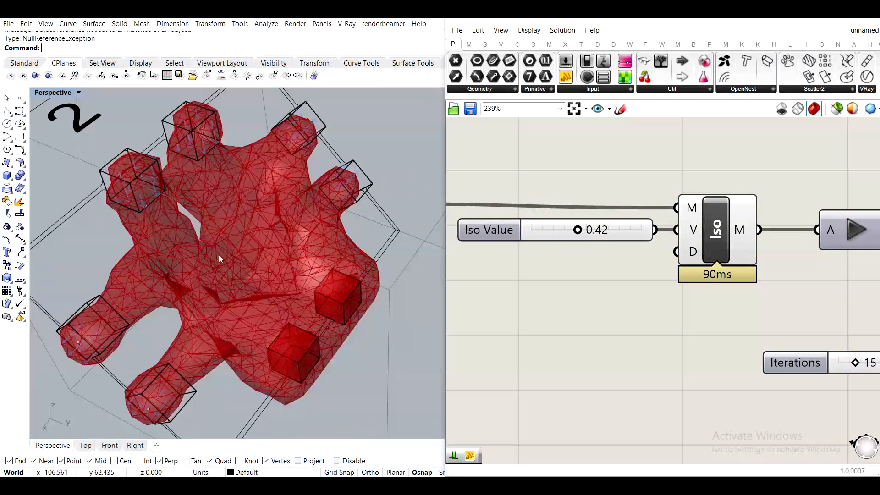
pyautogui.scroll(-5, 255, 224)
pyautogui.moveTo(276, 234); pyautogui.dragTo(236, 310, button='right')
pyautogui.scroll(4, 286, 271)
# Draw a rectangular box over the middle of the mesh body in the Top view
pyautogui.click(7, 178)
pyautogui.scroll(5, 236, 310)
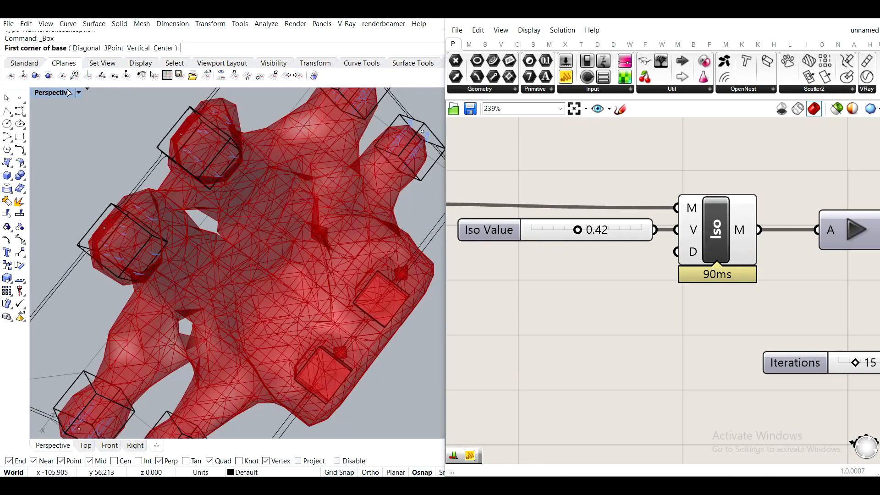
pyautogui.doubleClick(52, 95)
pyautogui.doubleClick(41, 94)
pyautogui.scroll(-15, 220, 209)
pyautogui.moveTo(147, 169); pyautogui.dragTo(198, 237, button='right')
pyautogui.scroll(10, 217, 253)
pyautogui.click(171, 214)
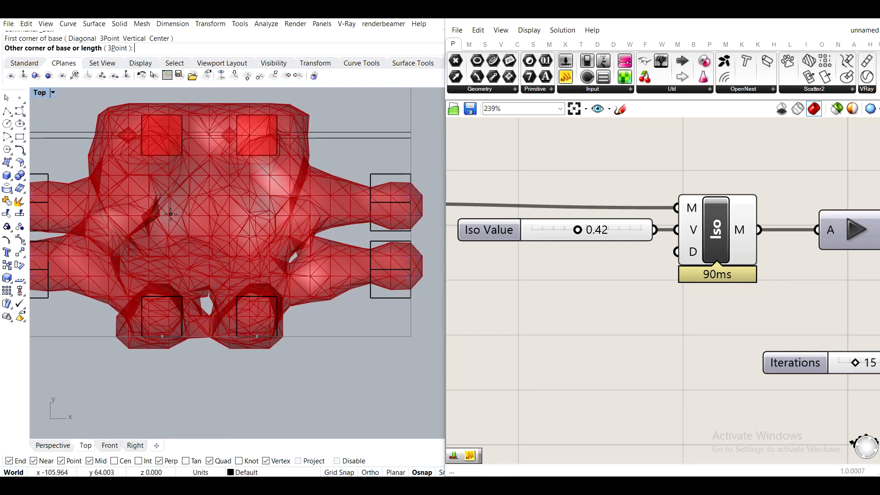
pyautogui.click(257, 250)
pyautogui.click(267, 214)
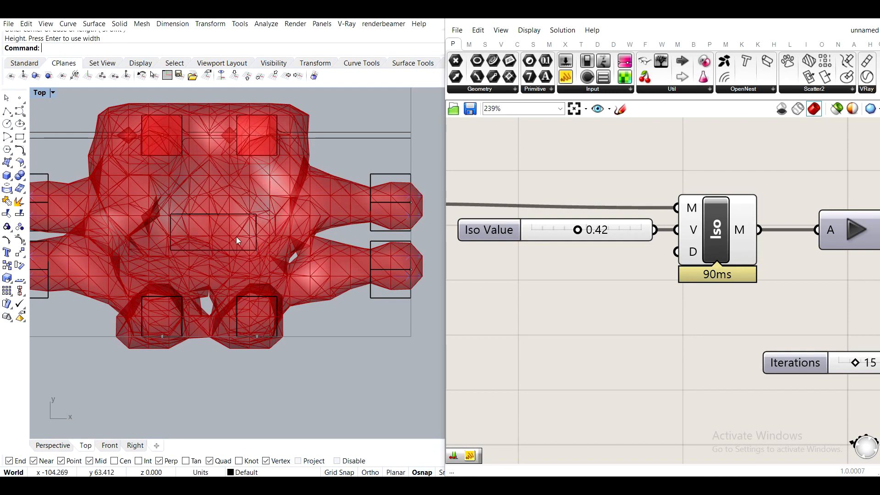
# Select the new box in the Perspective view and reposition it vertically and sideways relative to the mesh
pyautogui.doubleClick(46, 93)
pyautogui.doubleClick(402, 93)
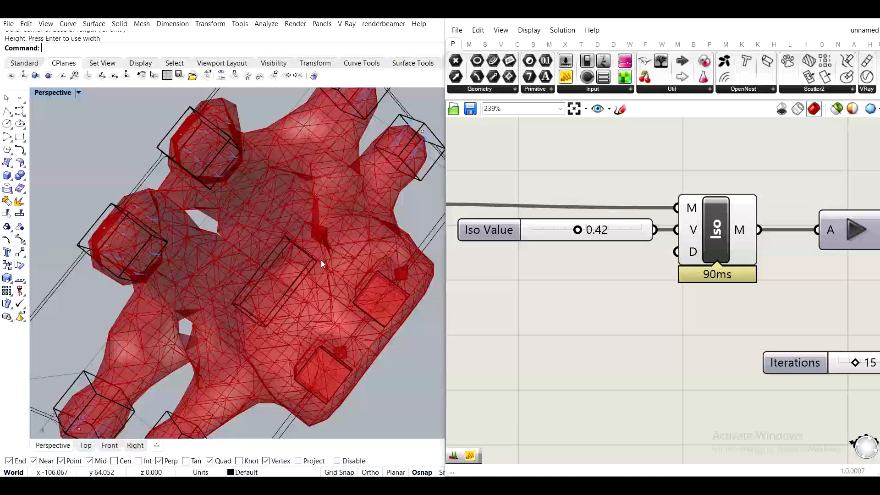
pyautogui.moveTo(321, 259); pyautogui.dragTo(301, 189, button='right')
pyautogui.click(268, 249)
pyautogui.moveTo(271, 220); pyautogui.dragTo(261, 114)
pyautogui.moveTo(265, 170); pyautogui.dragTo(284, 123, button='right')
pyautogui.moveTo(270, 158); pyautogui.dragTo(258, 222, button='right')
pyautogui.moveTo(287, 184); pyautogui.dragTo(233, 239)
pyautogui.moveTo(234, 243); pyautogui.dragTo(209, 216, button='right')
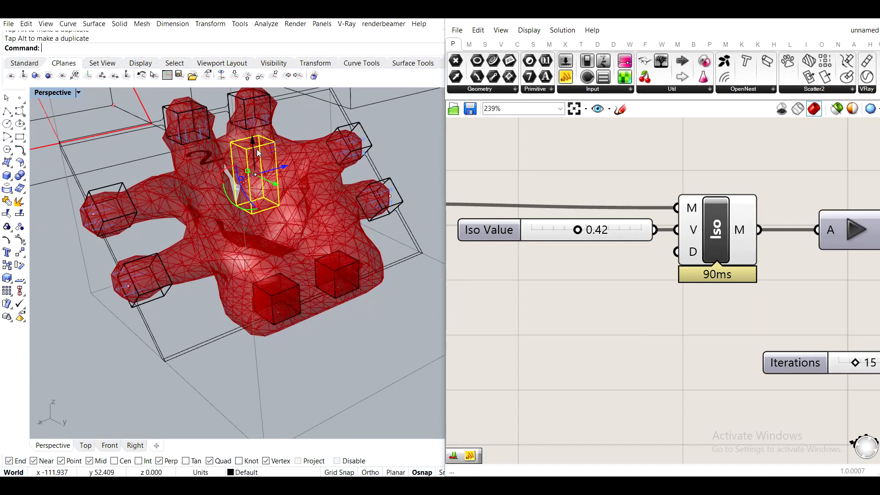
# Adjust the box's height position and move it about 1.9 units in the y direction, towards the support boxes
pyautogui.moveTo(295, 178); pyautogui.dragTo(255, 180, button='right')
pyautogui.moveTo(255, 174); pyautogui.dragTo(260, 141)
pyautogui.moveTo(284, 168); pyautogui.dragTo(354, 174)
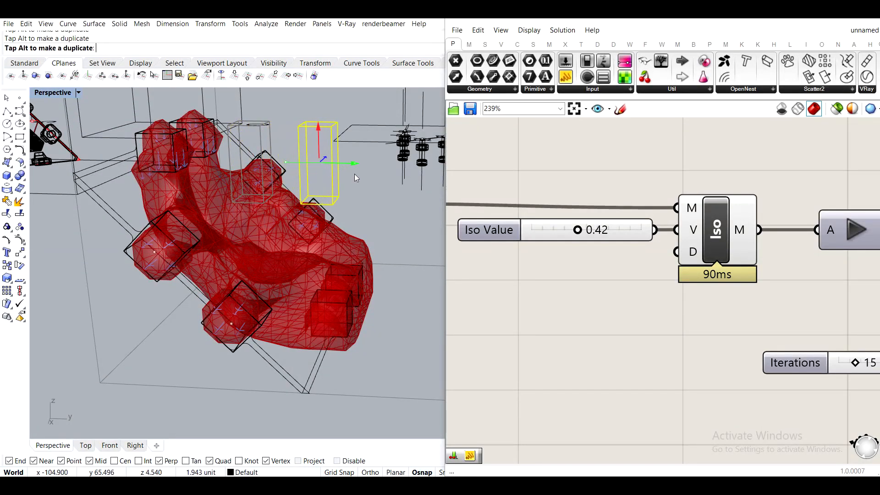
pyautogui.click(409, 219)
pyautogui.moveTo(409, 219); pyautogui.dragTo(264, 237, button='right')
pyautogui.scroll(3, 265, 238)
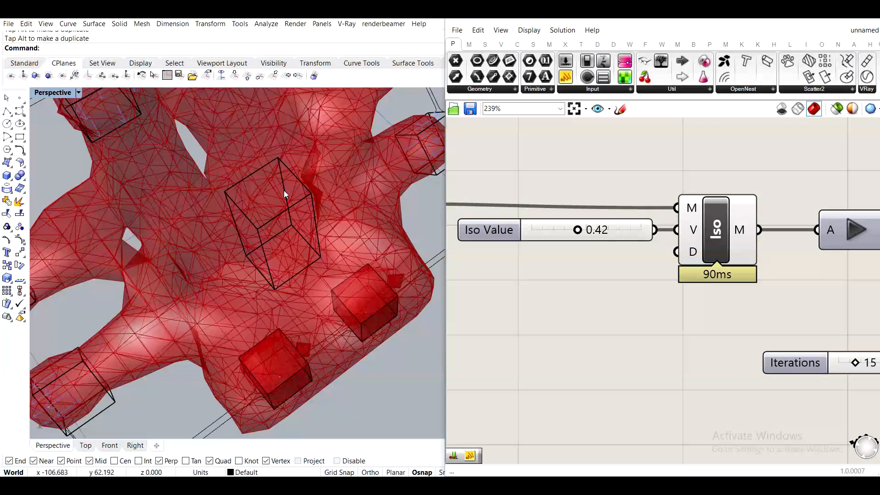
# Shift the box about 0.2 units along the x direction and deselect it
pyautogui.click(301, 209)
pyautogui.moveTo(254, 245); pyautogui.dragTo(267, 241)
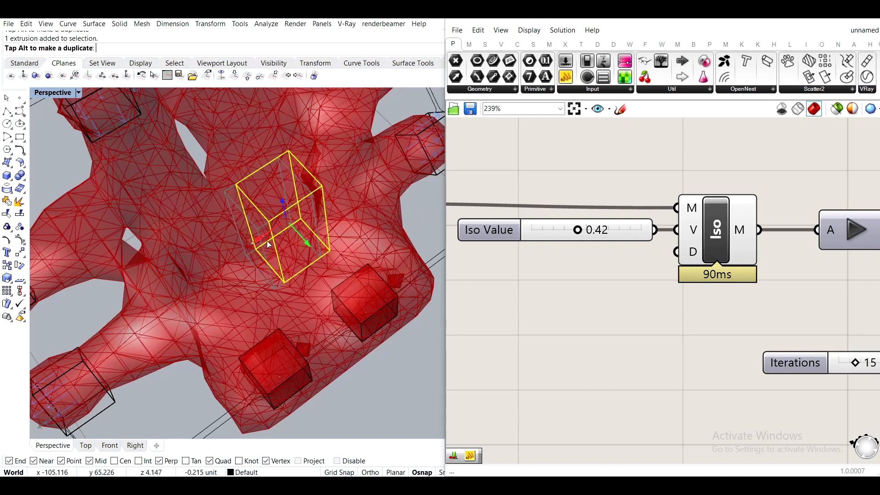
pyautogui.scroll(-5, 327, 299)
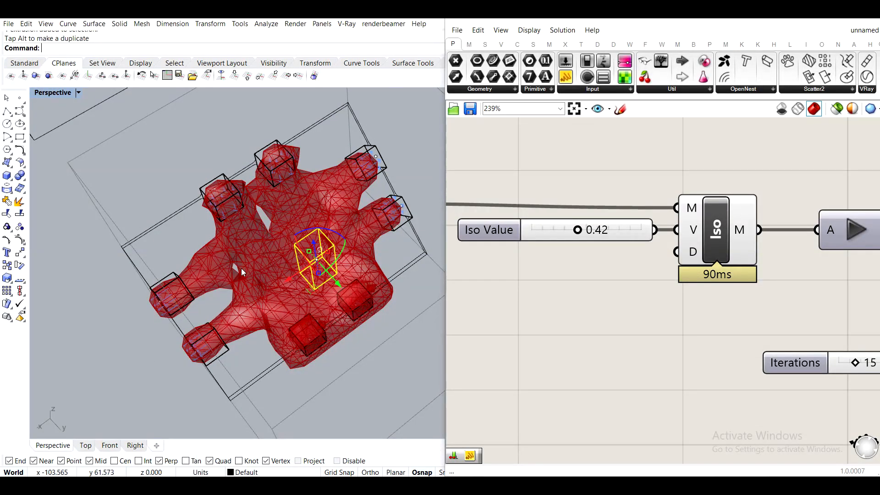
pyautogui.moveTo(241, 269); pyautogui.dragTo(302, 259, button='right')
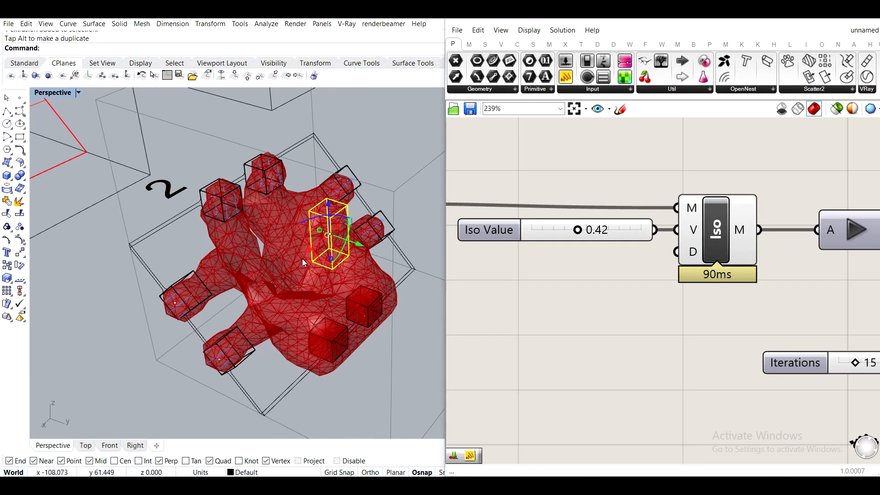
pyautogui.click(413, 334)
# Disconnect the support Brep parameter from the BProp MF input and place it beside the BCond S input
pyautogui.scroll(-6, 653, 270)
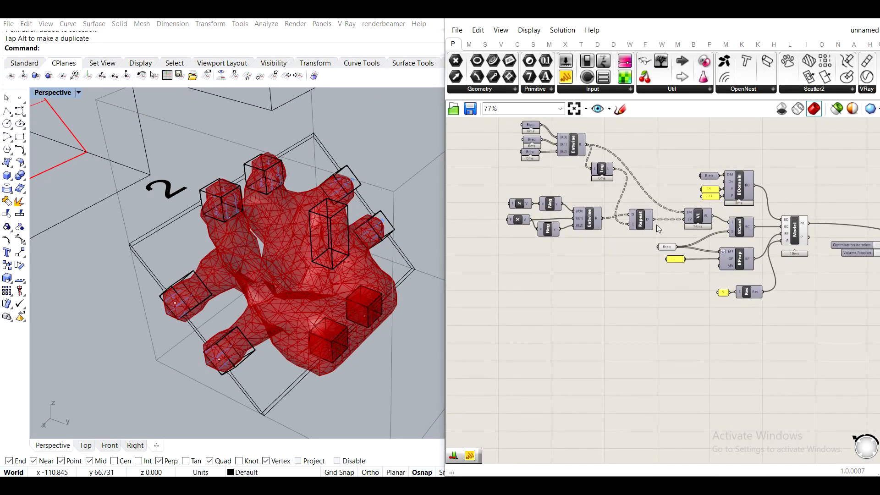
pyautogui.scroll(5, 656, 225)
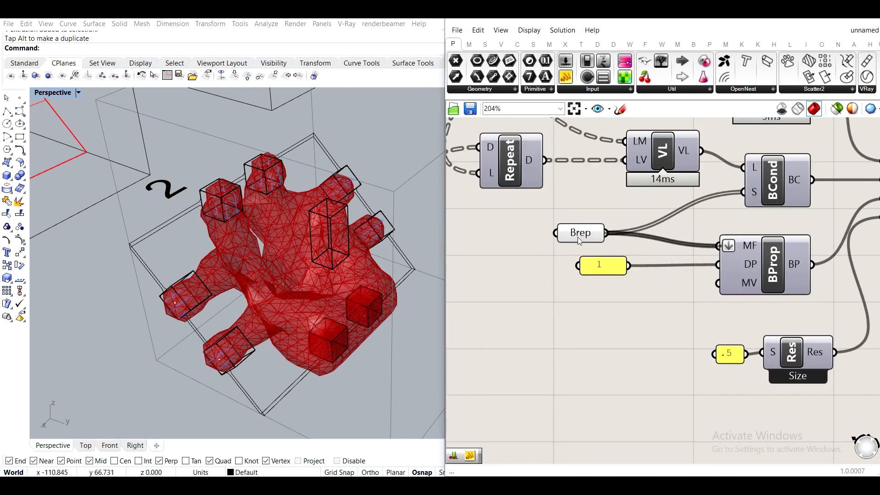
pyautogui.moveTo(578, 238); pyautogui.dragTo(650, 205)
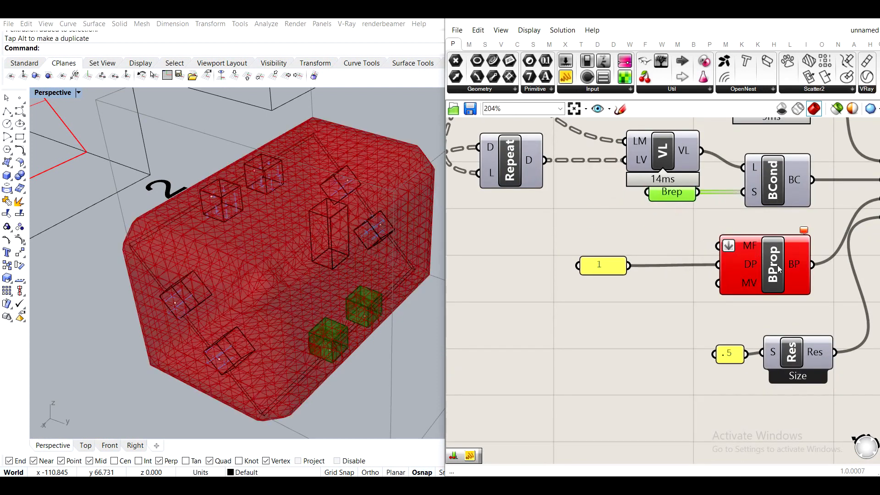
# Add a new Brep parameter, assign the newly drawn box to it, and connect it to the BProp MF input
pyautogui.click(332, 224)
pyautogui.doubleClick(583, 220)
pyautogui.write('brep')
pyautogui.click(548, 206)
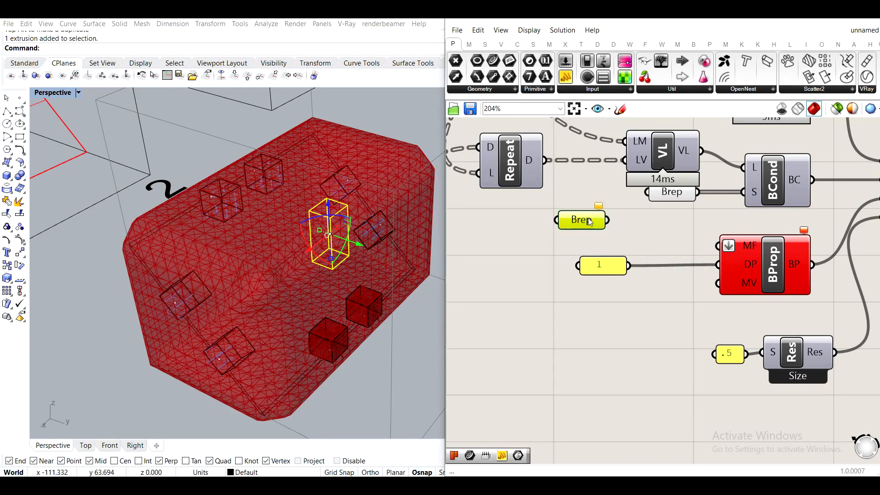
pyautogui.rightClick(587, 219)
pyautogui.click(656, 357)
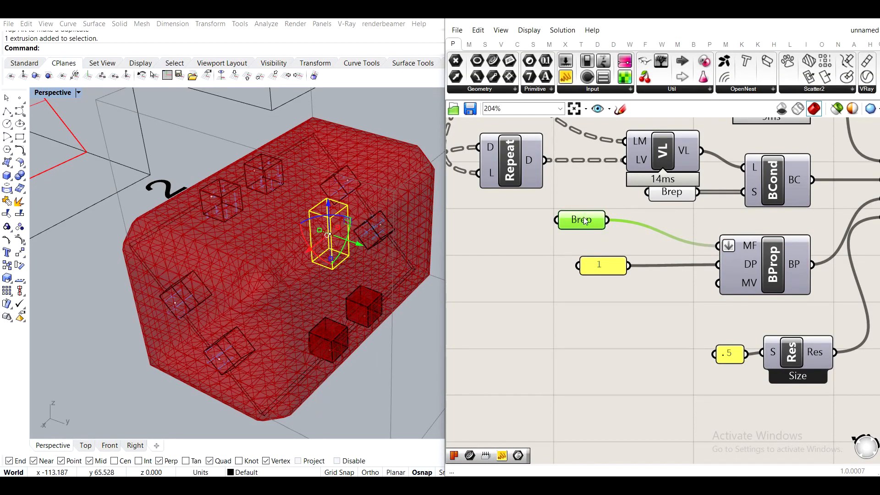
pyautogui.moveTo(581, 220); pyautogui.dragTo(626, 240)
pyautogui.click(603, 224)
# Set the Optimus run toggle to True, deselect the box, and inspect the generated form around it
pyautogui.scroll(-4, 660, 230)
pyautogui.moveTo(798, 249); pyautogui.dragTo(603, 223, button='right')
pyautogui.scroll(3, 676, 264)
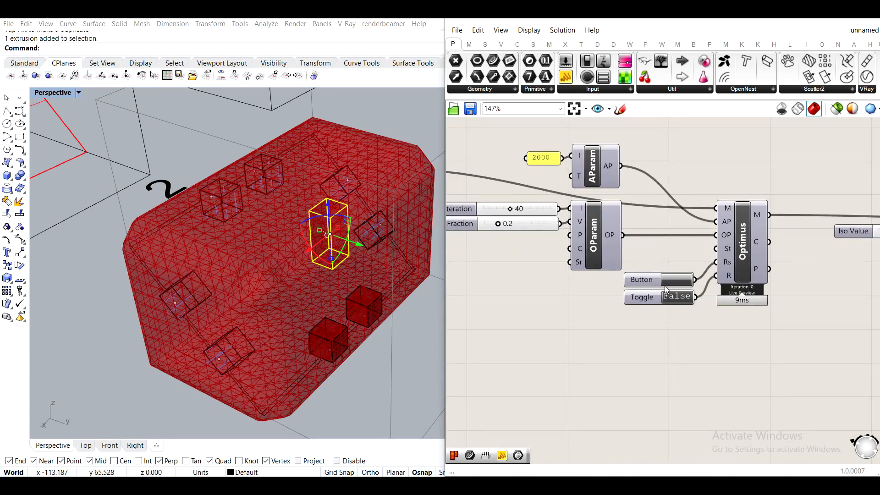
pyautogui.doubleClick(682, 297)
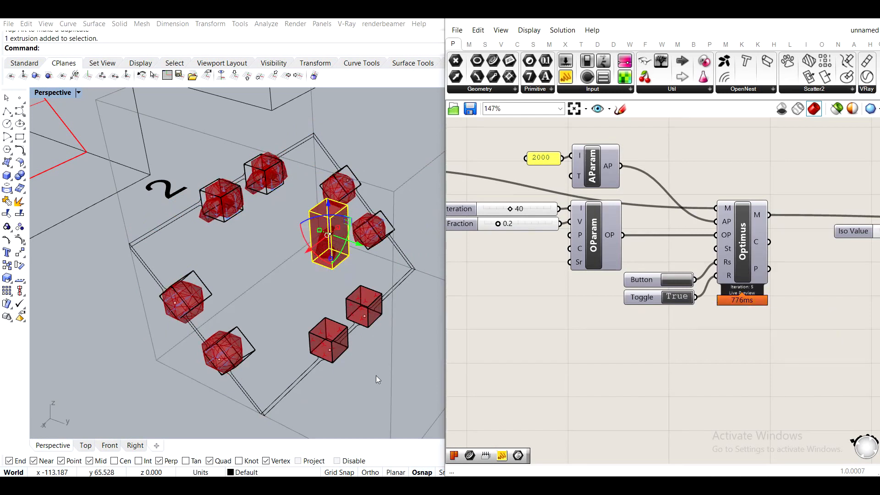
pyautogui.click(374, 385)
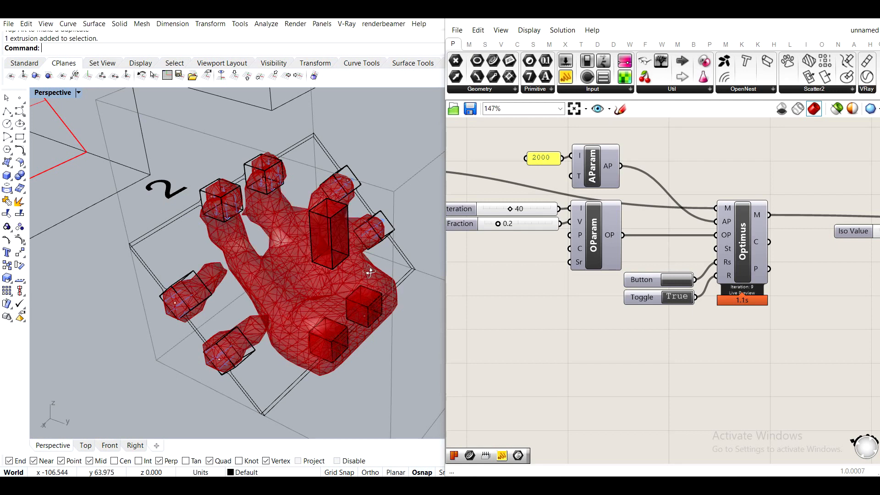
pyautogui.moveTo(369, 272); pyautogui.dragTo(374, 270, button='right')
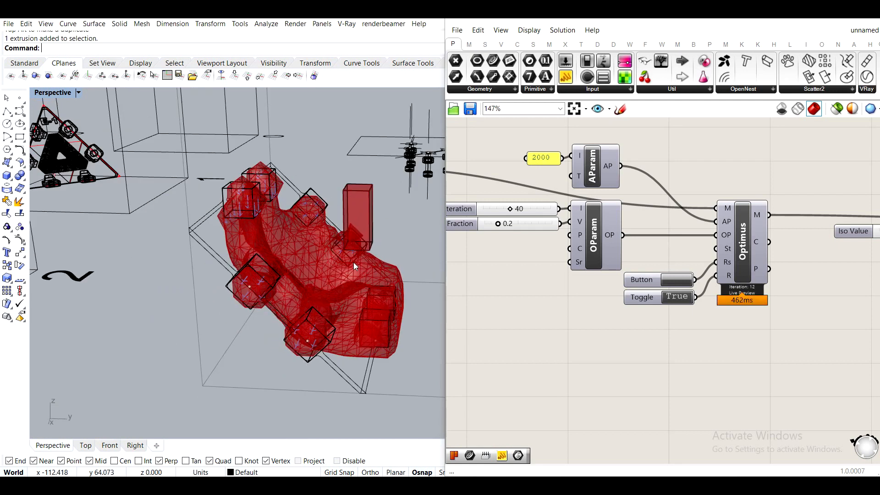
pyautogui.scroll(5, 354, 263)
pyautogui.moveTo(362, 256); pyautogui.dragTo(389, 246, button='right')
pyautogui.scroll(-5, 358, 261)
pyautogui.scroll(-5, 642, 279)
# Disconnect the BProp component from the Model and delete it together with its value panel of 1
pyautogui.moveTo(482, 301); pyautogui.dragTo(702, 290, button='right')
pyautogui.scroll(2, 555, 252)
pyautogui.moveTo(562, 248); pyautogui.dragTo(609, 282, button='right')
pyautogui.scroll(2, 657, 241)
pyautogui.scroll(1, 696, 245)
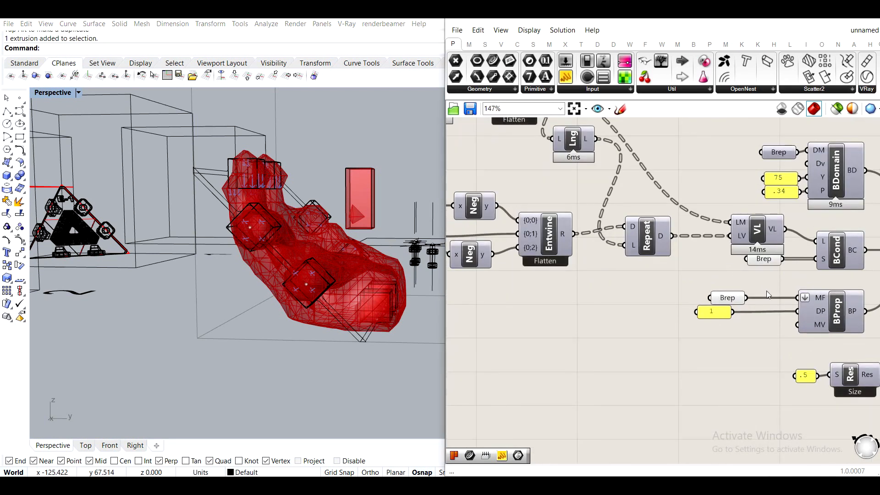
pyautogui.moveTo(868, 322); pyautogui.dragTo(721, 312, button='right')
pyautogui.keyDown('ctrl'); pyautogui.moveTo(713, 301); pyautogui.dragTo(712, 302); pyautogui.keyUp('ctrl')
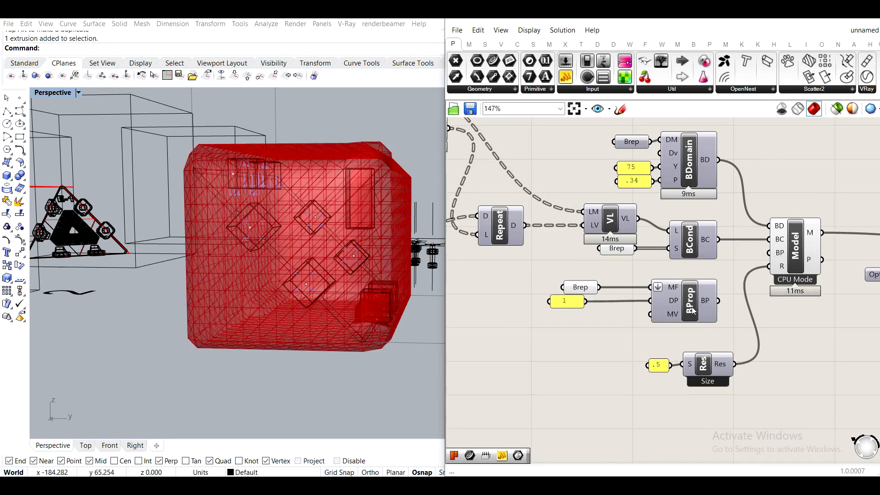
pyautogui.click(699, 302)
pyautogui.press('Delete')
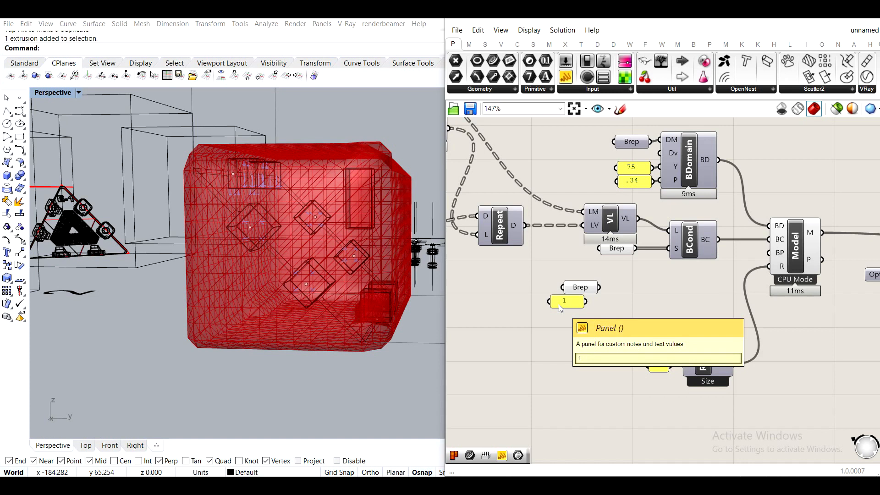
pyautogui.moveTo(576, 302); pyautogui.dragTo(721, 350, button='right')
pyautogui.click(601, 358)
pyautogui.press('Delete')
# Place the box's Brep parameter below the load Breps, connect it to a new {0;3} input on their Entwine, and hide its preview
pyautogui.scroll(-3, 722, 349)
pyautogui.moveTo(720, 358); pyautogui.dragTo(701, 368)
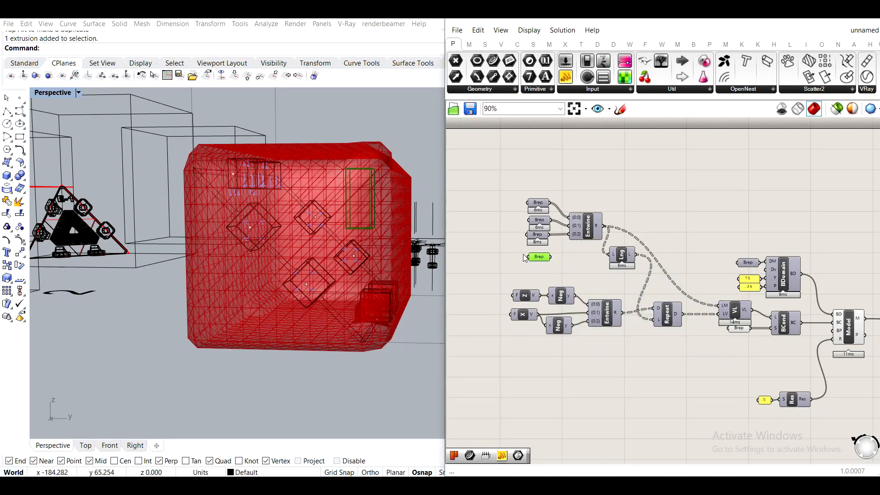
pyautogui.moveTo(402, 196); pyautogui.dragTo(432, 222, button='right')
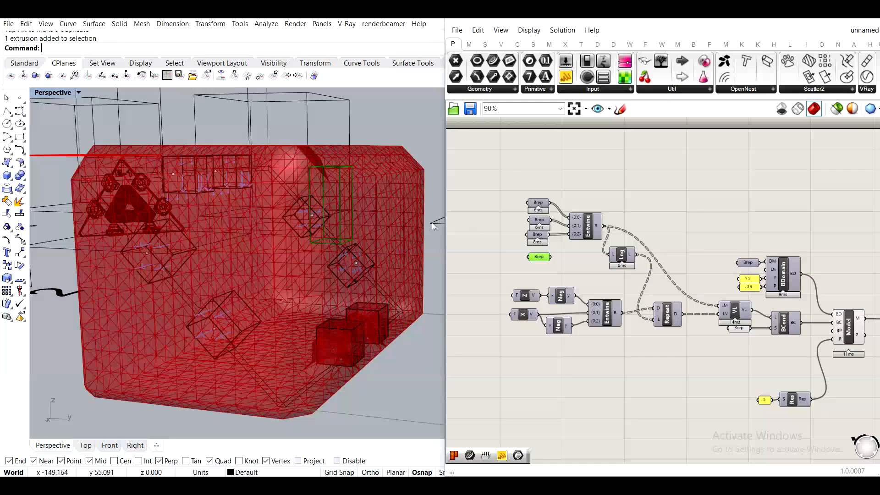
pyautogui.scroll(2, 543, 252)
pyautogui.scroll(5, 584, 222)
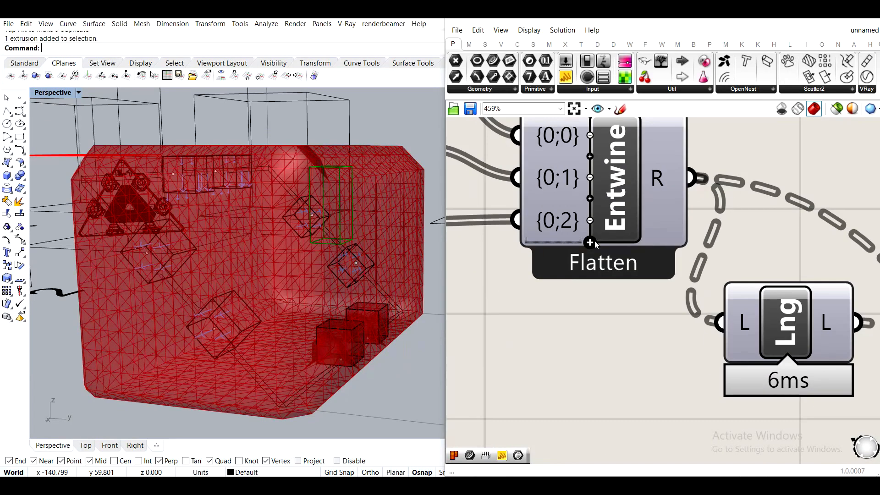
pyautogui.click(585, 222)
pyautogui.scroll(-4, 559, 263)
pyautogui.moveTo(553, 272); pyautogui.dragTo(589, 233)
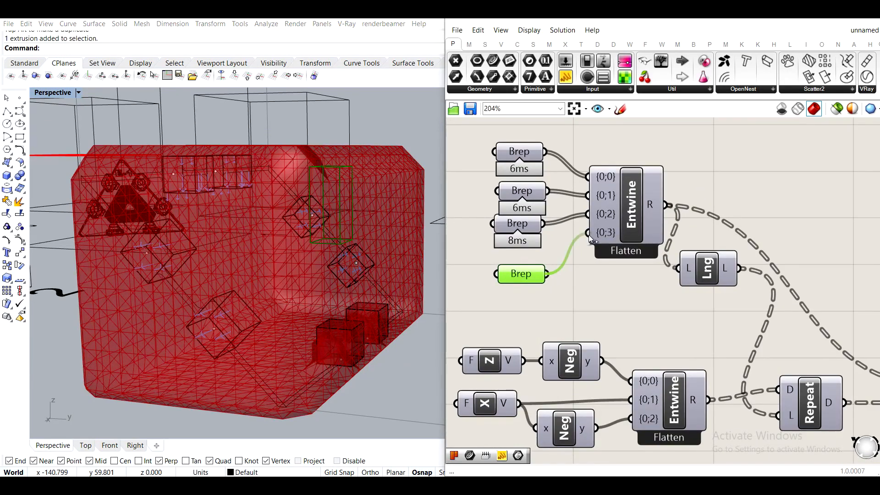
pyautogui.middleClick(514, 268)
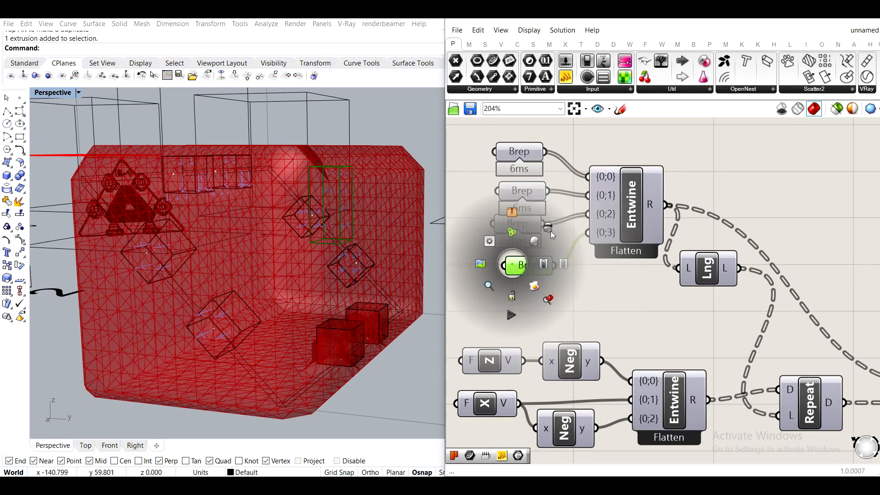
# Add a {0;3} input to the vector Entwine and nudge the X vector's Negative component slightly upward
pyautogui.moveTo(594, 303); pyautogui.dragTo(637, 241, button='right')
pyautogui.scroll(5, 693, 322)
pyautogui.click(694, 319)
pyautogui.scroll(-5, 693, 322)
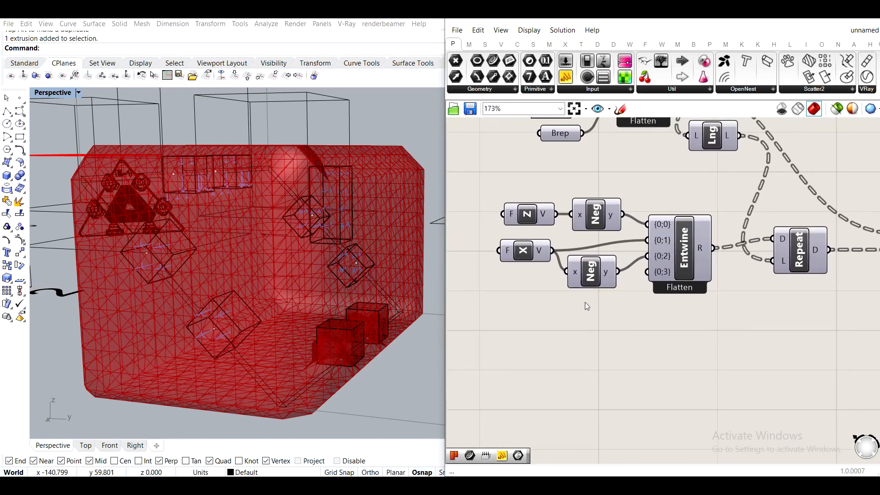
pyautogui.moveTo(662, 256); pyautogui.dragTo(662, 278, button='right')
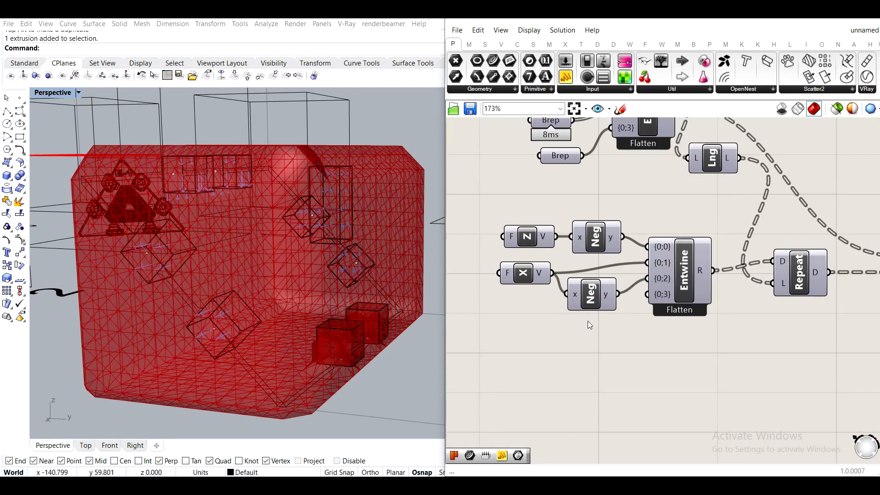
pyautogui.moveTo(590, 306); pyautogui.dragTo(594, 298)
pyautogui.moveTo(321, 215); pyautogui.dragTo(349, 220, button='right')
pyautogui.scroll(3, 359, 218)
pyautogui.scroll(-1, 630, 267)
pyautogui.moveTo(566, 237); pyautogui.dragTo(544, 213, button='right')
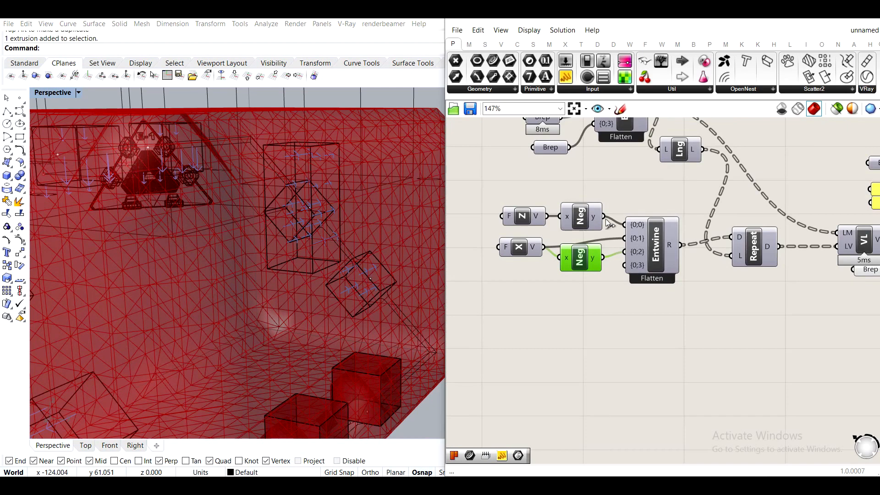
# Move the Z vector and its Negative component away from the Entwine, and also connect that Negative output to the {0;3} input
pyautogui.click(529, 316)
pyautogui.doubleClick(530, 316)
pyautogui.click(511, 213)
pyautogui.keyDown('shift'); pyautogui.click(573, 225); pyautogui.keyUp('shift')
pyautogui.moveTo(572, 225); pyautogui.dragTo(537, 218)
pyautogui.moveTo(444, 193); pyautogui.dragTo(449, 192)
pyautogui.click(509, 188)
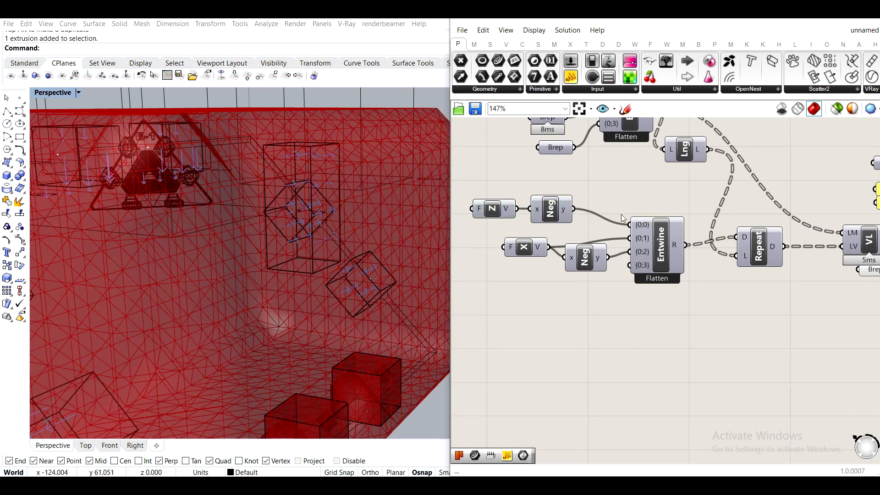
pyautogui.keyDown('shift'); pyautogui.moveTo(573, 211); pyautogui.dragTo(629, 266); pyautogui.keyUp('shift')
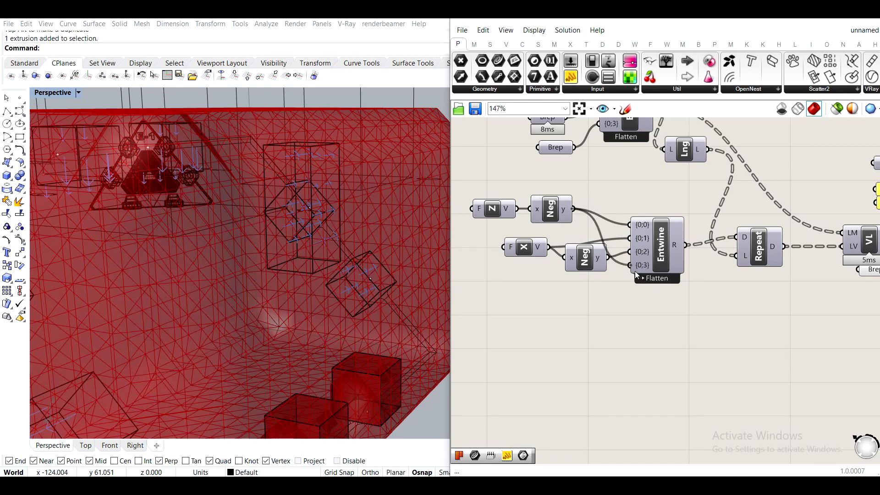
pyautogui.moveTo(342, 197); pyautogui.dragTo(337, 234, button='right')
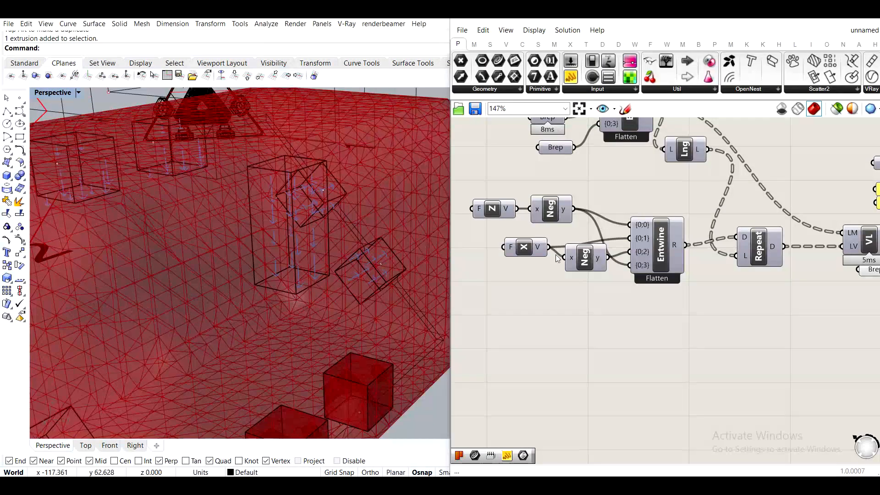
# Run the Optimus solver with the box included as a downward load region
pyautogui.scroll(-7, 658, 278)
pyautogui.moveTo(764, 295); pyautogui.dragTo(643, 287, button='right')
pyautogui.scroll(4, 643, 287)
pyautogui.moveTo(745, 308); pyautogui.dragTo(626, 283, button='right')
pyautogui.scroll(4, 682, 283)
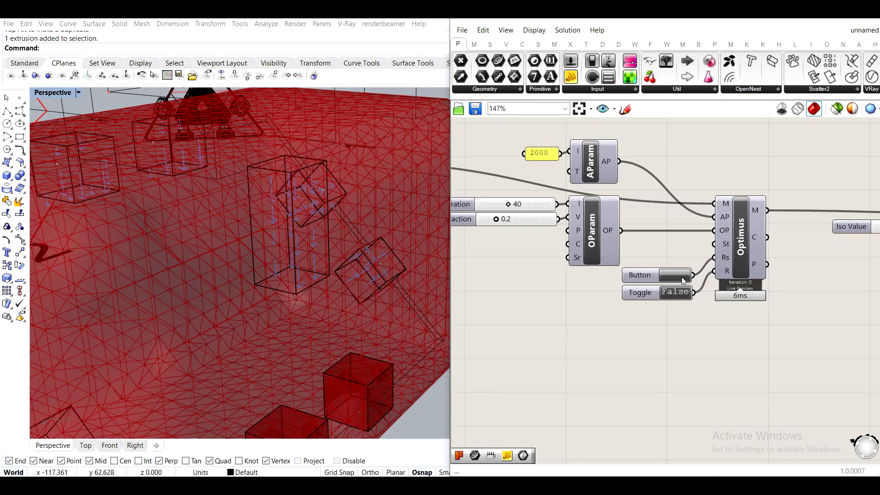
pyautogui.moveTo(747, 291); pyautogui.dragTo(666, 286, button='right')
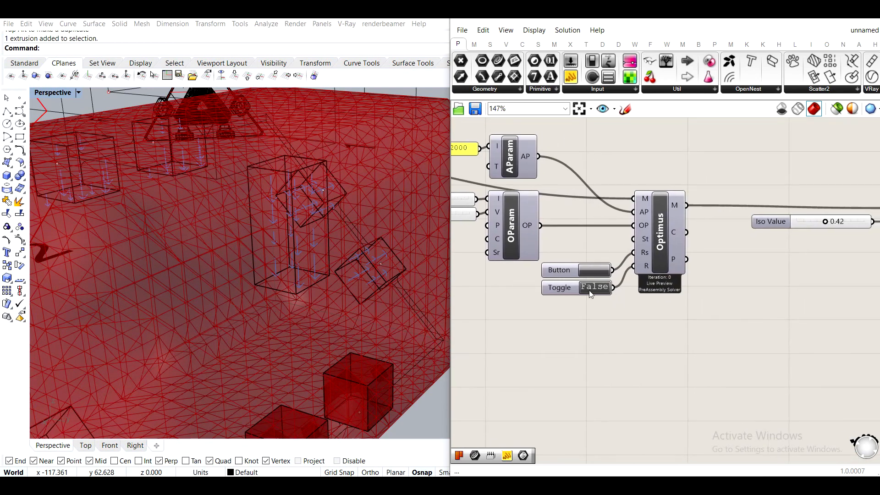
pyautogui.doubleClick(590, 287)
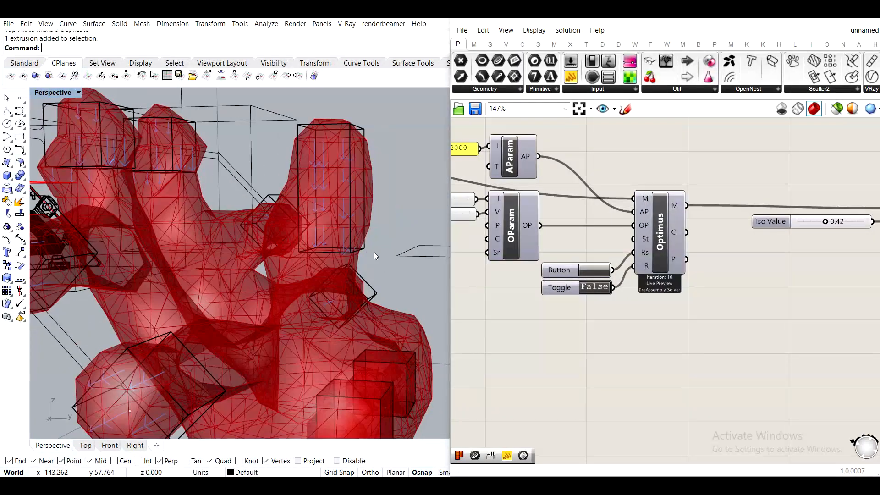
# Rotate the tall load box by 45 degrees about the x axis
pyautogui.scroll(-8, 373, 253)
pyautogui.moveTo(345, 263); pyautogui.dragTo(364, 195, button='right')
pyautogui.scroll(5, 310, 358)
pyautogui.click(366, 189)
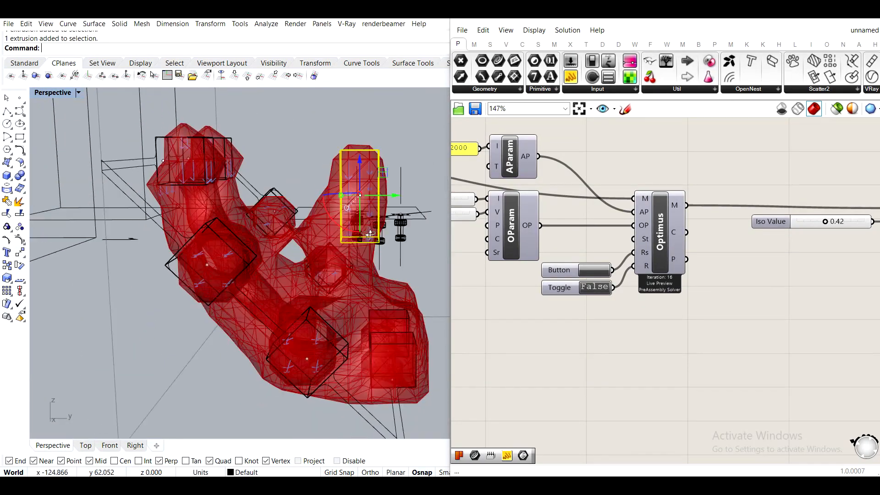
pyautogui.moveTo(369, 235); pyautogui.dragTo(340, 218, button='right')
pyautogui.click(340, 219)
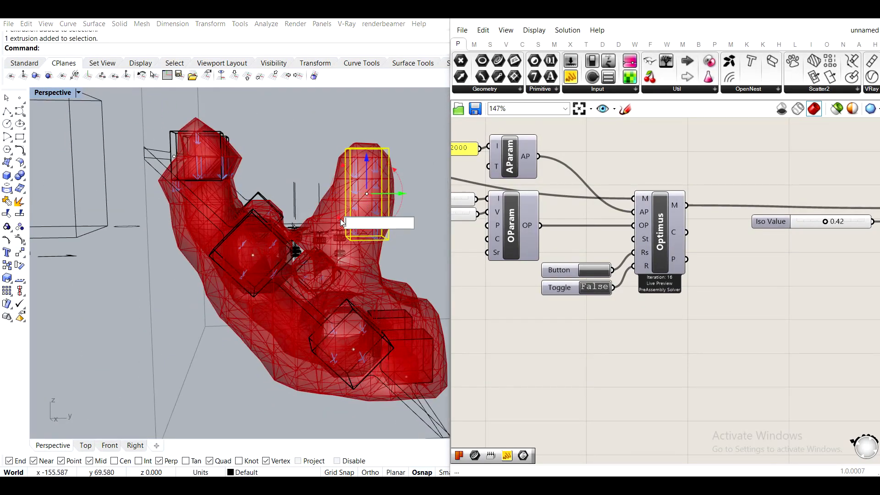
pyautogui.write('45')
pyautogui.press('Return')
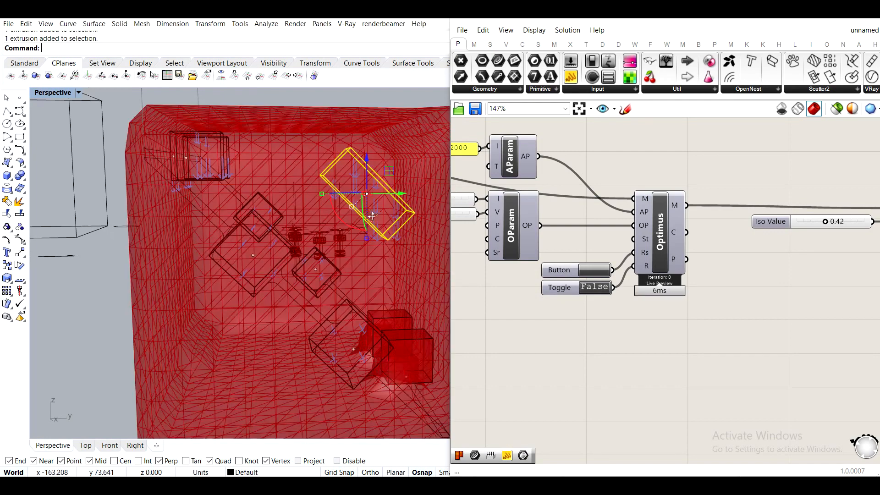
# Reset Optimus, run the optimisation for the rotated box, and stop it by setting the toggle back to False
pyautogui.moveTo(372, 216); pyautogui.dragTo(339, 259, button='right')
pyautogui.click(597, 271)
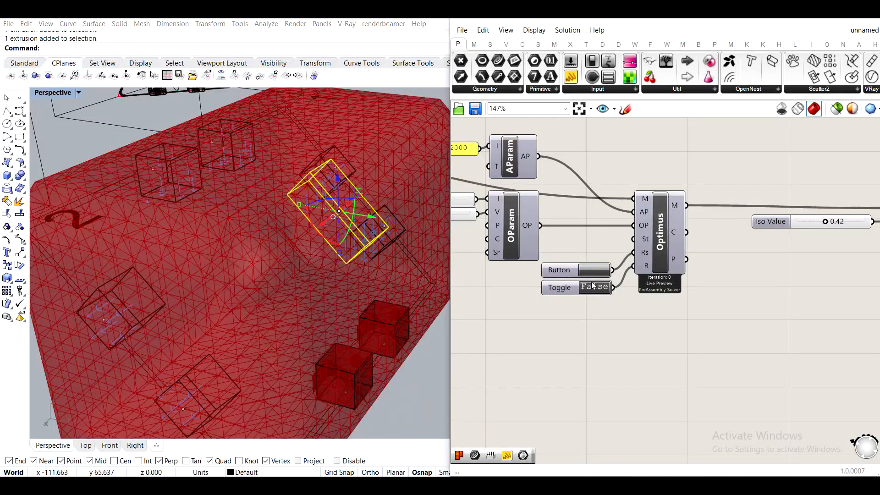
pyautogui.doubleClick(593, 287)
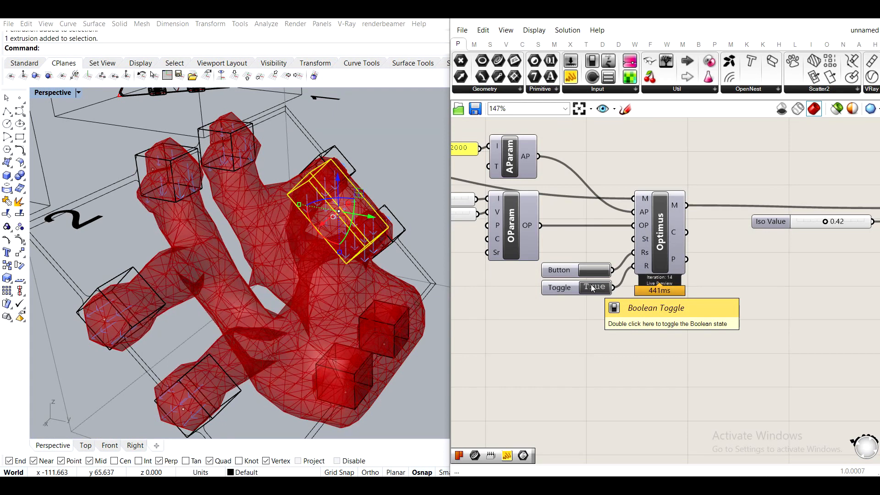
pyautogui.doubleClick(594, 287)
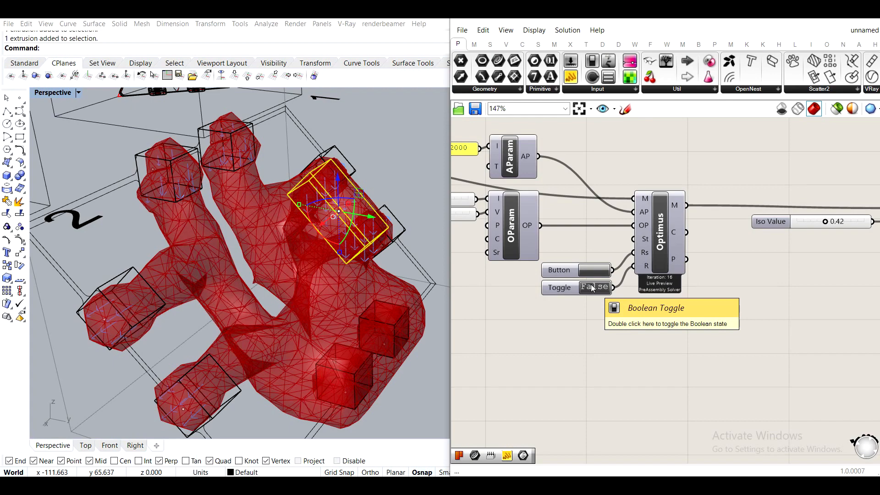
# Examine the optimised form around the rotated box from several angles and review the OParam iteration and volume inputs
pyautogui.moveTo(335, 257); pyautogui.dragTo(275, 277, button='right')
pyautogui.scroll(5, 276, 275)
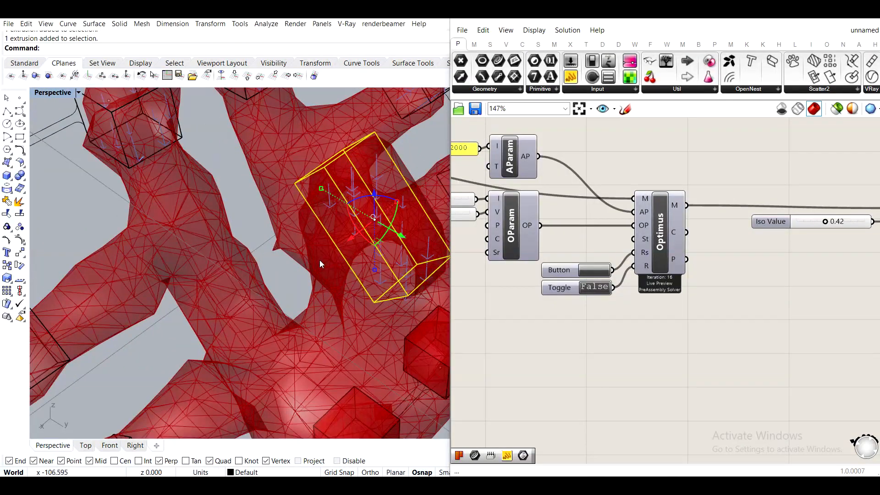
pyautogui.moveTo(320, 260); pyautogui.dragTo(368, 246, button='right')
pyautogui.moveTo(483, 306); pyautogui.dragTo(608, 293, button='right')
pyautogui.moveTo(367, 278); pyautogui.dragTo(281, 302, button='right')
pyautogui.click(290, 291)
pyautogui.moveTo(707, 308); pyautogui.dragTo(703, 323, button='right')
pyautogui.scroll(1, 790, 289)
pyautogui.scroll(-2, 790, 282)
pyautogui.scroll(5, 543, 185)
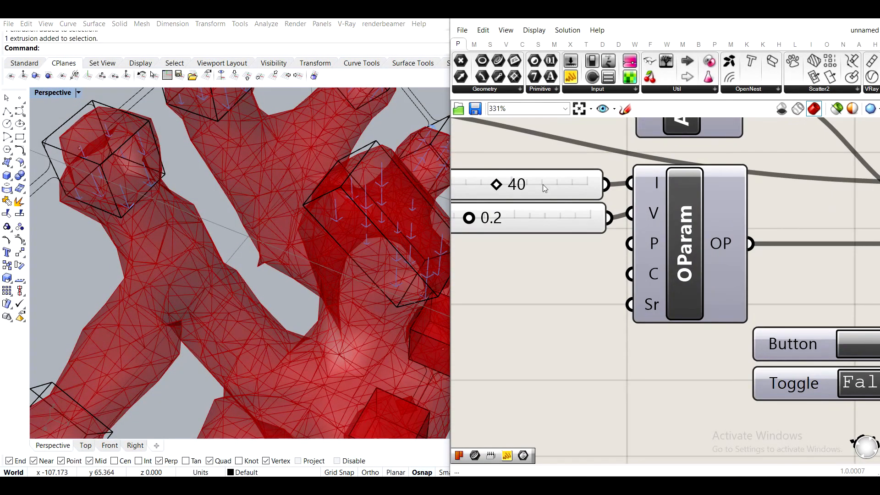
pyautogui.moveTo(378, 257)
pyautogui.mouseDown(button='right')
pyautogui.moveTo(354, 278)
pyautogui.moveTo(399, 222)
pyautogui.moveTo(394, 262)
pyautogui.mouseUp(button='right')
pyautogui.scroll(-3, 658, 259)
pyautogui.moveTo(321, 271); pyautogui.dragTo(340, 285, button='right')
pyautogui.scroll(-5, 298, 293)
pyautogui.scroll(5, 299, 293)
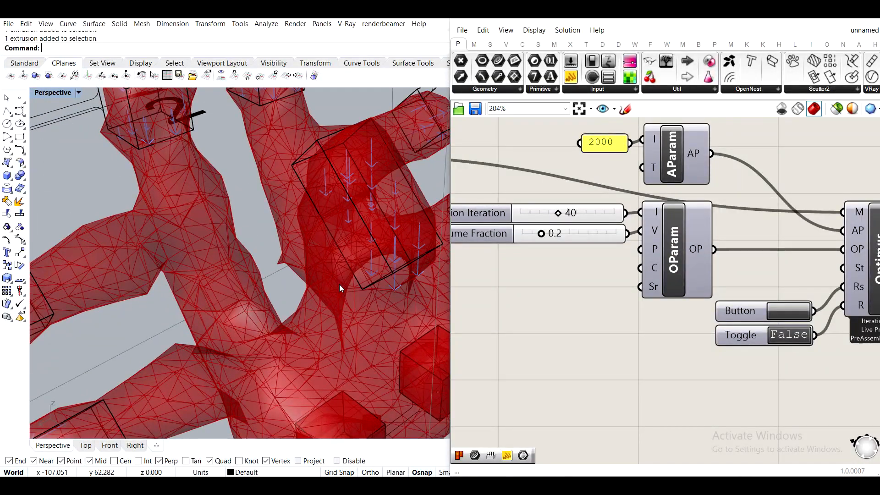
pyautogui.scroll(-3, 339, 284)
pyautogui.moveTo(365, 300); pyautogui.dragTo(330, 246, button='right')
pyautogui.scroll(-2, 414, 274)
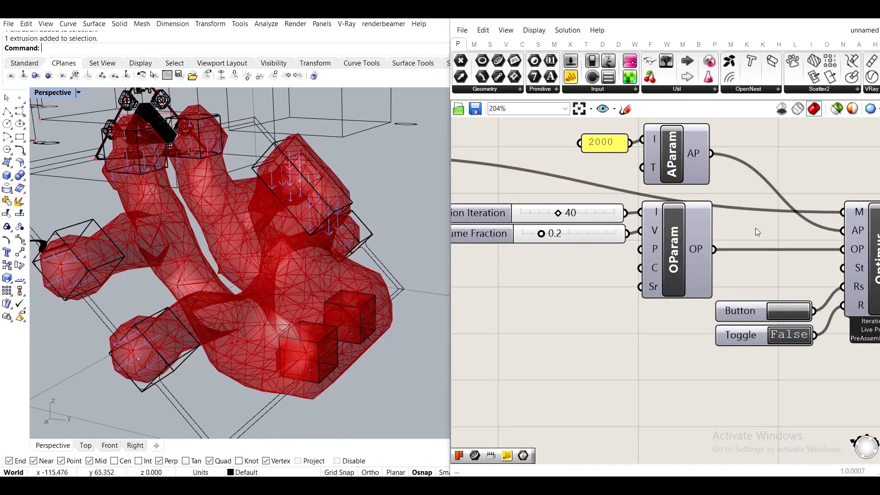
# Add a number slider set to 0.001 and wire it to the Change (C) input of OParam
pyautogui.moveTo(757, 229); pyautogui.dragTo(683, 203, button='right')
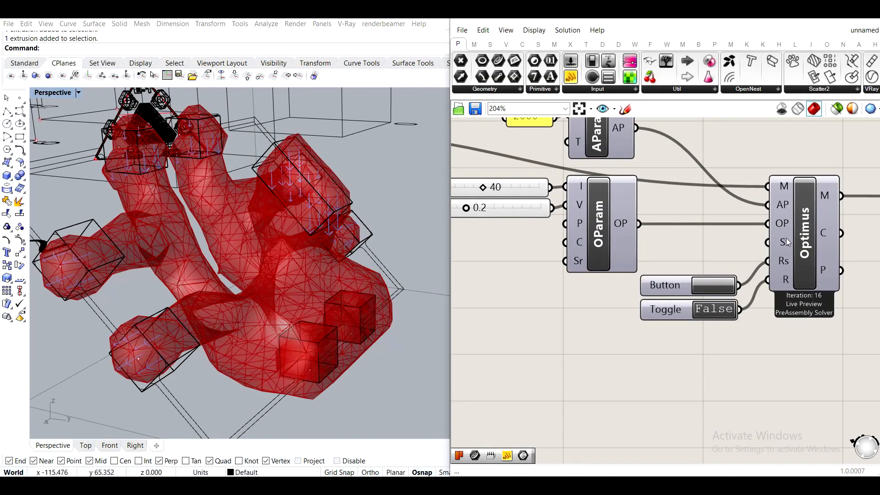
pyautogui.moveTo(783, 246)
pyautogui.moveTo(564, 243); pyautogui.dragTo(757, 237, button='right')
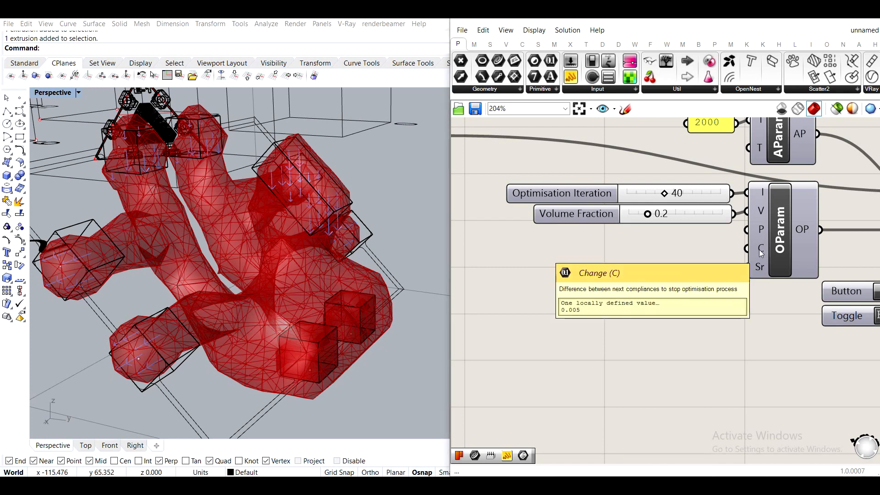
pyautogui.doubleClick(646, 274)
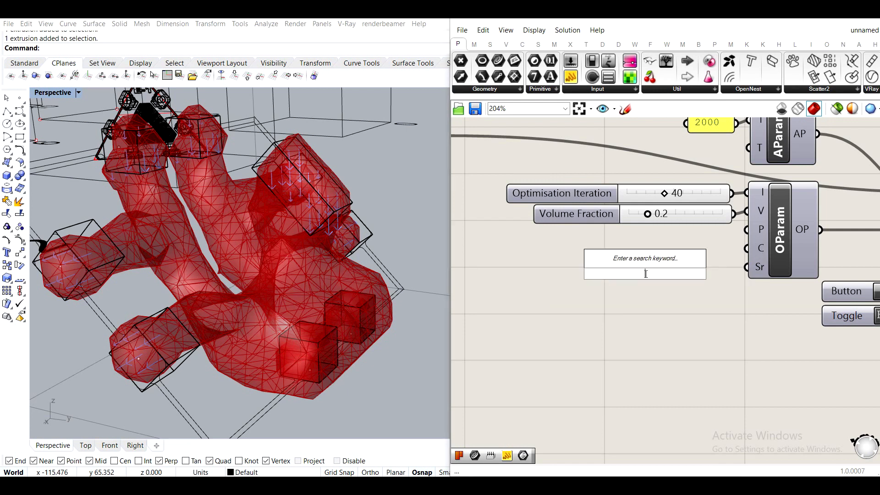
pyautogui.write('0.001')
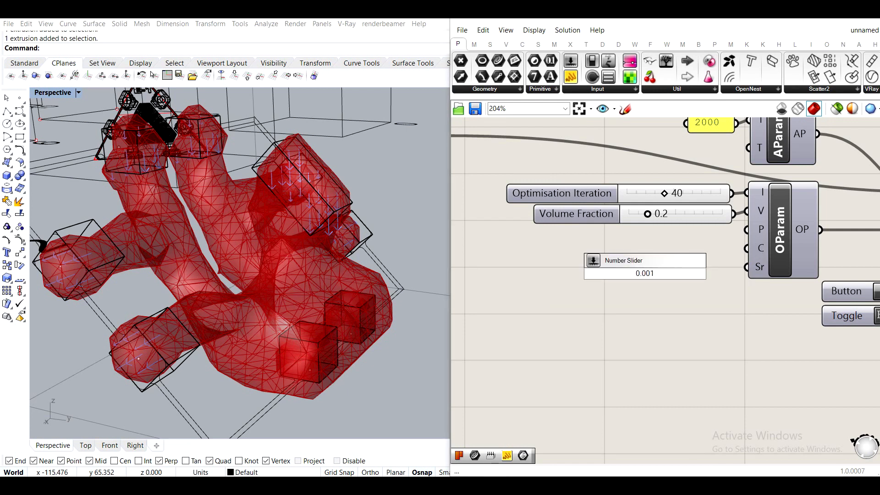
pyautogui.click(641, 259)
pyautogui.moveTo(723, 273); pyautogui.dragTo(748, 251)
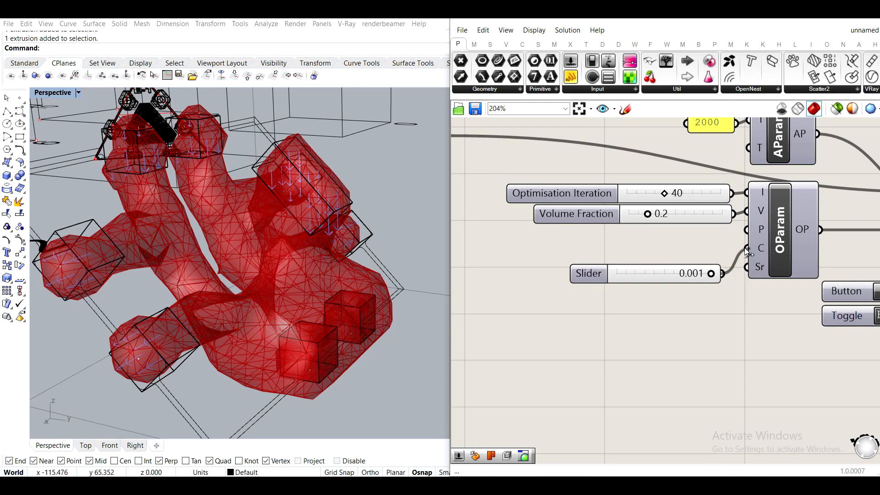
pyautogui.moveTo(658, 277); pyautogui.dragTo(642, 246)
# Reset Optimus and run the optimisation with the 0.001 Change value, ending with the run toggle at False
pyautogui.moveTo(737, 265); pyautogui.dragTo(588, 212, button='right')
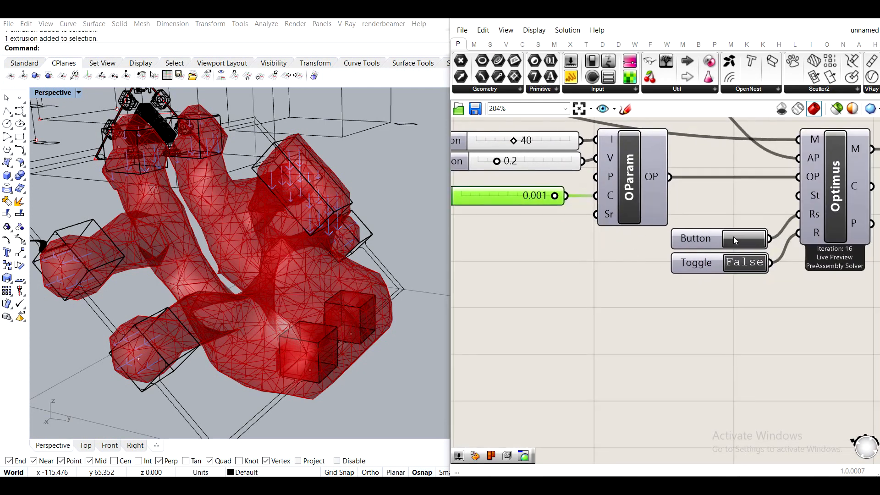
pyautogui.click(733, 236)
pyautogui.doubleClick(734, 261)
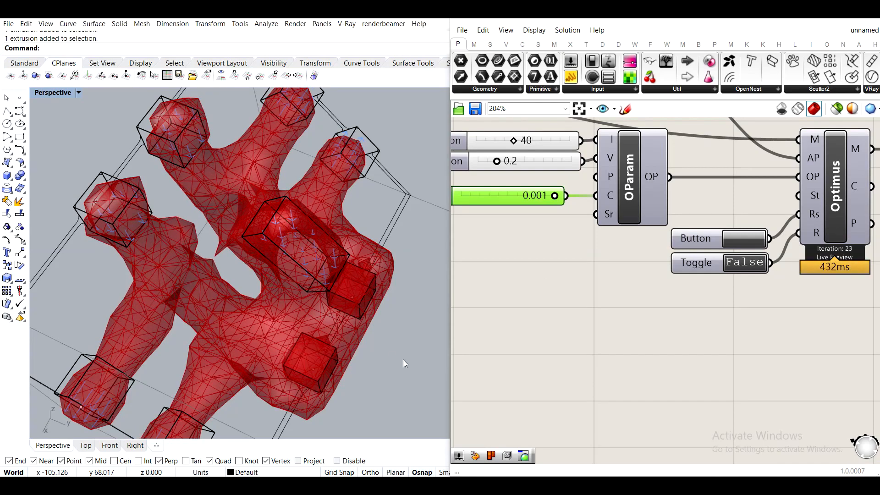
pyautogui.moveTo(411, 360); pyautogui.dragTo(384, 277, button='right')
# Replace the Change slider of OParam with a new number slider set to 0.0005, deleting the old slider
pyautogui.moveTo(586, 224); pyautogui.dragTo(689, 233, button='right')
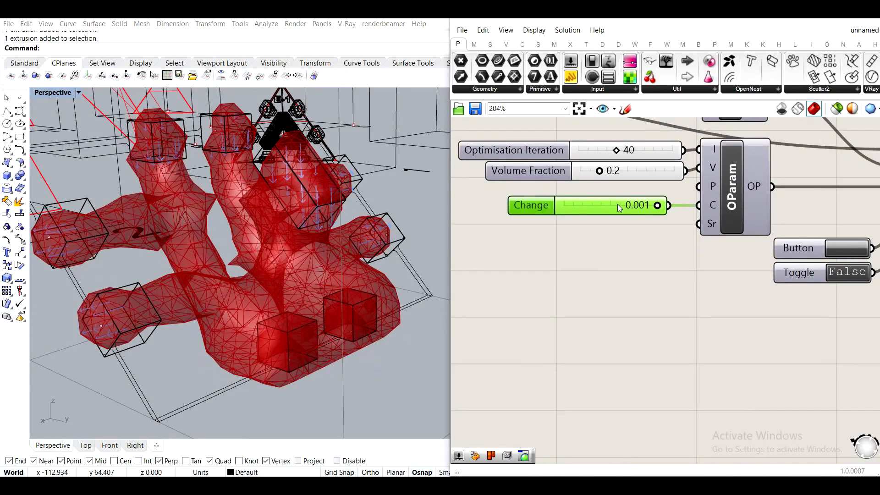
pyautogui.doubleClick(602, 248)
pyautogui.write('0.00')
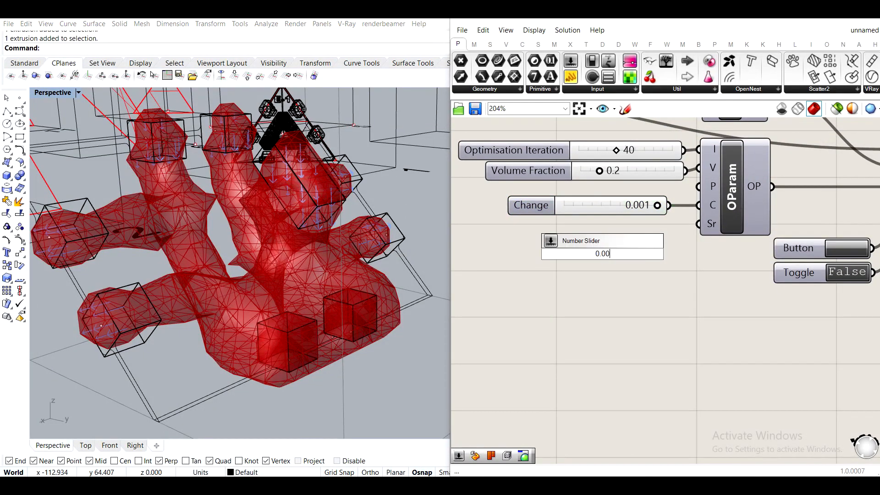
pyautogui.write('05')
pyautogui.press('Return')
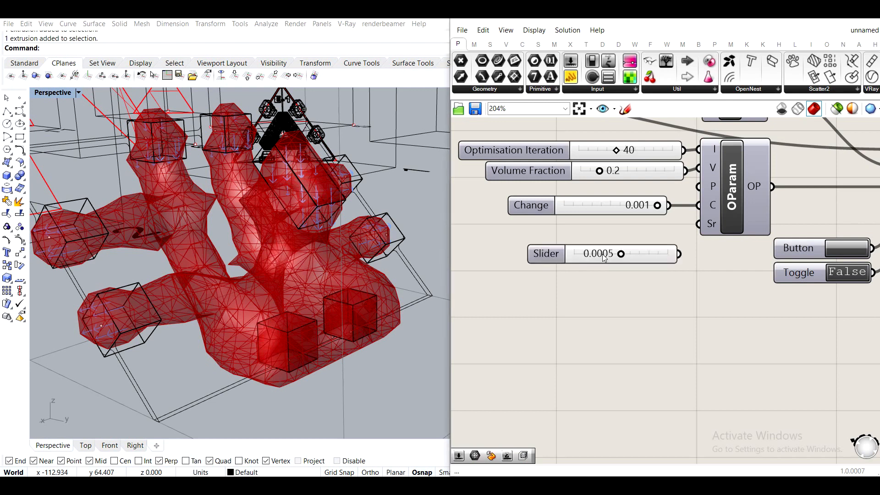
pyautogui.moveTo(679, 254); pyautogui.dragTo(699, 205)
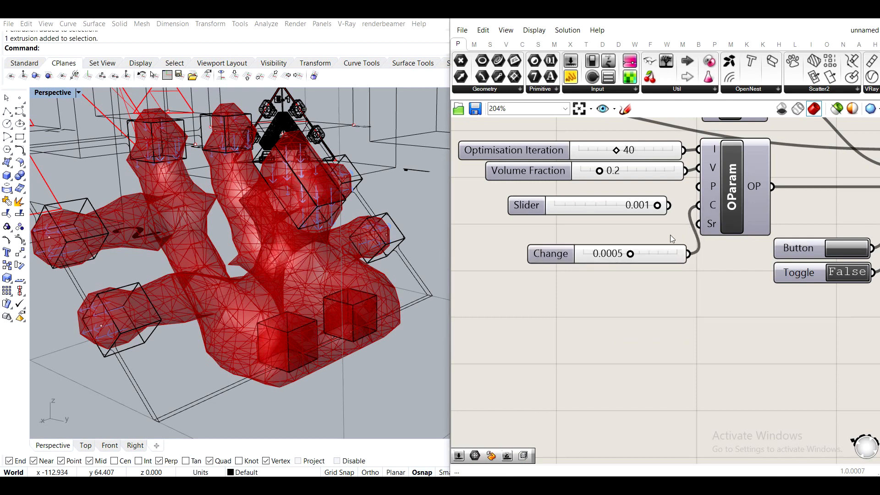
pyautogui.click(616, 210)
pyautogui.press('Delete')
pyautogui.moveTo(655, 250); pyautogui.dragTo(638, 201)
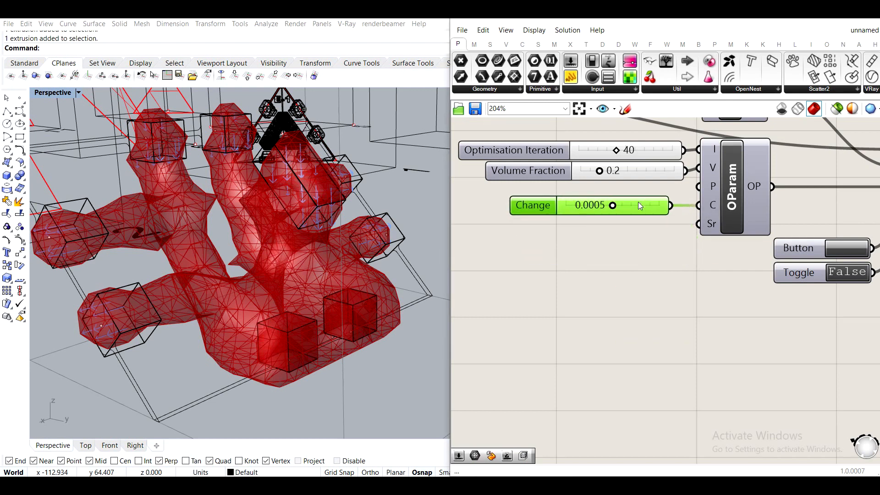
pyautogui.click(657, 273)
# Reset Optimus and rerun the optimisation with the 0.0005 Change value, ending with the run toggle at False
pyautogui.moveTo(730, 272); pyautogui.dragTo(587, 243, button='right')
pyautogui.click(713, 218)
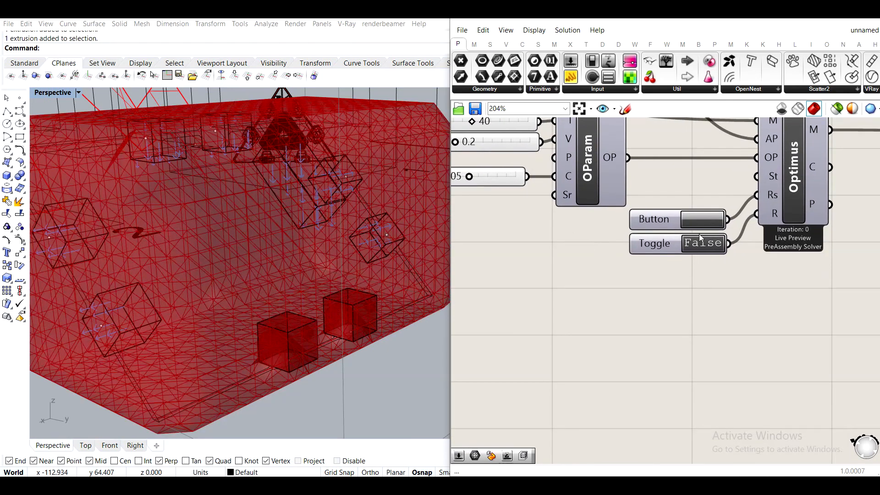
pyautogui.doubleClick(699, 243)
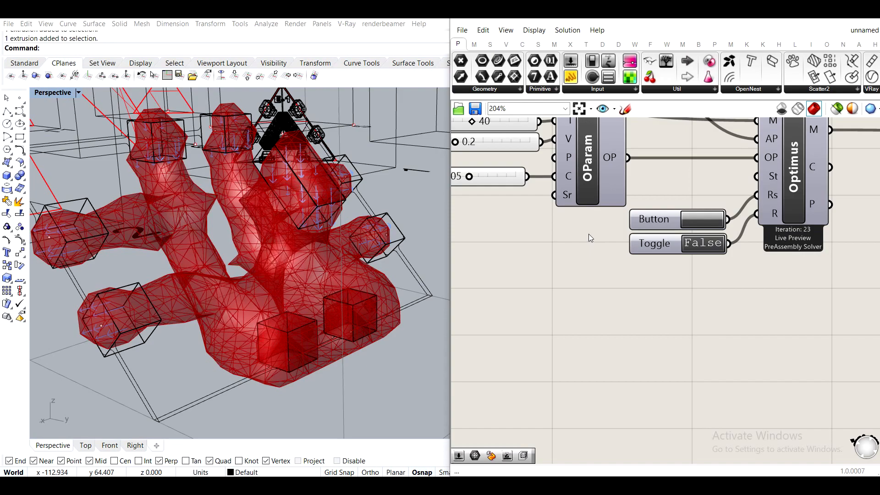
# Examine the new optimised form from several angles, including close up where the branches meet the body
pyautogui.moveTo(284, 208); pyautogui.dragTo(289, 308, button='right')
pyautogui.scroll(2, 176, 215)
pyautogui.scroll(-5, 264, 254)
pyautogui.moveTo(264, 255); pyautogui.dragTo(222, 267, button='right')
pyautogui.scroll(2, 97, 285)
pyautogui.scroll(5, 120, 286)
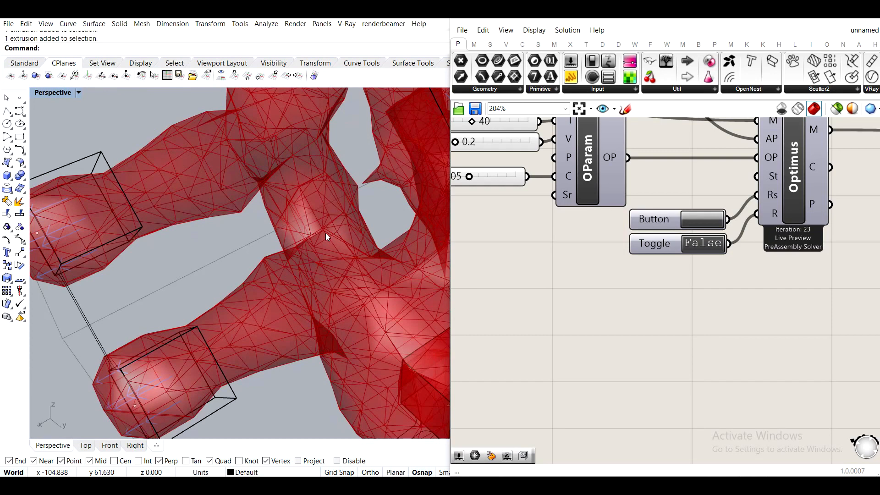
pyautogui.scroll(-1, 344, 229)
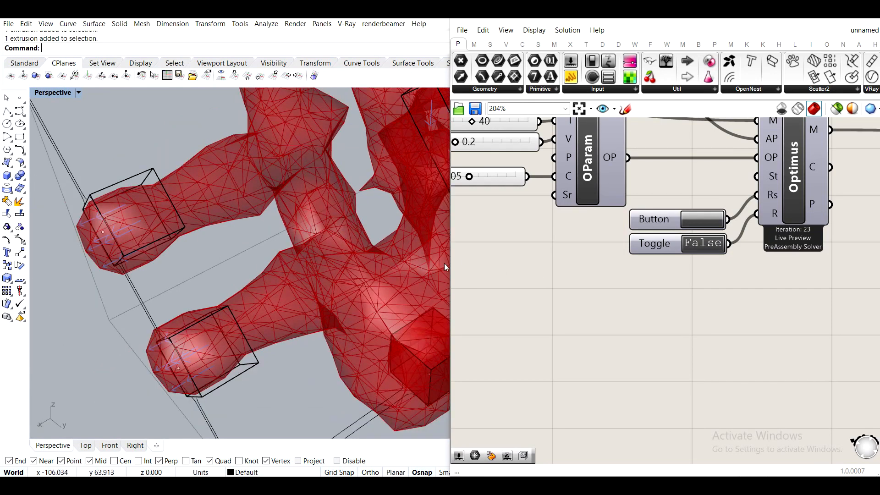
pyautogui.scroll(-4, 791, 262)
# Release the data dams so the new optimisation result passes through Iso into MSmooth
pyautogui.moveTo(782, 257); pyautogui.dragTo(596, 259, button='right')
pyautogui.scroll(4, 633, 240)
pyautogui.click(580, 247)
pyautogui.click(634, 215)
pyautogui.moveTo(611, 289); pyautogui.dragTo(582, 239, button='right')
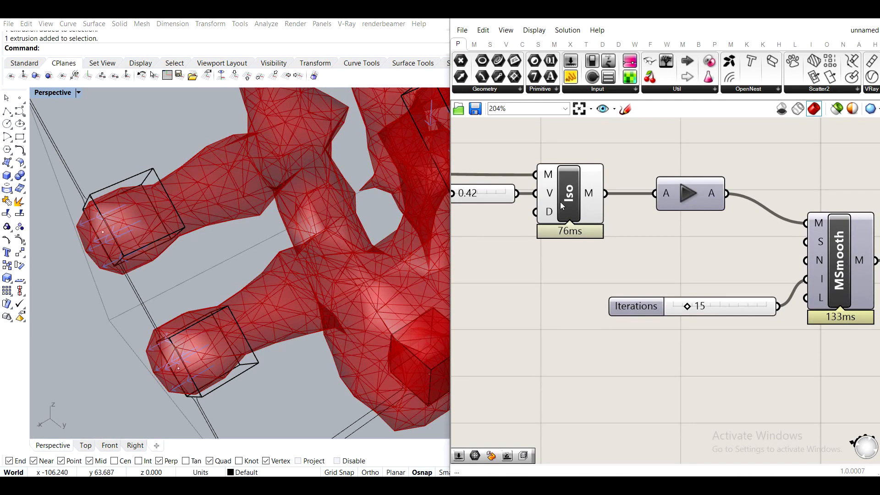
pyautogui.moveTo(714, 232); pyautogui.dragTo(608, 221, button='right')
pyautogui.click(585, 191)
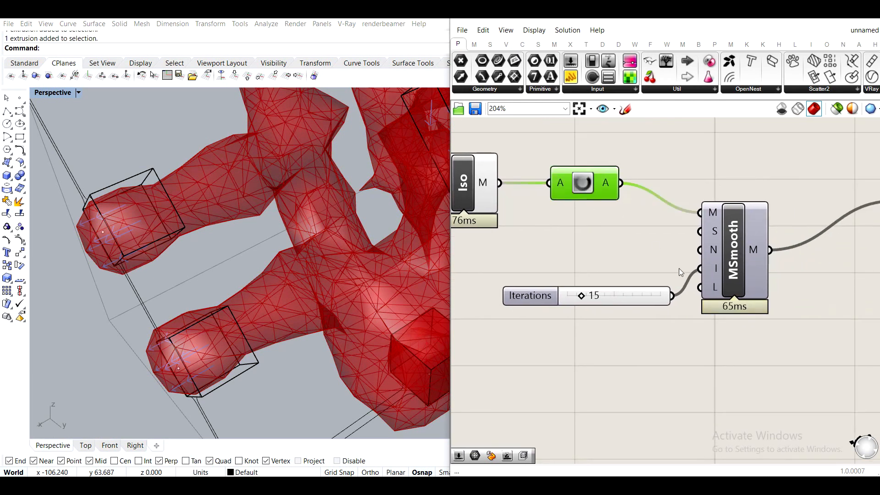
# Enable the preview of the Preview component that shows the smoothed mesh
pyautogui.scroll(-4, 679, 268)
pyautogui.moveTo(750, 254); pyautogui.dragTo(603, 256, button='right')
pyautogui.scroll(3, 603, 255)
pyautogui.click(692, 236)
pyautogui.middleClick(692, 236)
pyautogui.click(717, 214)
pyautogui.click(627, 212)
# Disable the preview of the Iso mesh and examine the smoothed form around the rotated box
pyautogui.moveTo(626, 214); pyautogui.dragTo(779, 223, button='right')
pyautogui.moveTo(511, 232); pyautogui.dragTo(640, 239, button='right')
pyautogui.click(576, 235)
pyautogui.middleClick(577, 235)
pyautogui.click(605, 200)
pyautogui.click(649, 181)
pyautogui.moveTo(321, 216); pyautogui.dragTo(265, 266, button='right')
pyautogui.scroll(-5, 286, 196)
pyautogui.scroll(6, 365, 225)
pyautogui.scroll(-6, 295, 236)
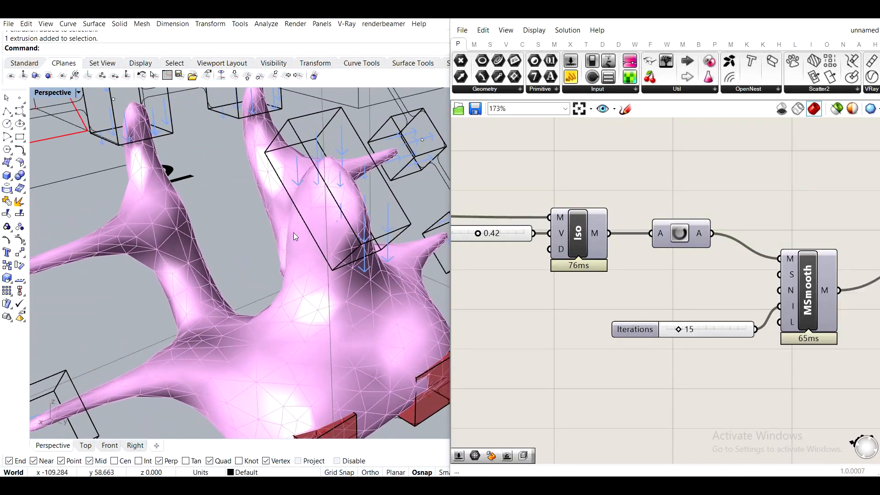
pyautogui.moveTo(296, 236); pyautogui.dragTo(311, 259, button='right')
# Disable the preview of the Preview component to hide the smoothed mesh
pyautogui.moveTo(821, 293); pyautogui.dragTo(632, 283, button='right')
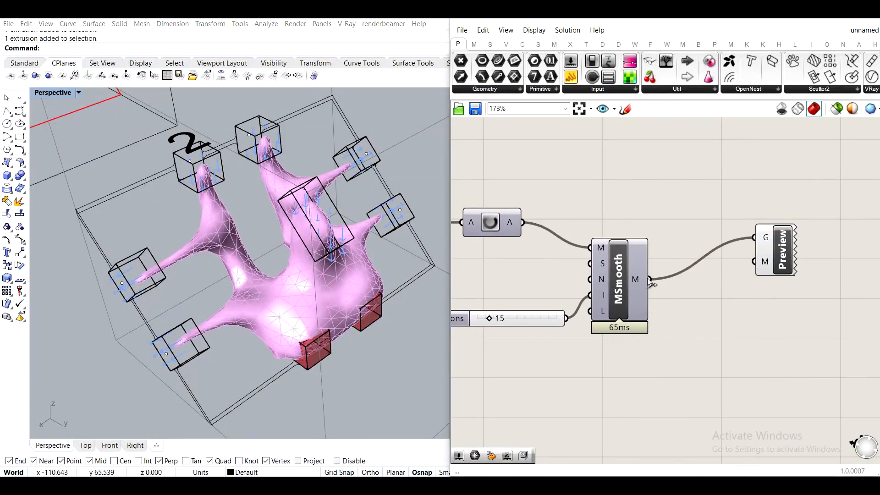
pyautogui.click(781, 254)
pyautogui.middleClick(780, 255)
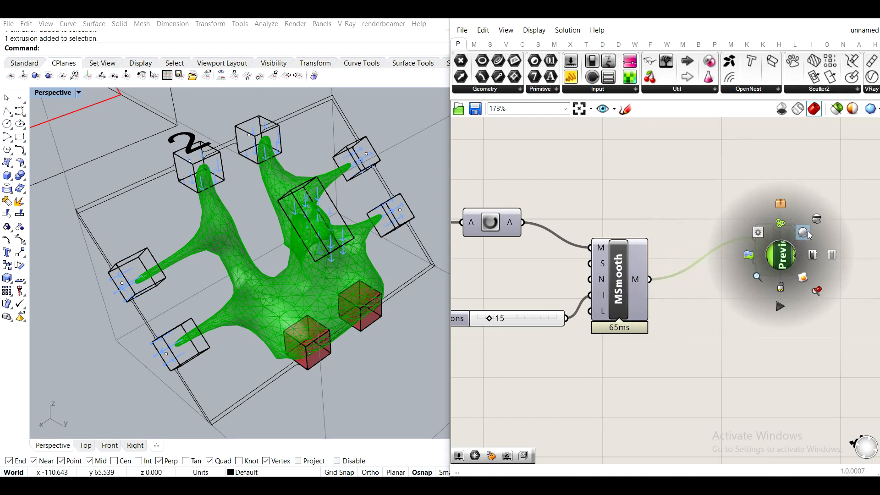
pyautogui.middleClick(790, 251)
pyautogui.click(824, 212)
# Select one M4x16 screw in the connection guide together with its end point and nut
pyautogui.scroll(-4, 321, 234)
pyautogui.keyDown('shift'); pyautogui.moveTo(347, 223); pyautogui.dragTo(224, 276, button='right'); pyautogui.keyUp('shift')
pyautogui.scroll(-6, 231, 278)
pyautogui.moveTo(403, 148); pyautogui.dragTo(381, 177, button='right')
pyautogui.scroll(8, 371, 183)
pyautogui.scroll(4, 367, 139)
pyautogui.click(382, 120)
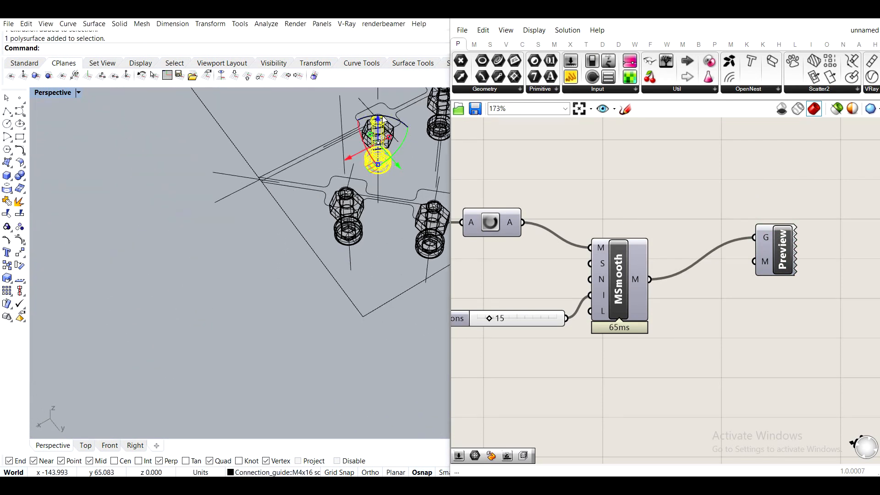
pyautogui.scroll(1, 383, 120)
pyautogui.hotkey('ctrl', 'alt', 'e')
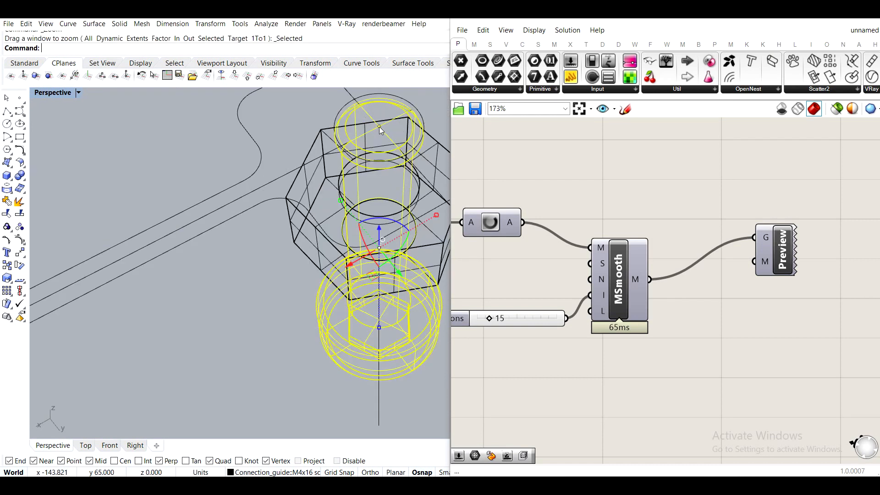
pyautogui.click(379, 127)
pyautogui.click(412, 152)
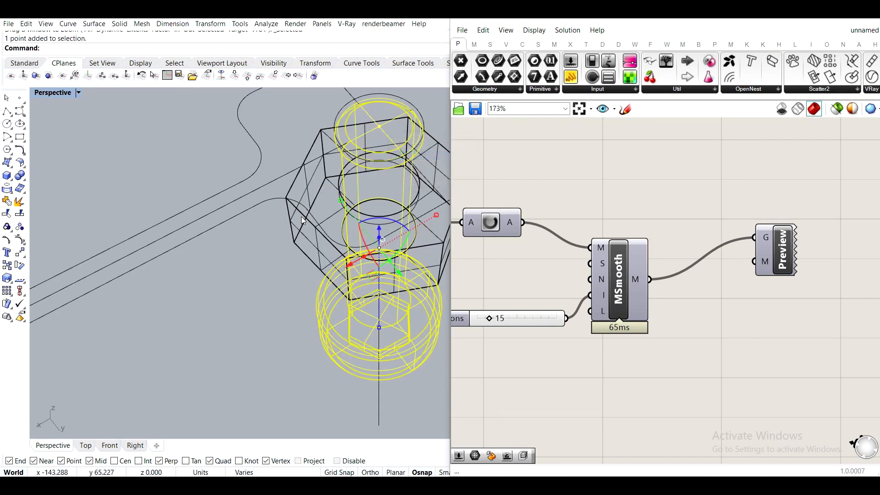
pyautogui.click(297, 215)
# Place a copy of the screw, nut and point beside the optimised form's boundary box and rotate it to lie sideways
pyautogui.scroll(-8, 303, 220)
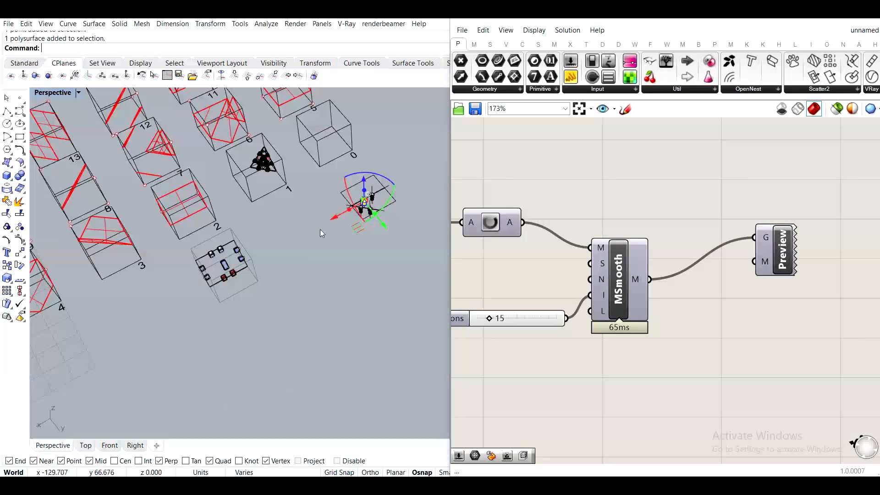
pyautogui.click(200, 282)
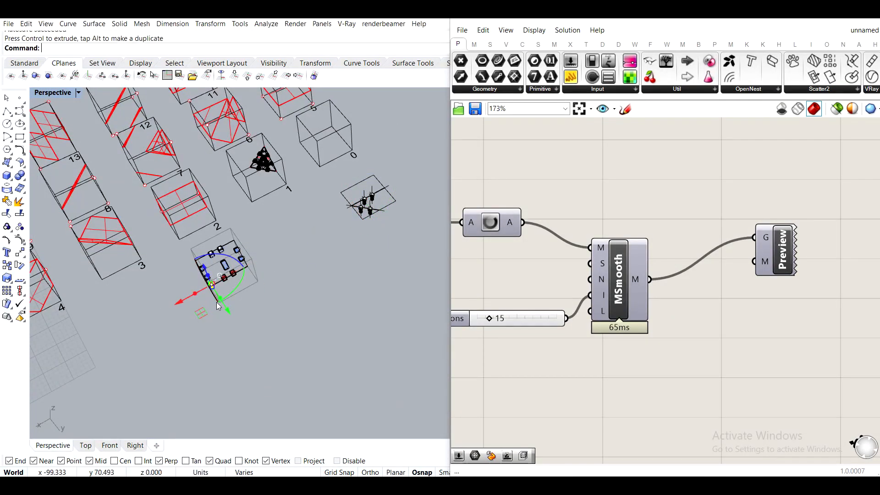
pyautogui.scroll(5, 207, 284)
pyautogui.moveTo(232, 241); pyautogui.dragTo(160, 293)
# Re-enable the preview of the Preview component to show the smoothed mesh beside the copied screw
pyautogui.click(766, 253)
pyautogui.middleClick(767, 260)
pyautogui.click(790, 238)
pyautogui.moveTo(156, 252); pyautogui.dragTo(236, 256, button='right')
pyautogui.rightClick(236, 257)
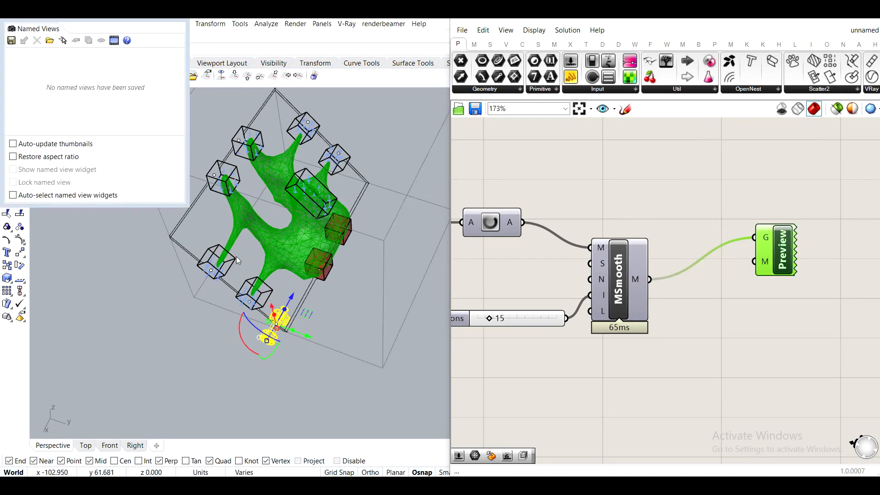
pyautogui.click(184, 17)
pyautogui.moveTo(282, 246); pyautogui.dragTo(233, 270, button='right')
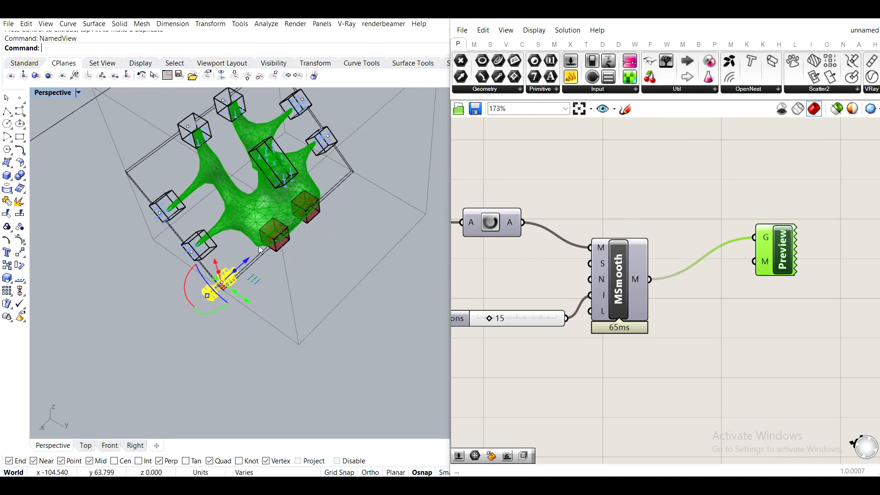
# Move the copied screw assembly from its tip onto the outer face of the nearest side load box
pyautogui.scroll(8, 232, 272)
pyautogui.write('m')
pyautogui.press('Return')
pyautogui.scroll(10, 229, 272)
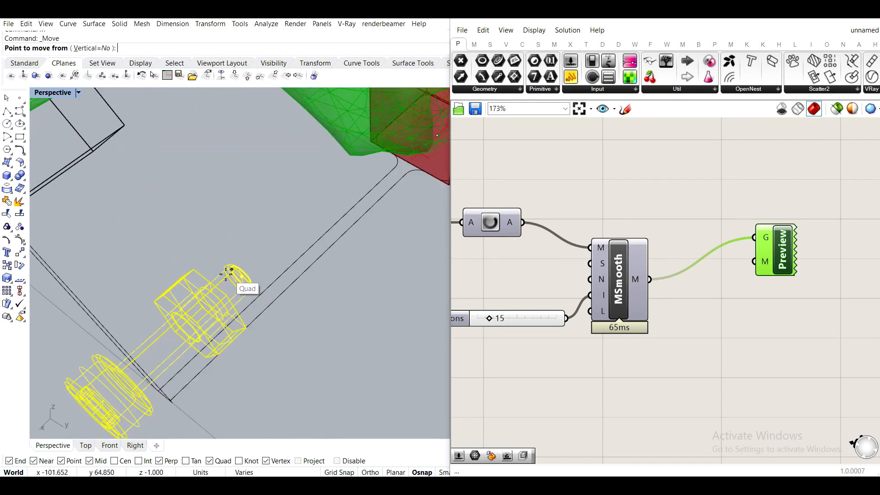
pyautogui.click(259, 283)
pyautogui.scroll(-12, 261, 283)
pyautogui.scroll(12, 143, 211)
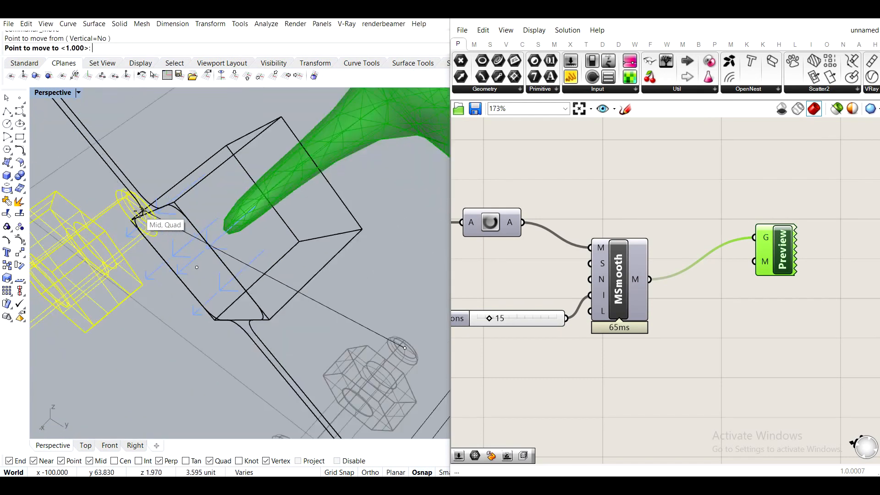
pyautogui.scroll(-7, 241, 296)
pyautogui.click(243, 311)
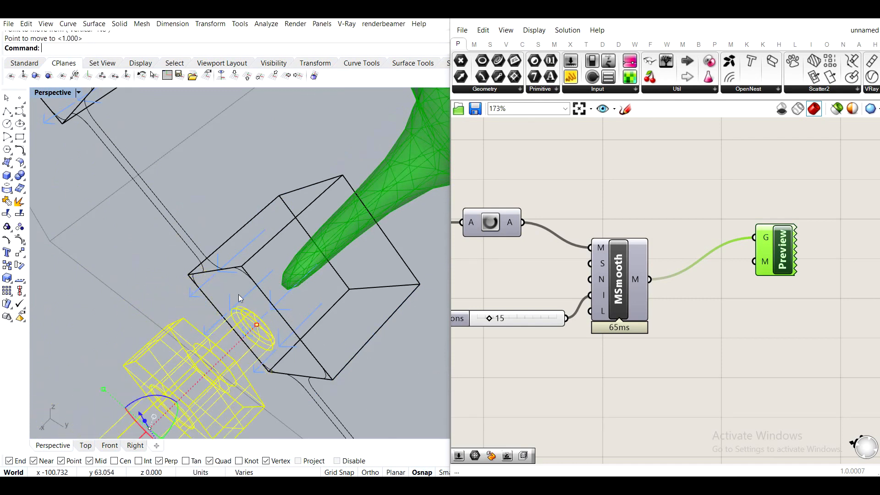
# Switch the Perspective viewport to Shaded display to check the screw and nut against the load box
pyautogui.scroll(-10, 206, 298)
pyautogui.scroll(5, 173, 189)
pyautogui.moveTo(240, 200); pyautogui.dragTo(266, 229, button='right')
pyautogui.scroll(-7, 191, 216)
pyautogui.scroll(7, 229, 227)
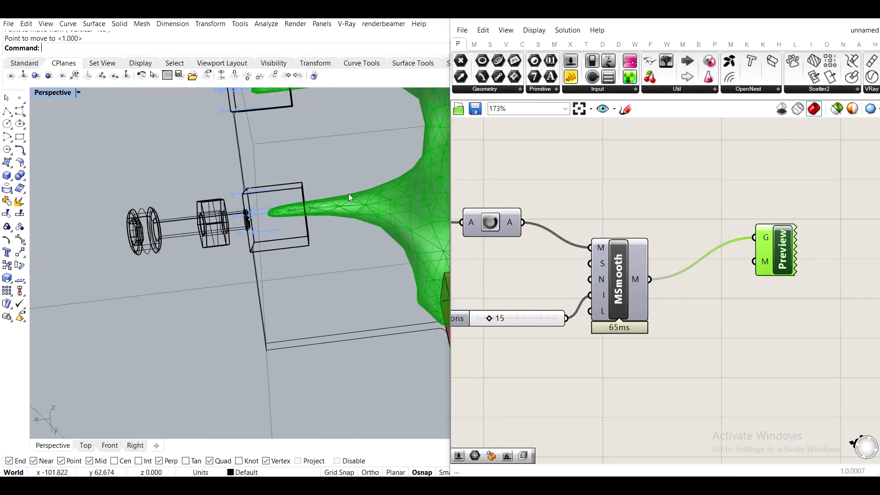
pyautogui.scroll(5, 137, 225)
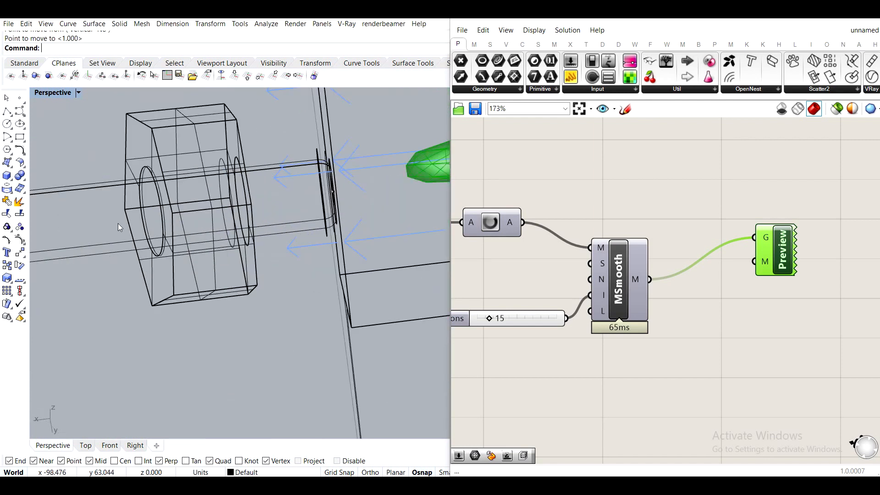
pyautogui.scroll(-3, 118, 224)
pyautogui.click(57, 92)
pyautogui.click(83, 128)
pyautogui.scroll(-5, 163, 199)
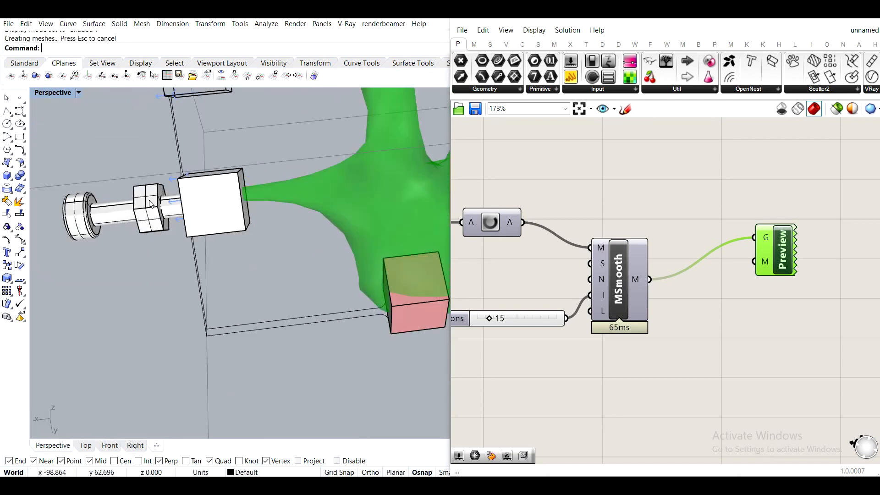
# Slide the screw without its nut along its axis through the load box towards the optimised branch
pyautogui.keyDown('shift'); pyautogui.moveTo(162, 199); pyautogui.dragTo(234, 200, button='right'); pyautogui.keyUp('shift')
pyautogui.click(179, 217)
pyautogui.moveTo(174, 214); pyautogui.dragTo(263, 204)
pyautogui.click(384, 250)
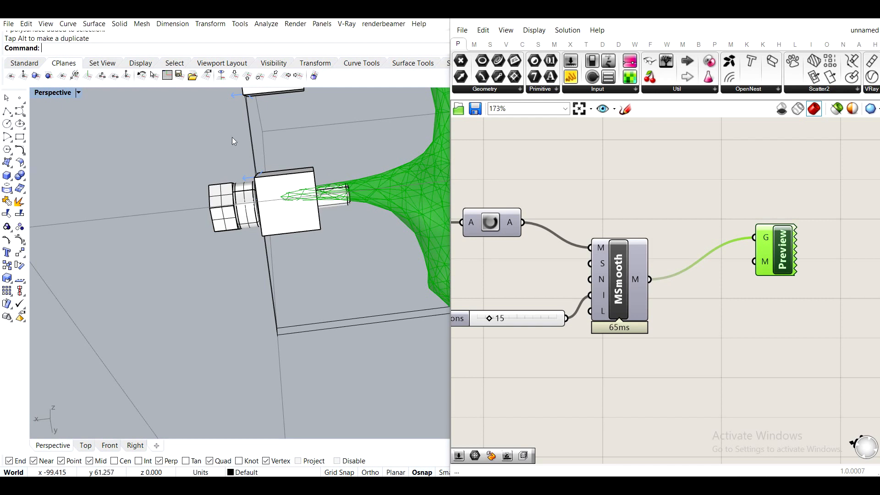
# Examine from several angles how the copied screw passes through the load box and meets the optimised branch
pyautogui.scroll(2, 261, 167)
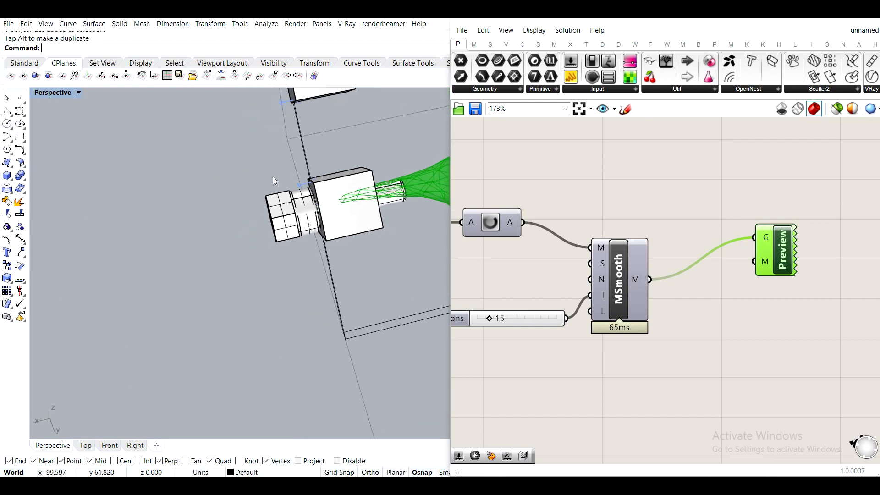
pyautogui.scroll(3, 284, 186)
pyautogui.click(318, 206)
pyautogui.scroll(-3, 318, 205)
pyautogui.scroll(-2, 251, 214)
pyautogui.scroll(-2, 182, 164)
pyautogui.moveTo(285, 243); pyautogui.dragTo(231, 126, button='right')
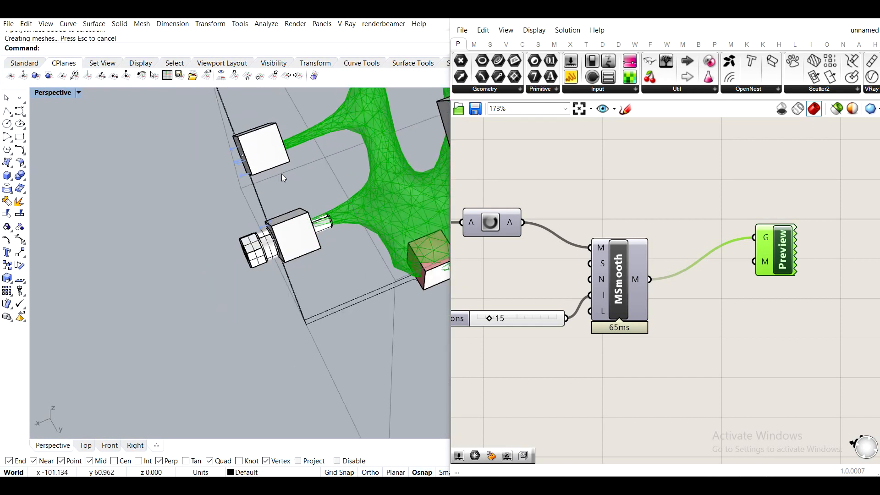
pyautogui.moveTo(268, 166); pyautogui.dragTo(285, 211, button='right')
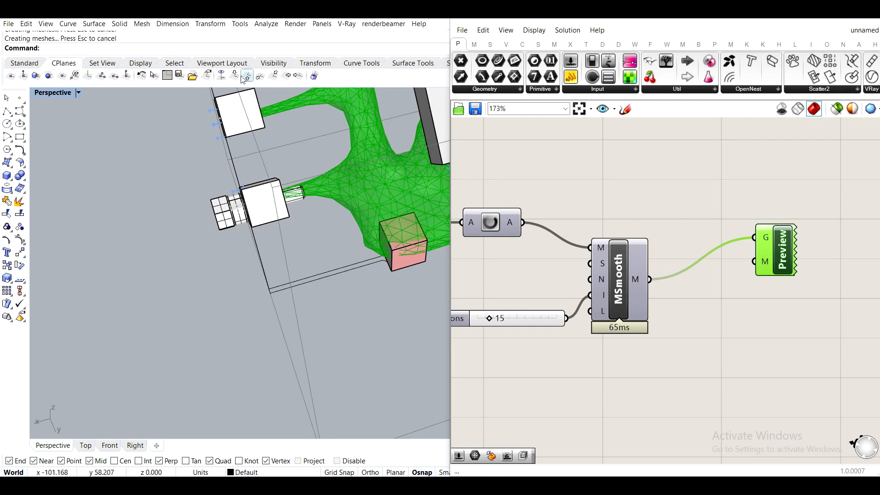
pyautogui.moveTo(253, 151); pyautogui.dragTo(302, 231, button='right')
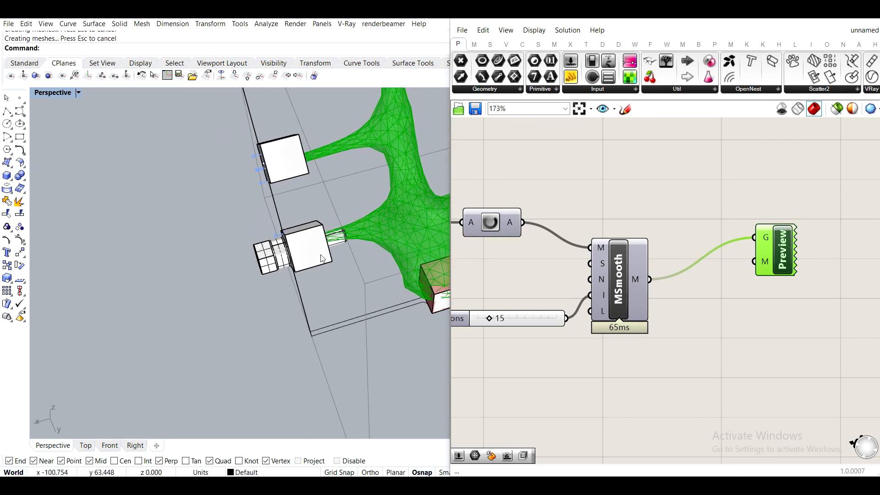
# Turn off the preview of the Preview component and minimise Grasshopper to return to the full Rhino viewport
pyautogui.middleClick(790, 253)
pyautogui.click(820, 219)
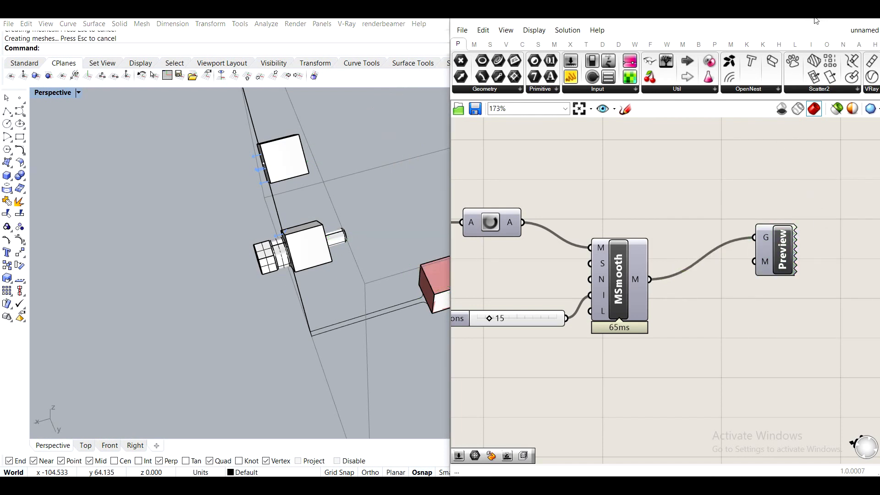
pyautogui.click(816, 21)
# Delete the copied nut and M4x16 screw from the side load box
pyautogui.keyDown('shift'); pyautogui.moveTo(355, 235); pyautogui.dragTo(433, 262, button='right'); pyautogui.keyUp('shift')
pyautogui.scroll(4, 443, 250)
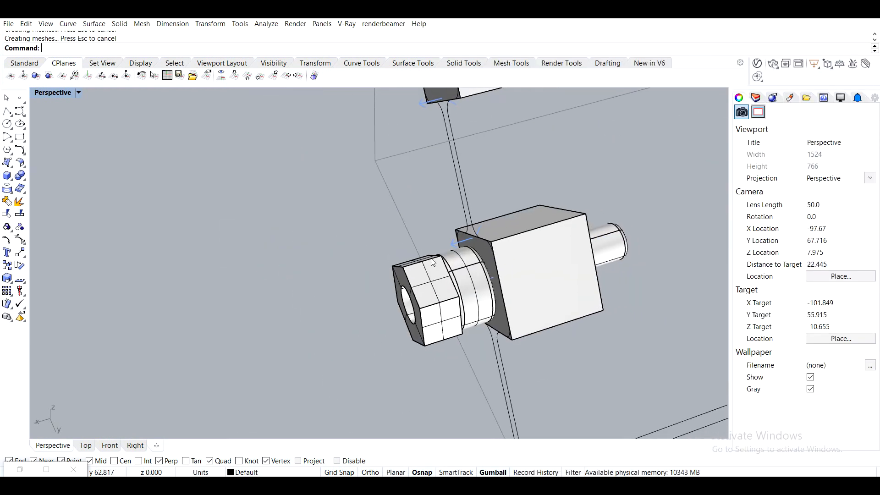
pyautogui.scroll(-3, 440, 256)
pyautogui.scroll(3, 435, 266)
pyautogui.click(433, 276)
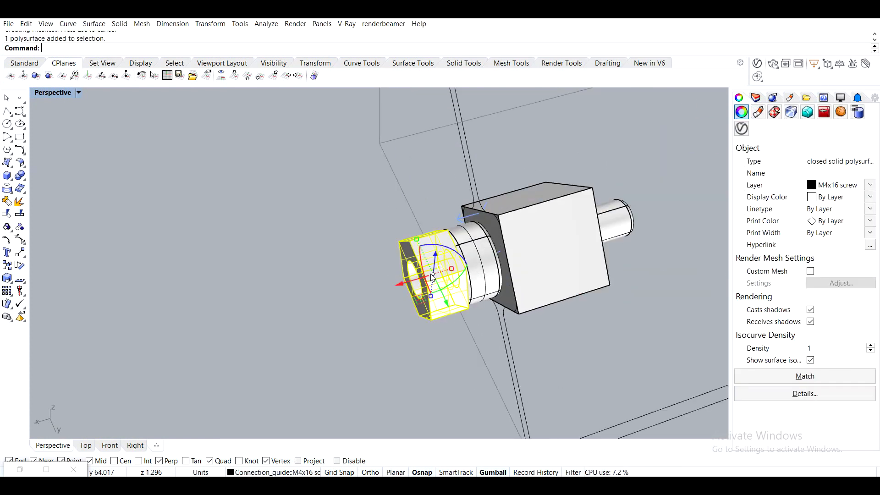
pyautogui.press('Delete')
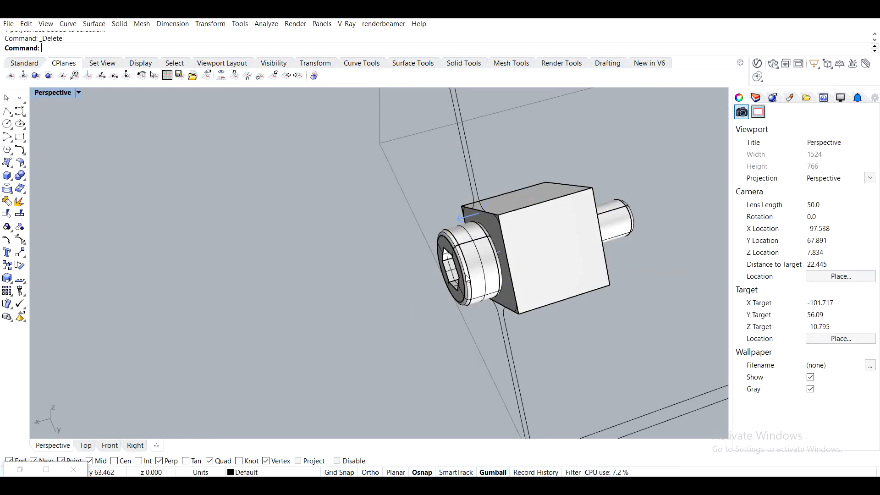
pyautogui.hotkey('ctrl', 'z')
pyautogui.press('Delete')
pyautogui.click(479, 262)
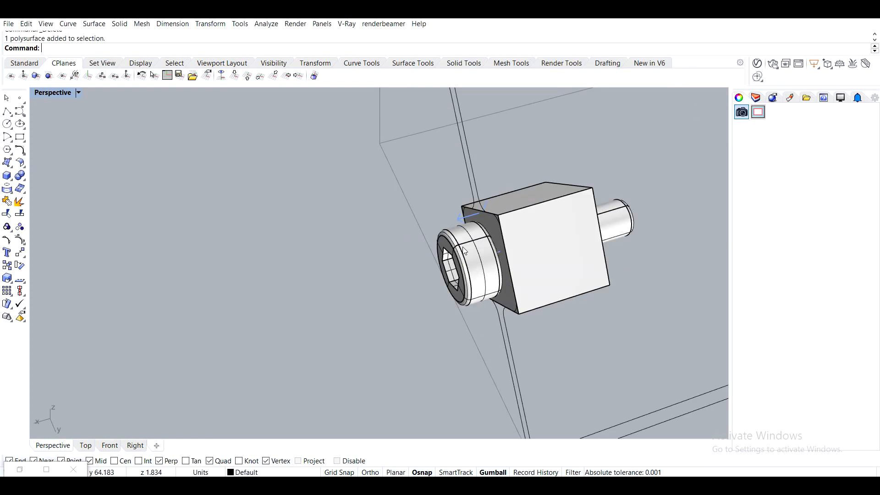
pyautogui.press('Delete')
# Delete the point on the outer face of the side load box
pyautogui.moveTo(488, 260)
pyautogui.mouseDown(button='right')
pyautogui.moveTo(541, 257)
pyautogui.moveTo(441, 264)
pyautogui.moveTo(493, 270)
pyautogui.mouseUp(button='right')
pyautogui.scroll(3, 494, 273)
pyautogui.scroll(-3, 431, 281)
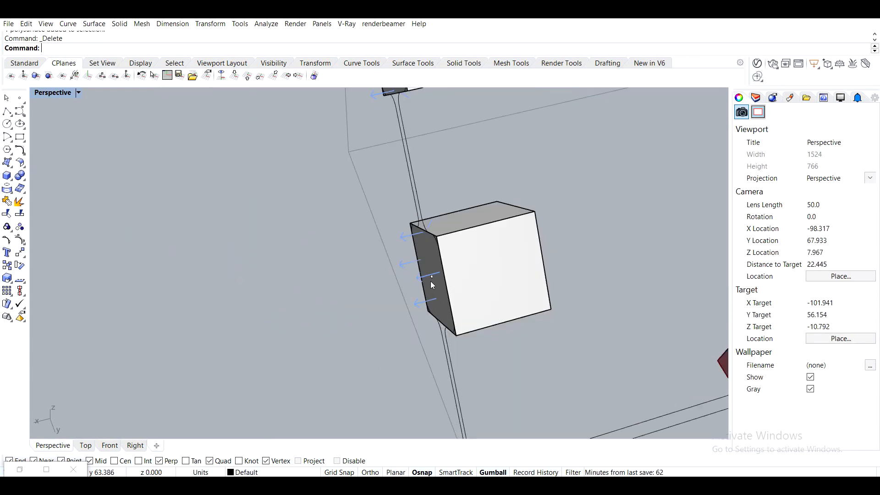
pyautogui.click(431, 278)
pyautogui.click(458, 308)
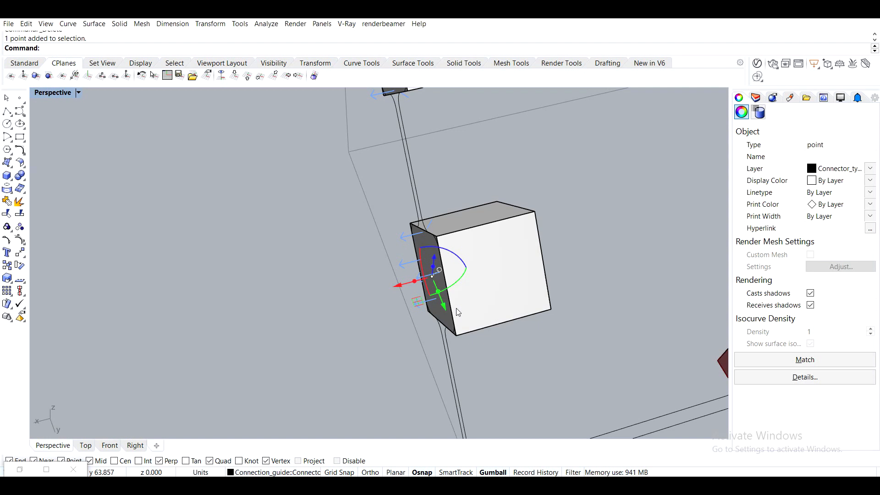
pyautogui.press('Delete')
# Copy the first of the two adjacent load boxes by its corner so the copy sits flush in the gap between them
pyautogui.scroll(-2, 483, 280)
pyautogui.click(489, 272)
pyautogui.keyDown('shift'); pyautogui.moveTo(489, 272); pyautogui.dragTo(360, 393, button='right'); pyautogui.keyUp('shift')
pyautogui.scroll(5, 350, 286)
pyautogui.click(294, 241)
pyautogui.scroll(-5, 293, 242)
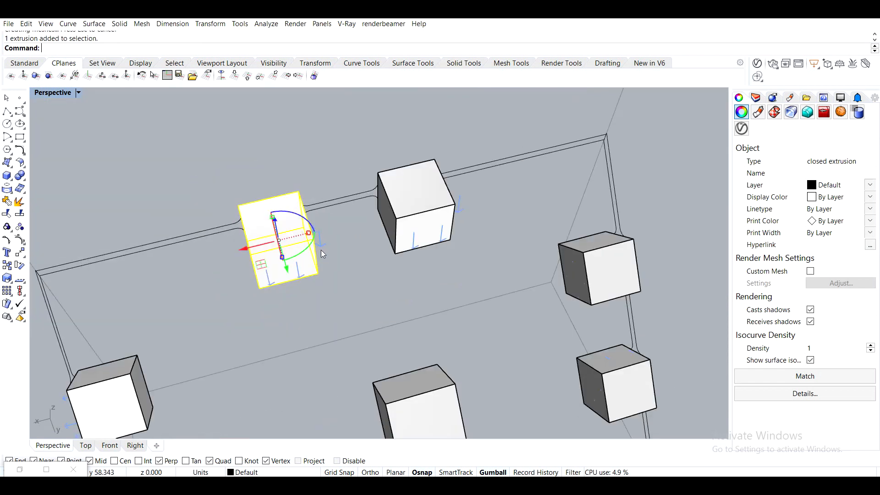
pyautogui.write('zs')
pyautogui.press('Return')
pyautogui.press('Escape')
pyautogui.moveTo(314, 243); pyautogui.dragTo(245, 238, button='right')
pyautogui.scroll(-4, 314, 218)
pyautogui.click(239, 237)
pyautogui.press('Return')
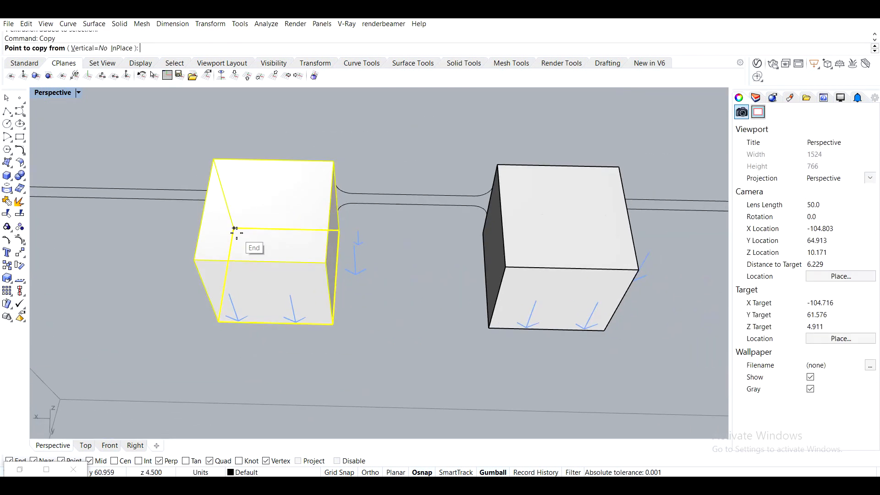
pyautogui.click(195, 260)
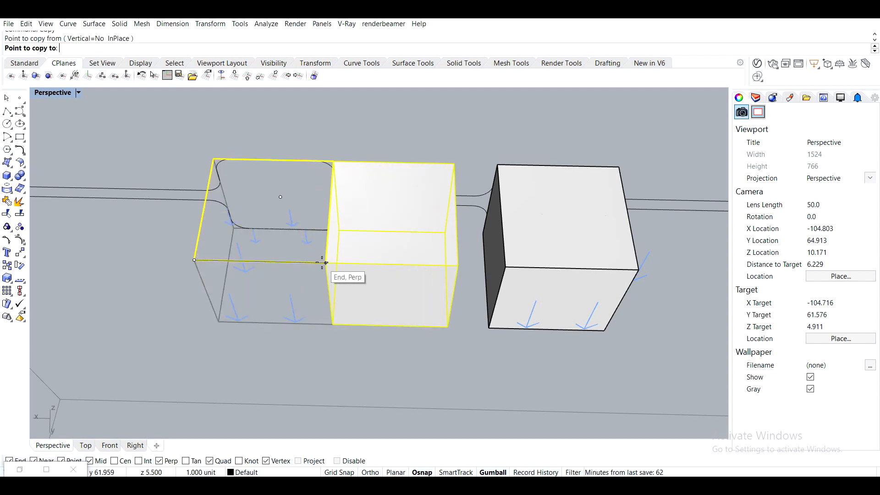
pyautogui.click(328, 263)
pyautogui.press('Return')
# Stretch the copied box in one direction with Scale1D until it fills the gap to the second load box
pyautogui.write('Scale')
pyautogui.press('Return')
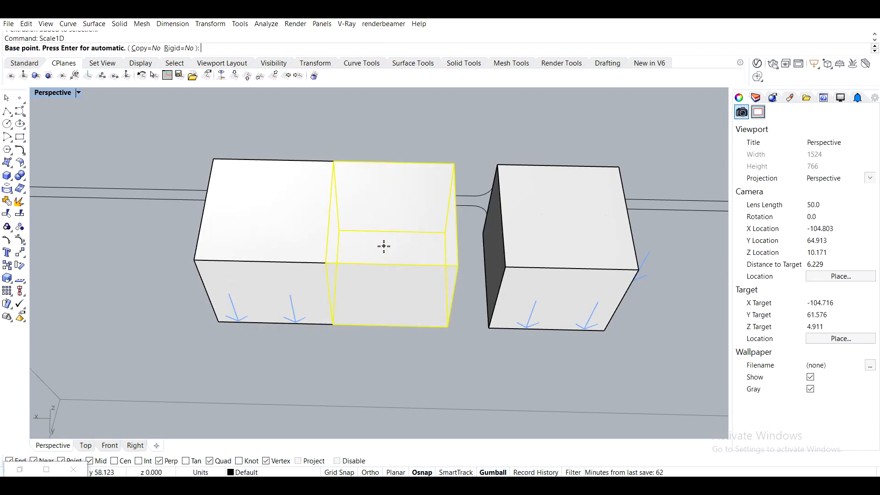
pyautogui.click(325, 263)
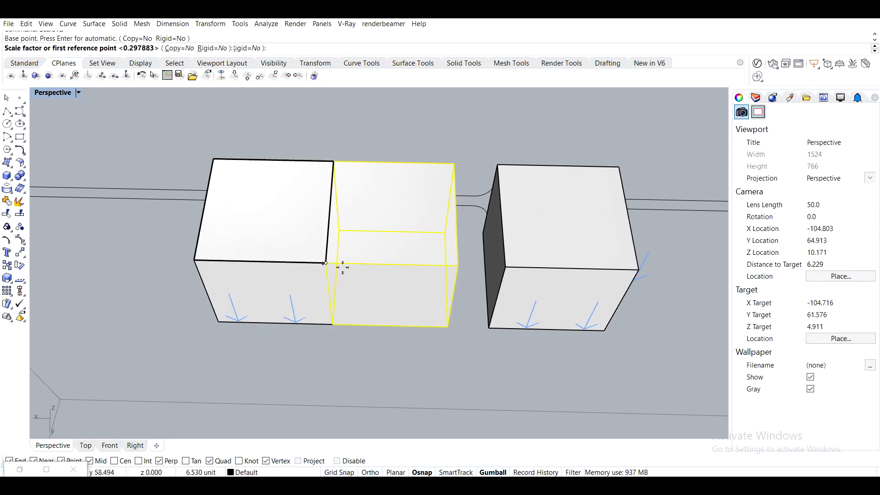
pyautogui.click(457, 265)
pyautogui.click(505, 267)
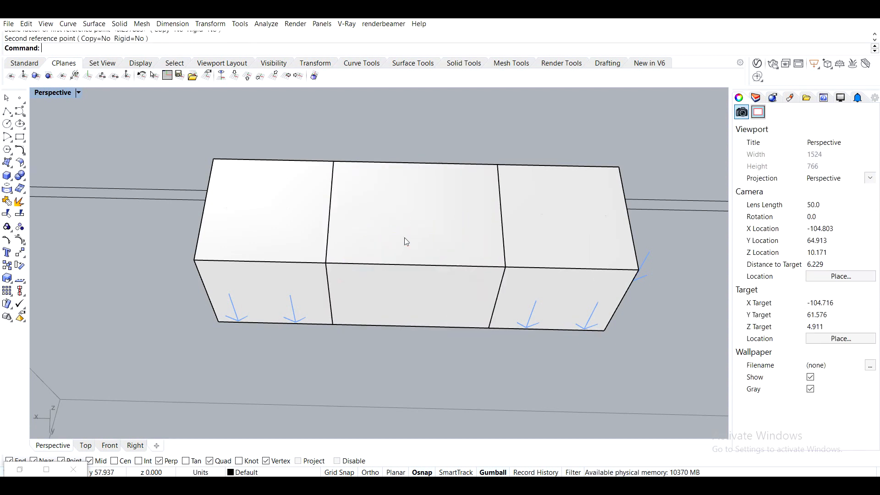
# Copy the stretched middle block corner to corner onto the outer side of the second load box
pyautogui.click(410, 254)
pyautogui.write('Copy')
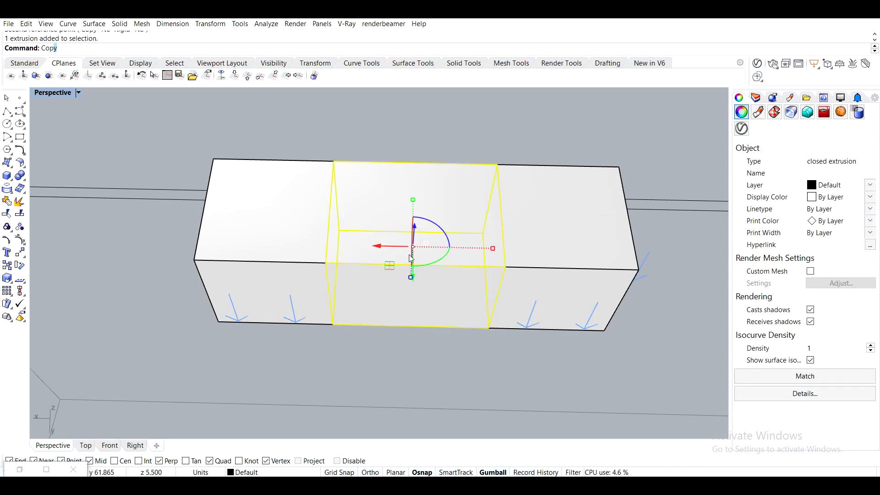
pyautogui.press('Return')
pyautogui.click(327, 264)
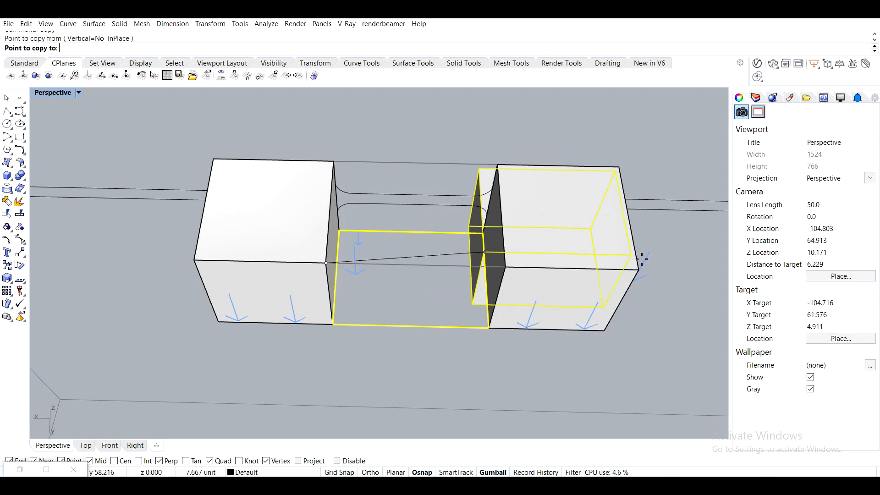
pyautogui.click(638, 271)
pyautogui.press('Return')
# Shorten the outer copied block with Scale1D from its inner corner, entering 0.5 for its new length
pyautogui.keyDown('shift'); pyautogui.moveTo(637, 272); pyautogui.dragTo(583, 264, button='right'); pyautogui.keyUp('shift')
pyautogui.click(584, 265)
pyautogui.press('Return')
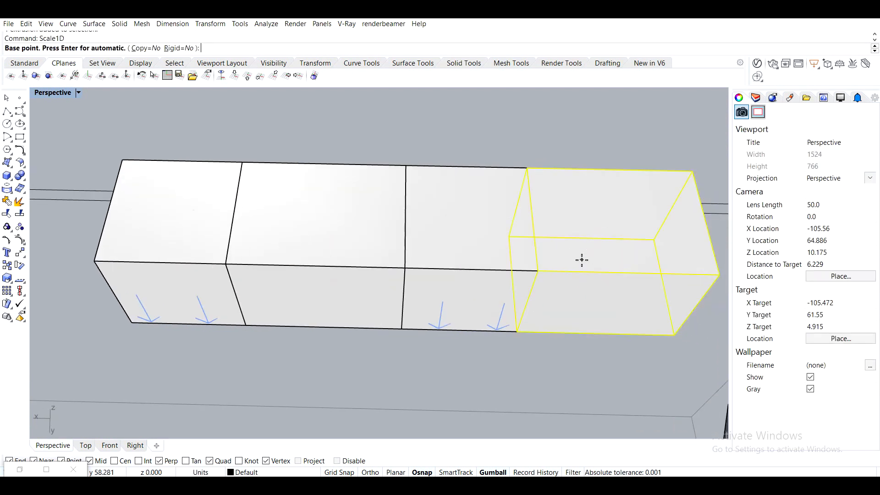
pyautogui.click(553, 267)
pyautogui.click(718, 275)
pyautogui.write('0.5')
pyautogui.click(706, 245)
pyautogui.click(642, 291)
# Copy the narrow end block by its outer corner onto the outer side of the first load box
pyautogui.scroll(-2, 642, 291)
pyautogui.keyDown('shift'); pyautogui.moveTo(570, 287); pyautogui.dragTo(589, 293, button='right'); pyautogui.keyUp('shift')
pyautogui.click(589, 295)
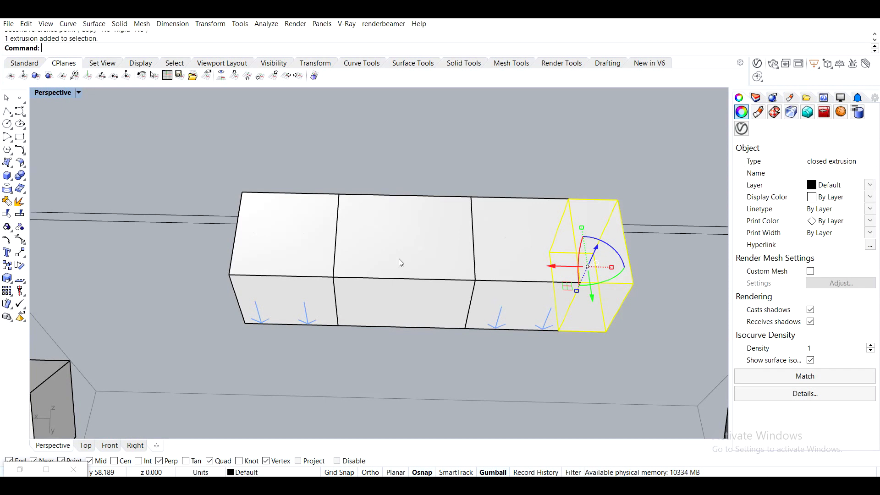
pyautogui.press('Return')
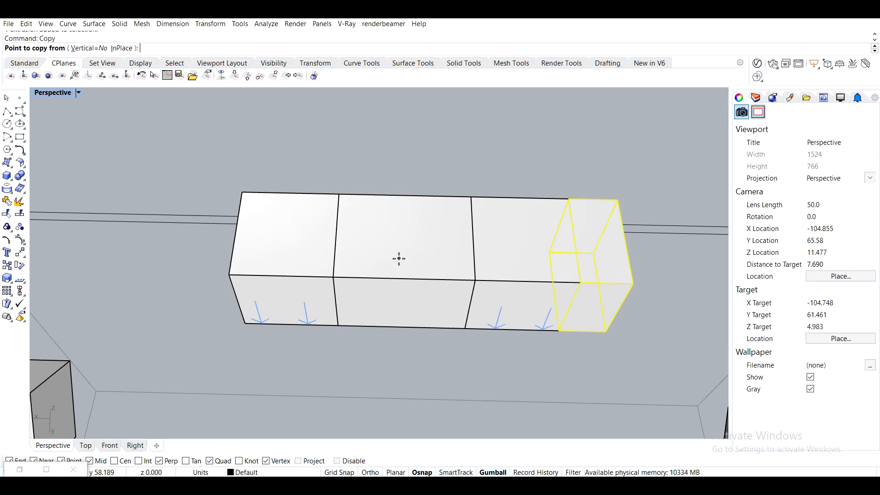
pyautogui.click(633, 284)
pyautogui.click(229, 275)
pyautogui.press('Return')
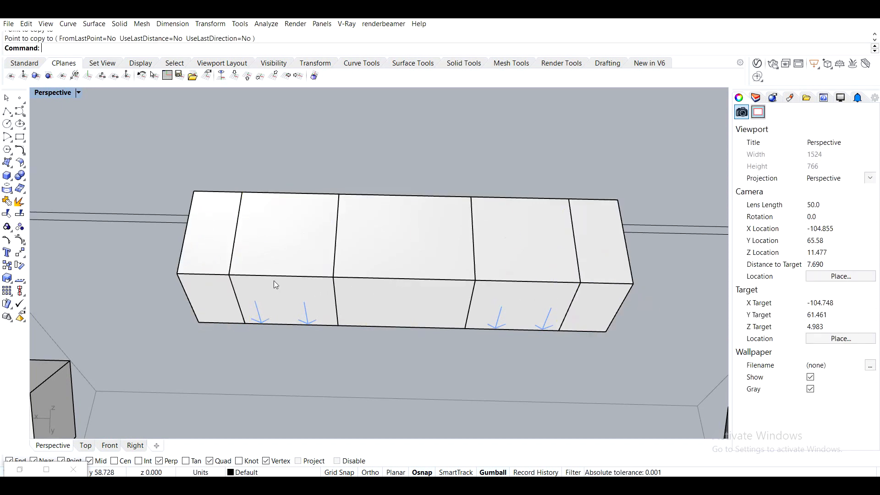
# Delete the two original load boxes, keeping the middle block and the two narrow end blocks
pyautogui.click(274, 281)
pyautogui.press('Delete')
pyautogui.click(540, 290)
pyautogui.press('Delete')
pyautogui.scroll(-2, 541, 290)
pyautogui.moveTo(541, 290); pyautogui.dragTo(292, 271, button='right')
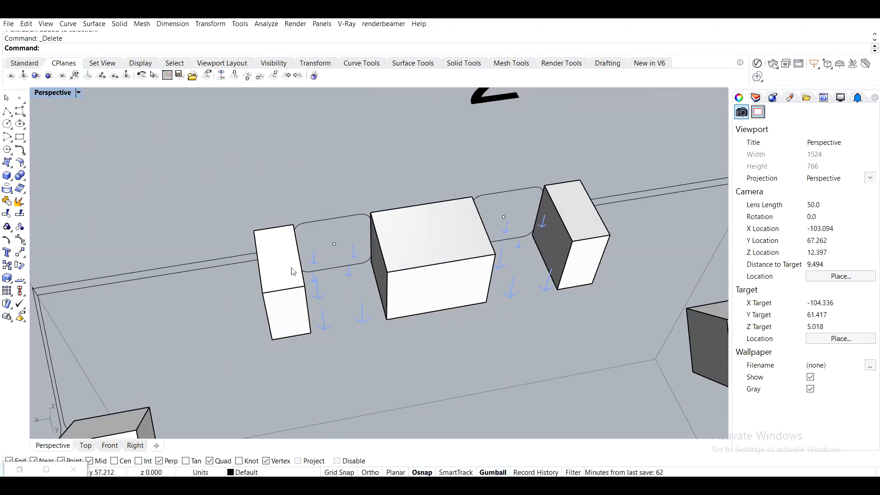
# Restore Grasshopper and assign the three new blocks to the orange Brep parameter feeding the load Entwine component
pyautogui.click(19, 469)
pyautogui.scroll(-5, 504, 207)
pyautogui.moveTo(545, 209); pyautogui.dragTo(788, 251, button='right')
pyautogui.scroll(3, 518, 177)
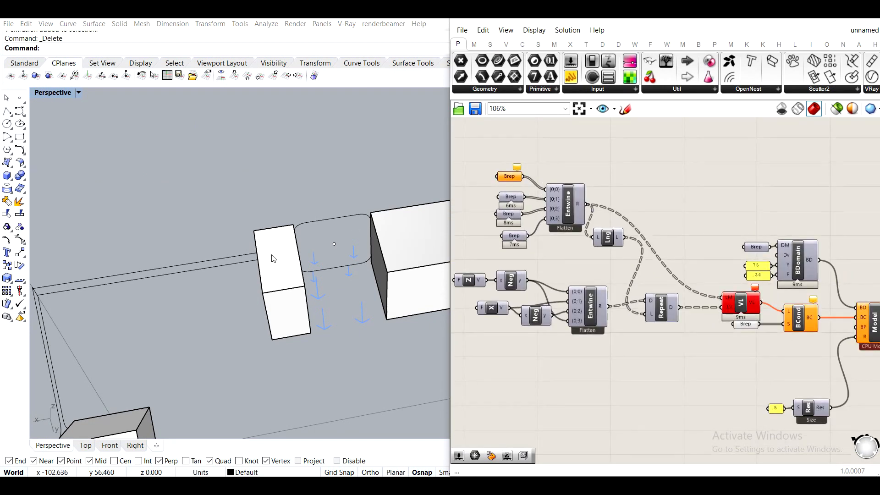
pyautogui.scroll(-4, 350, 263)
pyautogui.keyDown('shift'); pyautogui.moveTo(350, 263); pyautogui.dragTo(208, 262, button='right'); pyautogui.keyUp('shift')
pyautogui.click(357, 257)
pyautogui.keyDown('shift'); pyautogui.click(259, 271); pyautogui.keyUp('shift')
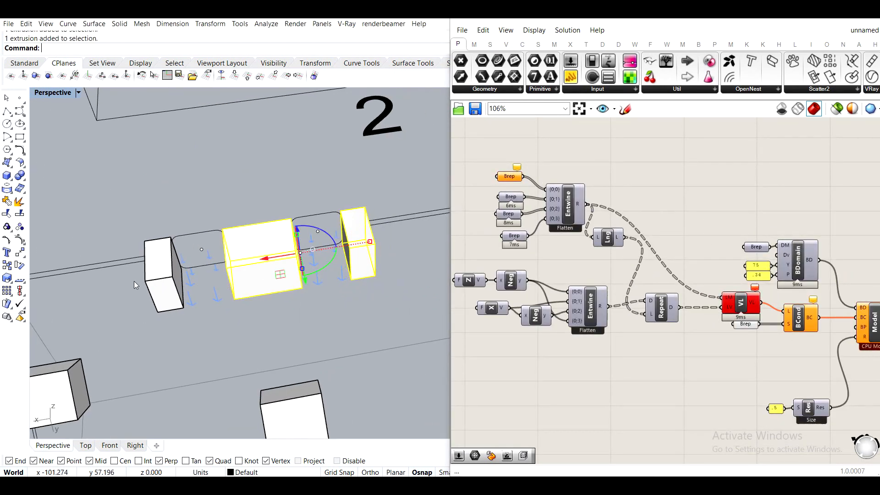
pyautogui.keyDown('shift'); pyautogui.click(156, 282); pyautogui.keyUp('shift')
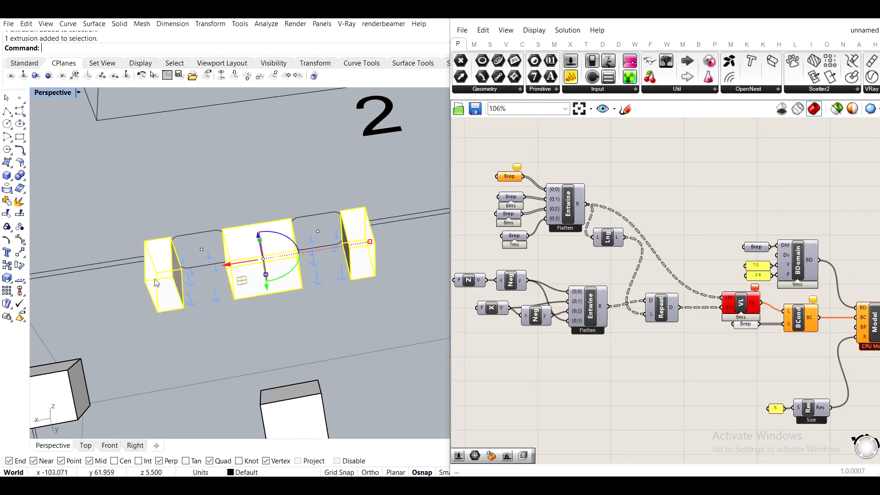
pyautogui.rightClick(509, 176)
pyautogui.click(567, 337)
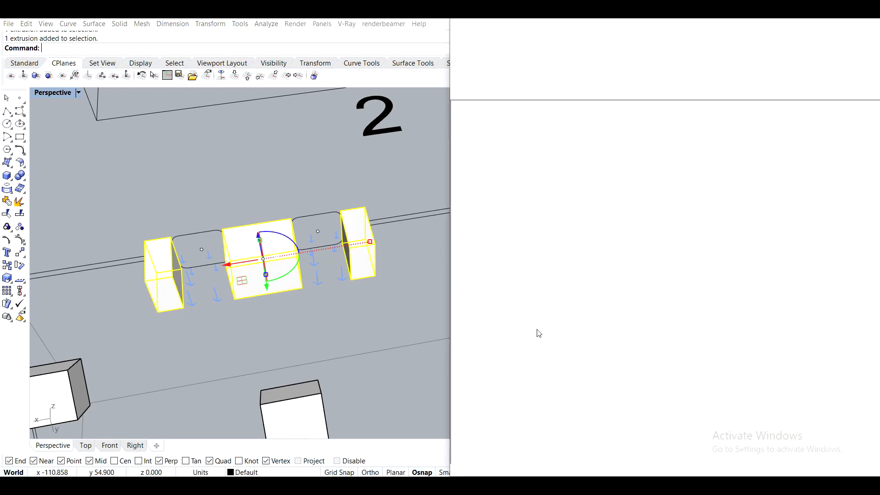
pyautogui.rightClick(365, 319)
# Reset the Optimus solver and set its run toggle to True to start the optimisation
pyautogui.scroll(-2, 614, 347)
pyautogui.moveTo(747, 372); pyautogui.dragTo(627, 326, button='right')
pyautogui.scroll(3, 626, 326)
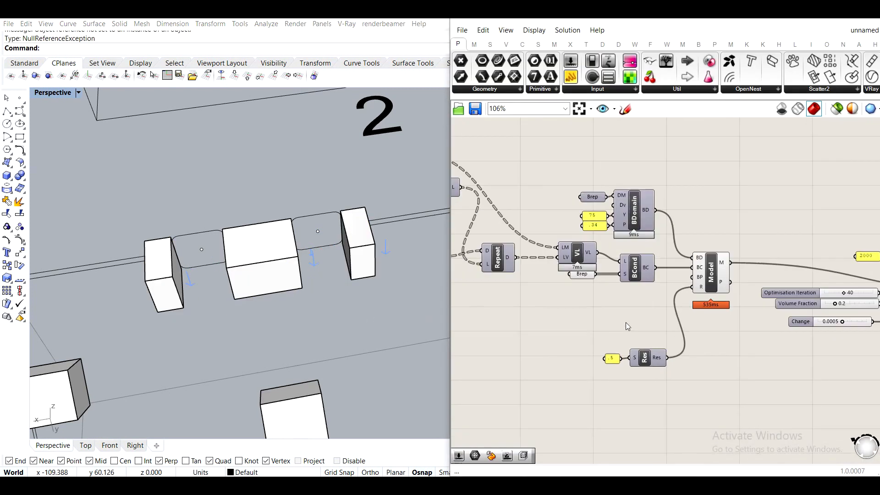
pyautogui.moveTo(843, 326); pyautogui.dragTo(600, 285, button='right')
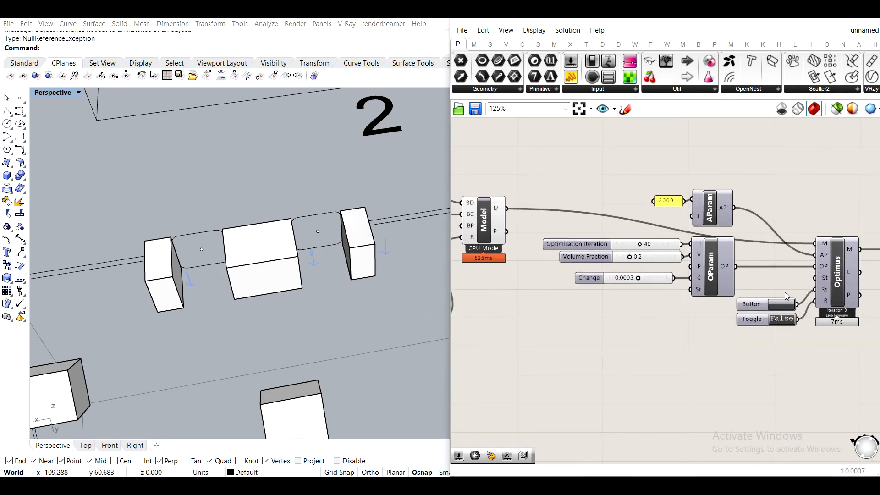
pyautogui.click(783, 308)
pyautogui.doubleClick(785, 319)
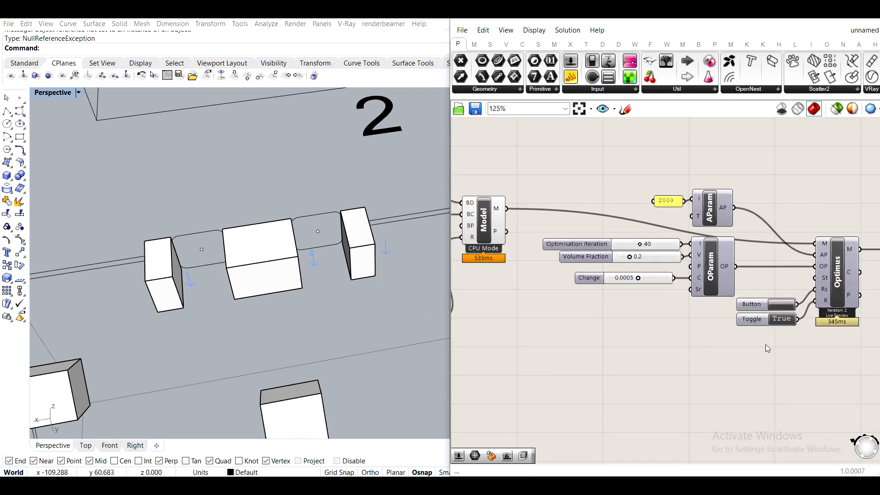
# Turn on the preview of the Iso component's mesh while the Optimus solver is running
pyautogui.scroll(-2, 326, 289)
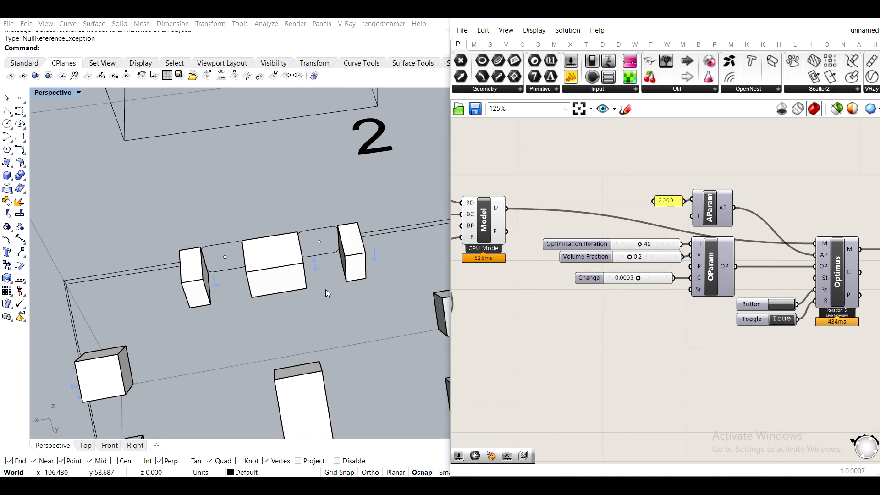
pyautogui.scroll(-1, 346, 297)
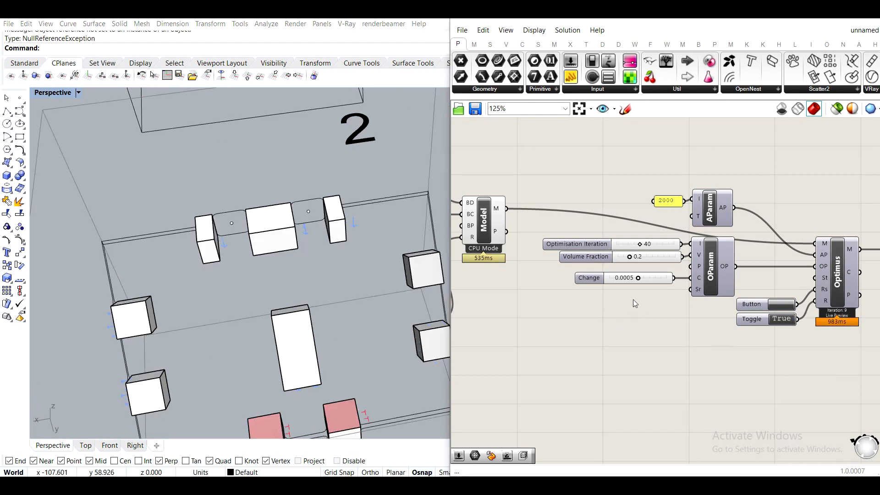
pyautogui.moveTo(635, 300); pyautogui.dragTo(462, 244, button='right')
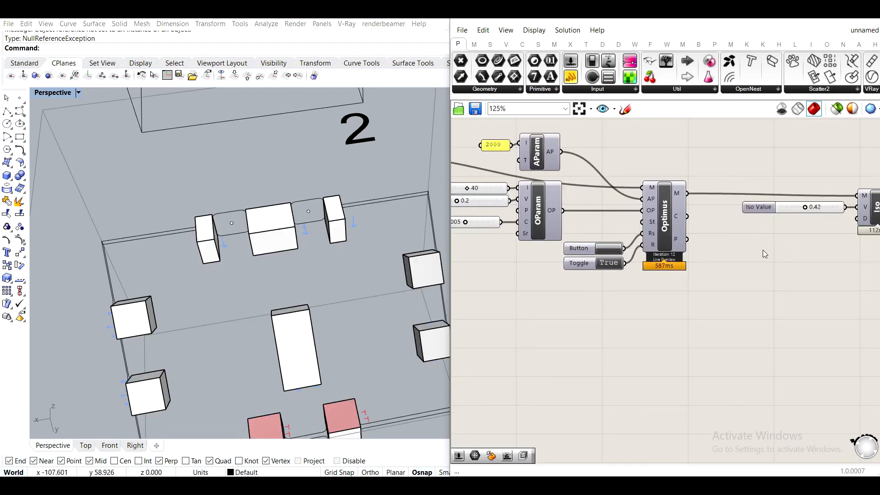
pyautogui.moveTo(686, 264); pyautogui.dragTo(567, 278, button='right')
pyautogui.click(764, 230)
pyautogui.middleClick(763, 230)
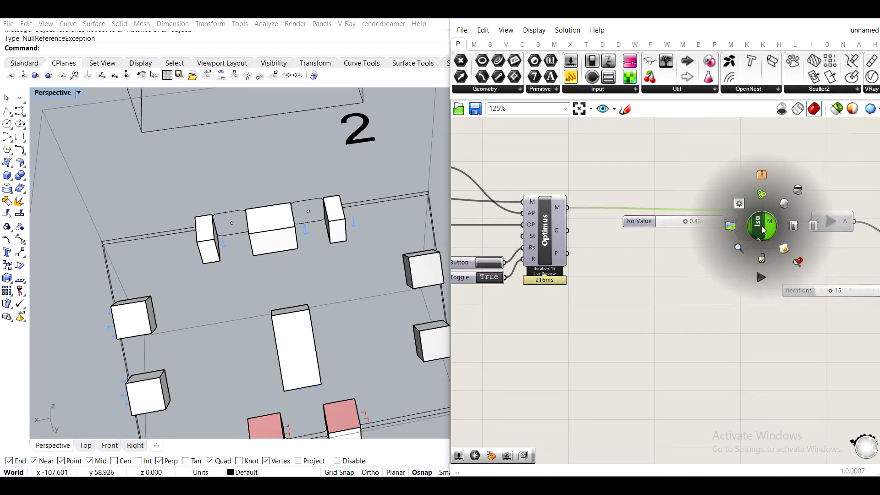
pyautogui.click(790, 206)
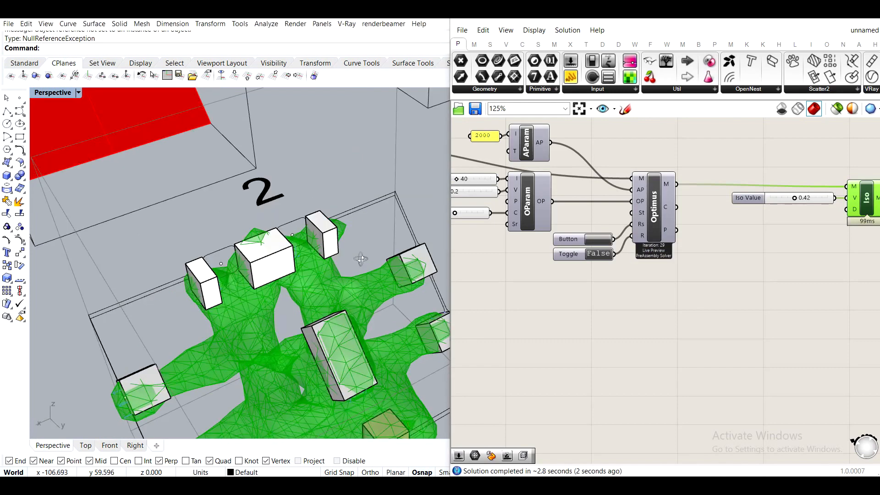
# Examine the optimised mesh from several angles, especially around the load blocks and the two support boxes
pyautogui.moveTo(244, 283); pyautogui.dragTo(279, 298, button='right')
pyautogui.scroll(-8, 280, 299)
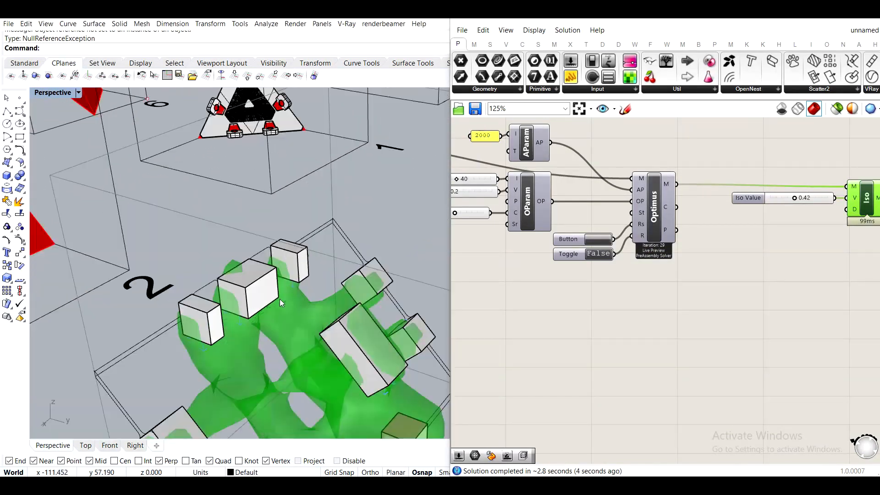
pyautogui.click(719, 331)
pyautogui.moveTo(360, 337); pyautogui.dragTo(309, 351, button='right')
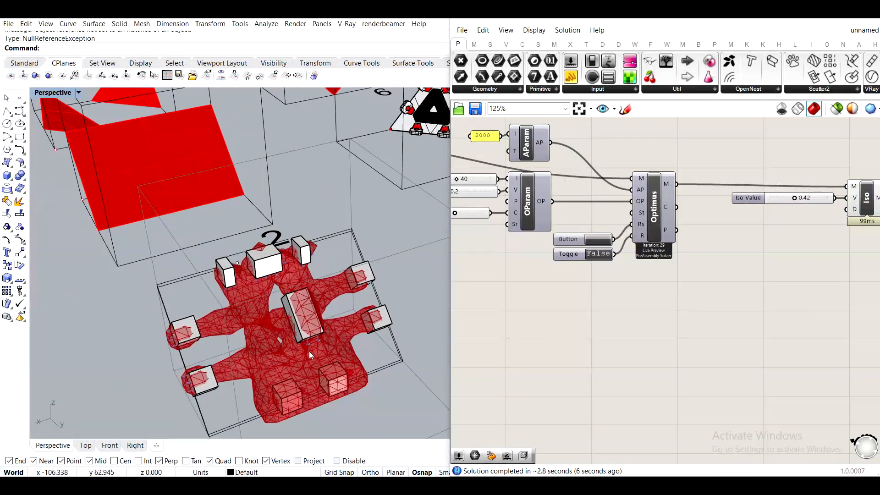
pyautogui.scroll(4, 304, 226)
pyautogui.moveTo(303, 225); pyautogui.dragTo(221, 171, button='right')
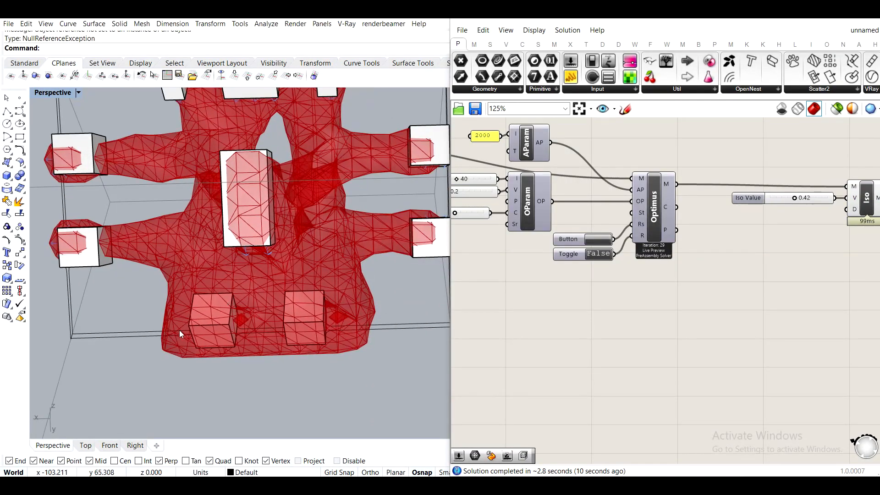
pyautogui.scroll(3, 202, 317)
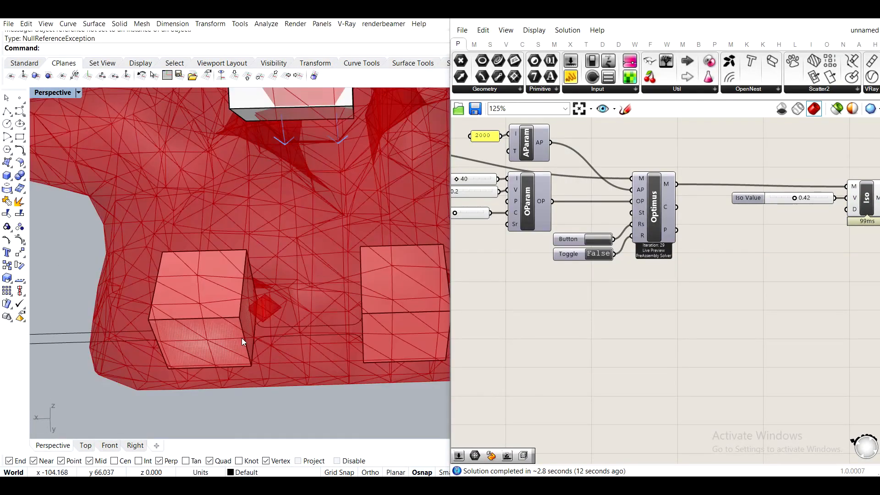
# Hide the preview of the Iso component and its downstream components, and minimise Grasshopper to return to the Rhino model
pyautogui.scroll(-5, 564, 308)
pyautogui.moveTo(825, 348); pyautogui.dragTo(660, 231)
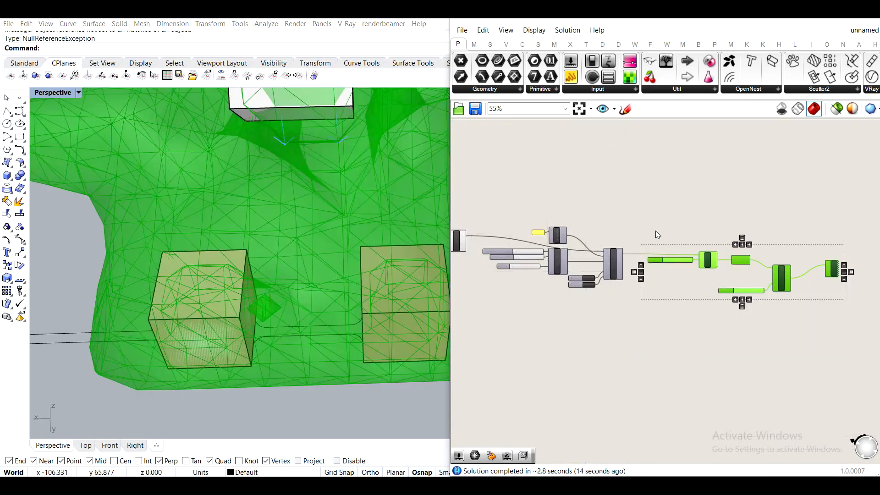
pyautogui.middleClick(677, 230)
pyautogui.click(714, 192)
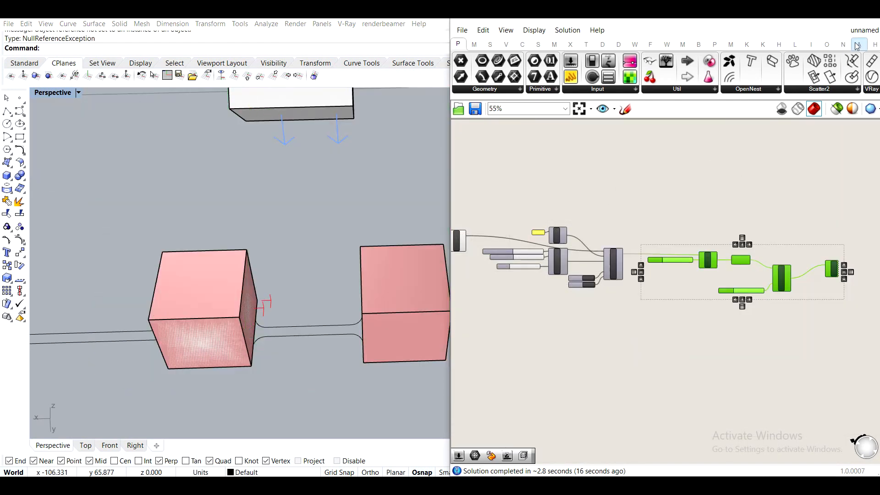
pyautogui.click(811, 19)
pyautogui.keyDown('shift'); pyautogui.moveTo(354, 249); pyautogui.dragTo(430, 307, button='right'); pyautogui.keyUp('shift')
pyautogui.scroll(-7, 430, 307)
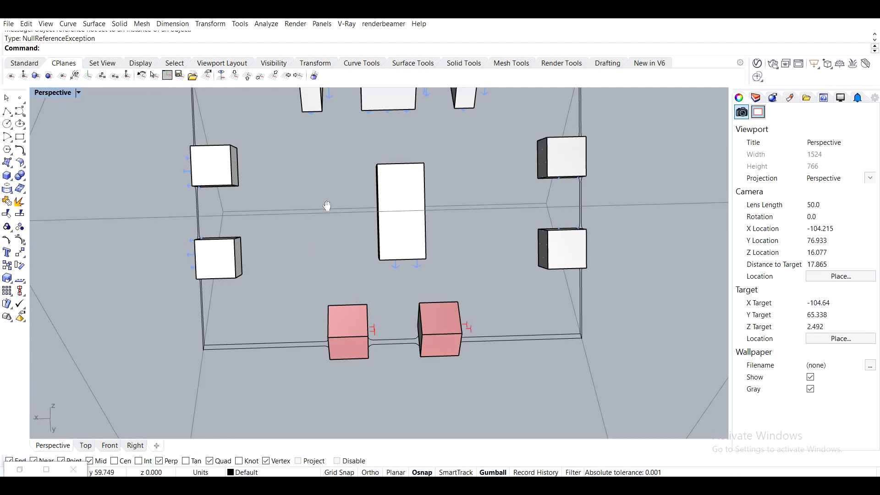
pyautogui.keyDown('shift'); pyautogui.moveTo(350, 286); pyautogui.dragTo(378, 330, button='right'); pyautogui.keyUp('shift')
pyautogui.scroll(4, 378, 329)
pyautogui.click(302, 261)
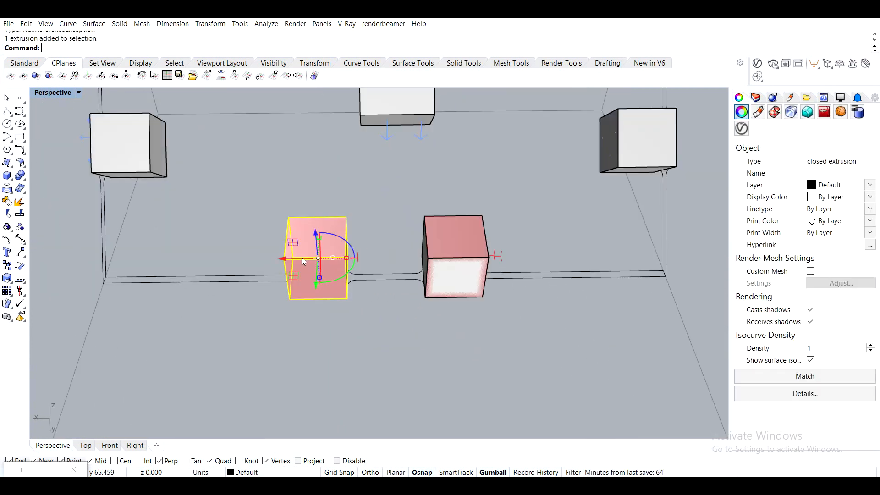
pyautogui.press('Escape')
pyautogui.scroll(-9, 318, 249)
pyautogui.keyDown('shift'); pyautogui.moveTo(309, 161); pyautogui.dragTo(306, 219, button='right'); pyautogui.keyUp('shift')
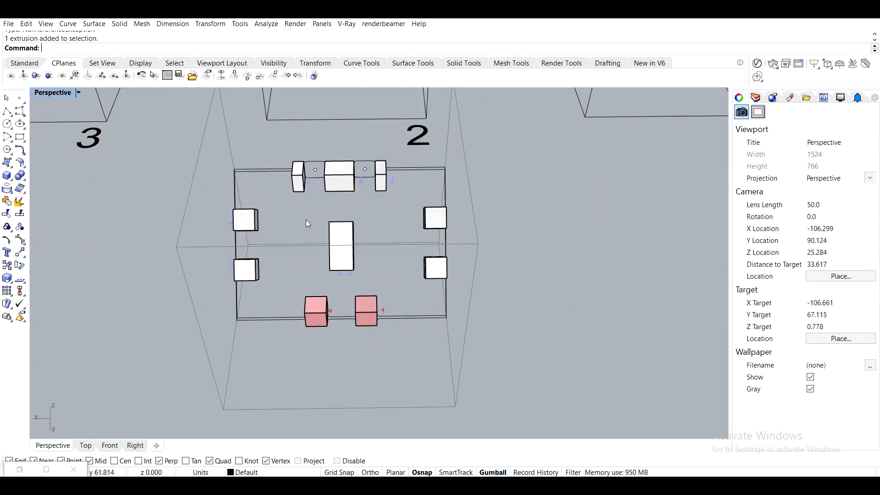
# Copy the middle load block and its two narrow end blocks across the domain to beside the support boxes
pyautogui.scroll(6, 295, 181)
pyautogui.click(306, 180)
pyautogui.keyDown('shift'); pyautogui.click(403, 179); pyautogui.keyUp('shift')
pyautogui.keyDown('shift'); pyautogui.click(458, 174); pyautogui.keyUp('shift')
pyautogui.moveTo(427, 219); pyautogui.dragTo(341, 171, button='right')
pyautogui.moveTo(431, 172); pyautogui.dragTo(292, 315)
pyautogui.press('alt')
pyautogui.moveTo(361, 315); pyautogui.dragTo(333, 264, button='right')
pyautogui.moveTo(323, 261); pyautogui.dragTo(280, 279)
# Move the three copied blocks by a corner into line with the support boxes, and delete the two original support boxes
pyautogui.write('m')
pyautogui.press('Return')
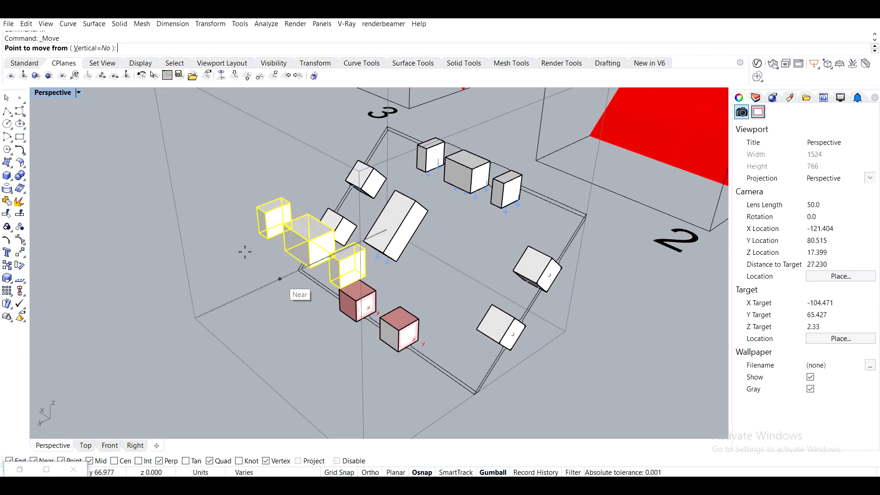
pyautogui.click(311, 268)
pyautogui.scroll(3, 394, 349)
pyautogui.click(384, 335)
pyautogui.moveTo(327, 359); pyautogui.dragTo(334, 289, button='right')
pyautogui.click(334, 282)
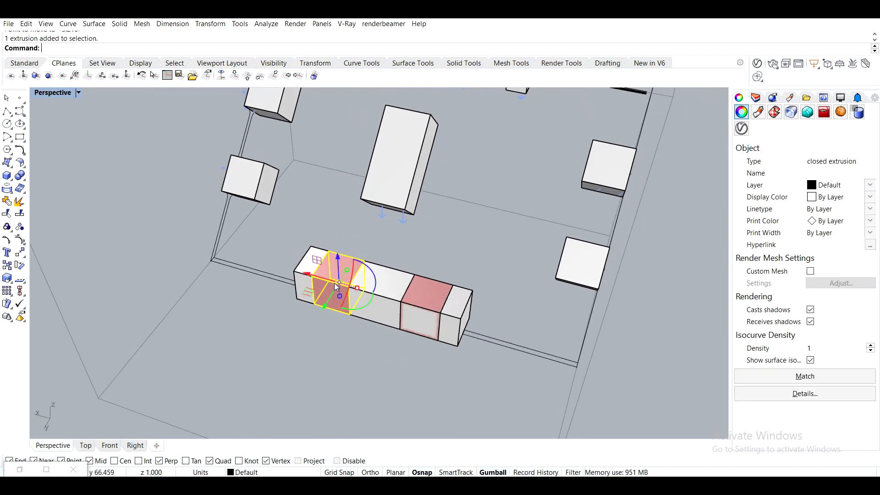
pyautogui.press('Delete')
pyautogui.click(431, 295)
pyautogui.press('Delete')
# Copy a side load box corner to corner twice, into the gap between the two boxes and beyond the other box
pyautogui.scroll(-4, 265, 251)
pyautogui.moveTo(265, 252); pyautogui.dragTo(229, 262, button='right')
pyautogui.keyDown('shift'); pyautogui.moveTo(229, 262); pyautogui.dragTo(278, 278, button='right'); pyautogui.keyUp('shift')
pyautogui.scroll(4, 276, 277)
pyautogui.moveTo(331, 274); pyautogui.dragTo(427, 259, button='right')
pyautogui.scroll(3, 335, 323)
pyautogui.click(338, 321)
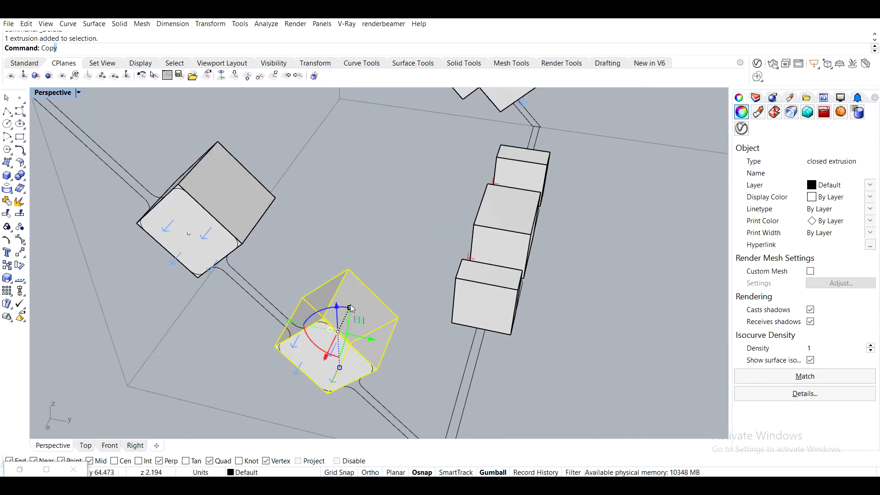
pyautogui.press('Return')
pyautogui.click(327, 394)
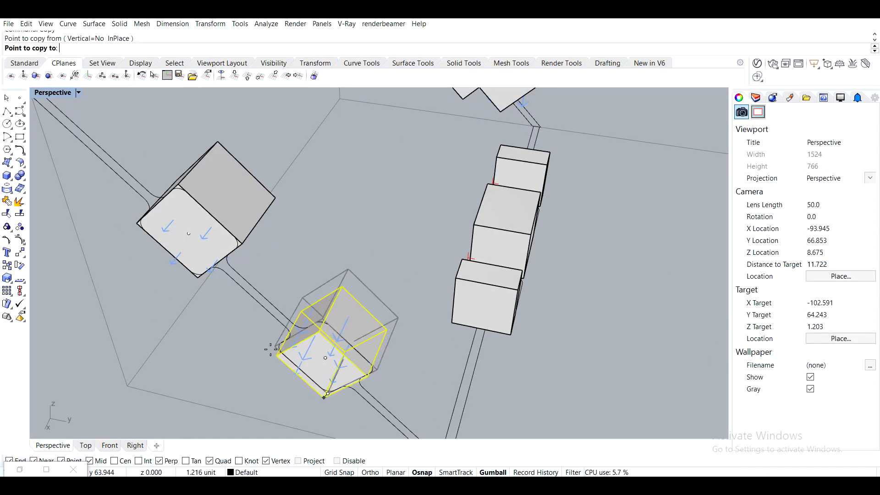
pyautogui.click(130, 226)
pyautogui.press('Return')
# Scale the copied block between the two side boxes in one direction so it exactly fills the gap
pyautogui.click(284, 260)
pyautogui.write('scale1d')
pyautogui.press('Return')
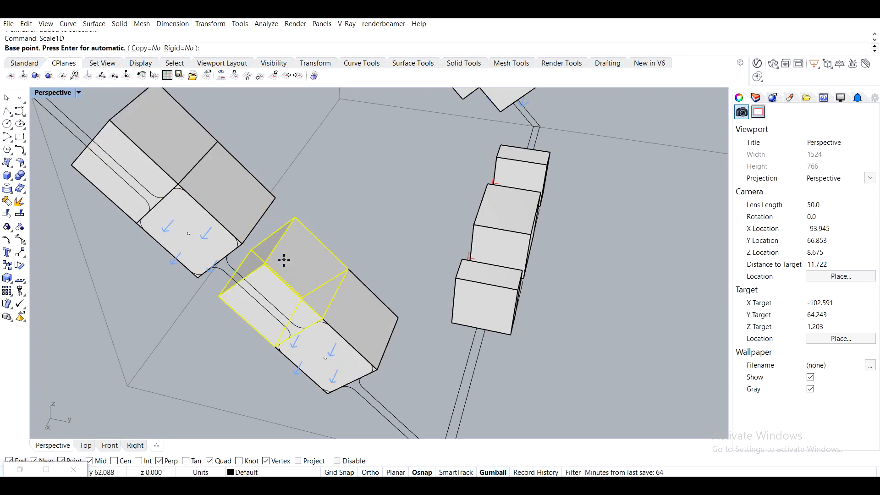
pyautogui.click(338, 266)
pyautogui.click(294, 219)
pyautogui.click(257, 192)
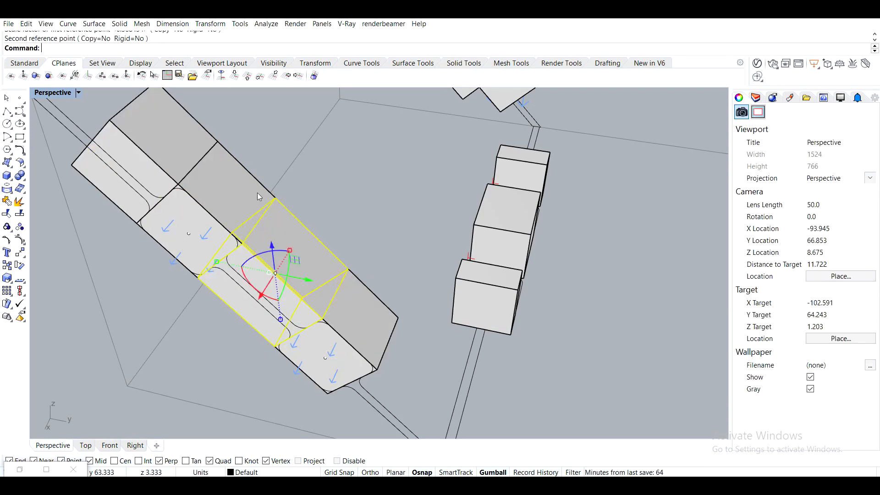
# Scale the outer copied block in one direction by a factor of 0.5 from its corner on the adjoining box
pyautogui.click(199, 136)
pyautogui.press('Return')
pyautogui.click(217, 142)
pyautogui.keyDown('shift'); pyautogui.moveTo(231, 138); pyautogui.dragTo(238, 184, button='right'); pyautogui.keyUp('shift')
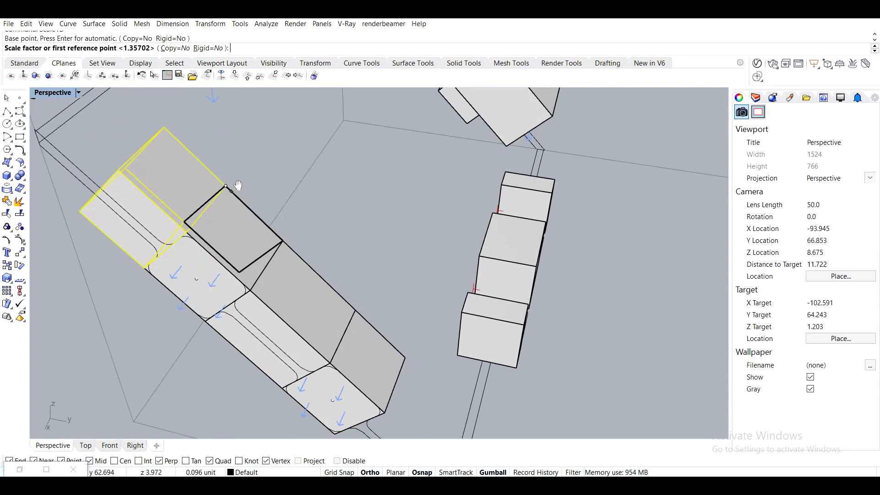
pyautogui.click(156, 130)
pyautogui.write('.5')
pyautogui.press('Return')
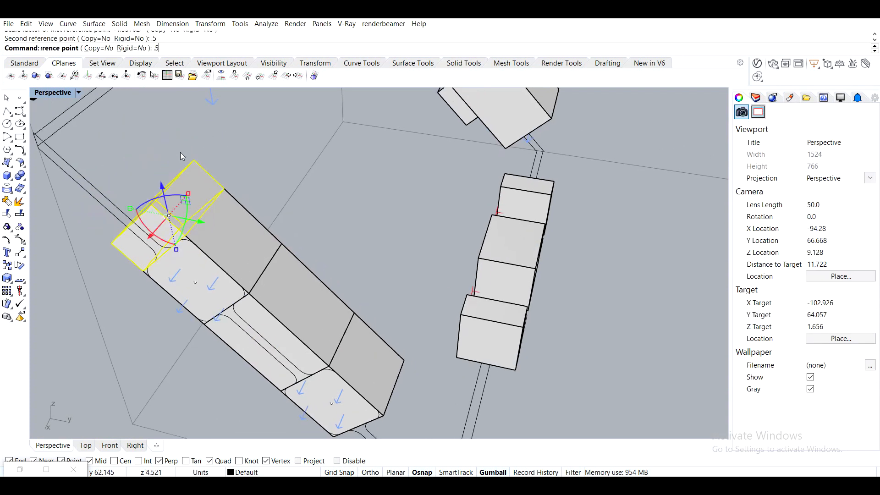
# Copy the narrow outer block by its corner onto the outer side of the other load box in the row
pyautogui.press('Escape')
pyautogui.click(184, 193)
pyautogui.write('C')
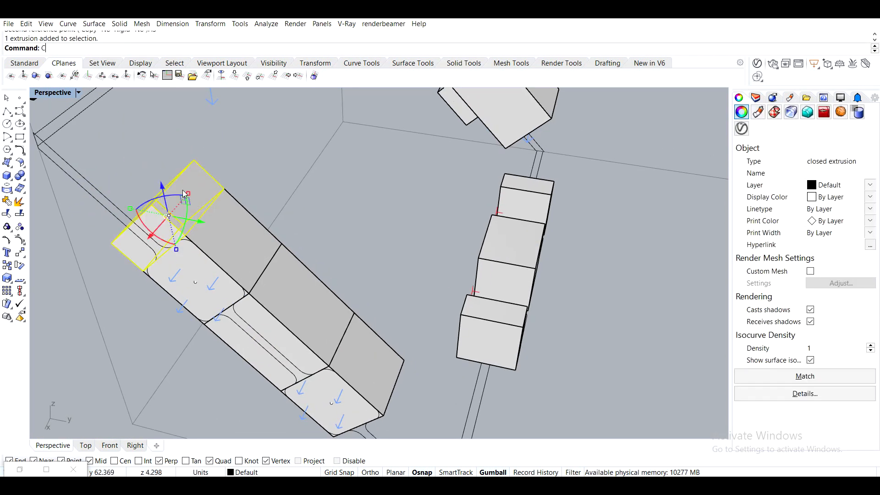
pyautogui.write('opy')
pyautogui.press('Return')
pyautogui.click(193, 160)
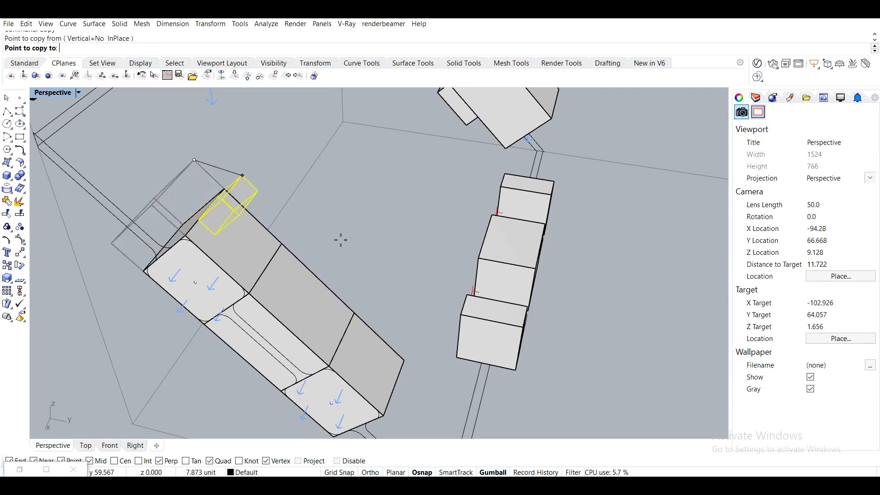
pyautogui.click(404, 360)
pyautogui.press('Return')
# Copy the middle block and both narrow end blocks by a corner to the load boxes on the opposite side of the domain
pyautogui.keyDown('shift'); pyautogui.moveTo(409, 341); pyautogui.dragTo(380, 288, button='right'); pyautogui.keyUp('shift')
pyautogui.click(166, 150)
pyautogui.keyDown('shift'); pyautogui.click(275, 241); pyautogui.keyUp('shift')
pyautogui.keyDown('shift'); pyautogui.click(391, 355); pyautogui.keyUp('shift')
pyautogui.moveTo(390, 355); pyautogui.dragTo(291, 320, button='right')
pyautogui.scroll(-5, 298, 332)
pyautogui.write('copy')
pyautogui.press('Return')
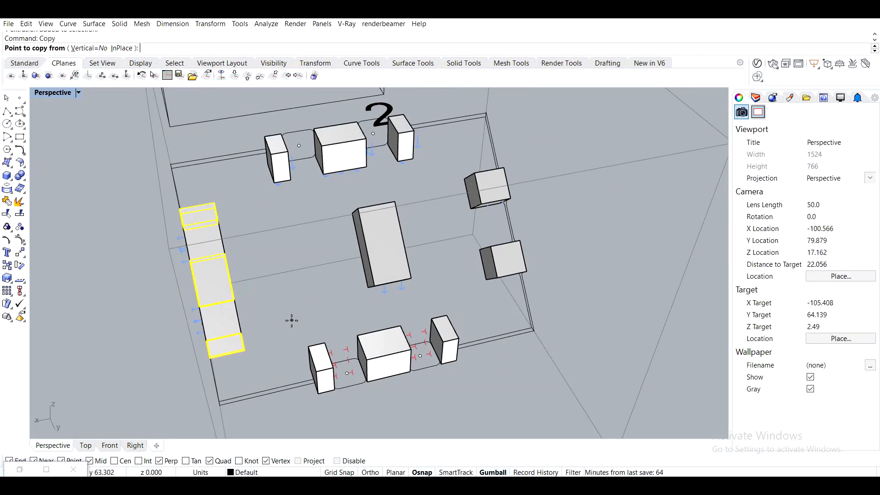
pyautogui.click(225, 252)
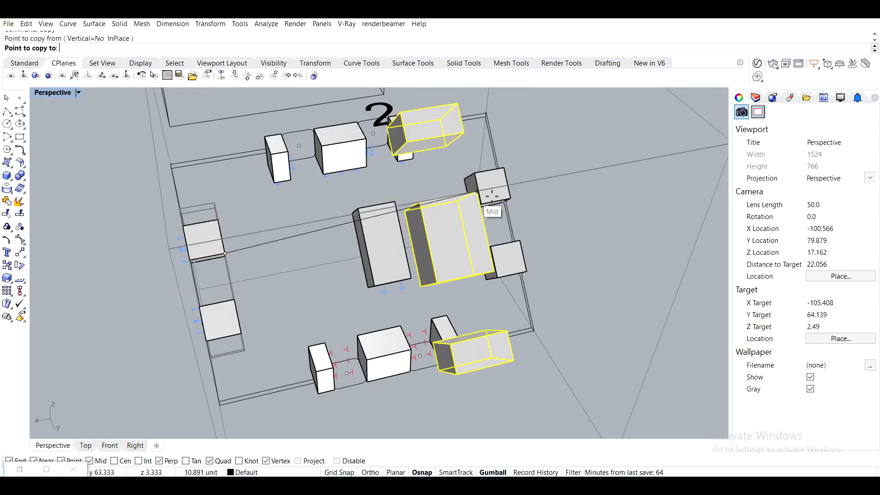
pyautogui.scroll(6, 509, 202)
pyautogui.click(515, 203)
pyautogui.press('Return')
# Delete the original load boxes on both sides, keeping the new middle and end blocks
pyautogui.click(498, 172)
pyautogui.press('Delete')
pyautogui.scroll(-8, 413, 316)
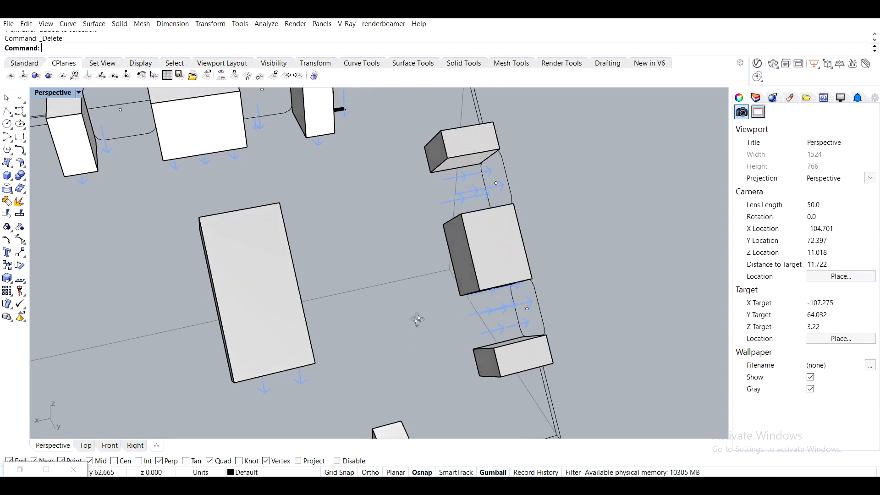
pyautogui.click(232, 326)
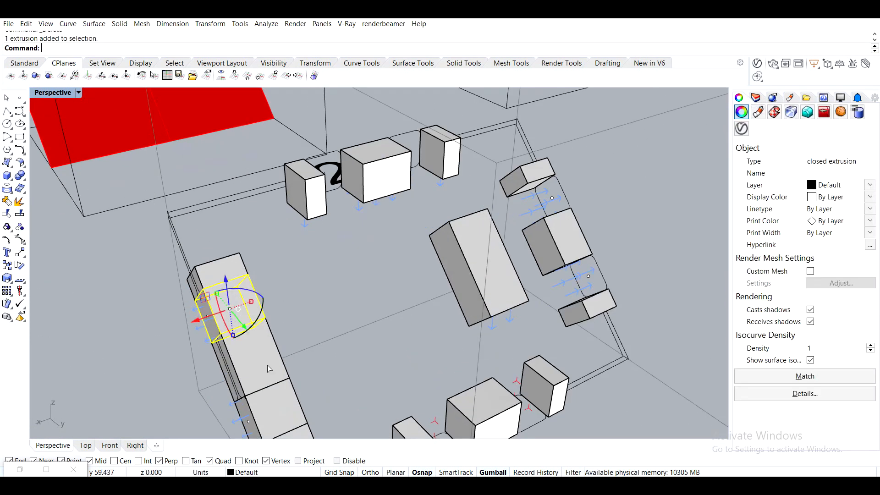
pyautogui.press('Delete')
# Restore Grasshopper and assign the three side blocks at the domain's far edge from label 2 to the Entwine {0;1} Brep parameter
pyautogui.scroll(-6, 412, 301)
pyautogui.moveTo(412, 302); pyautogui.dragTo(359, 257, button='right')
pyautogui.click(27, 471)
pyautogui.scroll(-2, 513, 238)
pyautogui.scroll(8, 608, 255)
pyautogui.click(644, 256)
pyautogui.scroll(3, 182, 243)
pyautogui.click(149, 214)
pyautogui.keyDown('shift'); pyautogui.click(141, 289); pyautogui.keyUp('shift')
pyautogui.keyDown('shift'); pyautogui.click(135, 372); pyautogui.keyUp('shift')
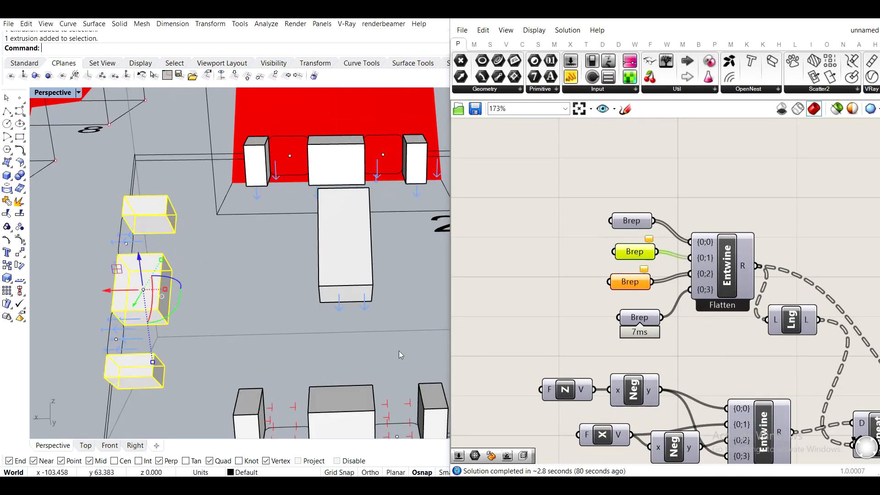
pyautogui.rightClick(637, 251)
pyautogui.click(660, 406)
# Assign the three blocks on the opposite side to the Brep parameter feeding the Entwine {0;2} input
pyautogui.scroll(-6, 241, 282)
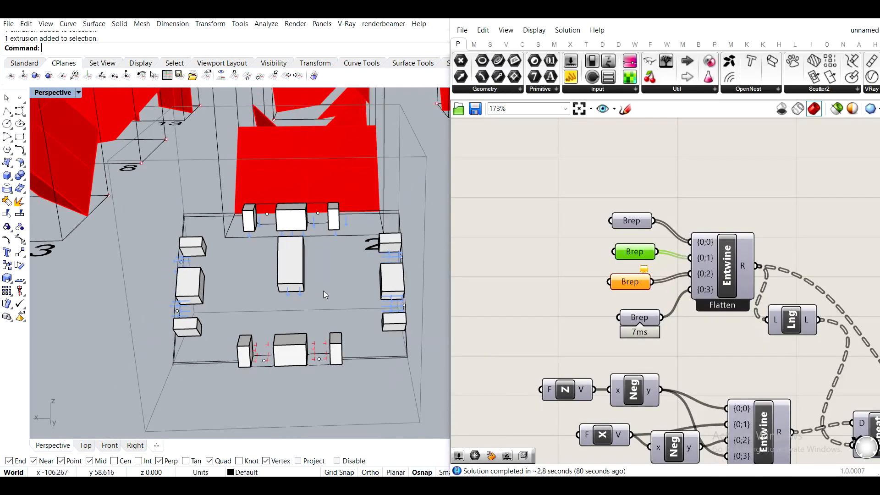
pyautogui.keyDown('shift'); pyautogui.moveTo(324, 290); pyautogui.dragTo(243, 259, button='right'); pyautogui.keyUp('shift')
pyautogui.keyDown('shift'); pyautogui.click(313, 250); pyautogui.keyUp('shift')
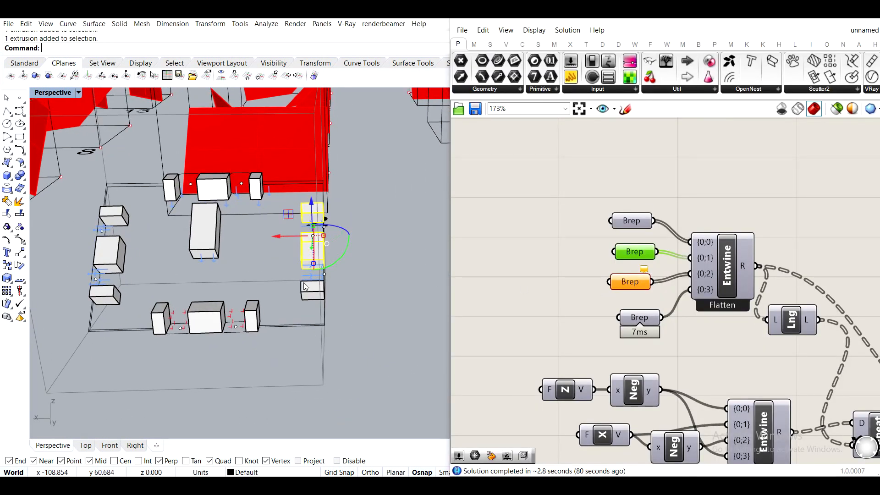
pyautogui.scroll(1, 638, 295)
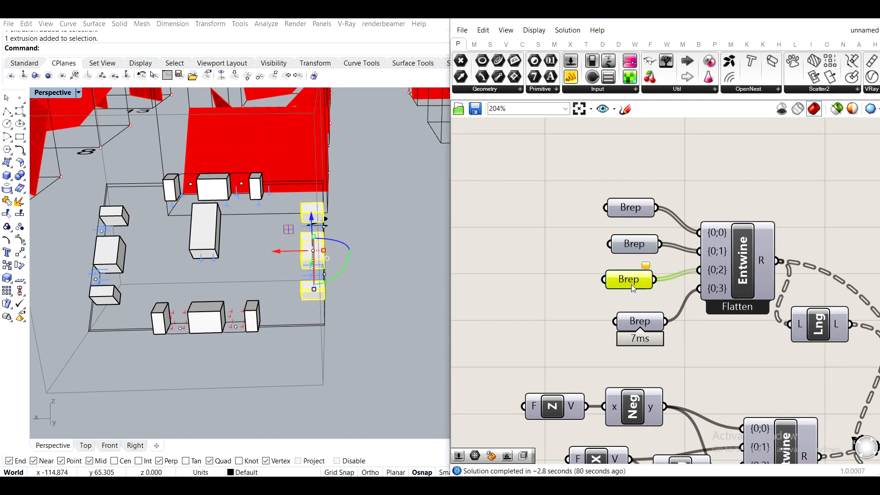
pyautogui.rightClick(632, 284)
pyautogui.click(677, 404)
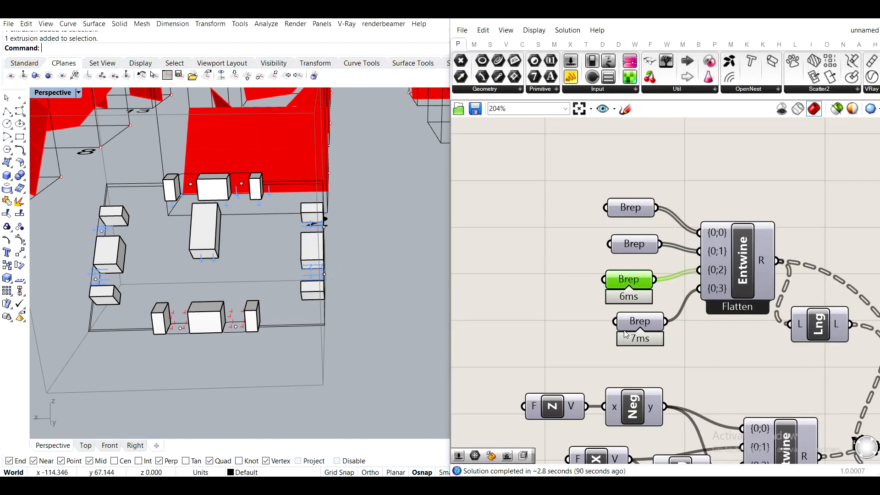
# Locate the Brep parameter feeding BCond's support input and select the three new blocks along the domain's near edge
pyautogui.moveTo(221, 237); pyautogui.dragTo(301, 200, button='right')
pyautogui.moveTo(318, 244); pyautogui.dragTo(264, 263, button='right')
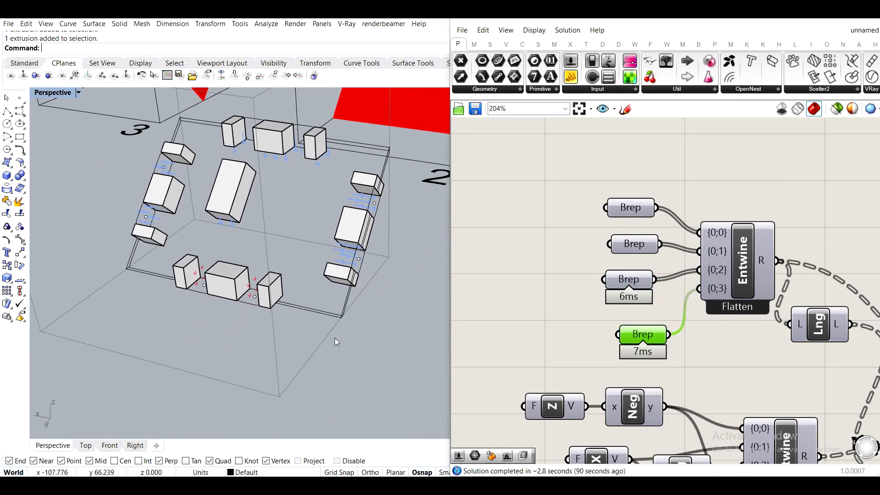
pyautogui.scroll(4, 337, 342)
pyautogui.moveTo(637, 337); pyautogui.dragTo(583, 253, button='right')
pyautogui.scroll(-2, 582, 251)
pyautogui.moveTo(620, 384); pyautogui.dragTo(601, 300, button='right')
pyautogui.scroll(-1, 601, 300)
pyautogui.moveTo(864, 304); pyautogui.dragTo(614, 287, button='right')
pyautogui.scroll(2, 583, 268)
pyautogui.click(175, 292)
pyautogui.keyDown('shift'); pyautogui.click(231, 293); pyautogui.keyUp('shift')
pyautogui.keyDown('shift'); pyautogui.click(294, 306); pyautogui.keyUp('shift')
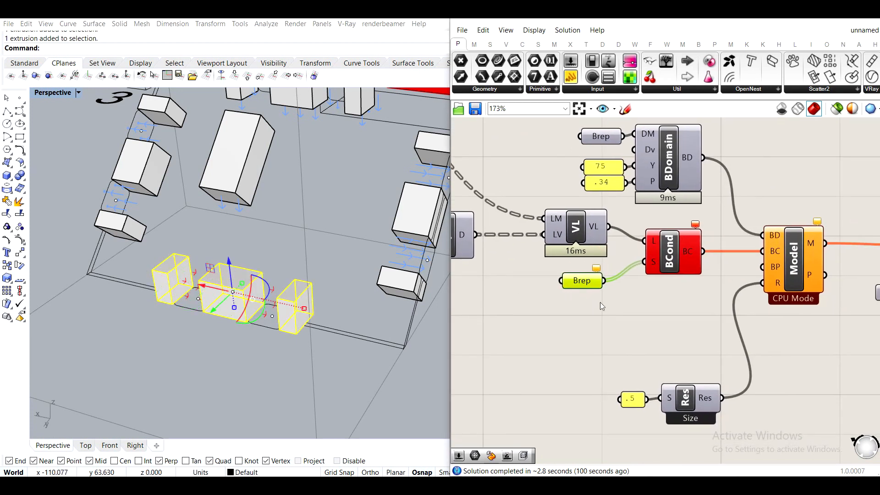
pyautogui.rightClick(590, 284)
pyautogui.click(638, 414)
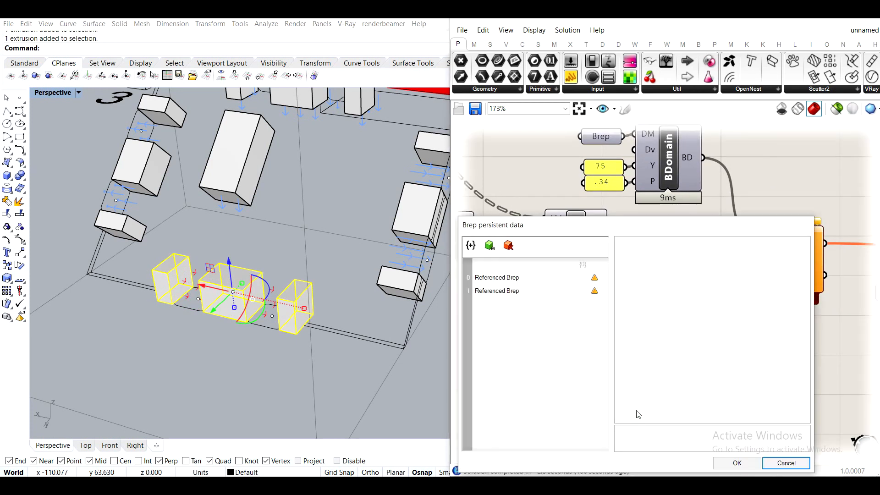
pyautogui.click(786, 463)
# Assign the three selected near-edge blocks as multiple Breps to the parameter feeding BCond's S input
pyautogui.rightClick(582, 280)
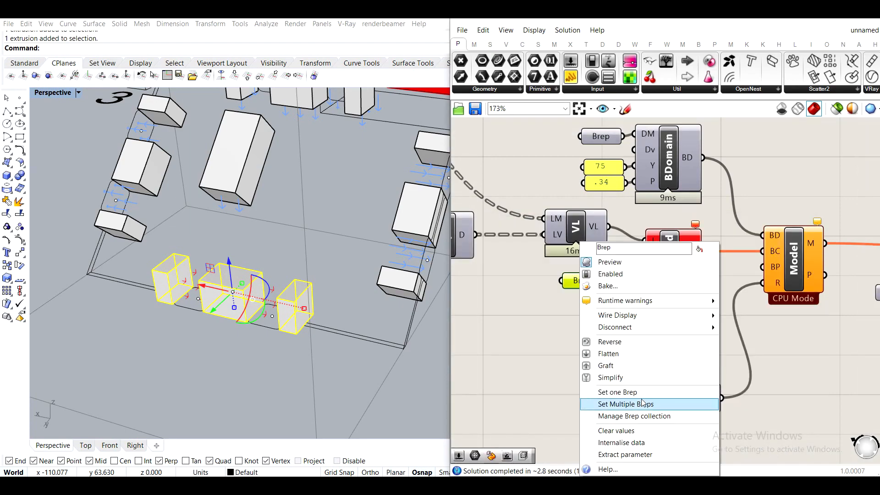
pyautogui.click(614, 404)
pyautogui.press('Return')
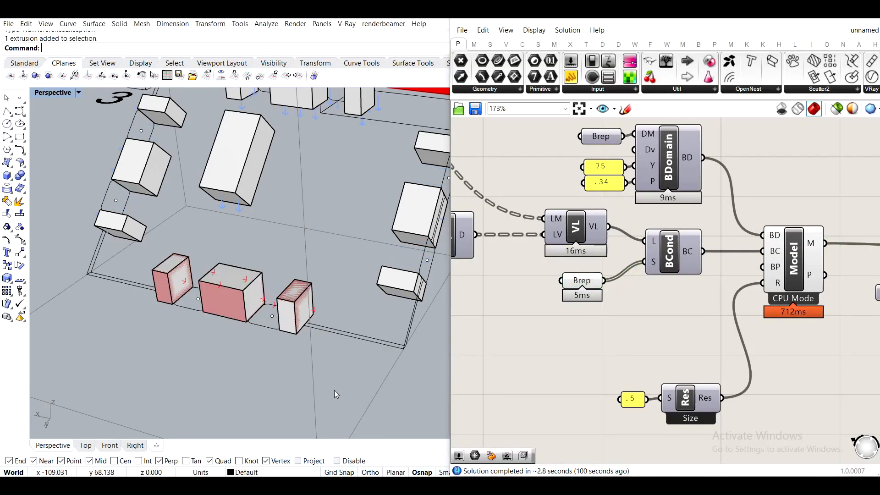
# Turn on the preview of the Iso component downstream of the Optimus solver
pyautogui.scroll(-4, 334, 389)
pyautogui.moveTo(226, 294); pyautogui.dragTo(278, 315, button='right')
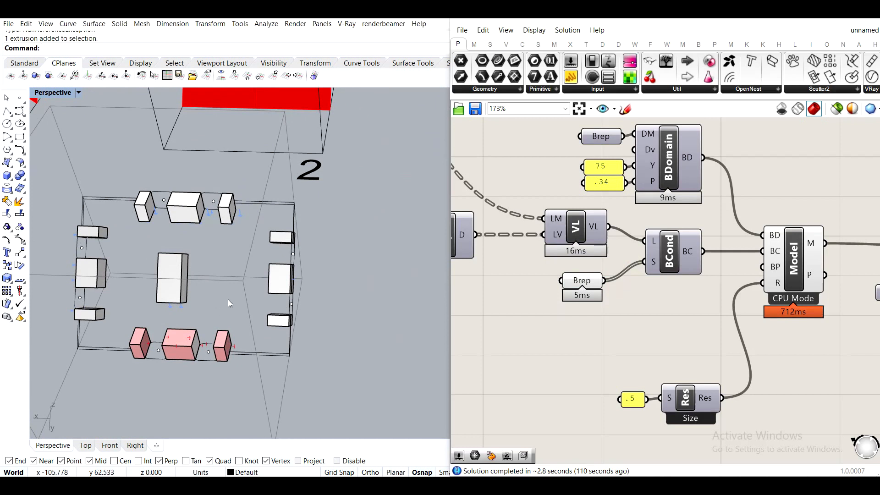
pyautogui.moveTo(639, 328); pyautogui.dragTo(570, 317, button='right')
pyautogui.scroll(-3, 582, 328)
pyautogui.moveTo(713, 342); pyautogui.dragTo(578, 314, button='right')
pyautogui.moveTo(818, 343); pyautogui.dragTo(606, 309, button='right')
pyautogui.scroll(3, 533, 295)
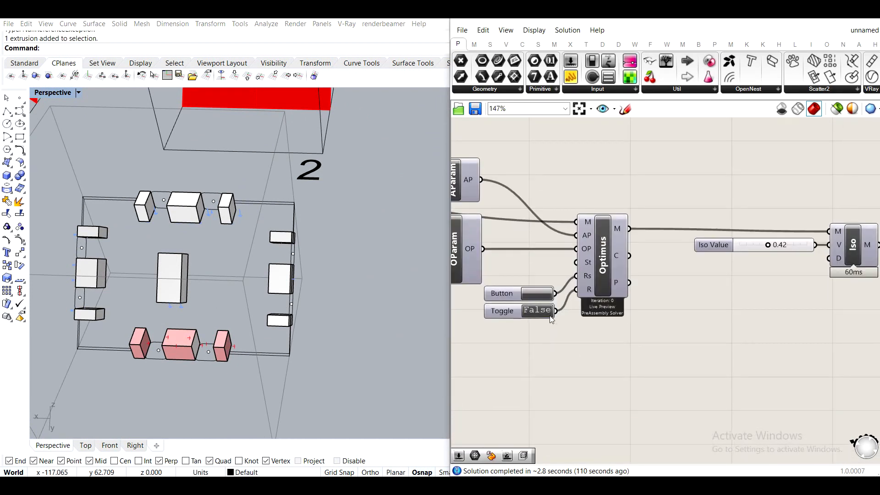
pyautogui.moveTo(750, 302); pyautogui.dragTo(566, 295, button='right')
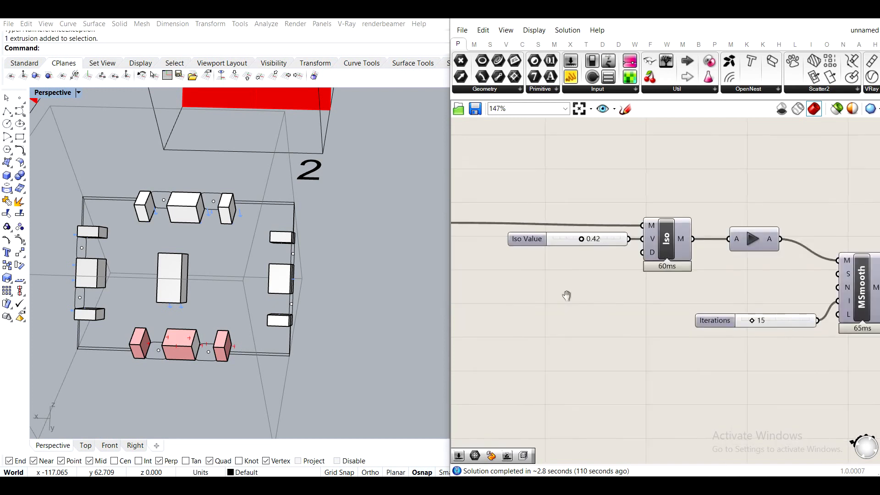
pyautogui.click(668, 243)
pyautogui.middleClick(667, 243)
pyautogui.click(690, 221)
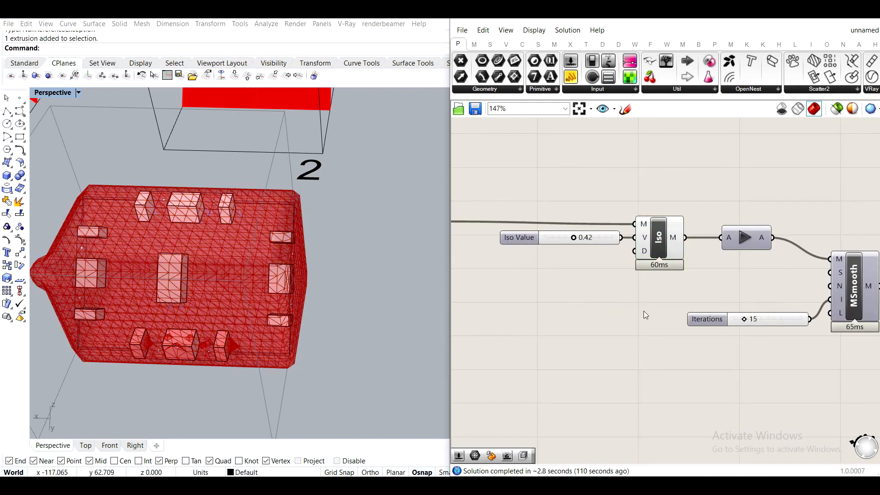
# Run the Optimus solver by switching its toggle to True, and stop it after about 24 iterations by switching back to False
pyautogui.moveTo(644, 311); pyautogui.dragTo(807, 294, button='right')
pyautogui.scroll(2, 523, 275)
pyautogui.doubleClick(503, 295)
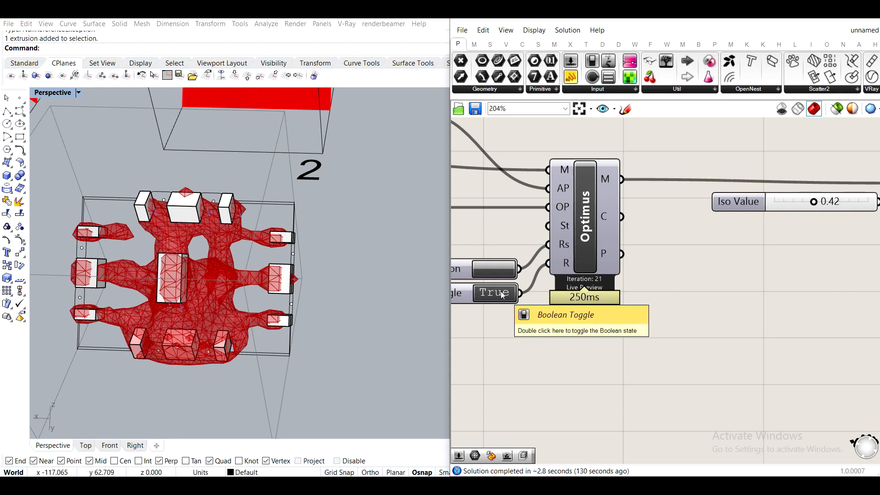
pyautogui.doubleClick(494, 293)
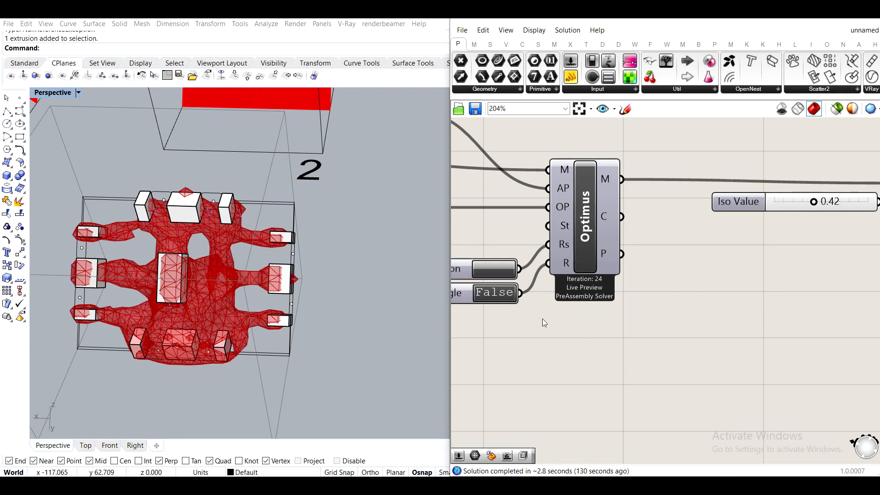
# Examine the optimised mesh around the load blocks and thin branches, and review the AParam and OParam settings
pyautogui.moveTo(678, 307); pyautogui.dragTo(672, 329, button='right')
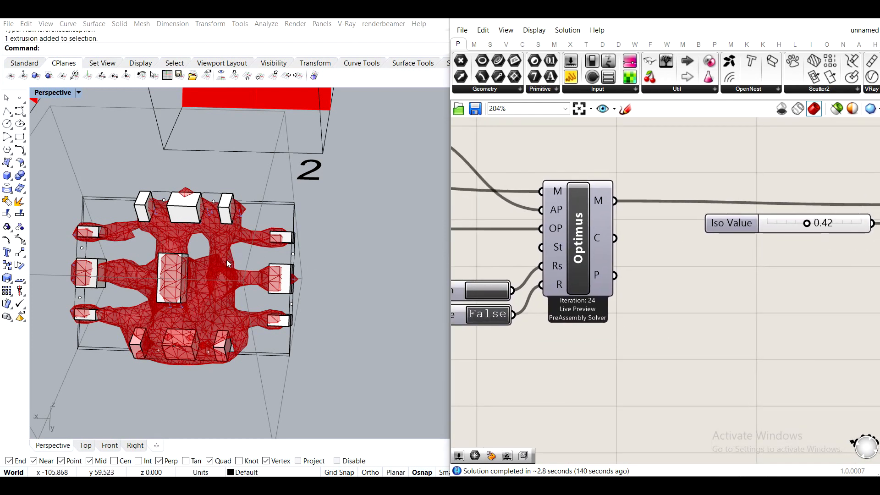
pyautogui.moveTo(161, 189); pyautogui.dragTo(130, 179, button='right')
pyautogui.scroll(15, 130, 179)
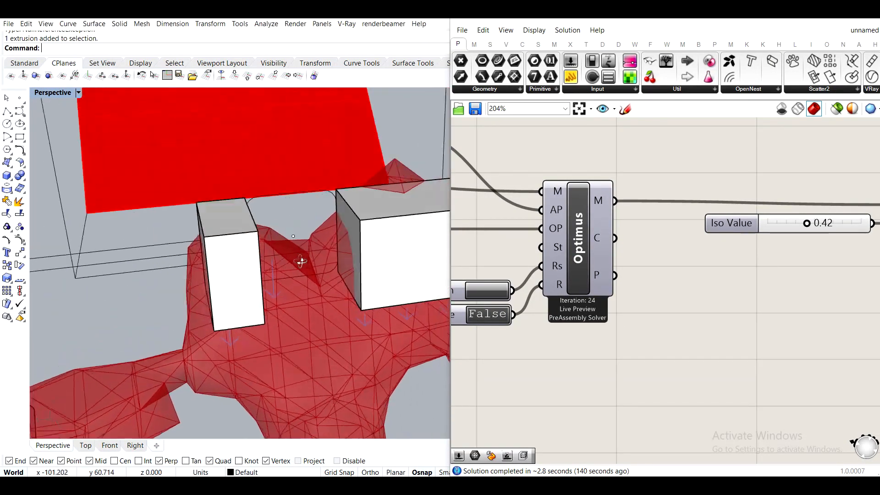
pyautogui.keyDown('shift'); pyautogui.moveTo(249, 259); pyautogui.dragTo(243, 174, button='right'); pyautogui.keyUp('shift')
pyautogui.scroll(4, 156, 301)
pyautogui.keyDown('shift'); pyautogui.moveTo(211, 283); pyautogui.dragTo(197, 240, button='right'); pyautogui.keyUp('shift')
pyautogui.scroll(-4, 218, 201)
pyautogui.scroll(5, 198, 240)
pyautogui.moveTo(637, 334); pyautogui.dragTo(771, 314, button='right')
pyautogui.scroll(-4, 771, 314)
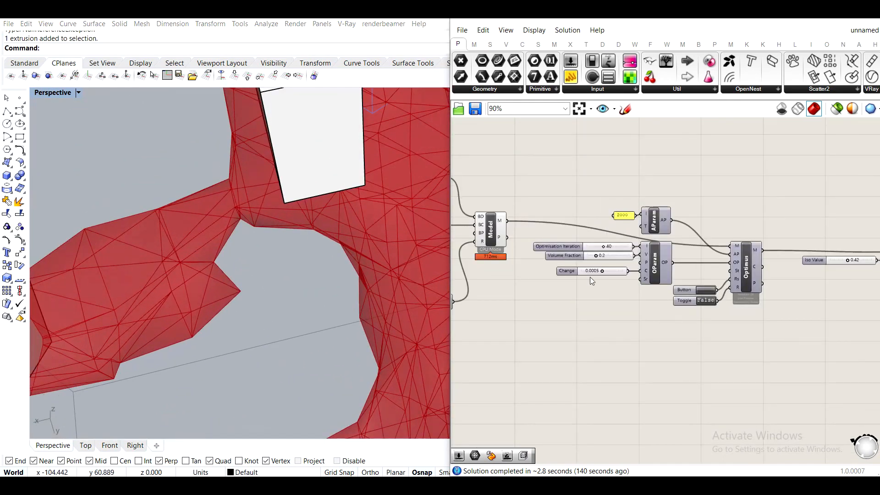
pyautogui.scroll(4, 589, 271)
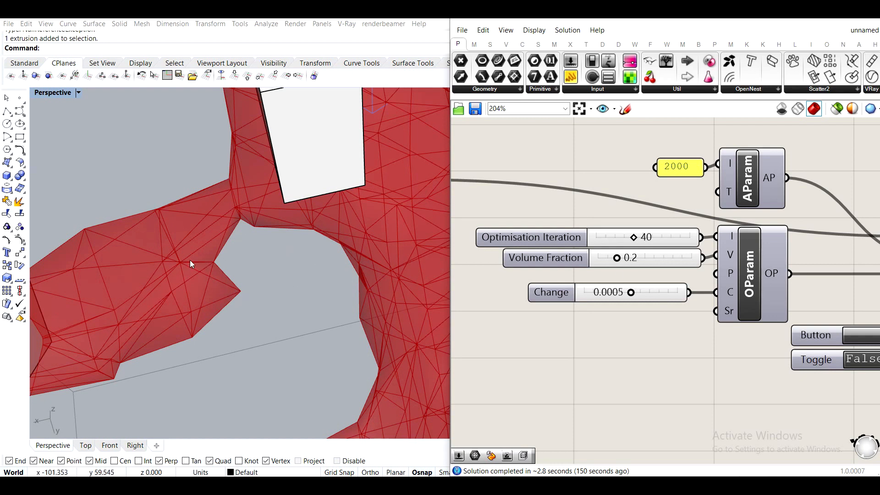
pyautogui.scroll(-3, 273, 251)
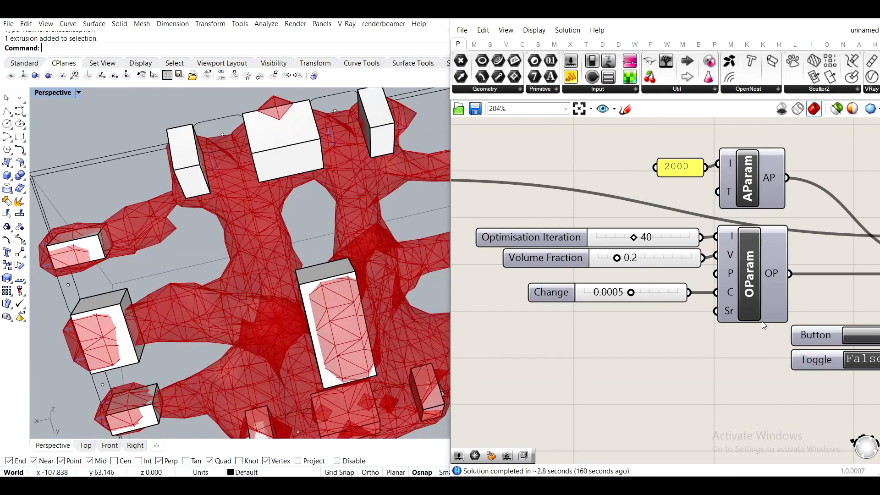
# Lower the Iso Value in stages to 0.41 and 0.40, checking the thin mesh connections beside the middle block
pyautogui.scroll(-3, 692, 240)
pyautogui.scroll(3, 692, 240)
pyautogui.scroll(5, 692, 240)
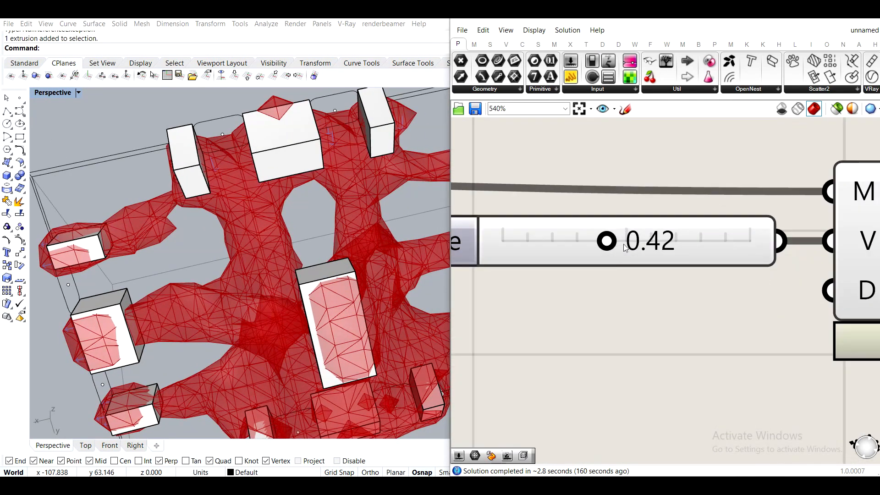
pyautogui.scroll(2, 604, 245)
pyautogui.moveTo(610, 247); pyautogui.dragTo(616, 251)
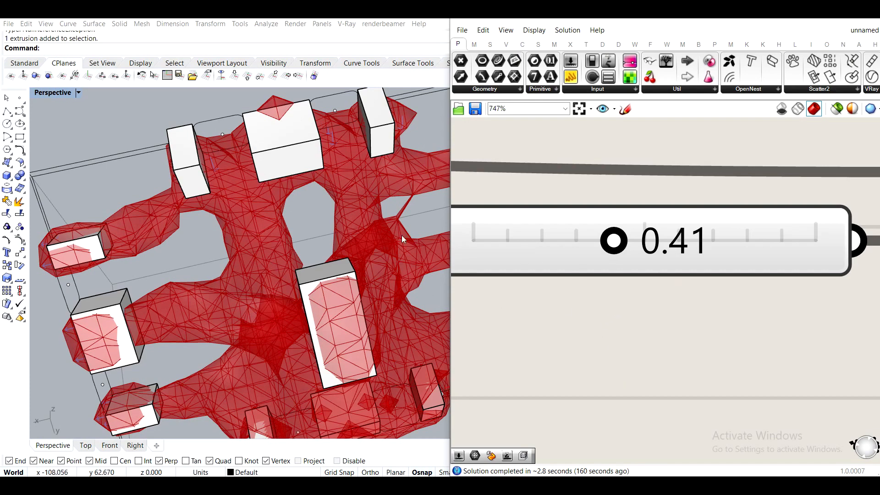
pyautogui.scroll(6, 403, 239)
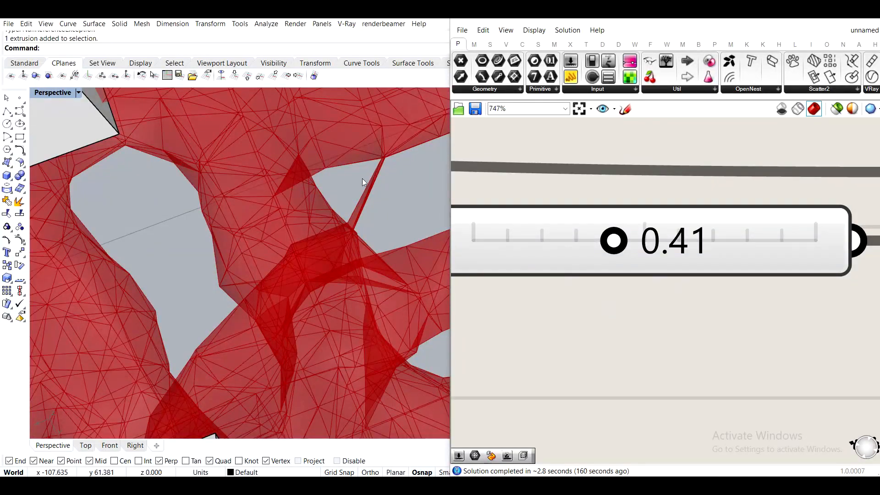
pyautogui.scroll(-4, 493, 218)
pyautogui.scroll(-6, 308, 222)
pyautogui.moveTo(280, 220); pyautogui.dragTo(247, 223, button='right')
pyautogui.scroll(2, 589, 244)
pyautogui.moveTo(544, 224); pyautogui.dragTo(541, 226)
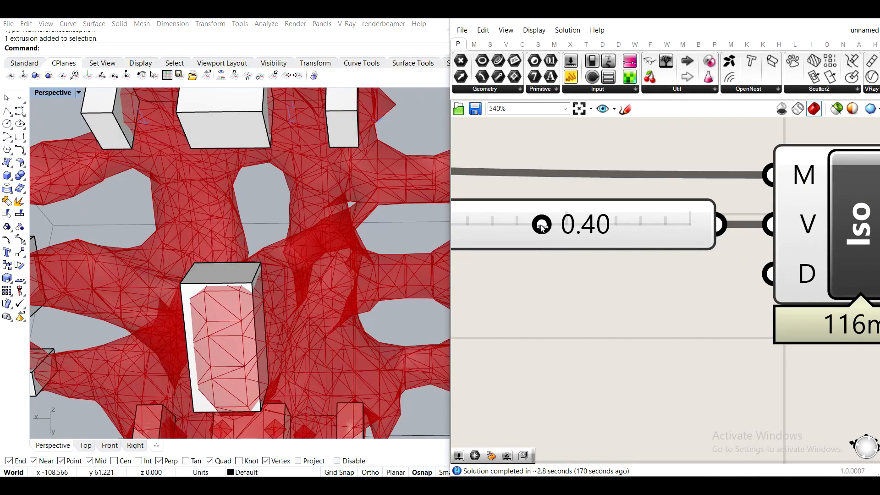
# Turn off the preview of the Iso component
pyautogui.moveTo(262, 237); pyautogui.dragTo(387, 211, button='right')
pyautogui.scroll(-6, 720, 291)
pyautogui.click(639, 236)
pyautogui.middleClick(639, 236)
pyautogui.click(675, 201)
# Release the Data Dam feeding MSmooth and turn on the smoothed mesh's custom Preview component
pyautogui.moveTo(758, 231); pyautogui.dragTo(622, 211, button='right')
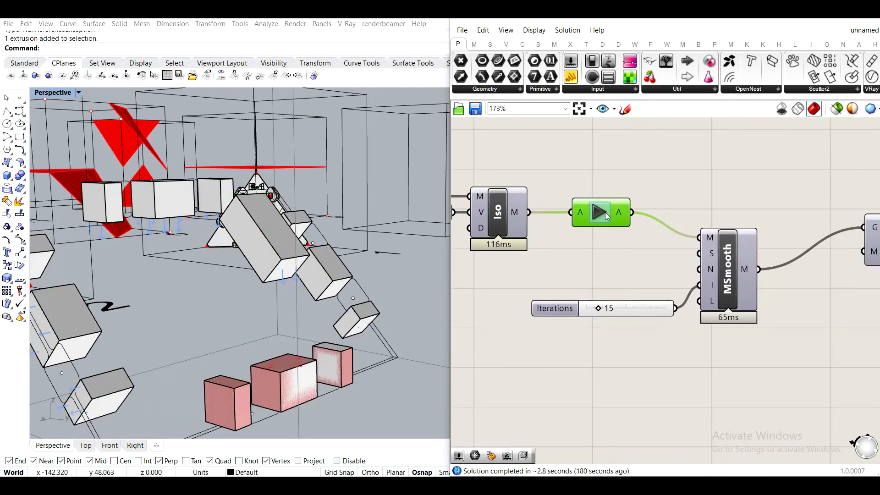
pyautogui.moveTo(761, 232); pyautogui.dragTo(608, 208, button='right')
pyautogui.click(722, 219)
pyautogui.middleClick(722, 219)
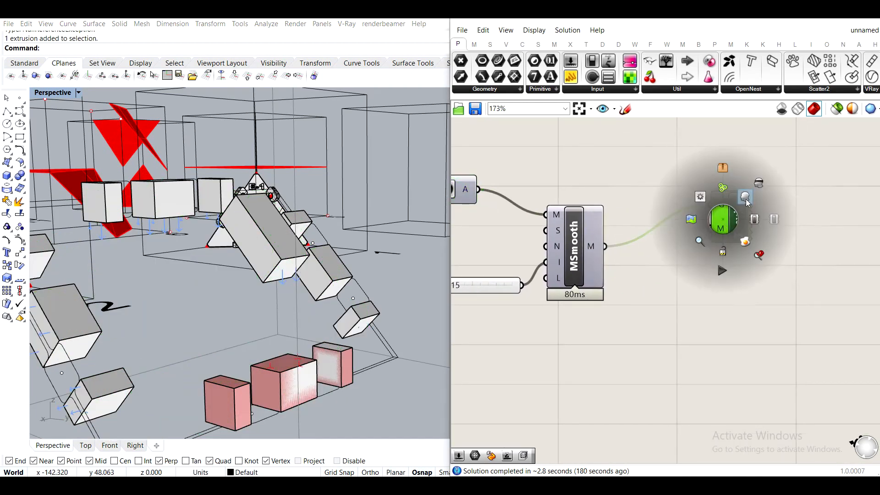
pyautogui.click(759, 185)
# Examine the smoothed mesh's openings and its thin connections to the surrounding blocks
pyautogui.moveTo(320, 201); pyautogui.dragTo(273, 245, button='right')
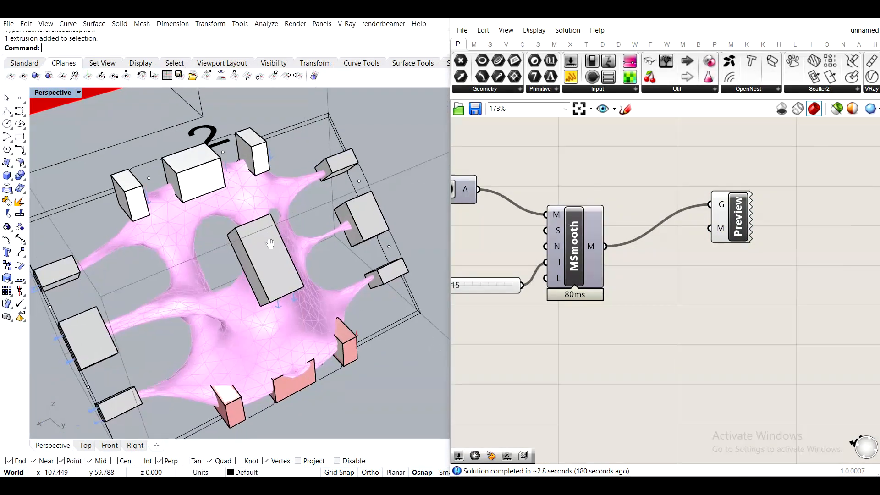
pyautogui.scroll(6, 300, 196)
pyautogui.moveTo(301, 197); pyautogui.dragTo(292, 195, button='right')
pyautogui.scroll(-6, 297, 185)
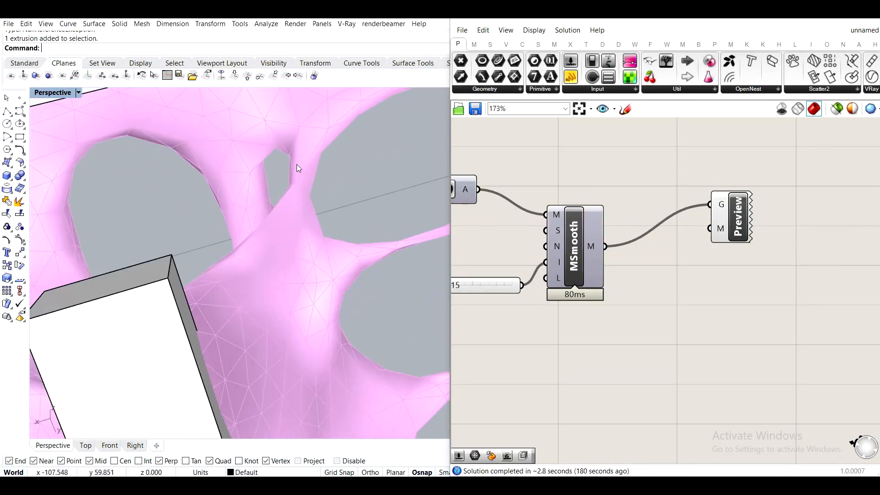
pyautogui.scroll(-2, 282, 194)
pyautogui.scroll(6, 345, 216)
pyautogui.moveTo(319, 231); pyautogui.dragTo(299, 244, button='right')
pyautogui.scroll(3, 376, 267)
pyautogui.scroll(-3, 377, 266)
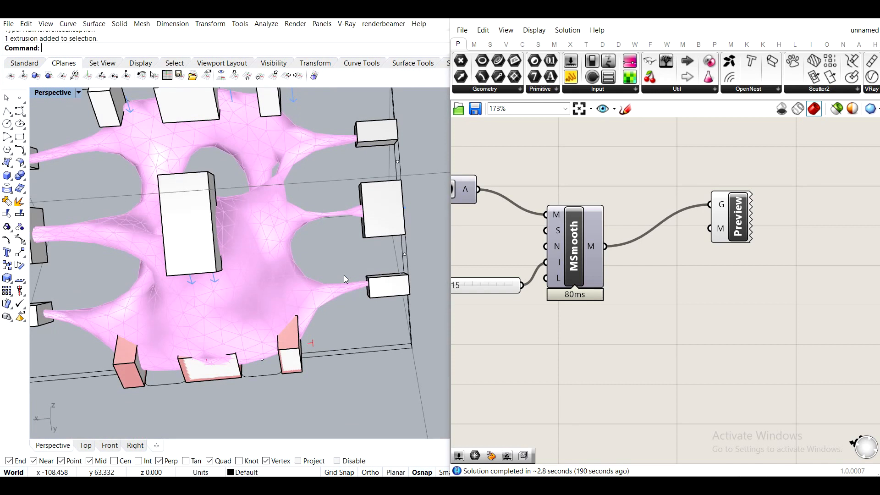
# Try 10 and 5 smoothing iterations on the slider feeding MSmooth
pyautogui.scroll(4, 580, 320)
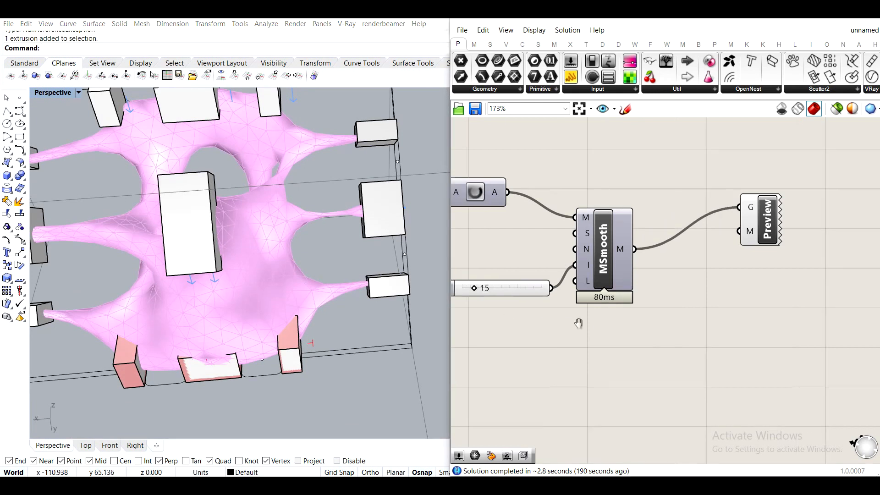
pyautogui.doubleClick(583, 286)
pyautogui.write('10')
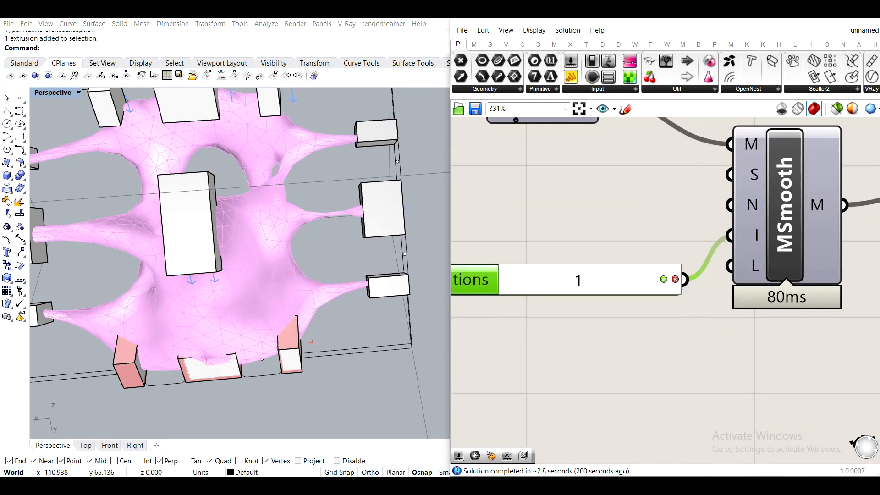
pyautogui.press('Return')
pyautogui.doubleClick(583, 286)
pyautogui.write('5')
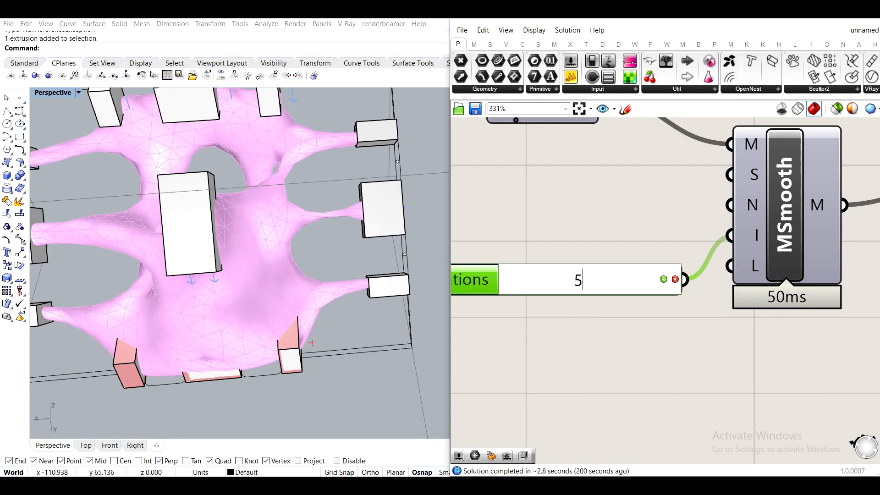
pyautogui.press('Return')
# Inspect the less-smoothed mesh around the middle block and at the side block connections
pyautogui.moveTo(278, 216)
pyautogui.mouseDown(button='right')
pyautogui.moveTo(272, 182)
pyautogui.moveTo(362, 188)
pyautogui.moveTo(299, 228)
pyautogui.moveTo(310, 197)
pyautogui.moveTo(259, 149)
pyautogui.moveTo(303, 171)
pyautogui.moveTo(285, 210)
pyautogui.moveTo(293, 211)
pyautogui.mouseUp(button='right')
pyautogui.scroll(5, 299, 228)
pyautogui.scroll(-9, 298, 237)
pyautogui.scroll(6, 318, 240)
pyautogui.scroll(4, 330, 169)
pyautogui.scroll(-9, 330, 169)
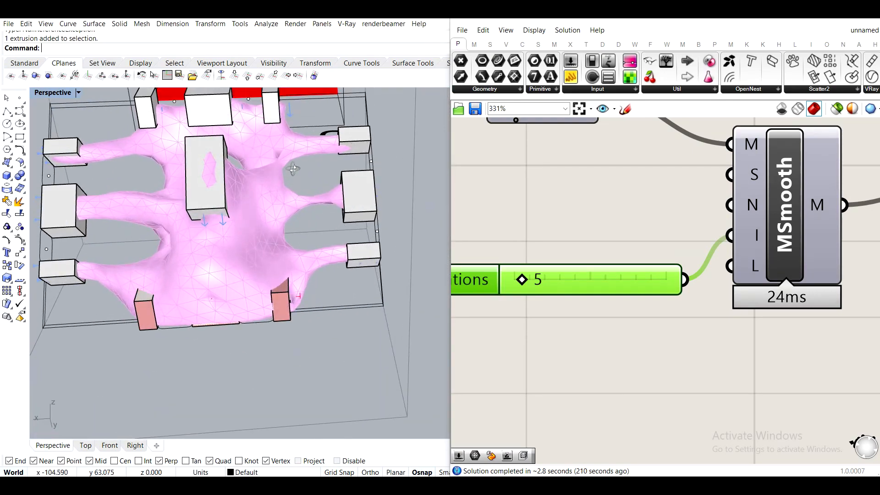
pyautogui.scroll(4, 300, 218)
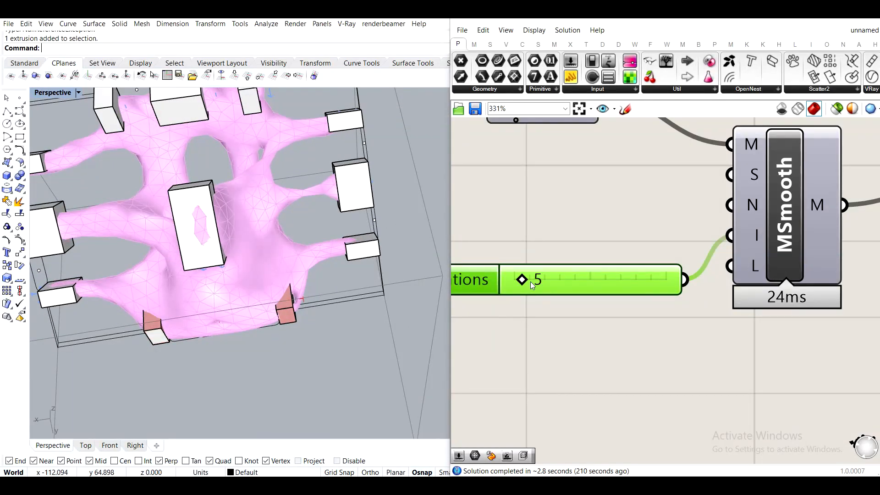
# Set MSmooth's Iterations slider to 15
pyautogui.doubleClick(570, 284)
pyautogui.write('15')
pyautogui.press('Return')
pyautogui.click(608, 218)
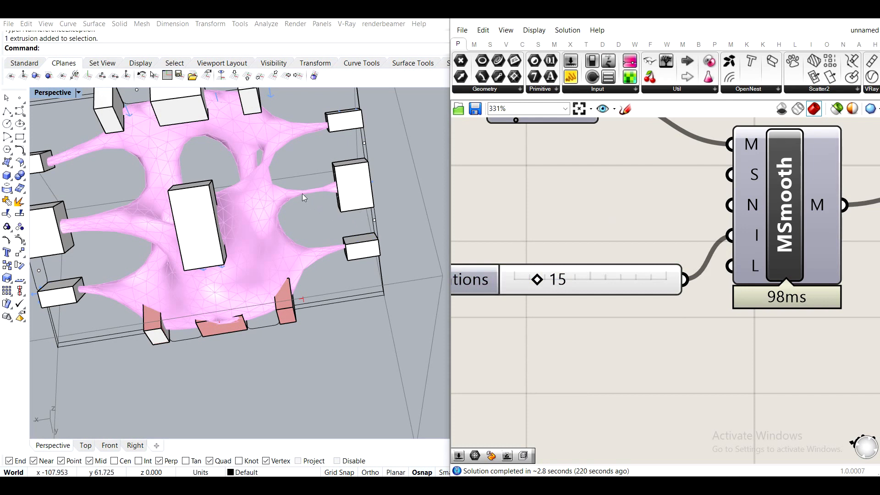
# Set MSmooth's Iterations to 10 and align the slider with the I input
pyautogui.scroll(2, 303, 195)
pyautogui.doubleClick(599, 284)
pyautogui.write('10')
pyautogui.press('Return')
pyautogui.click(674, 238)
pyautogui.moveTo(653, 274); pyautogui.dragTo(669, 241)
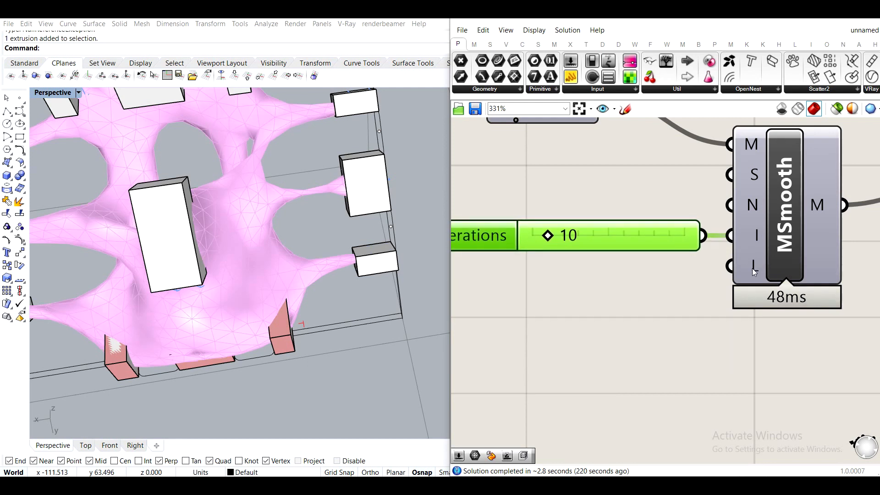
# Add an integer number slider with the value 1 and connect it to MSmooth's L input
pyautogui.moveTo(751, 272)
pyautogui.doubleClick(578, 310)
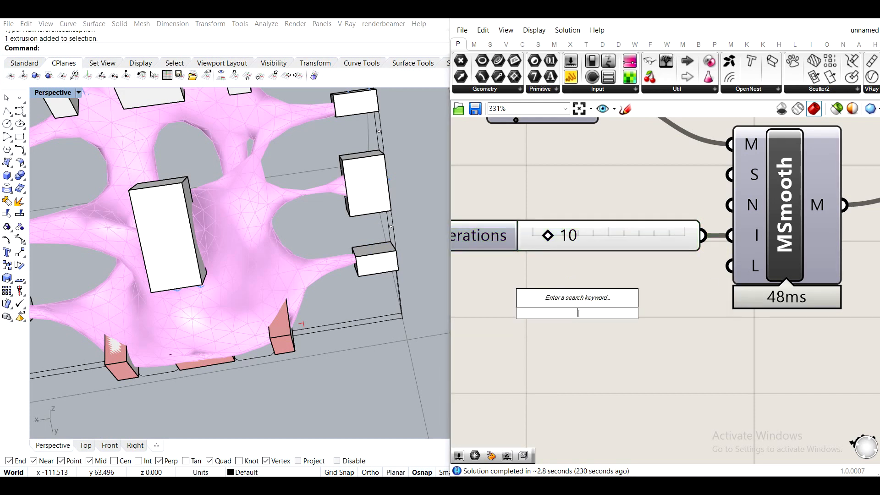
pyautogui.write('1')
pyautogui.press('Return')
pyautogui.moveTo(703, 313); pyautogui.dragTo(739, 273)
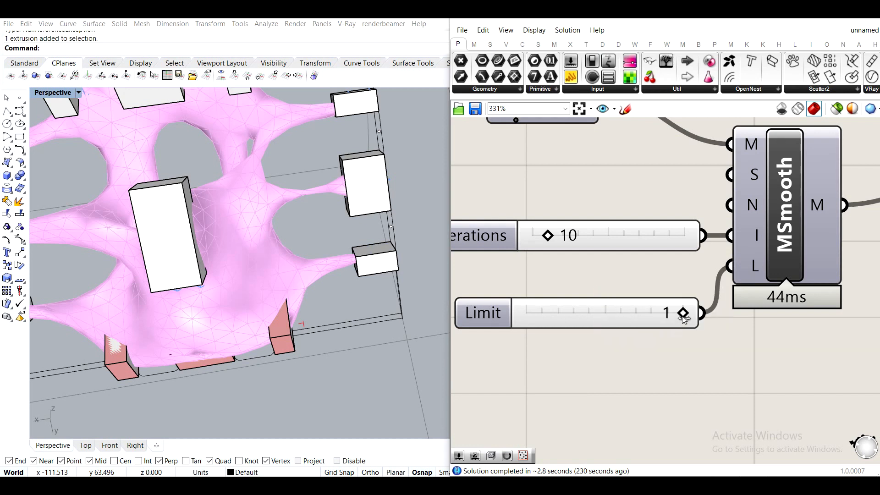
# Create a decimal slider from 0.5, connect it to MSmooth's L input and set it to 0.3
pyautogui.doubleClick(637, 376)
pyautogui.write('0.5')
pyautogui.press('Return')
pyautogui.moveTo(761, 383); pyautogui.dragTo(731, 266)
pyautogui.moveTo(665, 381); pyautogui.dragTo(639, 379)
# Place the decimal Limit slider directly below Iterations and delete the old integer Limit slider
pyautogui.moveTo(697, 377); pyautogui.dragTo(665, 266)
pyautogui.click(633, 299)
pyautogui.press('Delete')
# Hide the large white block standing in the middle of the mesh in the Rhino viewport
pyautogui.moveTo(355, 239); pyautogui.dragTo(255, 197, button='right')
pyautogui.keyDown('shift'); pyautogui.moveTo(168, 192); pyautogui.dragTo(222, 266, button='right'); pyautogui.keyUp('shift')
pyautogui.scroll(3, 221, 267)
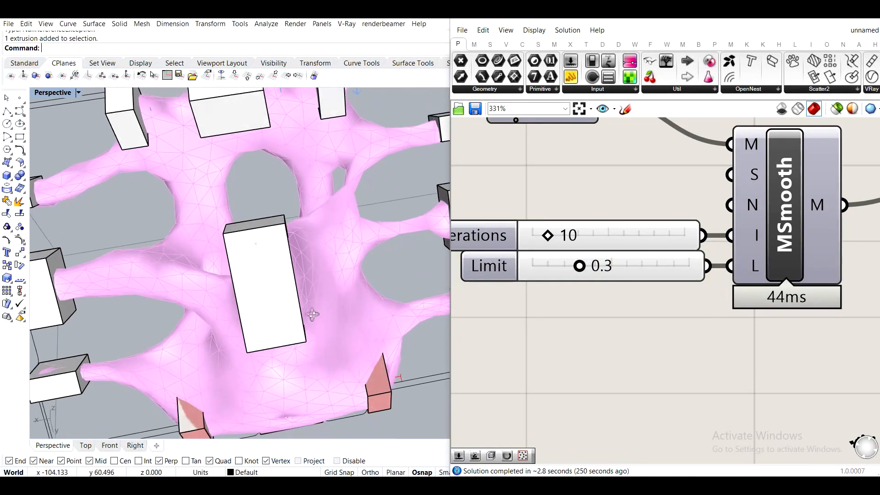
pyautogui.scroll(-6, 650, 243)
pyautogui.moveTo(494, 276); pyautogui.dragTo(666, 278, button='right')
pyautogui.moveTo(494, 273); pyautogui.dragTo(622, 276, button='right')
pyautogui.moveTo(278, 289); pyautogui.dragTo(329, 163, button='right')
pyautogui.click(253, 215)
pyautogui.hotkey('ctrl', 'h')
# Try hiding the three blocks along the back edge of the mesh and undo that hide
pyautogui.click(209, 155)
pyautogui.keyDown('shift'); pyautogui.click(281, 146); pyautogui.keyUp('shift')
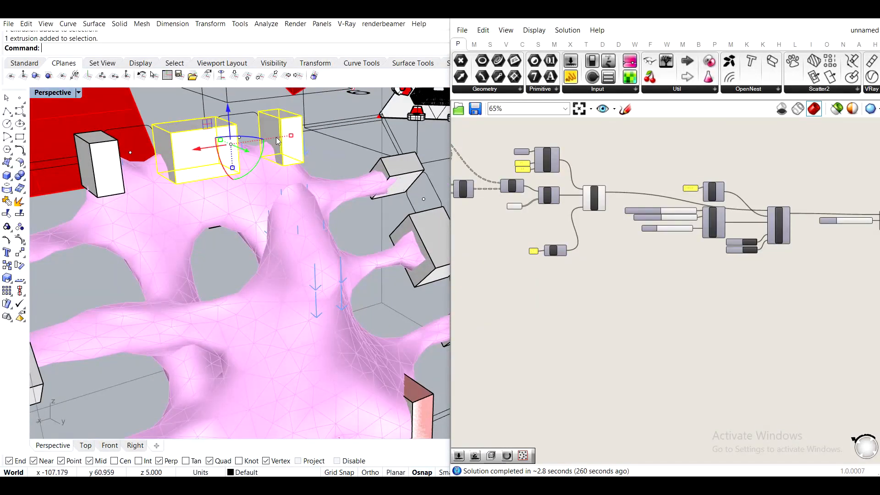
pyautogui.keyDown('shift'); pyautogui.click(87, 170); pyautogui.keyUp('shift')
pyautogui.hotkey('ctrl', 'h')
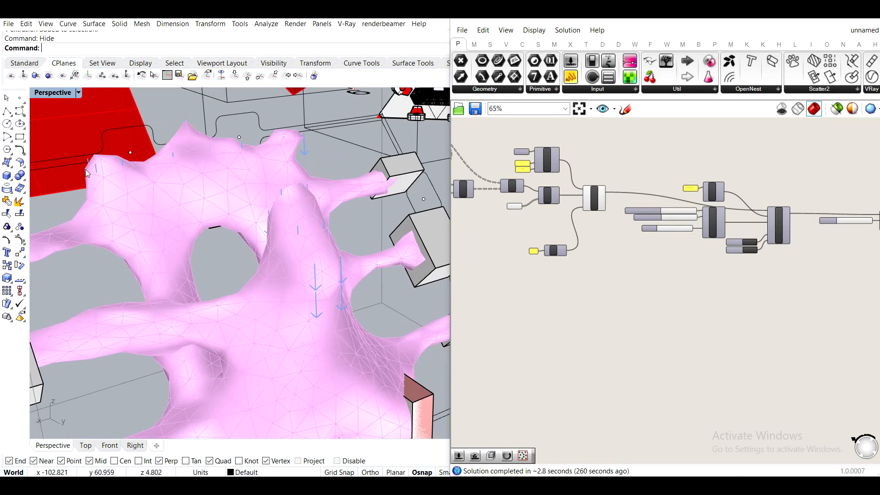
pyautogui.moveTo(188, 227); pyautogui.dragTo(146, 198, button='right')
pyautogui.hotkey('ctrl', 'z')
pyautogui.moveTo(337, 271); pyautogui.dragTo(302, 252, button='right')
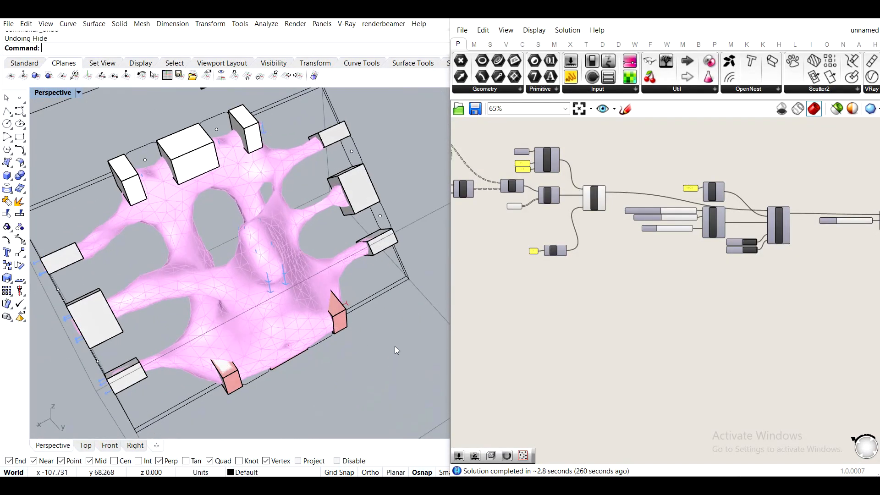
pyautogui.moveTo(395, 346); pyautogui.dragTo(351, 316, button='right')
# Widen the panel feeding the Res component's S input and set its value to .3
pyautogui.moveTo(545, 254); pyautogui.dragTo(665, 279, button='right')
pyautogui.scroll(-2, 655, 276)
pyautogui.moveTo(227, 247); pyautogui.dragTo(273, 237, button='right')
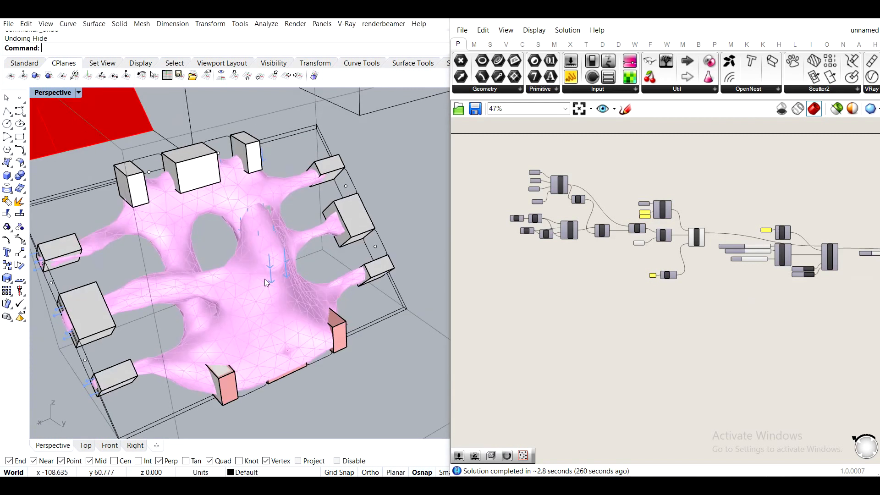
pyautogui.scroll(4, 184, 300)
pyautogui.scroll(8, 651, 274)
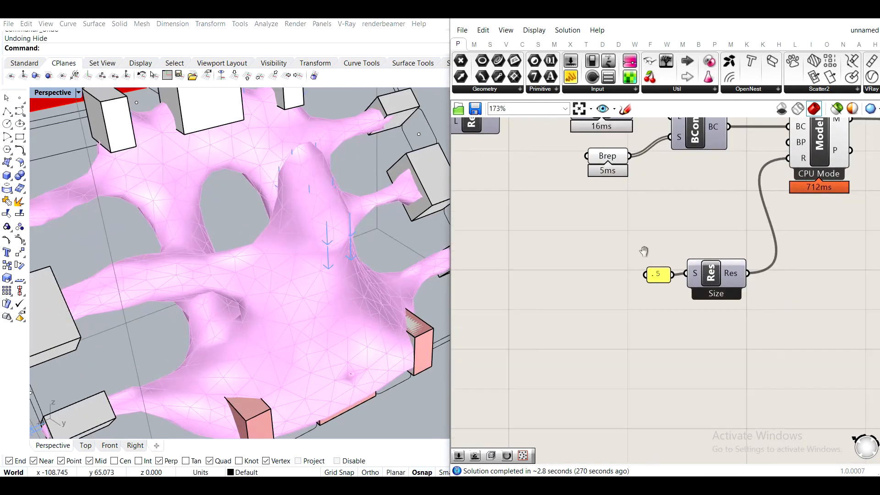
pyautogui.scroll(-3, 596, 264)
pyautogui.moveTo(592, 262); pyautogui.dragTo(544, 266)
pyautogui.doubleClick(573, 263)
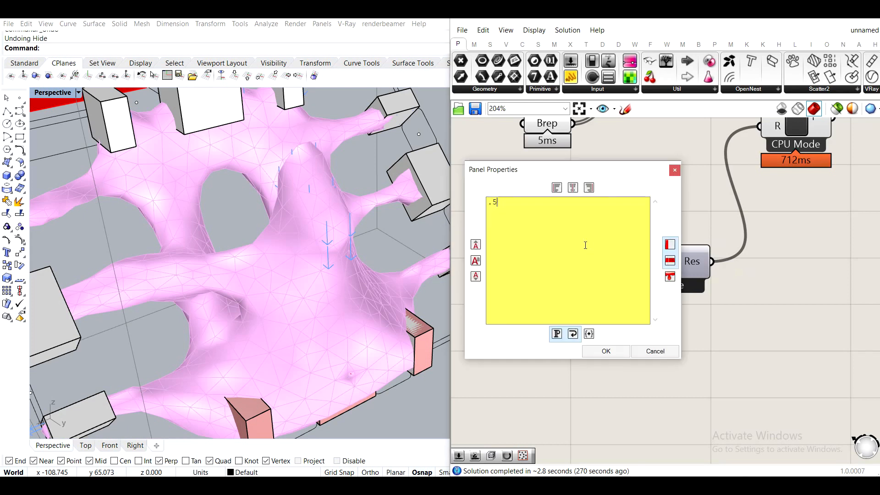
pyautogui.moveTo(498, 203); pyautogui.dragTo(493, 202)
pyautogui.write('3')
pyautogui.click(606, 352)
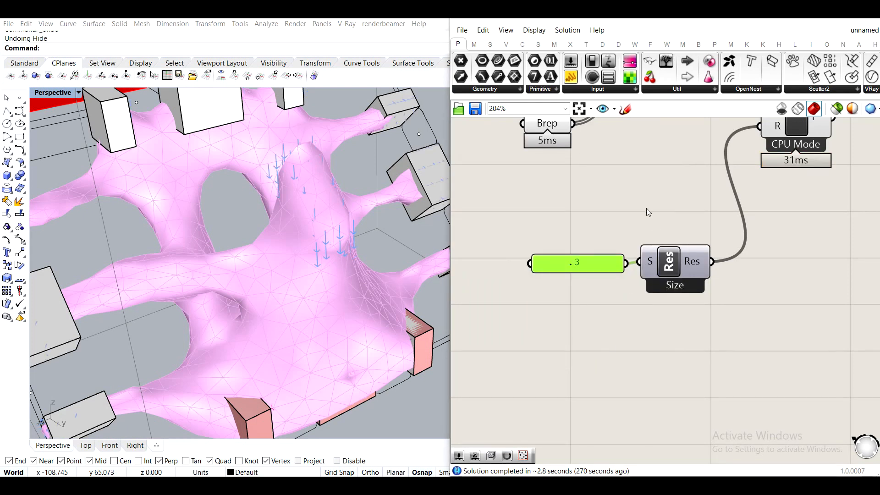
# Narrow the .3 resolution panel so it fits its short value
pyautogui.click(618, 186)
pyautogui.scroll(-3, 617, 185)
pyautogui.scroll(4, 590, 208)
pyautogui.moveTo(557, 246); pyautogui.dragTo(609, 248)
# Turn off the preview of the Model component
pyautogui.scroll(-4, 687, 186)
pyautogui.scroll(3, 654, 219)
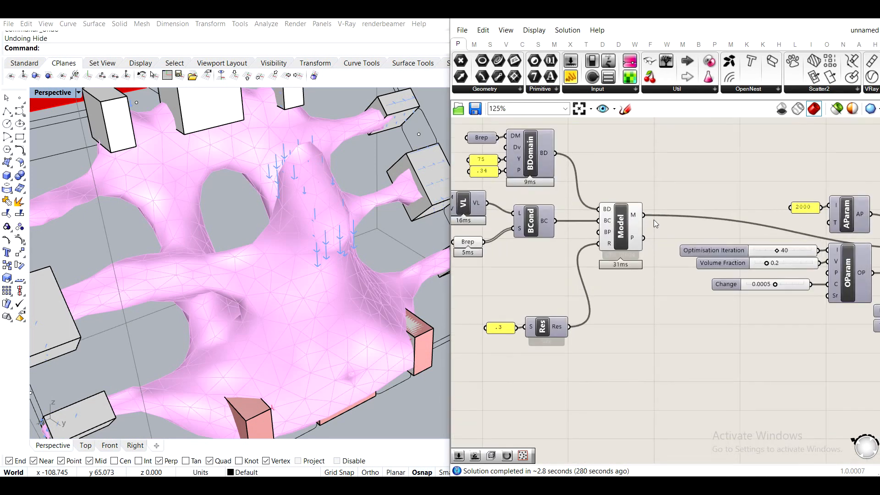
pyautogui.click(609, 230)
pyautogui.scroll(1, 622, 216)
pyautogui.middleClick(622, 217)
pyautogui.click(655, 176)
pyautogui.click(691, 182)
# Turn on the preview of the Iso component to show the raw mesh
pyautogui.scroll(-2, 716, 190)
pyautogui.scroll(-3, 716, 190)
pyautogui.moveTo(848, 247); pyautogui.dragTo(562, 249, button='right')
pyautogui.scroll(3, 711, 242)
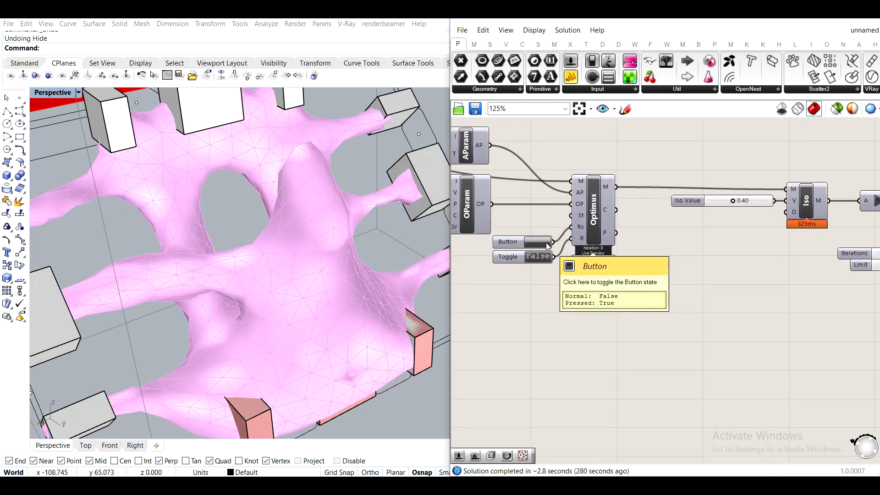
pyautogui.click(809, 206)
pyautogui.middleClick(809, 206)
pyautogui.click(827, 179)
pyautogui.click(832, 227)
# Turn off the custom Preview component that displays the smoothed mesh
pyautogui.scroll(-4, 820, 225)
pyautogui.moveTo(821, 225); pyautogui.dragTo(659, 235, button='right')
pyautogui.scroll(3, 701, 233)
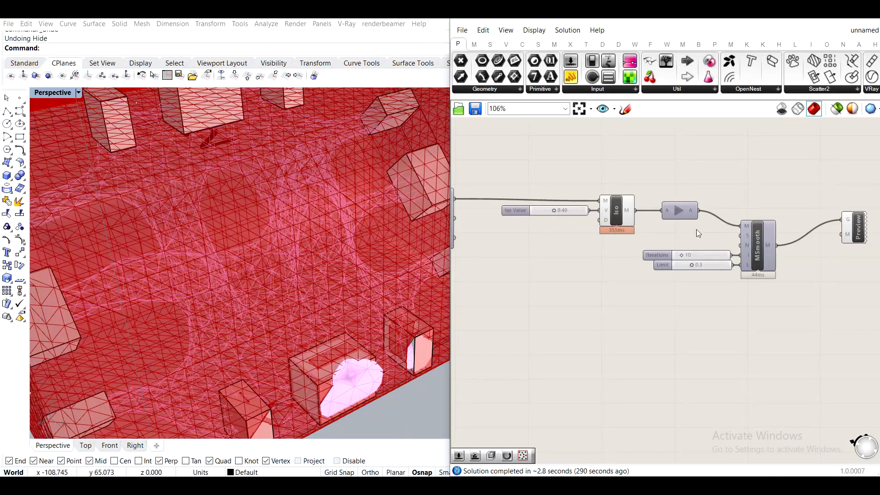
pyautogui.moveTo(562, 248); pyautogui.dragTo(584, 243, button='right')
pyautogui.moveTo(778, 205); pyautogui.dragTo(837, 200, button='right')
pyautogui.click(772, 218)
pyautogui.middleClick(772, 219)
pyautogui.click(807, 183)
pyautogui.click(678, 155)
# Set the toggle on Optimus's R input to True to run the optimisation
pyautogui.moveTo(508, 285); pyautogui.dragTo(610, 242, button='right')
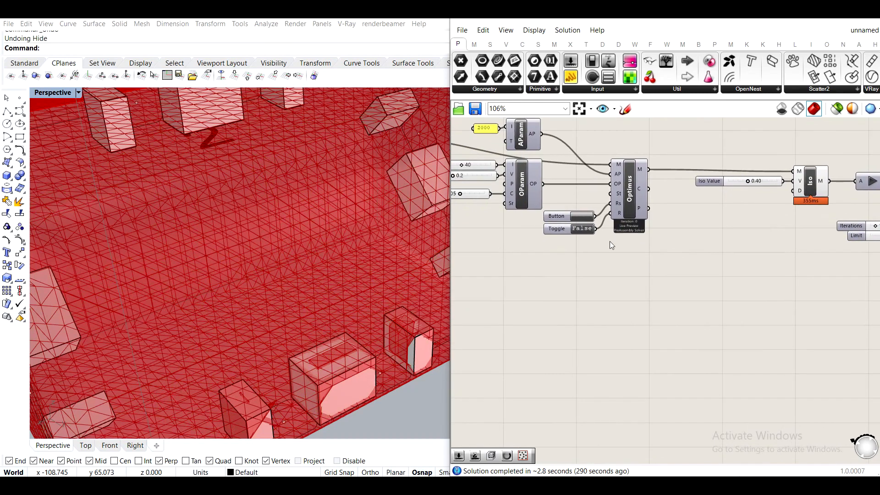
pyautogui.scroll(2, 592, 233)
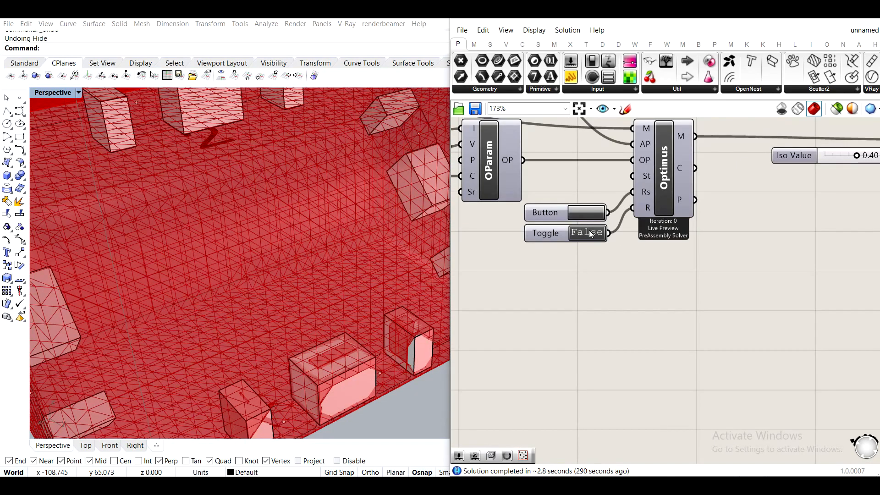
pyautogui.doubleClick(589, 232)
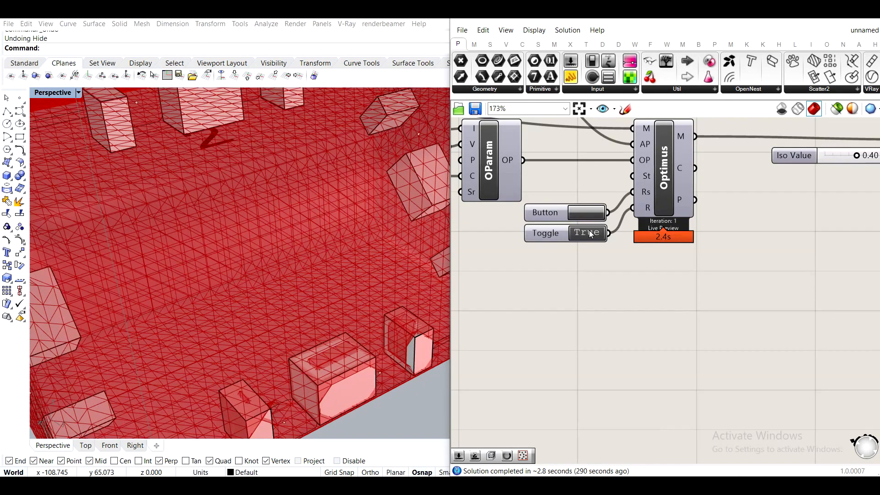
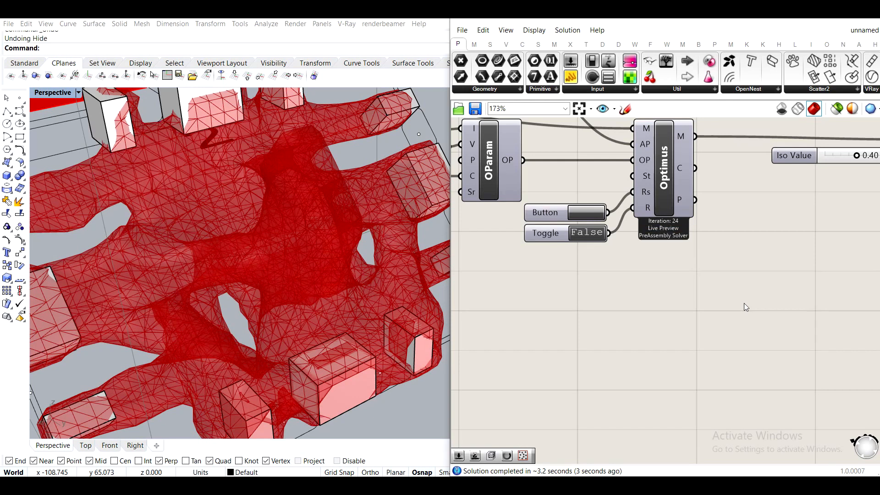
# Inspect the optimised mesh and try turning off the preview of the Iso component
pyautogui.moveTo(710, 249); pyautogui.dragTo(695, 301, button='right')
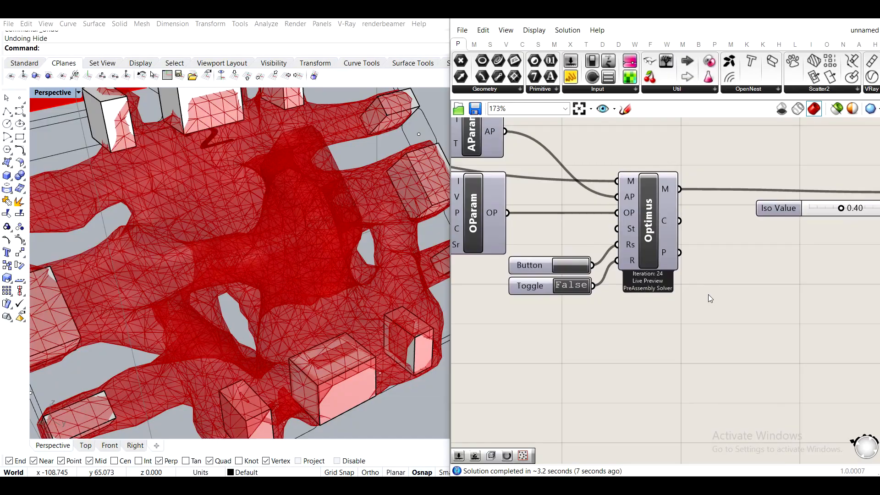
pyautogui.moveTo(378, 297); pyautogui.dragTo(362, 268, button='right')
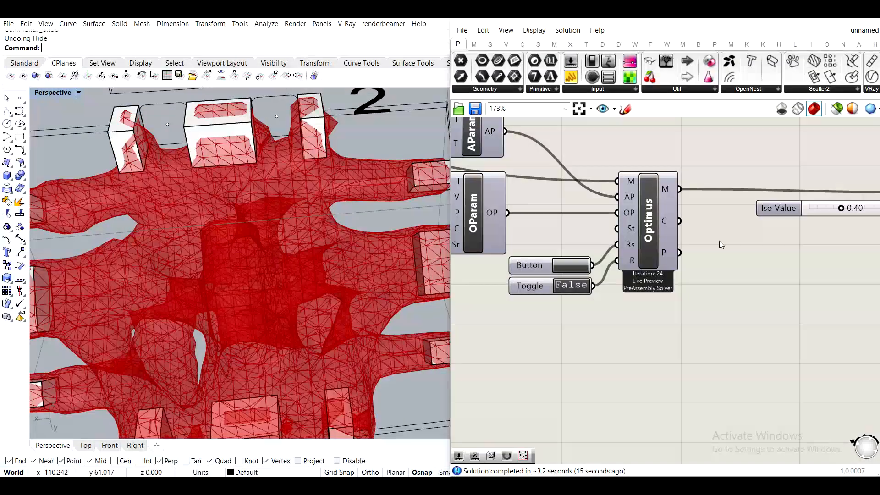
pyautogui.scroll(-4, 723, 256)
pyautogui.scroll(3, 699, 224)
pyautogui.click(680, 234)
pyautogui.middleClick(681, 235)
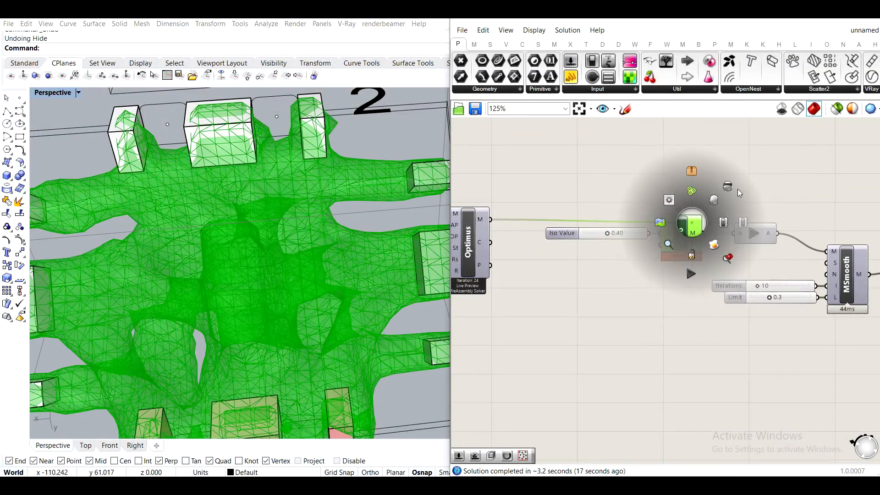
pyautogui.click(738, 189)
pyautogui.click(733, 183)
# Turn the preview of the Iso component back on
pyautogui.moveTo(742, 216); pyautogui.dragTo(655, 210, button='right')
pyautogui.scroll(2, 653, 211)
pyautogui.click(576, 213)
pyautogui.middleClick(576, 212)
pyautogui.click(598, 189)
pyautogui.click(618, 153)
pyautogui.moveTo(255, 236)
pyautogui.mouseDown(button='right')
pyautogui.moveTo(340, 180)
pyautogui.moveTo(378, 192)
pyautogui.moveTo(244, 223)
pyautogui.moveTo(222, 198)
pyautogui.moveTo(264, 222)
pyautogui.mouseUp(button='right')
# Release the data dam to pass the new mesh to MSmooth and turn the custom Preview component on
pyautogui.moveTo(743, 233); pyautogui.dragTo(623, 230, button='right')
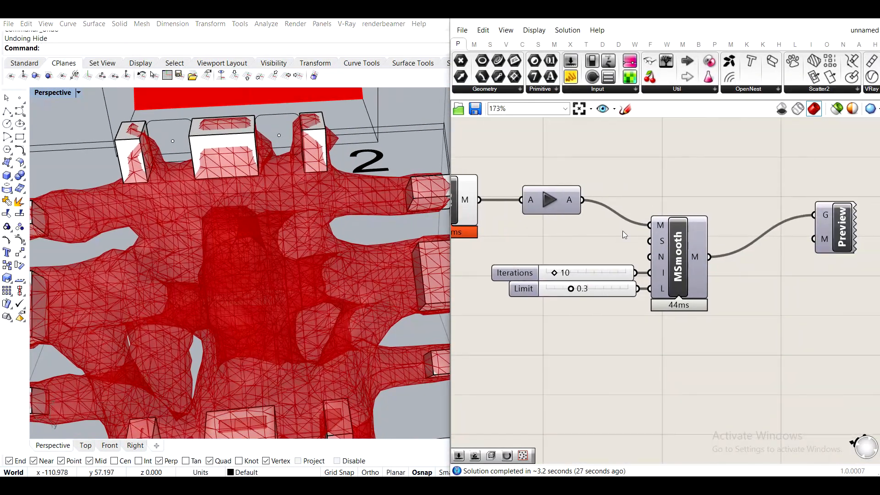
pyautogui.click(544, 202)
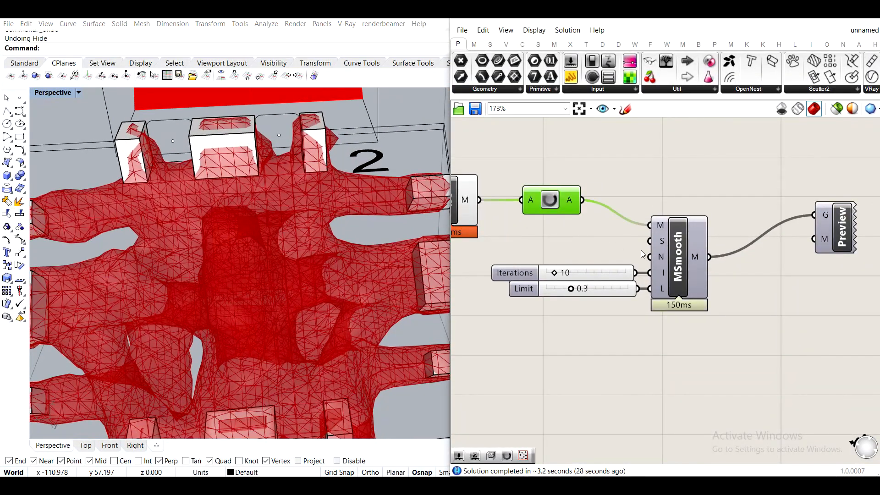
pyautogui.click(841, 246)
pyautogui.middleClick(842, 238)
pyautogui.click(861, 218)
pyautogui.click(860, 216)
# Turn off the Iso component's preview so only the smoothed mesh is displayed
pyautogui.moveTo(589, 200); pyautogui.dragTo(714, 212, button='right')
pyautogui.click(576, 218)
pyautogui.middleClick(576, 218)
pyautogui.click(617, 183)
pyautogui.click(653, 164)
# Inspect the smoothed mesh up close and set MSmooth's Limit slider to 0.5
pyautogui.moveTo(355, 267); pyautogui.dragTo(234, 279, button='right')
pyautogui.scroll(5, 281, 284)
pyautogui.scroll(5, 234, 279)
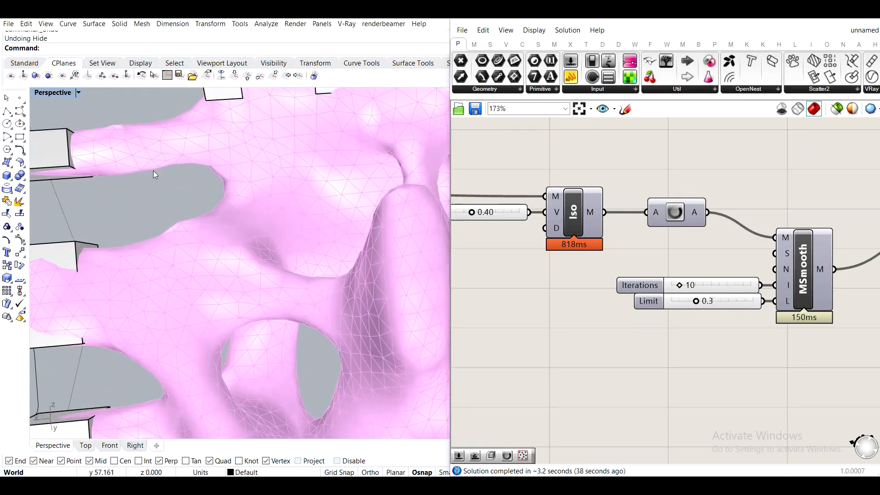
pyautogui.scroll(-5, 273, 307)
pyautogui.moveTo(273, 306); pyautogui.dragTo(321, 280, button='right')
pyautogui.scroll(3, 669, 295)
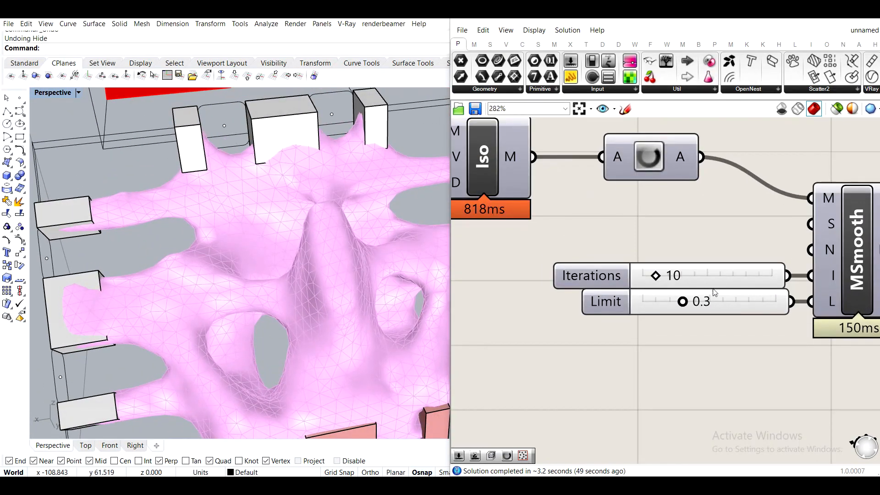
pyautogui.moveTo(683, 301); pyautogui.dragTo(706, 315)
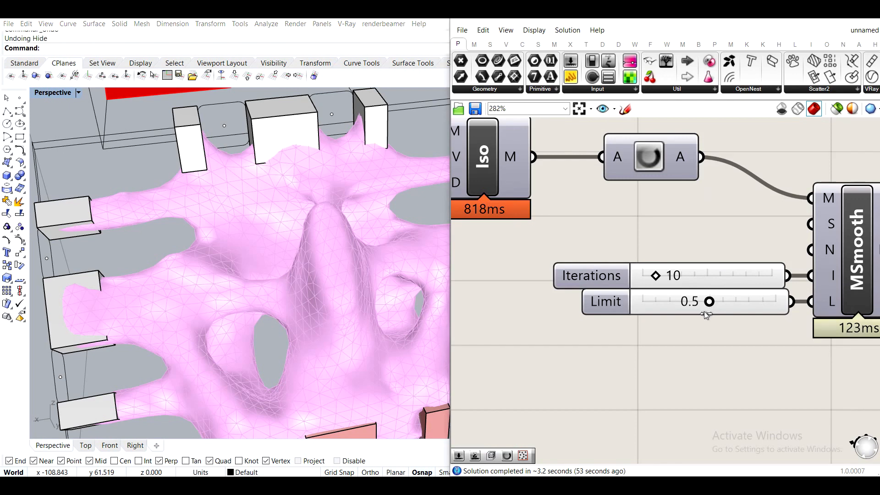
# Set MSmooth's Iterations to 21 and inspect its mesh output
pyautogui.moveTo(243, 271); pyautogui.dragTo(423, 290, button='right')
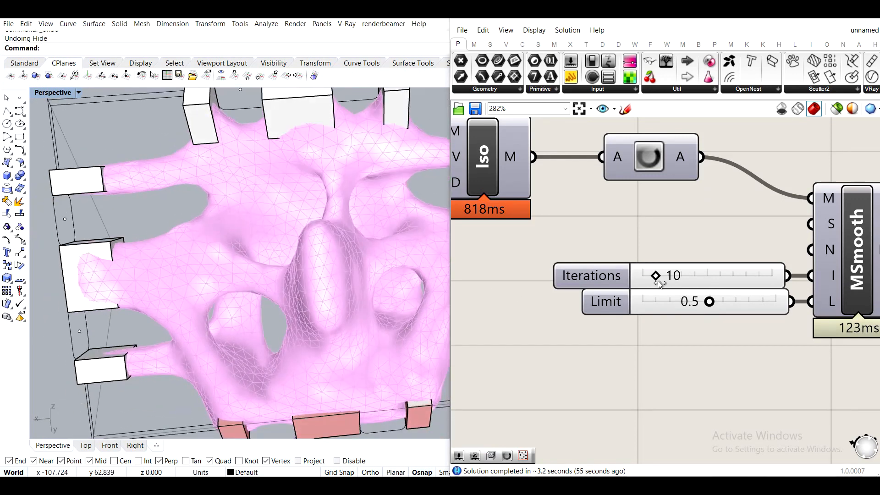
pyautogui.moveTo(656, 279); pyautogui.dragTo(670, 290)
pyautogui.scroll(-3, 717, 316)
pyautogui.moveTo(718, 316); pyautogui.dragTo(585, 314, button='right')
pyautogui.moveTo(672, 279)
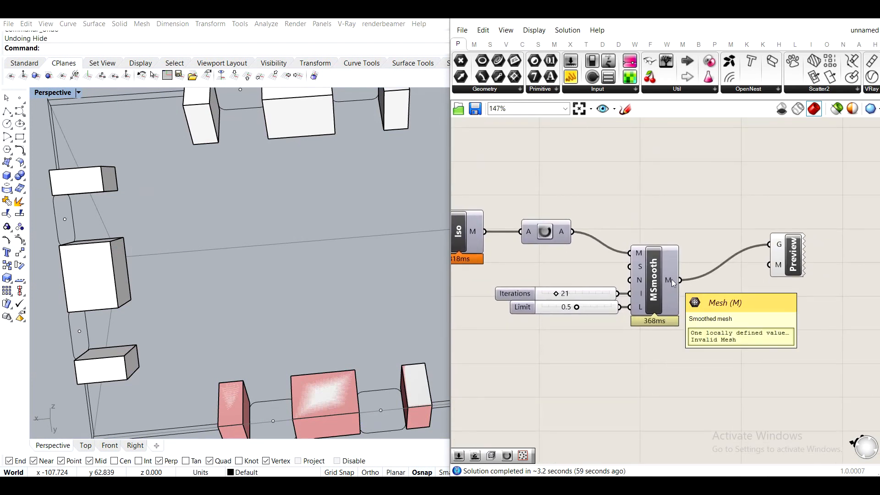
# Set MSmooth's Iterations to 13 and move the Preview component farther away from MSmooth
pyautogui.scroll(5, 540, 302)
pyautogui.moveTo(589, 277); pyautogui.dragTo(572, 277)
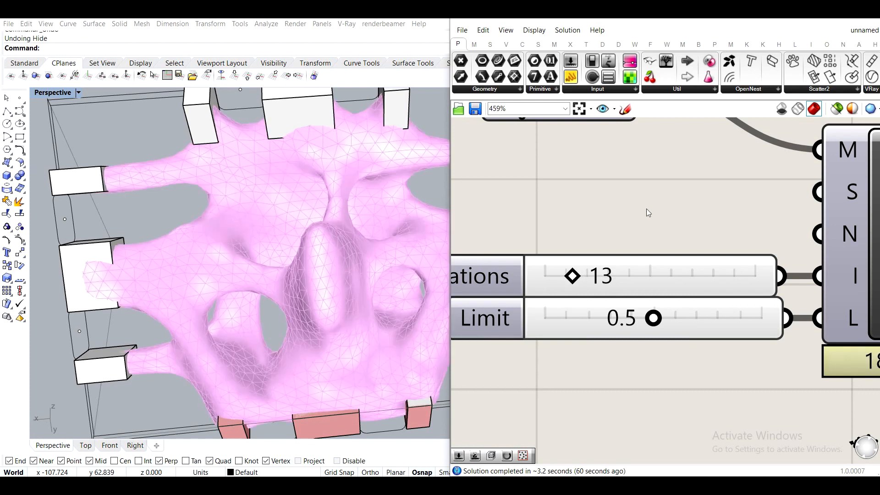
pyautogui.scroll(-5, 647, 212)
pyautogui.moveTo(755, 222); pyautogui.dragTo(859, 223)
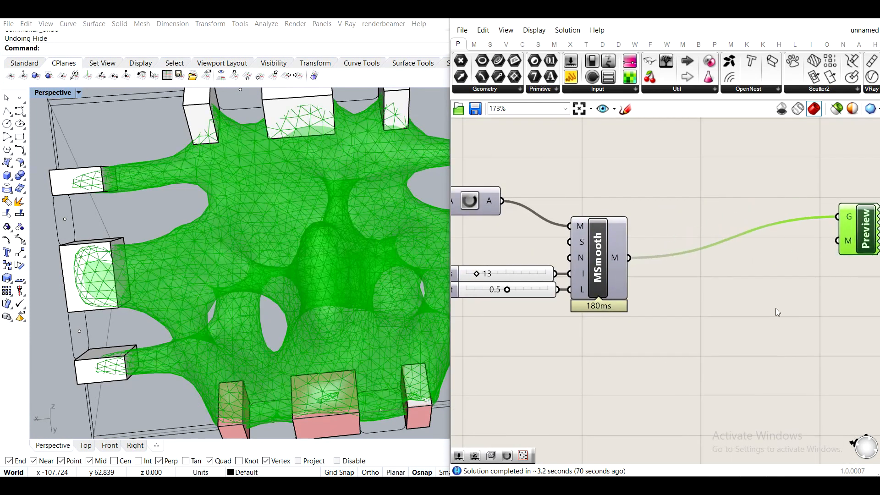
# Add a Combine&Clean component and shift MSmooth with its two sliders toward Preview to make room for it
pyautogui.doubleClick(763, 323)
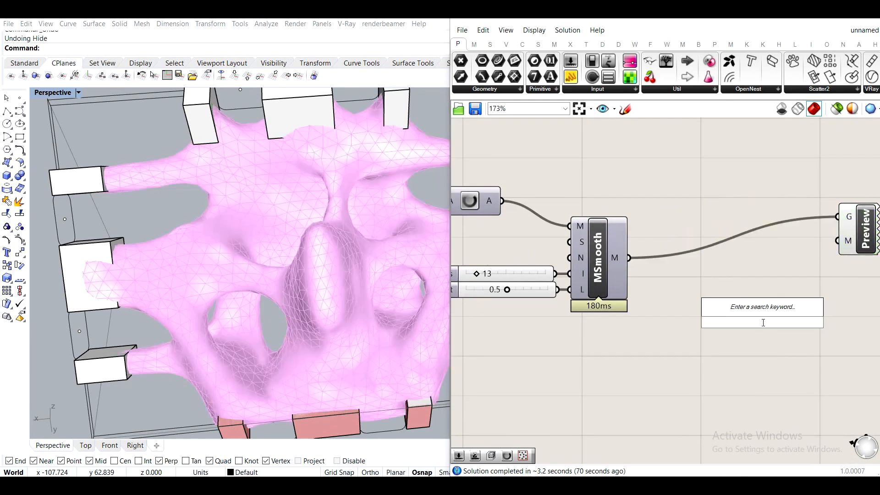
pyautogui.write('clea')
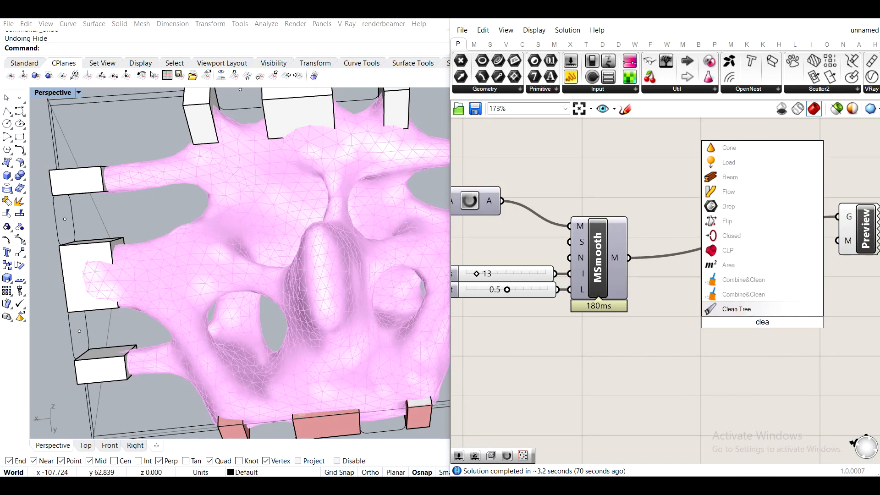
pyautogui.click(744, 294)
pyautogui.moveTo(753, 307); pyautogui.dragTo(580, 226)
pyautogui.moveTo(654, 346); pyautogui.dragTo(493, 256)
pyautogui.moveTo(595, 263); pyautogui.dragTo(724, 252)
pyautogui.click(660, 222)
# Place Clean in line between the data dam and MSmooth's M input and turn off its preview
pyautogui.moveTo(570, 169); pyautogui.dragTo(584, 195)
pyautogui.middleClick(584, 199)
pyautogui.click(623, 155)
pyautogui.click(605, 237)
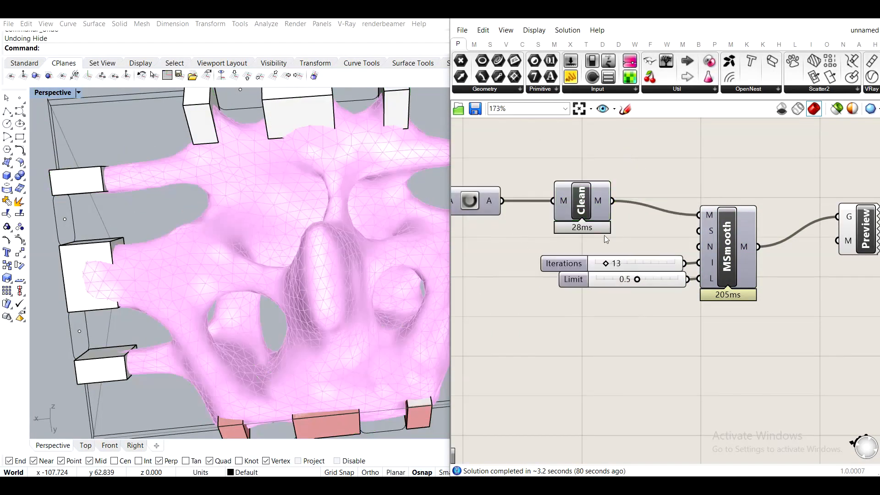
# Set MSmooth's Iterations slider to 30
pyautogui.scroll(3, 604, 262)
pyautogui.moveTo(612, 267); pyautogui.dragTo(636, 277)
pyautogui.moveTo(694, 196); pyautogui.dragTo(556, 233, button='right')
pyautogui.scroll(-3, 746, 351)
pyautogui.moveTo(735, 330); pyautogui.dragTo(661, 281, button='right')
# Rearrange MSmooth, its sliders and Clean, and connect the data dam output directly to MSmooth's M input
pyautogui.moveTo(667, 337); pyautogui.dragTo(536, 274)
pyautogui.moveTo(626, 265); pyautogui.dragTo(556, 299)
pyautogui.moveTo(468, 248); pyautogui.dragTo(532, 247, button='right')
pyautogui.moveTo(561, 221); pyautogui.dragTo(659, 190)
pyautogui.keyDown('shift'); pyautogui.moveTo(505, 223); pyautogui.dragTo(604, 269); pyautogui.keyUp('shift')
# Connect MSmooth's mesh output to Clean and Clean's output to Preview's G input
pyautogui.moveTo(639, 186); pyautogui.dragTo(658, 199)
pyautogui.moveTo(653, 297); pyautogui.dragTo(715, 248)
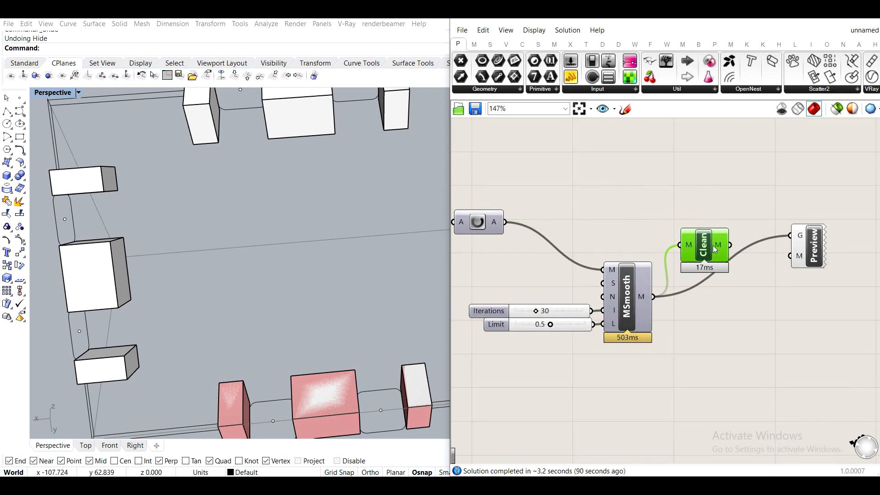
pyautogui.moveTo(790, 245); pyautogui.dragTo(790, 243)
pyautogui.click(720, 284)
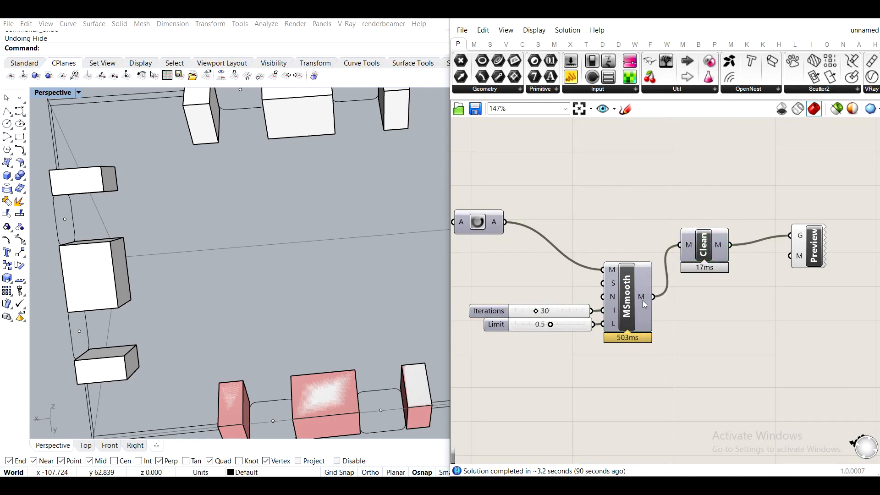
# Move MSmooth and its two sliders together into line with the data dam and Clean
pyautogui.moveTo(642, 368); pyautogui.dragTo(486, 255)
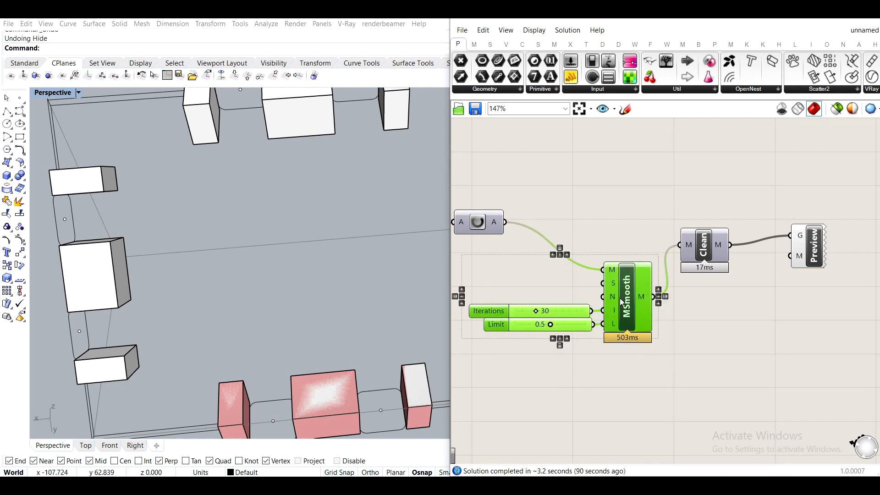
pyautogui.moveTo(620, 297); pyautogui.dragTo(605, 250)
pyautogui.click(642, 189)
# Add a Deconstruct Mesh component below Clean and feed it MSmooth's mesh output
pyautogui.doubleClick(680, 307)
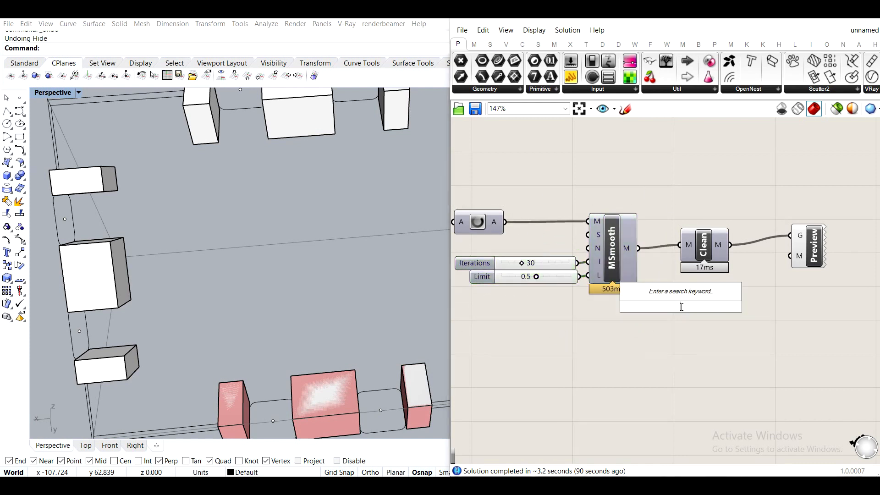
pyautogui.write('decon')
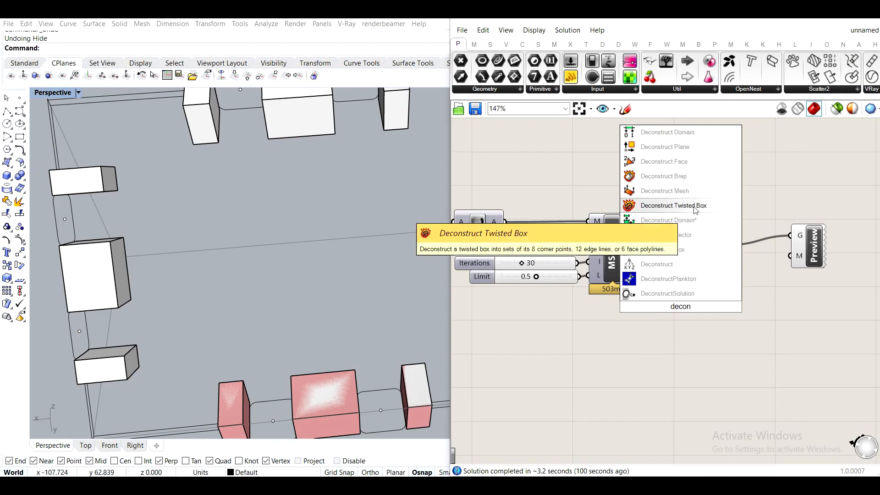
pyautogui.click(702, 191)
pyautogui.moveTo(646, 279); pyautogui.dragTo(683, 338)
pyautogui.click(763, 333)
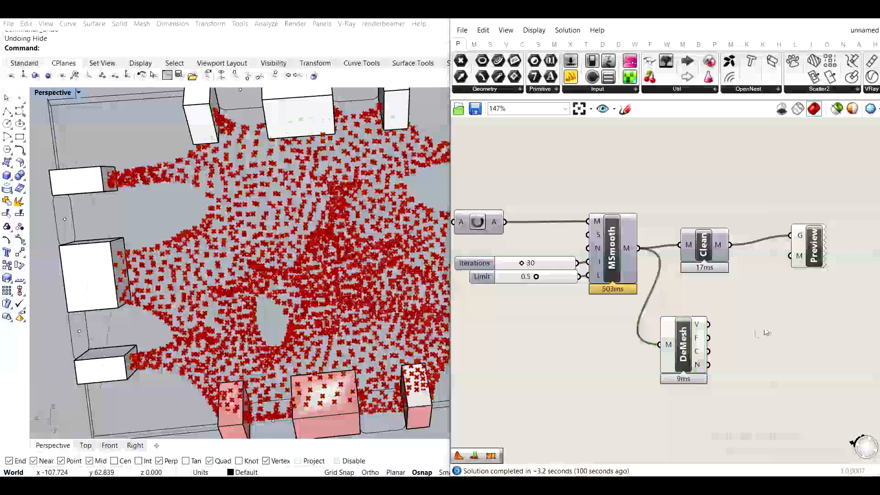
pyautogui.moveTo(763, 334); pyautogui.dragTo(672, 274, button='right')
pyautogui.scroll(2, 610, 260)
pyautogui.moveTo(606, 269)
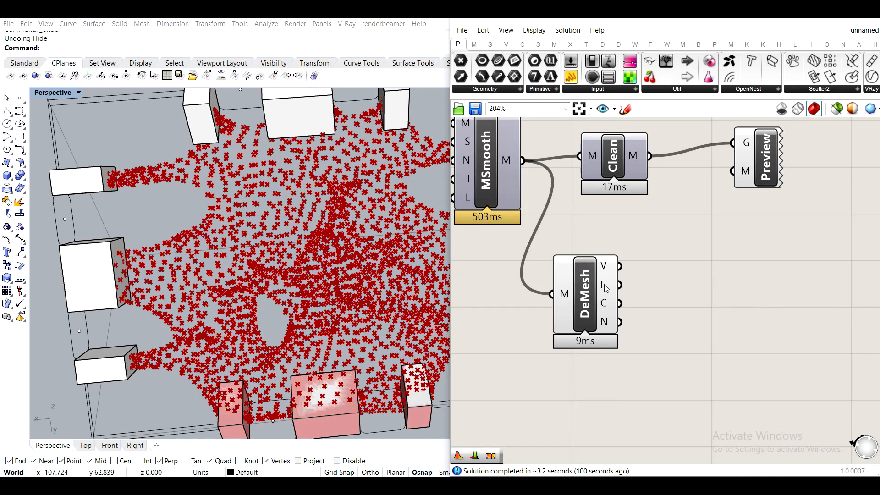
pyautogui.moveTo(605, 288)
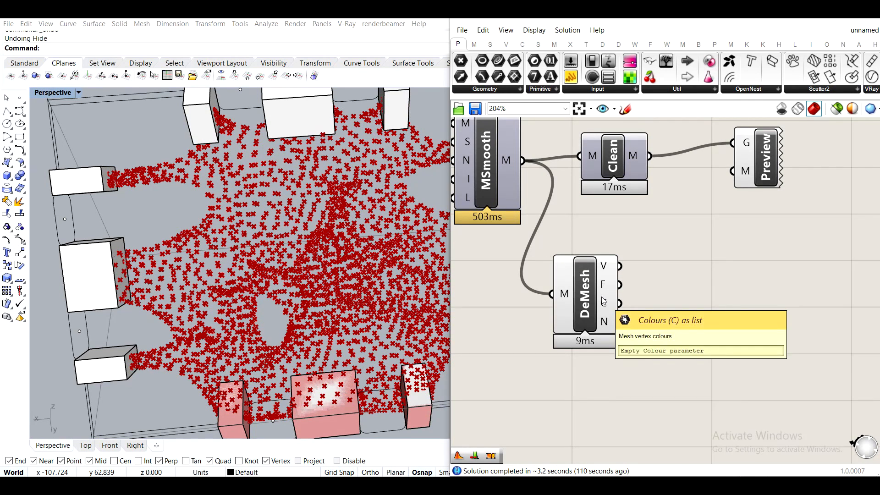
# Add a Construct Mesh component beside DeMesh and connect DeMesh's V and F outputs to its V and F inputs
pyautogui.doubleClick(697, 298)
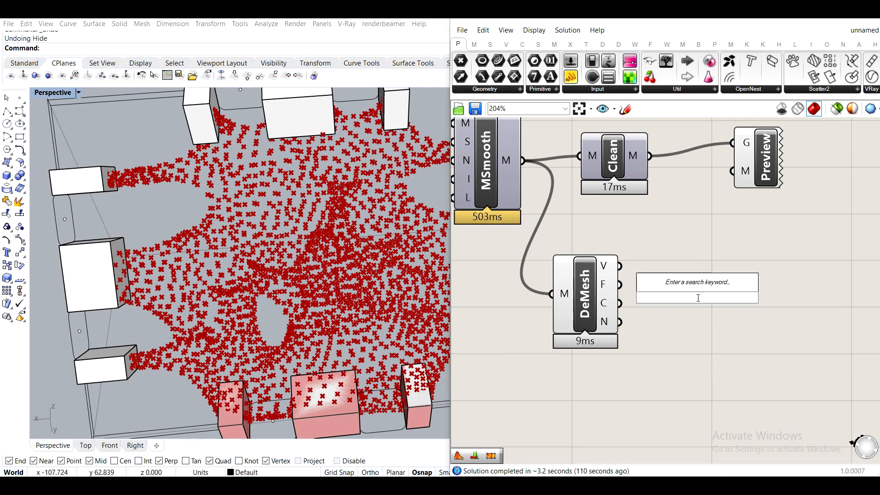
pyautogui.write('cons')
pyautogui.press('Up')
pyautogui.press('Up')
pyautogui.press('Up')
pyautogui.press('Up')
pyautogui.press('Up')
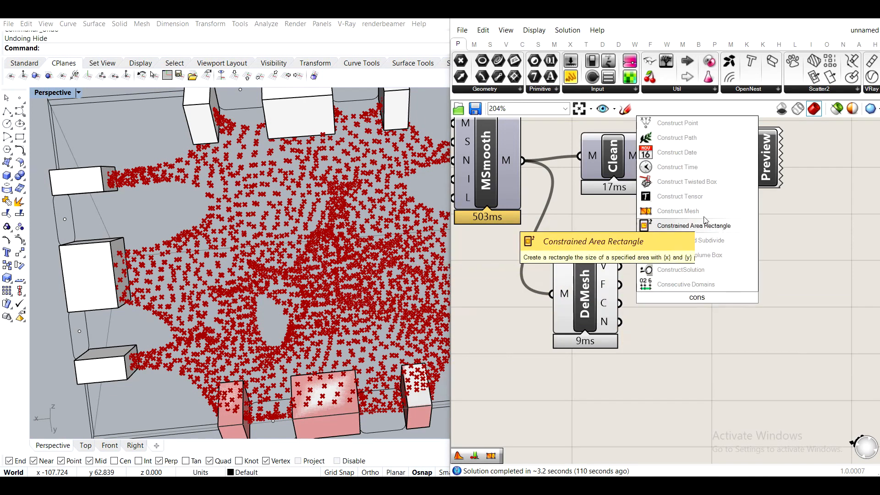
pyautogui.press('Return')
pyautogui.moveTo(672, 298); pyautogui.dragTo(673, 298)
pyautogui.moveTo(700, 307); pyautogui.dragTo(679, 296)
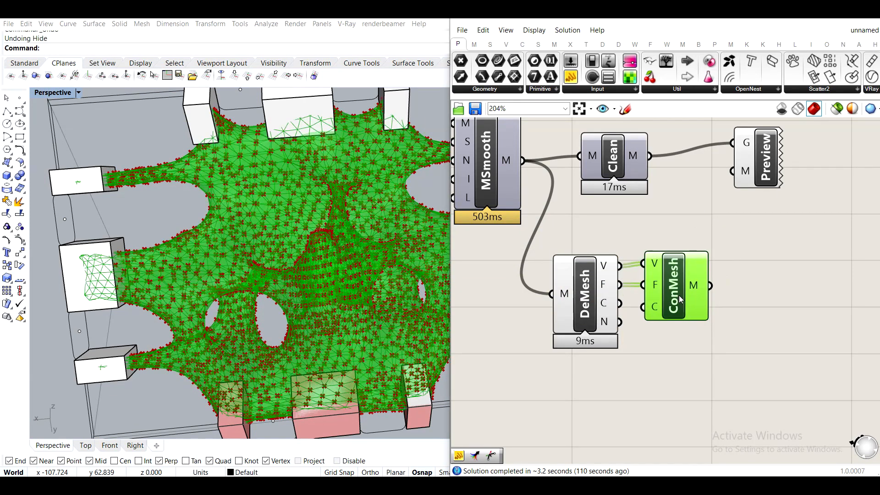
pyautogui.moveTo(701, 285)
pyautogui.click(750, 348)
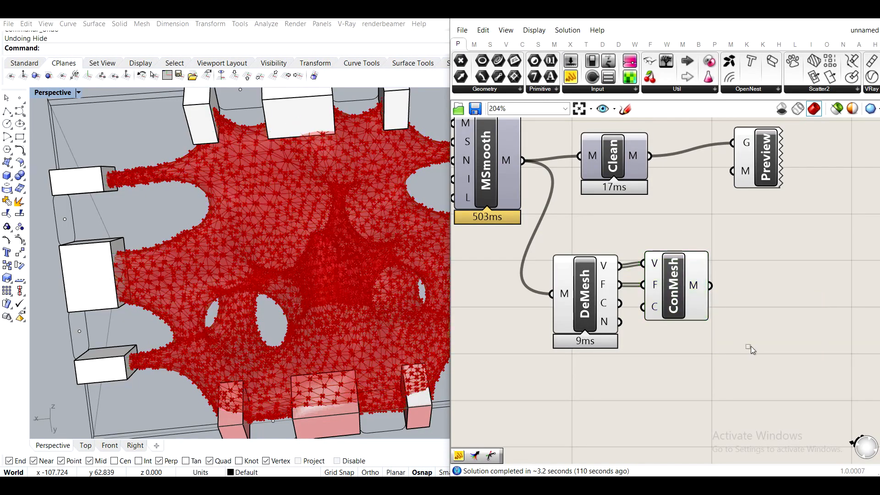
# Delete the DeMesh and ConMesh components
pyautogui.moveTo(306, 271); pyautogui.dragTo(350, 271, button='right')
pyautogui.moveTo(776, 383); pyautogui.dragTo(580, 287)
pyautogui.press('Delete')
# Set MSmooth's Iterations slider to 14
pyautogui.moveTo(560, 260); pyautogui.dragTo(777, 301, button='right')
pyautogui.scroll(2, 568, 253)
pyautogui.click(648, 213)
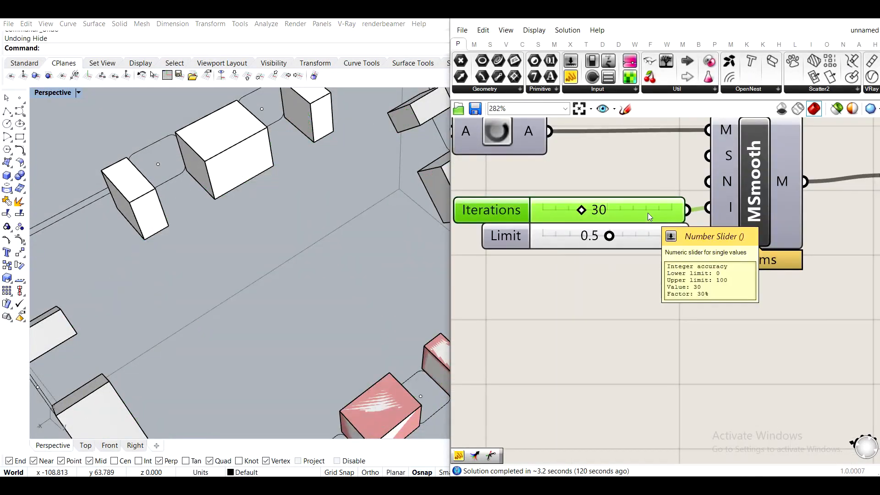
pyautogui.doubleClick(611, 209)
pyautogui.write('14')
pyautogui.press('Return')
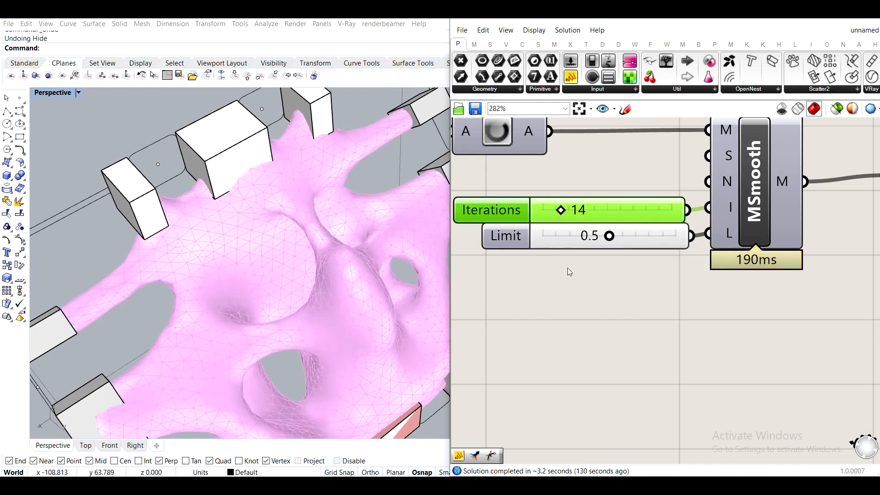
# Bake the Clean component's mesh into Rhino on the Default layer
pyautogui.moveTo(567, 268); pyautogui.dragTo(476, 271, button='right')
pyautogui.scroll(-3, 729, 264)
pyautogui.moveTo(843, 254); pyautogui.dragTo(678, 266, button='right')
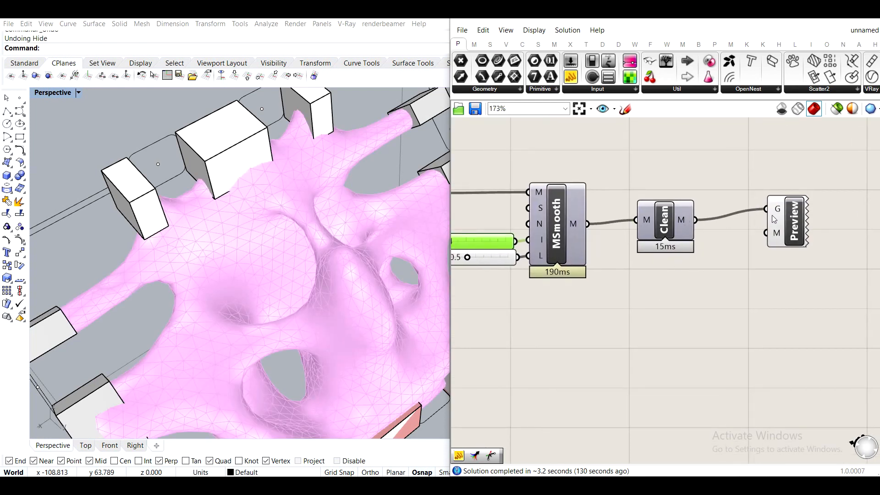
pyautogui.moveTo(227, 267); pyautogui.dragTo(337, 262, button='right')
pyautogui.scroll(-3, 227, 250)
pyautogui.scroll(4, 224, 231)
pyautogui.scroll(-3, 243, 248)
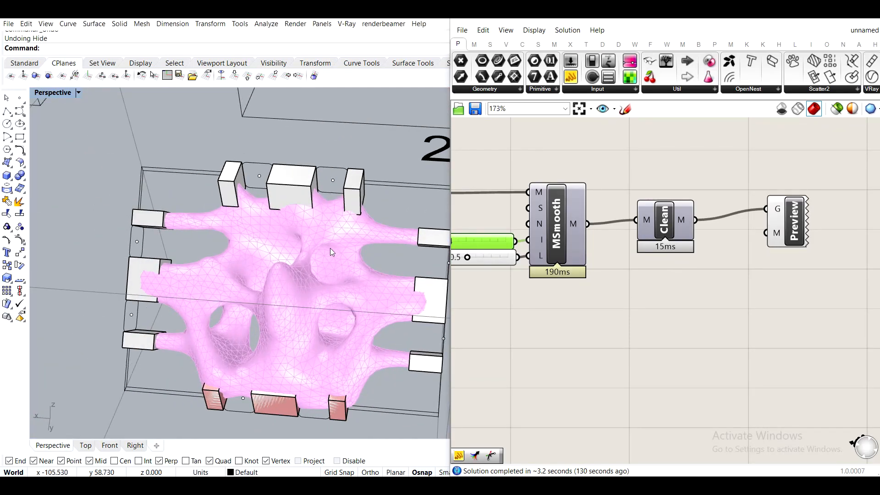
pyautogui.click(671, 229)
pyautogui.rightClick(675, 218)
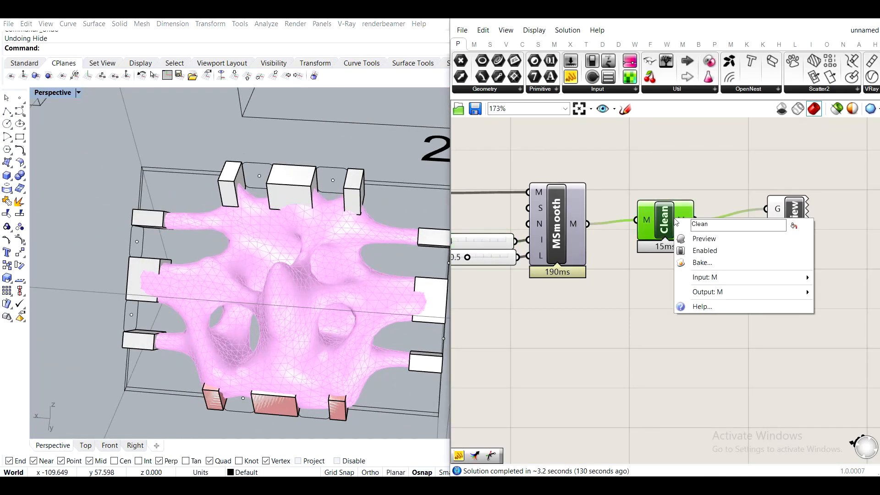
pyautogui.click(709, 266)
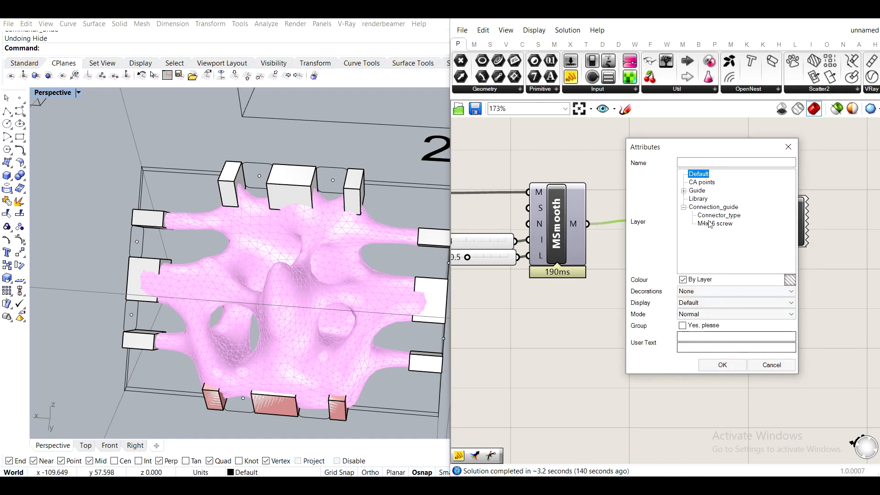
pyautogui.click(723, 367)
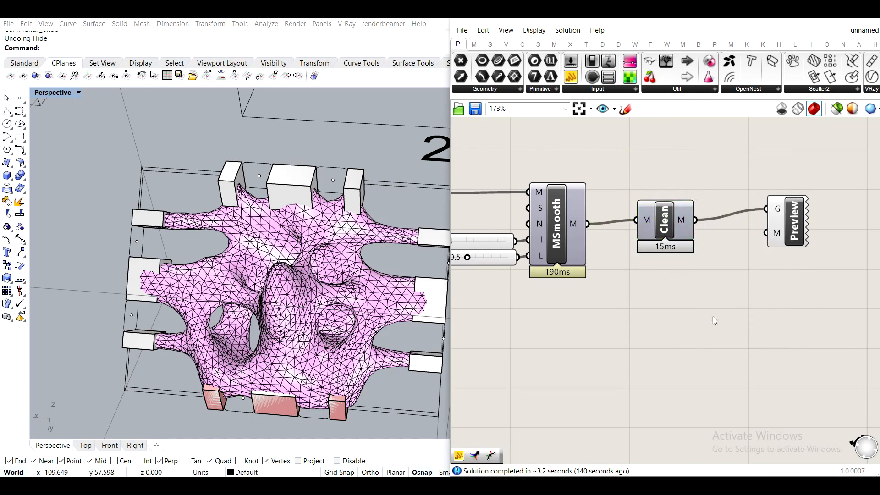
# Turn off the preview of the Preview component so only the baked mesh is displayed
pyautogui.click(788, 215)
pyautogui.middleClick(788, 215)
pyautogui.click(824, 180)
pyautogui.click(731, 184)
pyautogui.moveTo(340, 274); pyautogui.dragTo(440, 282, button='right')
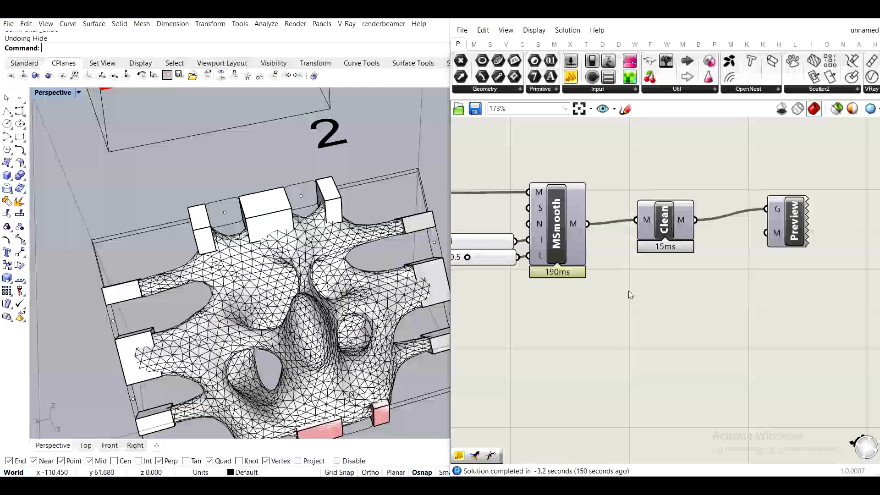
# Select all components of the definition and disable their preview
pyautogui.scroll(-10, 623, 289)
pyautogui.moveTo(795, 317); pyautogui.dragTo(566, 218)
pyautogui.middleClick(606, 220)
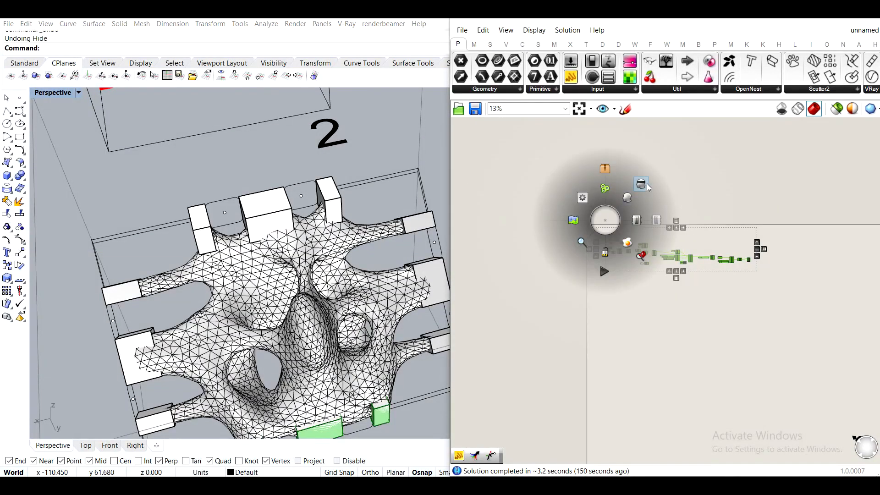
pyautogui.click(647, 184)
pyautogui.click(712, 220)
# Line up the four Brep parameters of the upper Entwine, and move them together with Entwine away from the Lng component
pyautogui.scroll(2, 632, 270)
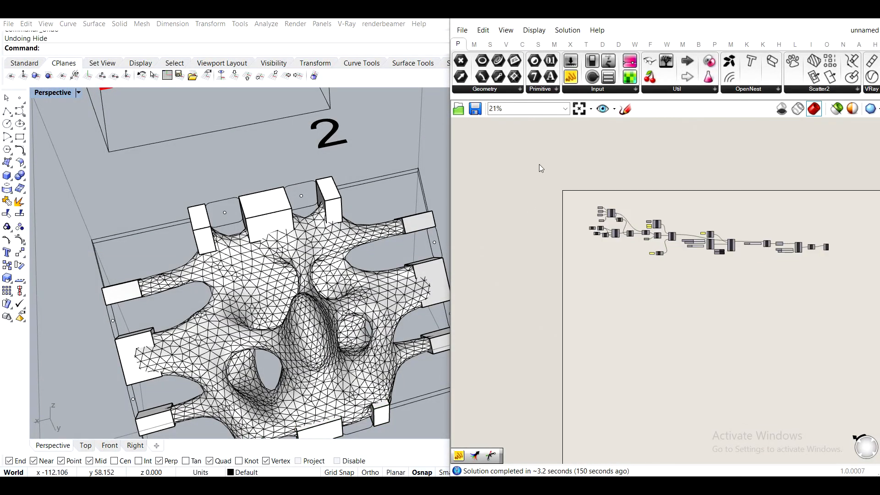
pyautogui.scroll(8, 669, 215)
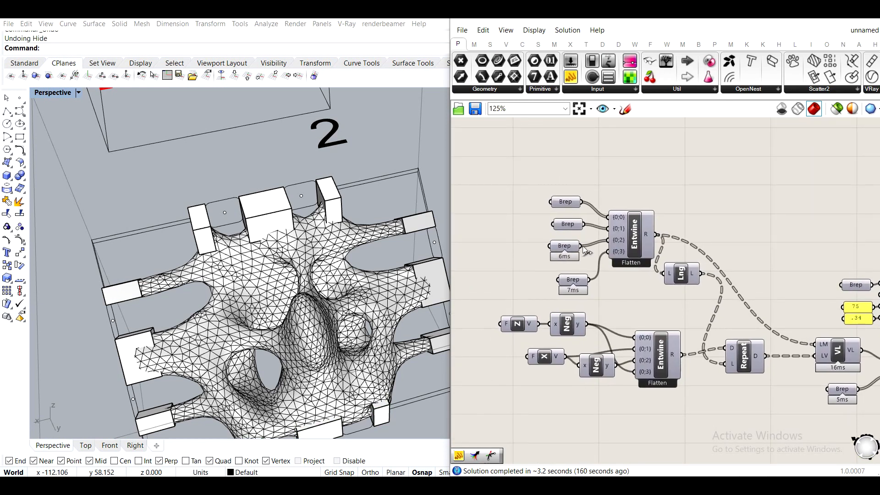
pyautogui.scroll(2, 565, 266)
pyautogui.moveTo(578, 289); pyautogui.dragTo(565, 269)
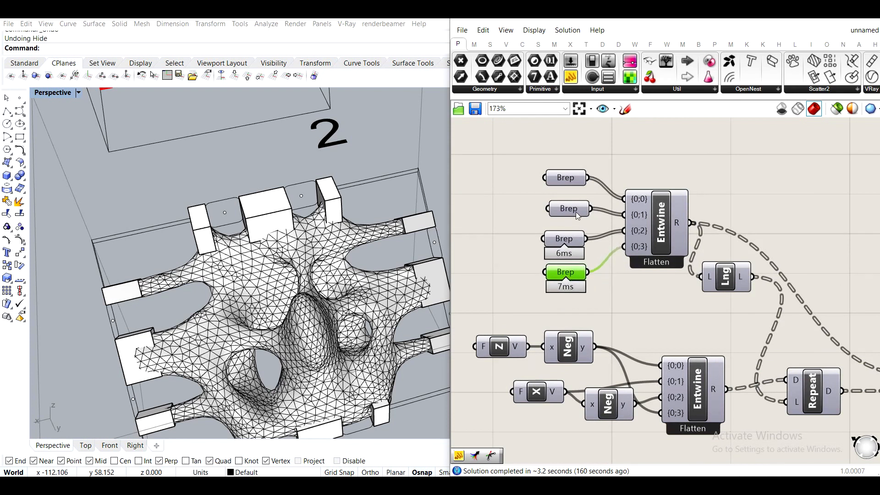
pyautogui.moveTo(563, 207); pyautogui.dragTo(561, 207)
pyautogui.moveTo(575, 176); pyautogui.dragTo(568, 176)
pyautogui.moveTo(597, 312); pyautogui.dragTo(540, 158)
pyautogui.moveTo(666, 294); pyautogui.dragTo(514, 155)
pyautogui.moveTo(670, 232); pyautogui.dragTo(648, 180)
pyautogui.click(763, 166)
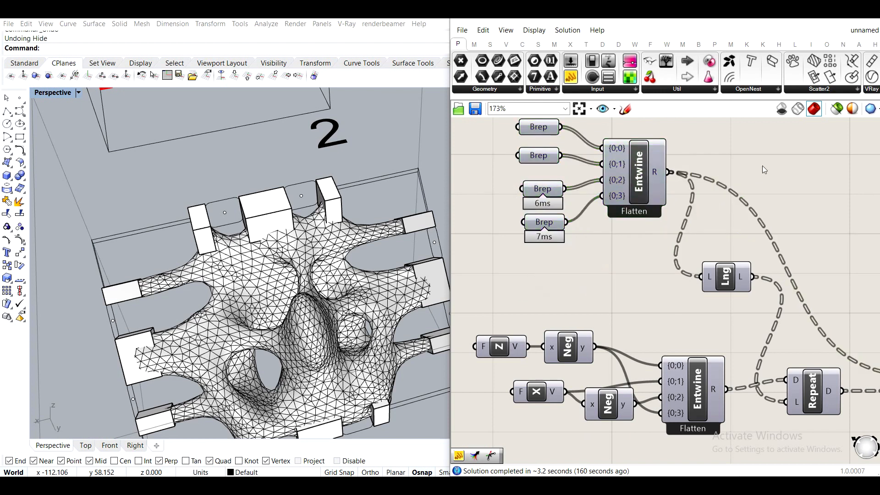
# Tidy the spacing of the four Brep parameters into an even column in front of the upper Entwine
pyautogui.moveTo(633, 211); pyautogui.dragTo(653, 281, button='right')
pyautogui.moveTo(541, 267); pyautogui.dragTo(558, 243)
pyautogui.click(602, 291)
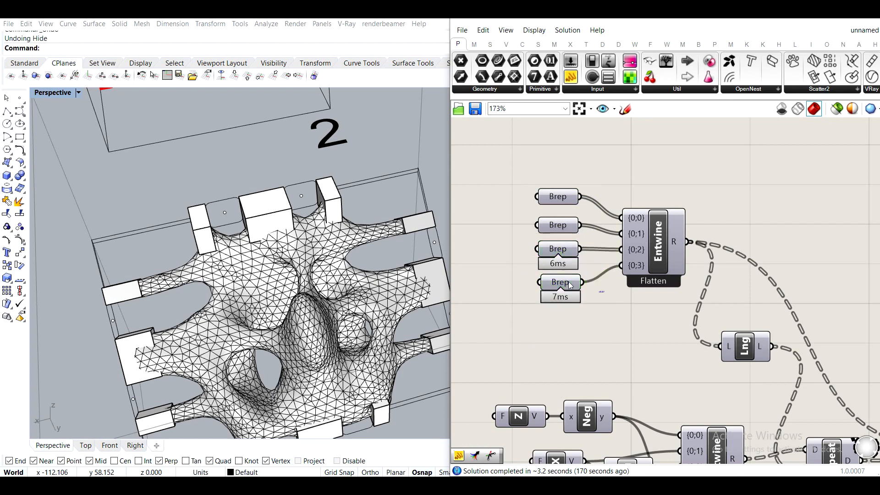
pyautogui.moveTo(565, 203); pyautogui.dragTo(567, 207)
pyautogui.moveTo(620, 338); pyautogui.dragTo(562, 335)
# Group the four Brep parameters that feed the upper Entwine
pyautogui.moveTo(589, 317); pyautogui.dragTo(524, 156)
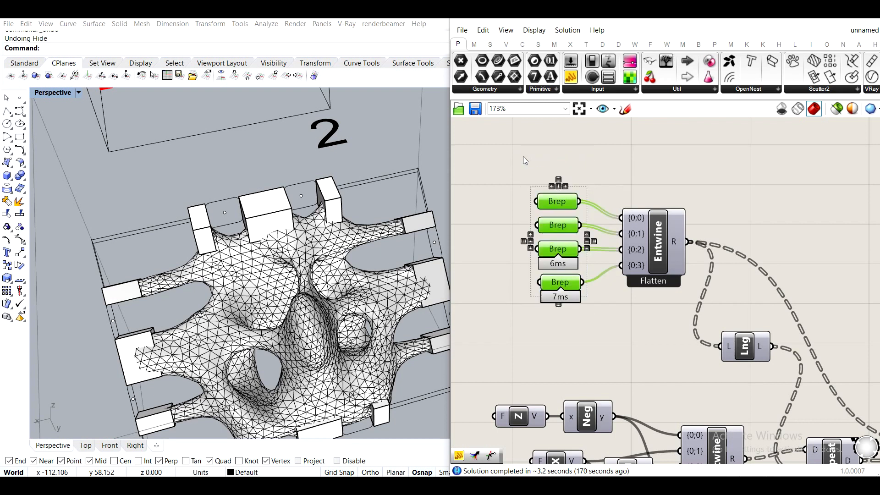
pyautogui.middleClick(509, 204)
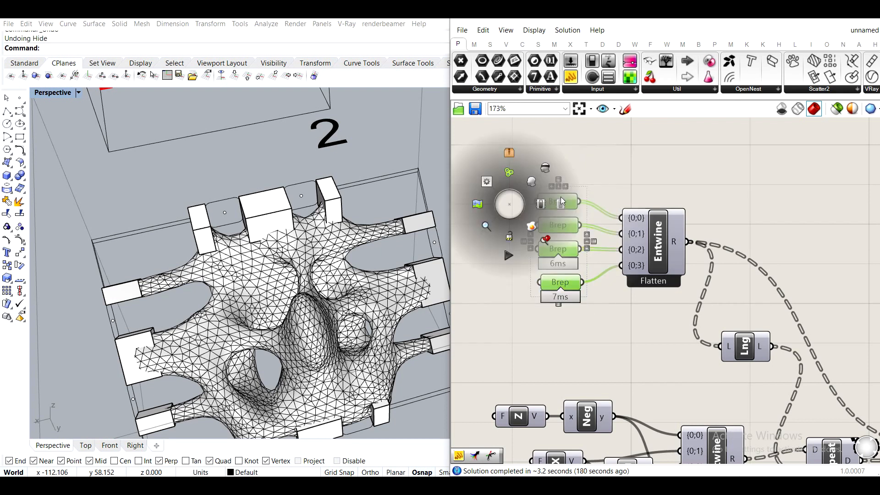
pyautogui.click(510, 172)
# Name the Brep group "Load volumes (Top, left, right, free floating)"
pyautogui.scroll(2, 550, 183)
pyautogui.click(565, 191)
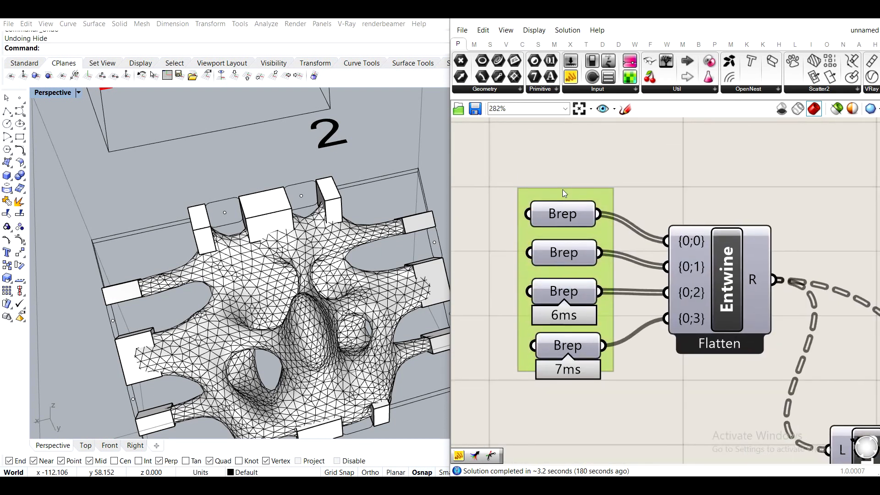
pyautogui.rightClick(580, 196)
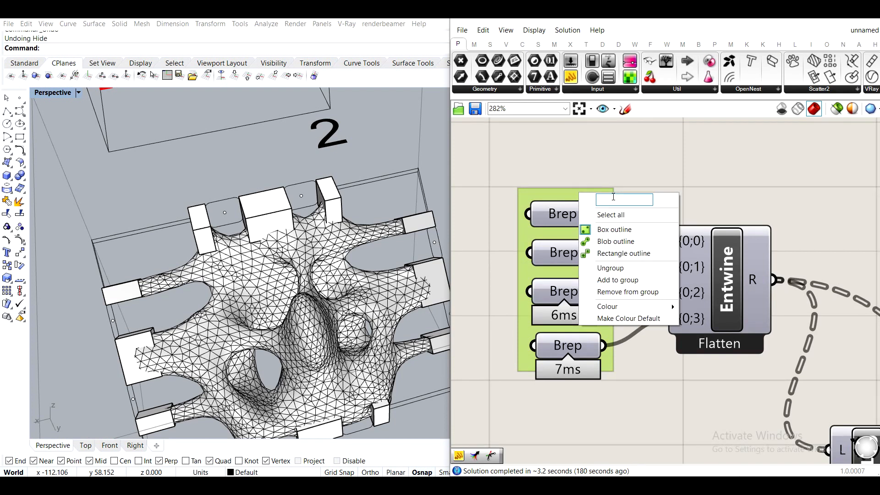
pyautogui.write('Load')
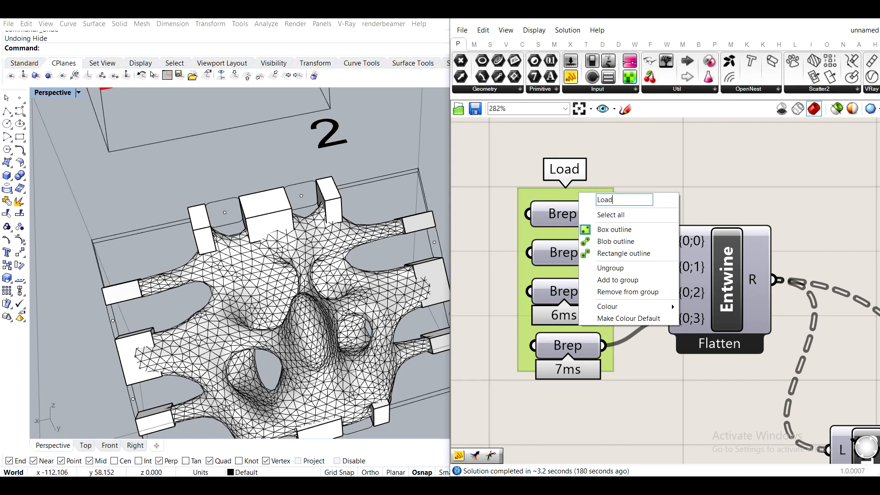
pyautogui.write(' volumes')
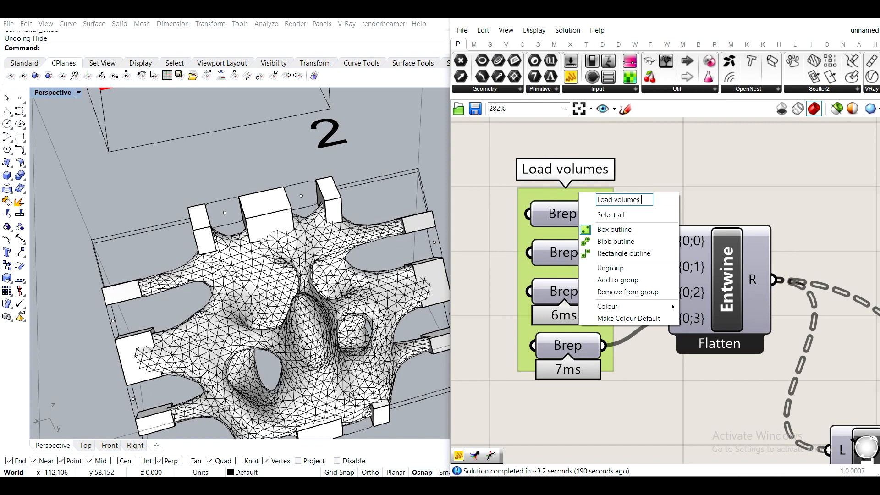
pyautogui.write(' ()')
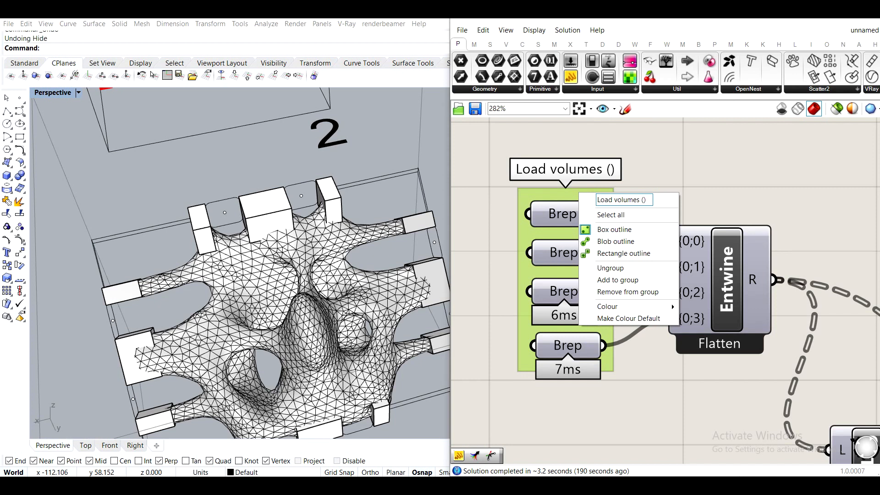
pyautogui.write('Top, left')
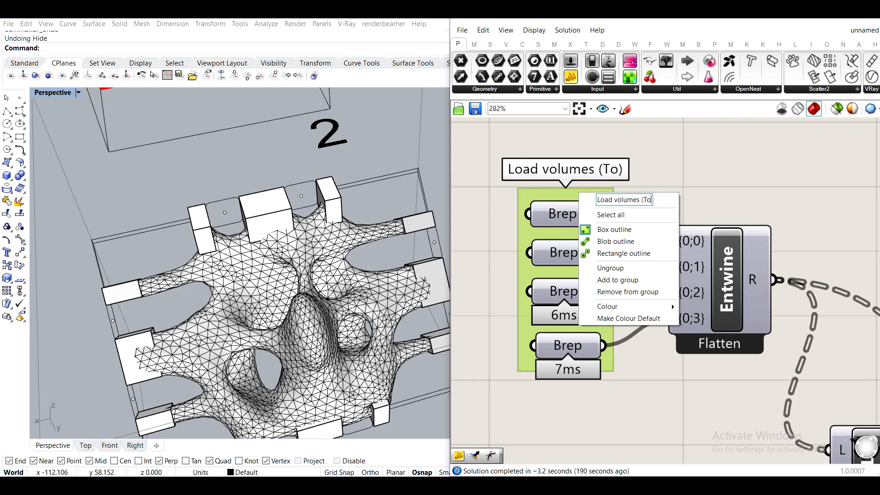
pyautogui.write(', right, ')
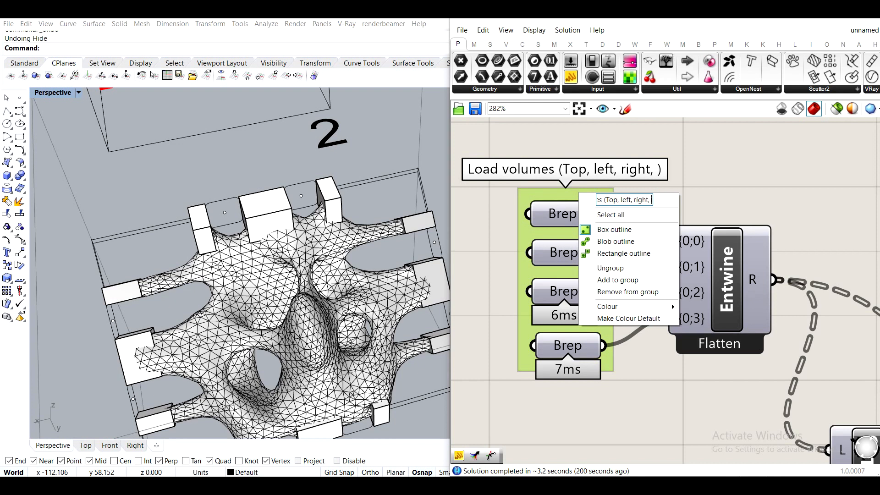
pyautogui.write('free fl')
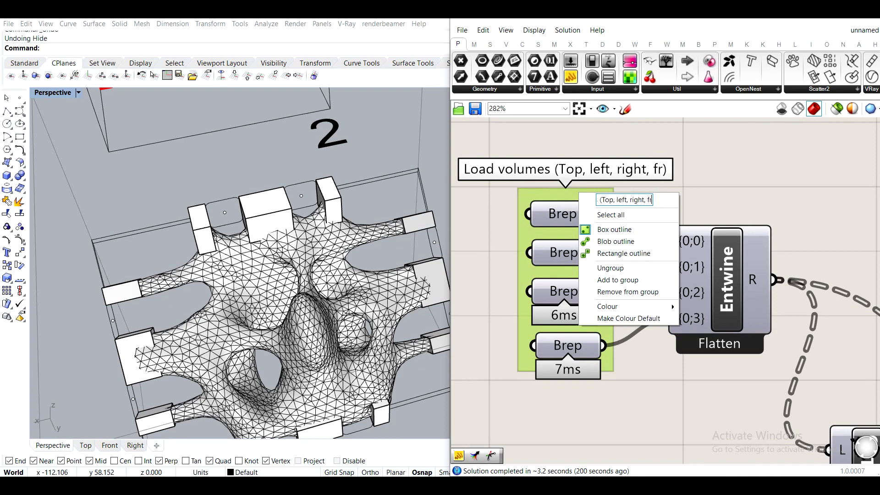
pyautogui.write('oating')
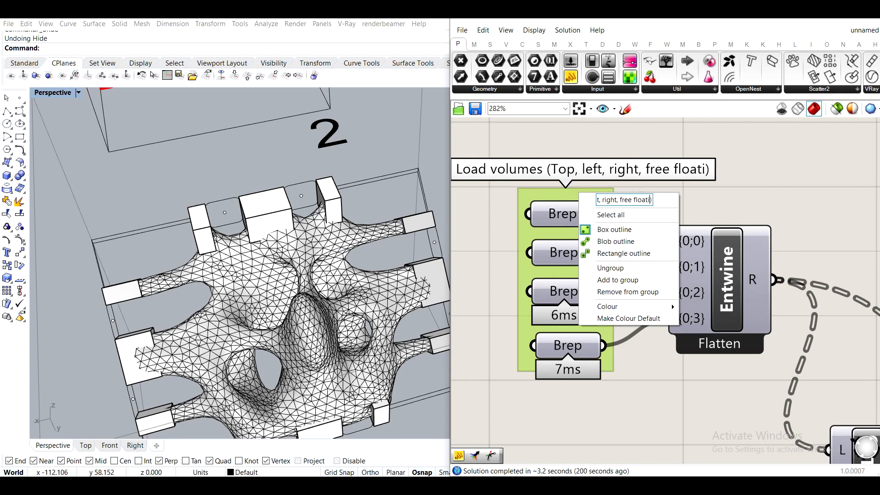
pyautogui.click(685, 197)
pyautogui.scroll(-3, 770, 158)
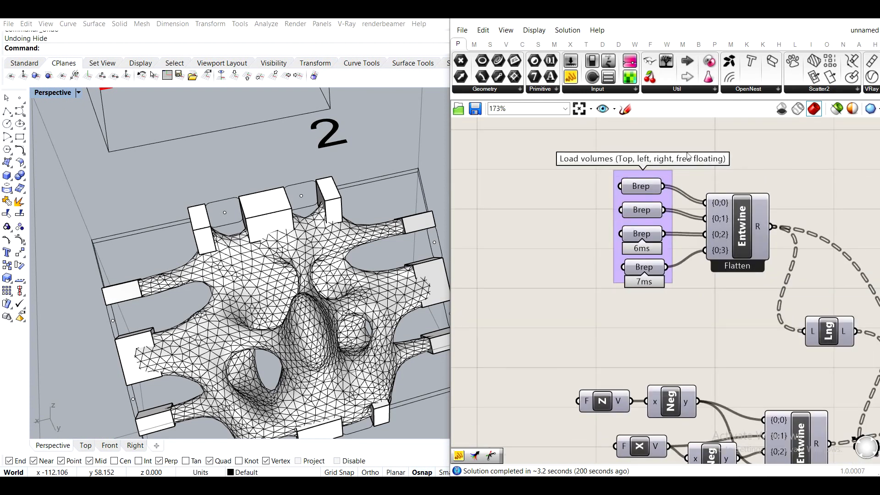
# Move the Lng component down from the upper Entwine to sit beside the Repeat component
pyautogui.moveTo(768, 199); pyautogui.dragTo(634, 161, button='right')
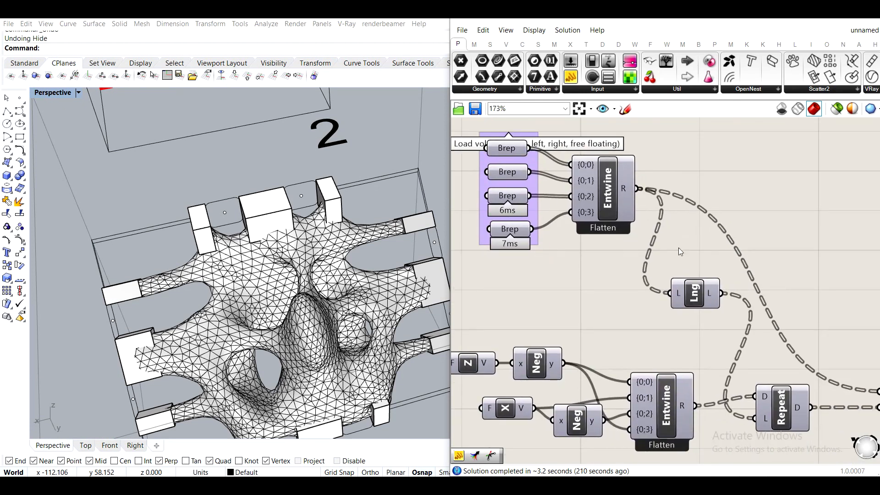
pyautogui.moveTo(695, 303); pyautogui.dragTo(702, 459)
pyautogui.moveTo(730, 428); pyautogui.dragTo(661, 331, button='right')
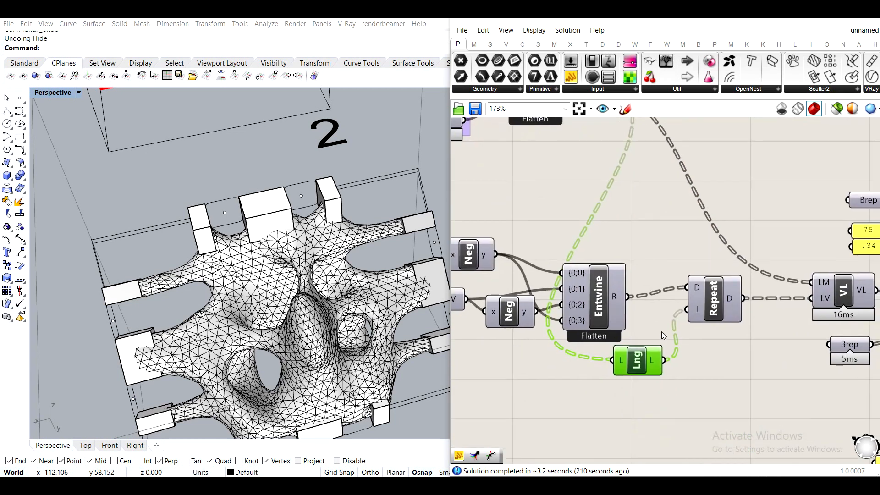
pyautogui.click(727, 310)
pyautogui.moveTo(637, 360); pyautogui.dragTo(692, 309)
# Shift the Z, X and Neg components together with the lower Entwine leftward to leave room for Lng in front of Repeat
pyautogui.moveTo(692, 309); pyautogui.dragTo(808, 314, button='right')
pyautogui.scroll(1, 556, 256)
pyautogui.moveTo(686, 382); pyautogui.dragTo(501, 224)
pyautogui.click(747, 386)
pyautogui.scroll(-1, 730, 351)
# Add the upper Entwine component to the "Load volumes (Top, left, right, free floating)" group
pyautogui.moveTo(730, 350); pyautogui.dragTo(697, 446, button='right')
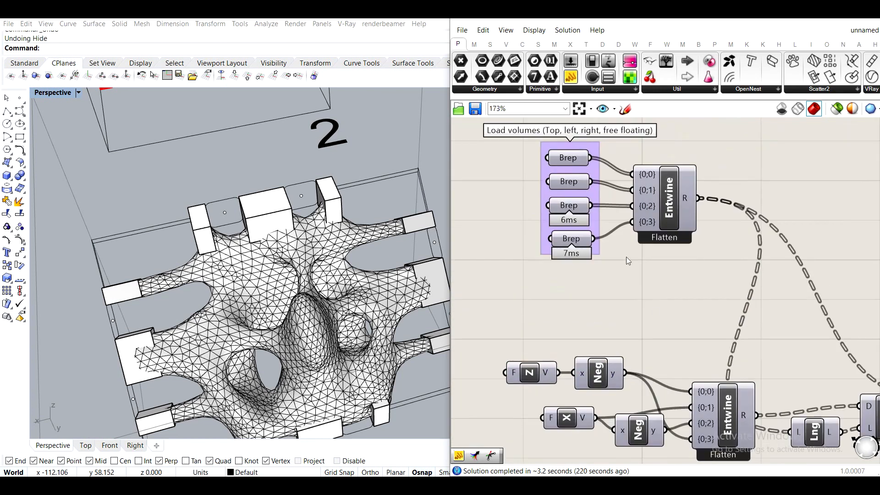
pyautogui.scroll(1, 634, 198)
pyautogui.click(634, 200)
pyautogui.scroll(1, 634, 200)
pyautogui.rightClick(583, 184)
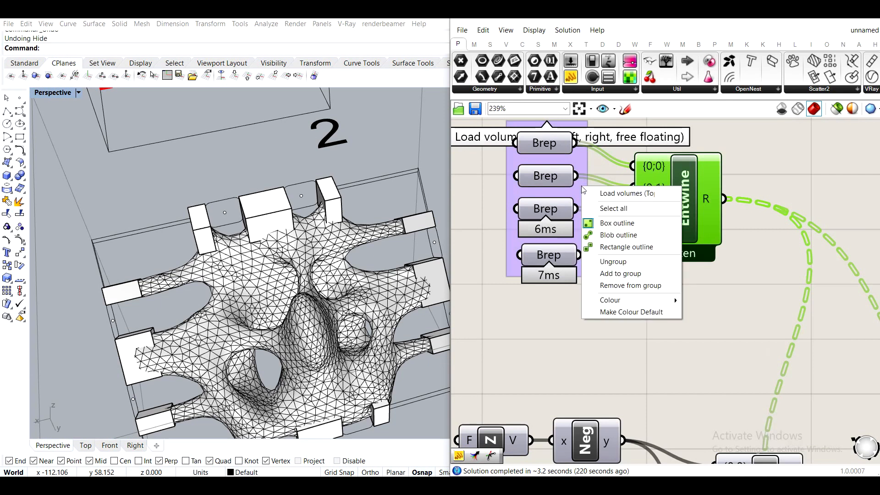
pyautogui.click(635, 272)
# Group the Z, X and two Neg components with the lower Entwine, and shift the group away from Lng
pyautogui.scroll(-5, 677, 297)
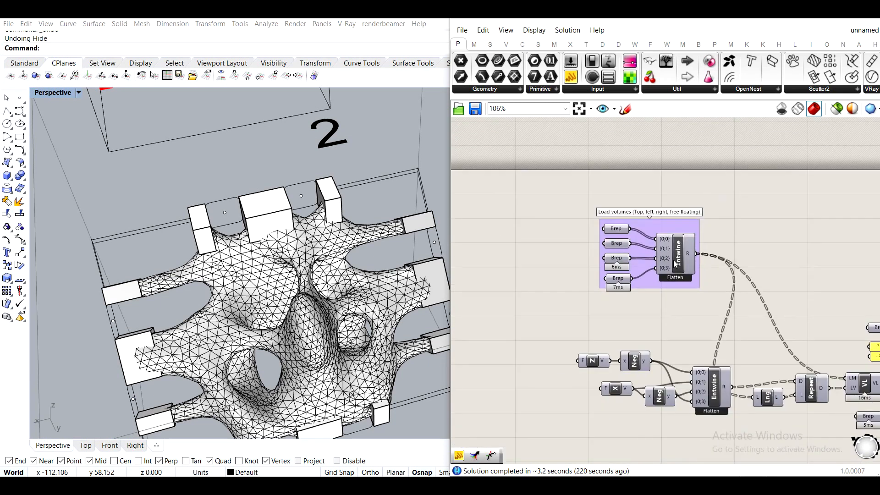
pyautogui.moveTo(662, 406); pyautogui.dragTo(612, 328, button='right')
pyautogui.scroll(2, 648, 344)
pyautogui.moveTo(675, 361); pyautogui.dragTo(507, 238)
pyautogui.middleClick(518, 238)
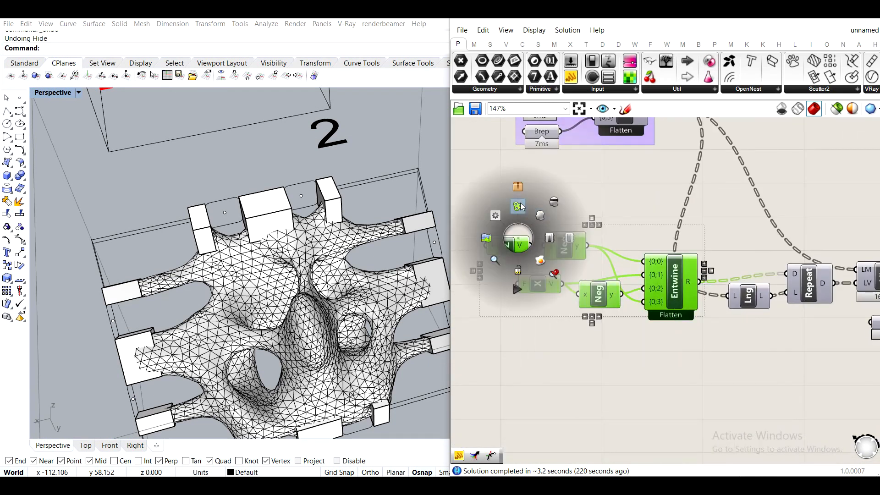
pyautogui.click(519, 242)
pyautogui.moveTo(649, 238); pyautogui.dragTo(609, 218)
# Name the unit-vector group "Vectors/directions of load" and nudge it into position
pyautogui.rightClick(609, 218)
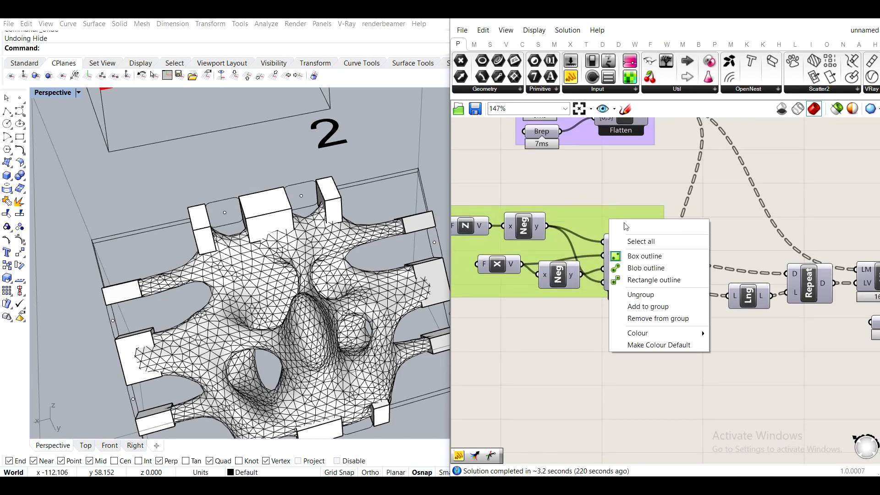
pyautogui.write('Vecto')
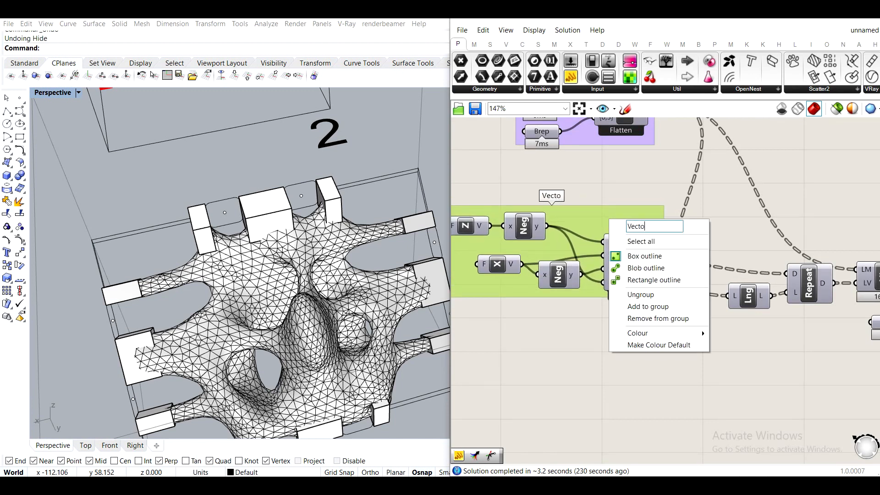
pyautogui.write('rs/directions of load')
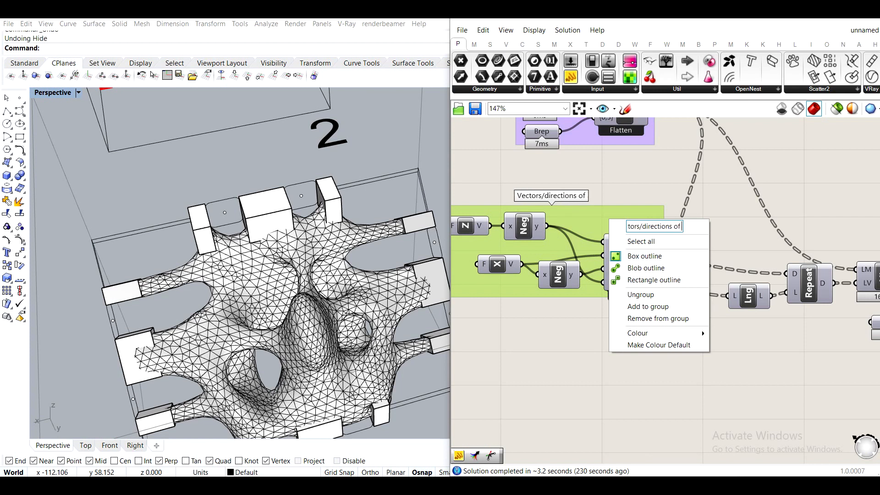
pyautogui.click(679, 182)
pyautogui.moveTo(709, 216); pyautogui.dragTo(668, 213, button='right')
pyautogui.moveTo(586, 213); pyautogui.dragTo(591, 224)
pyautogui.click(645, 255)
# Group the Lng and Repeat components
pyautogui.moveTo(762, 330); pyautogui.dragTo(687, 318, button='right')
pyautogui.moveTo(691, 341); pyautogui.dragTo(615, 250)
pyautogui.middleClick(656, 258)
pyautogui.click(651, 228)
pyautogui.click(644, 221)
# Name the Lng and Repeat group "Make as many vectors as there are volumes"
pyautogui.rightClick(641, 257)
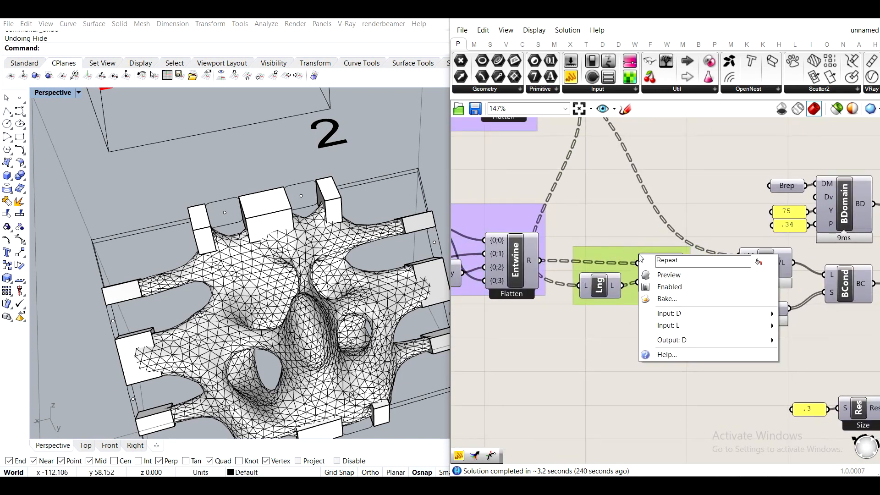
pyautogui.rightClick(617, 257)
pyautogui.rightClick(619, 255)
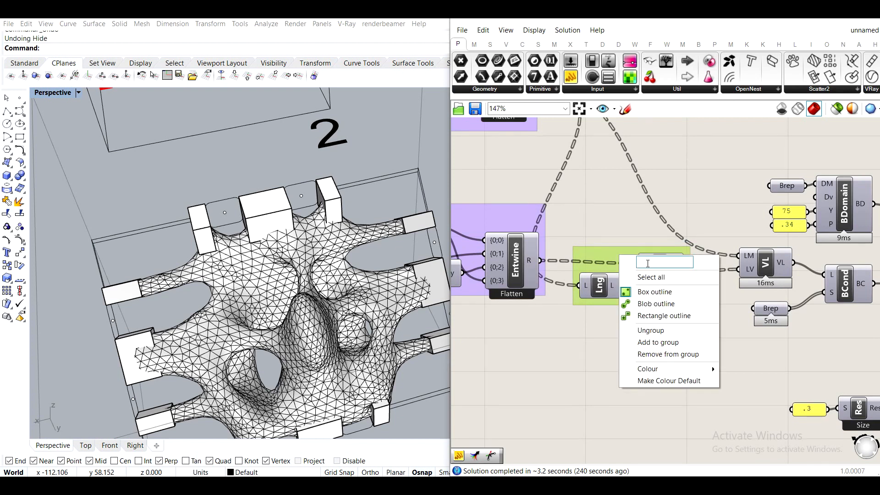
pyautogui.write('Multiply')
pyautogui.press('BackSpace')
pyautogui.press('BackSpace')
pyautogui.press('BackSpace')
pyautogui.press('BackSpace')
pyautogui.press('BackSpace')
pyautogui.press('BackSpace')
pyautogui.press('BackSpace')
pyautogui.press('BackSpace')
pyautogui.write('Make as ma')
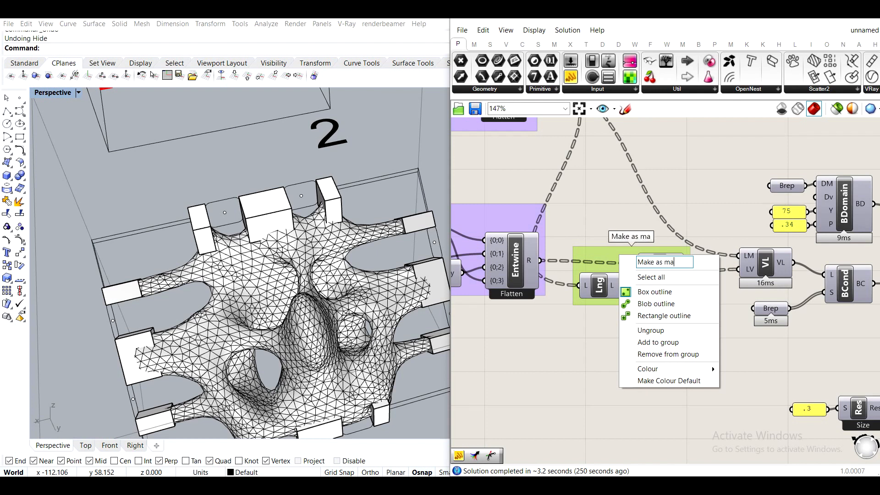
pyautogui.write('ny vectors are')
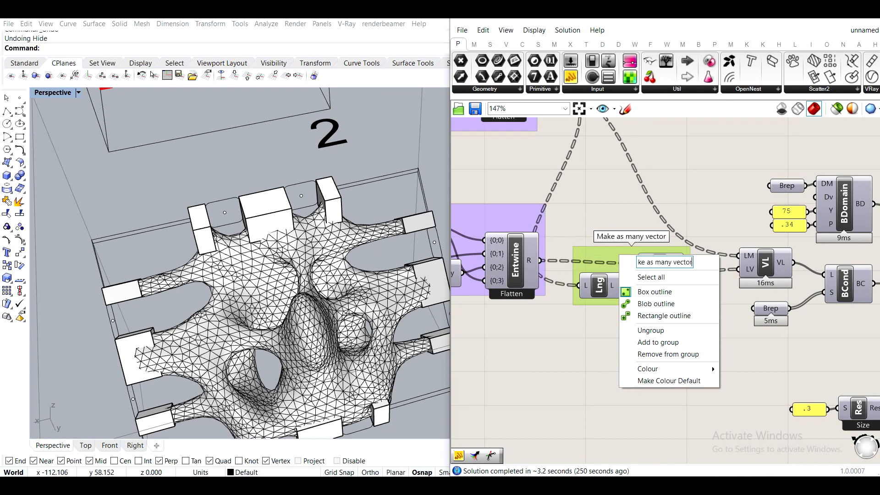
pyautogui.press('BackSpace')
pyautogui.press('BackSpace')
pyautogui.press('BackSpace')
pyautogui.write('as')
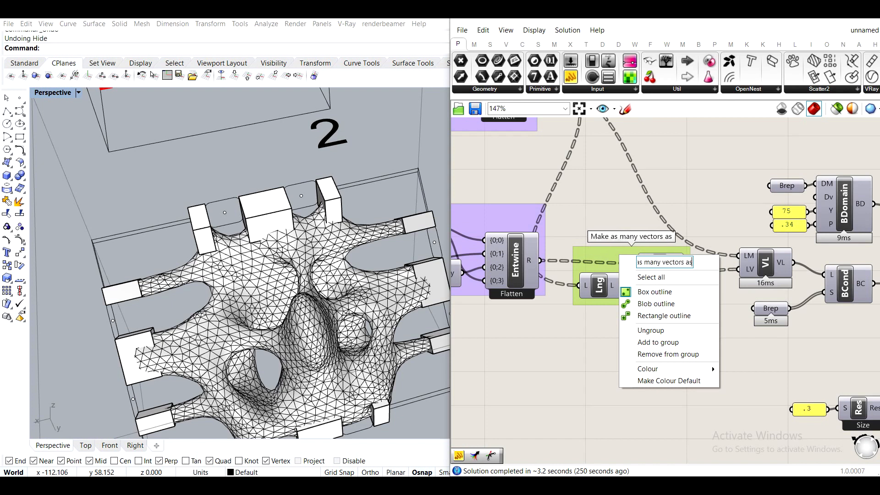
pyautogui.write(' there are volumes')
pyautogui.press('Return')
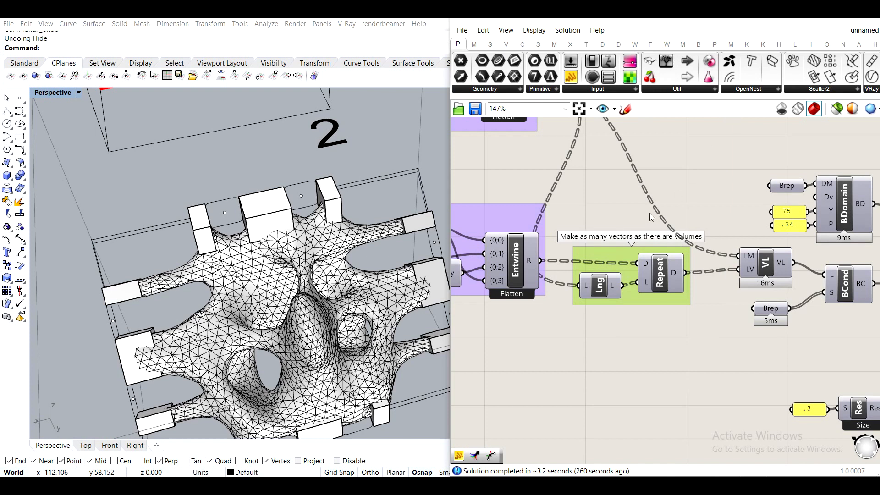
# Move the Brep parameter that feeds BCond's S input further below the VL component and put it in its own group
pyautogui.moveTo(650, 213); pyautogui.dragTo(688, 302, button='right')
pyautogui.moveTo(537, 166); pyautogui.dragTo(586, 188, button='right')
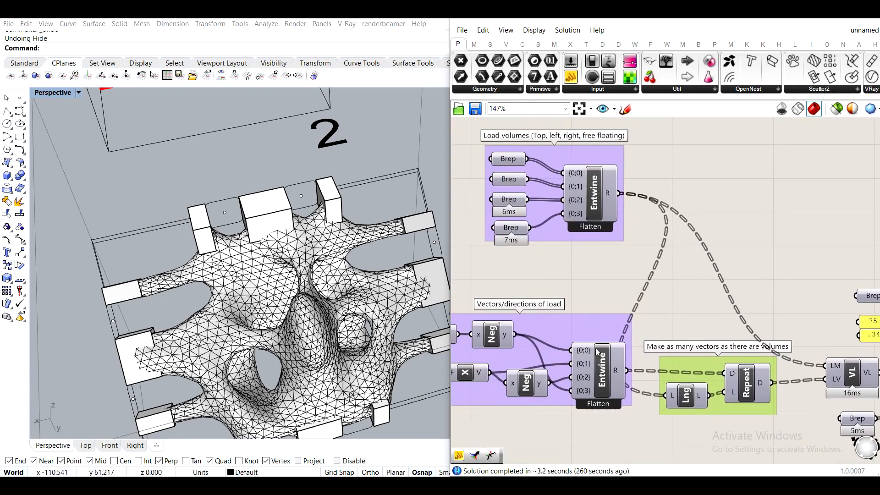
pyautogui.moveTo(659, 349); pyautogui.dragTo(690, 270, button='right')
pyautogui.scroll(-2, 690, 271)
pyautogui.moveTo(825, 286); pyautogui.dragTo(719, 282, button='right')
pyautogui.scroll(2, 720, 282)
pyautogui.click(716, 283)
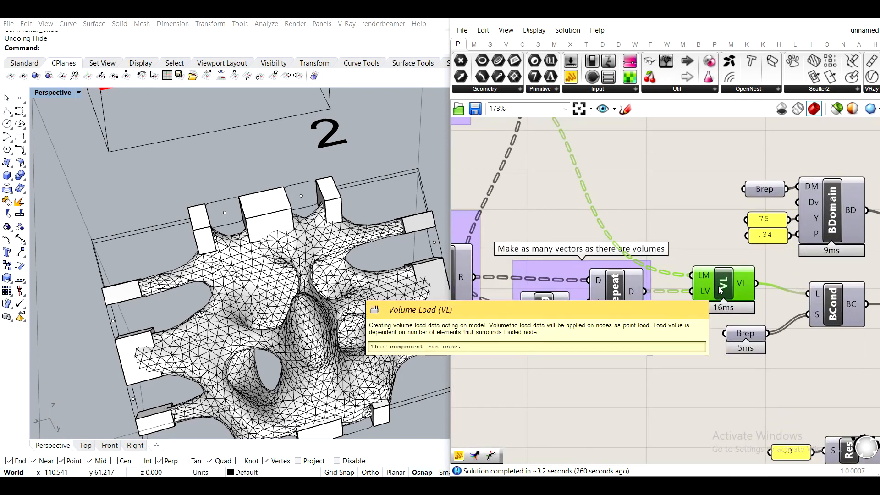
pyautogui.scroll(-1, 719, 286)
pyautogui.moveTo(722, 293); pyautogui.dragTo(652, 291, button='right')
pyautogui.moveTo(648, 289); pyautogui.dragTo(663, 367)
pyautogui.middleClick(661, 365)
pyautogui.click(637, 342)
pyautogui.scroll(3, 660, 365)
# Name the group around BCond's Brep "Support volumes" and nudge it closer beneath VL
pyautogui.rightClick(660, 347)
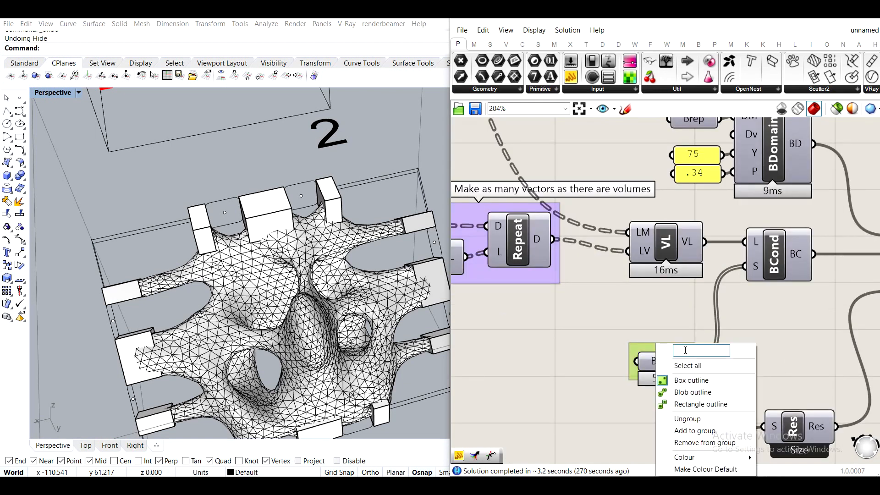
pyautogui.write('Supports')
pyautogui.press('BackSpace')
pyautogui.write('volumes')
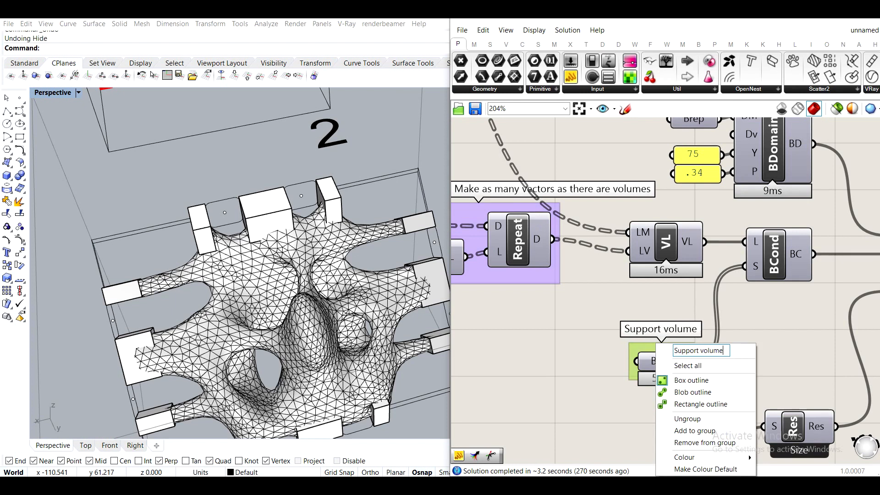
pyautogui.press('Return')
pyautogui.click(659, 361)
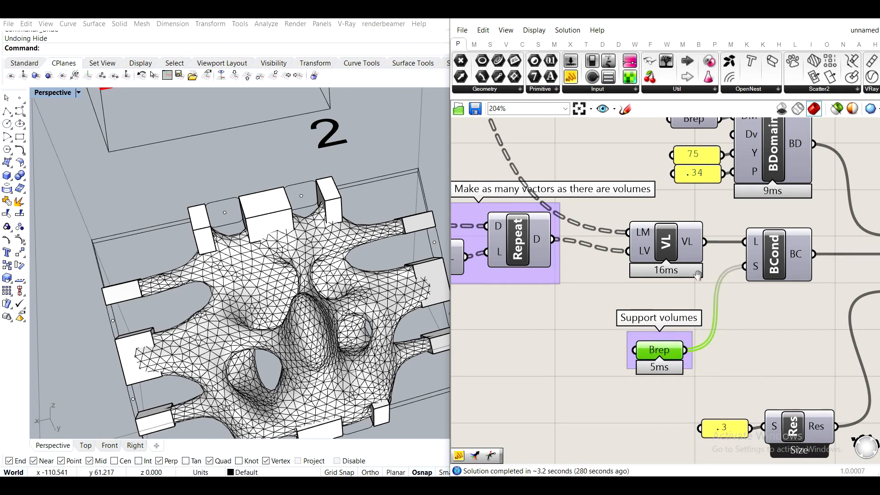
# Move the Brep parameter that feeds BDomain away from the component and put it in its own group
pyautogui.scroll(-3, 662, 309)
pyautogui.scroll(2, 598, 259)
pyautogui.moveTo(602, 264); pyautogui.dragTo(567, 260)
pyautogui.scroll(1, 567, 258)
pyautogui.middleClick(568, 257)
pyautogui.click(562, 230)
# Name the group around BDomain's Brep "World bounding volume"
pyautogui.rightClick(563, 244)
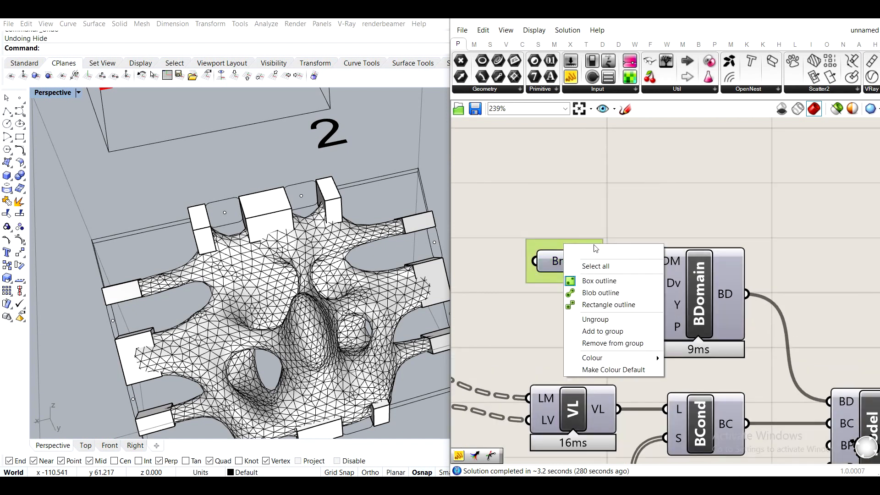
pyautogui.write('Bounding')
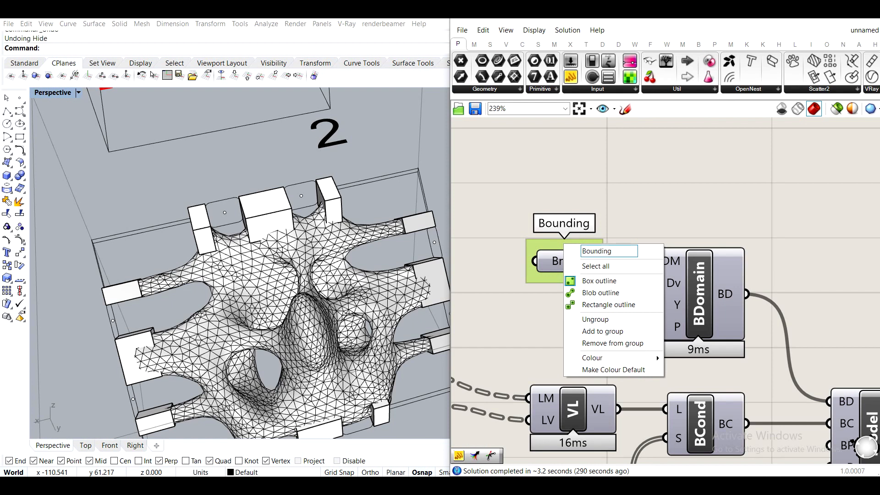
pyautogui.press('BackSpace')
pyautogui.press('BackSpace')
pyautogui.press('BackSpace')
pyautogui.press('BackSpace')
pyautogui.press('BackSpace')
pyautogui.press('BackSpace')
pyautogui.press('BackSpace')
pyautogui.press('BackSpace')
pyautogui.write('World boun')
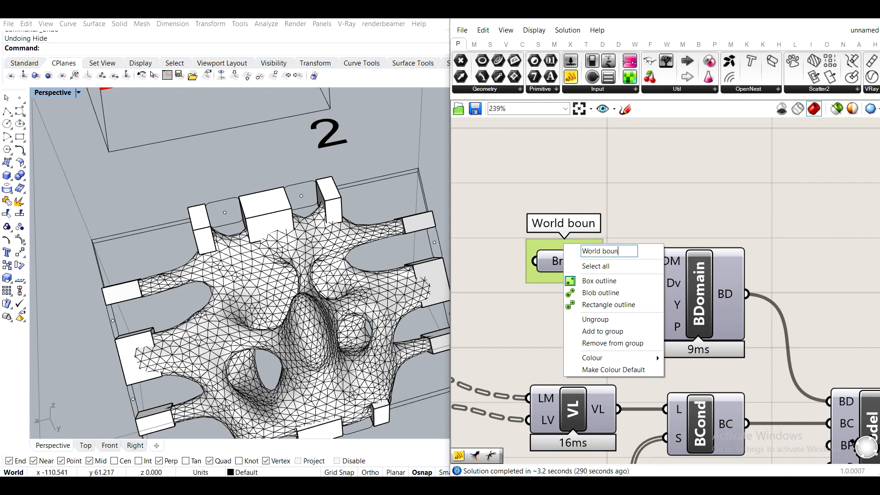
pyautogui.write('ding volume')
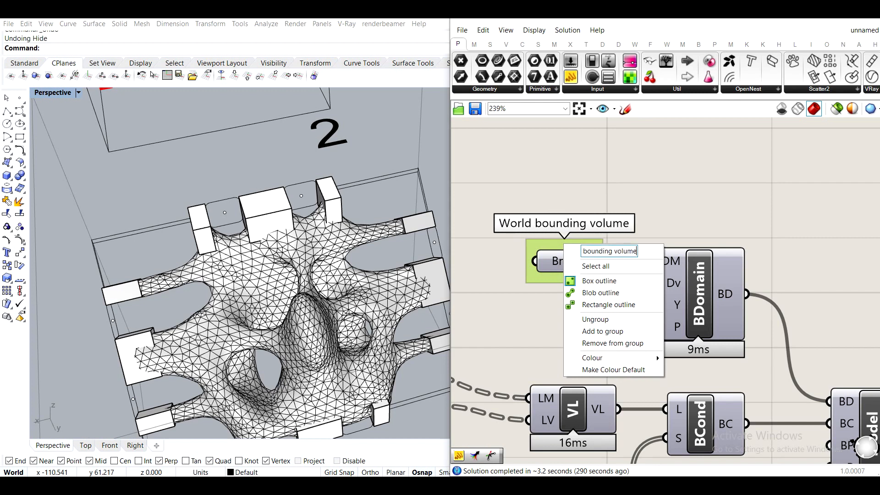
pyautogui.press('Return')
# Group BDomain with its Brep and the 75 and .34 panels, and name the group "Define world"
pyautogui.scroll(-2, 579, 266)
pyautogui.moveTo(686, 204); pyautogui.dragTo(502, 326)
pyautogui.press('space')
pyautogui.click(511, 283)
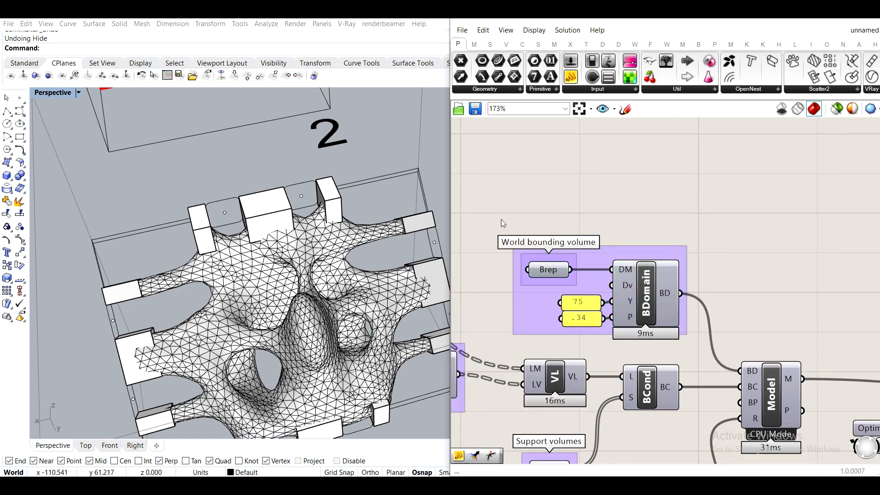
pyautogui.rightClick(622, 250)
pyautogui.write('Define world')
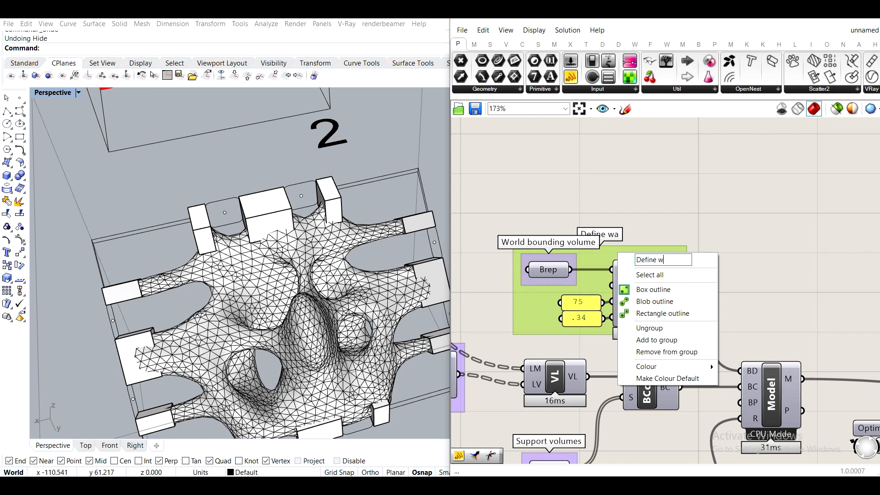
pyautogui.click(630, 171)
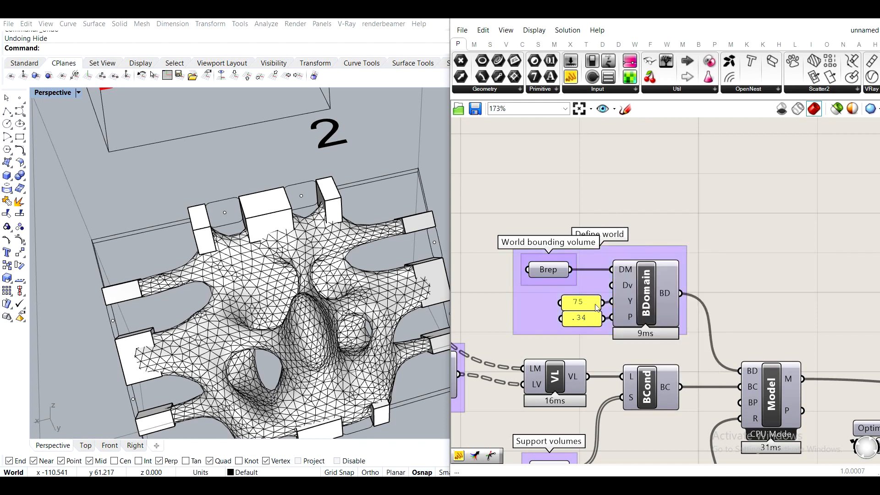
# Group VL and BCond with the support volumes Brep, and adjust the position of the group
pyautogui.moveTo(593, 365); pyautogui.dragTo(683, 314, button='right')
pyautogui.moveTo(742, 386); pyautogui.dragTo(676, 299, button='right')
pyautogui.moveTo(693, 371); pyautogui.dragTo(521, 231)
pyautogui.middleClick(521, 232)
pyautogui.click(584, 242)
pyautogui.moveTo(655, 295); pyautogui.dragTo(658, 317)
# Name the VL and BCond group "Define loads and supports"
pyautogui.rightClick(639, 239)
pyautogui.click(662, 244)
pyautogui.write('De')
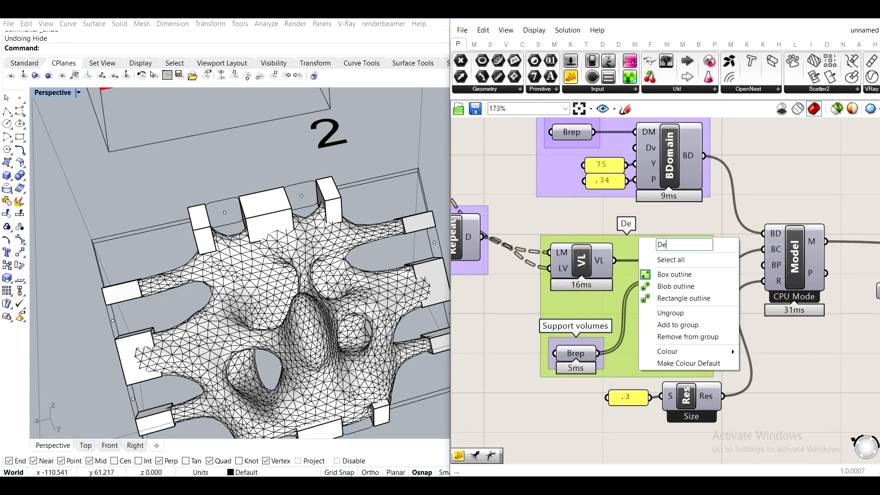
pyautogui.write('fine loads')
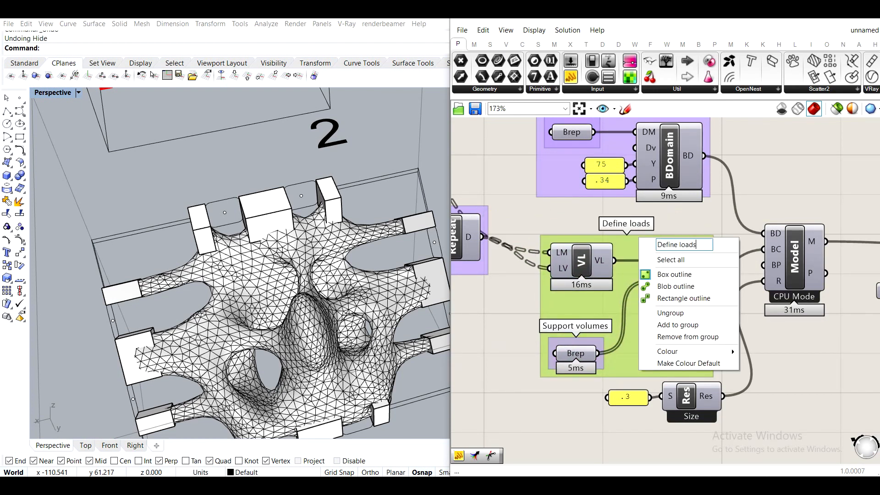
pyautogui.write(' and suppors')
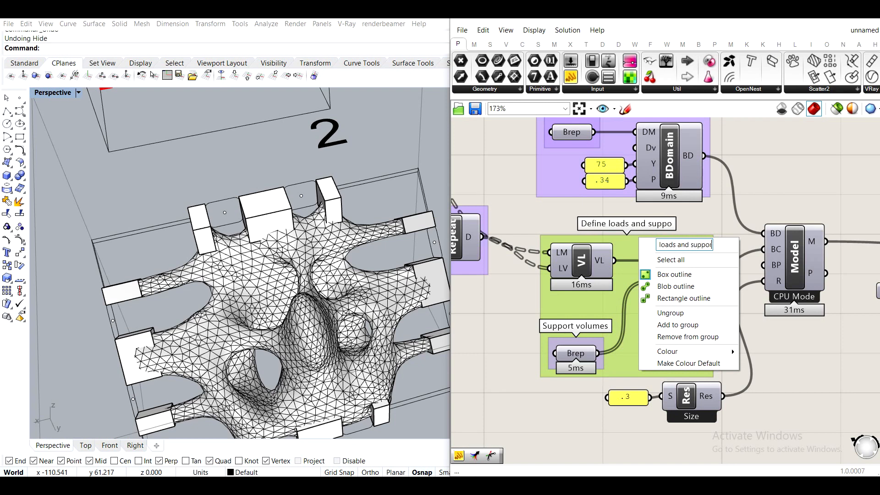
pyautogui.press('BackSpace')
pyautogui.write('ts')
pyautogui.click(513, 346)
# Move the Res component and its .3 panel clear of the loads and supports group, and group them
pyautogui.moveTo(627, 441); pyautogui.dragTo(666, 316, button='right')
pyautogui.moveTo(763, 347); pyautogui.dragTo(644, 261)
pyautogui.moveTo(719, 267); pyautogui.dragTo(710, 323)
pyautogui.middleClick(710, 323)
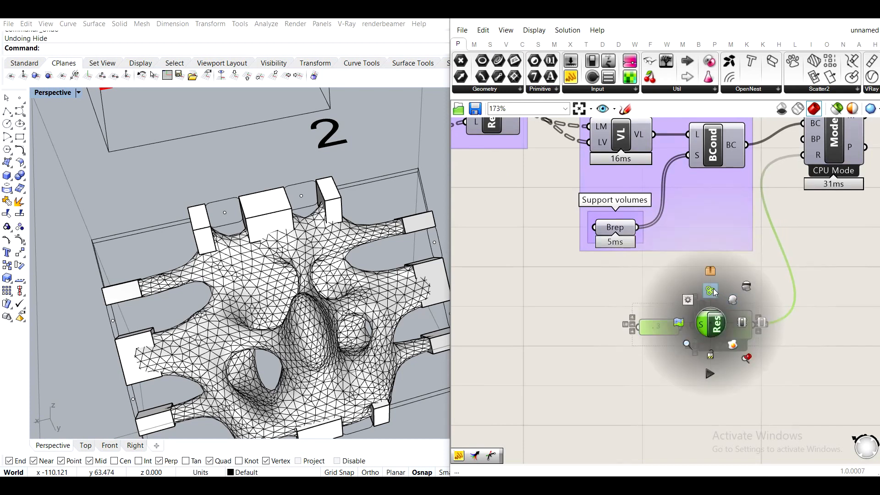
pyautogui.click(712, 291)
# Name the Res and panel group "Define resolution"
pyautogui.rightClick(663, 309)
pyautogui.write('Define reso')
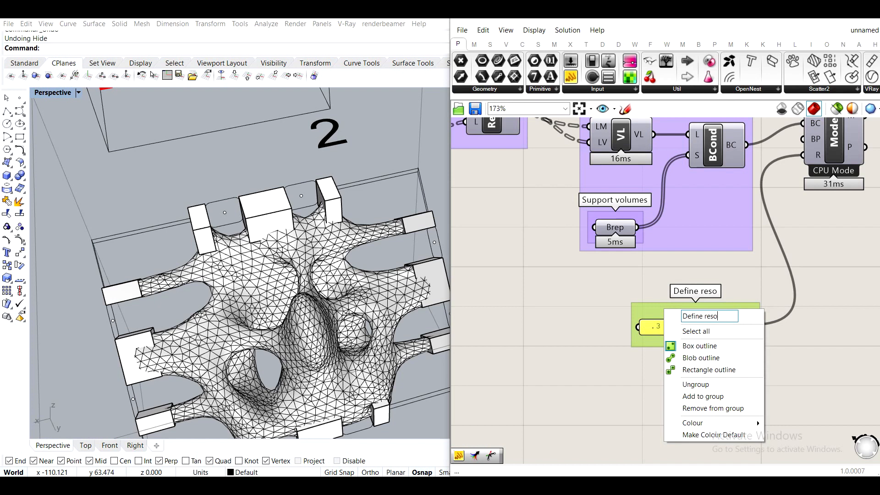
pyautogui.write('lution')
pyautogui.click(616, 274)
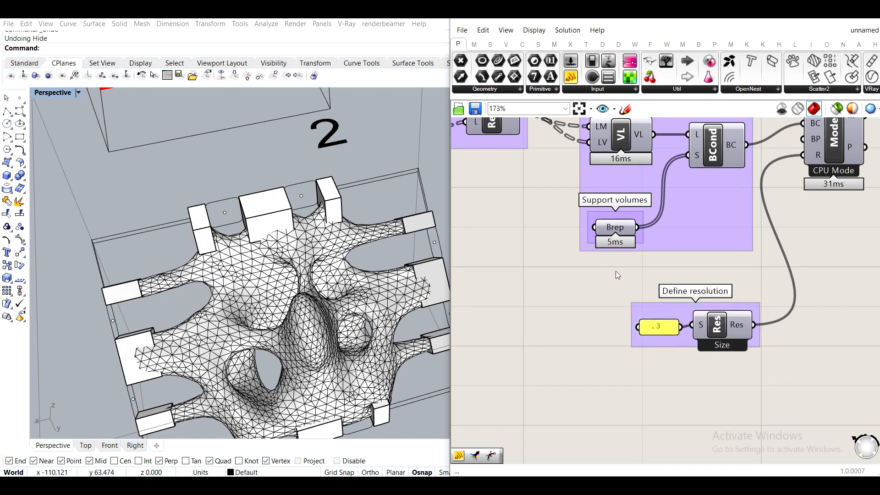
# Shift the vector direction and vector repetition groups into line with the loads group, and bring the load volumes group down close above them
pyautogui.scroll(-5, 669, 314)
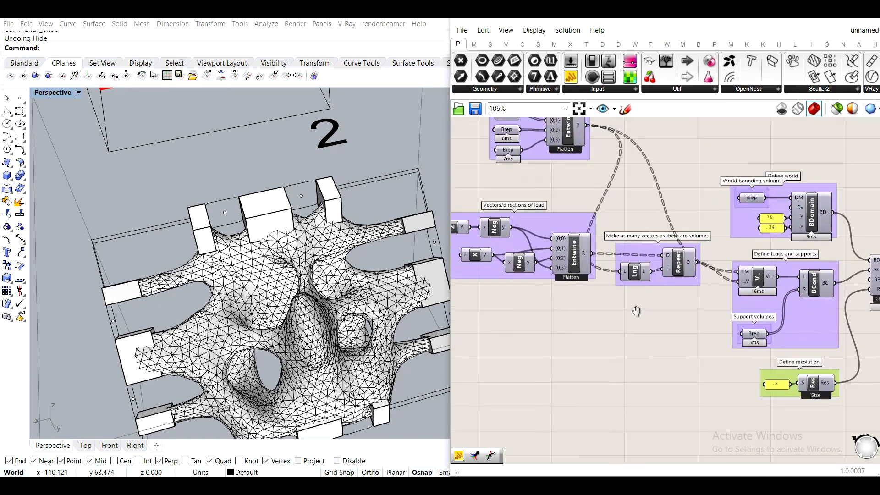
pyautogui.moveTo(694, 323); pyautogui.dragTo(498, 232)
pyautogui.moveTo(560, 246)
pyautogui.mouseDown()
pyautogui.moveTo(557, 268)
pyautogui.moveTo(554, 255)
pyautogui.mouseUp()
pyautogui.click(589, 206)
pyautogui.click(550, 176)
pyautogui.moveTo(550, 178); pyautogui.dragTo(544, 224)
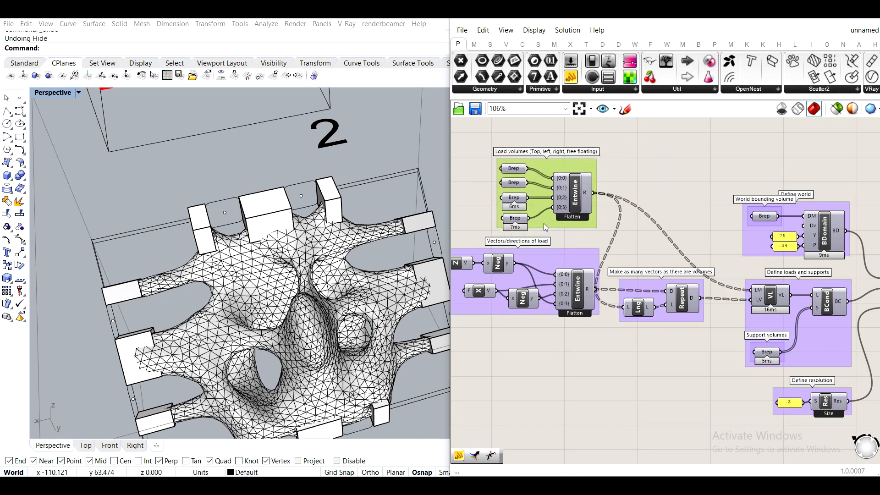
# Shift the load vectors group and the load volumes group away from the vector repetition group, aligning their far edges with each other
pyautogui.moveTo(563, 251); pyautogui.dragTo(650, 220, button='right')
pyautogui.moveTo(656, 233); pyautogui.dragTo(627, 235)
pyautogui.click(662, 206)
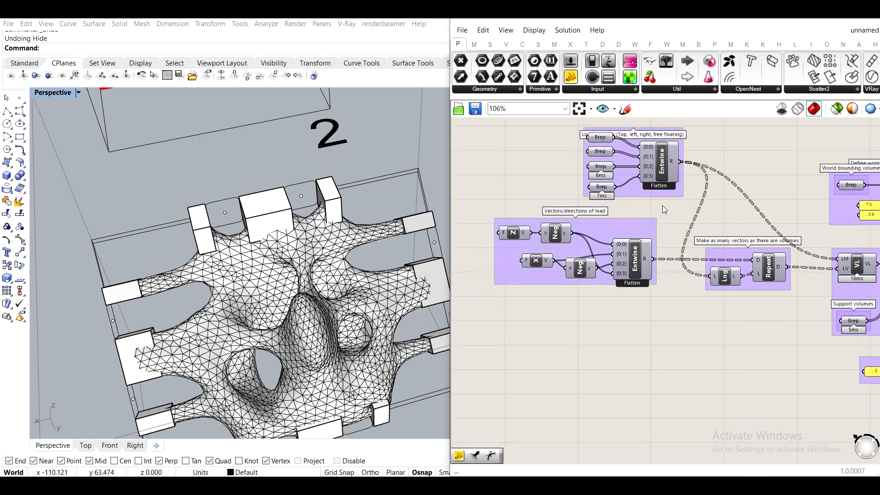
pyautogui.moveTo(651, 193); pyautogui.dragTo(625, 197)
pyautogui.moveTo(748, 156); pyautogui.dragTo(793, 164)
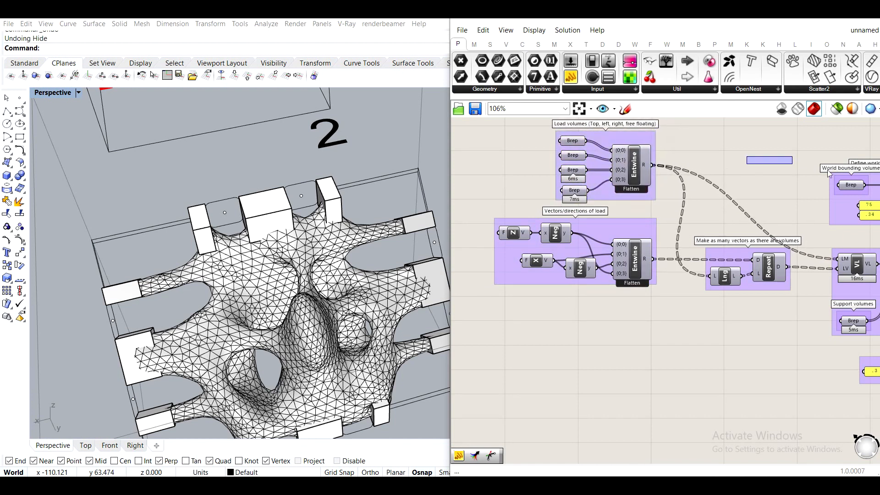
pyautogui.moveTo(803, 209); pyautogui.dragTo(634, 186, button='right')
pyautogui.moveTo(730, 276); pyautogui.dragTo(628, 268, button='right')
pyautogui.click(720, 257)
pyautogui.moveTo(720, 262); pyautogui.dragTo(600, 257, button='right')
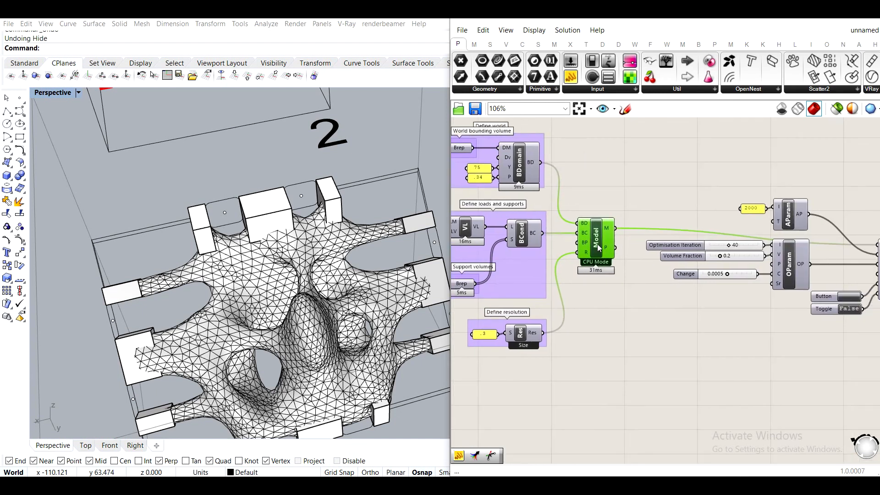
pyautogui.moveTo(756, 296); pyautogui.dragTo(650, 312, button='right')
pyautogui.scroll(-2, 650, 313)
pyautogui.scroll(-4, 776, 353)
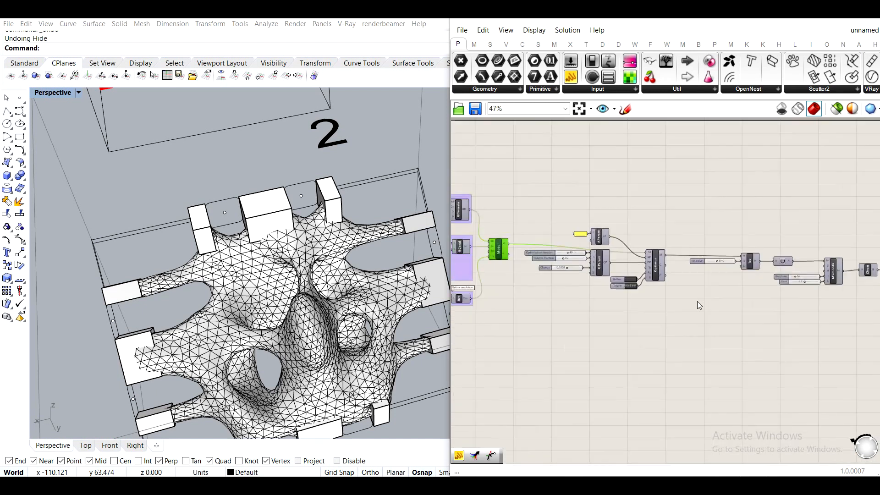
pyautogui.moveTo(815, 329); pyautogui.dragTo(533, 230)
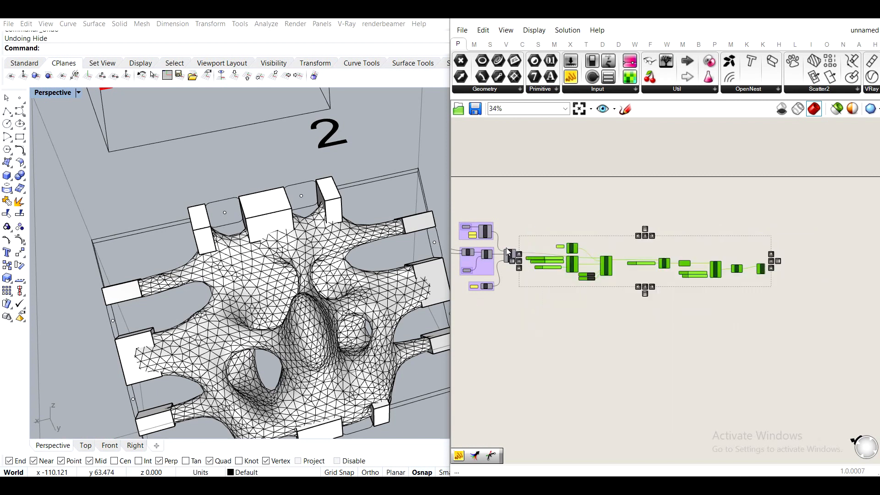
pyautogui.scroll(3, 623, 270)
pyautogui.click(523, 263)
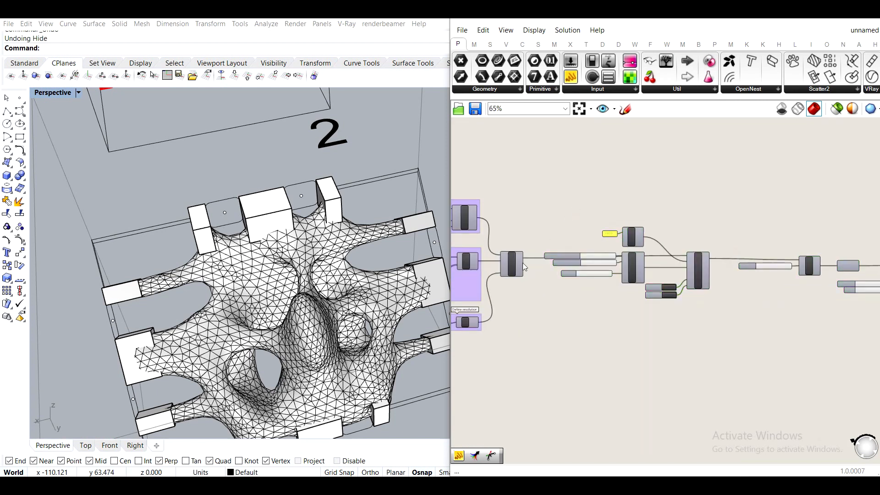
# Put the Model component into its own group
pyautogui.scroll(4, 521, 264)
pyautogui.click(507, 255)
pyautogui.middleClick(507, 253)
pyautogui.click(510, 227)
pyautogui.moveTo(616, 189); pyautogui.dragTo(756, 183, button='right')
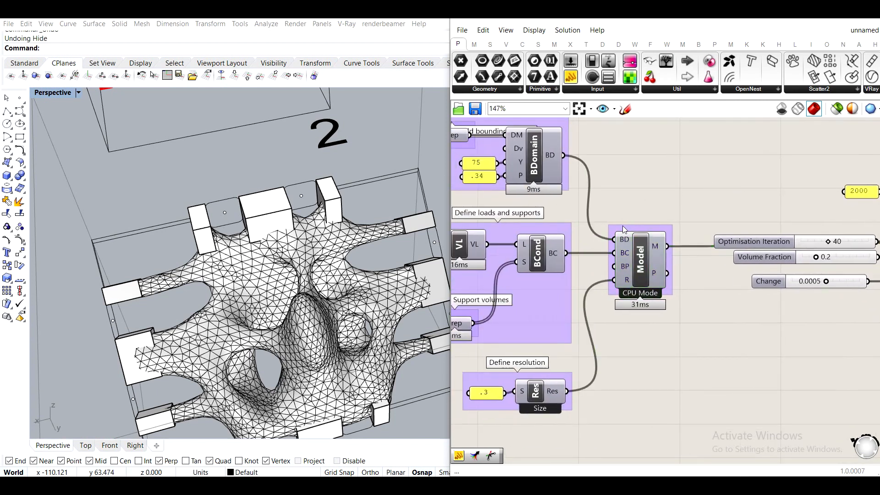
# Name the Model group "Merge everything into 1 system"
pyautogui.rightClick(622, 226)
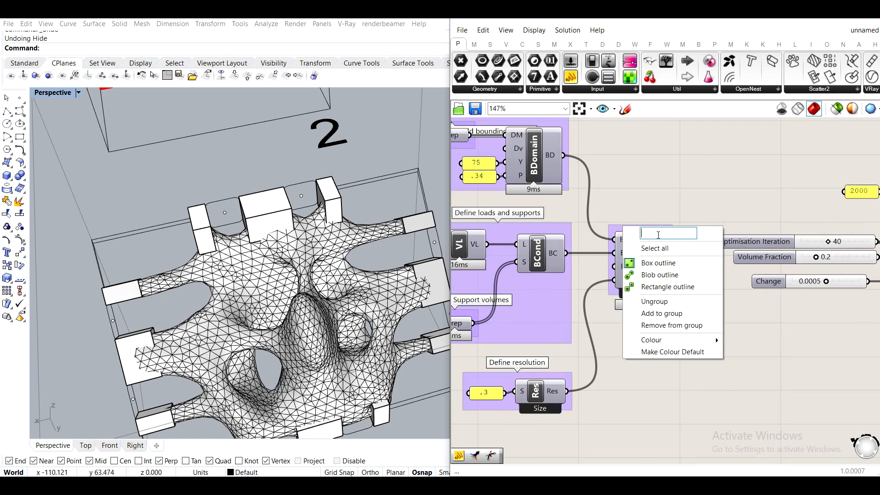
pyautogui.write('Merge')
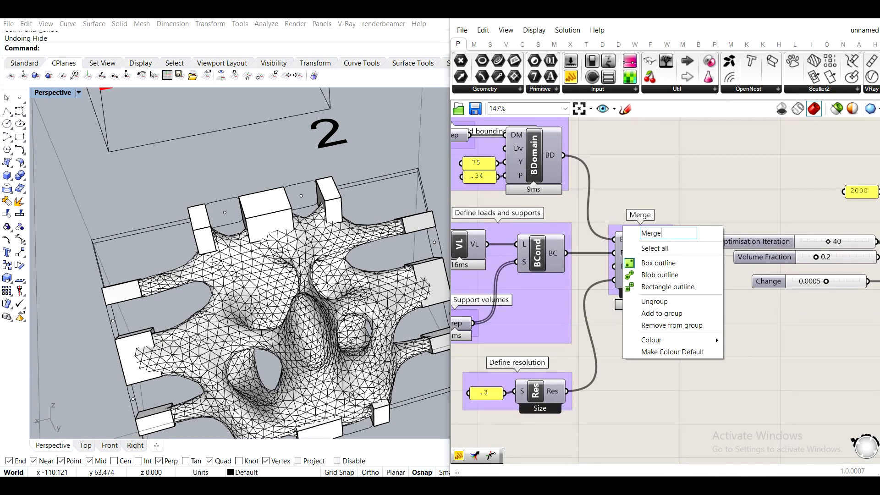
pyautogui.write(' everything i')
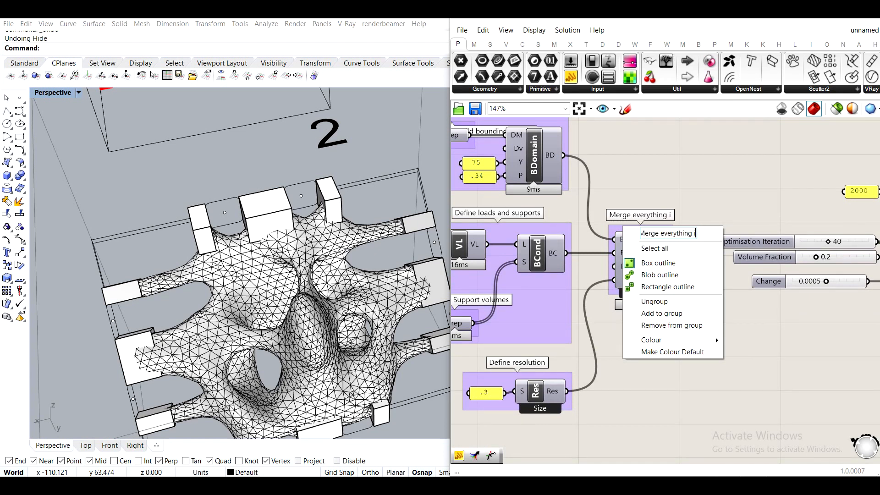
pyautogui.write('nto 1 system')
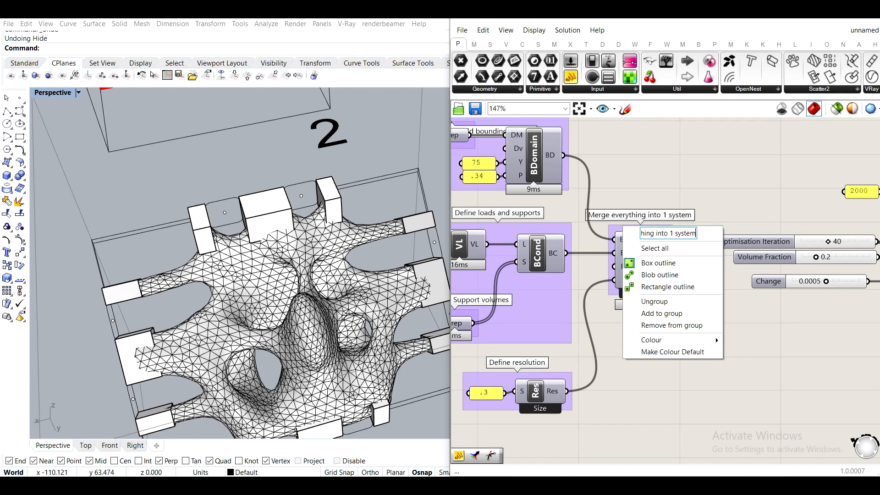
pyautogui.click(710, 169)
# Move the OParam component and its three sliders down below the Model wire, and group them
pyautogui.moveTo(819, 230); pyautogui.dragTo(664, 221, button='right')
pyautogui.moveTo(748, 338); pyautogui.dragTo(633, 230)
pyautogui.moveTo(743, 260); pyautogui.dragTo(726, 292)
pyautogui.middleClick(725, 292)
pyautogui.click(728, 259)
# Name the OParam and sliders group "Optimisation parameters"
pyautogui.rightClick(695, 254)
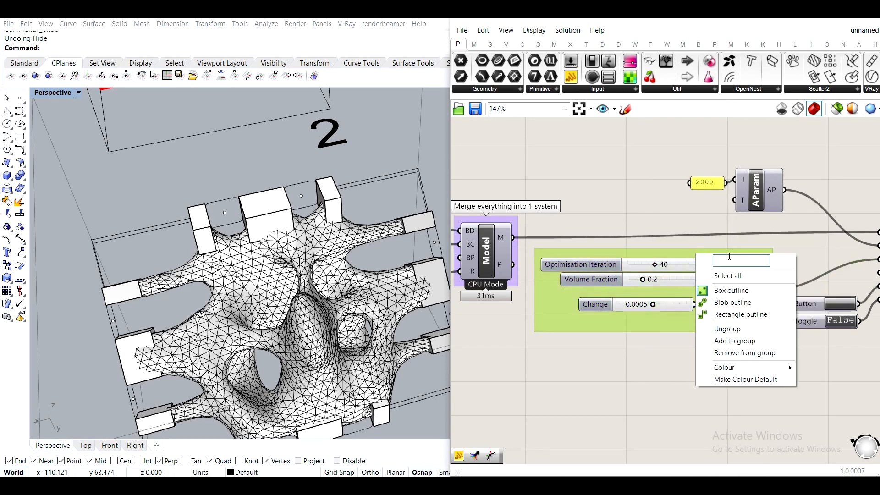
pyautogui.click(672, 190)
pyautogui.moveTo(781, 264); pyautogui.dragTo(653, 241, button='right')
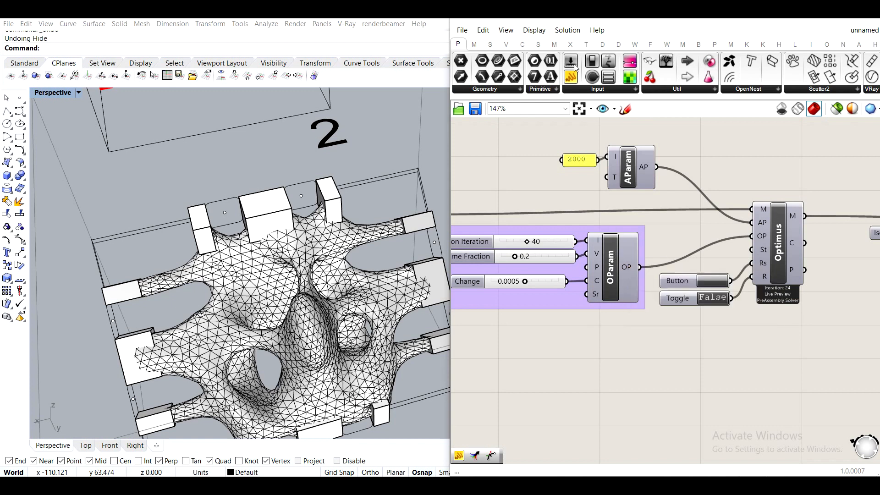
pyautogui.moveTo(525, 235); pyautogui.dragTo(644, 244, button='right')
pyautogui.rightClick(640, 239)
pyautogui.click(667, 238)
pyautogui.rightClick(659, 243)
pyautogui.rightClick(658, 242)
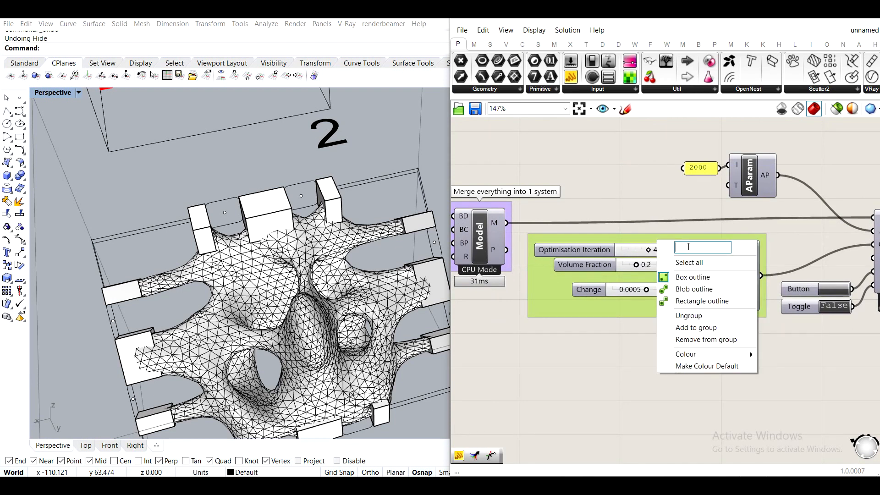
pyautogui.write('Optimisation')
pyautogui.write('par')
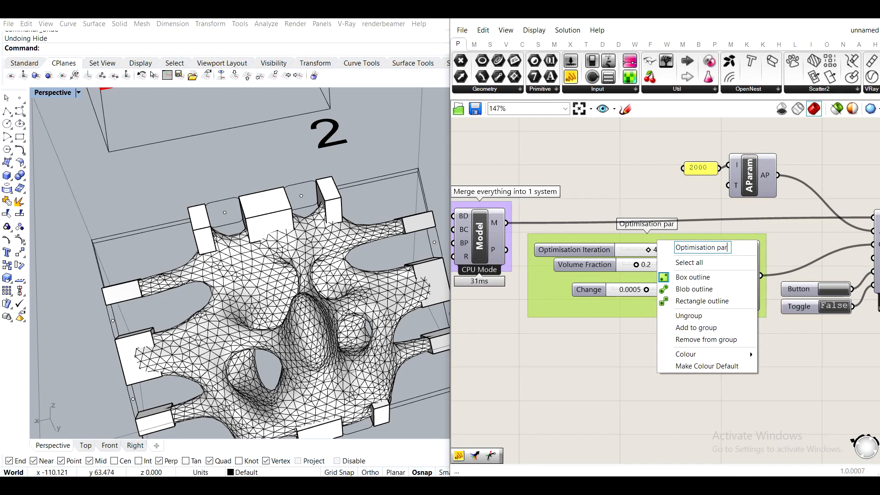
pyautogui.write('ameters')
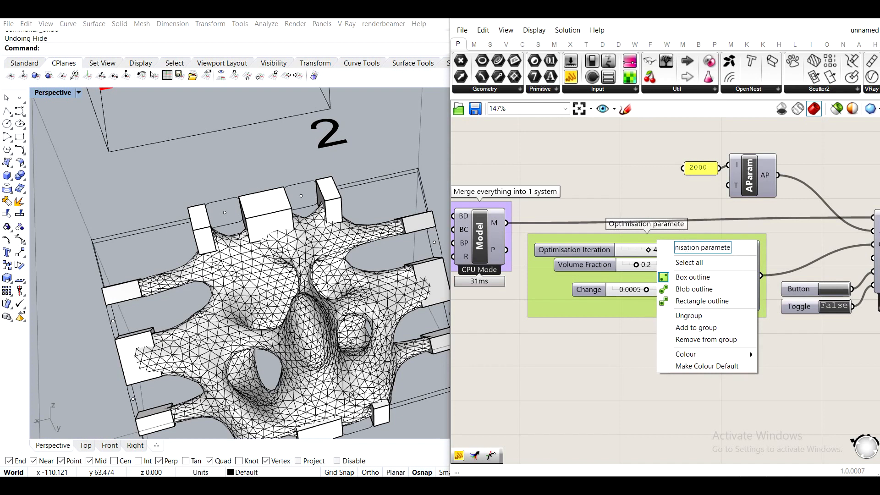
pyautogui.click(715, 212)
# Group the AParam component with its 2000 panel
pyautogui.moveTo(697, 177); pyautogui.dragTo(662, 223, button='right')
pyautogui.moveTo(744, 169); pyautogui.dragTo(642, 239)
pyautogui.middleClick(642, 238)
pyautogui.click(643, 206)
pyautogui.click(649, 185)
# Name the AParam group "Analysis parameters used for every optimisation step?" and nudge it slightly up, away from the optimisation parameters
pyautogui.rightClick(653, 200)
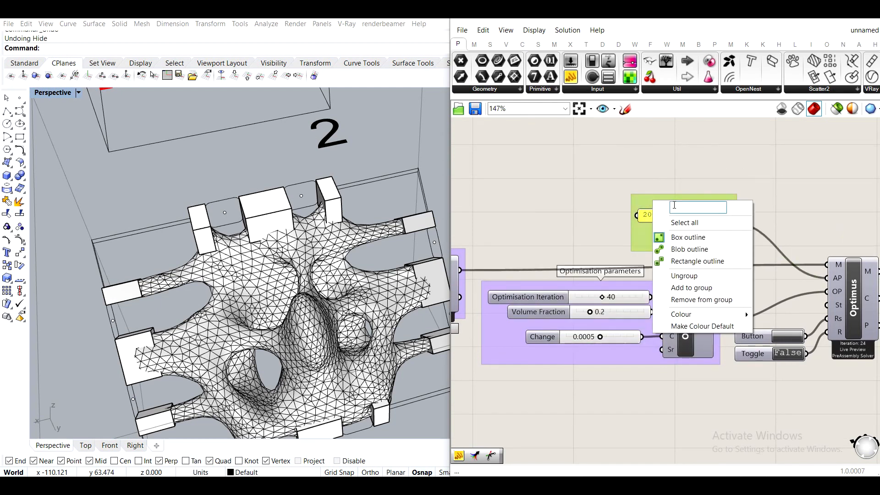
pyautogui.write('Analysis parameter')
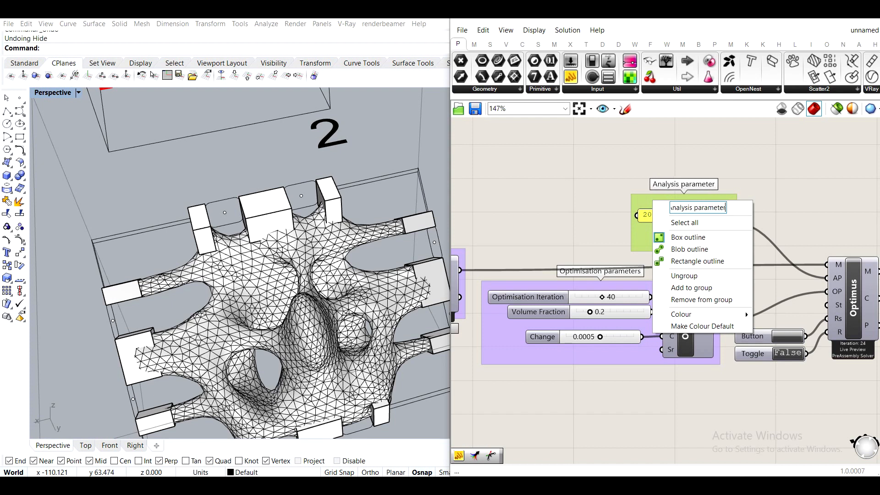
pyautogui.write('s used for')
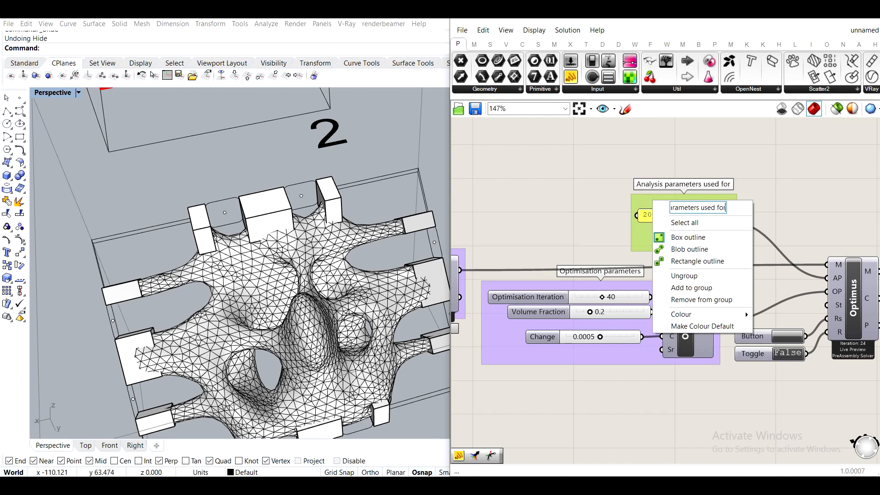
pyautogui.write(' every o')
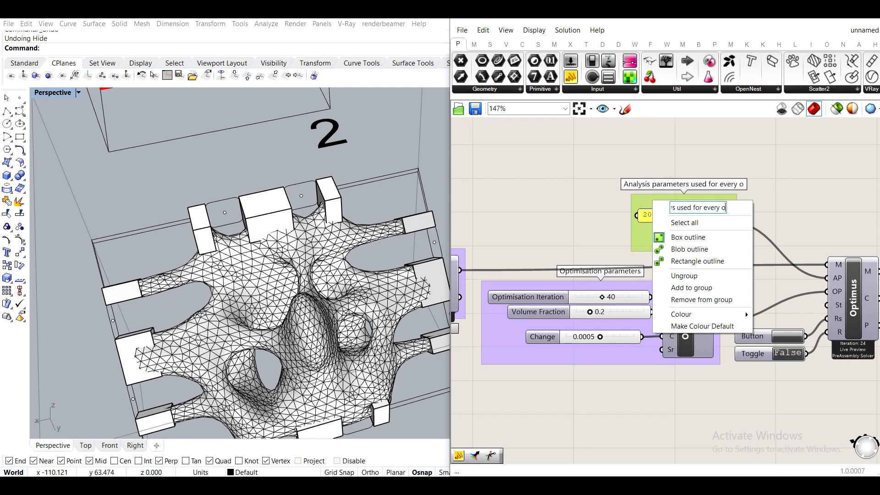
pyautogui.write('ptimisation s')
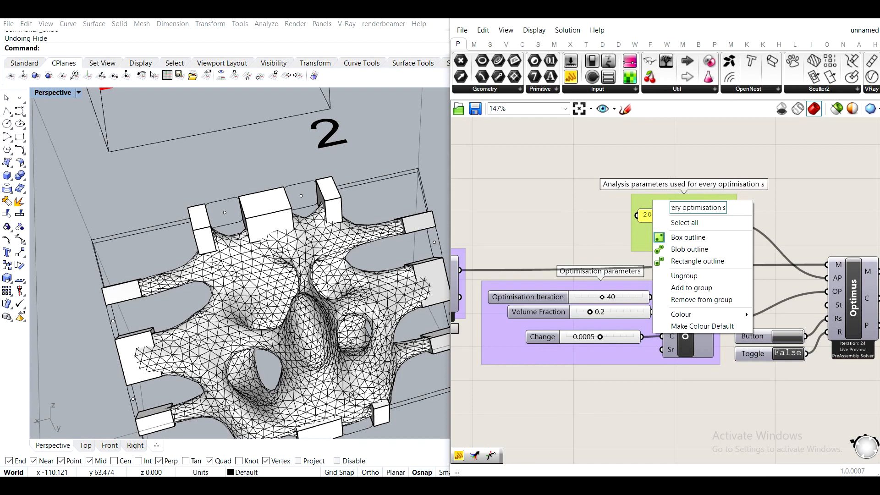
pyautogui.write('tep?')
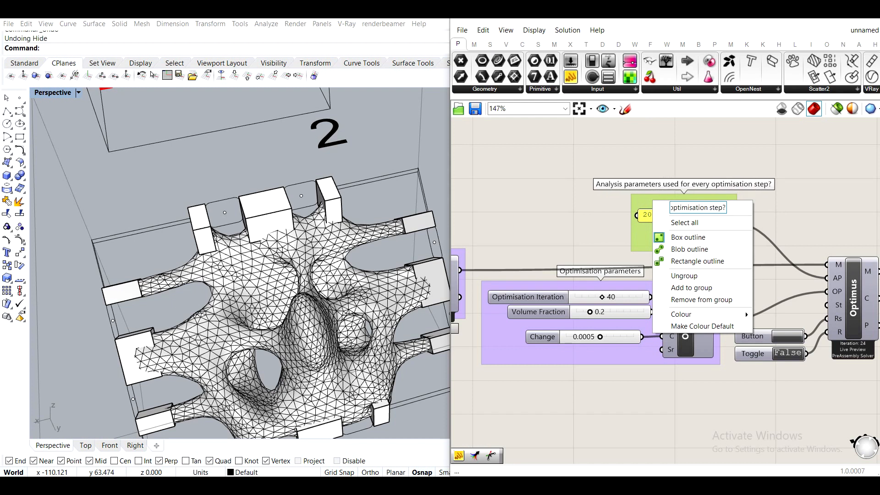
pyautogui.click(705, 186)
pyautogui.moveTo(662, 227); pyautogui.dragTo(652, 211)
# Group Optimus with its Button and Toggle, spaced clear of the OParam group, and begin the group's name with "The"
pyautogui.moveTo(826, 340); pyautogui.dragTo(596, 275, button='right')
pyautogui.moveTo(683, 332); pyautogui.dragTo(550, 179)
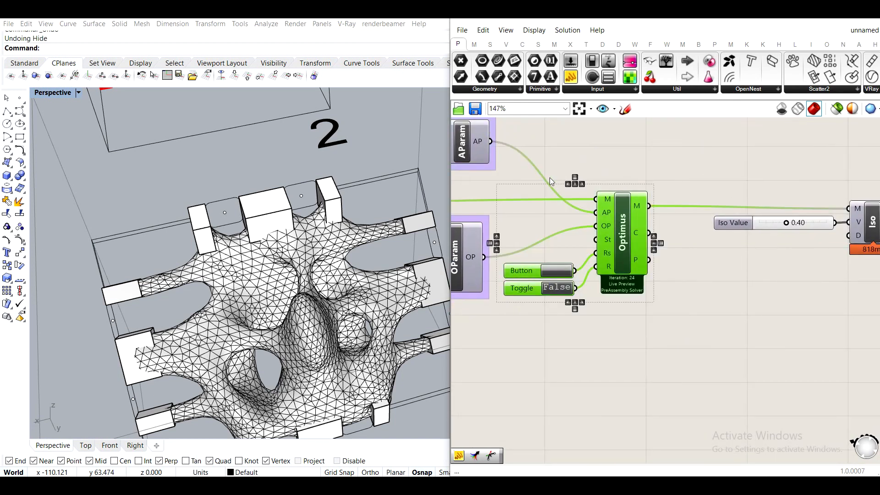
pyautogui.middleClick(550, 177)
pyautogui.click(551, 145)
pyautogui.moveTo(566, 230); pyautogui.dragTo(588, 232)
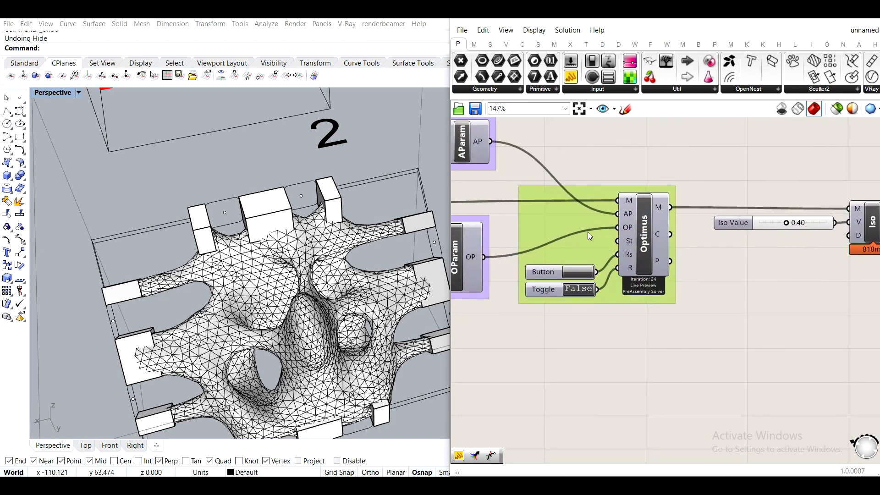
pyautogui.rightClick(573, 212)
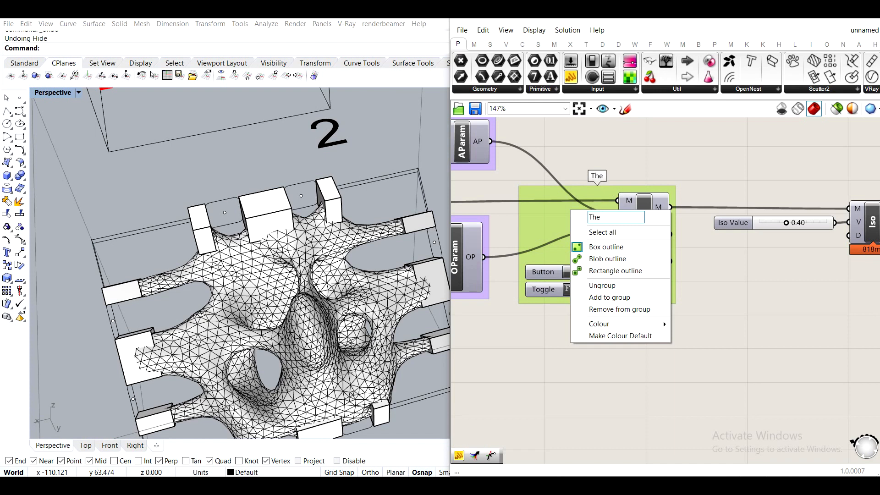
# Group the Iso component with its Iso Value slider
pyautogui.moveTo(824, 209); pyautogui.dragTo(603, 201, button='right')
pyautogui.moveTo(676, 280); pyautogui.dragTo(532, 173)
pyautogui.middleClick(533, 173)
pyautogui.click(535, 142)
pyautogui.click(563, 144)
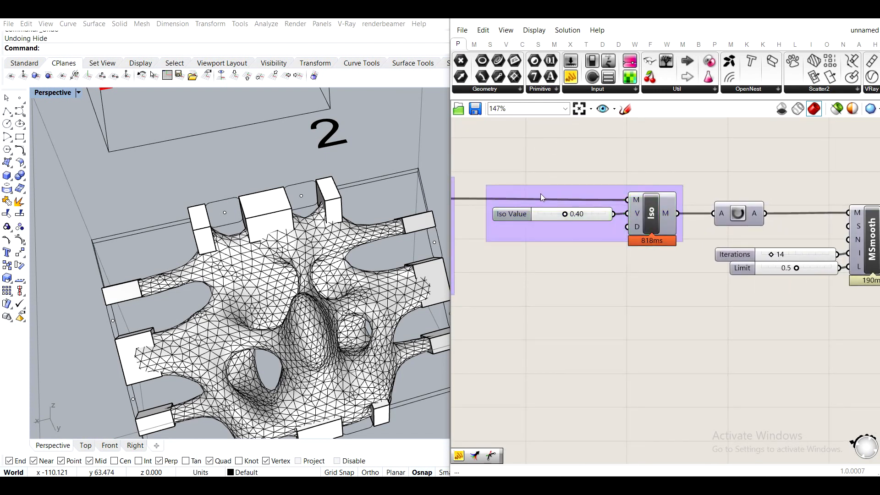
# Name the Iso group, beginning with "Meshing of outp"
pyautogui.rightClick(540, 194)
pyautogui.write('Mesh')
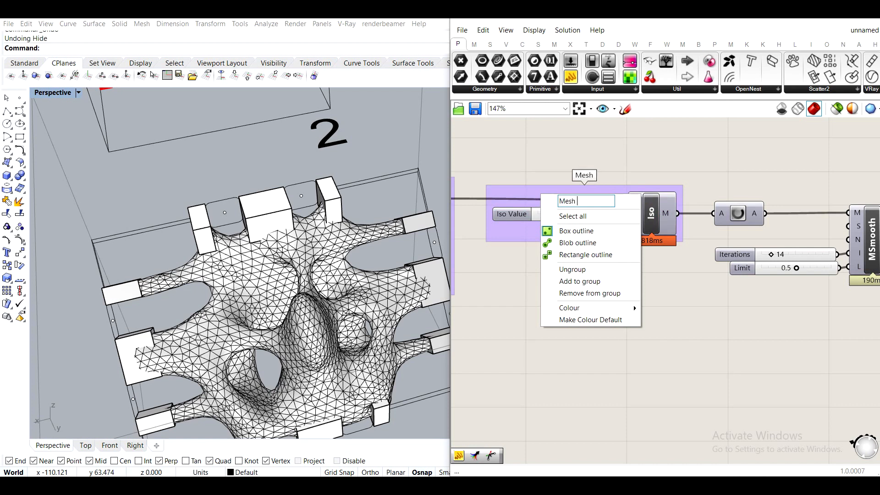
pyautogui.write('ing of voxe')
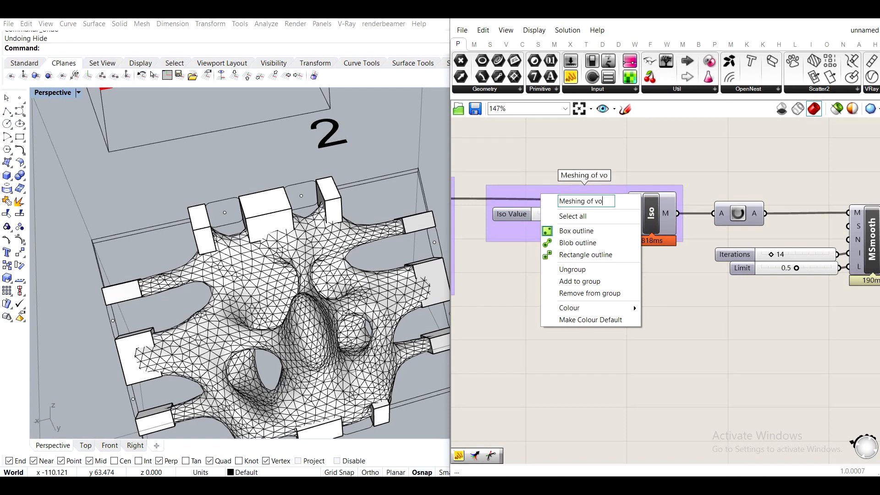
pyautogui.press('BackSpace')
pyautogui.press('BackSpace')
pyautogui.press('BackSpace')
pyautogui.press('BackSpace')
pyautogui.write('outp')
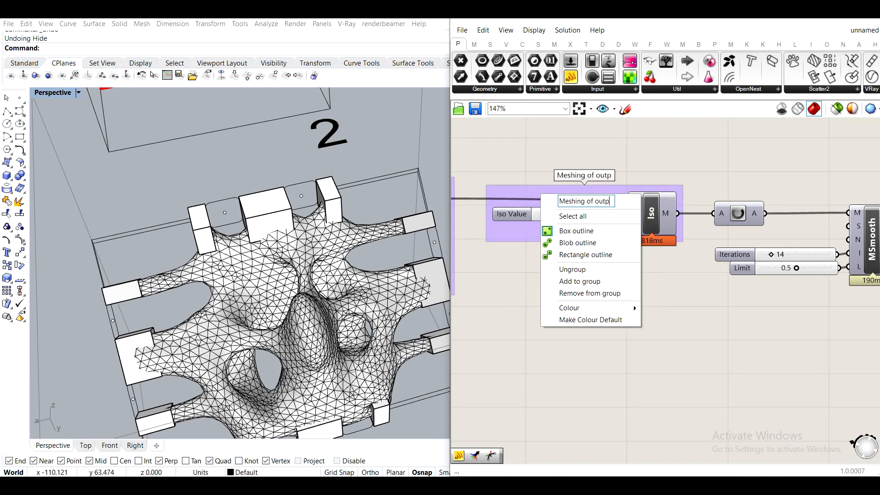
# Label the group around the Iso Value slider and Iso component "Meshing of output voxels"
pyautogui.write('ut voxels')
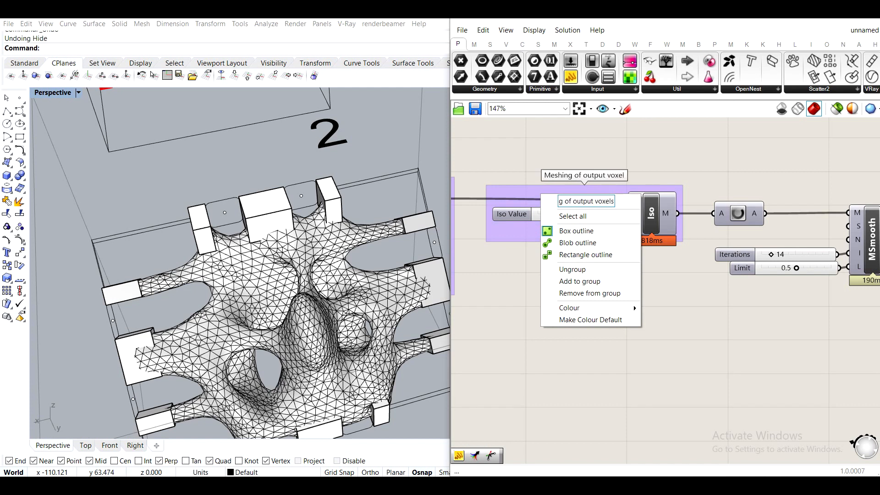
pyautogui.click(644, 144)
# Group the smoothing, mesh-cleaning and preview components with their sliders and label the group "Make it pretty"
pyautogui.moveTo(772, 209); pyautogui.dragTo(573, 198, button='right')
pyautogui.scroll(-1, 712, 271)
pyautogui.scroll(-1, 712, 271)
pyautogui.moveTo(855, 310); pyautogui.dragTo(766, 289, button='right')
pyautogui.moveTo(782, 292); pyautogui.dragTo(488, 156)
pyautogui.click(773, 201)
pyautogui.moveTo(820, 290); pyautogui.dragTo(568, 174)
pyautogui.middleClick(568, 174)
pyautogui.click(569, 140)
pyautogui.rightClick(556, 195)
pyautogui.write('Make it pretty')
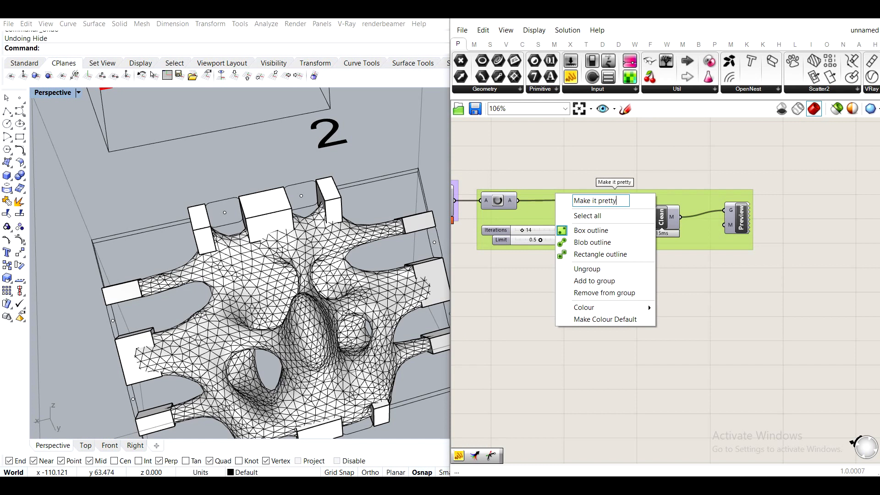
pyautogui.click(631, 159)
# Reposition the Clean and Preview components inside the "Make it pretty" group
pyautogui.moveTo(651, 170); pyautogui.dragTo(678, 173, button='right')
pyautogui.moveTo(689, 227)
pyautogui.mouseDown()
pyautogui.moveTo(685, 254)
pyautogui.moveTo(682, 231)
pyautogui.mouseUp()
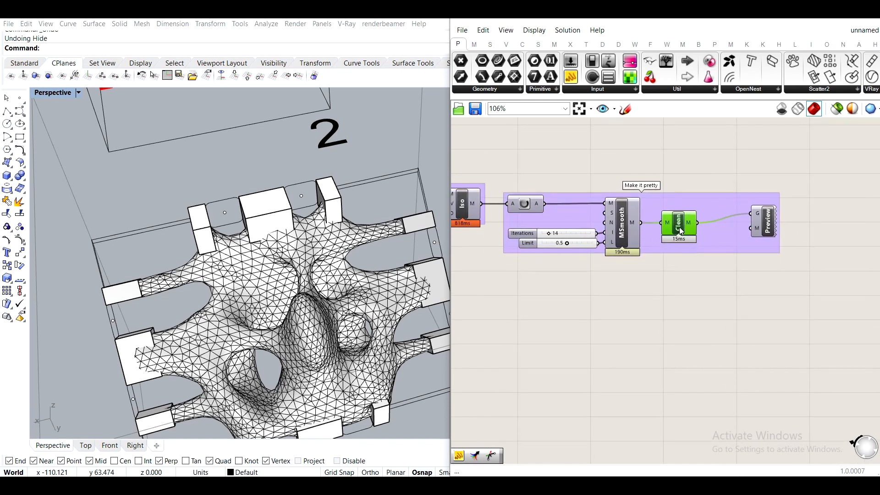
pyautogui.moveTo(755, 221); pyautogui.dragTo(742, 230)
pyautogui.scroll(-5, 636, 197)
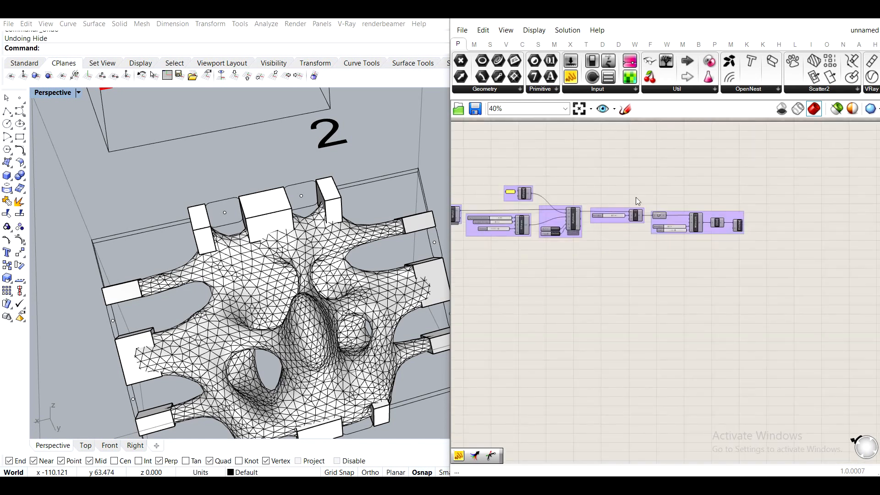
pyautogui.scroll(3, 770, 232)
pyautogui.moveTo(760, 222); pyautogui.dragTo(710, 204, button='right')
pyautogui.moveTo(572, 207); pyautogui.dragTo(637, 216, button='right')
pyautogui.scroll(-1, 635, 202)
pyautogui.moveTo(610, 143); pyautogui.dragTo(597, 157, button='right')
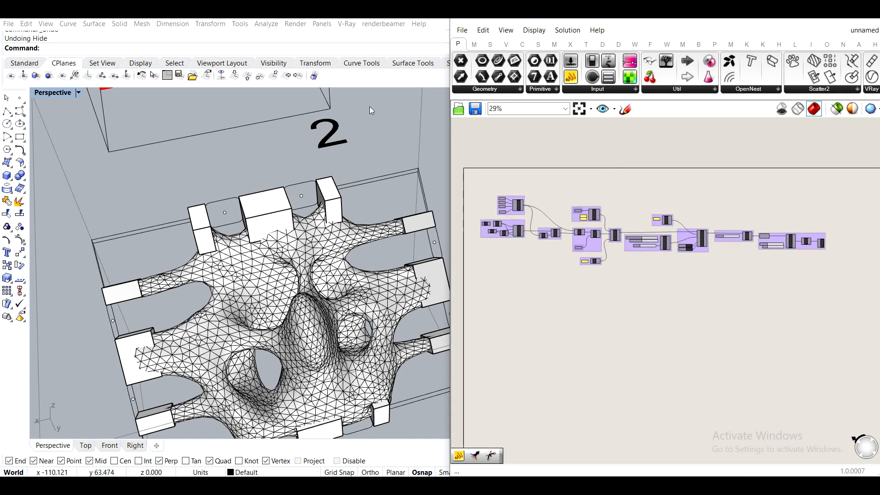
pyautogui.hotkey('ctrl', 's')
pyautogui.click(488, 143)
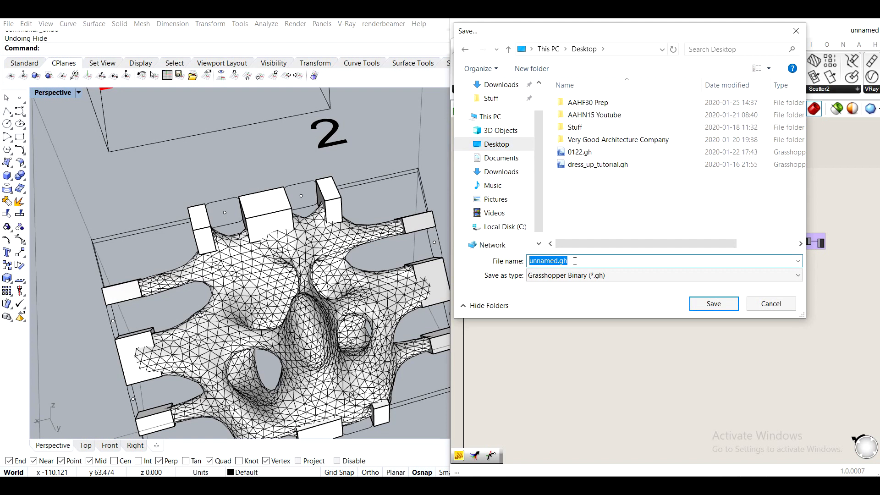
pyautogui.click(787, 302)
# Switch to the full Rhino window and look over the mesh and its surrounding connection blocks
pyautogui.click(815, 22)
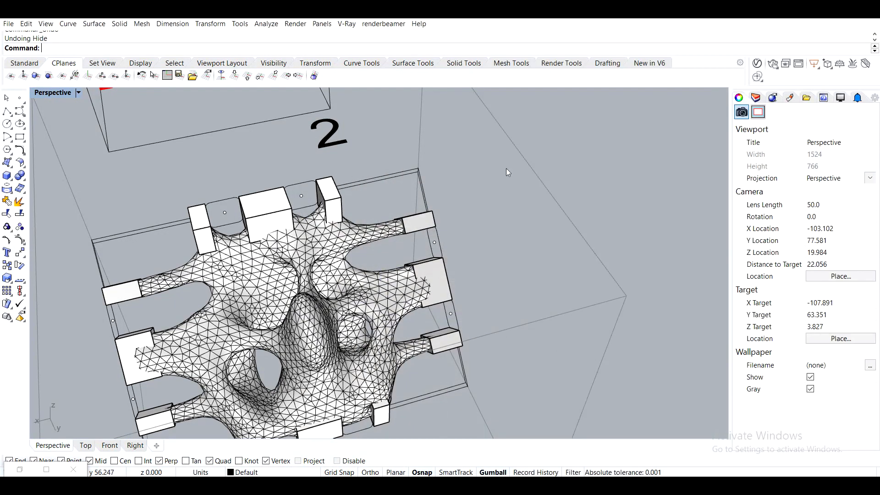
pyautogui.keyDown('shift'); pyautogui.moveTo(465, 187); pyautogui.dragTo(510, 160, button='right'); pyautogui.keyUp('shift')
pyautogui.scroll(-2, 506, 158)
pyautogui.moveTo(435, 253); pyautogui.dragTo(415, 231, button='right')
pyautogui.scroll(2, 375, 224)
pyautogui.click(361, 236)
pyautogui.click(299, 196)
pyautogui.click(351, 173)
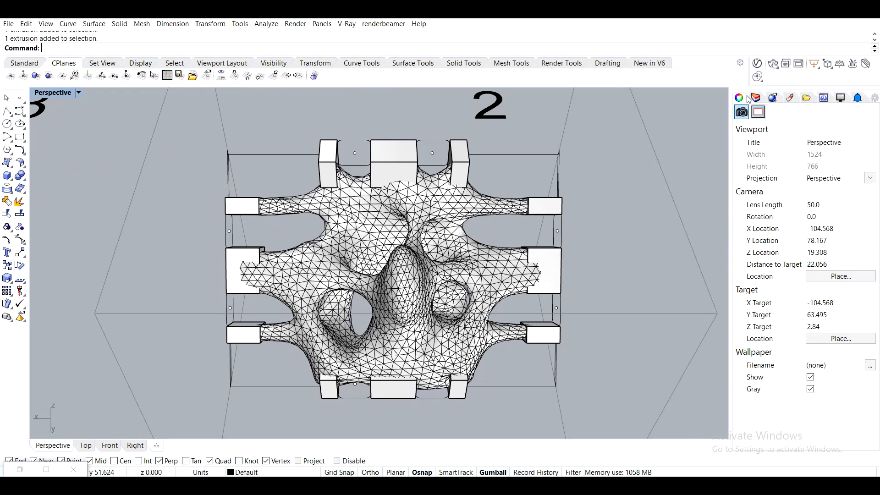
# Create a new layer named "Inputs for topos"
pyautogui.click(756, 98)
pyautogui.click(788, 204)
pyautogui.click(738, 178)
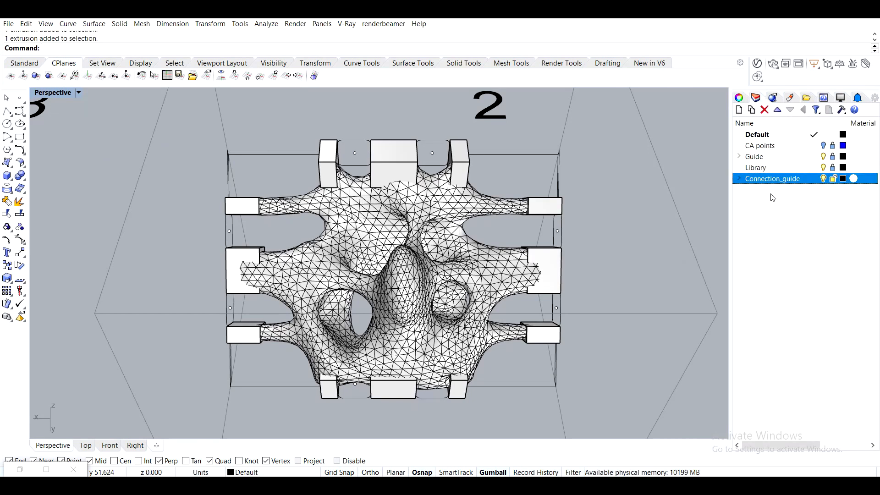
pyautogui.click(739, 110)
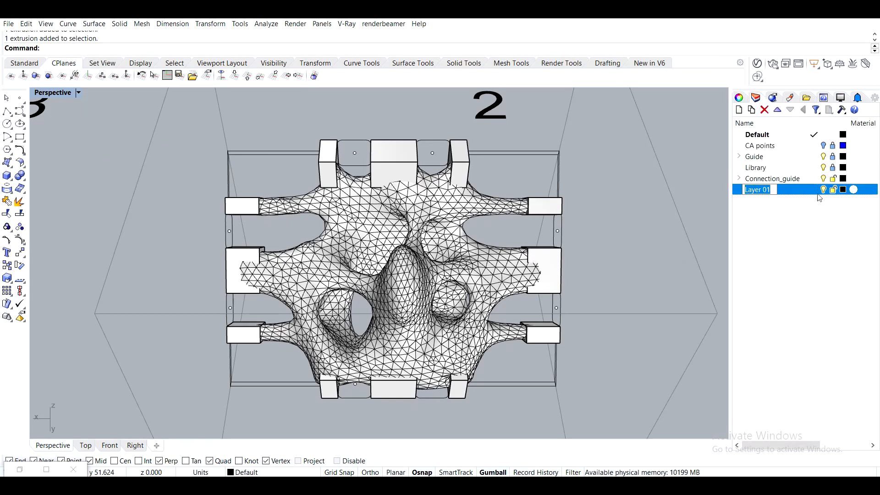
pyautogui.write('Inputs t')
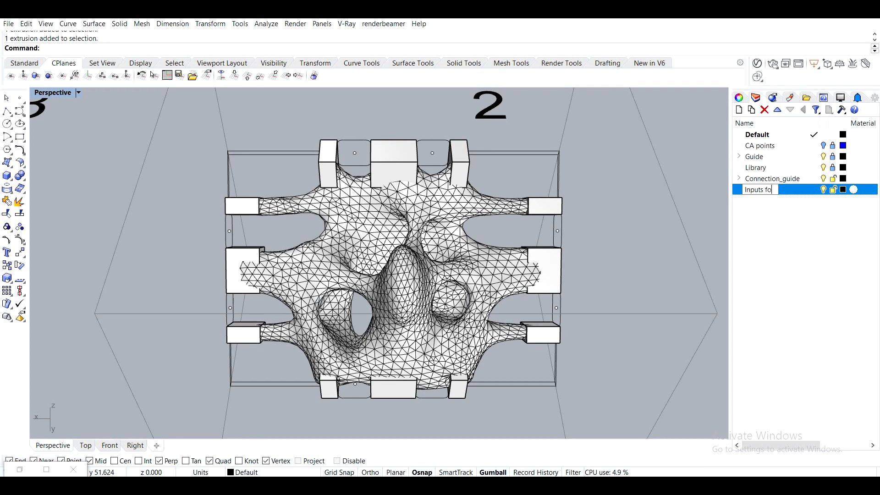
pyautogui.write('or topos')
pyautogui.press('Return')
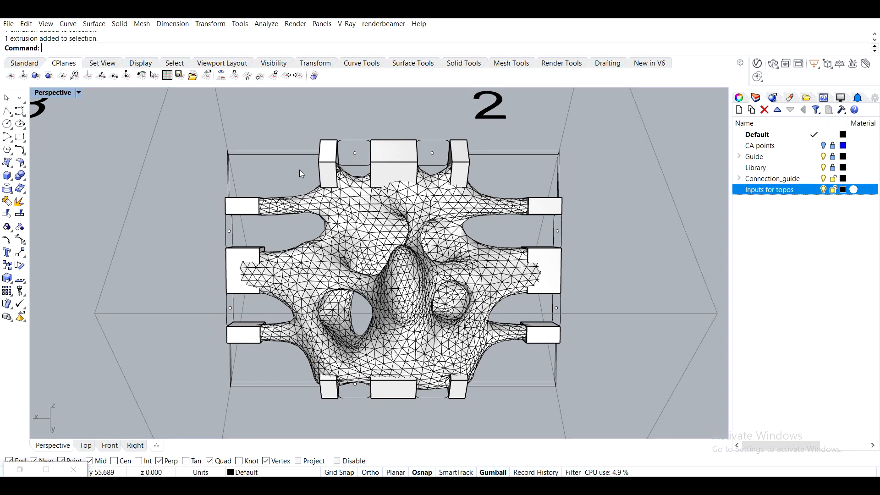
# Move all twelve blocks around the mesh to the "Inputs for topos" layer and turn that layer off
pyautogui.click(387, 157)
pyautogui.keyDown('shift'); pyautogui.click(471, 166); pyautogui.keyUp('shift')
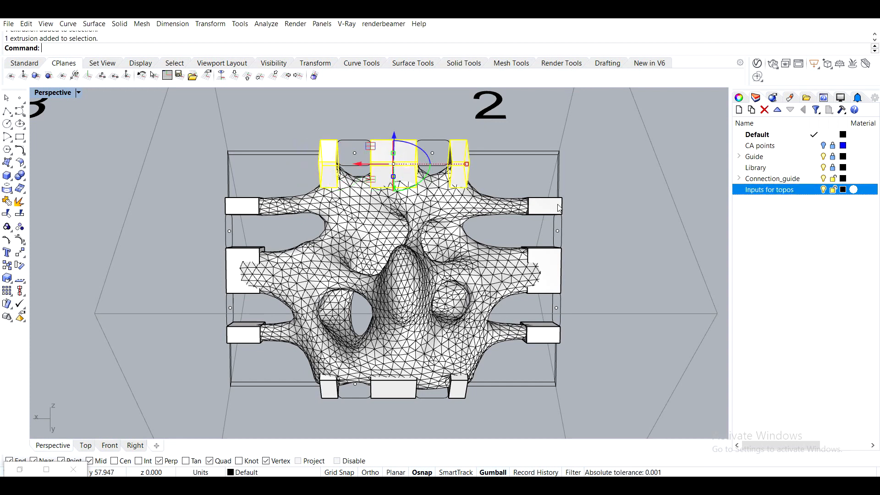
pyautogui.keyDown('shift'); pyautogui.click(558, 205); pyautogui.keyUp('shift')
pyautogui.keyDown('shift'); pyautogui.click(545, 275); pyautogui.keyUp('shift')
pyautogui.keyDown('shift'); pyautogui.click(530, 332); pyautogui.keyUp('shift')
pyautogui.keyDown('shift'); pyautogui.click(454, 383); pyautogui.keyUp('shift')
pyautogui.keyDown('shift'); pyautogui.click(393, 387); pyautogui.keyUp('shift')
pyautogui.keyDown('shift'); pyautogui.click(329, 388); pyautogui.keyUp('shift')
pyautogui.keyDown('shift'); pyautogui.click(244, 333); pyautogui.keyUp('shift')
pyautogui.keyDown('shift'); pyautogui.click(253, 285); pyautogui.keyUp('shift')
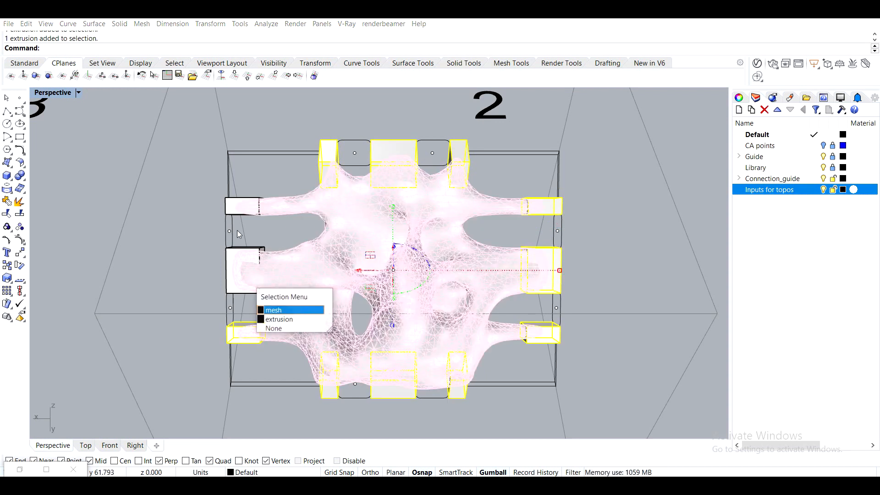
pyautogui.press('Down')
pyautogui.press('Return')
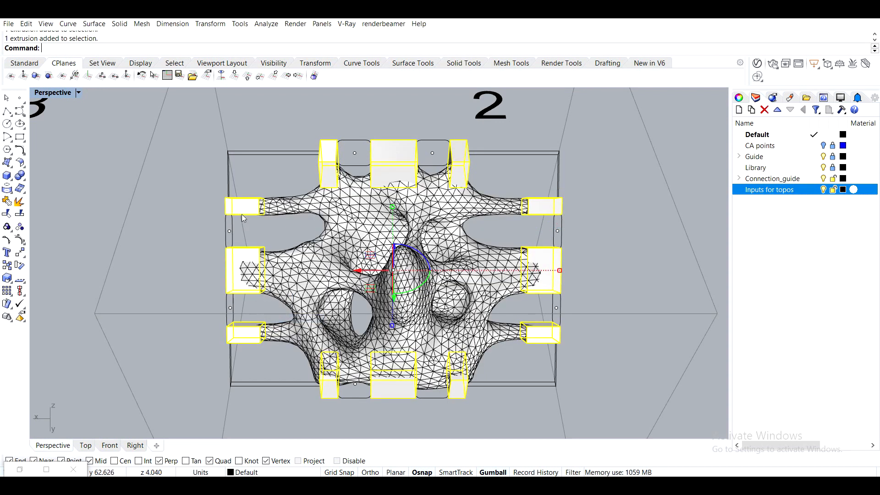
pyautogui.rightClick(795, 197)
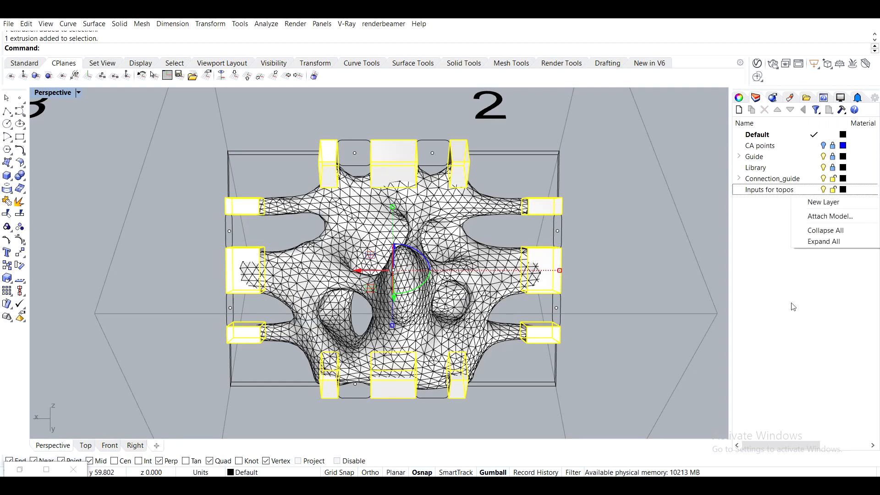
pyautogui.rightClick(765, 191)
pyautogui.click(785, 361)
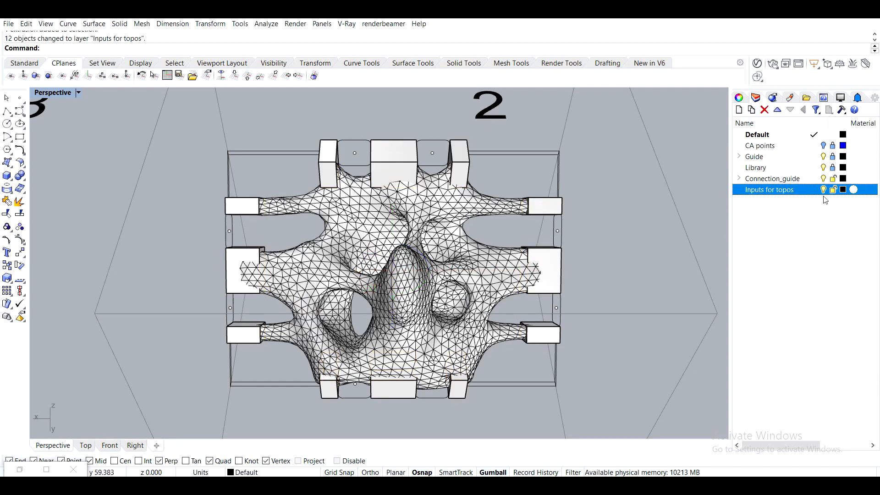
pyautogui.click(824, 189)
# Restore only the hidden box that encloses the mesh, using ShowSelected
pyautogui.moveTo(580, 243); pyautogui.dragTo(600, 242, button='right')
pyautogui.write('ShowSelected')
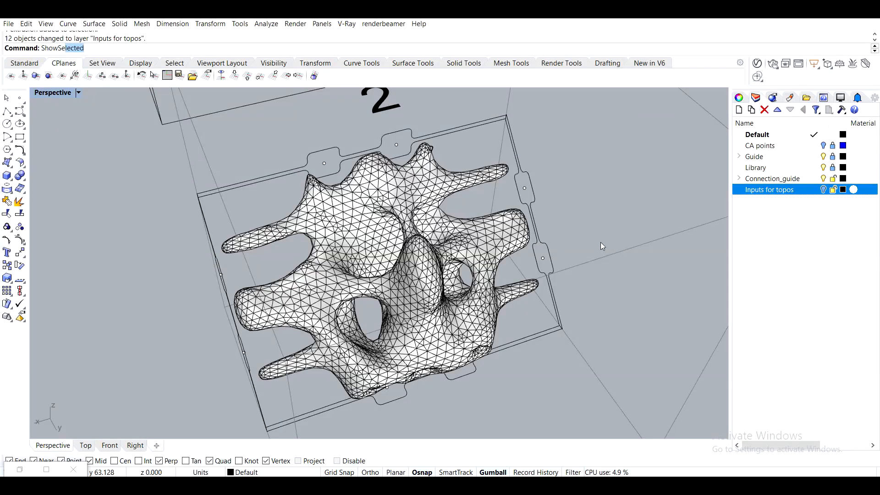
pyautogui.press('Return')
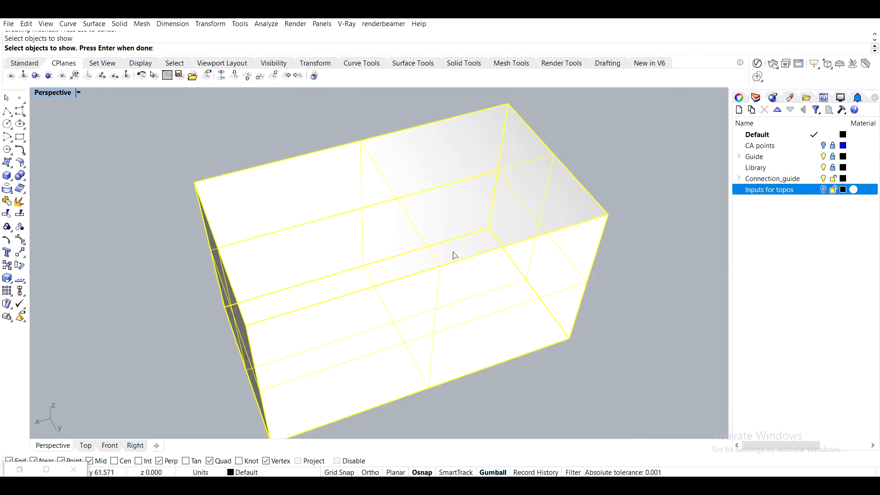
pyautogui.click(352, 228)
pyautogui.press('Return')
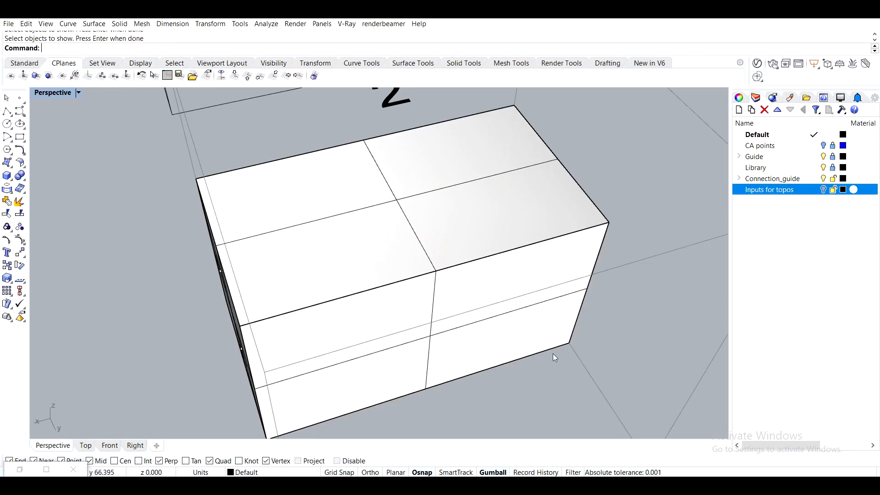
# Move the enclosing box to the hidden "Inputs for topos" layer
pyautogui.rightClick(791, 191)
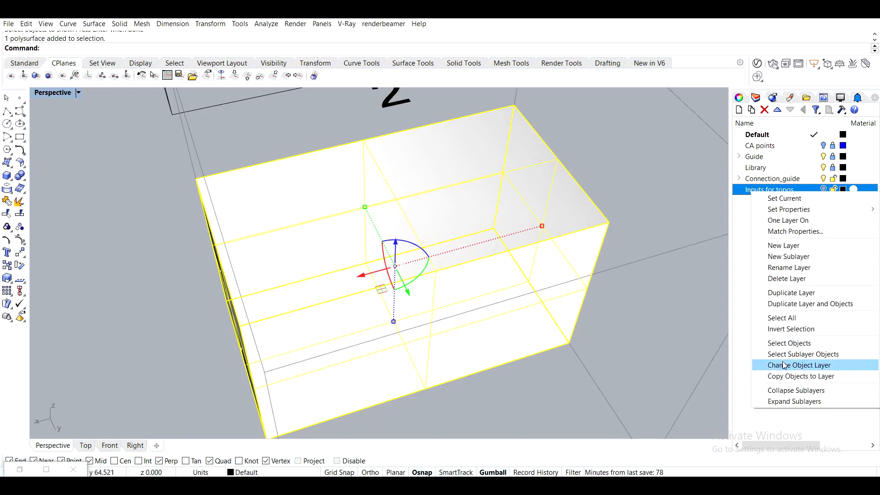
pyautogui.click(798, 363)
pyautogui.click(432, 275)
pyautogui.rightClick(766, 190)
pyautogui.click(798, 363)
pyautogui.scroll(-7, 522, 310)
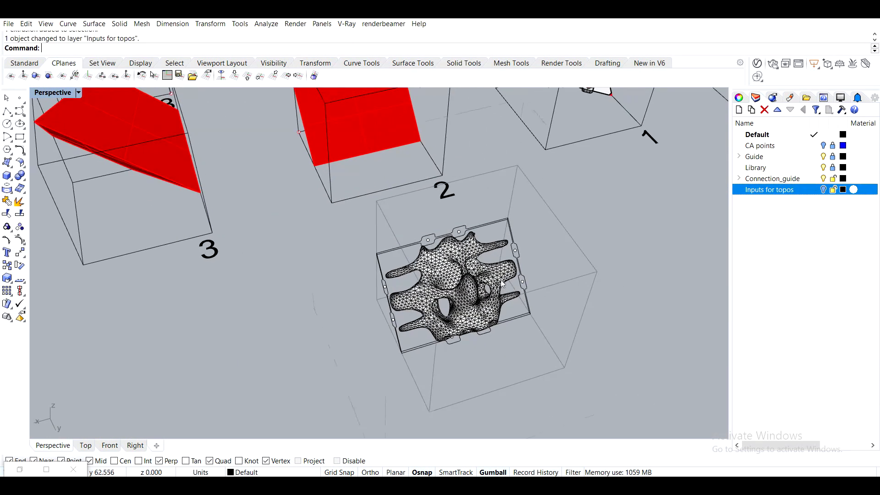
pyautogui.moveTo(580, 279); pyautogui.dragTo(547, 271, button='right')
pyautogui.scroll(3, 547, 270)
pyautogui.click(775, 236)
pyautogui.click(740, 110)
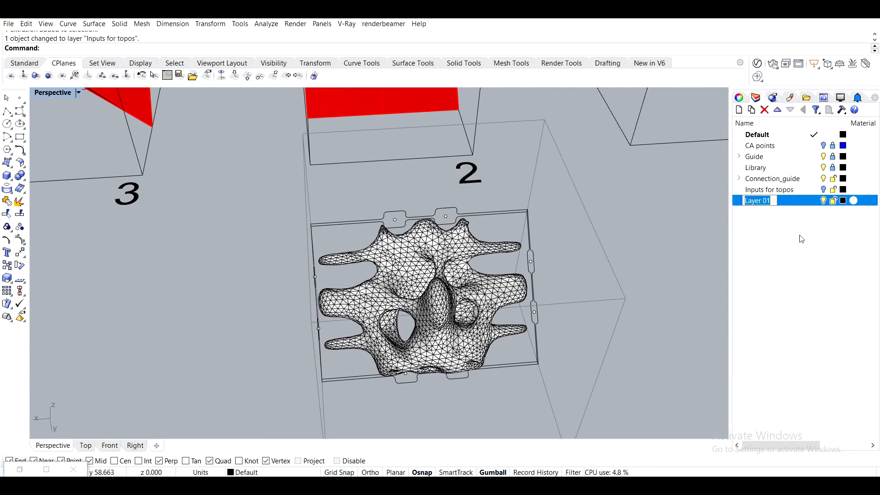
pyautogui.press('Return')
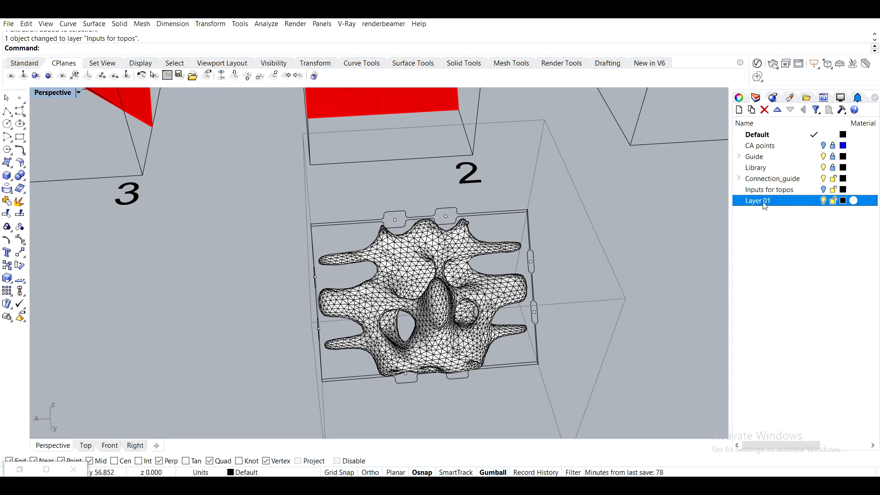
pyautogui.click(765, 111)
# Convert the smoothed mesh to a NURBS polysurface with MeshToNURB and delete the original mesh
pyautogui.moveTo(652, 206); pyautogui.dragTo(568, 247, button='right')
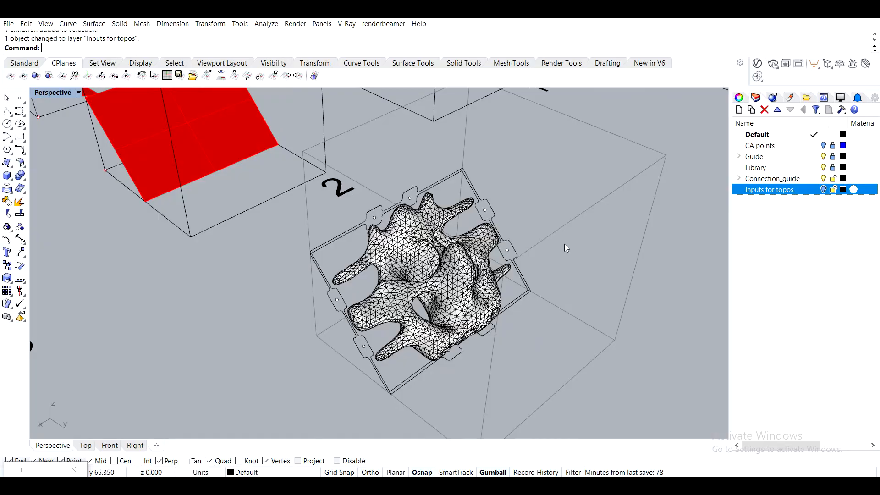
pyautogui.scroll(6, 408, 237)
pyautogui.scroll(5, 407, 236)
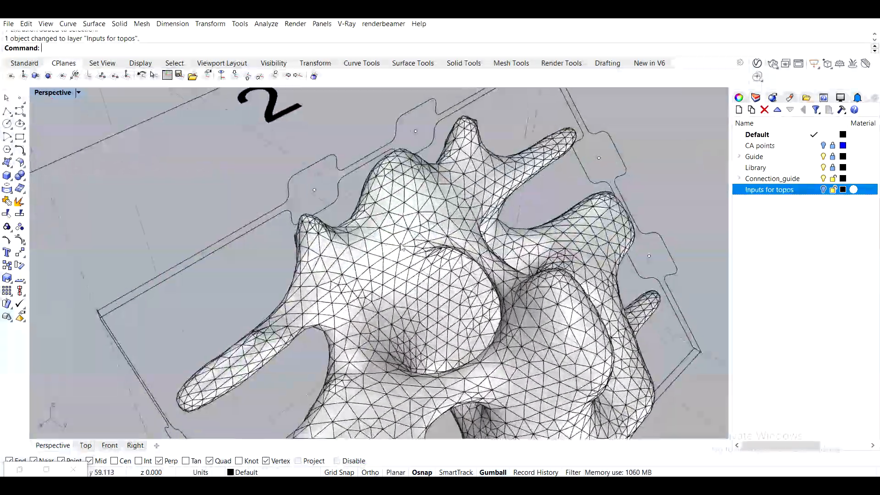
pyautogui.scroll(-5, 402, 246)
pyautogui.moveTo(408, 243); pyautogui.dragTo(305, 218, button='right')
pyautogui.moveTo(467, 197); pyautogui.dragTo(444, 239, button='right')
pyautogui.click(444, 240)
pyautogui.press('BackSpace')
pyautogui.press('BackSpace')
pyautogui.press('BackSpace')
pyautogui.press('BackSpace')
pyautogui.write('Mesh')
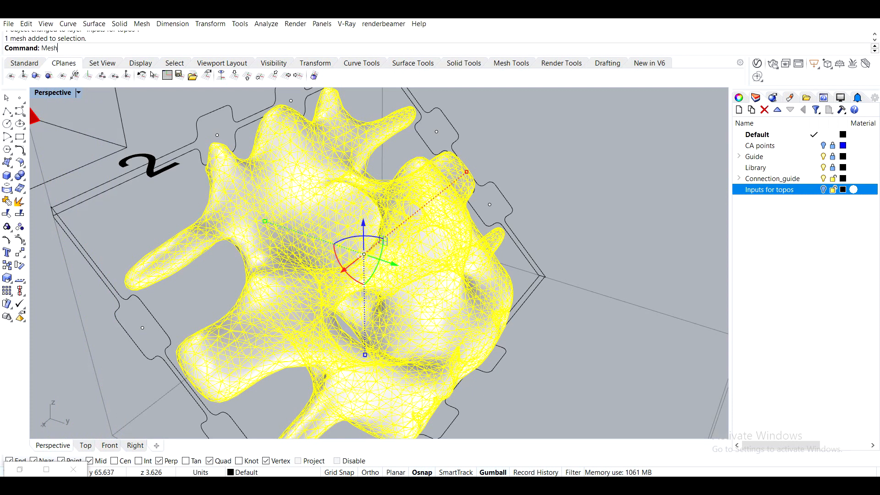
pyautogui.write('ToNURB')
pyautogui.press('Return')
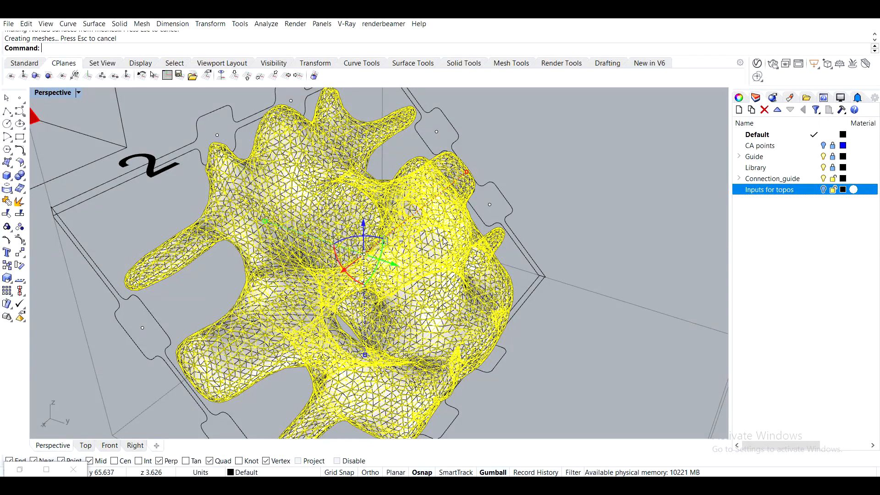
pyautogui.press('Delete')
# Hide the converted NURBS polysurface
pyautogui.moveTo(426, 234); pyautogui.dragTo(489, 200, button='right')
pyautogui.scroll(5, 440, 220)
pyautogui.scroll(-6, 487, 199)
pyautogui.moveTo(431, 193); pyautogui.dragTo(486, 213, button='right')
pyautogui.click(486, 213)
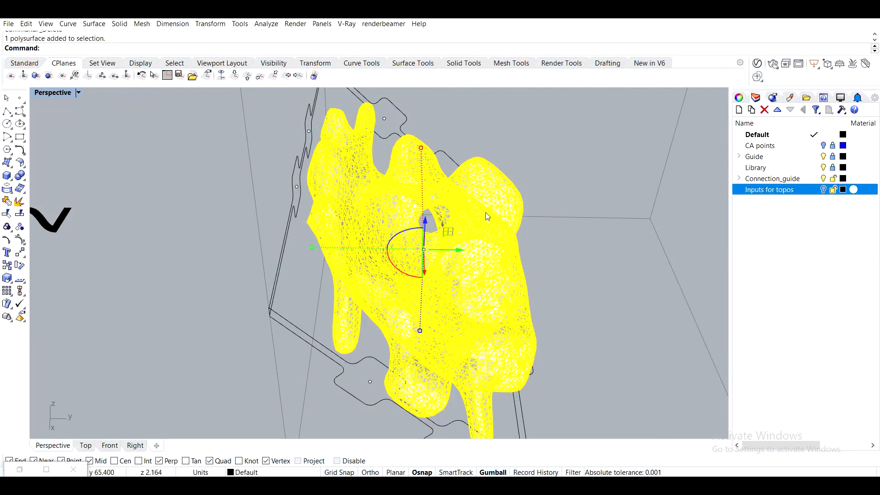
pyautogui.write('hide')
pyautogui.press('Return')
# Bring the hidden polysurface back with ShowSelected
pyautogui.moveTo(488, 216); pyautogui.dragTo(422, 193, button='right')
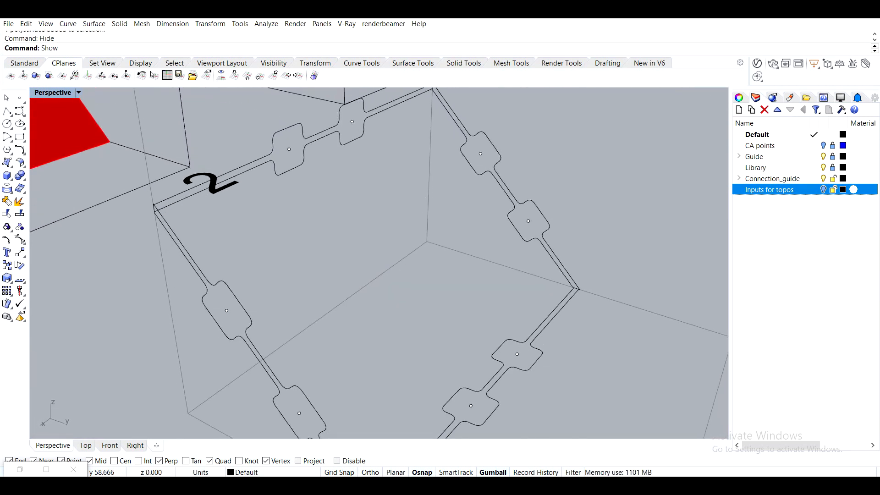
pyautogui.press('Down')
pyautogui.press('Down')
pyautogui.press('Down')
pyautogui.press('Down')
pyautogui.press('Down')
pyautogui.press('Down')
pyautogui.press('Down')
pyautogui.press('Down')
pyautogui.press('Down')
pyautogui.press('Down')
pyautogui.press('Down')
pyautogui.press('Down')
pyautogui.press('Return')
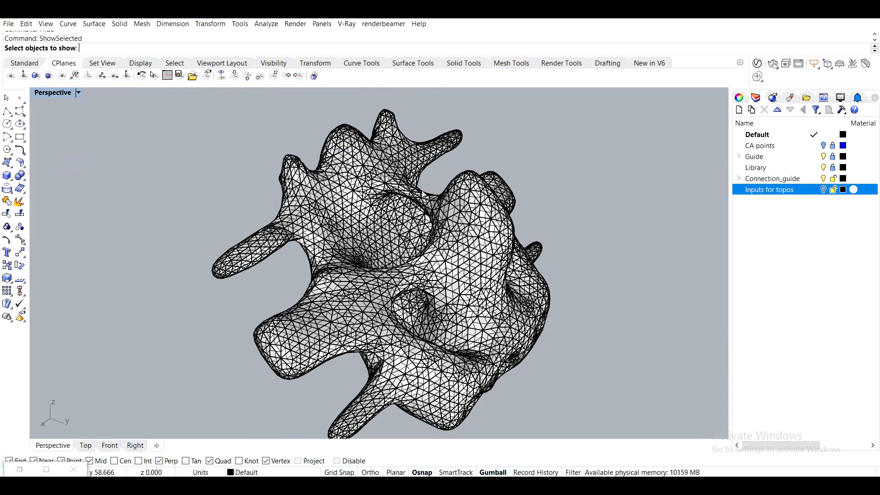
pyautogui.click(422, 192)
pyautogui.press('Return')
# Run What on the polysurface and check its geometry description for whether it is a closed solid
pyautogui.moveTo(443, 202); pyautogui.dragTo(554, 263, button='right')
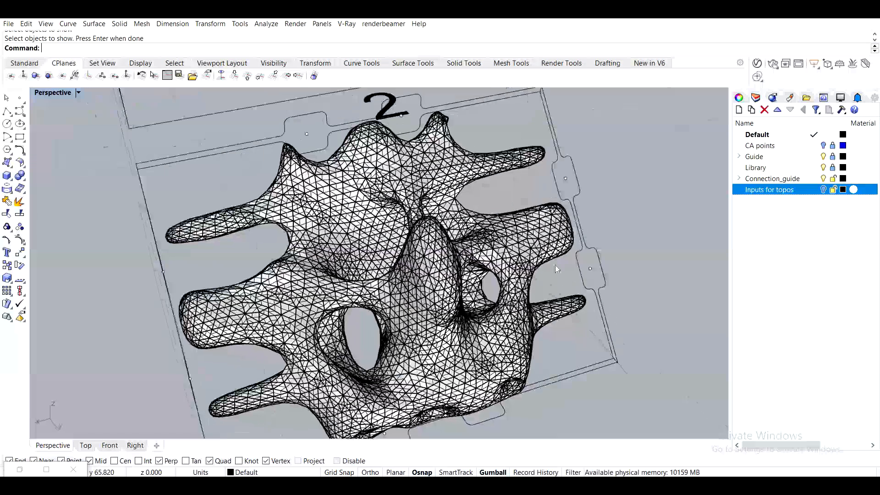
pyautogui.click(459, 270)
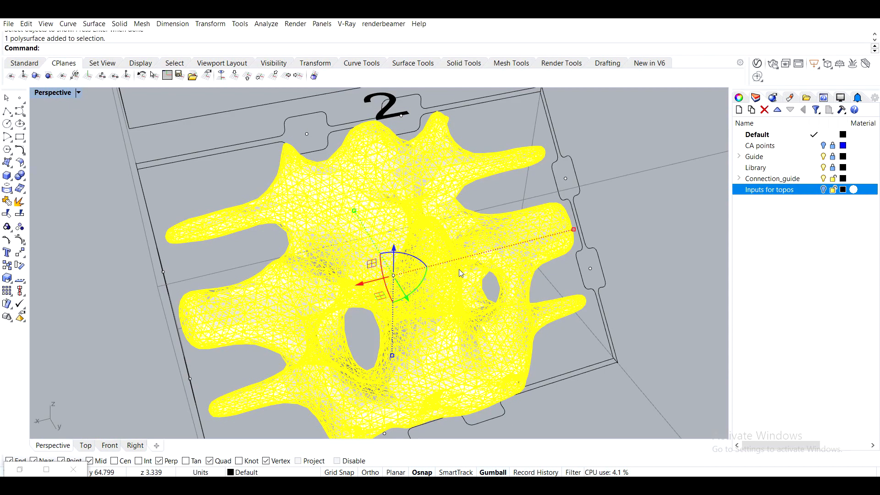
pyautogui.write('What')
pyautogui.press('Return')
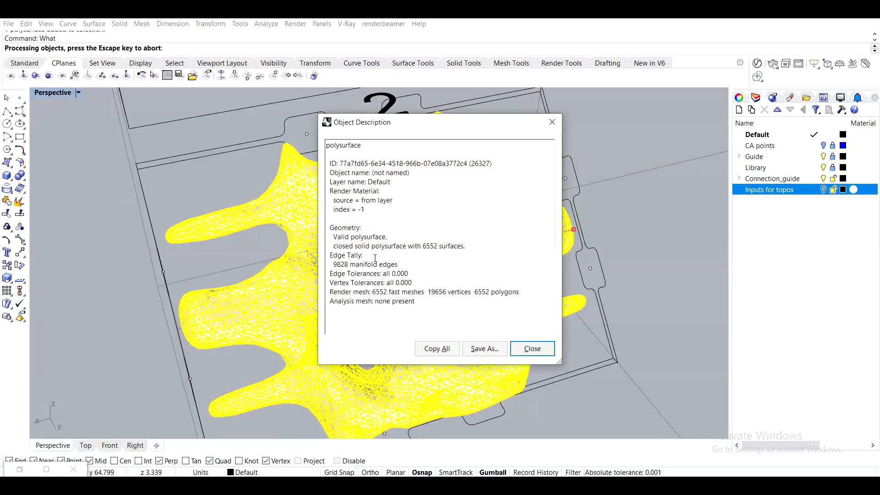
pyautogui.moveTo(342, 247); pyautogui.dragTo(387, 247)
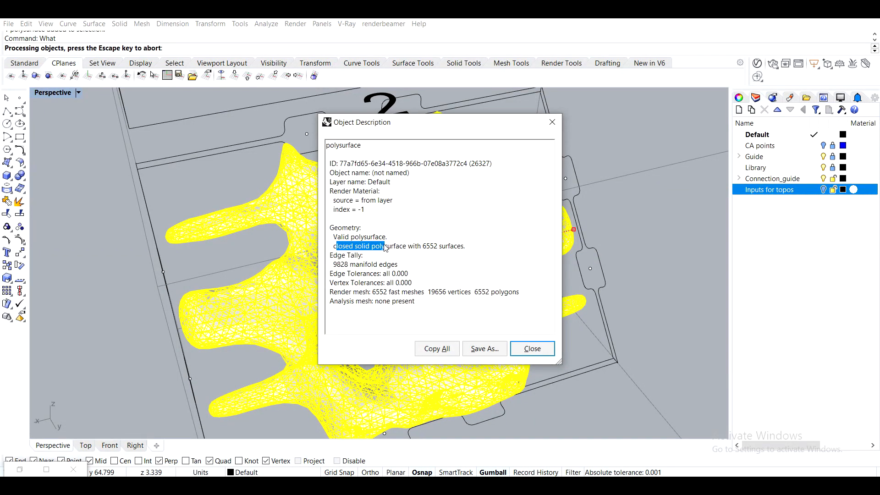
# Close the object description and examine the polysurface's arms, holes and spikes from several sides
pyautogui.click(532, 350)
pyautogui.click(672, 290)
pyautogui.moveTo(672, 290); pyautogui.dragTo(488, 238, button='right')
pyautogui.scroll(6, 516, 271)
pyautogui.scroll(-5, 504, 288)
pyautogui.moveTo(352, 206); pyautogui.dragTo(382, 142, button='right')
pyautogui.scroll(4, 373, 161)
pyautogui.moveTo(389, 195); pyautogui.dragTo(364, 171, button='right')
pyautogui.scroll(-5, 364, 171)
pyautogui.moveTo(399, 222); pyautogui.dragTo(151, 214, button='right')
pyautogui.moveTo(214, 231); pyautogui.dragTo(215, 256, button='right')
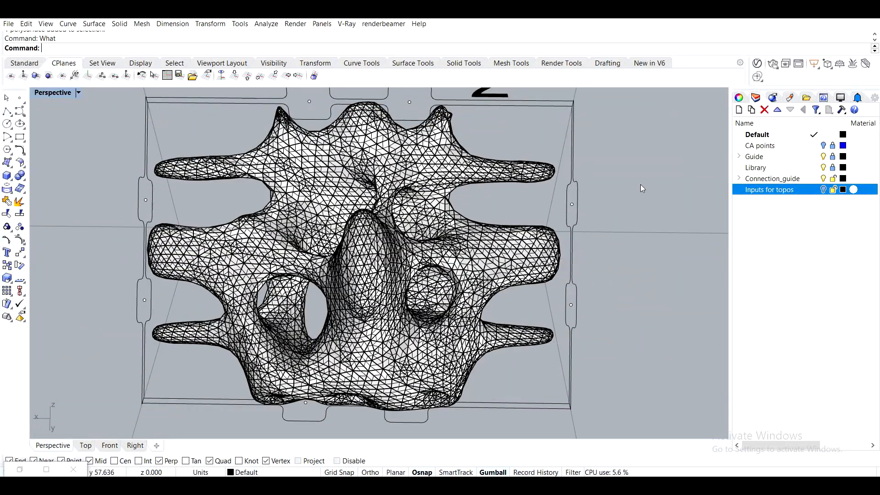
pyautogui.scroll(5, 271, 197)
pyautogui.moveTo(266, 206); pyautogui.dragTo(375, 189, button='right')
pyautogui.scroll(4, 284, 139)
pyautogui.scroll(-4, 360, 187)
pyautogui.click(7, 176)
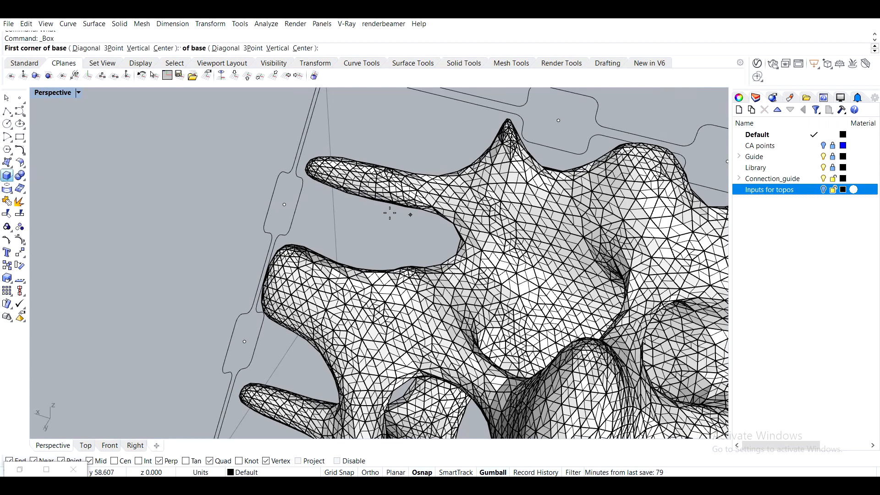
pyautogui.click(114, 48)
pyautogui.scroll(3, 278, 219)
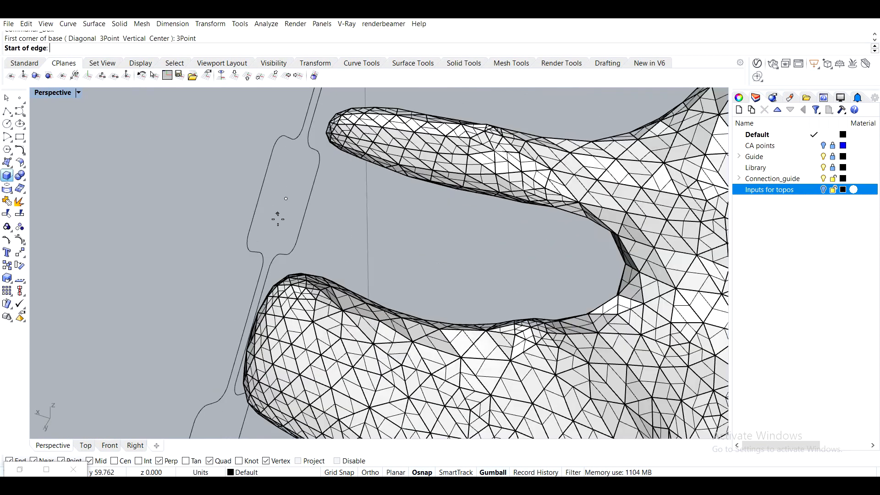
pyautogui.scroll(2, 278, 220)
pyautogui.click(304, 240)
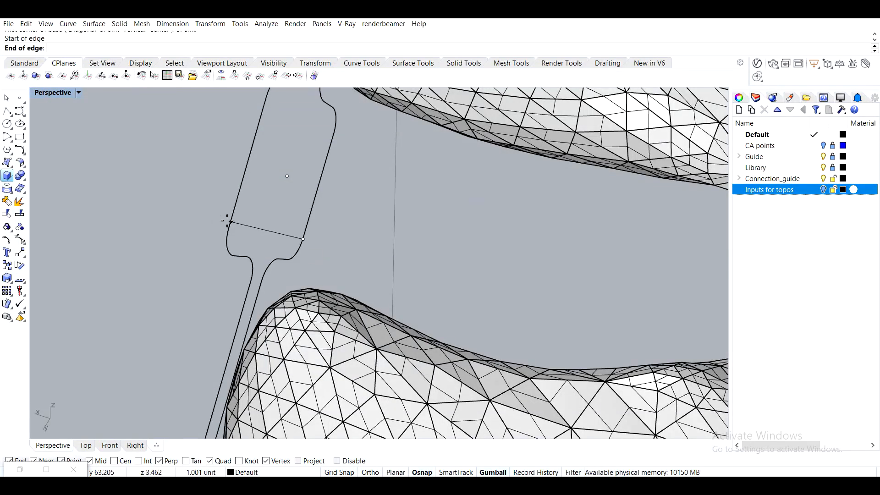
pyautogui.press('Escape')
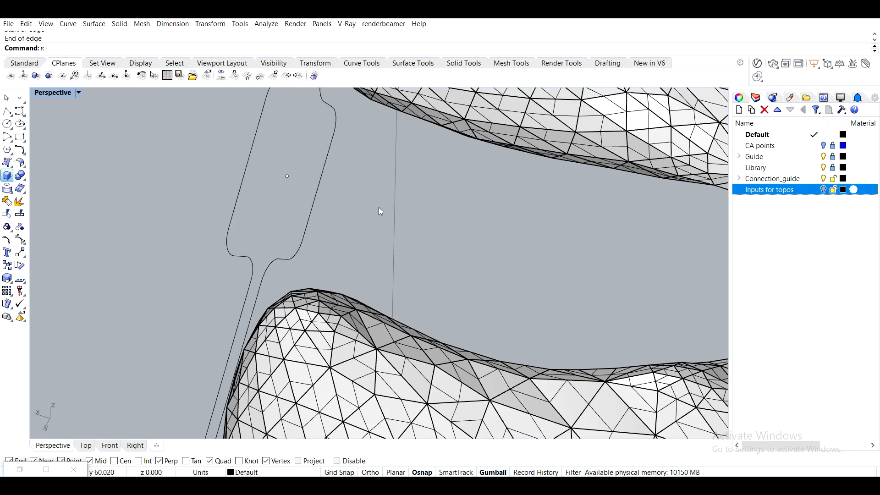
# Show the Inputs for topos layer and hide the large block that encloses the polysurface
pyautogui.click(822, 195)
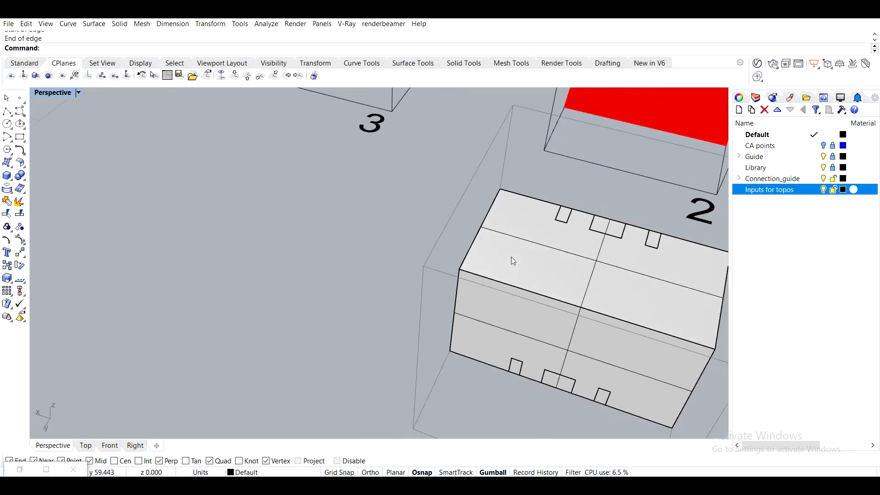
pyautogui.click(509, 262)
pyautogui.hotkey('ctrl', 'h')
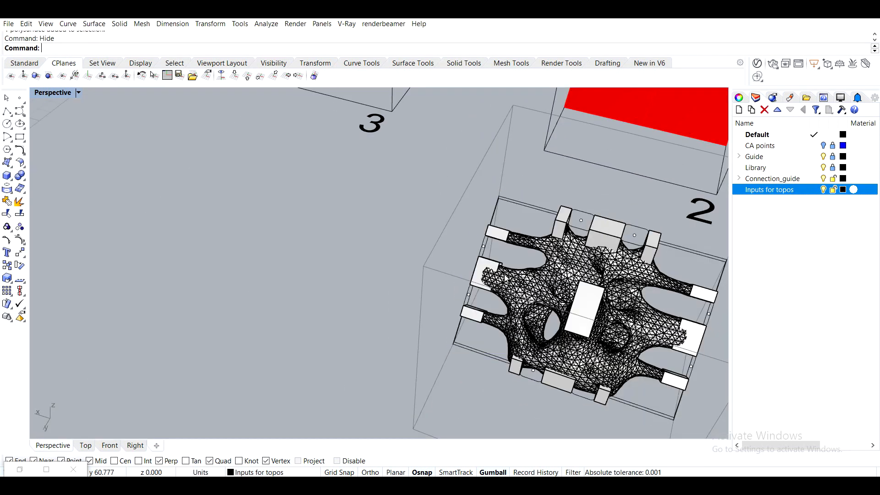
# Examine how the input connection blocks meet the polysurface's ends, and turn off the Inputs for topos layer
pyautogui.scroll(4, 537, 292)
pyautogui.keyDown('shift'); pyautogui.moveTo(537, 291); pyautogui.dragTo(499, 250, button='right'); pyautogui.keyUp('shift')
pyautogui.scroll(2, 499, 250)
pyautogui.moveTo(501, 288); pyautogui.dragTo(373, 327, button='right')
pyautogui.scroll(-3, 372, 327)
pyautogui.scroll(4, 407, 283)
pyautogui.scroll(-3, 373, 305)
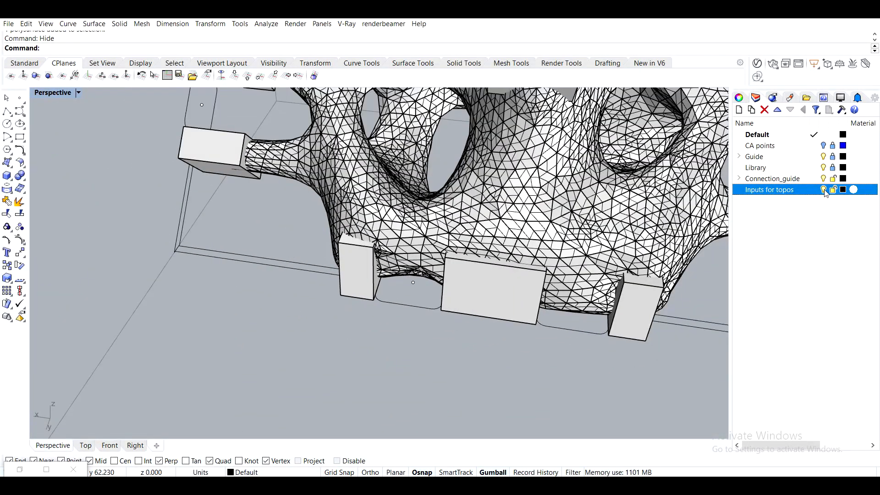
pyautogui.click(824, 189)
# Build a 3-point box over the connection tab outline beside the polysurface's thin lower arm, with a height of 0.5
pyautogui.scroll(5, 223, 254)
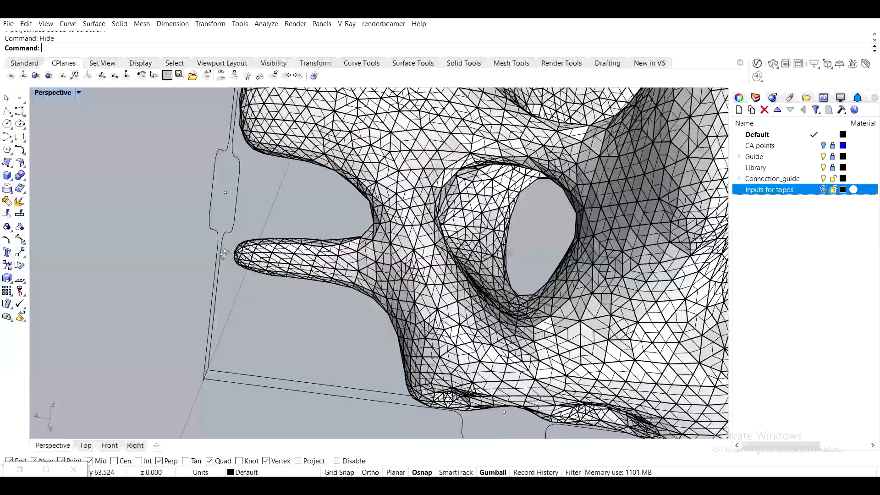
pyautogui.scroll(3, 224, 255)
pyautogui.click(7, 176)
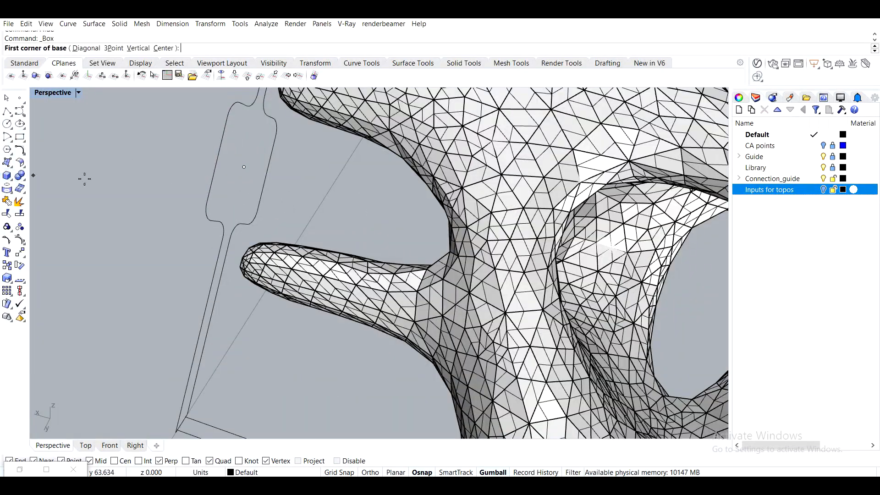
pyautogui.scroll(2, 265, 196)
pyautogui.keyDown('shift'); pyautogui.moveTo(252, 191); pyautogui.dragTo(234, 241, button='right'); pyautogui.keyUp('shift')
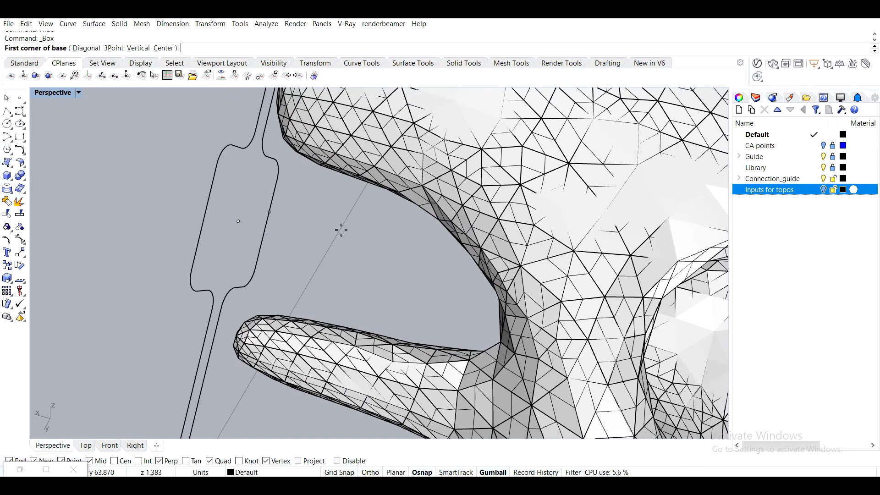
pyautogui.click(109, 48)
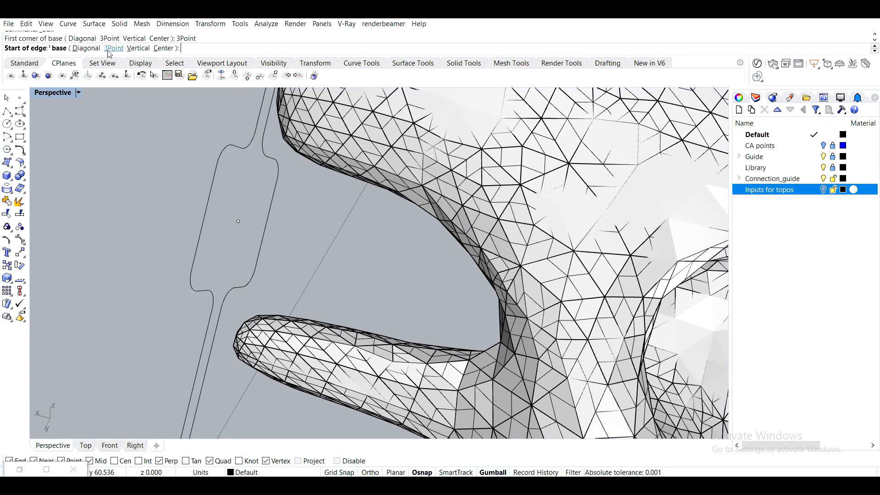
pyautogui.click(255, 269)
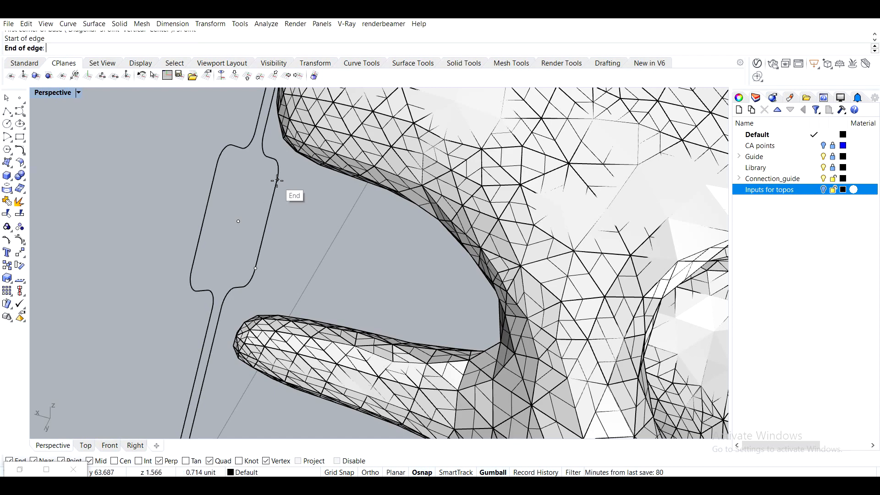
pyautogui.click(277, 179)
pyautogui.click(217, 163)
pyautogui.moveTo(315, 196); pyautogui.dragTo(324, 214, button='right')
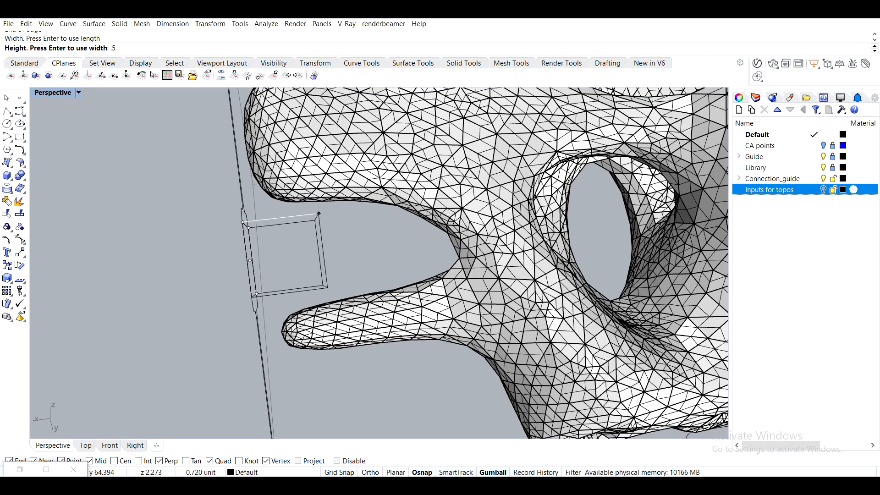
pyautogui.write('1')
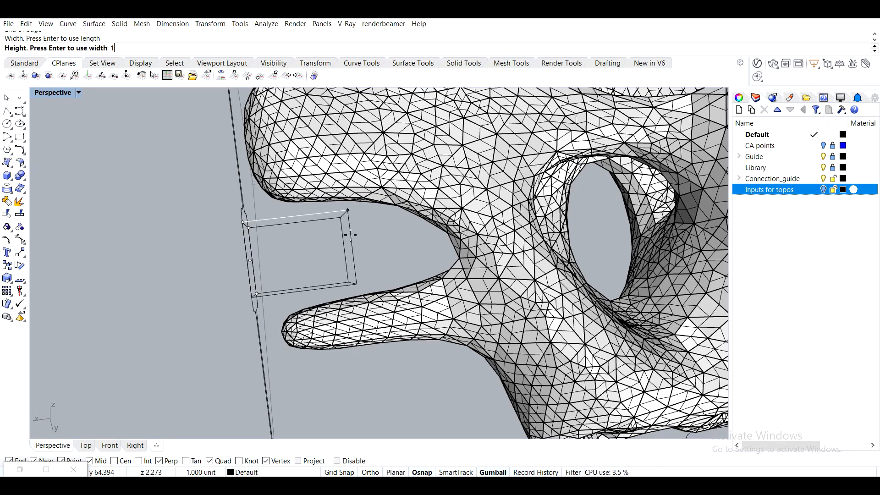
pyautogui.scroll(-8, 350, 234)
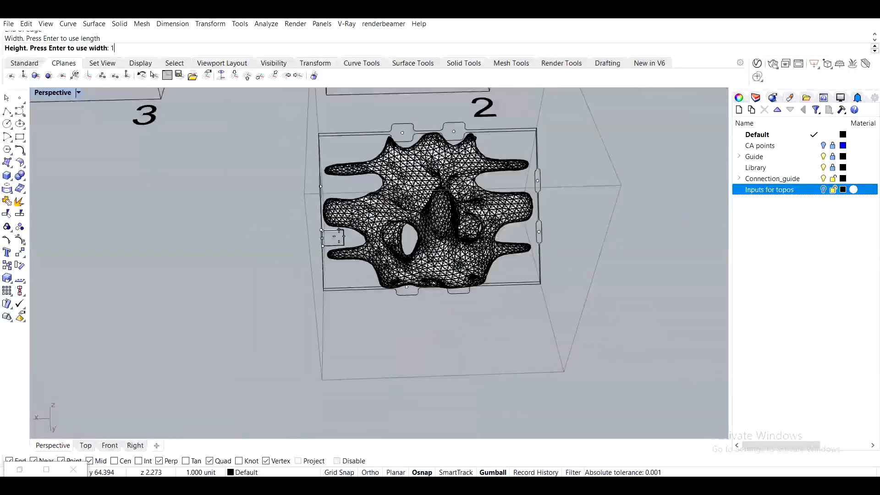
pyautogui.scroll(10, 339, 236)
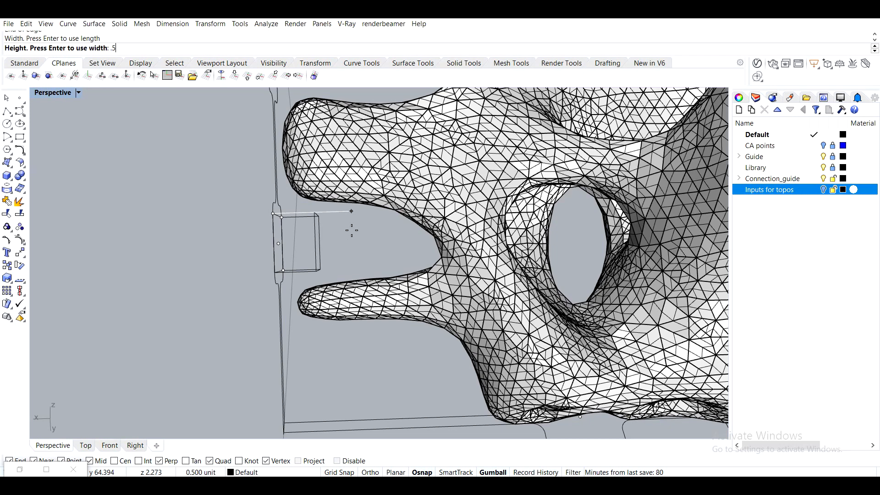
pyautogui.press('Return')
# Try to stretch the tab box along the guide side with Scale1D from its outer edge's midpoint, and delete the box
pyautogui.moveTo(357, 219); pyautogui.dragTo(268, 205, button='right')
pyautogui.click(308, 204)
pyautogui.scroll(6, 268, 205)
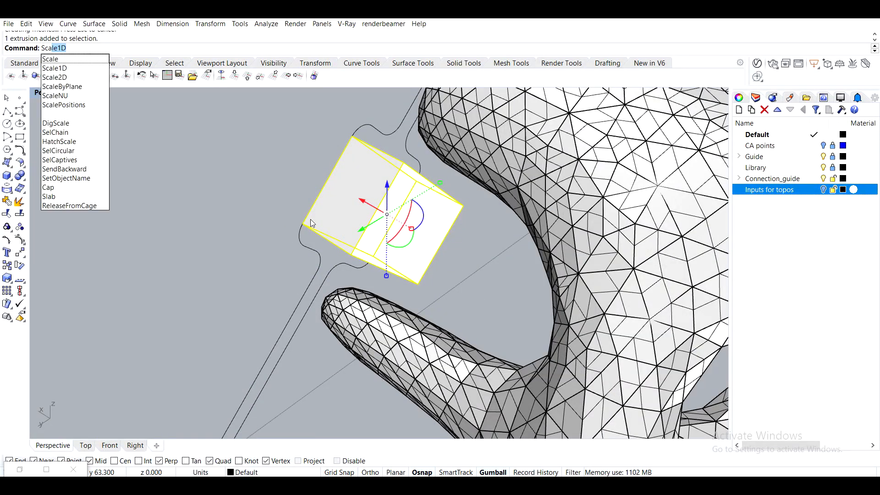
pyautogui.press('Return')
pyautogui.click(327, 179)
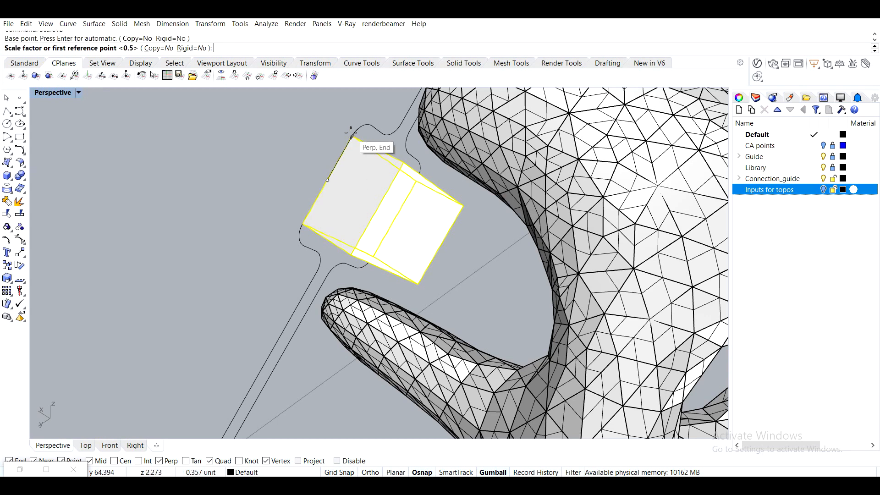
pyautogui.click(352, 135)
pyautogui.scroll(-2, 385, 102)
pyautogui.moveTo(377, 98); pyautogui.dragTo(370, 167, button='right')
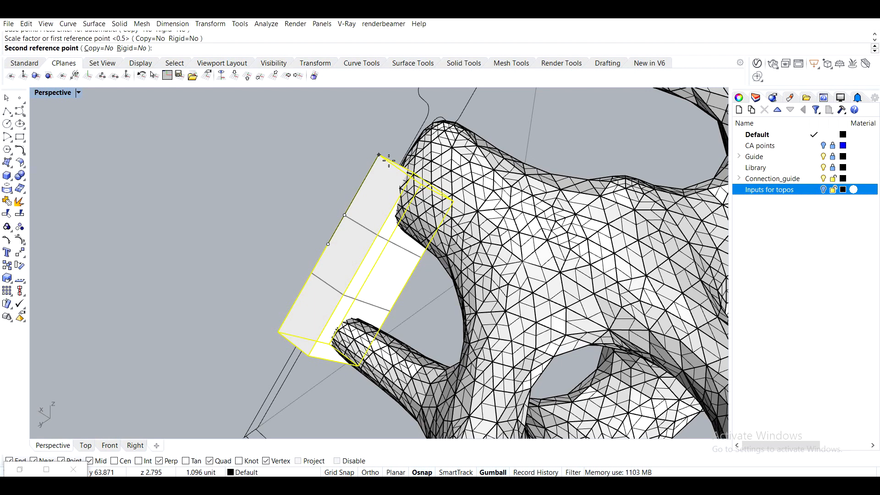
pyautogui.scroll(-4, 379, 157)
pyautogui.scroll(4, 380, 159)
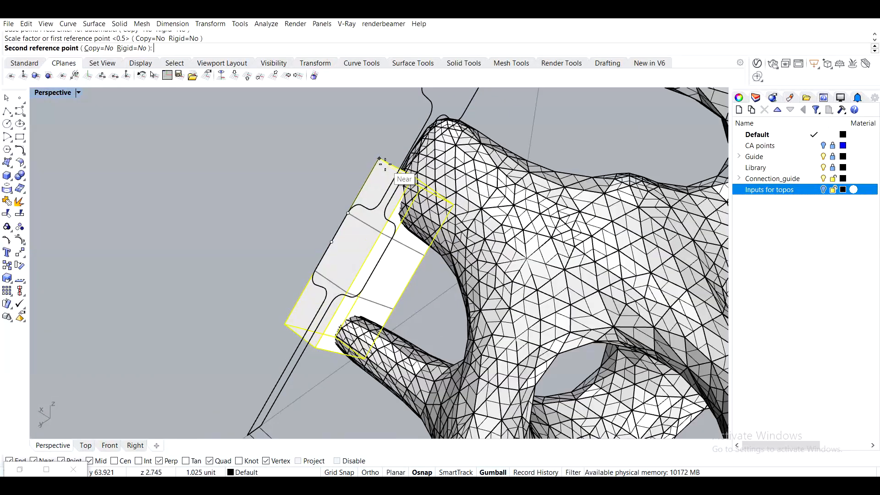
pyautogui.click(379, 159)
pyautogui.click(403, 252)
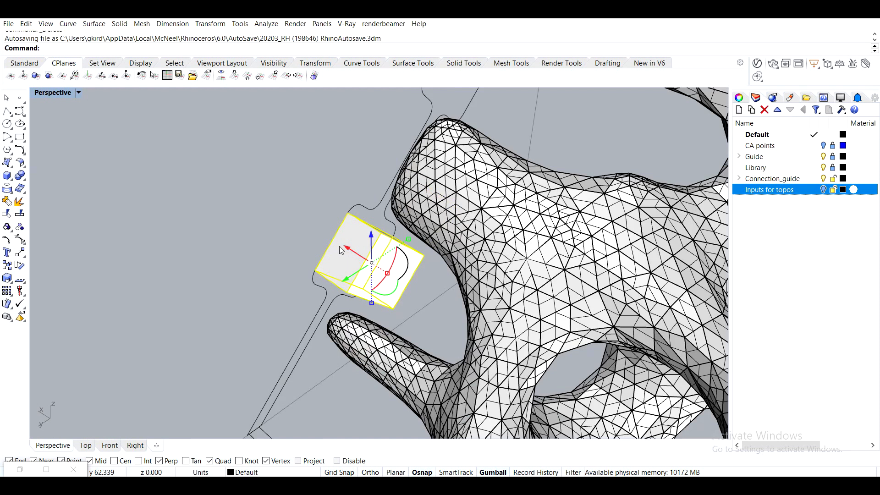
pyautogui.press('Delete')
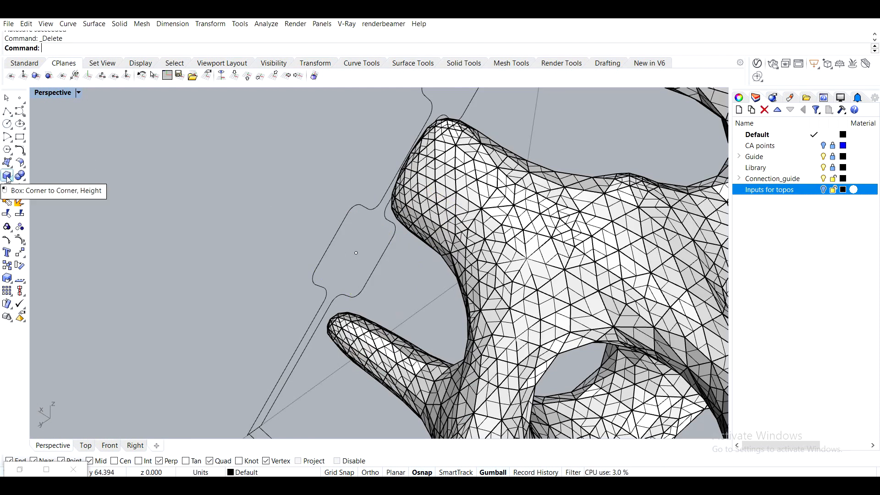
# Build a 3-point box spanning both connection tab outlines along the three-armed side, with a height of 0.3
pyautogui.click(7, 175)
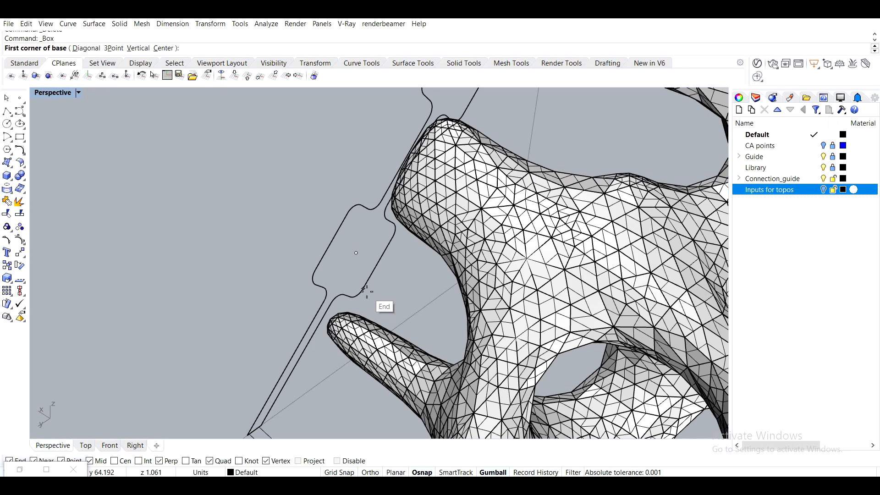
pyautogui.click(114, 49)
pyautogui.click(365, 290)
pyautogui.keyDown('shift'); pyautogui.moveTo(417, 209); pyautogui.dragTo(385, 265, button='right'); pyautogui.keyUp('shift')
pyautogui.click(466, 110)
pyautogui.keyDown('shift'); pyautogui.moveTo(440, 111); pyautogui.dragTo(451, 171, button='right'); pyautogui.keyUp('shift')
pyautogui.click(440, 144)
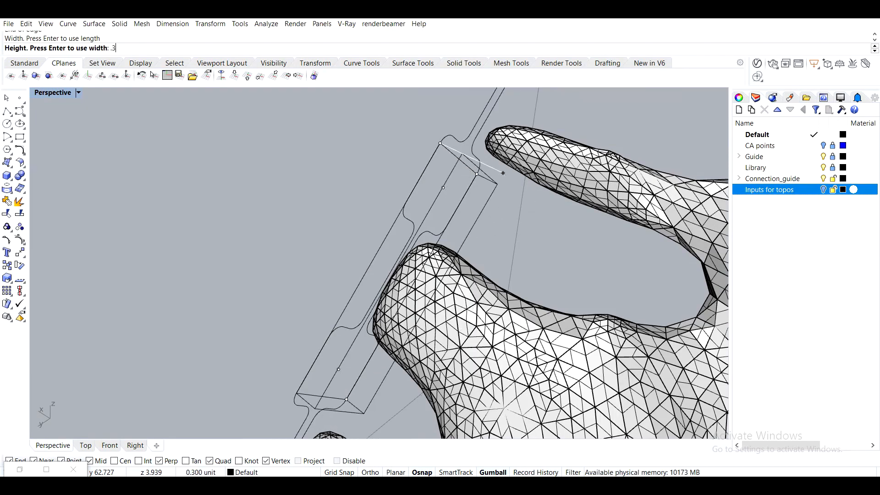
pyautogui.click(483, 211)
pyautogui.moveTo(483, 211); pyautogui.dragTo(426, 252, button='right')
pyautogui.click(453, 251)
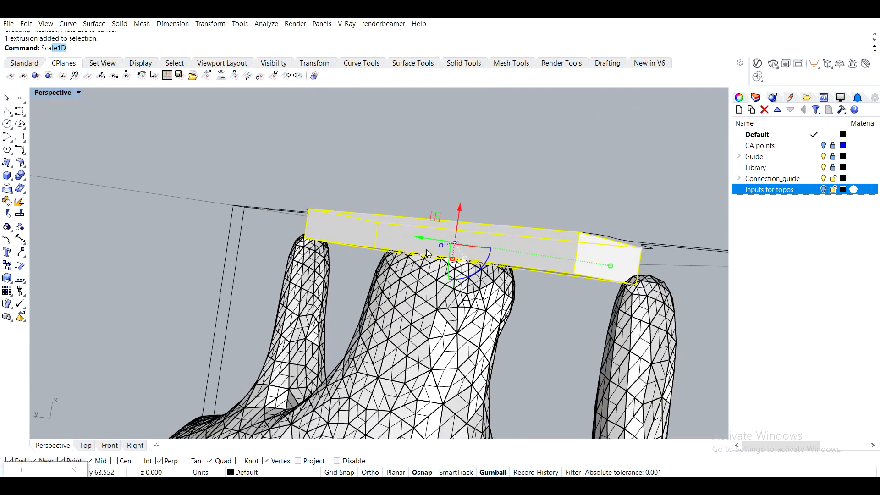
pyautogui.press('Return')
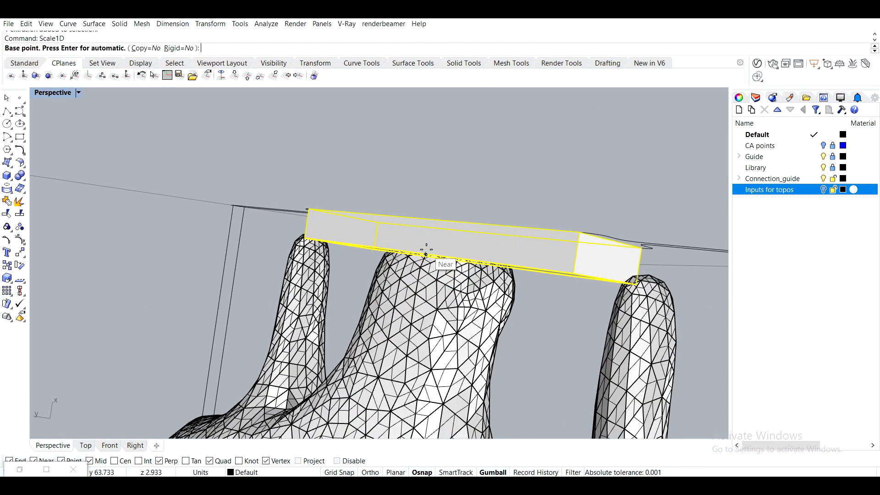
pyautogui.click(418, 215)
pyautogui.press('Return')
pyautogui.moveTo(495, 202); pyautogui.dragTo(542, 155, button='right')
pyautogui.press('Escape')
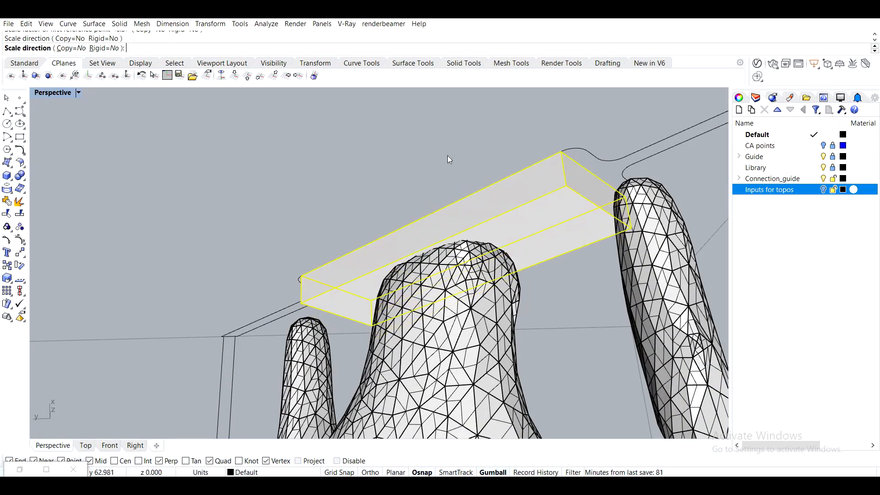
# Lengthen the new box with Scale1D from its long outer edge's midpoint, using the corner as reference and 2.5 as the second reference distance
pyautogui.press('Return')
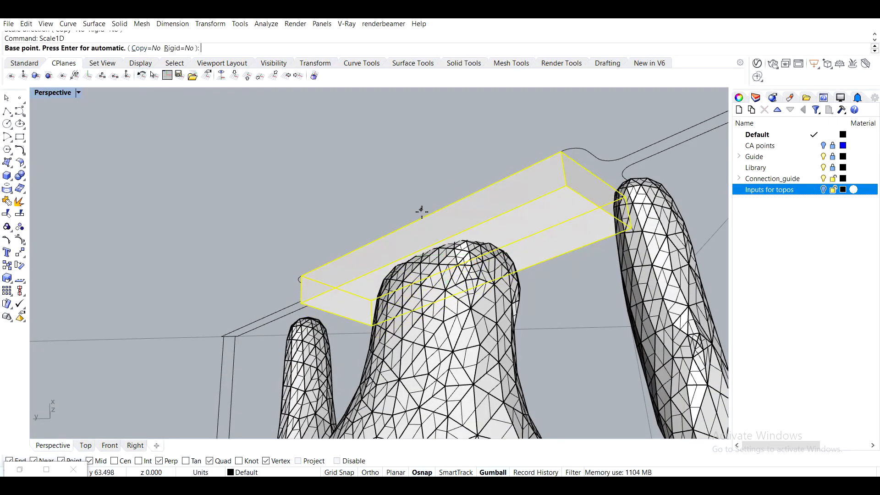
pyautogui.click(412, 223)
pyautogui.click(561, 151)
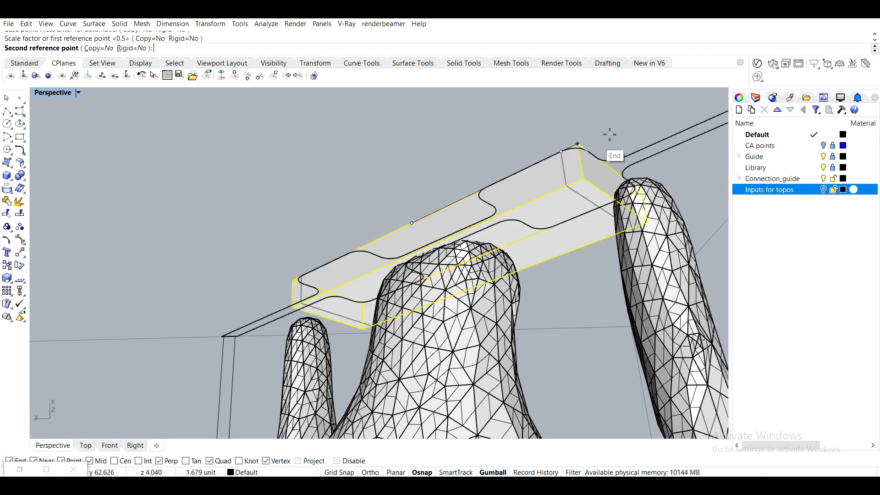
pyautogui.moveTo(610, 135); pyautogui.dragTo(624, 126, button='right')
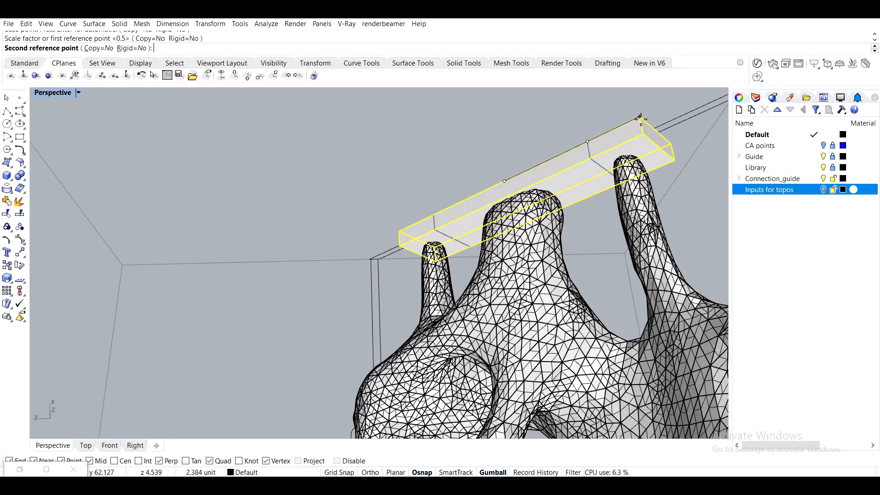
pyautogui.write('2.5')
pyautogui.press('Return')
# Deselect the lengthened box and examine where it meets the ends of the polysurface's three arms
pyautogui.scroll(-5, 660, 107)
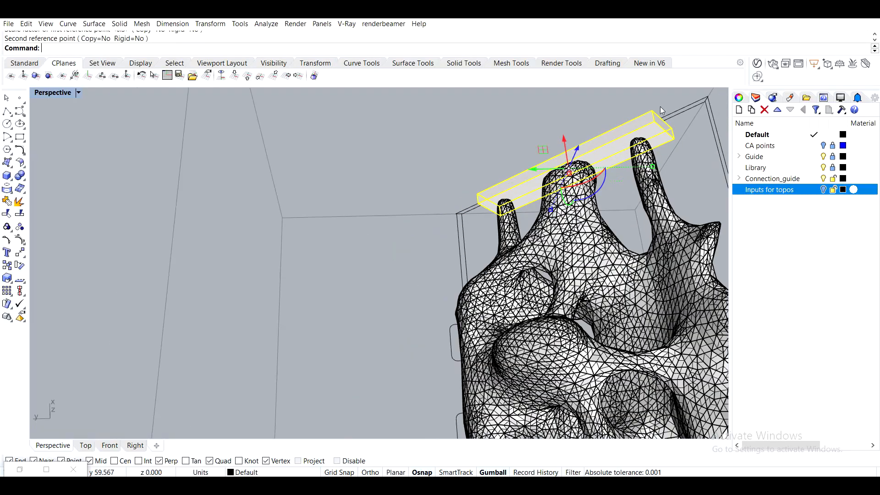
pyautogui.moveTo(660, 106); pyautogui.dragTo(385, 188, button='right')
pyautogui.click(385, 189)
pyautogui.scroll(6, 471, 168)
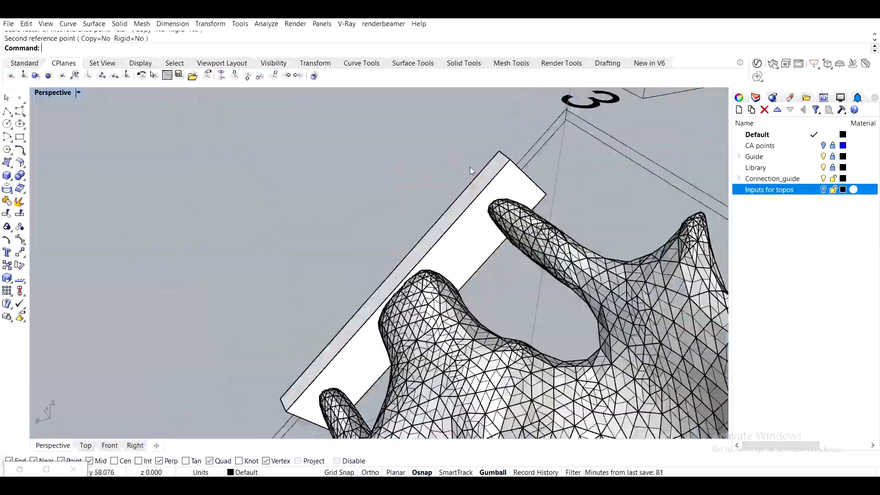
pyautogui.moveTo(527, 175); pyautogui.dragTo(499, 185, button='right')
pyautogui.scroll(5, 546, 153)
pyautogui.moveTo(546, 153); pyautogui.dragTo(573, 267, button='right')
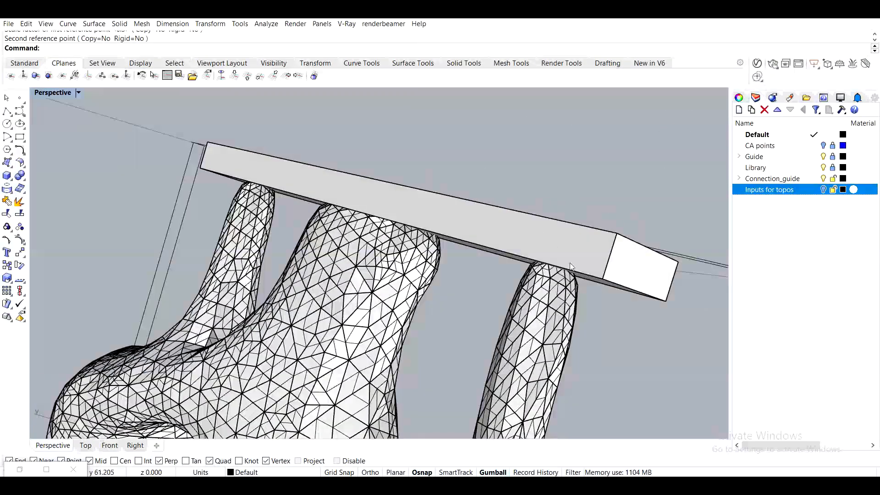
pyautogui.scroll(4, 595, 269)
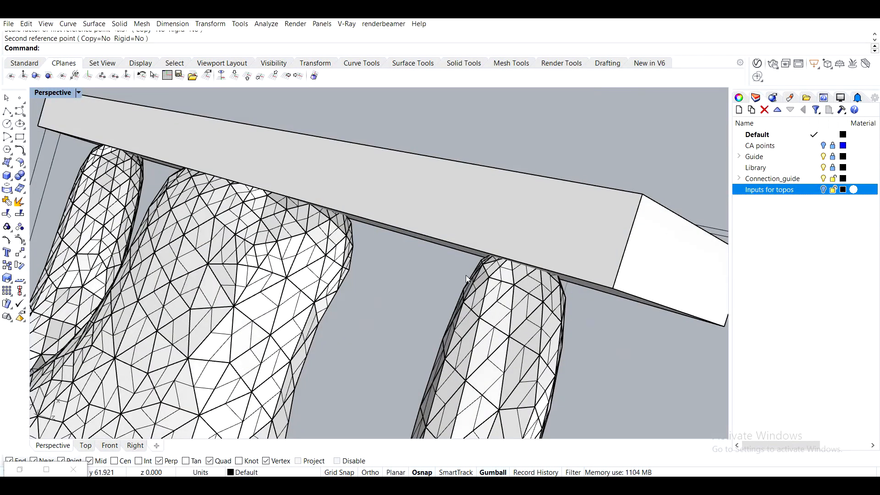
# Thicken the box towards the three arm ends with Scale1D, from its outer end corner, referencing the end edge's midpoint and opposite corner
pyautogui.scroll(-4, 514, 264)
pyautogui.moveTo(514, 265); pyautogui.dragTo(360, 200, button='right')
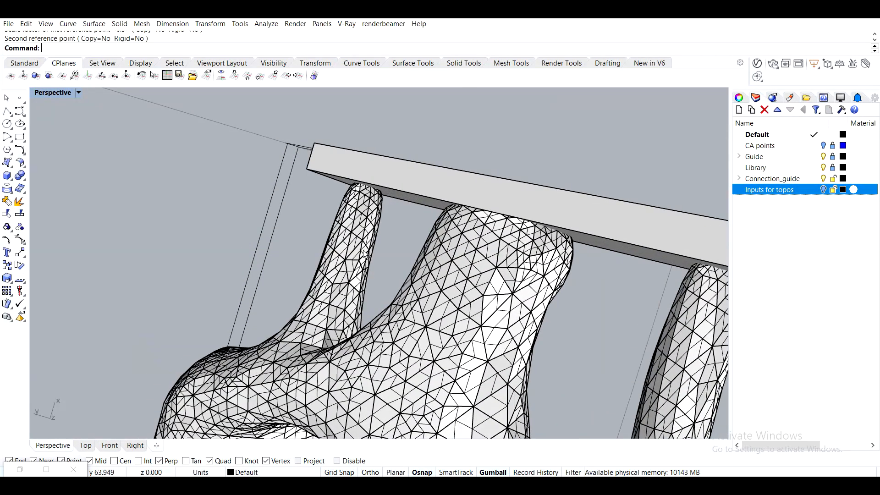
pyautogui.scroll(3, 364, 250)
pyautogui.moveTo(359, 168); pyautogui.dragTo(456, 188, button='right')
pyautogui.click(455, 188)
pyautogui.write('Scale1D')
pyautogui.press('Return')
pyautogui.click(606, 196)
pyautogui.click(595, 229)
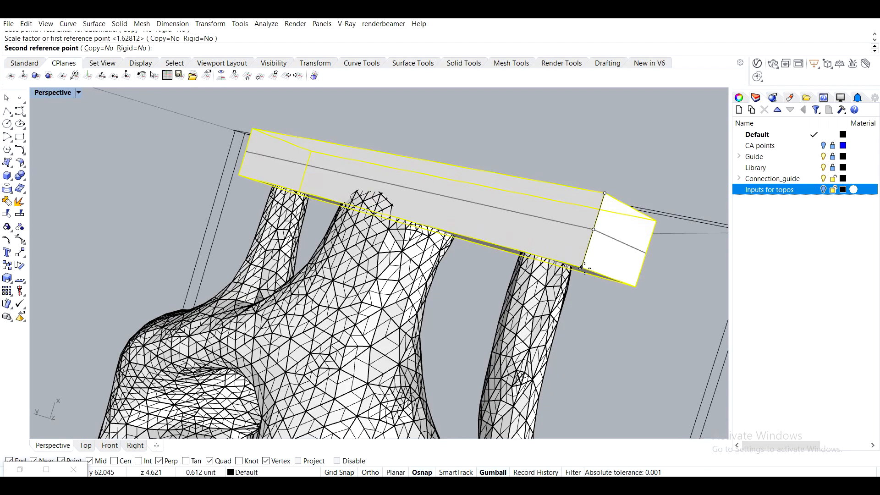
pyautogui.click(583, 268)
# Mirror a copy of the box to the opposite three-armed side about the guide's central axis
pyautogui.moveTo(634, 315); pyautogui.dragTo(672, 165, button='right')
pyautogui.scroll(-3, 672, 165)
pyautogui.scroll(5, 437, 248)
pyautogui.moveTo(437, 246); pyautogui.dragTo(275, 183, button='right')
pyautogui.scroll(-8, 379, 228)
pyautogui.scroll(3, 257, 177)
pyautogui.click(277, 200)
pyautogui.write('Mirror')
pyautogui.press('Return')
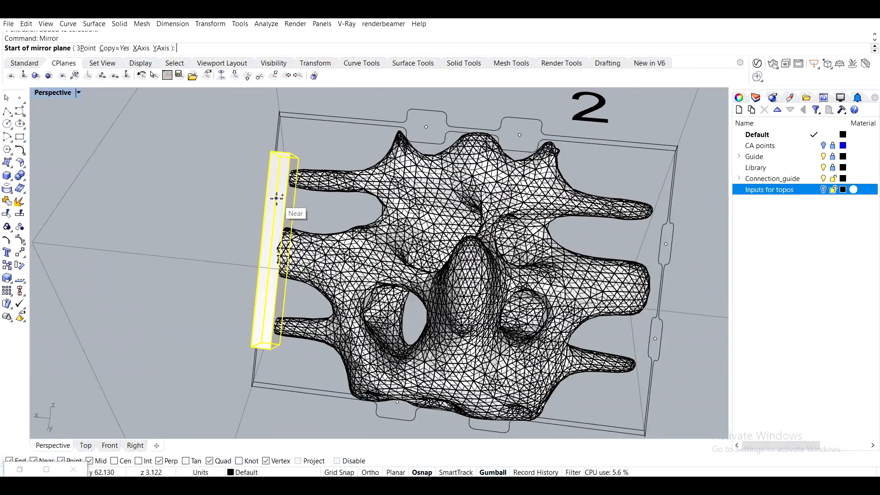
pyautogui.scroll(-2, 348, 250)
pyautogui.scroll(1, 410, 302)
pyautogui.scroll(2, 383, 270)
pyautogui.scroll(-4, 389, 310)
pyautogui.click(371, 377)
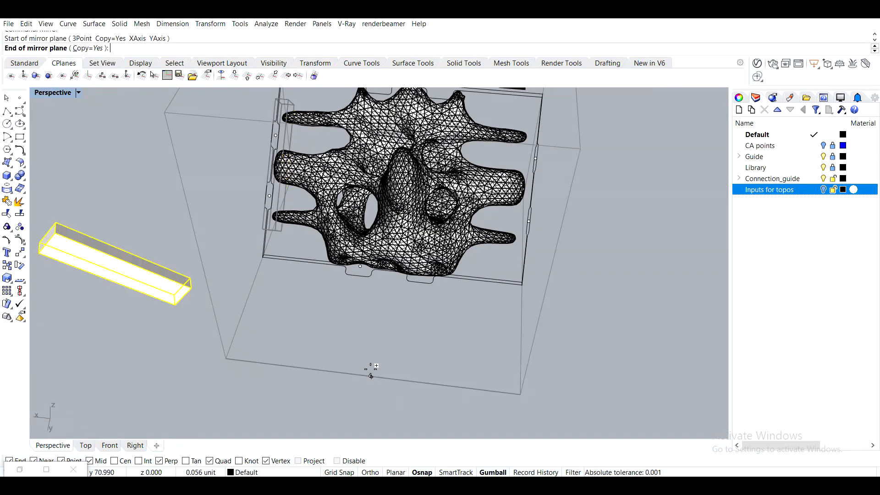
pyautogui.click(391, 310)
pyautogui.moveTo(435, 307); pyautogui.dragTo(380, 280, button='right')
pyautogui.scroll(5, 380, 280)
pyautogui.keyDown('shift'); pyautogui.moveTo(310, 289); pyautogui.dragTo(297, 321, button='right'); pyautogui.keyUp('shift')
pyautogui.click(8, 178)
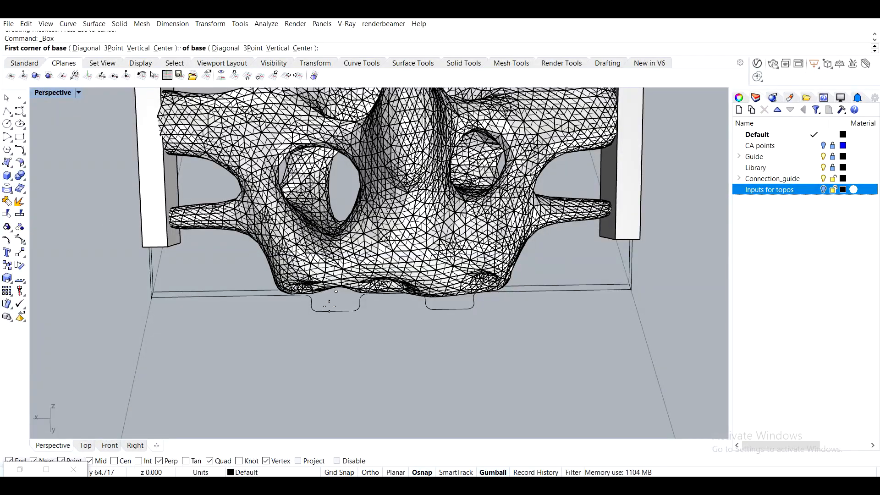
pyautogui.scroll(2, 328, 306)
pyautogui.click(316, 315)
pyautogui.moveTo(515, 329); pyautogui.dragTo(303, 220, button='right')
pyautogui.scroll(2, 303, 220)
pyautogui.scroll(1, 303, 220)
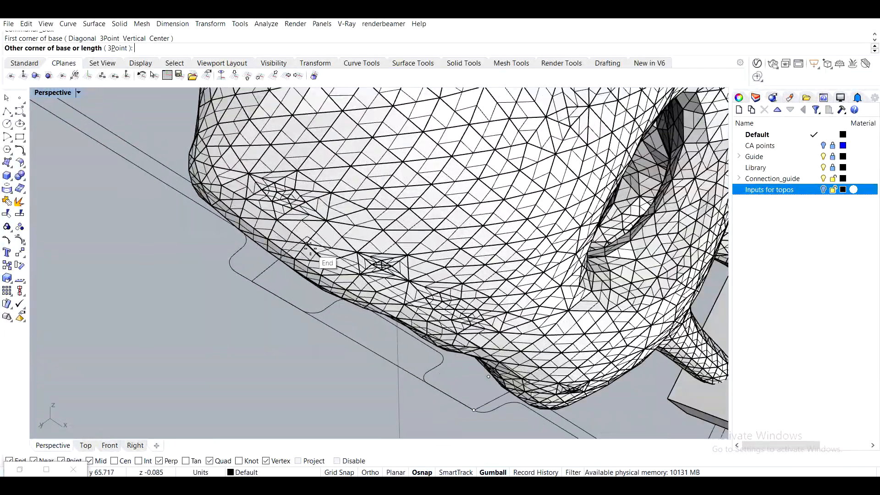
pyautogui.scroll(-4, 307, 246)
pyautogui.press('Escape')
# Hide the polysurface and build a corner-to-corner box over both connection outlines of the lower guide side, with a height of 0.5
pyautogui.moveTo(270, 236); pyautogui.dragTo(460, 345, button='right')
pyautogui.click(483, 273)
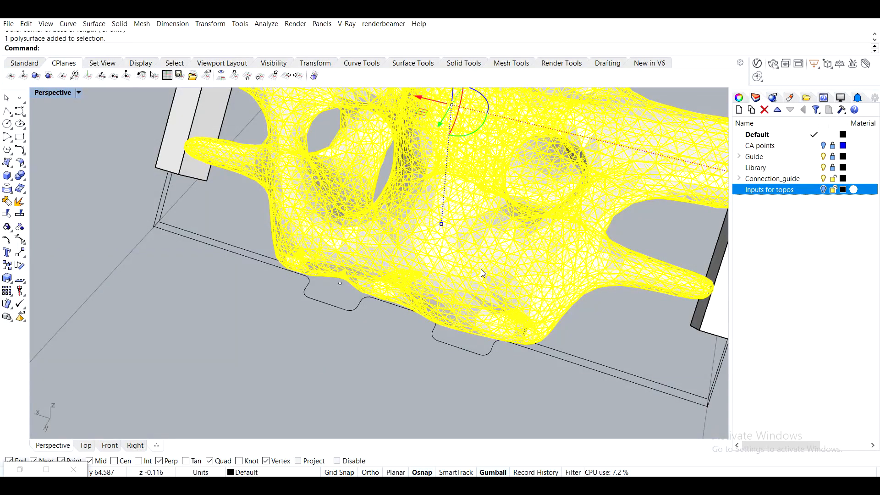
pyautogui.press('Return')
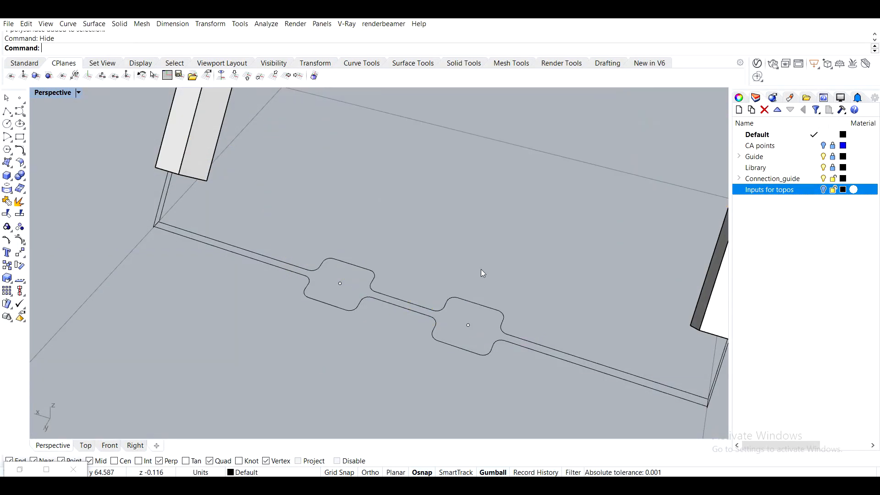
pyautogui.click(7, 176)
pyautogui.click(309, 297)
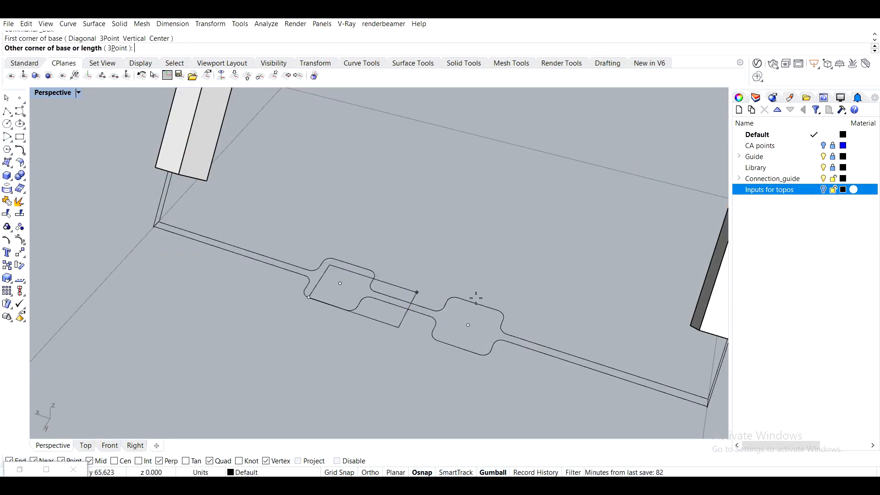
pyautogui.click(499, 311)
pyautogui.press('Return')
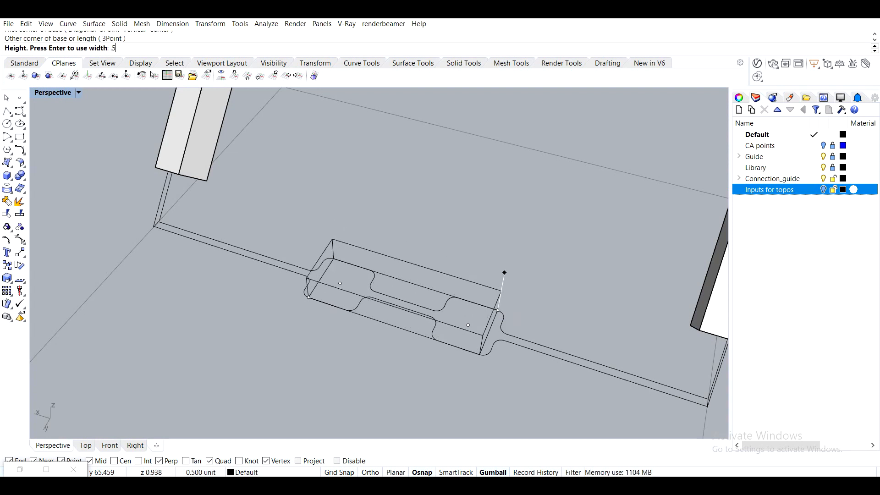
# Lengthen the new box along the guide side with Scale1D from its long upper edge's midpoint, using the edge's end corner as reference
pyautogui.click(419, 290)
pyautogui.write('Scale1D')
pyautogui.press('Return')
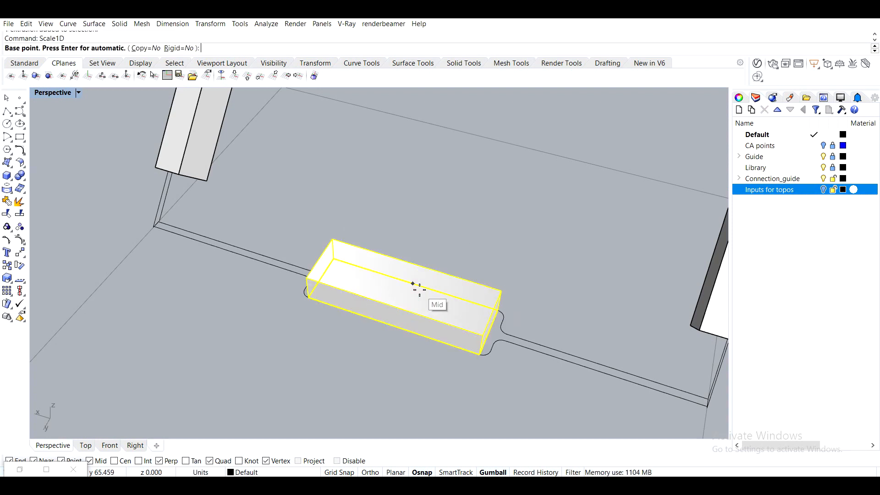
pyautogui.click(413, 258)
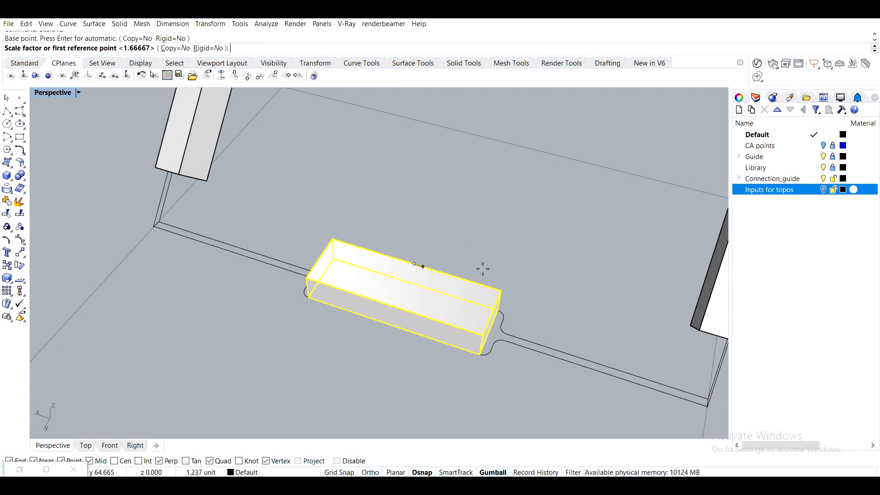
pyautogui.click(502, 292)
pyautogui.click(559, 306)
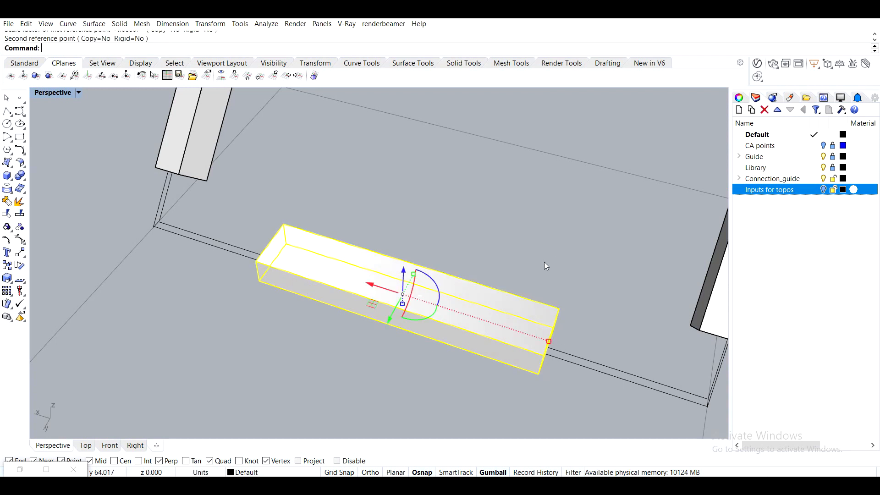
# Add the connection centre point to the selected box and copy both across towards the opposite guide side
pyautogui.moveTo(489, 301); pyautogui.dragTo(310, 329, button='right')
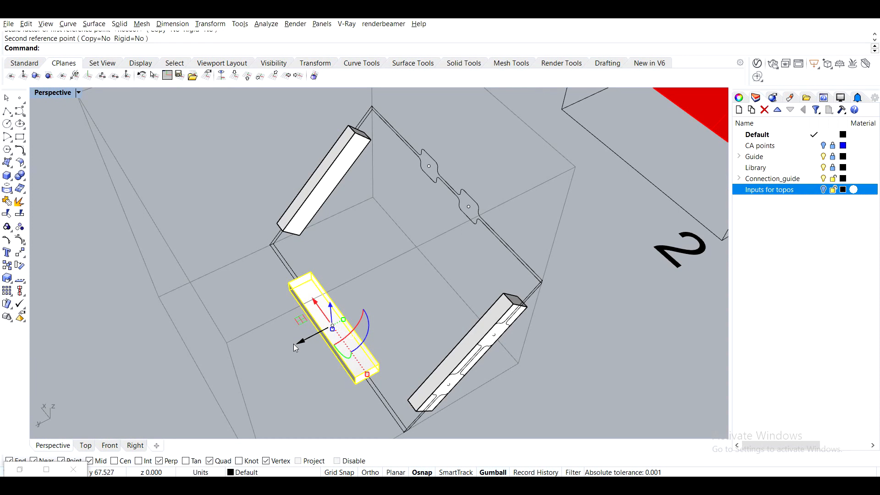
pyautogui.press('alt')
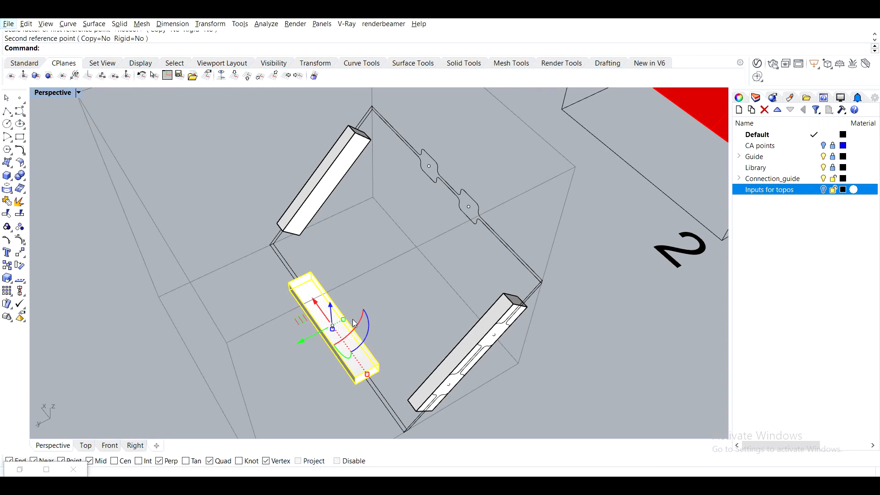
pyautogui.moveTo(356, 329); pyautogui.dragTo(282, 336, button='right')
pyautogui.scroll(13, 438, 294)
pyautogui.keyDown('shift'); pyautogui.click(421, 284); pyautogui.keyUp('shift')
pyautogui.scroll(-14, 452, 260)
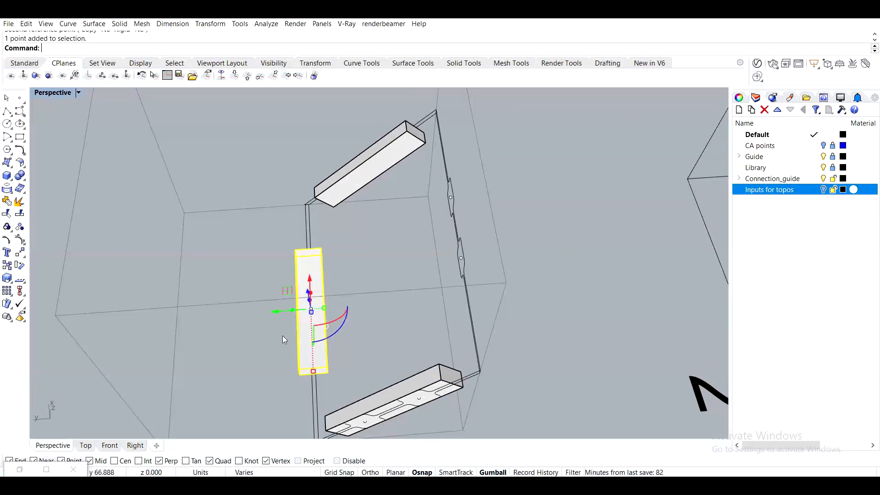
pyautogui.keyDown('alt'); pyautogui.moveTo(272, 312); pyautogui.dragTo(398, 321); pyautogui.keyUp('alt')
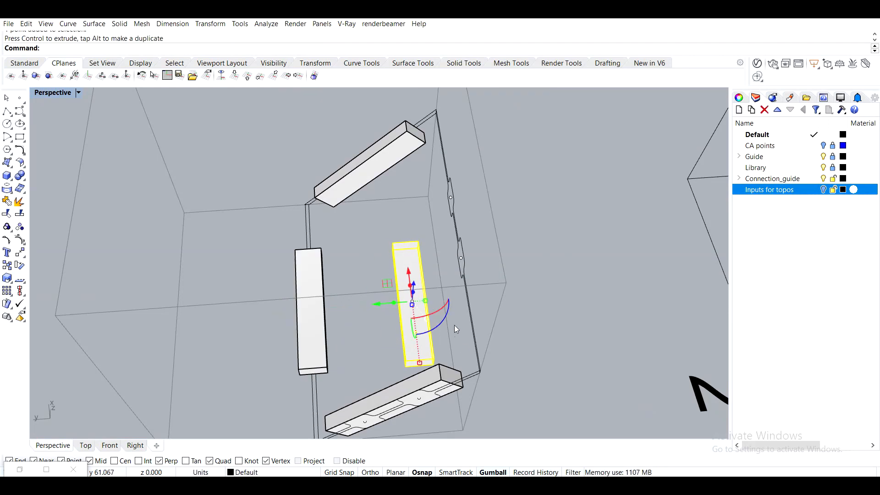
# Rotate the copied box and its point about the box's long axis so the box stands upright
pyautogui.moveTo(457, 330); pyautogui.dragTo(423, 248, button='right')
pyautogui.scroll(5, 425, 305)
pyautogui.moveTo(409, 281); pyautogui.dragTo(439, 220)
# Move the copied box by its centre point onto the matching connection point on the upper guide side
pyautogui.moveTo(489, 238); pyautogui.dragTo(457, 274, button='right')
pyautogui.write('m')
pyautogui.press('Return')
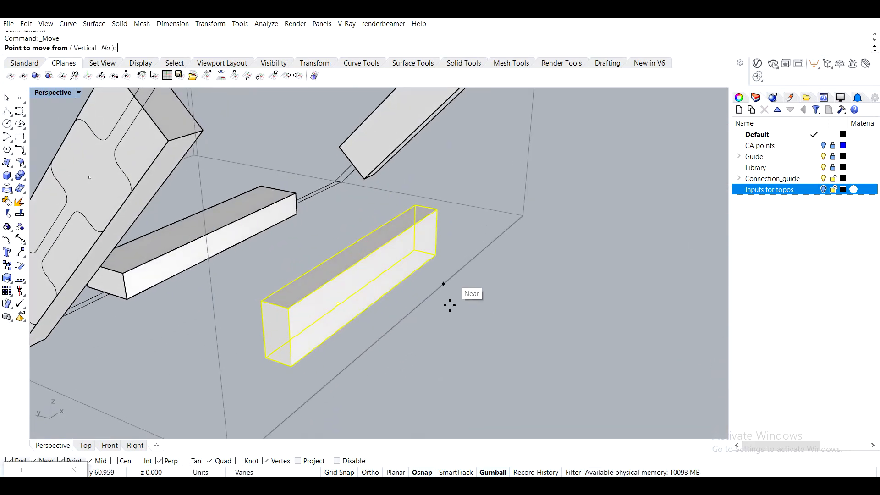
pyautogui.click(339, 302)
pyautogui.scroll(-4, 379, 277)
pyautogui.scroll(2, 414, 131)
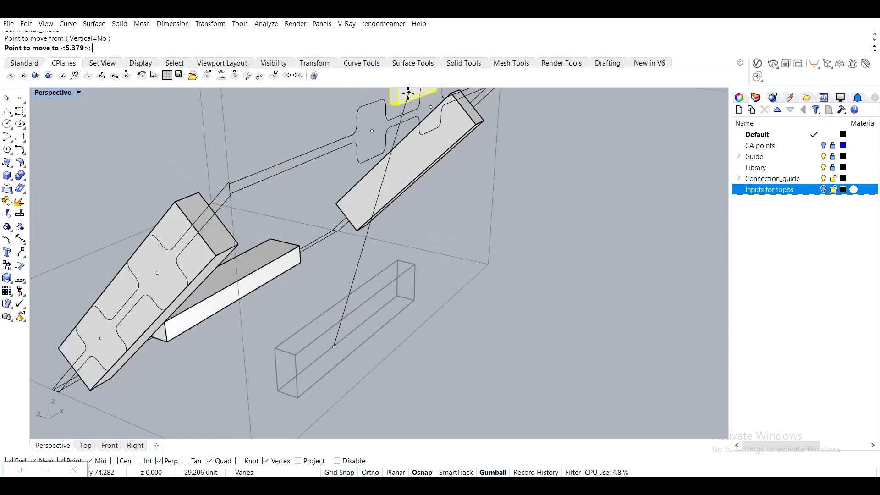
pyautogui.click(372, 133)
pyautogui.moveTo(373, 132); pyautogui.dragTo(527, 238, button='right')
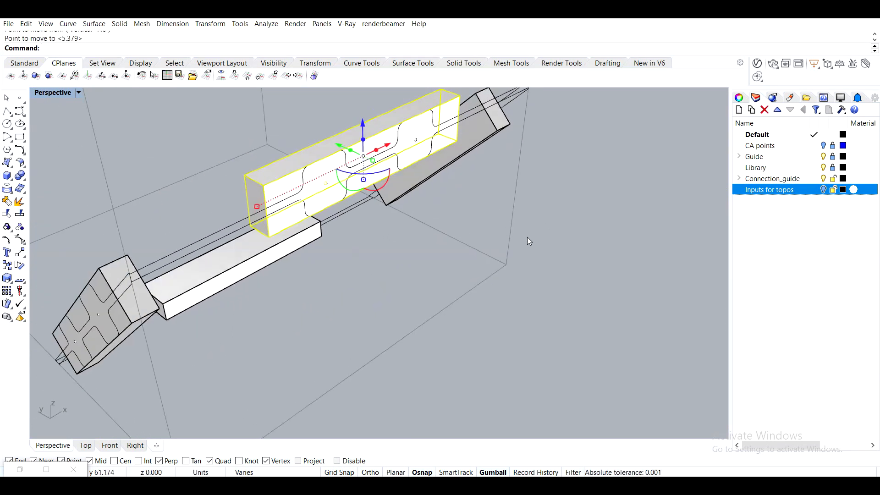
# Delete the extra connection point on the face of the relocated box
pyautogui.moveTo(451, 257); pyautogui.dragTo(389, 248, button='right')
pyautogui.click(388, 247)
pyautogui.moveTo(349, 188); pyautogui.dragTo(316, 196, button='right')
pyautogui.scroll(3, 286, 201)
pyautogui.click(285, 201)
pyautogui.click(321, 230)
pyautogui.press('Delete')
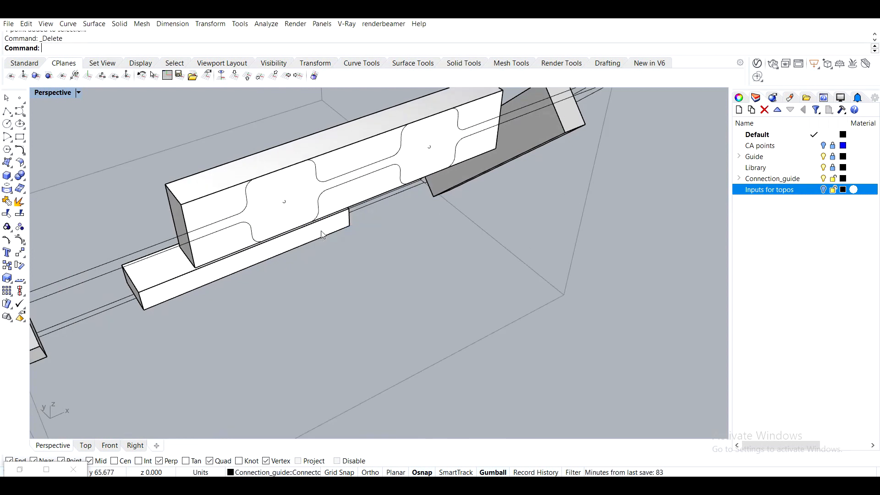
# Unhide the polysurface with ShowSelected and examine how its ends meet the four connection boxes
pyautogui.moveTo(323, 231); pyautogui.dragTo(482, 234, button='right')
pyautogui.scroll(-3, 481, 231)
pyautogui.write('ows')
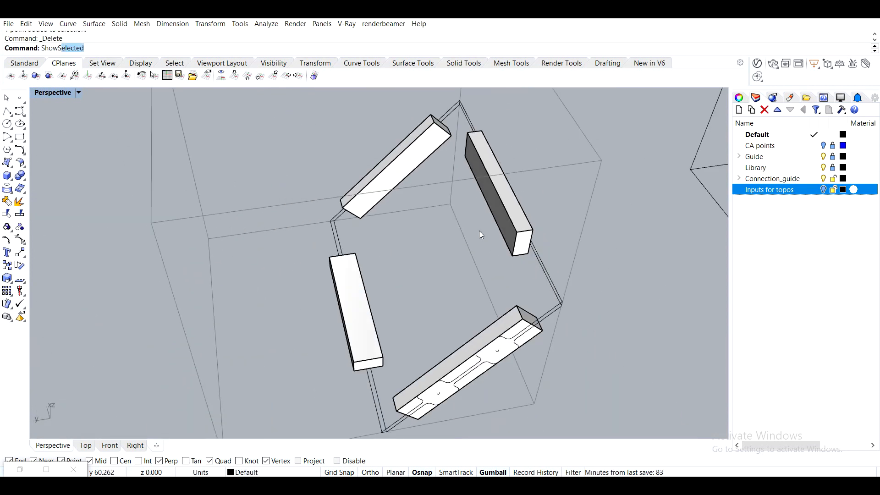
pyautogui.press('Return')
pyautogui.click(479, 232)
pyautogui.press('Return')
pyautogui.moveTo(531, 229); pyautogui.dragTo(514, 203, button='right')
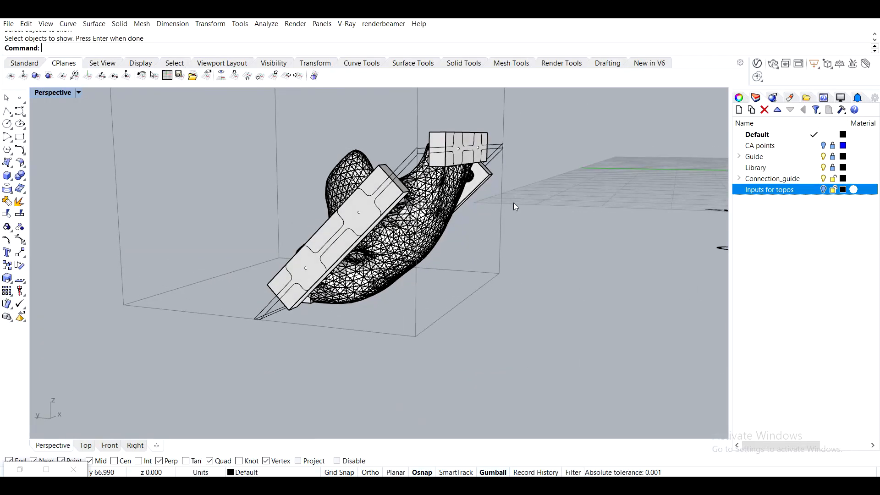
pyautogui.moveTo(426, 225); pyautogui.dragTo(367, 268, button='right')
pyautogui.scroll(2, 312, 262)
pyautogui.scroll(3, 375, 265)
pyautogui.keyDown('shift'); pyautogui.moveTo(280, 302); pyautogui.dragTo(214, 203, button='right'); pyautogui.keyUp('shift')
pyautogui.scroll(2, 213, 203)
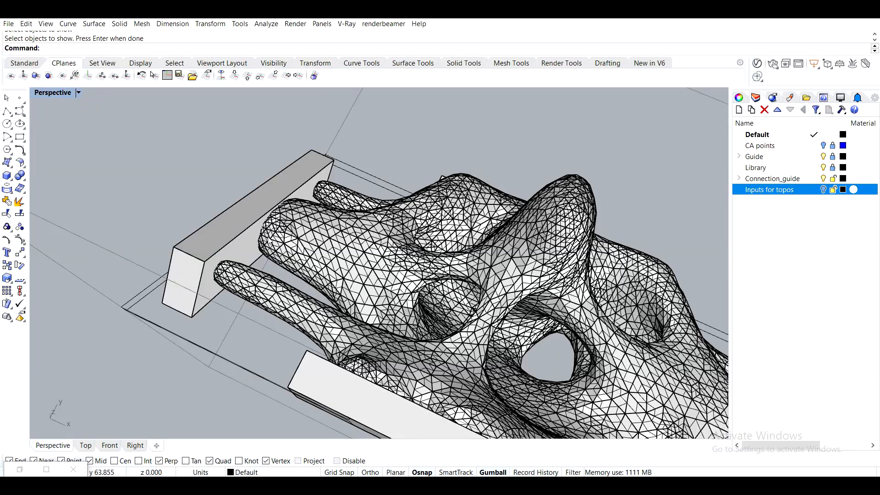
# Hide the polysurface again so only the connection boxes and the guide remain
pyautogui.moveTo(270, 243); pyautogui.dragTo(406, 207, button='right')
pyautogui.click(447, 163)
pyautogui.write('hide')
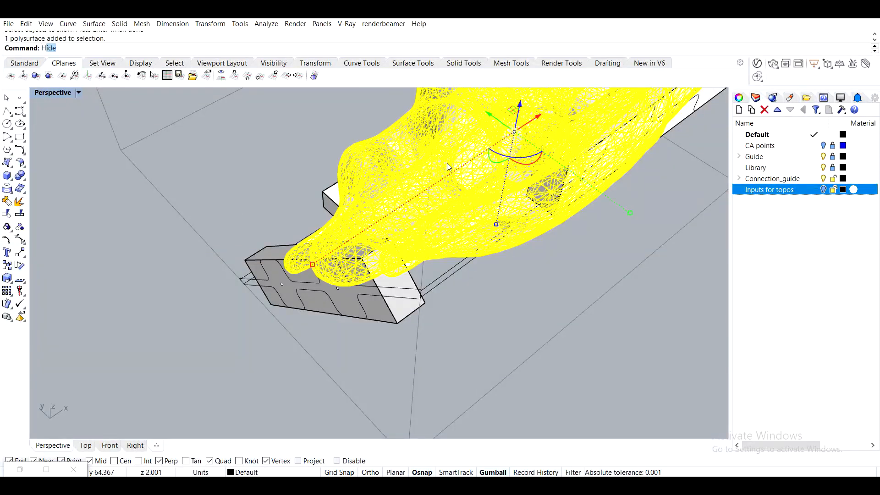
pyautogui.press('Return')
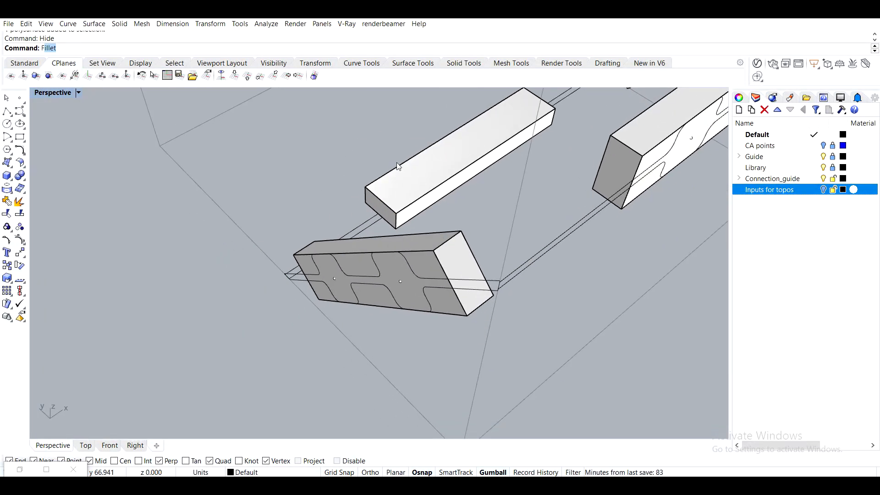
# Set the FilletEdge radius to 0.25 and round the first short corner edges of one three-armed side box
pyautogui.write('Edge')
pyautogui.press('Return')
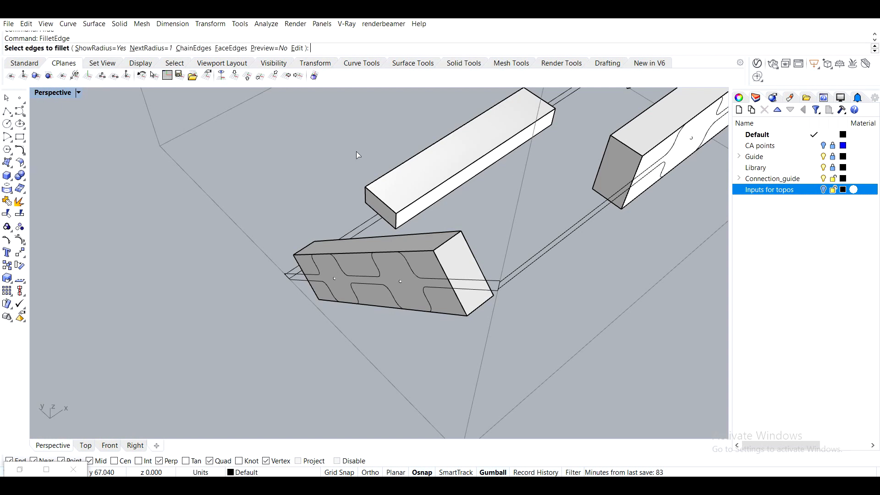
pyautogui.click(154, 48)
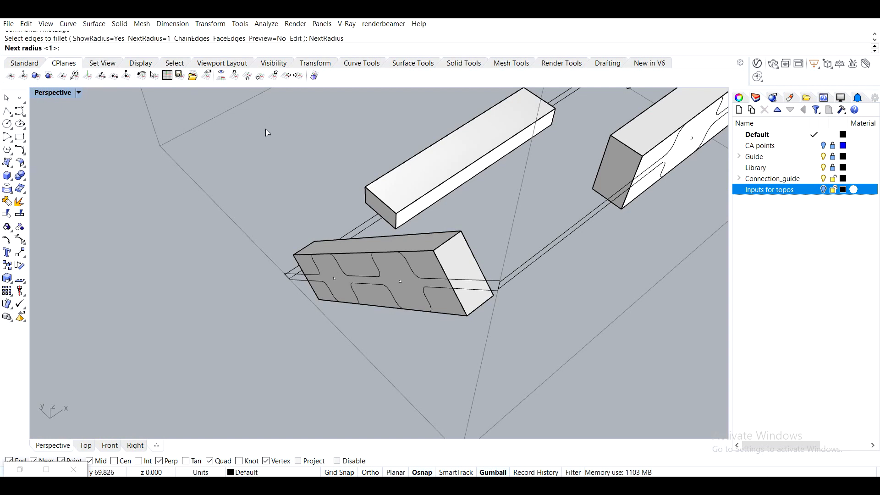
pyautogui.write('.25')
pyautogui.press('Return')
pyautogui.click(463, 242)
pyautogui.press('Return')
pyautogui.press('Return')
pyautogui.moveTo(491, 279); pyautogui.dragTo(554, 202, button='right')
pyautogui.press('Return')
pyautogui.click(515, 243)
pyautogui.press('Return')
pyautogui.press('Return')
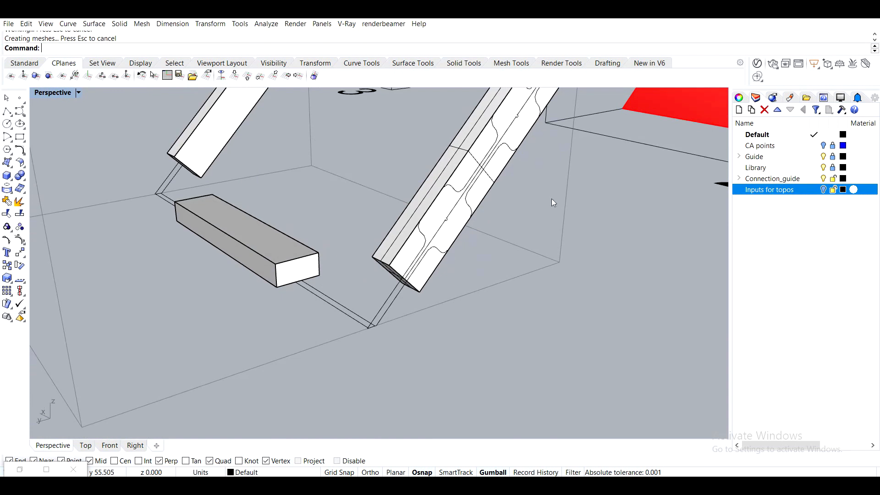
# Fillet the remaining short corner edges of the same box with a radius of 0.25
pyautogui.scroll(3, 374, 253)
pyautogui.press('Return')
pyautogui.click(366, 275)
pyautogui.press('Return')
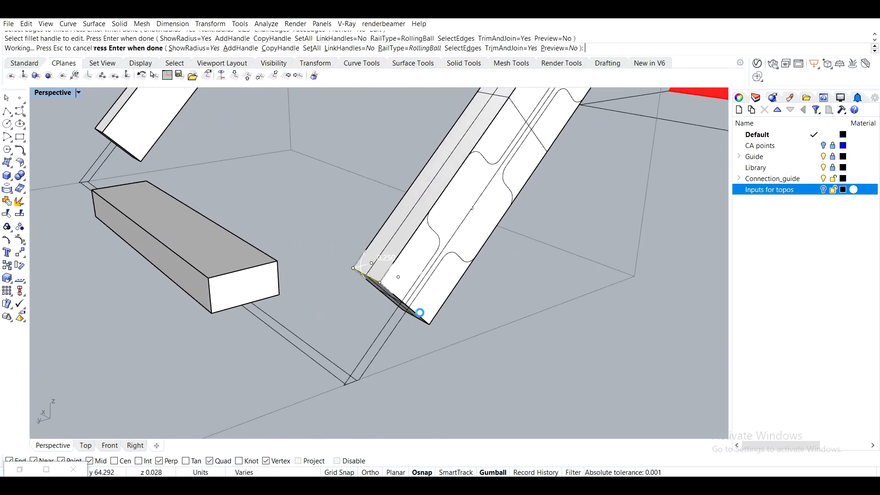
pyautogui.press('Return')
pyautogui.click(420, 323)
pyautogui.press('Return')
pyautogui.moveTo(442, 324); pyautogui.dragTo(438, 264, button='right')
pyautogui.press('Return')
pyautogui.press('Return')
pyautogui.click(436, 256)
pyautogui.press('Return')
pyautogui.press('Return')
# Start a 0.25 edge fillet and select the short corner edges of the upright box on the upper guide side
pyautogui.scroll(-4, 451, 250)
pyautogui.moveTo(513, 216); pyautogui.dragTo(446, 303, button='right')
pyautogui.scroll(-3, 411, 305)
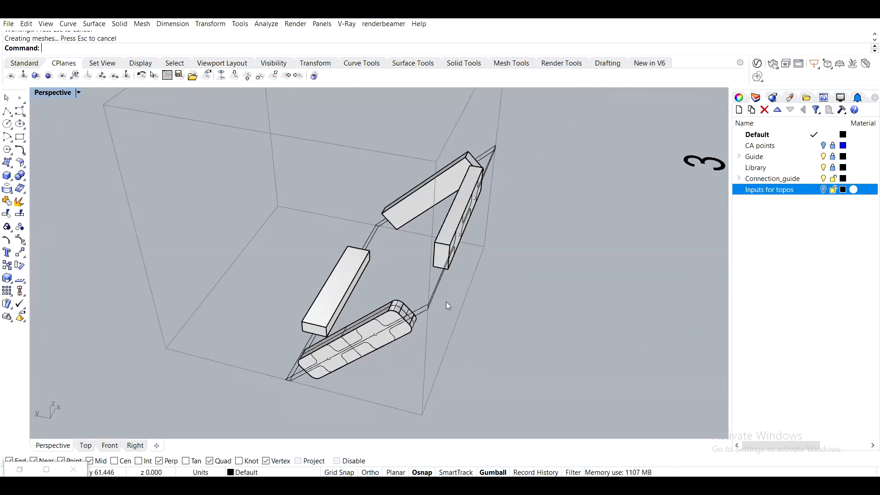
pyautogui.scroll(4, 447, 306)
pyautogui.press('Return')
pyautogui.click(459, 298)
pyautogui.click(453, 322)
pyautogui.moveTo(453, 322); pyautogui.dragTo(359, 377, button='right')
pyautogui.click(378, 369)
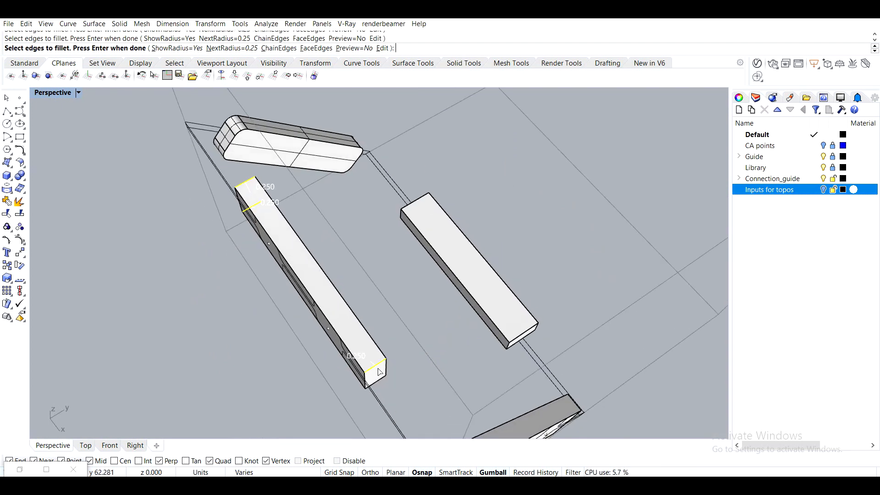
# Add the short corner edges at the lower end of the upright side box to the fillet selection
pyautogui.keyDown('shift'); pyautogui.moveTo(463, 383); pyautogui.dragTo(405, 250, button='right'); pyautogui.keyUp('shift')
pyautogui.scroll(5, 389, 276)
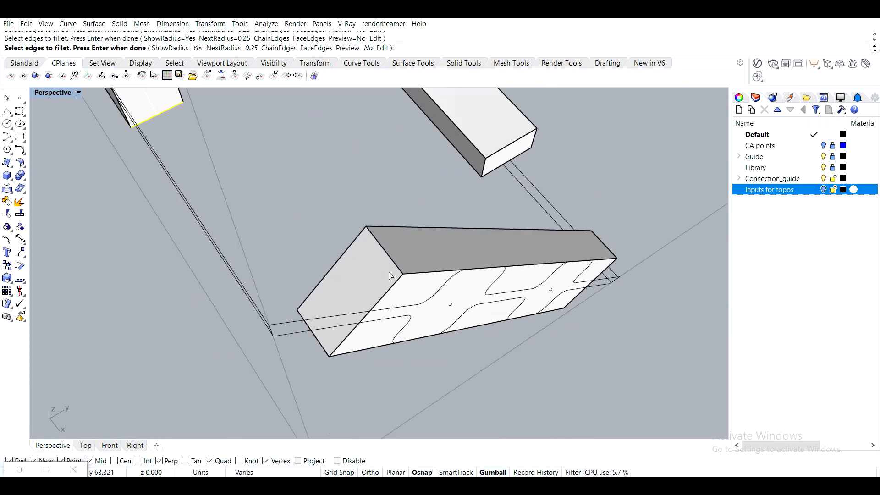
pyautogui.click(319, 341)
pyautogui.moveTo(527, 293); pyautogui.dragTo(314, 265, button='right')
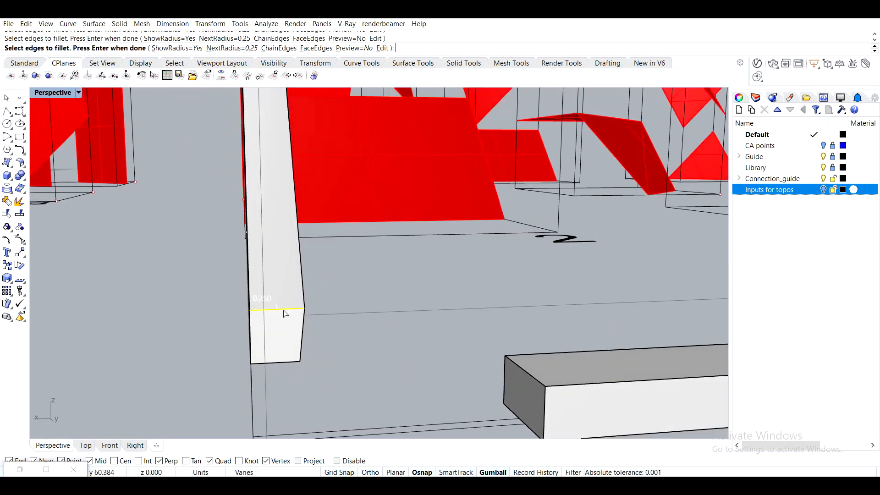
pyautogui.moveTo(387, 384); pyautogui.dragTo(406, 343, button='right')
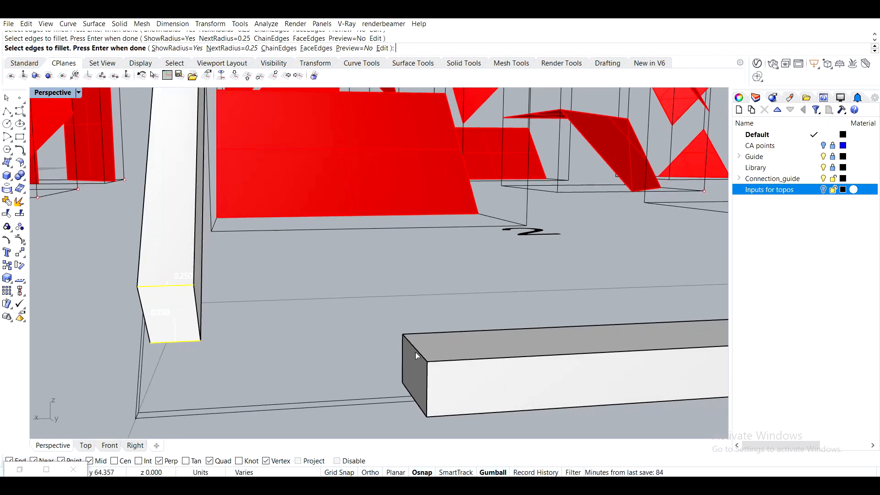
# Add the four short corner edges of the lower box to the selection and apply the 0.25 edge fillet
pyautogui.moveTo(418, 407); pyautogui.dragTo(266, 350, button='right')
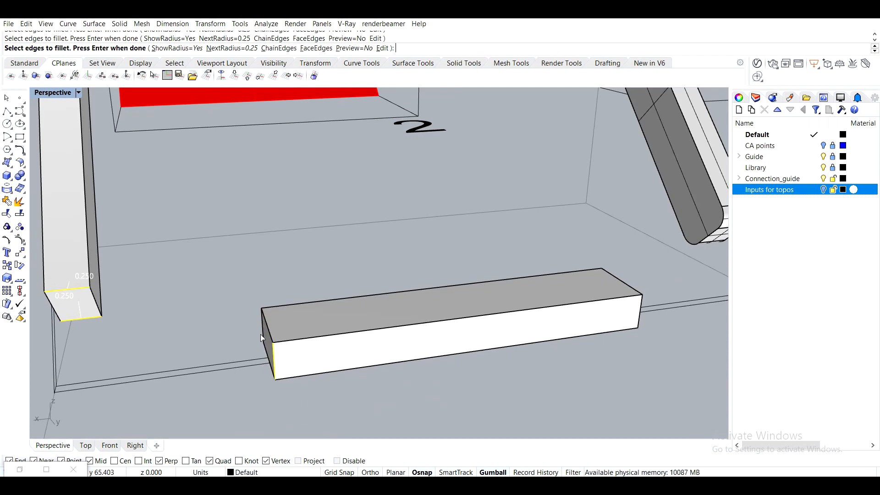
pyautogui.moveTo(261, 329); pyautogui.dragTo(348, 279, button='right')
pyautogui.click(266, 303)
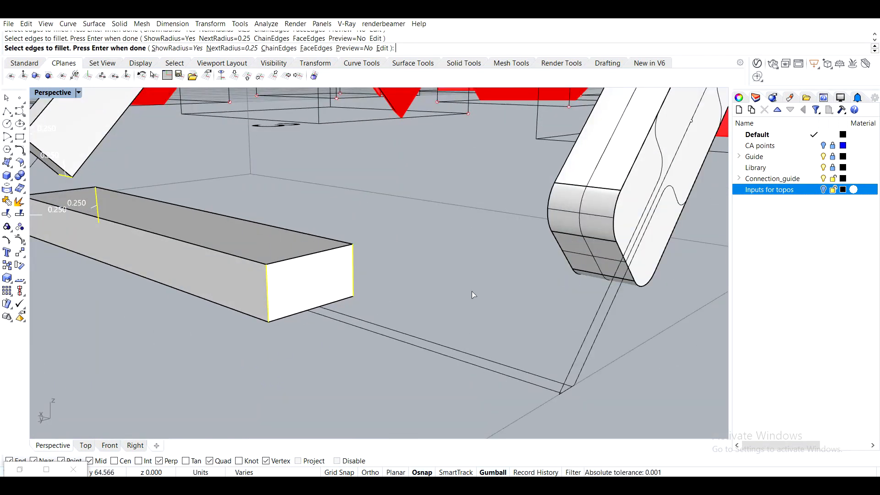
pyautogui.scroll(-2, 472, 291)
pyautogui.press('Return')
pyautogui.press('Return')
pyautogui.scroll(-5, 378, 245)
pyautogui.moveTo(378, 245); pyautogui.dragTo(436, 304, button='right')
pyautogui.moveTo(384, 293); pyautogui.dragTo(227, 197, button='right')
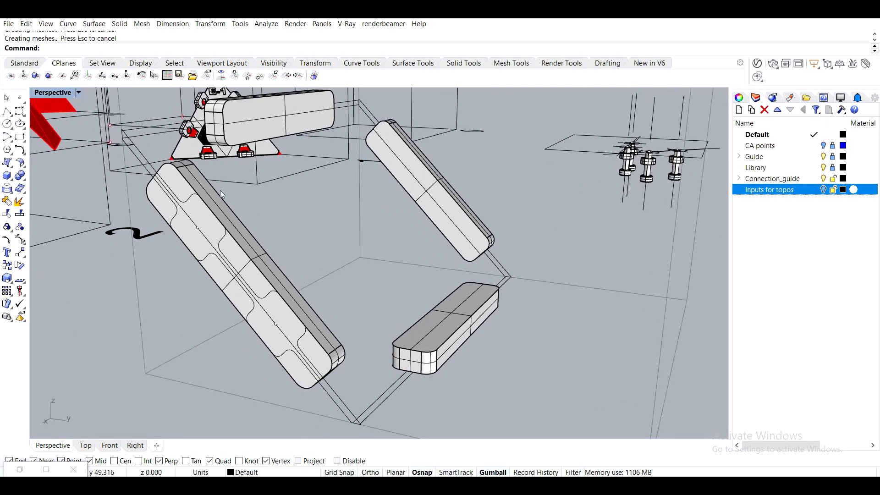
# Set the ChamferEdge distance for the next edges to 0.1
pyautogui.press('Return')
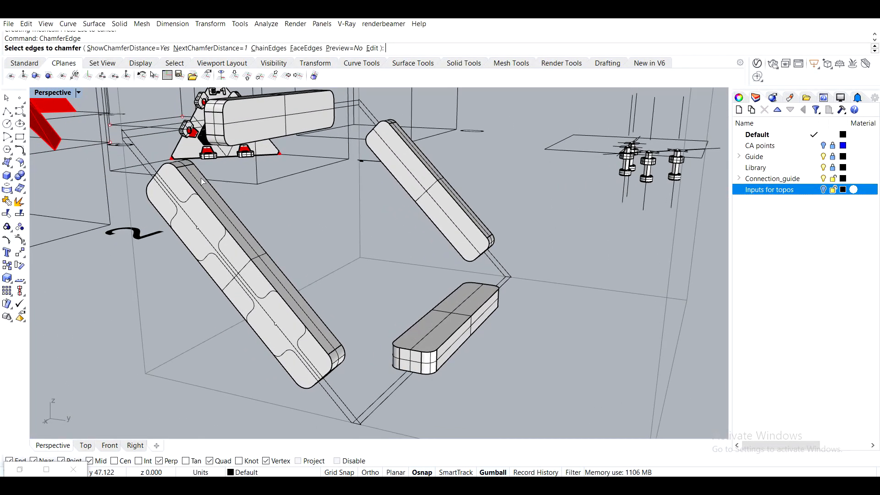
pyautogui.scroll(3, 293, 223)
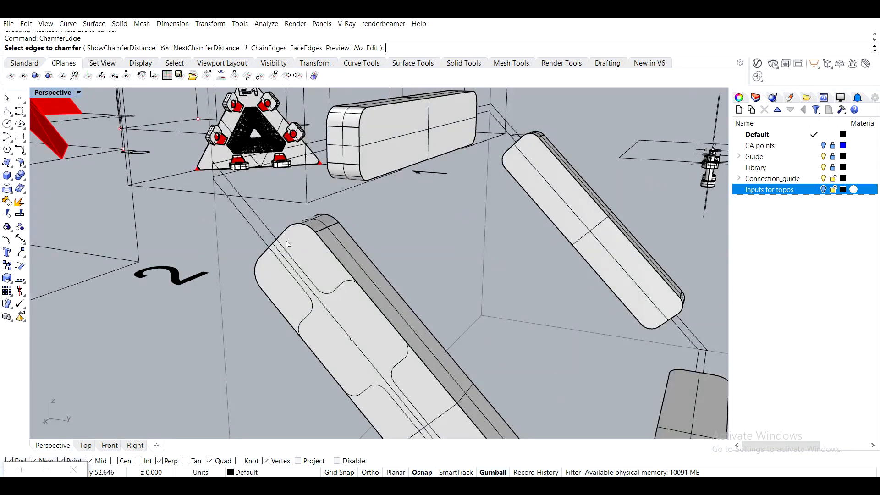
pyautogui.keyDown('shift'); pyautogui.moveTo(286, 241); pyautogui.dragTo(255, 151, button='right'); pyautogui.keyUp('shift')
pyautogui.scroll(-2, 255, 151)
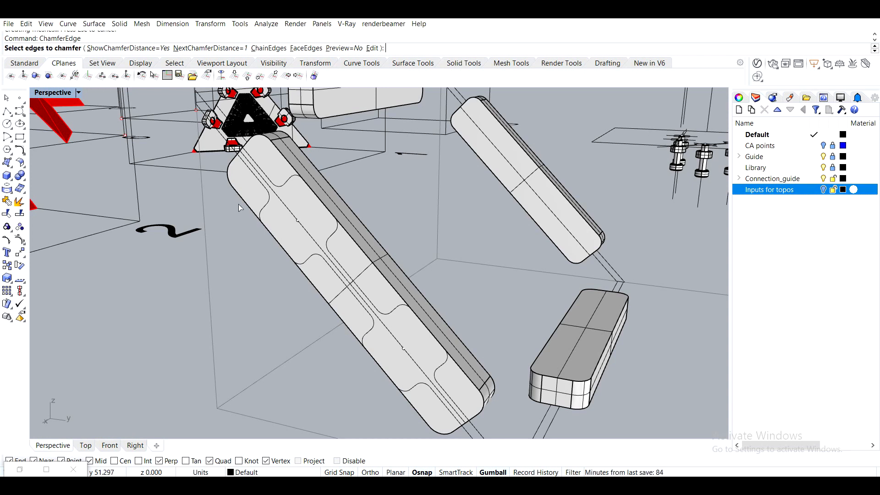
pyautogui.moveTo(393, 282); pyautogui.dragTo(409, 240, button='right')
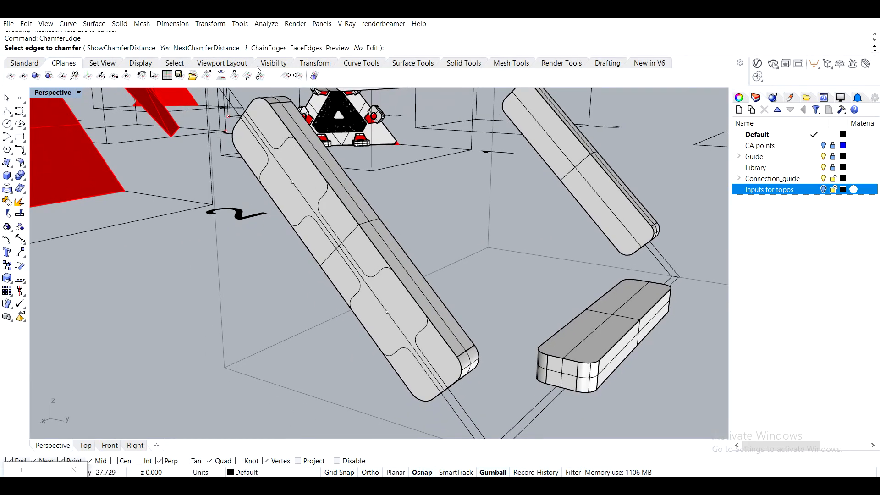
pyautogui.click(229, 49)
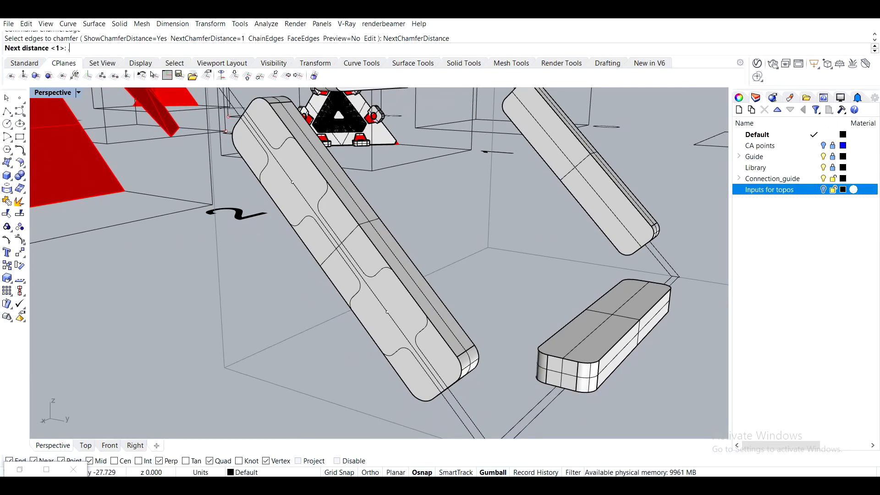
pyautogui.write('.1')
pyautogui.press('Return')
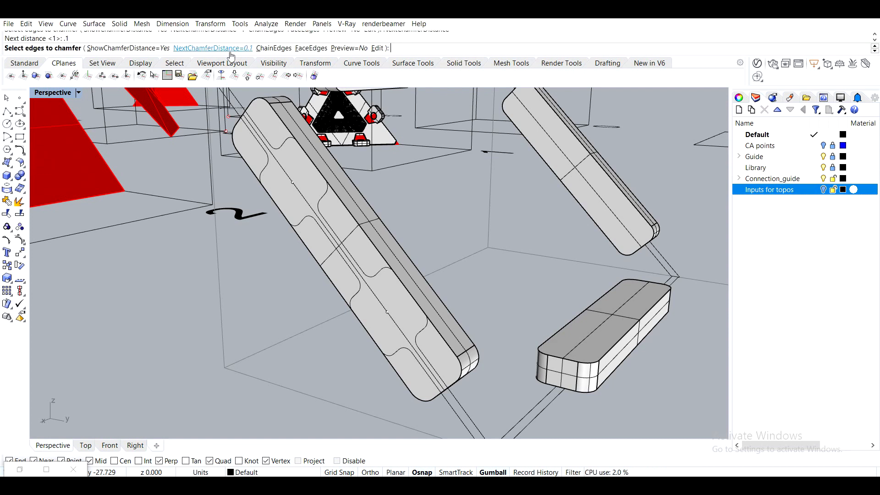
pyautogui.press('Escape')
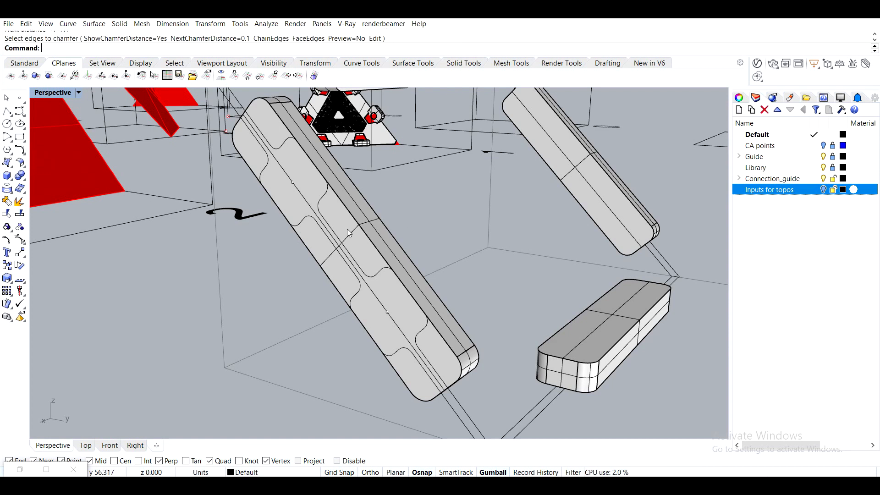
# Chamfer all edges around the outer guide-side faces of the four rounded boxes by 0.1, using the FaceEdges option
pyautogui.press('Return')
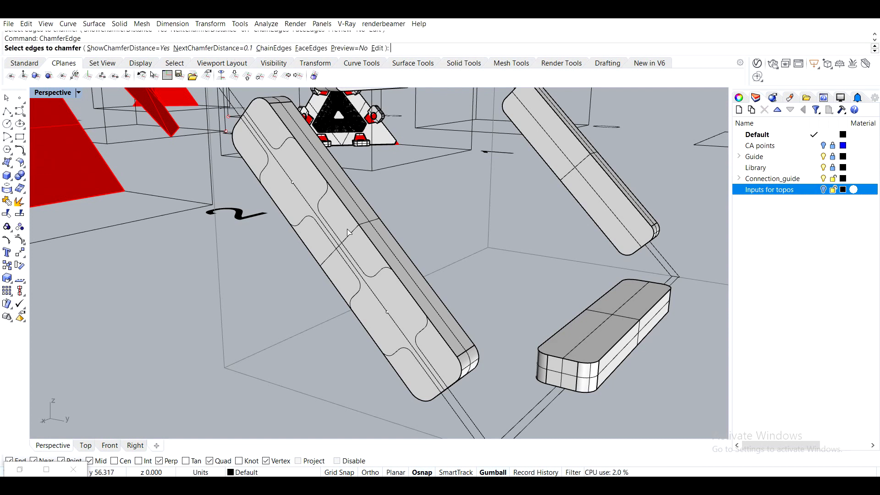
pyautogui.click(309, 38)
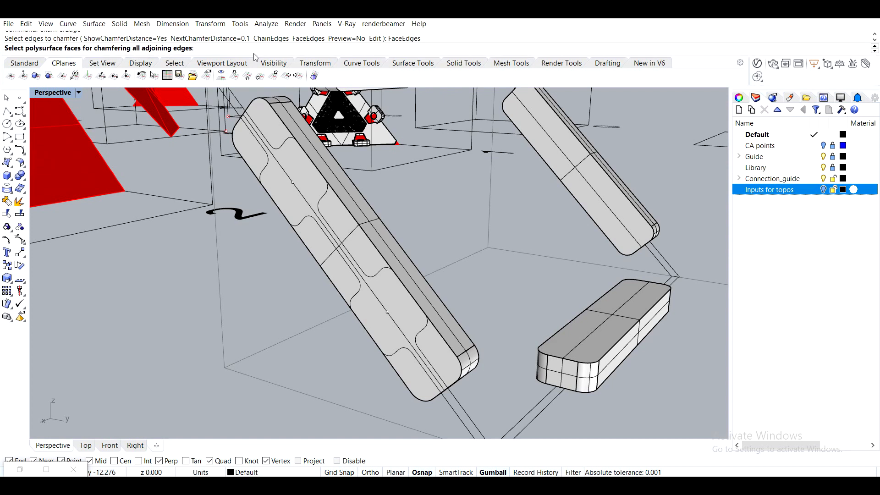
pyautogui.click(351, 234)
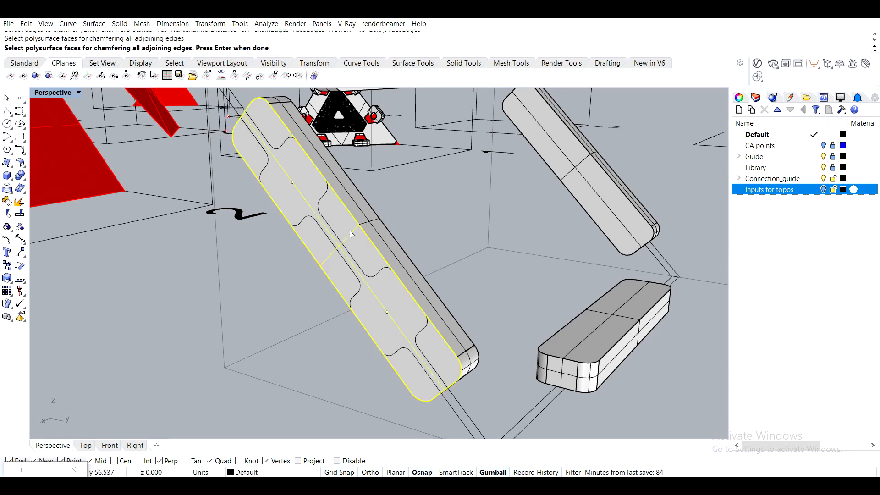
pyautogui.moveTo(352, 234); pyautogui.dragTo(388, 317, button='right')
pyautogui.click(503, 150)
pyautogui.click(388, 317)
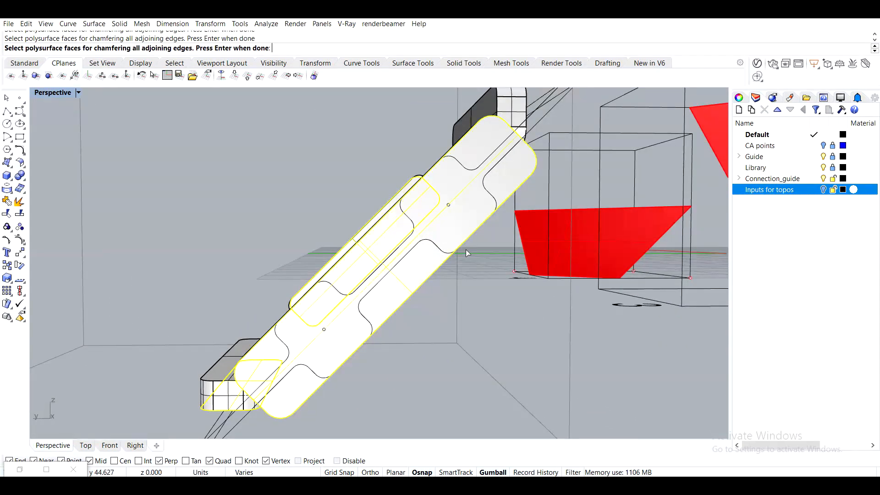
pyautogui.moveTo(466, 251); pyautogui.dragTo(362, 316, button='right')
pyautogui.moveTo(462, 266); pyautogui.dragTo(507, 310, button='right')
pyautogui.press('Return')
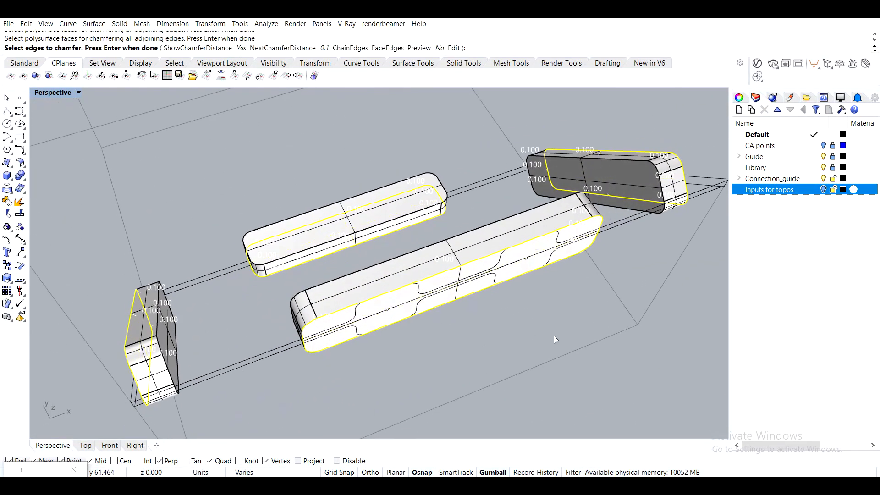
pyautogui.press('Return')
pyautogui.press('Return')
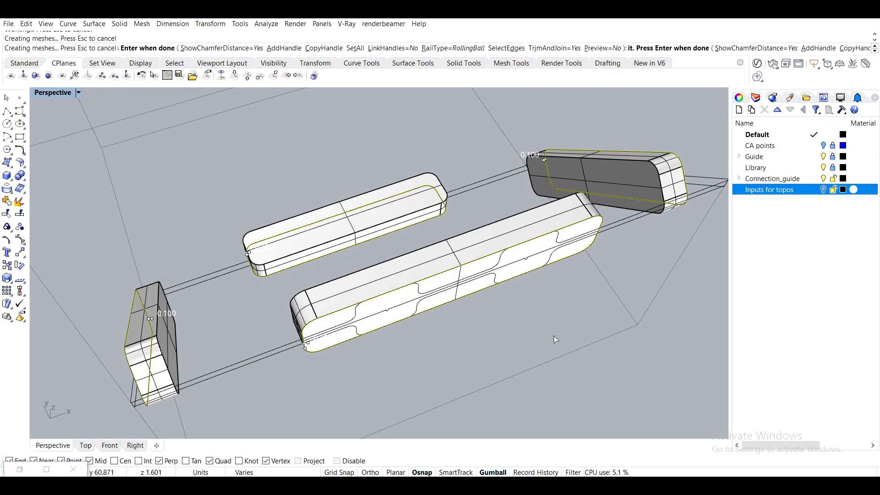
# Draw a small circle centred on one of the connection points on the underside of the lower box
pyautogui.moveTo(553, 340); pyautogui.dragTo(518, 263, button='right')
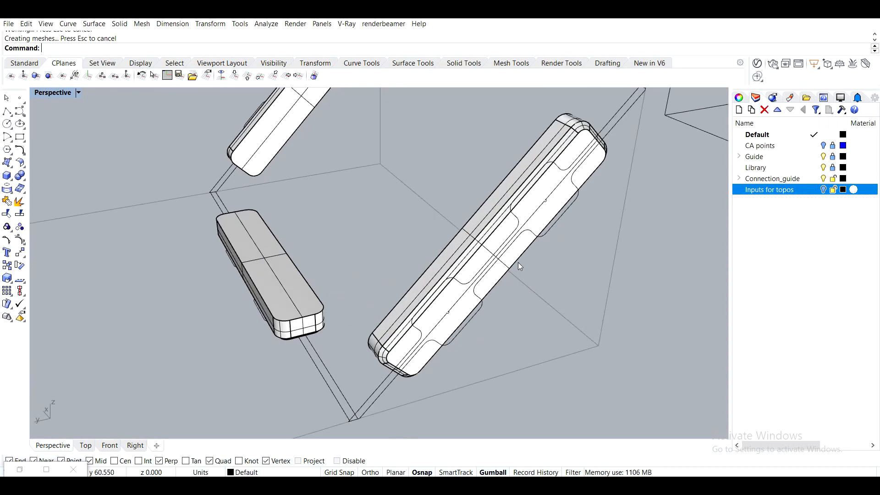
pyautogui.moveTo(393, 257); pyautogui.dragTo(294, 315, button='right')
pyautogui.scroll(2, 294, 315)
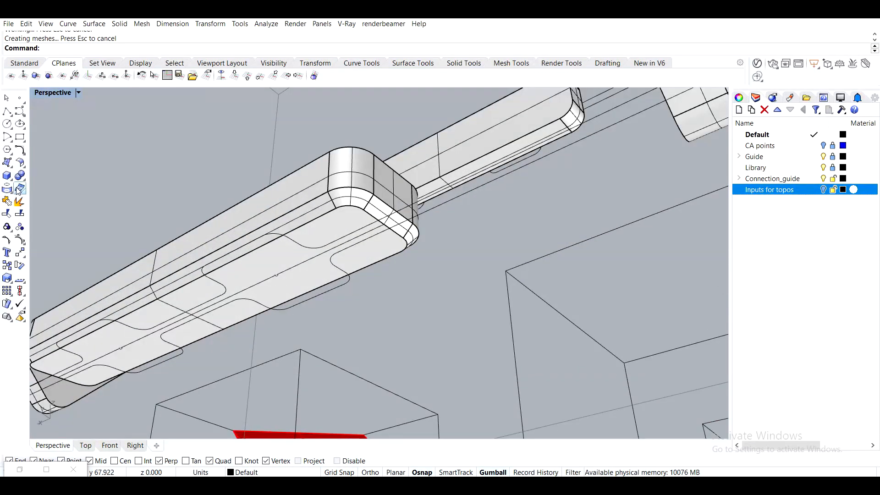
pyautogui.click(8, 150)
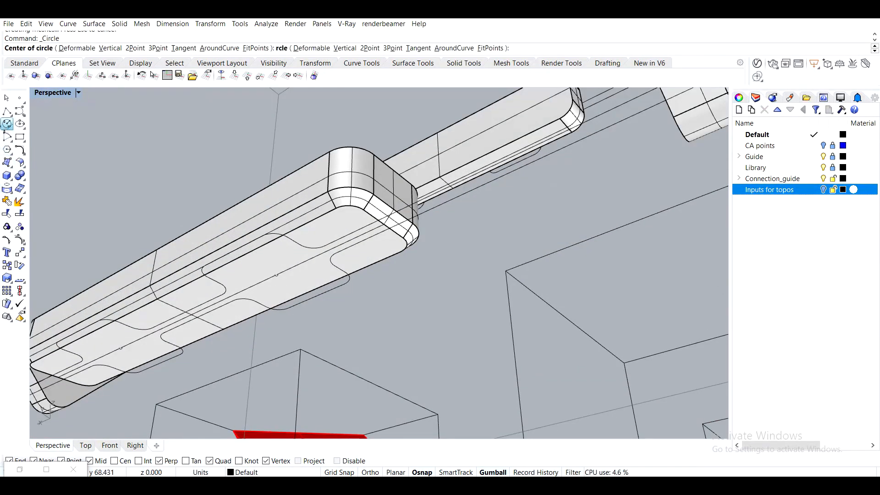
pyautogui.click(277, 275)
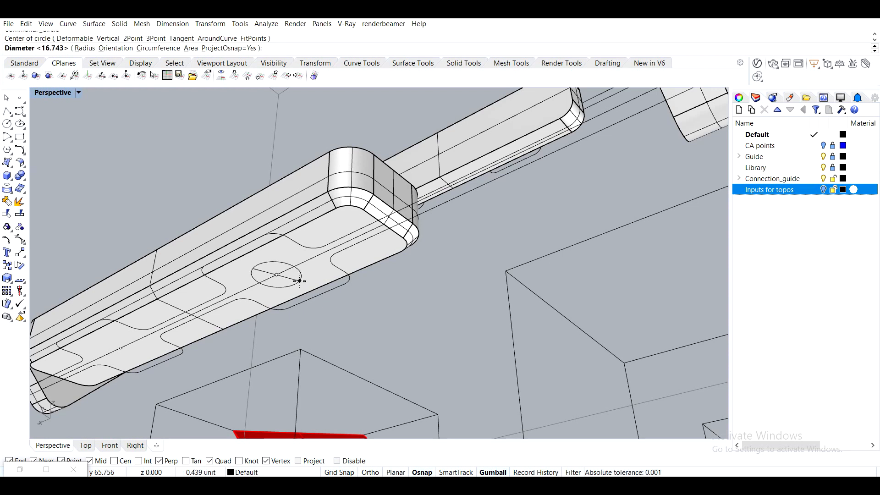
pyautogui.write('4')
pyautogui.press('BackSpace')
pyautogui.write('.5')
pyautogui.press('Return')
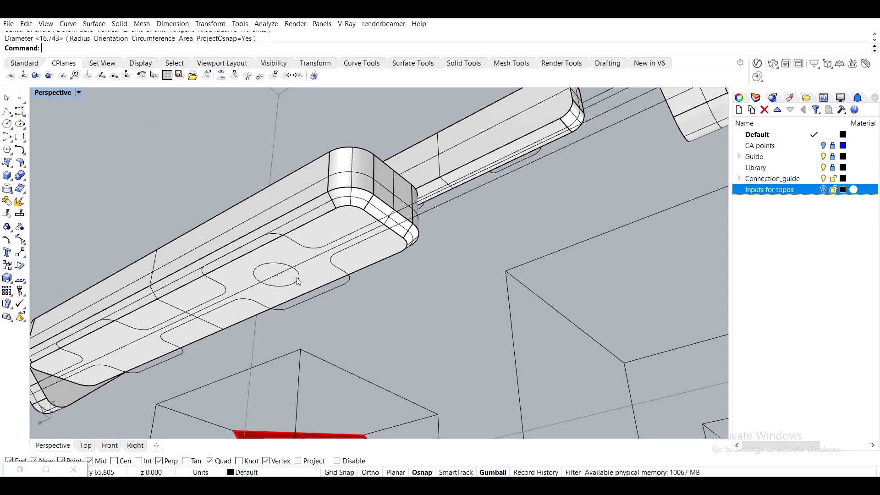
# Extrude the circle upward through the lower box into a tall cylinder and delete the source circle
pyautogui.click(297, 278)
pyautogui.click(334, 306)
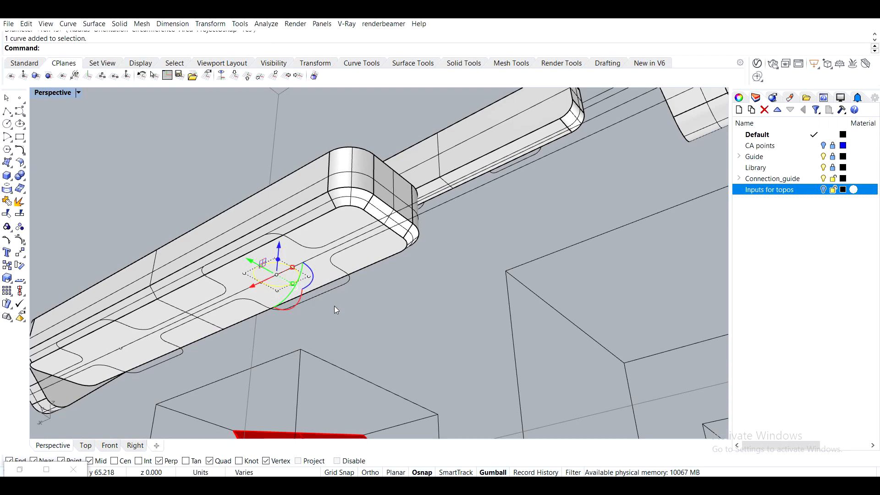
pyautogui.write('Extru')
pyautogui.press('Return')
pyautogui.moveTo(309, 131); pyautogui.dragTo(366, 233, button='right')
pyautogui.scroll(-6, 326, 174)
pyautogui.click(393, 159)
pyautogui.moveTo(392, 161); pyautogui.dragTo(325, 184, button='right')
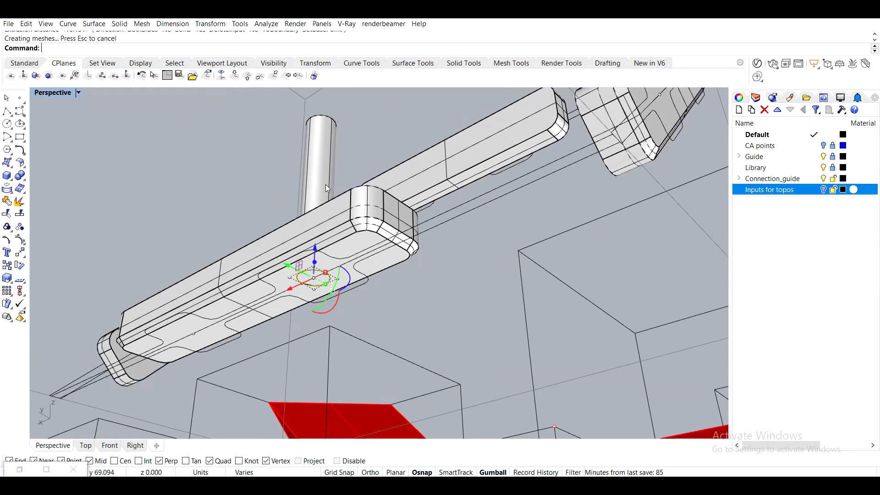
pyautogui.scroll(2, 308, 278)
pyautogui.press('Delete')
# Copy the cylinder from its base centre point to the second connection point of the lower box
pyautogui.click(321, 152)
pyautogui.moveTo(347, 205); pyautogui.dragTo(428, 316, button='right')
pyautogui.click(439, 235)
pyautogui.click(376, 284)
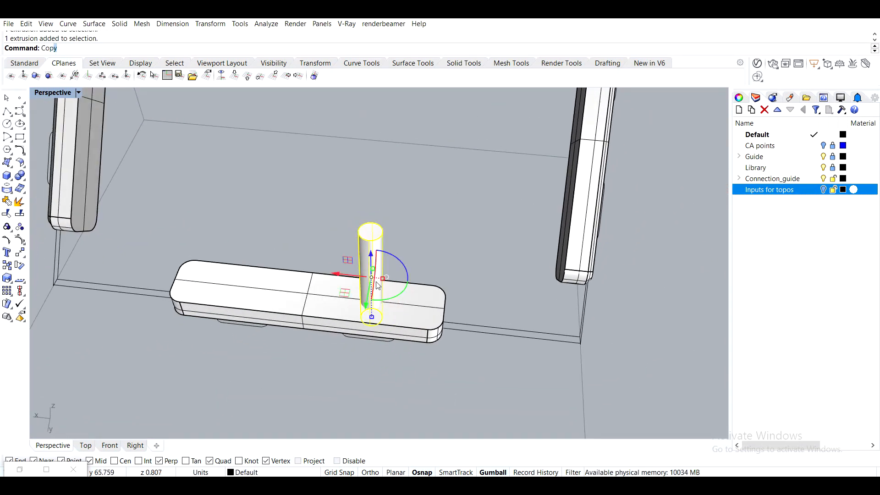
pyautogui.press('Return')
pyautogui.moveTo(376, 288); pyautogui.dragTo(349, 224, button='right')
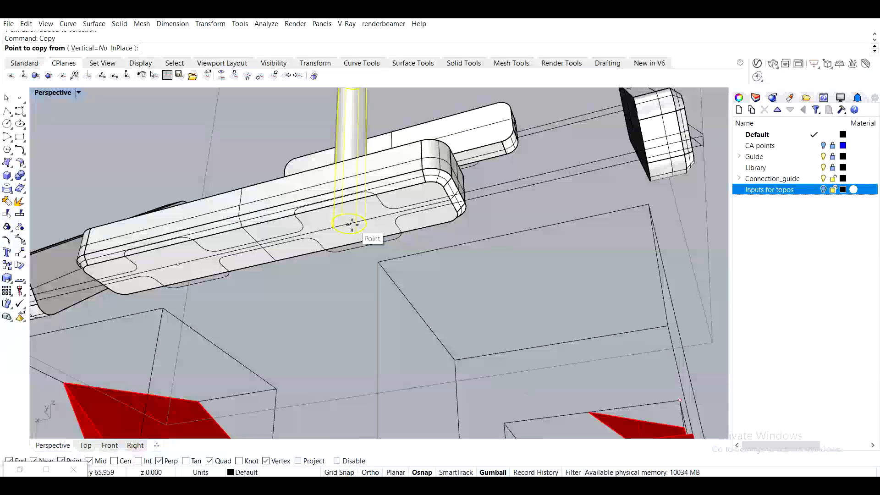
pyautogui.click(349, 223)
pyautogui.moveTo(192, 268); pyautogui.dragTo(293, 324, button='right')
pyautogui.press('Escape')
pyautogui.scroll(-4, 223, 282)
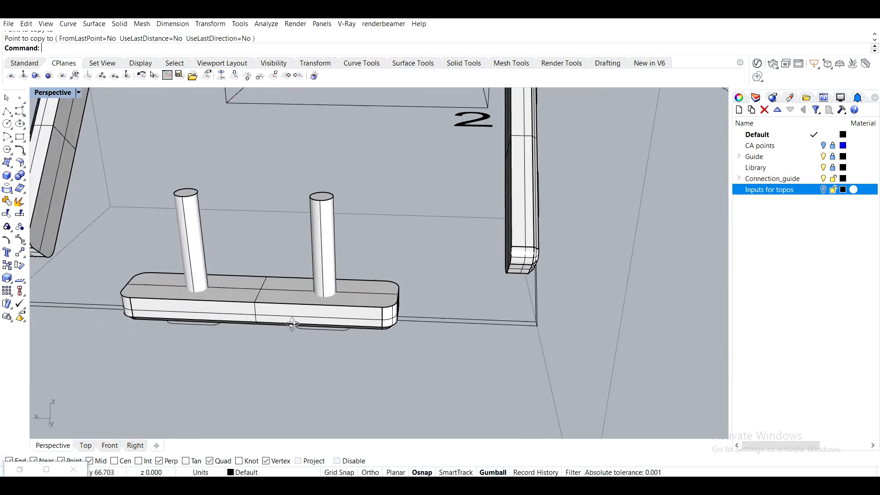
# Hide both cylinders standing in the lower box
pyautogui.scroll(-4, 293, 322)
pyautogui.keyDown('shift'); pyautogui.moveTo(294, 263); pyautogui.dragTo(358, 303, button='right'); pyautogui.keyUp('shift')
pyautogui.scroll(4, 357, 303)
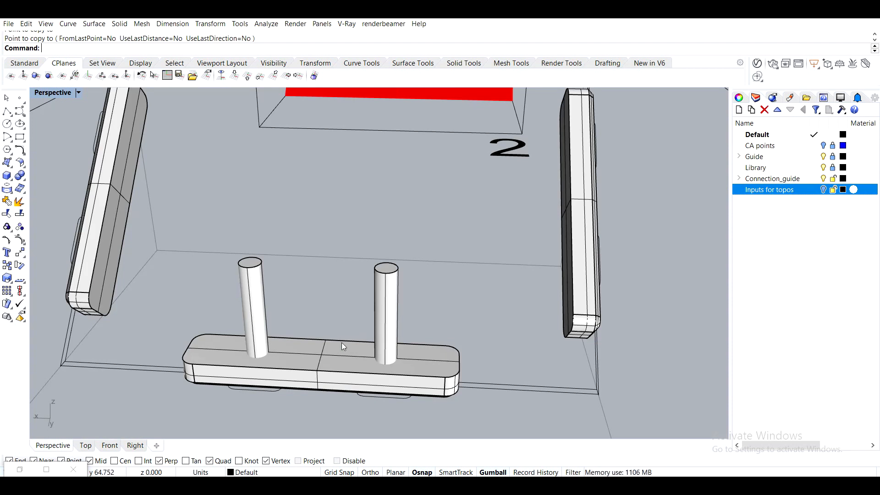
pyautogui.click(377, 317)
pyautogui.keyDown('shift'); pyautogui.click(240, 300); pyautogui.keyUp('shift')
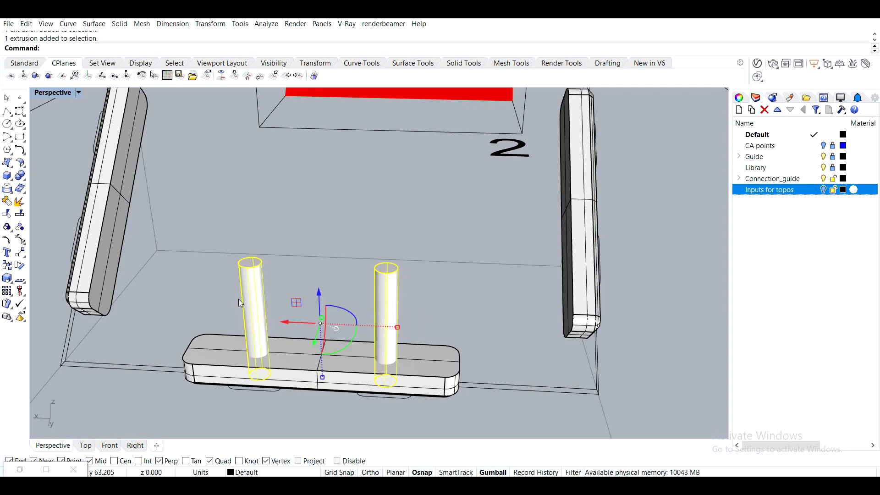
pyautogui.press('Return')
pyautogui.write('Hide')
pyautogui.press('Return')
# Show only the hidden topology optimisation polysurface again with ShowSelected
pyautogui.write('ShowSelected')
pyautogui.press('Return')
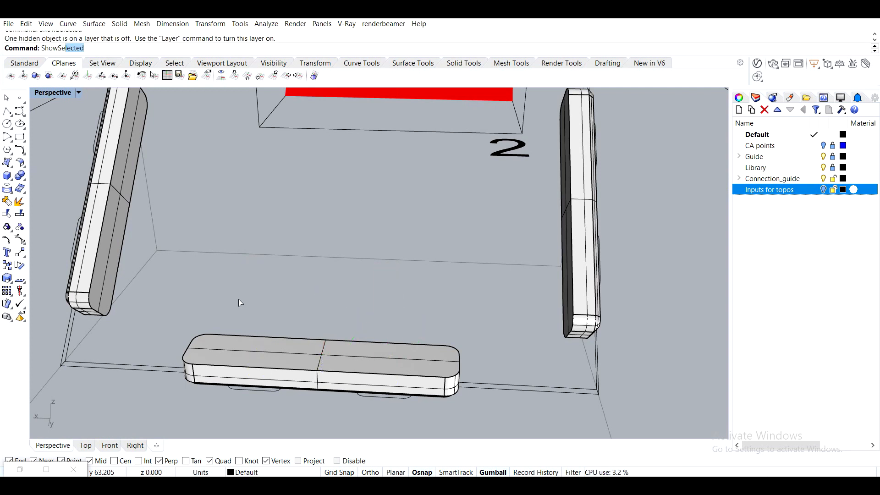
pyautogui.click(330, 201)
pyautogui.press('Return')
# Examine how the arms of the polysurface meet the rounded connection boxes on the guide sides
pyautogui.moveTo(440, 294); pyautogui.dragTo(523, 364, button='right')
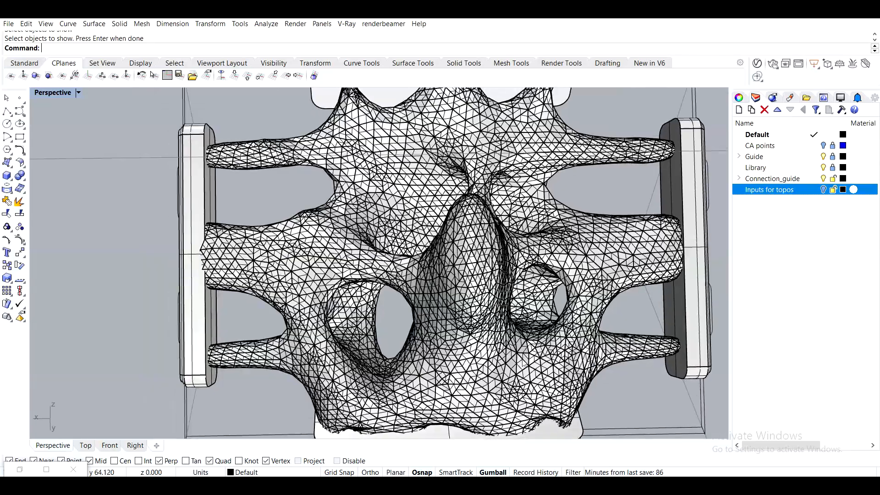
pyautogui.scroll(5, 234, 256)
pyautogui.moveTo(217, 214); pyautogui.dragTo(183, 183, button='right')
pyautogui.keyDown('shift'); pyautogui.moveTo(247, 110); pyautogui.dragTo(350, 245, button='right'); pyautogui.keyUp('shift')
pyautogui.scroll(7, 342, 246)
pyautogui.scroll(-7, 356, 170)
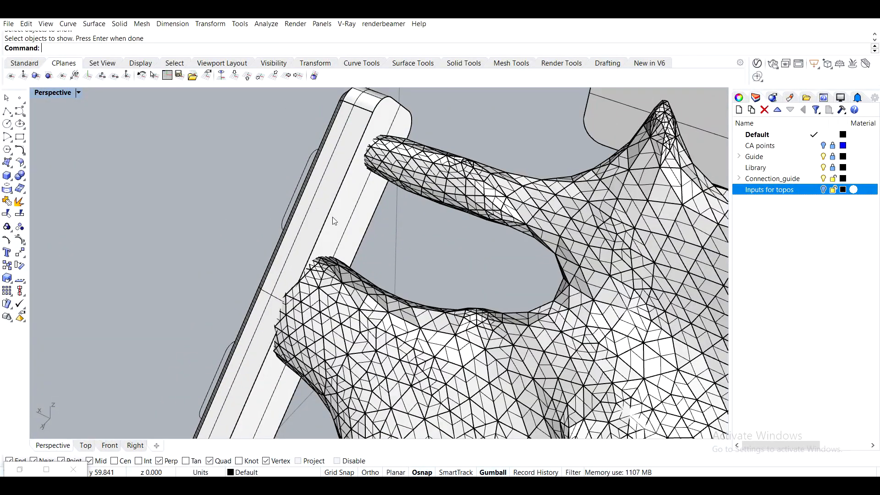
pyautogui.scroll(-7, 336, 220)
pyautogui.keyDown('shift'); pyautogui.moveTo(541, 303); pyautogui.dragTo(432, 267, button='right'); pyautogui.keyUp('shift')
pyautogui.moveTo(310, 245); pyautogui.dragTo(431, 224, button='right')
# Hide the topology optimisation polysurface so only the connection boxes remain around the guide
pyautogui.scroll(-2, 431, 238)
pyautogui.keyDown('shift'); pyautogui.moveTo(509, 294); pyautogui.dragTo(361, 232, button='right'); pyautogui.keyUp('shift')
pyautogui.click(361, 232)
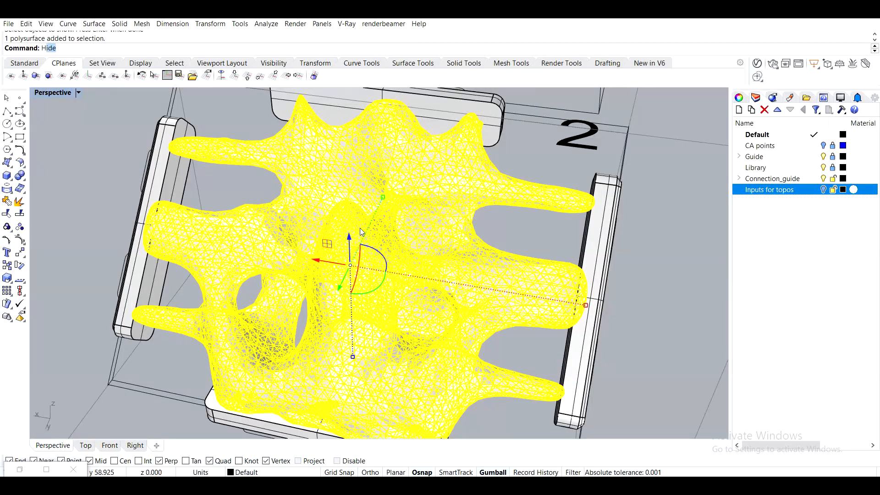
pyautogui.press('Return')
# Chamfer the edges of the inward-facing faces on all four connection boxes by 0.1, using ChamferEdge with FaceEdges
pyautogui.write('ChamferEdge')
pyautogui.press('Return')
pyautogui.moveTo(359, 227); pyautogui.dragTo(265, 240, button='right')
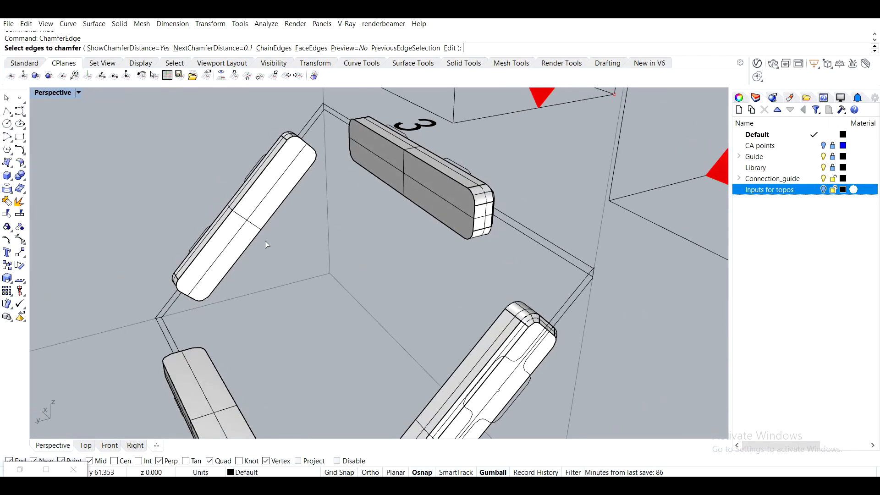
pyautogui.scroll(4, 260, 230)
pyautogui.click(310, 48)
pyautogui.click(281, 152)
pyautogui.click(535, 141)
pyautogui.scroll(-5, 538, 254)
pyautogui.moveTo(408, 193); pyautogui.dragTo(556, 186, button='right')
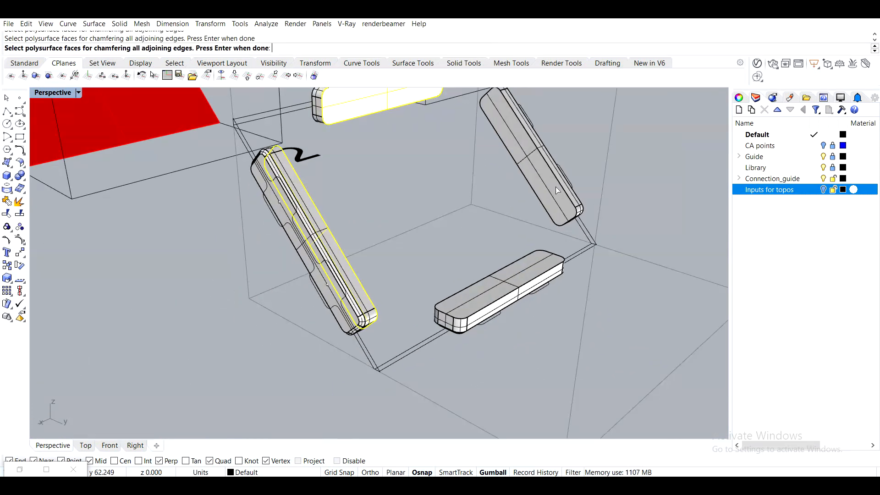
pyautogui.click(544, 194)
pyautogui.click(581, 216)
pyautogui.moveTo(581, 220); pyautogui.dragTo(527, 316, button='right')
pyautogui.click(527, 314)
pyautogui.press('Return')
pyautogui.press('Return')
pyautogui.press('Return')
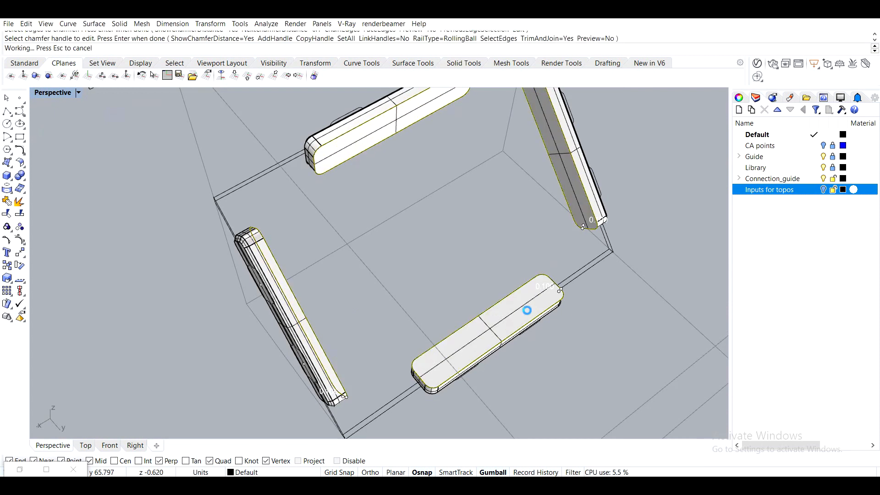
# Bring back the hidden polysurface with ShowSelected and hide the two bolt-hole cylinders in the lower box
pyautogui.moveTo(528, 315); pyautogui.dragTo(455, 271, button='right')
pyautogui.write('ShowSelected')
pyautogui.press('Return')
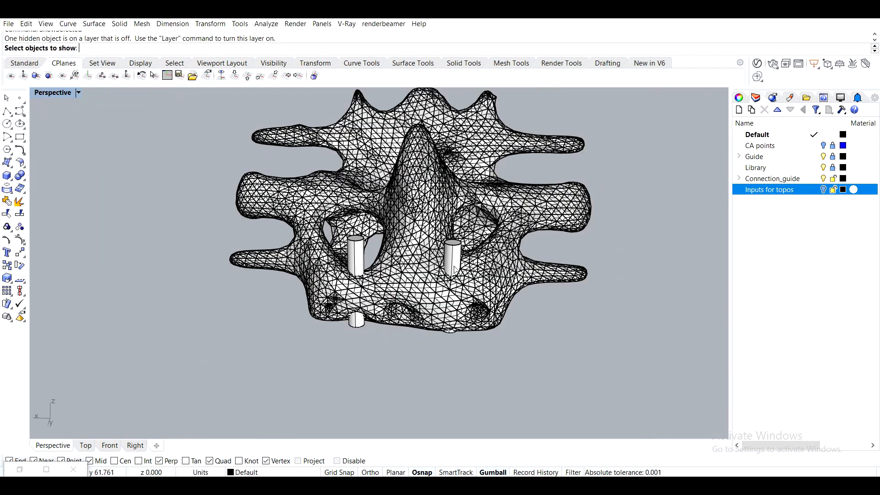
pyautogui.click(418, 244)
pyautogui.press('Return')
pyautogui.click(453, 261)
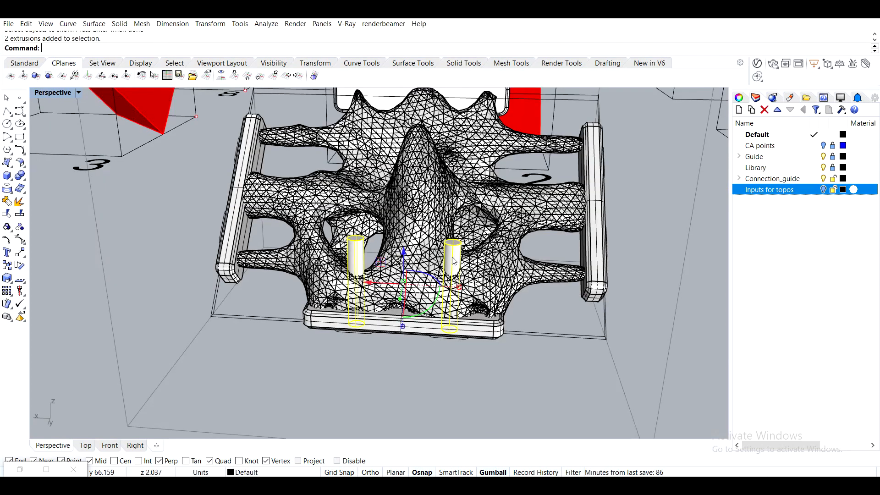
pyautogui.hotkey('ctrl', 'h')
pyautogui.moveTo(453, 261); pyautogui.dragTo(358, 288, button='right')
pyautogui.click(353, 291)
pyautogui.press('Escape')
pyautogui.write('BooleanD')
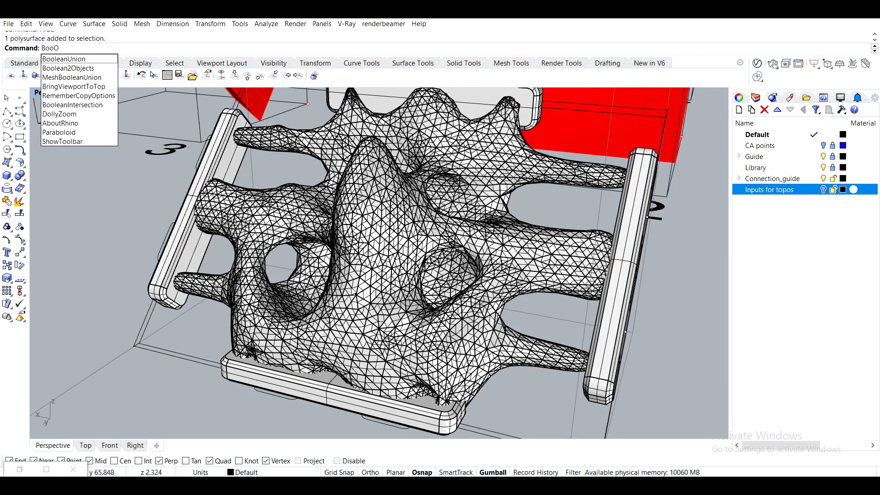
pyautogui.press('BackSpace')
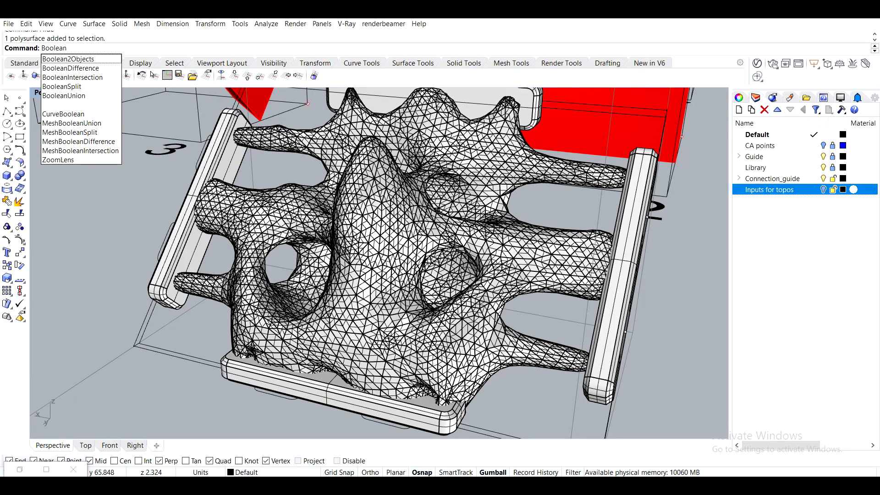
pyautogui.write('Un')
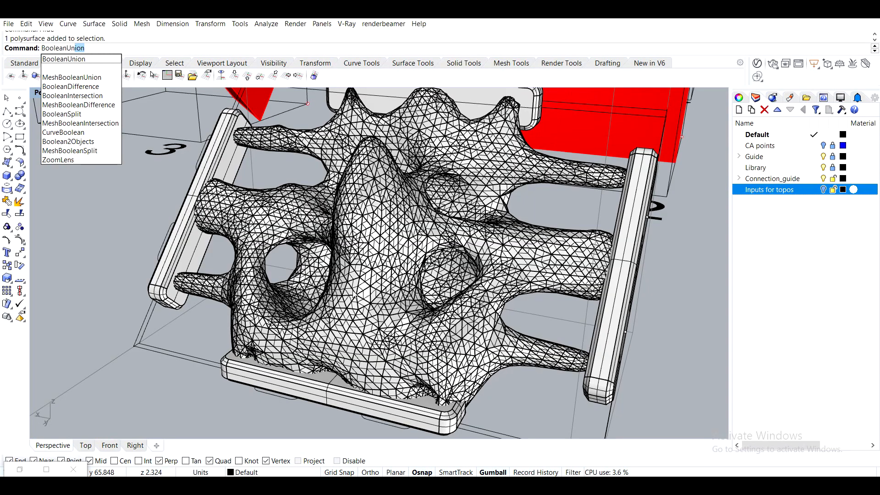
pyautogui.press('Escape')
# Examine from the side and in the Front view how the polysurface's underside meets the base of the guide
pyautogui.moveTo(334, 310); pyautogui.dragTo(288, 274, button='right')
pyautogui.moveTo(287, 276); pyautogui.dragTo(287, 272, button='right')
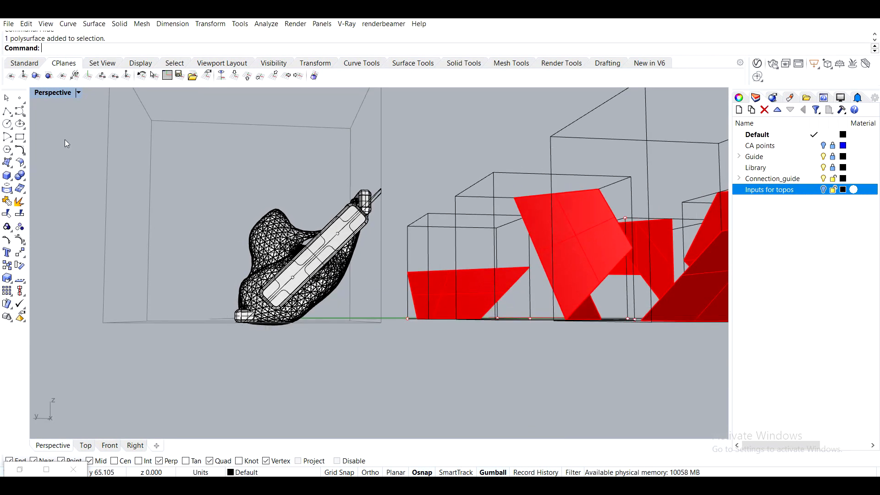
pyautogui.doubleClick(67, 92)
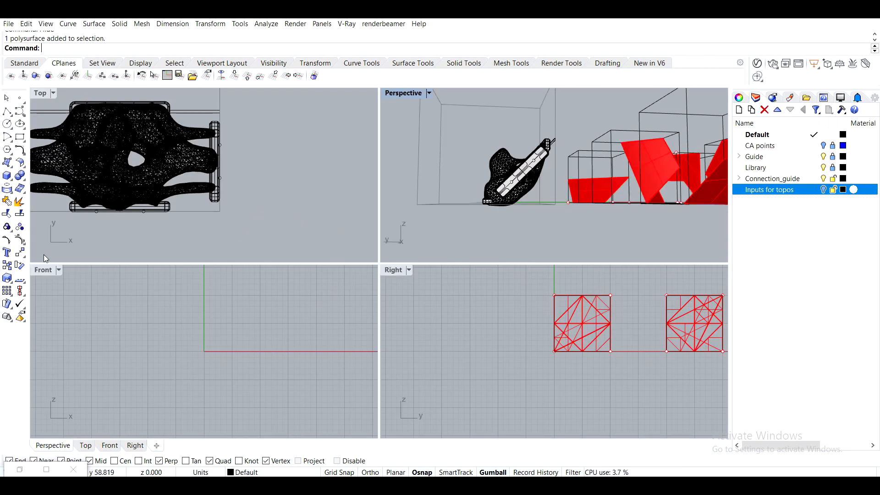
pyautogui.doubleClick(45, 270)
pyautogui.scroll(-4, 271, 269)
pyautogui.scroll(14, 134, 263)
pyautogui.scroll(15, 118, 295)
pyautogui.scroll(4, 186, 304)
pyautogui.moveTo(564, 315); pyautogui.dragTo(399, 303, button='right')
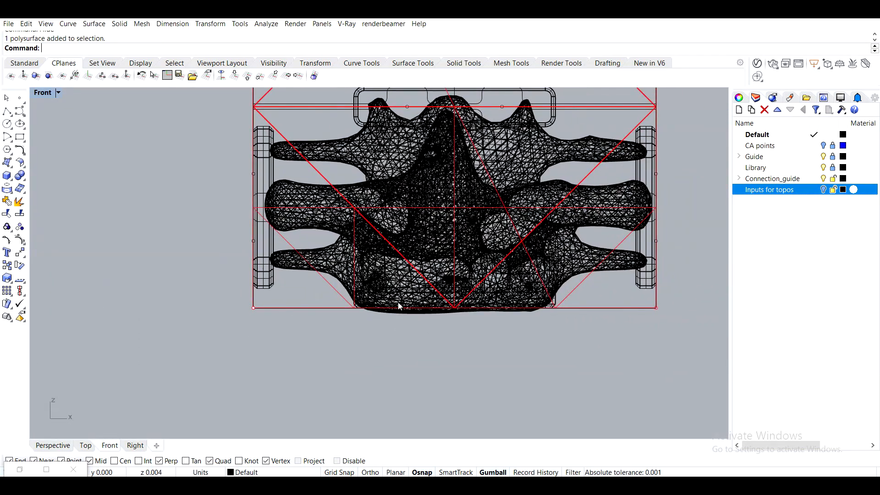
pyautogui.scroll(4, 524, 334)
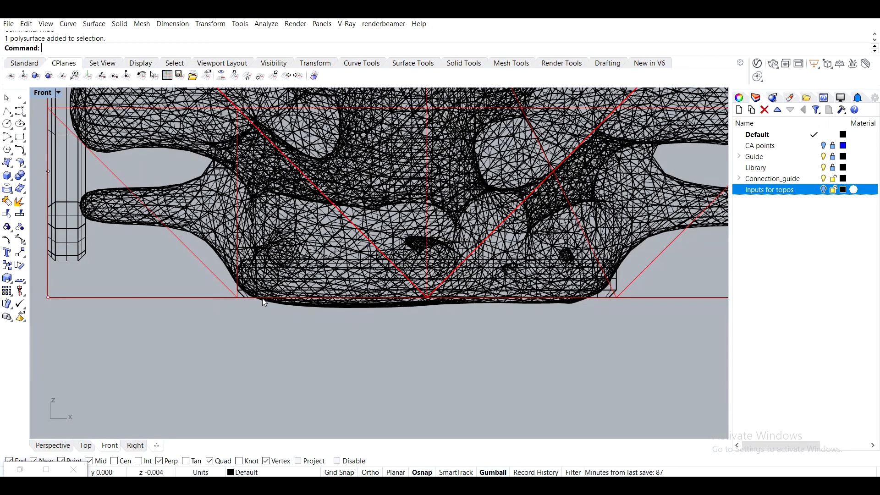
pyautogui.scroll(-6, 641, 309)
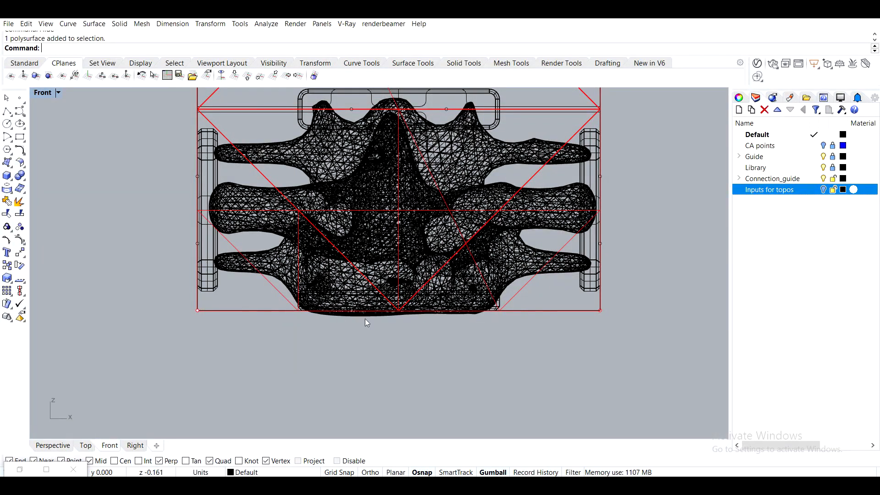
pyautogui.doubleClick(42, 93)
pyautogui.doubleClick(399, 92)
pyautogui.scroll(3, 366, 220)
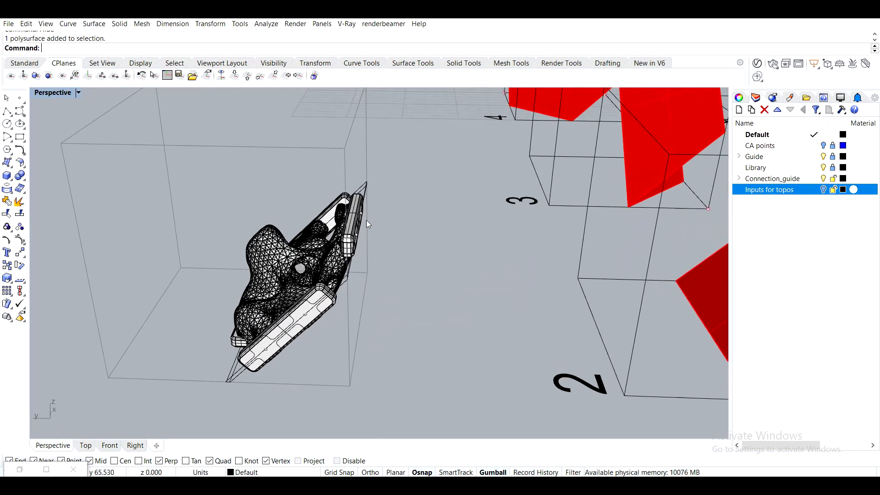
# Draw a solid box over the base of the bounding box, extending downward below the polysurface
pyautogui.scroll(-3, 367, 220)
pyautogui.click(7, 175)
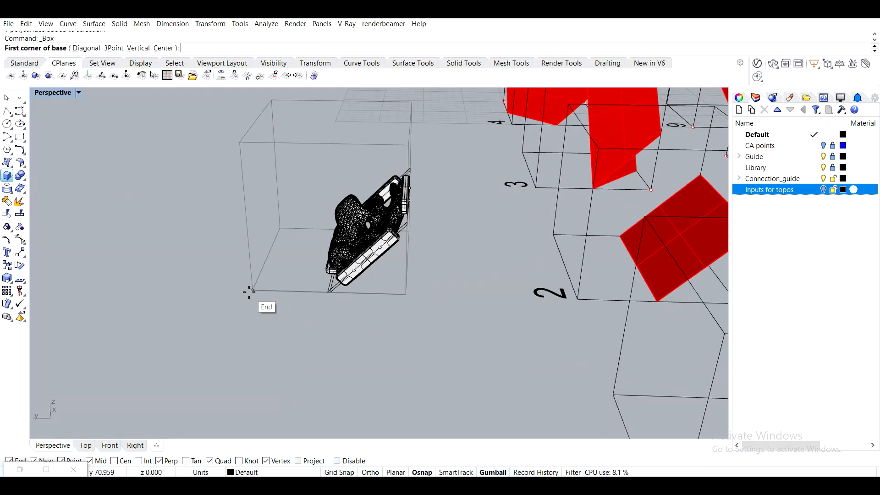
pyautogui.click(252, 290)
pyautogui.moveTo(418, 227); pyautogui.dragTo(419, 235, button='right')
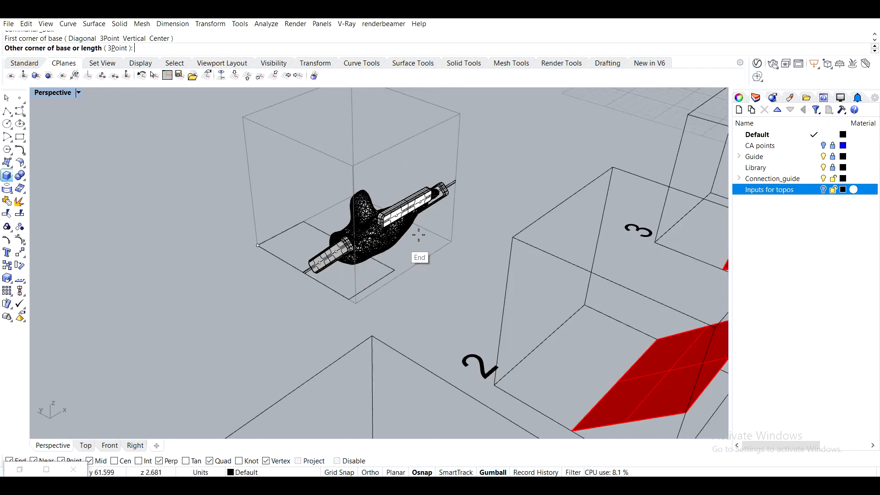
pyautogui.click(419, 240)
pyautogui.click(448, 294)
pyautogui.moveTo(448, 293); pyautogui.dragTo(455, 249, button='right')
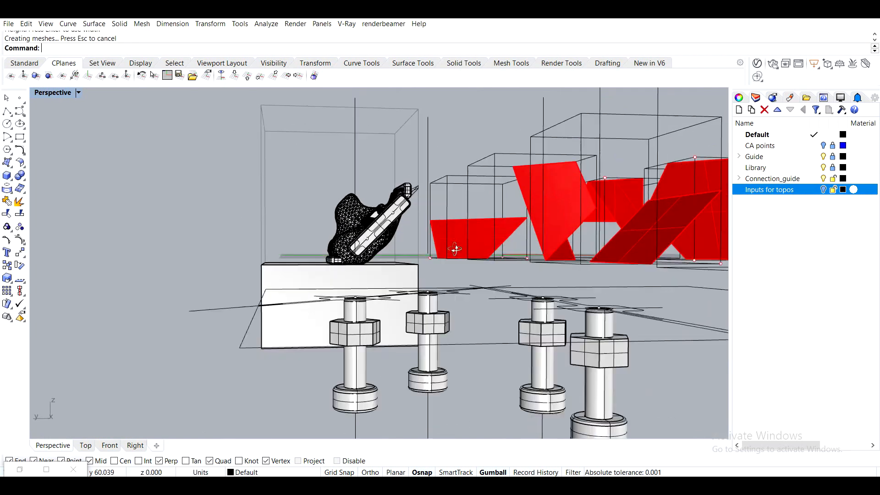
# Subtract the solid base box from the polysurface with BooleanDifference, keeping the input, and delete the cutting box
pyautogui.scroll(10, 362, 256)
pyautogui.write('ooleanDifference')
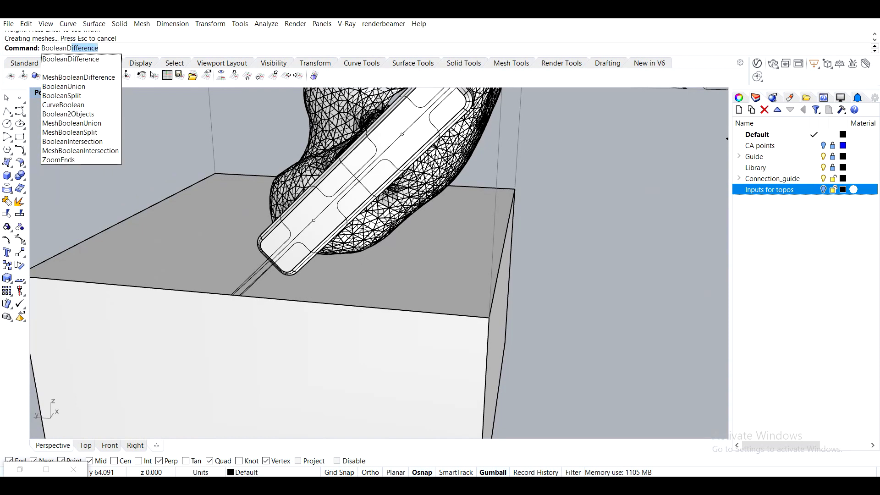
pyautogui.press('Return')
pyautogui.moveTo(362, 255); pyautogui.dragTo(337, 246, button='right')
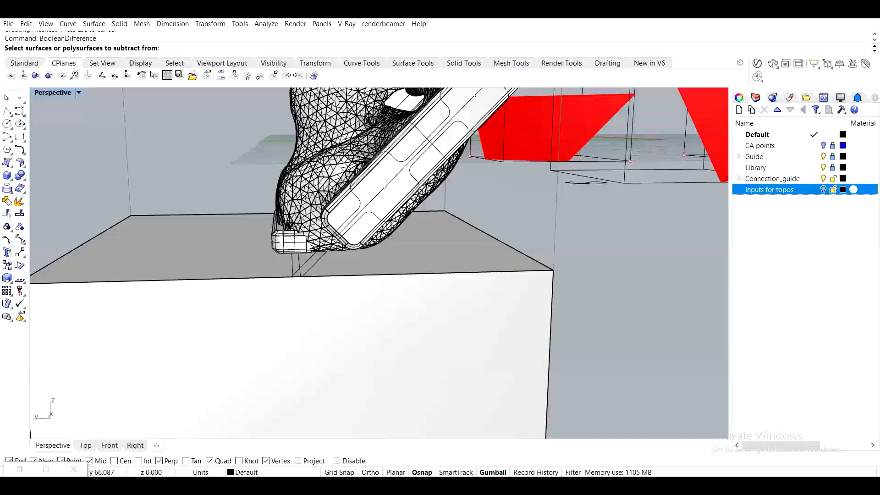
pyautogui.click(289, 187)
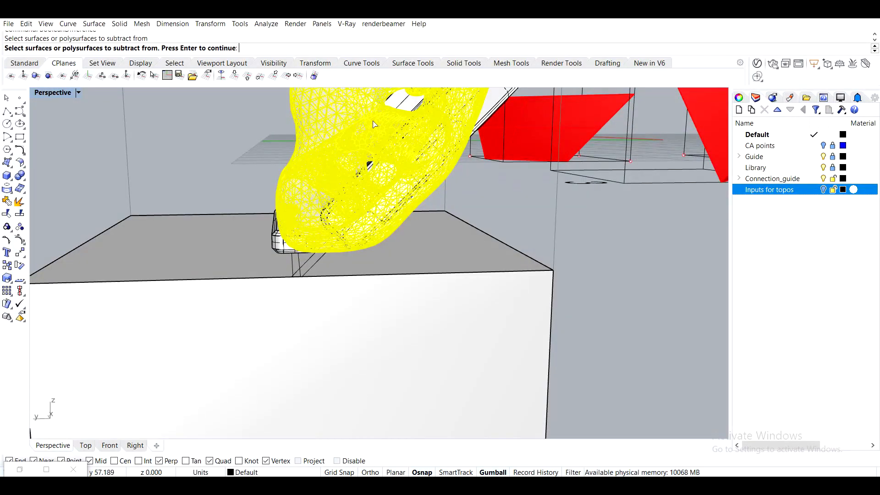
pyautogui.press('Return')
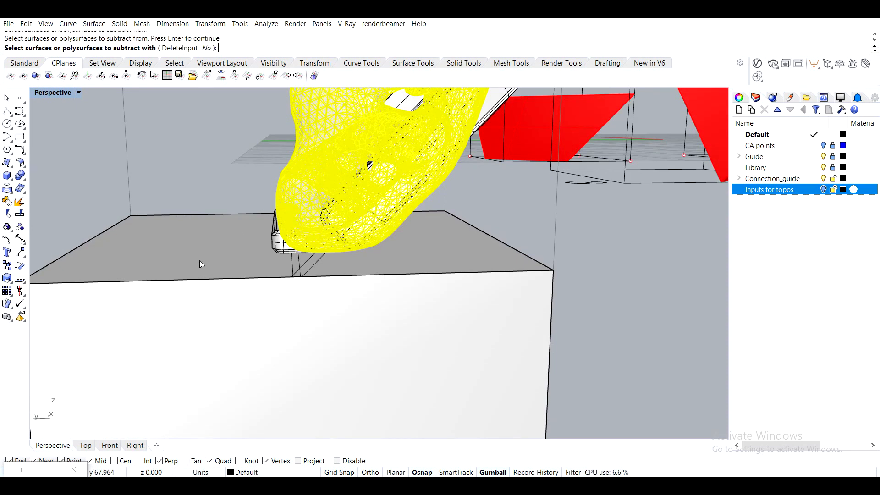
pyautogui.click(209, 240)
pyautogui.press('Return')
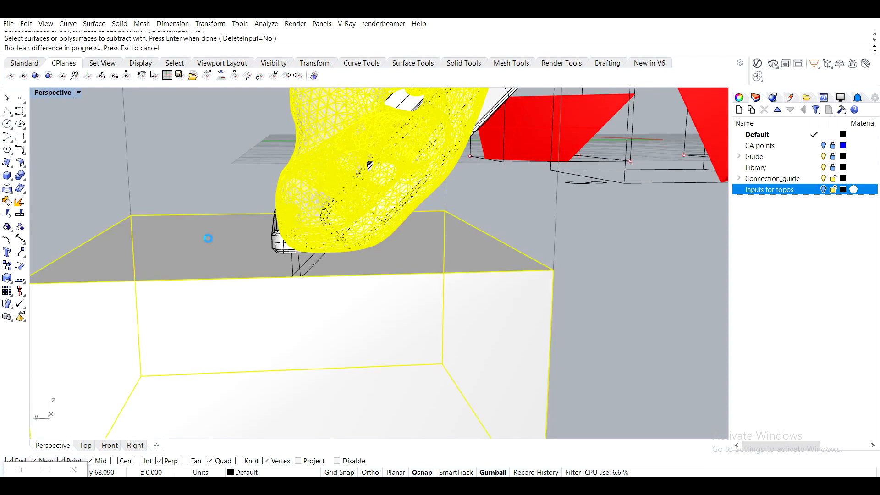
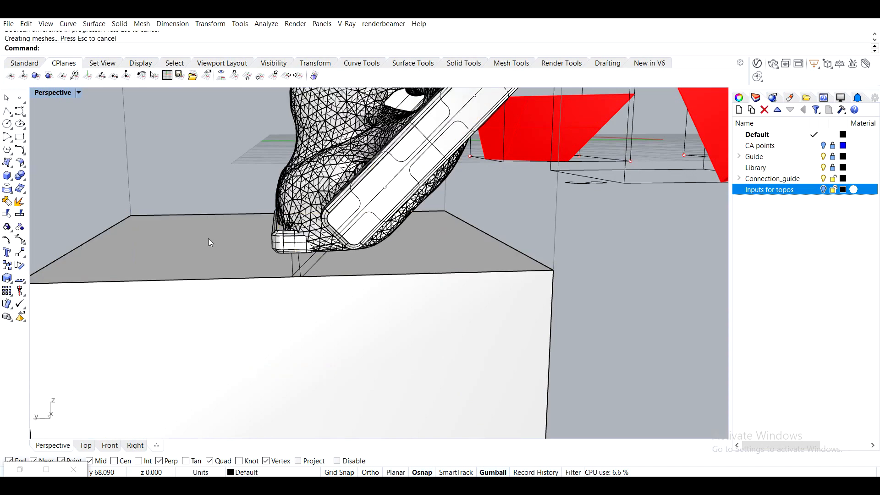
pyautogui.click(208, 239)
pyautogui.press('Delete')
# Join the four connection boxes and the trimmed polysurface into one solid with BooleanUnion
pyautogui.moveTo(208, 238); pyautogui.dragTo(346, 263, button='right')
pyautogui.scroll(8, 195, 244)
pyautogui.click(195, 244)
pyautogui.scroll(-8, 296, 290)
pyautogui.keyDown('shift'); pyautogui.click(580, 293); pyautogui.keyUp('shift')
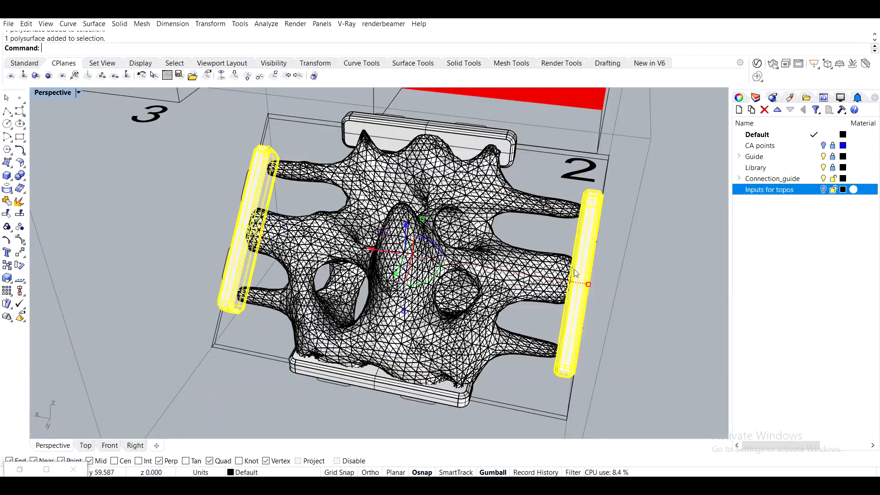
pyautogui.keyDown('shift'); pyautogui.click(476, 142); pyautogui.keyUp('shift')
pyautogui.keyDown('shift'); pyautogui.click(434, 386); pyautogui.keyUp('shift')
pyautogui.keyDown('shift'); pyautogui.click(434, 339); pyautogui.keyUp('shift')
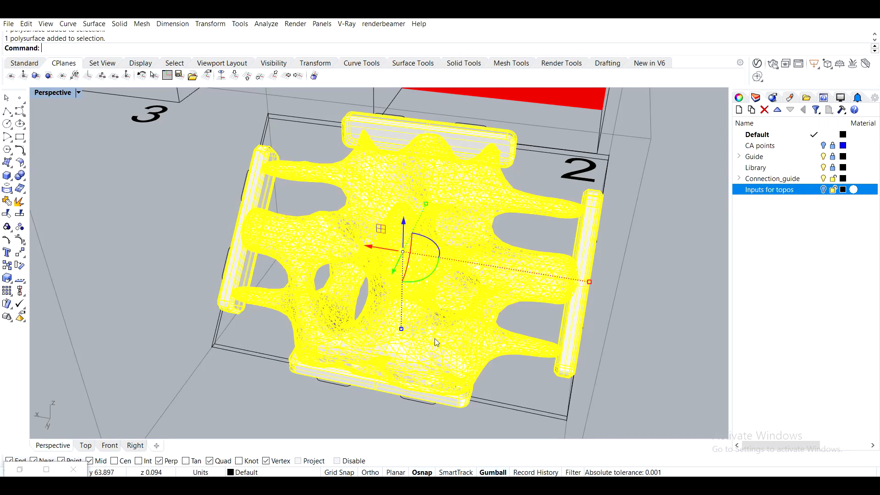
pyautogui.moveTo(435, 339); pyautogui.dragTo(392, 311, button='right')
pyautogui.write('Bo')
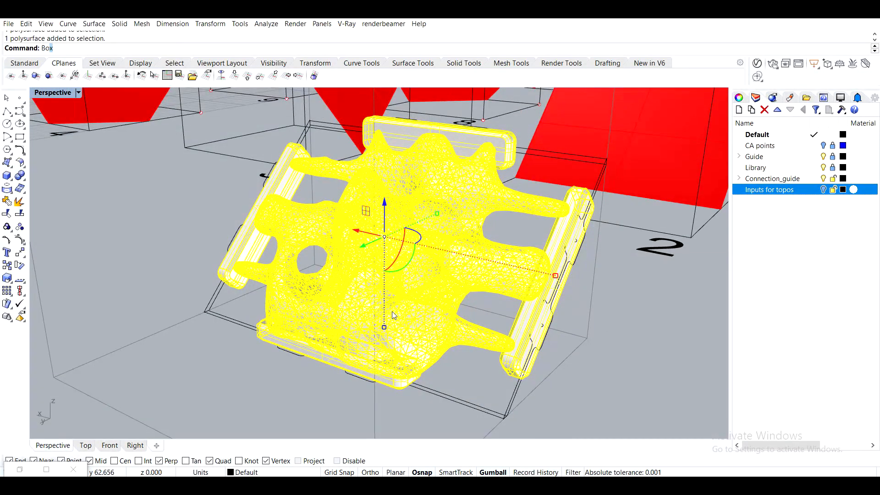
pyautogui.write('oleanDifference')
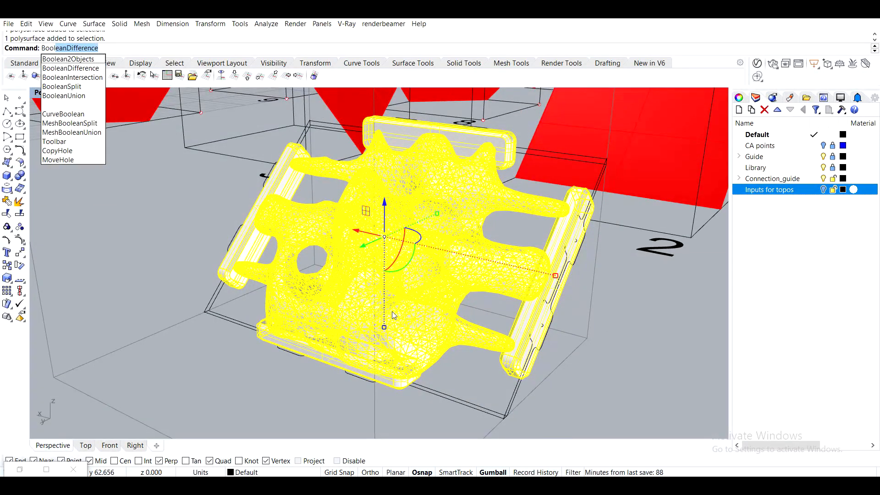
pyautogui.press('Down')
pyautogui.press('Down')
pyautogui.press('Down')
pyautogui.press('Down')
pyautogui.press('Down')
pyautogui.press('Return')
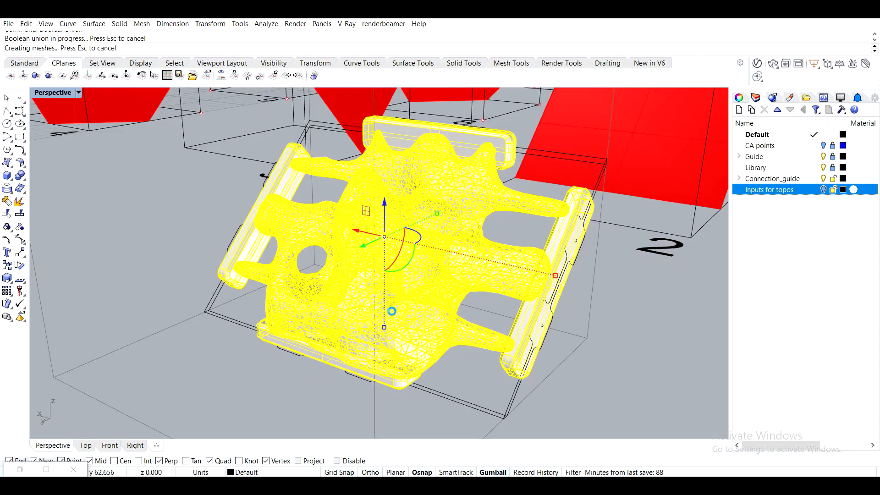
# Deselect the unioned solid and examine its junctions with the boxes and its flat-cut underside
pyautogui.moveTo(393, 314); pyautogui.dragTo(438, 355, button='right')
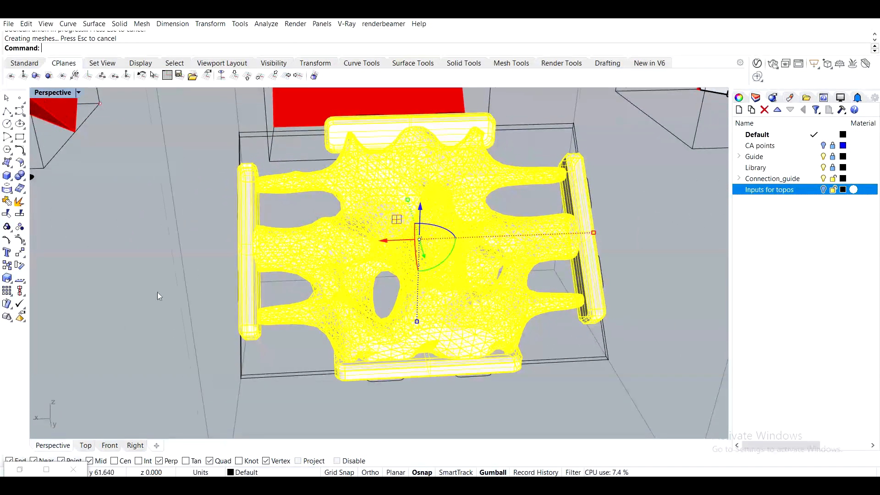
pyautogui.click(159, 293)
pyautogui.moveTo(202, 312); pyautogui.dragTo(190, 277, button='right')
pyautogui.scroll(6, 261, 220)
pyautogui.keyDown('shift'); pyautogui.moveTo(261, 220); pyautogui.dragTo(223, 162, button='right'); pyautogui.keyUp('shift')
pyautogui.moveTo(280, 266); pyautogui.dragTo(595, 358, button='right')
pyautogui.scroll(-6, 383, 197)
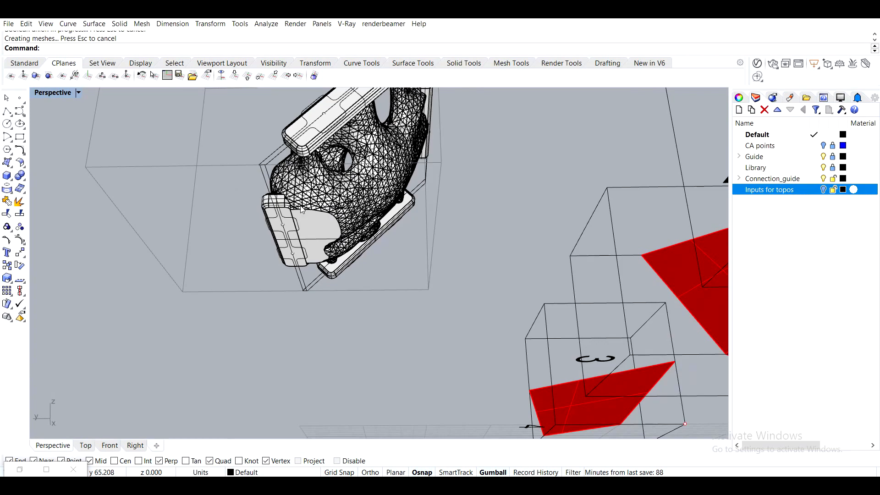
pyautogui.moveTo(301, 210); pyautogui.dragTo(530, 249, button='right')
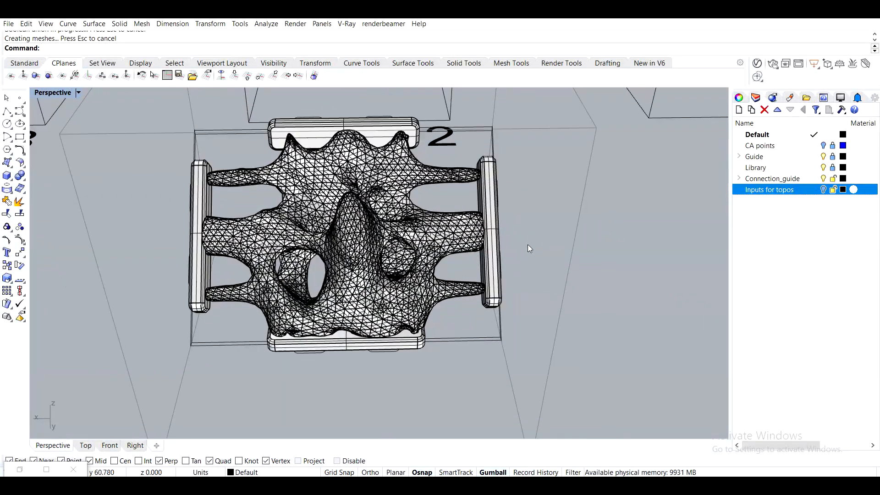
# Show the two hidden bolt-hole cylinders in the lower connection box again with ShowSelected
pyautogui.write('howSelected')
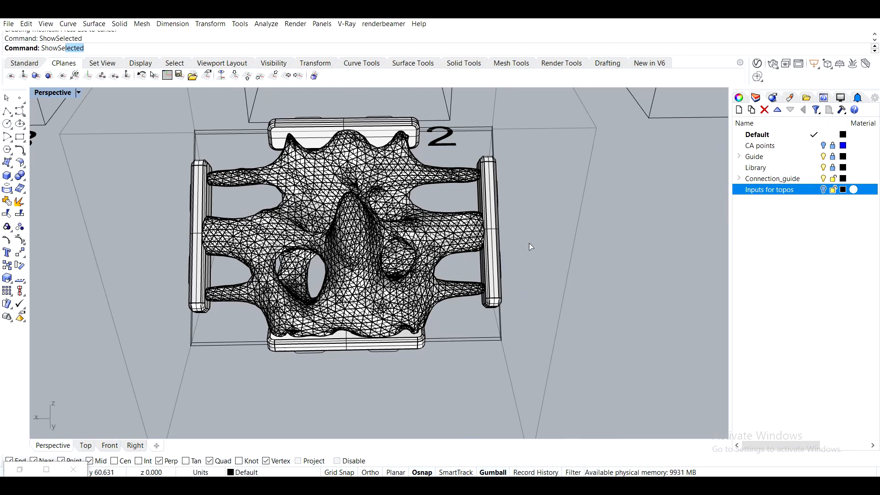
pyautogui.press('Return')
pyautogui.click(381, 310)
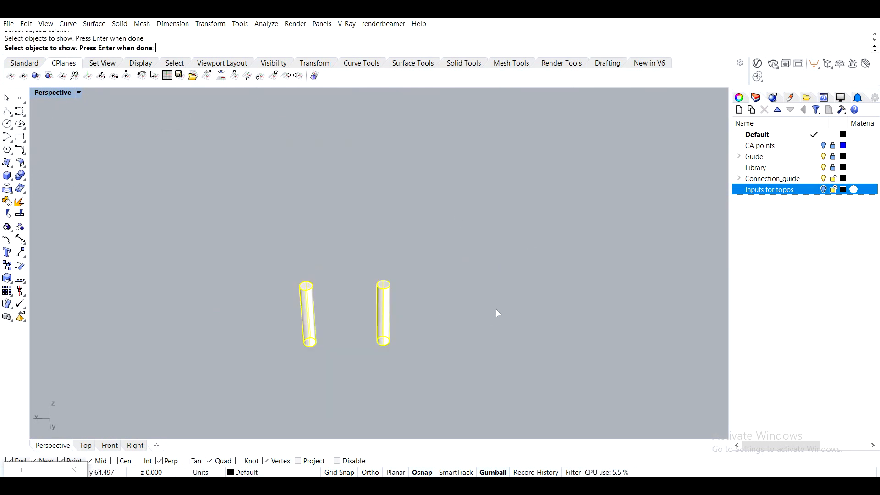
pyautogui.rightClick(496, 310)
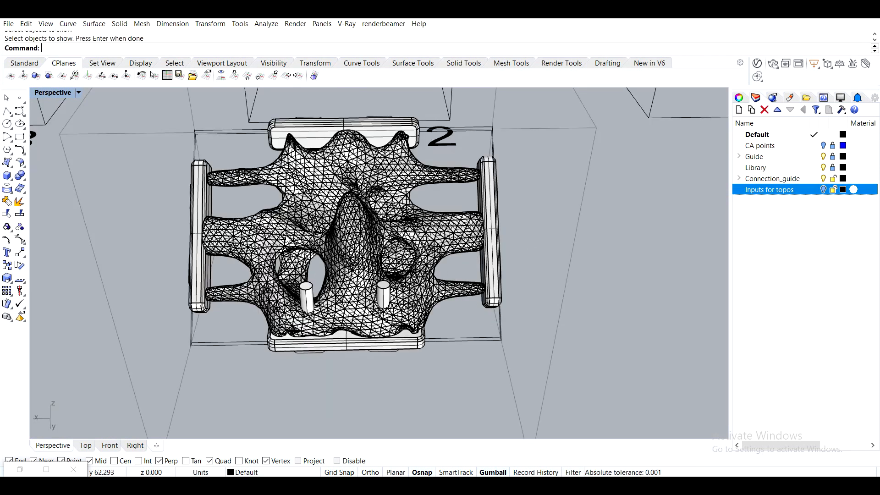
# Duplicate the two bolt-hole cylinders into the empty area beside the part and rotate the copies to lie nearly horizontal
pyautogui.moveTo(391, 284); pyautogui.dragTo(266, 160, button='right')
pyautogui.click(266, 240)
pyautogui.scroll(7, 265, 184)
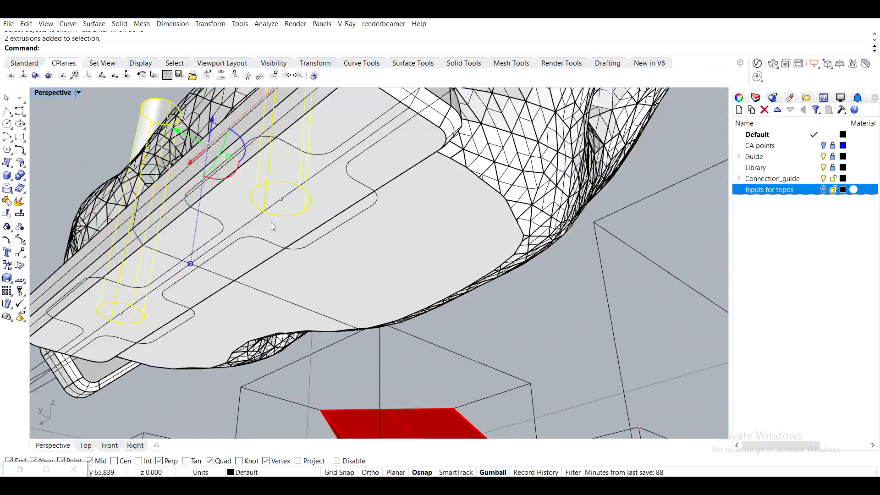
pyautogui.keyDown('shift'); pyautogui.click(282, 200); pyautogui.keyUp('shift')
pyautogui.click(315, 228)
pyautogui.scroll(-10, 287, 176)
pyautogui.moveTo(288, 179); pyautogui.dragTo(257, 282, button='right')
pyautogui.keyDown('alt'); pyautogui.moveTo(240, 251); pyautogui.dragTo(475, 226); pyautogui.keyUp('alt')
pyautogui.moveTo(540, 255); pyautogui.dragTo(482, 237, button='right')
pyautogui.scroll(4, 532, 253)
pyautogui.moveTo(542, 269); pyautogui.dragTo(547, 208)
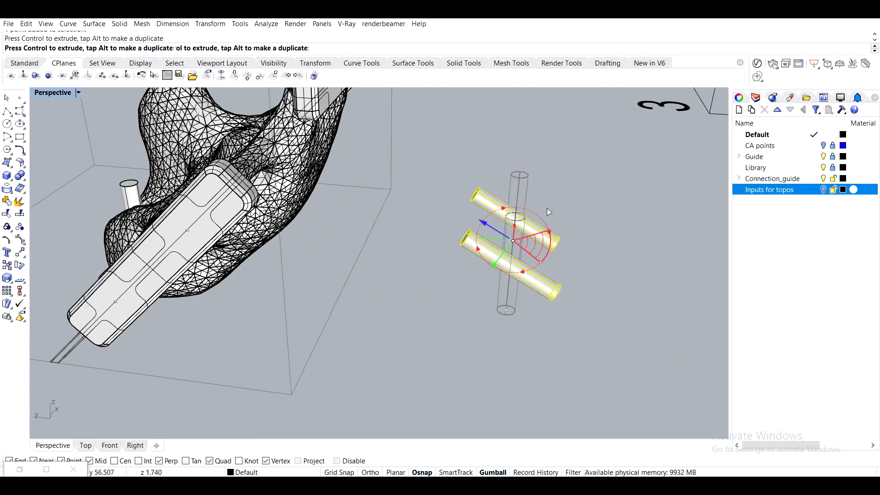
# Move the rotated cylinder pair by an end centre onto the bolt-hole points of the connection box opposite the original cylinders
pyautogui.moveTo(542, 188); pyautogui.dragTo(530, 233, button='right')
pyautogui.write('m')
pyautogui.press('Return')
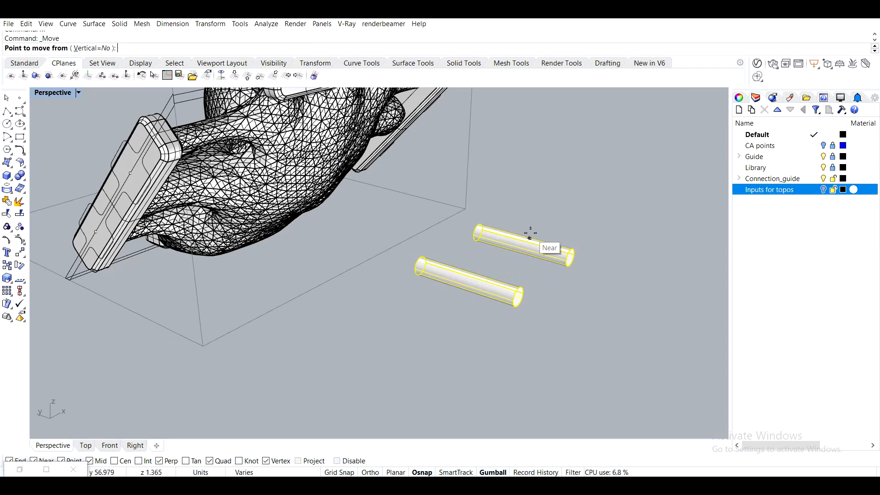
pyautogui.scroll(4, 532, 298)
pyautogui.click(509, 298)
pyautogui.scroll(-5, 468, 241)
pyautogui.keyDown('shift'); pyautogui.moveTo(408, 232); pyautogui.dragTo(429, 357, button='right'); pyautogui.keyUp('shift')
pyautogui.scroll(3, 322, 193)
pyautogui.scroll(4, 322, 193)
pyautogui.click(309, 189)
pyautogui.scroll(-5, 308, 193)
pyautogui.press('Escape')
pyautogui.moveTo(308, 193); pyautogui.dragTo(425, 234, button='right')
pyautogui.scroll(-6, 444, 223)
pyautogui.scroll(6, 470, 239)
pyautogui.keyDown('shift'); pyautogui.moveTo(422, 199); pyautogui.dragTo(438, 231, button='right'); pyautogui.keyUp('shift')
pyautogui.moveTo(424, 103)
pyautogui.mouseDown(button='right')
pyautogui.moveTo(408, 209)
pyautogui.moveTo(412, 94)
pyautogui.mouseUp(button='right')
pyautogui.scroll(4, 415, 151)
pyautogui.moveTo(424, 183); pyautogui.dragTo(418, 209, button='right')
pyautogui.scroll(-5, 415, 160)
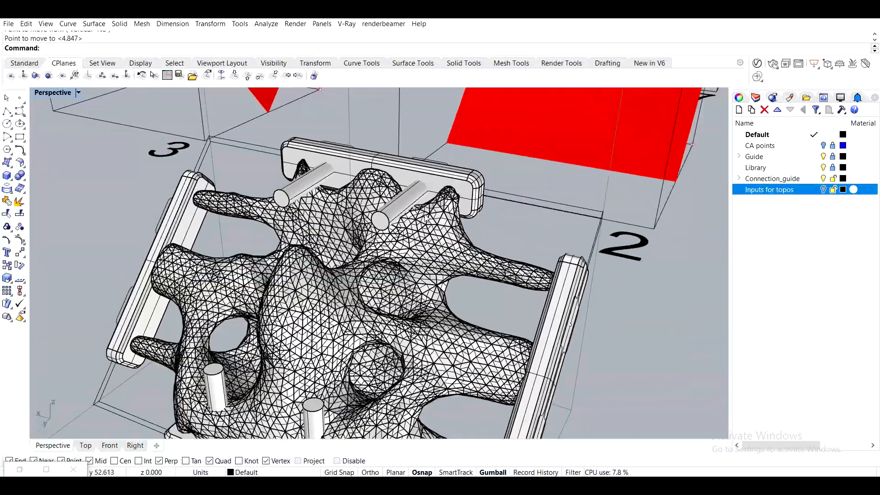
# Draw a circle with diameter 0.4 on the ground beside the side connection box nearest label 2
pyautogui.moveTo(266, 229); pyautogui.dragTo(340, 200, button='right')
pyautogui.click(6, 125)
pyautogui.keyDown('shift'); pyautogui.moveTo(186, 292); pyautogui.dragTo(243, 187, button='right'); pyautogui.keyUp('shift')
pyautogui.click(223, 344)
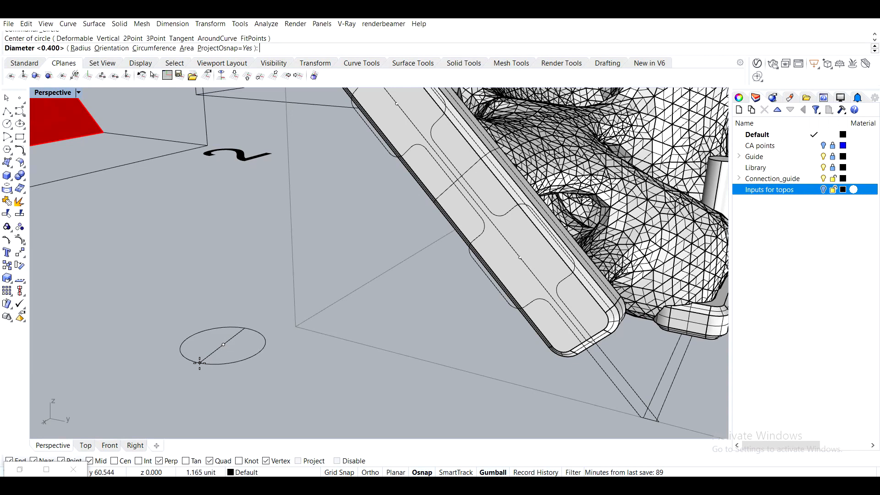
pyautogui.write('.4')
pyautogui.press('Return')
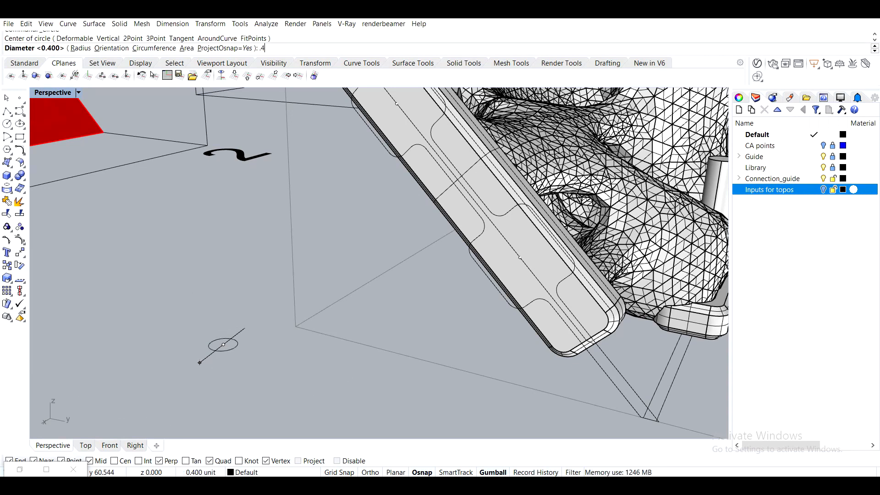
# Rotate the circle upright and move it by its centre onto the upper bolt-hole point of the side connection box
pyautogui.click(223, 351)
pyautogui.moveTo(214, 377); pyautogui.dragTo(280, 277)
pyautogui.write('m')
pyautogui.press('Return')
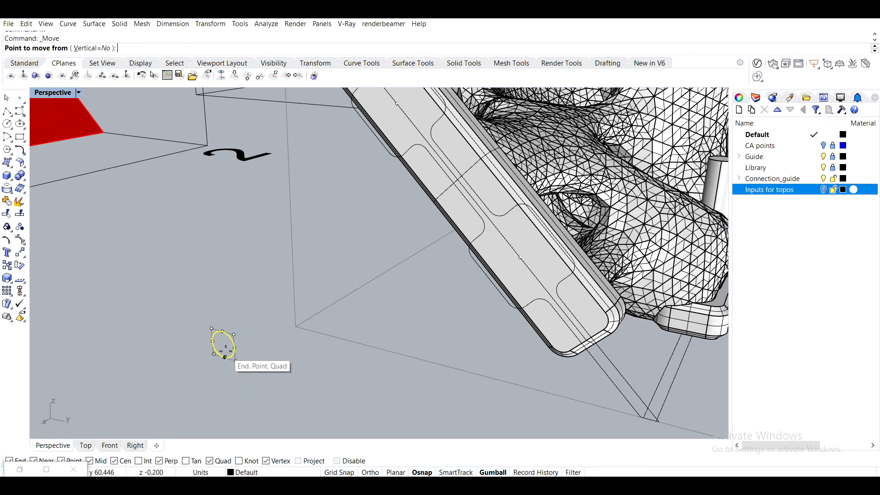
pyautogui.click(224, 347)
pyautogui.scroll(-5, 346, 225)
pyautogui.scroll(7, 372, 184)
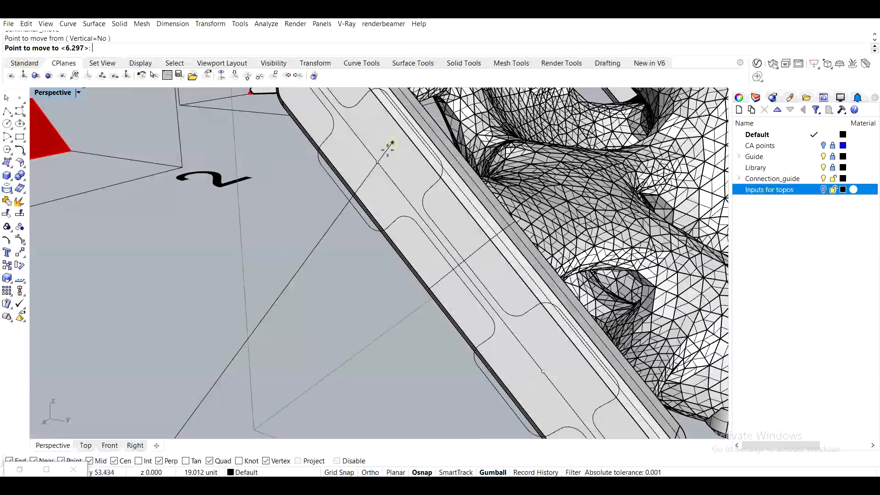
pyautogui.click(377, 162)
# Extrude the circle with ExtrudeCrv into a solid cylinder passing through the side connection box, and delete the source circle
pyautogui.moveTo(402, 171); pyautogui.dragTo(396, 177, button='right')
pyautogui.write('ExtrudeCrv')
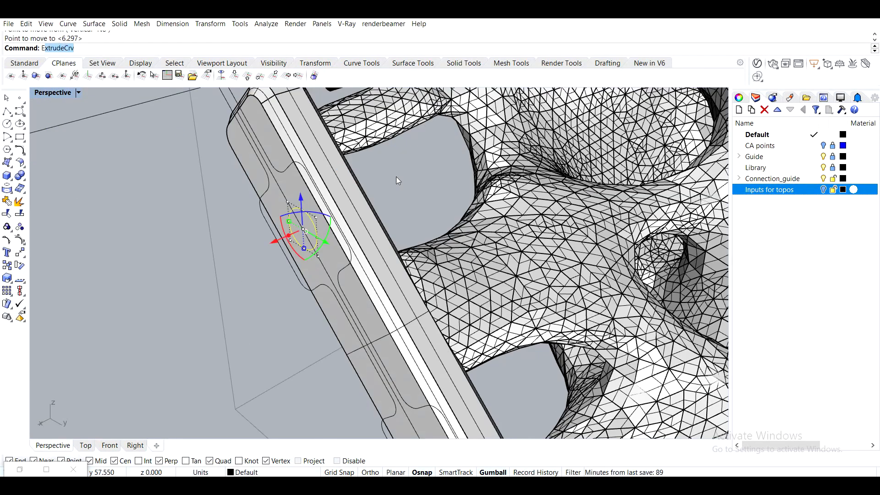
pyautogui.press('Return')
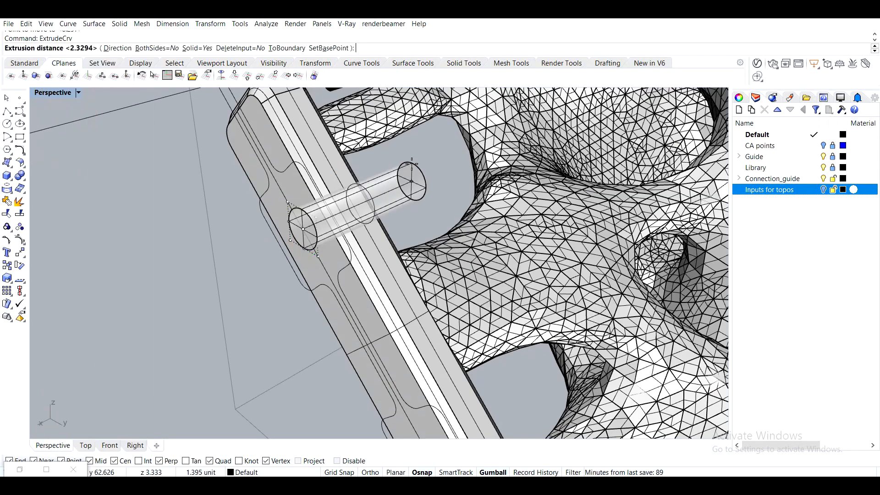
pyautogui.click(425, 161)
pyautogui.press('Delete')
pyautogui.moveTo(395, 167); pyautogui.dragTo(376, 189, button='right')
# Copy the new cylinder from its bolt-hole point to the second bolt-hole point on the same side box
pyautogui.click(359, 197)
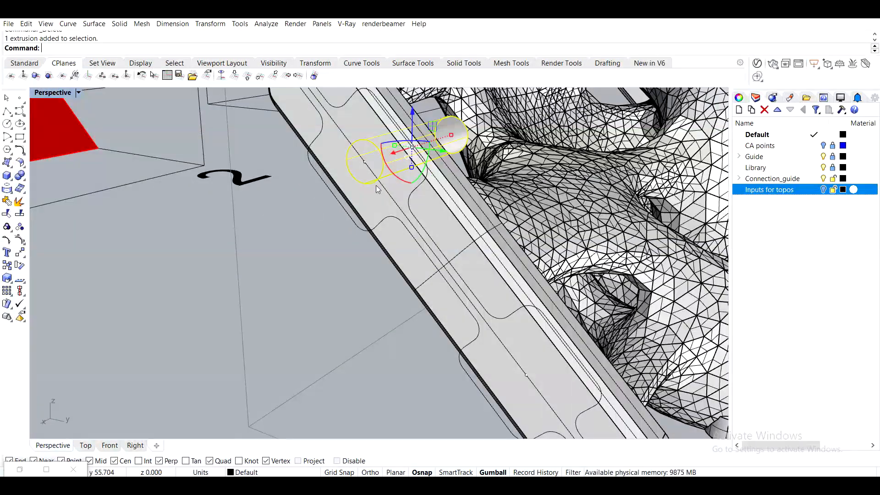
pyautogui.write('Copy')
pyautogui.press('Return')
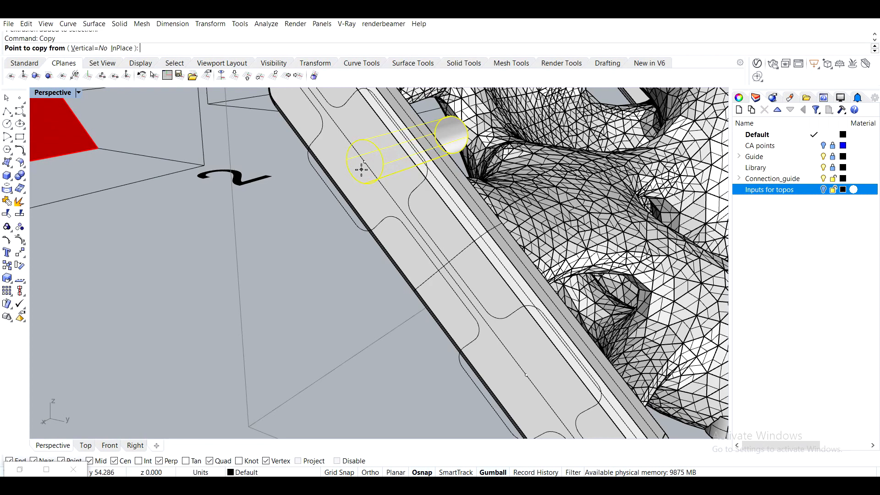
pyautogui.moveTo(363, 164); pyautogui.dragTo(302, 217, button='right')
pyautogui.click(455, 288)
pyautogui.press('Escape')
# Mirror the two side-box cylinders about the part's centre plane into the opposite side connection box
pyautogui.scroll(-5, 431, 263)
pyautogui.click(317, 124)
pyautogui.keyDown('shift'); pyautogui.click(354, 264); pyautogui.keyUp('shift')
pyautogui.scroll(-5, 355, 265)
pyautogui.write('M')
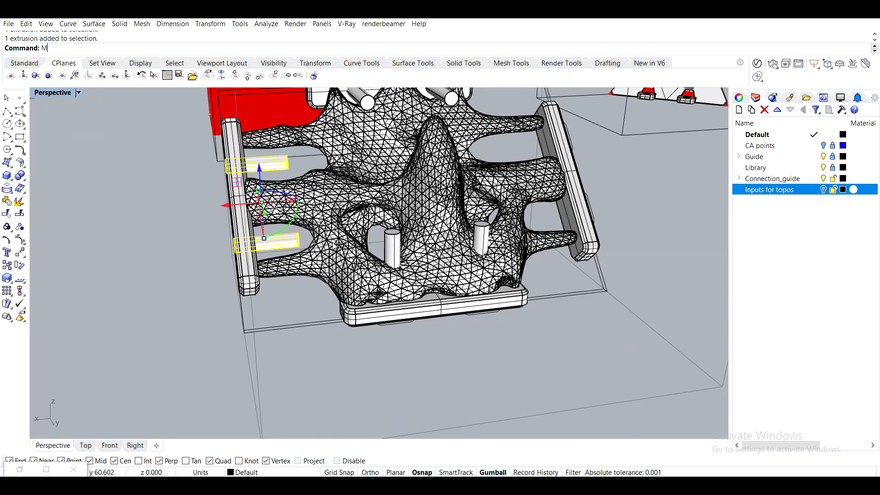
pyautogui.write('irror')
pyautogui.press('Return')
pyautogui.click(510, 419)
pyautogui.keyDown('shift'); pyautogui.click(470, 361); pyautogui.keyUp('shift')
pyautogui.moveTo(571, 356)
pyautogui.mouseDown(button='right')
pyautogui.moveTo(463, 401)
pyautogui.moveTo(532, 369)
pyautogui.moveTo(546, 334)
pyautogui.moveTo(580, 353)
pyautogui.mouseUp(button='right')
pyautogui.scroll(6, 580, 354)
pyautogui.scroll(-7, 514, 169)
pyautogui.moveTo(284, 298); pyautogui.dragTo(345, 285, button='right')
pyautogui.scroll(5, 302, 347)
pyautogui.scroll(-6, 319, 342)
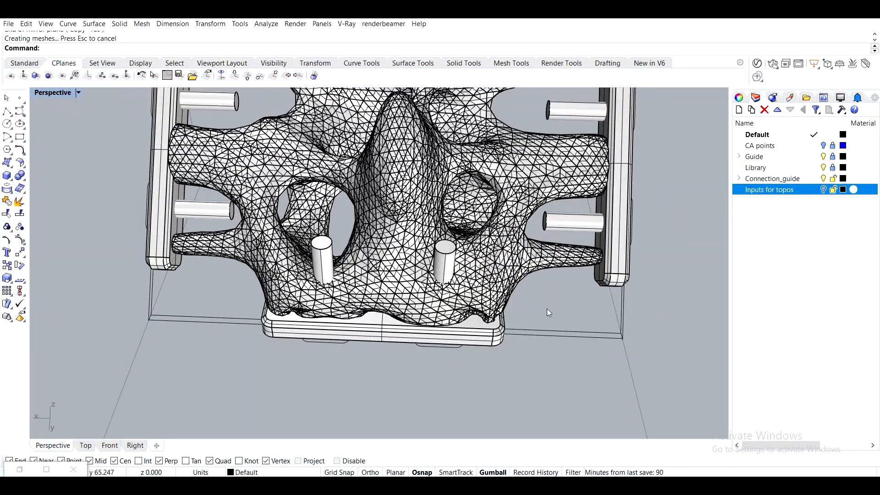
# Subtract all the bolt-hole cylinders from the unioned solid with BooleanDifference, using DeleteInput=No
pyautogui.moveTo(546, 309); pyautogui.dragTo(488, 311, button='right')
pyautogui.moveTo(491, 209); pyautogui.dragTo(376, 192, button='right')
pyautogui.click(346, 184)
pyautogui.write('BooleanDifference')
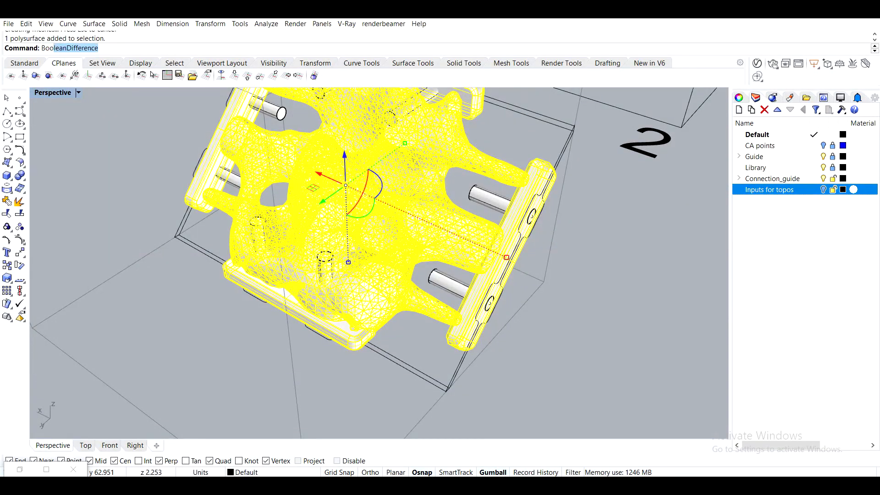
pyautogui.press('Return')
pyautogui.click(448, 289)
pyautogui.click(481, 208)
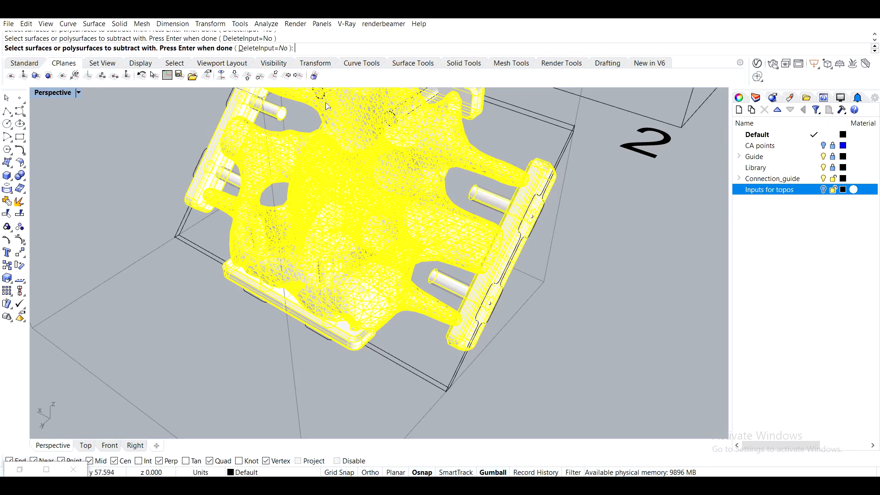
pyautogui.moveTo(326, 107); pyautogui.dragTo(353, 190, button='right')
pyautogui.press('Return')
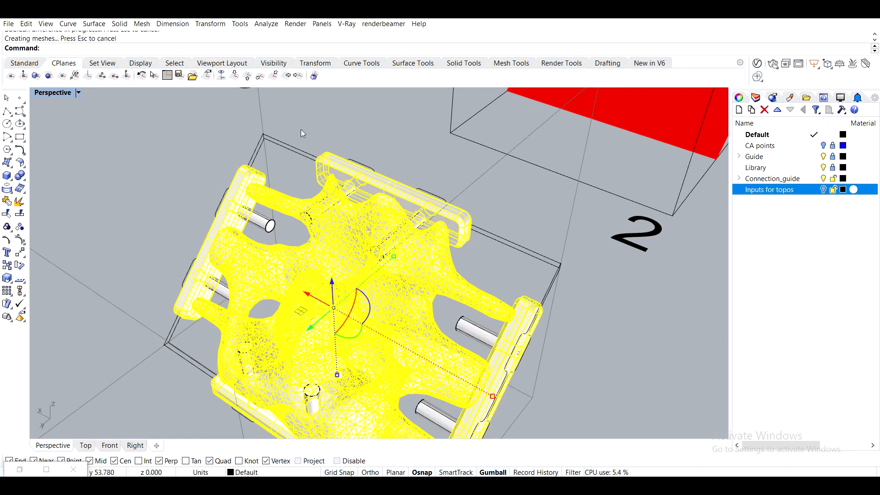
# Delete the leftover cutting cylinders from the four connection boxes and inspect the bolt holes
pyautogui.press('Escape')
pyautogui.click(262, 225)
pyautogui.press('Delete')
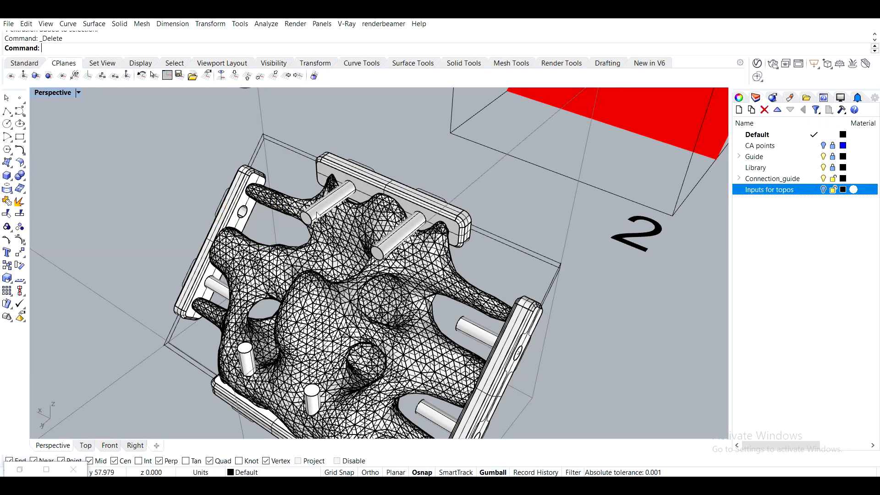
pyautogui.click(312, 218)
pyautogui.press('Delete')
pyautogui.click(382, 251)
pyautogui.press('Delete')
pyautogui.click(469, 326)
pyautogui.press('Delete')
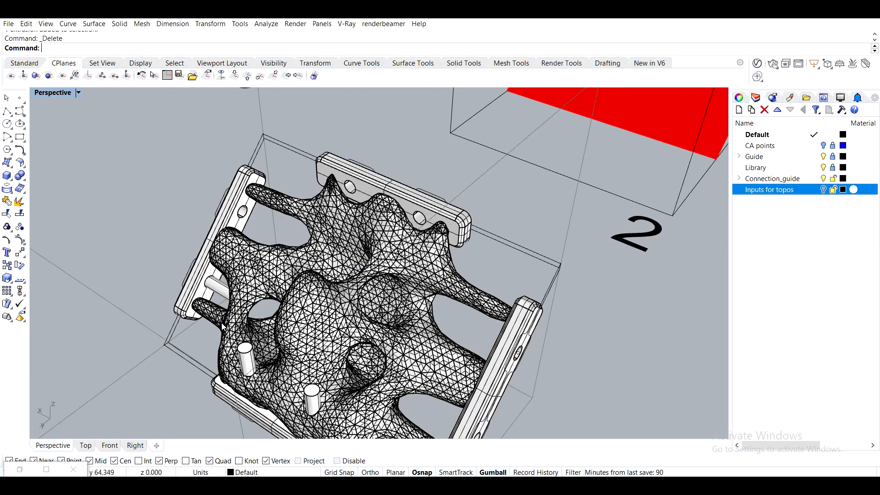
pyautogui.click(218, 290)
pyautogui.press('Delete')
pyautogui.moveTo(317, 404); pyautogui.dragTo(256, 365)
pyautogui.press('Delete')
pyautogui.moveTo(275, 357); pyautogui.dragTo(355, 239, button='right')
pyautogui.moveTo(336, 168); pyautogui.dragTo(275, 156, button='right')
pyautogui.scroll(10, 275, 155)
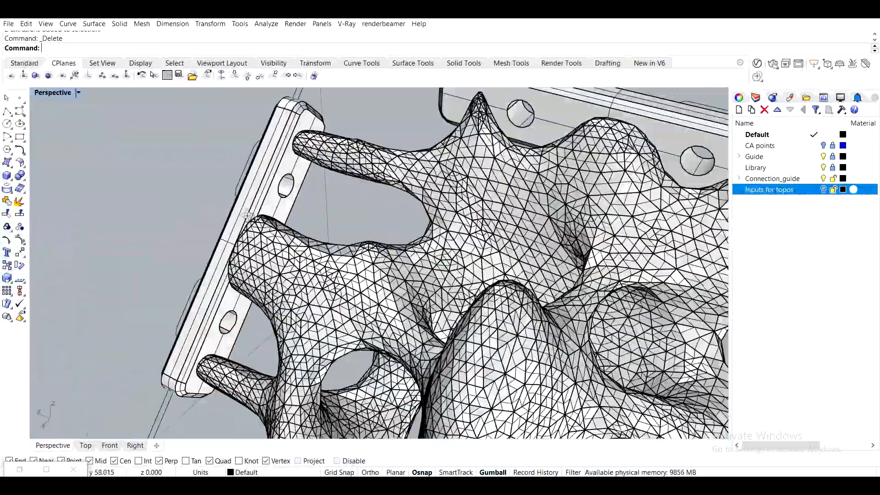
pyautogui.scroll(-12, 287, 146)
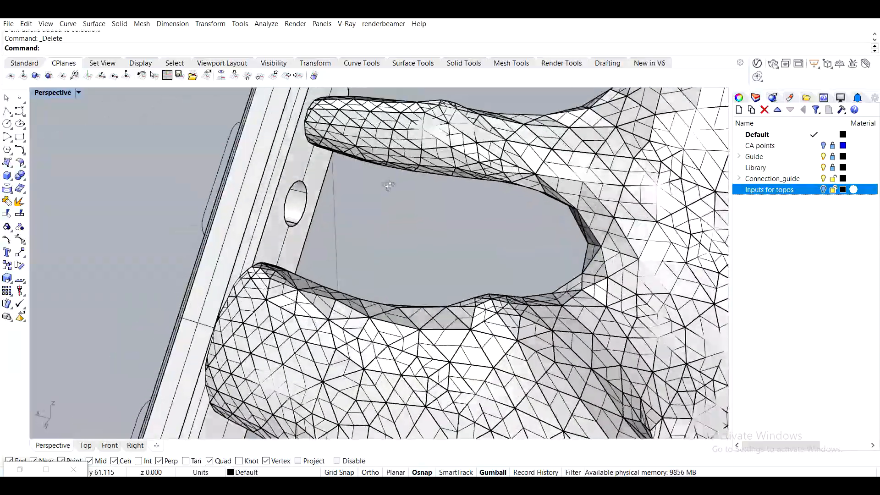
pyautogui.scroll(-5, 484, 234)
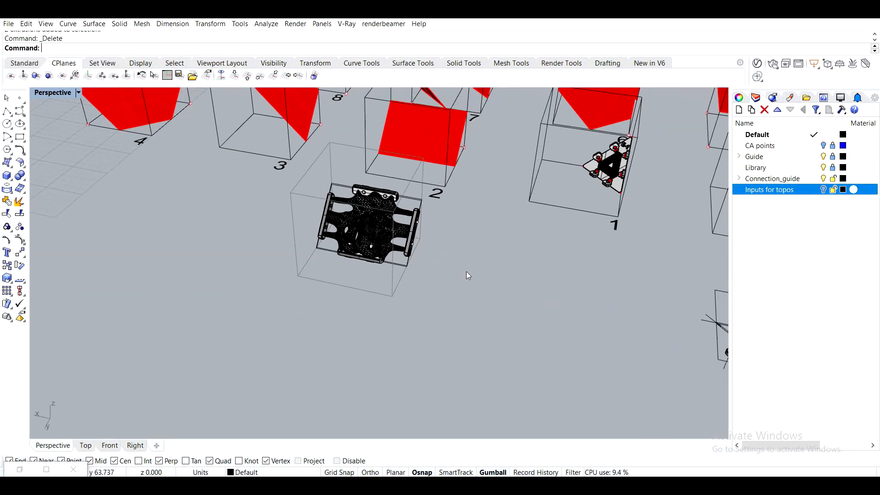
# Duplicate one hex nut of the connection guide together with its centre point into the empty area towards the optimised part
pyautogui.moveTo(478, 249); pyautogui.dragTo(540, 285, button='right')
pyautogui.scroll(5, 540, 285)
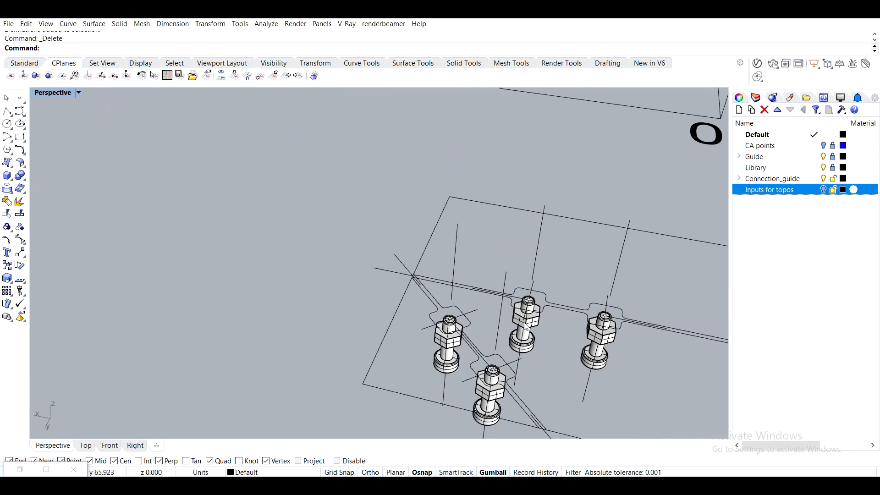
pyautogui.scroll(-5, 528, 302)
pyautogui.click(526, 319)
pyautogui.scroll(-2, 510, 316)
pyautogui.scroll(8, 510, 317)
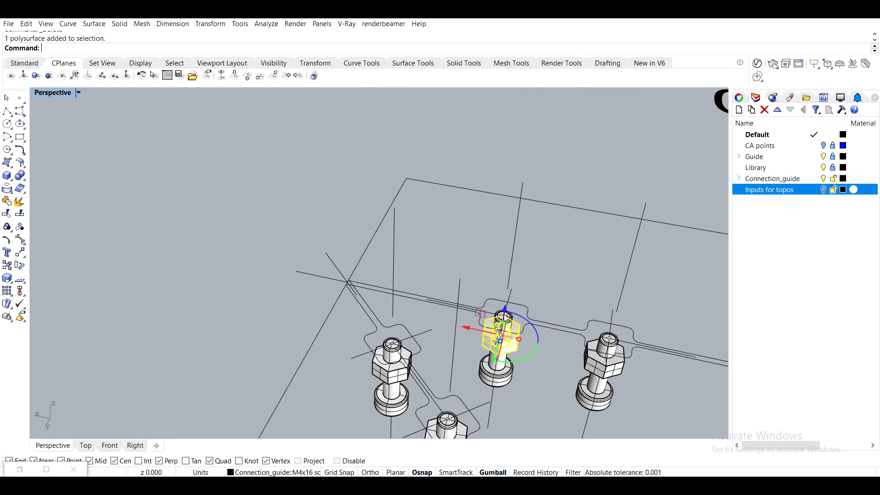
pyautogui.click(459, 361)
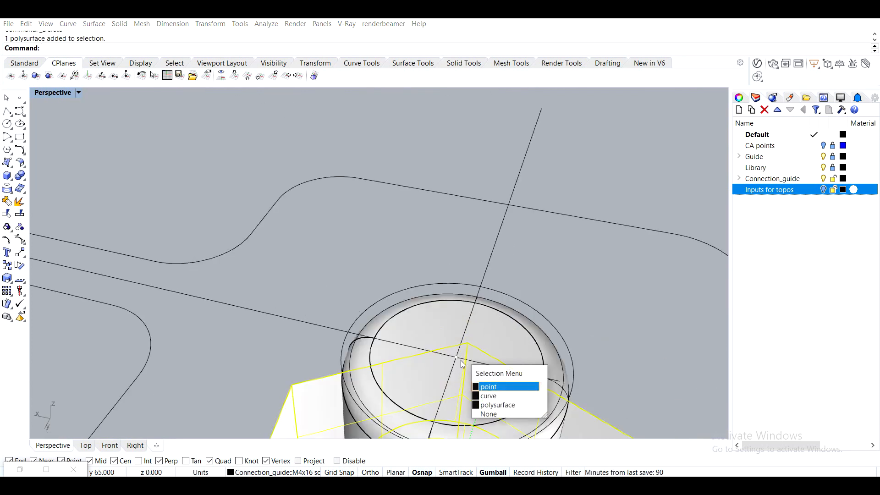
pyautogui.click(486, 385)
pyautogui.scroll(-6, 460, 338)
pyautogui.keyDown('shift'); pyautogui.moveTo(460, 338); pyautogui.dragTo(549, 355, button='right'); pyautogui.keyUp('shift')
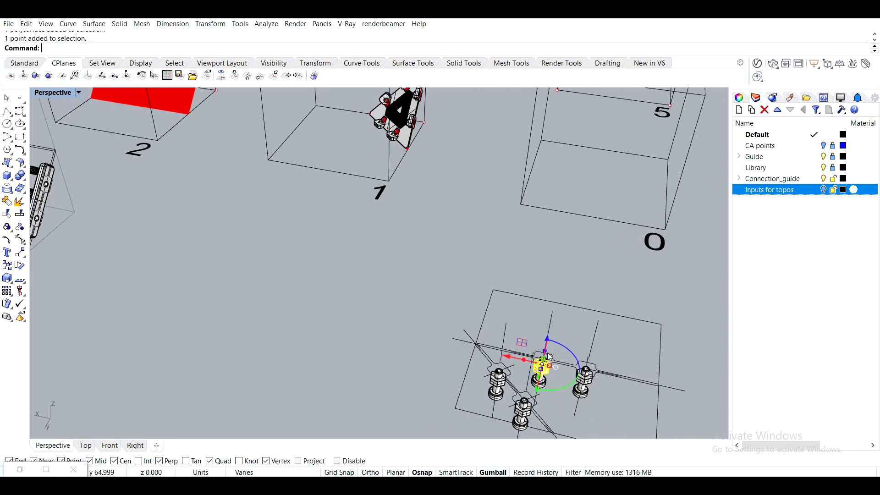
pyautogui.moveTo(512, 362); pyautogui.dragTo(241, 268)
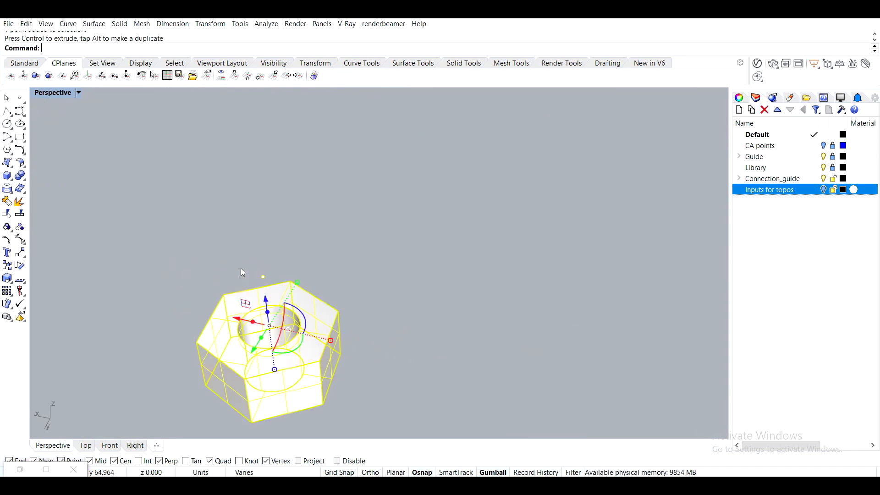
# Duplicate the six outer edges of the copied nut's top face with DupEdge and join them into one closed hexagon
pyautogui.click(212, 257)
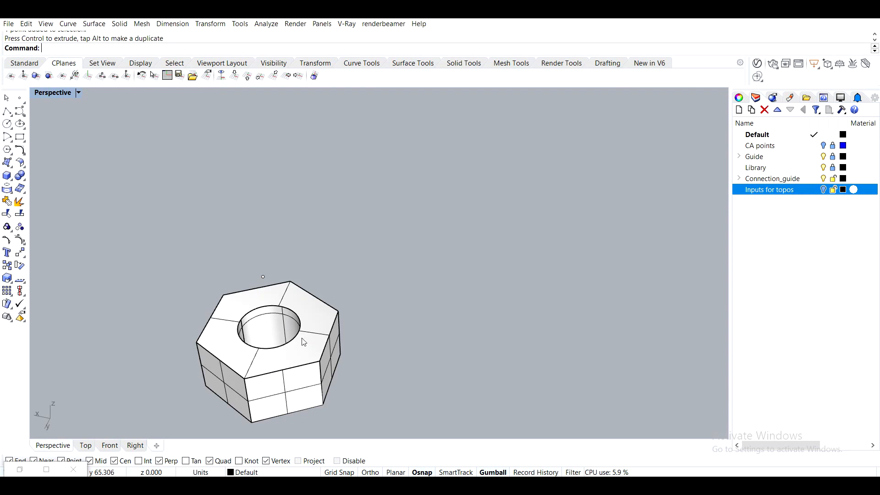
pyautogui.click(282, 364)
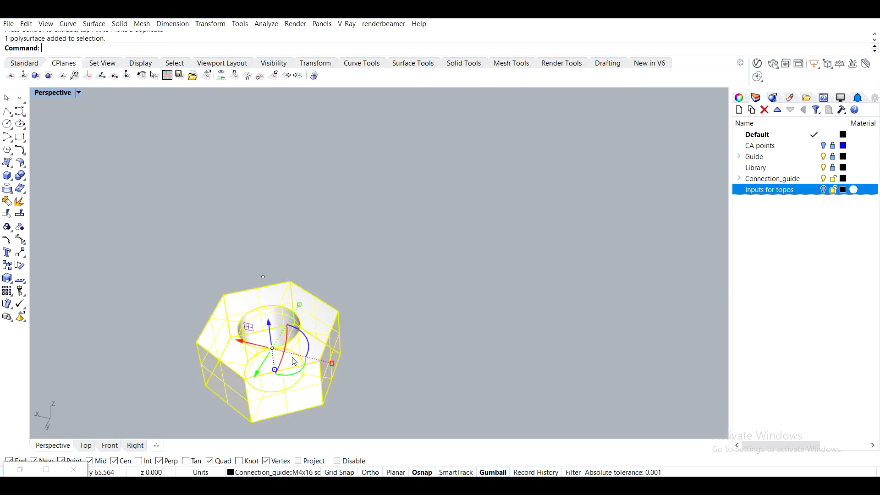
pyautogui.click(338, 290)
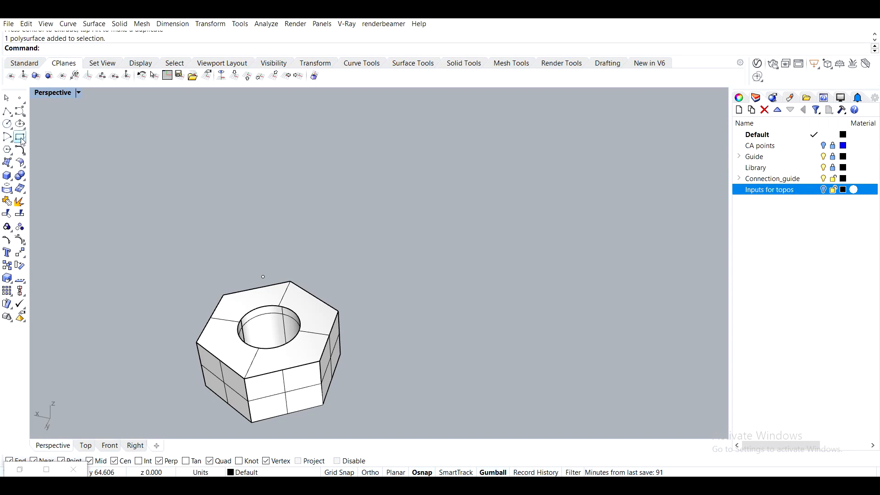
pyautogui.write('dupedge')
pyautogui.press('Return')
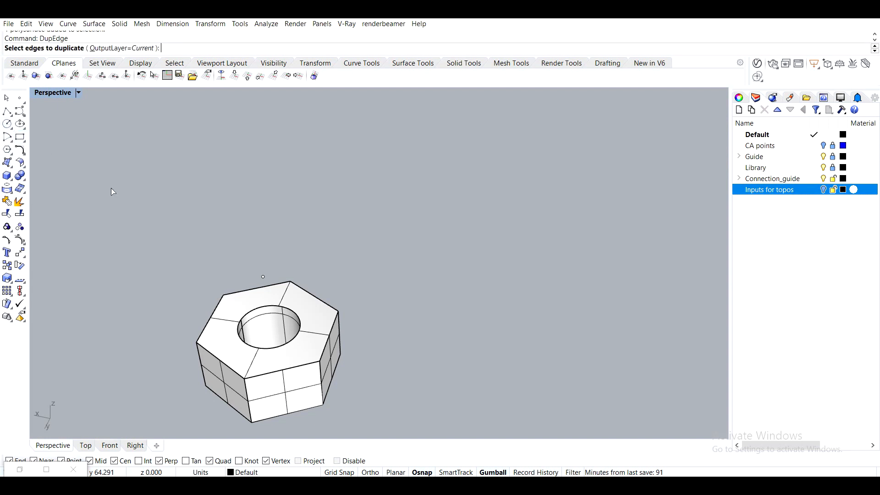
pyautogui.click(213, 317)
pyautogui.click(241, 289)
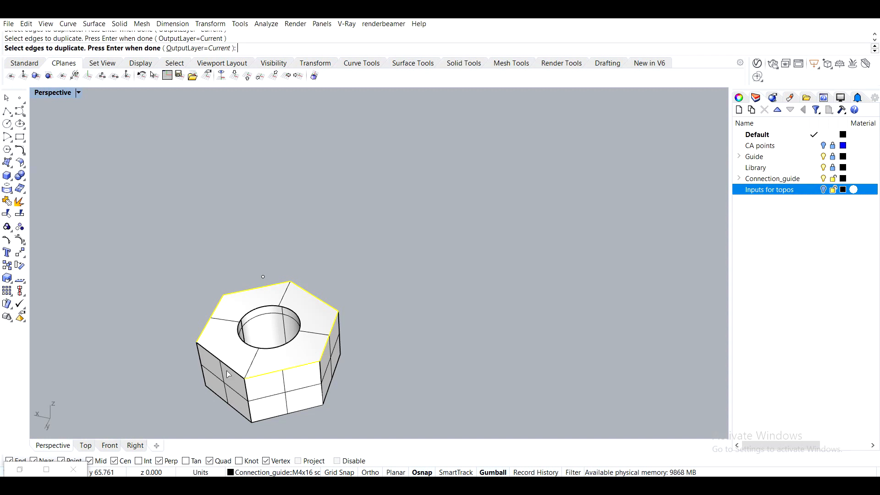
pyautogui.press('Return')
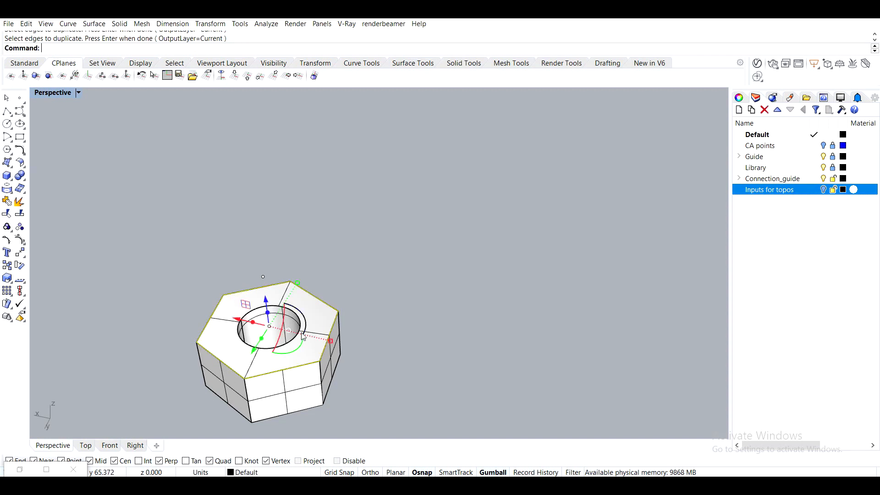
pyautogui.write('Join')
pyautogui.press('Return')
# Delete the copied nut solid and select the joined hexagon outline
pyautogui.click(301, 328)
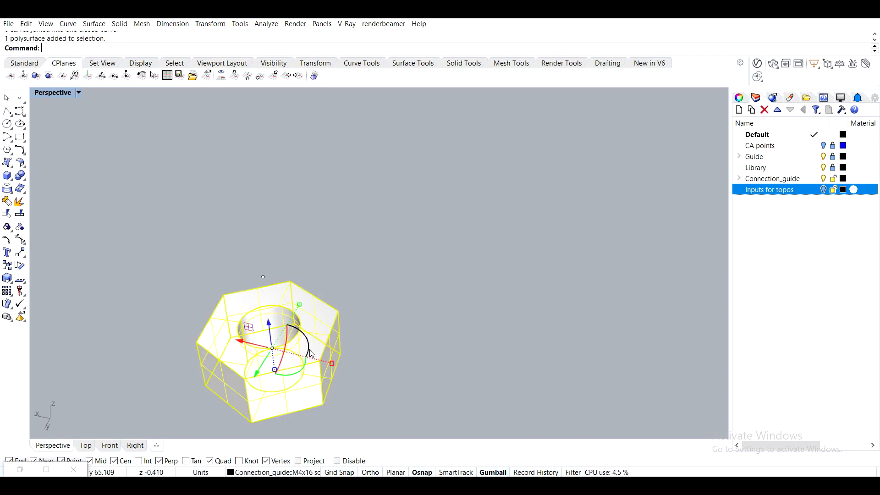
pyautogui.press('Delete')
pyautogui.click(331, 348)
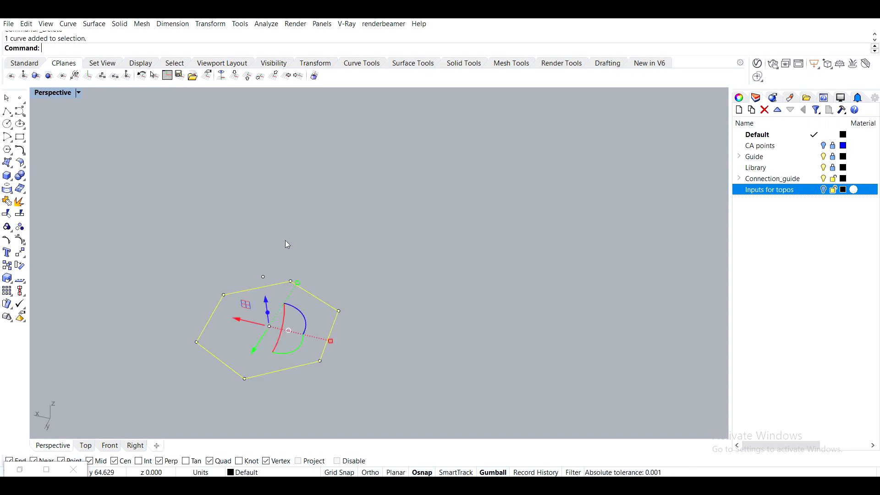
# Move the copied nut's centre point vertically down into the plane of the joined hexagon outline
pyautogui.click(263, 277)
pyautogui.write('m')
pyautogui.press('Return')
pyautogui.write('v')
pyautogui.press('Return')
pyautogui.click(264, 278)
pyautogui.click(328, 334)
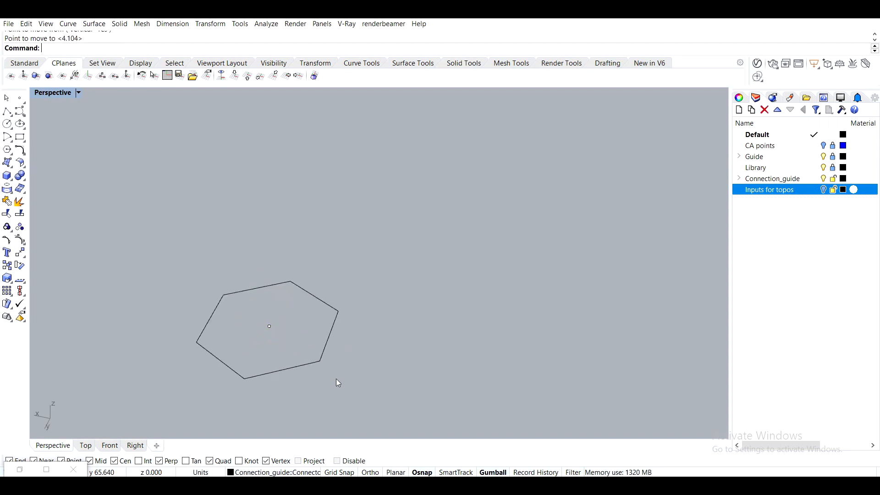
# Select the hexagon outline with its centre point and move both next to the optimised part's connection box
pyautogui.moveTo(400, 395); pyautogui.dragTo(394, 382)
pyautogui.scroll(-3, 337, 331)
pyautogui.scroll(-2, 306, 315)
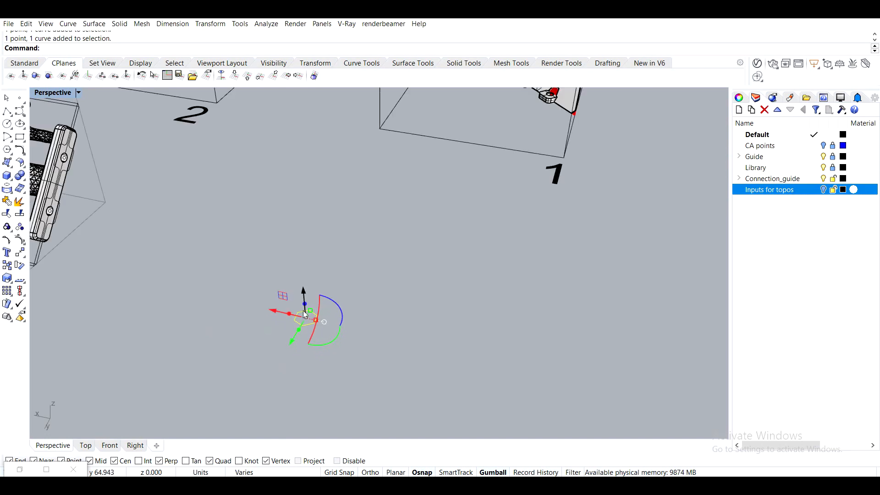
pyautogui.keyDown('shift'); pyautogui.moveTo(281, 306); pyautogui.dragTo(550, 341, button='right'); pyautogui.keyUp('shift')
pyautogui.moveTo(603, 352); pyautogui.dragTo(295, 301)
pyautogui.scroll(4, 328, 292)
pyautogui.moveTo(328, 292); pyautogui.dragTo(294, 321, button='right')
pyautogui.scroll(5, 264, 257)
pyautogui.moveTo(294, 321); pyautogui.dragTo(320, 224, button='right')
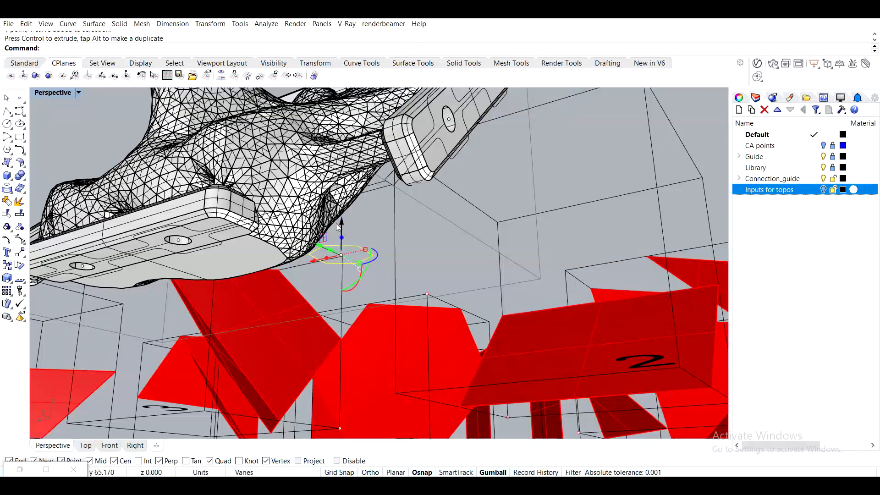
# Move the hexagon and its point from the centre point onto the centre of the connection box's bolt hole
pyautogui.scroll(1, 320, 224)
pyautogui.write('m')
pyautogui.press('Return')
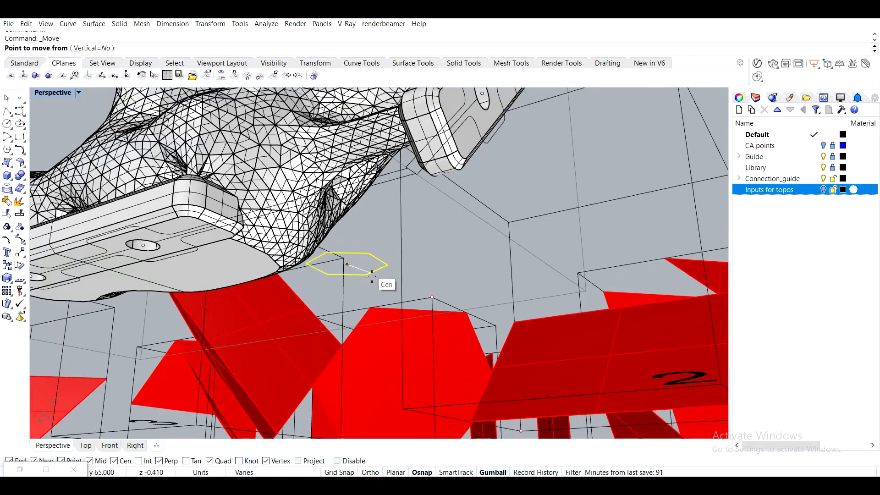
pyautogui.click(347, 263)
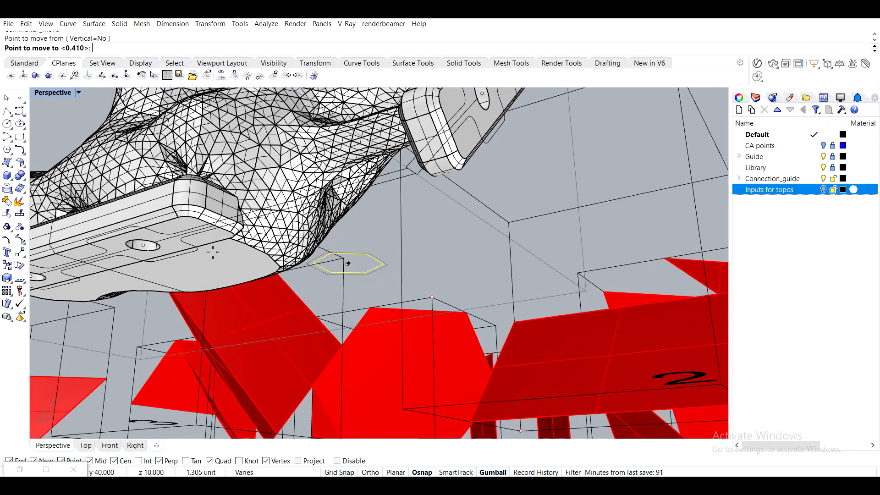
pyautogui.scroll(3, 138, 250)
pyautogui.click(169, 240)
# Pull the hexagon clear of the connection box and draw a straight reference line from its corner, parallel to the box
pyautogui.moveTo(172, 238); pyautogui.dragTo(260, 304, button='right')
pyautogui.scroll(2, 300, 156)
pyautogui.moveTo(261, 304); pyautogui.dragTo(229, 386)
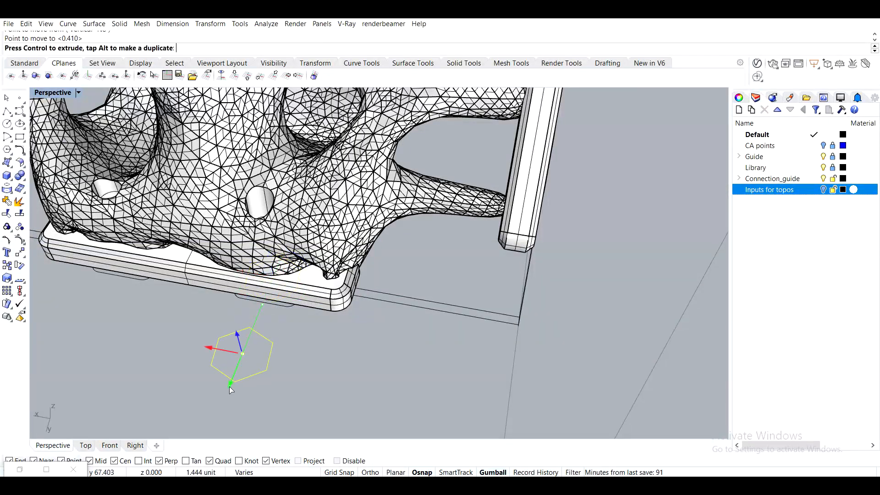
pyautogui.scroll(6, 227, 351)
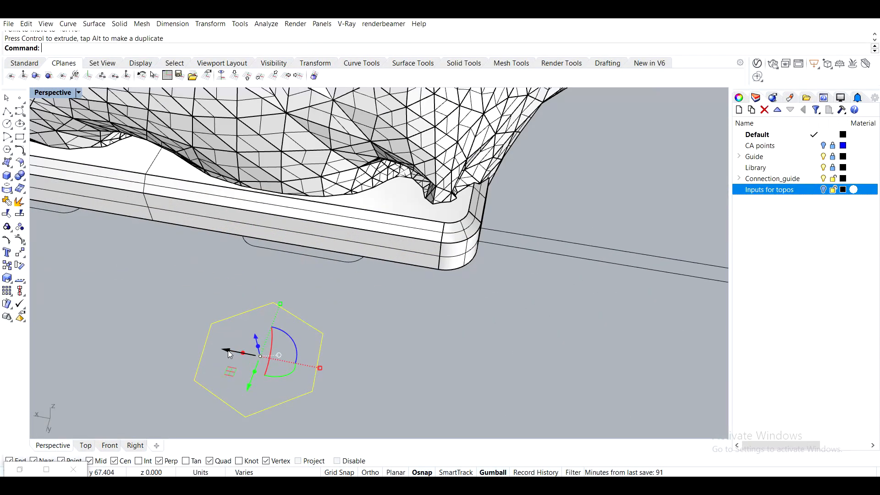
pyautogui.click(10, 115)
pyautogui.click(7, 112)
pyautogui.click(273, 303)
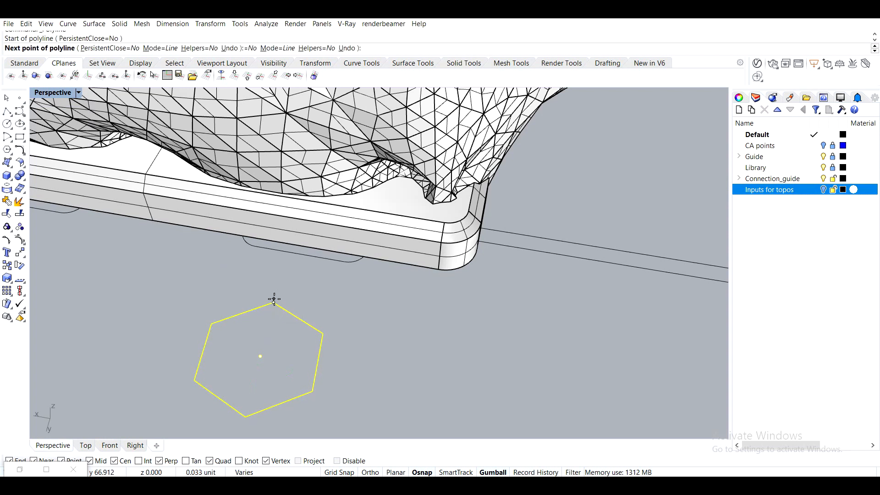
pyautogui.click(505, 322)
pyautogui.press('Return')
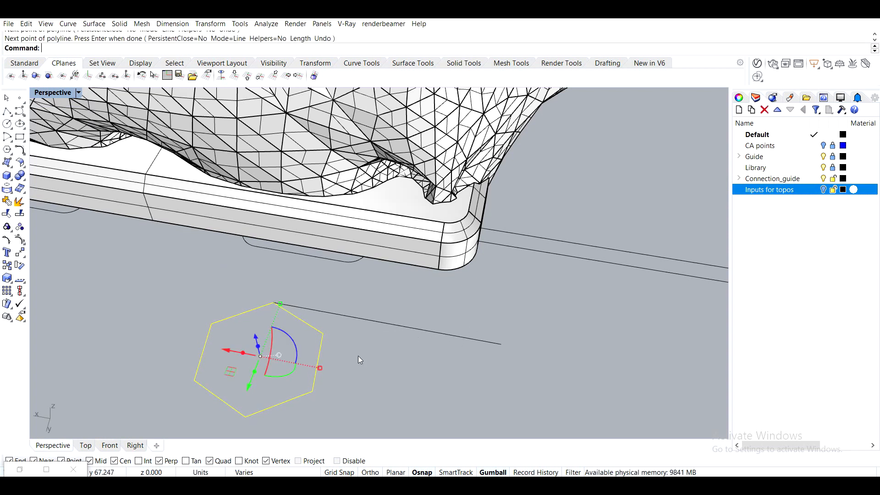
# Rotate the hexagon and its point about that corner until one side lies along the reference line, and delete the line
pyautogui.press('Return')
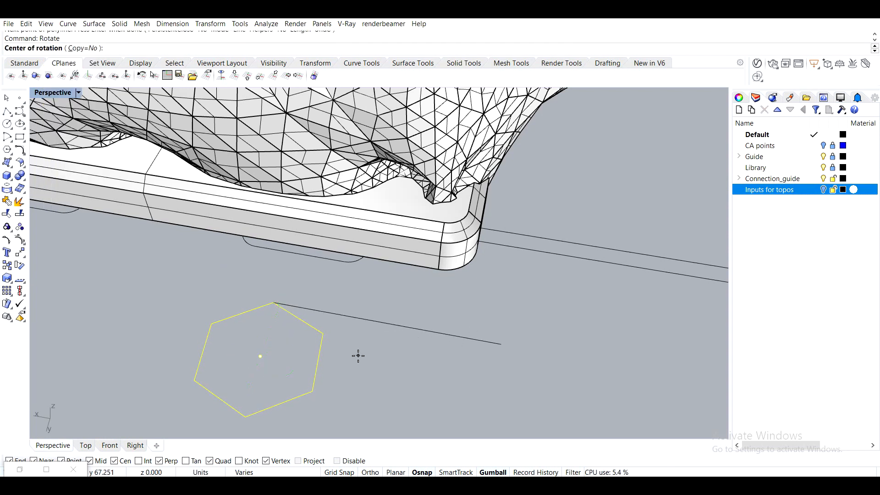
pyautogui.click(273, 303)
pyautogui.click(323, 334)
pyautogui.click(348, 316)
pyautogui.click(425, 331)
pyautogui.press('Delete')
# Move the rotated hexagon by its centre point onto the bolt hole centre on the box's underside
pyautogui.moveTo(207, 315); pyautogui.dragTo(207, 315)
pyautogui.write('m')
pyautogui.press('Return')
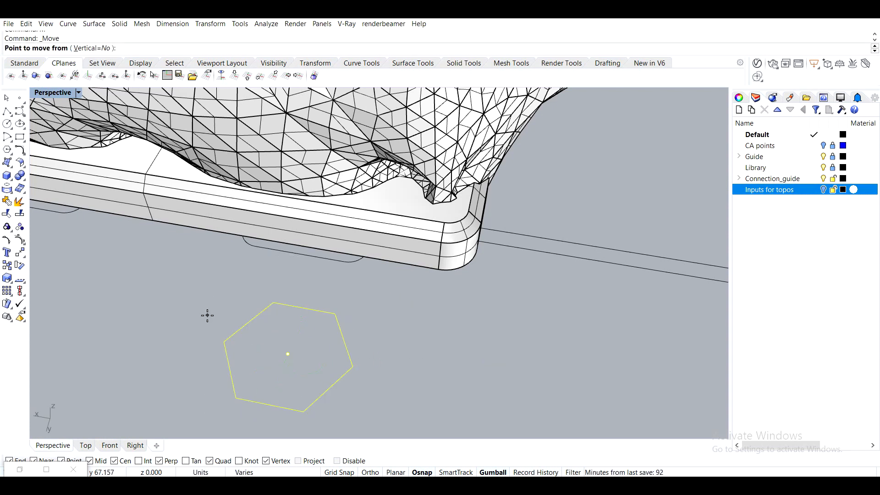
pyautogui.click(294, 359)
pyautogui.moveTo(336, 331); pyautogui.dragTo(358, 195, button='right')
pyautogui.scroll(1, 358, 197)
pyautogui.click(320, 241)
pyautogui.moveTo(353, 228); pyautogui.dragTo(352, 270, button='right')
pyautogui.scroll(5, 343, 193)
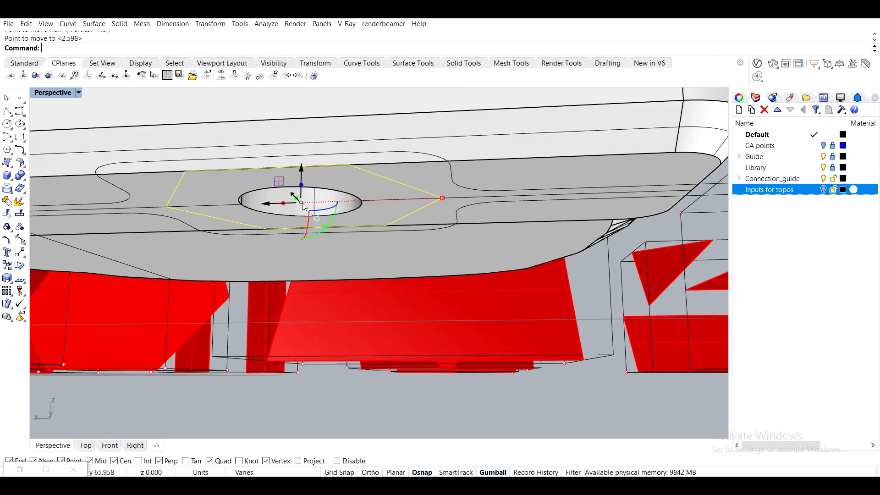
# Extrude the hexagon outline upward as a solid about 1.67 units high and delete the outline curve
pyautogui.scroll(-4, 331, 205)
pyautogui.click(354, 199)
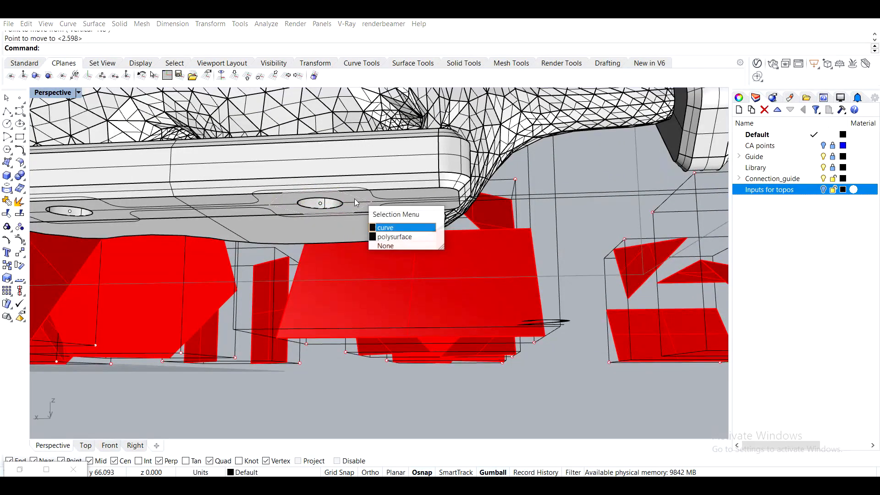
pyautogui.click(385, 228)
pyautogui.moveTo(385, 229); pyautogui.dragTo(346, 296, button='right')
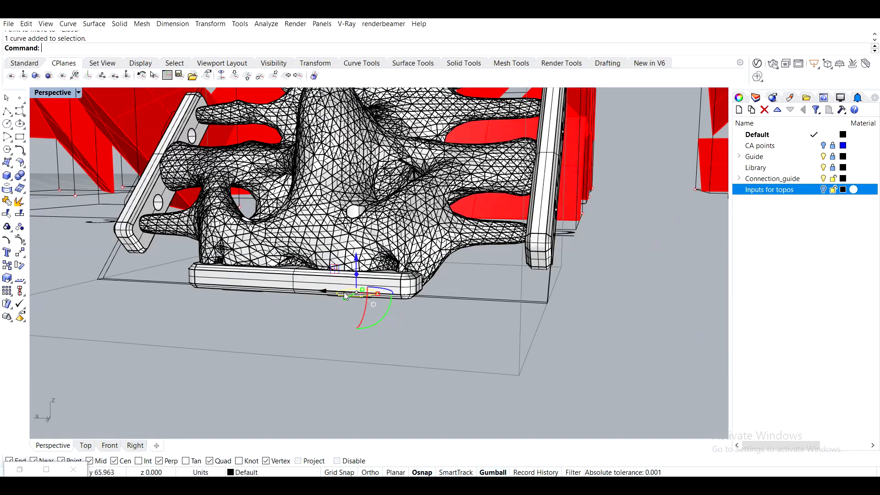
pyautogui.press('Return')
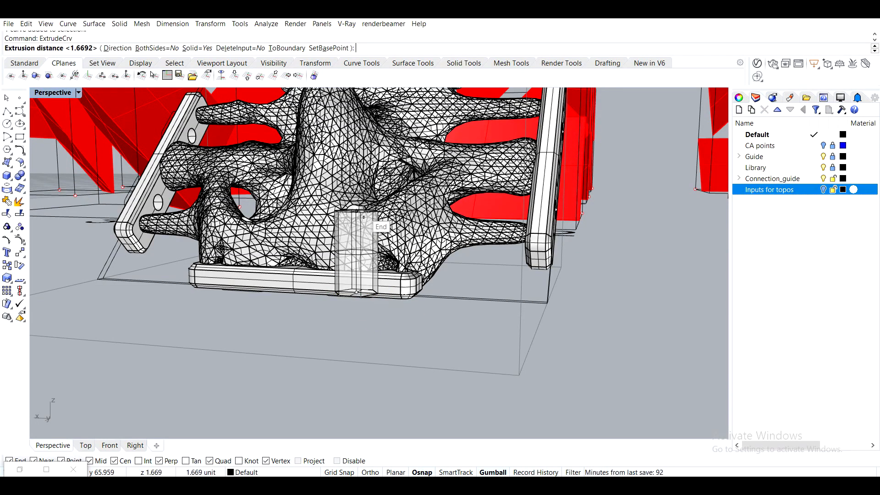
pyautogui.click(363, 216)
pyautogui.moveTo(363, 216)
pyautogui.mouseDown(button='right')
pyautogui.moveTo(372, 235)
pyautogui.moveTo(363, 273)
pyautogui.moveTo(362, 232)
pyautogui.mouseUp(button='right')
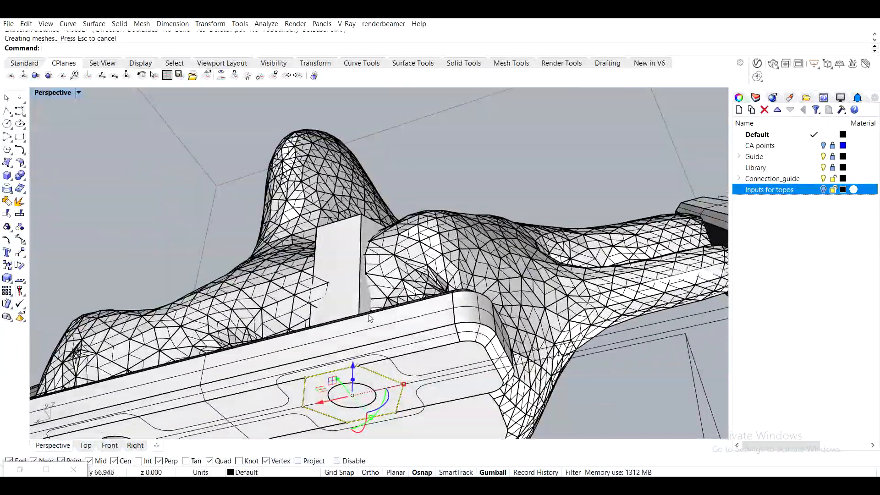
pyautogui.press('Delete')
pyautogui.scroll(3, 343, 389)
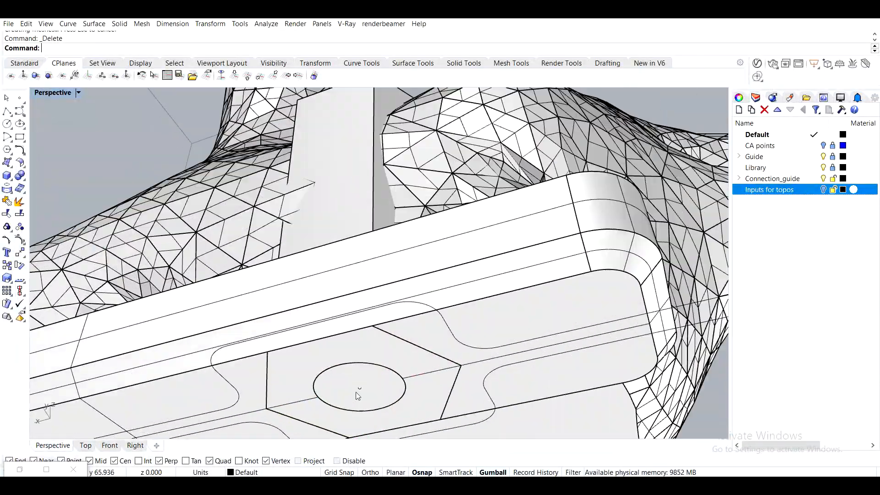
# Move the hexagonal prism and its centre point vertically from the bolt hole centre up to the box's upper inner edge
pyautogui.click(359, 387)
pyautogui.click(389, 413)
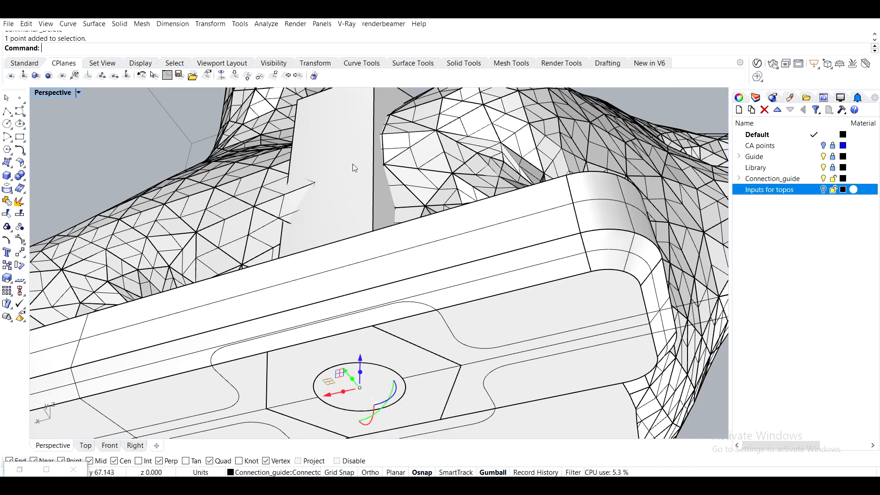
pyautogui.keyDown('shift'); pyautogui.click(352, 164); pyautogui.keyUp('shift')
pyautogui.click(401, 202)
pyautogui.write('m')
pyautogui.press('Return')
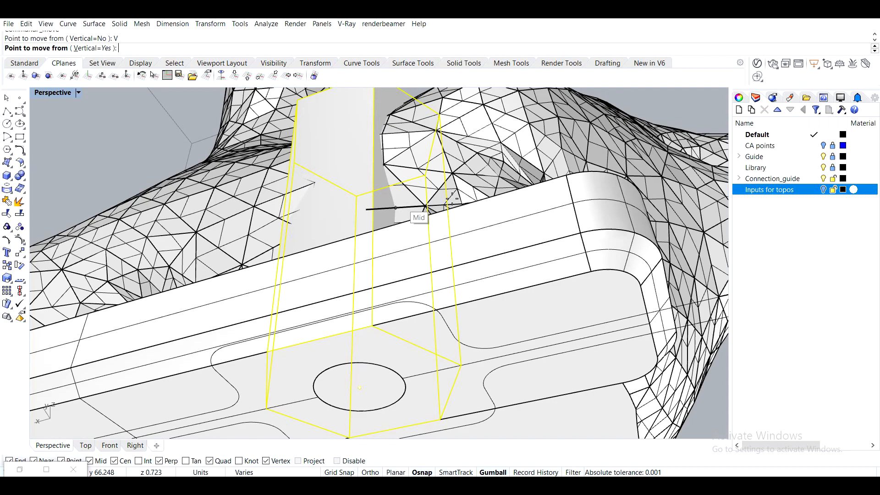
pyautogui.click(361, 387)
pyautogui.moveTo(554, 229); pyautogui.dragTo(558, 296, button='right')
pyautogui.scroll(2, 558, 296)
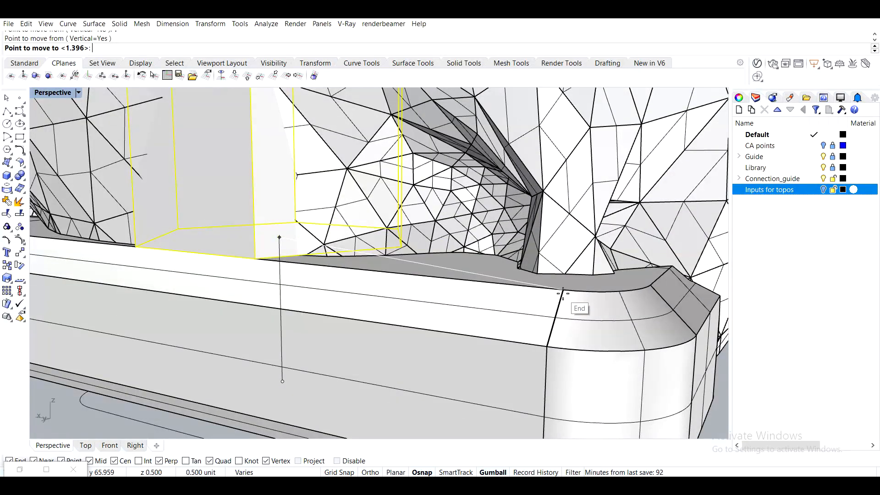
pyautogui.click(564, 296)
pyautogui.scroll(-5, 565, 297)
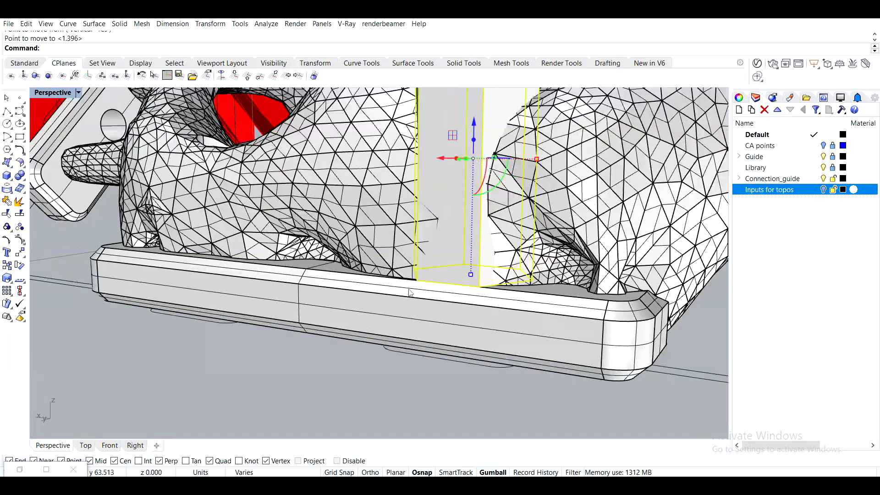
# Copy the hexagonal prism from its bolt hole's centre point to the second bolt hole's centre point on the same box
pyautogui.moveTo(509, 296); pyautogui.dragTo(453, 342, button='right')
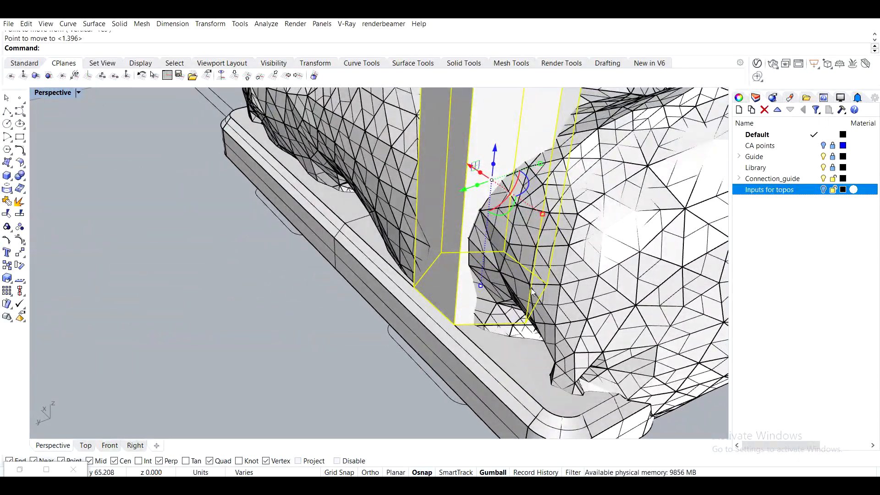
pyautogui.scroll(-5, 533, 293)
pyautogui.scroll(3, 478, 310)
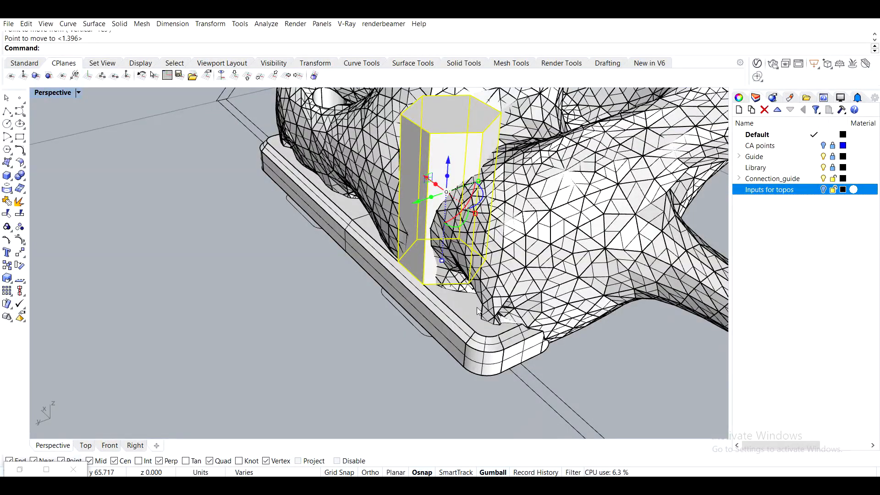
pyautogui.moveTo(458, 339); pyautogui.dragTo(517, 334, button='right')
pyautogui.write('opy')
pyautogui.press('Return')
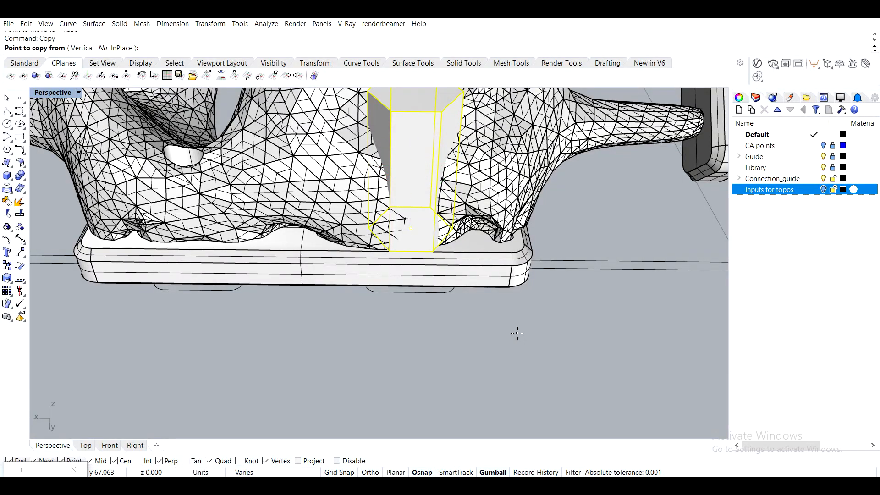
pyautogui.scroll(5, 392, 316)
pyautogui.moveTo(409, 264); pyautogui.dragTo(426, 288, button='right')
pyautogui.click(371, 358)
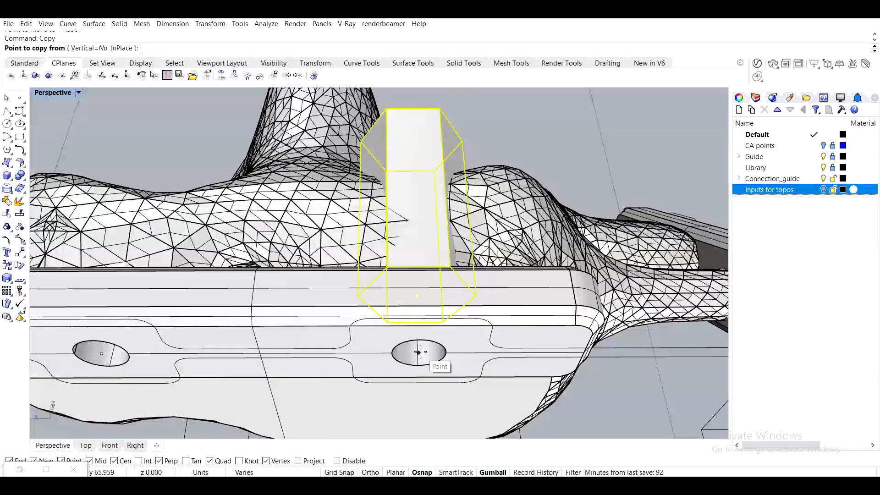
pyautogui.click(102, 354)
pyautogui.moveTo(101, 354); pyautogui.dragTo(240, 384, button='right')
pyautogui.rightClick(286, 288)
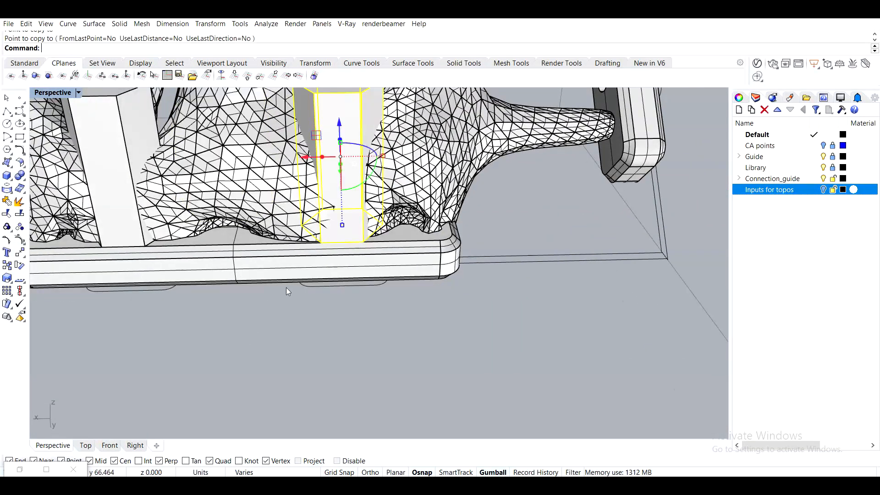
# Try duplicating both hexagonal prisms upward from the connection box, and undo it
pyautogui.scroll(-4, 286, 288)
pyautogui.moveTo(286, 288); pyautogui.dragTo(358, 333, button='right')
pyautogui.scroll(5, 242, 213)
pyautogui.keyDown('shift'); pyautogui.click(243, 213); pyautogui.keyUp('shift')
pyautogui.scroll(-5, 252, 225)
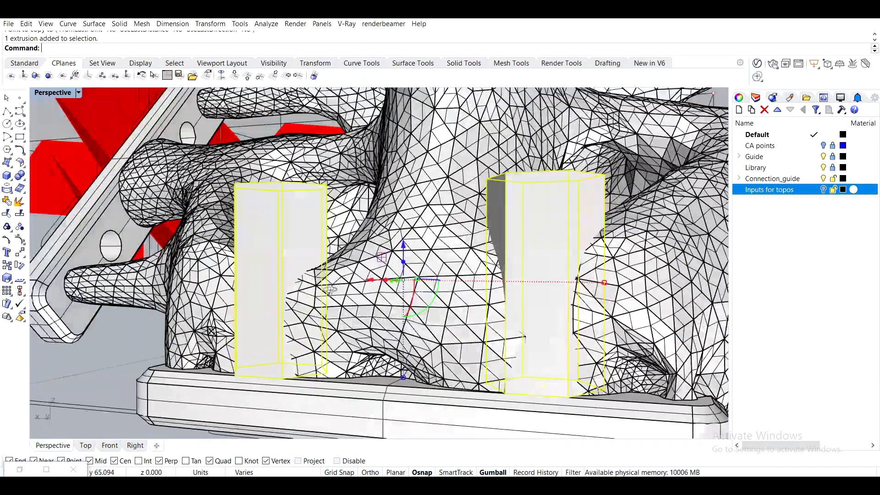
pyautogui.moveTo(252, 225); pyautogui.dragTo(357, 365, button='right')
pyautogui.scroll(2, 406, 282)
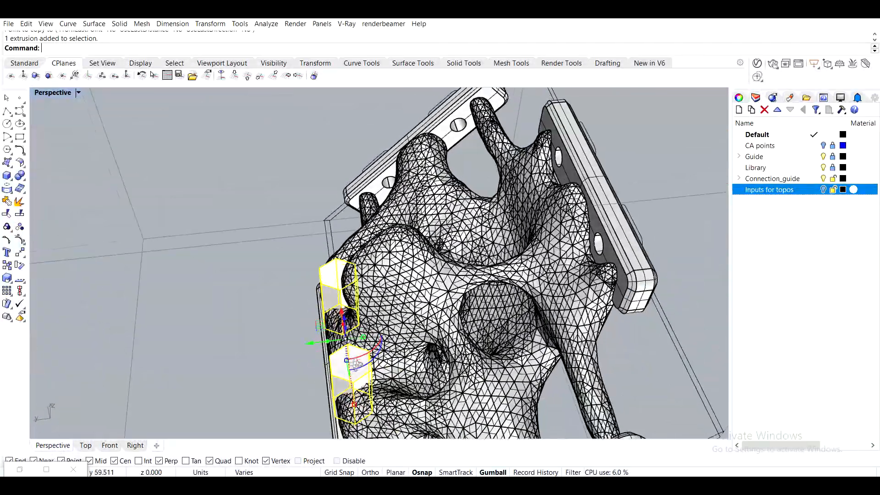
pyautogui.moveTo(341, 323); pyautogui.dragTo(341, 342, button='right')
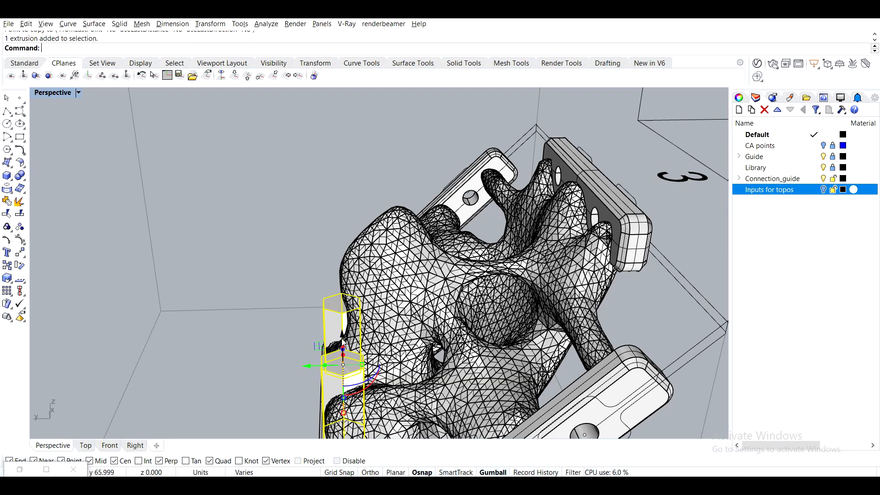
pyautogui.press('alt')
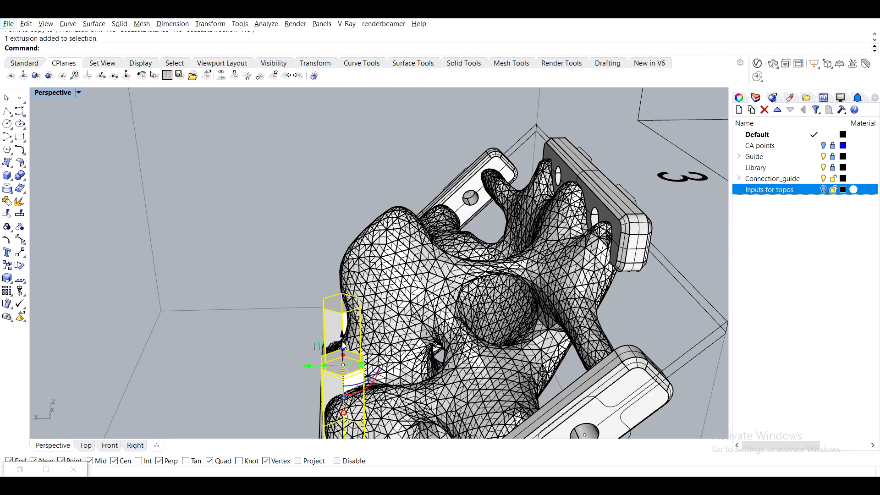
pyautogui.moveTo(382, 354); pyautogui.dragTo(292, 264, button='right')
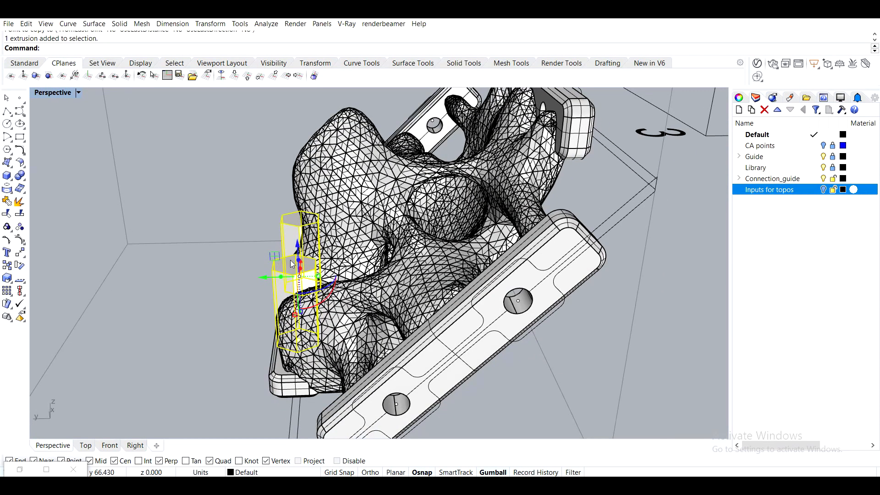
pyautogui.moveTo(302, 250); pyautogui.dragTo(284, 209)
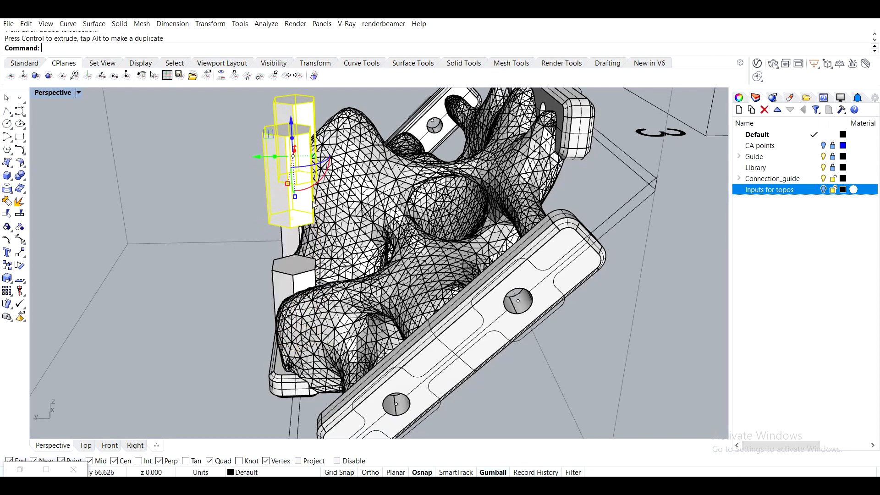
pyautogui.hotkey('ctrl', 'z')
# Duplicate both hexagonal prisms and a bolt hole centre point above the optimised part, and rotate the copies to lie horizontally
pyautogui.moveTo(304, 235); pyautogui.dragTo(362, 225, button='right')
pyautogui.click(342, 283)
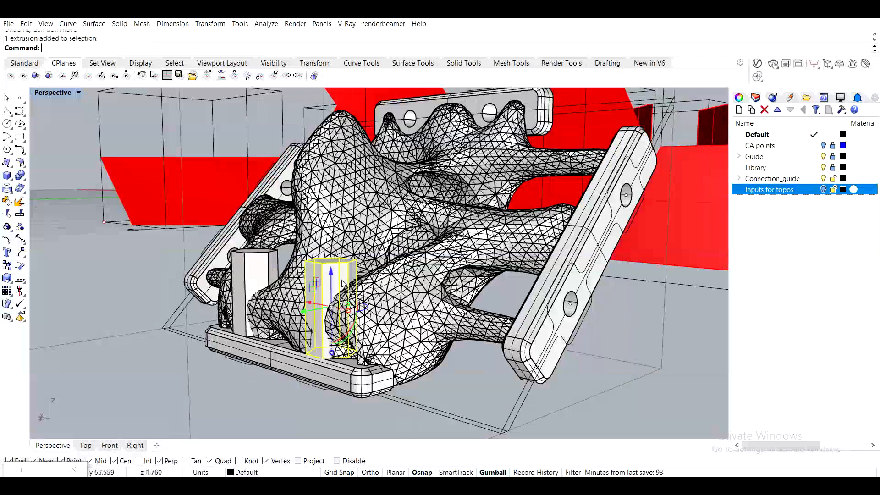
pyautogui.moveTo(344, 293); pyautogui.dragTo(341, 261, button='right')
pyautogui.scroll(6, 337, 345)
pyautogui.scroll(3, 339, 345)
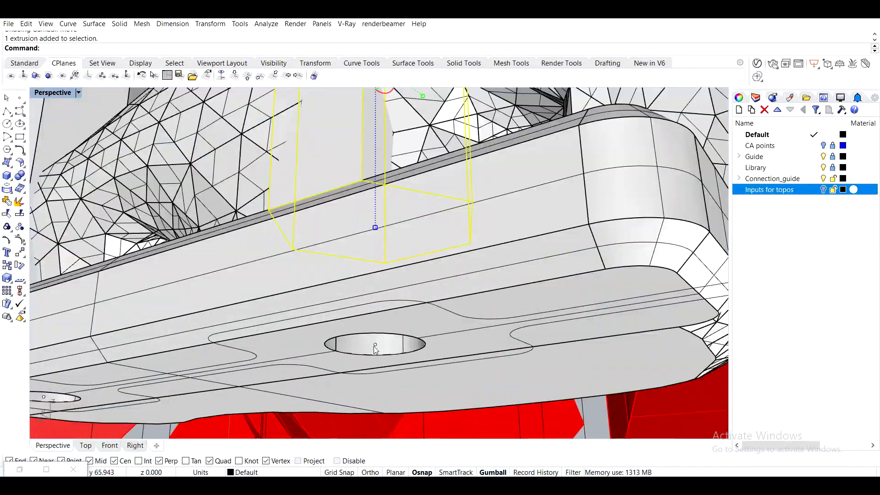
pyautogui.click(374, 346)
pyautogui.click(416, 376)
pyautogui.scroll(-4, 393, 306)
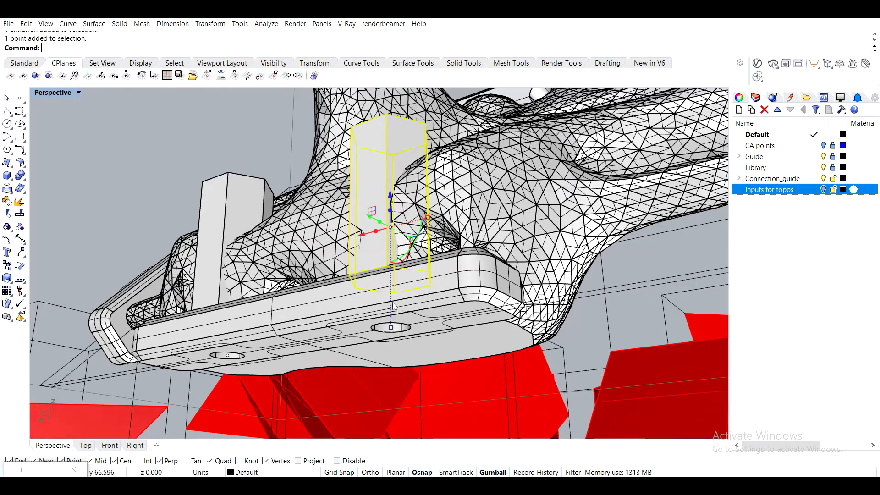
pyautogui.keyDown('shift'); pyautogui.click(226, 232); pyautogui.keyUp('shift')
pyautogui.scroll(2, 392, 292)
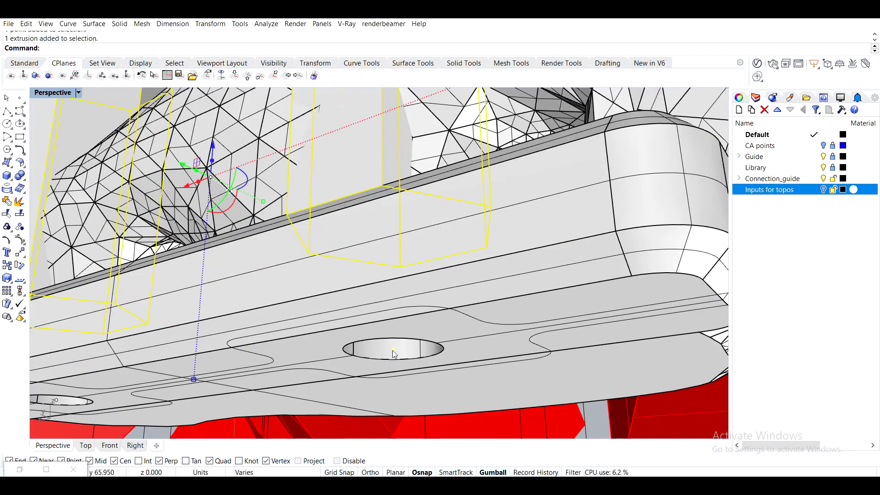
pyautogui.scroll(-5, 393, 349)
pyautogui.moveTo(431, 294); pyautogui.dragTo(318, 382, button='right')
pyautogui.moveTo(303, 321); pyautogui.dragTo(291, 164)
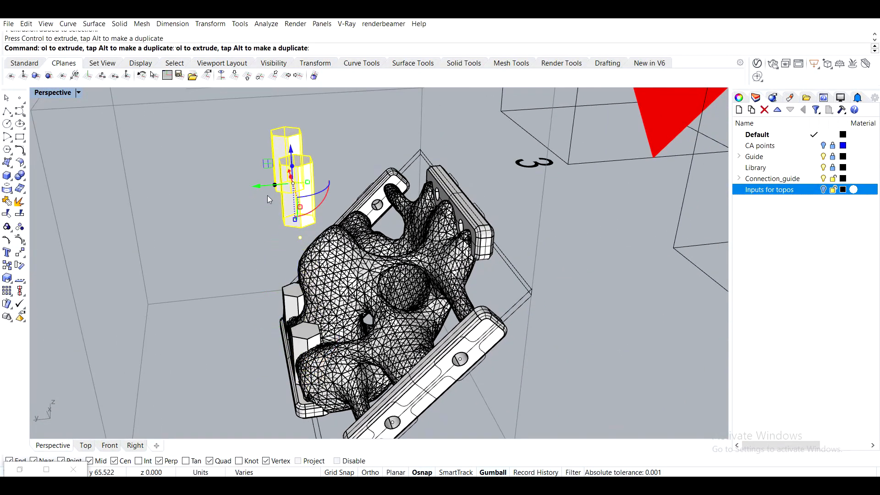
pyautogui.moveTo(317, 213); pyautogui.dragTo(359, 148)
# Move the horizontal prisms from their centre point to the matching bolt hole centre on the opposite connection box with the Move command
pyautogui.write('m')
pyautogui.press('Return')
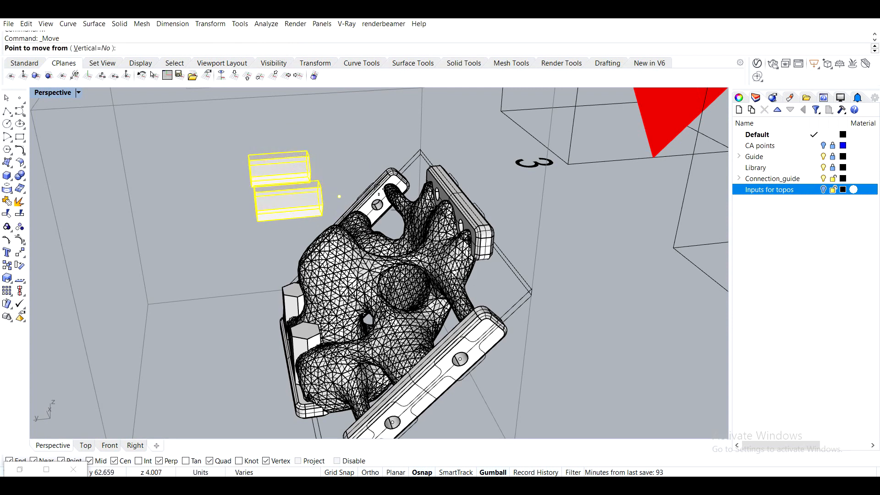
pyautogui.click(342, 197)
pyautogui.moveTo(342, 197); pyautogui.dragTo(576, 188, button='right')
pyautogui.scroll(3, 390, 266)
pyautogui.click(401, 258)
pyautogui.scroll(7, 536, 310)
pyautogui.scroll(-11, 536, 303)
pyautogui.scroll(6, 469, 226)
pyautogui.scroll(6, 396, 236)
pyautogui.moveTo(396, 281); pyautogui.dragTo(345, 291, button='right')
pyautogui.scroll(-7, 385, 264)
pyautogui.moveTo(376, 262); pyautogui.dragTo(289, 323, button='right')
pyautogui.click(176, 307)
# Duplicate one horizontal prism with its hole centre point beyond the adjacent connection box and rotate the copy perpendicular to that box
pyautogui.scroll(4, 418, 246)
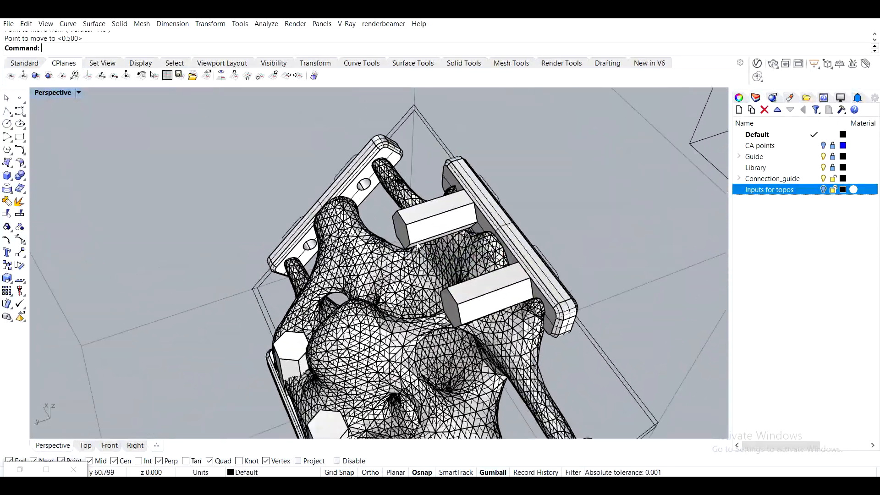
pyautogui.keyDown('shift'); pyautogui.moveTo(464, 235); pyautogui.dragTo(475, 254, button='right'); pyautogui.keyUp('shift')
pyautogui.click(459, 248)
pyautogui.keyDown('shift'); pyautogui.click(524, 326); pyautogui.keyUp('shift')
pyautogui.moveTo(630, 312); pyautogui.dragTo(608, 315, button='right')
pyautogui.click(585, 248)
pyautogui.moveTo(585, 366); pyautogui.dragTo(537, 321, button='right')
pyautogui.click(387, 252)
pyautogui.moveTo(390, 254); pyautogui.dragTo(454, 314, button='right')
pyautogui.scroll(5, 457, 316)
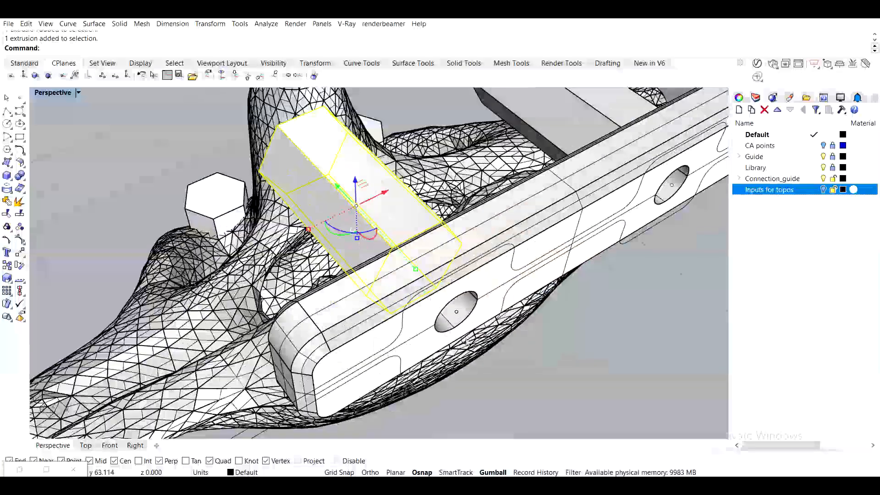
pyautogui.click(458, 315)
pyautogui.click(495, 345)
pyautogui.scroll(-6, 495, 345)
pyautogui.moveTo(495, 339); pyautogui.dragTo(376, 292, button='right')
pyautogui.scroll(-7, 389, 258)
pyautogui.keyDown('shift'); pyautogui.moveTo(440, 283); pyautogui.dragTo(355, 266, button='right'); pyautogui.keyUp('shift')
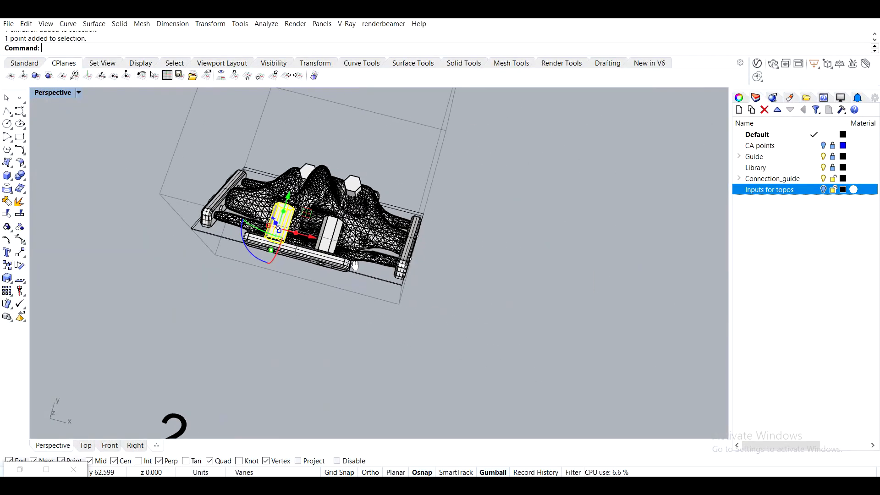
pyautogui.moveTo(316, 243); pyautogui.dragTo(498, 305)
pyautogui.scroll(4, 408, 263)
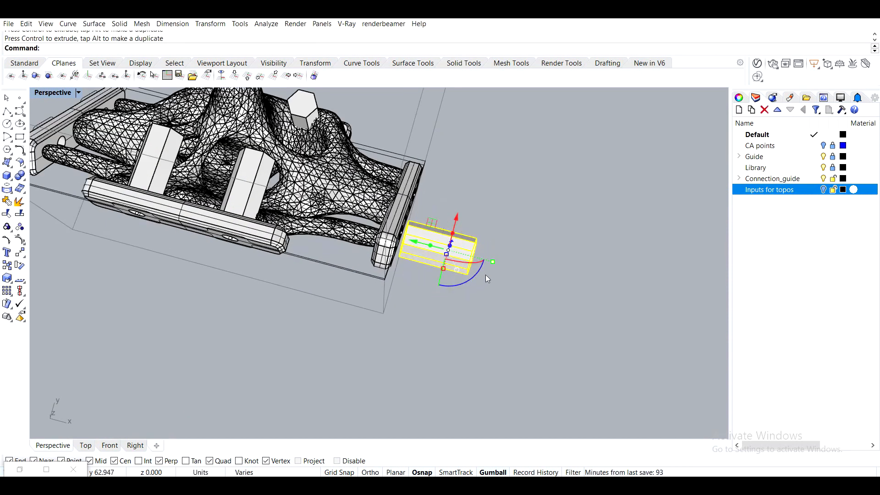
# Move the duplicated prism from its centre point to the bolt hole centre on the adjacent connection box
pyautogui.write('m')
pyautogui.press('Return')
pyautogui.click(492, 258)
pyautogui.scroll(8, 399, 248)
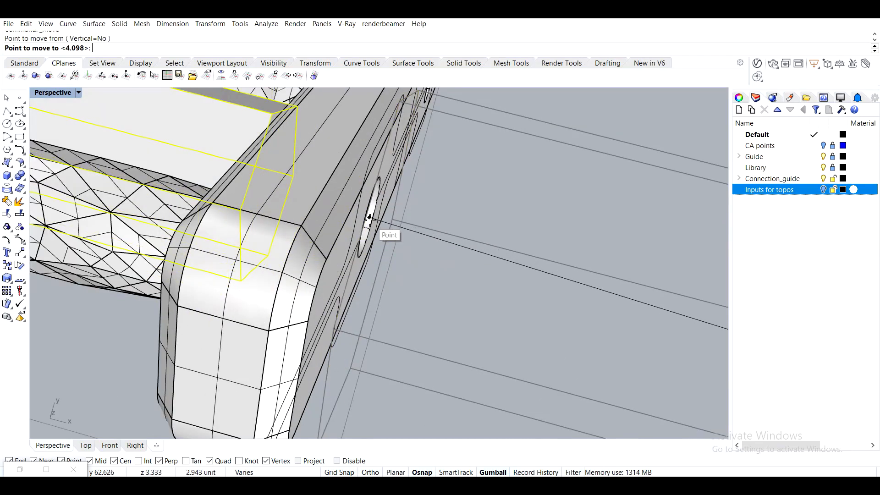
pyautogui.click(370, 220)
# Copy the prism from its bolt hole centre to the second bolt hole centre on the same connection box
pyautogui.scroll(-4, 411, 211)
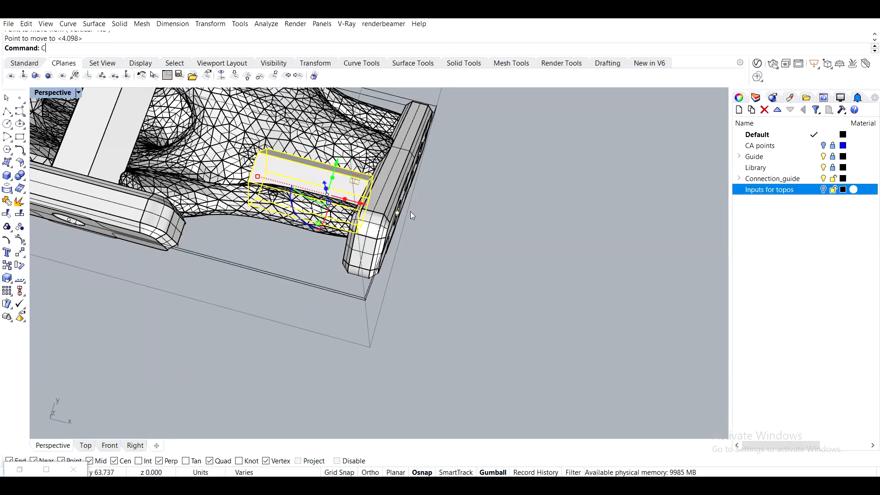
pyautogui.write('opy')
pyautogui.press('Return')
pyautogui.moveTo(422, 218); pyautogui.dragTo(430, 262, button='right')
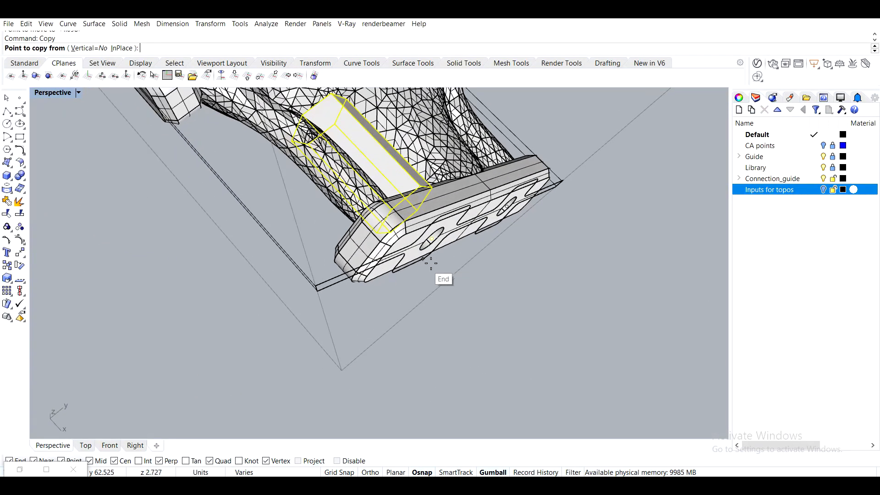
pyautogui.scroll(6, 431, 246)
pyautogui.click(433, 230)
pyautogui.scroll(-4, 468, 220)
pyautogui.scroll(5, 541, 183)
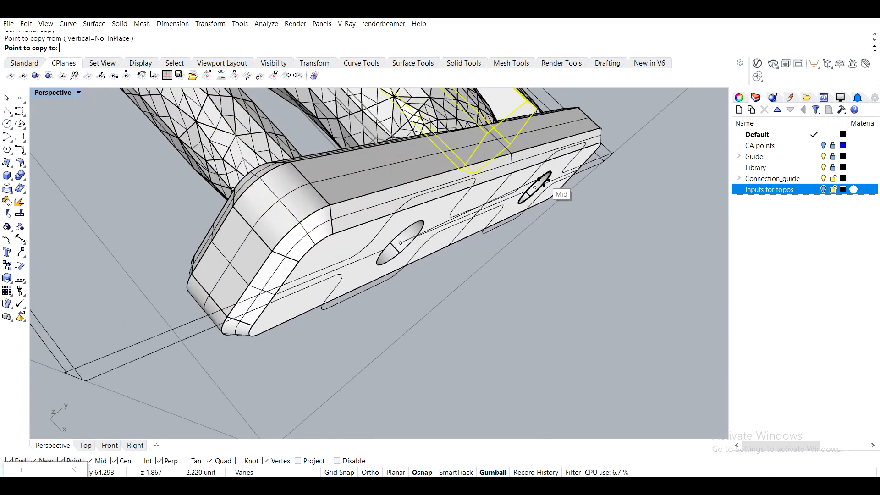
pyautogui.click(540, 190)
pyautogui.scroll(-5, 534, 211)
pyautogui.press('Return')
# Select the two hexagonal prisms attached to the adjacent connection box
pyautogui.moveTo(531, 217); pyautogui.dragTo(321, 230, button='right')
pyautogui.scroll(8, 311, 232)
pyautogui.keyDown('shift'); pyautogui.moveTo(344, 270); pyautogui.dragTo(346, 213, button='right'); pyautogui.keyUp('shift')
pyautogui.scroll(5, 406, 168)
pyautogui.click(405, 168)
pyautogui.scroll(-3, 360, 275)
pyautogui.keyDown('shift'); pyautogui.moveTo(344, 357); pyautogui.dragTo(351, 278, button='right'); pyautogui.keyUp('shift')
pyautogui.keyDown('shift'); pyautogui.click(349, 306); pyautogui.keyUp('shift')
# Try shortening both selected prisms along their length with Scale1D, and undo it
pyautogui.write('Sca')
pyautogui.press('Return')
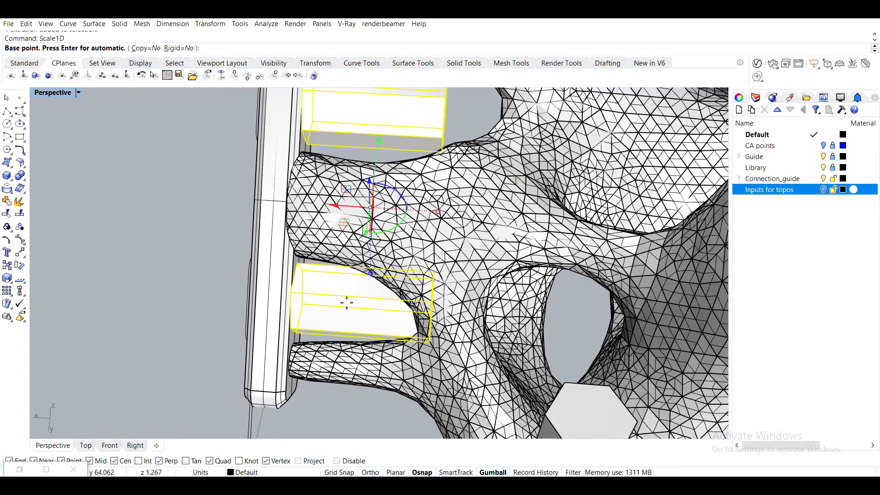
pyautogui.click(292, 292)
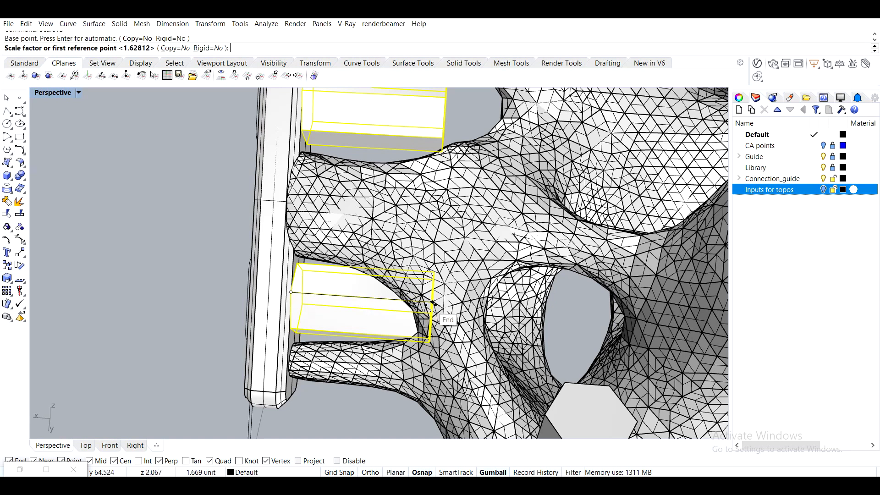
pyautogui.click(431, 301)
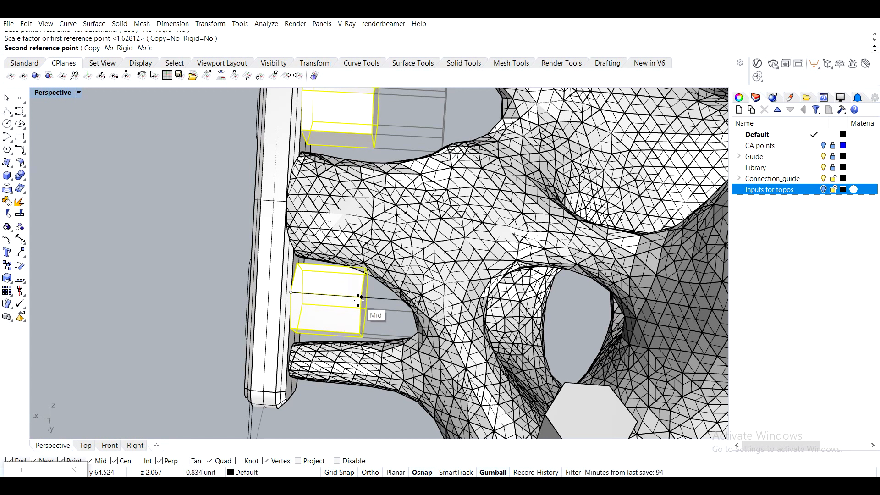
pyautogui.click(361, 298)
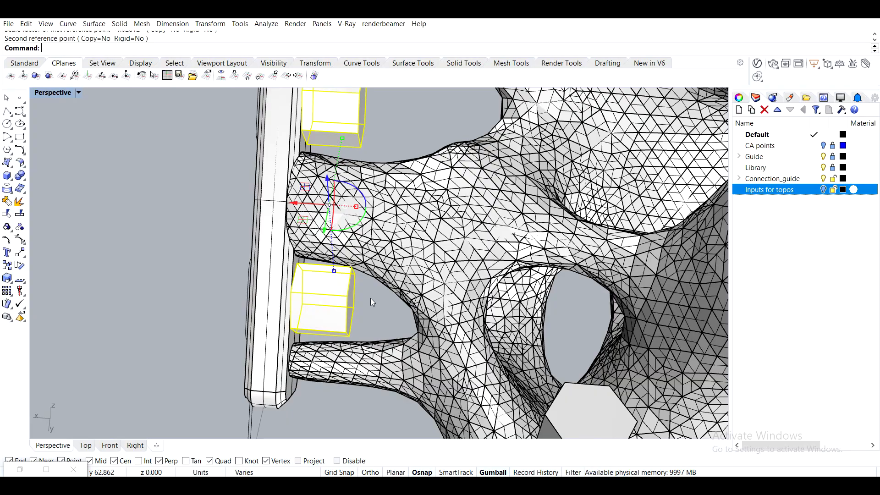
pyautogui.hotkey('ctrl', 'z')
# Shorten both selected prisms with Scale1D from their box-side ends, setting the second reference length to 1.5 units
pyautogui.moveTo(364, 303); pyautogui.dragTo(380, 294, button='right')
pyautogui.scroll(-7, 380, 293)
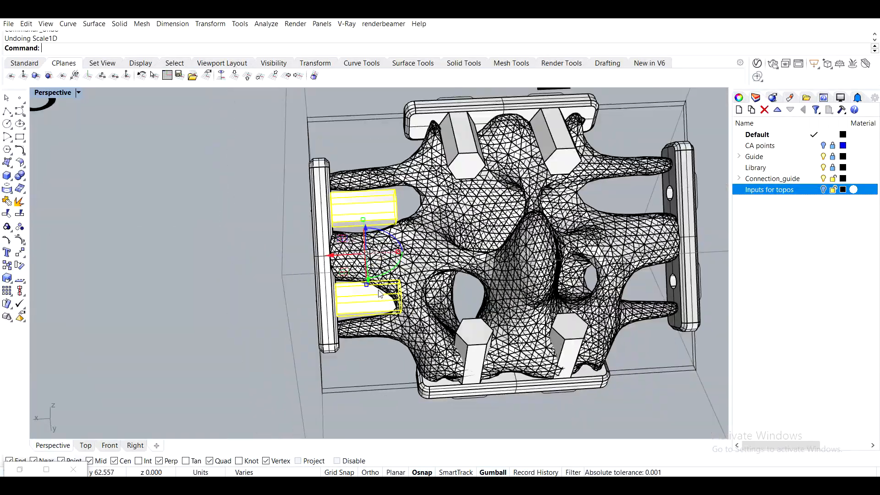
pyautogui.scroll(5, 380, 293)
pyautogui.write('Sca')
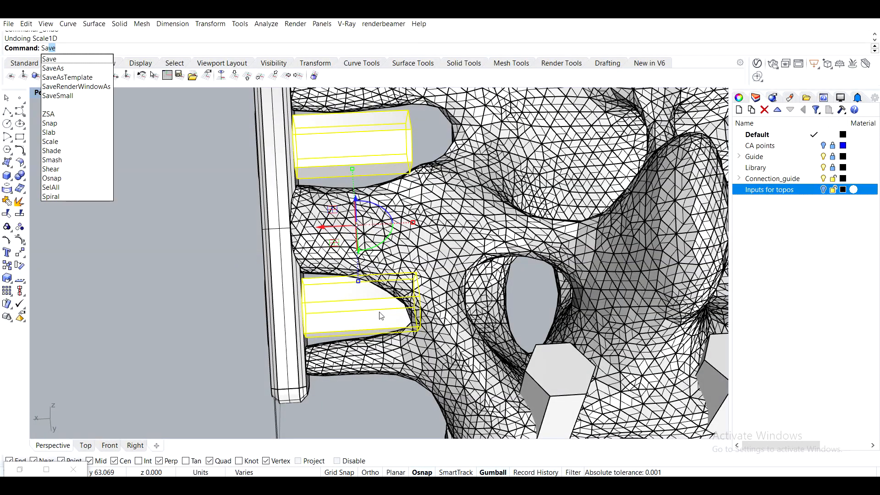
pyautogui.press('Return')
pyautogui.scroll(2, 310, 300)
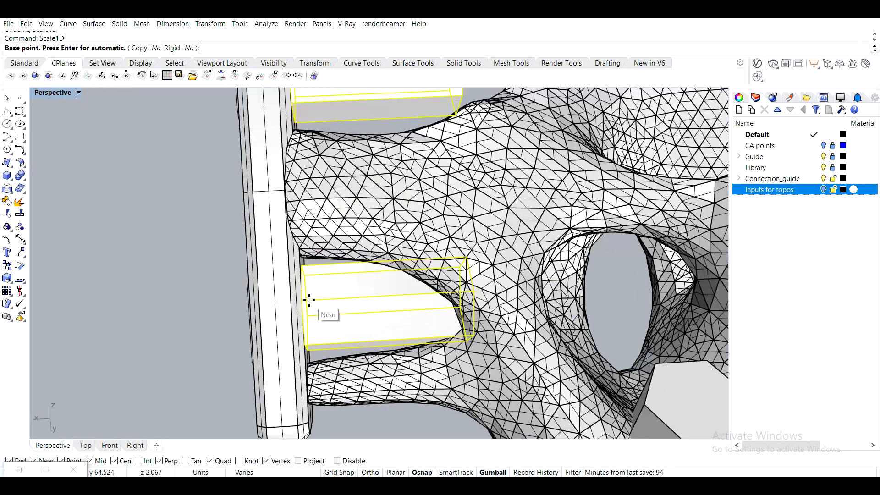
pyautogui.click(303, 301)
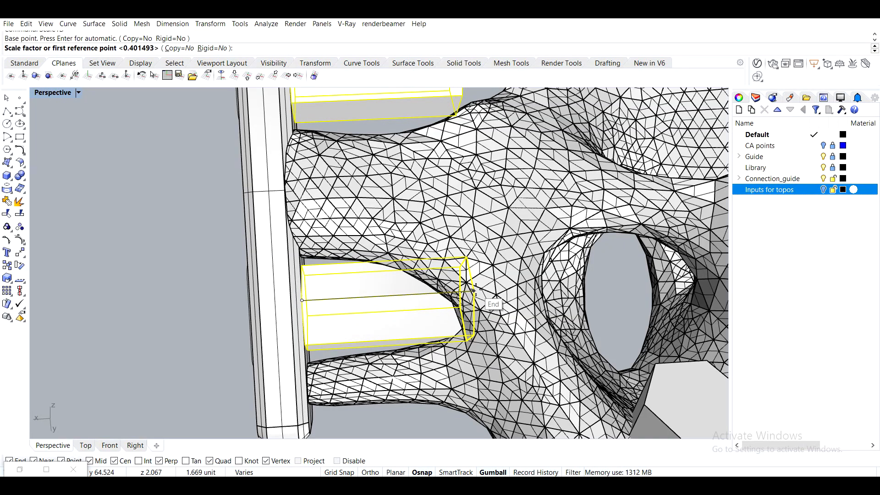
pyautogui.click(474, 291)
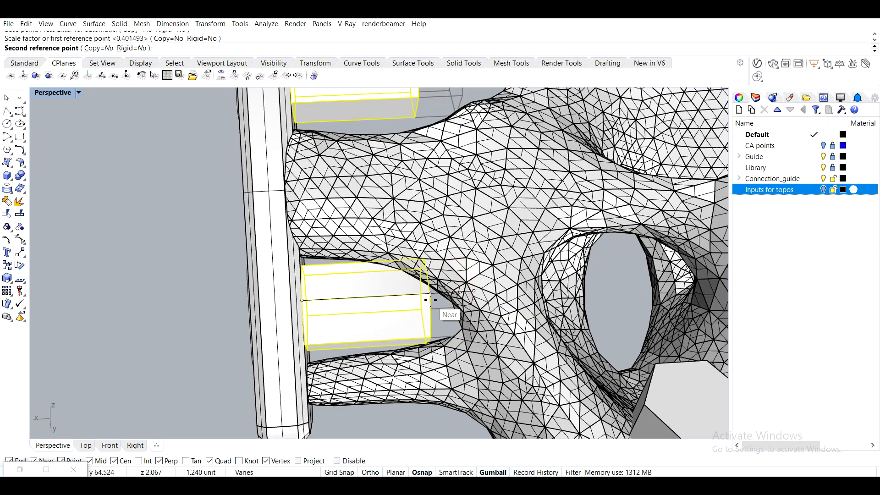
pyautogui.write('2')
pyautogui.moveTo(430, 293)
pyautogui.mouseDown(button='right')
pyautogui.moveTo(397, 251)
pyautogui.moveTo(420, 305)
pyautogui.mouseUp(button='right')
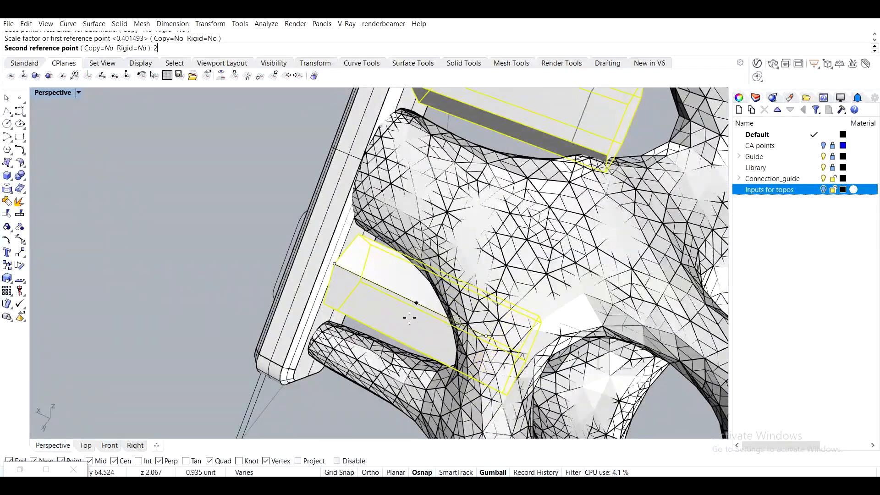
pyautogui.press('BackSpace')
pyautogui.write('1.5')
pyautogui.press('Return')
# Mirror the two shortened prisms across the part's centre line onto the opposite connection box
pyautogui.scroll(-6, 381, 321)
pyautogui.moveTo(381, 321); pyautogui.dragTo(413, 205, button='right')
pyautogui.scroll(-3, 365, 250)
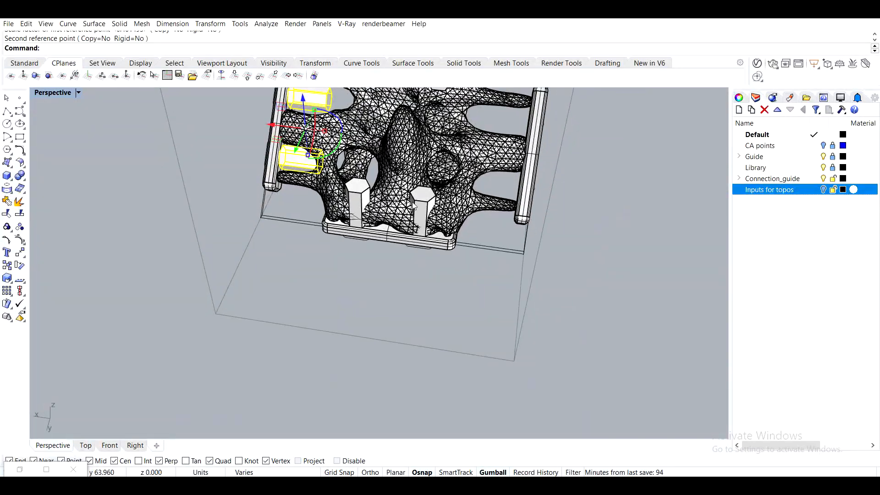
pyautogui.write('Mi')
pyautogui.press('Return')
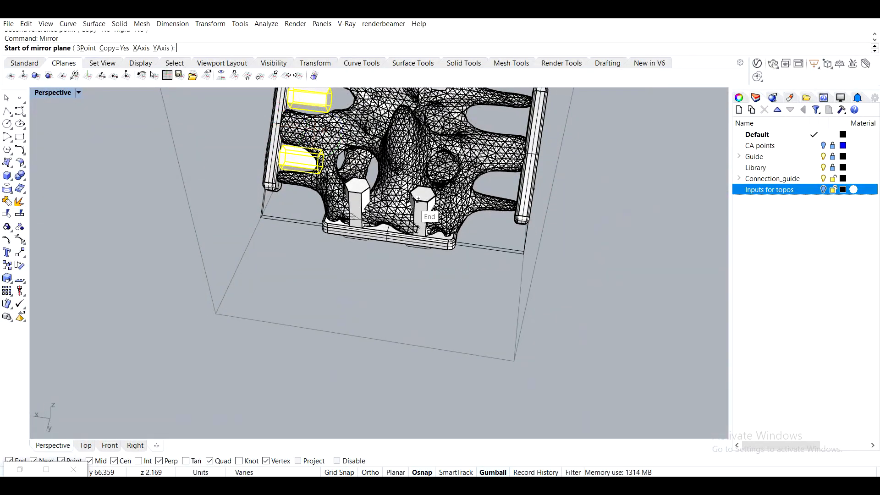
pyautogui.click(360, 336)
pyautogui.click(390, 278)
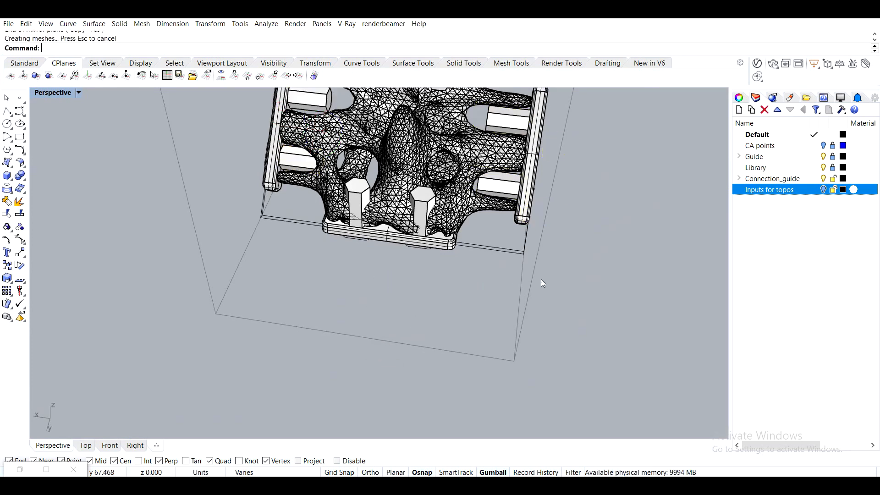
# Subtract the hexagonal prisms from the optimised part with BooleanDifference, using DeleteInput=No
pyautogui.keyDown('shift'); pyautogui.moveTo(544, 263); pyautogui.dragTo(477, 342, button='right'); pyautogui.keyUp('shift')
pyautogui.scroll(4, 363, 198)
pyautogui.keyDown('shift'); pyautogui.moveTo(240, 190); pyautogui.dragTo(292, 243, button='right'); pyautogui.keyUp('shift')
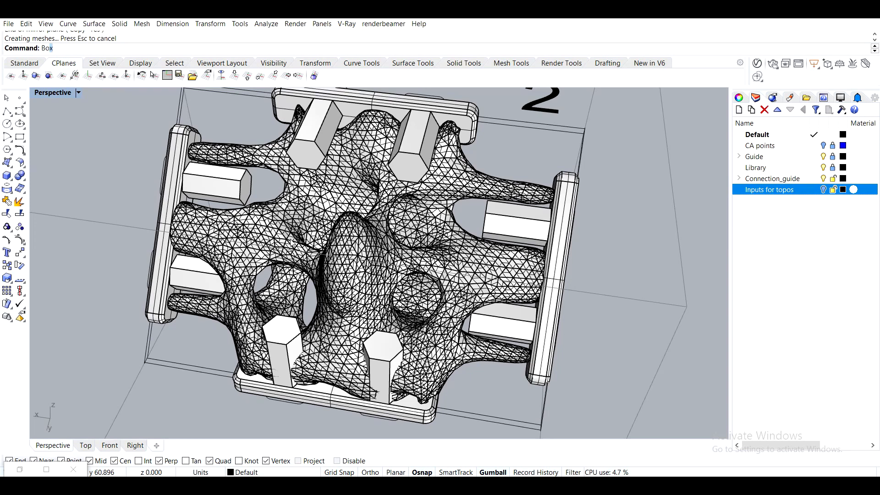
pyautogui.press('Return')
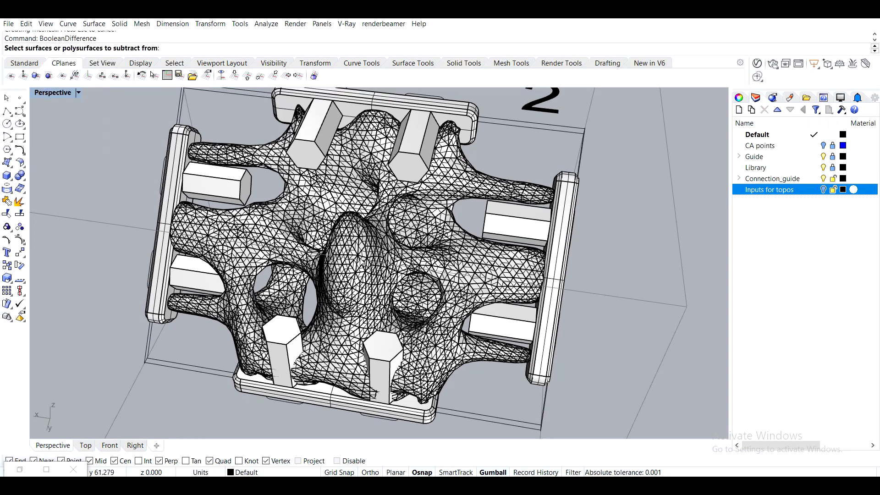
pyautogui.click(316, 142)
pyautogui.press('Return')
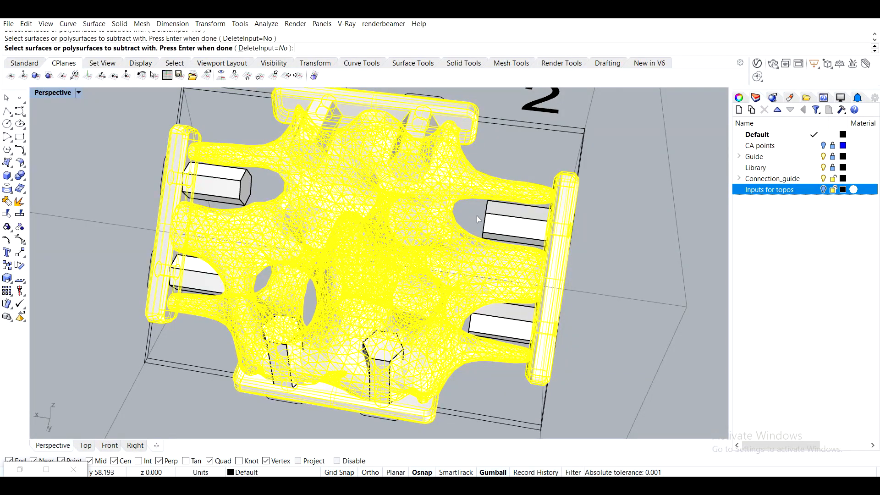
pyautogui.click(510, 229)
pyautogui.click(502, 325)
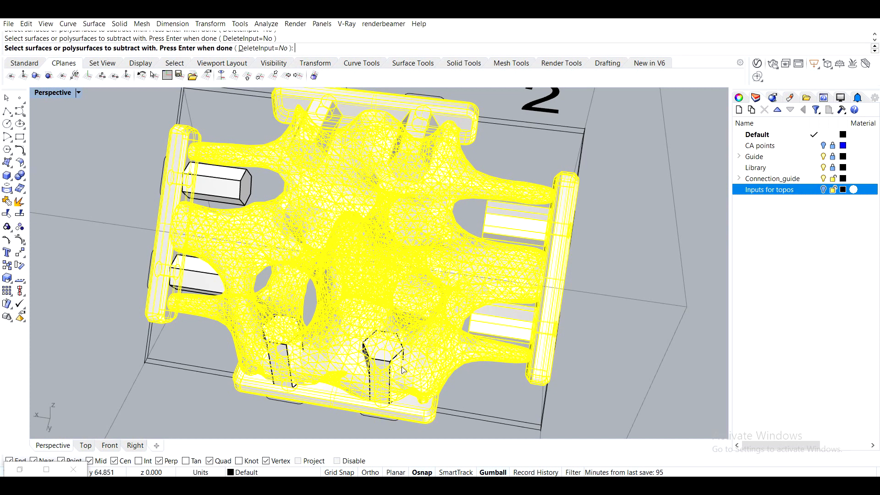
pyautogui.click(200, 266)
pyautogui.click(204, 182)
pyautogui.press('Return')
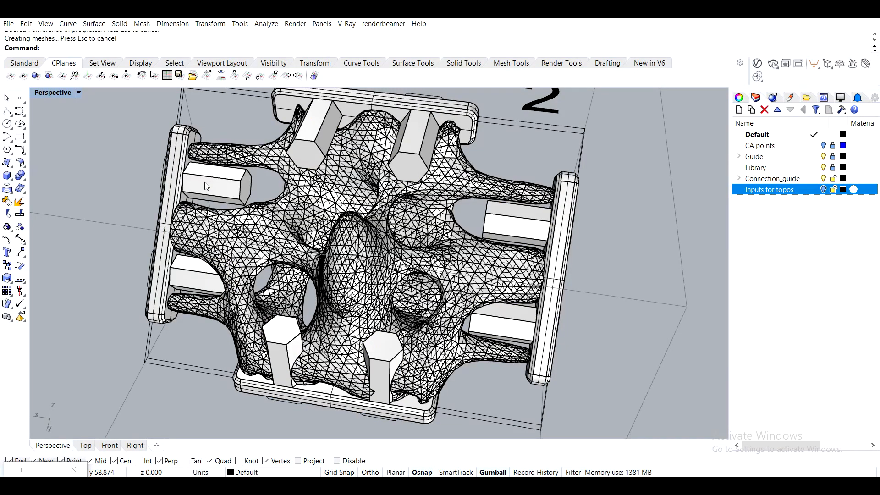
# Delete the eight hexagonal cutter prisms from the four connection boxes, and examine a cut bolt hole up close
pyautogui.click(204, 185)
pyautogui.press('Delete')
pyautogui.click(197, 274)
pyautogui.press('Delete')
pyautogui.click(309, 127)
pyautogui.press('Delete')
pyautogui.click(414, 151)
pyautogui.press('Delete')
pyautogui.click(534, 232)
pyautogui.press('Delete')
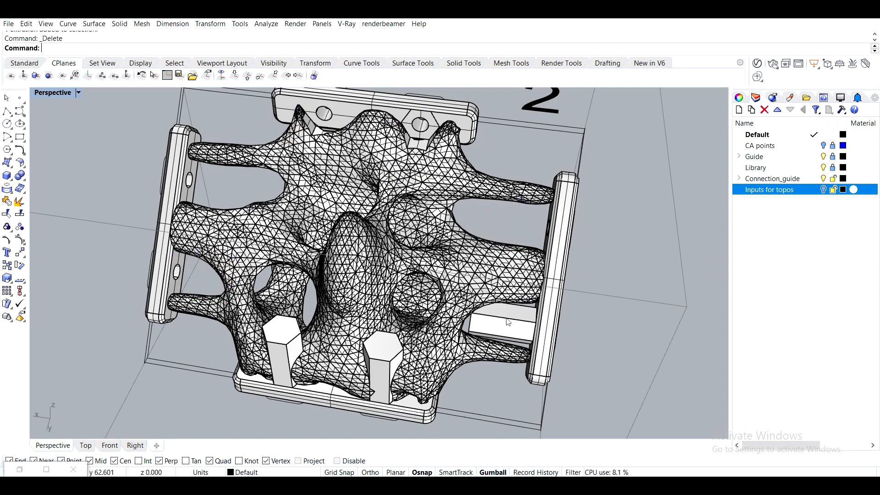
pyautogui.click(507, 322)
pyautogui.press('Delete')
pyautogui.moveTo(486, 330); pyautogui.dragTo(354, 337, button='right')
pyautogui.click(348, 345)
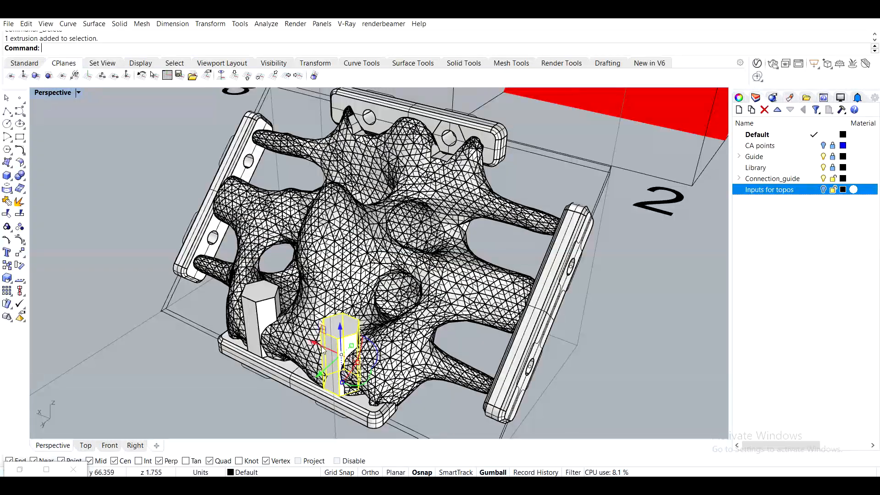
pyautogui.press('Delete')
pyautogui.click(265, 319)
pyautogui.press('Delete')
pyautogui.moveTo(307, 358); pyautogui.dragTo(369, 389, button='right')
pyautogui.scroll(10, 369, 388)
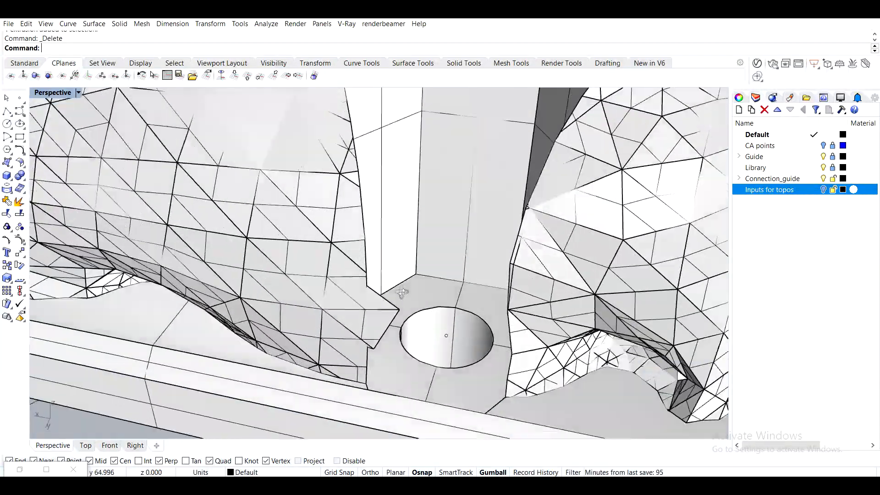
# Draw a rotated box from a corner of the hexagonal recess over the leftover mesh sliver beside the bolt hole, and select it
pyautogui.moveTo(402, 294); pyautogui.dragTo(449, 338, button='right')
pyautogui.scroll(-6, 277, 263)
pyautogui.moveTo(368, 223)
pyautogui.mouseDown(button='right')
pyautogui.moveTo(512, 254)
pyautogui.moveTo(374, 225)
pyautogui.mouseUp(button='right')
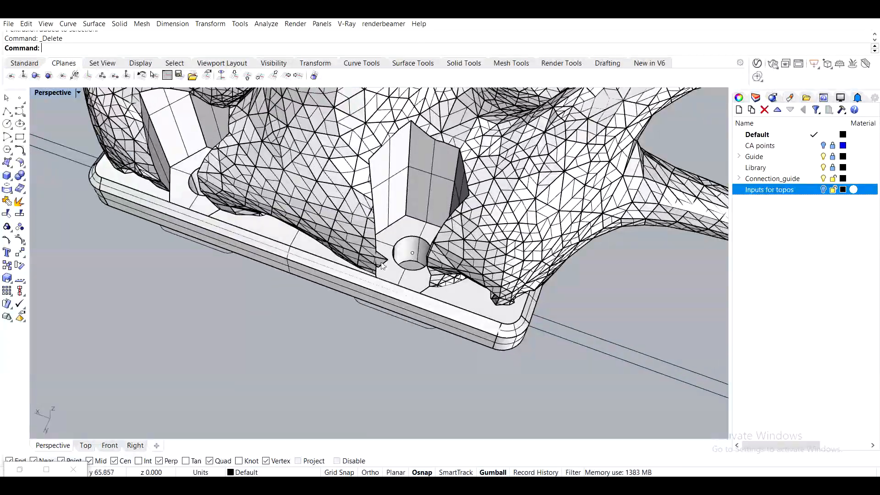
pyautogui.scroll(10, 381, 263)
pyautogui.moveTo(381, 262); pyautogui.dragTo(256, 287, button='right')
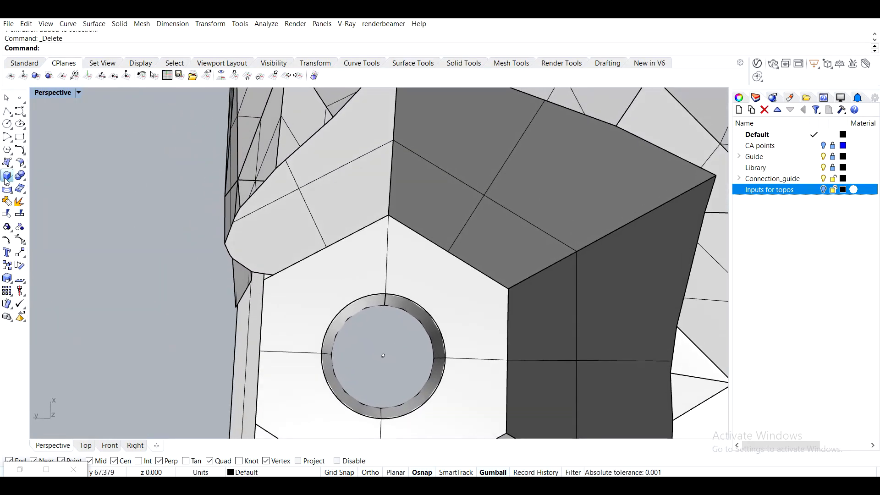
pyautogui.click(6, 177)
pyautogui.click(388, 215)
pyautogui.click(118, 48)
pyautogui.click(275, 293)
pyautogui.click(284, 333)
pyautogui.click(190, 243)
pyautogui.click(325, 235)
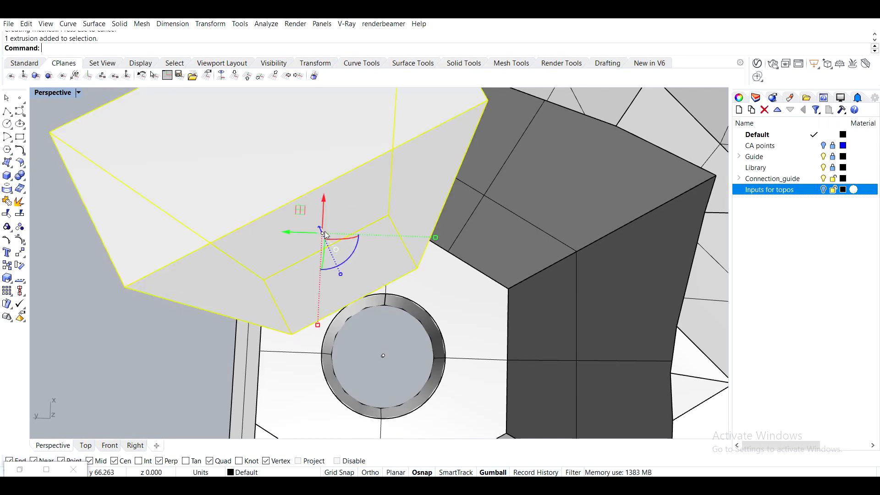
# Move the box outward along its own base edge, away from the bolt hole, using its lower corner as base point
pyautogui.moveTo(324, 236); pyautogui.dragTo(422, 191, button='right')
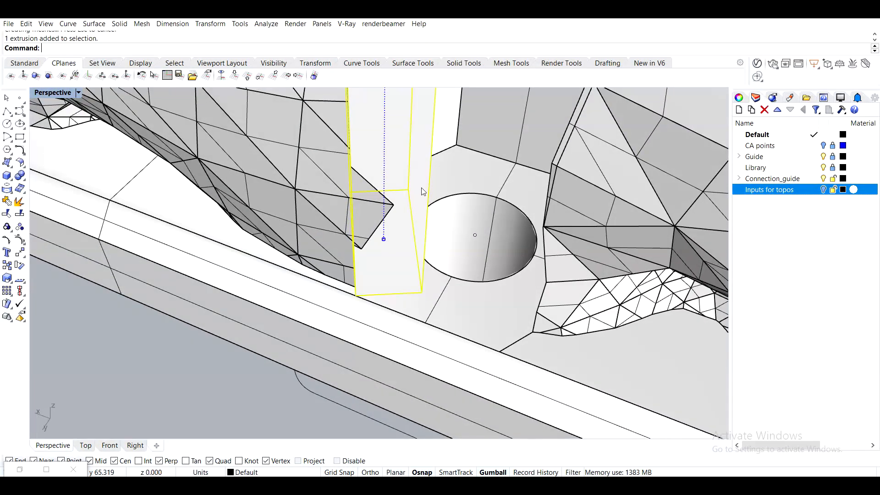
pyautogui.write('m')
pyautogui.press('Return')
pyautogui.moveTo(407, 244); pyautogui.dragTo(379, 246, button='right')
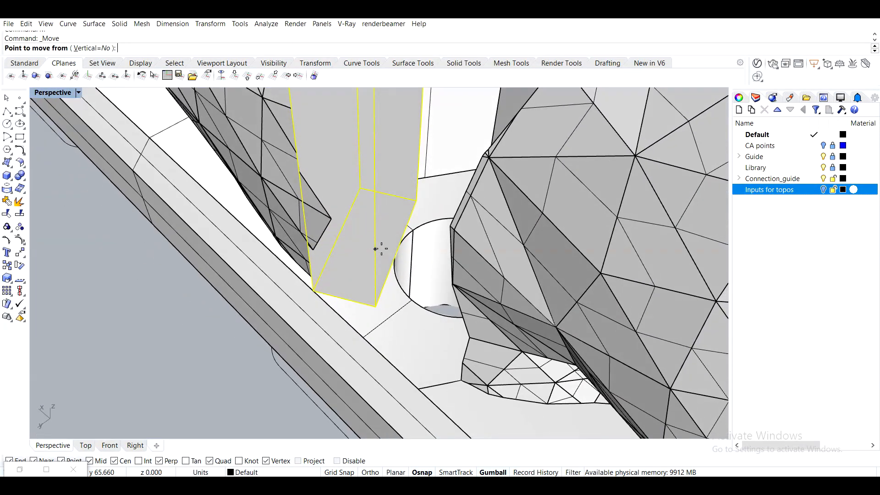
pyautogui.click(417, 201)
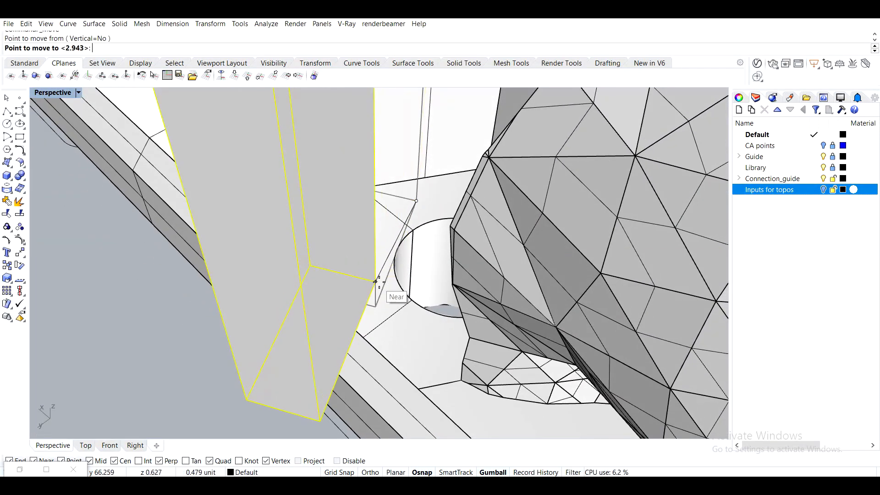
pyautogui.click(387, 271)
pyautogui.moveTo(387, 270); pyautogui.dragTo(354, 314, button='right')
# Subtract the box from the optimised part with BooleanDifference, using DeleteInput=No, and delete the cutter box
pyautogui.click(281, 256)
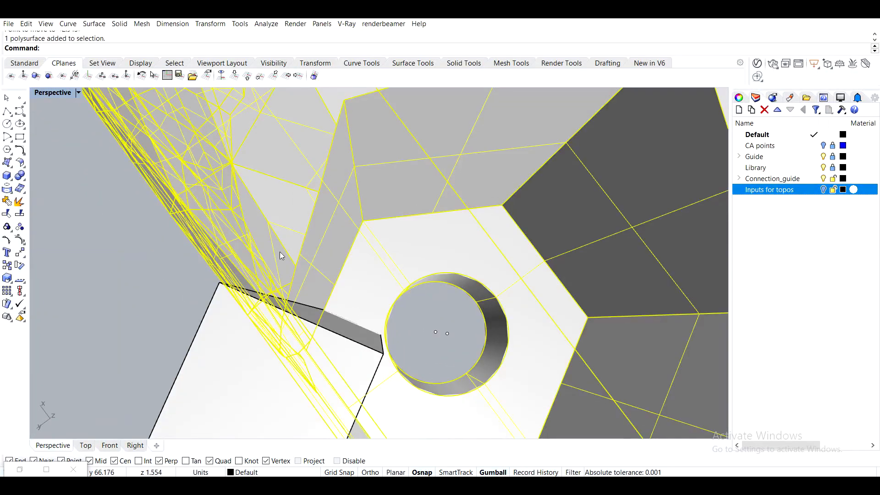
pyautogui.press('Return')
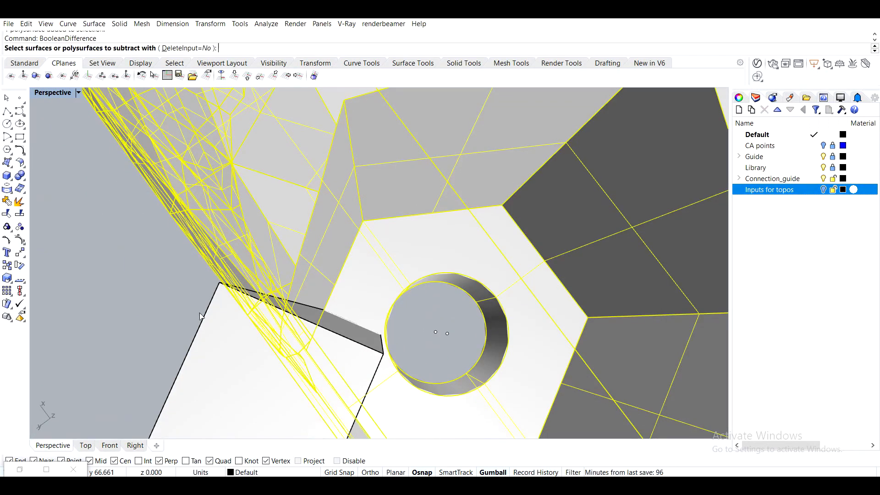
pyautogui.press('Escape')
pyautogui.click(197, 334)
pyautogui.press('Return')
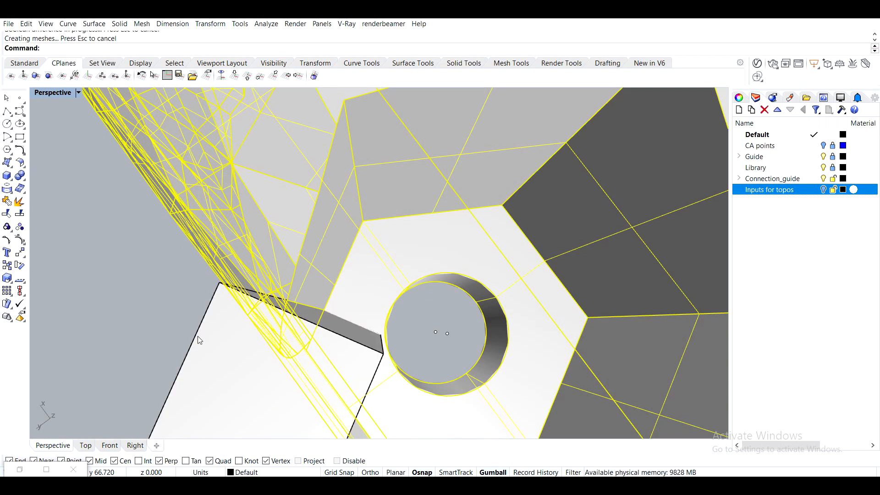
pyautogui.click(222, 333)
pyautogui.press('Delete')
# Chamfer the outer edge of one bolt hole with ChamferEdge, setting the chamfer distance to 0.03
pyautogui.moveTo(221, 330); pyautogui.dragTo(411, 289, button='right')
pyautogui.scroll(14, 294, 202)
pyautogui.moveTo(320, 234); pyautogui.dragTo(419, 184, button='right')
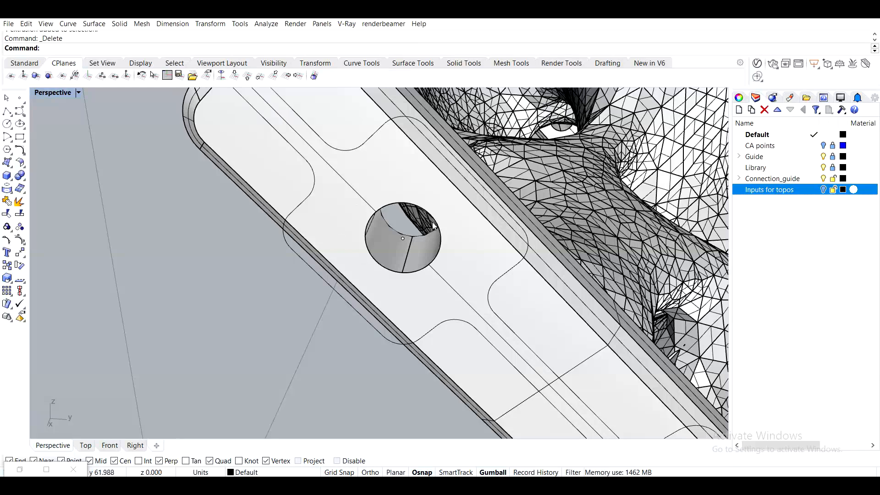
pyautogui.moveTo(414, 249); pyautogui.dragTo(276, 203, button='right')
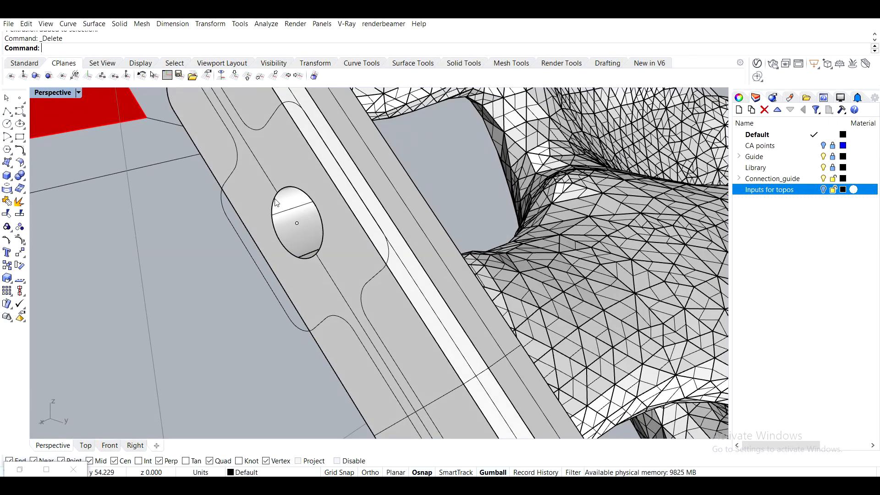
pyautogui.scroll(3, 286, 221)
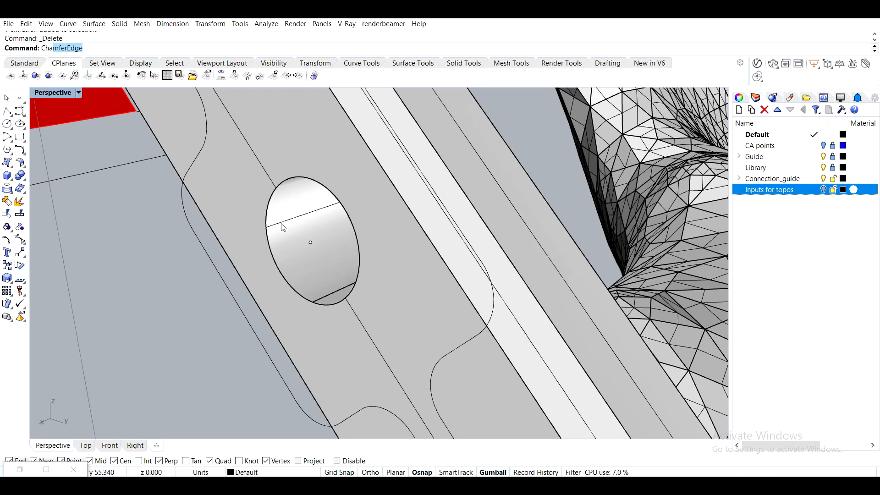
pyautogui.press('Return')
pyautogui.click(225, 49)
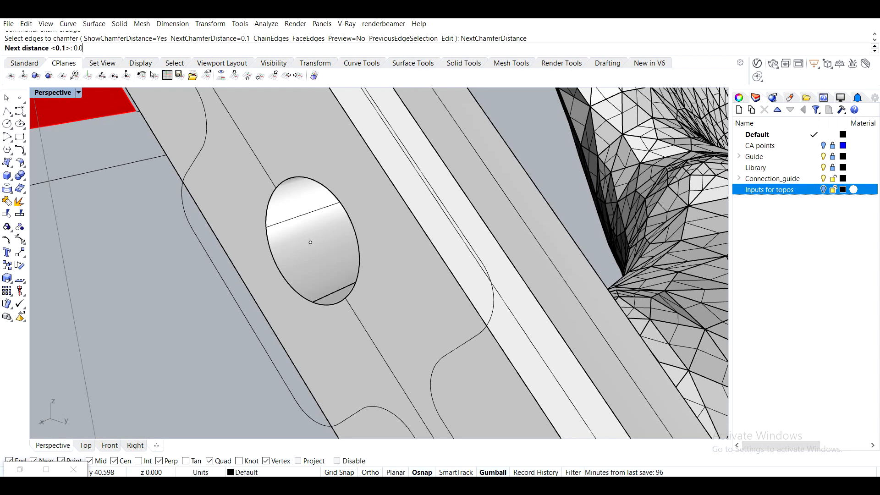
pyautogui.press('Return')
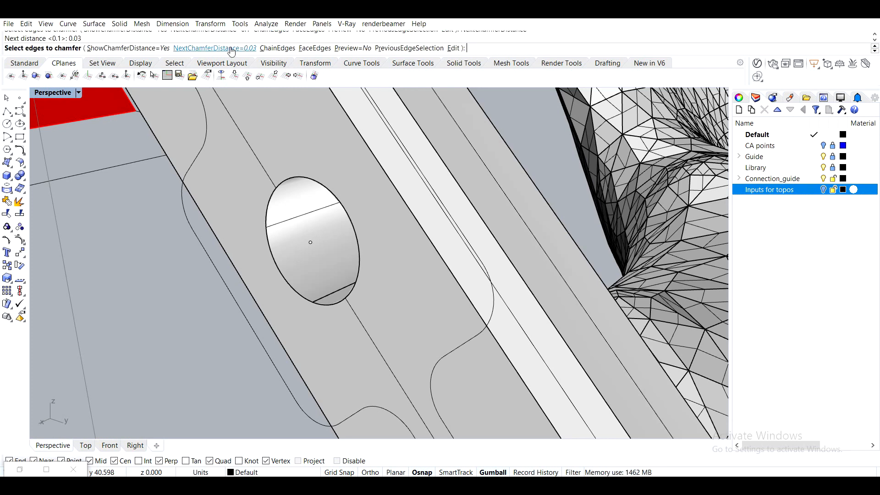
pyautogui.click(326, 187)
pyautogui.press('Return')
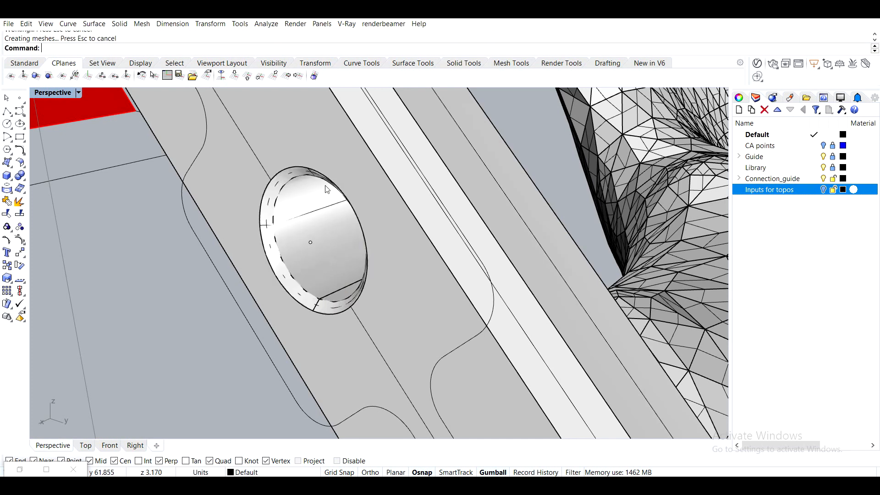
# Restart ChamferEdge at distance 0.03 and select the first bolt-hole edges around the side connection box
pyautogui.moveTo(327, 189); pyautogui.dragTo(333, 213, button='right')
pyautogui.scroll(-7, 389, 178)
pyautogui.rightClick(219, 259)
pyautogui.moveTo(384, 230); pyautogui.dragTo(215, 233, button='right')
pyautogui.scroll(5, 279, 202)
pyautogui.click(366, 188)
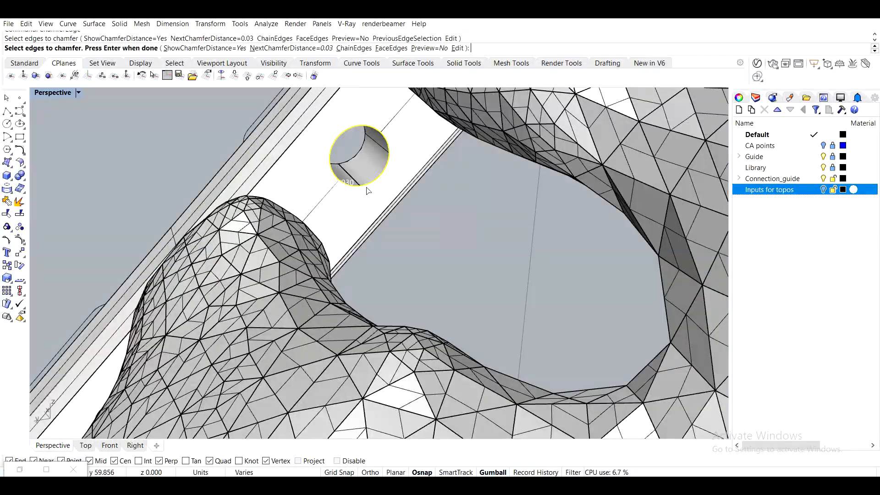
pyautogui.scroll(-7, 320, 214)
pyautogui.moveTo(276, 263); pyautogui.dragTo(369, 251, button='right')
pyautogui.scroll(2, 362, 252)
pyautogui.click(385, 229)
pyautogui.moveTo(277, 244); pyautogui.dragTo(458, 218, button='right')
pyautogui.click(369, 256)
# Add the bolt-hole edges of the nut-recessed box and the adjoining side box to the chamfer selection
pyautogui.moveTo(413, 257); pyautogui.dragTo(316, 248, button='right')
pyautogui.scroll(-4, 440, 296)
pyautogui.scroll(5, 441, 296)
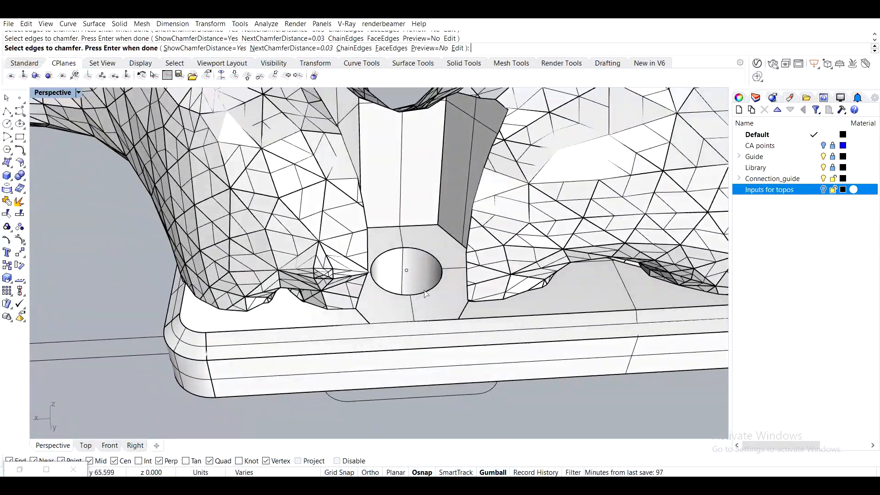
pyautogui.click(428, 287)
pyautogui.scroll(-5, 438, 301)
pyautogui.moveTo(429, 293); pyautogui.dragTo(335, 246, button='right')
pyautogui.scroll(3, 378, 283)
pyautogui.click(418, 280)
pyautogui.click(426, 325)
pyautogui.scroll(-6, 426, 326)
pyautogui.scroll(5, 460, 236)
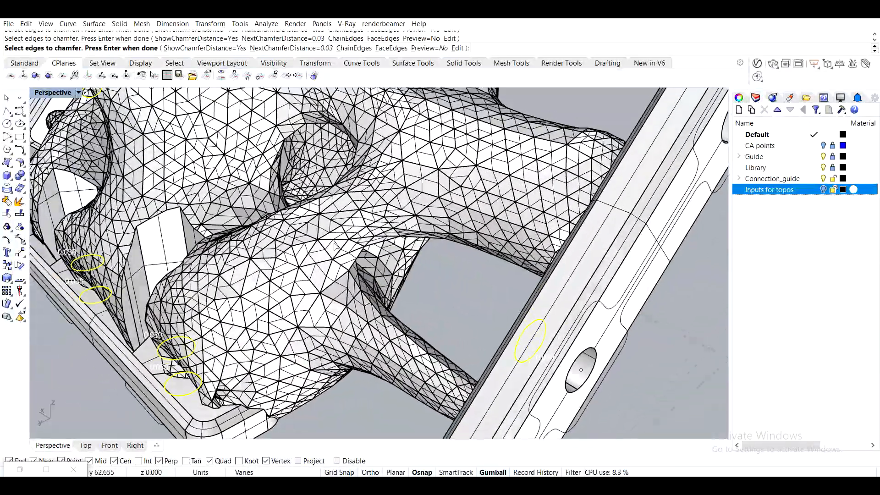
pyautogui.click(589, 353)
pyautogui.scroll(-8, 589, 353)
pyautogui.keyDown('shift'); pyautogui.moveTo(589, 353); pyautogui.dragTo(380, 385, button='right'); pyautogui.keyUp('shift')
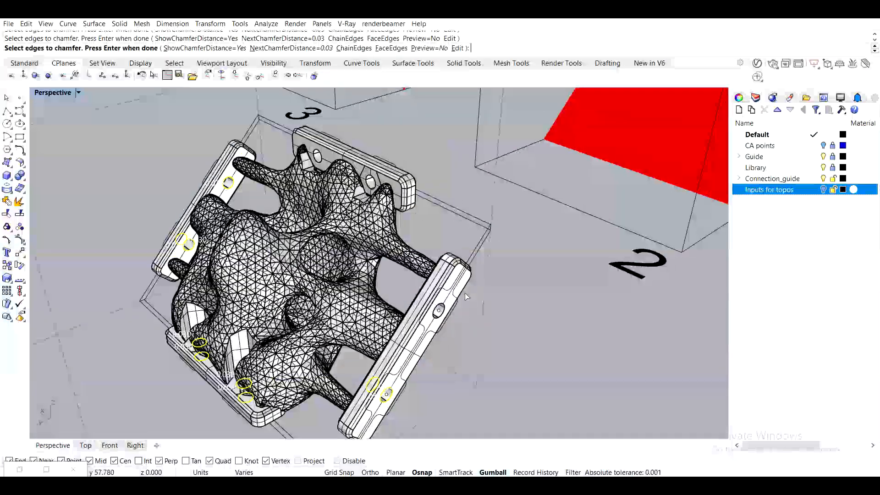
# Select the remaining bolt-hole edges on the connection boxes and apply the 0.03 chamfer to all selected edges
pyautogui.scroll(10, 438, 308)
pyautogui.moveTo(379, 322); pyautogui.dragTo(438, 303, button='right')
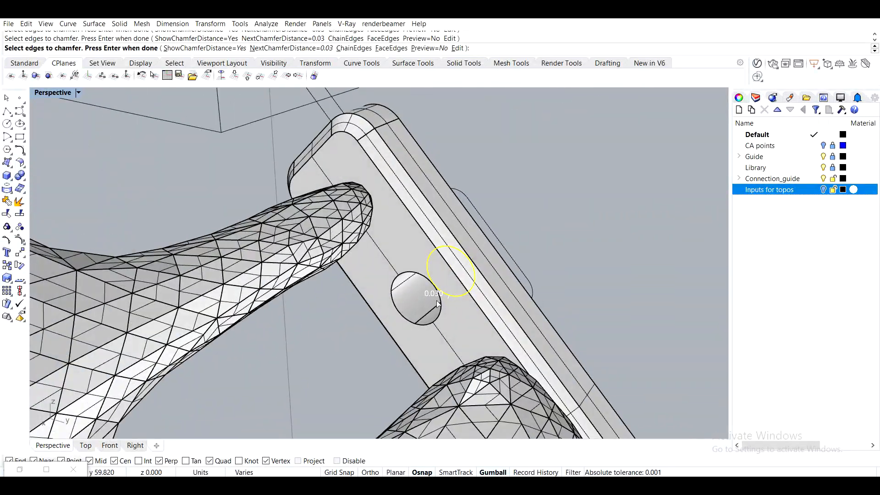
pyautogui.scroll(-9, 413, 225)
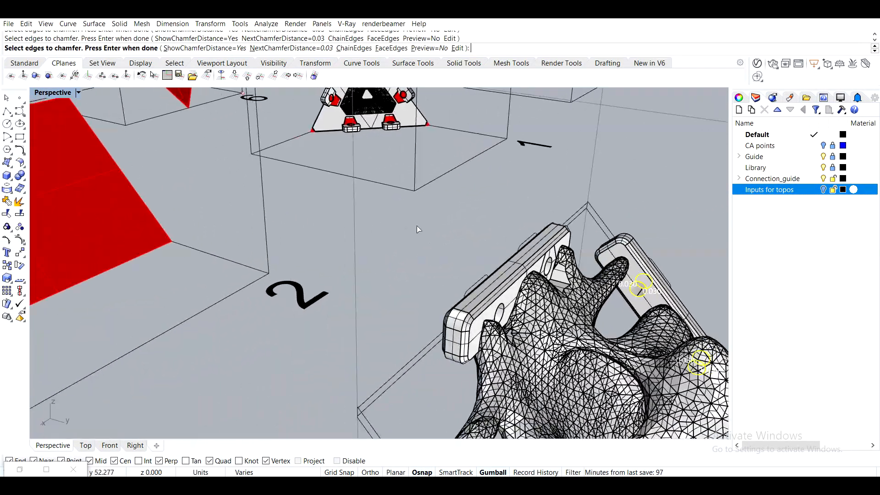
pyautogui.moveTo(417, 226); pyautogui.dragTo(343, 225, button='right')
pyautogui.scroll(6, 378, 308)
pyautogui.click(403, 308)
pyautogui.moveTo(342, 318); pyautogui.dragTo(137, 322, button='right')
pyautogui.click(269, 313)
pyautogui.scroll(-4, 189, 266)
pyautogui.moveTo(190, 266); pyautogui.dragTo(230, 308, button='right')
pyautogui.scroll(6, 230, 307)
pyautogui.click(280, 150)
pyautogui.moveTo(280, 150); pyautogui.dragTo(528, 227, button='right')
pyautogui.click(529, 227)
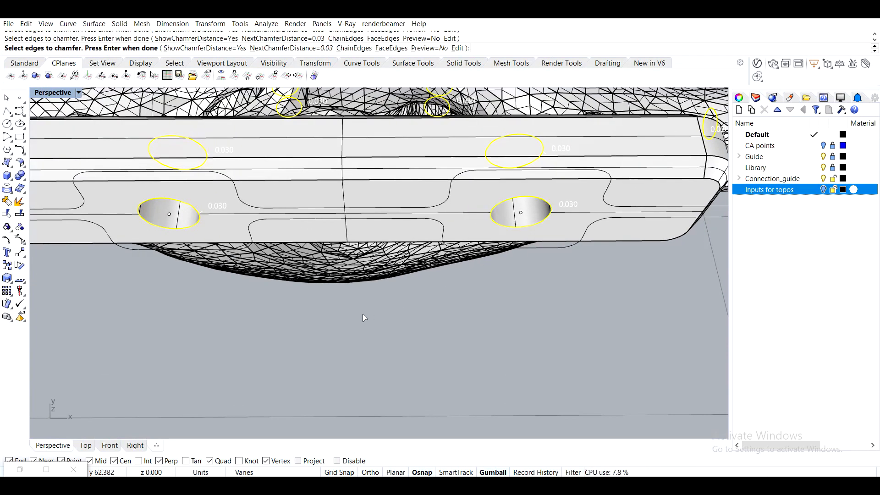
pyautogui.moveTo(363, 315); pyautogui.dragTo(487, 264, button='right')
pyautogui.scroll(-6, 405, 291)
pyautogui.moveTo(406, 291); pyautogui.dragTo(513, 227, button='right')
pyautogui.press('Return')
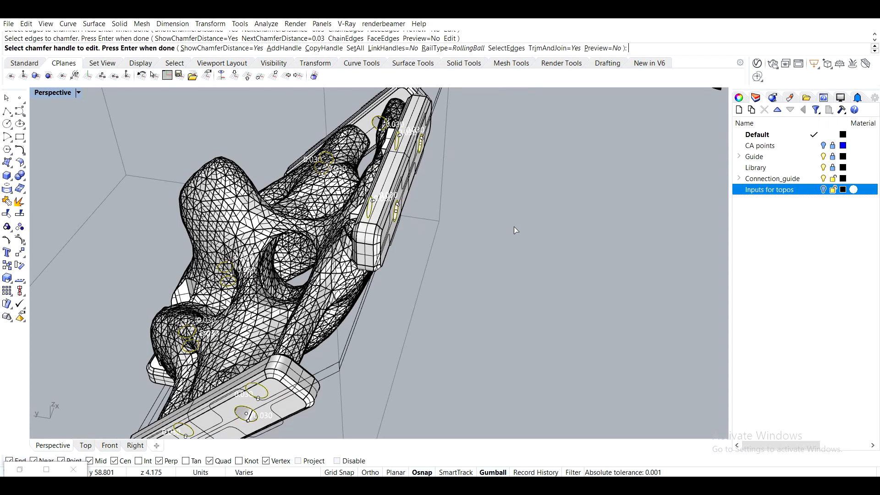
pyautogui.moveTo(514, 228); pyautogui.dragTo(489, 228, button='right')
pyautogui.press('Return')
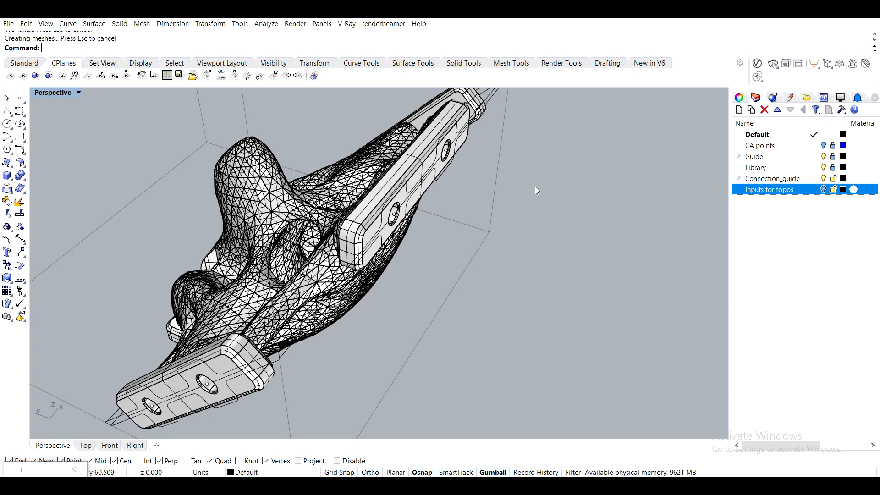
# Select the chamfered optimised part and lock it
pyautogui.moveTo(373, 235); pyautogui.dragTo(513, 207, button='right')
pyautogui.scroll(-4, 389, 185)
pyautogui.moveTo(390, 188); pyautogui.dragTo(206, 214, button='right')
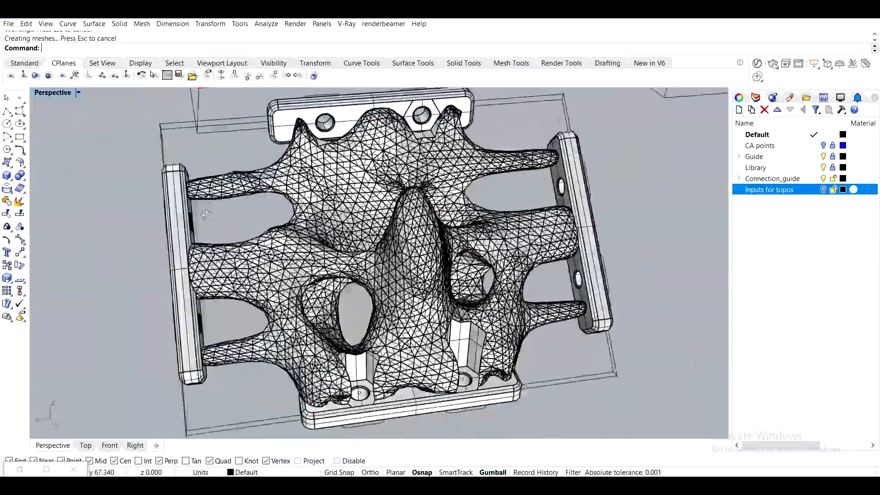
pyautogui.scroll(-4, 206, 214)
pyautogui.click(273, 239)
pyautogui.moveTo(274, 238); pyautogui.dragTo(340, 252, button='right')
pyautogui.click(507, 260)
pyautogui.click(369, 189)
pyautogui.write('Lock')
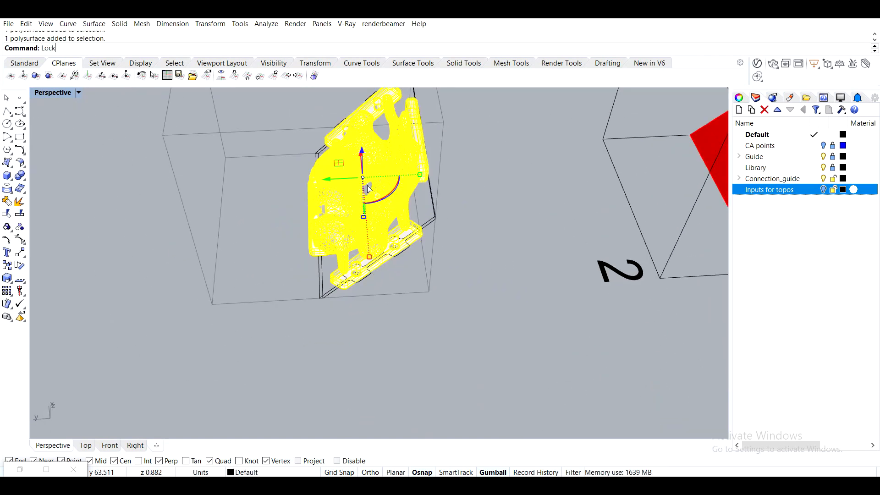
pyautogui.press('Return')
# Delete all unlocked leftover geometry around the locked part
pyautogui.moveTo(400, 189); pyautogui.dragTo(258, 152, button='right')
pyautogui.moveTo(258, 153); pyautogui.dragTo(484, 411)
pyautogui.press('Delete')
pyautogui.moveTo(484, 412); pyautogui.dragTo(444, 351, button='right')
# Unlock only the optimised part with UnlockSelected
pyautogui.write('ShowSe')
pyautogui.press('Return')
pyautogui.write('Unl')
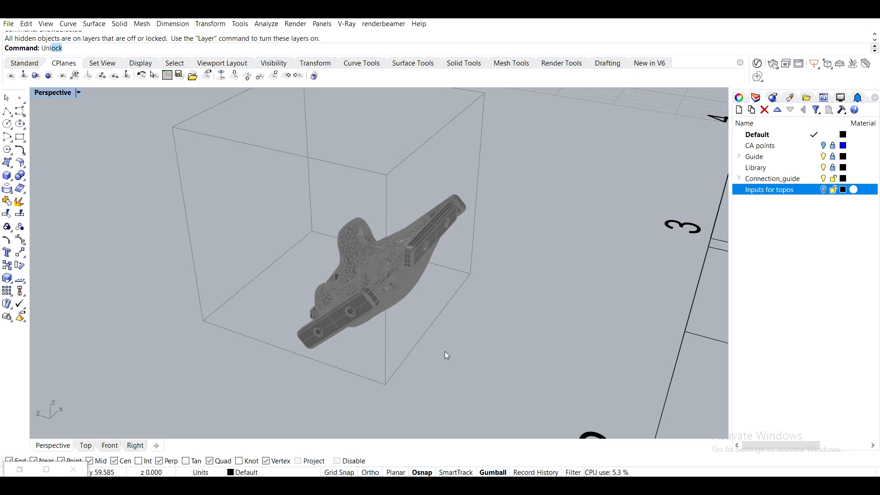
pyautogui.write('ockS')
pyautogui.press('Return')
pyautogui.click(368, 311)
pyautogui.press('Return')
# Check the chamfered bolt holes and nut recesses, and merge the part's coplanar faces with MergeAllFaces
pyautogui.moveTo(368, 312); pyautogui.dragTo(404, 183, button='right')
pyautogui.scroll(6, 416, 180)
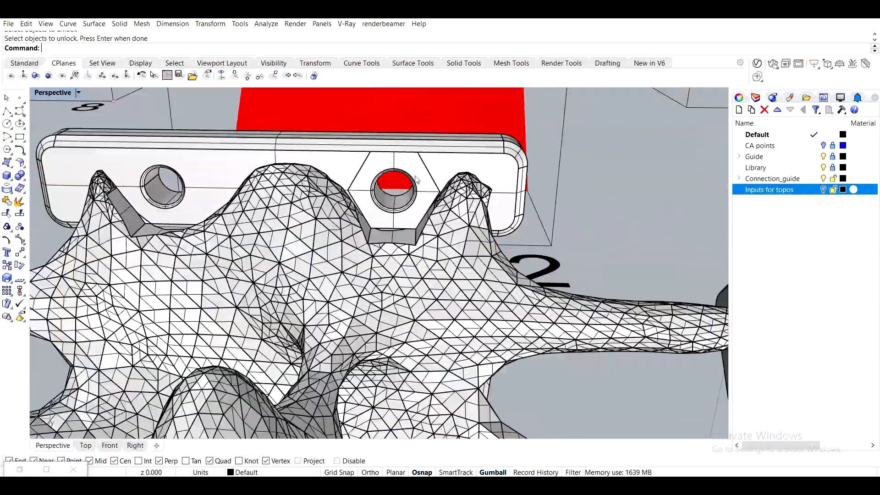
pyautogui.scroll(3, 416, 180)
pyautogui.moveTo(346, 235); pyautogui.dragTo(453, 234, button='right')
pyautogui.keyDown('shift'); pyautogui.moveTo(305, 138); pyautogui.dragTo(299, 164, button='right'); pyautogui.keyUp('shift')
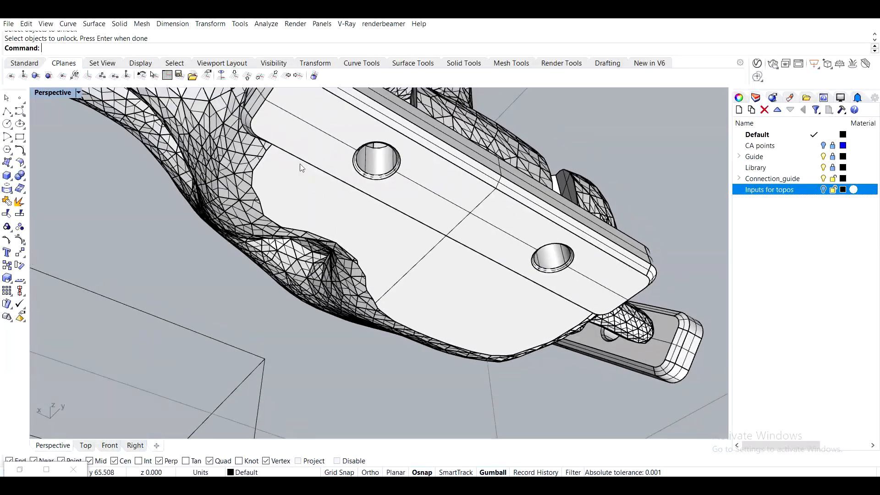
pyautogui.scroll(-10, 514, 271)
pyautogui.moveTo(482, 232); pyautogui.dragTo(362, 303, button='right')
pyautogui.scroll(2, 340, 347)
pyautogui.click(363, 298)
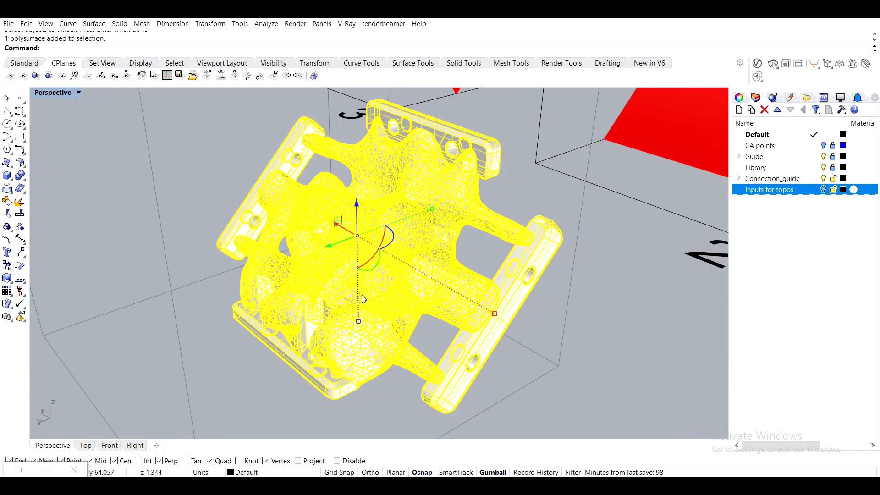
pyautogui.write('Merge')
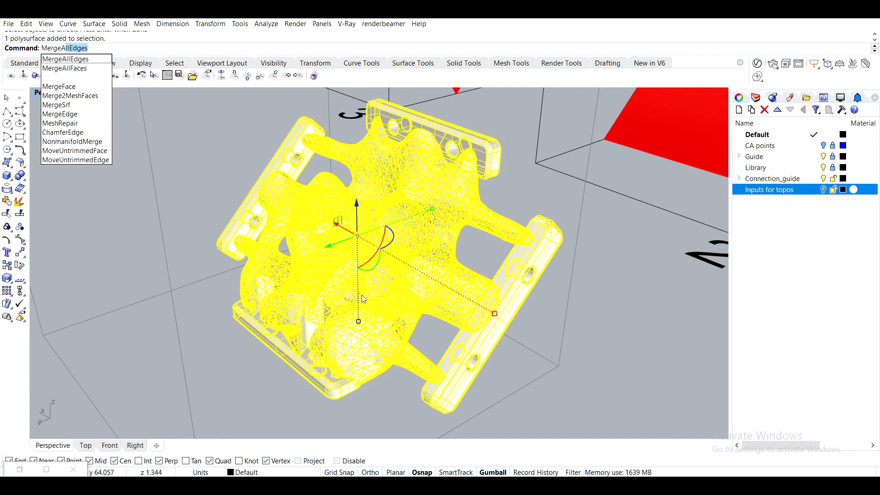
pyautogui.write('AllFac')
pyautogui.press('Return')
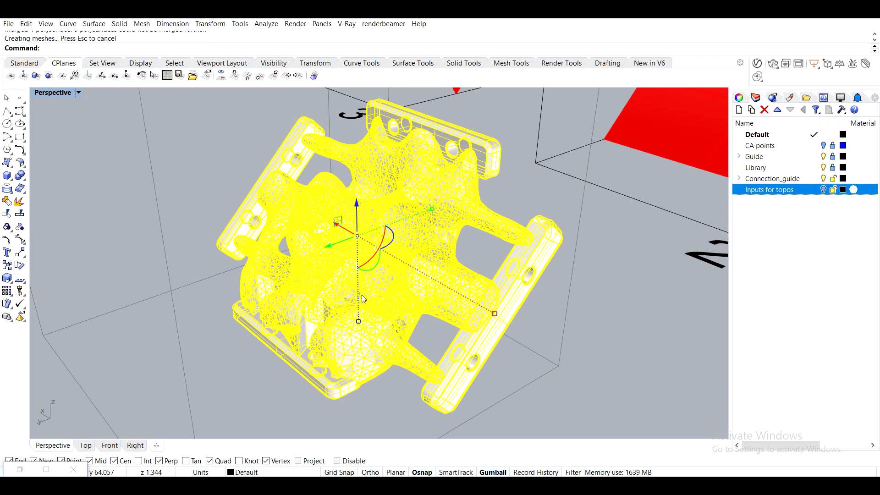
# Deselect the part and inspect its connection boxes and bolt holes from several sides
pyautogui.click(579, 359)
pyautogui.moveTo(498, 288)
pyautogui.mouseDown(button='right')
pyautogui.moveTo(297, 242)
pyautogui.moveTo(362, 183)
pyautogui.moveTo(377, 148)
pyautogui.moveTo(448, 289)
pyautogui.moveTo(369, 314)
pyautogui.moveTo(265, 299)
pyautogui.moveTo(374, 238)
pyautogui.moveTo(306, 259)
pyautogui.moveTo(350, 288)
pyautogui.moveTo(536, 221)
pyautogui.moveTo(385, 236)
pyautogui.moveTo(409, 233)
pyautogui.moveTo(316, 183)
pyautogui.mouseUp(button='right')
pyautogui.scroll(4, 374, 238)
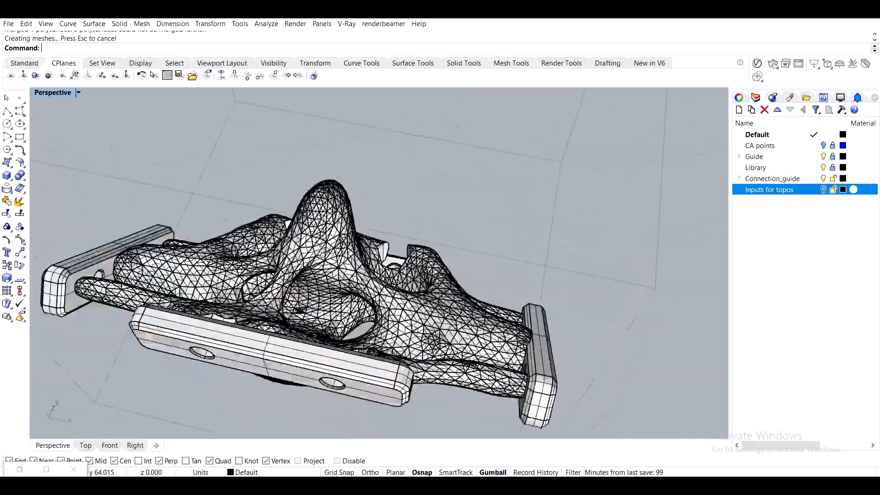
pyautogui.scroll(4, 316, 177)
pyautogui.moveTo(349, 157)
pyautogui.mouseDown(button='right')
pyautogui.moveTo(371, 150)
pyautogui.moveTo(359, 190)
pyautogui.moveTo(431, 191)
pyautogui.moveTo(338, 220)
pyautogui.moveTo(330, 184)
pyautogui.moveTo(346, 146)
pyautogui.mouseUp(button='right')
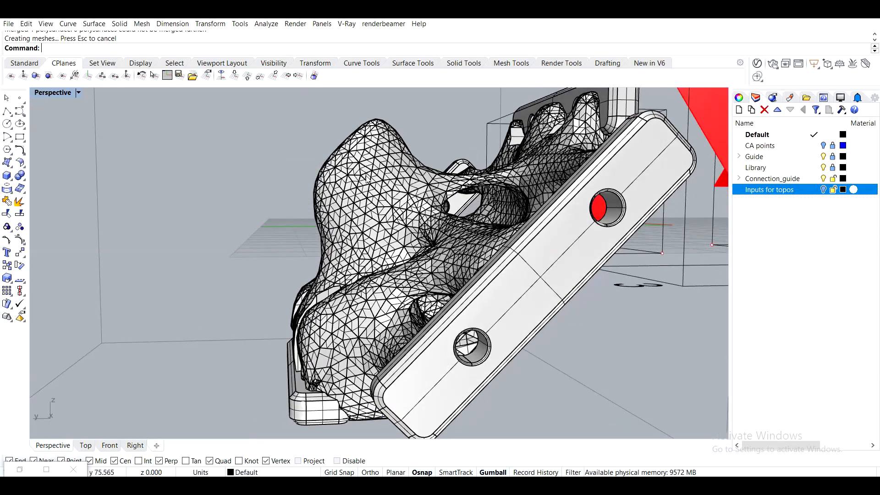
pyautogui.moveTo(383, 168); pyautogui.dragTo(550, 168, button='right')
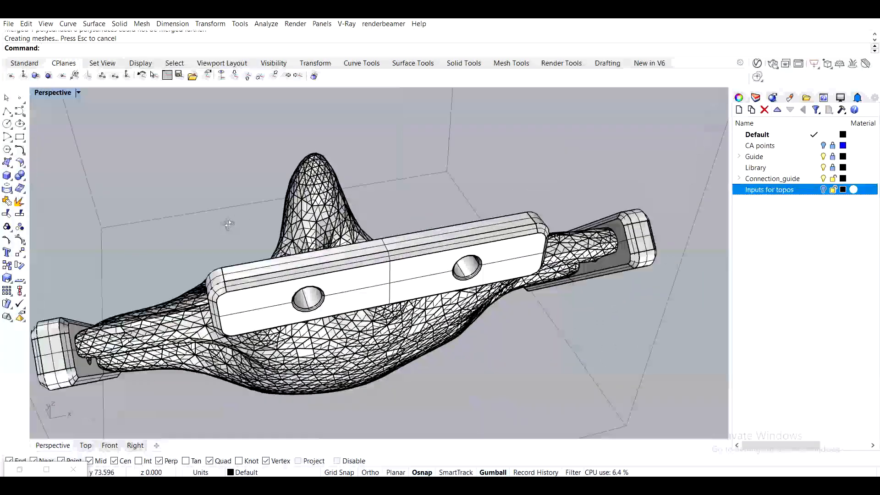
# Show the Inputs for topos layer and scale the box on top of the part's upright arm along its length
pyautogui.click(823, 189)
pyautogui.moveTo(724, 151); pyautogui.dragTo(482, 132, button='right')
pyautogui.click(345, 167)
pyautogui.moveTo(293, 186); pyautogui.dragTo(226, 198, button='right')
pyautogui.scroll(5, 312, 164)
pyautogui.moveTo(311, 164); pyautogui.dragTo(218, 159)
pyautogui.moveTo(254, 209); pyautogui.dragTo(457, 238, button='right')
pyautogui.scroll(-7, 457, 229)
pyautogui.moveTo(428, 273); pyautogui.dragTo(263, 262, button='right')
pyautogui.scroll(4, 360, 233)
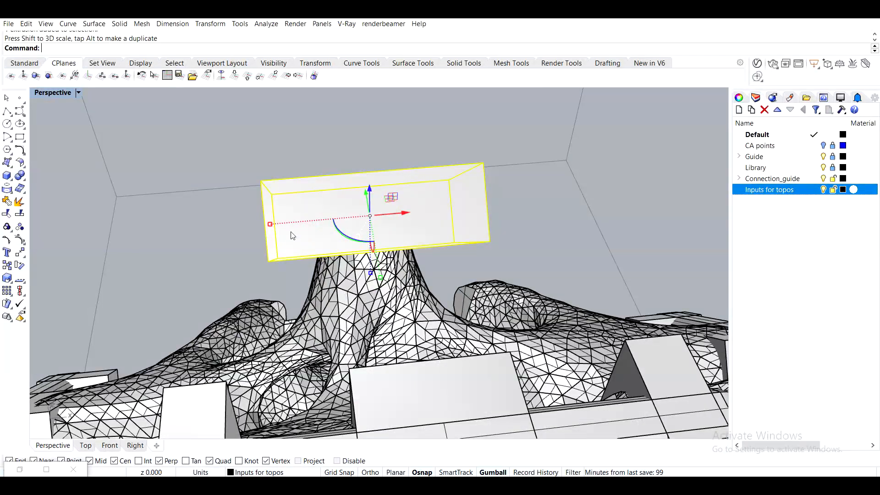
pyautogui.moveTo(270, 226); pyautogui.dragTo(293, 236)
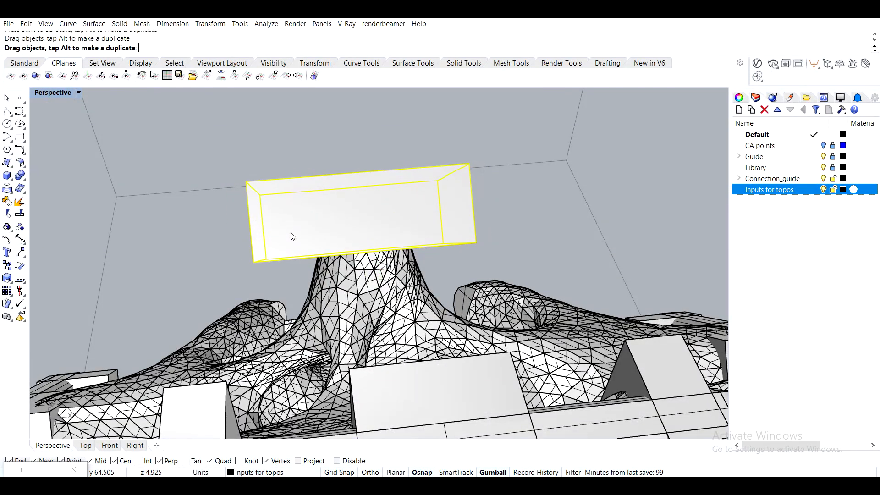
pyautogui.moveTo(414, 228); pyautogui.dragTo(417, 228)
pyautogui.hotkey('ctrl', 'z')
pyautogui.click(486, 234)
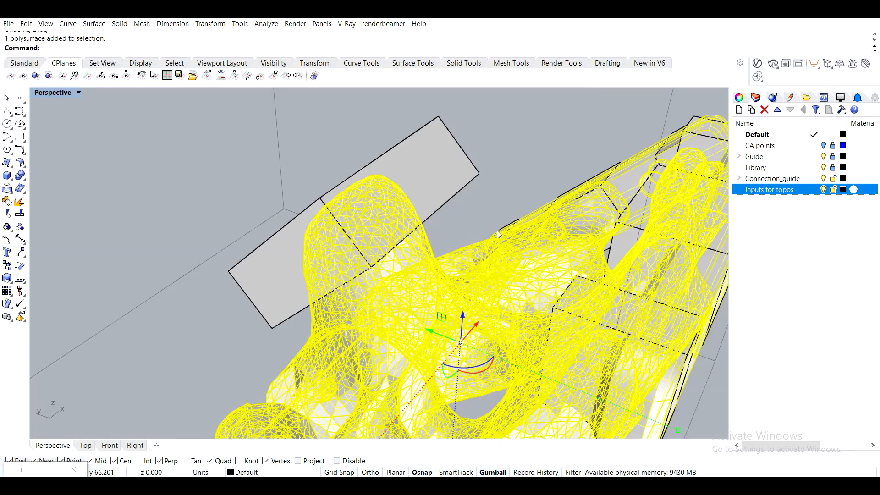
pyautogui.click(532, 167)
# Select the box on the upright arm and adjust its size along one axis with the gumball
pyautogui.moveTo(464, 197); pyautogui.dragTo(400, 209, button='right')
pyautogui.click(290, 251)
pyautogui.moveTo(290, 251); pyautogui.dragTo(279, 235, button='right')
pyautogui.moveTo(282, 221)
pyautogui.mouseDown()
pyautogui.moveTo(270, 215)
pyautogui.moveTo(295, 224)
pyautogui.mouseUp()
pyautogui.moveTo(340, 194)
pyautogui.mouseDown(button='right')
pyautogui.moveTo(373, 147)
pyautogui.moveTo(415, 150)
pyautogui.moveTo(331, 203)
pyautogui.mouseUp(button='right')
# Stretch the box in one direction with Scale1D from the midpoint of its edge, and deselect it
pyautogui.write('Scale1D')
pyautogui.press('Return')
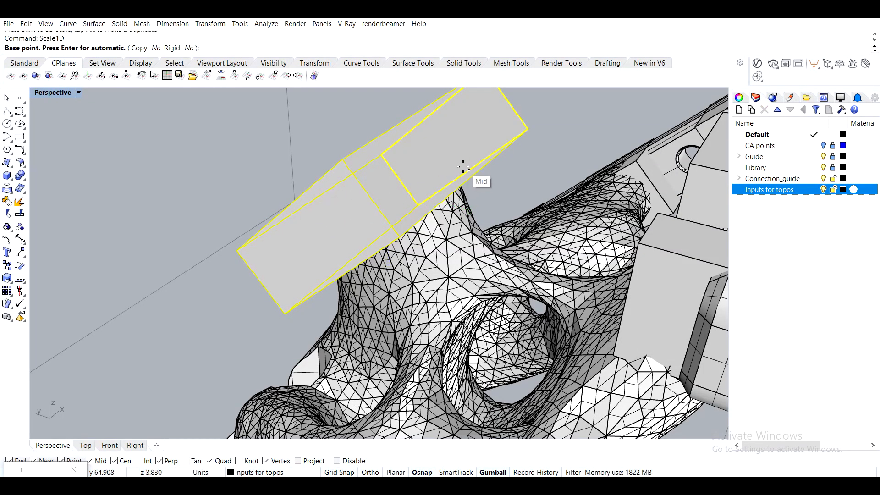
pyautogui.click(467, 168)
pyautogui.click(537, 125)
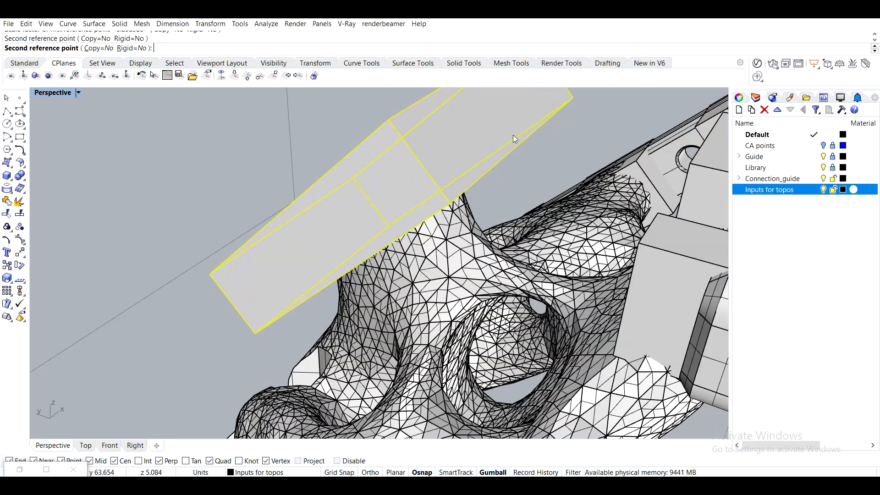
pyautogui.click(517, 137)
pyautogui.moveTo(519, 139); pyautogui.dragTo(237, 257, button='right')
pyautogui.click(239, 257)
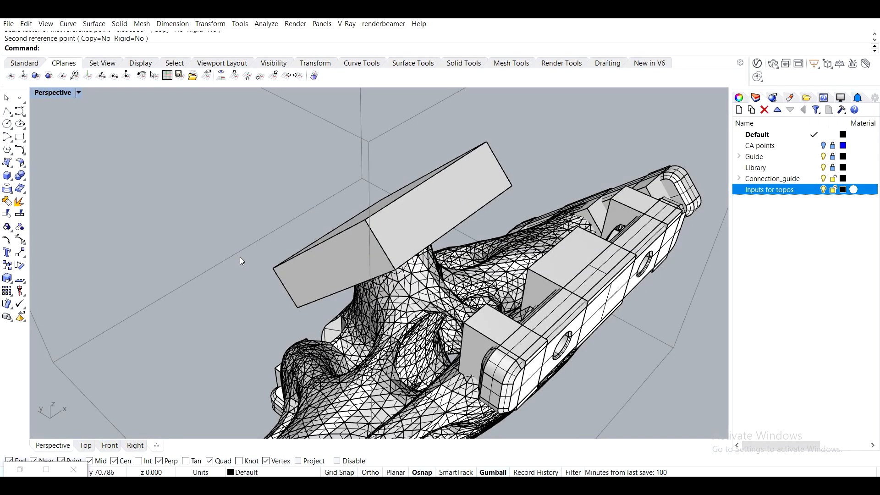
pyautogui.scroll(-6, 234, 252)
pyautogui.scroll(-3, 283, 208)
pyautogui.moveTo(283, 208); pyautogui.dragTo(416, 258, button='right')
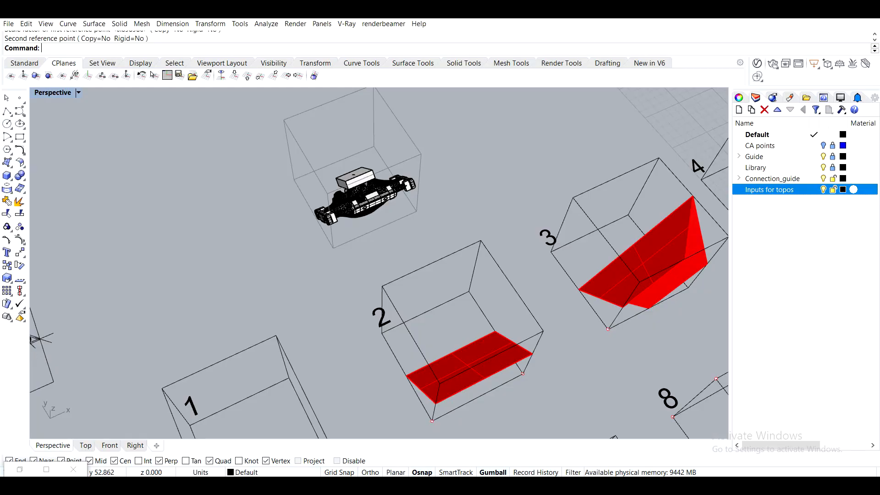
# Switch to YouTube in the browser, open the channel's LTH Tutorials playlist, and pause its first video
pyautogui.hotkey('alt', 'Tab')
pyautogui.click(211, 19)
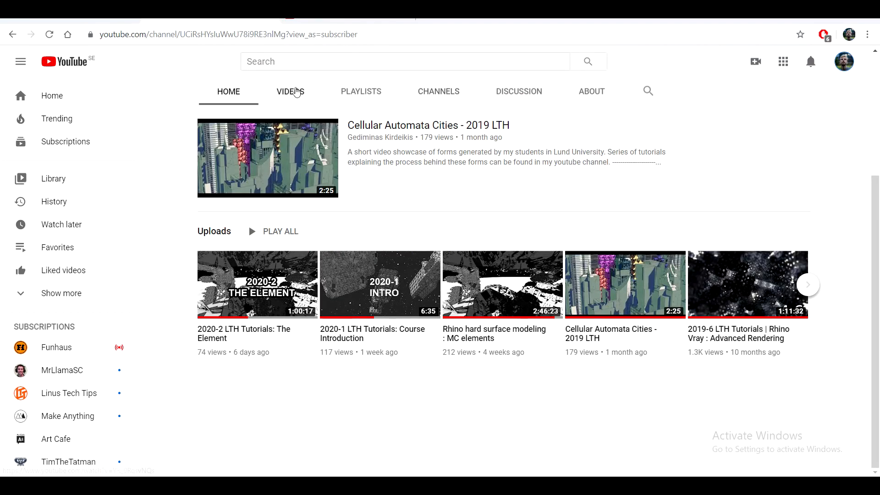
pyautogui.click(352, 94)
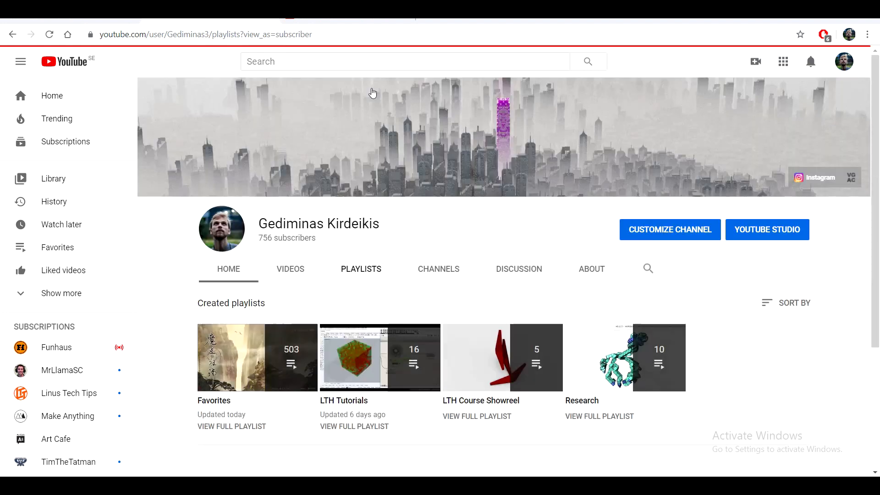
pyautogui.click(395, 345)
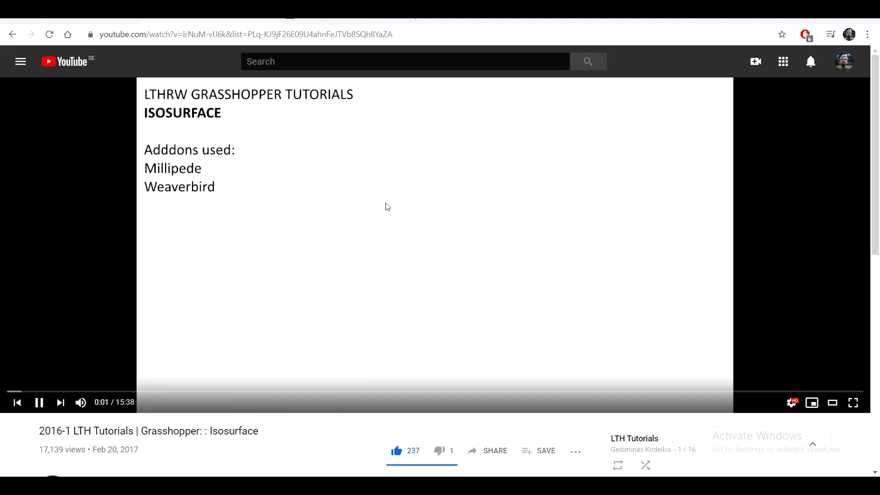
pyautogui.click(381, 223)
# Open the 2019-2 Grasshopper : 2D Game Of Life tutorial from the playlist, pause it, and read its description
pyautogui.scroll(-6, 390, 229)
pyautogui.scroll(-7, 706, 287)
pyautogui.scroll(1, 680, 293)
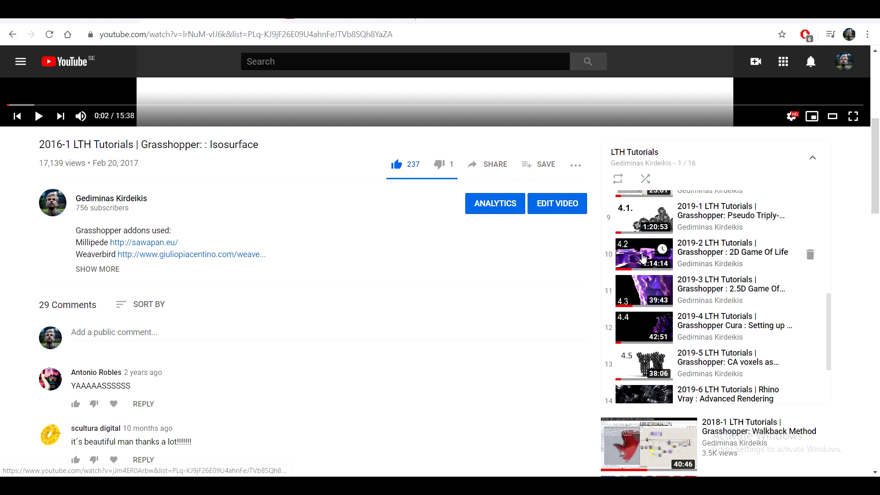
pyautogui.click(643, 258)
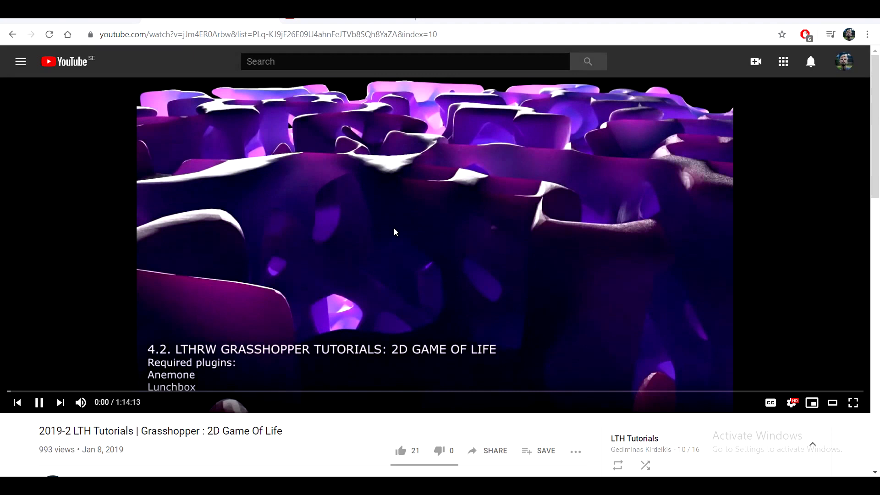
pyautogui.click(394, 229)
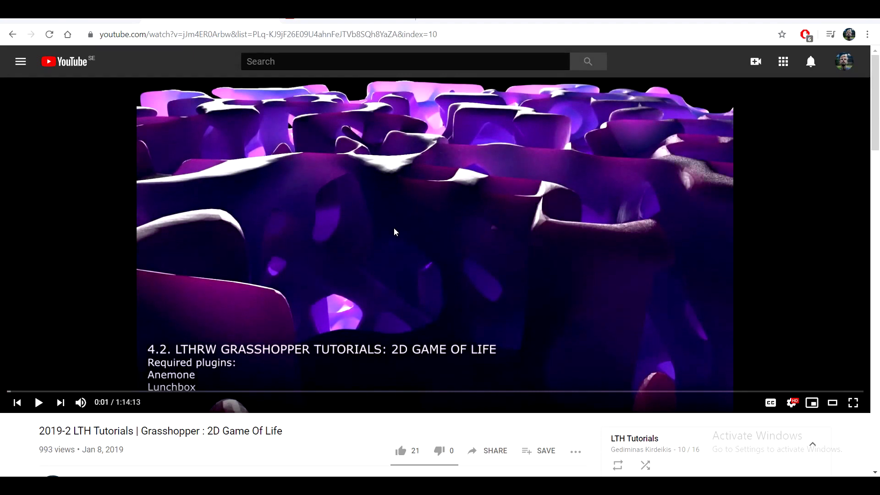
pyautogui.scroll(-1, 411, 229)
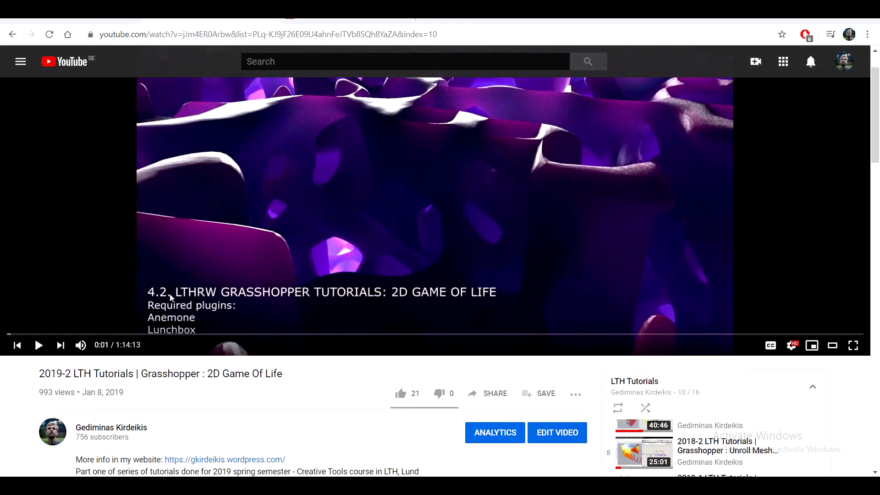
pyautogui.scroll(-4, 468, 348)
pyautogui.scroll(4, 413, 275)
pyautogui.scroll(1, 407, 250)
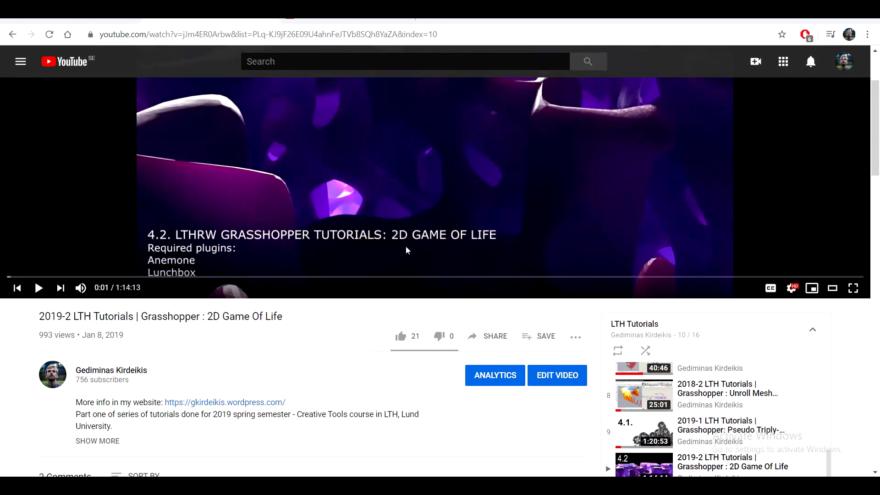
# Open the 2019-3 Grasshopper : 2.5D Game Of Life tutorial from the playlist, then pause and mute it
pyautogui.scroll(-3, 407, 250)
pyautogui.click(651, 388)
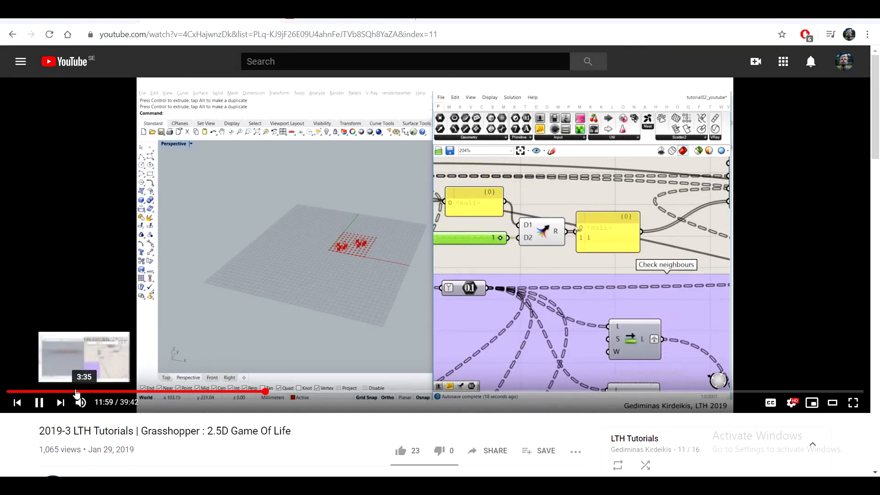
pyautogui.click(131, 310)
pyautogui.moveTo(81, 406)
pyautogui.moveTo(102, 404); pyautogui.dragTo(68, 413)
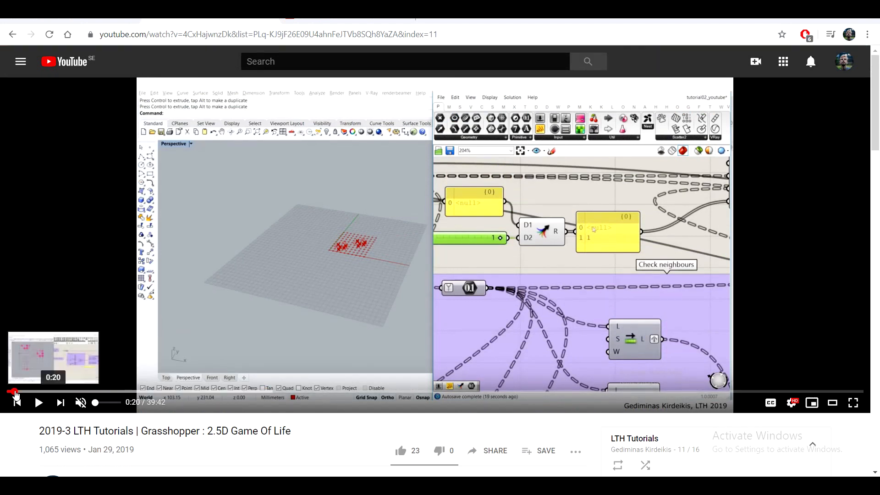
# Skim the 2.5D Game Of Life video by jumping to 0:20, 26:30 and 33:32
pyautogui.click(14, 392)
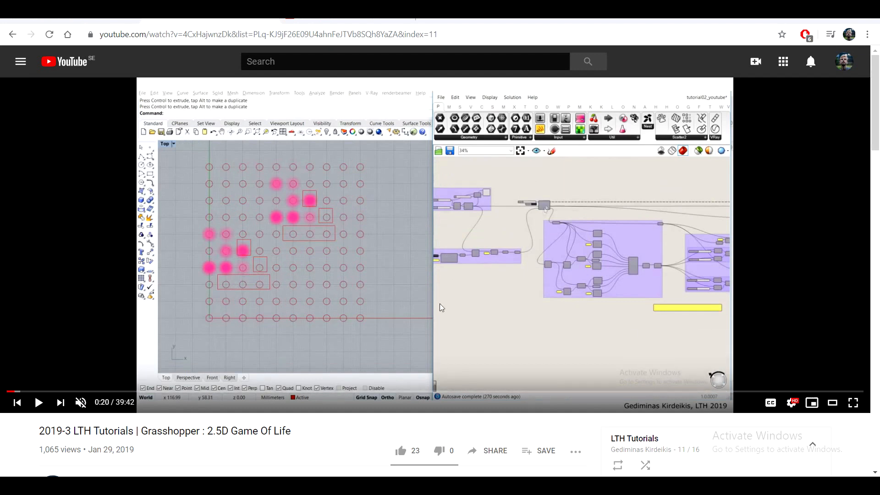
pyautogui.click(580, 392)
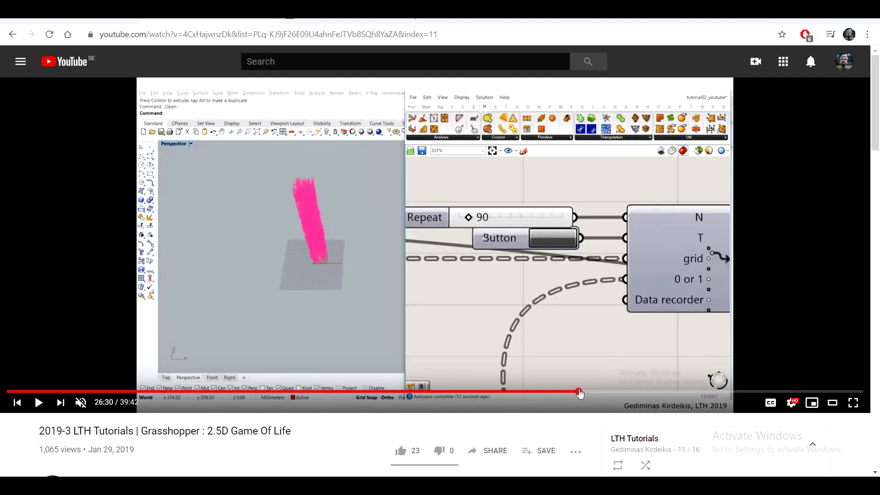
pyautogui.click(731, 392)
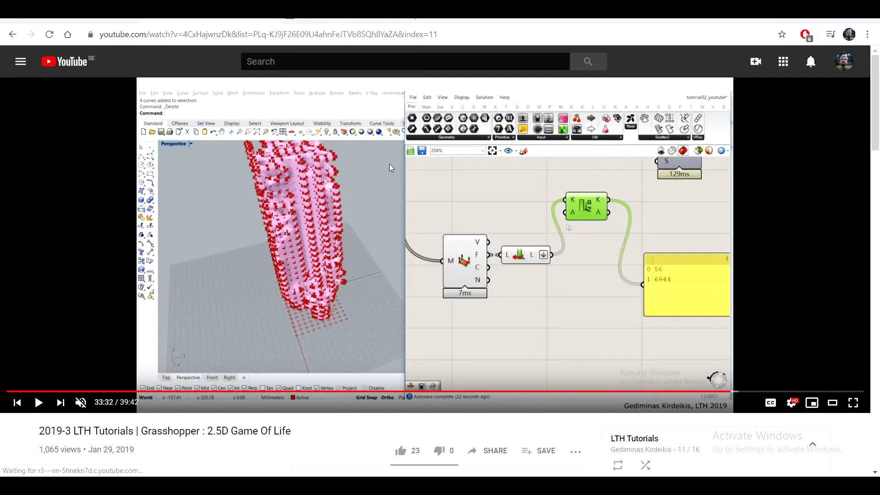
# Look through the LTH Tutorials playlist beside the video and switch back to Rhino
pyautogui.scroll(-5, 661, 392)
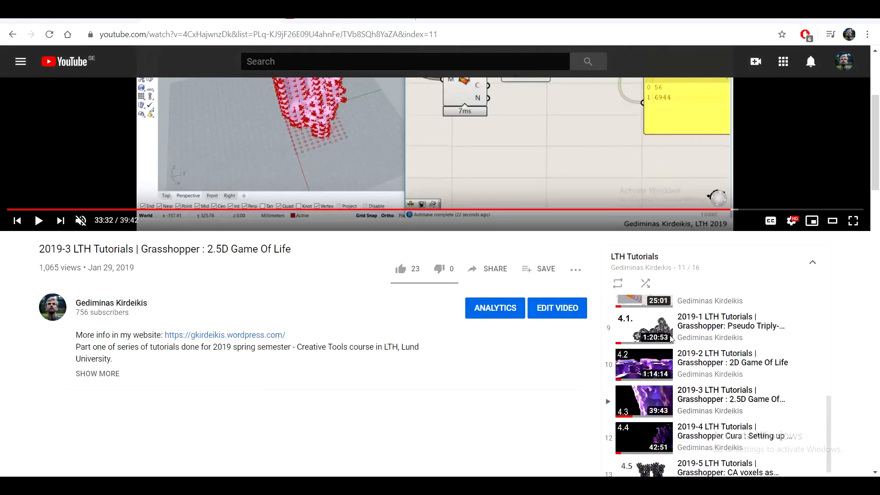
pyautogui.scroll(2, 625, 285)
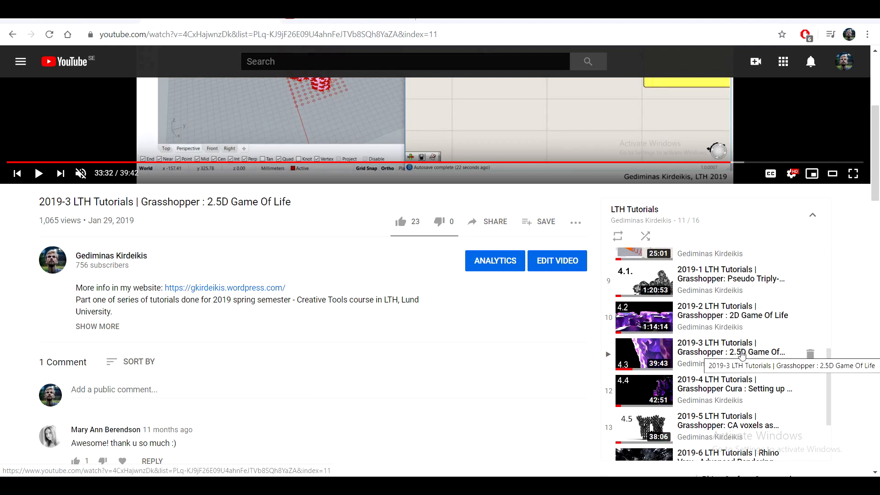
pyautogui.scroll(5, 544, 183)
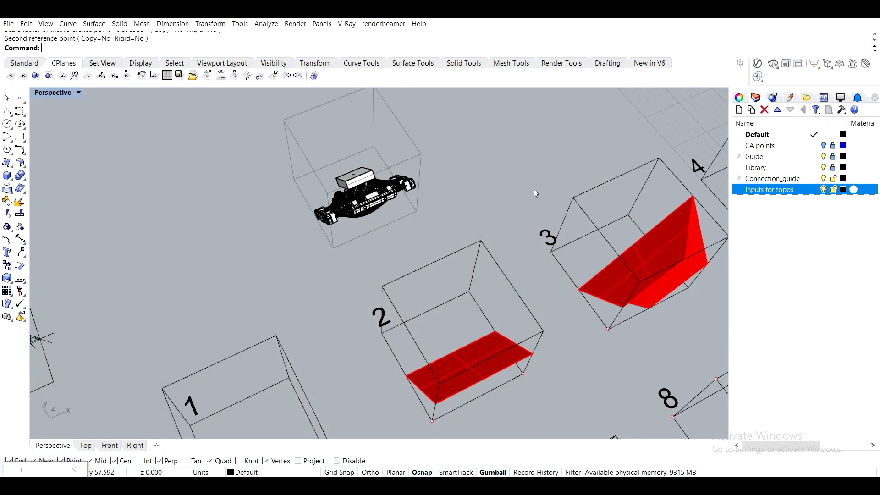
# Copy the rectangular block above the mesh bracket to the Default layer
pyautogui.moveTo(476, 183); pyautogui.dragTo(490, 150, button='right')
pyautogui.scroll(7, 331, 169)
pyautogui.scroll(10, 332, 174)
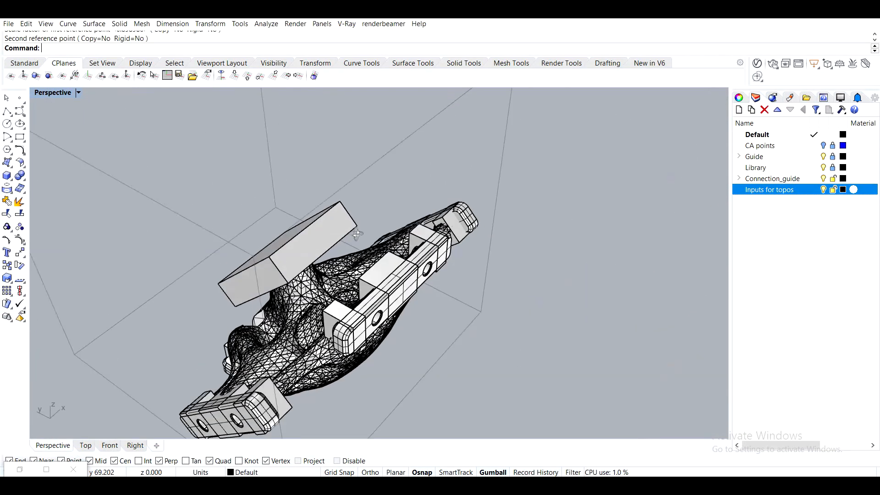
pyautogui.moveTo(370, 270); pyautogui.dragTo(335, 233, button='right')
pyautogui.click(324, 223)
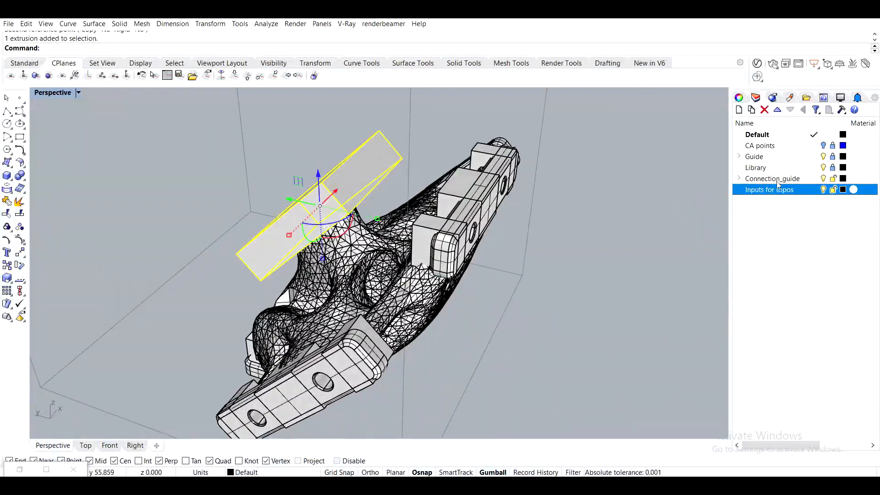
pyautogui.rightClick(768, 136)
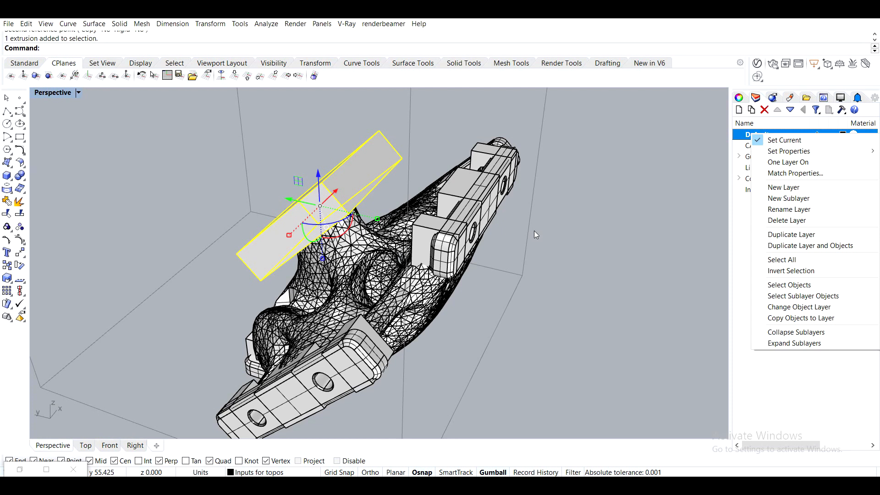
pyautogui.click(800, 319)
# Hide the Connection_guide, Inputs for topos, Library and Guide layers
pyautogui.moveTo(511, 209); pyautogui.dragTo(309, 226, button='right')
pyautogui.scroll(3, 310, 226)
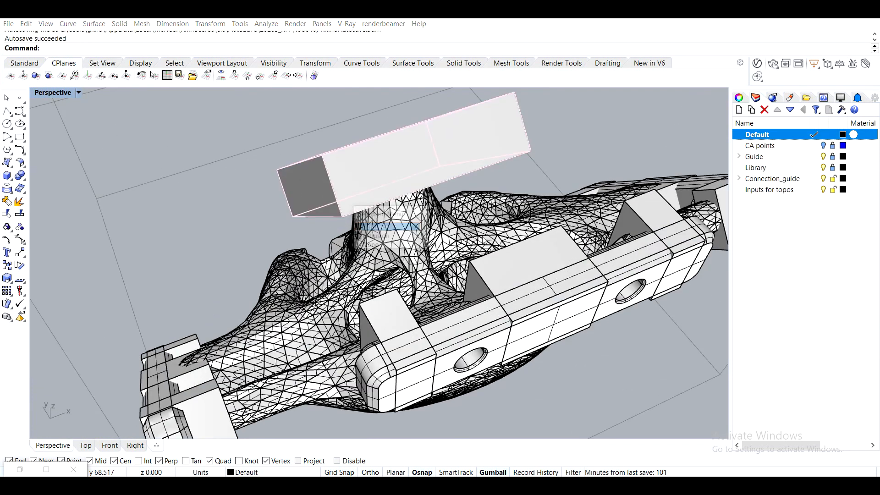
pyautogui.click(825, 182)
pyautogui.moveTo(586, 274); pyautogui.dragTo(552, 321, button='right')
pyautogui.scroll(-5, 635, 252)
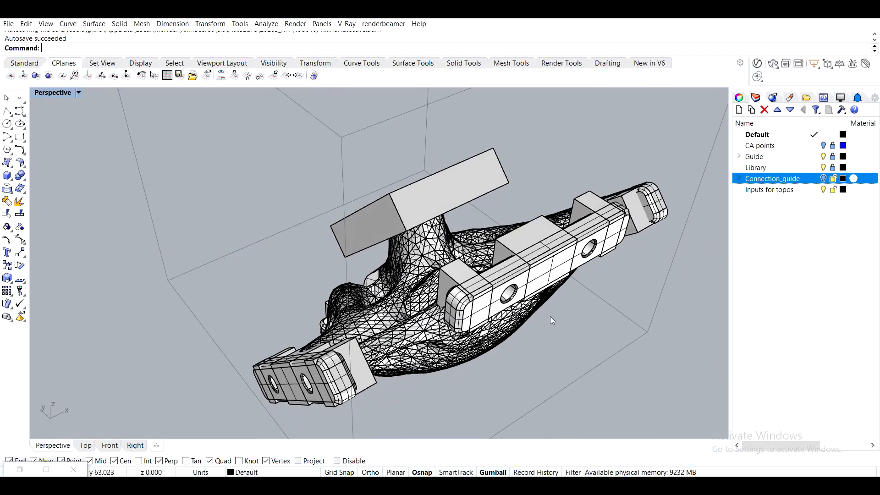
pyautogui.click(824, 179)
pyautogui.click(825, 189)
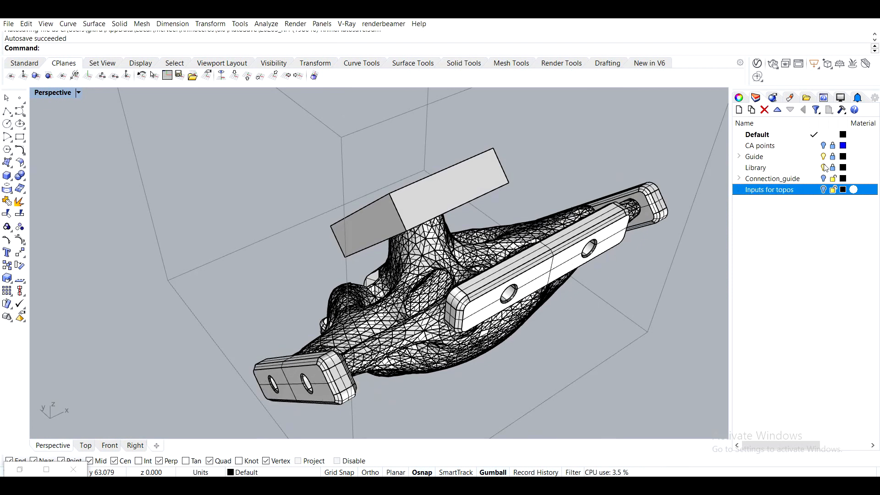
pyautogui.click(824, 167)
pyautogui.click(824, 157)
# Examine the mesh bracket, its end plates and the rectangular block from several sides
pyautogui.moveTo(518, 239); pyautogui.dragTo(633, 232, button='right')
pyautogui.scroll(-6, 395, 255)
pyautogui.moveTo(397, 258); pyautogui.dragTo(326, 251, button='right')
pyautogui.scroll(5, 481, 270)
pyautogui.moveTo(512, 271); pyautogui.dragTo(496, 245, button='right')
pyautogui.scroll(3, 468, 220)
pyautogui.moveTo(467, 220); pyautogui.dragTo(217, 262, button='right')
pyautogui.moveTo(285, 230); pyautogui.dragTo(447, 184, button='right')
pyautogui.scroll(5, 373, 162)
pyautogui.write('Ch')
pyautogui.press('Return')
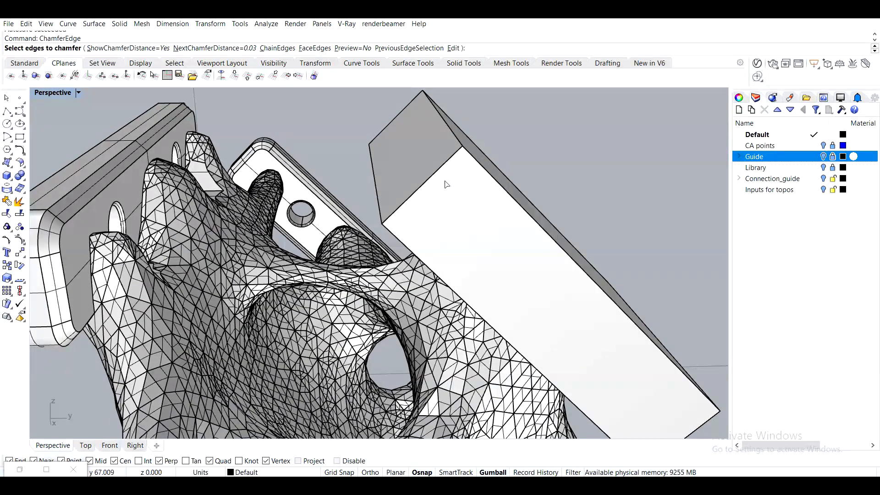
pyautogui.click(442, 167)
pyautogui.press('Escape')
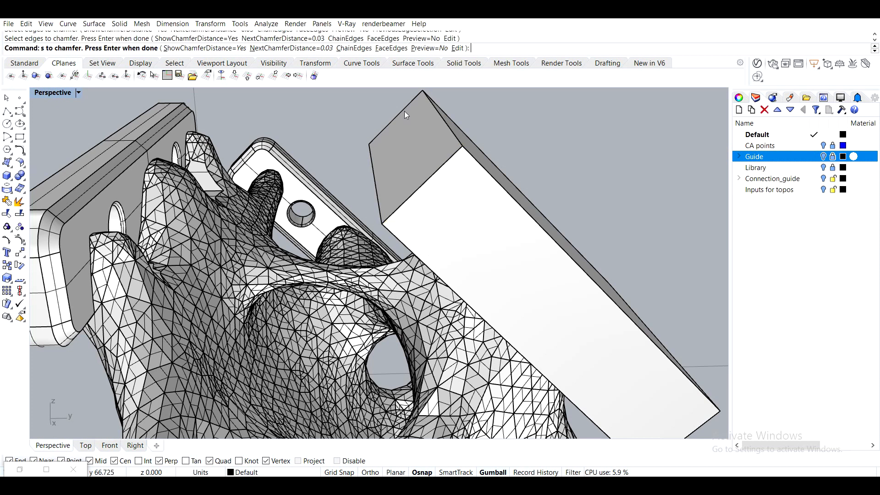
# Try to chamfer a corner edge of the rectangular block with a distance of 0.1
pyautogui.press('Return')
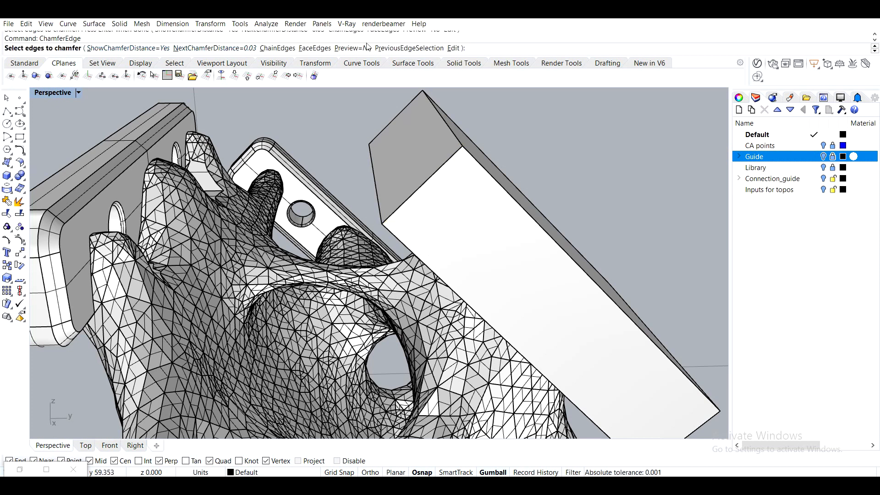
pyautogui.click(231, 48)
pyautogui.write('0.1')
pyautogui.press('Return')
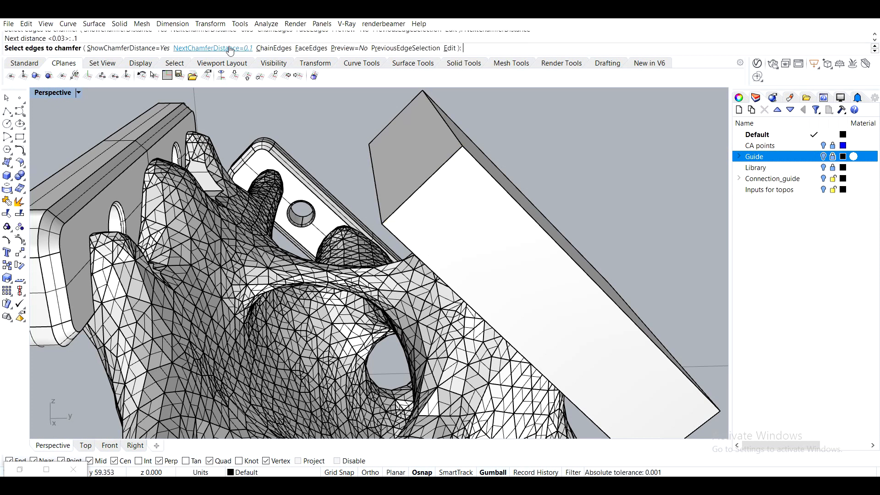
pyautogui.scroll(-5, 425, 175)
pyautogui.click(426, 181)
pyautogui.press('Return')
pyautogui.press('Return')
pyautogui.moveTo(441, 178); pyautogui.dragTo(486, 169, button='right')
pyautogui.hotkey('ctrl', 'z')
# Try to chamfer corner edges of the rectangular block with a distance of 0.5
pyautogui.press('Return')
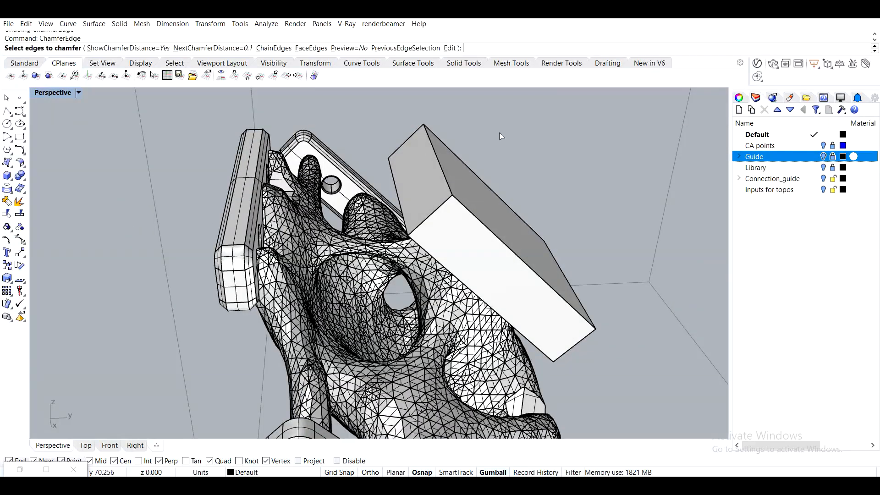
pyautogui.click(214, 48)
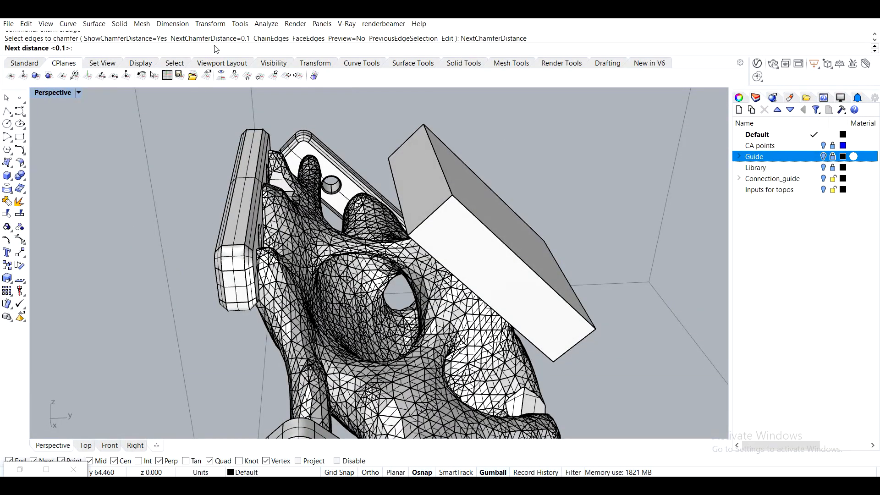
pyautogui.write('.5')
pyautogui.press('Return')
pyautogui.click(410, 139)
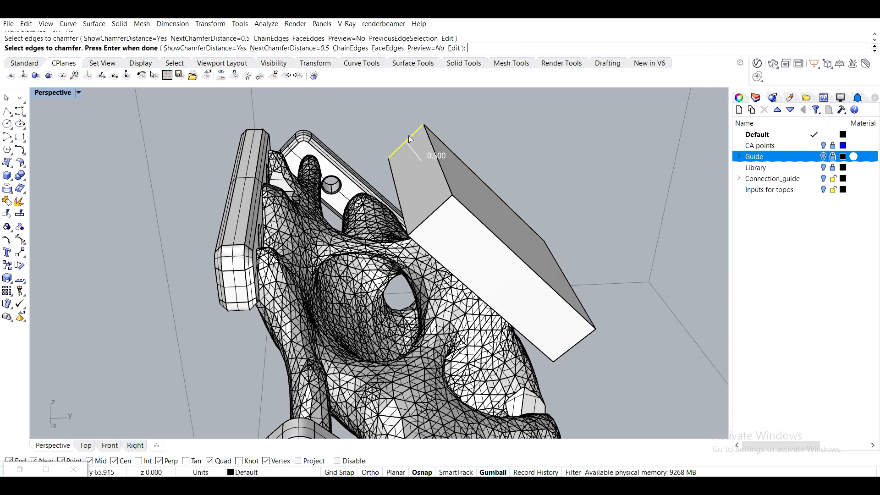
pyautogui.press('Return')
pyautogui.moveTo(438, 203); pyautogui.dragTo(458, 170, button='right')
pyautogui.press('Return')
pyautogui.click(486, 298)
pyautogui.press('Return')
pyautogui.moveTo(389, 205); pyautogui.dragTo(448, 246, button='right')
pyautogui.hotkey('ctrl', 'z')
# Chamfer the four short corner edges of the rectangular block with a distance of 0.75
pyautogui.press('Return')
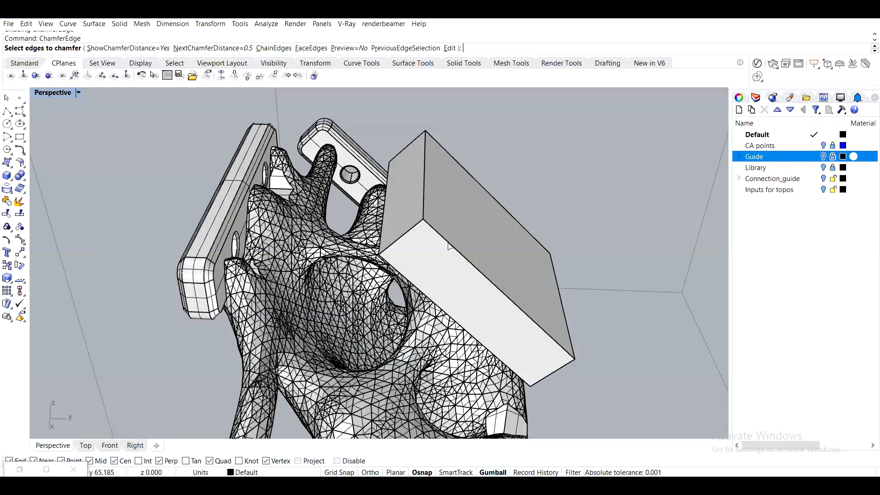
pyautogui.write('.75')
pyautogui.press('Return')
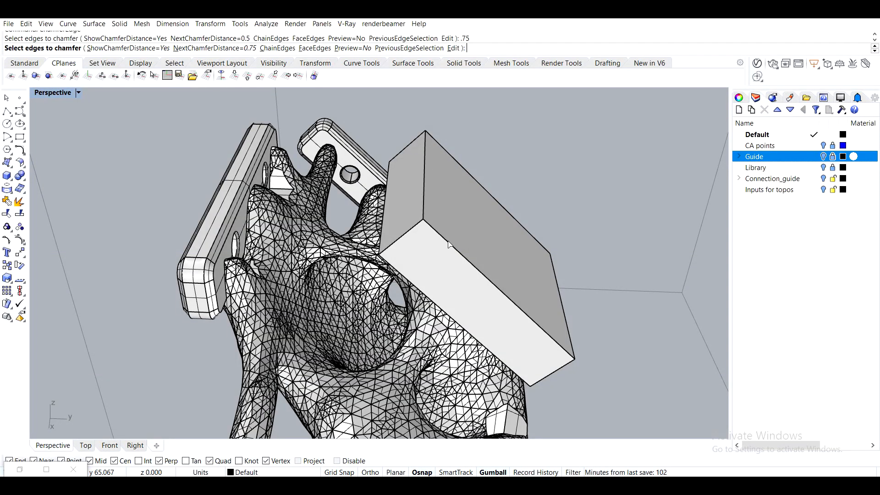
pyautogui.click(413, 229)
pyautogui.click(415, 140)
pyautogui.moveTo(574, 229); pyautogui.dragTo(508, 270, button='right')
pyautogui.click(507, 272)
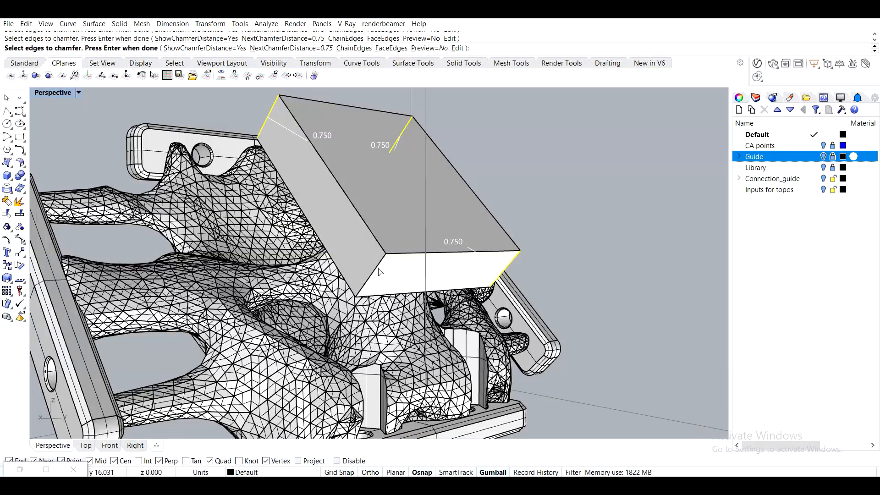
pyautogui.press('Return')
pyautogui.press('Return')
pyautogui.moveTo(379, 270); pyautogui.dragTo(420, 262, button='right')
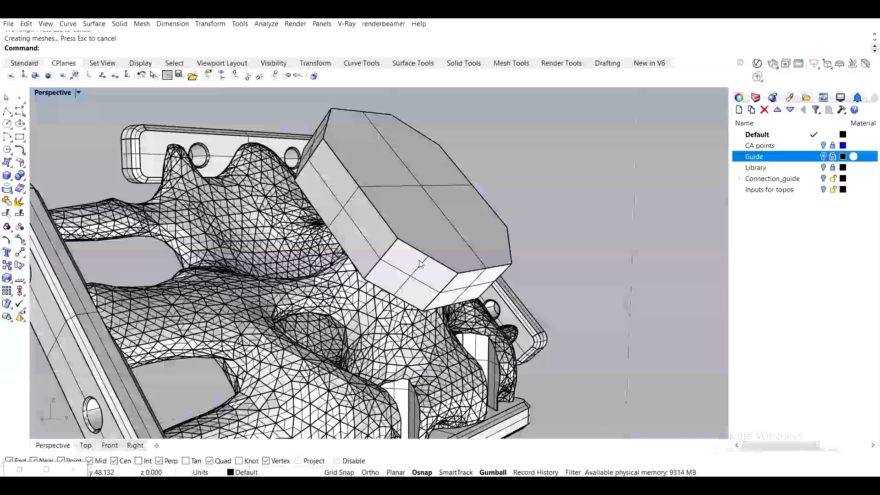
pyautogui.write('Fillet')
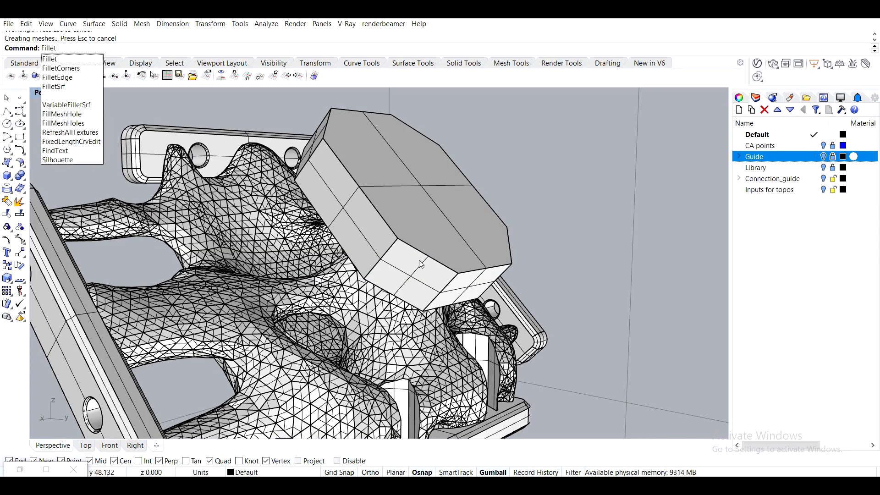
pyautogui.write('S')
pyautogui.press('BackSpace')
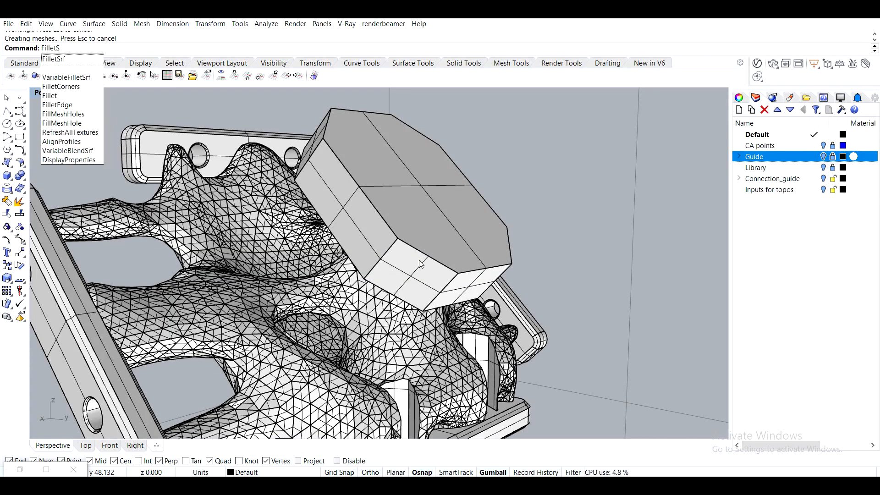
pyautogui.press('Up')
pyautogui.press('Down')
pyautogui.press('Down')
pyautogui.press('Down')
pyautogui.press('Down')
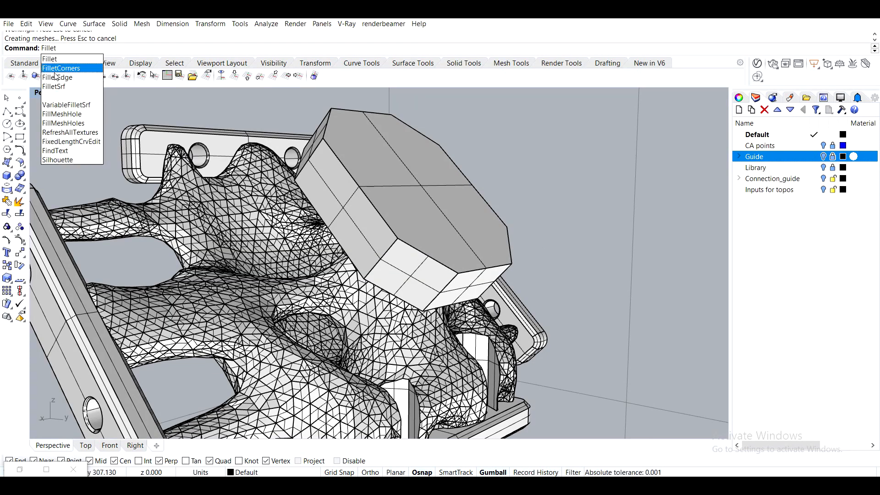
pyautogui.press('Escape')
# Extract the block's octagonal outer face and duplicate its border as a curve
pyautogui.moveTo(389, 158); pyautogui.dragTo(352, 191, button='right')
pyautogui.write('ExtractSrf')
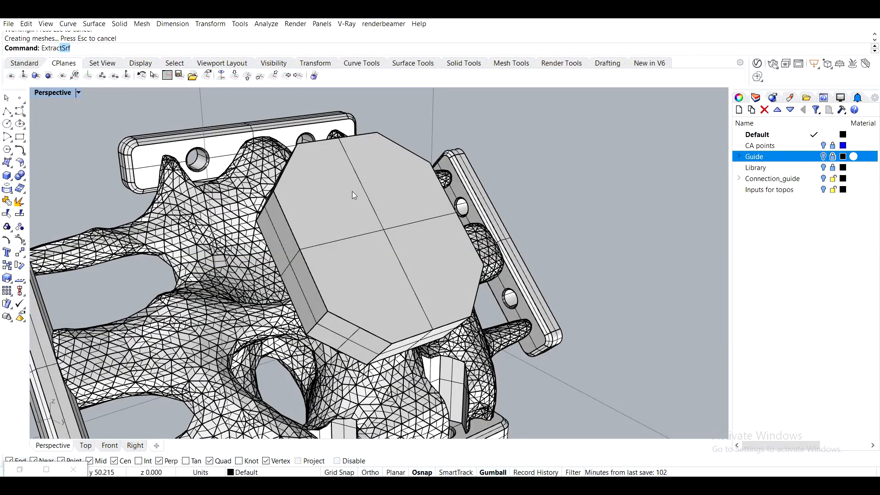
pyautogui.press('Return')
pyautogui.click(353, 195)
pyautogui.press('Return')
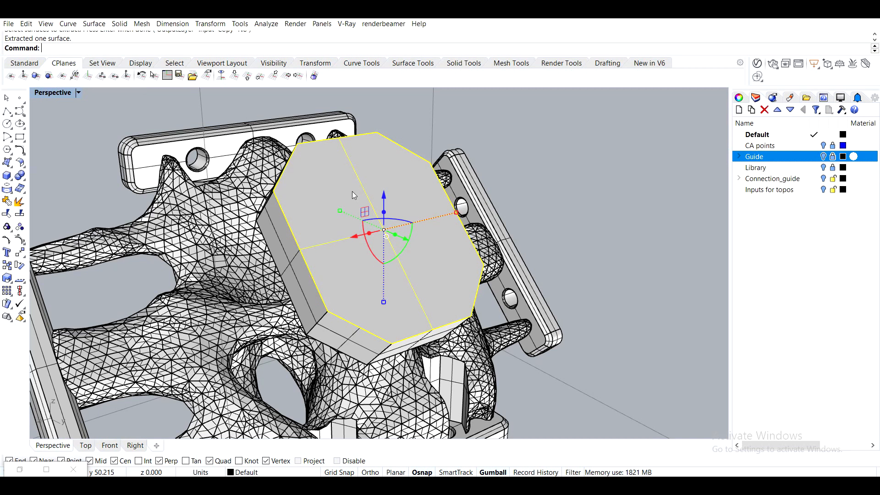
pyautogui.write('Du')
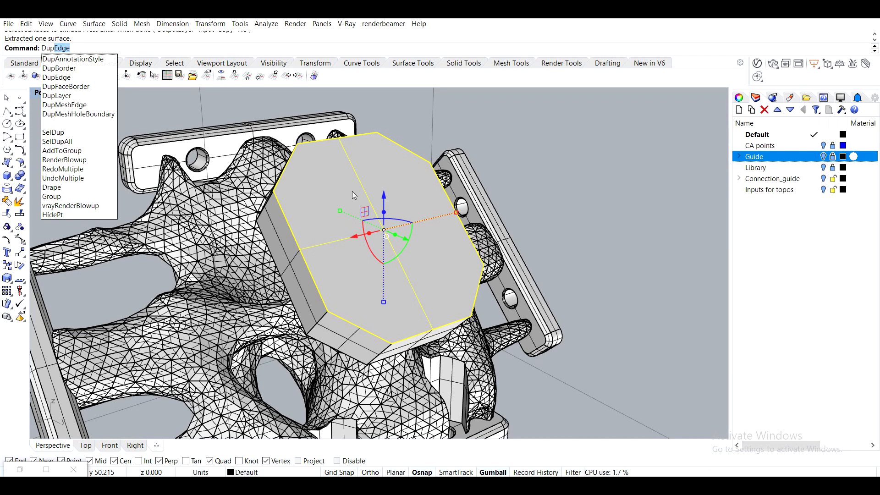
pyautogui.write('pb')
pyautogui.press('Return')
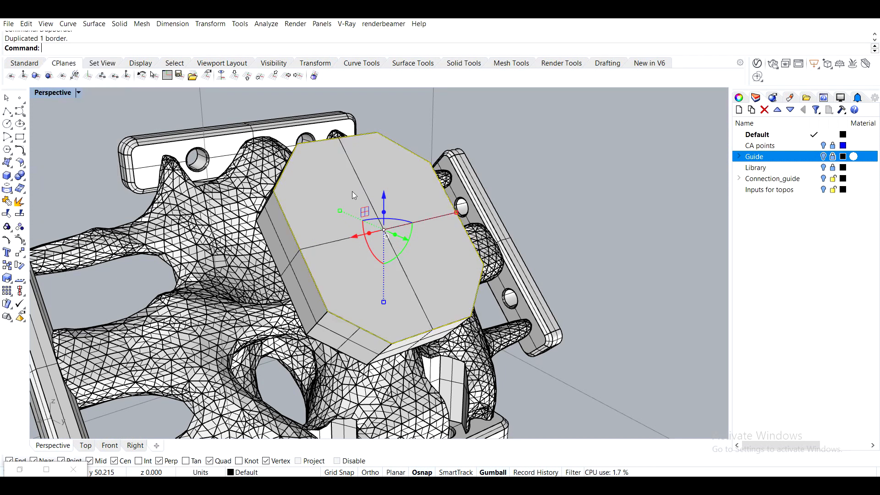
# Offset the octagonal border inward by 0.3 with sharp corners and delete the original border curve
pyautogui.write('Offset')
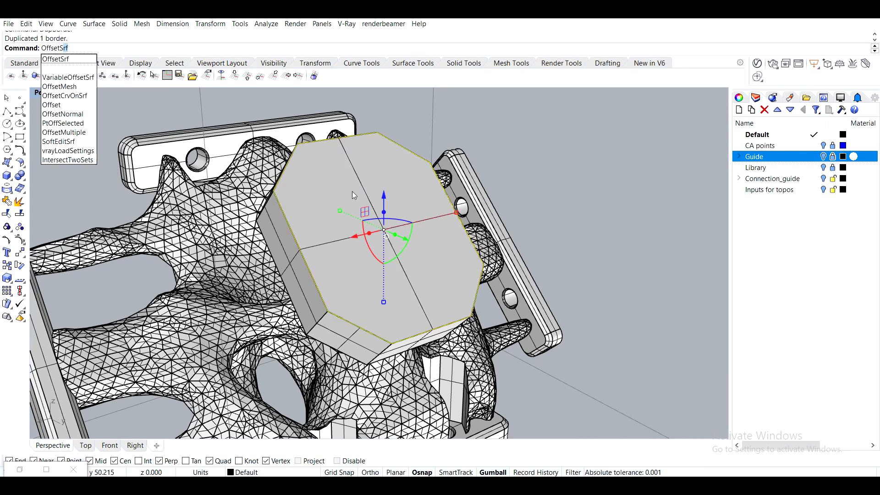
pyautogui.press('Return')
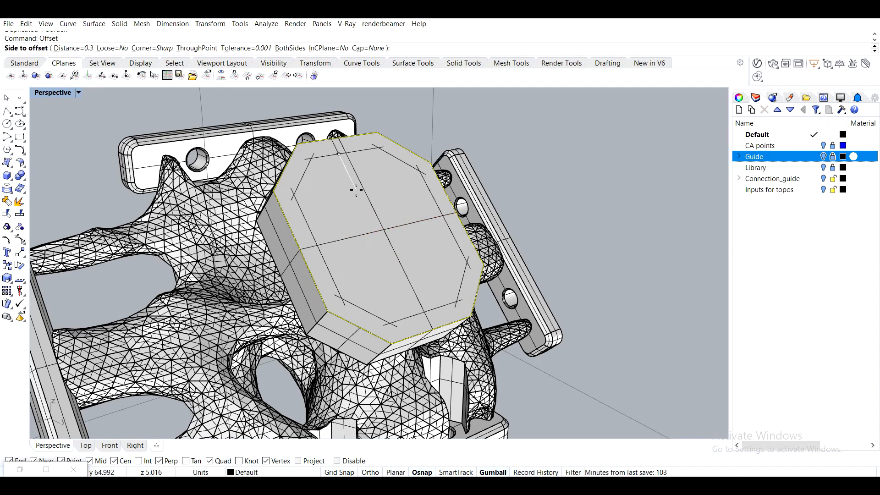
pyautogui.click(356, 189)
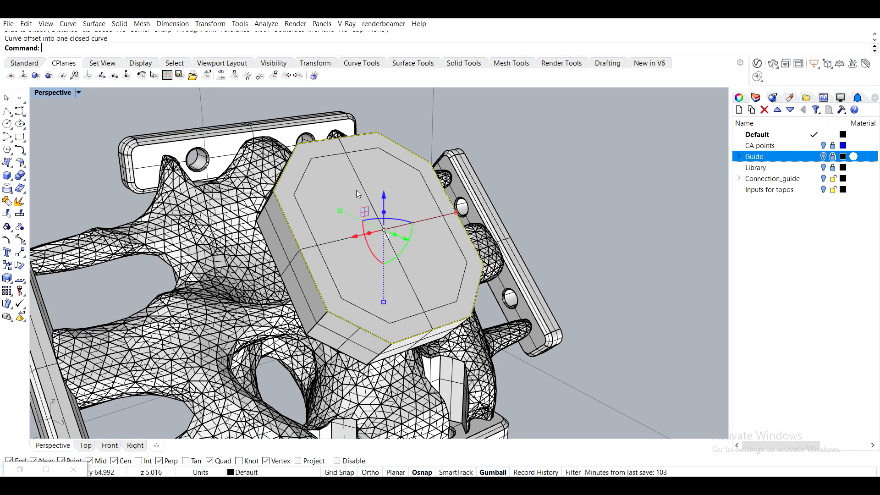
pyautogui.press('Delete')
# Join the extracted octagonal face back to the rest of the block
pyautogui.click(330, 152)
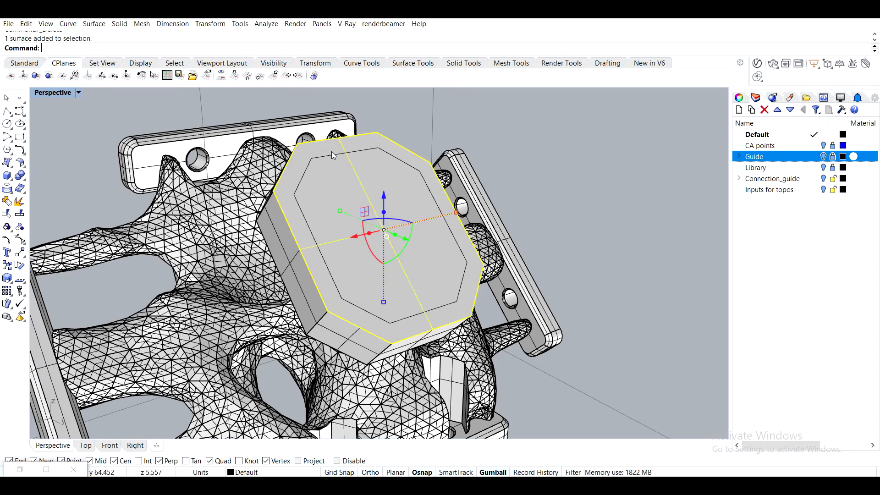
pyautogui.click(279, 232)
pyautogui.press('Return')
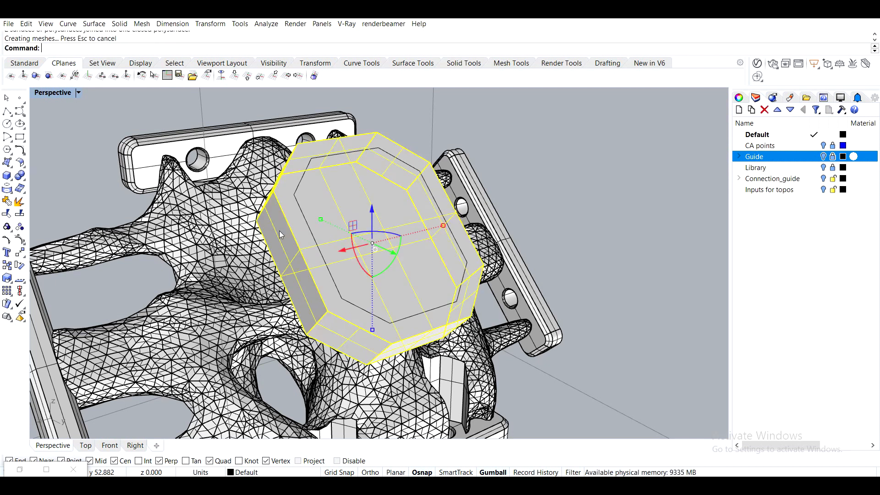
# Extrude the inner octagonal curve outward from the block's face as a capped solid
pyautogui.press('Escape')
pyautogui.click(316, 216)
pyautogui.click(337, 239)
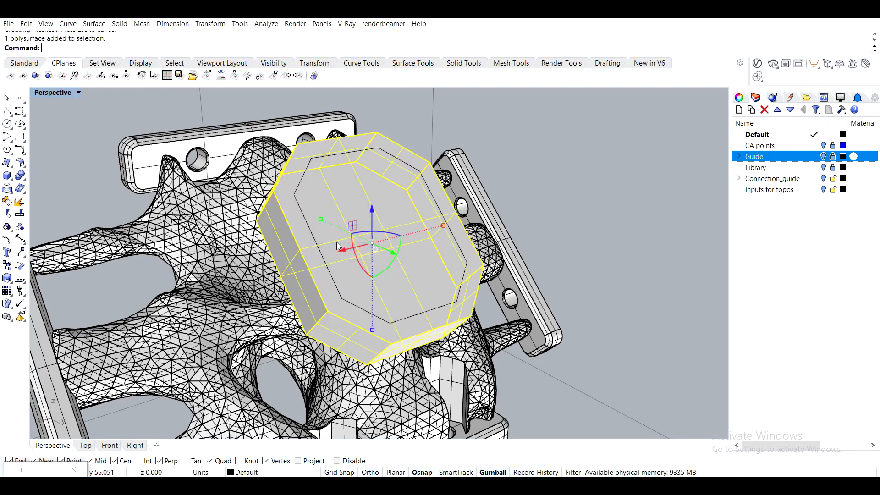
pyautogui.press('Escape')
pyautogui.click(310, 224)
pyautogui.write('Extru')
pyautogui.press('Return')
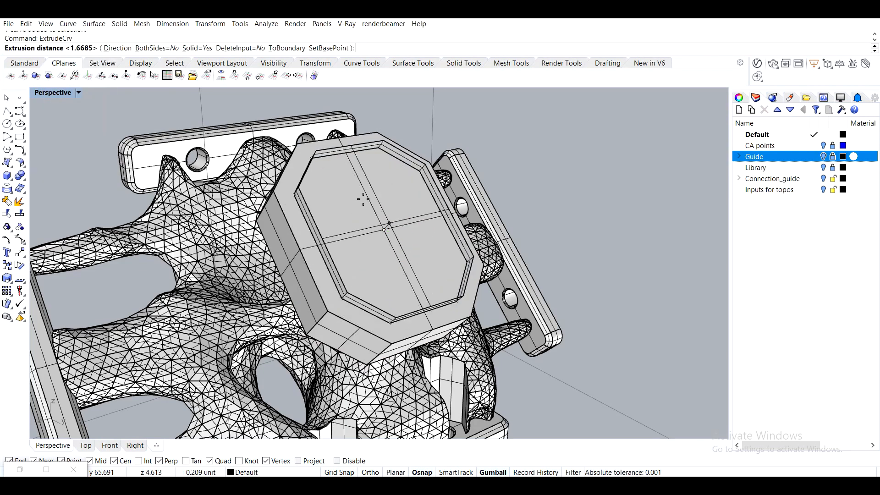
pyautogui.moveTo(388, 202); pyautogui.dragTo(531, 181, button='right')
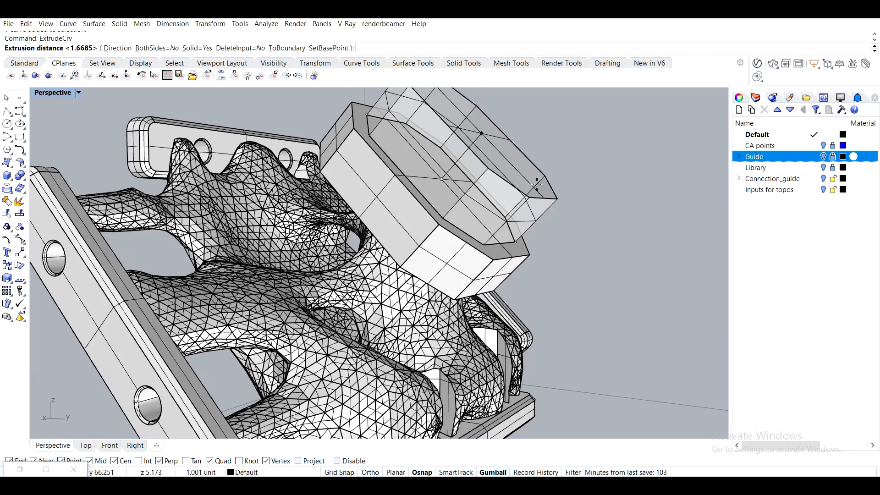
pyautogui.click(543, 185)
# Move the inner octagonal curve from the base of the extruded solid to its outer face
pyautogui.moveTo(546, 185); pyautogui.dragTo(502, 210, button='right')
pyautogui.press('Delete')
pyautogui.hotkey('ctrl', 'z')
pyautogui.write('M')
pyautogui.press('Return')
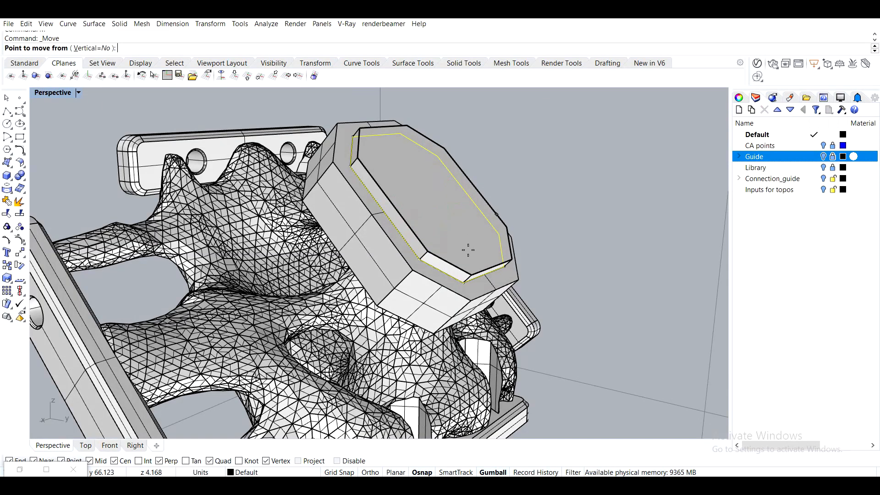
pyautogui.scroll(3, 458, 243)
pyautogui.click(434, 252)
pyautogui.click(434, 251)
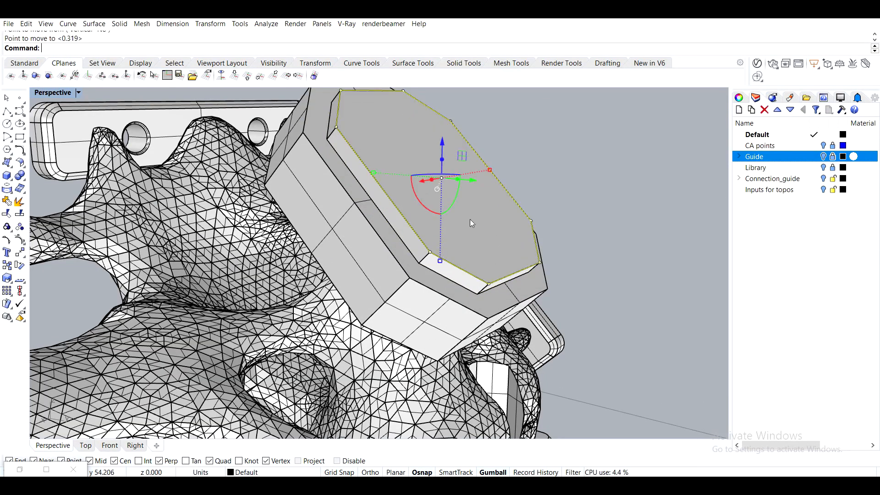
# Offset the octagonal curve on the extrusion's outer face inward by 0.3 with sharp corners and delete the original curve
pyautogui.write('Offset')
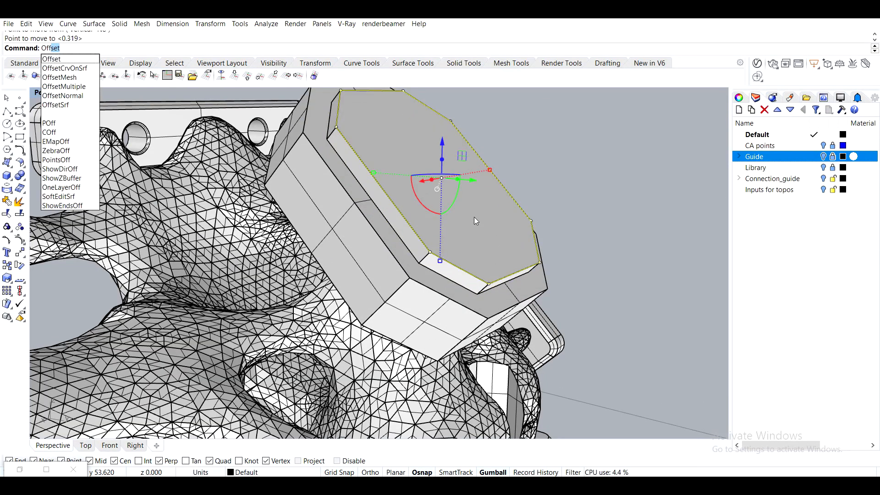
pyautogui.press('Return')
pyautogui.click(474, 217)
pyautogui.moveTo(474, 217); pyautogui.dragTo(454, 218, button='right')
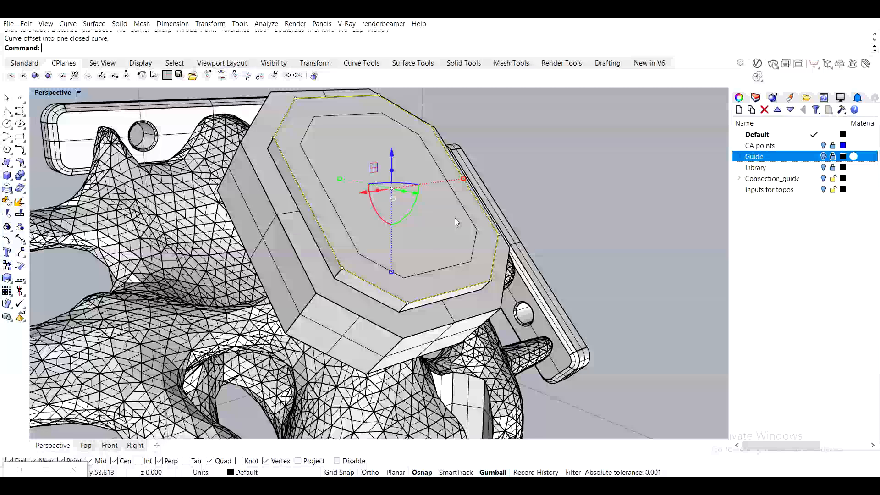
pyautogui.press('Delete')
# Extrude the new inner octagonal curve 0.4 into the block as a capped solid and delete the curve
pyautogui.click(348, 230)
pyautogui.press('Up')
pyautogui.write('r')
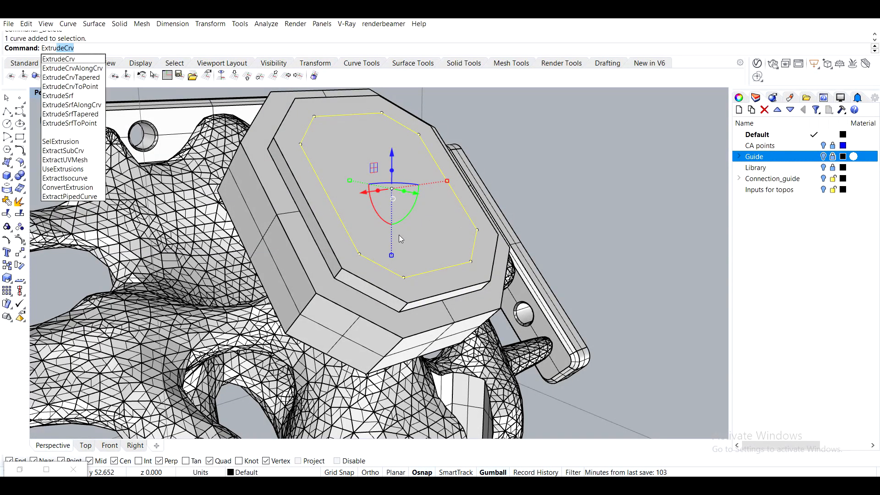
pyautogui.press('Return')
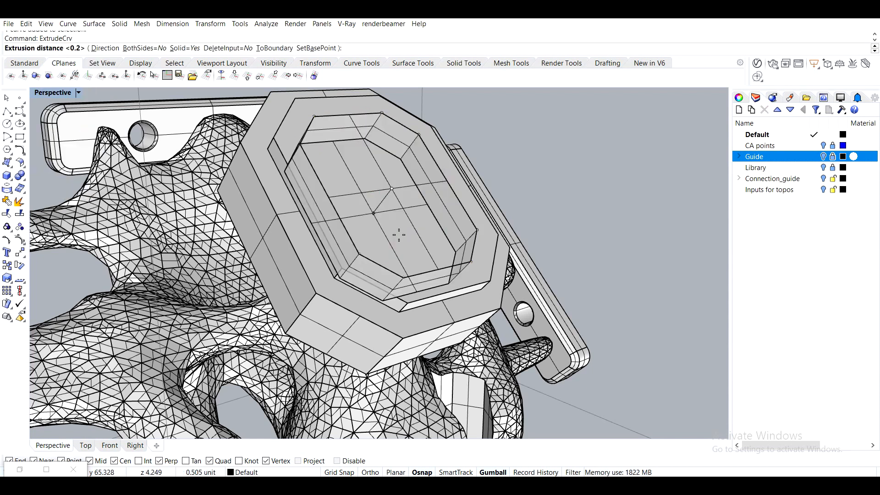
pyautogui.press('Return')
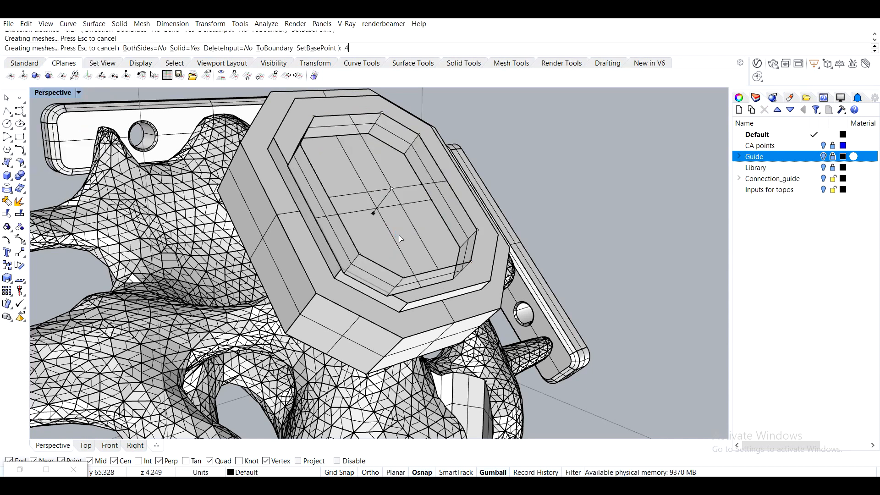
pyautogui.press('Delete')
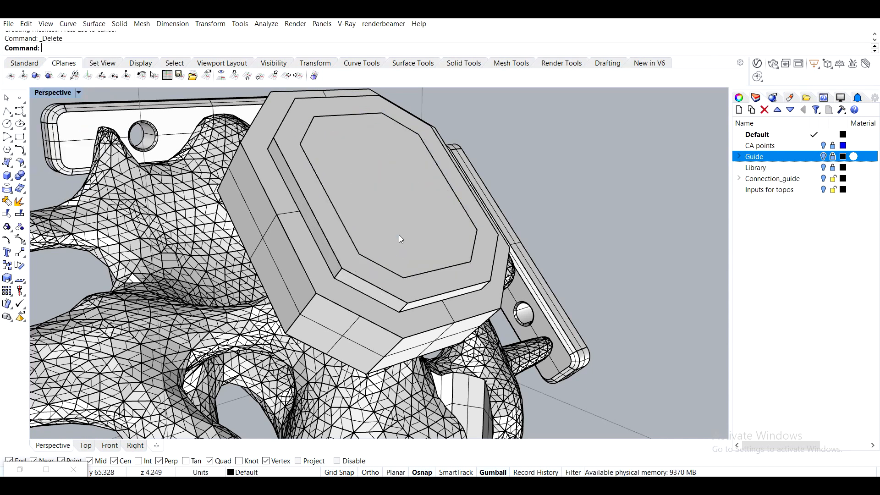
# Boolean-union the raised octagonal extrusion with the chamfered block
pyautogui.click(306, 183)
pyautogui.keyDown('shift'); pyautogui.click(262, 200); pyautogui.keyUp('shift')
pyautogui.write('BooleanUnion')
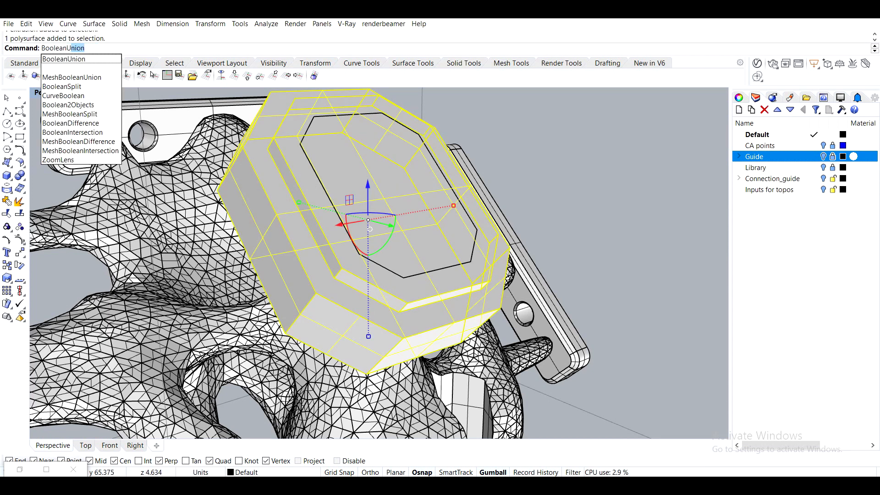
pyautogui.press('Return')
# Subtract the inner octagonal solid from the unioned block with Boolean Difference, keeping the cutting solid
pyautogui.click(303, 204)
pyautogui.write('Boo')
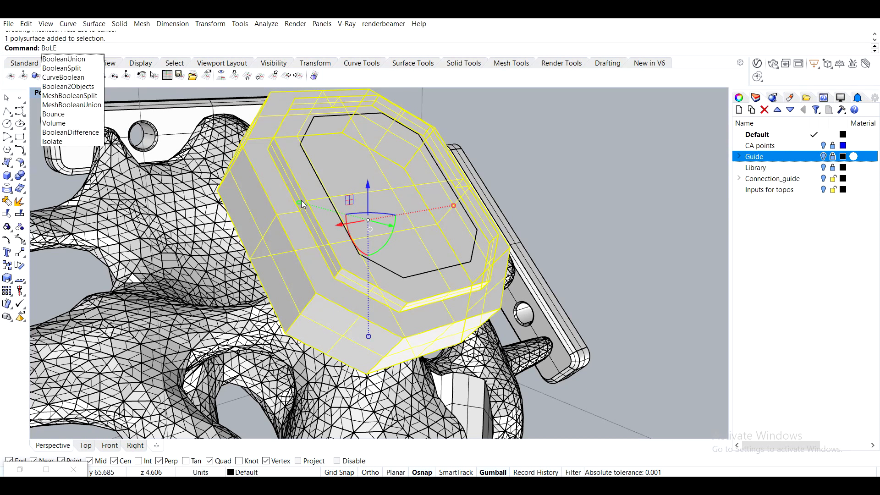
pyautogui.write('leanDifference')
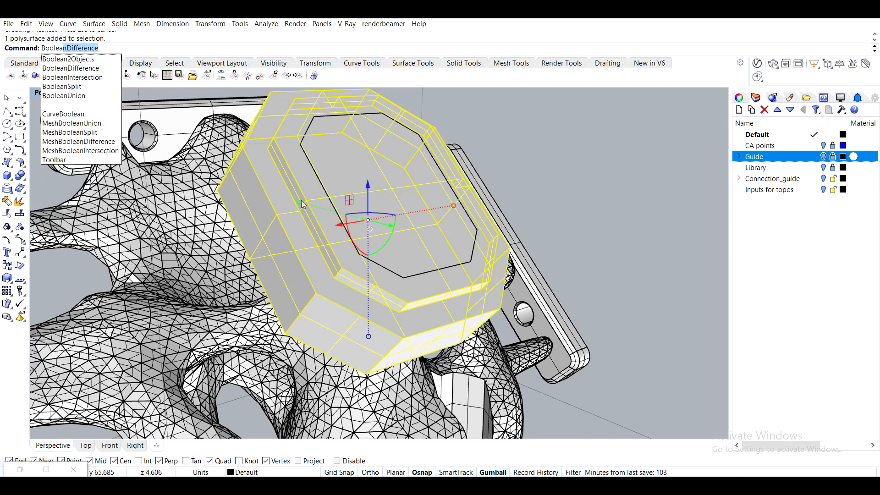
pyautogui.press('Return')
pyautogui.click(334, 170)
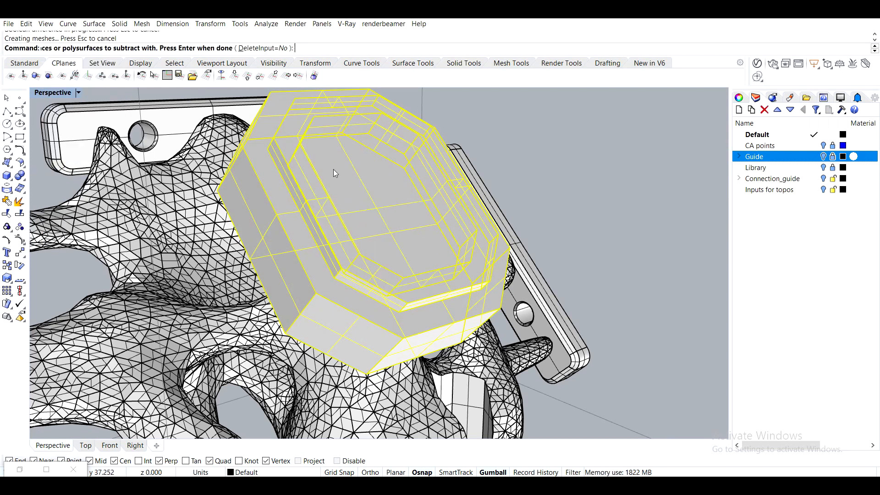
pyautogui.press('Return')
# Delete the inner octagonal cutting solid, inspect the recess in the block, and undo the deletion
pyautogui.click(339, 164)
pyautogui.press('Delete')
pyautogui.moveTo(339, 164); pyautogui.dragTo(357, 210, button='right')
pyautogui.scroll(2, 317, 166)
pyautogui.scroll(-5, 385, 150)
pyautogui.scroll(6, 357, 211)
pyautogui.scroll(-5, 402, 199)
pyautogui.scroll(6, 353, 235)
pyautogui.scroll(-5, 376, 236)
pyautogui.moveTo(392, 241); pyautogui.dragTo(347, 263, button='right')
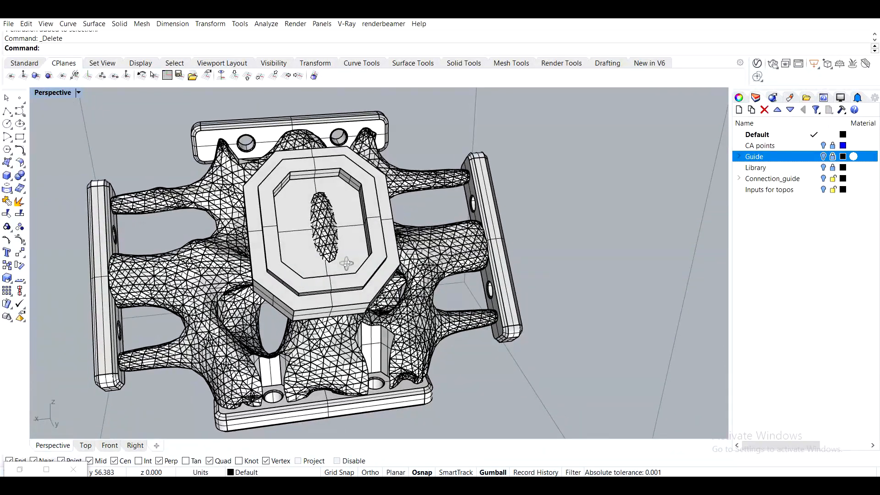
pyautogui.scroll(4, 305, 237)
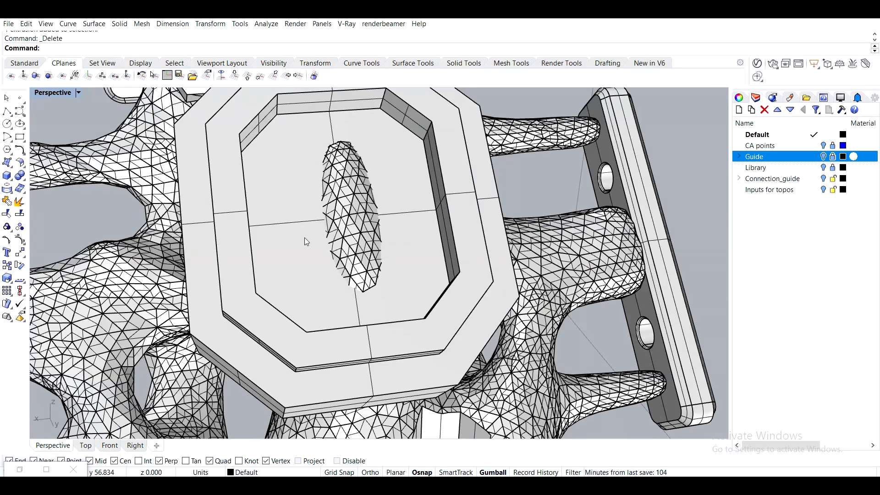
pyautogui.moveTo(315, 232); pyautogui.dragTo(299, 232, button='right')
pyautogui.hotkey('ctrl', 'z')
pyautogui.press('Escape')
# Isolate the inner octagonal solid so that everything else is hidden
pyautogui.click(287, 216)
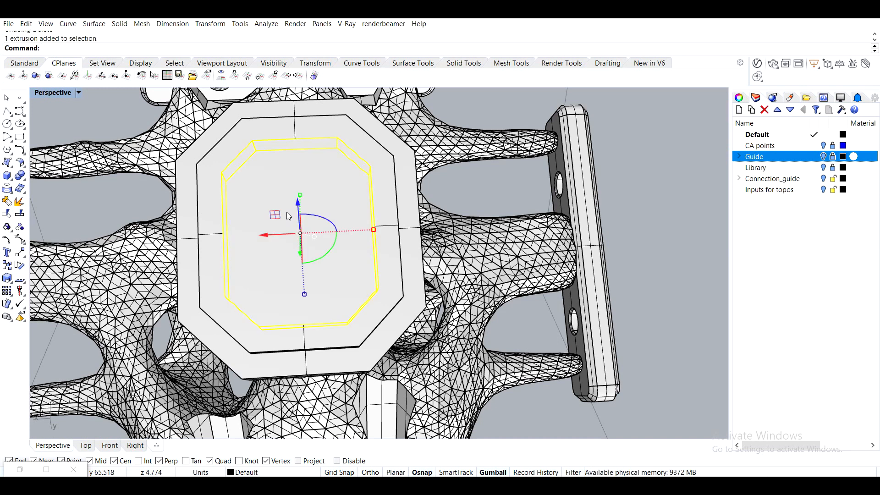
pyautogui.press('Escape')
pyautogui.click(287, 213)
pyautogui.write('Isolate')
pyautogui.press('Return')
pyautogui.press('Escape')
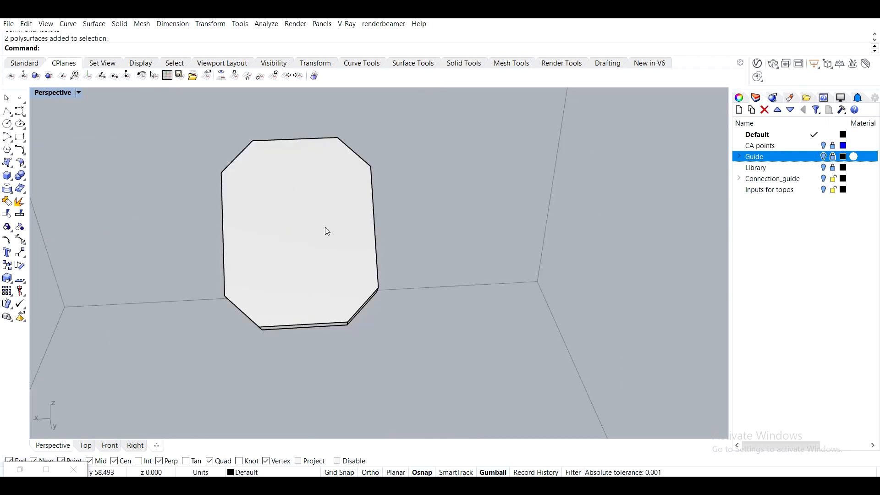
# Draw two polylines across the octagonal face, joining the midpoints of its opposite straight edges lengthwise and widthwise
pyautogui.click(6, 112)
pyautogui.click(223, 234)
pyautogui.click(374, 227)
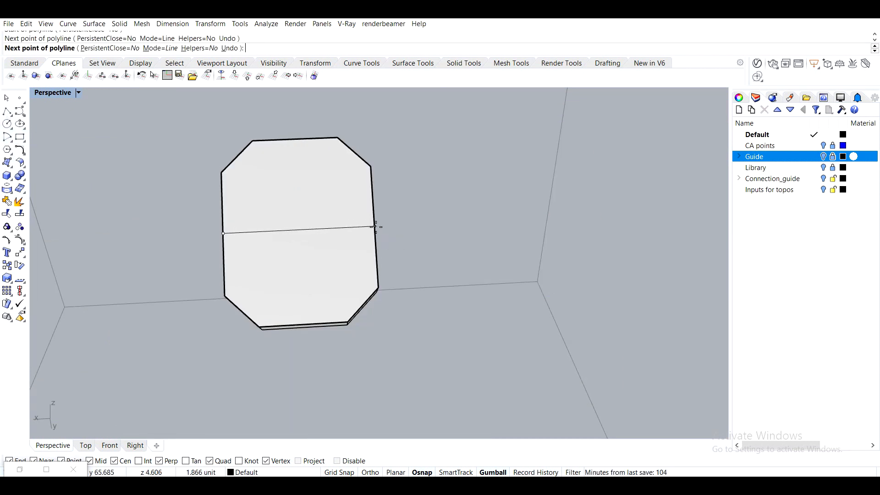
pyautogui.press('Return')
pyautogui.press('Return')
pyautogui.click(299, 142)
pyautogui.click(303, 324)
pyautogui.press('Return')
# Draw four polylines from the centre of the octagonal face to the midpoints of its four chamfered edges
pyautogui.press('Return')
pyautogui.click(299, 230)
pyautogui.click(363, 304)
pyautogui.press('Return')
pyautogui.press('Return')
pyautogui.click(299, 229)
pyautogui.click(354, 152)
pyautogui.press('Return')
pyautogui.press('Return')
pyautogui.click(300, 230)
pyautogui.click(238, 158)
pyautogui.press('Return')
pyautogui.press('Return')
pyautogui.click(299, 230)
pyautogui.click(242, 313)
pyautogui.moveTo(238, 309)
pyautogui.mouseDown(button='right')
pyautogui.moveTo(355, 242)
pyautogui.moveTo(408, 231)
pyautogui.moveTo(374, 252)
pyautogui.mouseUp(button='right')
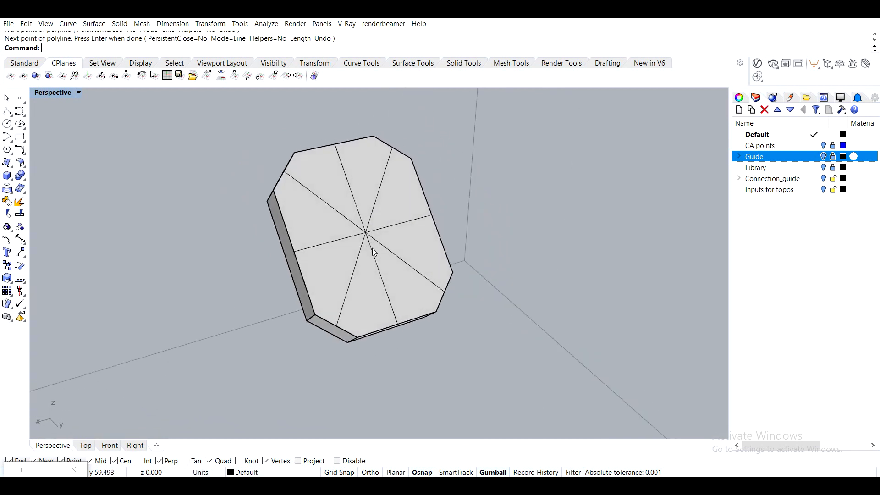
# Show the hidden recessed block together with the isolated octagonal solid and its guide lines
pyautogui.write('ShowSelected')
pyautogui.press('Return')
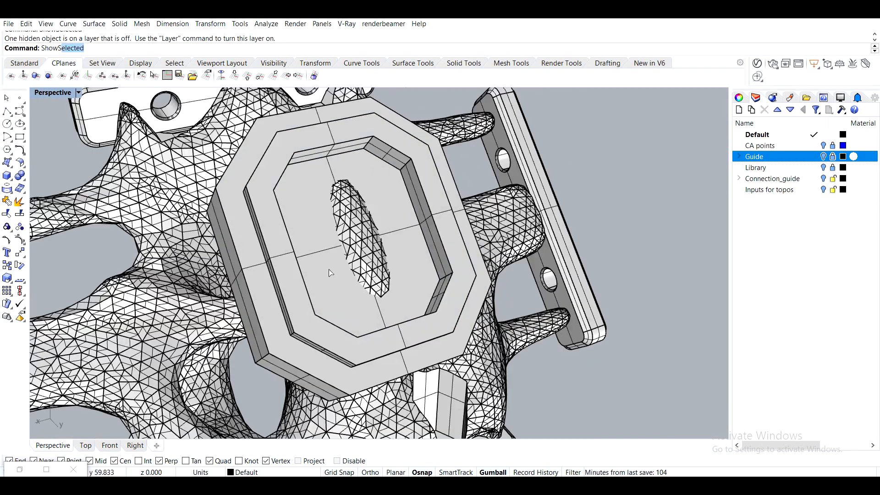
pyautogui.press('Return')
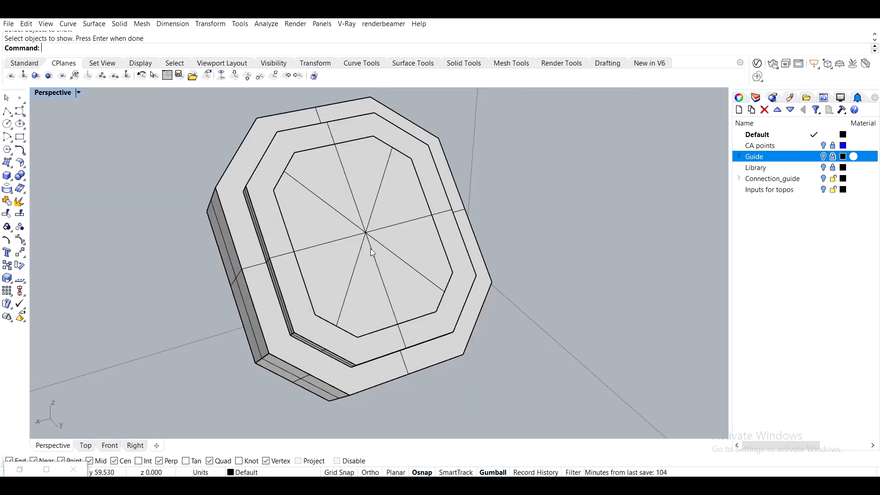
pyautogui.moveTo(370, 249); pyautogui.dragTo(393, 228, button='right')
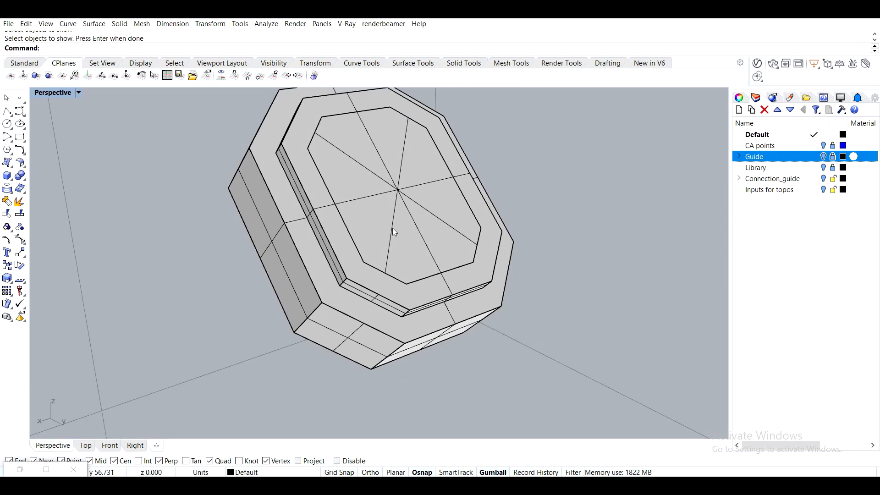
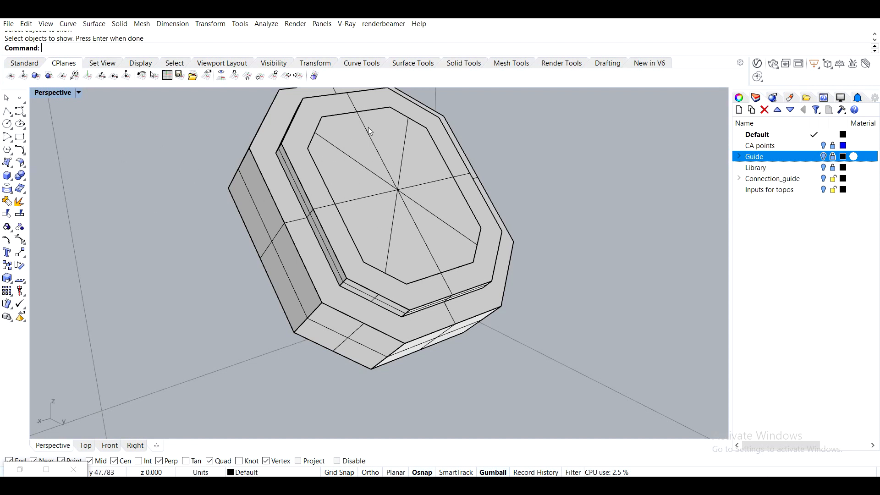
# Delete the inner octagonal solid to check the guide lines over the recess, and undo the deletion
pyautogui.click(360, 183)
pyautogui.press('Delete')
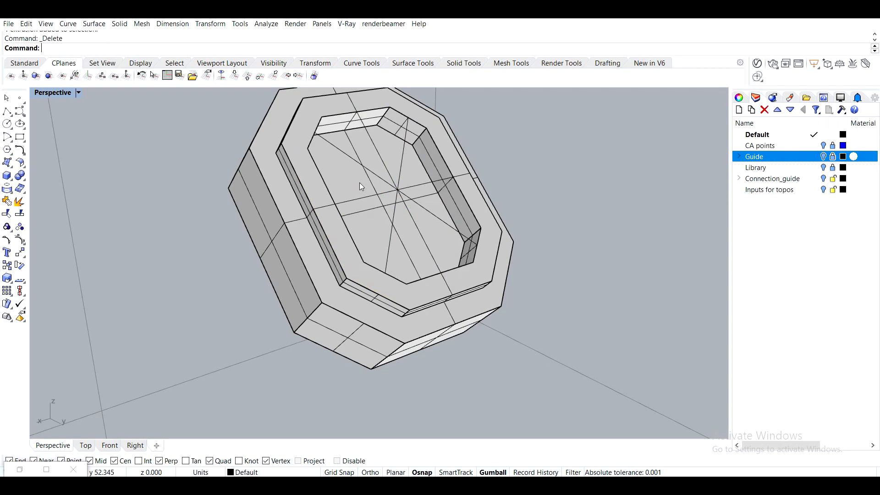
pyautogui.click(377, 176)
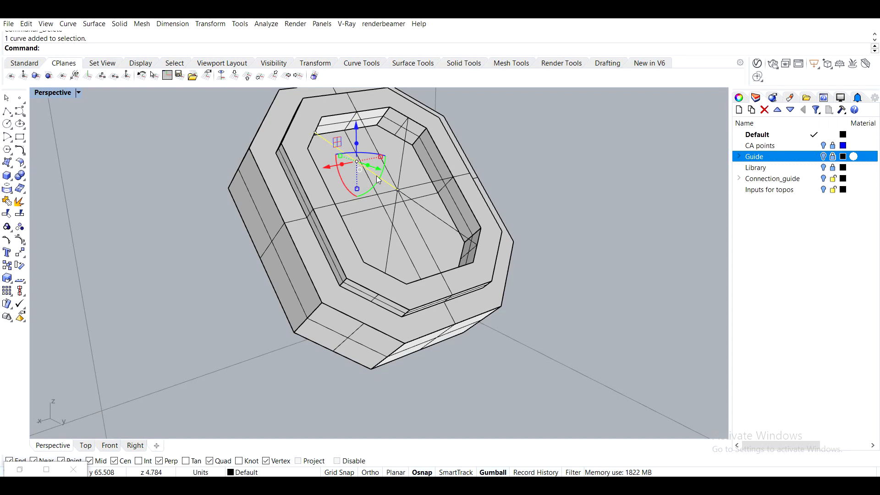
pyautogui.hotkey('ctrl', 'z')
# Select and delete all the guide lines on the octagonal face, and show the hidden objects again
pyautogui.click(230, 146)
pyautogui.click(333, 174)
pyautogui.press('Delete')
pyautogui.write('SelCrv')
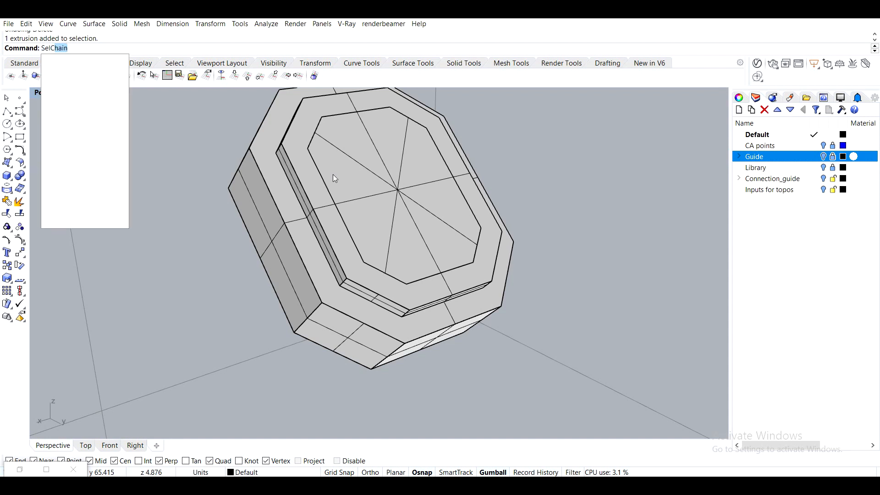
pyautogui.press('Return')
pyautogui.press('Delete')
pyautogui.click(333, 174)
pyautogui.write('ShowSelected')
pyautogui.press('Return')
pyautogui.press('Escape')
# Isolate the octagonal solid that fills the block's recess
pyautogui.scroll(4, 321, 176)
pyautogui.click(305, 178)
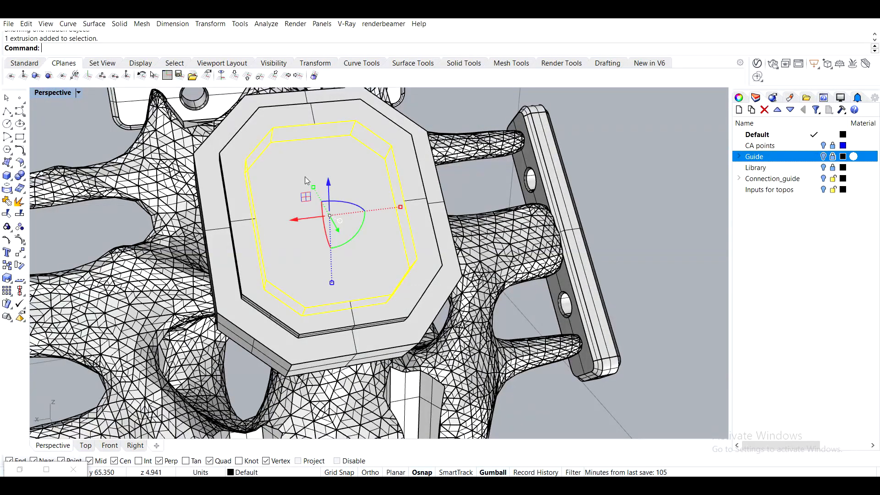
pyautogui.write('Isolate')
pyautogui.press('Return')
pyautogui.moveTo(304, 177); pyautogui.dragTo(285, 204, button='right')
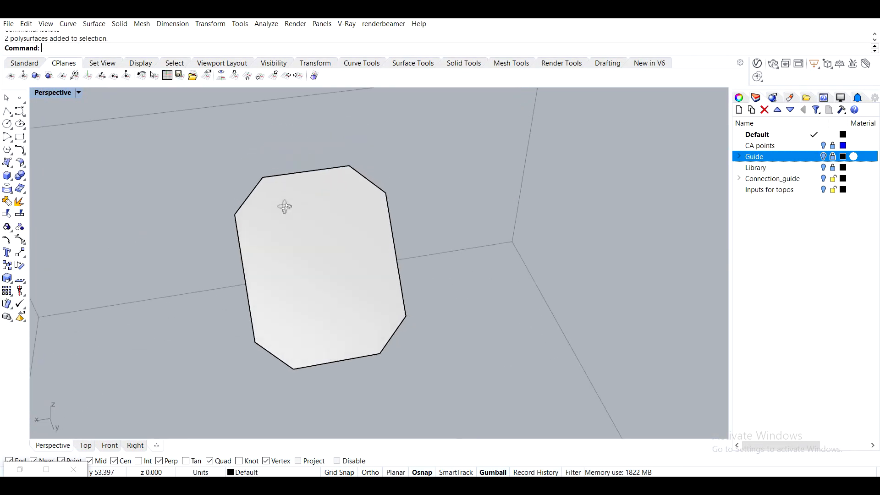
# Draw lengthwise and widthwise centre lines on the octagonal face between the midpoints of opposite straight edges
pyautogui.click(7, 112)
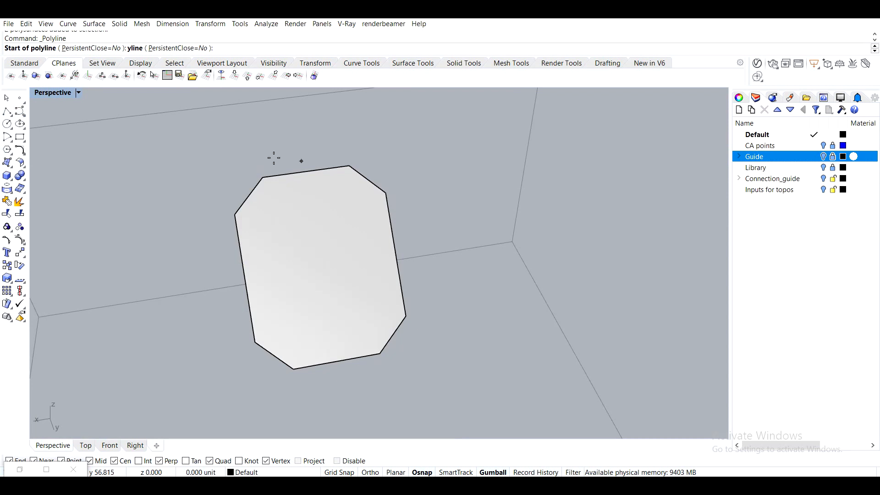
pyautogui.click(307, 172)
pyautogui.click(341, 357)
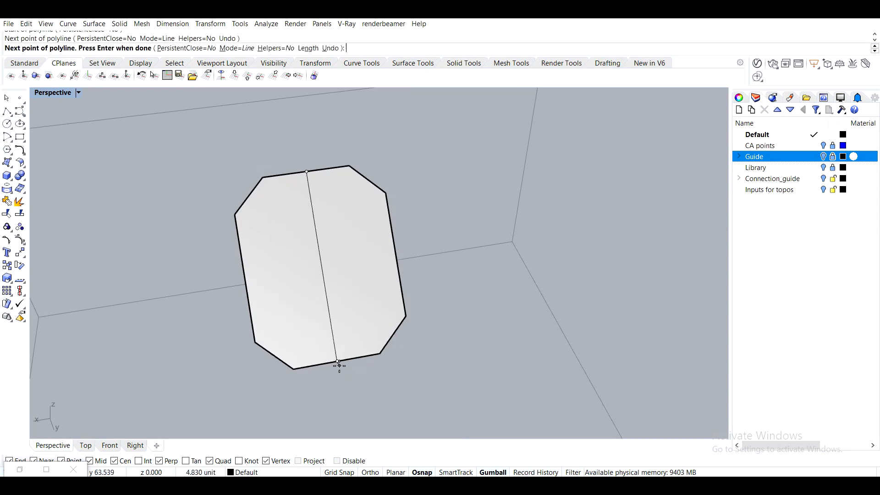
pyautogui.press('Return')
pyautogui.press('Return')
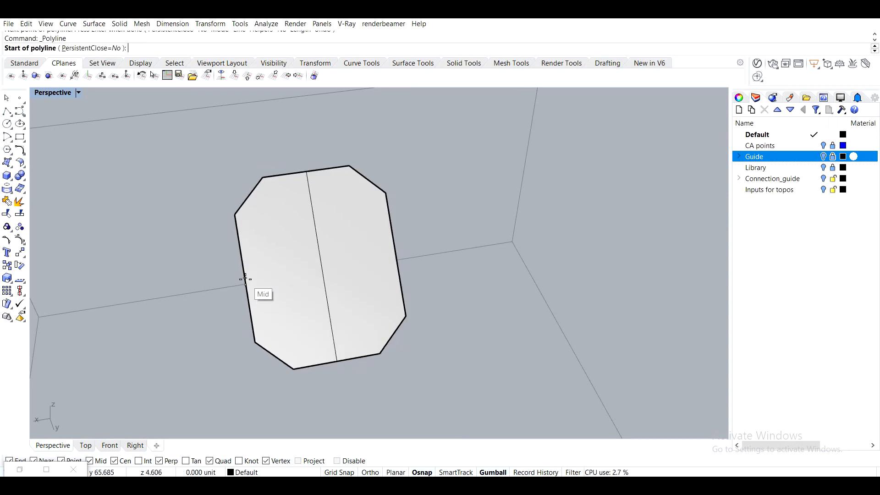
pyautogui.click(245, 280)
pyautogui.click(405, 264)
pyautogui.press('Return')
# Try to offset the widthwise centre line by 0.3 on both sides with flat caps
pyautogui.moveTo(406, 265)
pyautogui.mouseDown(button='right')
pyautogui.moveTo(444, 236)
pyautogui.moveTo(385, 234)
pyautogui.mouseUp(button='right')
pyautogui.write('offset')
pyautogui.press('Return')
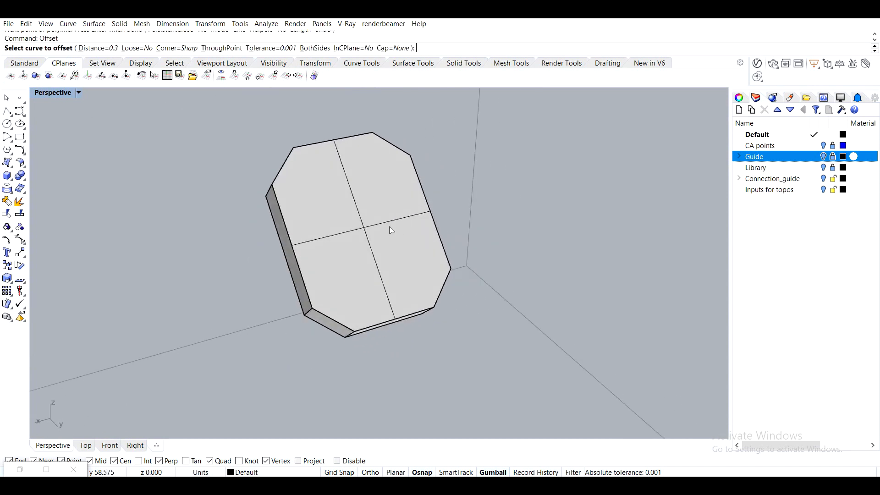
pyautogui.click(315, 48)
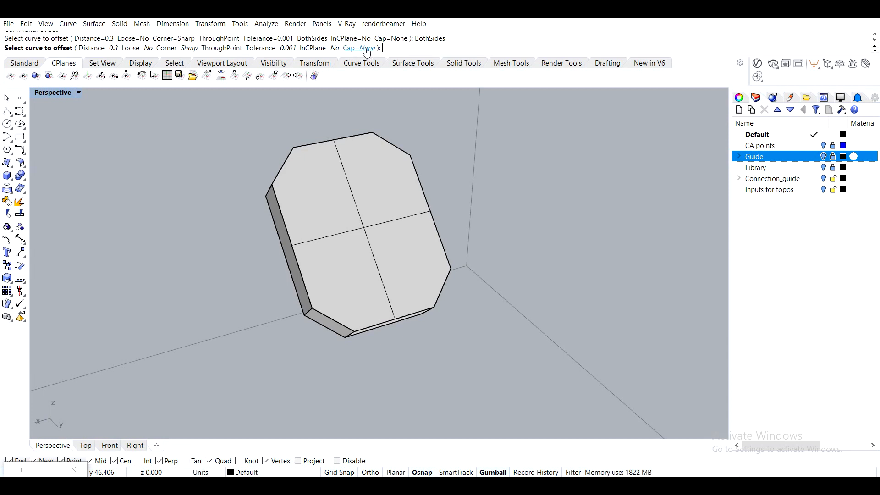
pyautogui.click(347, 49)
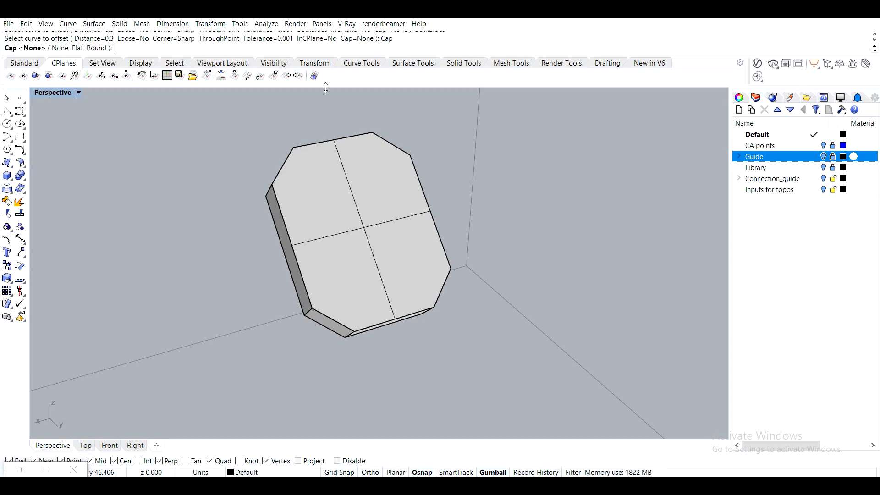
pyautogui.click(69, 48)
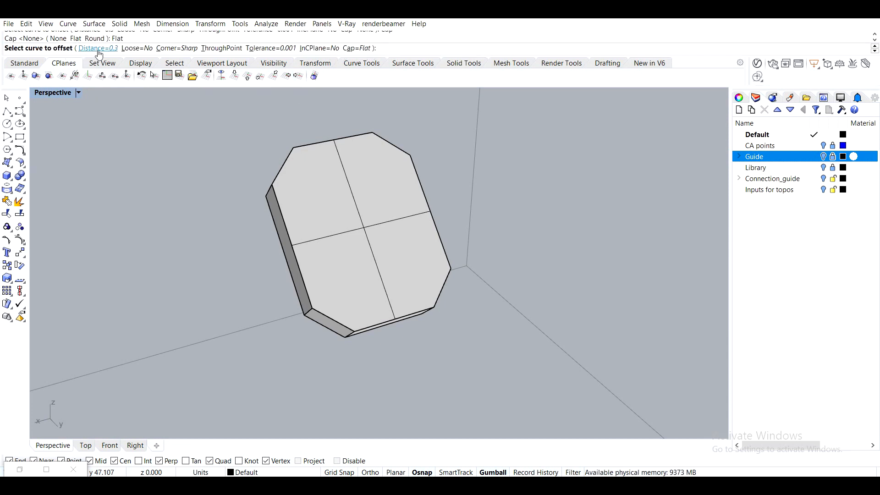
pyautogui.click(346, 231)
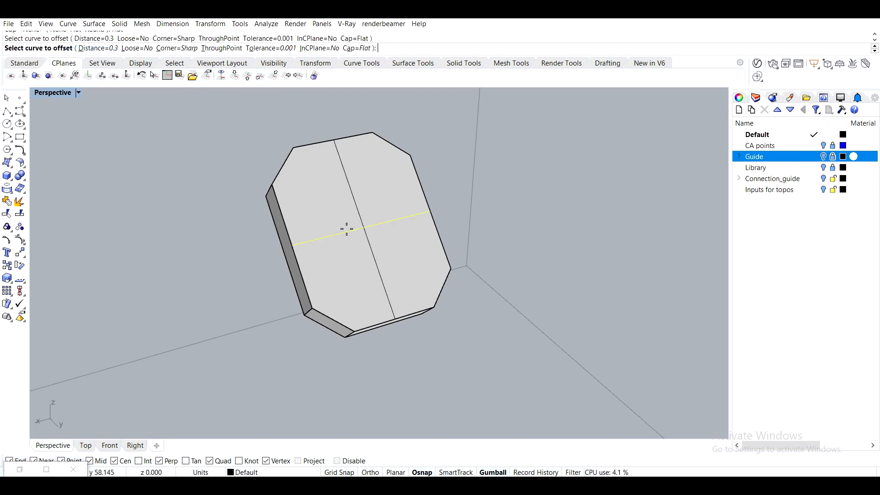
pyautogui.moveTo(316, 202); pyautogui.dragTo(436, 132, button='right')
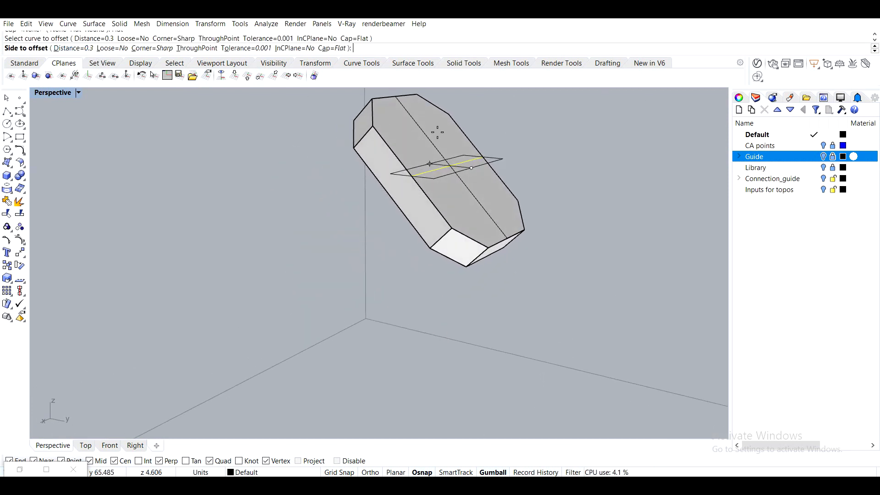
pyautogui.click(406, 139)
pyautogui.moveTo(406, 139); pyautogui.dragTo(356, 177, button='right')
# Copy the widthwise centre line 0.2 to each side along the octagonal face
pyautogui.click(375, 215)
pyautogui.click(358, 214)
pyautogui.write('copy')
pyautogui.press('Return')
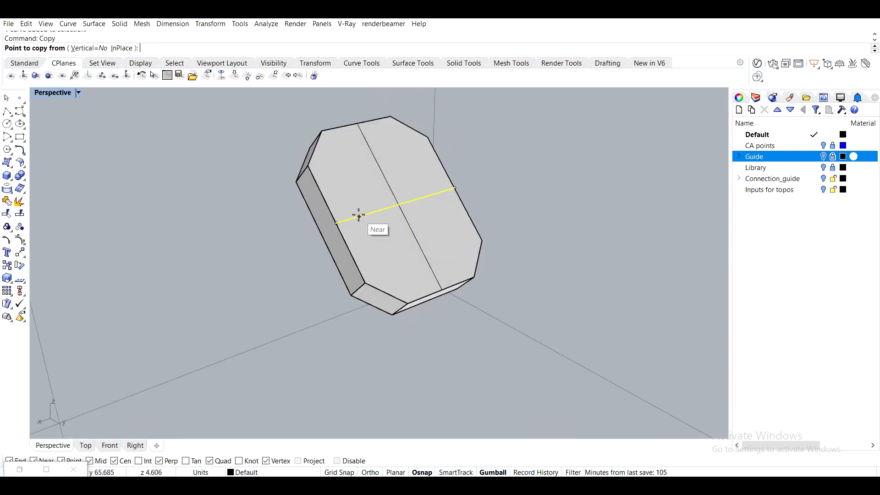
pyautogui.click(337, 223)
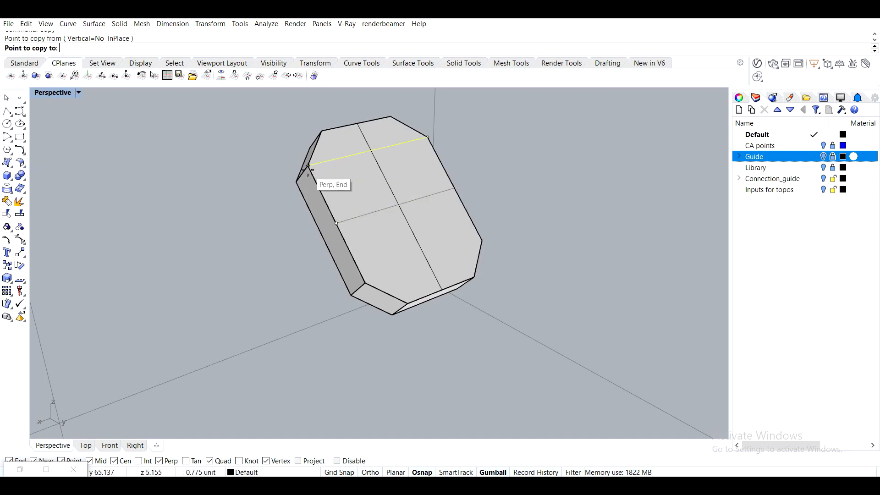
pyautogui.write('.3')
pyautogui.press('BackSpace')
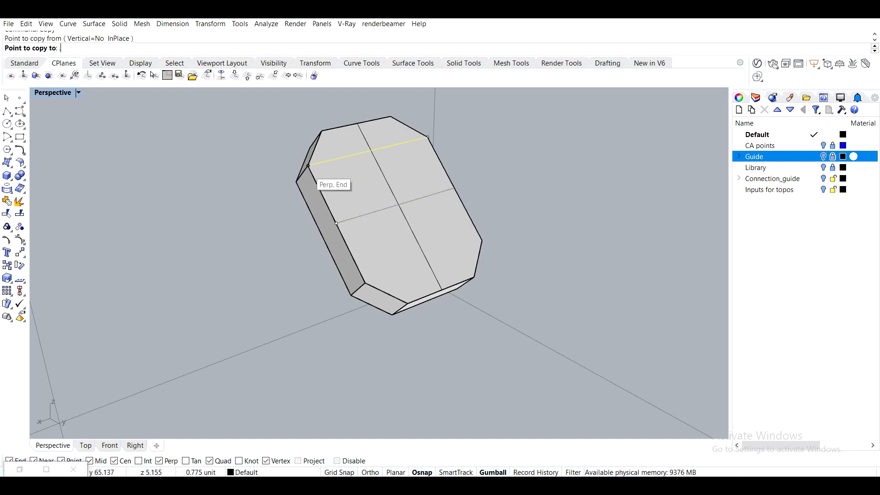
pyautogui.click(329, 207)
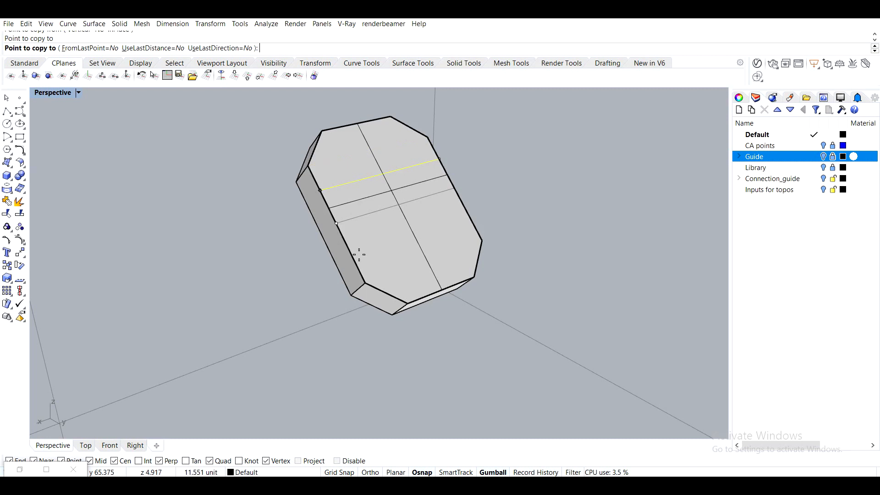
pyautogui.write('.2')
pyautogui.click(365, 278)
pyautogui.press('Return')
# Copy the lengthwise centre line 0.2 to each side and delete both original centre lines
pyautogui.click(424, 247)
pyautogui.press('Return')
pyautogui.click(443, 290)
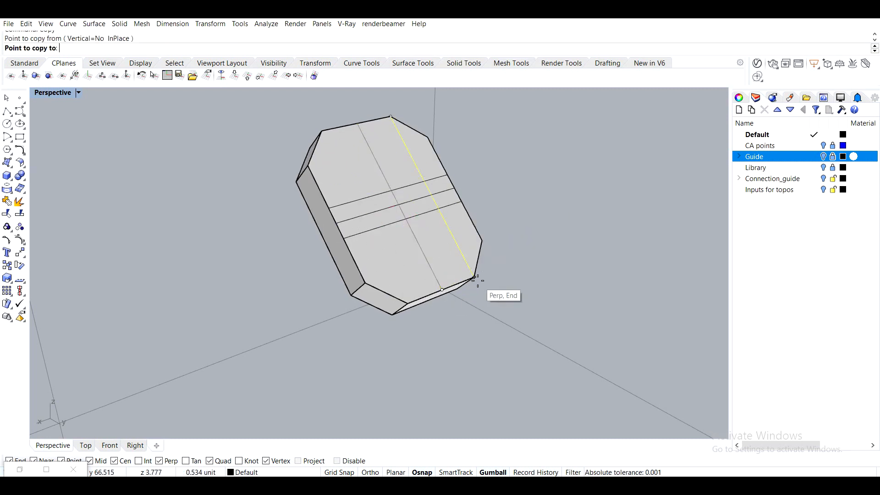
pyautogui.click(454, 284)
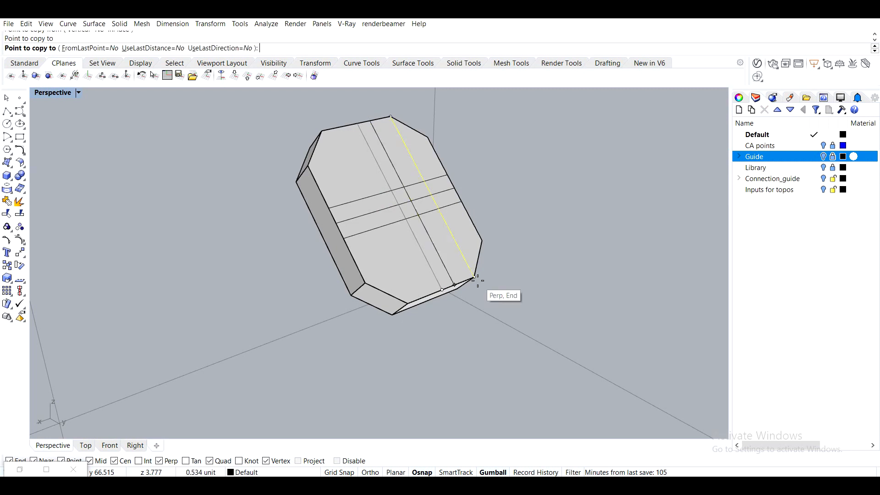
pyautogui.click(408, 303)
pyautogui.press('Return')
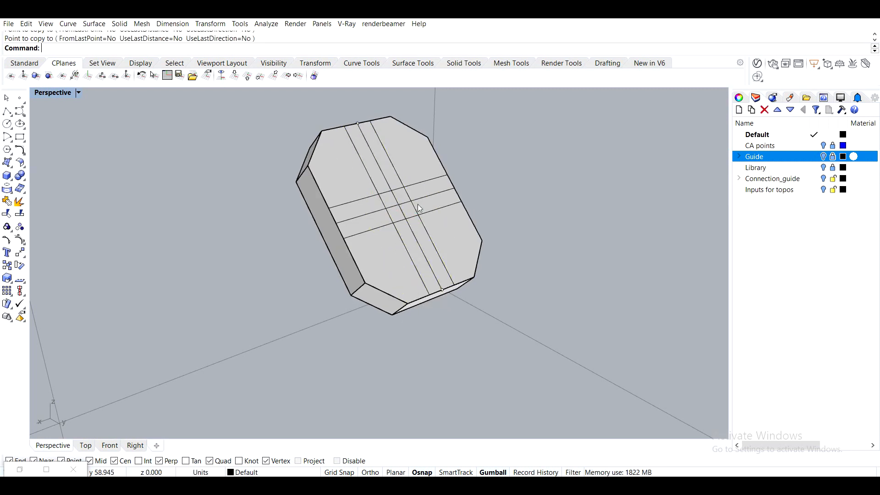
pyautogui.click(402, 211)
pyautogui.press('Delete')
# Trim the four crossing lines against each other, removing their segments at the central intersection
pyautogui.click(431, 212)
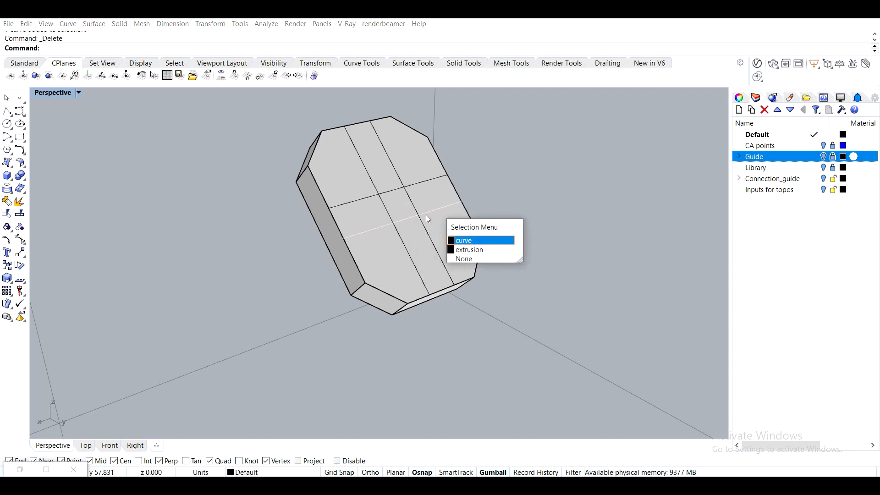
pyautogui.click(460, 237)
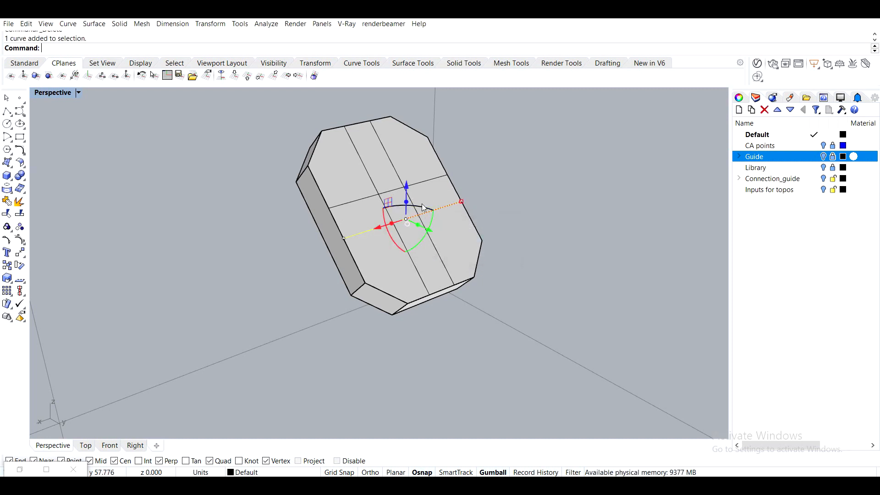
pyautogui.keyDown('shift'); pyautogui.click(391, 160); pyautogui.keyUp('shift')
pyautogui.keyDown('shift'); pyautogui.click(362, 162); pyautogui.keyUp('shift')
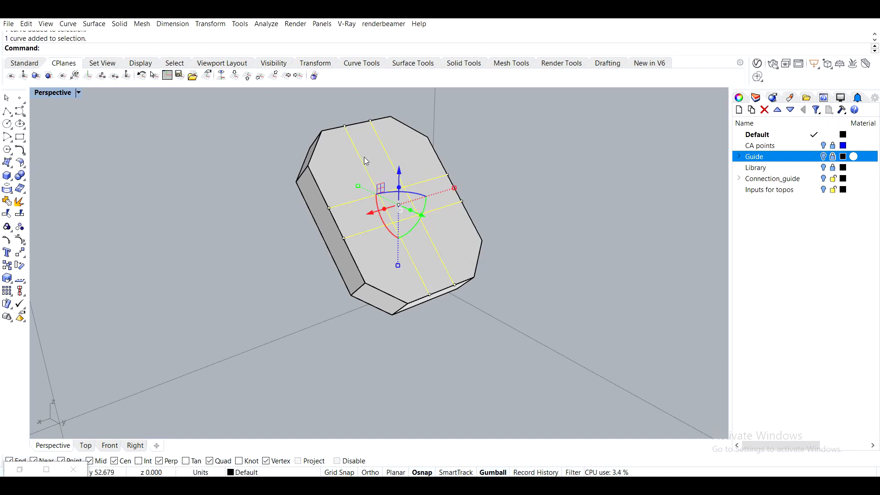
pyautogui.write('rim')
pyautogui.press('Return')
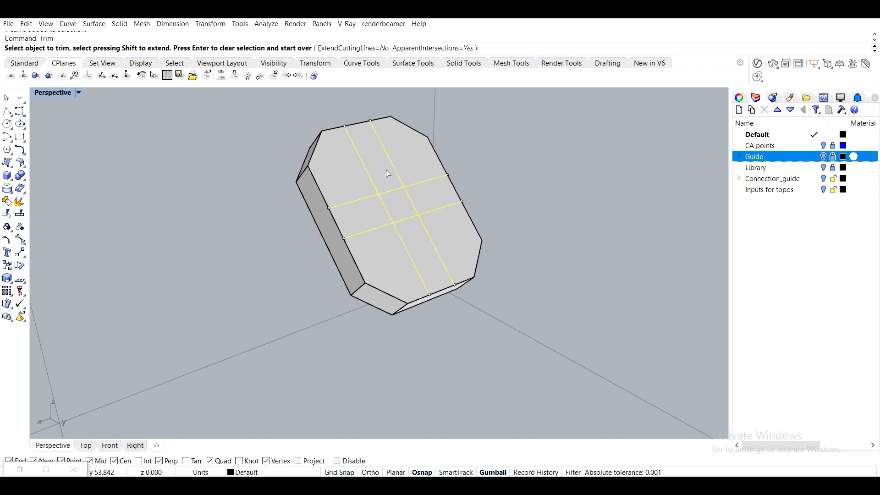
pyautogui.scroll(2, 390, 183)
pyautogui.click(382, 217)
pyautogui.click(416, 248)
pyautogui.click(414, 233)
pyautogui.click(444, 266)
pyautogui.click(421, 212)
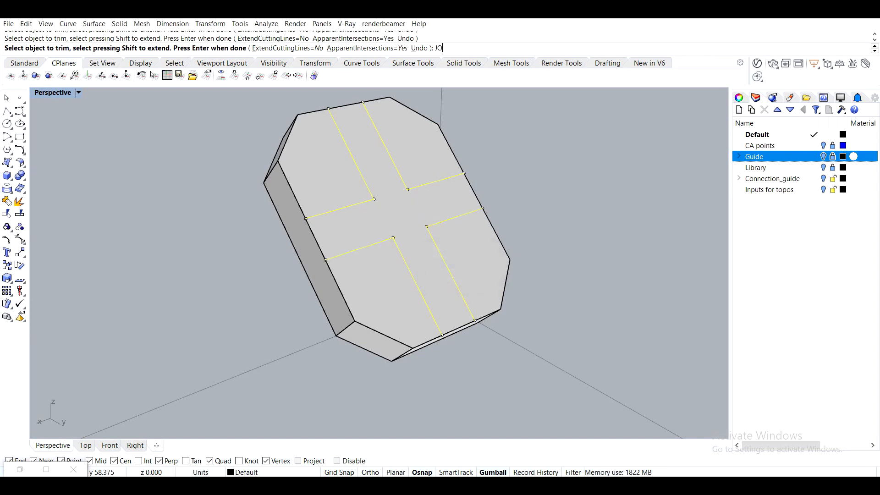
# Join the trimmed line segments into four L-shaped corner curves
pyautogui.press('Return')
pyautogui.write('Jo')
pyautogui.press('Return')
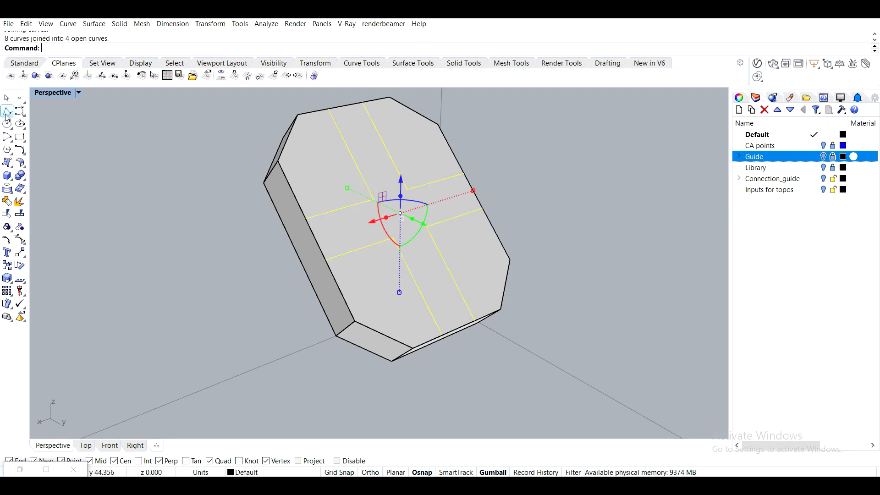
# Draw a line closing one widthwise arm end of the cross outline and add it to the curve selection
pyautogui.click(6, 114)
pyautogui.click(307, 220)
pyautogui.click(326, 260)
pyautogui.press('Return')
pyautogui.press('Escape')
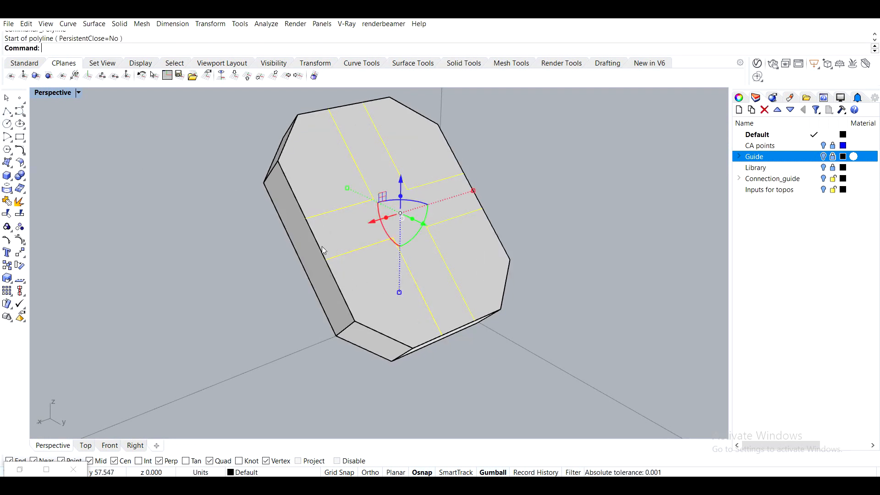
pyautogui.click(324, 250)
pyautogui.click(348, 274)
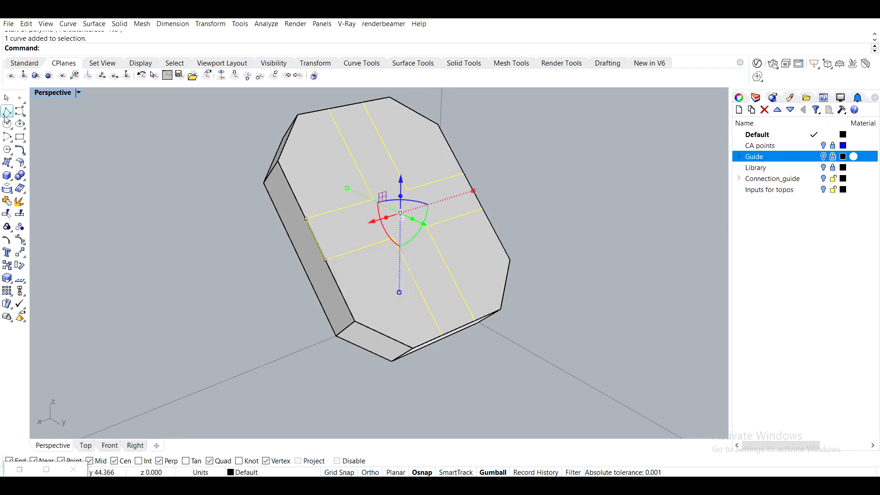
# Draw closing lines across the upper lengthwise arm end and the other widthwise arm end, and add them to the selection
pyautogui.click(6, 112)
pyautogui.click(329, 109)
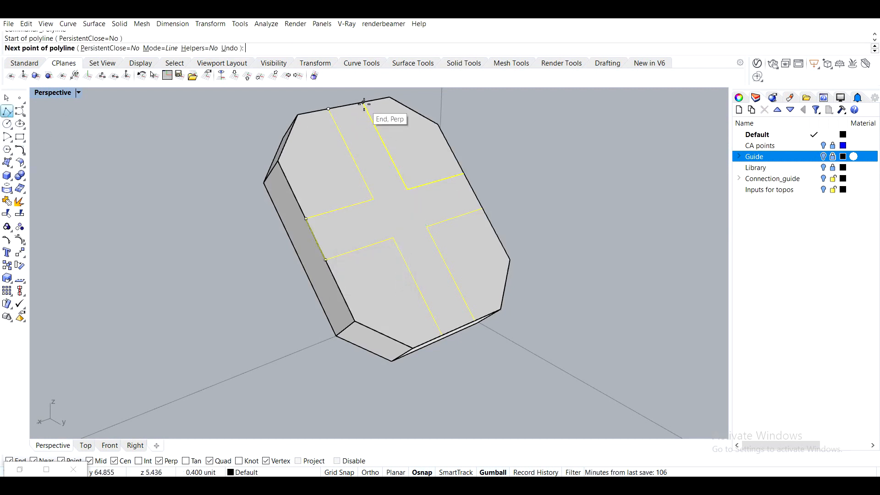
pyautogui.click(364, 104)
pyautogui.press('Return')
pyautogui.press('Return')
pyautogui.click(464, 174)
pyautogui.click(483, 209)
pyautogui.press('Return')
pyautogui.keyDown('shift'); pyautogui.moveTo(304, 94); pyautogui.dragTo(385, 136); pyautogui.keyUp('shift')
pyautogui.keyDown('shift'); pyautogui.moveTo(452, 126); pyautogui.dragTo(512, 222); pyautogui.keyUp('shift')
# Join the selected curves and close the cross outline with CloseCrv
pyautogui.write('Join')
pyautogui.press('Return')
pyautogui.write('CloseCrv')
pyautogui.press('Return')
# Extrude the closed cross outline as a solid well beyond the octagonal solid's depth, and delete the octagonal solid
pyautogui.write('Extru')
pyautogui.press('Return')
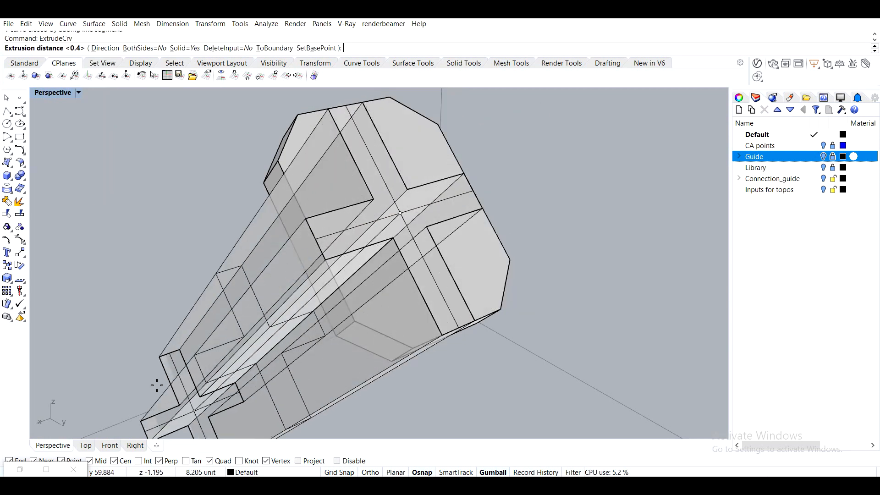
pyautogui.click(273, 275)
pyautogui.click(360, 301)
pyautogui.press('Delete')
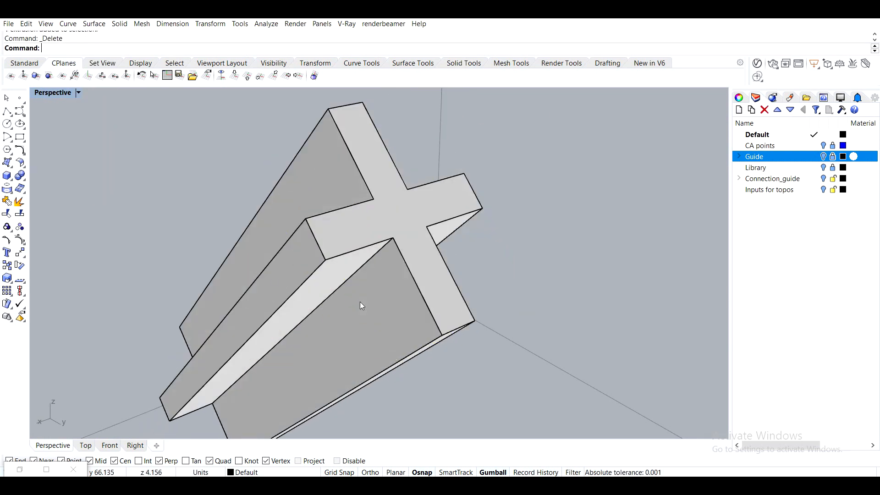
# Show the hidden recessed octagonal block around the cross solid
pyautogui.write('ShowSelected')
pyautogui.press('Return')
pyautogui.click(361, 305)
pyautogui.press('Return')
pyautogui.moveTo(359, 301)
pyautogui.mouseDown(button='right')
pyautogui.moveTo(328, 312)
pyautogui.moveTo(347, 308)
pyautogui.mouseUp(button='right')
# Isolate the extruded cross solid
pyautogui.click(242, 208)
pyautogui.click(332, 239)
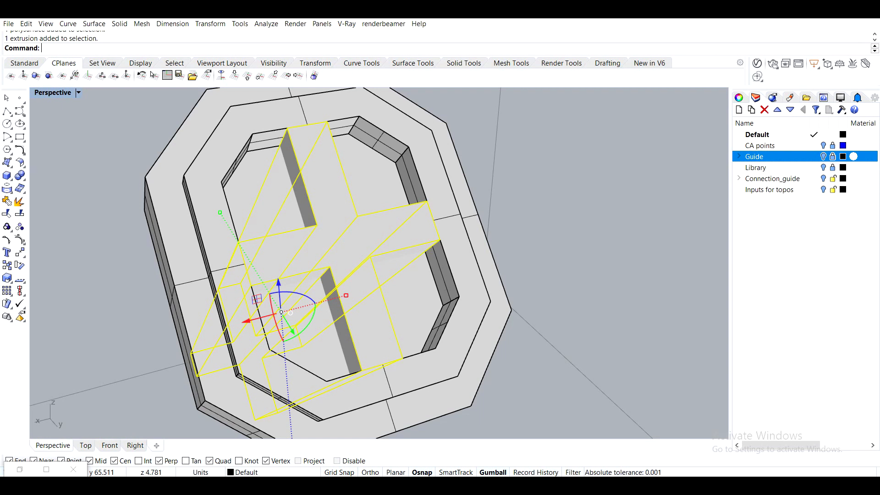
pyautogui.write('ho')
pyautogui.press('BackSpace')
pyautogui.press('BackSpace')
pyautogui.press('BackSpace')
pyautogui.press('BackSpace')
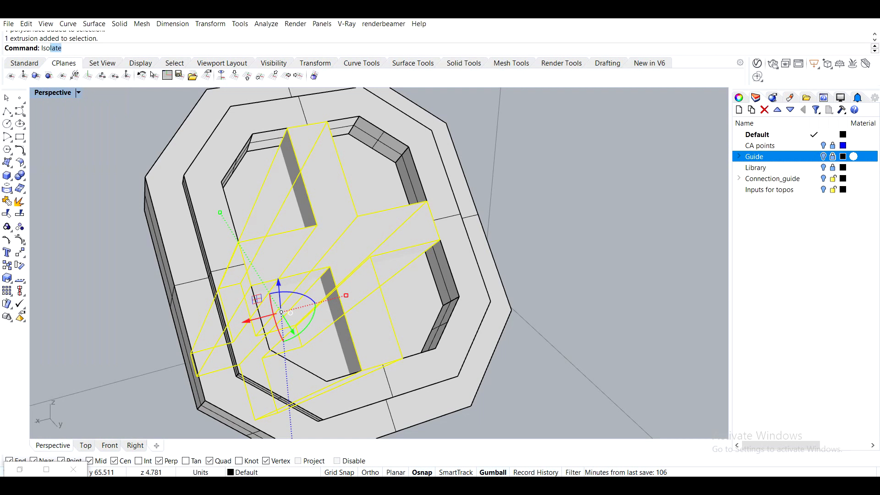
pyautogui.write('iso')
pyautogui.press('Return')
pyautogui.click(7, 175)
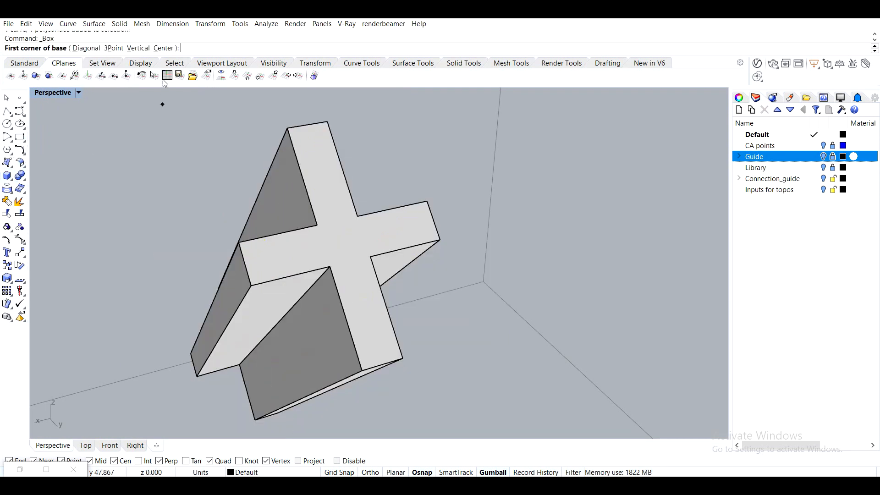
pyautogui.click(113, 48)
pyautogui.click(238, 241)
pyautogui.moveTo(315, 232); pyautogui.dragTo(281, 252, button='right')
pyautogui.press('Escape')
# Create a three-point box filling one corner notch between two adjacent cross arms, extending back along the cross's depth
pyautogui.rightClick(181, 300)
pyautogui.click(194, 293)
pyautogui.click(120, 48)
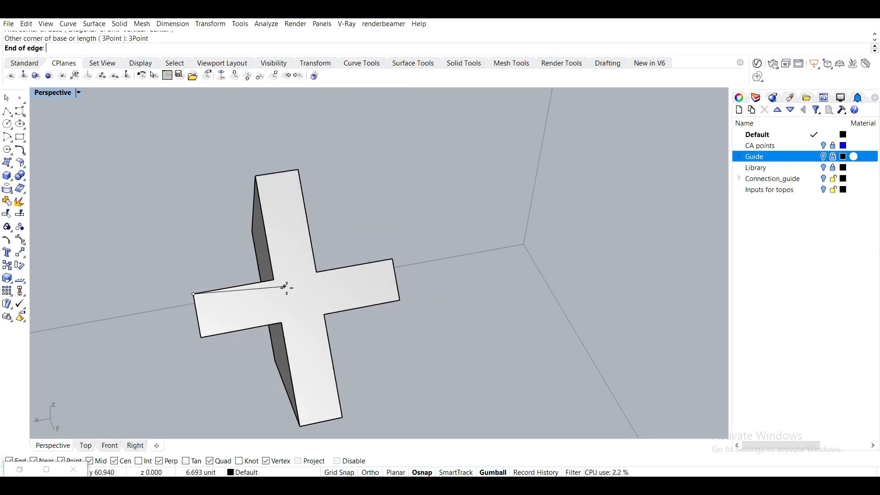
pyautogui.click(273, 280)
pyautogui.click(255, 176)
pyautogui.click(245, 246)
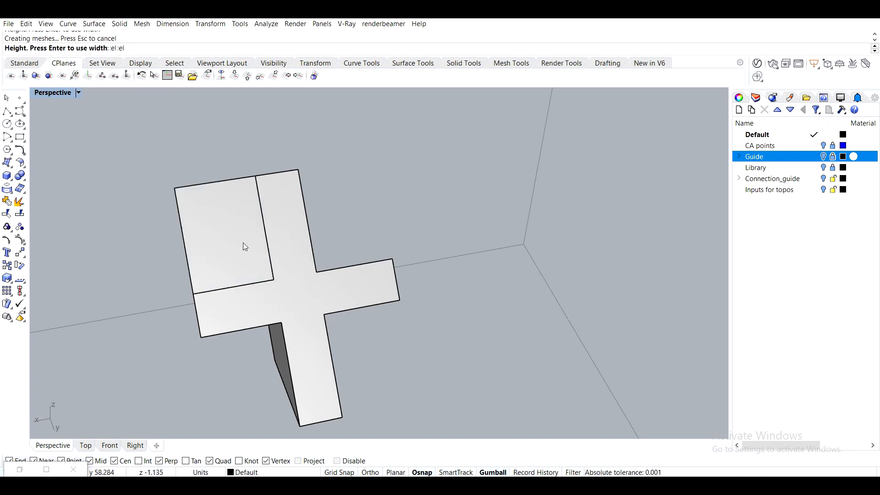
# Copy the corner box into two more notches of the cross, on the opposite side of the lengthwise arm
pyautogui.click(222, 218)
pyautogui.write('CiO')
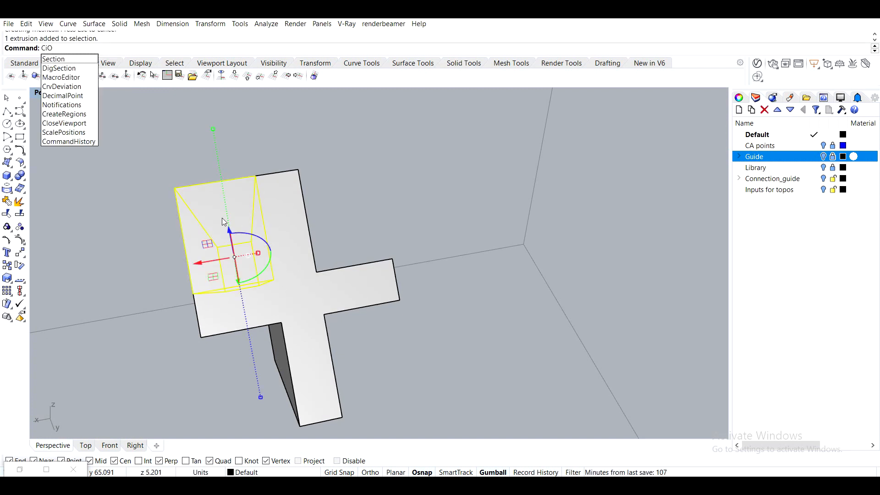
pyautogui.press('BackSpace')
pyautogui.press('BackSpace')
pyautogui.write('opy')
pyautogui.press('Return')
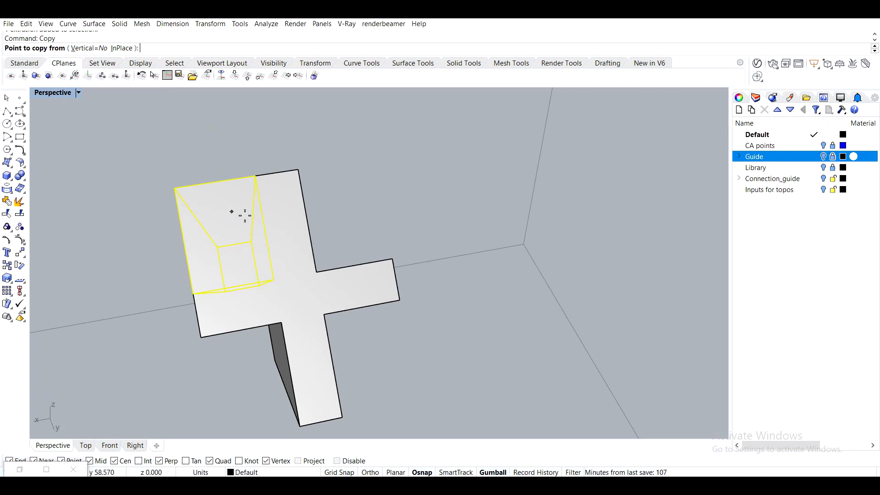
pyautogui.click(193, 294)
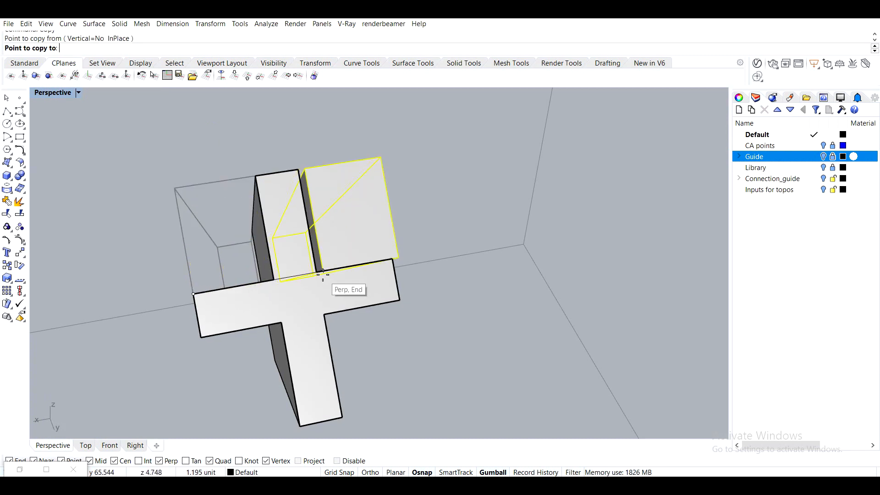
pyautogui.click(342, 417)
pyautogui.press('Return')
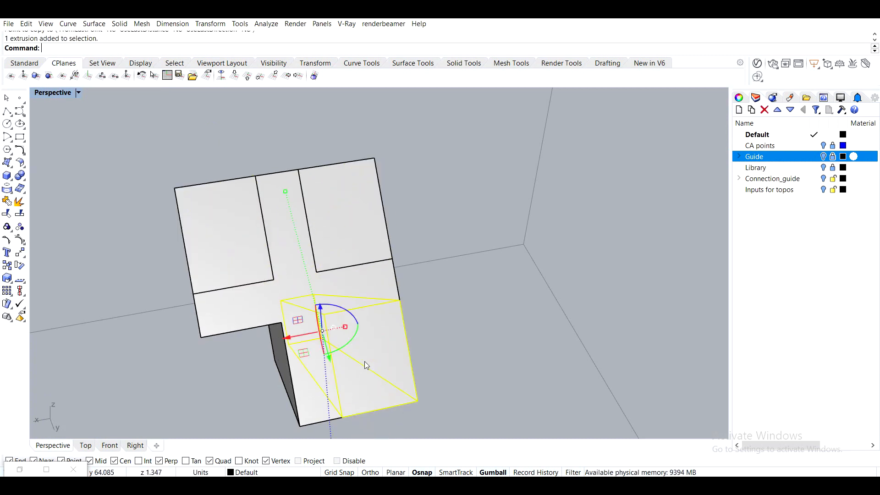
# Copy the lower corner box across the lengthwise arm into the last empty notch
pyautogui.write('Copy')
pyautogui.press('Return')
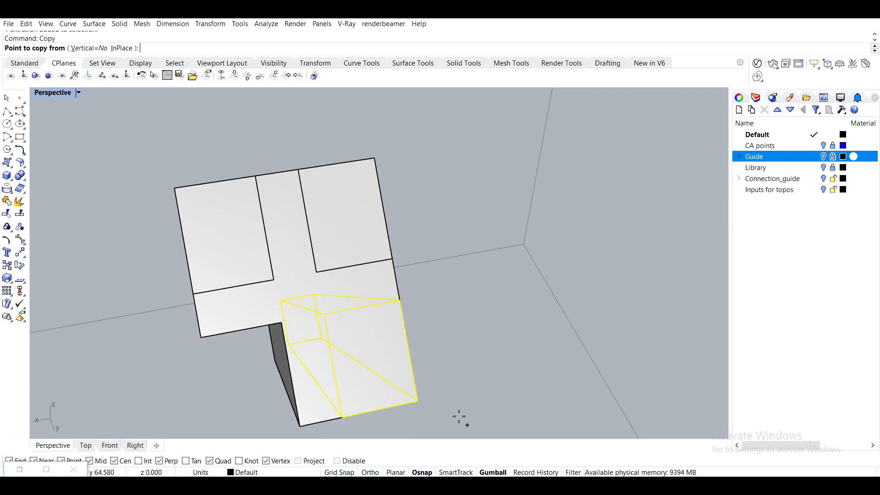
pyautogui.click(418, 402)
pyautogui.click(300, 426)
pyautogui.press('Return')
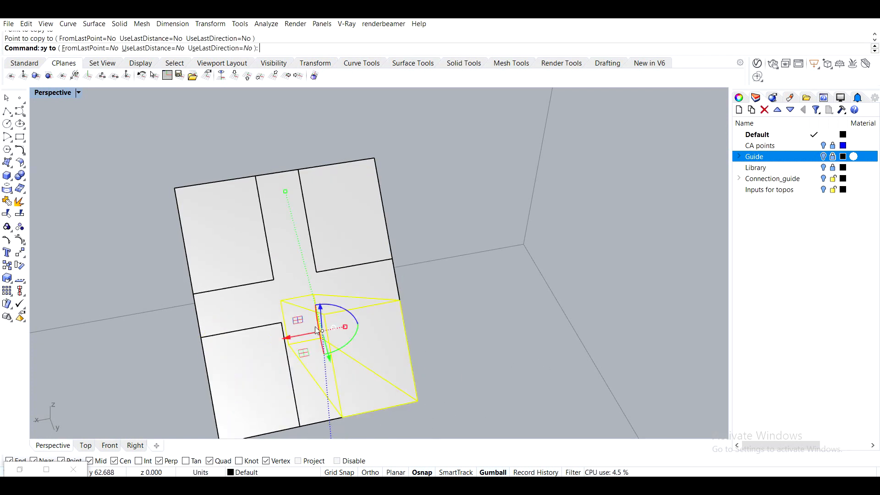
# Delete the cross solid and show the hidden recessed octagonal block again with the four boxes
pyautogui.press('Delete')
pyautogui.moveTo(323, 303); pyautogui.dragTo(369, 274, button='right')
pyautogui.write('ShowSelected')
pyautogui.press('Return')
pyautogui.click(370, 273)
pyautogui.press('Return')
# Subtract the four boxes from the recessed octagonal block with BooleanDifference, keeping the input solids
pyautogui.click(358, 262)
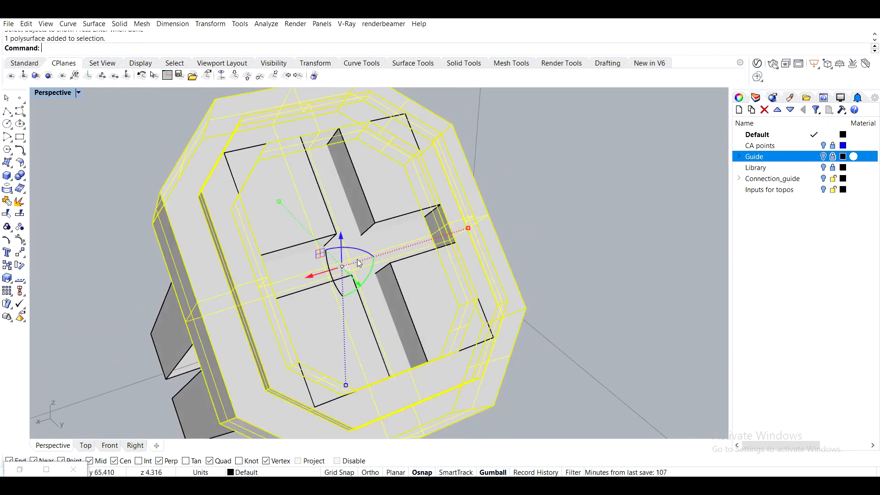
pyautogui.press('Return')
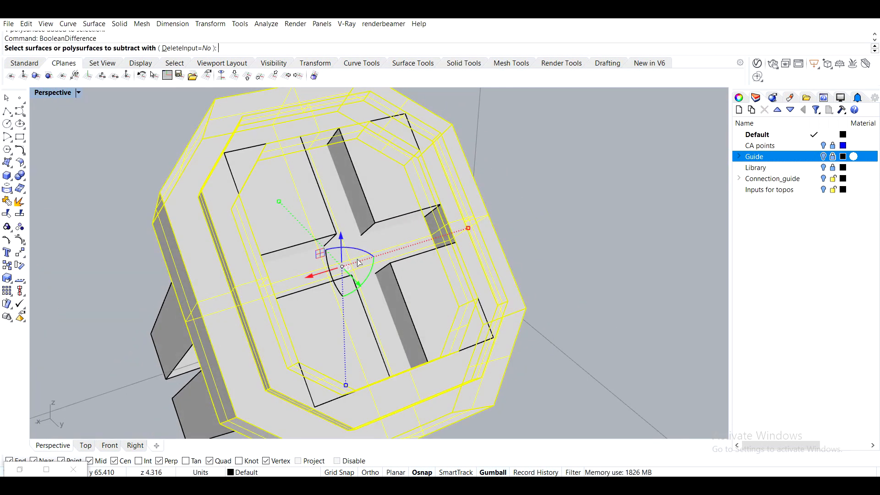
pyautogui.click(322, 223)
pyautogui.click(422, 195)
pyautogui.click(426, 296)
pyautogui.click(322, 324)
pyautogui.moveTo(322, 324); pyautogui.dragTo(320, 326, button='right')
pyautogui.rightClick(319, 326)
# Delete the cutting boxes left inside the four openings of the block
pyautogui.click(320, 326)
pyautogui.press('Delete')
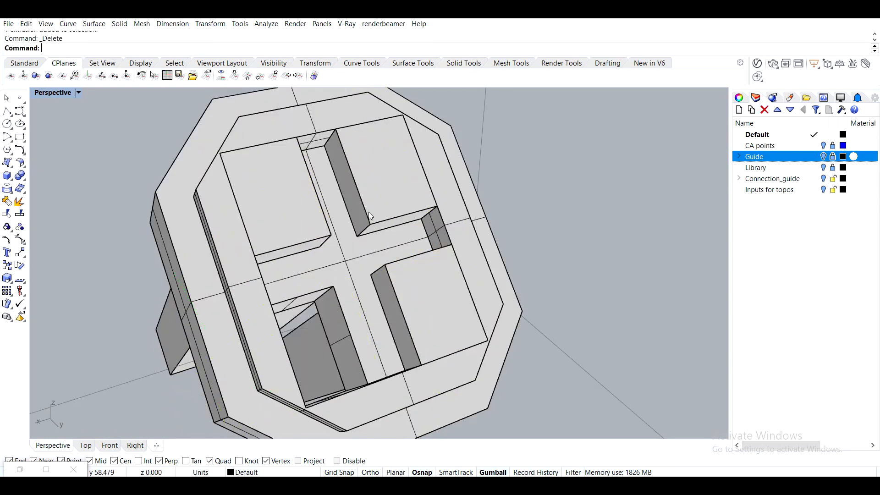
pyautogui.click(266, 221)
pyautogui.press('Delete')
pyautogui.click(431, 302)
pyautogui.press('Delete')
# Show the hidden topology-optimised mesh and examine how it meets the block's four openings
pyautogui.write('Show')
pyautogui.press('Return')
pyautogui.click(436, 298)
pyautogui.rightClick(436, 298)
pyautogui.moveTo(437, 298); pyautogui.dragTo(408, 283, button='right')
pyautogui.scroll(2, 325, 254)
pyautogui.scroll(-2, 325, 253)
pyautogui.moveTo(325, 254); pyautogui.dragTo(304, 253, button='right')
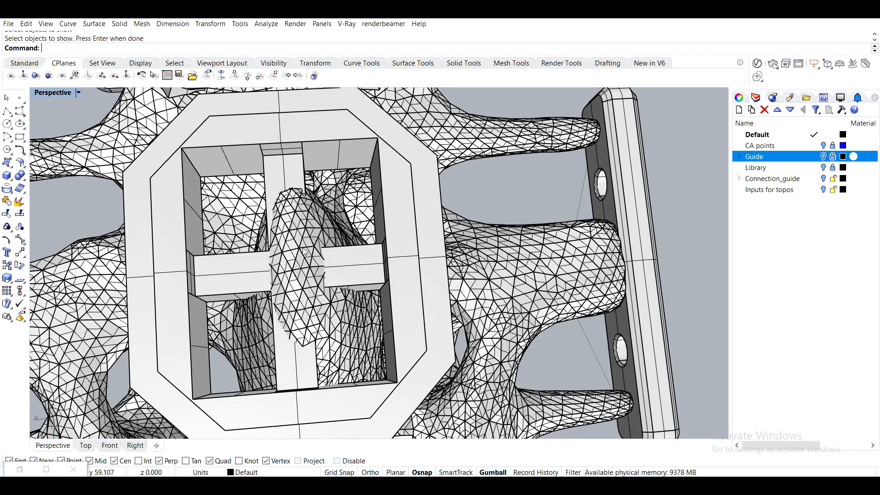
pyautogui.moveTo(289, 180); pyautogui.dragTo(284, 253, button='right')
# Undo the show, the box deletions and the boolean difference on the octagonal block
pyautogui.hotkey('ctrl', 'z')
pyautogui.hotkey('ctrl', 'z')
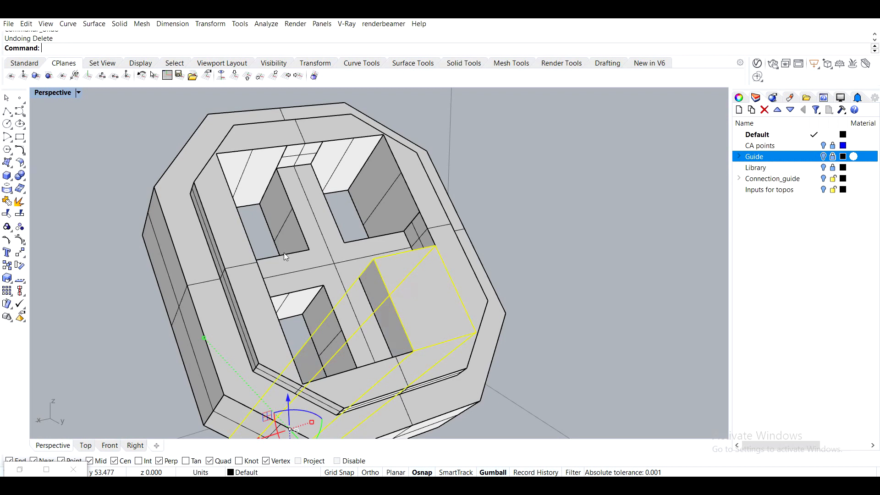
pyautogui.hotkey('ctrl', 'z')
pyautogui.hotkey('ctrl', 'z')
pyautogui.hotkey('ctrl', 'z')
pyautogui.moveTo(436, 211)
pyautogui.mouseDown(button='right')
pyautogui.moveTo(373, 246)
pyautogui.moveTo(248, 216)
pyautogui.moveTo(272, 187)
pyautogui.moveTo(173, 188)
pyautogui.mouseUp(button='right')
pyautogui.press('Escape')
pyautogui.moveTo(149, 357); pyautogui.dragTo(271, 345, button='right')
pyautogui.click(272, 346)
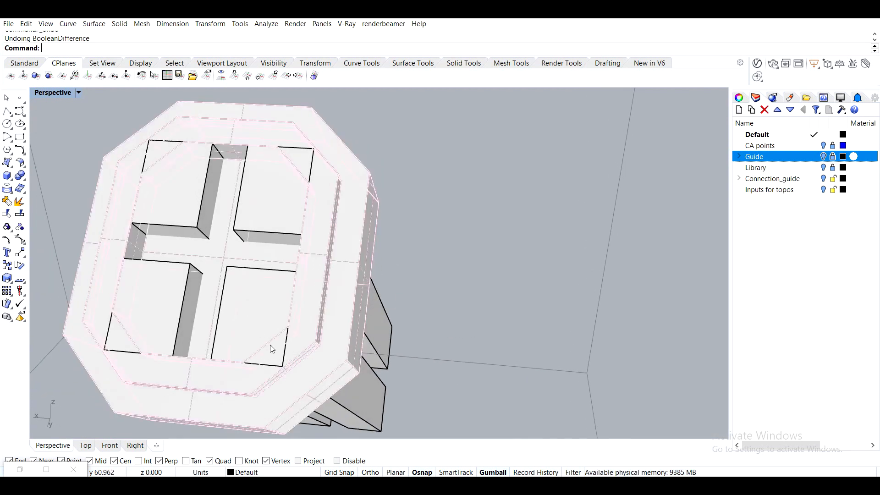
pyautogui.click(305, 373)
pyautogui.keyDown('shift'); pyautogui.click(187, 269); pyautogui.keyUp('shift')
pyautogui.keyDown('shift'); pyautogui.click(175, 188); pyautogui.keyUp('shift')
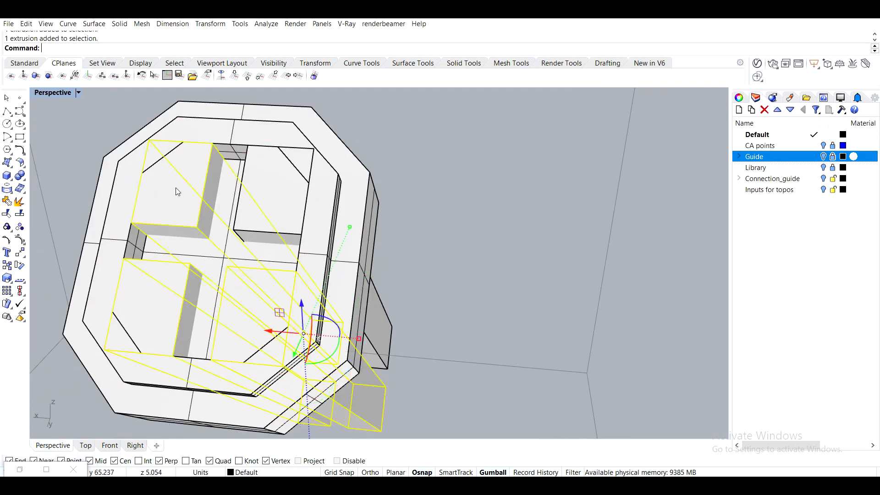
pyautogui.keyDown('shift'); pyautogui.click(262, 189); pyautogui.keyUp('shift')
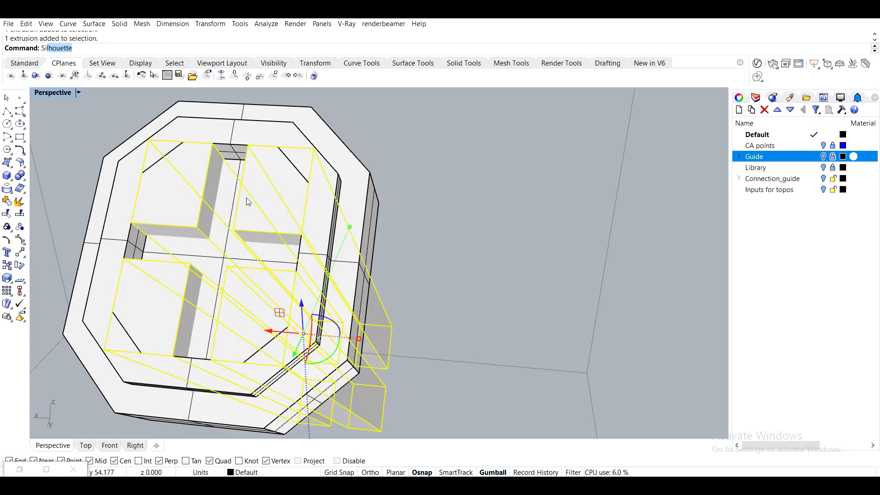
pyautogui.write('Isolate')
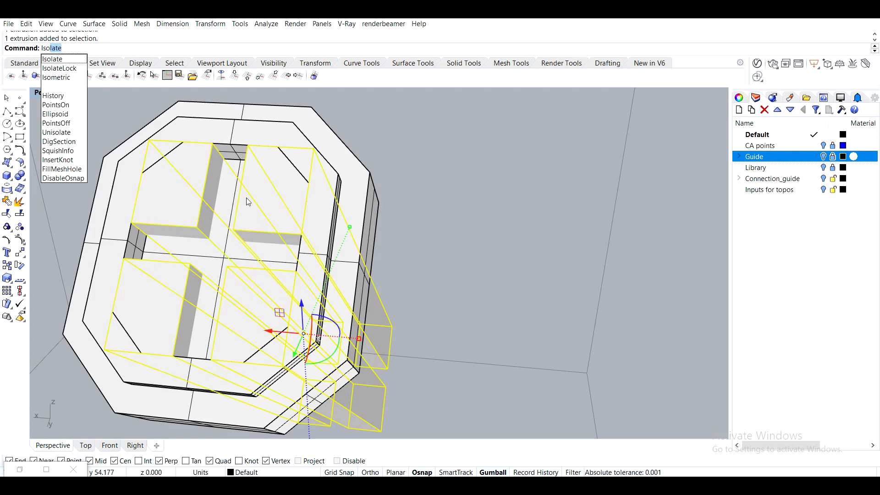
pyautogui.press('Return')
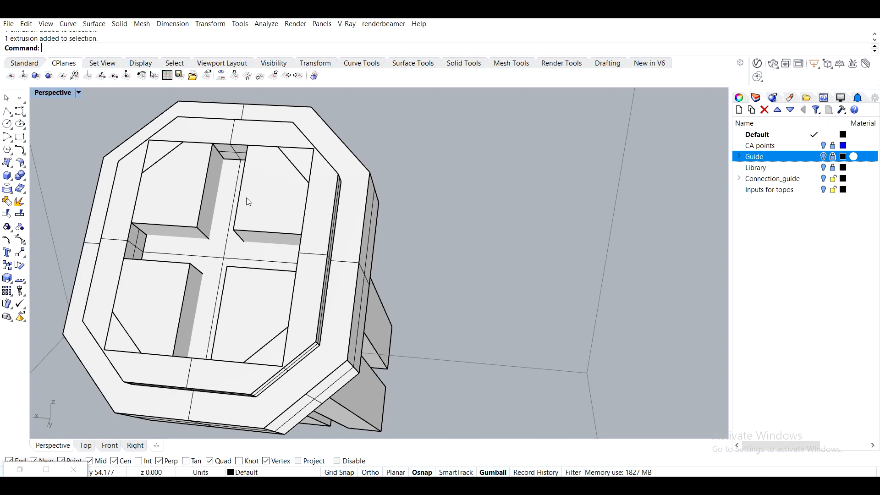
# Delete the four cutting boxes from the octagonal block's recess
pyautogui.click(247, 198)
pyautogui.press('Delete')
pyautogui.click(156, 209)
pyautogui.press('Delete')
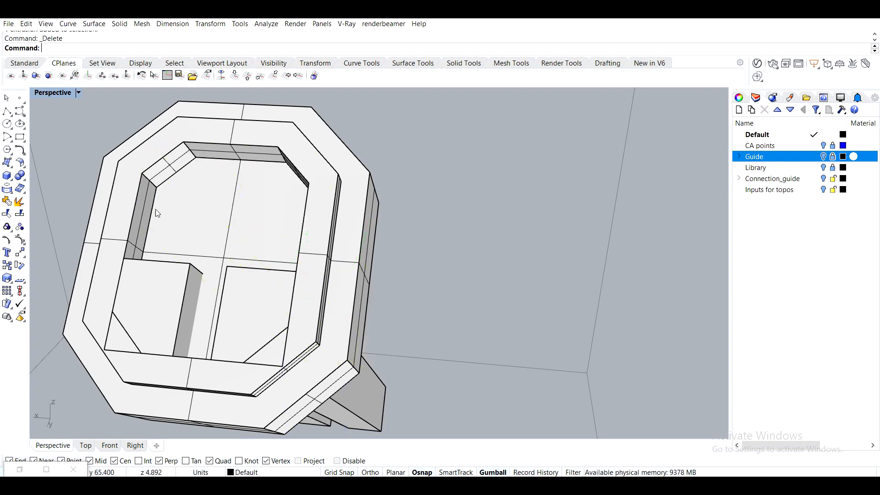
pyautogui.click(152, 300)
pyautogui.press('Delete')
pyautogui.click(264, 345)
pyautogui.press('Delete')
# Extract the octagonal floor surface of the block's recess as a separate surface
pyautogui.moveTo(242, 299); pyautogui.dragTo(306, 293, button='right')
pyautogui.write('ExtractSrf')
pyautogui.press('Return')
pyautogui.click(306, 293)
pyautogui.press('Return')
# Duplicate the border of the extracted recess floor as a curve
pyautogui.write('Extrude')
pyautogui.press('BackSpace')
pyautogui.press('BackSpace')
pyautogui.press('BackSpace')
pyautogui.press('BackSpace')
pyautogui.press('BackSpace')
pyautogui.press('BackSpace')
pyautogui.press('BackSpace')
pyautogui.write('Dup')
pyautogui.press('Return')
# Extrude the duplicated octagonal border as a solid through the back of the block and delete the border curve
pyautogui.write('ExtrudeCrv')
pyautogui.press('Return')
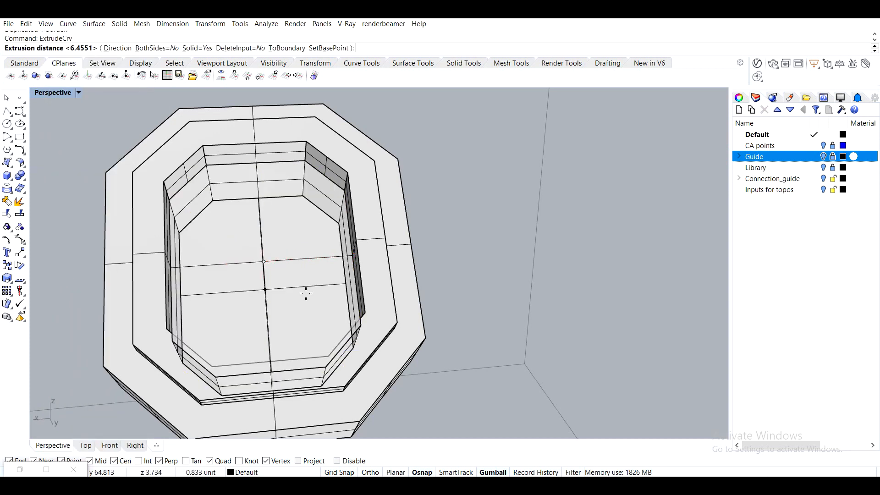
pyautogui.scroll(-4, 529, 308)
pyautogui.moveTo(528, 309); pyautogui.dragTo(463, 328, button='right')
pyautogui.click(501, 366)
pyautogui.scroll(4, 349, 276)
pyautogui.moveTo(349, 275); pyautogui.dragTo(379, 298, button='right')
pyautogui.press('Delete')
pyautogui.scroll(2, 284, 261)
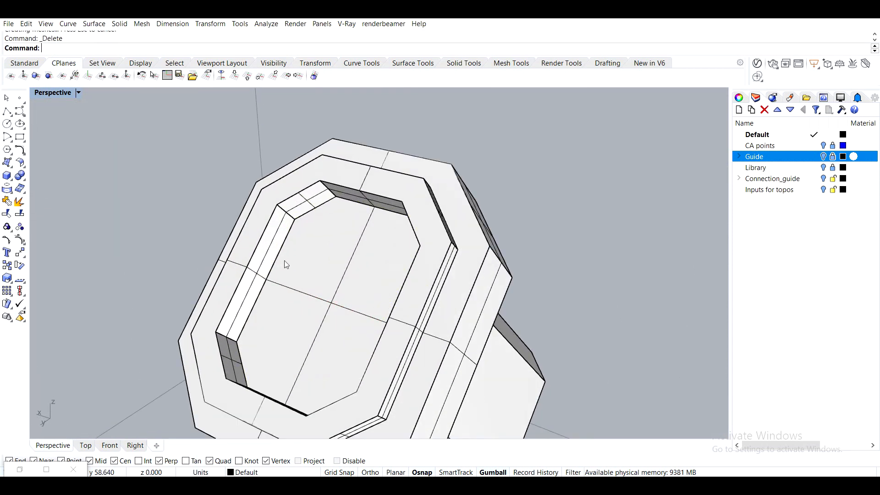
# Join the extracted floor surface back to the octagonal block
pyautogui.click(341, 279)
pyautogui.click(359, 294)
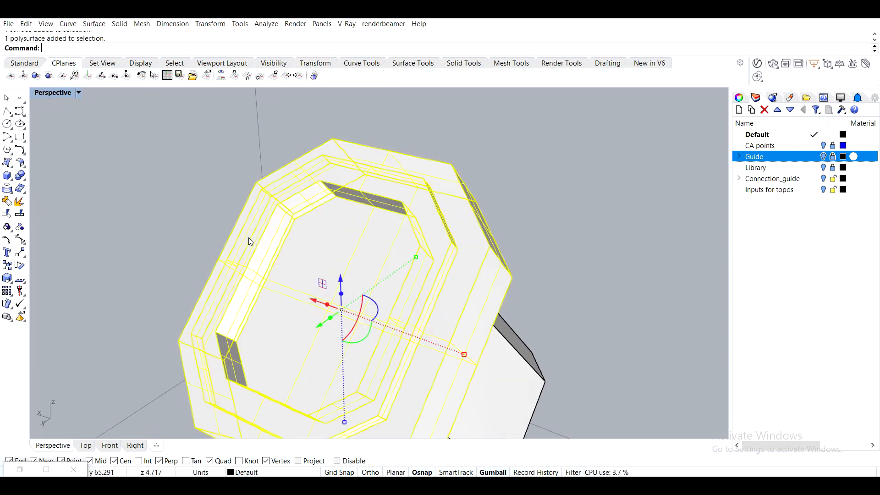
pyautogui.write('Join')
pyautogui.press('Return')
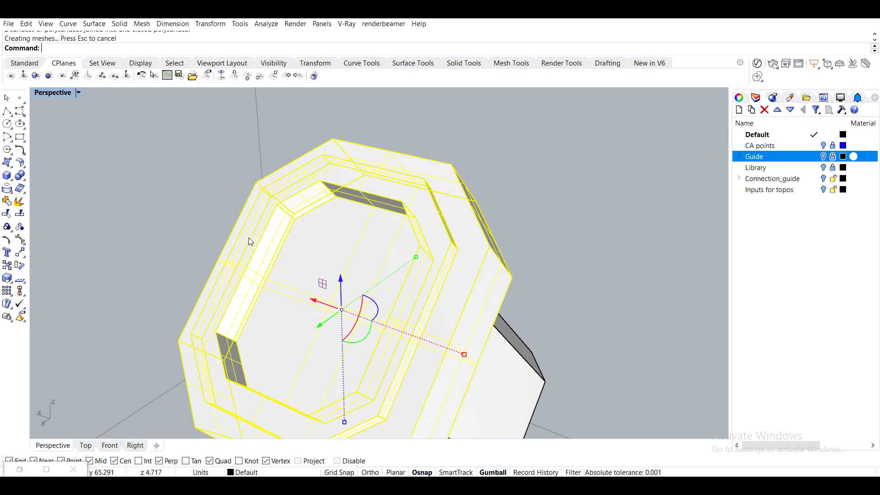
# Subtract the octagonal extrusion from the block with BooleanDifference and delete the leftover cutting solid
pyautogui.write('Boo')
pyautogui.press('Return')
pyautogui.click(359, 247)
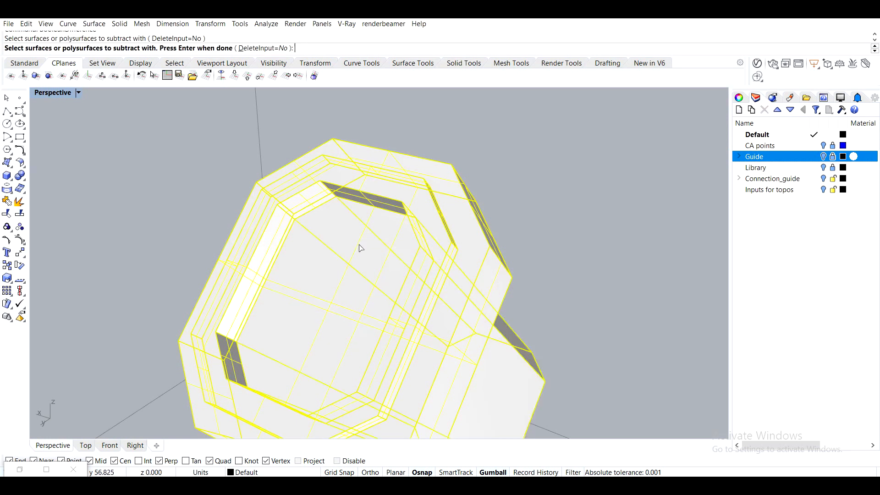
pyautogui.press('Return')
pyautogui.click(503, 350)
pyautogui.press('Delete')
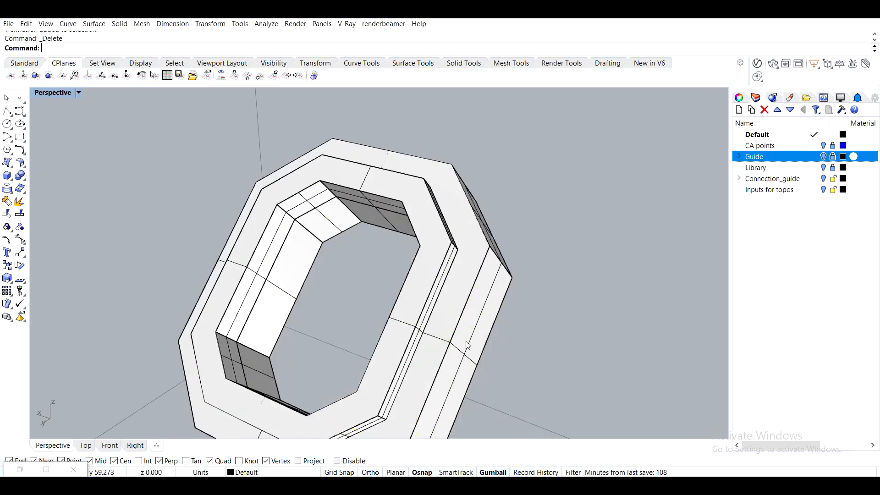
# Merge the coplanar faces of the cut-through octagonal ring
pyautogui.moveTo(467, 345); pyautogui.dragTo(468, 334, button='right')
pyautogui.click(345, 194)
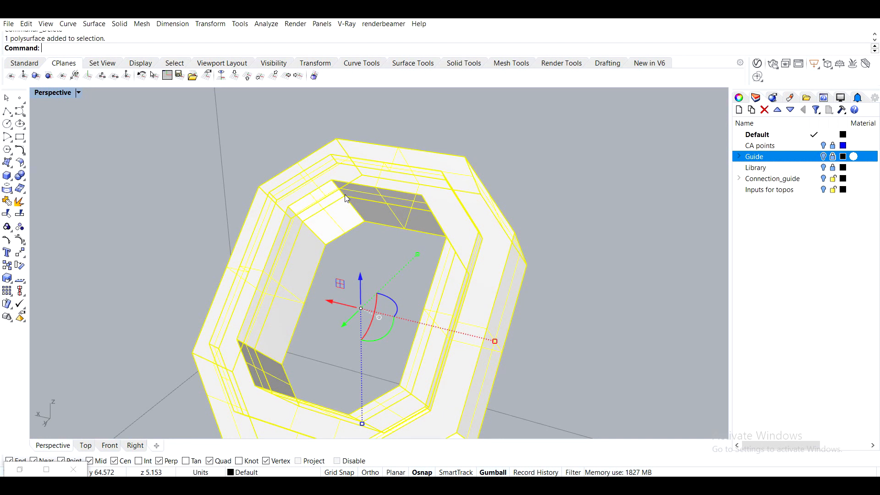
pyautogui.write('MerA')
pyautogui.press('BackSpace')
pyautogui.write('ge')
pyautogui.press('Return')
# Show all hidden objects with ShowSelected and examine the bracket mesh behind the ring's opening
pyautogui.write('Sho')
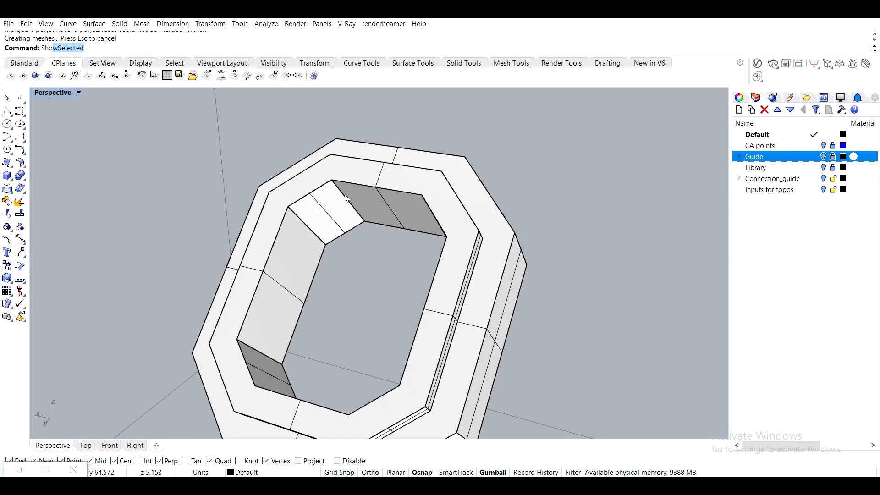
pyautogui.write('wS')
pyautogui.press('Return')
pyautogui.hotkey('ctrl', 'a')
pyautogui.press('Return')
pyautogui.moveTo(346, 199); pyautogui.dragTo(297, 242, button='right')
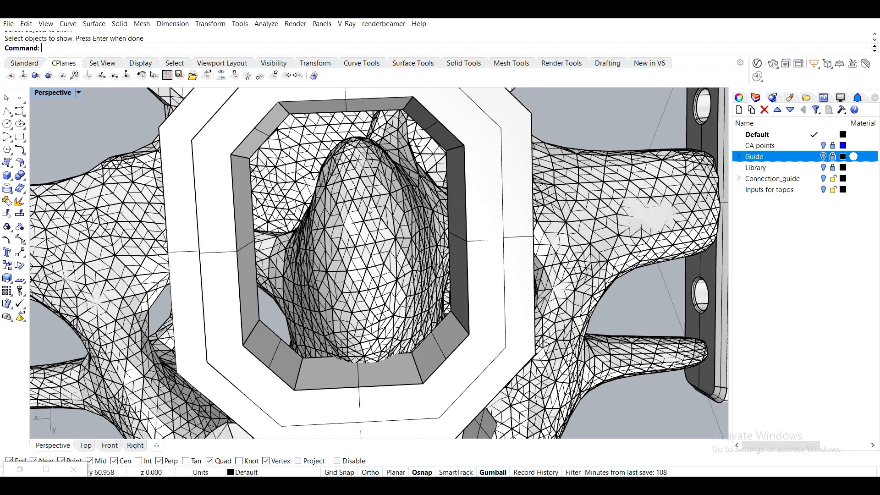
# Isolate the octagonal ring from the rest of the bracket
pyautogui.click(477, 141)
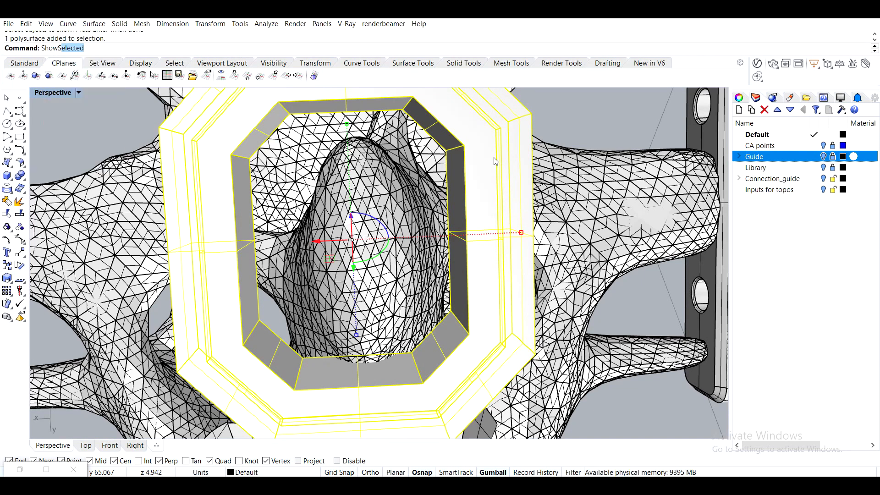
pyautogui.press('Escape')
pyautogui.write('I')
pyautogui.press('Return')
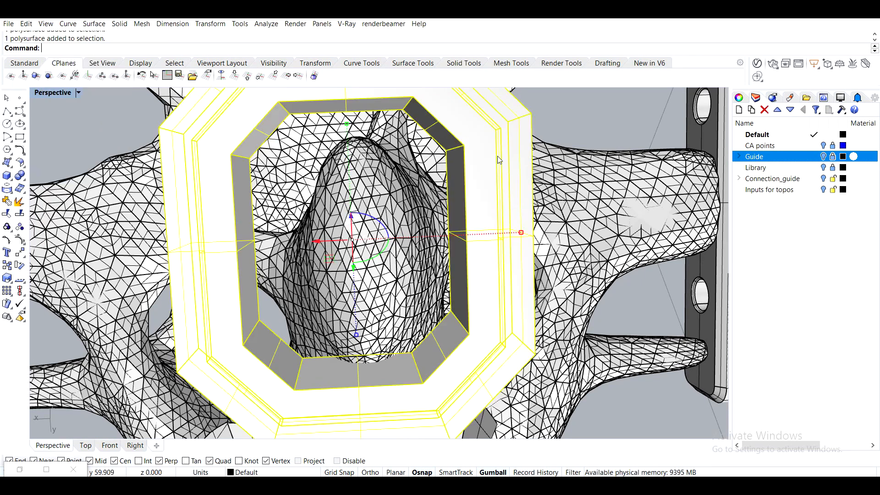
pyautogui.write('Isol')
pyautogui.press('Return')
pyautogui.moveTo(500, 159); pyautogui.dragTo(403, 173, button='right')
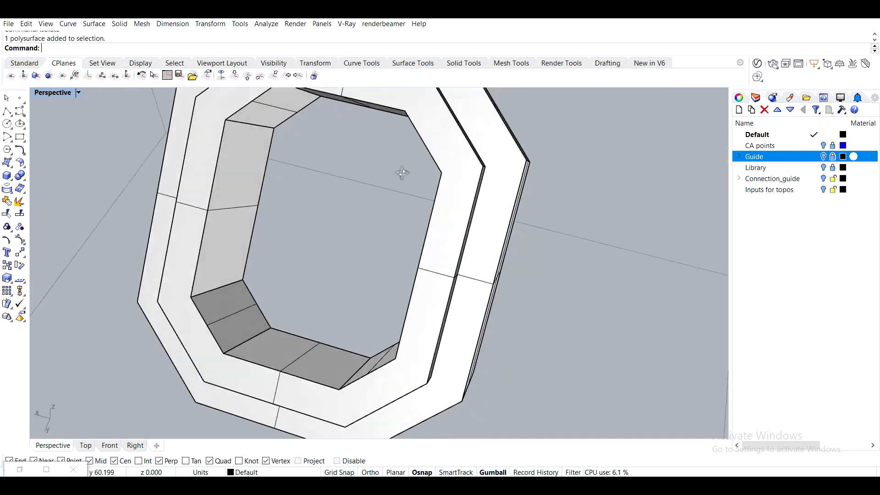
# Draw a vertical centre line across the opening between the midpoints of its upper and lower back edges
pyautogui.click(8, 125)
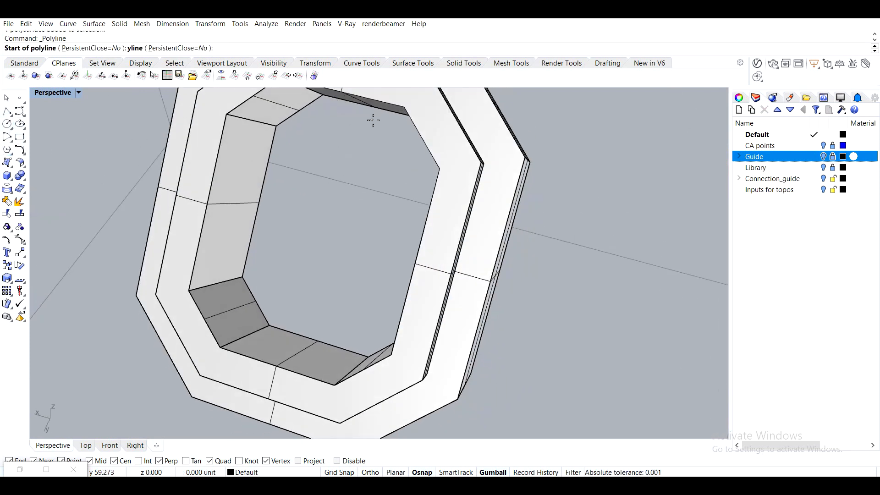
pyautogui.click(374, 109)
pyautogui.click(321, 342)
pyautogui.press('Return')
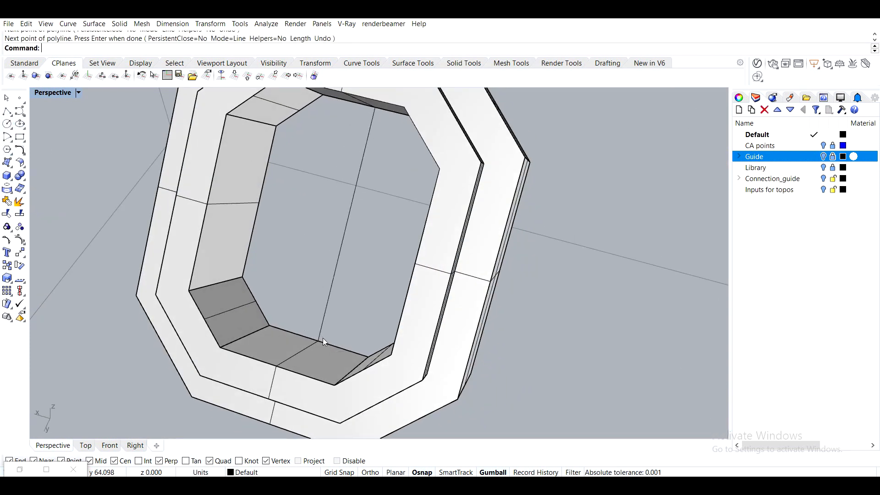
# Copy the centre line 0.2 units to each side along the opening's upper back edge
pyautogui.click(331, 296)
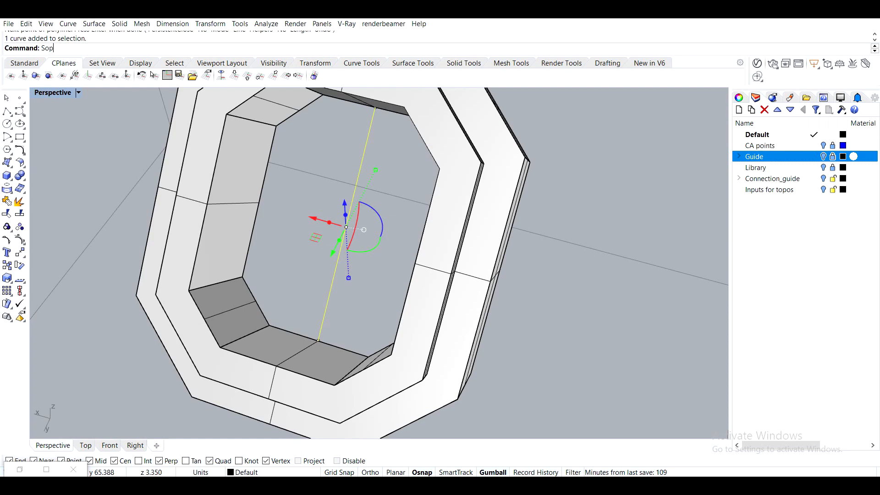
pyautogui.write('Copy')
pyautogui.press('Return')
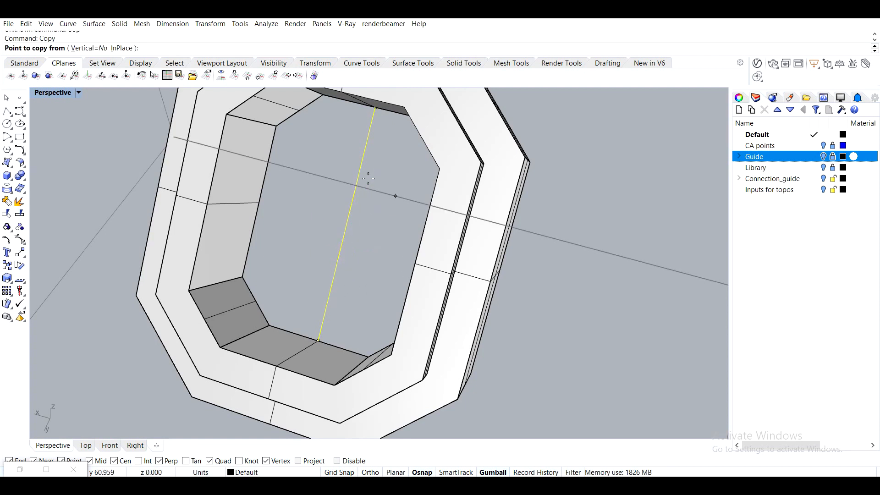
pyautogui.click(375, 109)
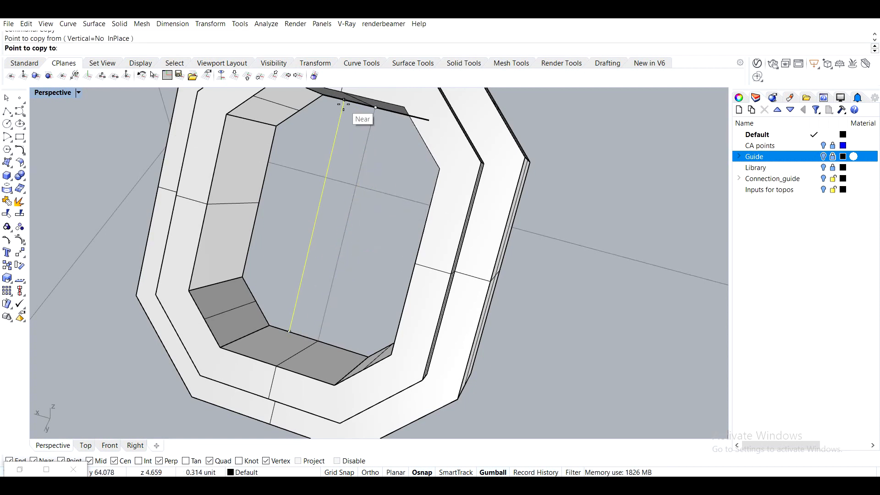
pyautogui.write('.2')
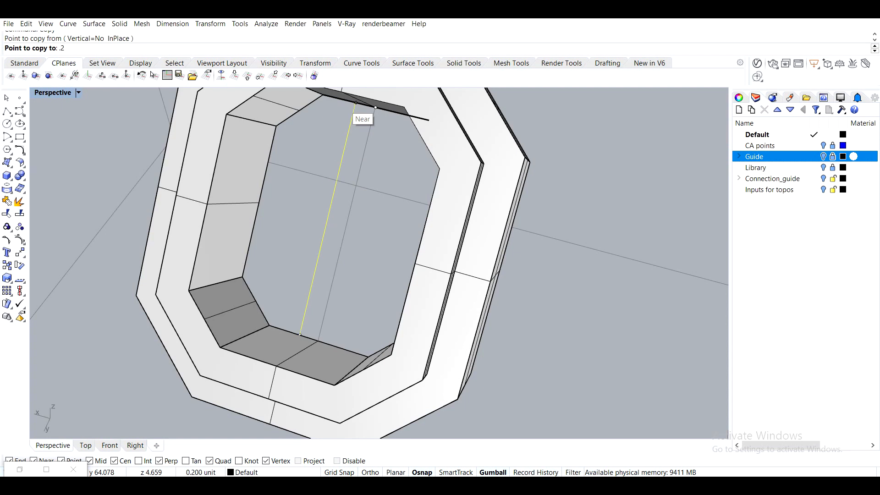
pyautogui.click(347, 101)
pyautogui.moveTo(337, 413); pyautogui.dragTo(434, 431, button='right')
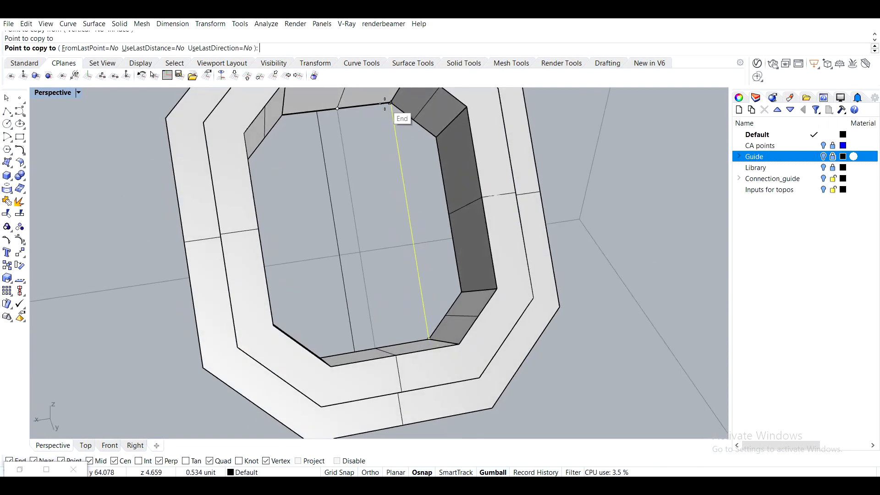
pyautogui.write('.2')
pyautogui.click(385, 104)
pyautogui.moveTo(380, 110); pyautogui.dragTo(336, 114, button='right')
pyautogui.press('Escape')
pyautogui.press('Escape')
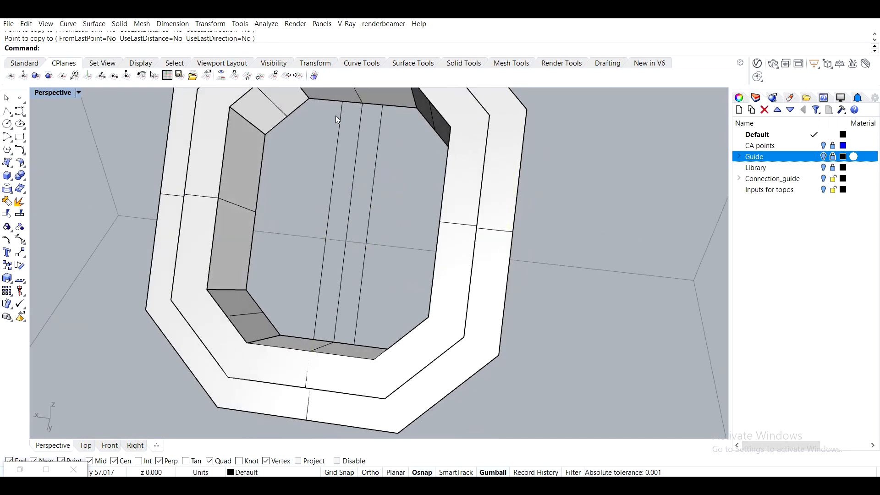
# Delete the centre line and loft the two offset lines into a vertical strip
pyautogui.click(359, 130)
pyautogui.press('Delete')
pyautogui.moveTo(433, 177); pyautogui.dragTo(327, 168)
pyautogui.write('oft')
pyautogui.press('Return')
pyautogui.press('Return')
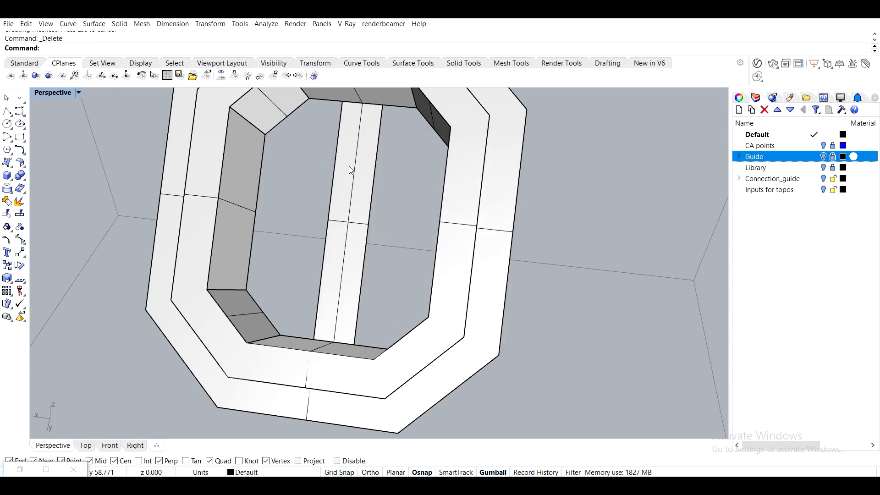
# Extrude the vertical strip into the thickness of the ring and delete the source strip surface
pyautogui.click(350, 169)
pyautogui.write('xtrudesrf')
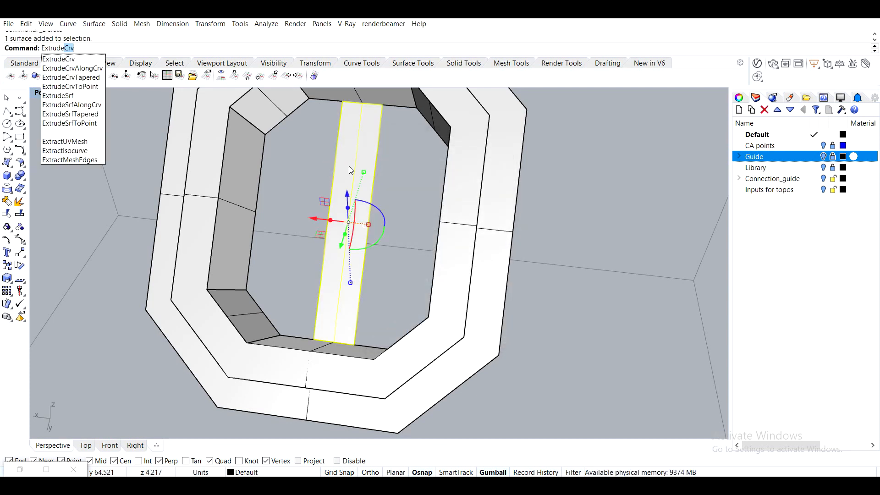
pyautogui.press('Return')
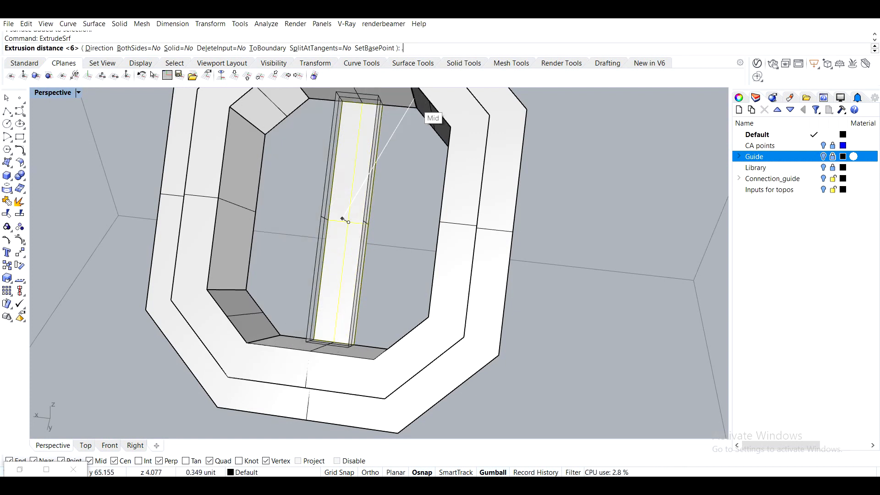
pyautogui.click(342, 219)
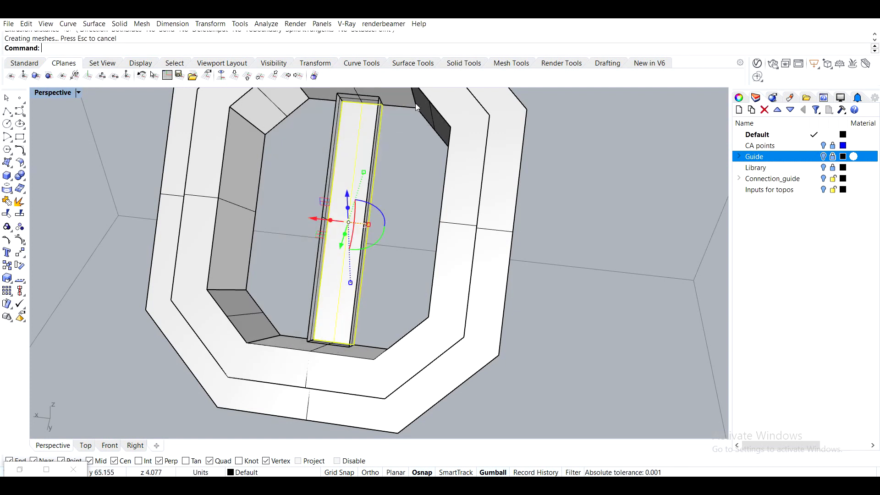
pyautogui.press('Delete')
# Cap the extruded vertical bar into a closed solid
pyautogui.click(371, 158)
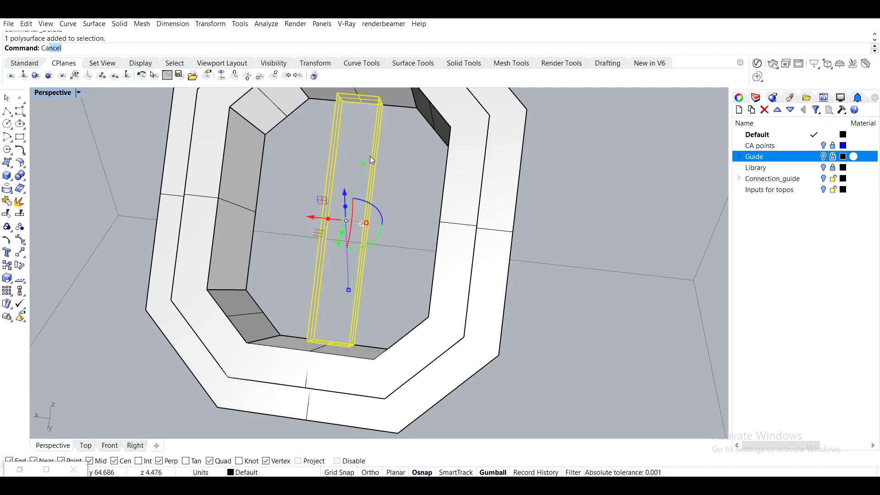
pyautogui.write('ap')
pyautogui.press('Return')
pyautogui.press('Escape')
# Show the hidden bracket parts again and view the opening with its vertical bar
pyautogui.write('Show')
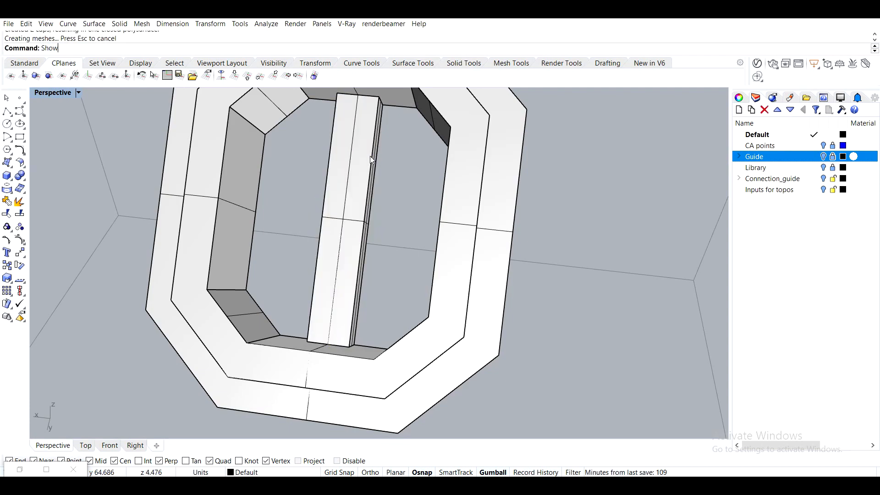
pyautogui.press('Return')
pyautogui.click(370, 156)
pyautogui.rightClick(371, 156)
pyautogui.press('Escape')
pyautogui.moveTo(370, 156); pyautogui.dragTo(312, 162, button='right')
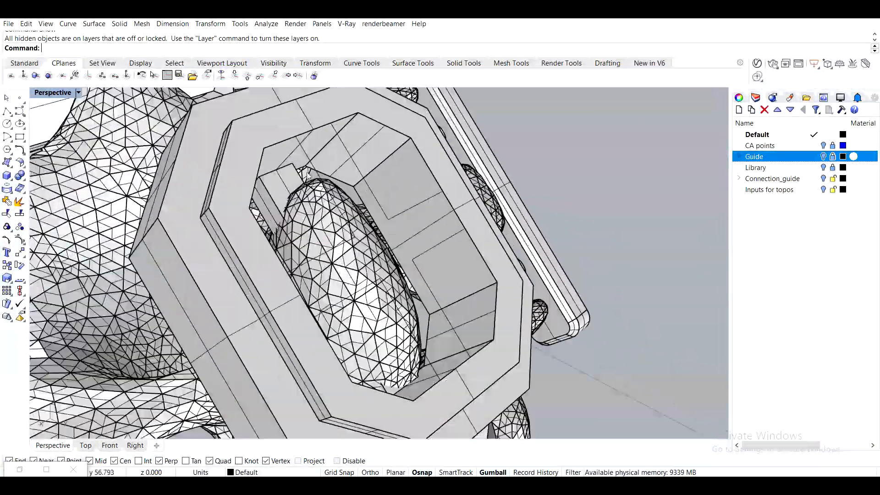
# Delete the leftover construction curve inside the ring's opening
pyautogui.click(308, 162)
pyautogui.click(339, 188)
pyautogui.press('Delete')
pyautogui.scroll(-7, 341, 189)
pyautogui.moveTo(342, 189); pyautogui.dragTo(86, 161, button='right')
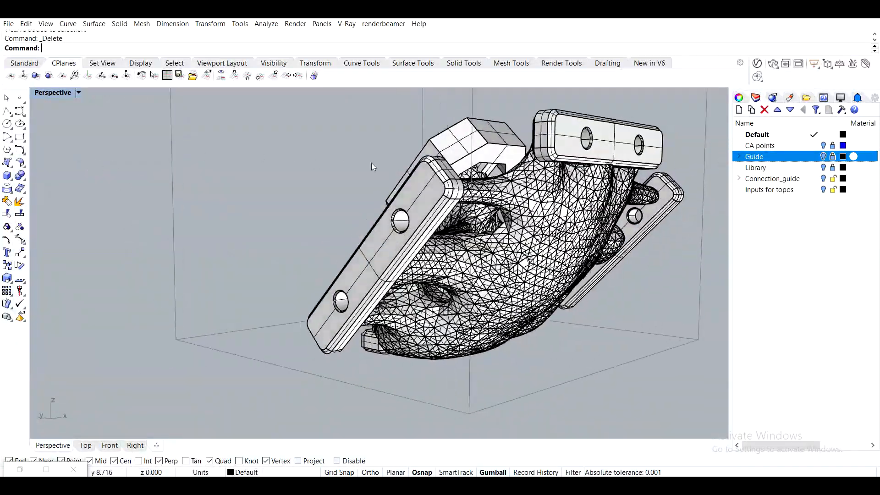
# Move the vertical bar slightly within the ring's octagonal opening, snapping to the ring's geometry
pyautogui.scroll(6, 502, 161)
pyautogui.keyDown('shift'); pyautogui.moveTo(504, 199); pyautogui.dragTo(468, 217, button='right'); pyautogui.keyUp('shift')
pyautogui.click(490, 199)
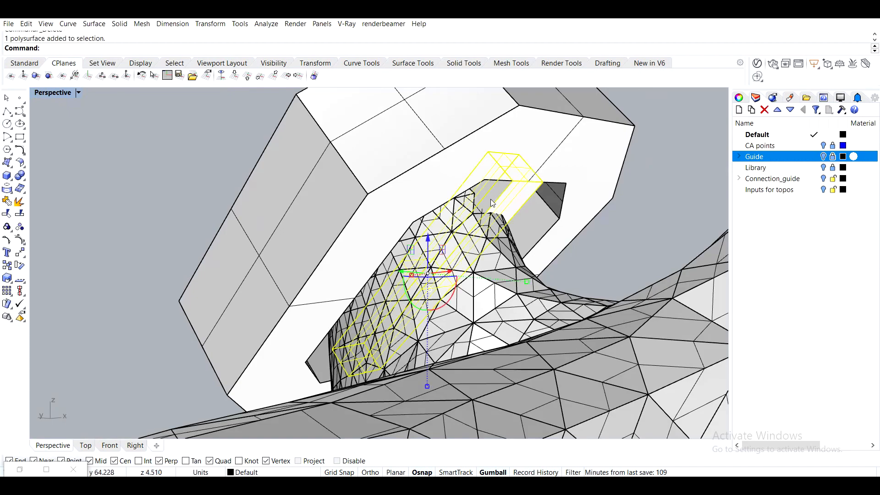
pyautogui.write('m')
pyautogui.press('Return')
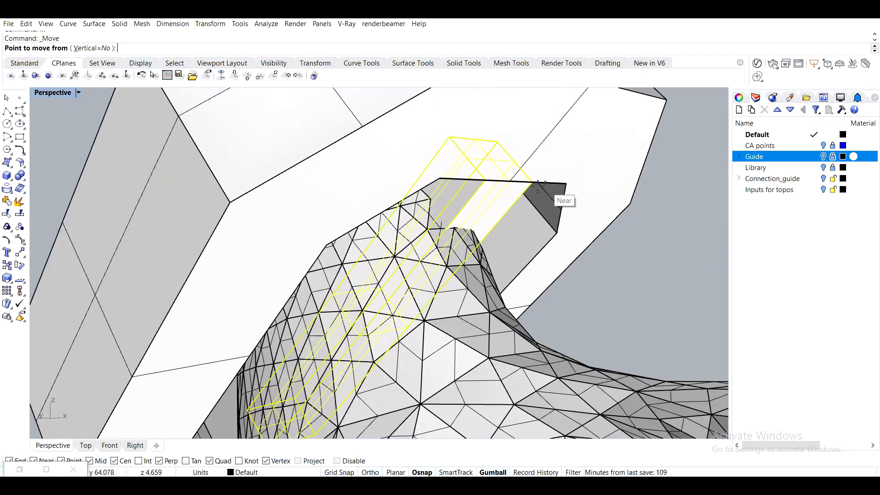
pyautogui.click(558, 196)
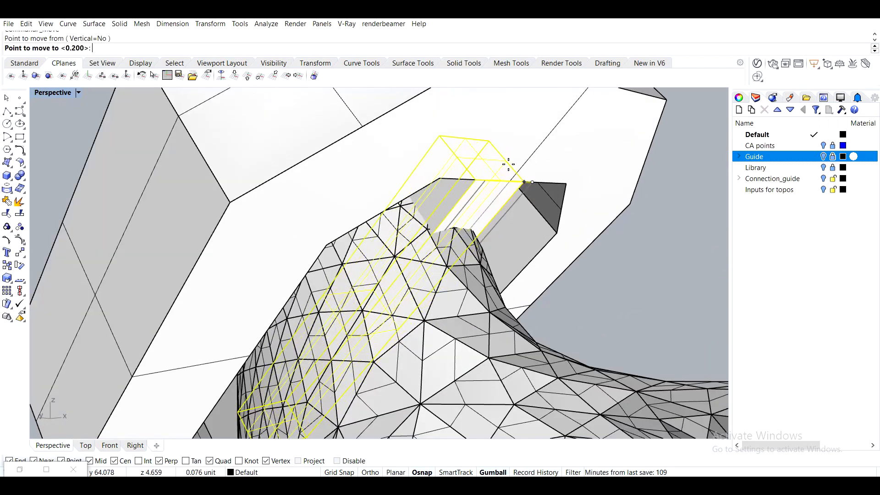
pyautogui.click(514, 167)
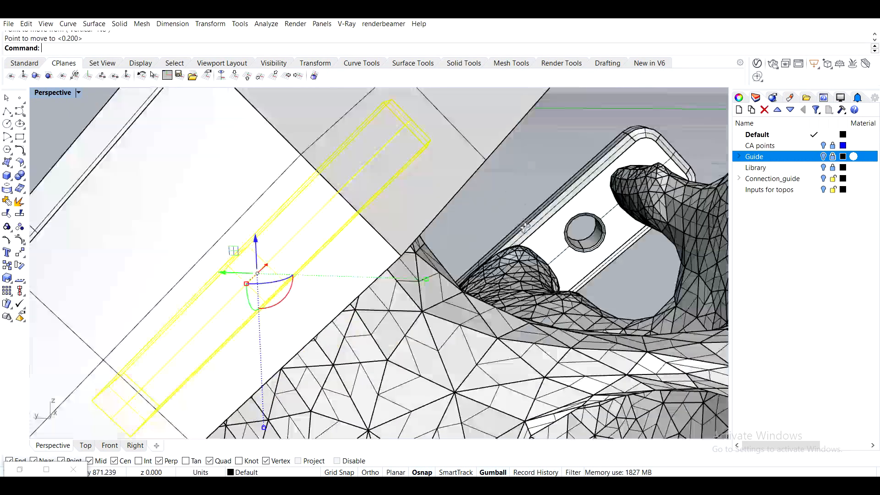
pyautogui.moveTo(526, 227); pyautogui.dragTo(503, 222, button='right')
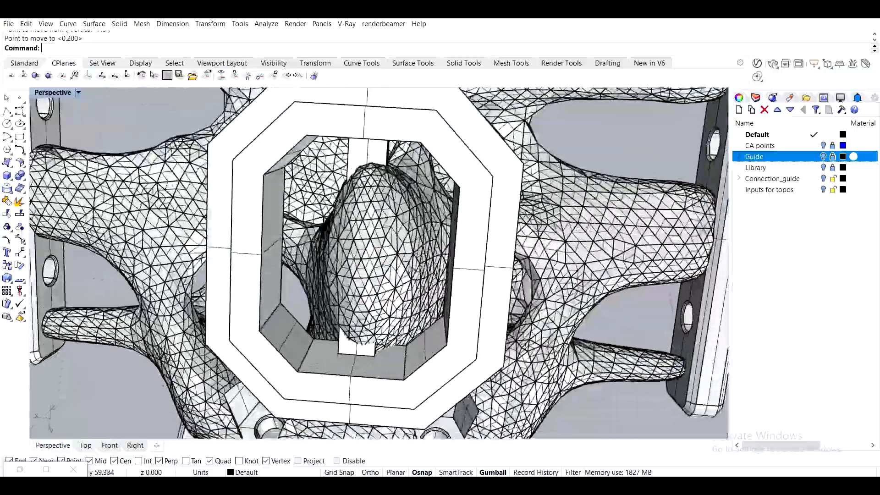
pyautogui.moveTo(367, 220)
pyautogui.mouseDown(button='right')
pyautogui.moveTo(541, 255)
pyautogui.moveTo(361, 232)
pyautogui.mouseUp(button='right')
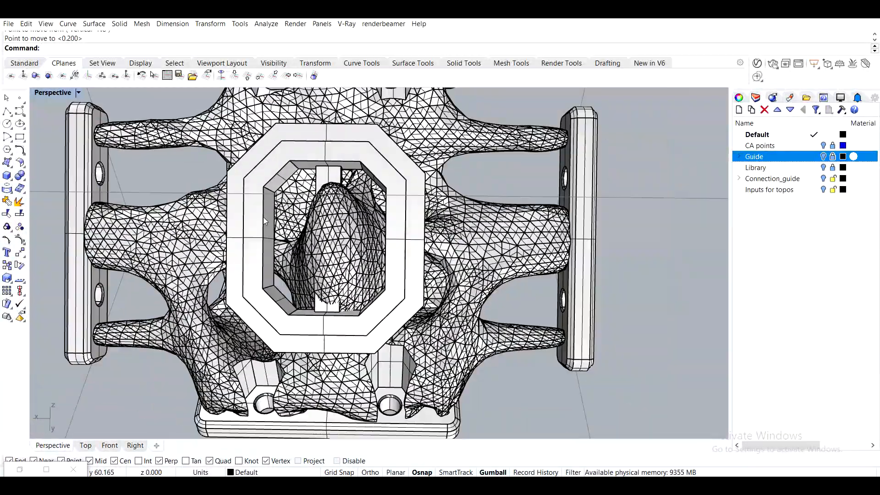
# Boolean-union the vertical bar with the octagonal ring into one solid
pyautogui.click(323, 153)
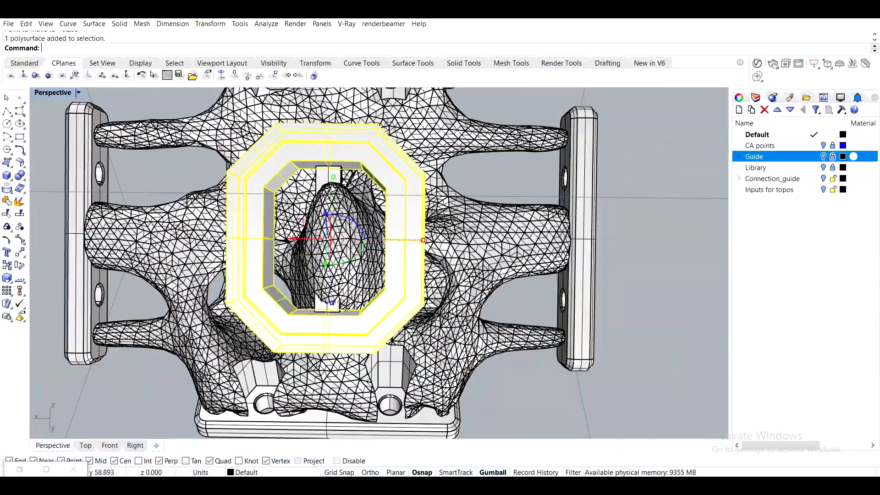
pyautogui.keyDown('shift'); pyautogui.click(322, 178); pyautogui.keyUp('shift')
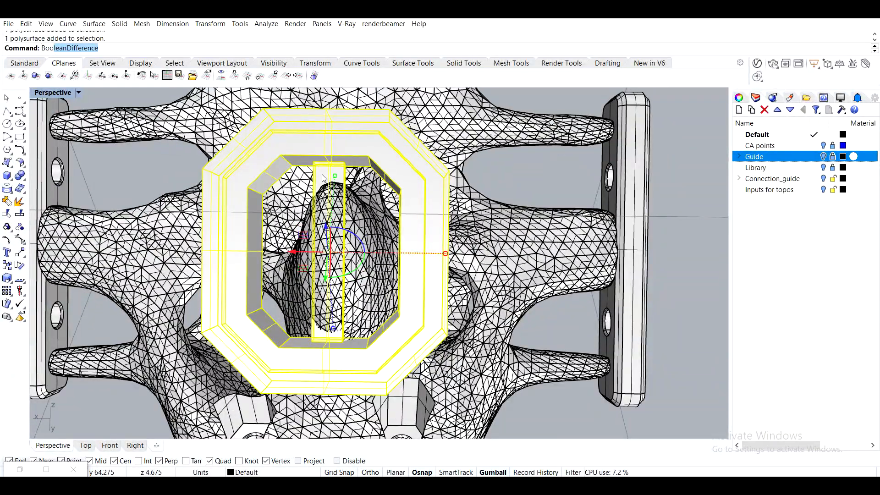
pyautogui.write('BooleanUnion')
pyautogui.press('Return')
pyautogui.moveTo(323, 178); pyautogui.dragTo(379, 166, button='right')
# Chamfer the edges where the bar's upper end meets the ring's inner face with a distance of 0.1
pyautogui.scroll(8, 282, 184)
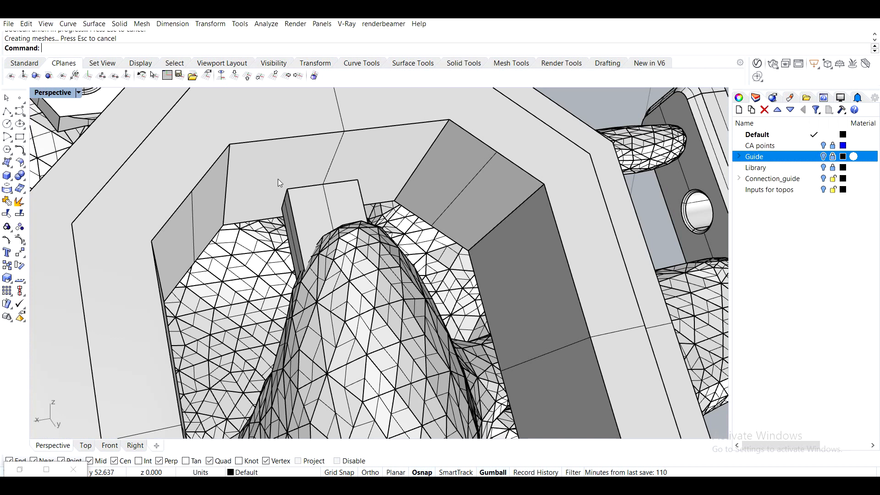
pyautogui.write('ChamferEdge')
pyautogui.press('Return')
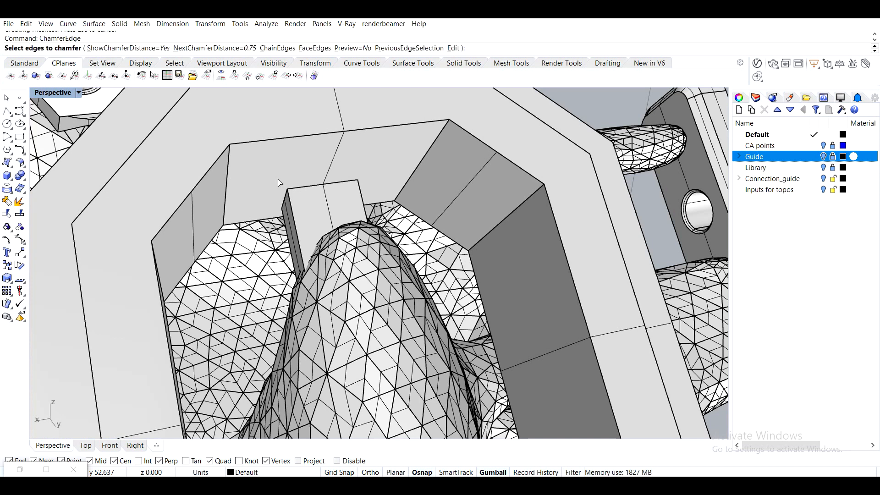
pyautogui.press('Return')
pyautogui.click(326, 184)
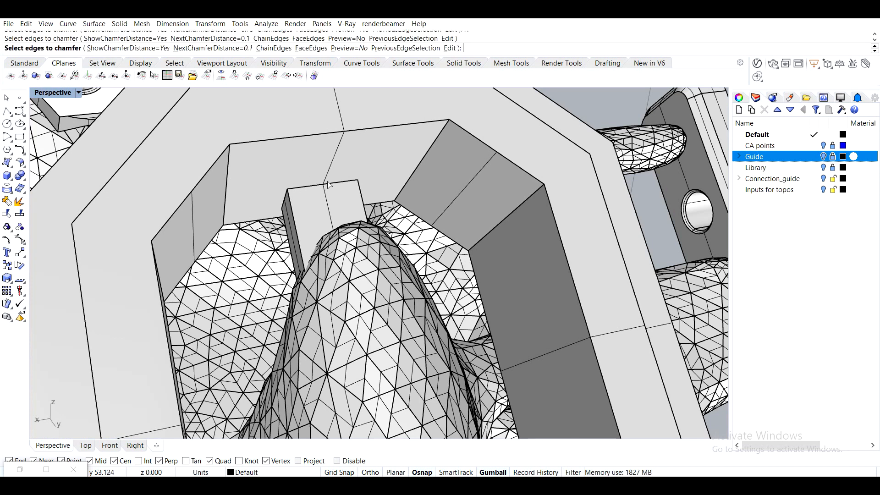
pyautogui.click(284, 202)
pyautogui.moveTo(284, 202); pyautogui.dragTo(393, 194, button='right')
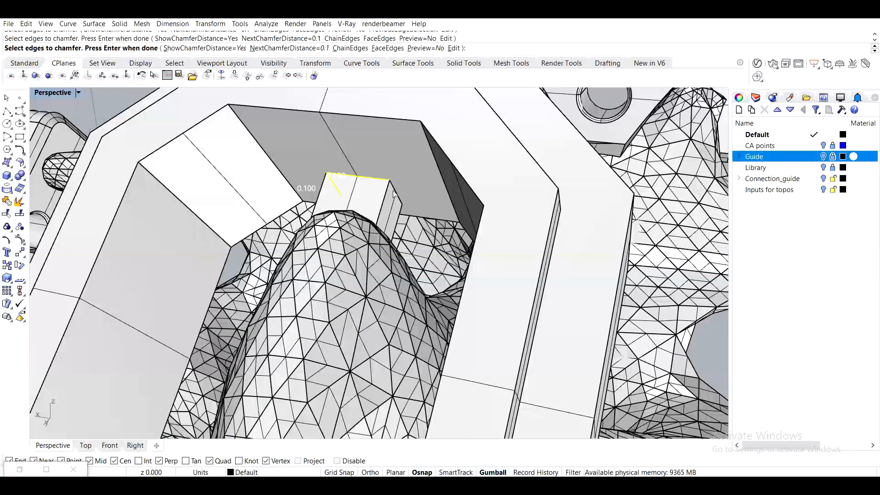
pyautogui.moveTo(451, 233); pyautogui.dragTo(480, 219, button='right')
pyautogui.scroll(5, 480, 219)
pyautogui.press('Return')
pyautogui.press('Return')
# Chamfer the edges where the bar's lower end meets the ring by 0.1, using Wireframe display for the hidden edge before restoring Shaded
pyautogui.moveTo(417, 200); pyautogui.dragTo(535, 253, button='right')
pyautogui.scroll(-5, 497, 235)
pyautogui.moveTo(495, 234); pyautogui.dragTo(453, 297, button='right')
pyautogui.scroll(-4, 489, 166)
pyautogui.scroll(6, 421, 306)
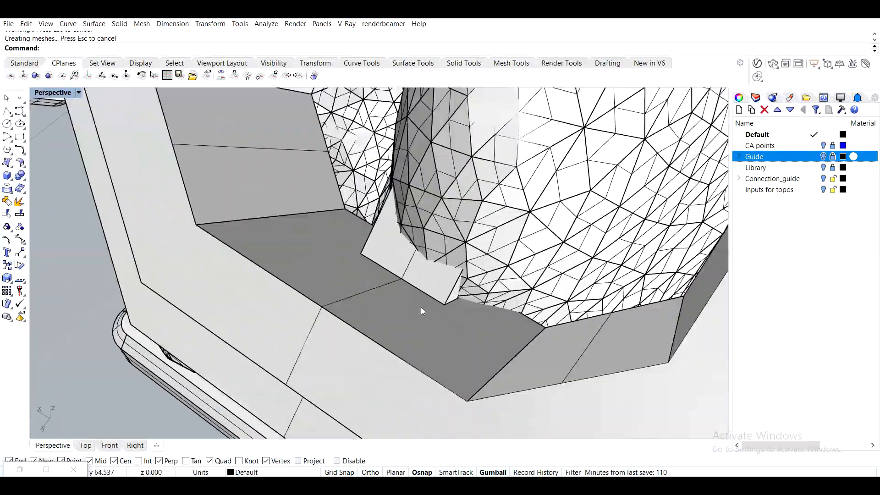
pyautogui.rightClick(422, 287)
pyautogui.click(422, 290)
pyautogui.click(462, 302)
pyautogui.moveTo(408, 299); pyautogui.dragTo(503, 280, button='right')
pyautogui.moveTo(303, 332); pyautogui.dragTo(349, 298, button='right')
pyautogui.scroll(6, 369, 218)
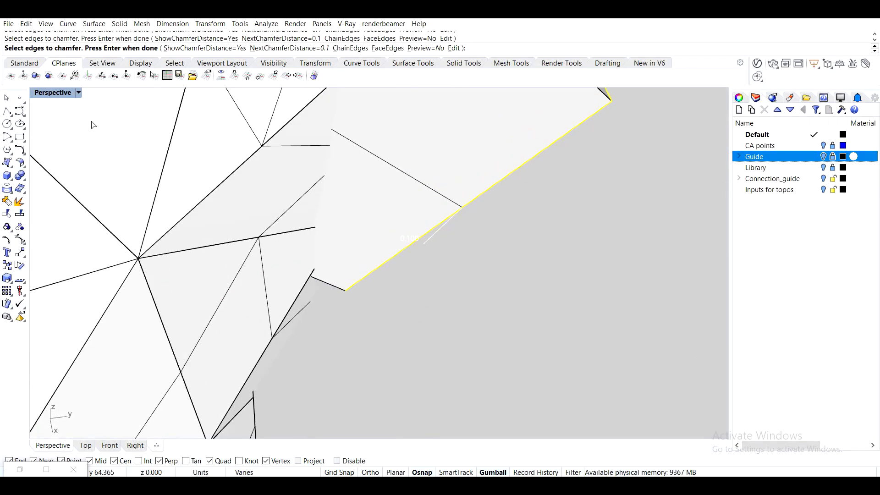
pyautogui.rightClick(57, 95)
pyautogui.click(65, 130)
pyautogui.moveTo(54, 108); pyautogui.dragTo(52, 101, button='right')
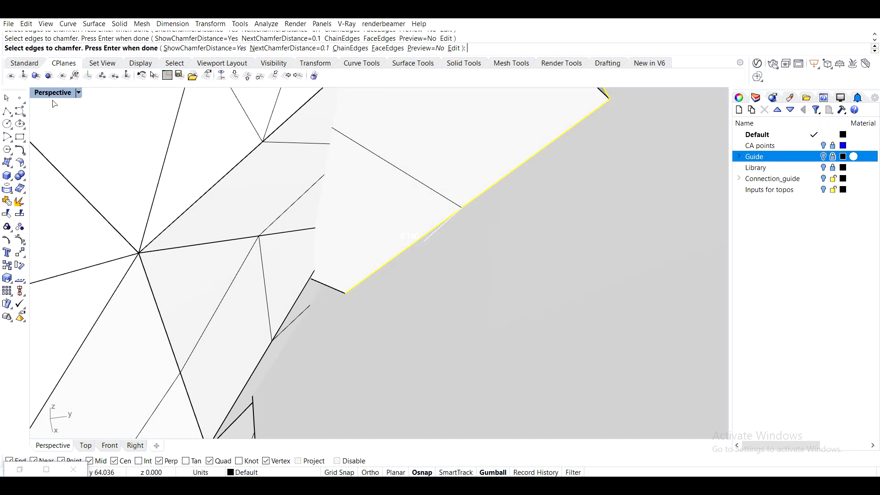
pyautogui.rightClick(53, 96)
pyautogui.click(60, 120)
pyautogui.click(344, 278)
pyautogui.click(77, 93)
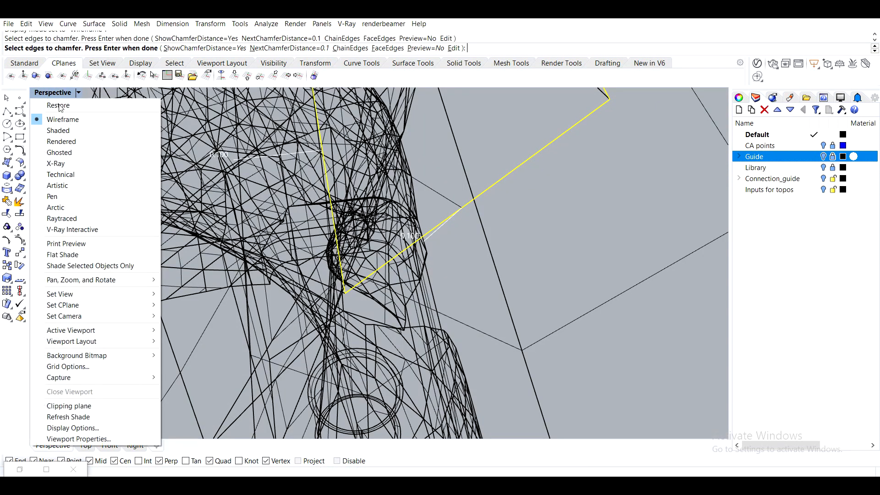
pyautogui.click(61, 132)
pyautogui.scroll(-8, 448, 211)
pyautogui.moveTo(449, 211)
pyautogui.mouseDown(button='right')
pyautogui.moveTo(376, 288)
pyautogui.moveTo(417, 258)
pyautogui.moveTo(284, 279)
pyautogui.moveTo(351, 246)
pyautogui.mouseUp(button='right')
pyautogui.press('Return')
pyautogui.press('Return')
pyautogui.scroll(-5, 417, 258)
pyautogui.scroll(3, 264, 285)
pyautogui.scroll(-8, 352, 246)
pyautogui.moveTo(366, 208); pyautogui.dragTo(328, 140, button='right')
pyautogui.scroll(5, 348, 177)
pyautogui.rightClick(329, 121)
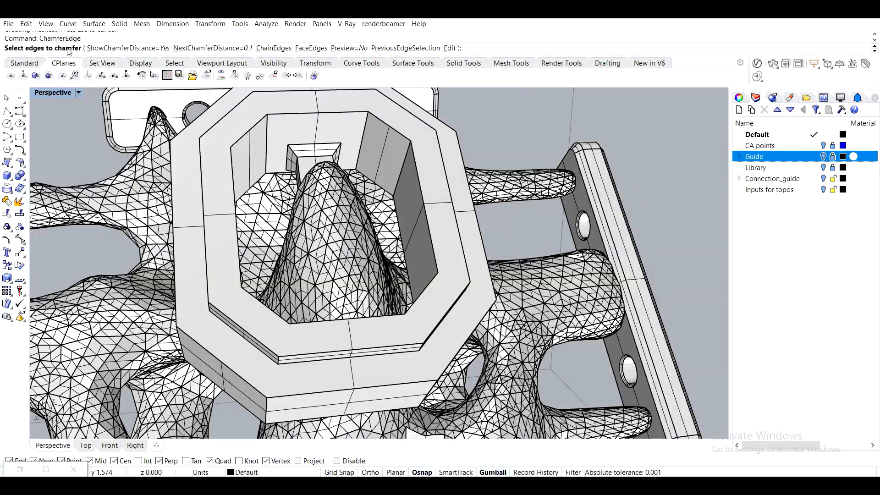
pyautogui.moveTo(442, 226); pyautogui.dragTo(333, 229, button='right')
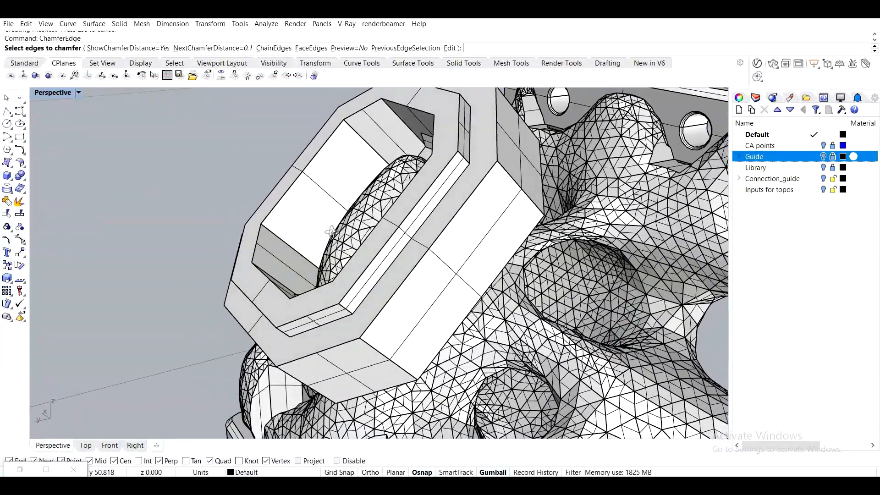
pyautogui.click(228, 48)
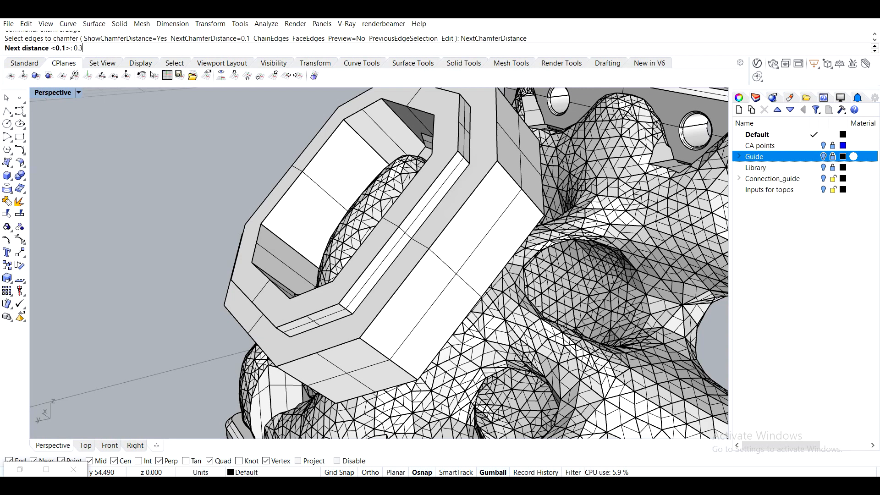
pyautogui.write('0.3')
pyautogui.press('Return')
pyautogui.moveTo(425, 242); pyautogui.dragTo(415, 187, button='right')
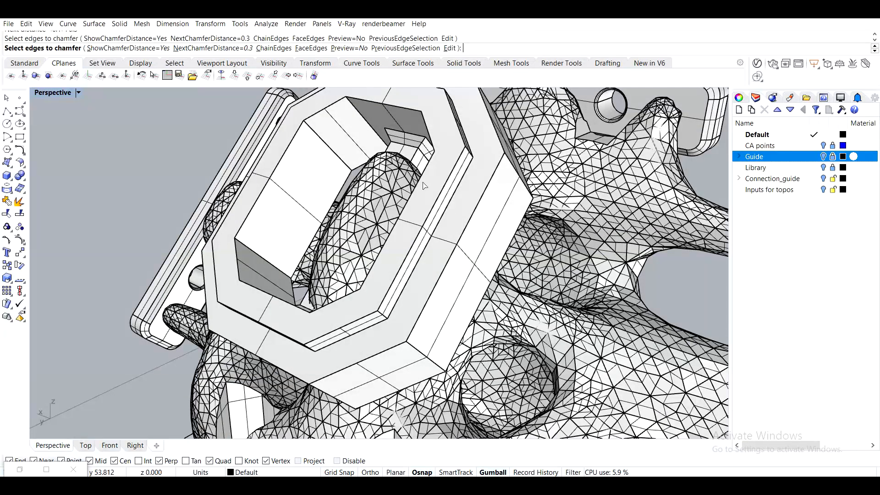
pyautogui.click(420, 179)
pyautogui.press('Escape')
# Chamfer all edges adjoining the ring's front faces with a distance of 0.03
pyautogui.press('Return')
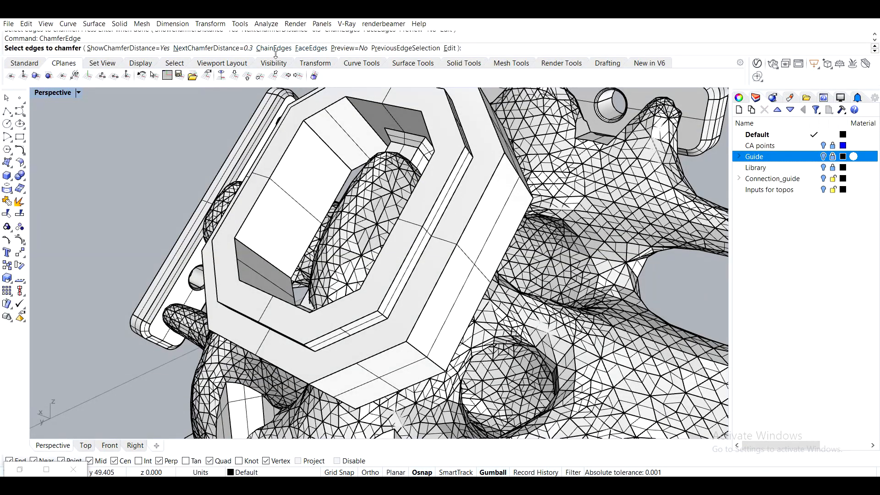
pyautogui.click(231, 49)
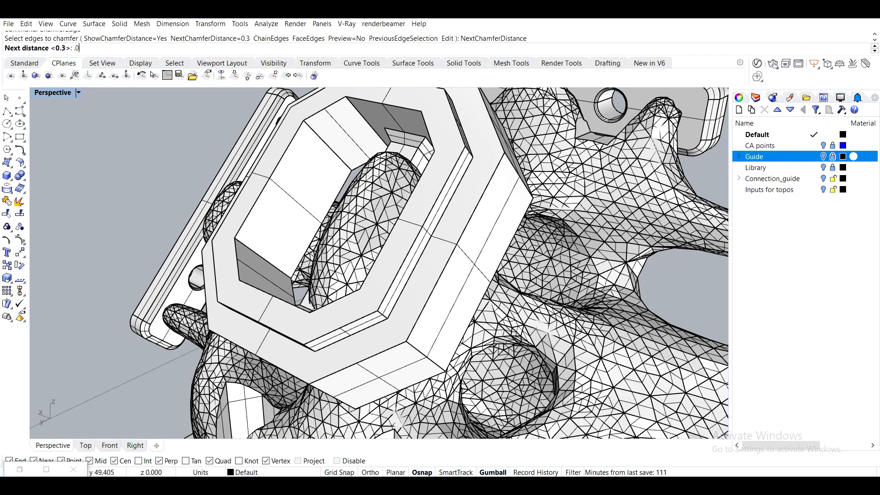
pyautogui.write('.03')
pyautogui.press('Return')
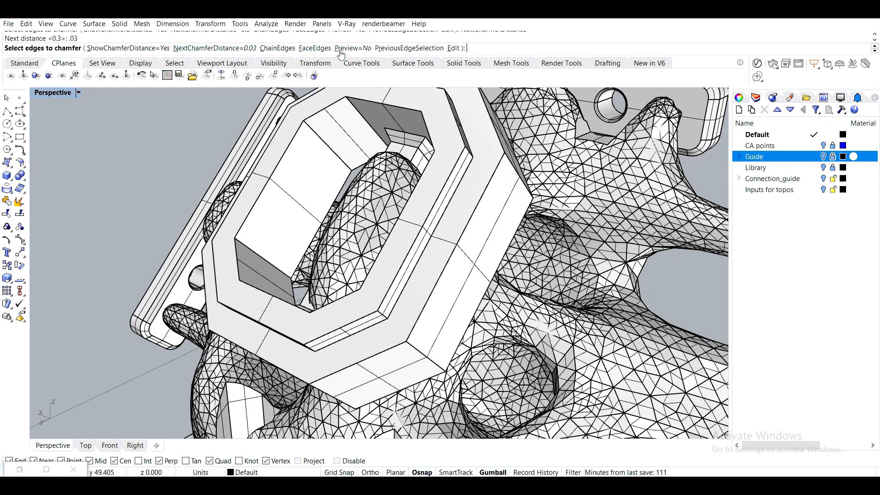
pyautogui.click(316, 48)
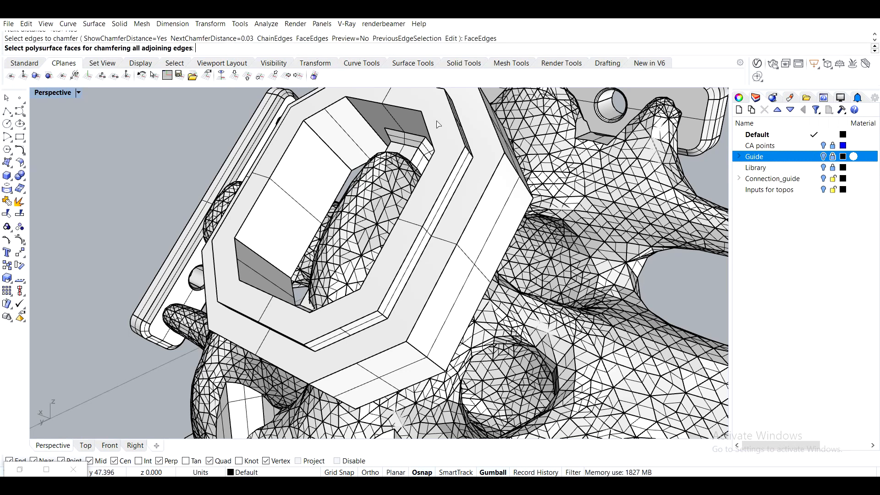
pyautogui.click(438, 137)
pyautogui.moveTo(614, 379); pyautogui.dragTo(502, 259, button='right')
pyautogui.press('Return')
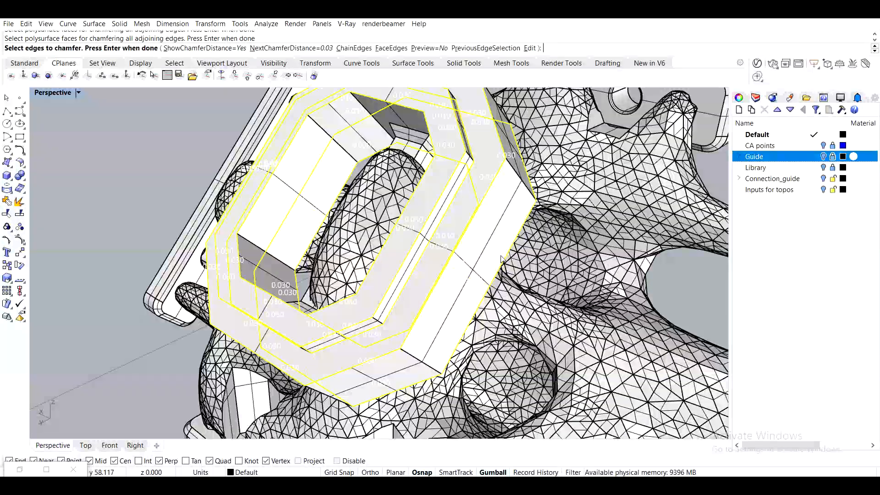
pyautogui.press('Return')
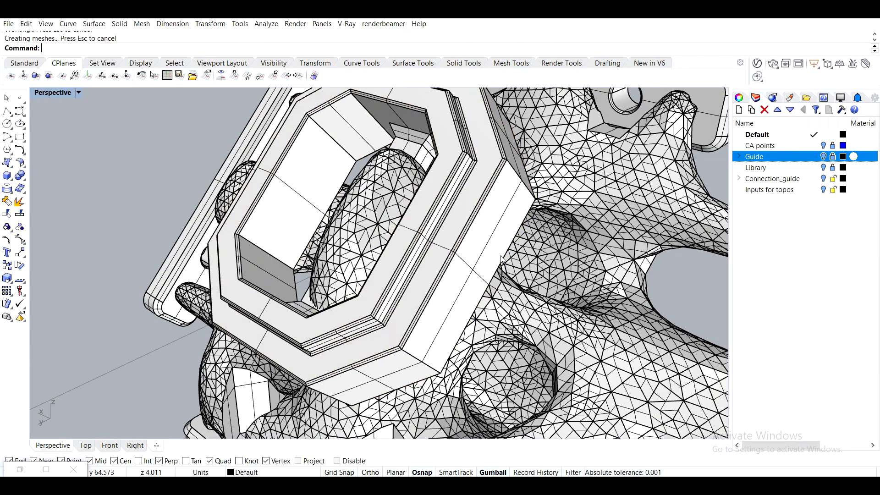
# Set the perspective viewport to Arctic display and view the whole bracket with its chamfered ring
pyautogui.moveTo(502, 260); pyautogui.dragTo(438, 269, button='right')
pyautogui.click(78, 93)
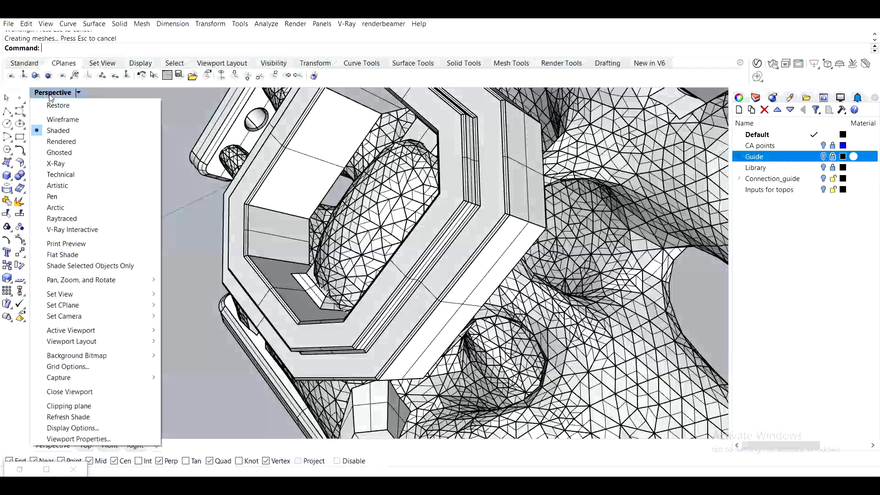
pyautogui.click(82, 207)
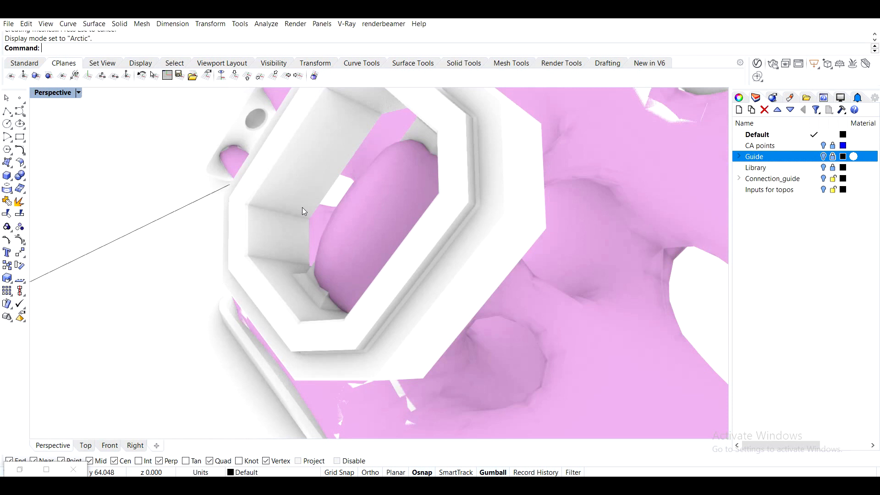
pyautogui.scroll(-4, 296, 213)
pyautogui.moveTo(296, 213); pyautogui.dragTo(320, 173, button='right')
# Switch to Grasshopper, turn off the preview component fed by the cleaned mesh, and return to Rhino
pyautogui.click(20, 470)
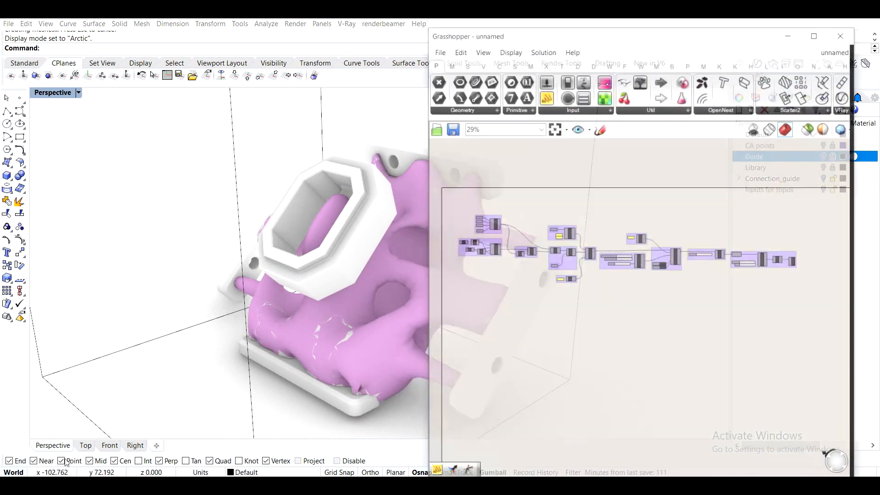
pyautogui.moveTo(835, 243); pyautogui.dragTo(668, 254, button='right')
pyautogui.scroll(9, 668, 253)
pyautogui.click(616, 249)
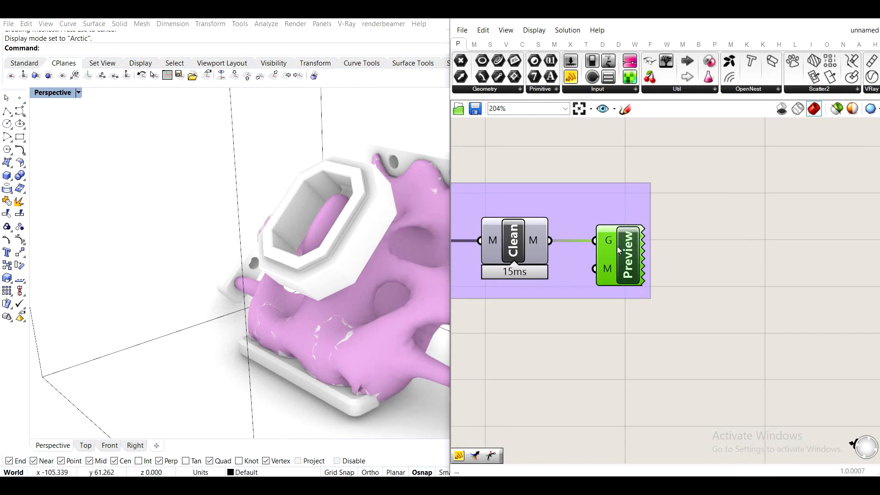
pyautogui.rightClick(617, 246)
pyautogui.click(646, 281)
pyautogui.click(745, 234)
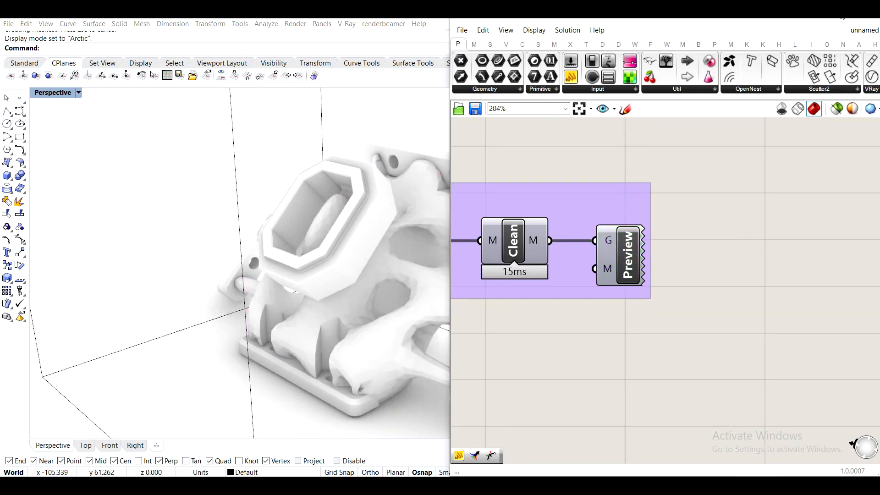
pyautogui.click(818, 22)
# Inspect the ring, its bar and the surrounding bracket body in Arctic display, and restore Shaded display
pyautogui.moveTo(545, 192); pyautogui.dragTo(582, 196, button='right')
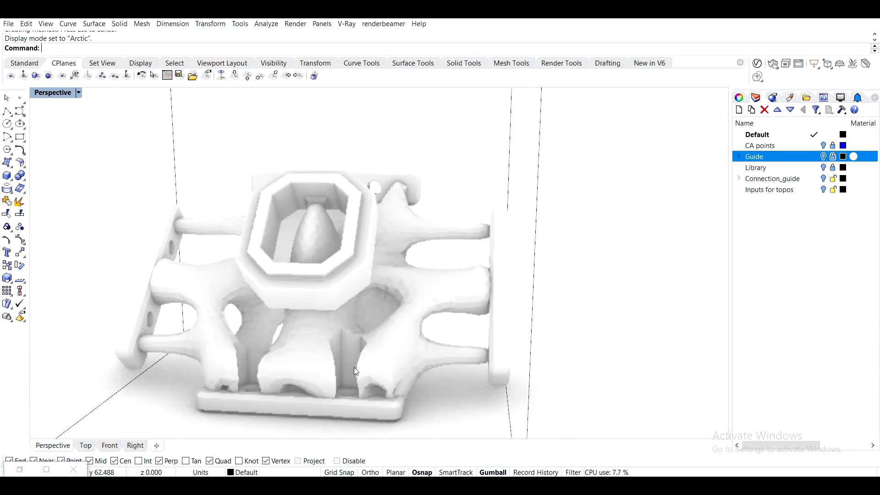
pyautogui.scroll(8, 313, 365)
pyautogui.scroll(-8, 432, 268)
pyautogui.moveTo(433, 267); pyautogui.dragTo(392, 216, button='right')
pyautogui.scroll(5, 392, 215)
pyautogui.scroll(1, 422, 220)
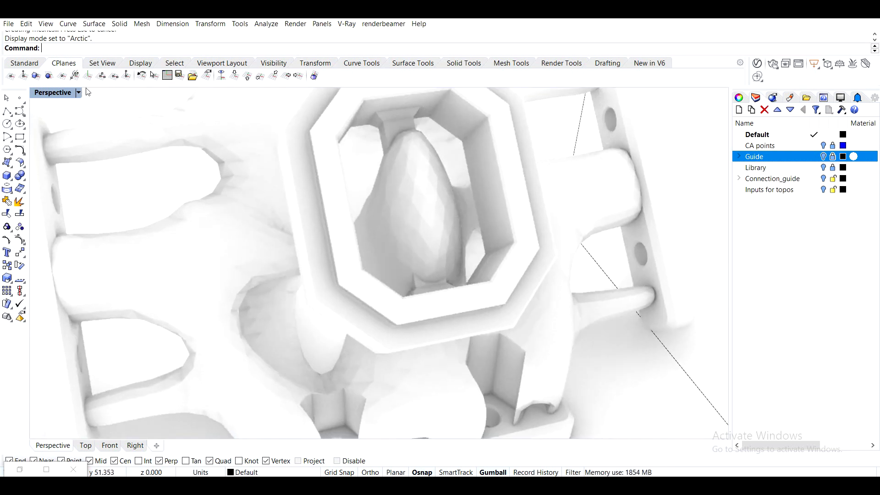
pyautogui.click(79, 92)
pyautogui.click(64, 132)
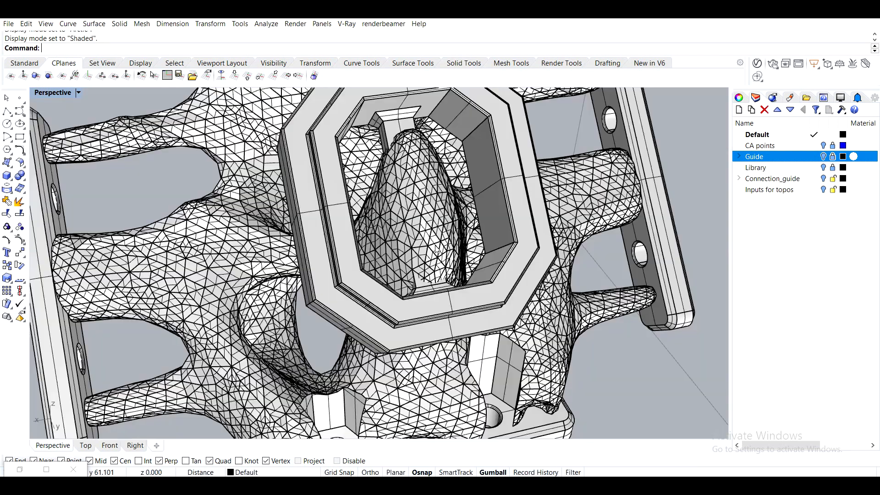
# Unite the bracket body, connection ring and mounting plates into one solid with BooleanUnion
pyautogui.click(429, 248)
pyautogui.write('BooleanUnion')
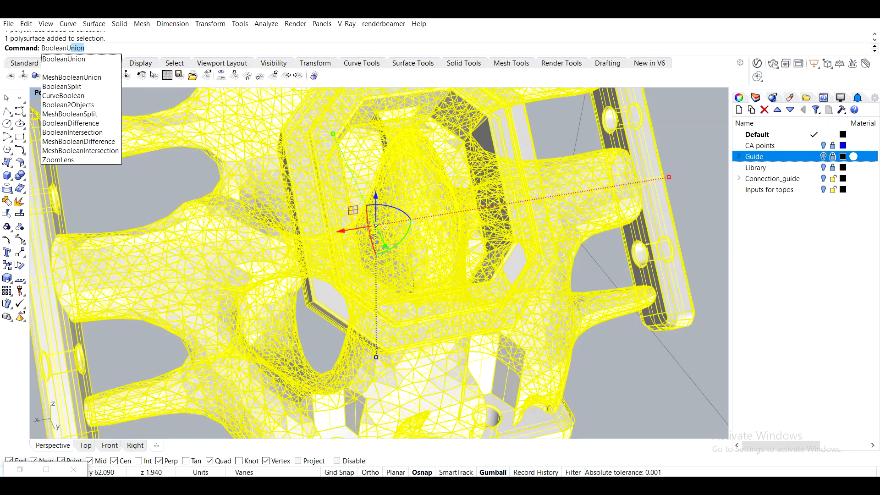
pyautogui.press('Return')
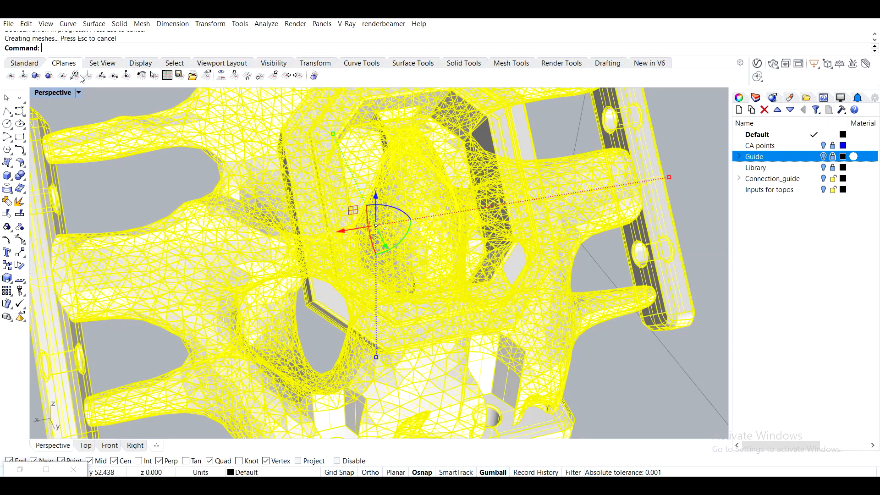
pyautogui.click(137, 192)
pyautogui.moveTo(136, 191); pyautogui.dragTo(160, 202, button='right')
pyautogui.scroll(-5, 206, 229)
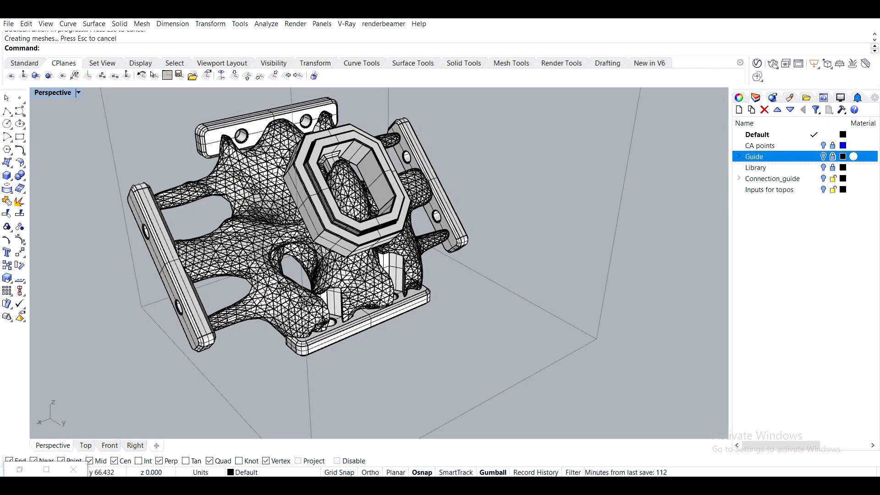
pyautogui.moveTo(275, 367); pyautogui.dragTo(621, 215, button='right')
# Open the V-Ray Asset Editor's render settings beside the model and review the render output options
pyautogui.click(757, 67)
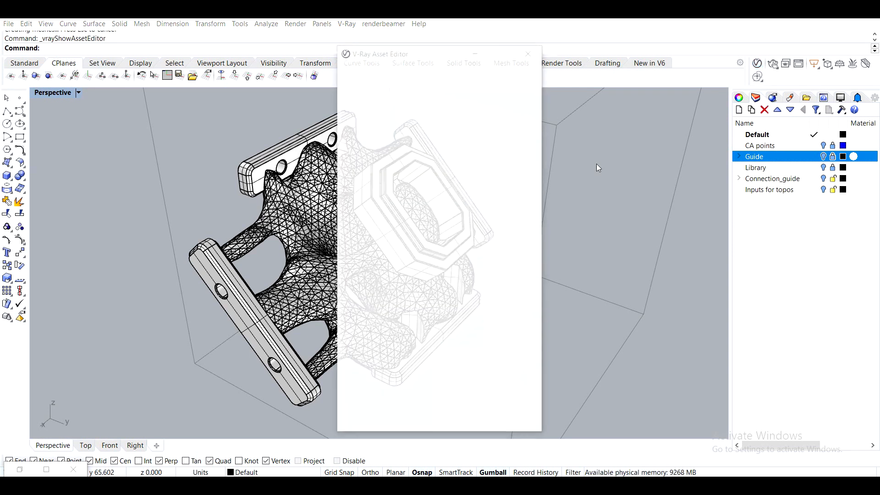
pyautogui.moveTo(439, 58); pyautogui.dragTo(668, 38)
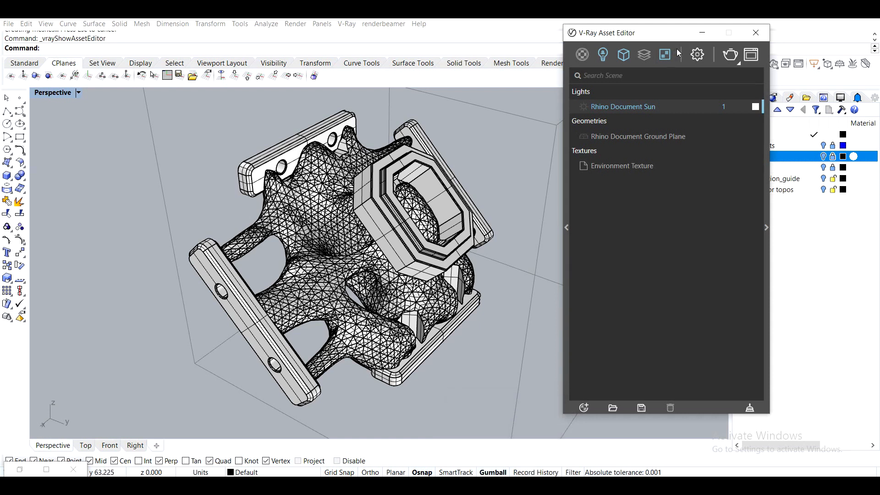
pyautogui.moveTo(649, 38); pyautogui.dragTo(678, 45)
pyautogui.click(732, 61)
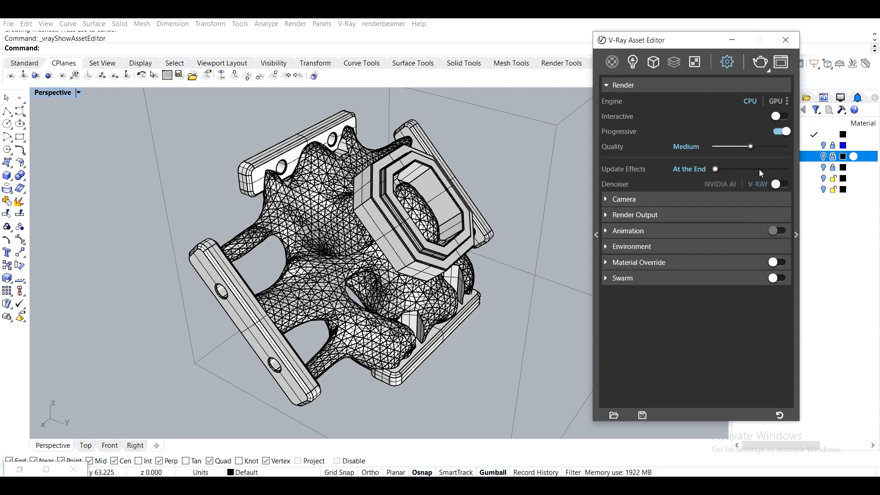
pyautogui.click(660, 217)
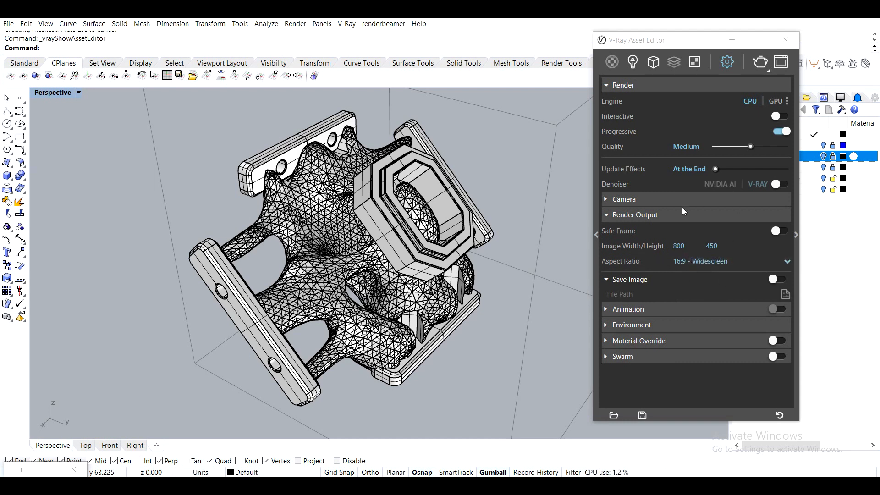
pyautogui.click(673, 215)
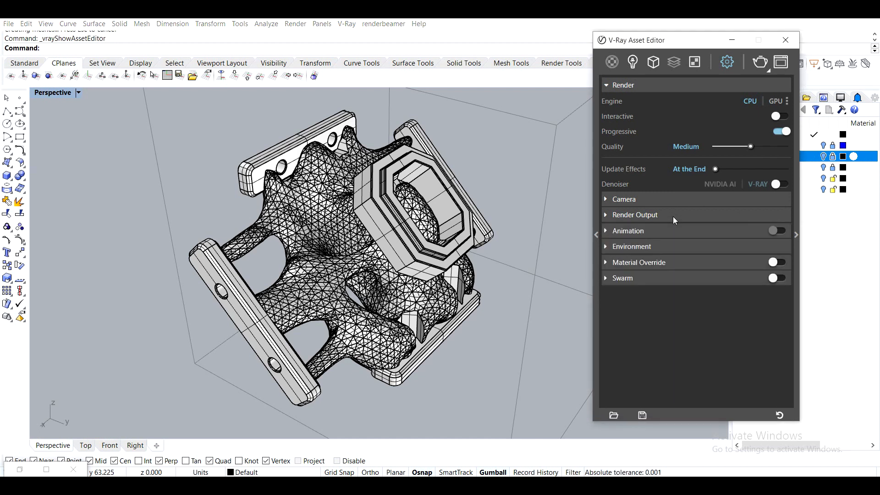
# Set the V-Ray environment background colour to white
pyautogui.click(638, 248)
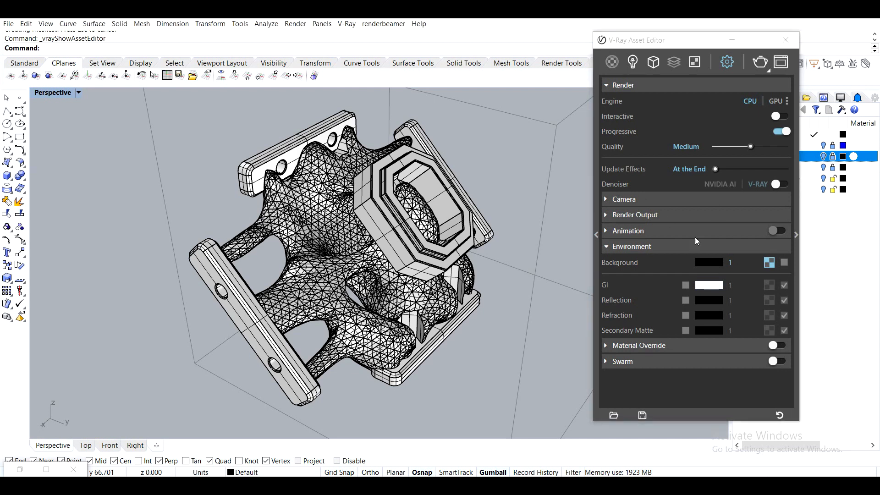
pyautogui.click(706, 262)
pyautogui.moveTo(315, 219); pyautogui.dragTo(206, 131)
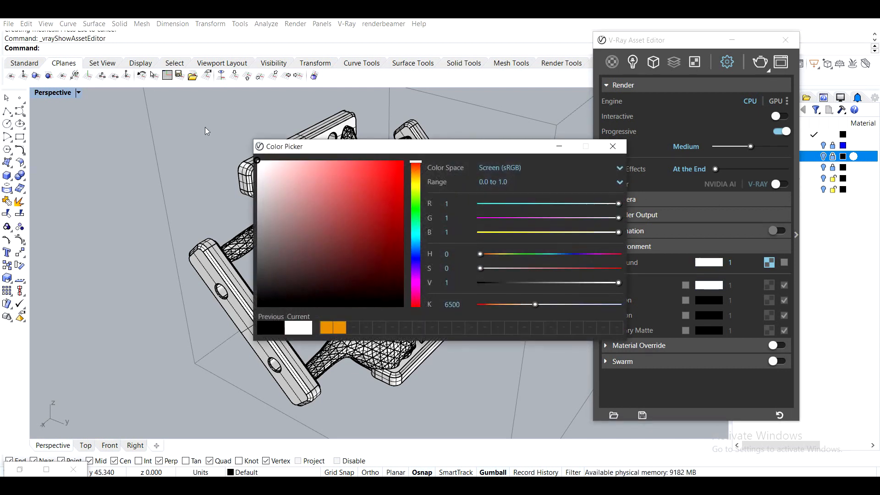
pyautogui.click(613, 147)
# Run a V-Ray test render of the bracket, look at the output, and close the frame buffer
pyautogui.click(760, 63)
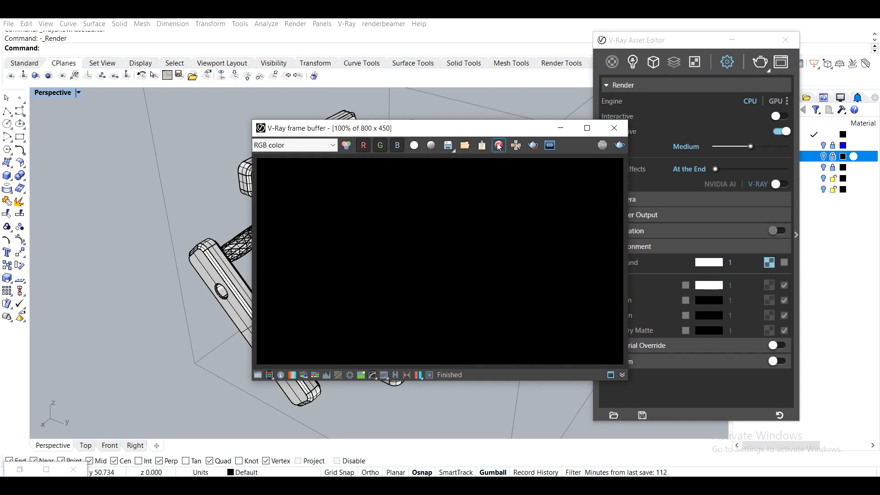
pyautogui.moveTo(461, 121); pyautogui.dragTo(272, 74)
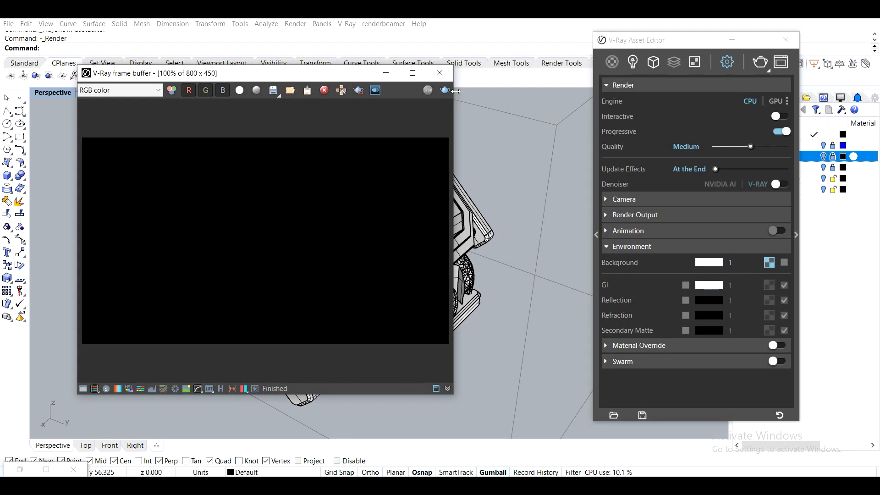
pyautogui.click(440, 73)
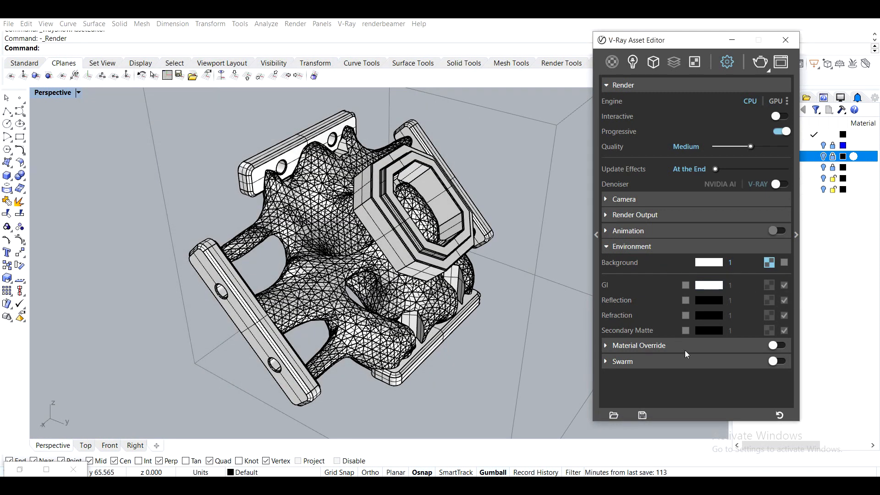
# Create a Generic V-Ray material and apply it to the united bracket
pyautogui.click(613, 70)
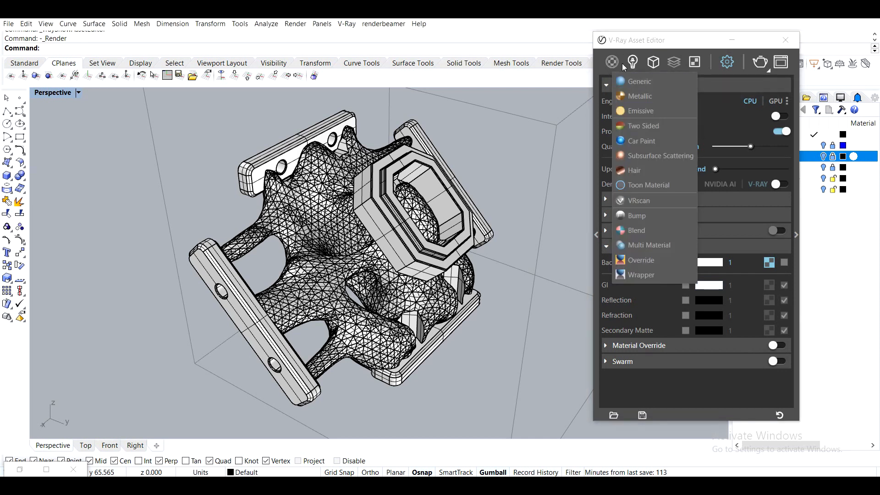
pyautogui.click(626, 85)
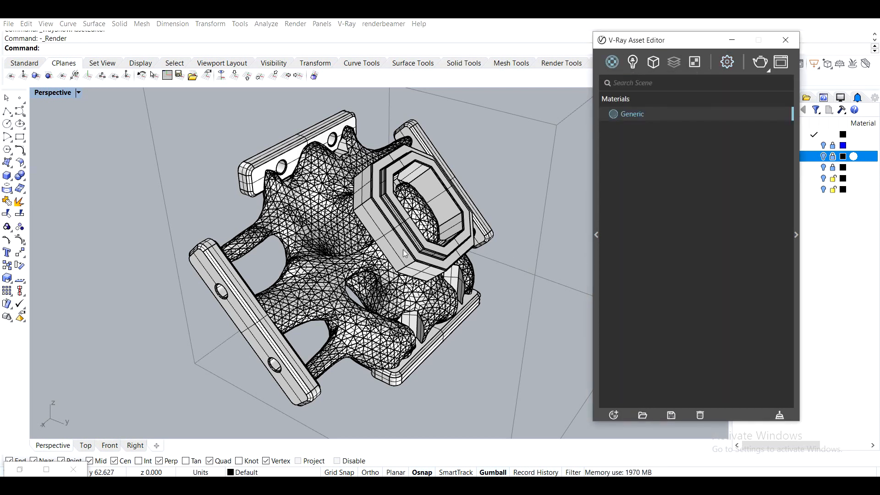
pyautogui.click(405, 253)
pyautogui.rightClick(647, 117)
pyautogui.click(664, 147)
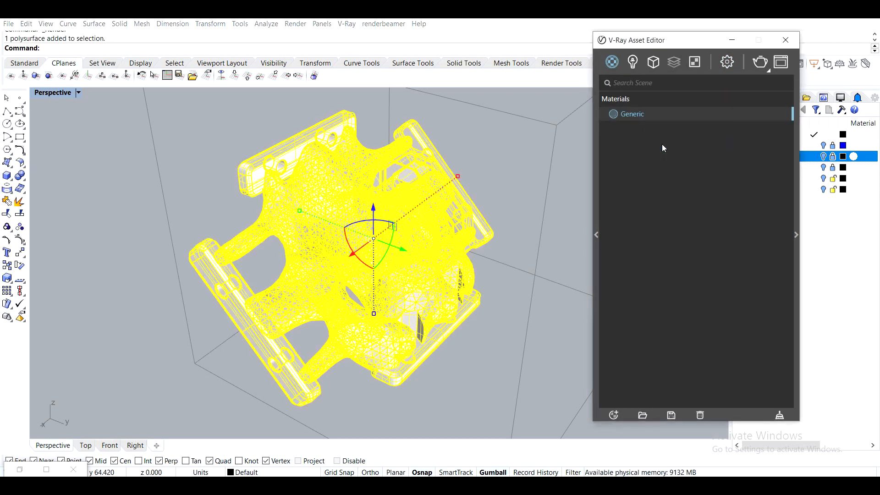
pyautogui.click(549, 191)
# Put the V-Ray Asset Editor away and draw a large rectangular light around the bracket at base level
pyautogui.moveTo(685, 40); pyautogui.dragTo(617, 45)
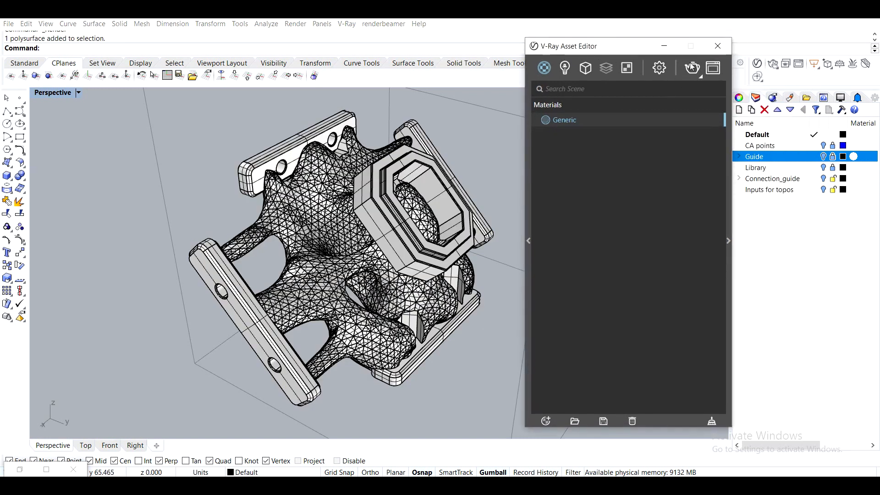
pyautogui.click(668, 47)
pyautogui.click(815, 65)
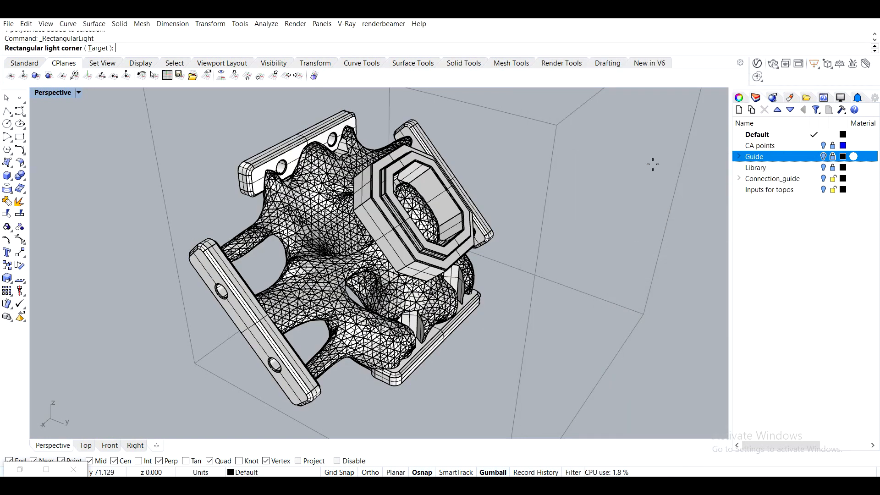
pyautogui.scroll(-8, 507, 275)
pyautogui.click(319, 334)
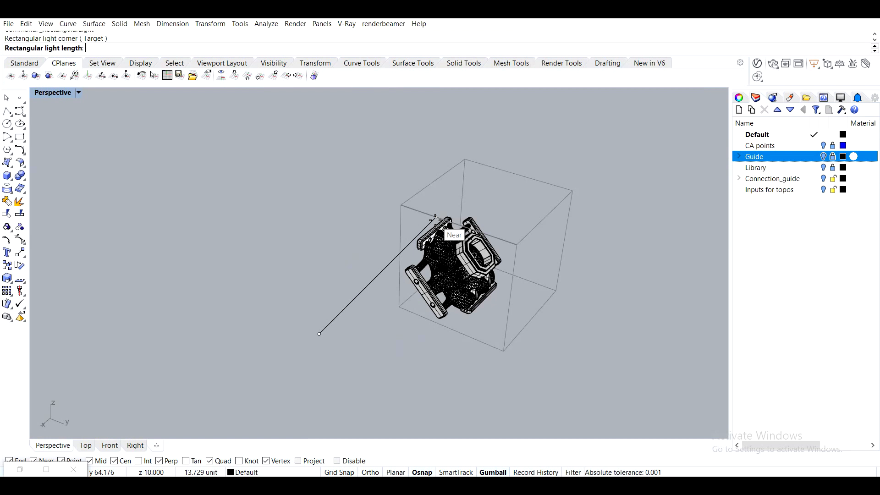
pyautogui.click(486, 198)
pyautogui.click(584, 258)
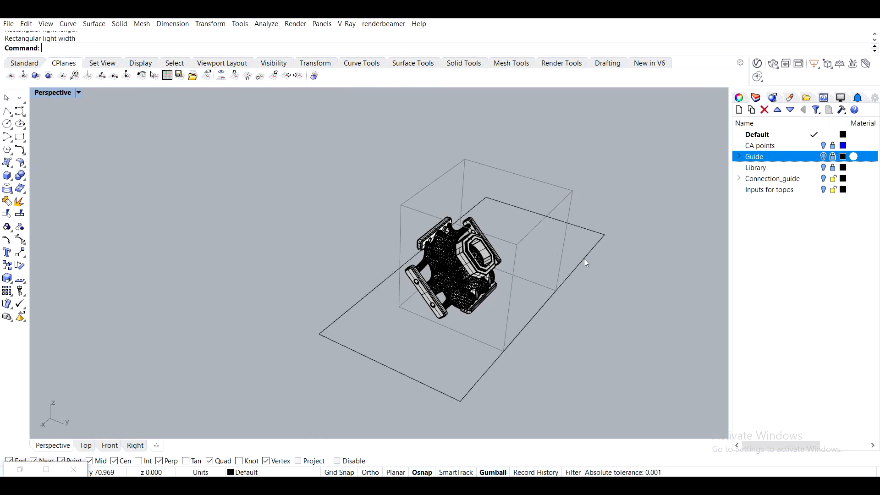
# Raise the rectangular light well above the bracket and reposition it overhead, then deselect it
pyautogui.moveTo(574, 271); pyautogui.dragTo(491, 247, button='right')
pyautogui.moveTo(467, 279); pyautogui.dragTo(484, 131)
pyautogui.moveTo(496, 213); pyautogui.dragTo(521, 182, button='right')
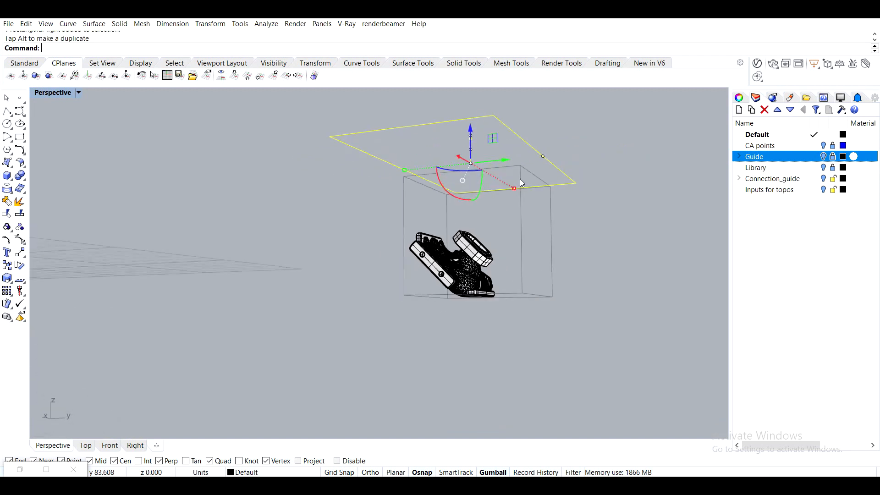
pyautogui.moveTo(447, 191); pyautogui.dragTo(572, 105)
pyautogui.click(622, 228)
# Frame the bracket, adjust the GPU engine options in the V-Ray render settings, and start a render
pyautogui.moveTo(596, 251); pyautogui.dragTo(535, 293, button='right')
pyautogui.scroll(3, 535, 293)
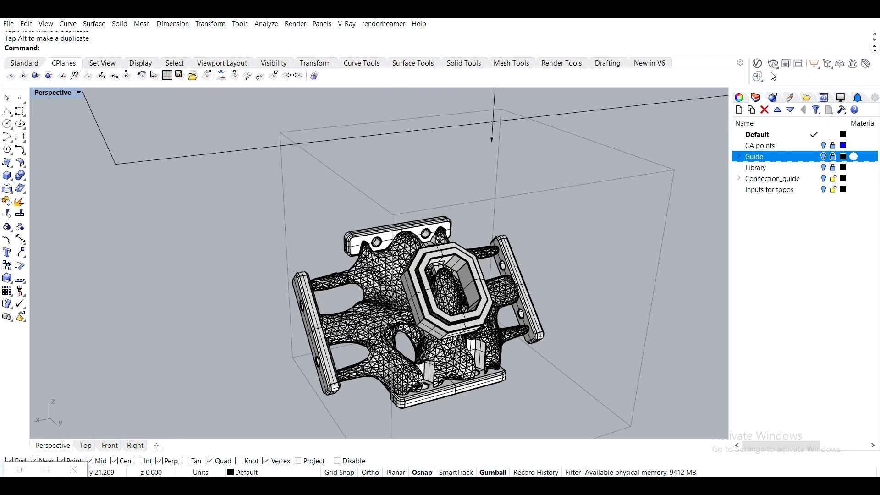
pyautogui.scroll(-2, 561, 169)
pyautogui.scroll(4, 490, 199)
pyautogui.moveTo(491, 200); pyautogui.dragTo(534, 182, button='right')
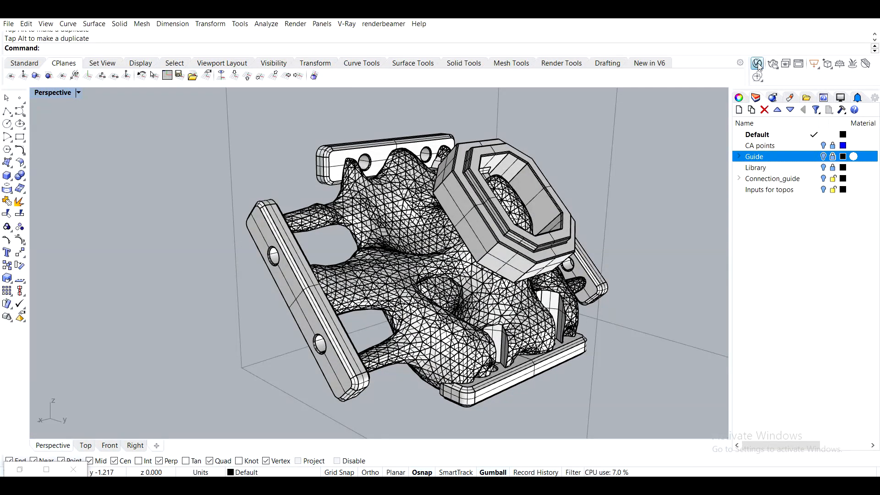
pyautogui.click(757, 64)
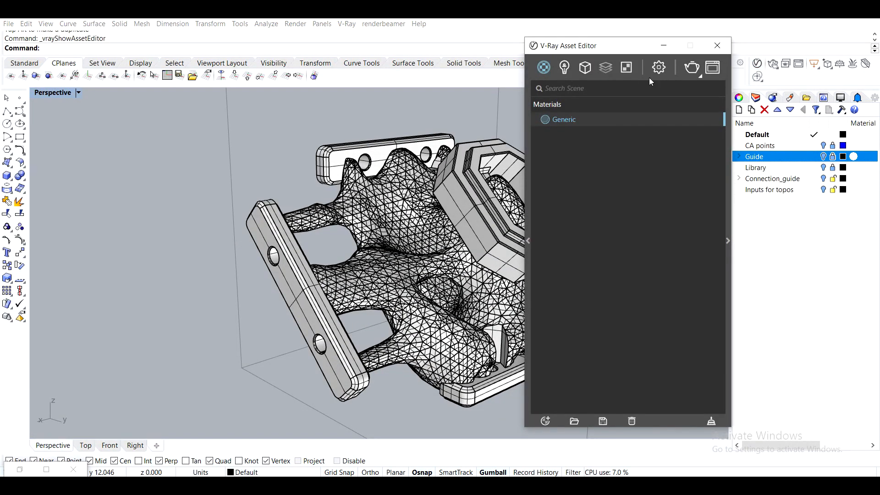
pyautogui.click(659, 68)
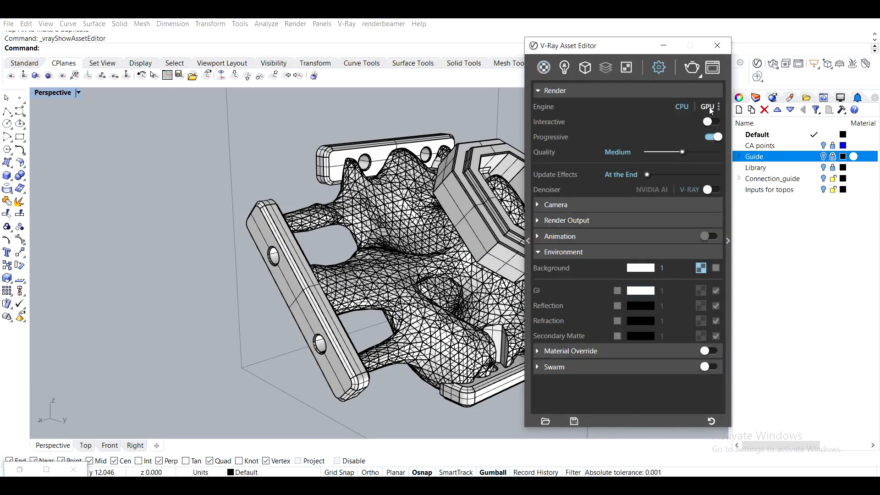
pyautogui.click(718, 107)
pyautogui.click(678, 122)
pyautogui.click(580, 134)
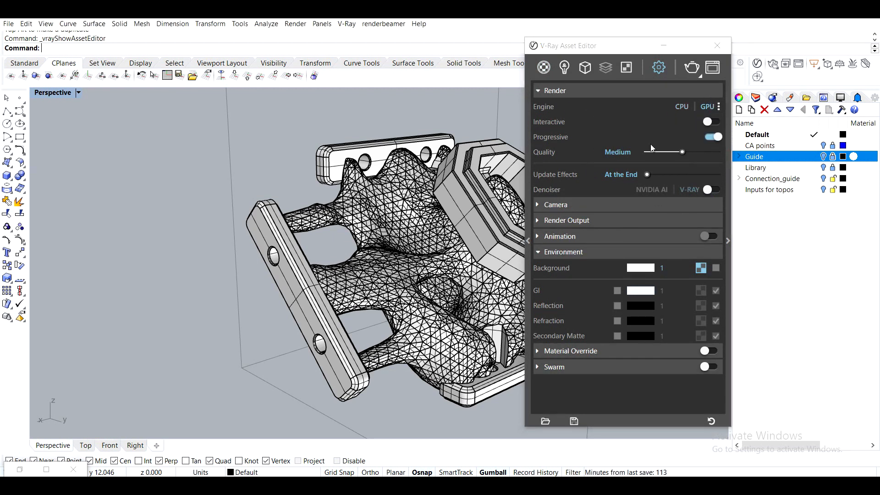
pyautogui.click(693, 67)
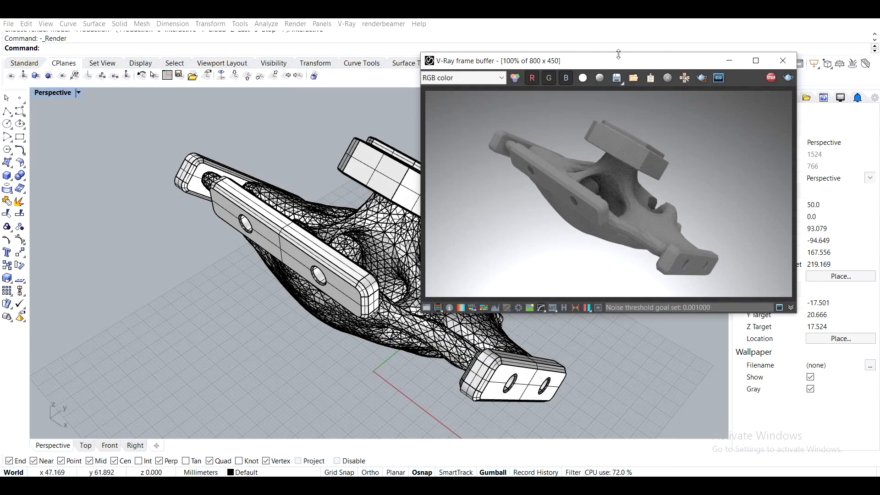
# Examine the bracket from several angles in the interactive V-Ray render, stop rendering, and close the frame buffer
pyautogui.moveTo(558, 64); pyautogui.dragTo(665, 128)
pyautogui.keyDown('shift'); pyautogui.moveTo(409, 228); pyautogui.dragTo(352, 209, button='right'); pyautogui.keyUp('shift')
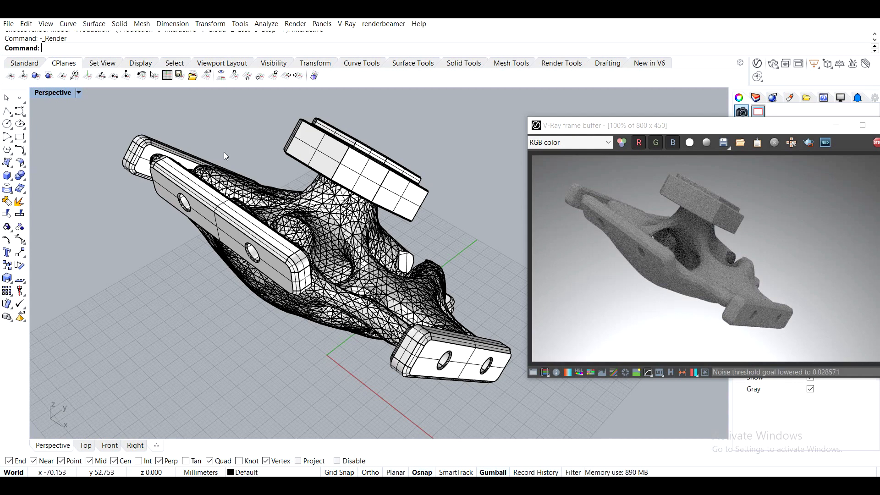
pyautogui.moveTo(228, 204); pyautogui.dragTo(241, 231, button='right')
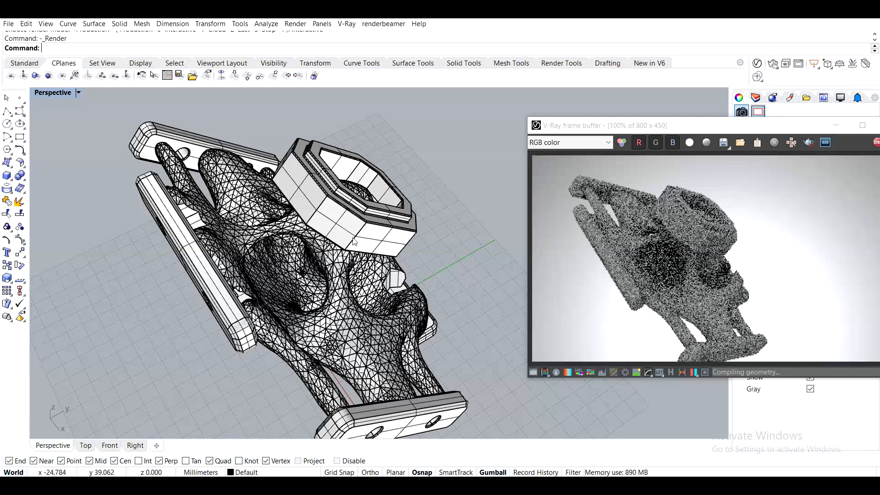
pyautogui.scroll(-3, 382, 279)
pyautogui.moveTo(382, 278); pyautogui.dragTo(397, 217, button='right')
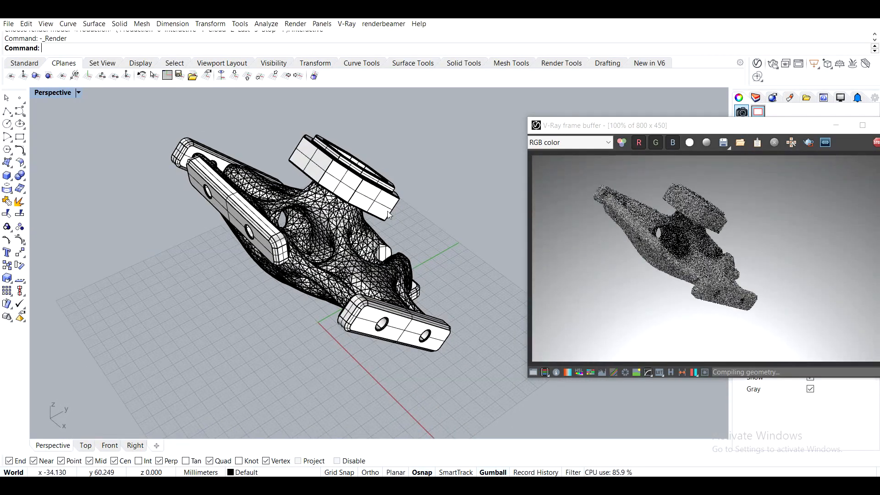
pyautogui.moveTo(704, 129); pyautogui.dragTo(596, 80)
pyautogui.click(771, 95)
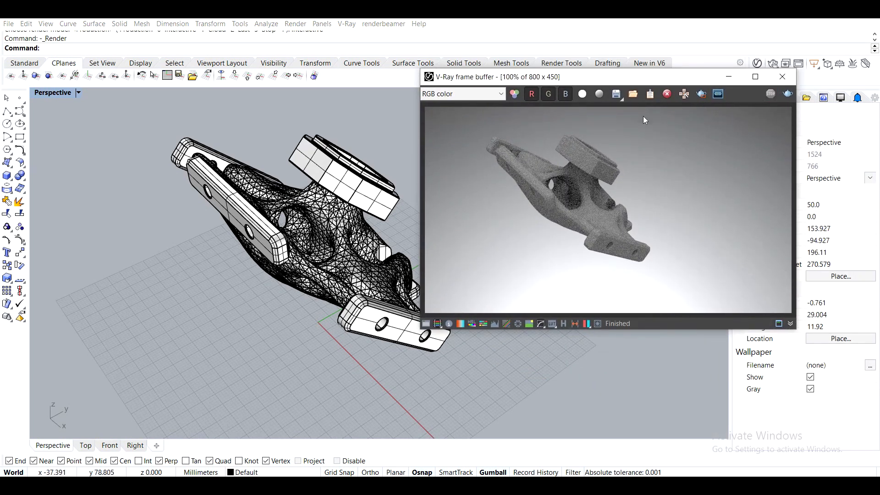
pyautogui.click(783, 77)
# Reopen the V-Ray Asset Editor's materials and apply the Generic material to the whole bracket
pyautogui.moveTo(400, 197); pyautogui.dragTo(341, 201, button='right')
pyautogui.scroll(2, 369, 209)
pyautogui.click(756, 67)
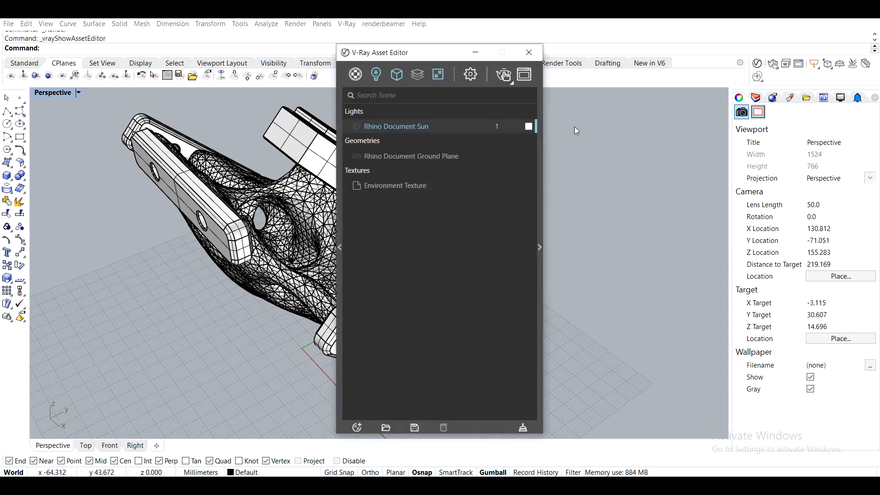
pyautogui.moveTo(428, 55); pyautogui.dragTo(584, 56)
pyautogui.click(521, 76)
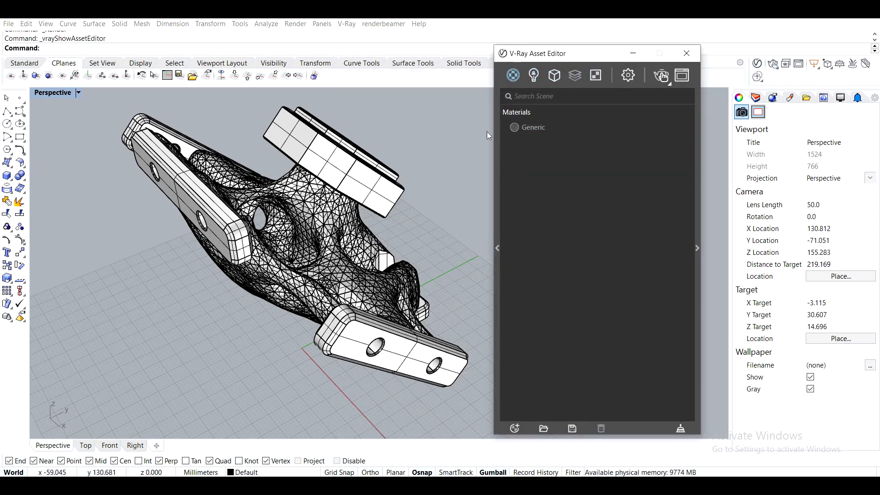
pyautogui.click(529, 127)
pyautogui.click(386, 186)
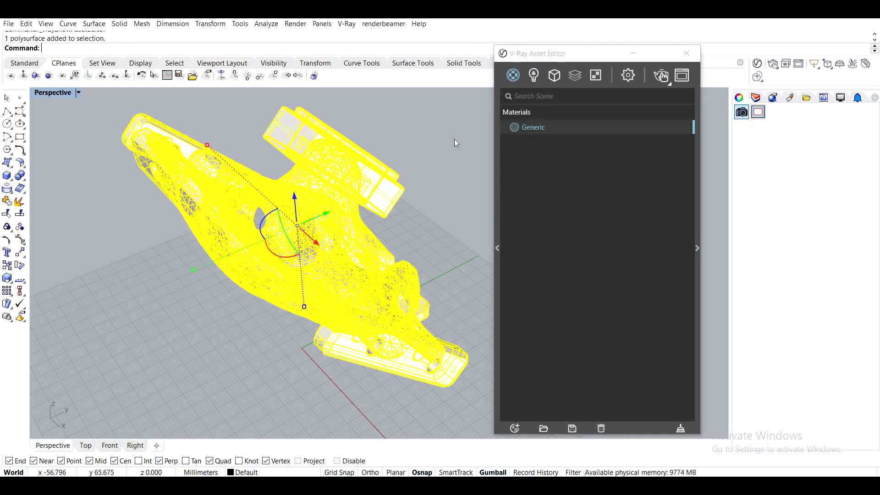
pyautogui.rightClick(544, 128)
pyautogui.click(573, 153)
pyautogui.click(399, 215)
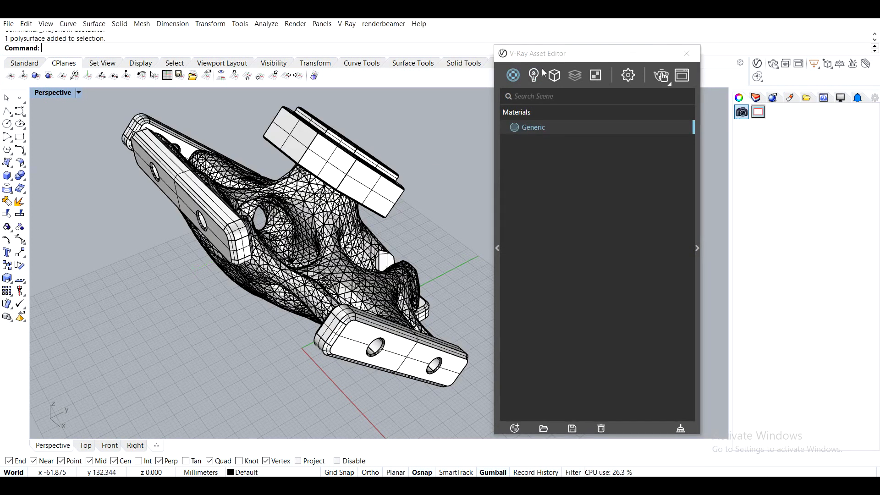
# Draw a V-Ray rectangle light spanning the area around the bracket, viewed from above
pyautogui.click(537, 75)
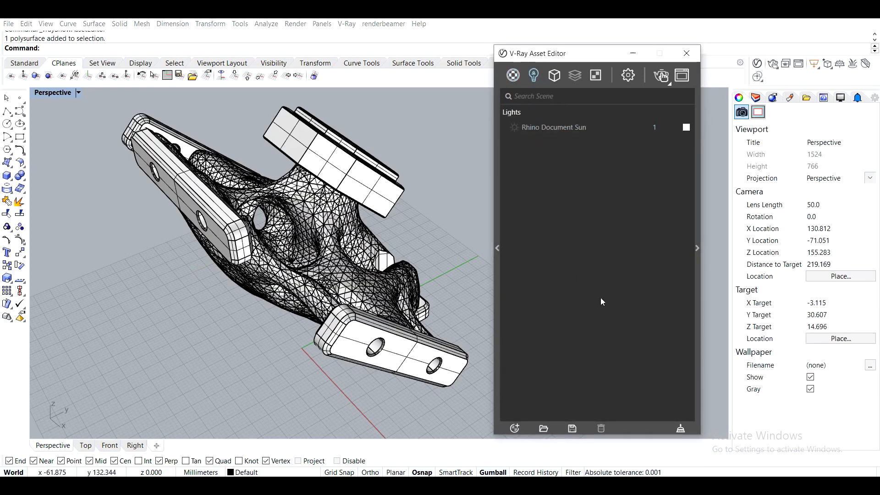
pyautogui.click(814, 63)
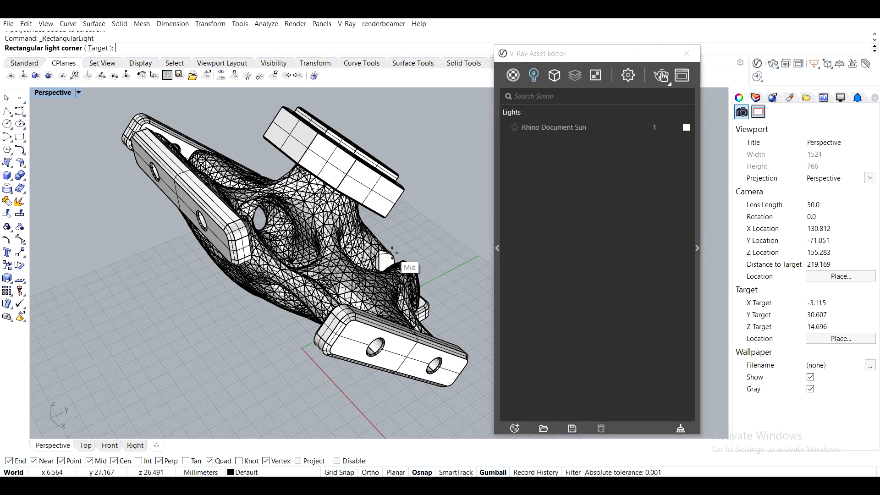
pyautogui.scroll(-4, 391, 253)
pyautogui.click(201, 240)
pyautogui.moveTo(354, 191); pyautogui.dragTo(322, 266, button='right')
pyautogui.press('Escape')
pyautogui.press('Return')
pyautogui.click(281, 229)
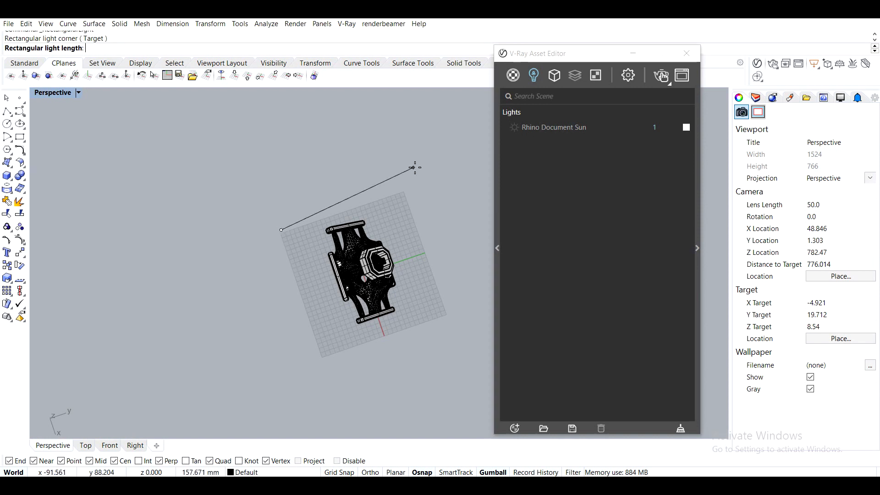
pyautogui.click(405, 193)
pyautogui.click(456, 320)
# Raise the rectangle light well above the bracket, adjust its position overhead, and deselect it
pyautogui.moveTo(408, 331); pyautogui.dragTo(390, 266, button='right')
pyautogui.moveTo(361, 235); pyautogui.dragTo(356, 101)
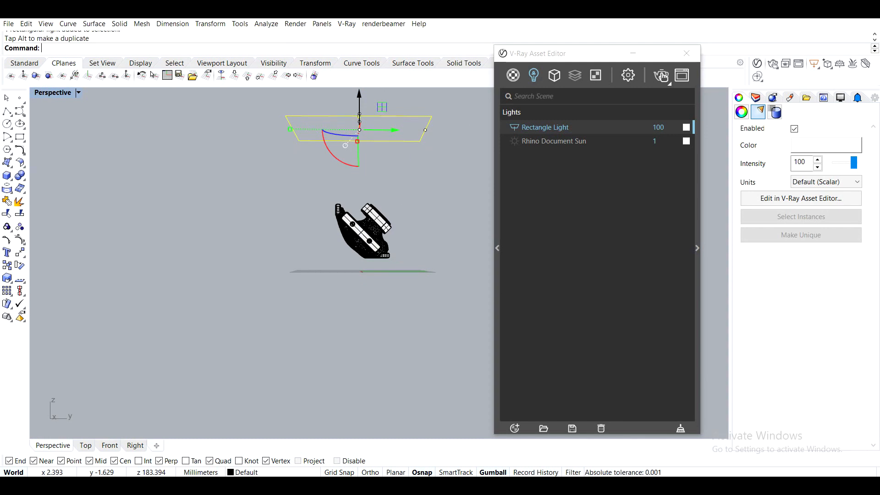
pyautogui.moveTo(326, 198); pyautogui.dragTo(367, 219, button='right')
pyautogui.moveTo(342, 163); pyautogui.dragTo(405, 104)
pyautogui.click(421, 219)
pyautogui.scroll(5, 390, 197)
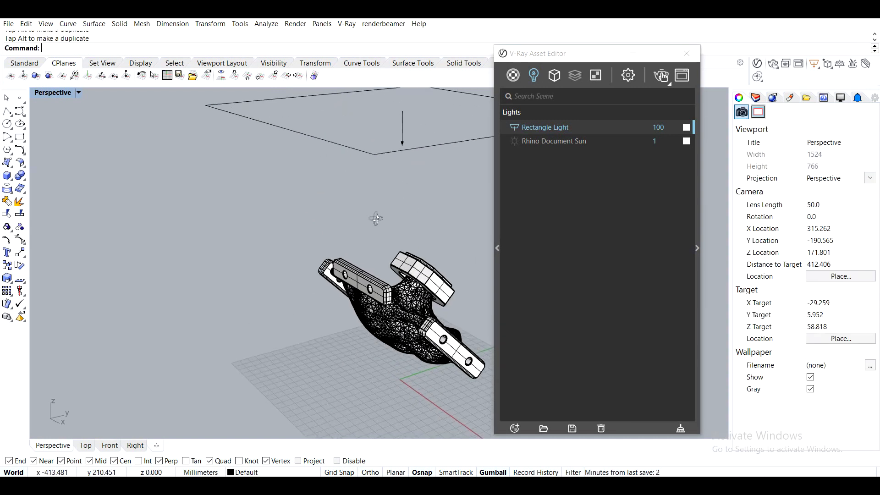
# Switch the V-Ray render engine to GPU in the render settings
pyautogui.click(554, 75)
pyautogui.click(596, 75)
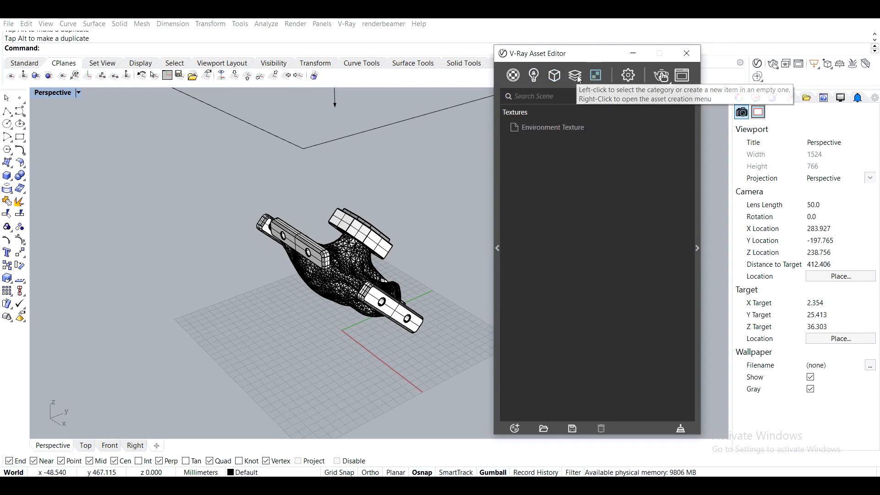
pyautogui.click(627, 75)
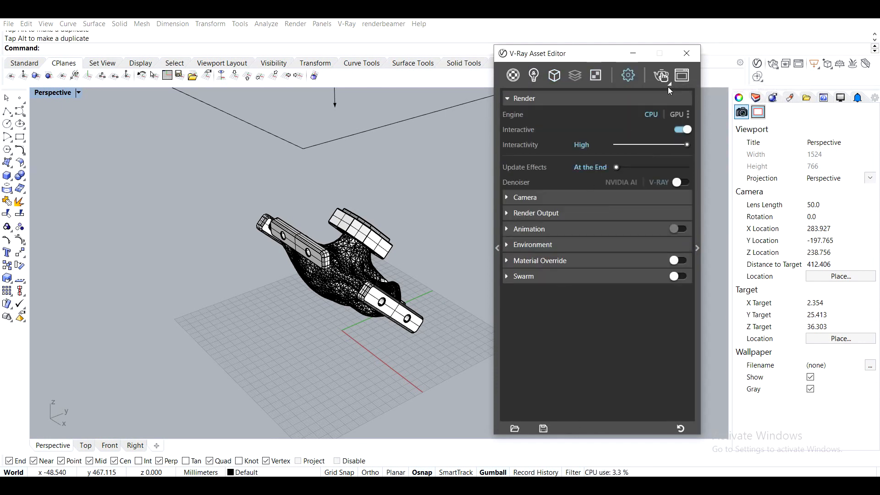
pyautogui.click(687, 115)
pyautogui.click(657, 131)
pyautogui.moveTo(563, 55); pyautogui.dragTo(586, 30)
pyautogui.click(640, 244)
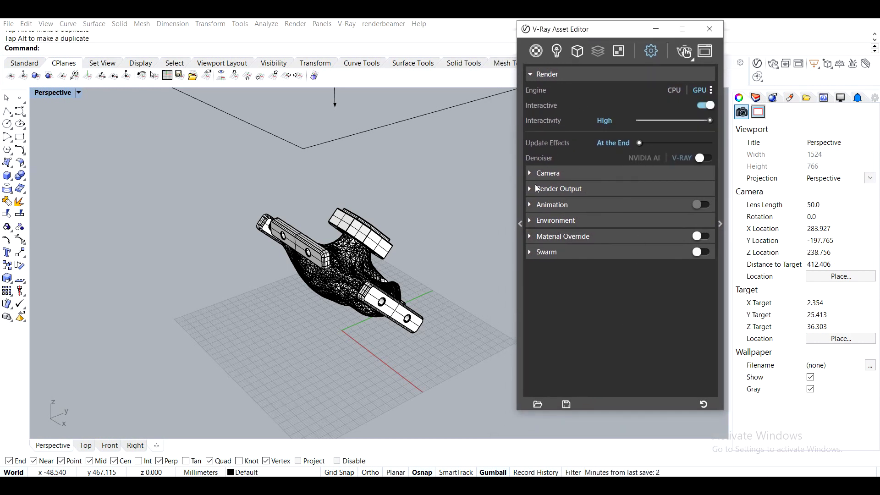
# Turn off the environment's background texture and collapse the expanded render settings sections
pyautogui.click(549, 190)
pyautogui.click(602, 189)
pyautogui.click(574, 218)
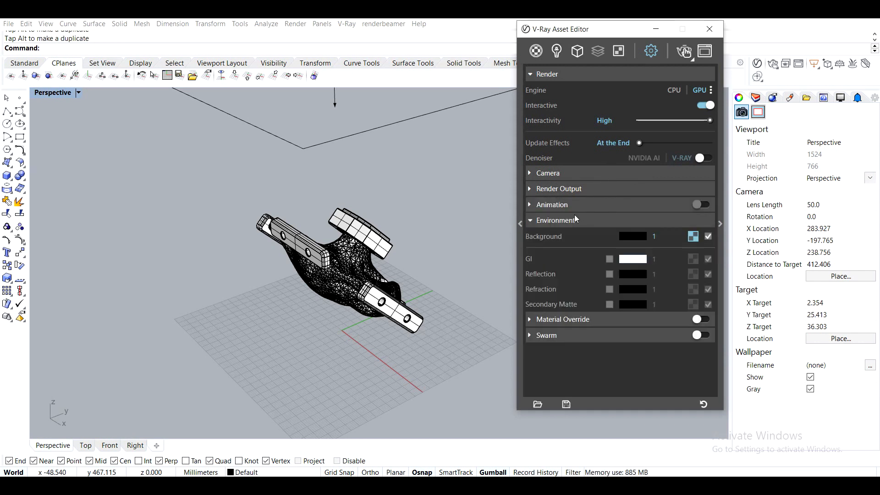
pyautogui.click(708, 236)
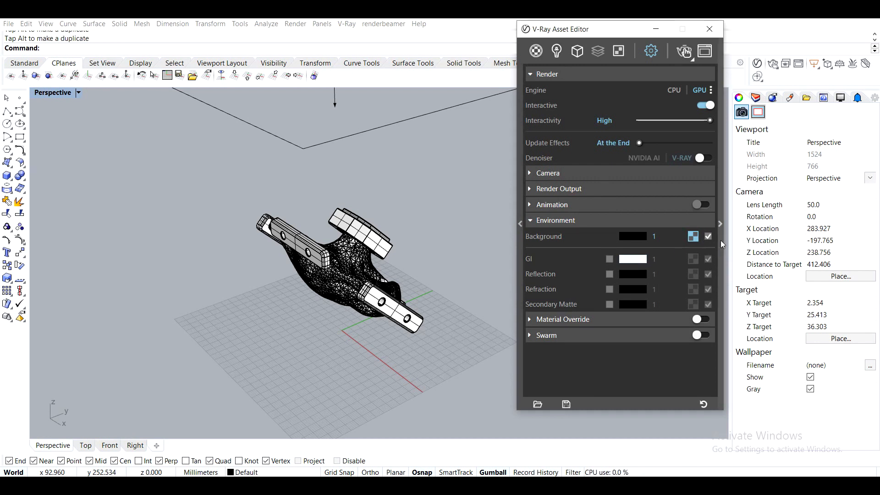
pyautogui.click(546, 224)
pyautogui.click(564, 195)
pyautogui.click(564, 194)
pyautogui.click(564, 203)
pyautogui.click(564, 204)
pyautogui.click(563, 238)
pyautogui.click(565, 237)
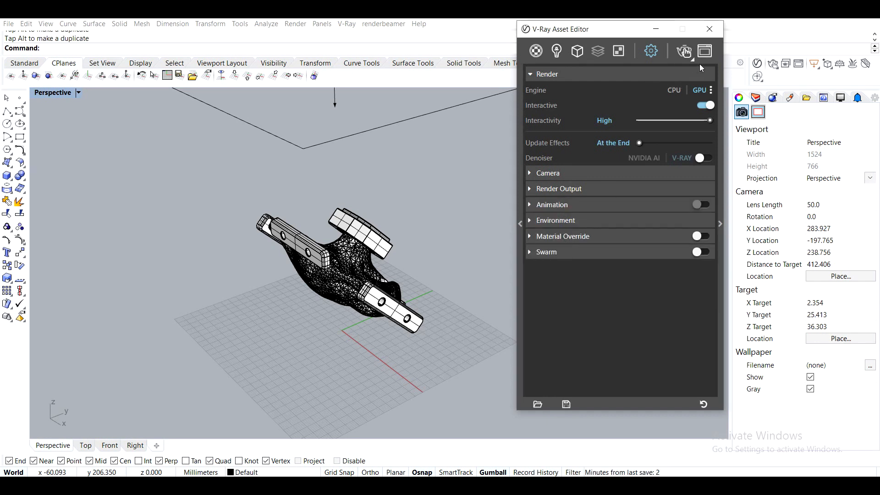
# Frame the whole bracket, run a production render, and close the frame buffer after stopping it
pyautogui.click(710, 29)
pyautogui.moveTo(423, 185); pyautogui.dragTo(402, 186, button='right')
pyautogui.scroll(2, 416, 204)
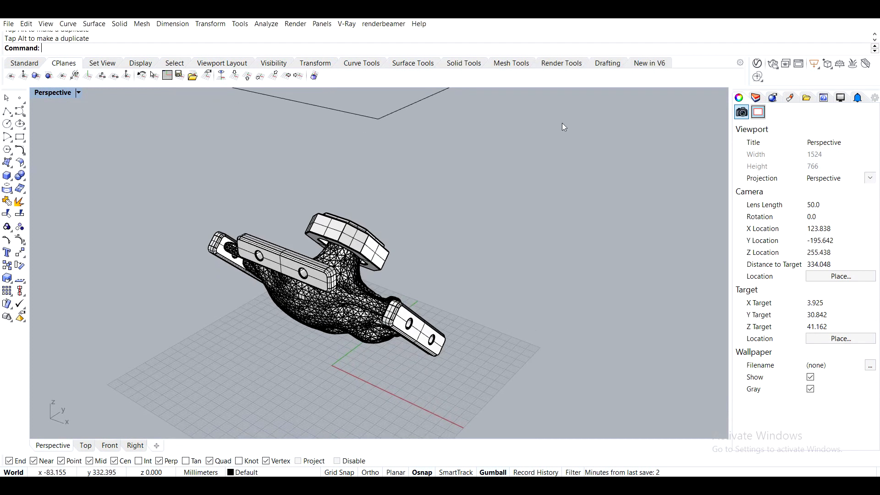
pyautogui.click(774, 65)
pyautogui.click(774, 81)
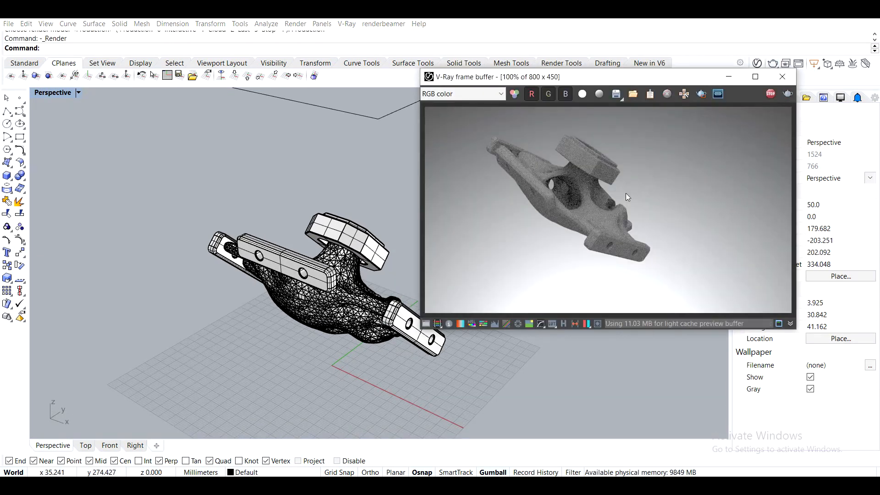
pyautogui.click(772, 99)
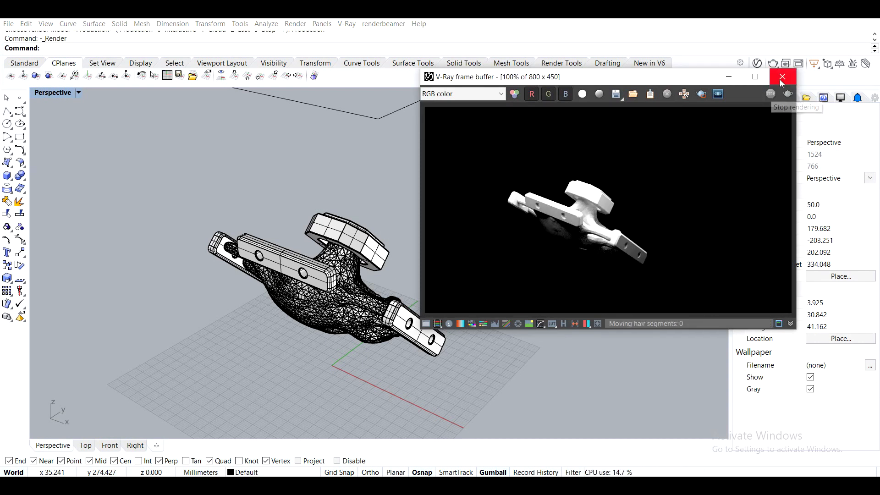
pyautogui.click(781, 78)
# Set the environment background colour to white and test-render the bracket, closing the frame buffer
pyautogui.click(757, 63)
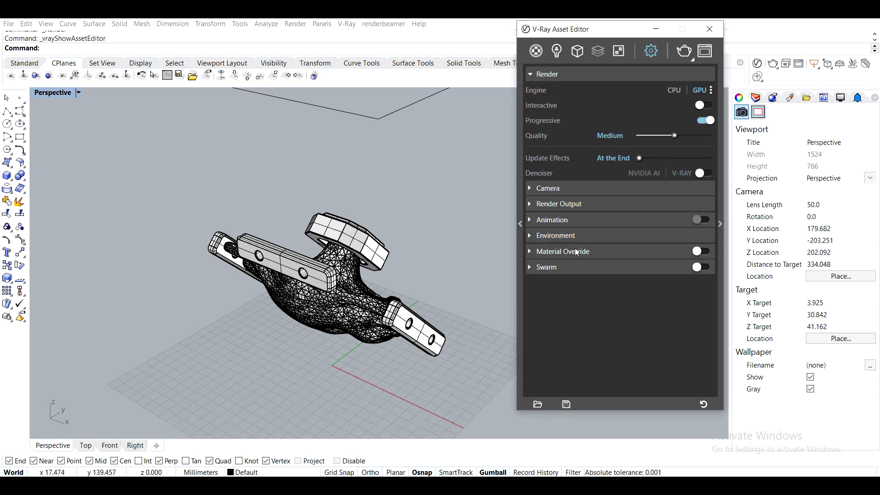
pyautogui.click(577, 241)
pyautogui.click(633, 252)
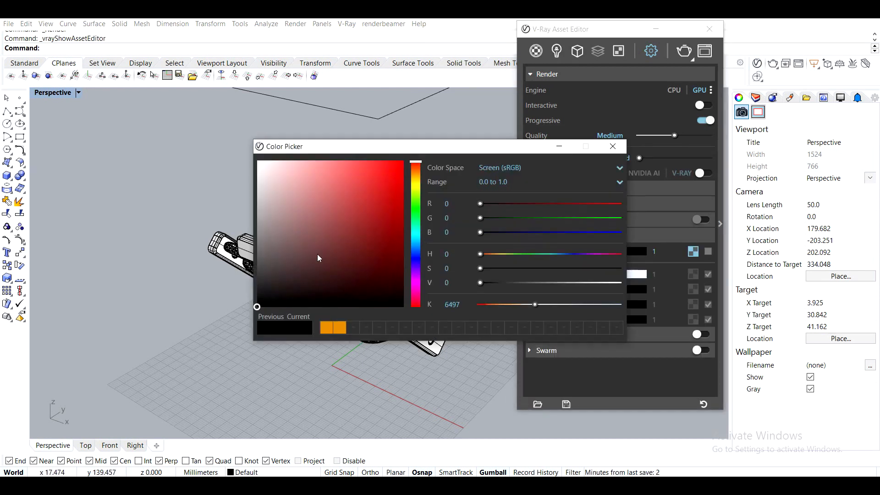
pyautogui.click(259, 161)
pyautogui.click(561, 145)
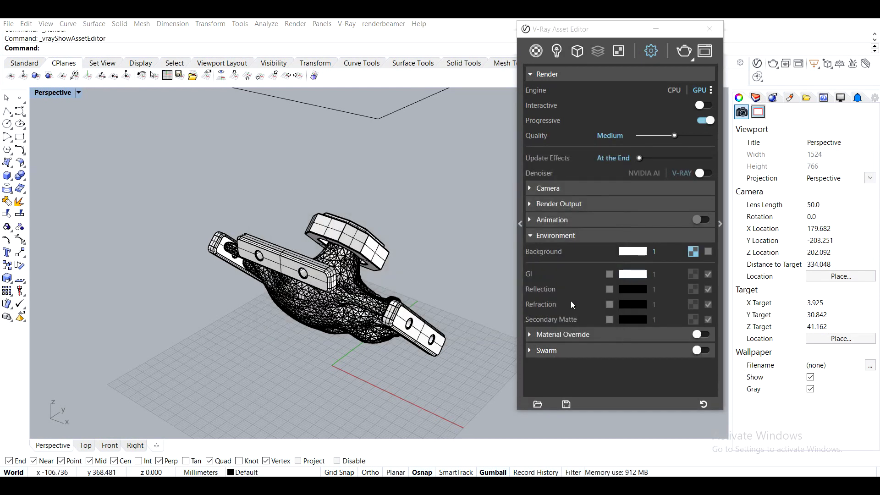
pyautogui.click(710, 29)
pyautogui.click(774, 64)
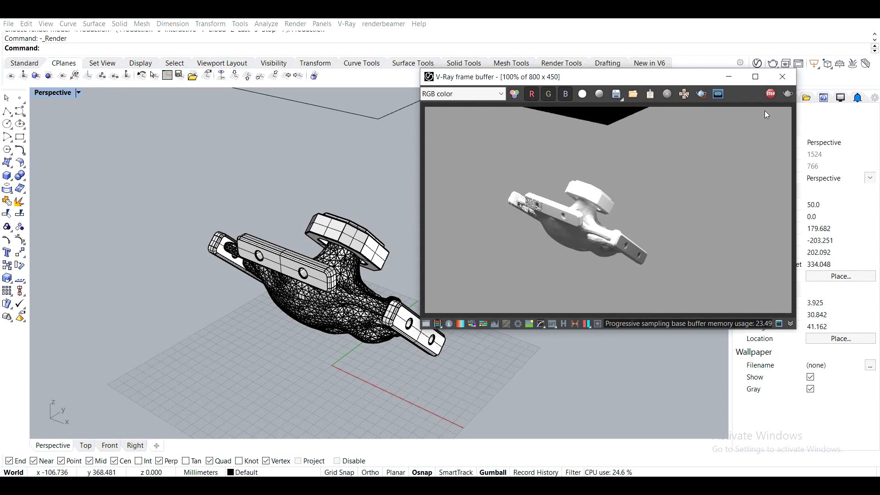
pyautogui.click(783, 77)
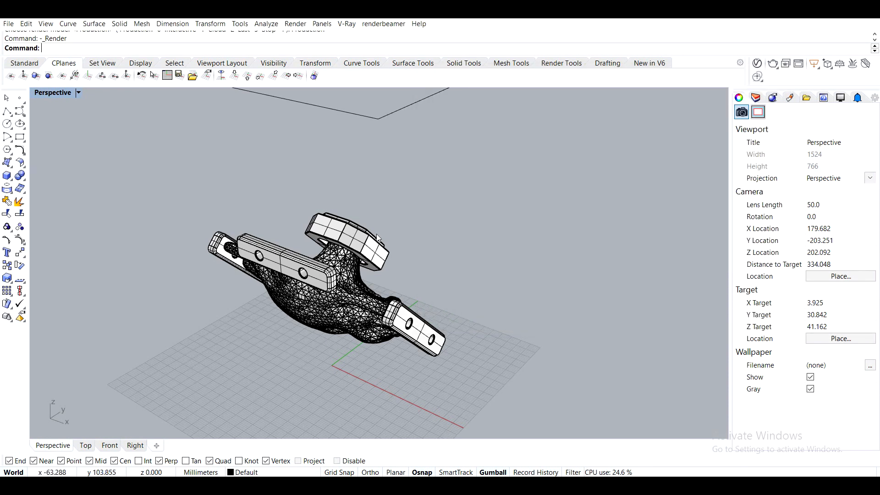
# Frame the bracket closely from its opposite side at a low angle and render it
pyautogui.moveTo(378, 238); pyautogui.dragTo(482, 158, button='right')
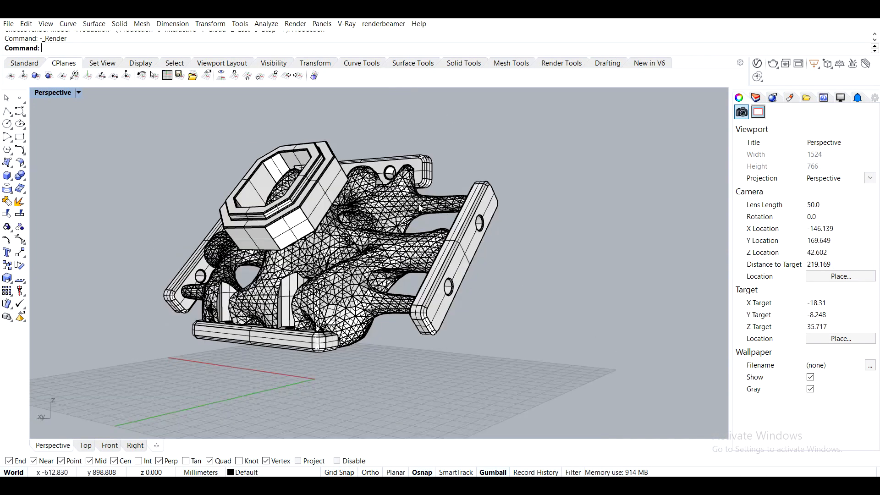
pyautogui.scroll(2, 442, 222)
pyautogui.keyDown('shift'); pyautogui.moveTo(442, 223); pyautogui.dragTo(511, 277, button='right'); pyautogui.keyUp('shift')
pyautogui.moveTo(538, 122); pyautogui.dragTo(531, 216, button='right')
pyautogui.scroll(2, 476, 260)
pyautogui.click(758, 64)
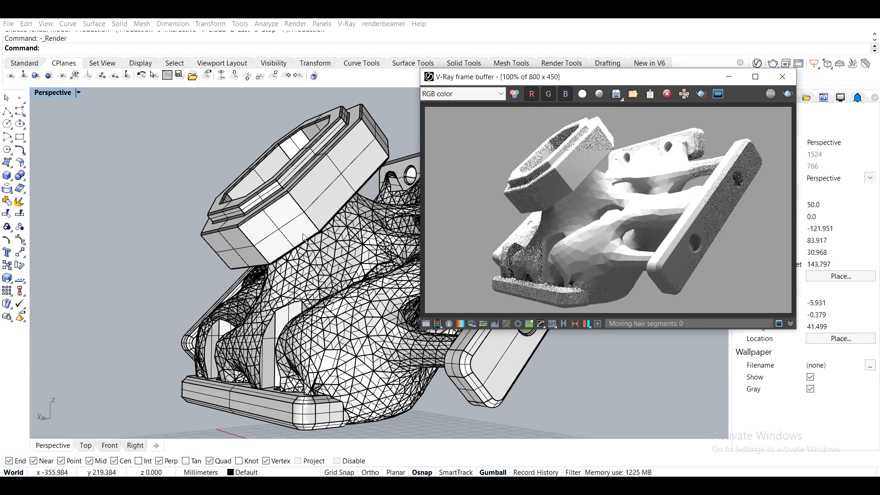
# Raise the viewpoint slightly, pull back from the bracket, and render it again
pyautogui.moveTo(303, 237); pyautogui.dragTo(284, 233, button='right')
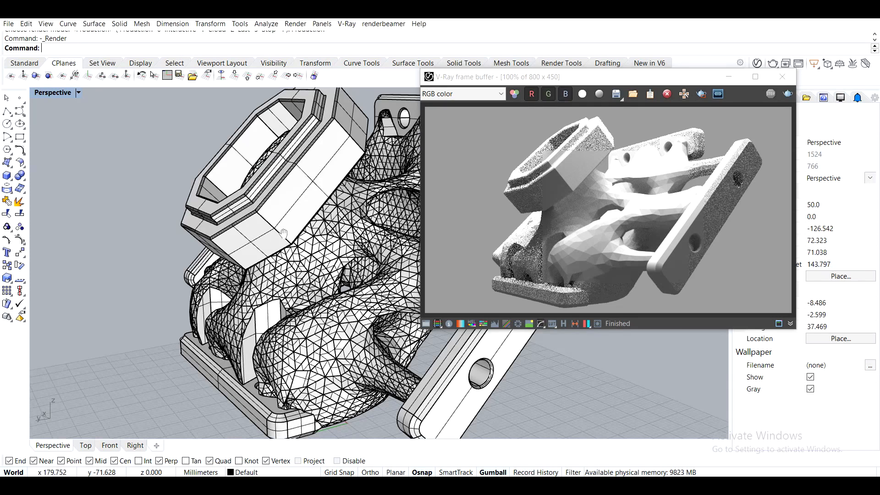
pyautogui.scroll(-2, 301, 239)
pyautogui.moveTo(301, 239); pyautogui.dragTo(312, 238, button='right')
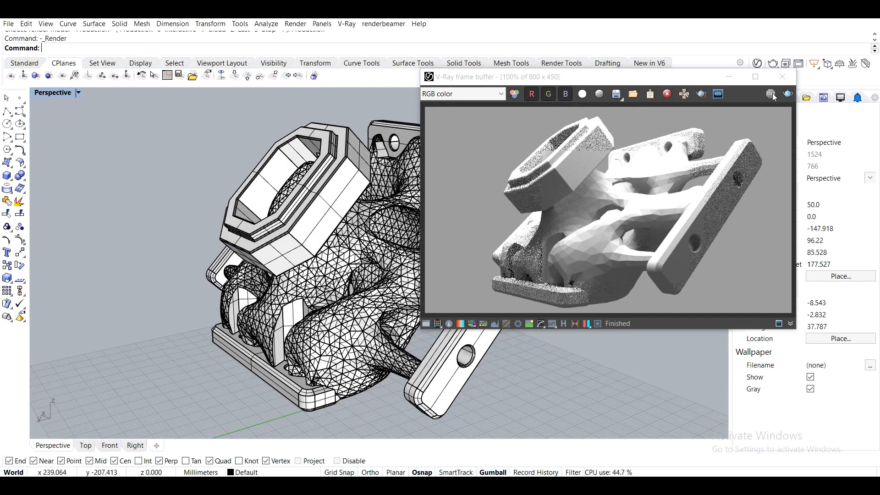
pyautogui.click(787, 96)
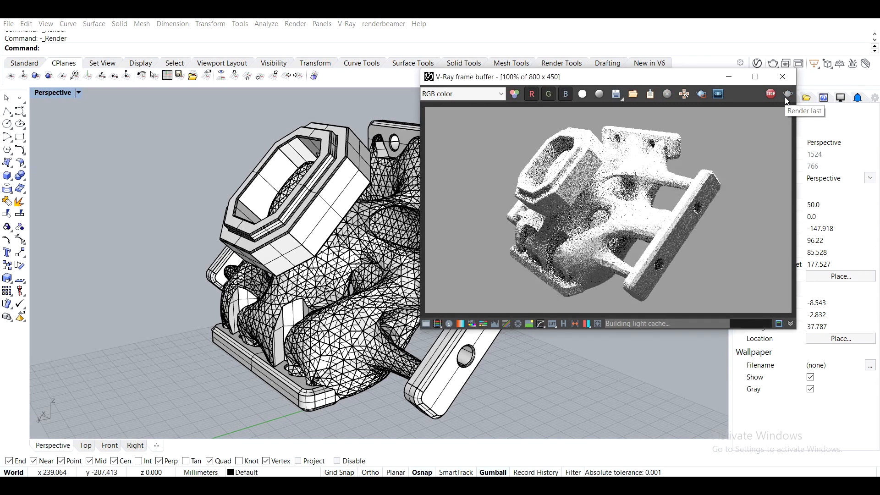
# Move the frame buffer clear of the model and set the perspective camera's lens length to 35
pyautogui.moveTo(656, 81); pyautogui.dragTo(748, 56)
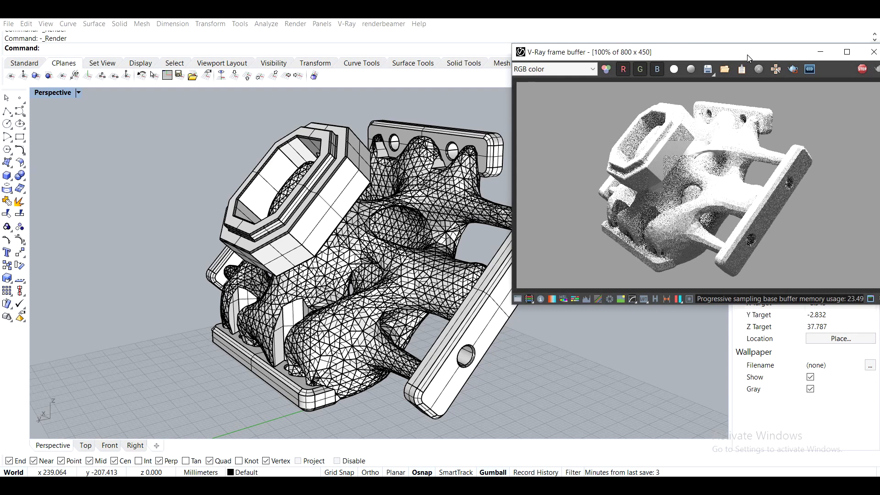
pyautogui.moveTo(748, 56); pyautogui.dragTo(703, 41)
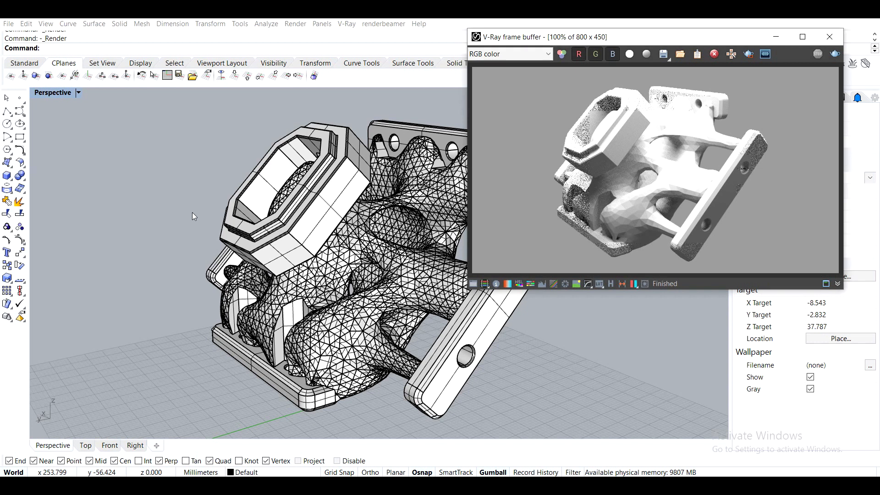
pyautogui.moveTo(192, 213); pyautogui.dragTo(390, 193, button='right')
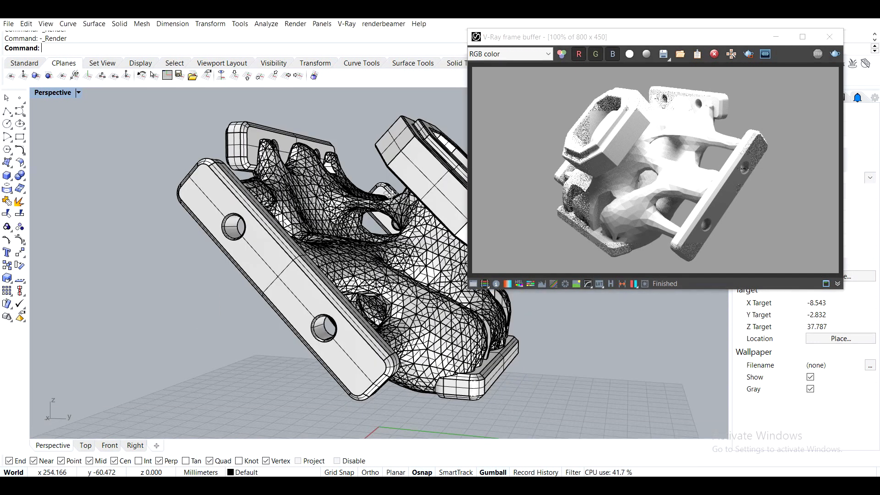
pyautogui.moveTo(391, 193); pyautogui.dragTo(224, 250, button='right')
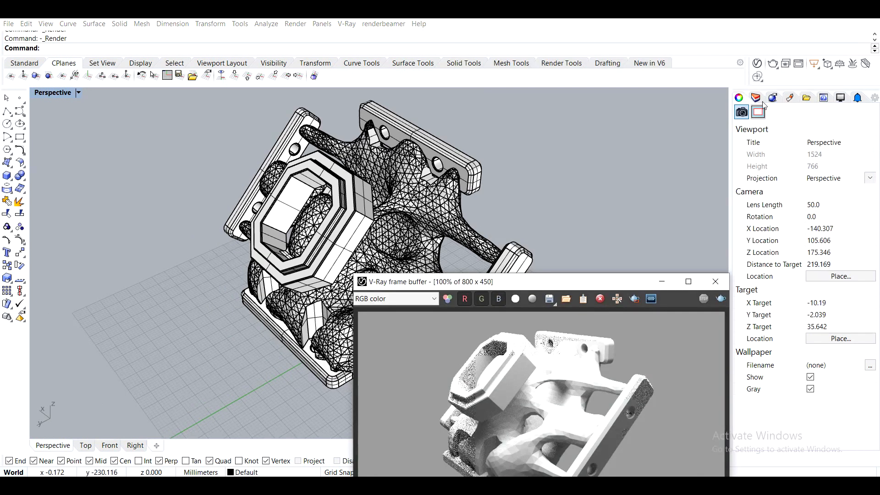
pyautogui.click(826, 206)
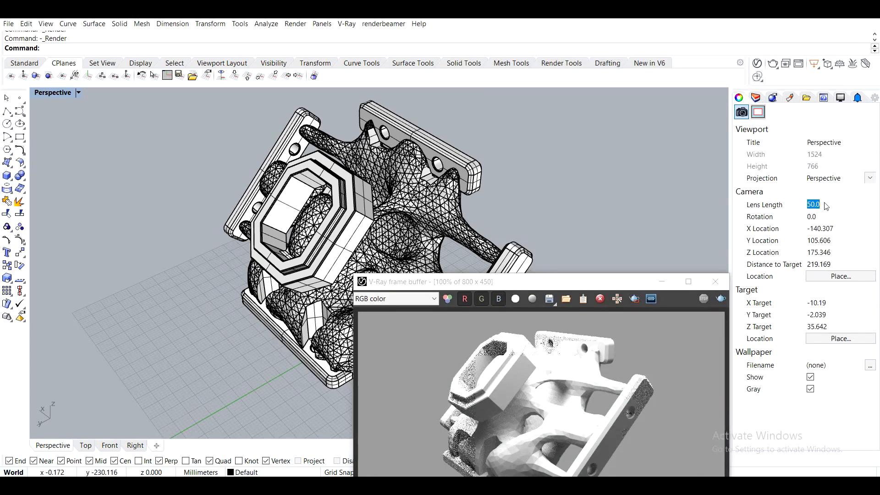
pyautogui.write('35')
pyautogui.press('Return')
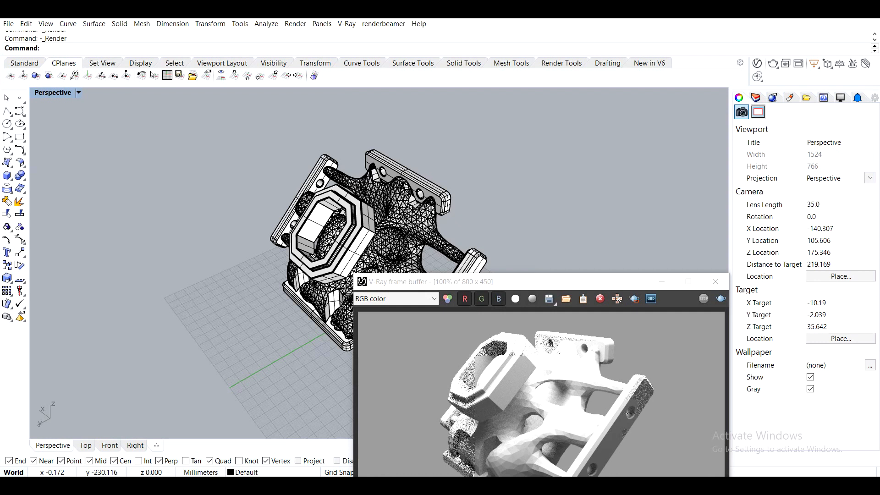
# Compose a close-up three-quarter view of the bracket and reposition the frame buffer for another render
pyautogui.scroll(3, 441, 136)
pyautogui.scroll(3, 441, 137)
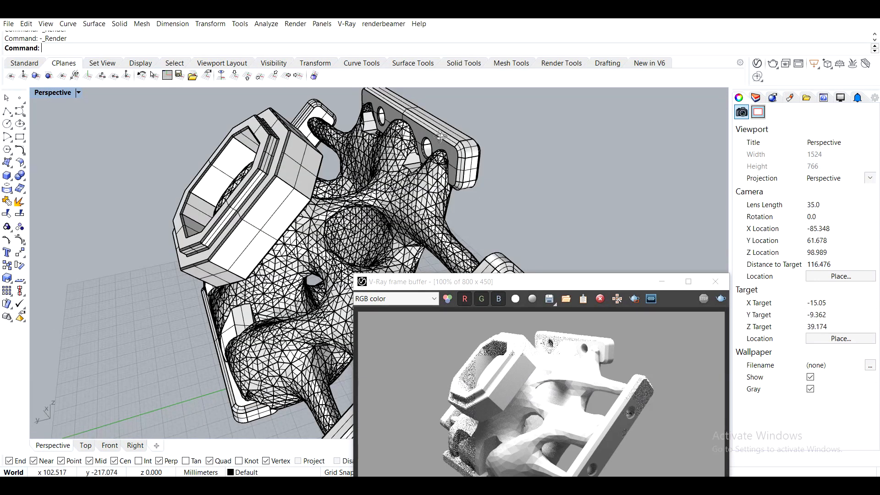
pyautogui.moveTo(441, 136); pyautogui.dragTo(496, 119, button='right')
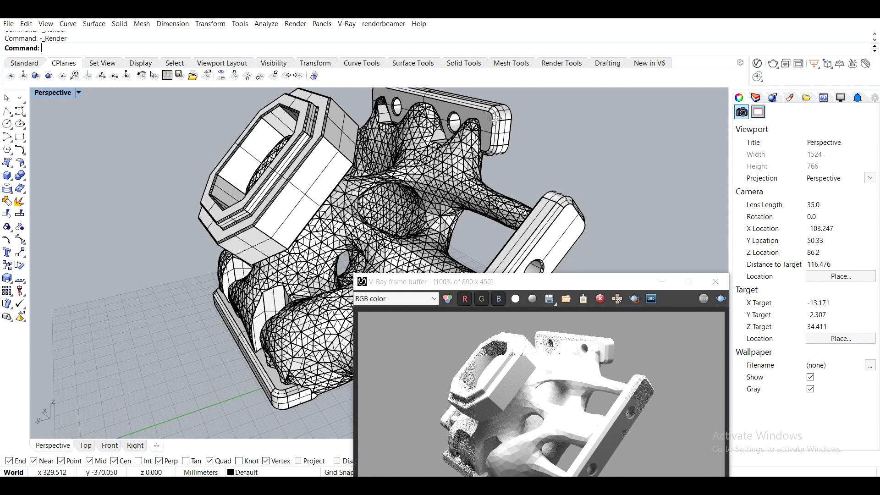
pyautogui.moveTo(496, 119); pyautogui.dragTo(471, 123, button='right')
pyautogui.scroll(-2, 468, 164)
pyautogui.scroll(2, 470, 165)
pyautogui.moveTo(469, 164); pyautogui.dragTo(516, 229, button='right')
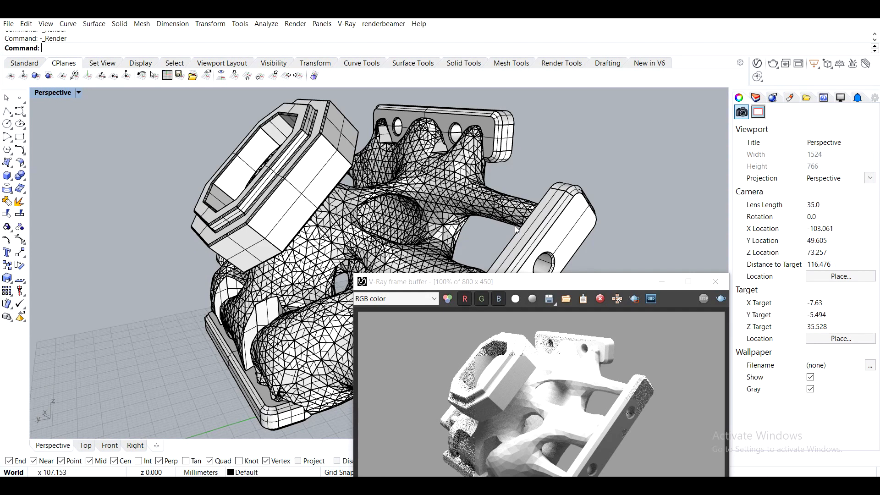
pyautogui.doubleClick(591, 282)
pyautogui.doubleClick(723, 15)
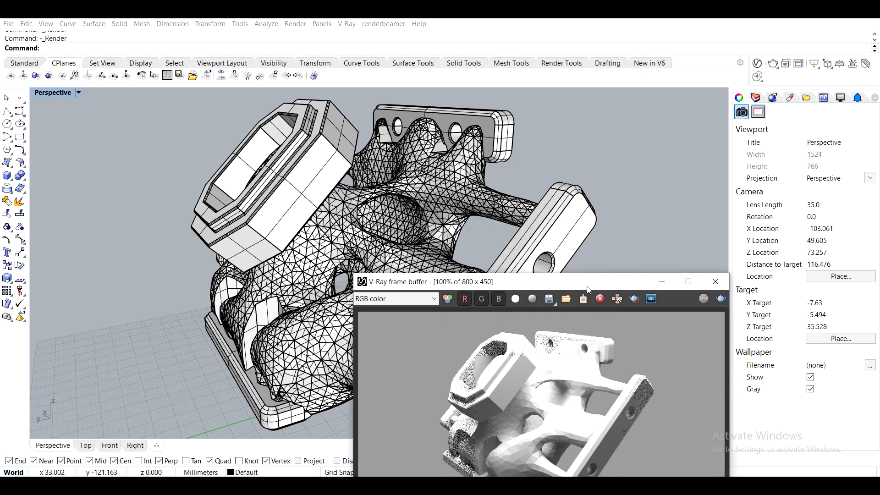
pyautogui.moveTo(587, 287); pyautogui.dragTo(675, 73)
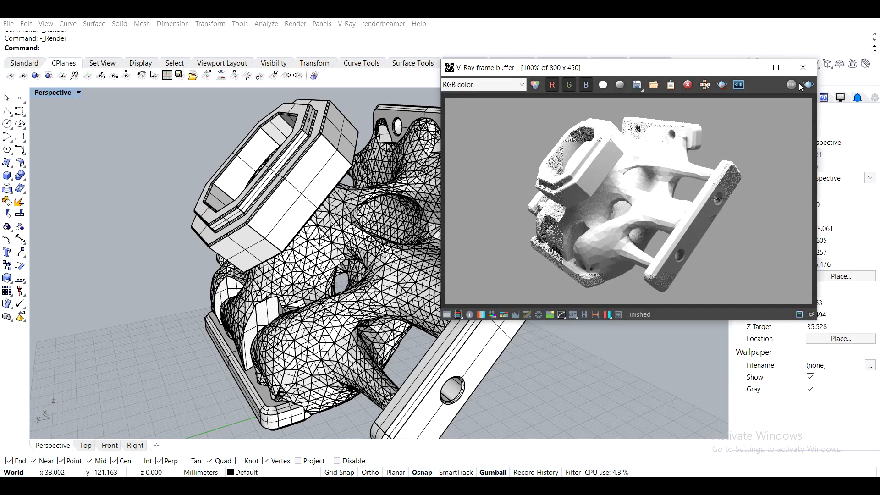
# Pull the perspective view back slightly from the bracket, move the frame buffer onto the model area, and render the view
pyautogui.click(24, 64)
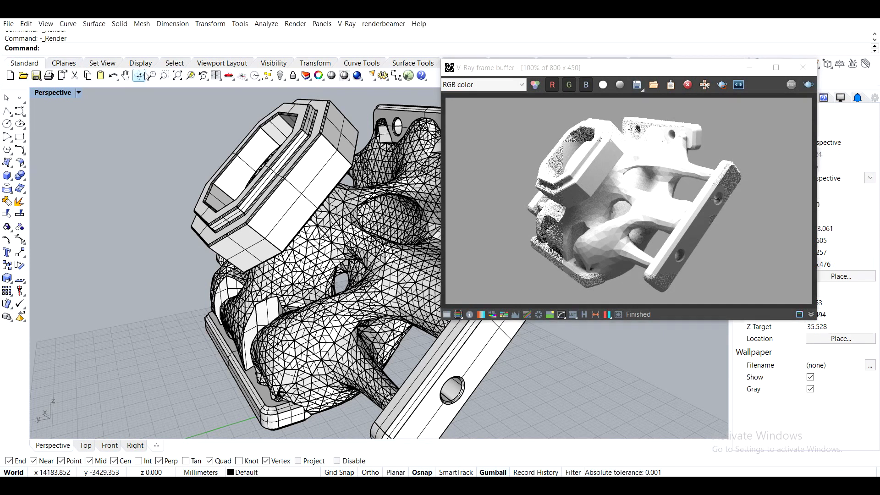
pyautogui.click(145, 74)
pyautogui.moveTo(189, 110); pyautogui.dragTo(332, 193)
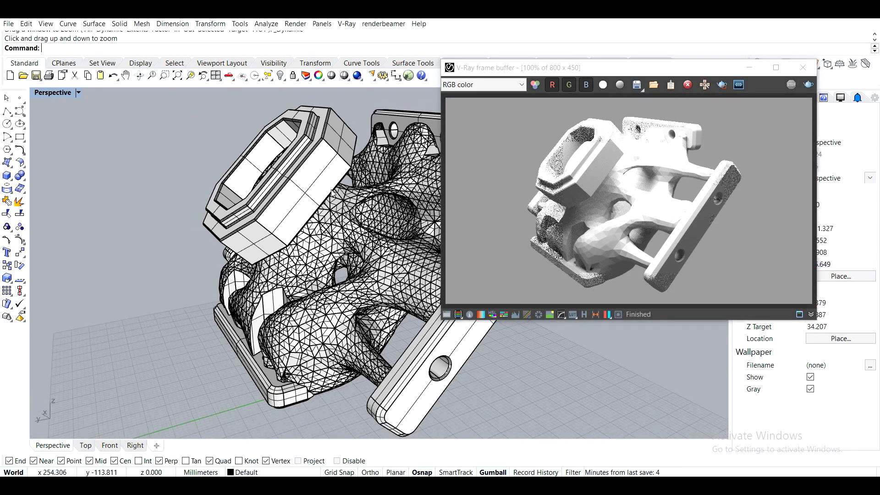
pyautogui.keyDown('shift'); pyautogui.moveTo(331, 193); pyautogui.dragTo(334, 189, button='right'); pyautogui.keyUp('shift')
pyautogui.moveTo(706, 73); pyautogui.dragTo(637, 136)
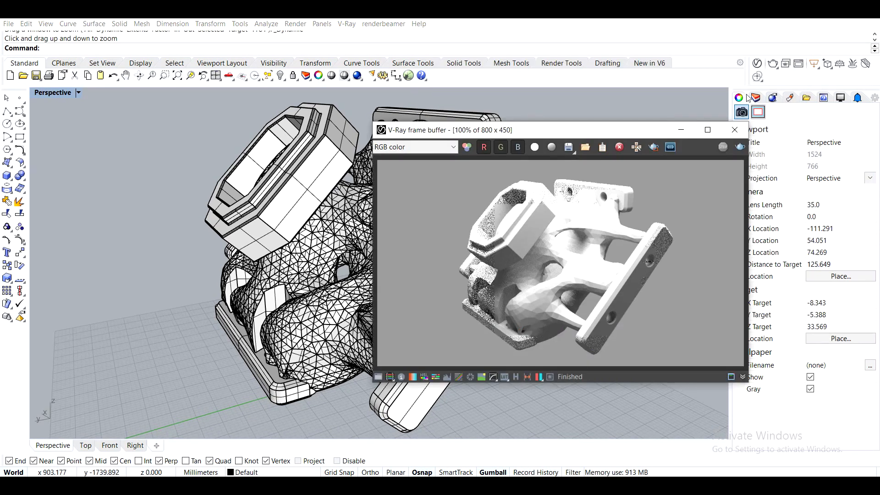
pyautogui.click(773, 65)
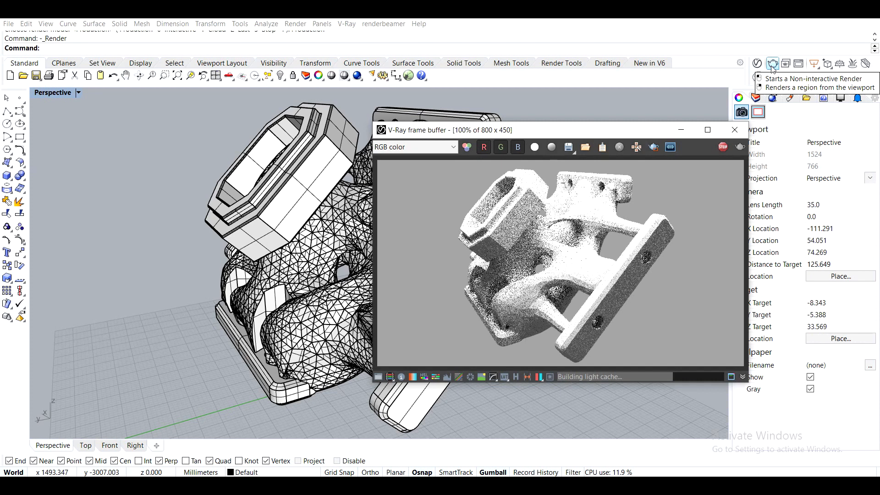
# Stop the render, shift the bracket within the close-up and pull back slightly, rendering the adjusted framing again
pyautogui.click(723, 147)
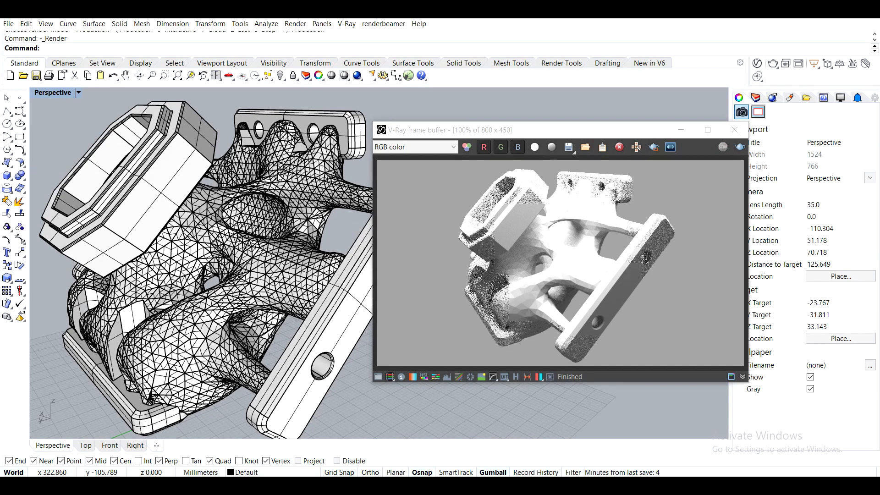
pyautogui.click(773, 64)
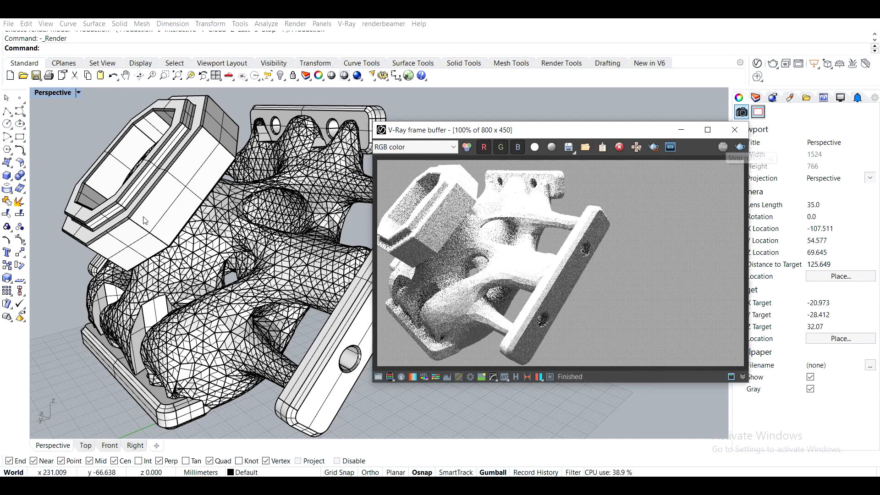
pyautogui.click(152, 76)
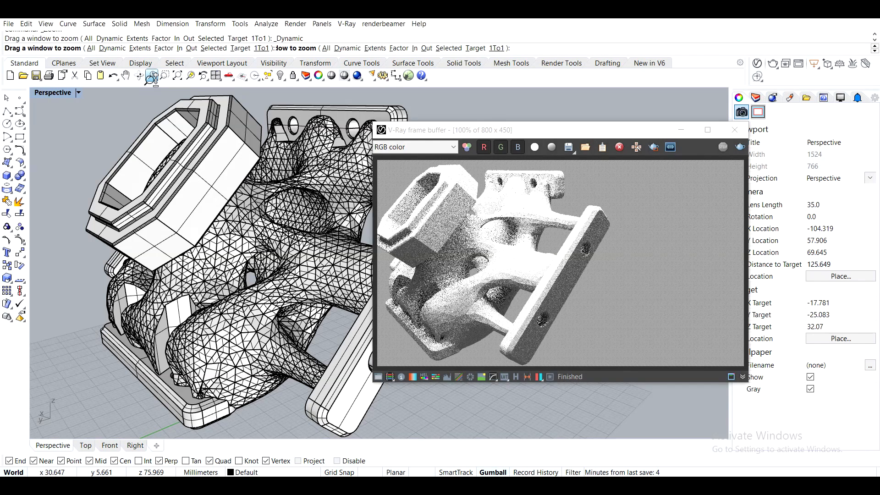
pyautogui.moveTo(254, 199); pyautogui.dragTo(265, 207)
pyautogui.keyDown('shift'); pyautogui.moveTo(265, 208); pyautogui.dragTo(255, 203, button='right'); pyautogui.keyUp('shift')
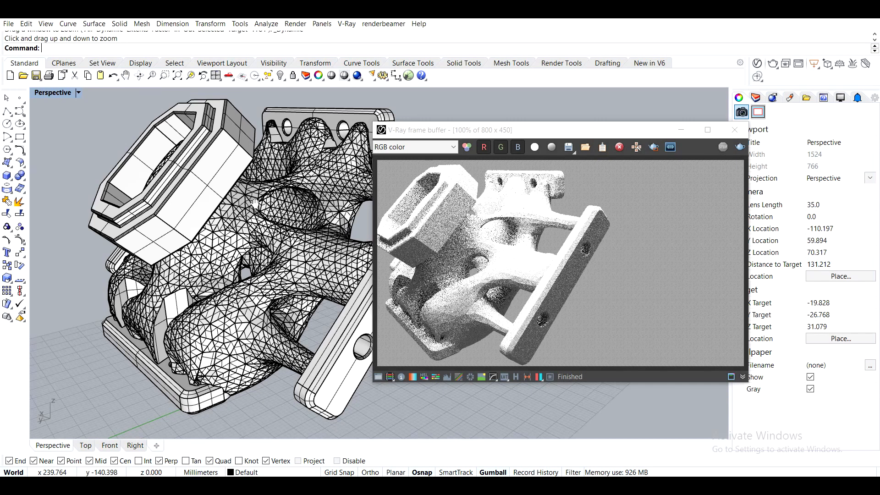
pyautogui.click(771, 64)
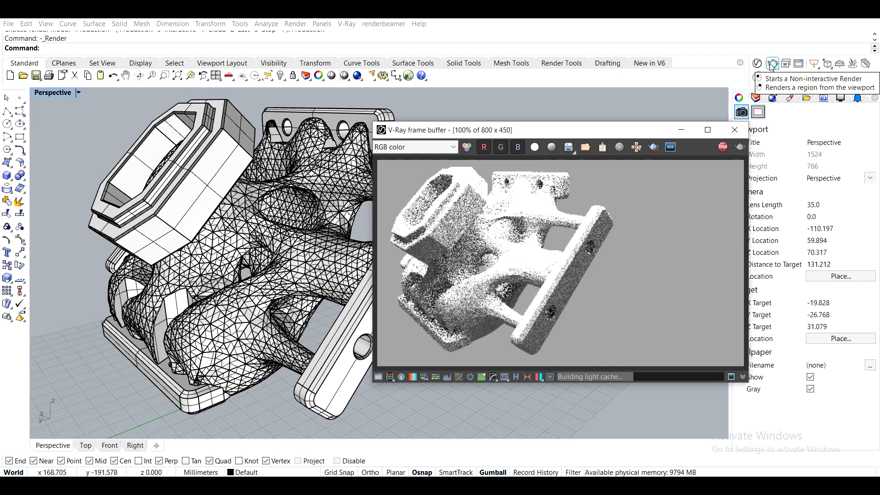
# Close the frame buffer, save the view as cam1, and duplicate the overhead rectangle light to one side in a separate Perspective viewport
pyautogui.click(737, 130)
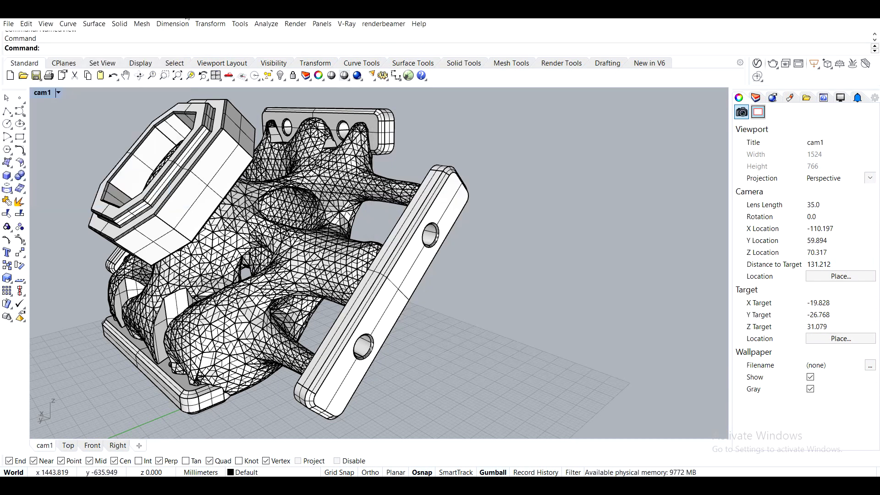
pyautogui.doubleClick(42, 93)
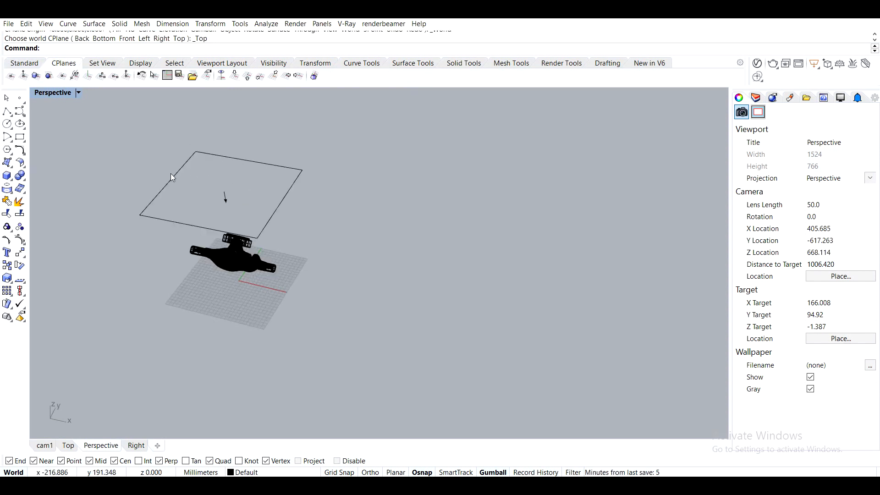
pyautogui.click(172, 177)
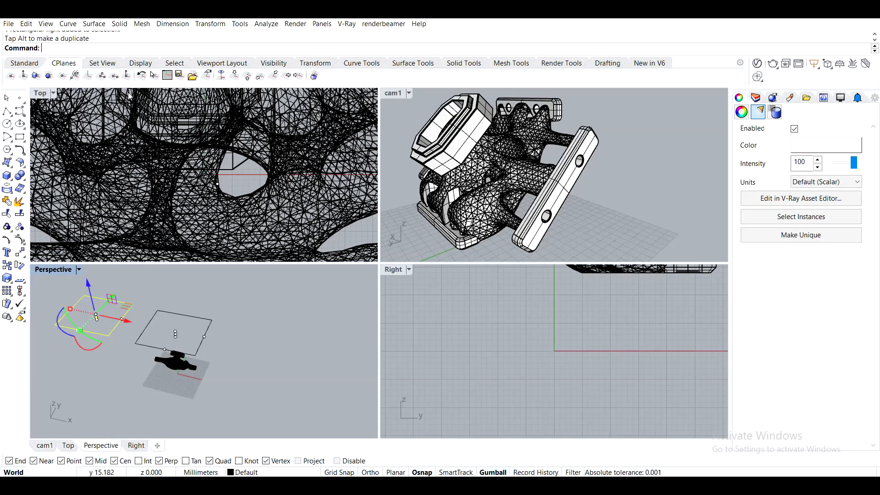
# Show the camera object of the cam1 viewport
pyautogui.click(388, 94)
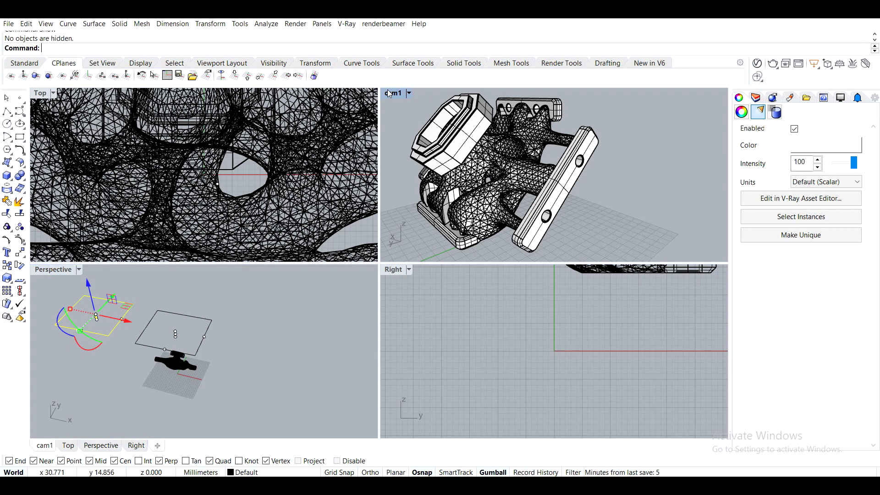
pyautogui.write('camera')
pyautogui.press('Return')
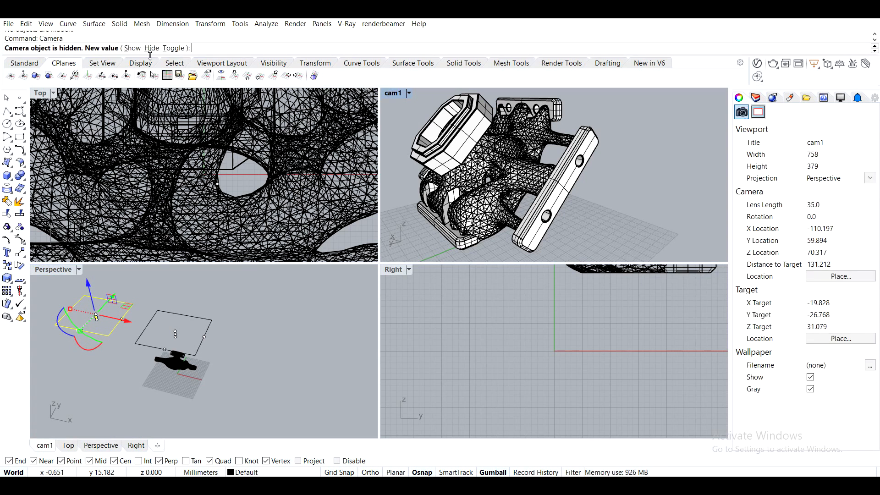
pyautogui.click(133, 49)
# Give the duplicated rectangle light a pale warm color of RGB 255, 242, 216
pyautogui.moveTo(235, 307); pyautogui.dragTo(204, 340, button='right')
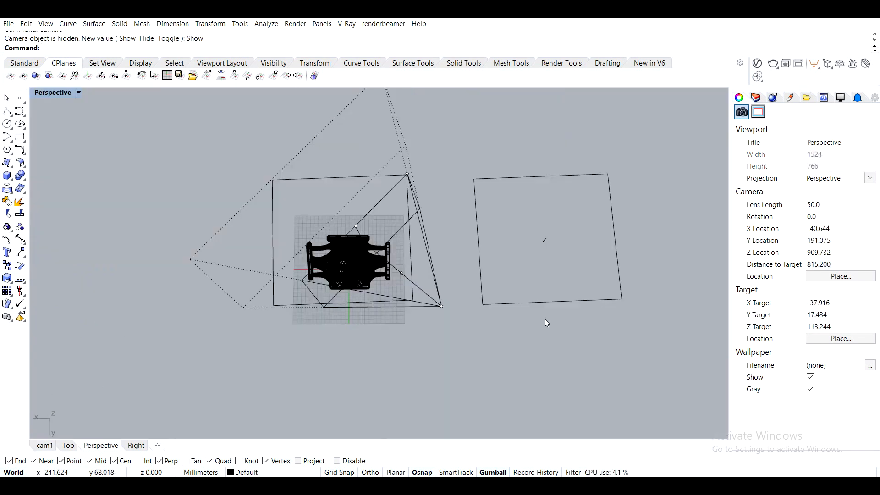
pyautogui.moveTo(545, 318); pyautogui.dragTo(507, 223, button='right')
pyautogui.click(552, 299)
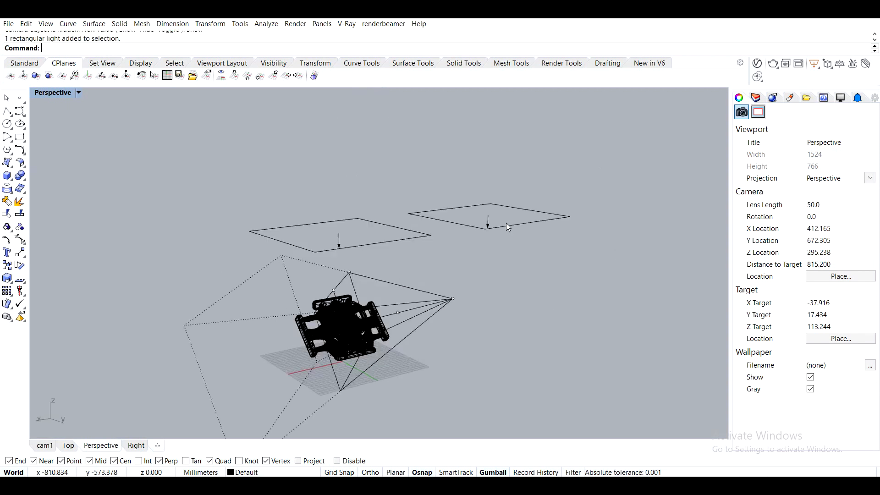
pyautogui.doubleClick(506, 223)
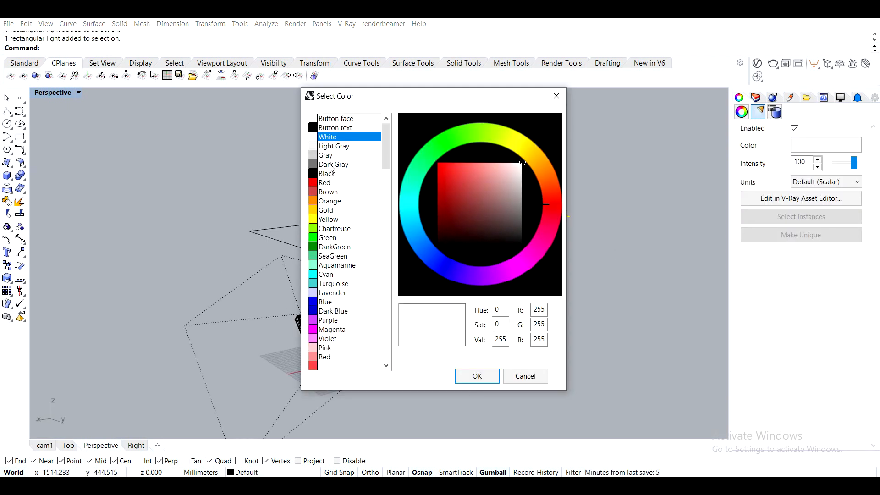
pyautogui.click(330, 201)
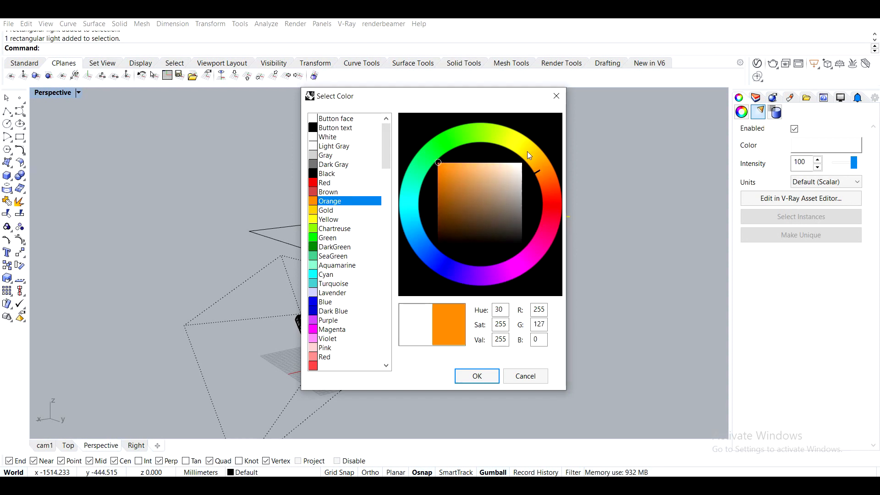
pyautogui.click(533, 159)
pyautogui.click(482, 163)
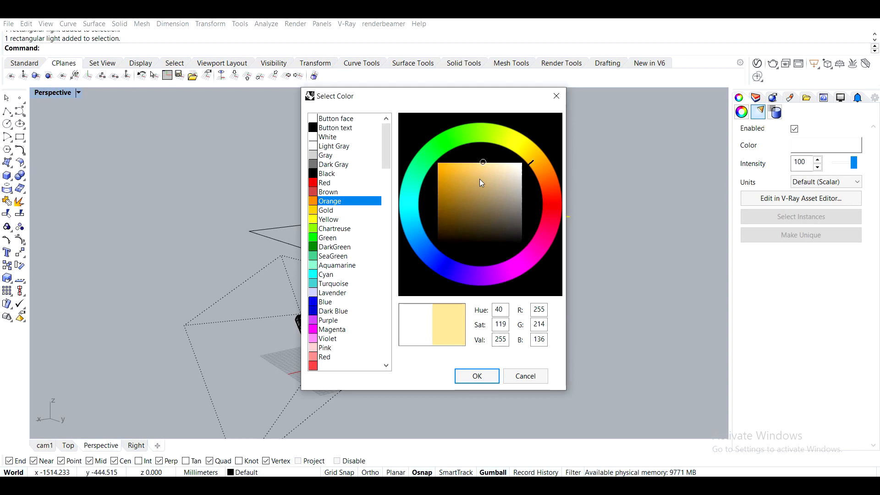
pyautogui.click(510, 162)
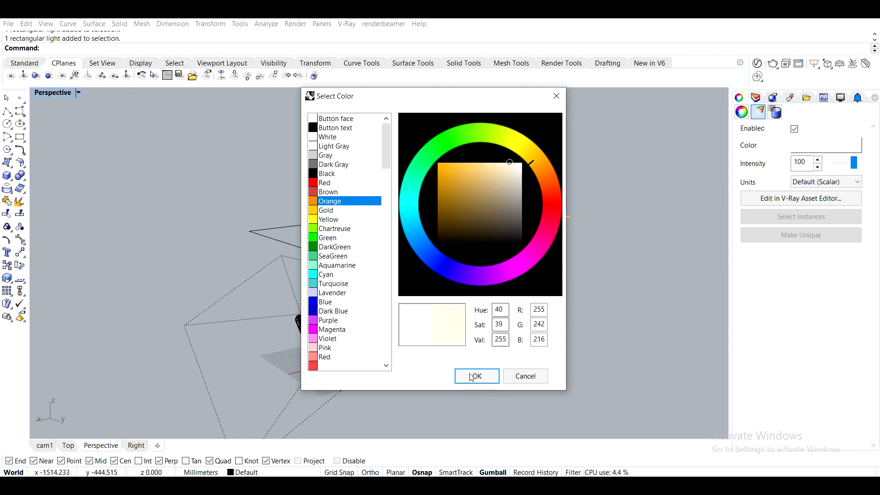
pyautogui.click(475, 376)
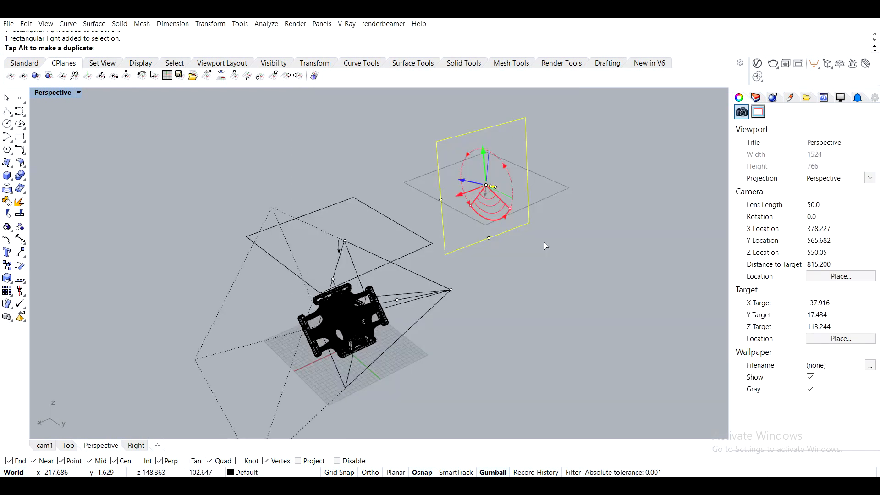
# Rotate the warm rectangle light upright and move it beside the bracket, angling it to face the part
pyautogui.moveTo(544, 242); pyautogui.dragTo(542, 244)
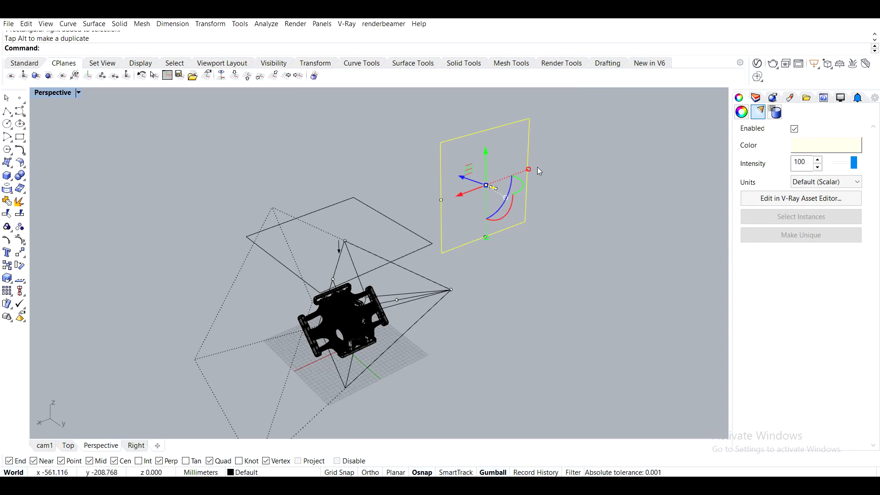
pyautogui.moveTo(538, 168); pyautogui.dragTo(324, 311)
pyautogui.moveTo(324, 311); pyautogui.dragTo(244, 222, button='right')
pyautogui.moveTo(286, 207); pyautogui.dragTo(327, 166)
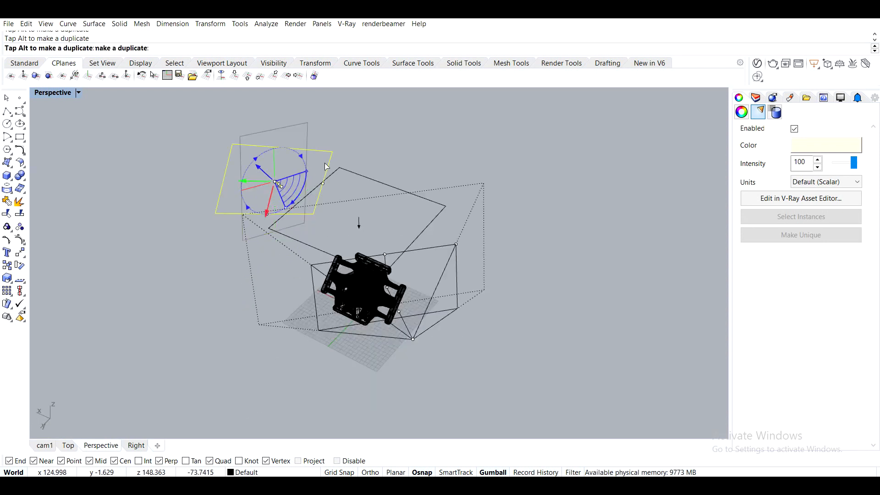
pyautogui.moveTo(327, 166); pyautogui.dragTo(287, 292, button='right')
pyautogui.moveTo(295, 263); pyautogui.dragTo(289, 355)
pyautogui.moveTo(258, 317); pyautogui.dragTo(312, 313)
pyautogui.moveTo(311, 313); pyautogui.dragTo(371, 185, button='right')
pyautogui.moveTo(338, 192); pyautogui.dragTo(316, 196)
pyautogui.click(442, 277)
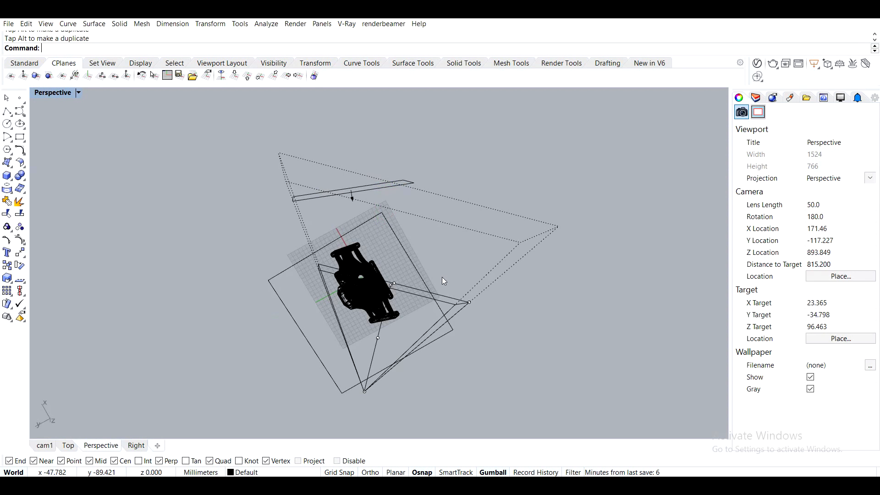
# Return to the maximized cam1 view and render the bracket with both rectangle lights
pyautogui.hotkey('ctrl', 'm')
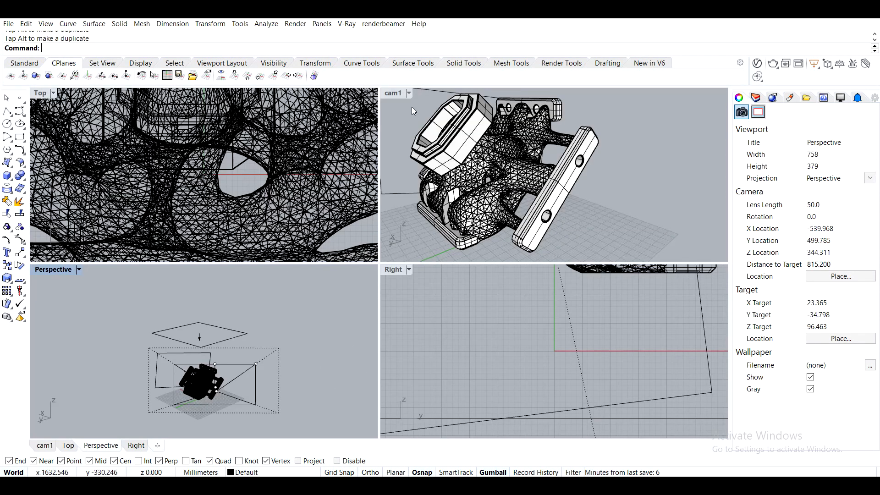
pyautogui.doubleClick(392, 93)
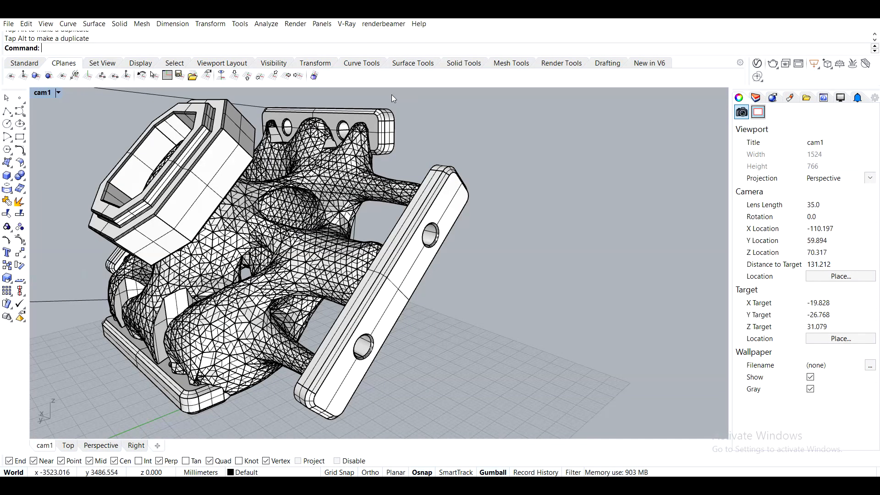
pyautogui.click(773, 65)
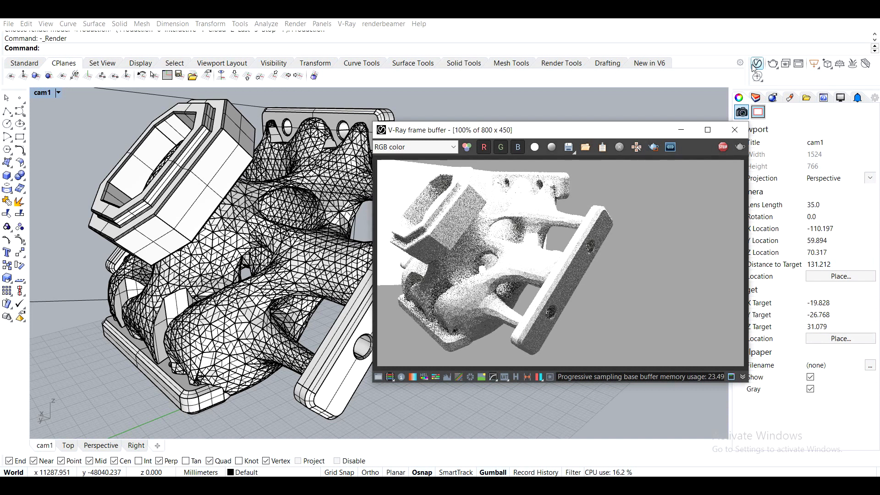
# Minimize the frame buffer and create a new Metallic material in the V-Ray Asset Editor
pyautogui.click(681, 130)
pyautogui.click(758, 64)
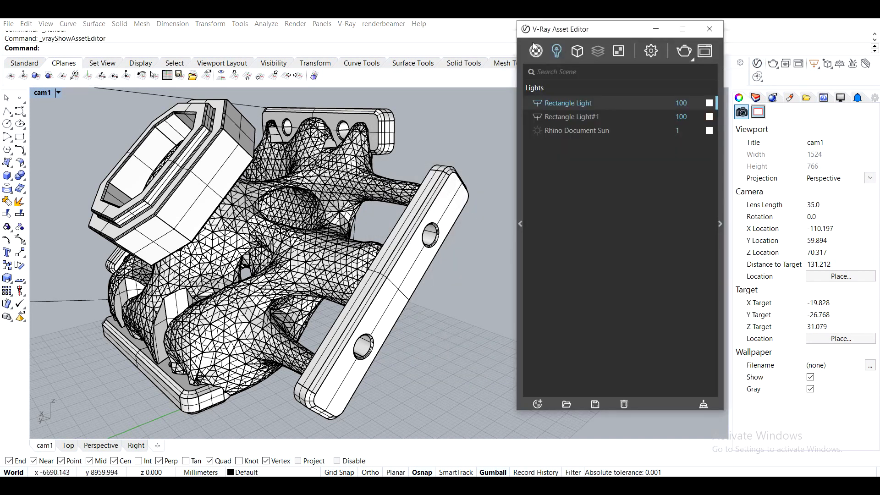
pyautogui.click(536, 50)
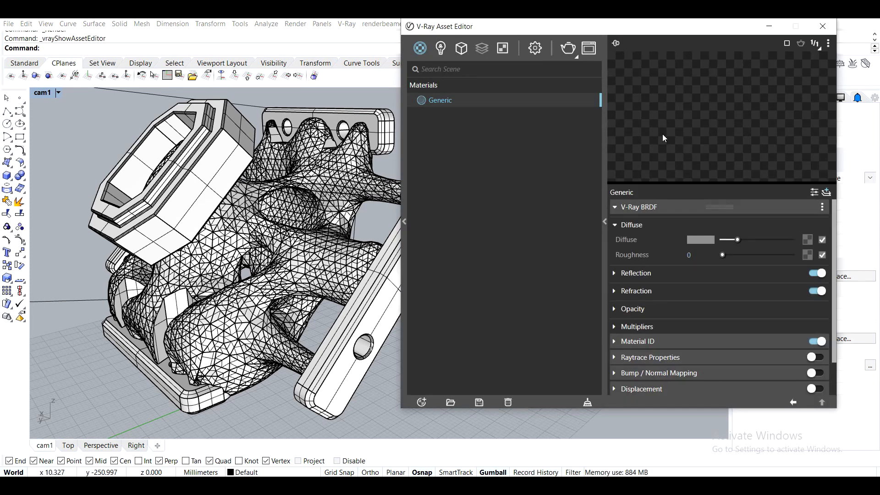
pyautogui.click(426, 406)
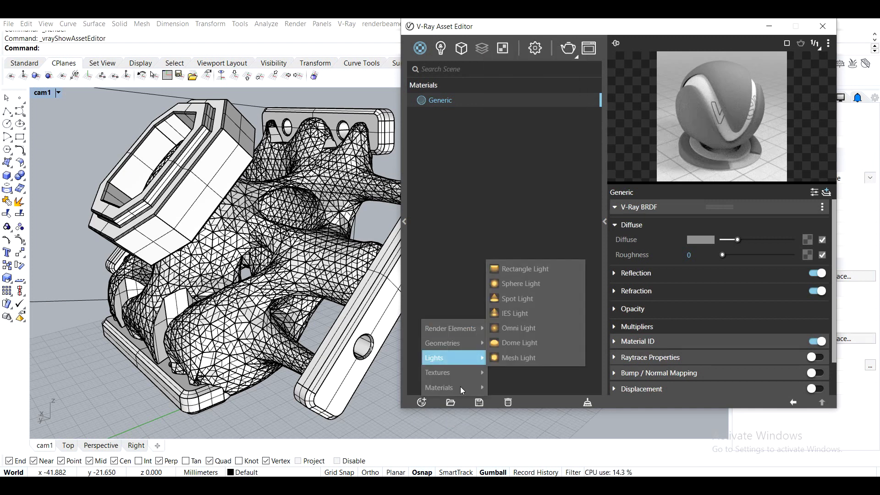
pyautogui.moveTo(460, 386)
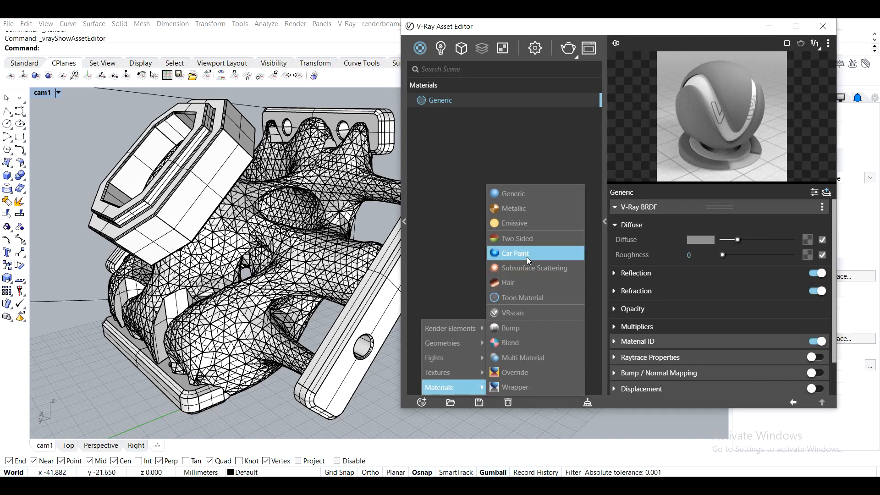
pyautogui.click(534, 208)
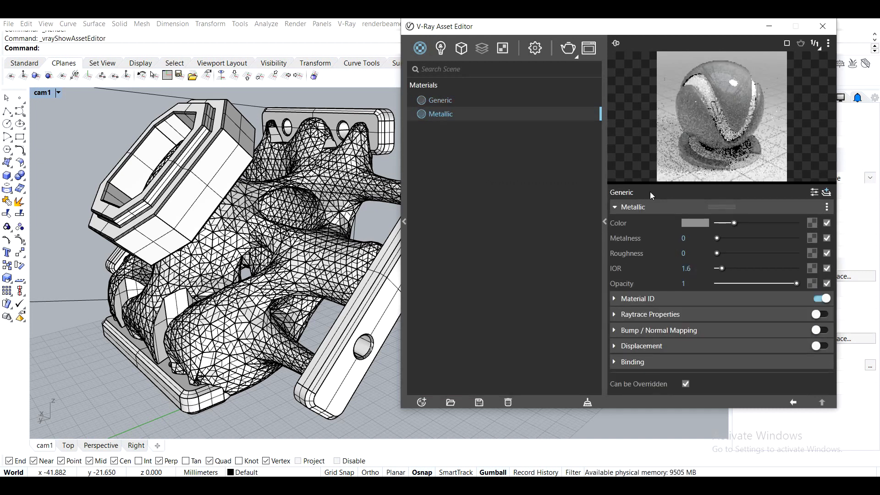
# Apply the Metallic material to the whole bracket
pyautogui.click(397, 138)
pyautogui.rightClick(436, 113)
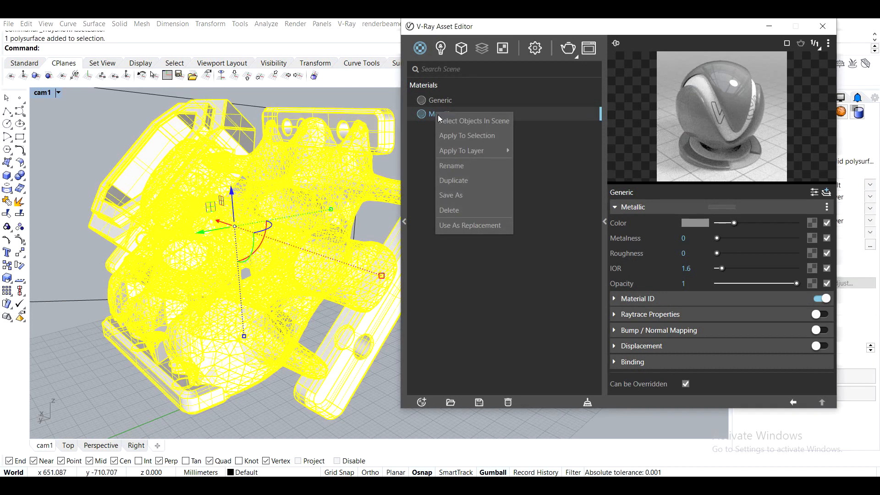
pyautogui.click(455, 136)
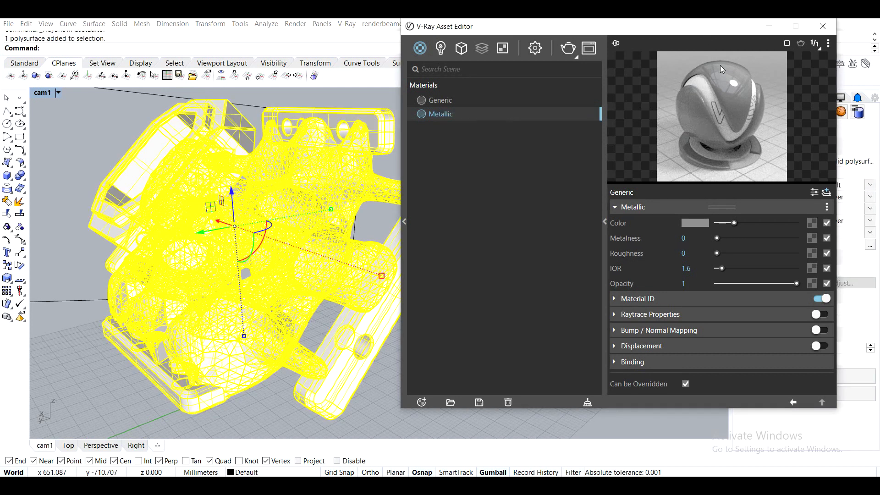
# Move the Asset Editor aside and darken the Metallic material's color to near black
pyautogui.moveTo(737, 28); pyautogui.dragTo(719, 54)
pyautogui.moveTo(716, 248); pyautogui.dragTo(701, 249)
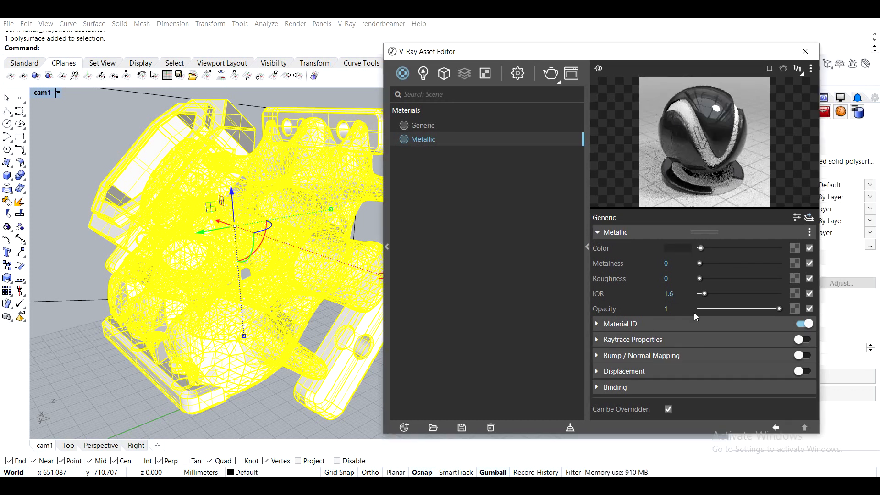
# Change the Metallic material's color to a saturated medium green
pyautogui.click(687, 249)
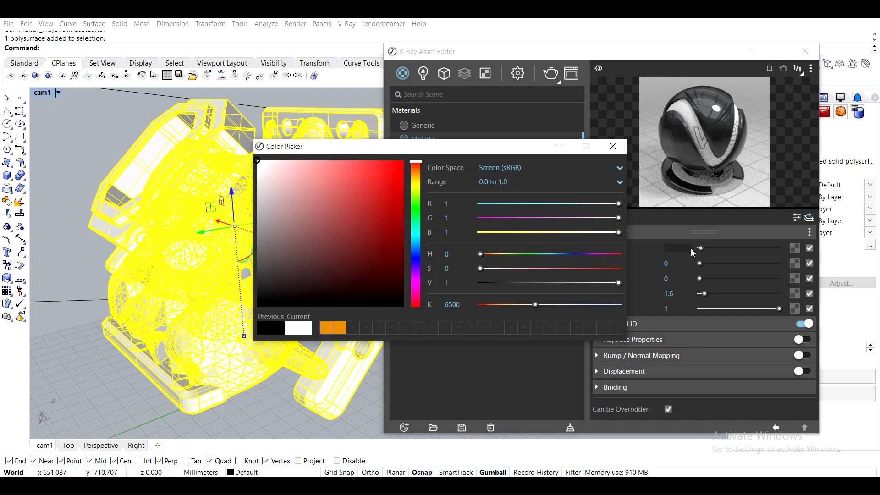
pyautogui.click(415, 187)
pyautogui.click(416, 208)
pyautogui.click(413, 215)
pyautogui.click(415, 205)
pyautogui.click(382, 247)
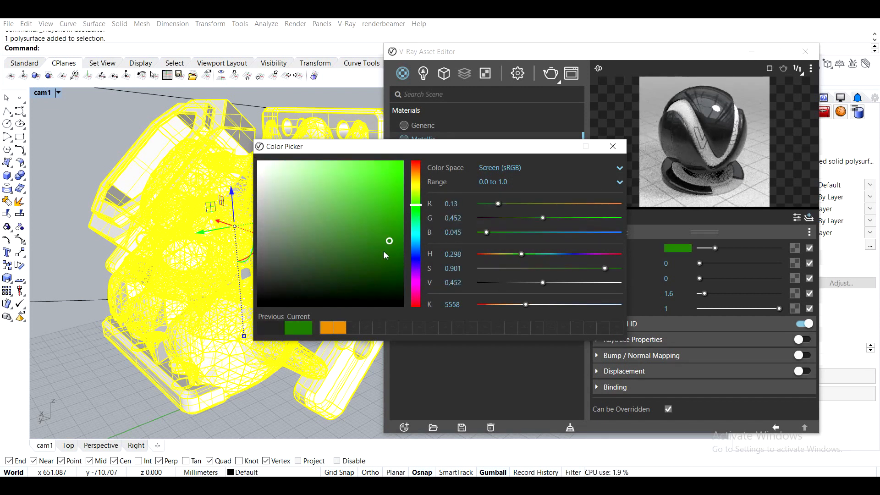
pyautogui.click(616, 147)
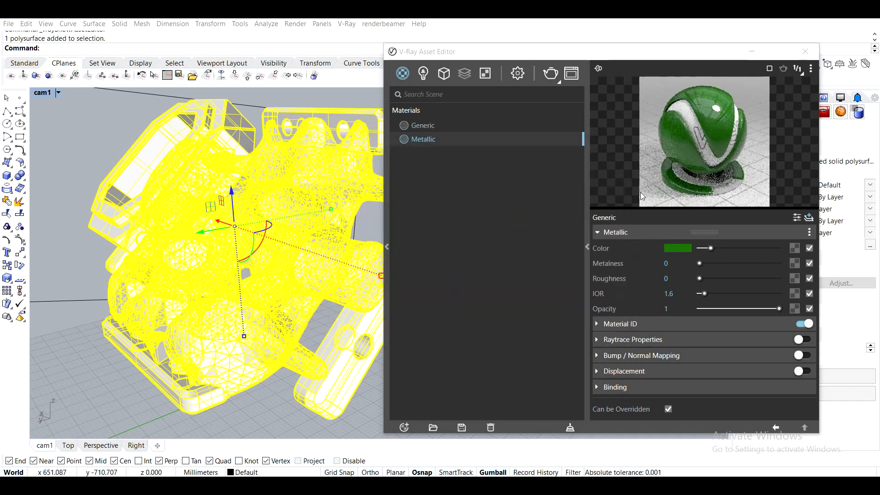
# Mute the Metallic color to a dark green, about R 0.202, G 0.284, B 0.18, and try Metalness 1 before returning it to 0
pyautogui.click(677, 252)
pyautogui.click(332, 260)
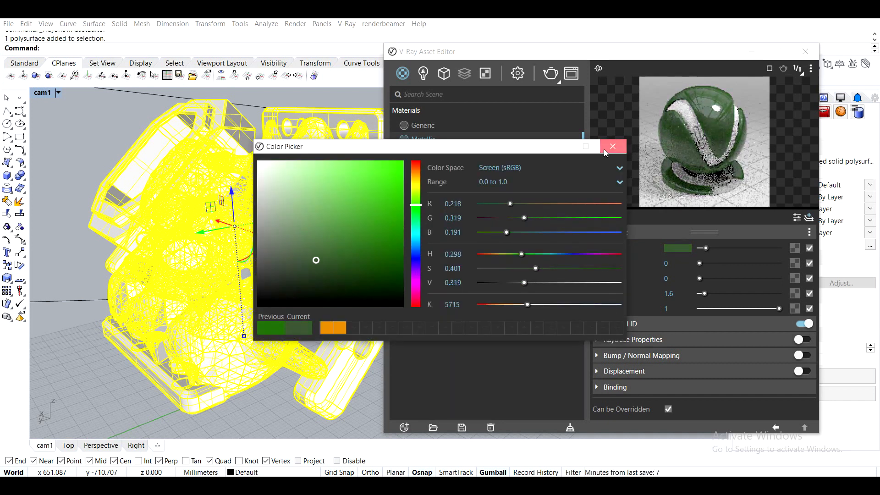
pyautogui.click(612, 147)
pyautogui.click(677, 252)
pyautogui.click(308, 262)
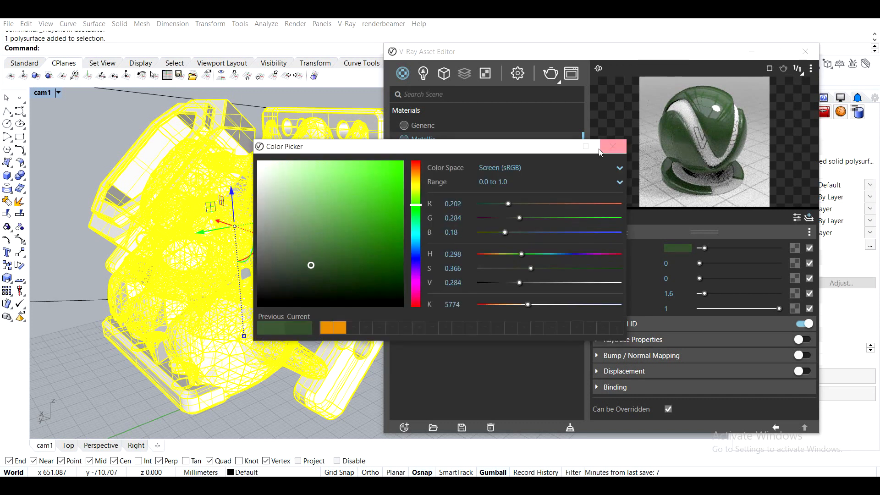
pyautogui.click(614, 146)
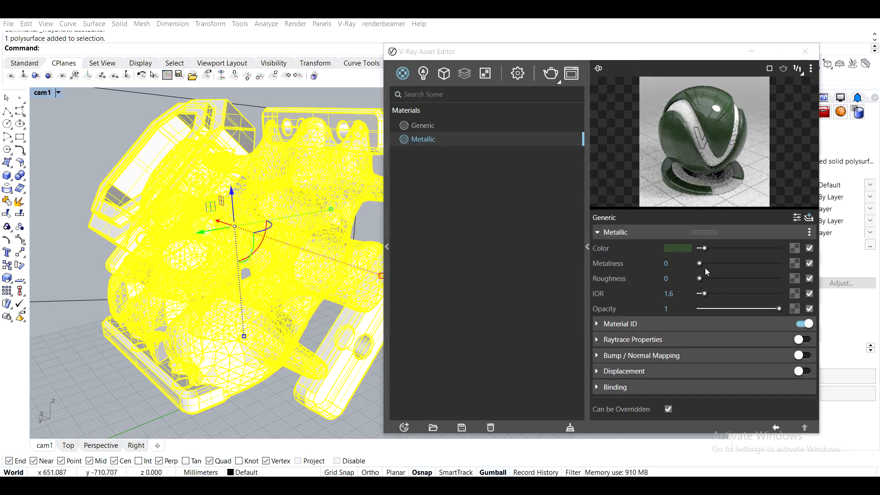
pyautogui.click(731, 263)
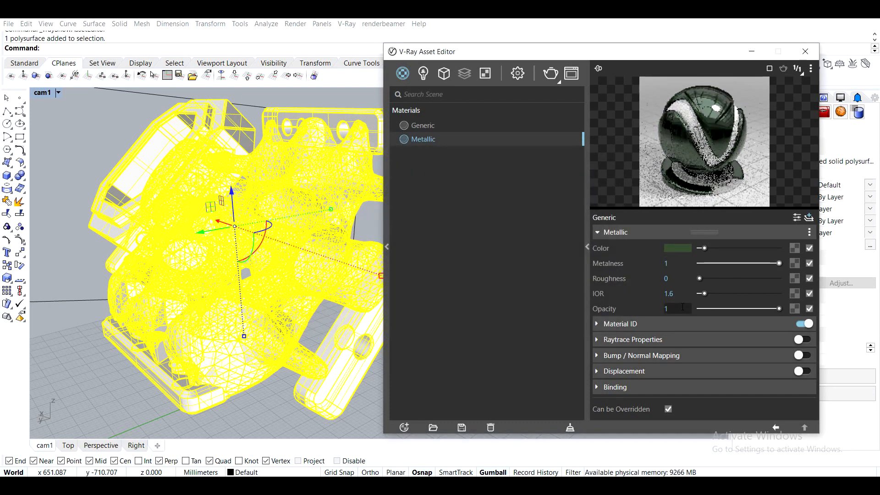
pyautogui.moveTo(738, 266); pyautogui.dragTo(687, 274)
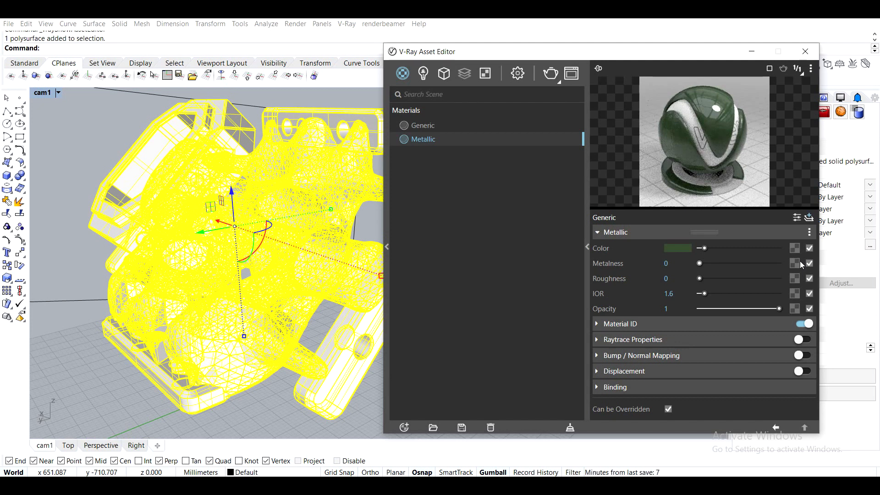
# Collapse the material parameters, render the bracket with the green Metallic material, and close the frame buffer
pyautogui.click(589, 246)
pyautogui.moveTo(496, 60); pyautogui.dragTo(662, 45)
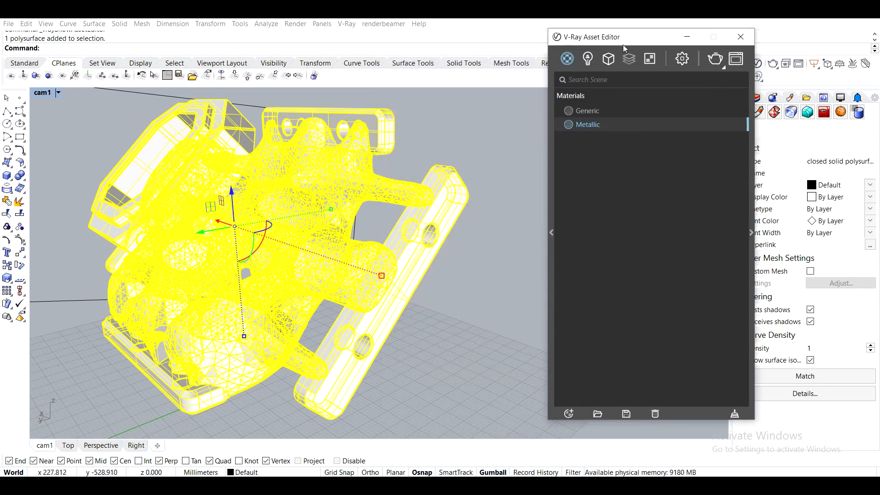
pyautogui.moveTo(716, 59); pyautogui.dragTo(659, 67)
pyautogui.click(658, 65)
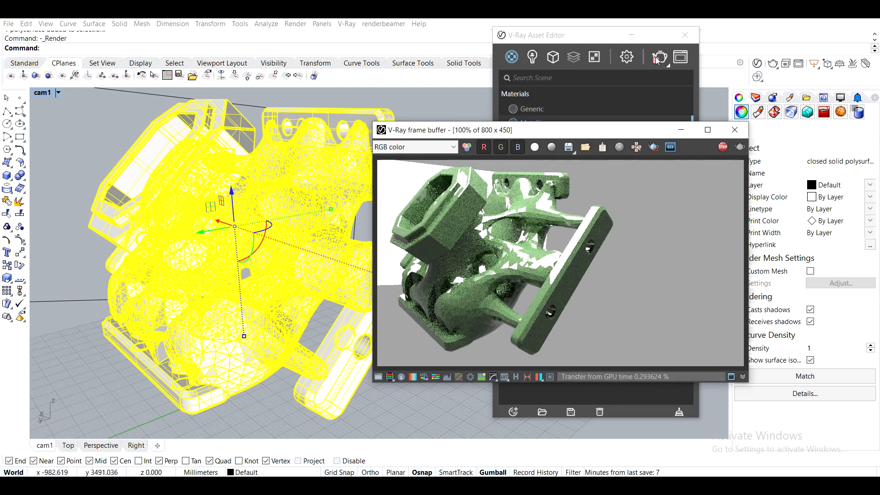
pyautogui.click(735, 131)
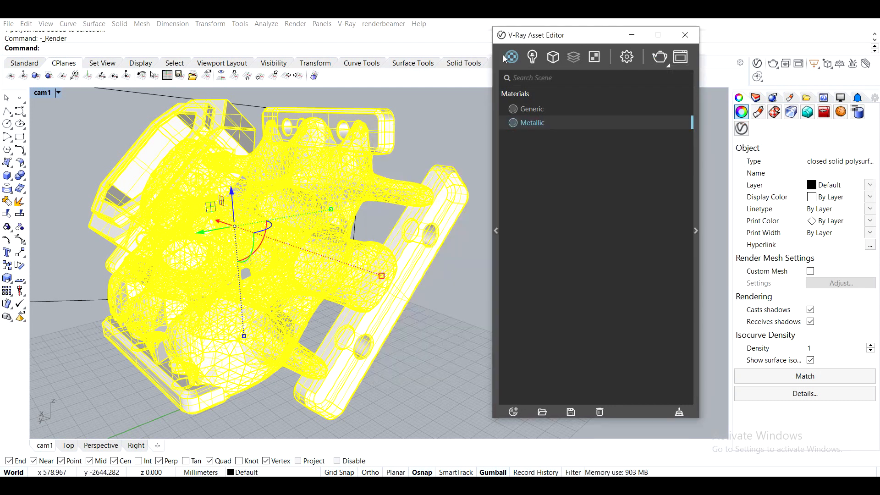
# Replace the Metallic material with a new Subsurface Scattering material and apply it to the selected bracket
pyautogui.click(601, 412)
pyautogui.click(514, 412)
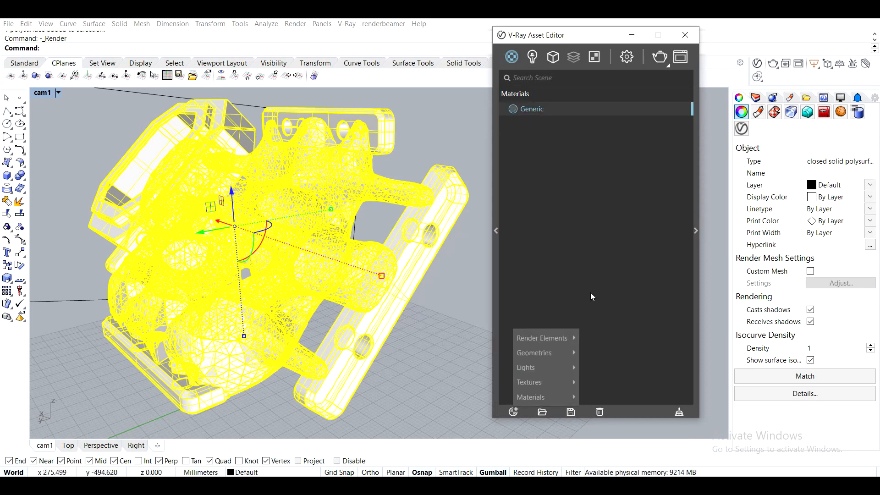
pyautogui.moveTo(544, 397)
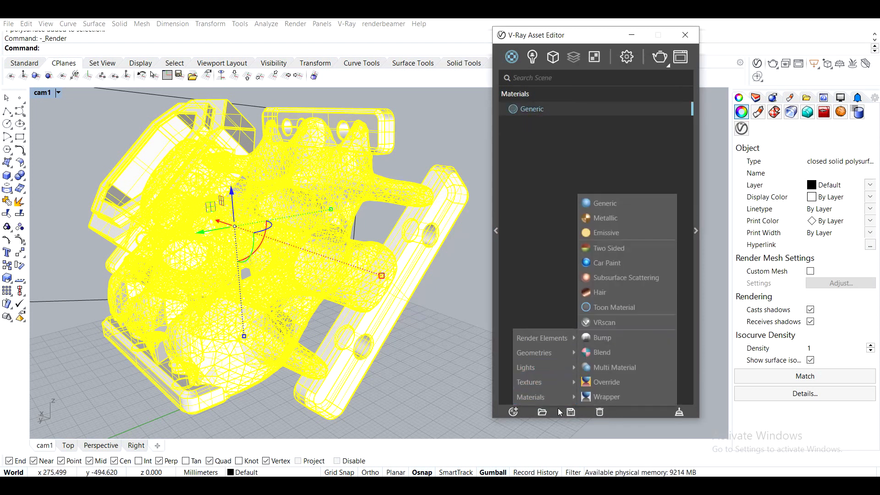
pyautogui.click(624, 277)
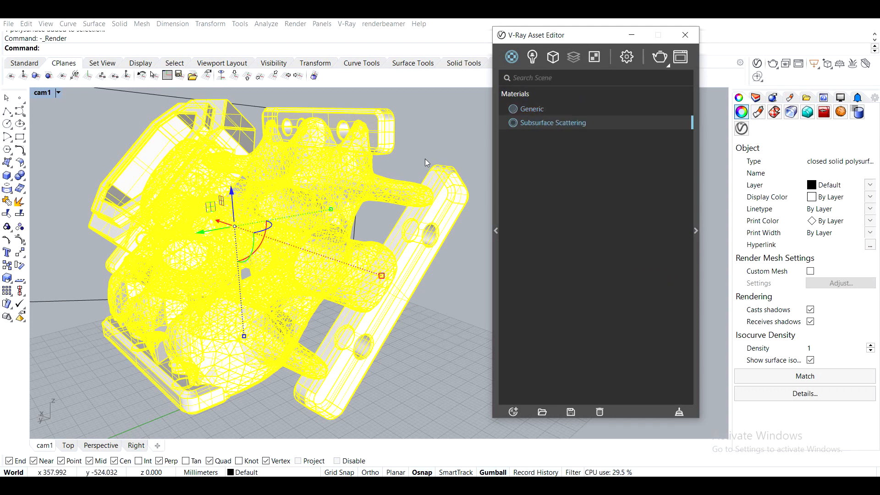
pyautogui.rightClick(541, 125)
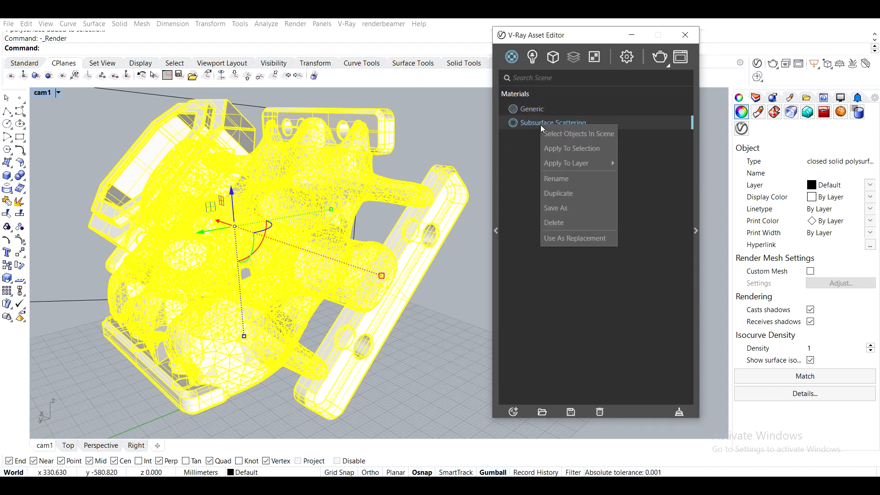
pyautogui.click(560, 148)
# Set the Subsurface Scattering material's scatter color to a bright green, about R 0.4, G 0.824, B 0.39
pyautogui.click(696, 94)
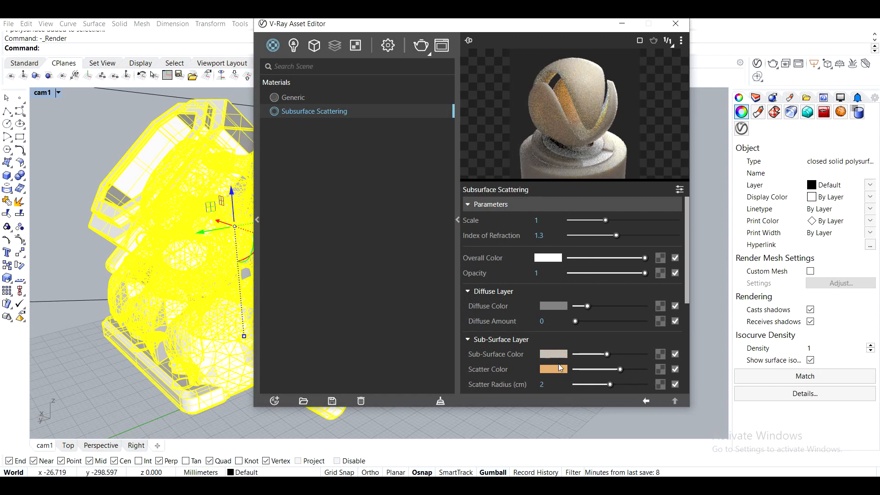
pyautogui.click(556, 368)
pyautogui.click(414, 209)
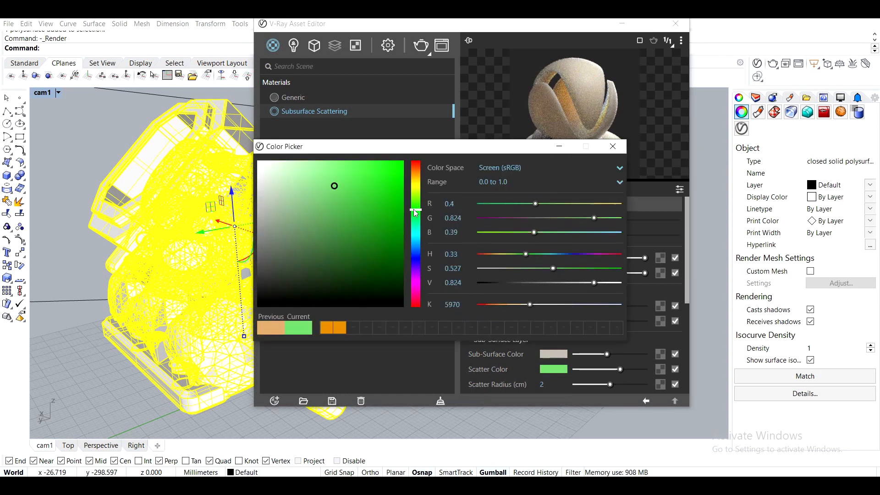
pyautogui.click(602, 147)
pyautogui.click(554, 354)
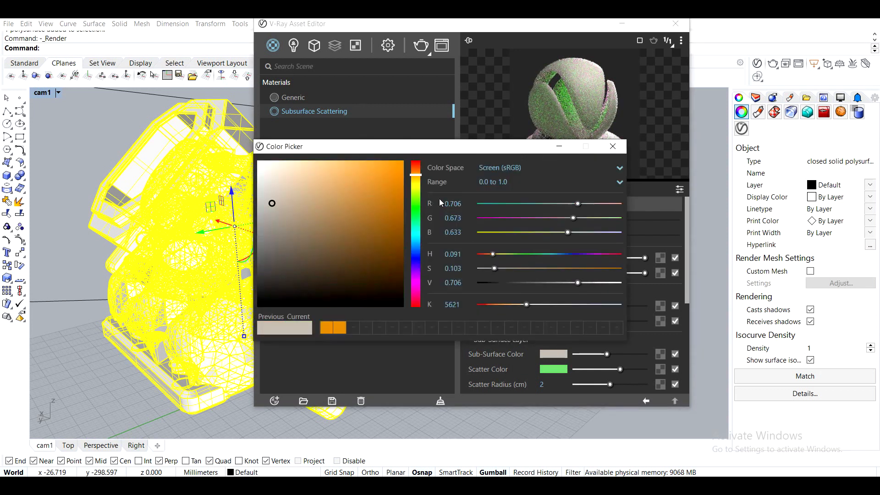
pyautogui.click(613, 146)
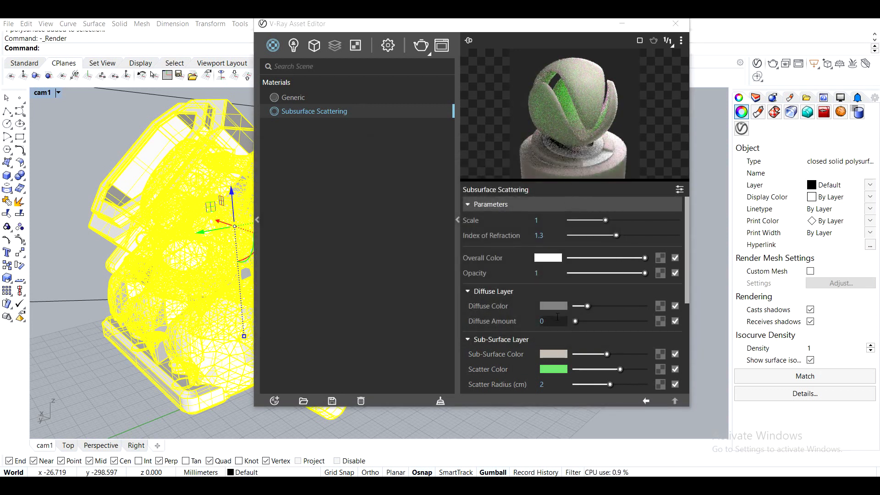
# Set the Subsurface Scattering material's overall color to a dark green, about R 0.187, G 0.307, B 0.202
pyautogui.click(549, 258)
pyautogui.click(415, 213)
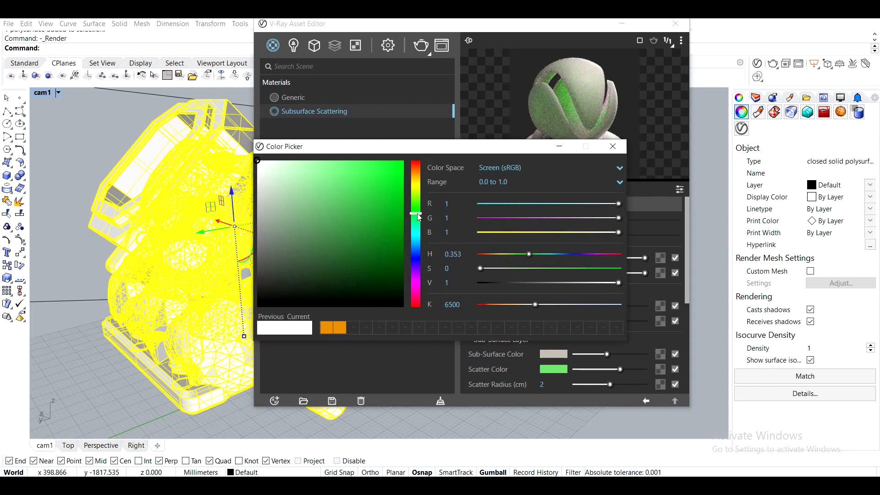
pyautogui.click(293, 279)
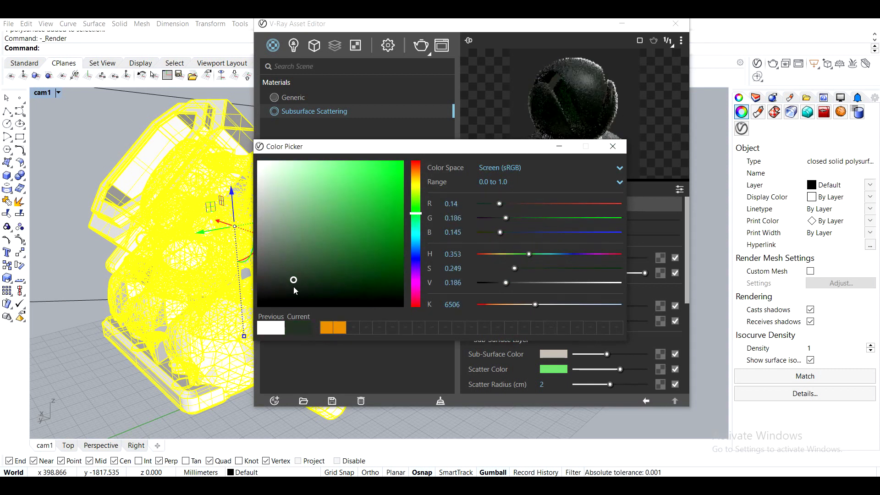
pyautogui.click(315, 260)
pyautogui.click(310, 266)
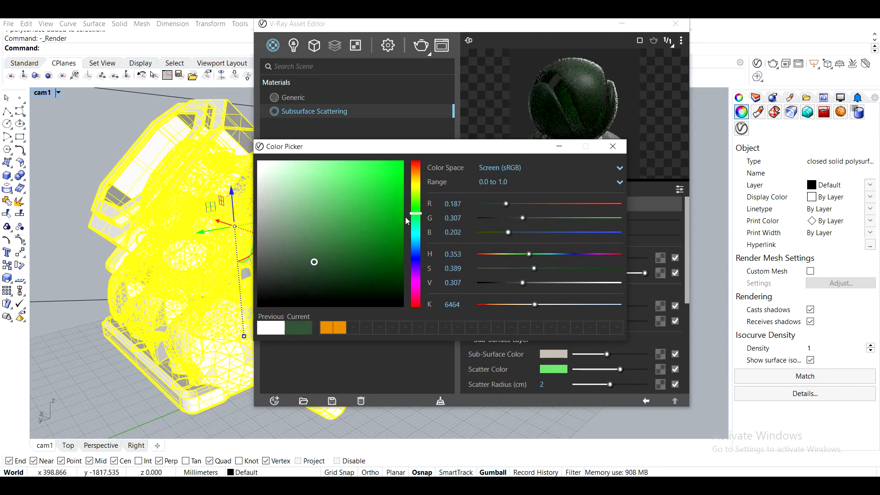
pyautogui.click(613, 146)
# Render the bracket with the dark green Subsurface Scattering material and move the frame buffer aside
pyautogui.moveTo(424, 23); pyautogui.dragTo(527, 27)
pyautogui.rightClick(404, 118)
pyautogui.moveTo(426, 151)
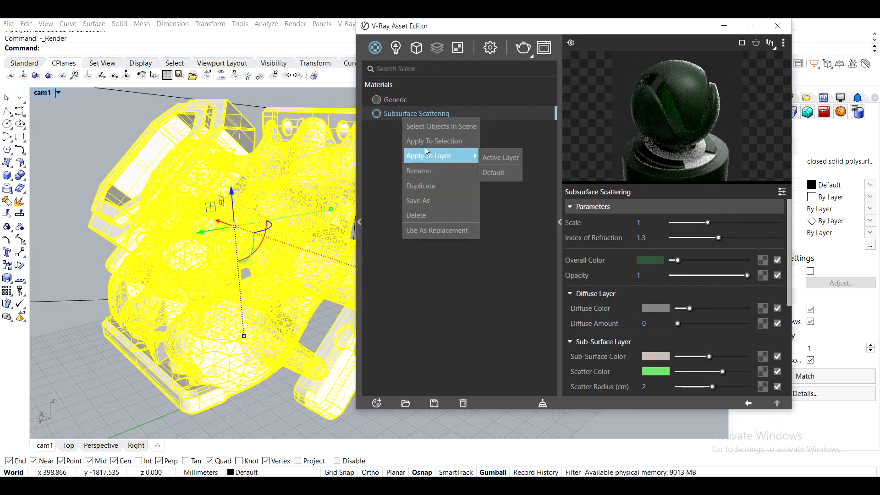
pyautogui.click(522, 48)
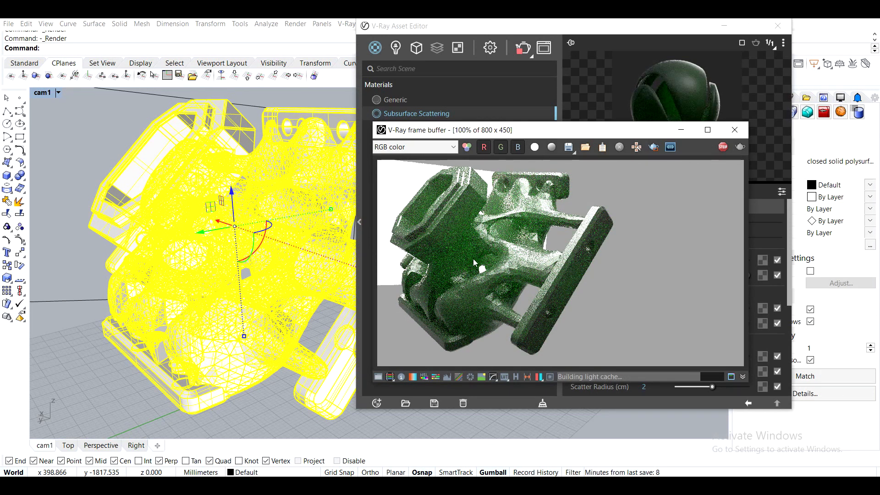
pyautogui.moveTo(553, 120); pyautogui.dragTo(437, 105)
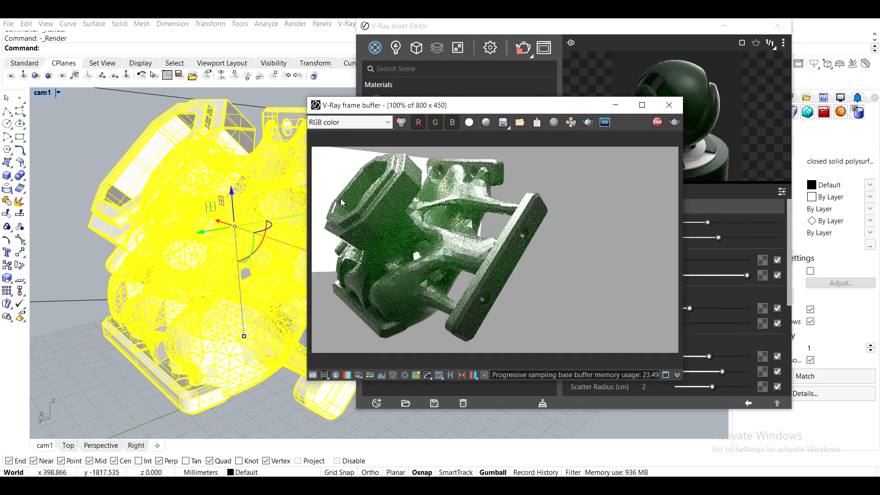
# Change Rectangle Light#1 to an invisible Disc light with directionality 0.28 and render the bracket again
pyautogui.click(488, 46)
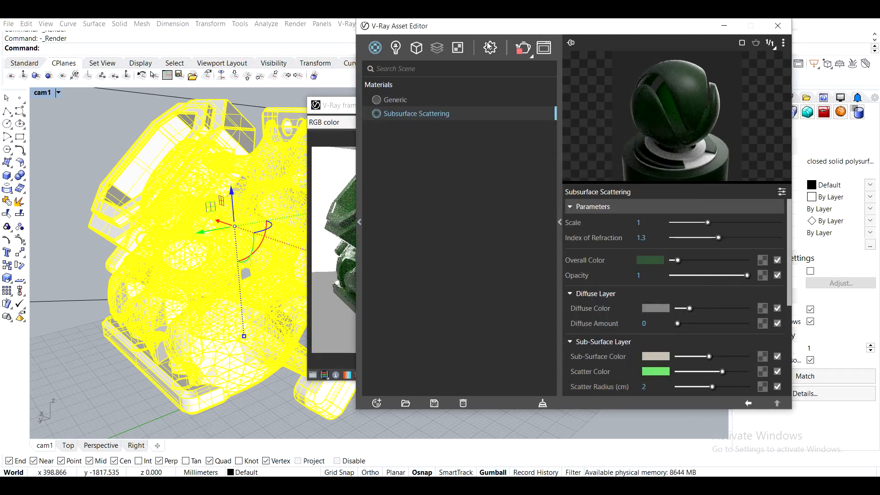
pyautogui.click(396, 47)
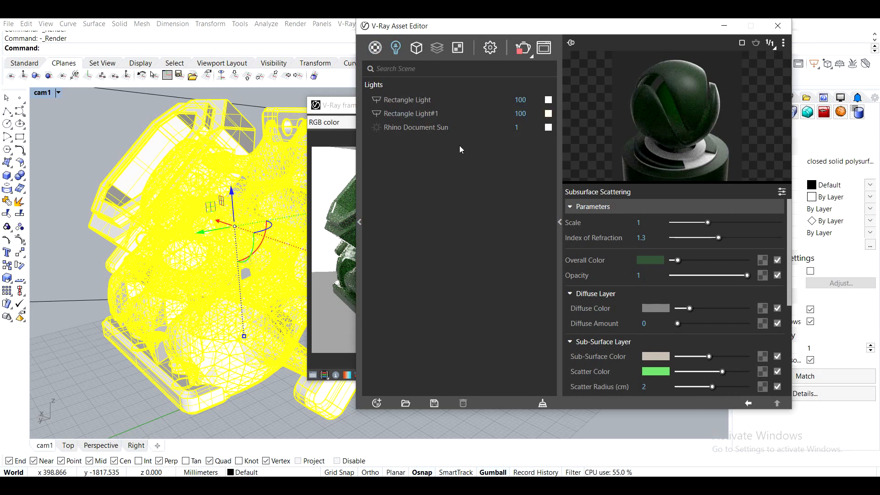
pyautogui.click(413, 113)
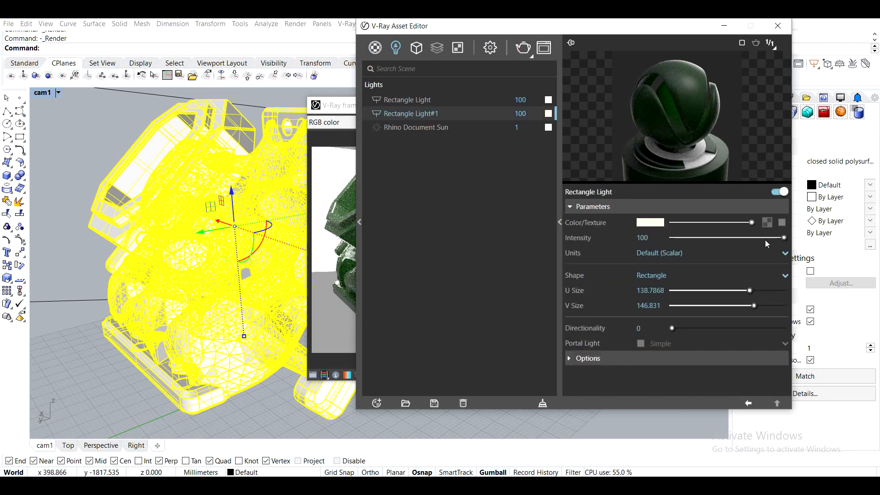
pyautogui.click(680, 280)
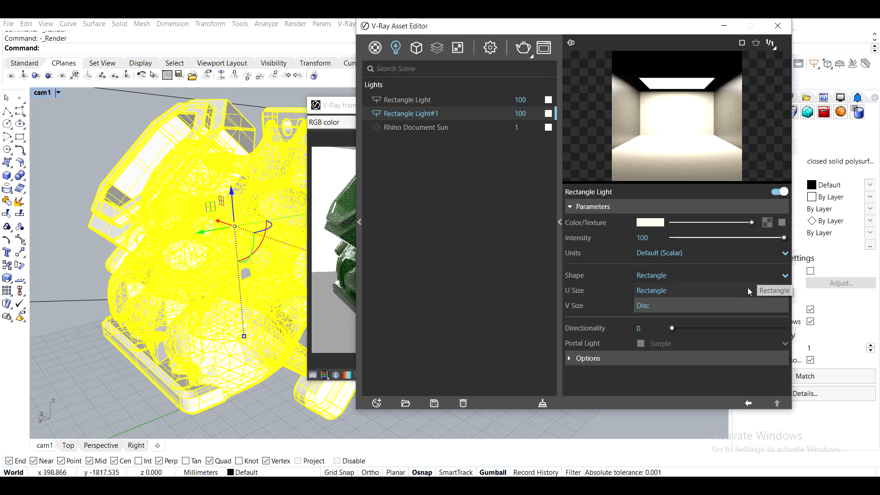
pyautogui.click(729, 306)
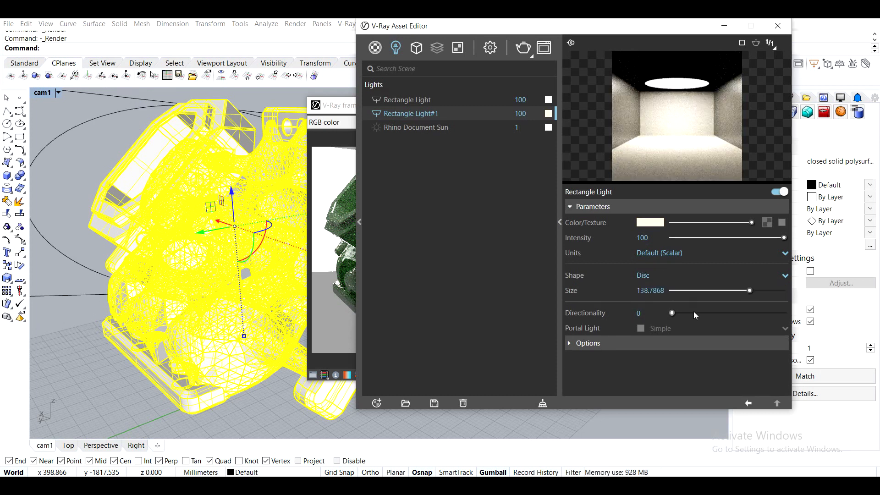
pyautogui.moveTo(694, 313); pyautogui.dragTo(704, 314)
pyautogui.click(591, 342)
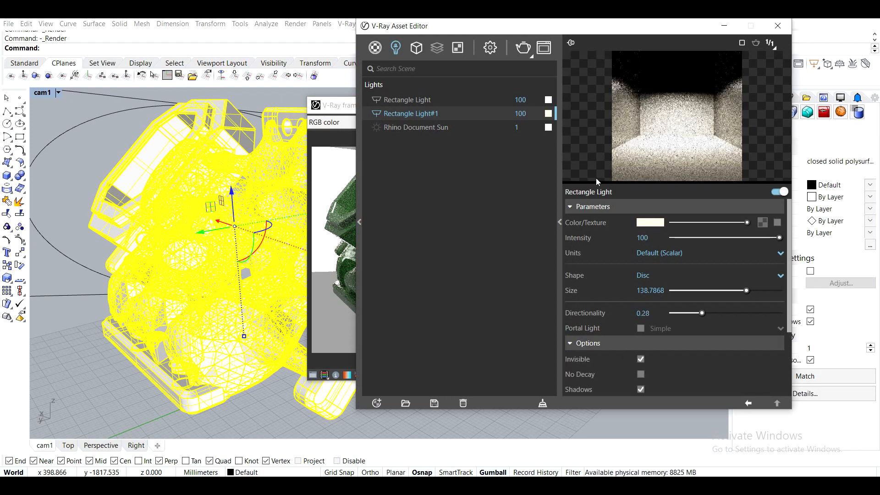
pyautogui.click(524, 49)
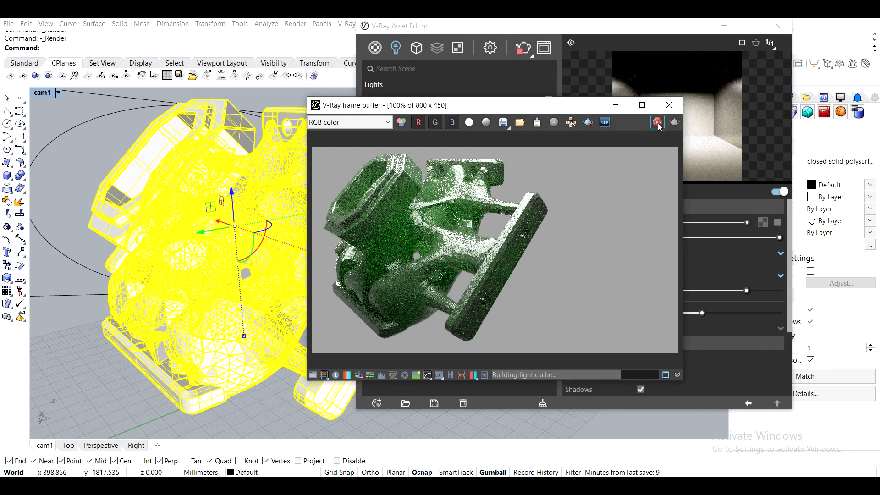
# Set the Rectangle Light's intensity to 75 and tint its color a very pale cyan
pyautogui.click(398, 113)
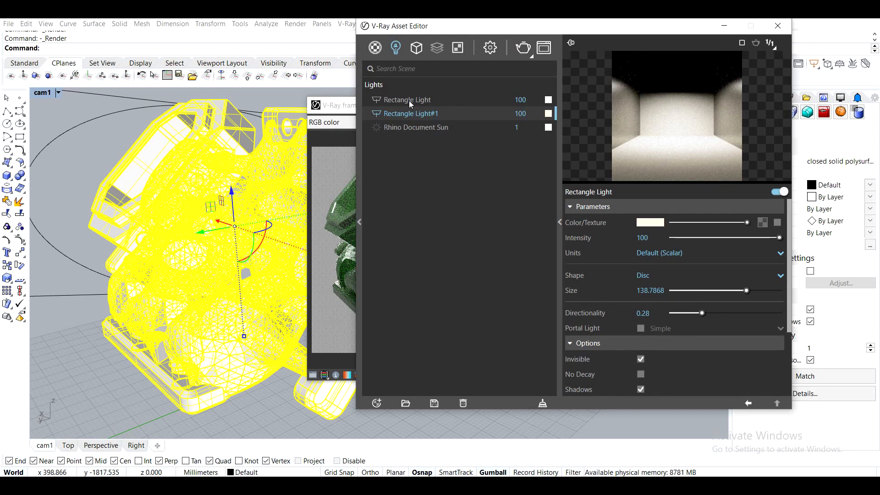
pyautogui.click(409, 101)
pyautogui.doubleClick(642, 237)
pyautogui.write('7')
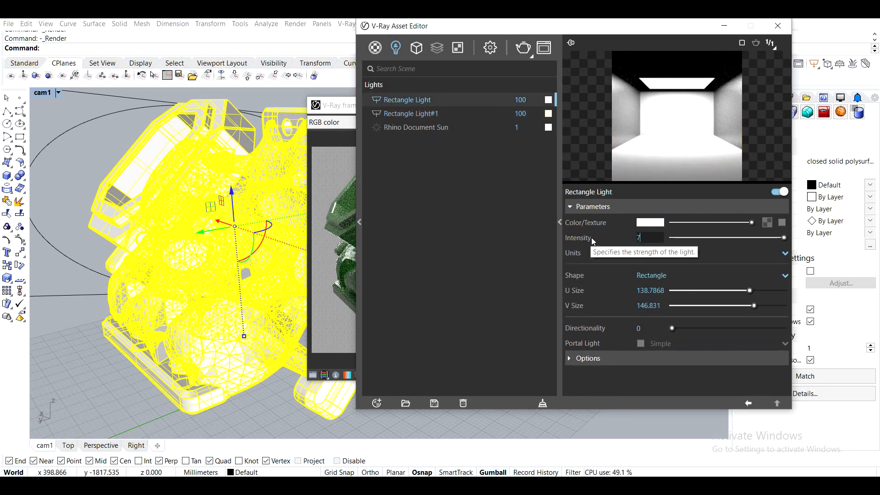
pyautogui.write('5')
pyautogui.click(650, 222)
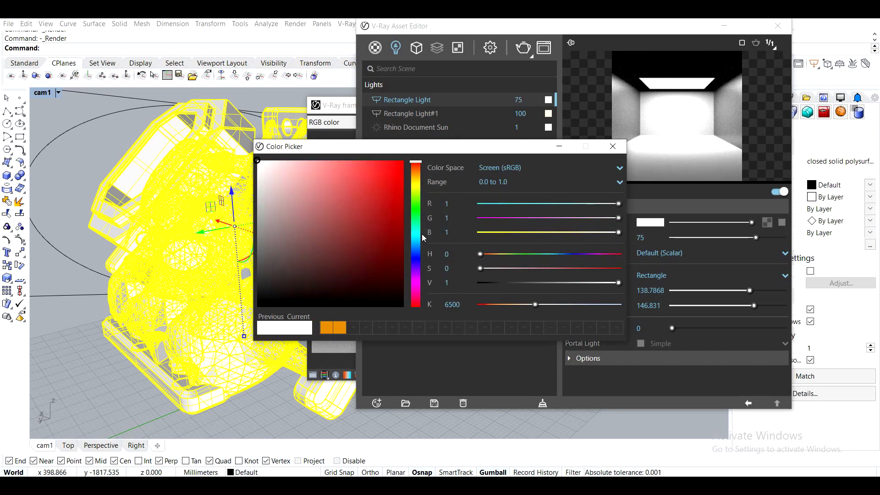
pyautogui.click(423, 238)
pyautogui.click(612, 146)
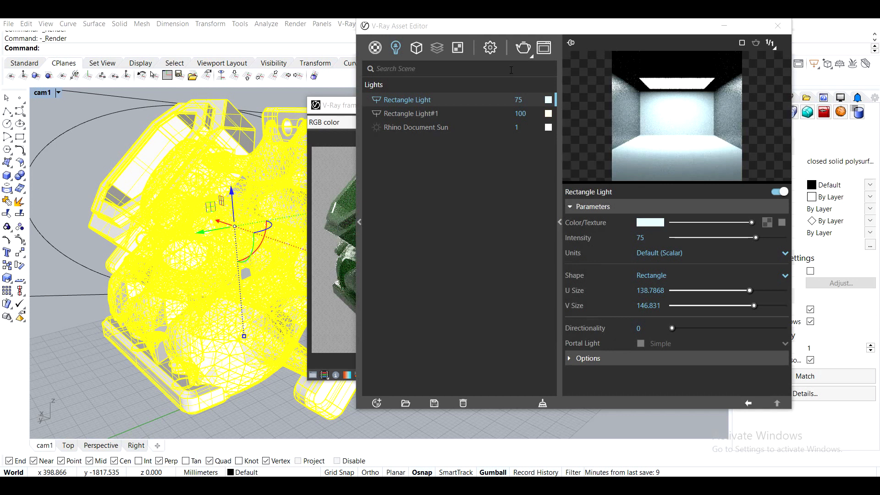
# Set the Subsurface Scattering material's scale to 0.7, render the bracket again and close the frame buffer
pyautogui.click(375, 47)
pyautogui.click(394, 111)
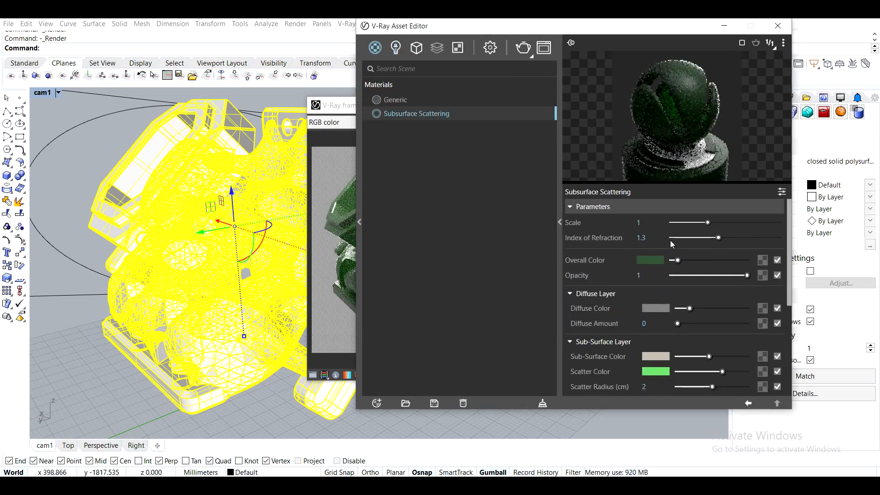
pyautogui.moveTo(645, 223); pyautogui.dragTo(609, 221)
pyautogui.write('.')
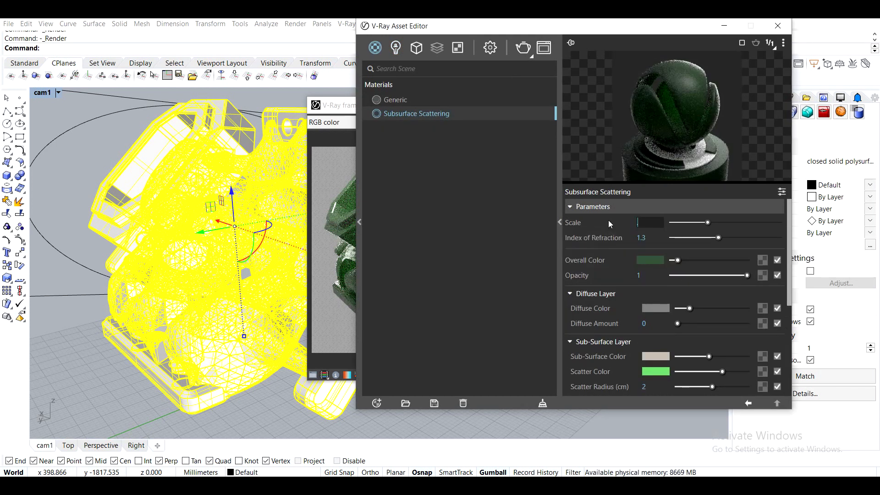
pyautogui.write('7')
pyautogui.press('Return')
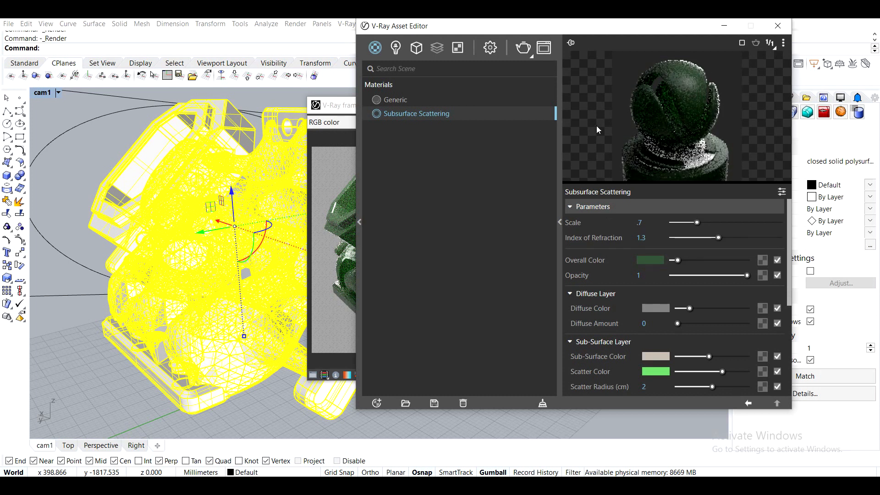
pyautogui.click(523, 48)
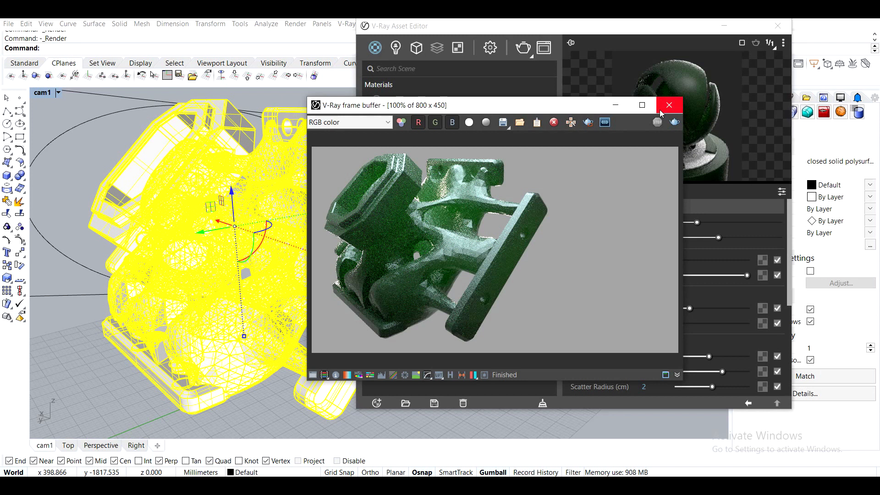
pyautogui.click(660, 111)
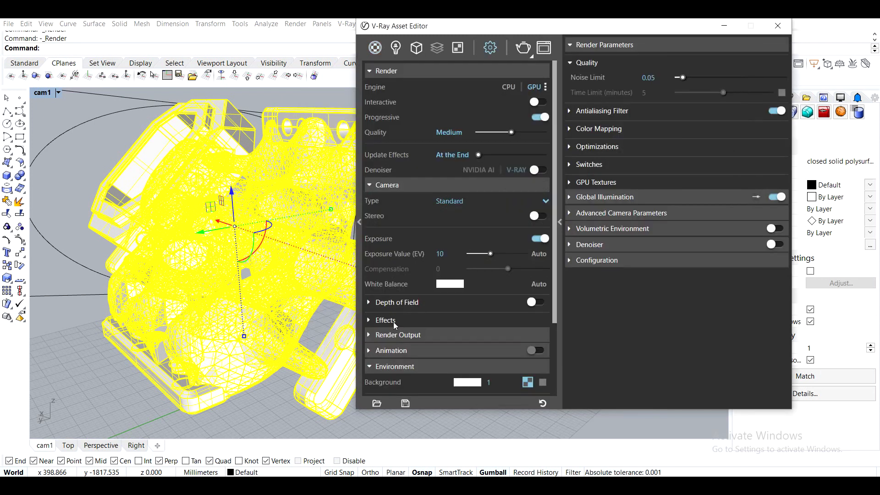
# Enable depth of field with defocus 0.225 and vignetting 2, pick a focus point on the bracket, and render at 1920 x 1080
pyautogui.click(532, 321)
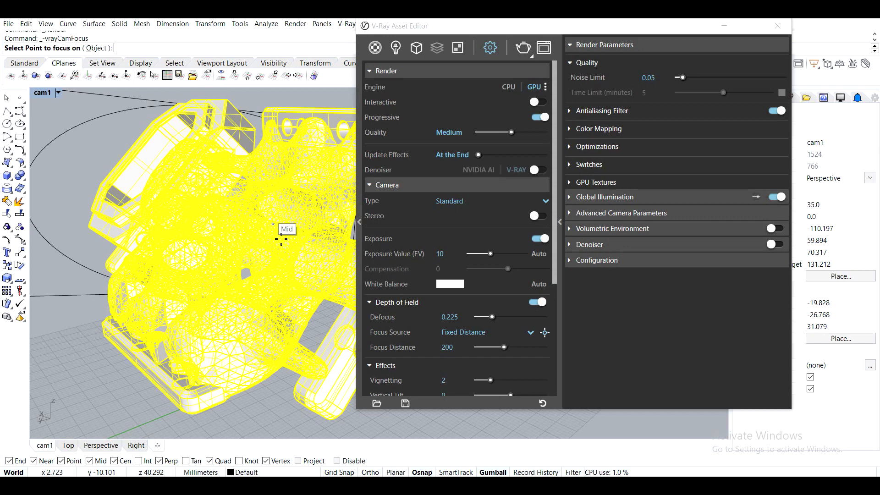
pyautogui.click(281, 239)
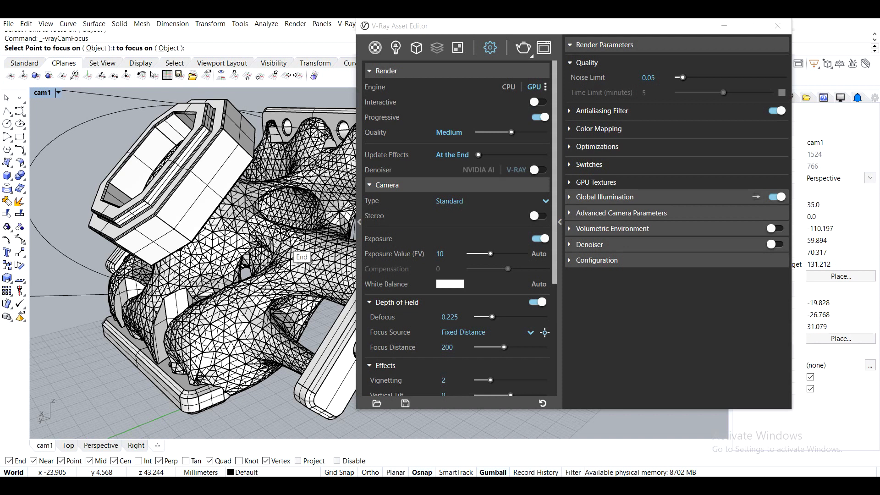
pyautogui.click(296, 253)
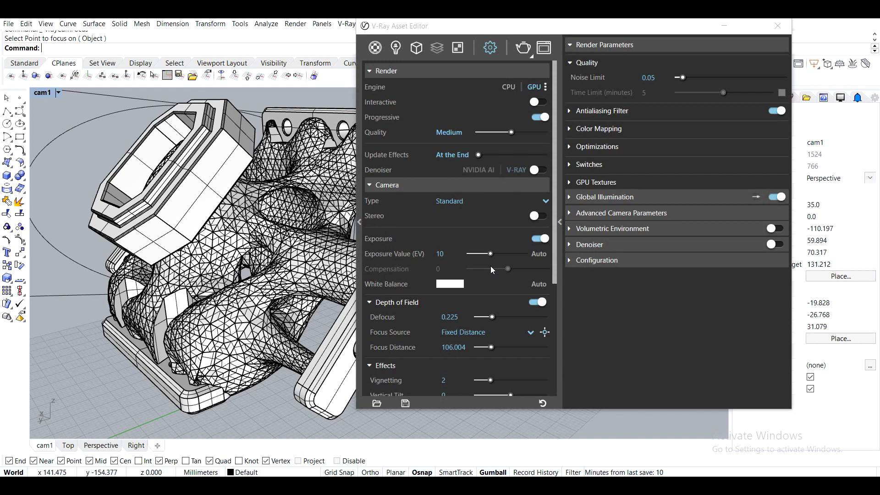
pyautogui.click(523, 48)
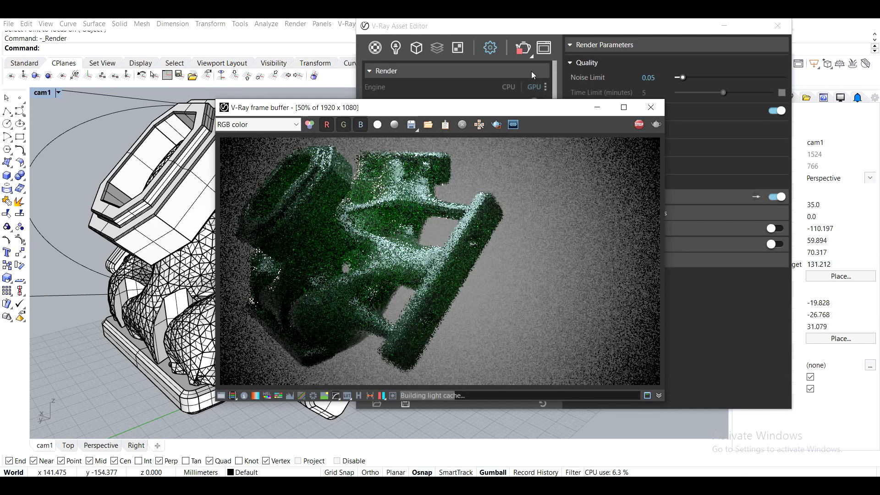
# Set the depth of field defocus to 0.3 and the vignetting to 1, and render the bracket again
pyautogui.scroll(-2, 531, 70)
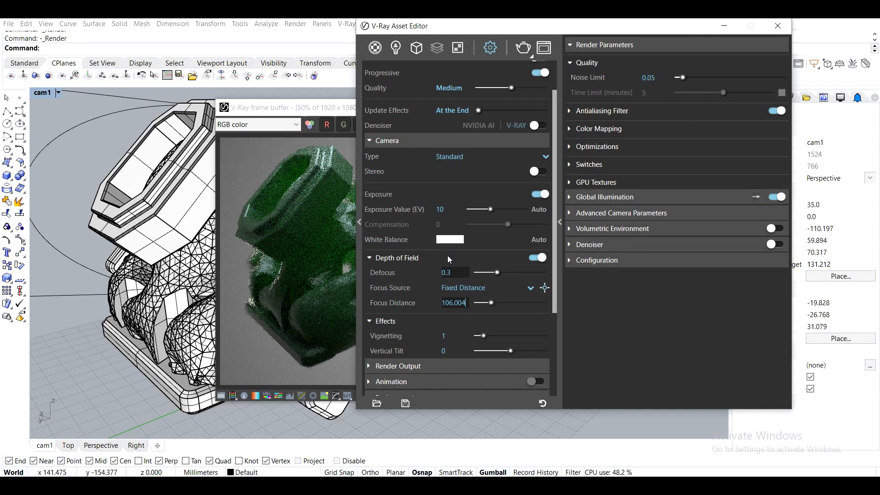
pyautogui.click(522, 47)
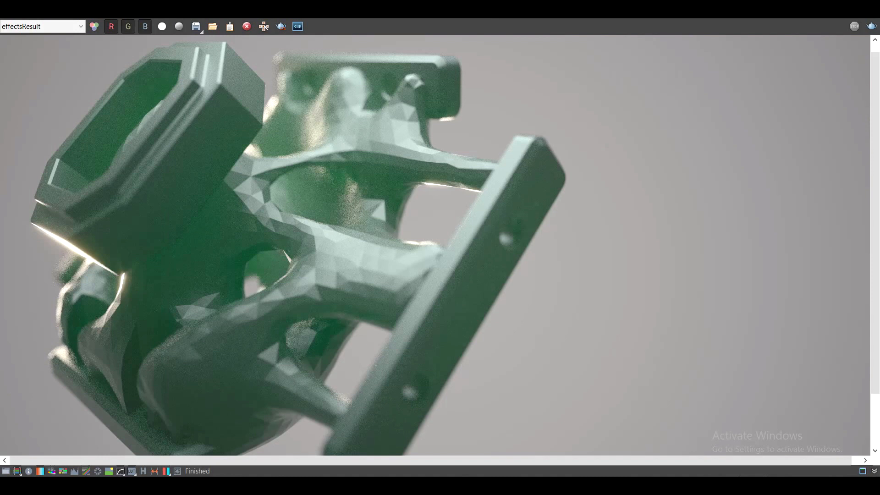
# Review the Bloom/Glare effect's size, bloom, intensity and threshold against the finished render, and close its settings
pyautogui.doubleClick(518, 187)
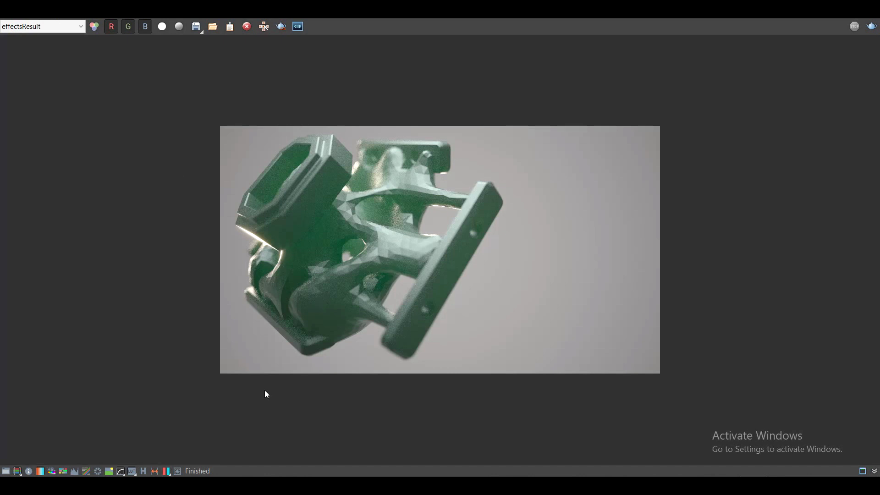
pyautogui.click(177, 472)
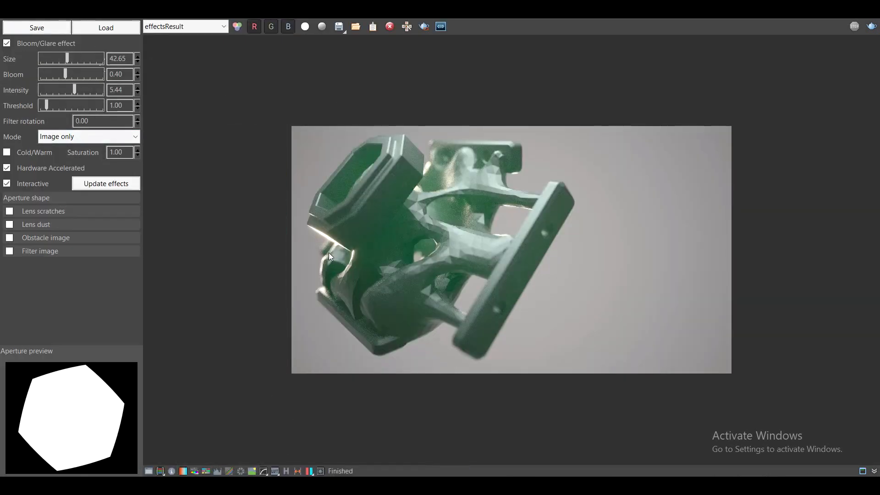
pyautogui.doubleClick(312, 234)
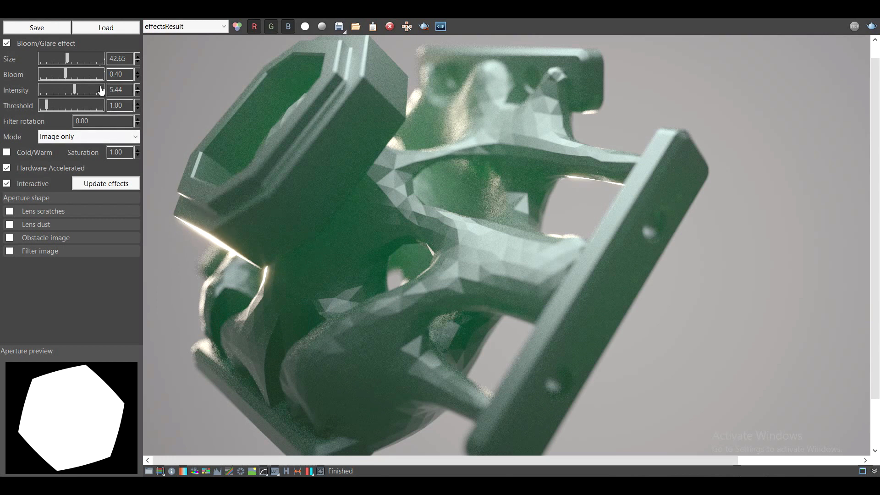
pyautogui.doubleClick(117, 90)
pyautogui.moveTo(122, 59); pyautogui.dragTo(109, 59)
pyautogui.click(123, 106)
pyautogui.scroll(-1, 477, 221)
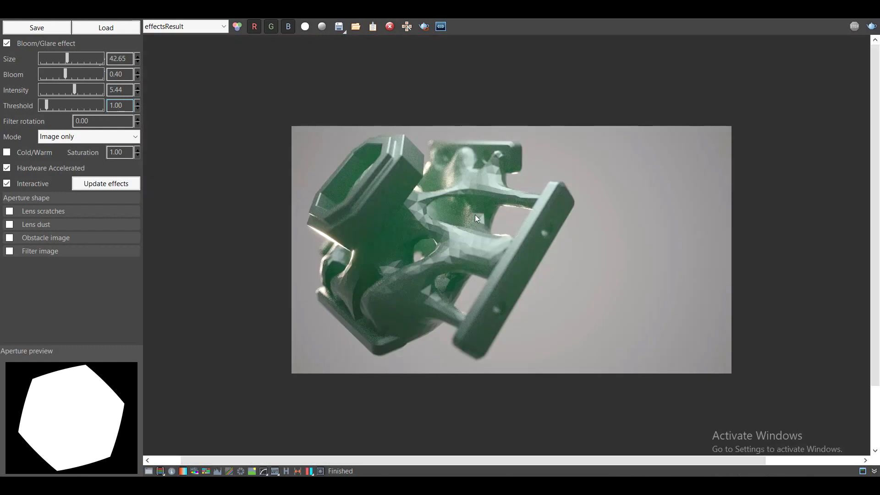
pyautogui.scroll(1, 475, 215)
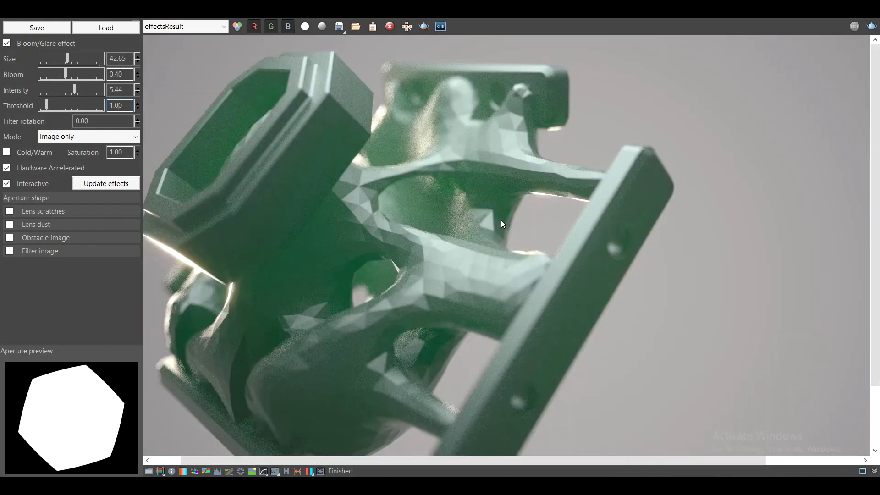
pyautogui.scroll(-1, 502, 220)
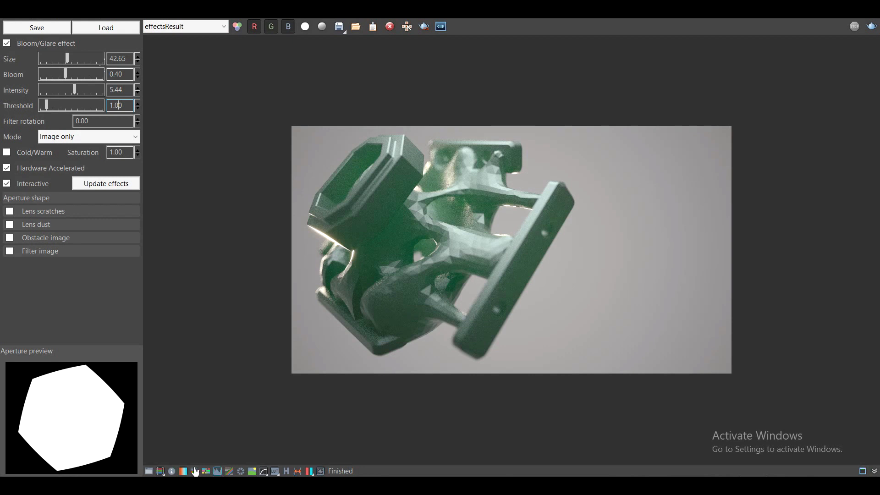
pyautogui.click(320, 471)
# Examine the finished render's focus blur and glowing edges, both close up and as a whole image
pyautogui.scroll(1, 411, 273)
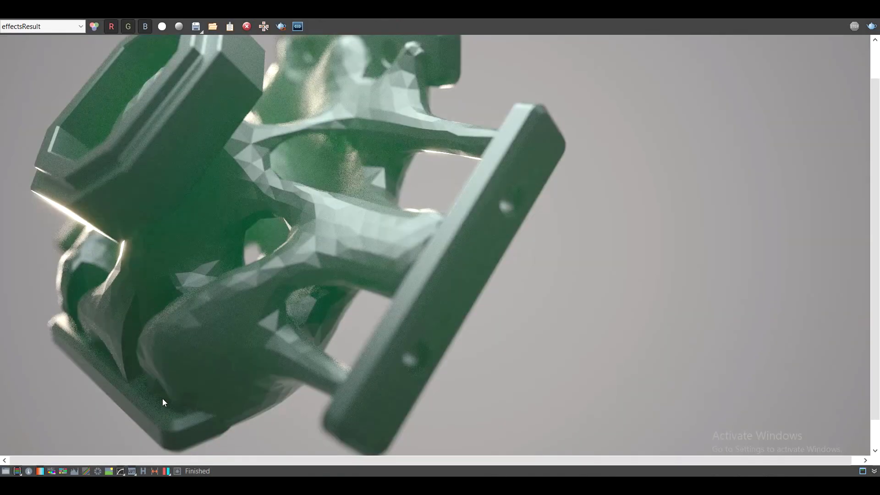
pyautogui.moveTo(98, 492)
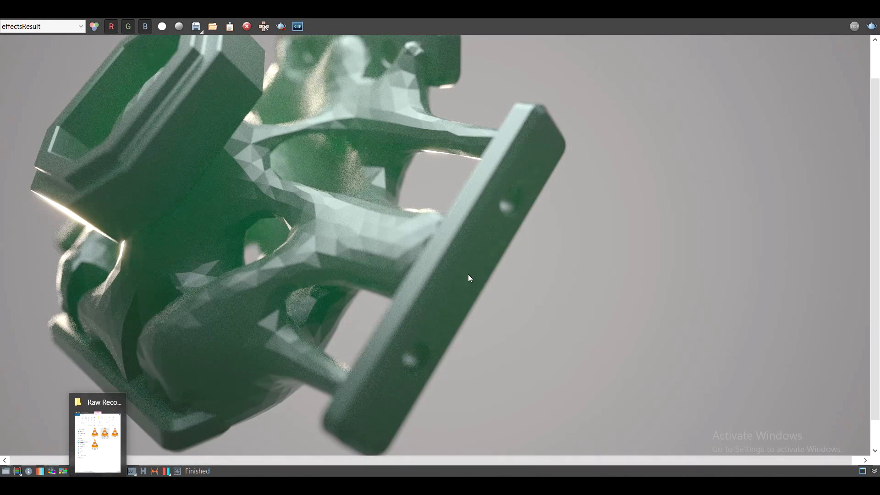
pyautogui.scroll(-1, 376, 244)
pyautogui.scroll(1, 376, 244)
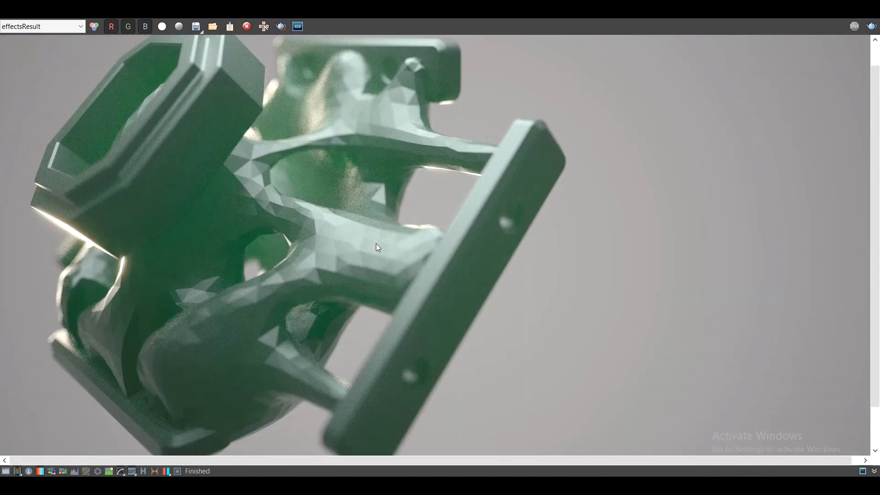